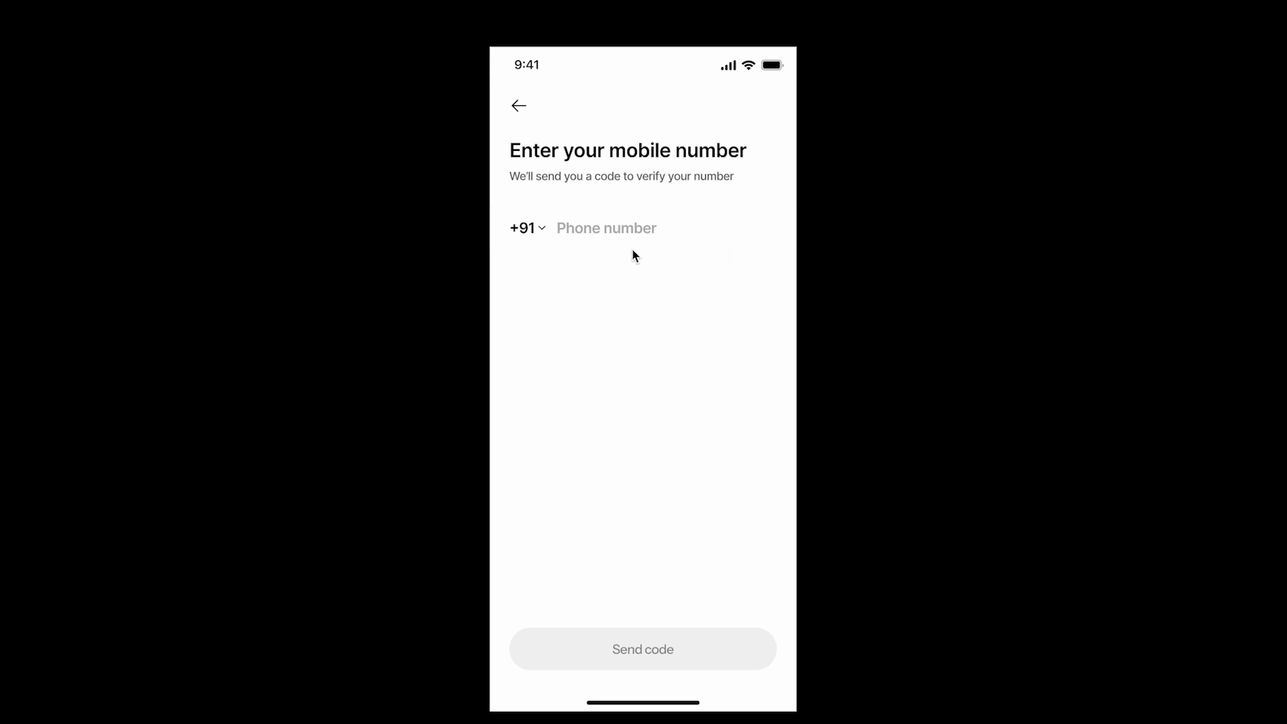
# Enter a ten-digit phone number with the prototype's keypad, using country code +91
pyautogui.click(605, 229)
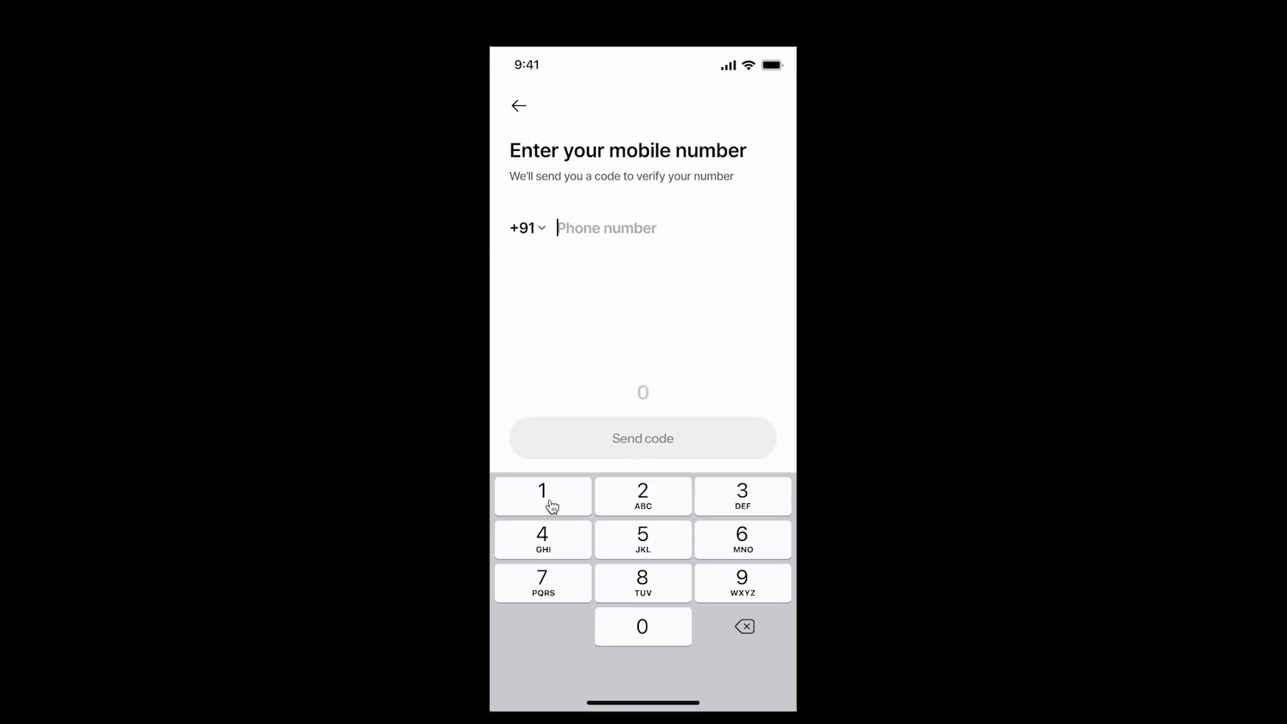
pyautogui.click(554, 536)
pyautogui.click(553, 573)
pyautogui.click(630, 543)
pyautogui.click(633, 582)
pyautogui.click(746, 540)
pyautogui.click(600, 543)
pyautogui.click(544, 535)
pyautogui.click(714, 555)
pyautogui.click(683, 585)
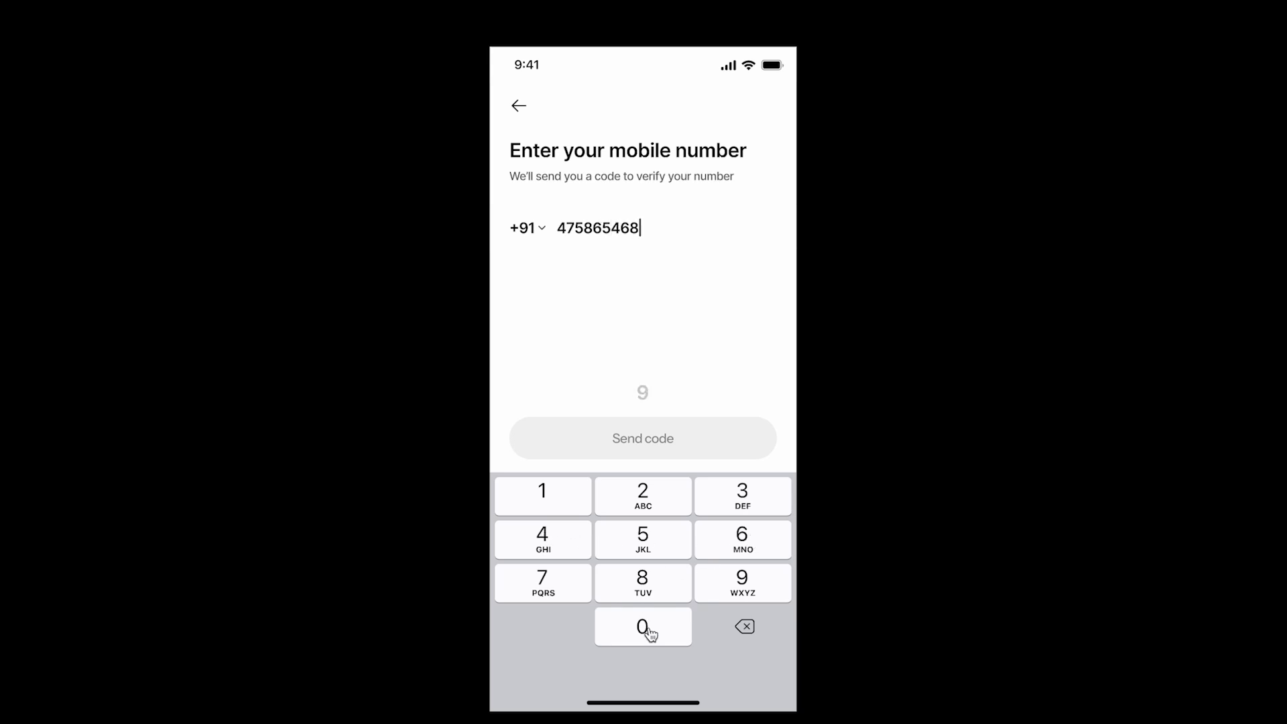
pyautogui.click(650, 630)
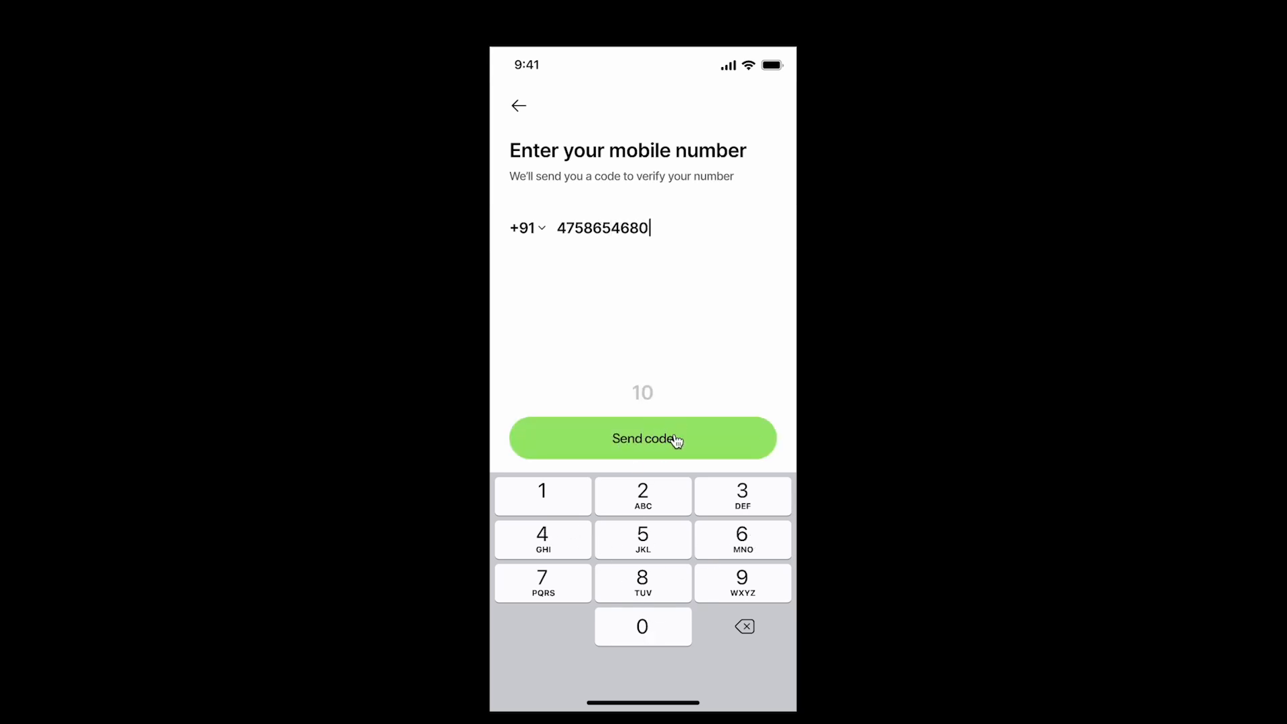
# Enter five more digits on the prototype's keypad and restart the prototype
pyautogui.click(641, 531)
pyautogui.click(561, 550)
pyautogui.click(624, 575)
pyautogui.click(637, 548)
pyautogui.click(732, 531)
pyautogui.press('r')
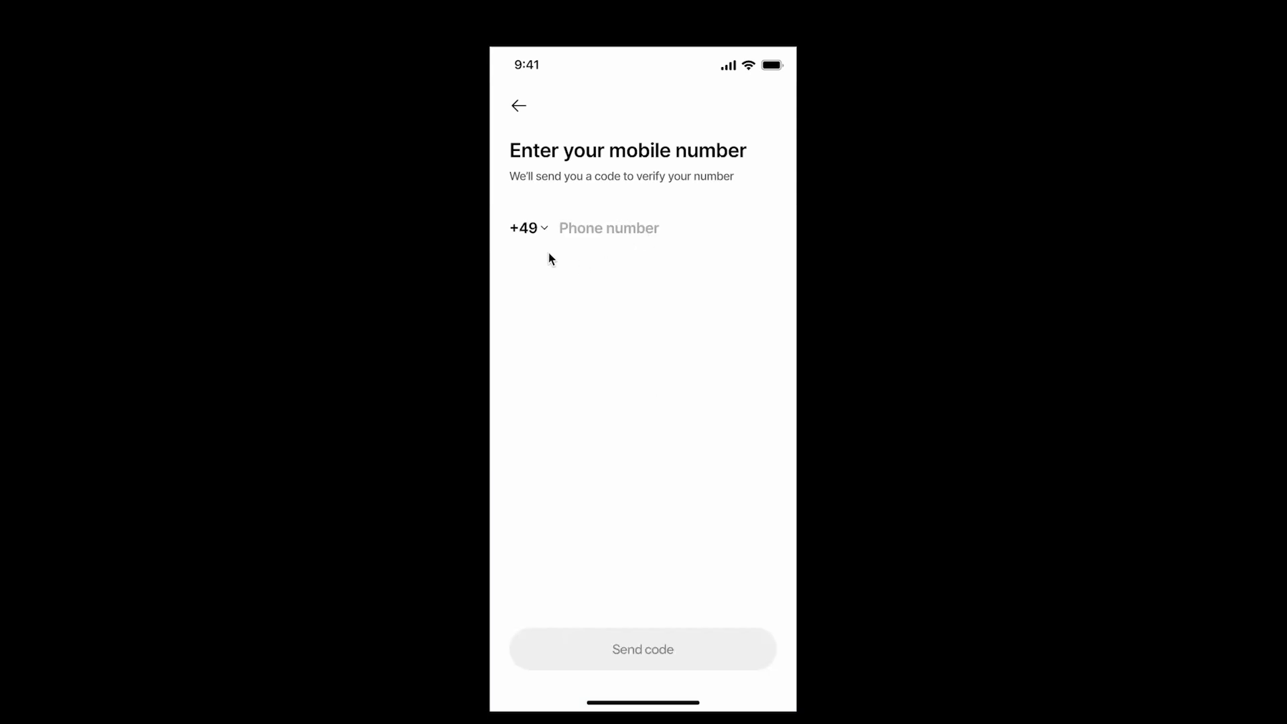
# Enter an eleven-digit phone number with the prototype's keypad, using country code +49
pyautogui.click(629, 235)
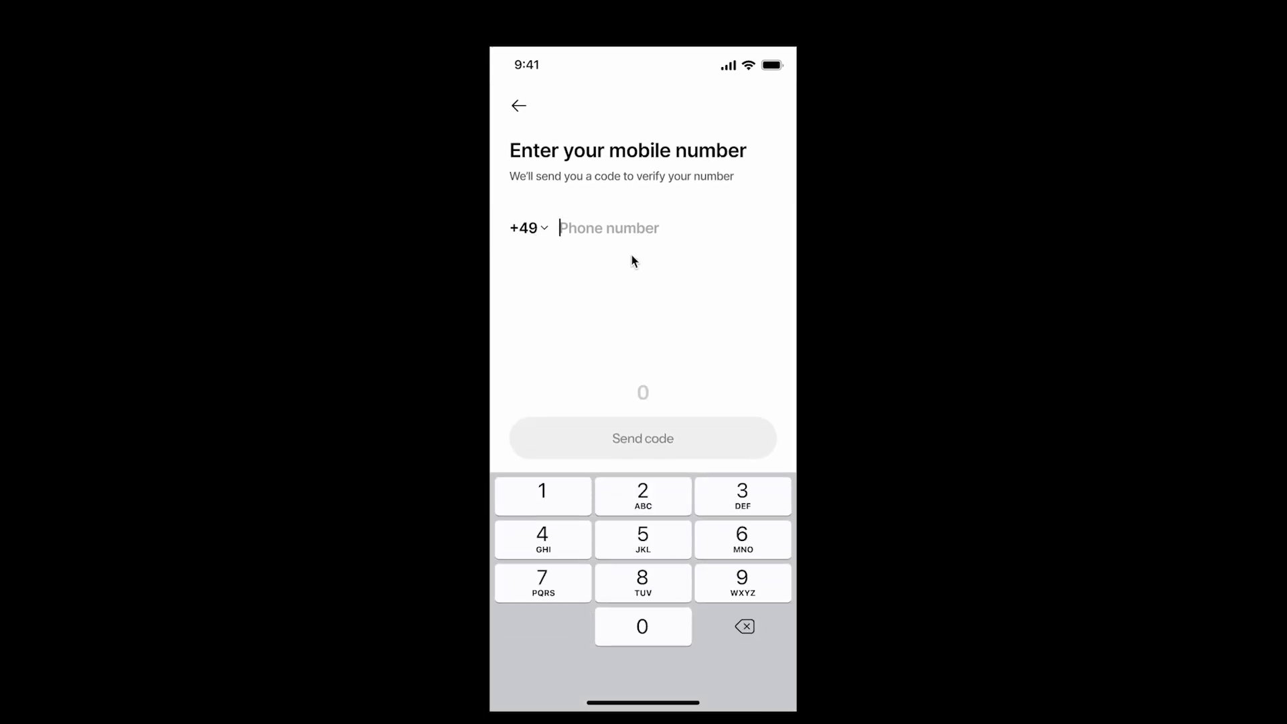
pyautogui.click(568, 497)
pyautogui.click(621, 498)
pyautogui.click(732, 502)
pyautogui.click(525, 551)
pyautogui.click(653, 553)
pyautogui.click(745, 546)
pyautogui.click(550, 594)
pyautogui.click(642, 584)
pyautogui.click(728, 584)
pyautogui.click(669, 622)
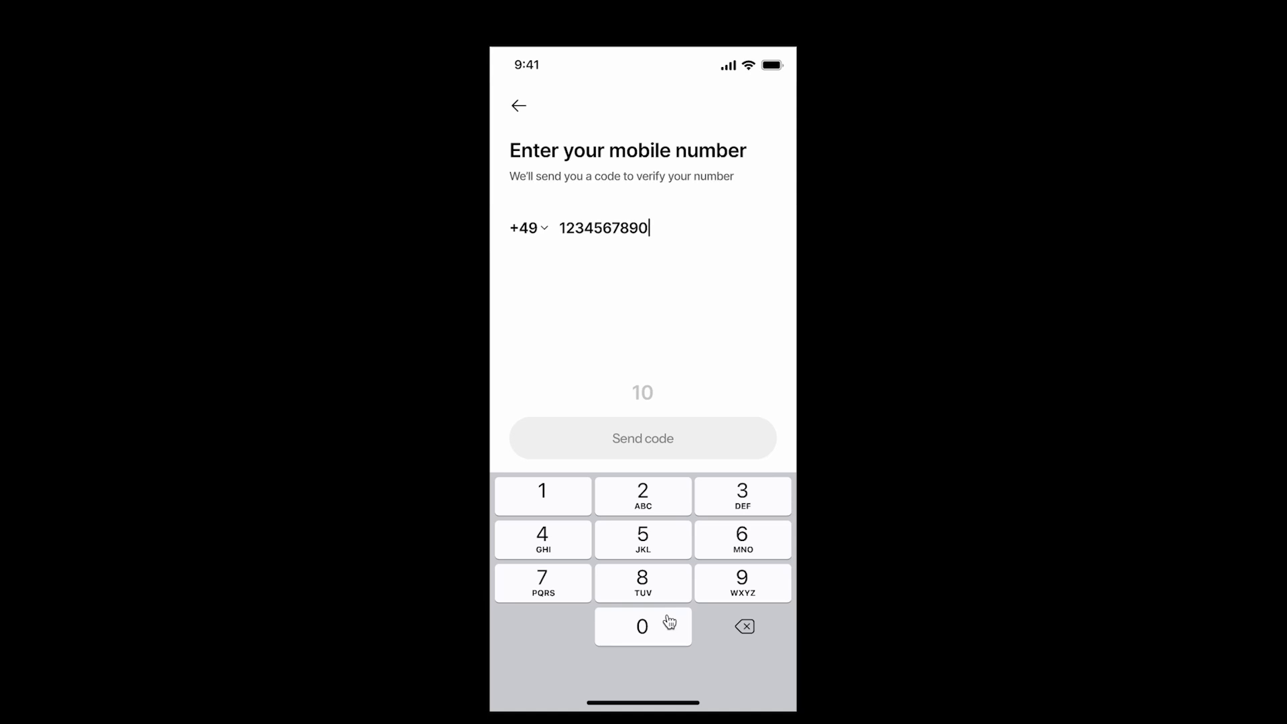
pyautogui.click(559, 497)
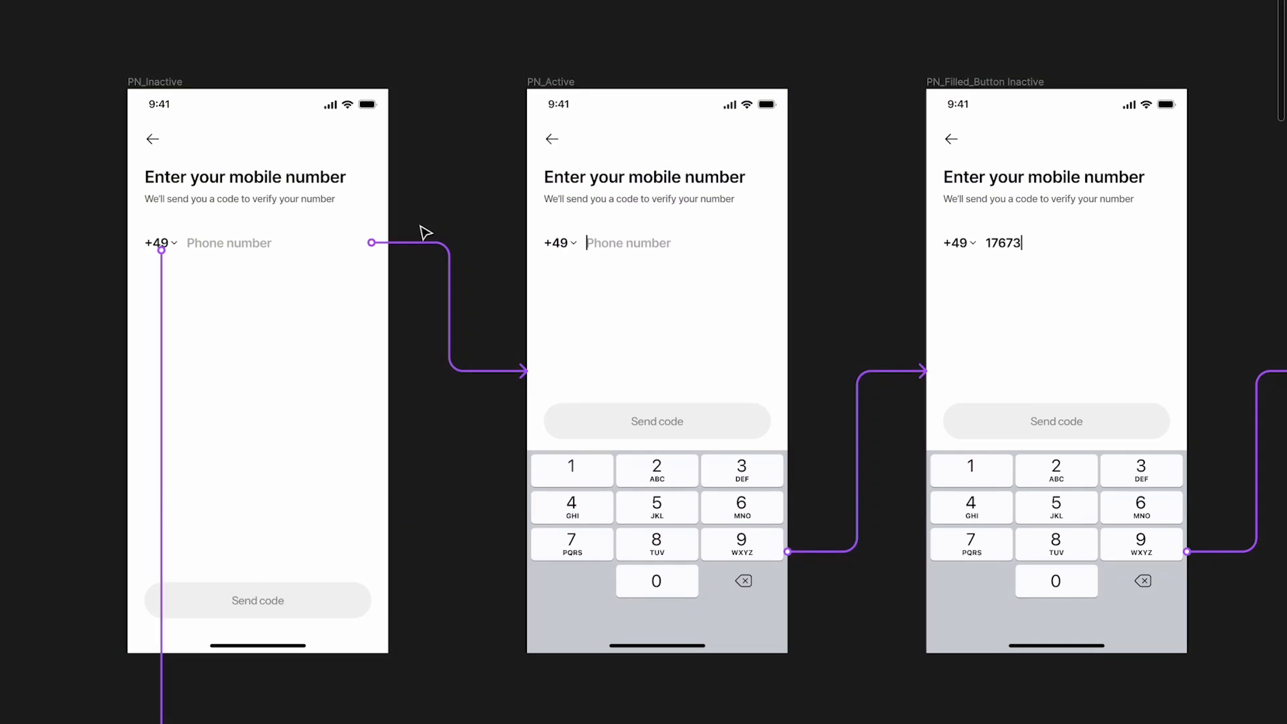
# Compare the Send code button containers in the PN_Inactive and PN_Active frames of the static flow
pyautogui.hscroll(-2, 424, 231)
pyautogui.scroll(3, 424, 232)
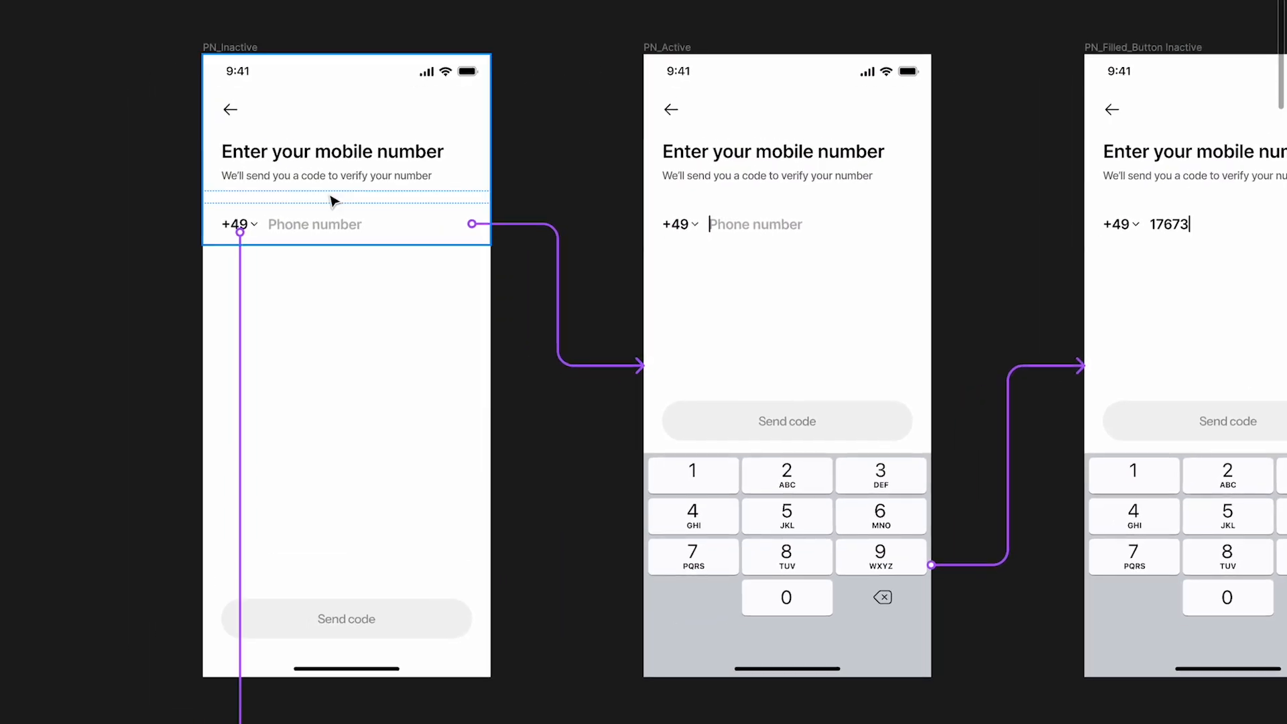
pyautogui.scroll(-1, 360, 404)
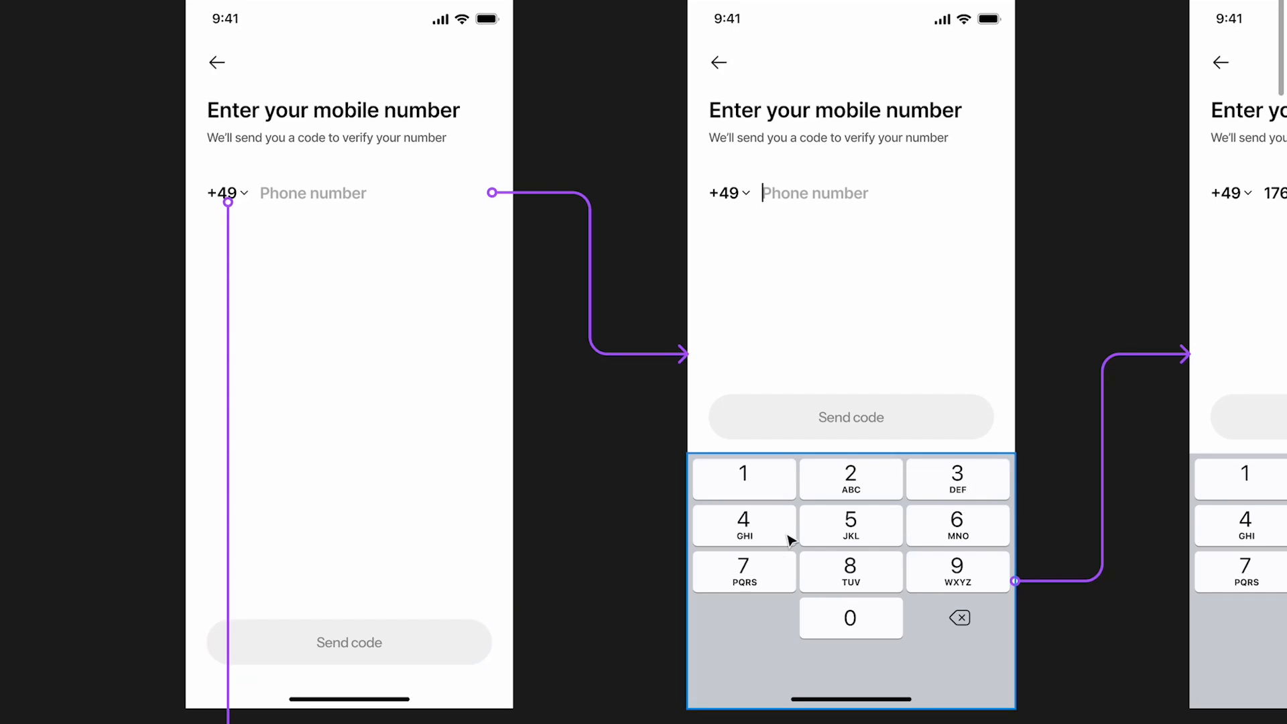
pyautogui.click(368, 652)
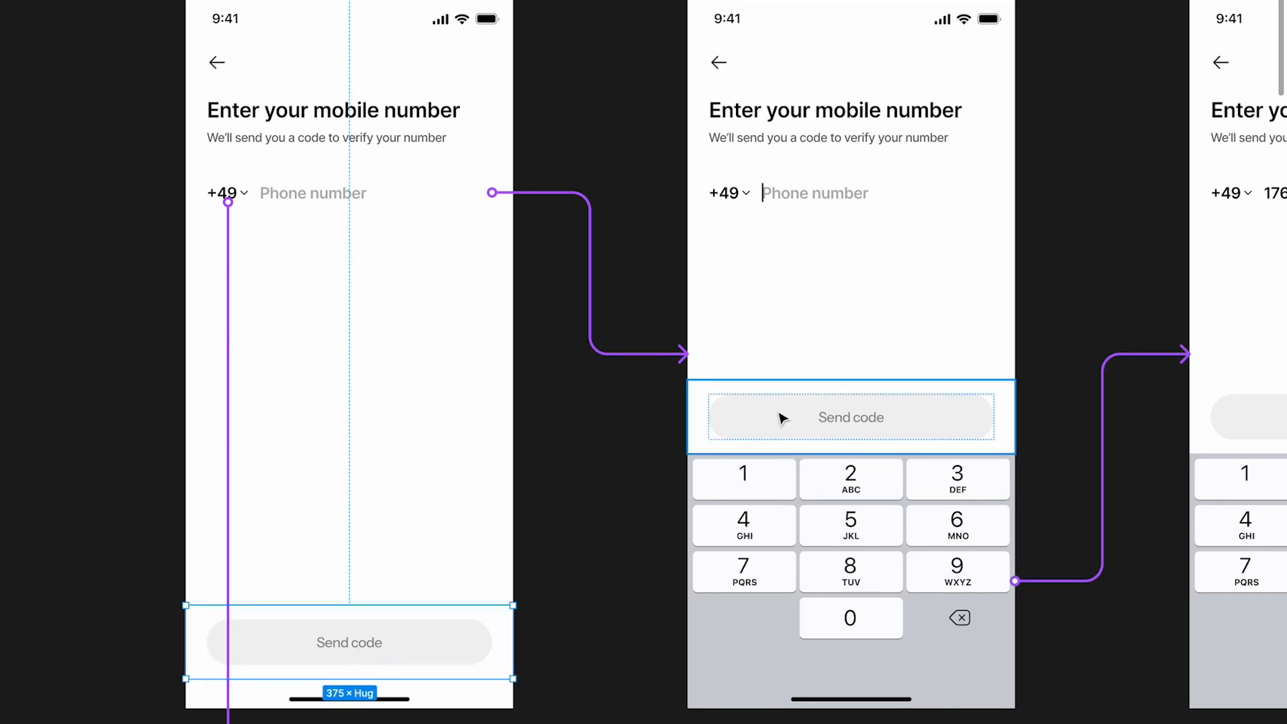
pyautogui.click(811, 432)
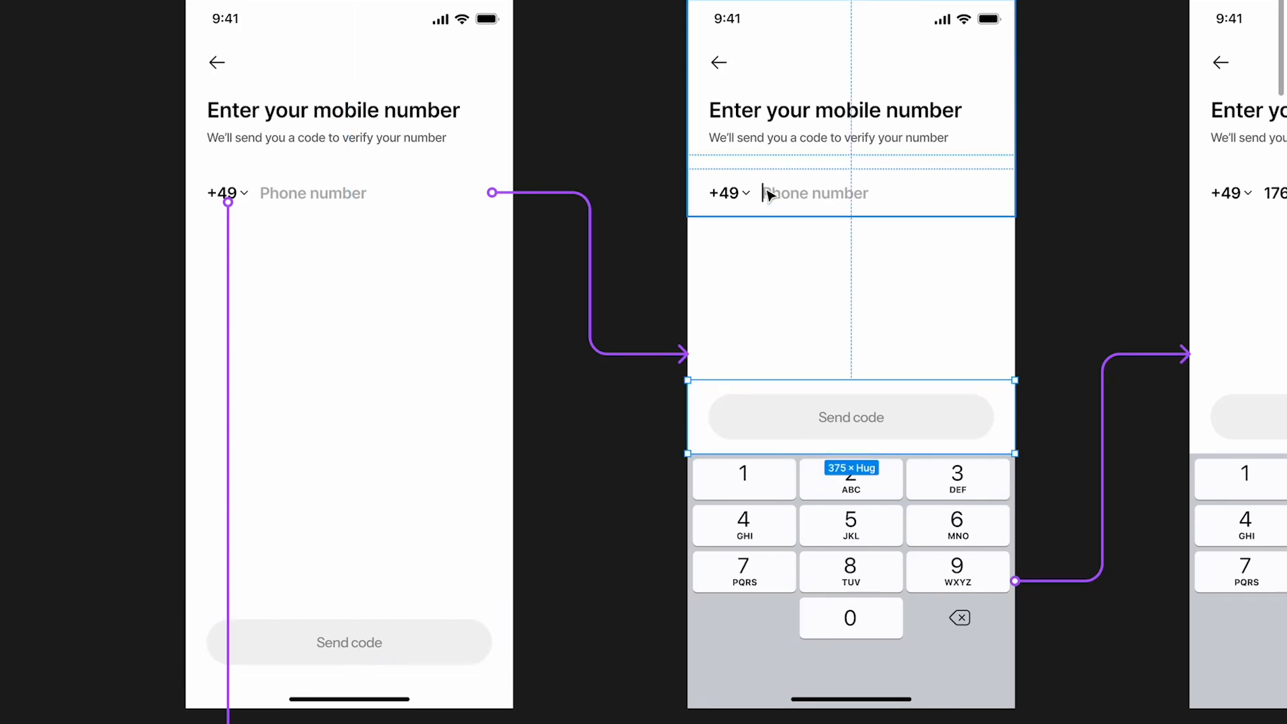
# Examine the Country Picker frame, the PN_Input Field and List Item components, and the interaction logic notes beside the modal
pyautogui.scroll(-4, 765, 207)
pyautogui.scroll(-8, 764, 207)
pyautogui.scroll(2, 618, 388)
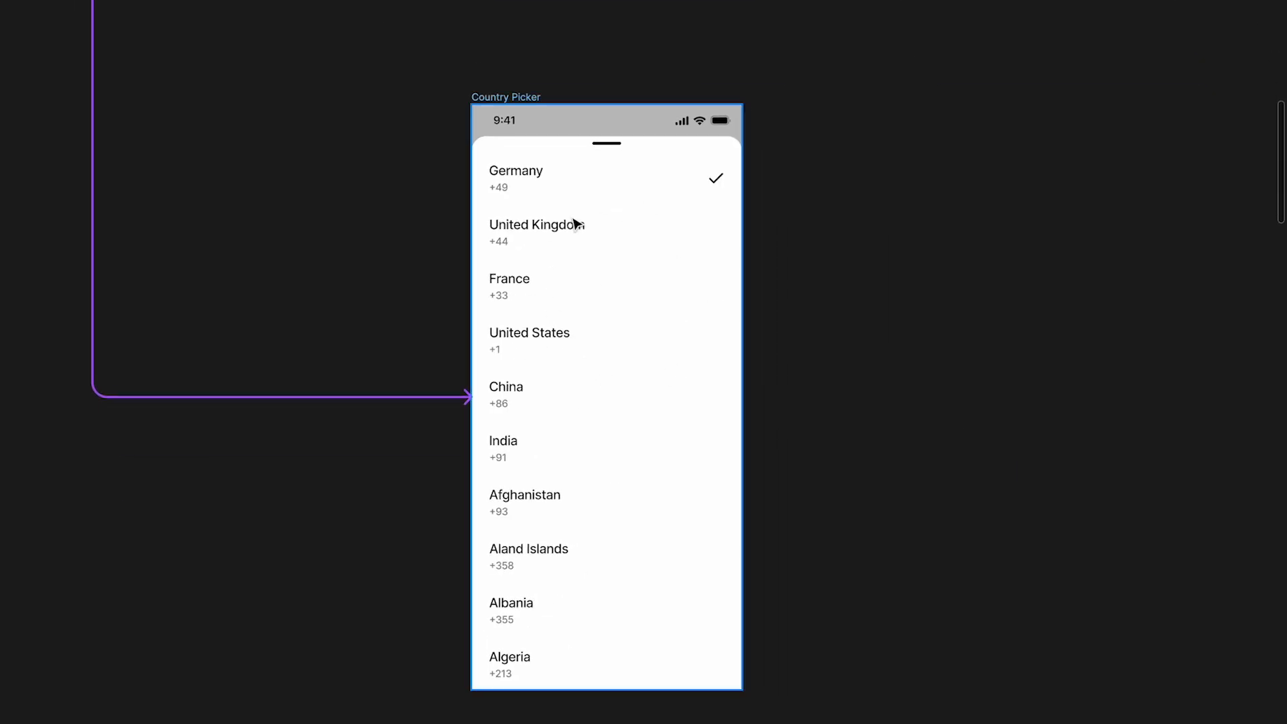
pyautogui.scroll(-5, 574, 223)
pyautogui.scroll(-3, 429, 422)
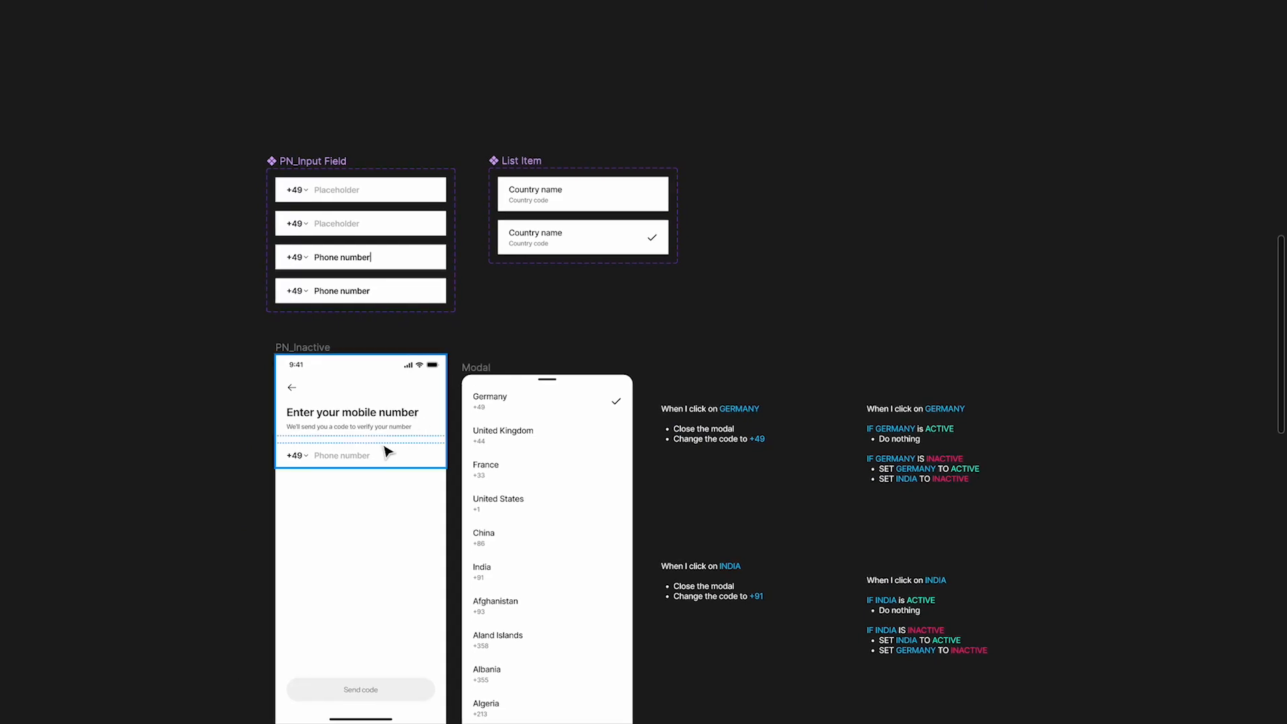
pyautogui.scroll(3, 378, 460)
pyautogui.scroll(-3, 377, 459)
# Review the open overlay interaction on the +49 wrapper in the PN_Inactive frame beside the Modal
pyautogui.hotkey('ctrl', '\\')
pyautogui.click(294, 281)
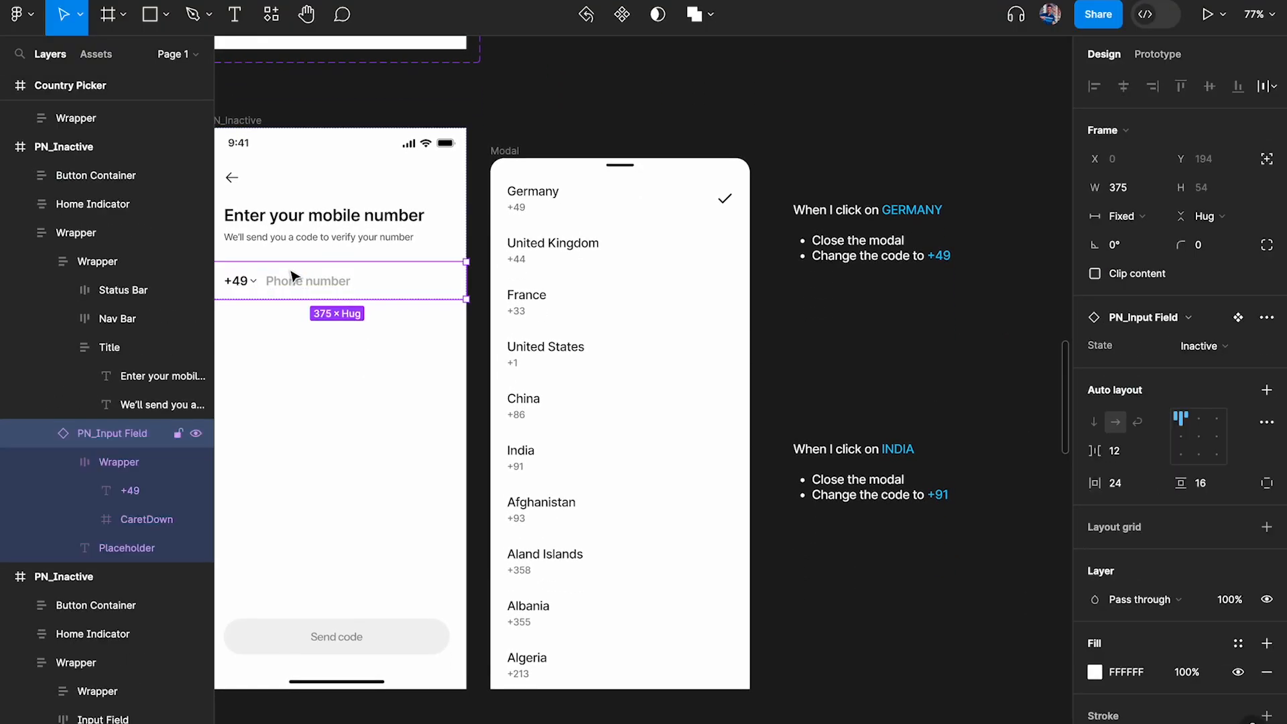
pyautogui.click(236, 281)
pyautogui.click(1144, 66)
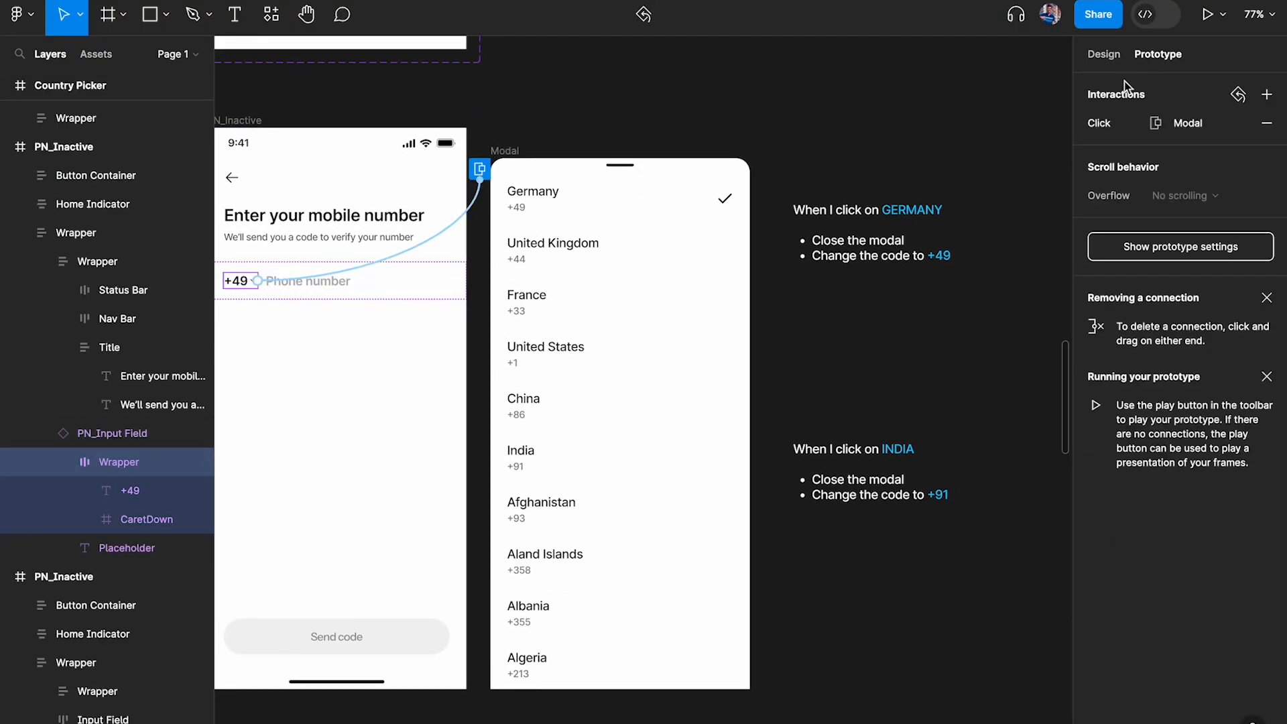
pyautogui.click(1126, 123)
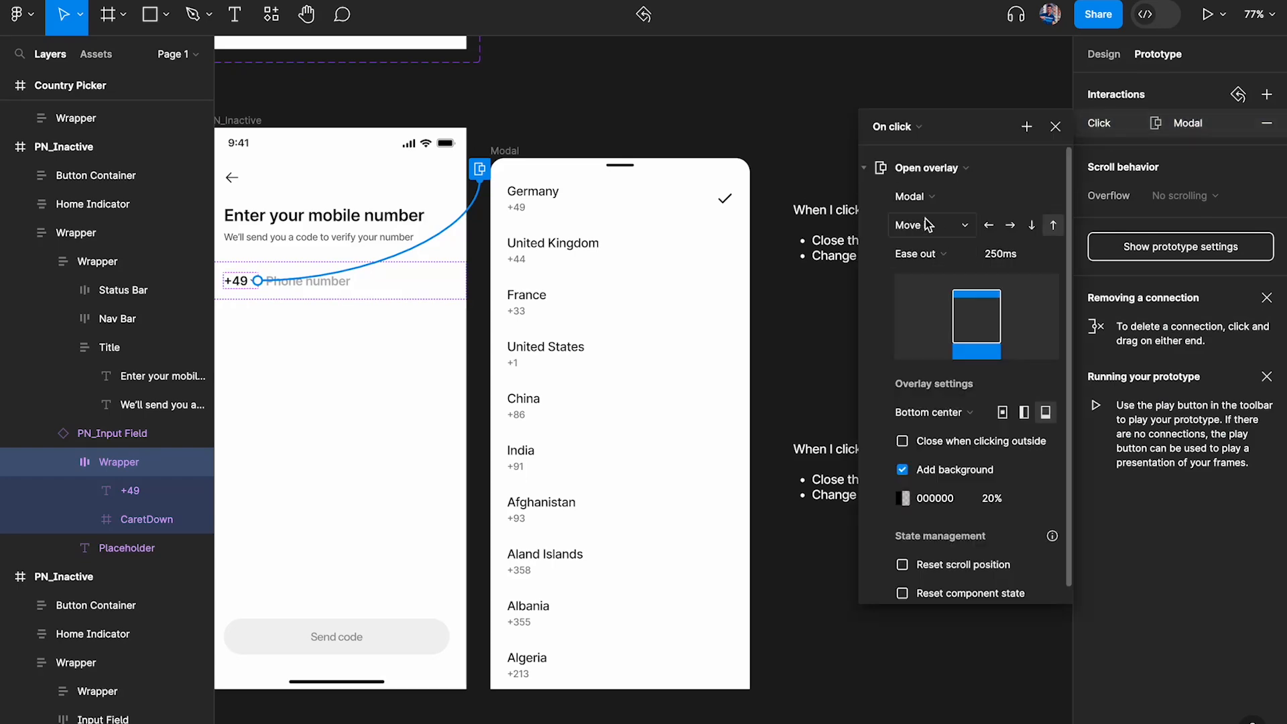
pyautogui.click(1054, 126)
pyautogui.click(836, 130)
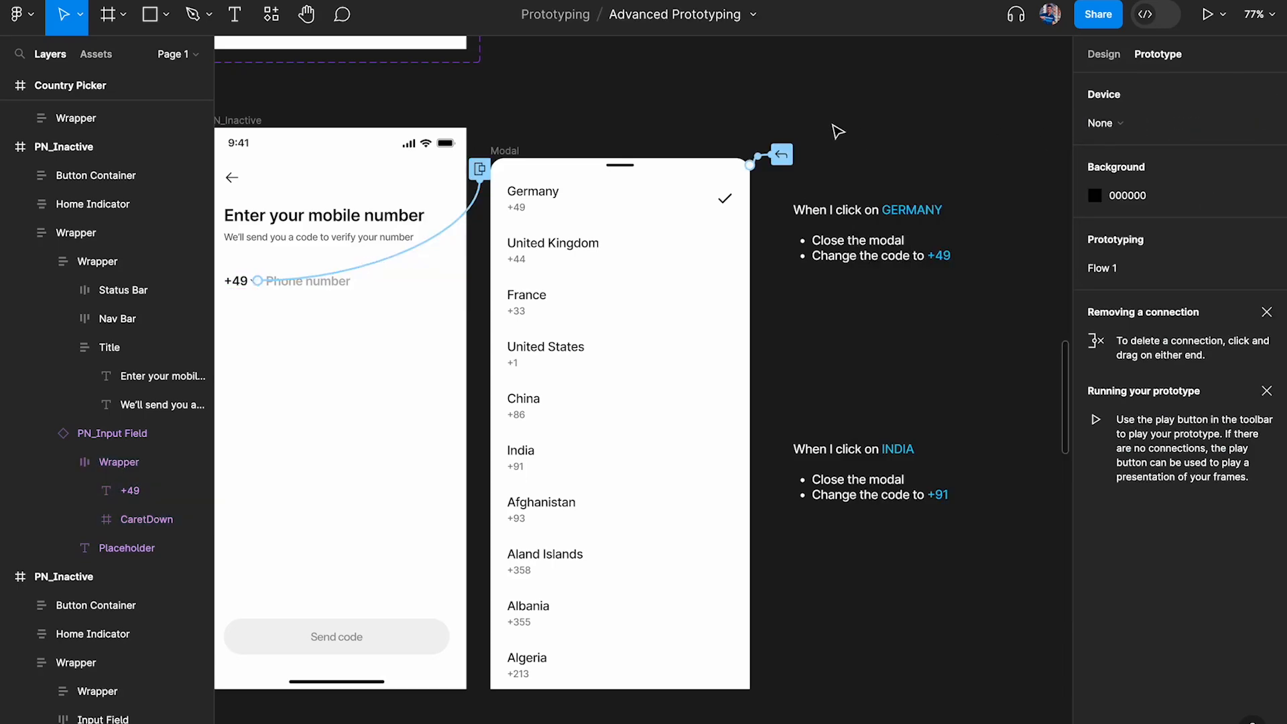
# Inspect the button container, the header wrapper and the iPhone keyboard in the PN_Active frame in Design mode
pyautogui.scroll(-5, 836, 129)
pyautogui.scroll(8, 832, 149)
pyautogui.scroll(3, 831, 149)
pyautogui.click(1103, 54)
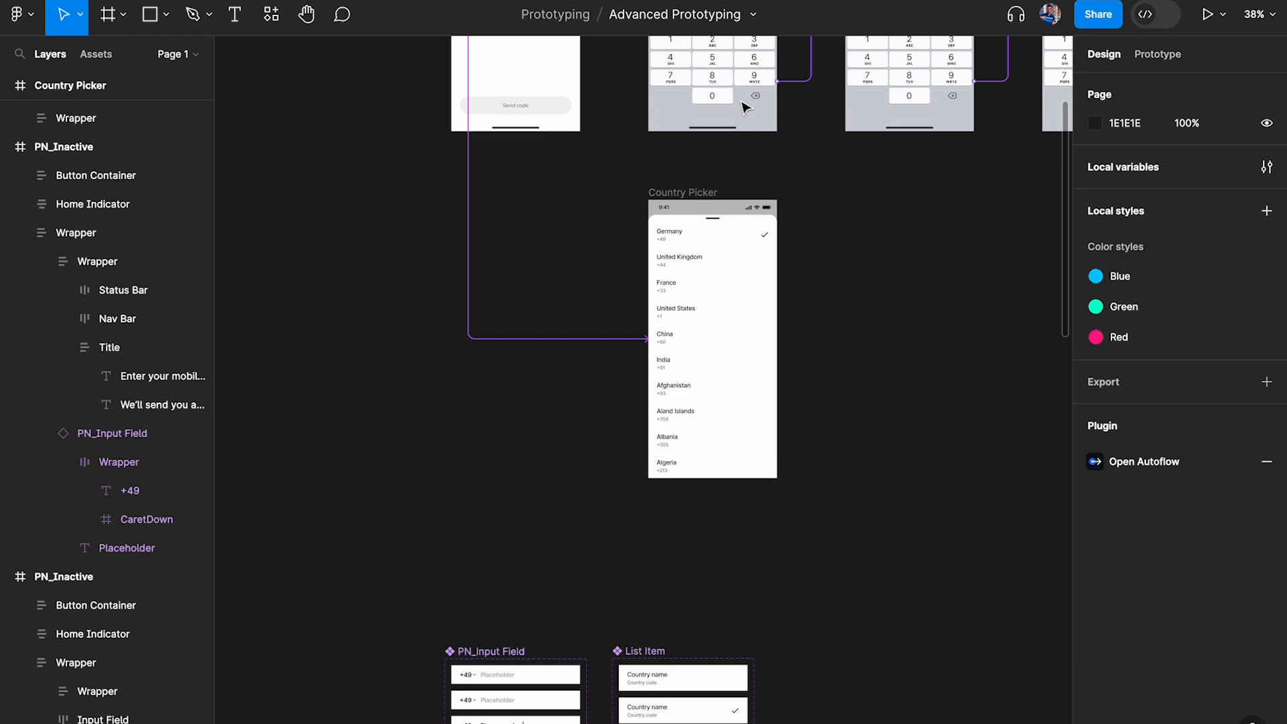
pyautogui.scroll(4, 730, 108)
pyautogui.scroll(6, 759, 271)
pyautogui.click(732, 392)
pyautogui.scroll(-2, 732, 396)
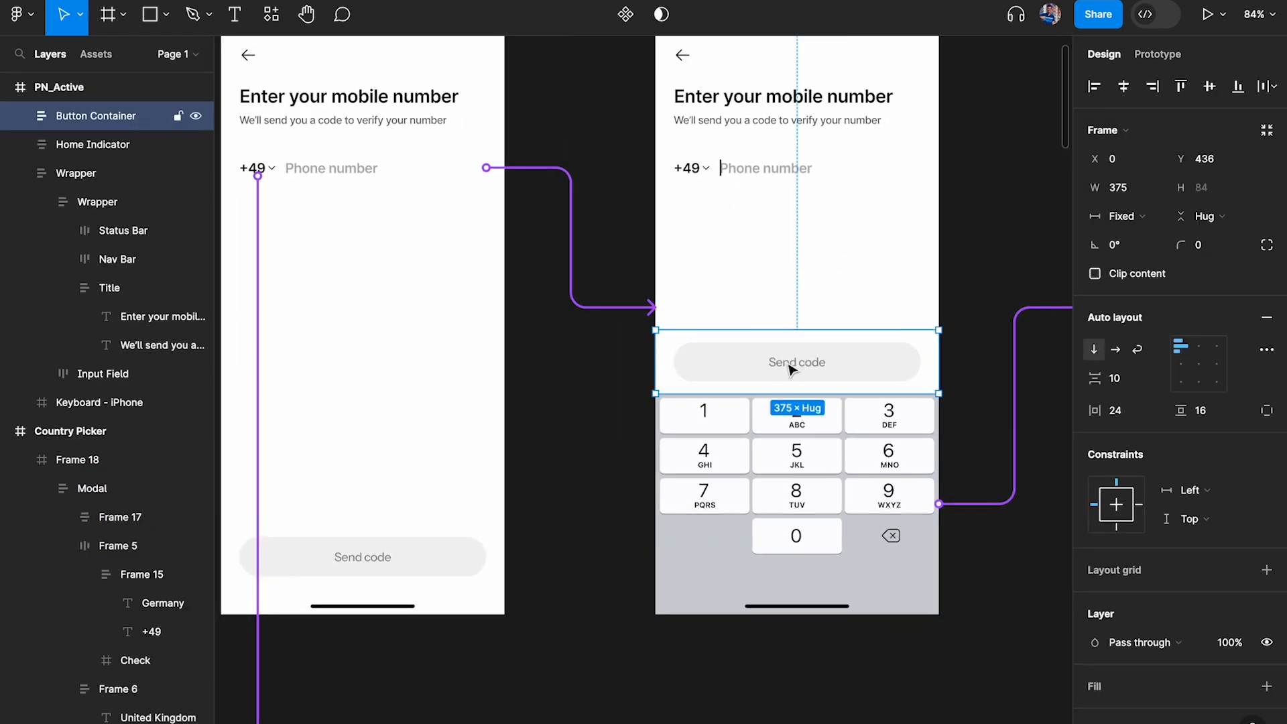
pyautogui.scroll(2, 764, 190)
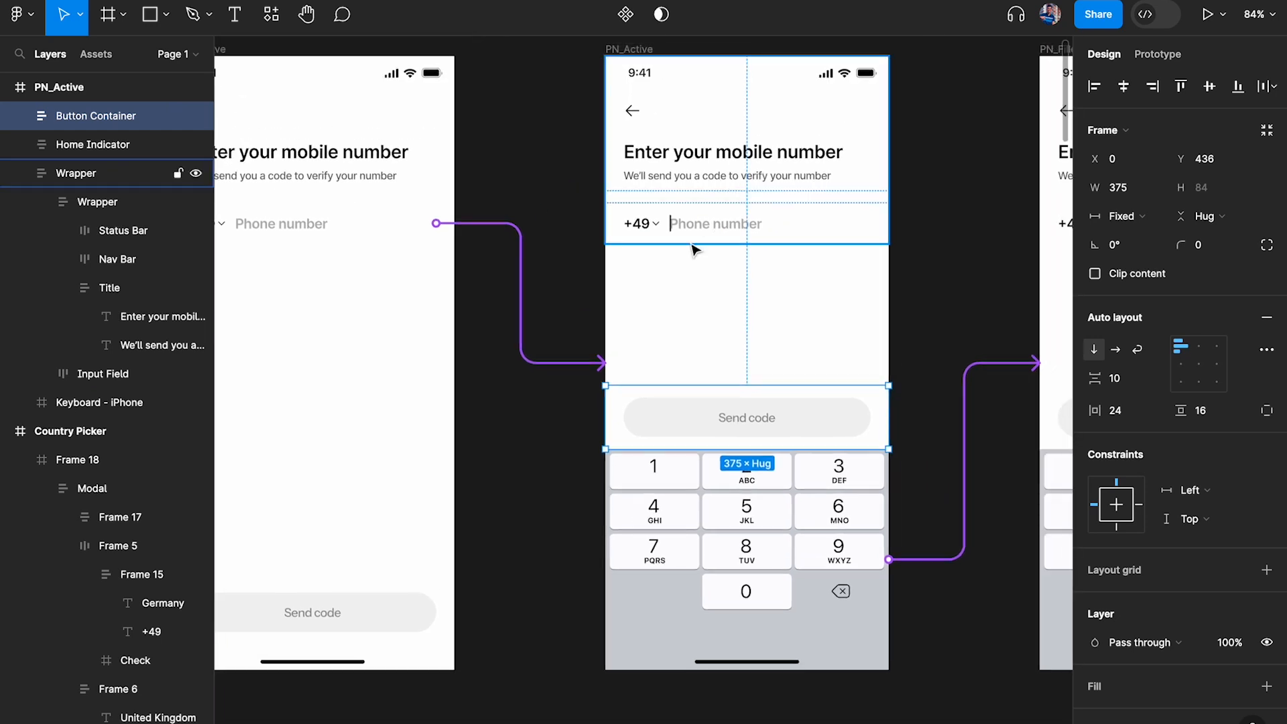
pyautogui.click(775, 111)
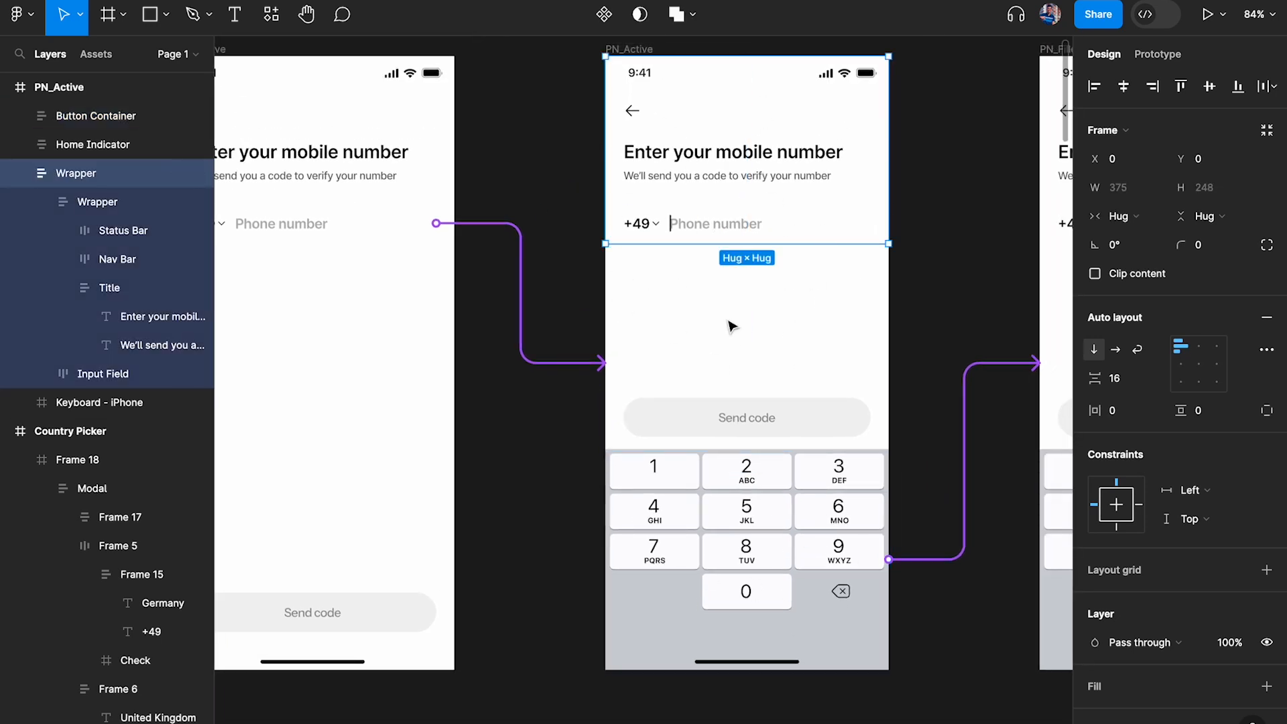
pyautogui.click(746, 538)
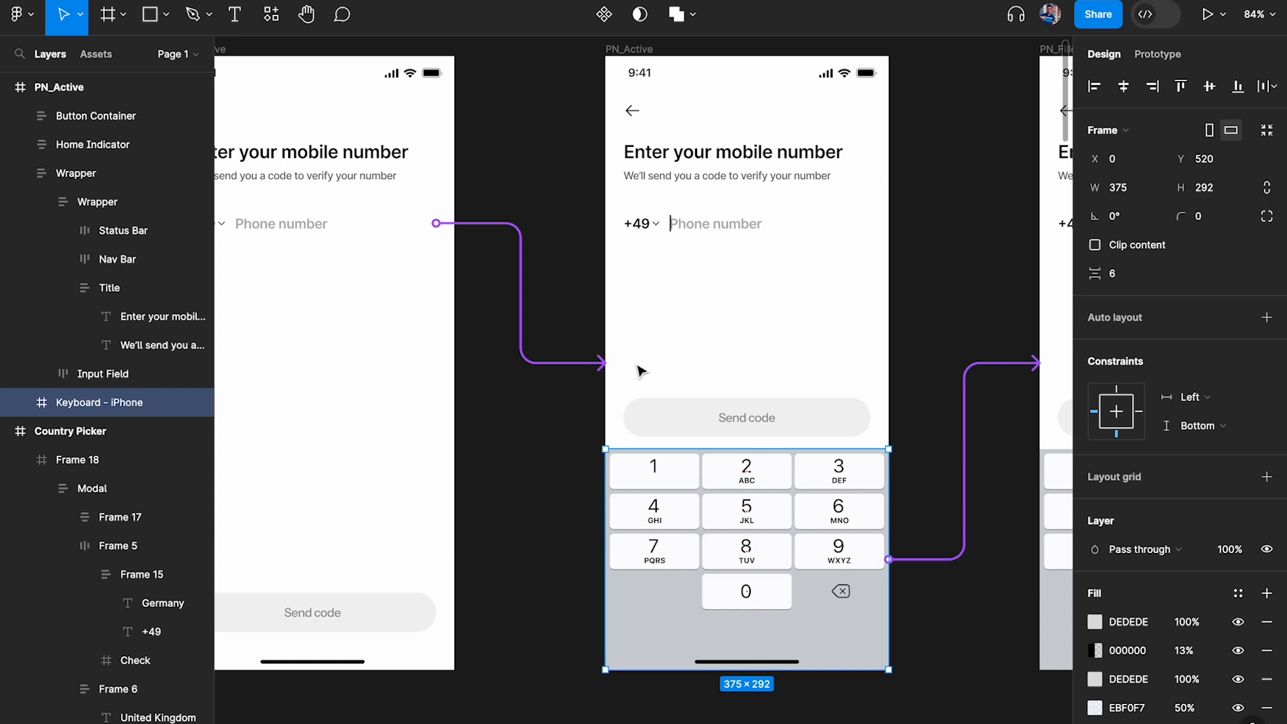
# Examine the PN_Filled_Button Inactive and PN_Filled_Button Active frames with the interface hidden, selecting the green Send code button's container
pyautogui.hotkey('ctrl', '\\')
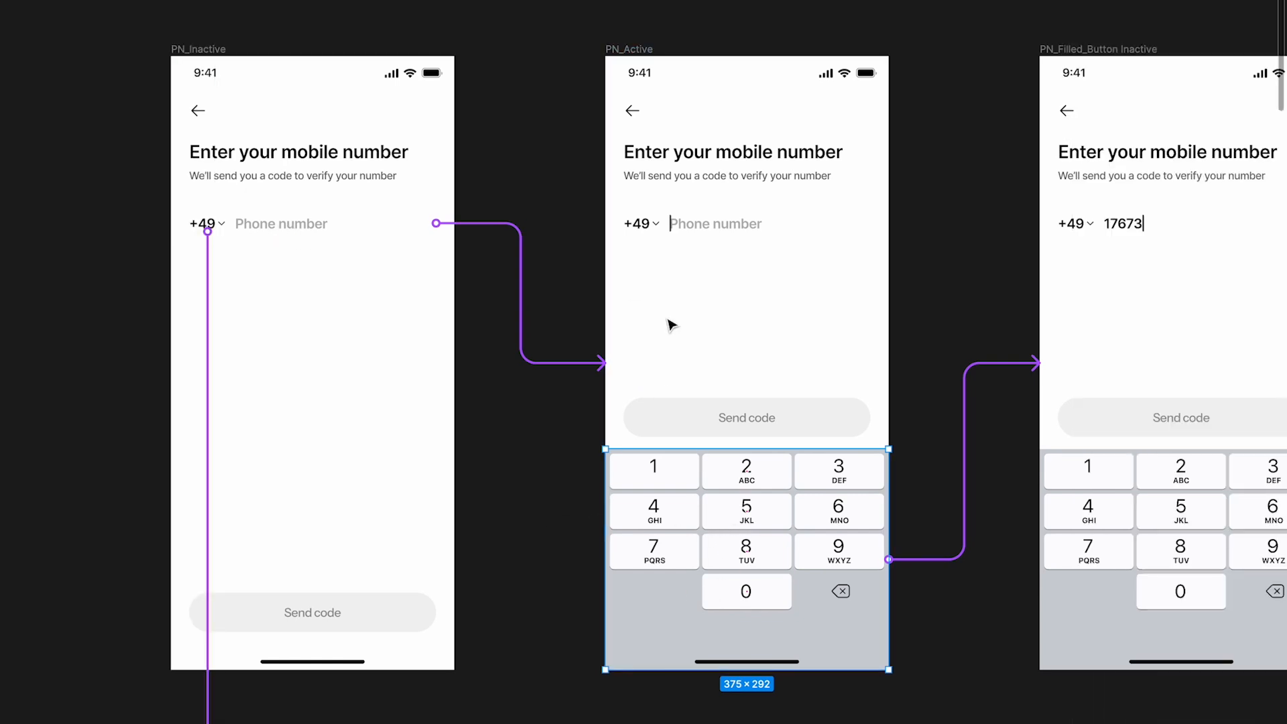
pyautogui.hscroll(5, 781, 511)
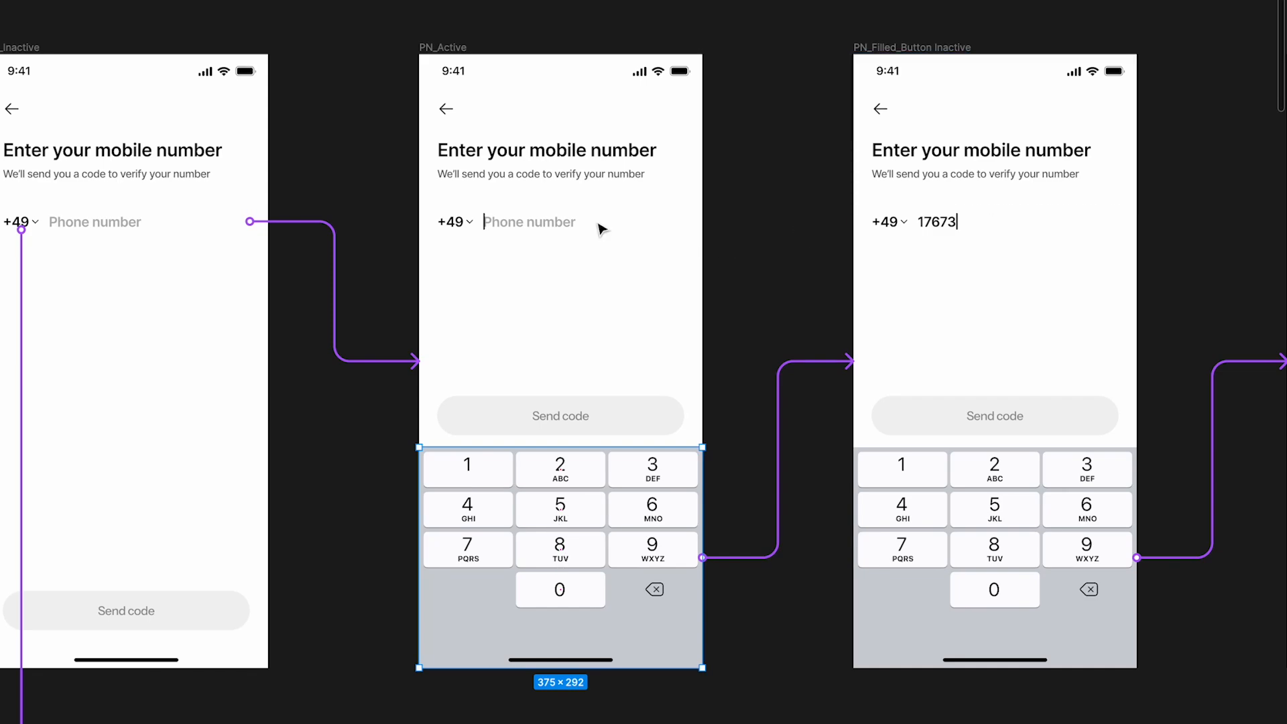
pyautogui.hscroll(15, 938, 238)
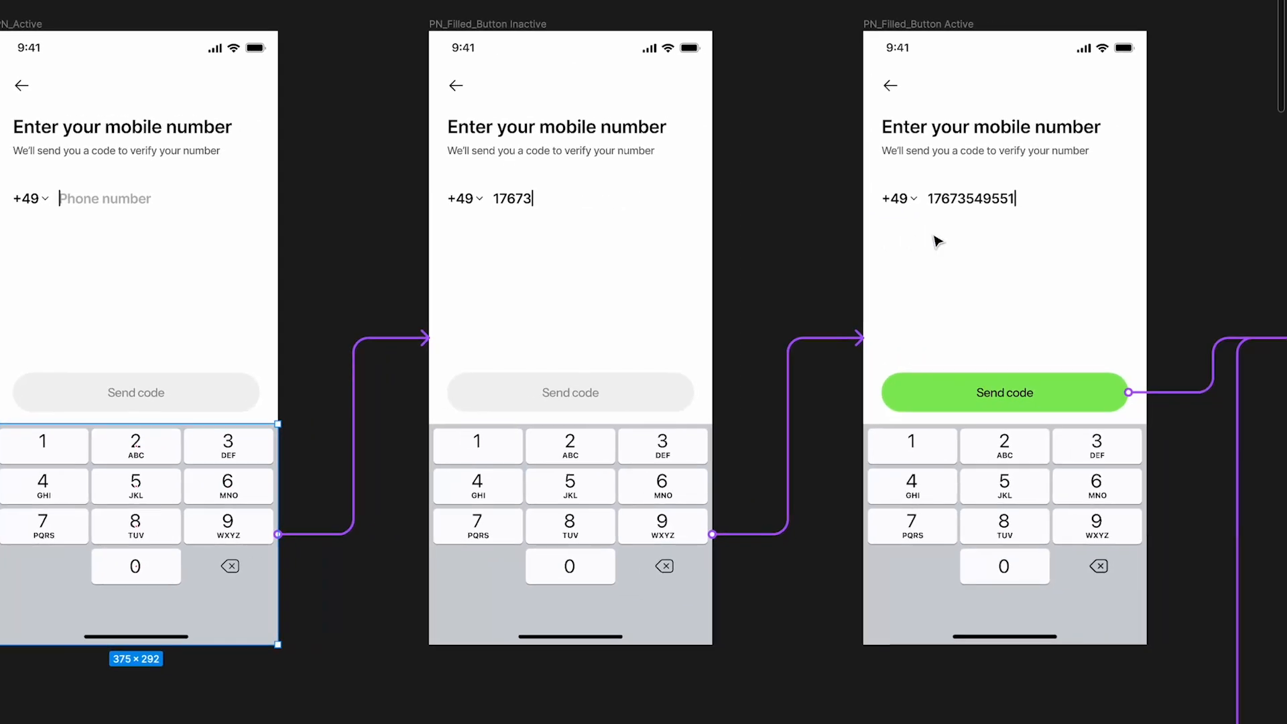
pyautogui.scroll(3, 771, 265)
pyautogui.click(821, 436)
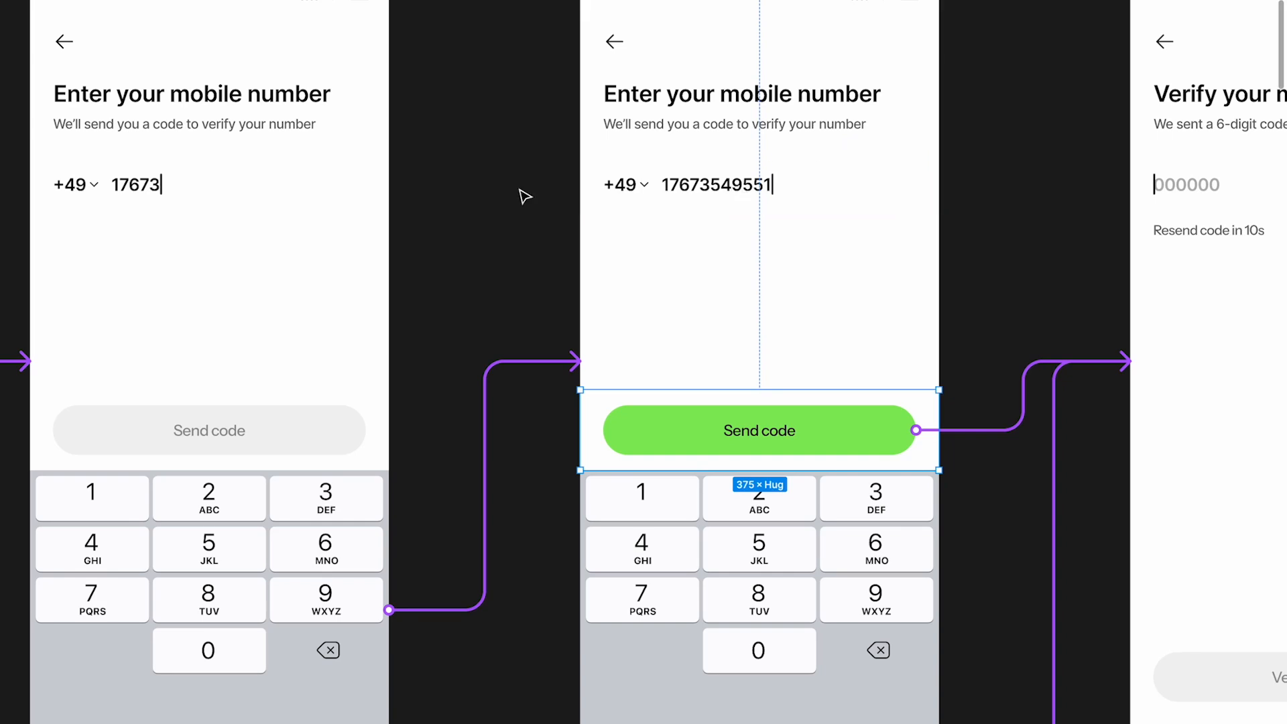
# Duplicate the PN_Inactive and Modal frames together onto an empty area of the canvas
pyautogui.scroll(-5, 525, 196)
pyautogui.hscroll(-8, 525, 196)
pyautogui.scroll(-18, 524, 196)
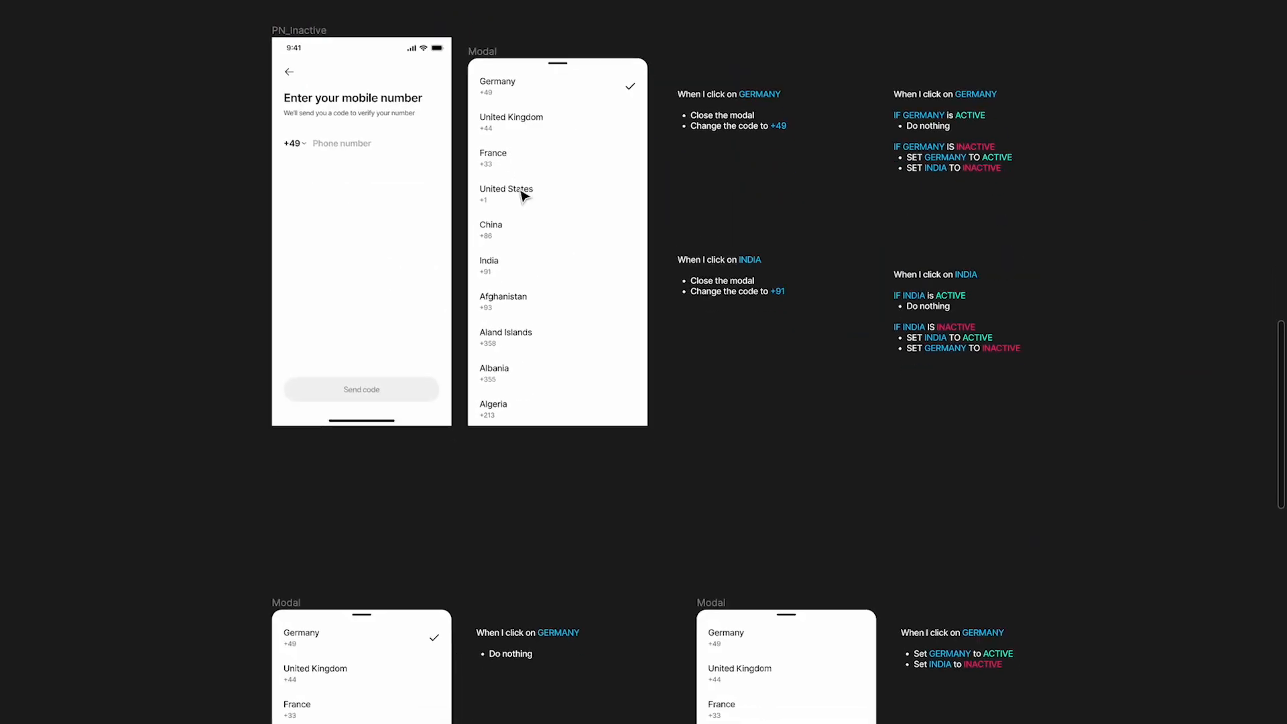
pyautogui.scroll(-3, 582, 151)
pyautogui.click(390, 63)
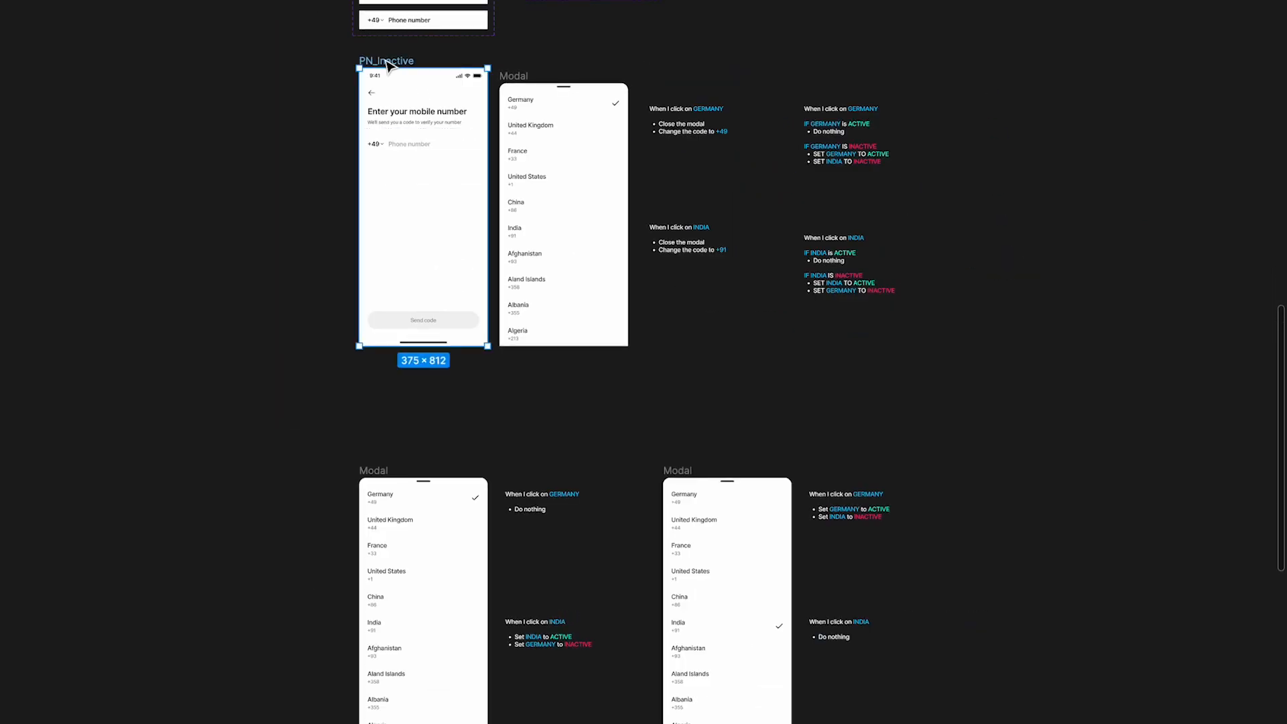
pyautogui.keyDown('shift'); pyautogui.click(521, 88); pyautogui.keyUp('shift')
pyautogui.scroll(-6, 520, 84)
pyautogui.moveTo(315, 174); pyautogui.dragTo(681, 172)
pyautogui.scroll(5, 694, 181)
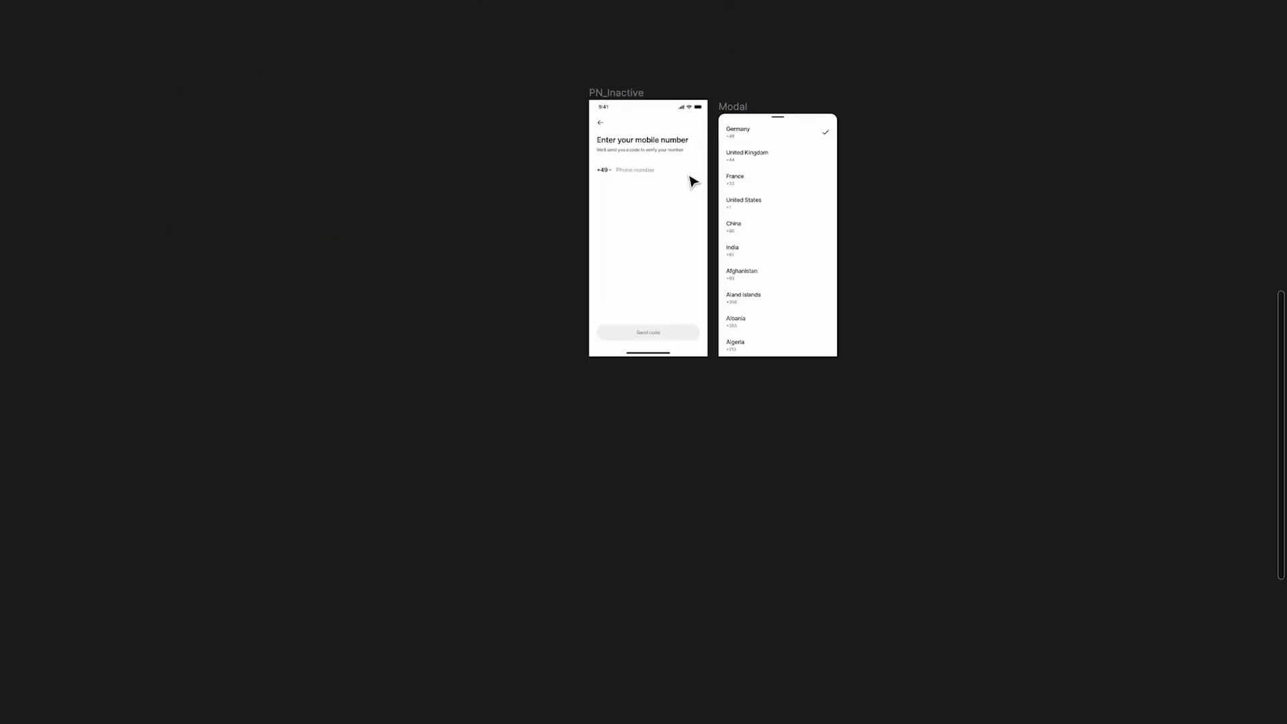
# Move the duplicated Modal frame to the left side of the duplicated PN_Inactive frame
pyautogui.scroll(5, 694, 181)
pyautogui.hscroll(2, 694, 181)
pyautogui.scroll(-2, 693, 181)
pyautogui.scroll(-3, 667, 127)
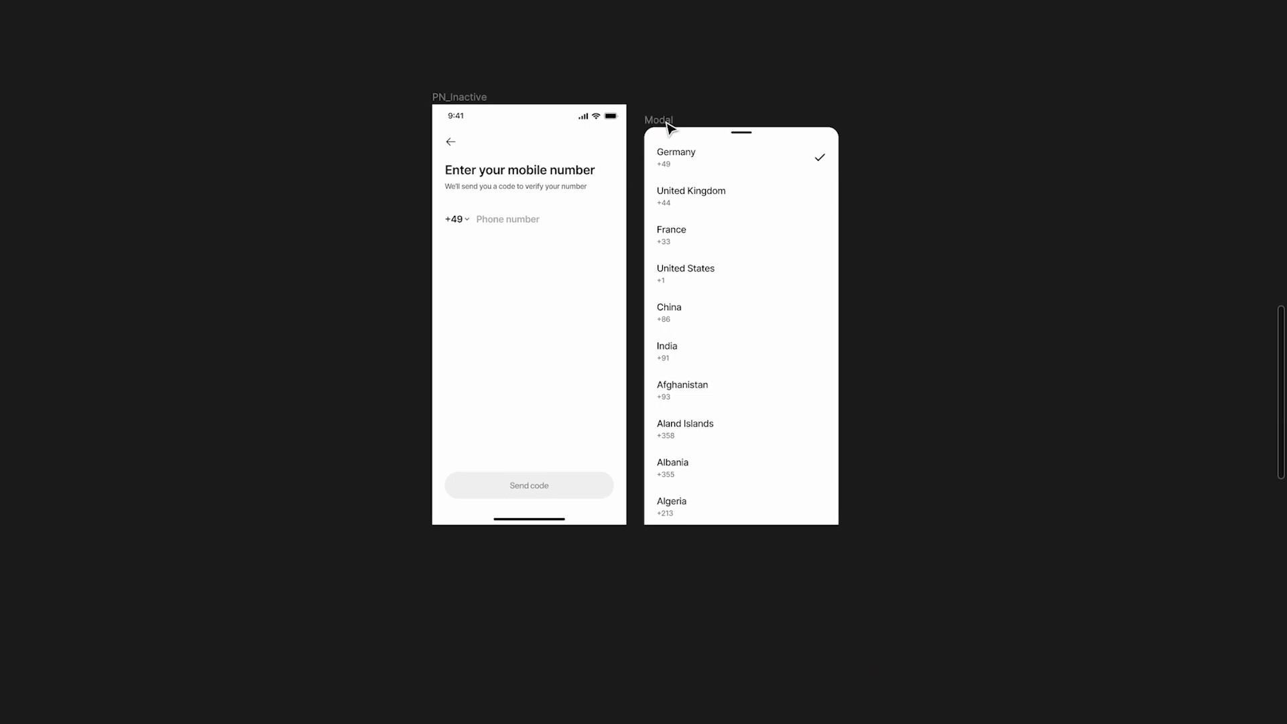
pyautogui.click(659, 120)
pyautogui.moveTo(678, 121); pyautogui.dragTo(236, 144)
pyautogui.scroll(3, 618, 268)
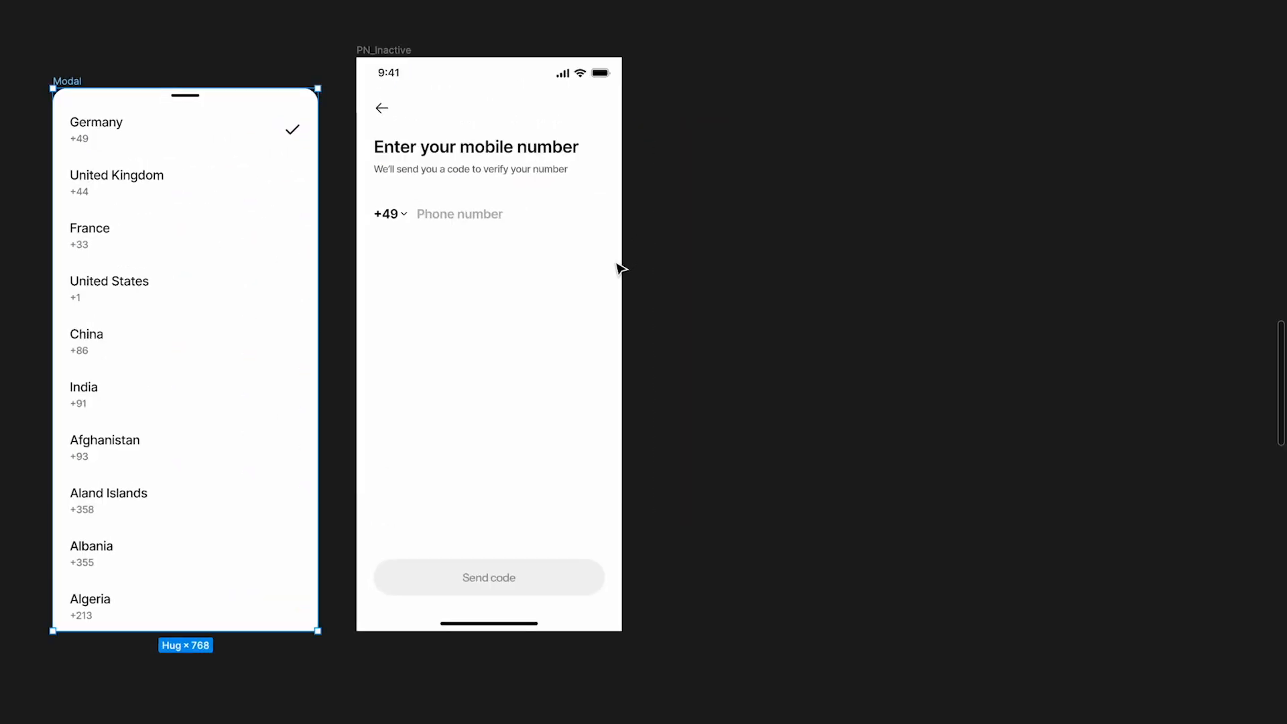
# Show the interface and view the prototype connections of the duplicated PN_Inactive frame
pyautogui.hotkey('ctrl', '\\')
pyautogui.click(828, 228)
pyautogui.click(1171, 64)
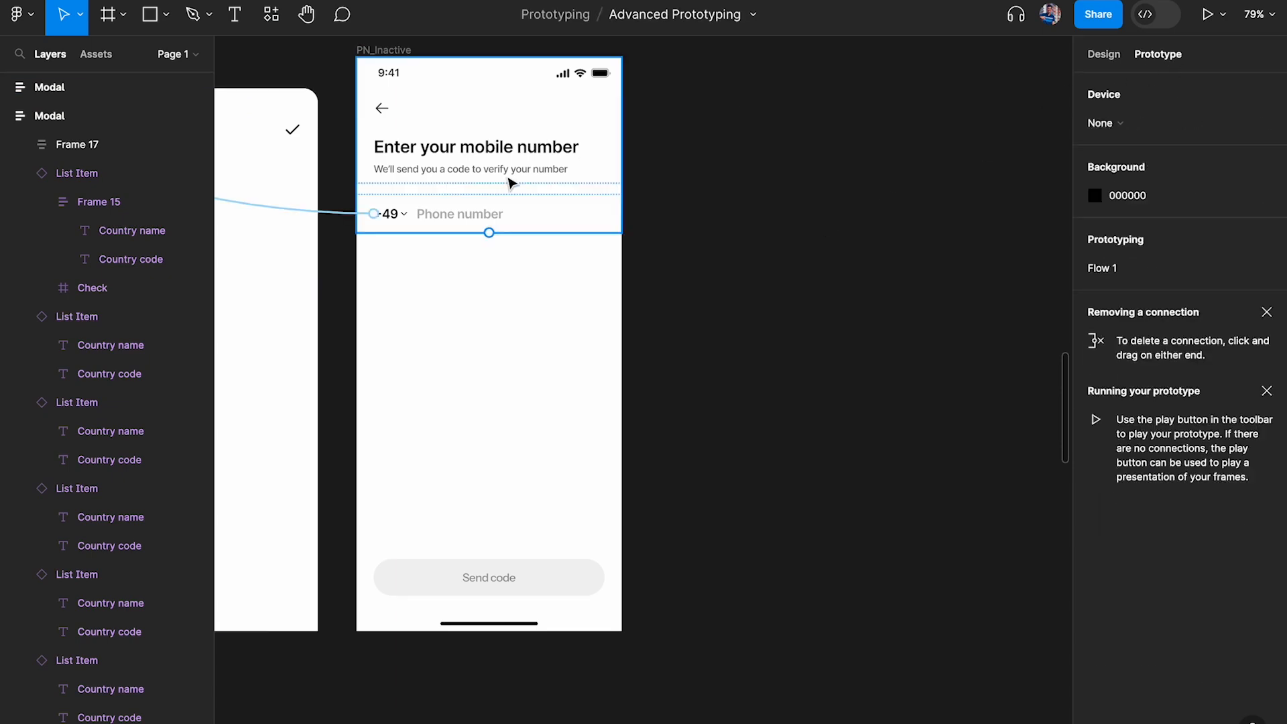
pyautogui.scroll(-3, 513, 181)
pyautogui.scroll(5, 662, 154)
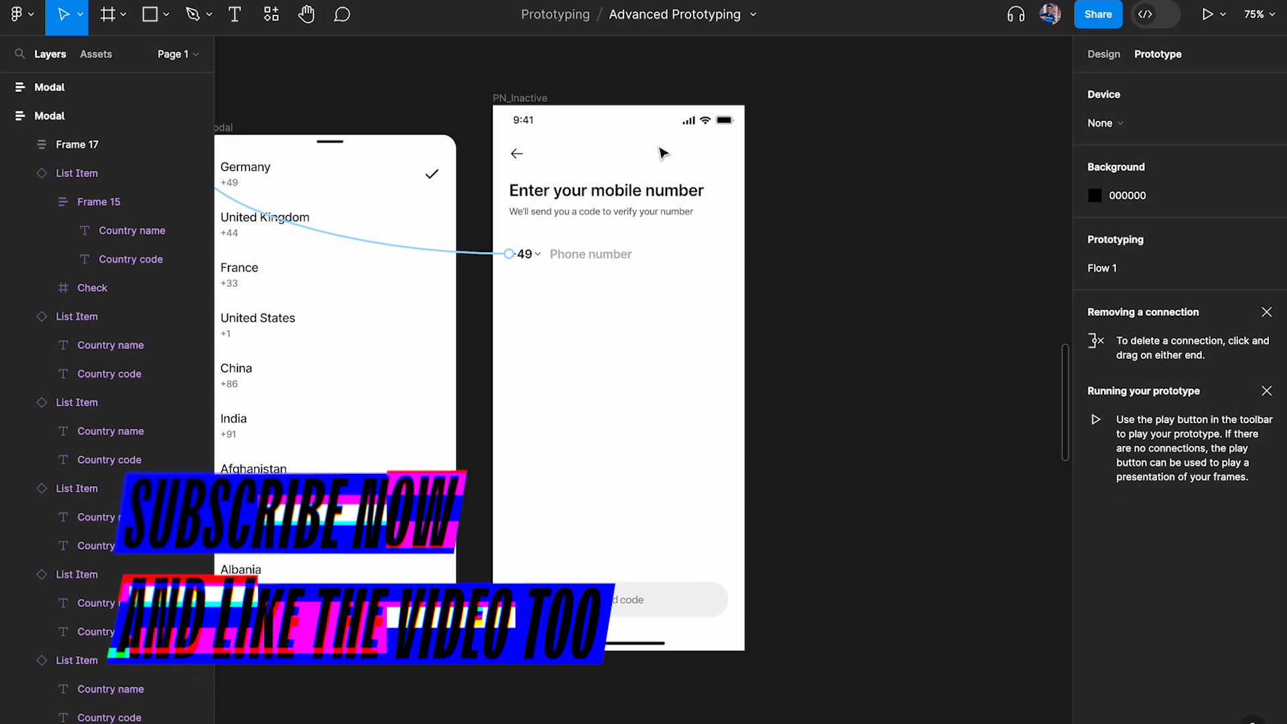
# Examine the static PN_Inactive and PN_Active frames again with the interface hidden, selecting PN_Active's Send code button container
pyautogui.hotkey('ctrl', '\\')
pyautogui.scroll(-5, 598, 295)
pyautogui.scroll(10, 598, 295)
pyautogui.hscroll(-2, 598, 294)
pyautogui.scroll(5, 651, 288)
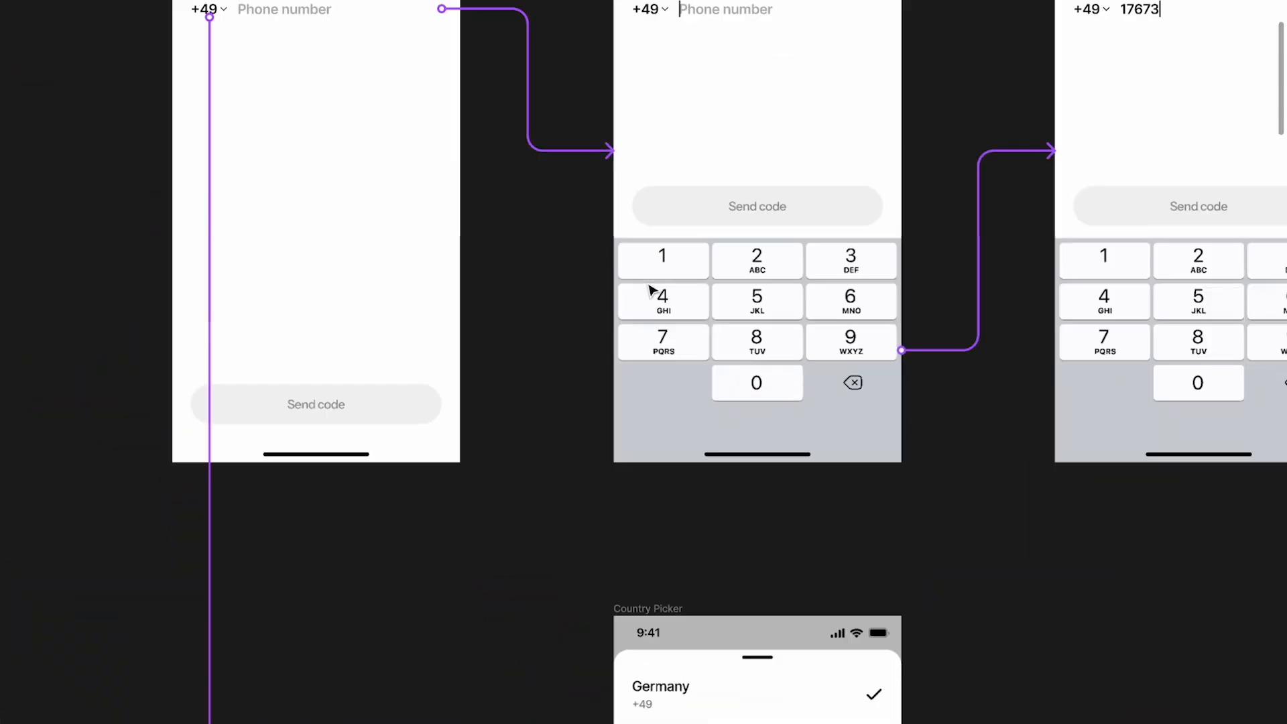
pyautogui.scroll(-2, 655, 288)
pyautogui.click(718, 432)
pyautogui.click(751, 333)
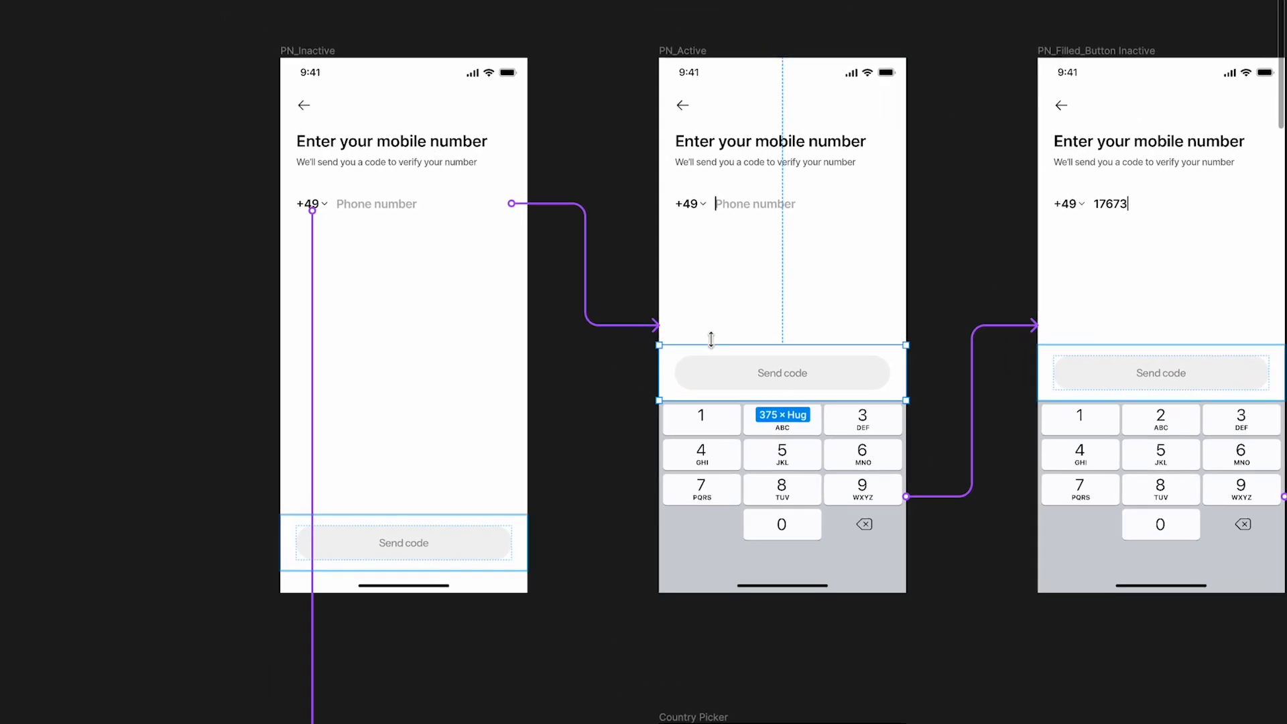
pyautogui.scroll(3, 618, 460)
pyautogui.scroll(-3, 414, 440)
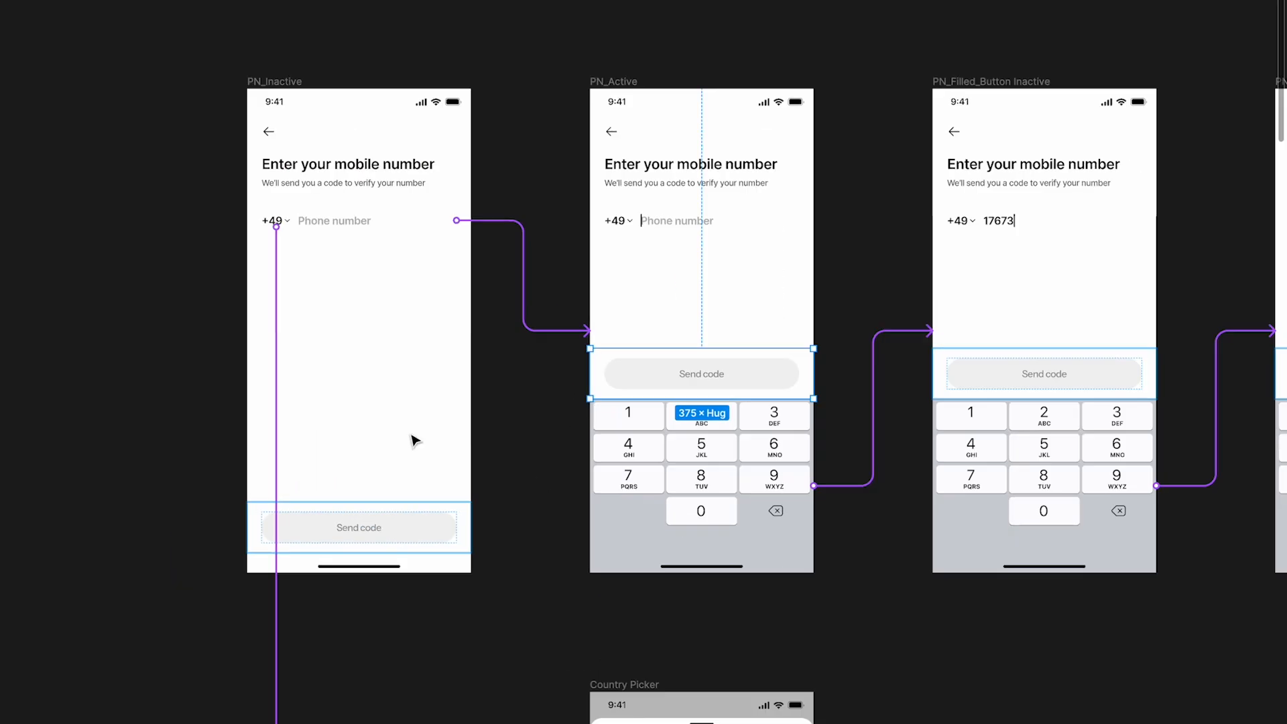
pyautogui.scroll(2, 414, 440)
pyautogui.click(315, 160)
pyautogui.click(763, 134)
pyautogui.scroll(-3, 643, 476)
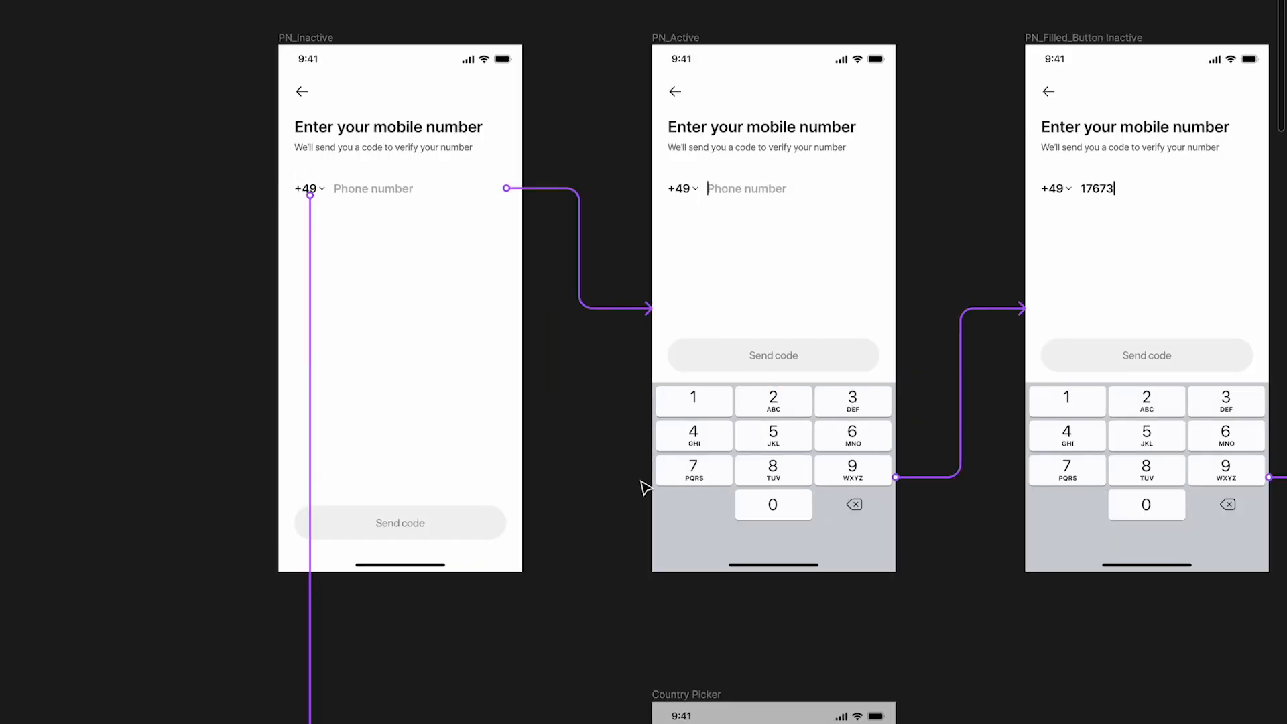
# Copy the static PN_Active frame onto the empty canvas area and align it beside the duplicated PN_Inactive frame
pyautogui.scroll(-2, 643, 488)
pyautogui.click(660, 132)
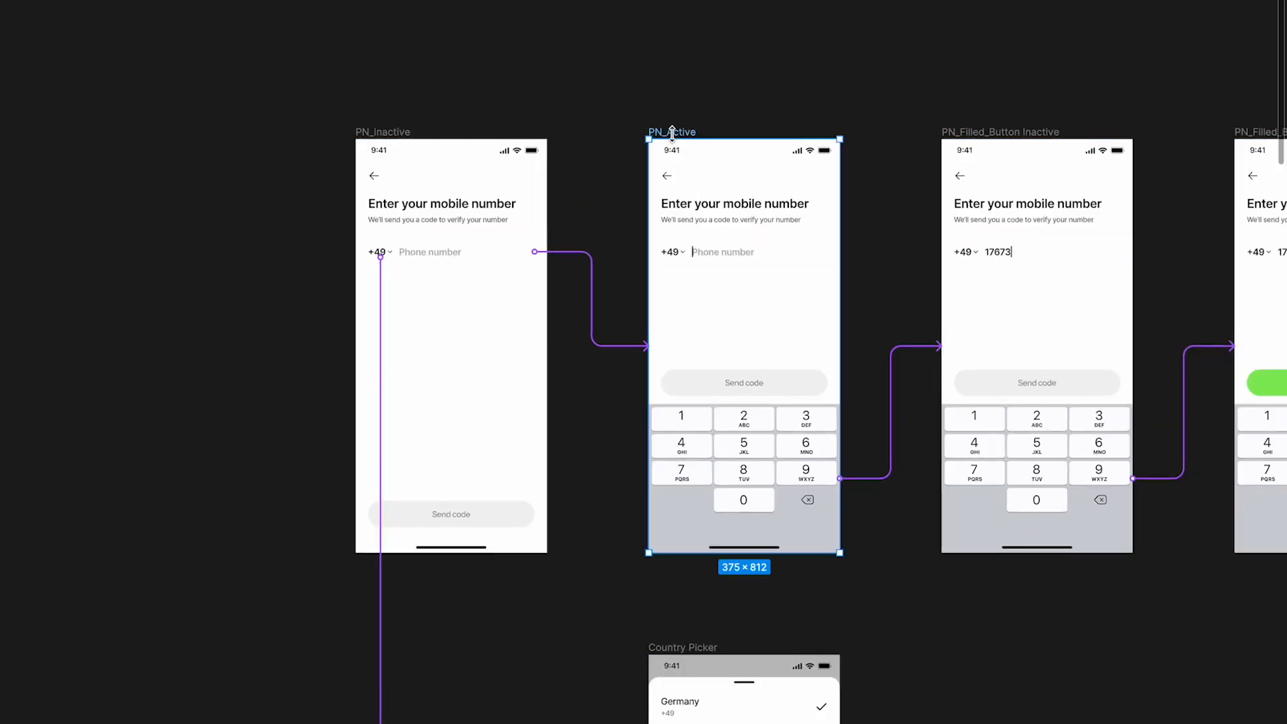
pyautogui.scroll(-3, 823, 255)
pyautogui.scroll(-10, 825, 255)
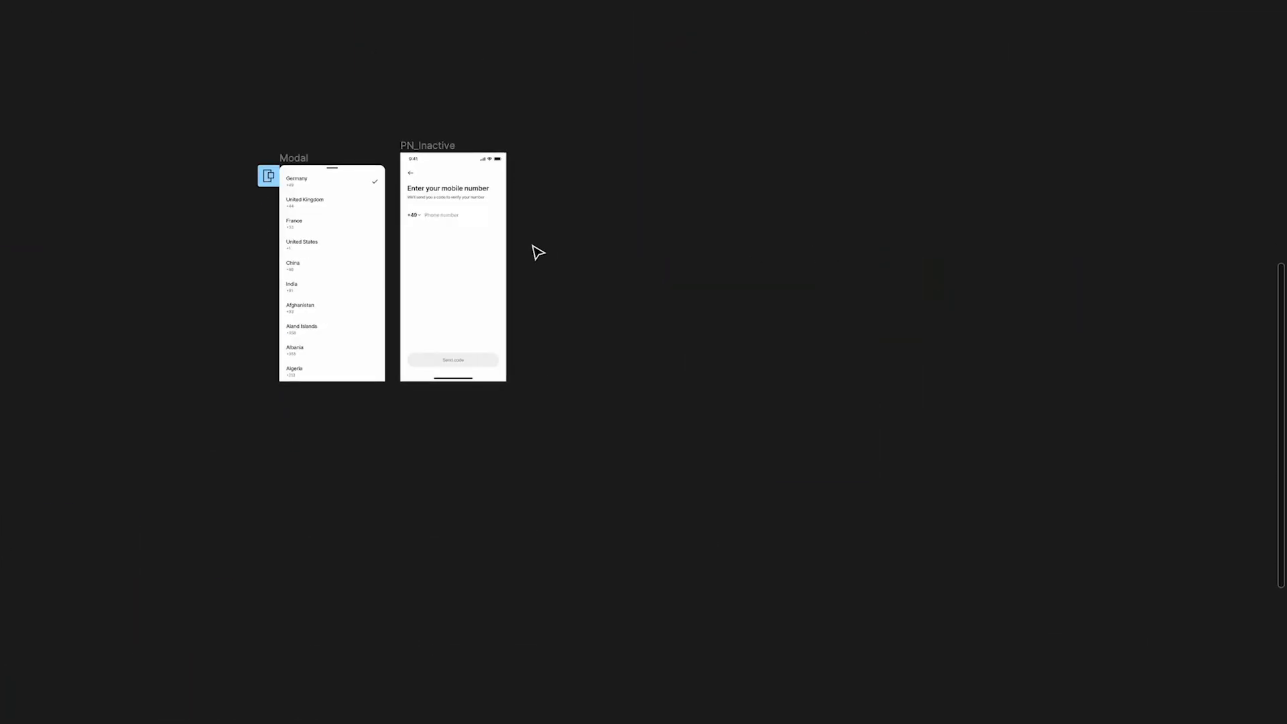
pyautogui.scroll(5, 536, 253)
pyautogui.hotkey('ctrl', 'v')
pyautogui.hscroll(-1, 538, 252)
pyautogui.scroll(-3, 538, 252)
pyautogui.moveTo(609, 316); pyautogui.dragTo(664, 262)
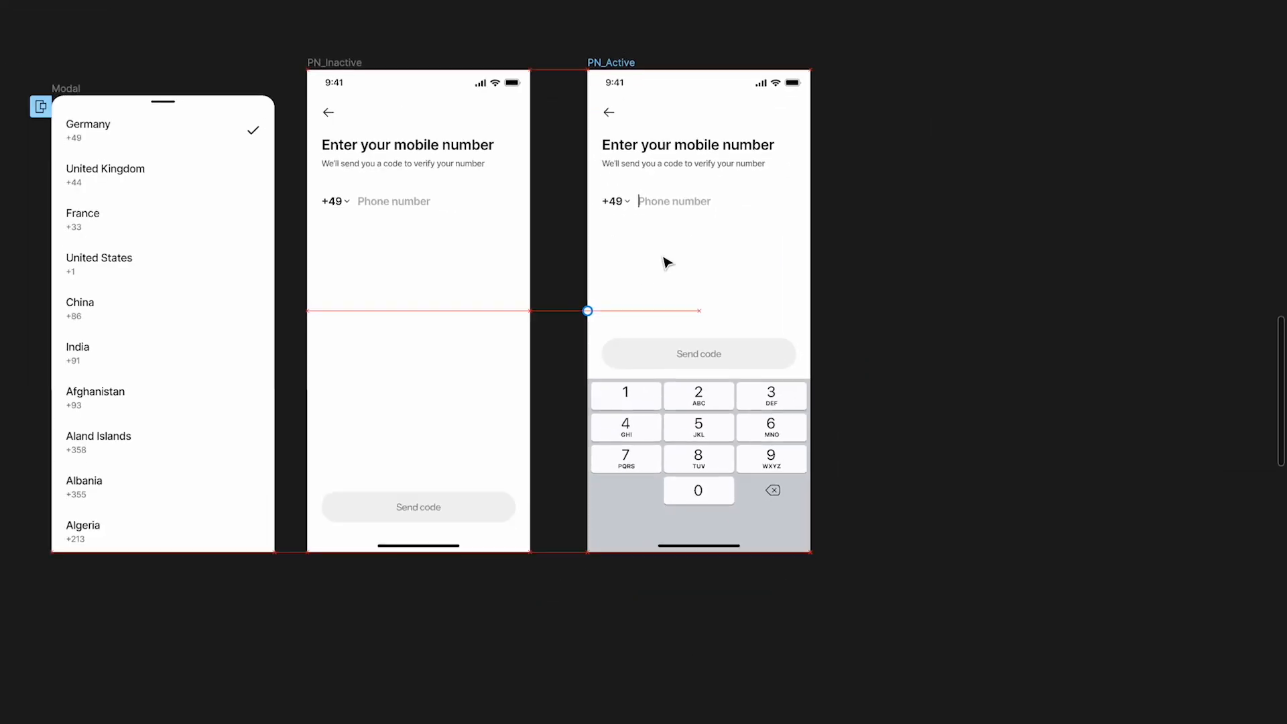
# Copy the Keyboard - iPhone frame from the duplicated PN_Active into the duplicated PN_Inactive frame and send it behind the other layers
pyautogui.scroll(5, 487, 224)
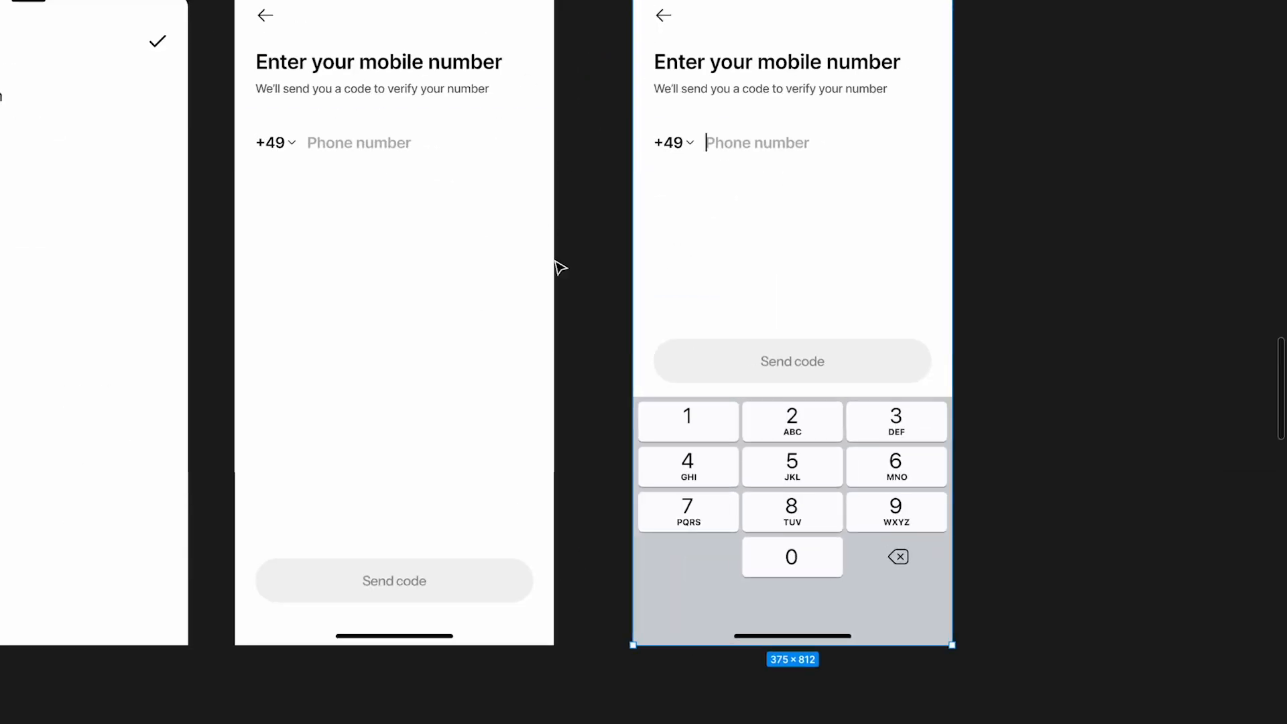
pyautogui.scroll(-2, 577, 273)
pyautogui.scroll(1, 576, 270)
pyautogui.hotkey('ctrl', '\\')
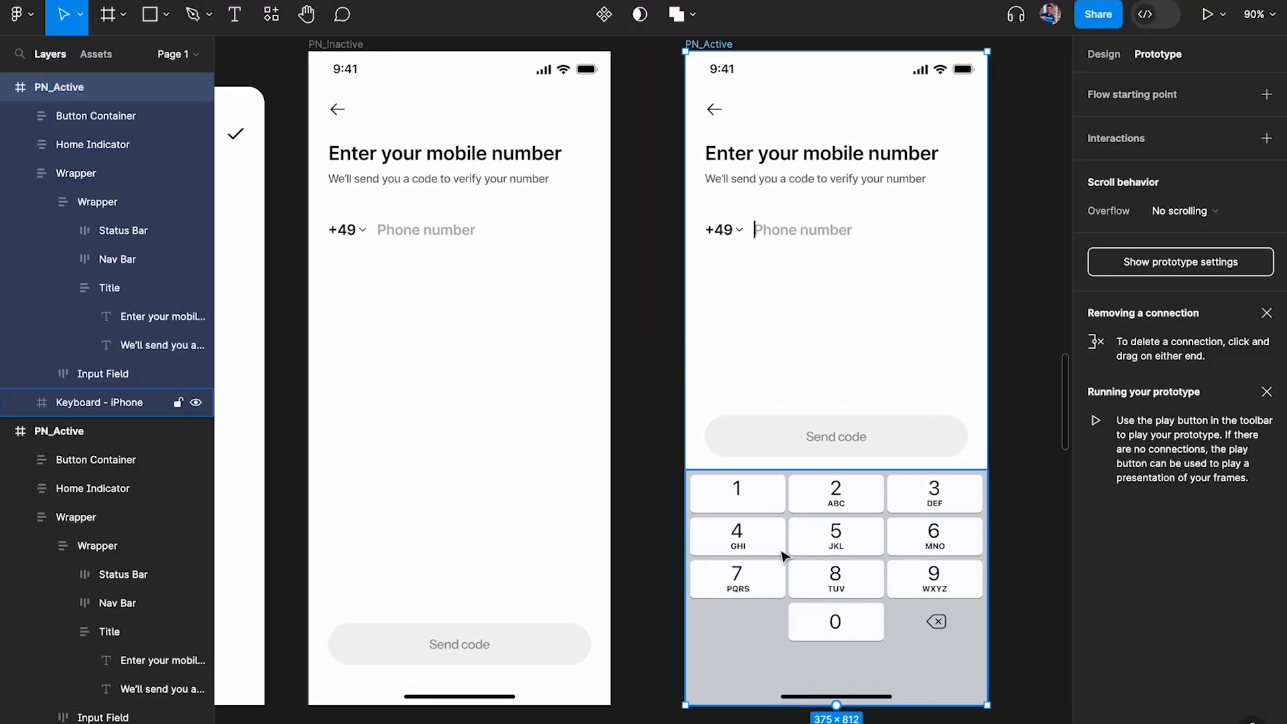
pyautogui.click(814, 532)
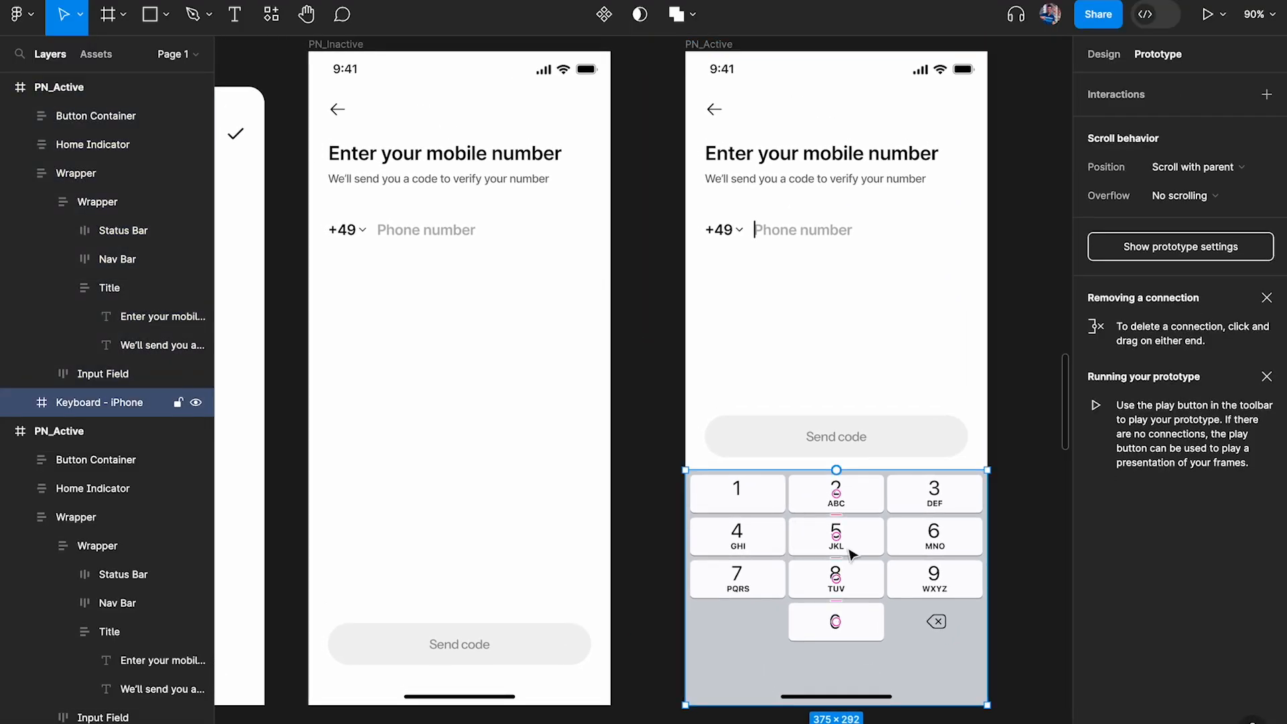
pyautogui.click(1103, 54)
pyautogui.scroll(-3, 898, 559)
pyautogui.hscroll(-2, 898, 560)
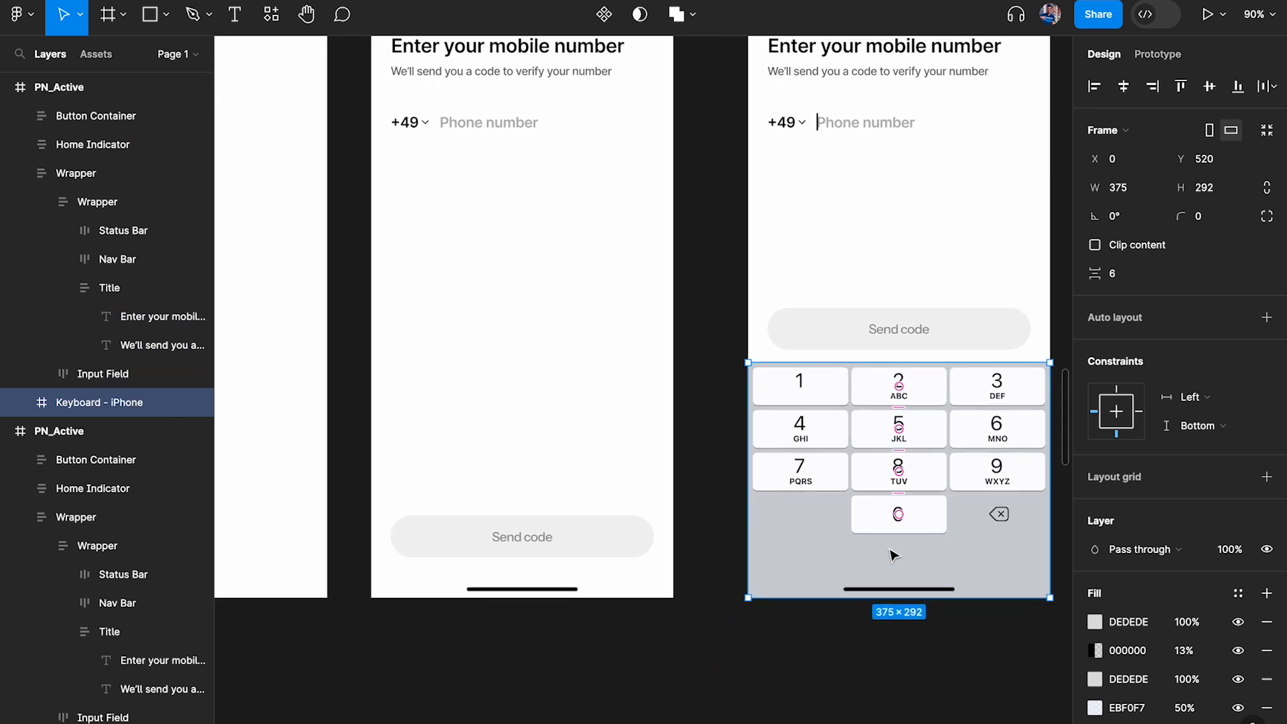
pyautogui.click(622, 405)
pyautogui.hotkey('ctrl', 'v')
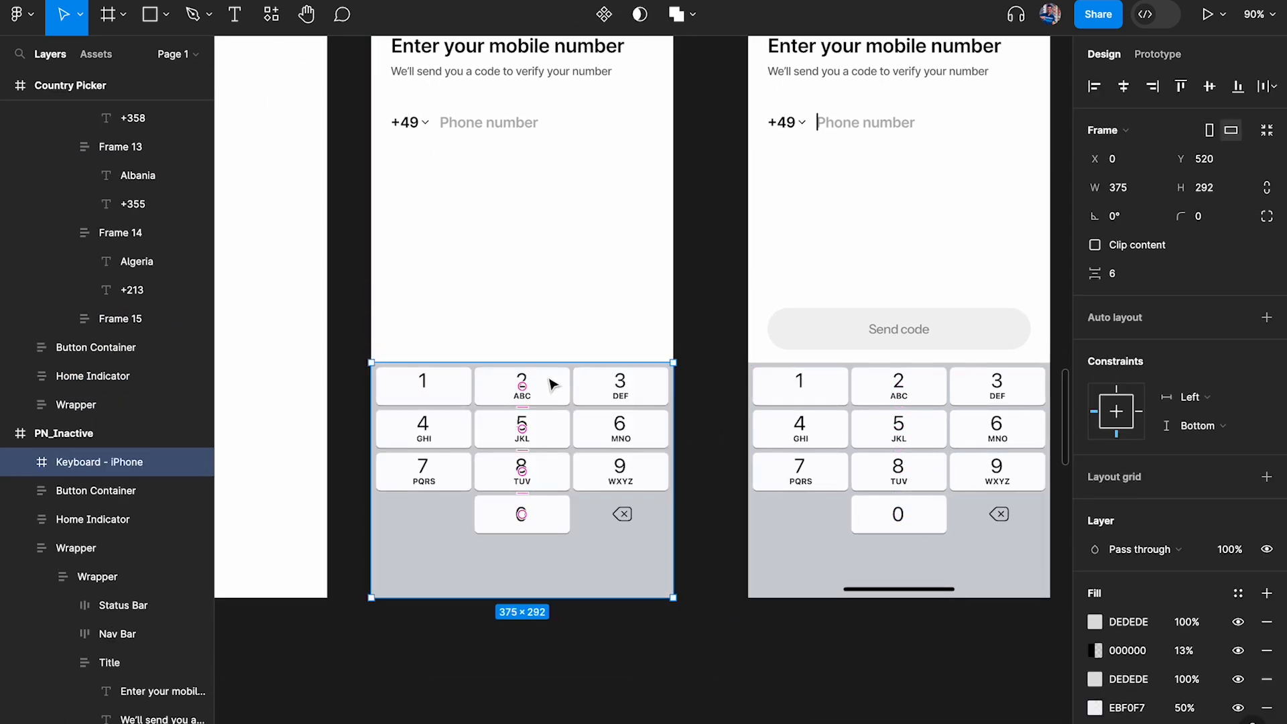
pyautogui.hotkey('ctrl', 'shift', '[')
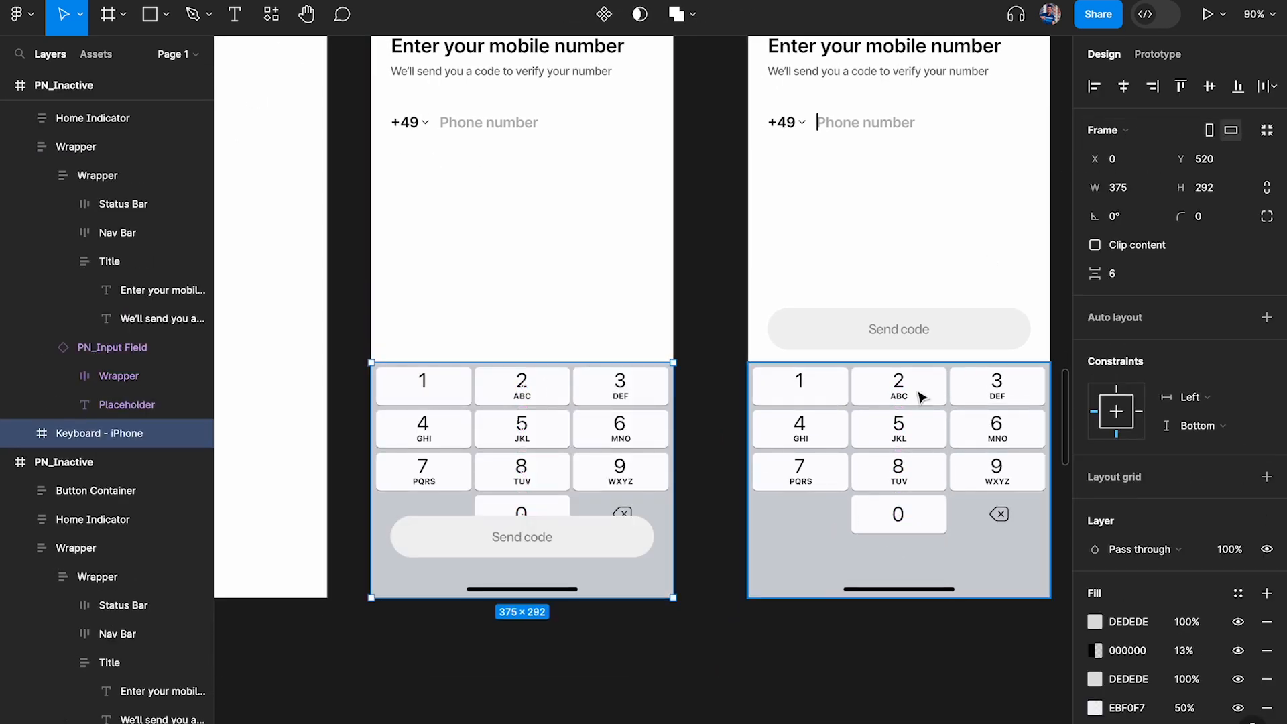
# Move the pasted keyboard straight down to Y 812, just below the visible area of the PN_Inactive frame
pyautogui.moveTo(651, 391); pyautogui.dragTo(651, 479)
pyautogui.hotkey('shift', 'Down')
pyautogui.hotkey('shift', 'Down')
pyautogui.hotkey('shift', 'Down')
pyautogui.hotkey('shift', 'Down')
pyautogui.hotkey('shift', 'Down')
pyautogui.hotkey('shift', 'Down')
pyautogui.hotkey('shift', 'Down')
pyautogui.hotkey('shift', 'Down')
pyautogui.hotkey('shift', 'Down')
pyautogui.hotkey('shift', 'Down')
pyautogui.hotkey('shift', 'Down')
pyautogui.hotkey('shift', 'Down')
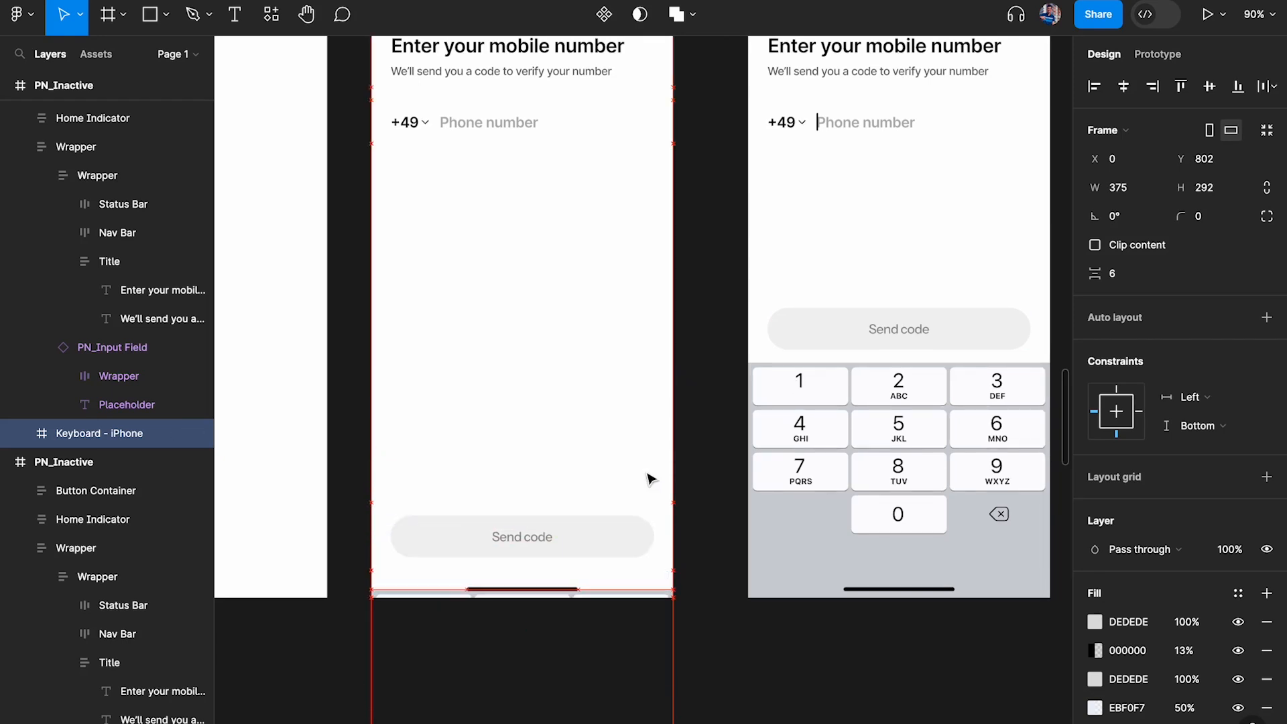
pyautogui.scroll(5, 643, 634)
pyautogui.scroll(6, 644, 635)
pyautogui.hotkey('shift', 'Down')
pyautogui.press('Up')
pyautogui.press('Up')
pyautogui.press('Down')
pyautogui.press('Down')
pyautogui.scroll(-10, 643, 635)
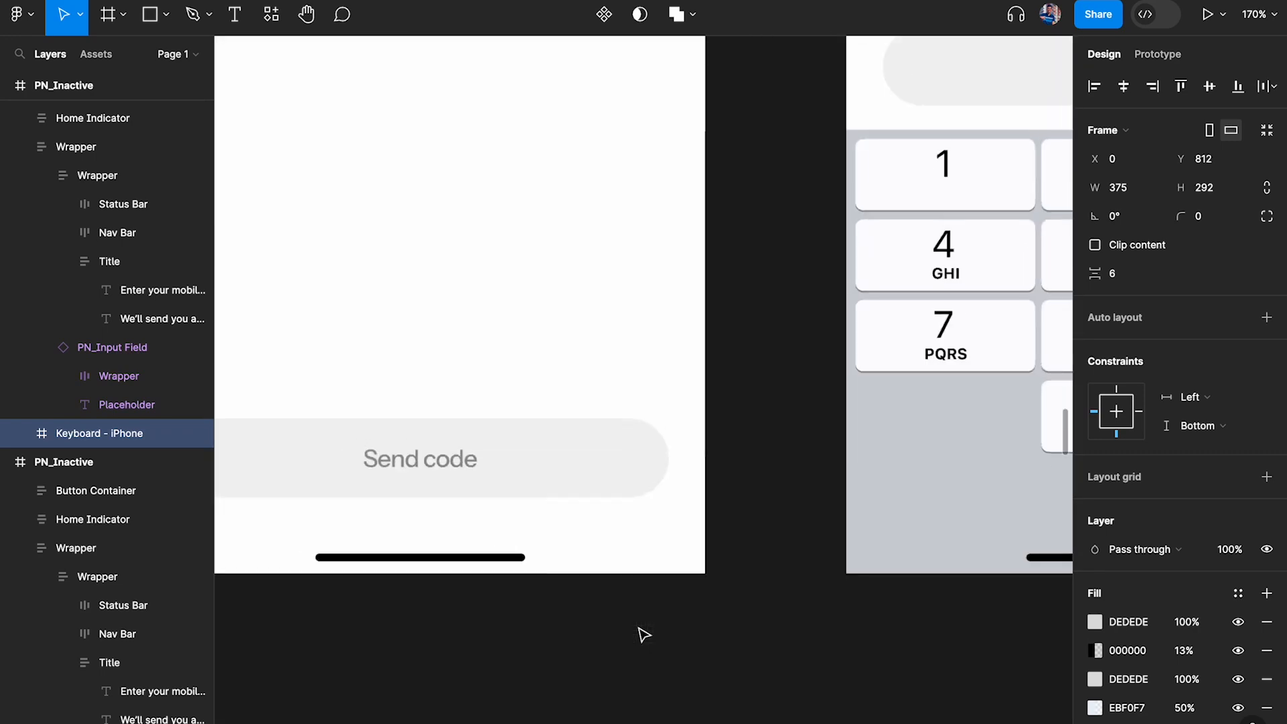
# Compare the phone number input fields of the duplicated PN_Inactive and PN_Active frames, including the component's State property
pyautogui.scroll(3, 711, 470)
pyautogui.scroll(-3, 711, 469)
pyautogui.scroll(1, 711, 469)
pyautogui.keyDown('super'); pyautogui.click(414, 109); pyautogui.keyUp('super')
pyautogui.click(410, 185)
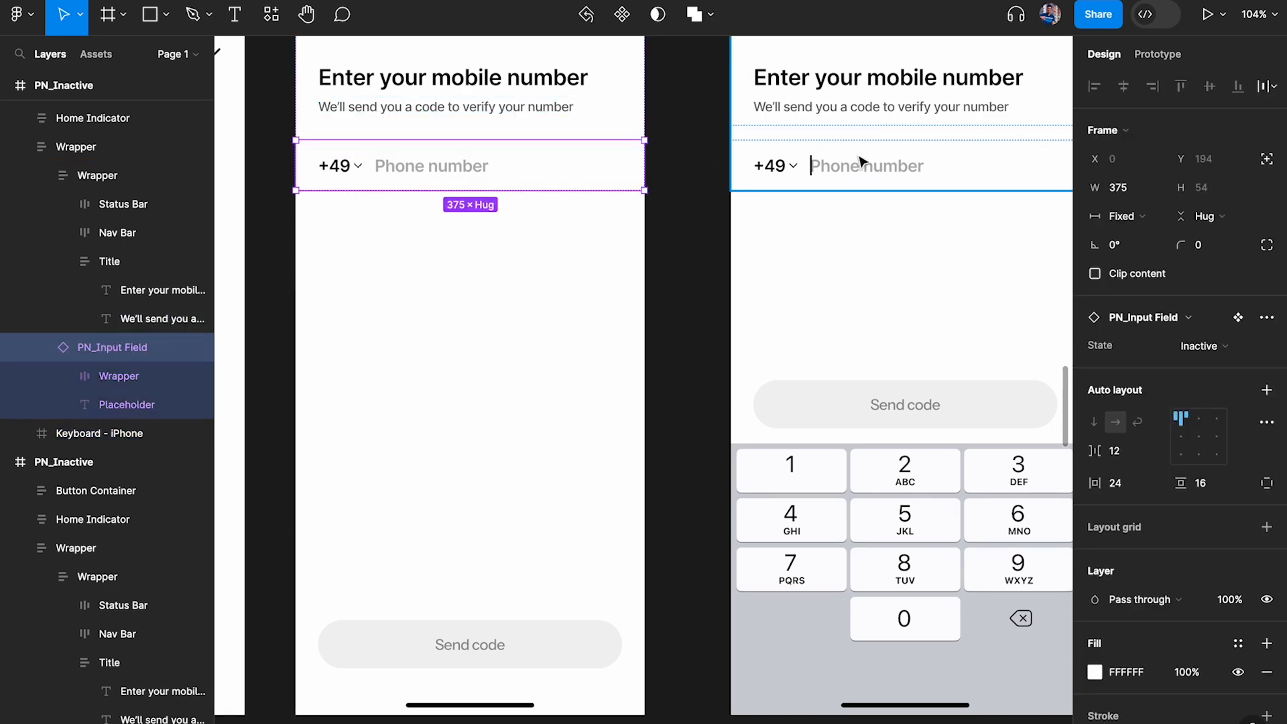
pyautogui.click(853, 249)
pyautogui.click(858, 171)
pyautogui.keyDown('super'); pyautogui.click(843, 111); pyautogui.keyUp('super')
pyautogui.click(848, 182)
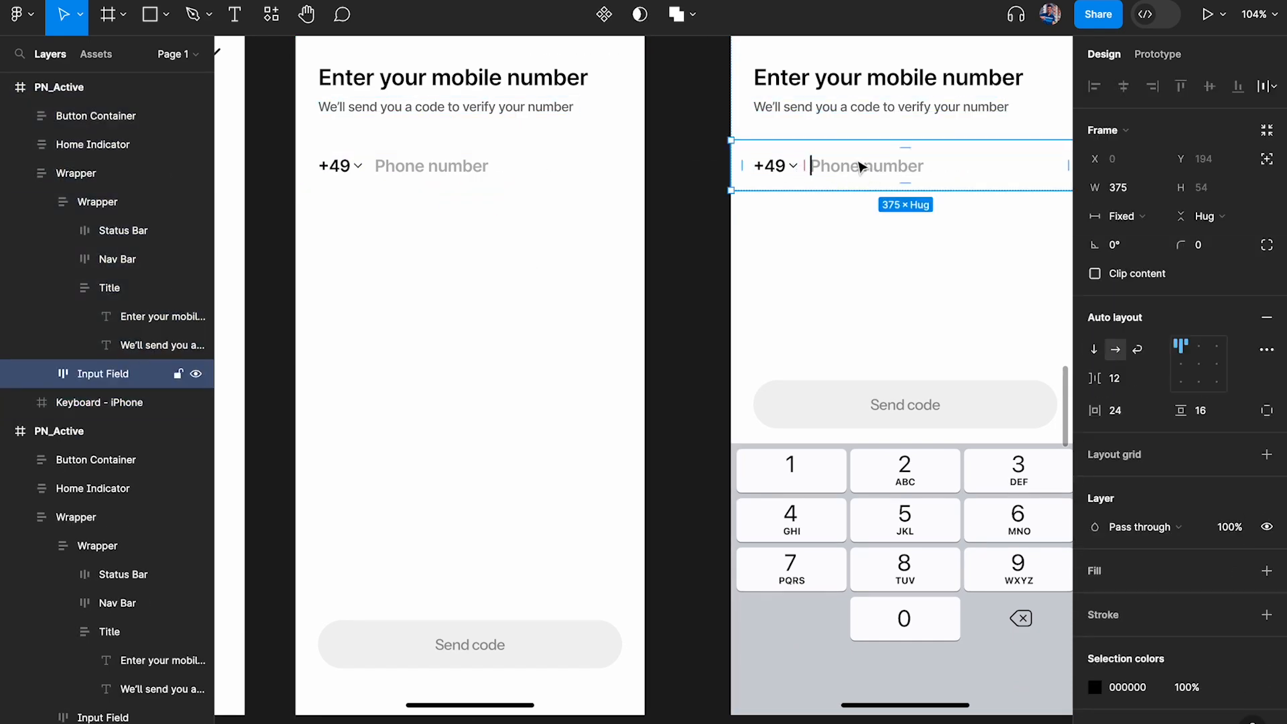
pyautogui.keyDown('super'); pyautogui.click(533, 110); pyautogui.keyUp('super')
pyautogui.click(476, 164)
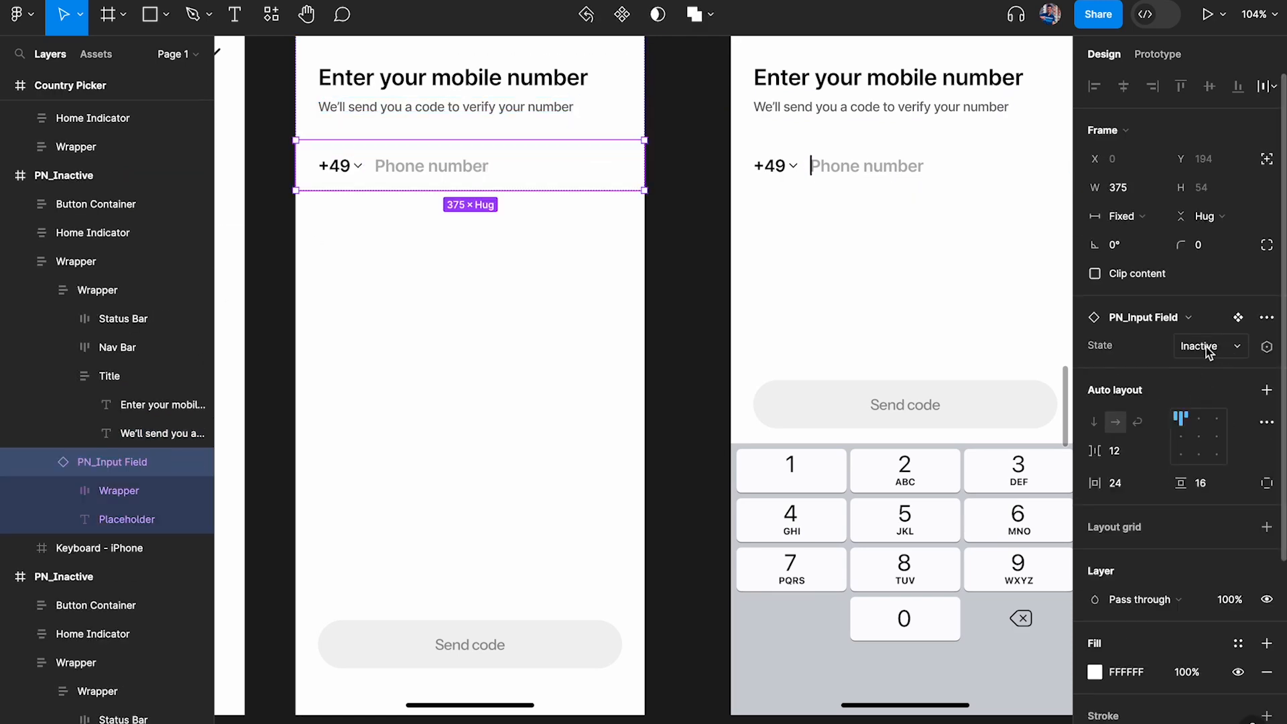
pyautogui.click(867, 149)
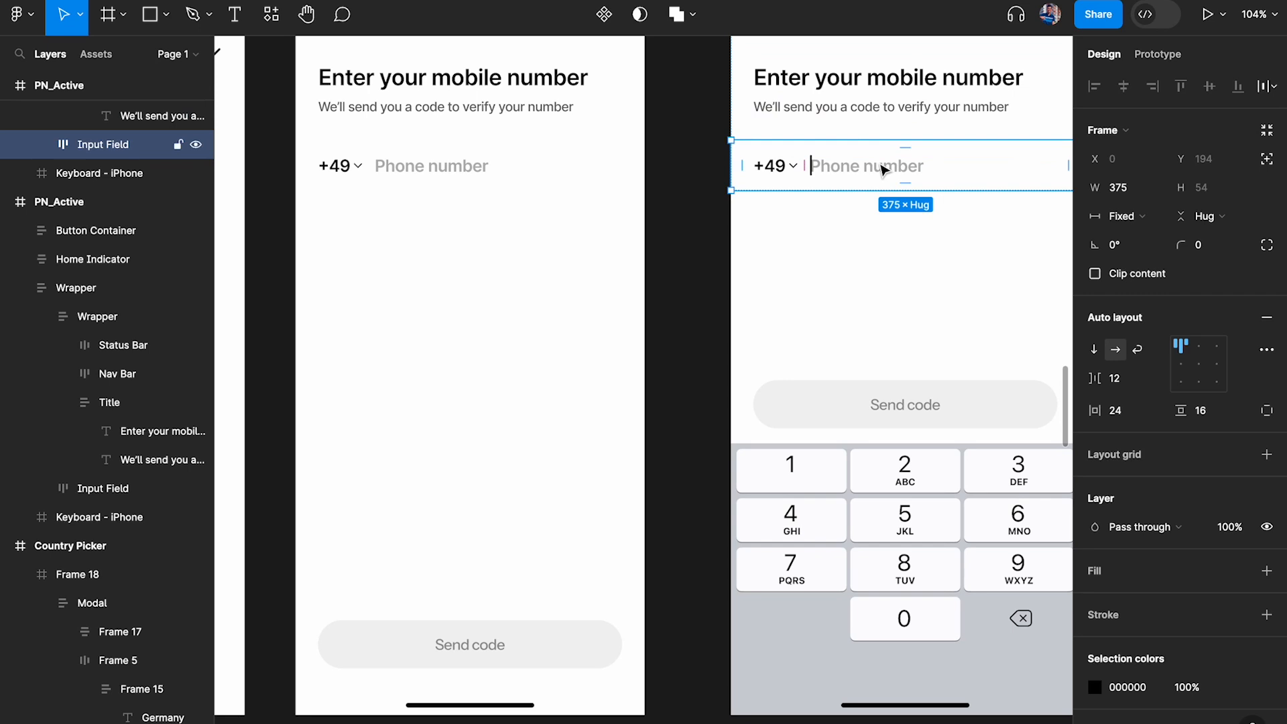
# Copy the PN_Input Field instance from PN_Inactive into PN_Active below its input field and set the copy's State to Active
pyautogui.hscroll(1, 852, 163)
pyautogui.keyDown('super'); pyautogui.click(424, 96); pyautogui.keyUp('super')
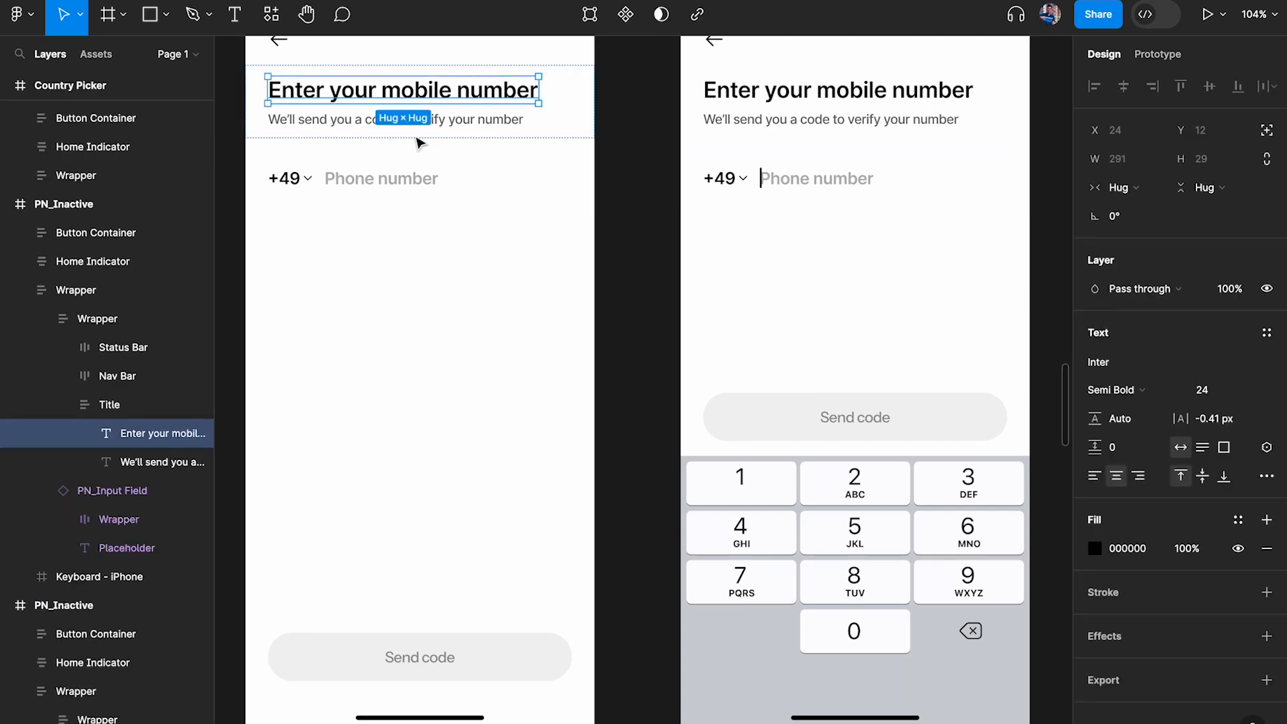
pyautogui.click(412, 180)
pyautogui.keyDown('super'); pyautogui.click(756, 124); pyautogui.keyUp('super')
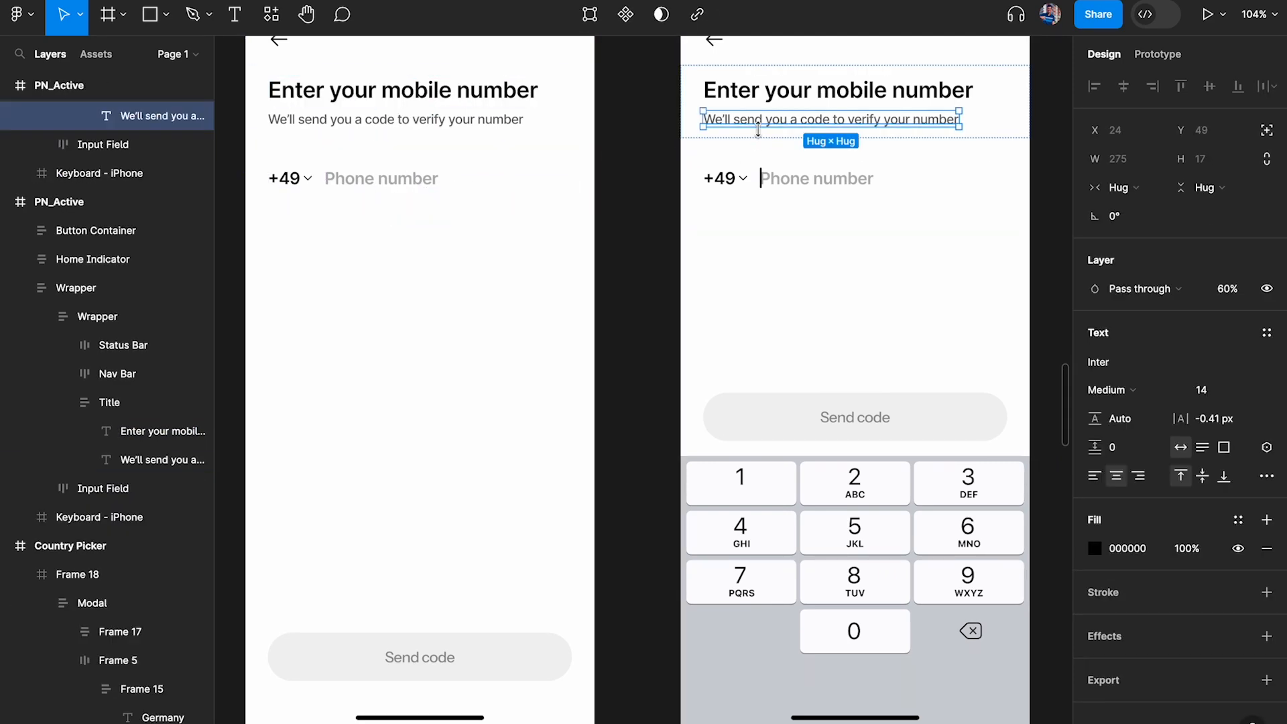
pyautogui.click(839, 201)
pyautogui.press('super+v')
pyautogui.scroll(2, 788, 183)
pyautogui.click(1197, 346)
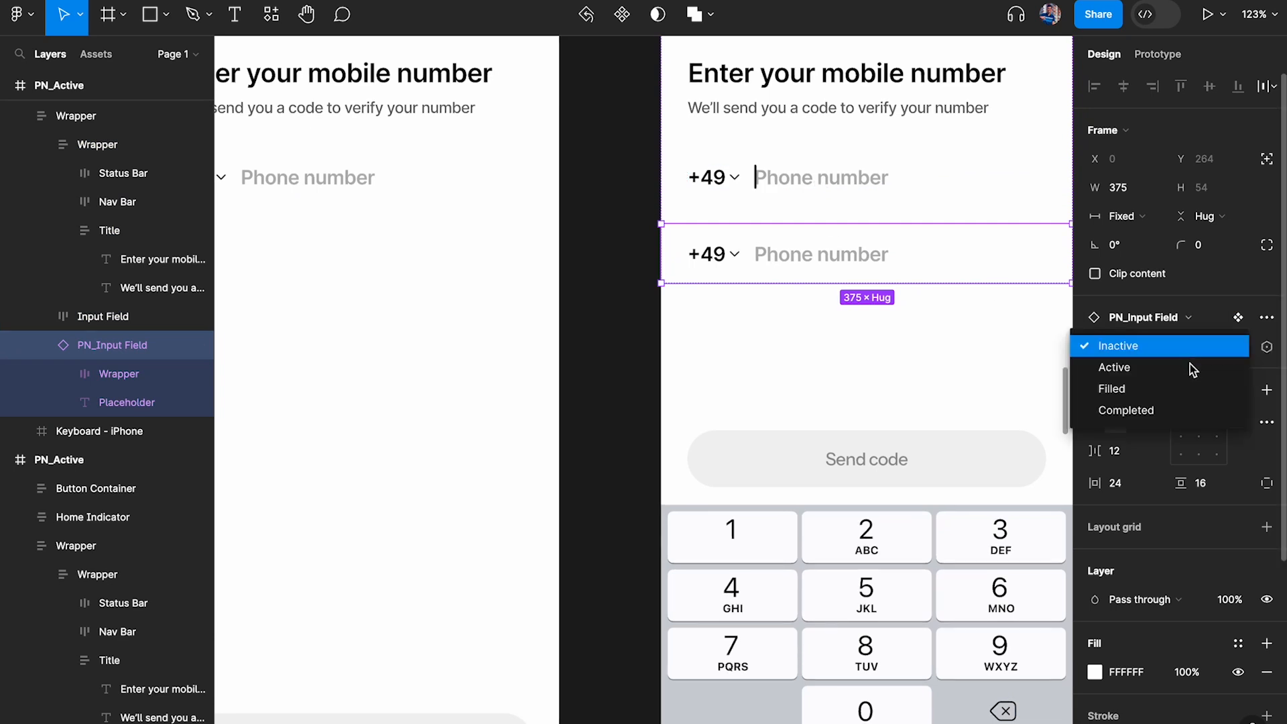
pyautogui.click(1132, 365)
# Delete the original Input Field frame above the PN_Input Field instance in the duplicated PN_Active frame
pyautogui.click(882, 167)
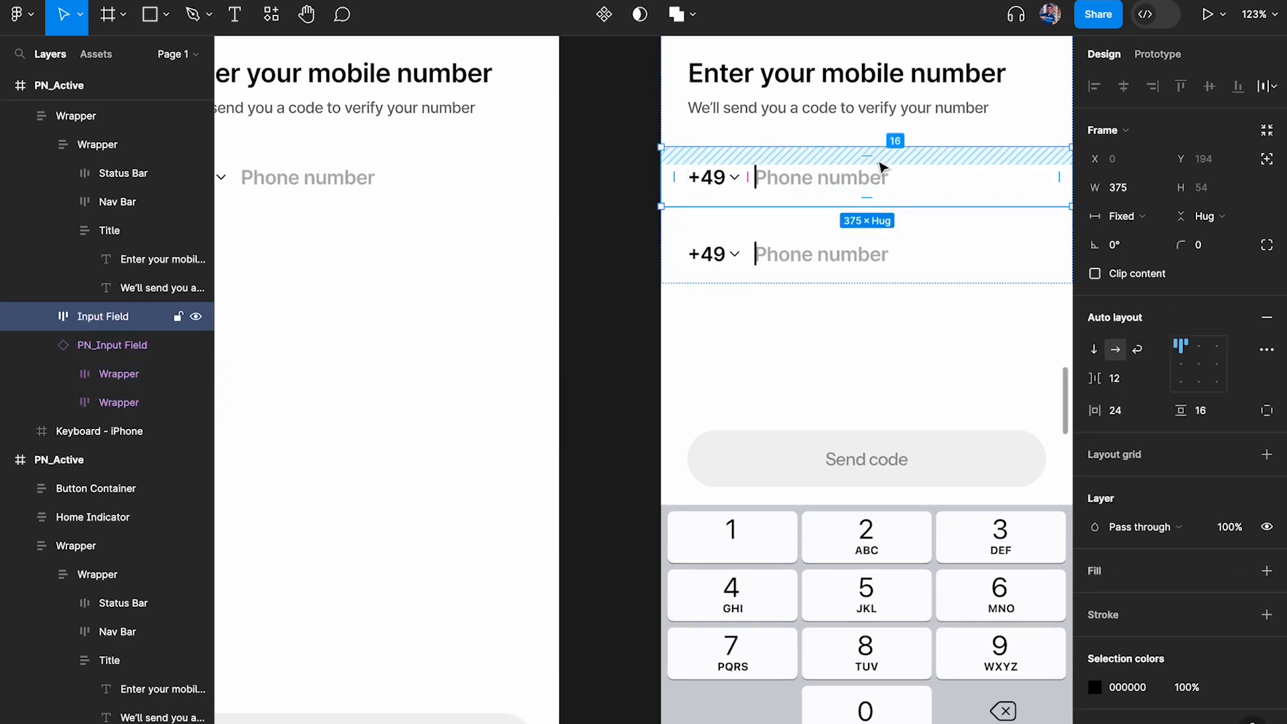
pyautogui.press('Delete')
pyautogui.scroll(2, 882, 165)
pyautogui.scroll(-3, 882, 167)
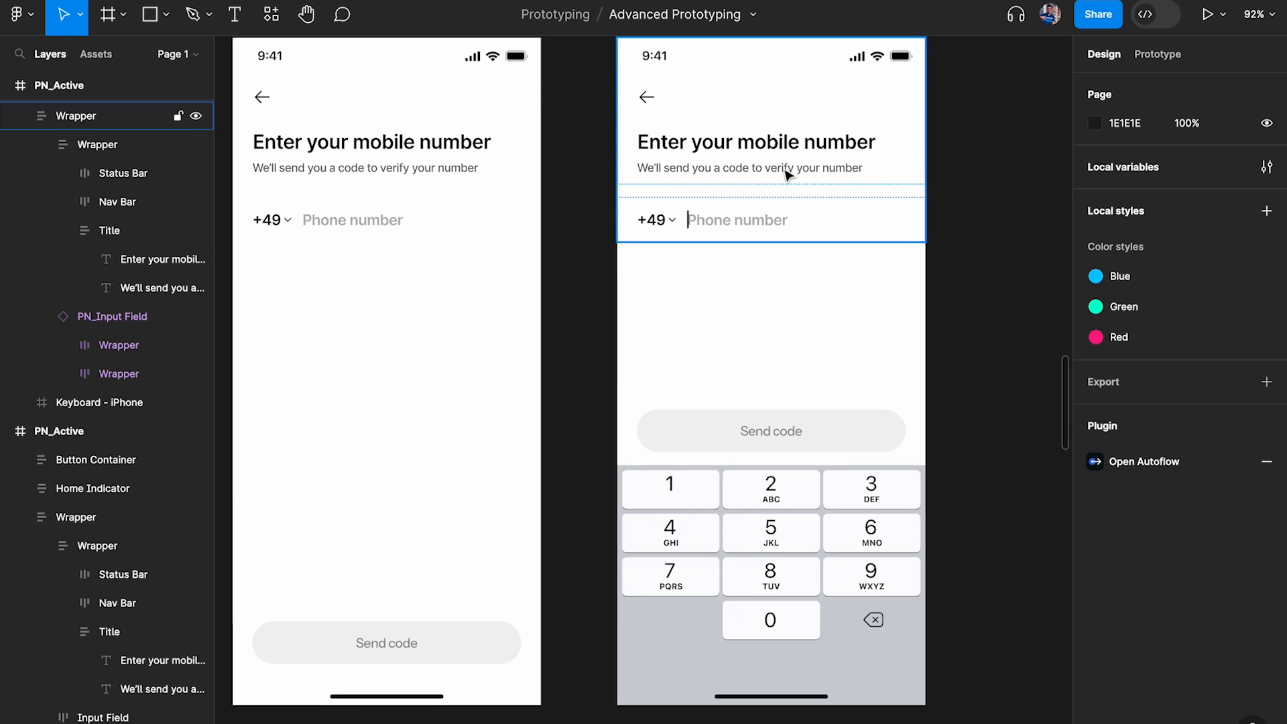
# Check the State of the PN_Input Field instances in the duplicated PN_Active and PN_Inactive frames
pyautogui.hscroll(-2, 708, 226)
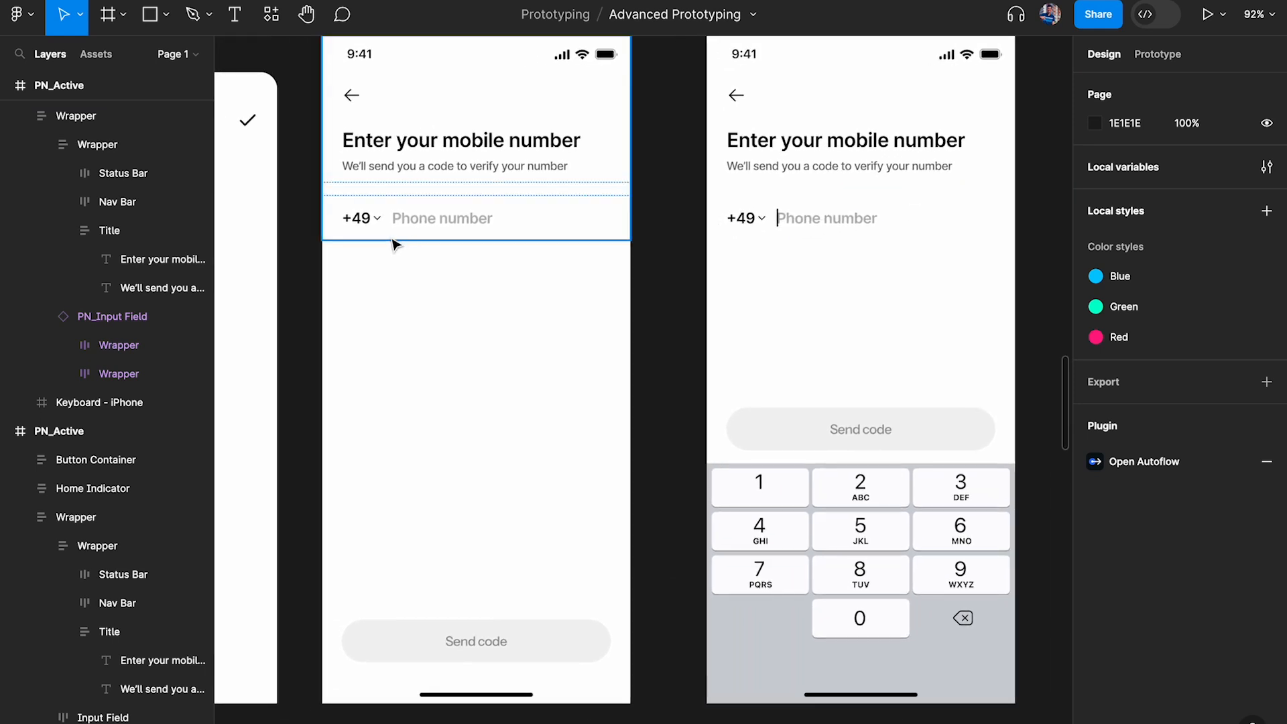
pyautogui.click(392, 239)
pyautogui.click(828, 260)
pyautogui.doubleClick(810, 223)
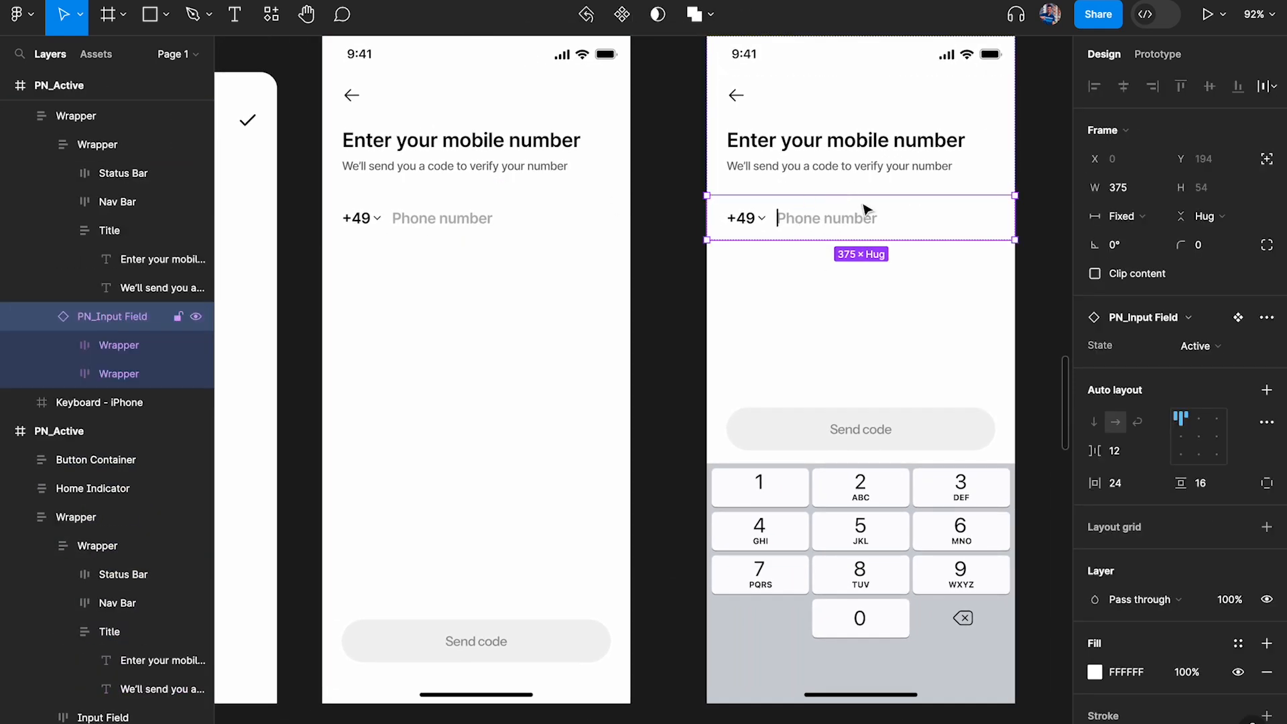
pyautogui.click(395, 229)
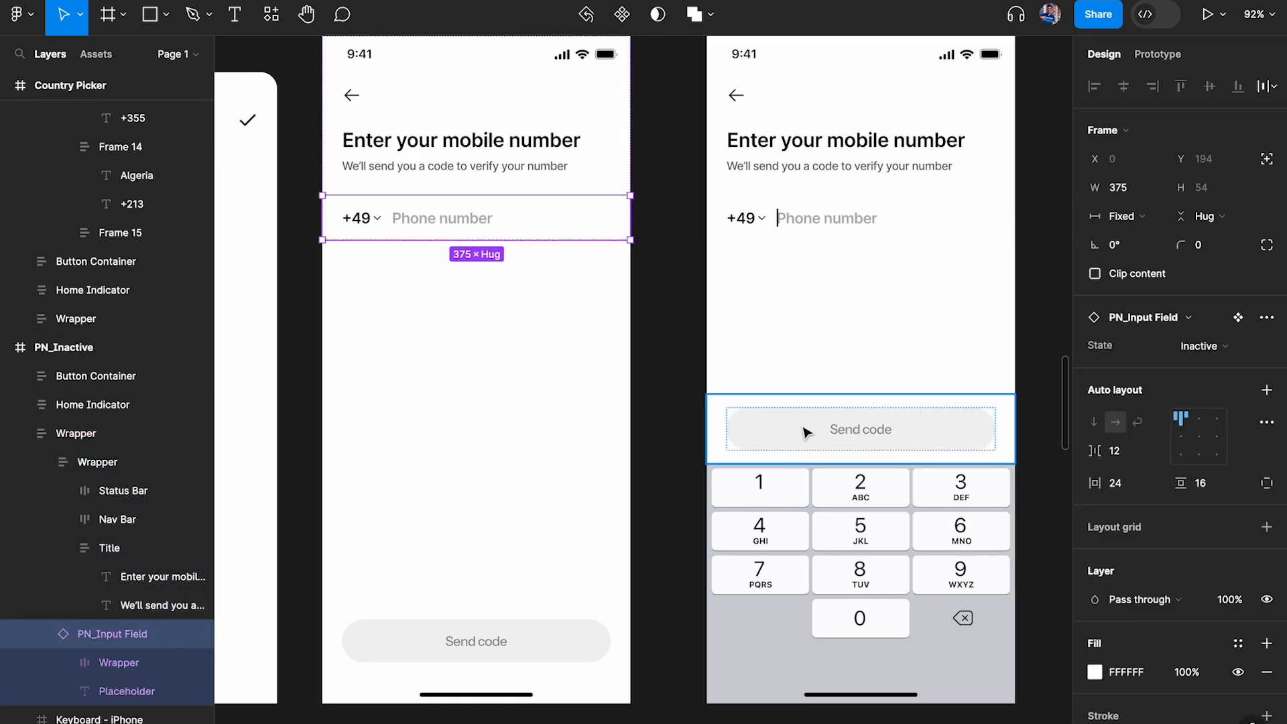
# Select the Phone number placeholder inside PN_Inactive's input field and show its prototype settings
pyautogui.scroll(-3, 811, 431)
pyautogui.scroll(3, 435, 267)
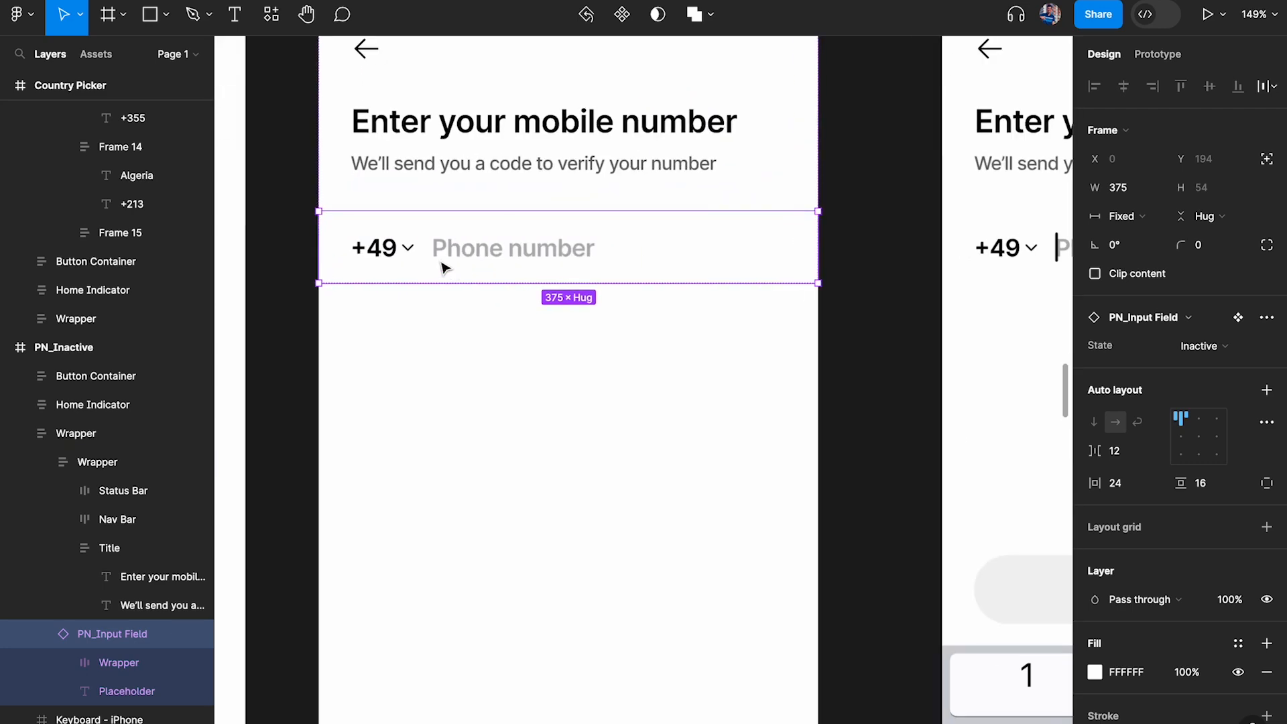
pyautogui.click(423, 252)
pyautogui.click(545, 254)
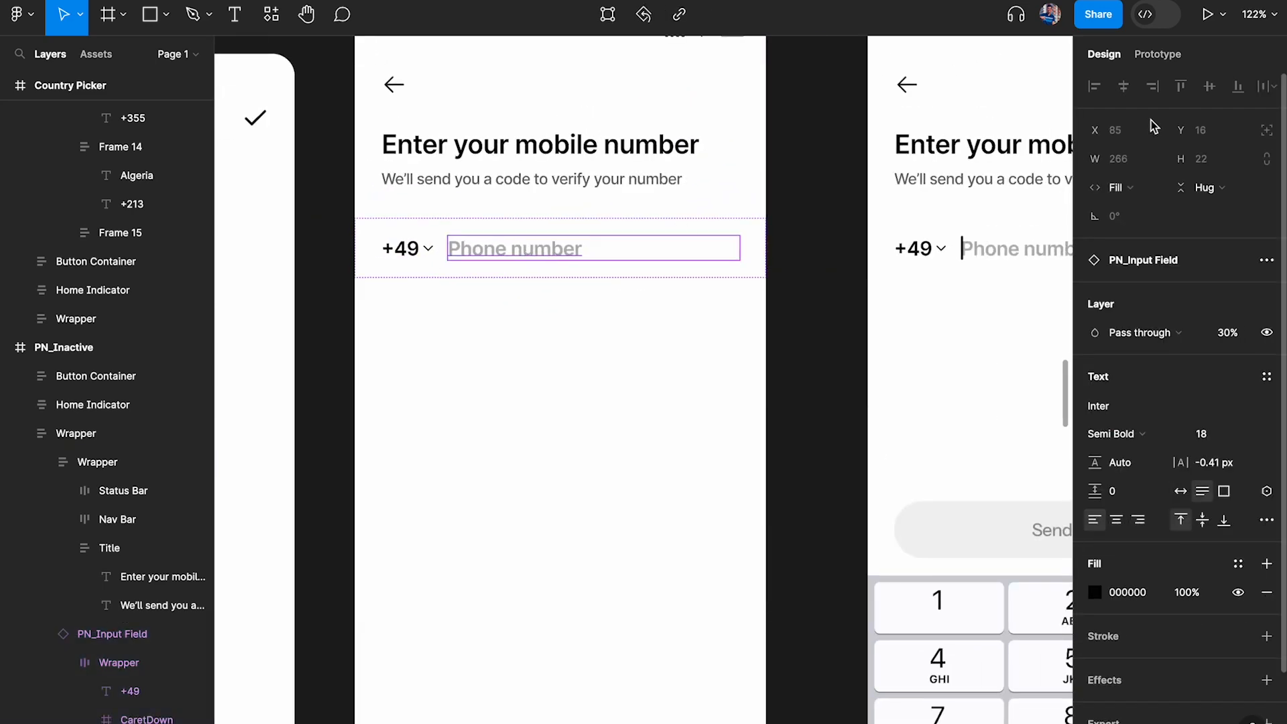
pyautogui.click(1157, 55)
pyautogui.click(1266, 94)
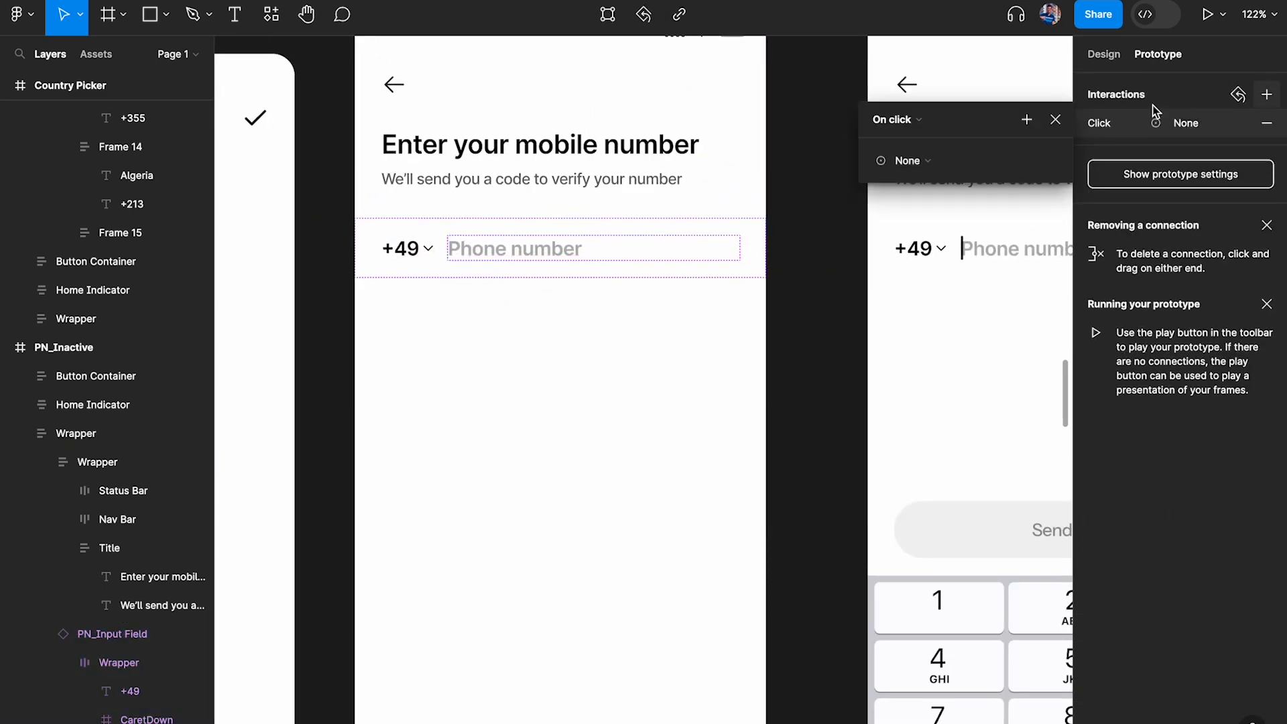
pyautogui.hscroll(3, 567, 211)
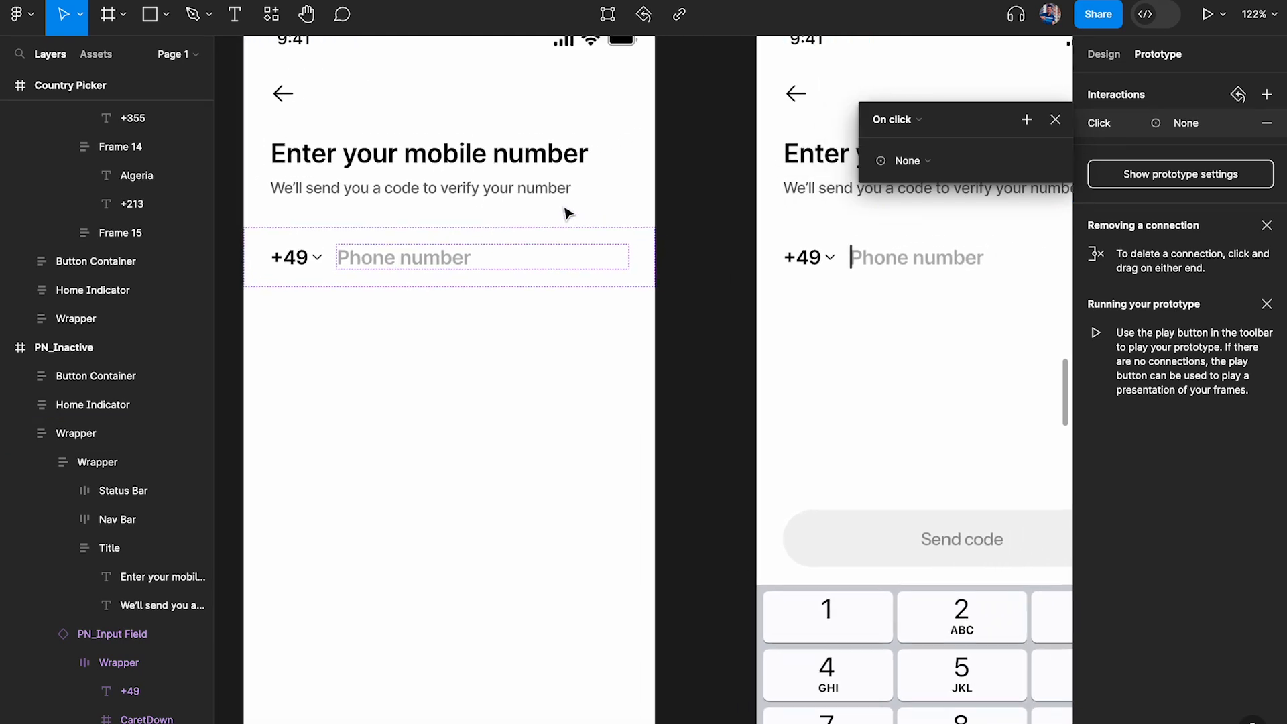
pyautogui.hscroll(5, 643, 198)
pyautogui.click(901, 161)
pyautogui.click(915, 195)
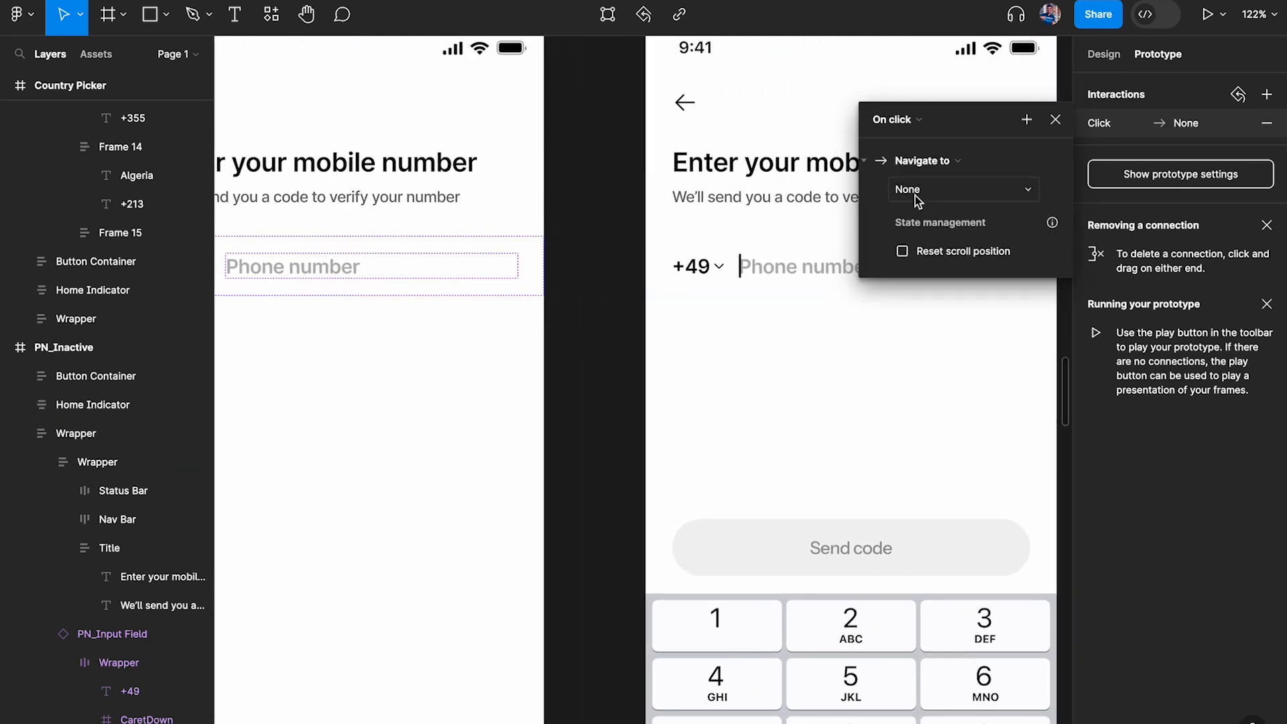
pyautogui.scroll(5, 744, 199)
pyautogui.hscroll(1, 744, 198)
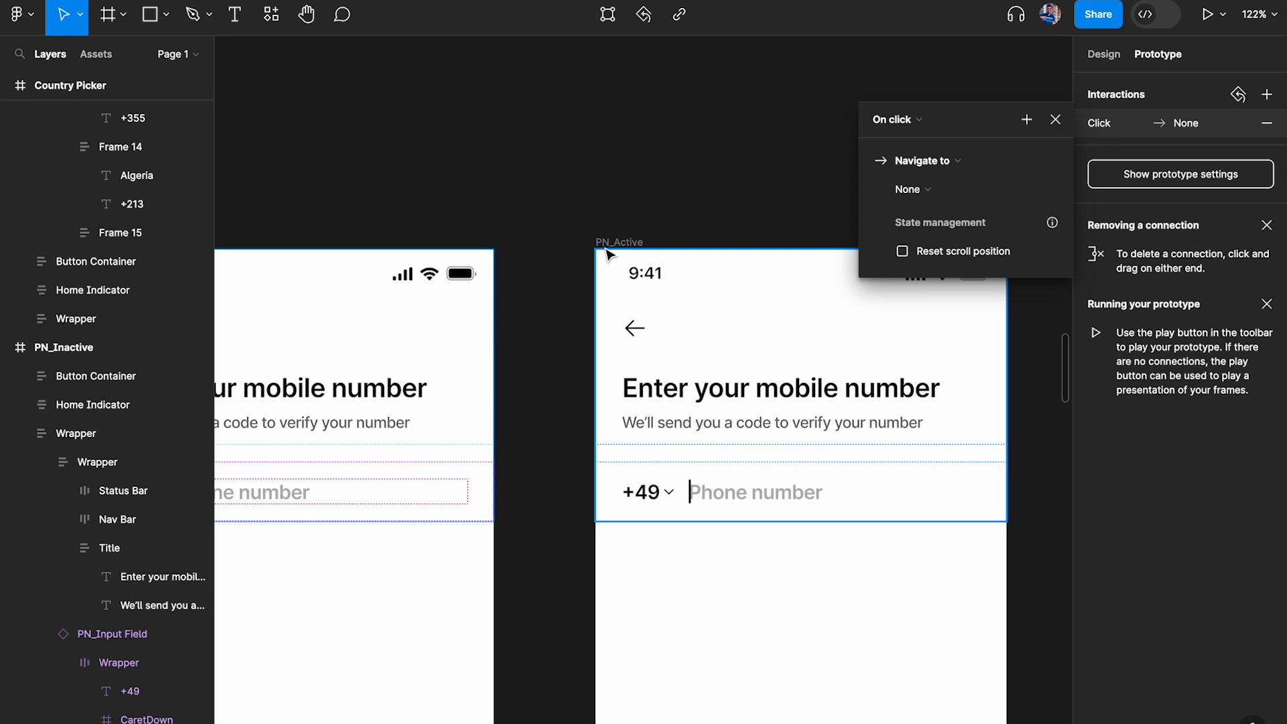
pyautogui.click(917, 191)
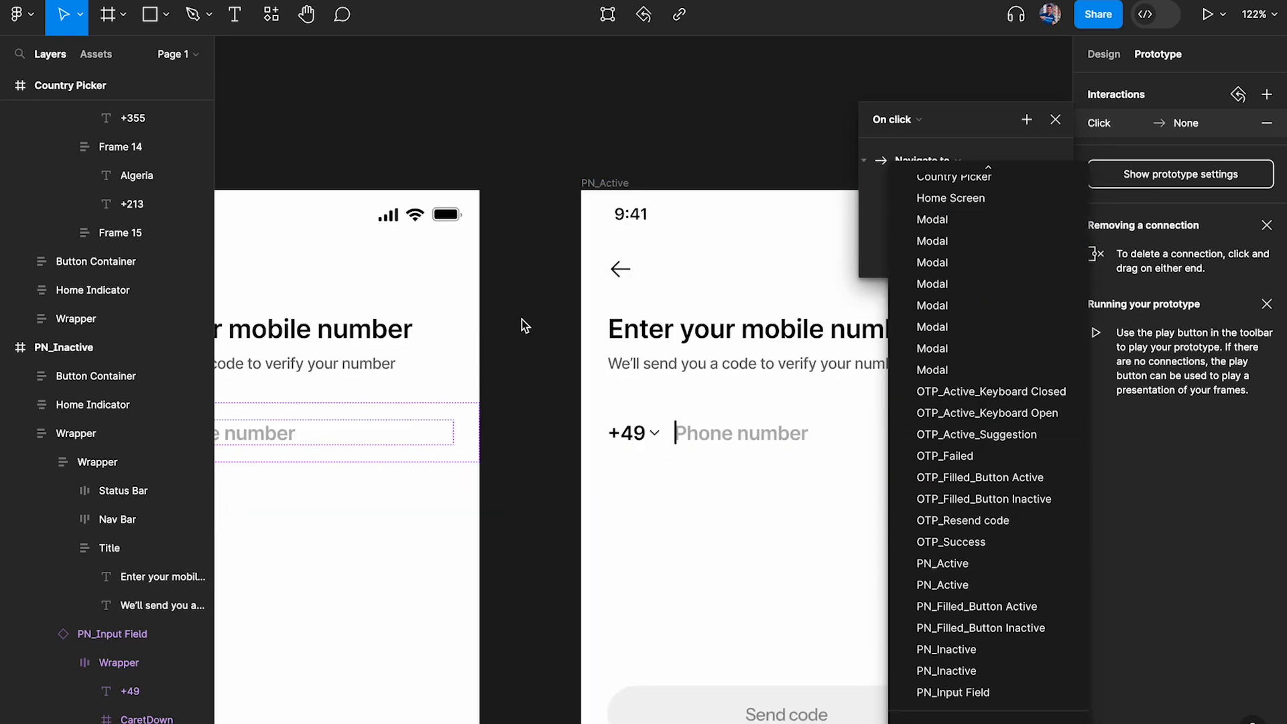
pyautogui.press('Escape')
pyautogui.click(1055, 120)
pyautogui.hscroll(-2, 897, 179)
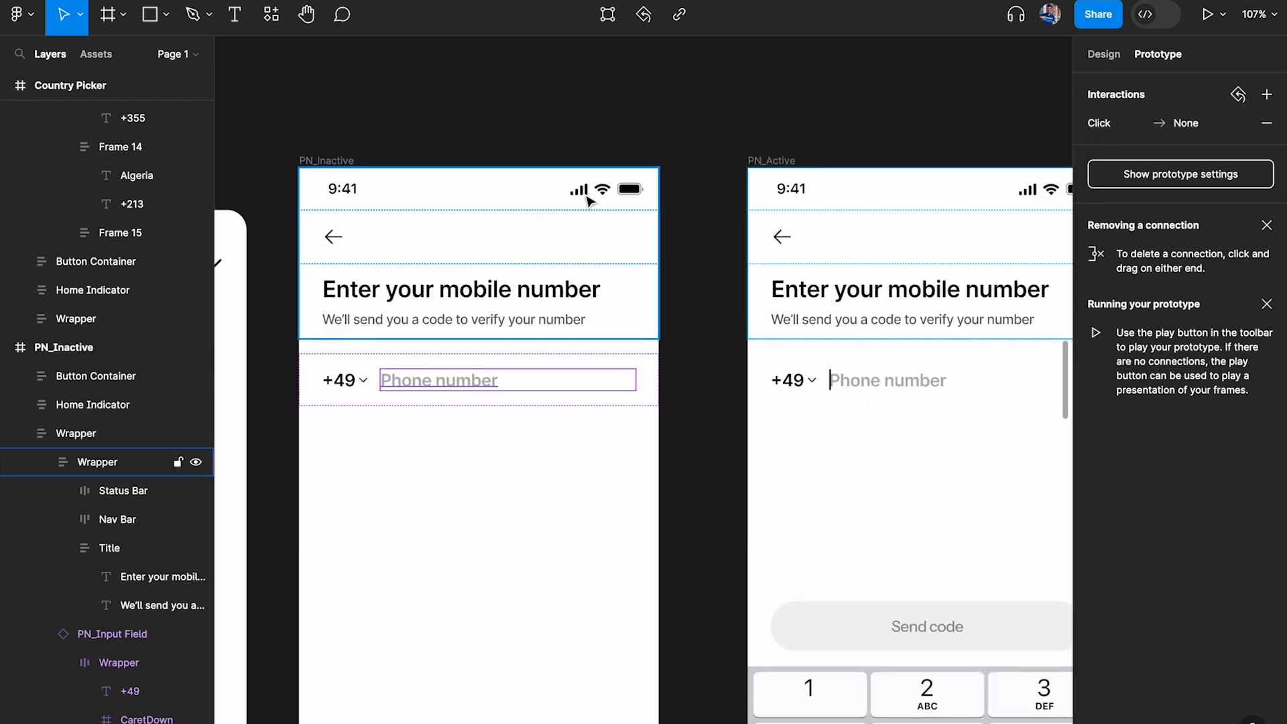
pyautogui.click(1266, 123)
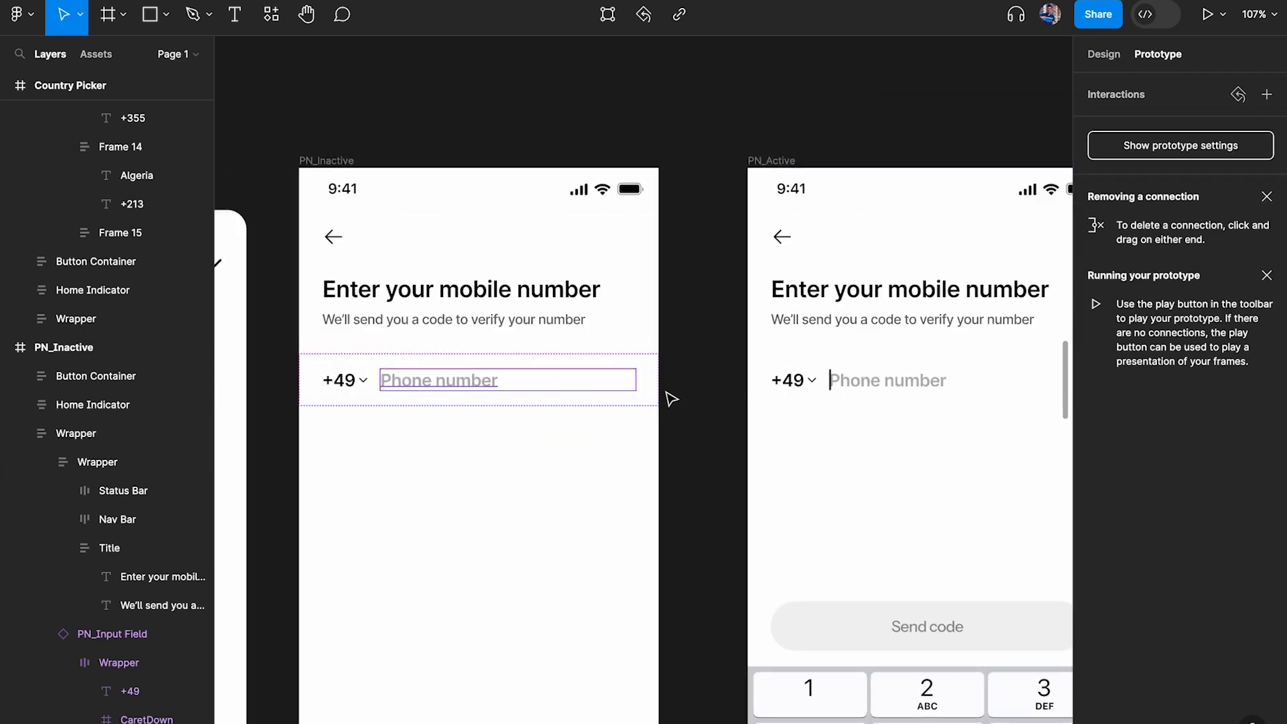
# Link the Phone number placeholder in PN_Inactive to PN_Active with an on-click Navigate to action using Smart animate, Ease out, 250 ms
pyautogui.moveTo(634, 379); pyautogui.dragTo(764, 362)
pyautogui.scroll(-3, 764, 361)
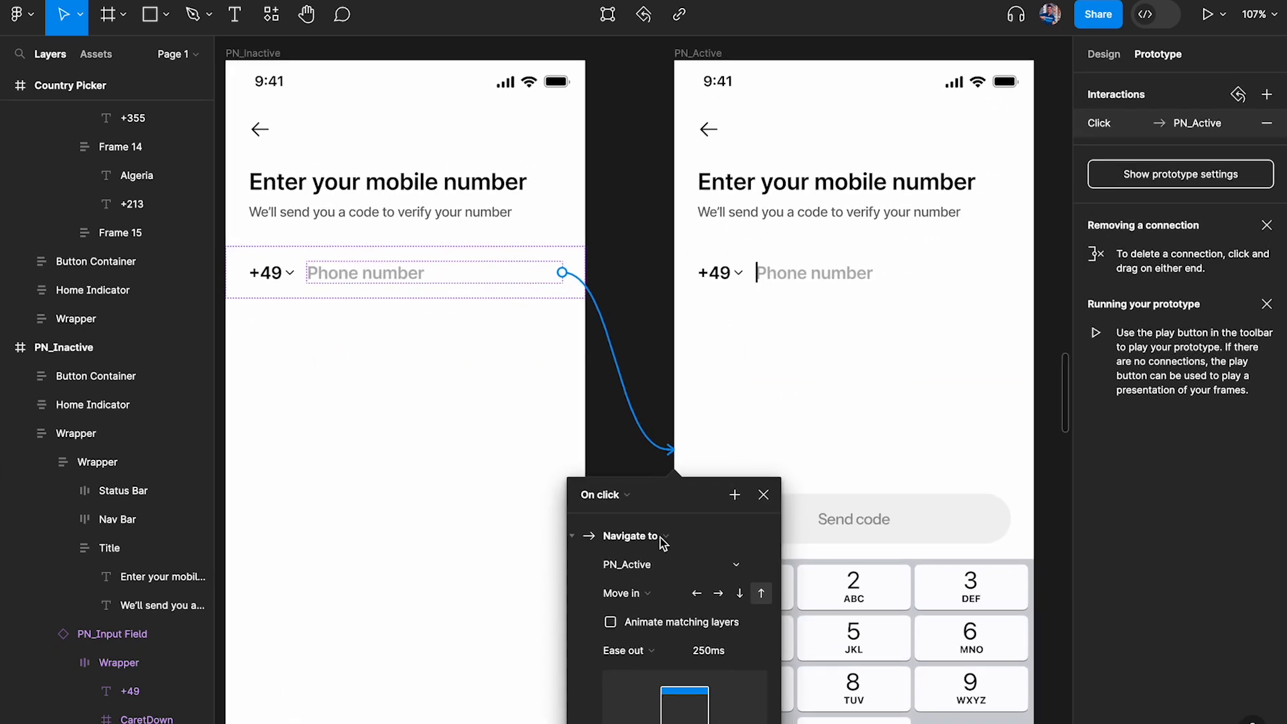
pyautogui.hscroll(3, 709, 203)
pyautogui.moveTo(972, 163); pyautogui.dragTo(875, 148)
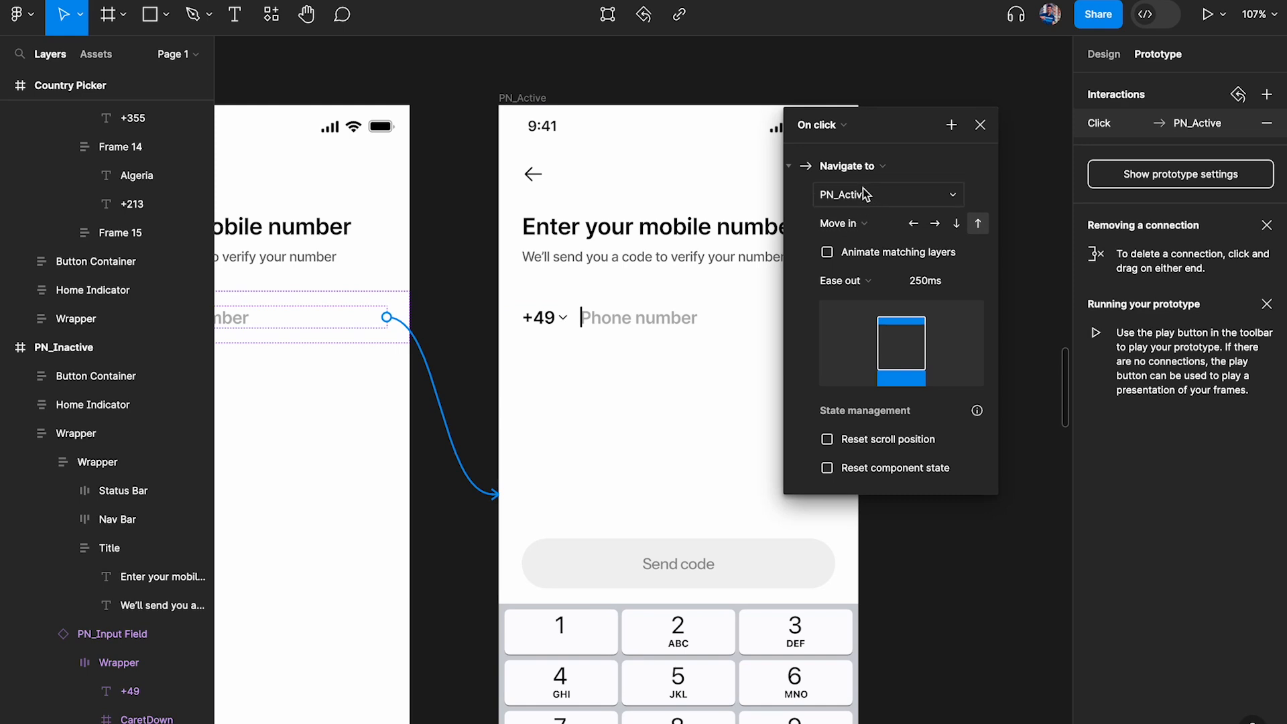
pyautogui.click(864, 224)
pyautogui.click(870, 189)
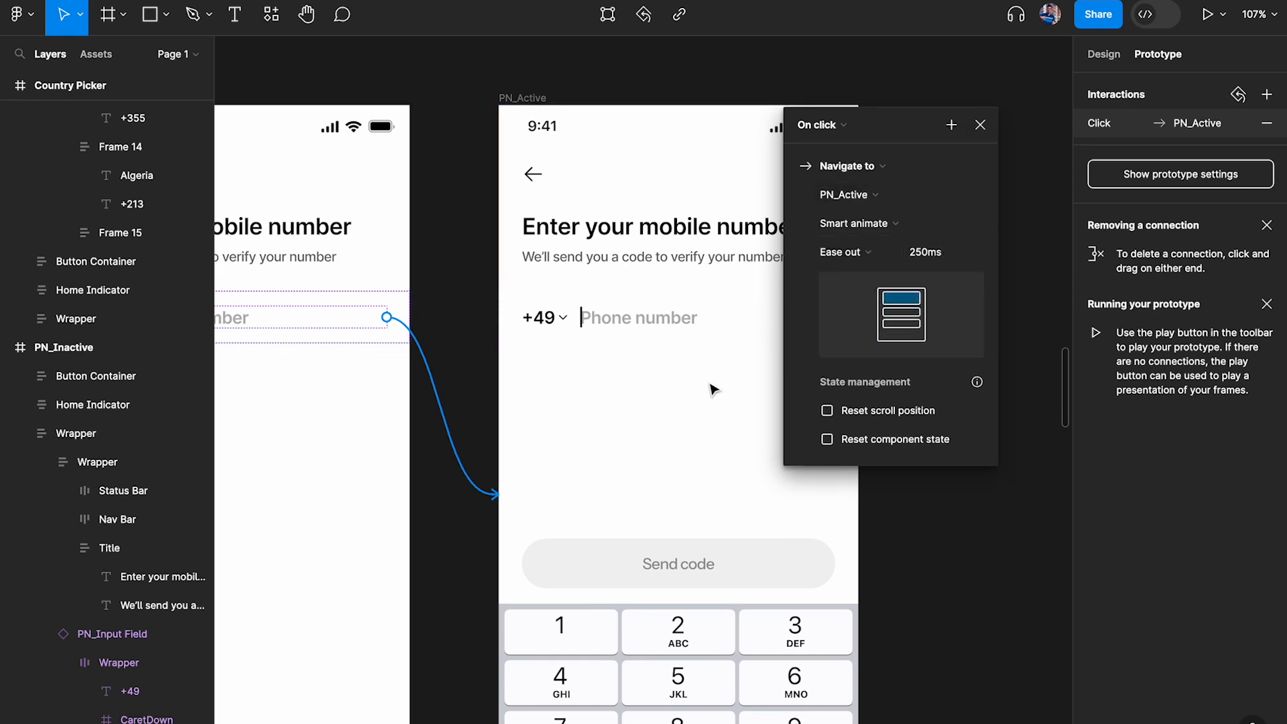
pyautogui.scroll(-3, 715, 382)
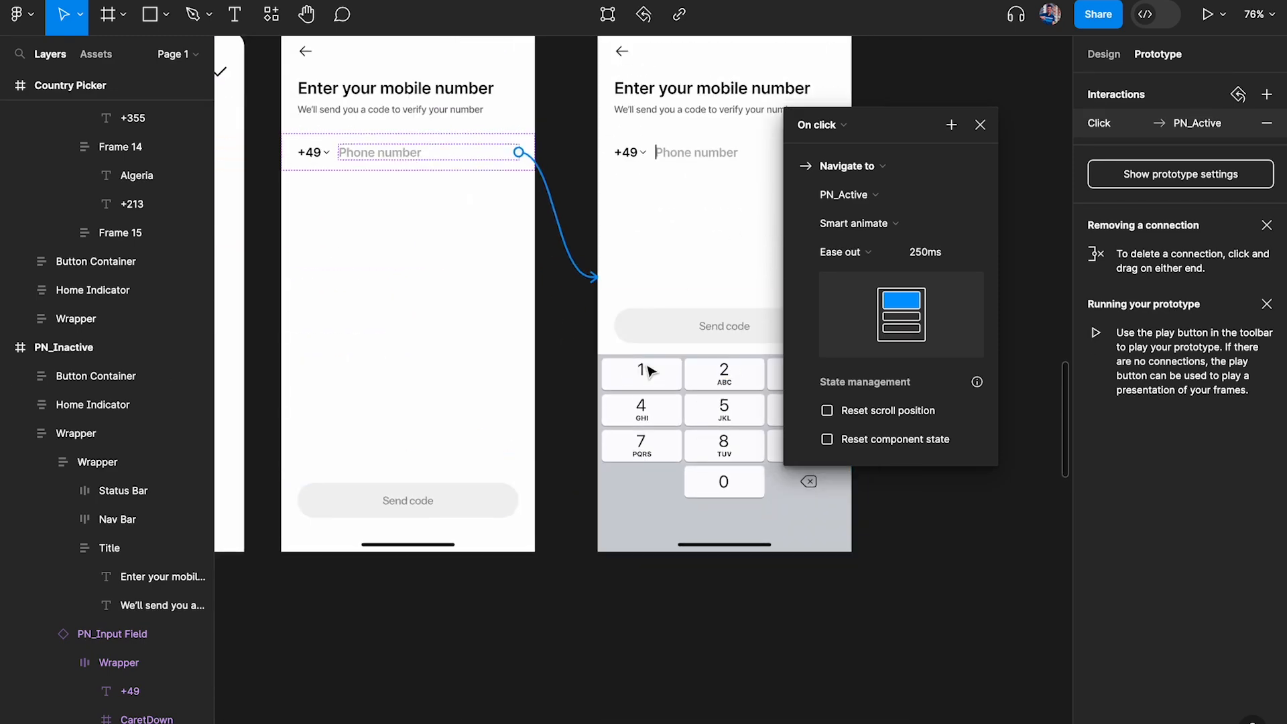
pyautogui.scroll(2, 676, 335)
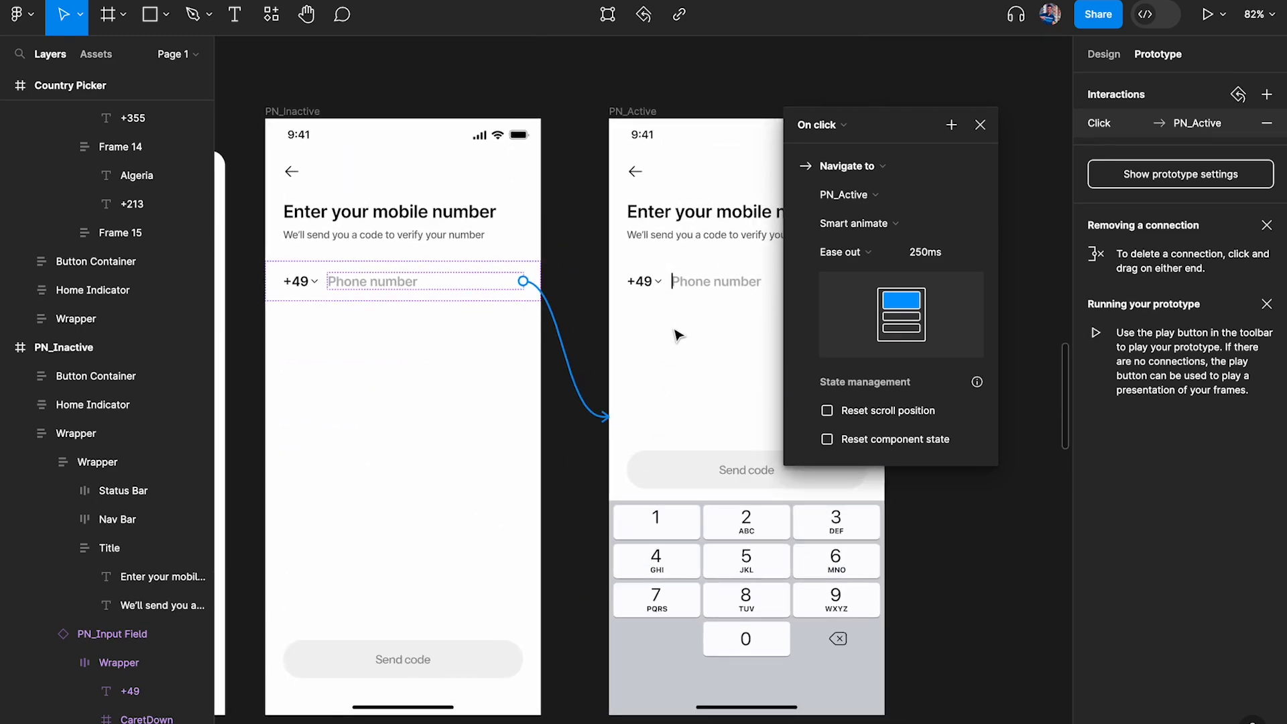
pyautogui.click(980, 125)
# Preview PN_Inactive and test opening the keypad from the Phone number placeholder, running the preview twice
pyautogui.click(315, 128)
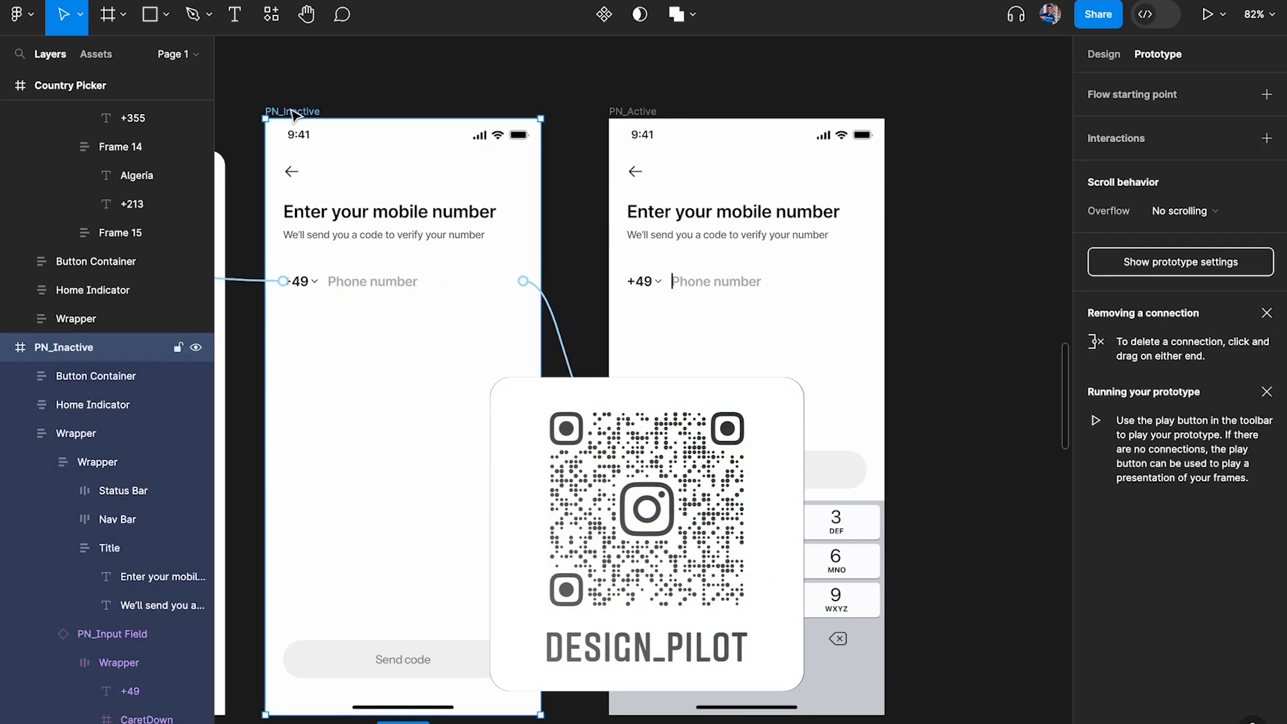
pyautogui.hotkey('shift', 'space')
pyautogui.moveTo(344, 71); pyautogui.dragTo(324, 51)
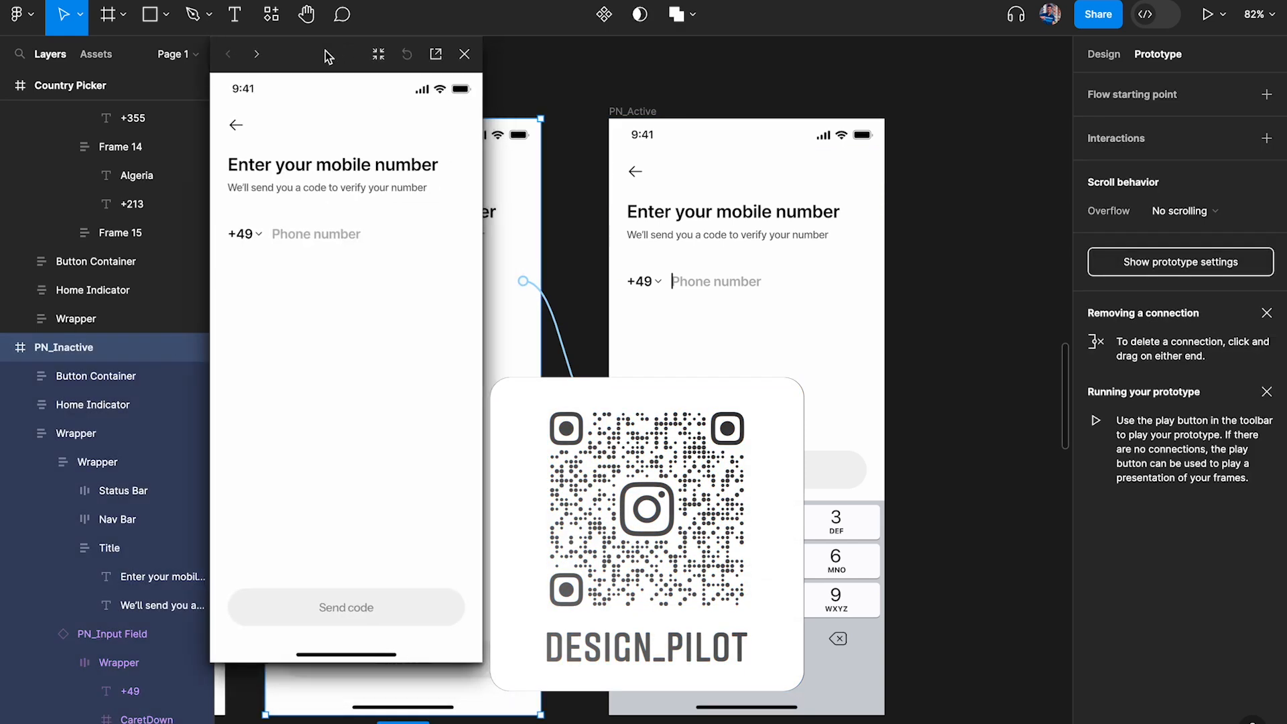
pyautogui.click(321, 235)
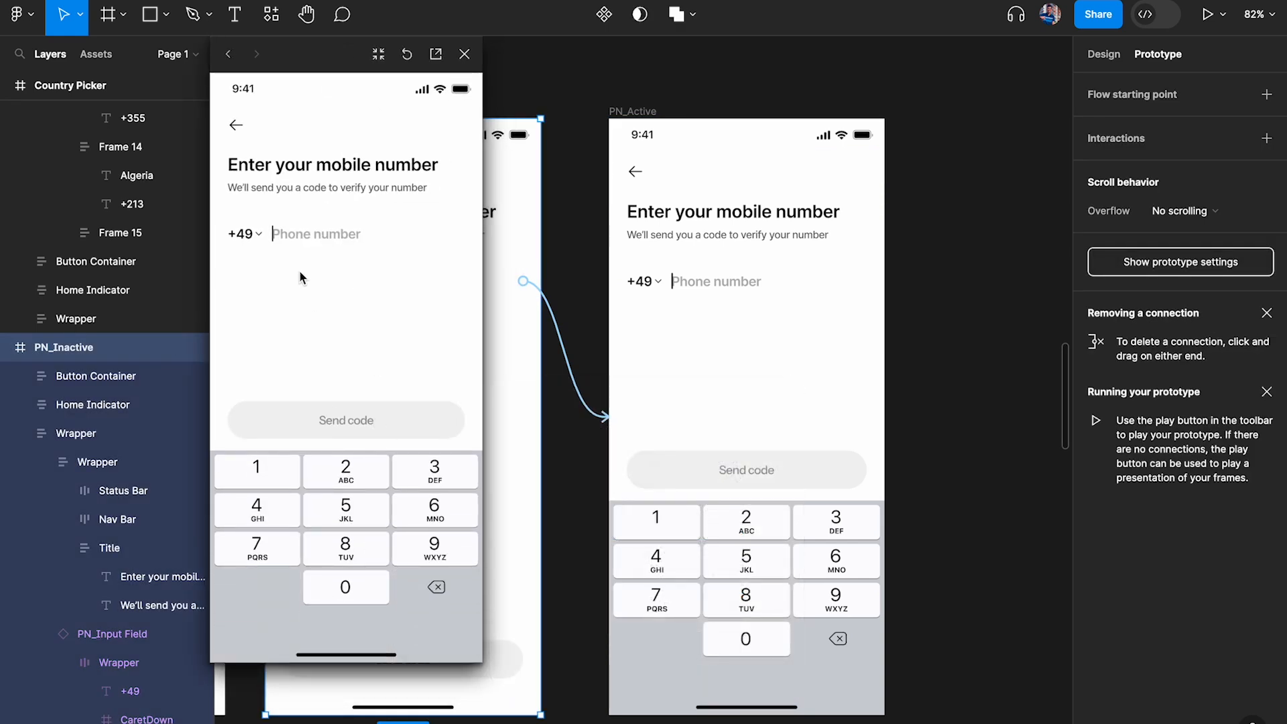
pyautogui.click(465, 54)
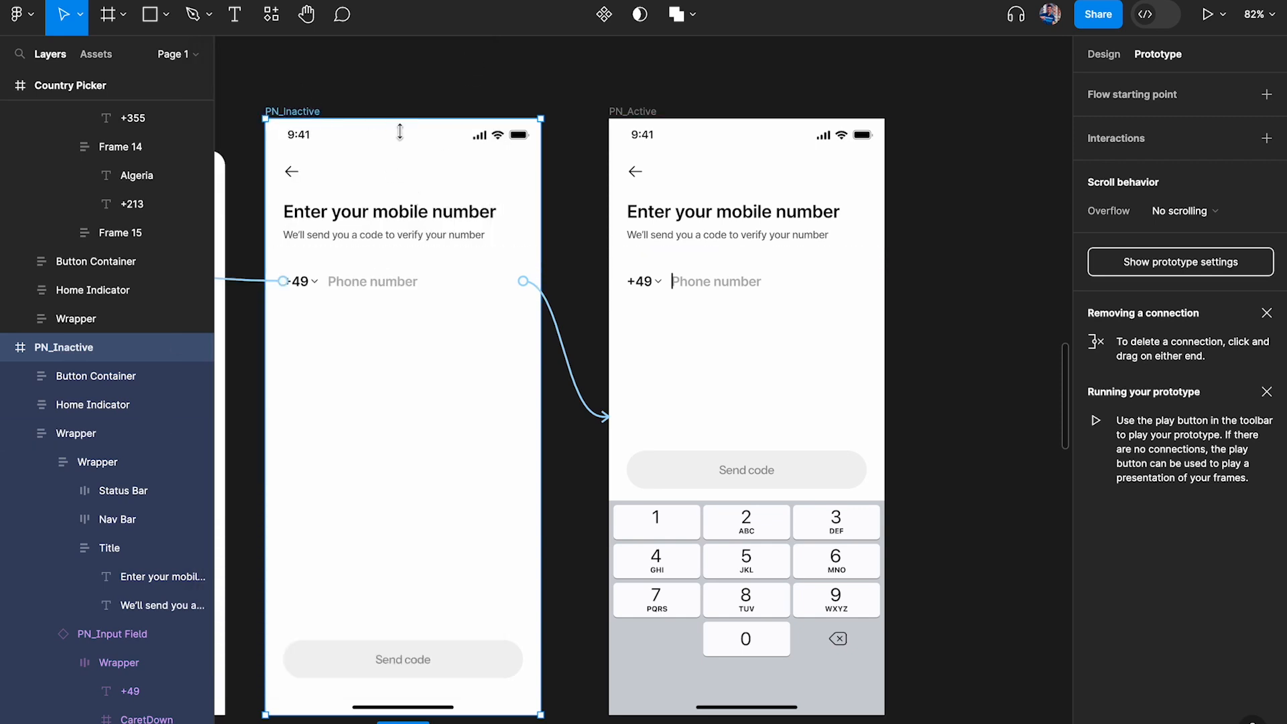
pyautogui.hotkey('shift', 'space')
pyautogui.click(316, 238)
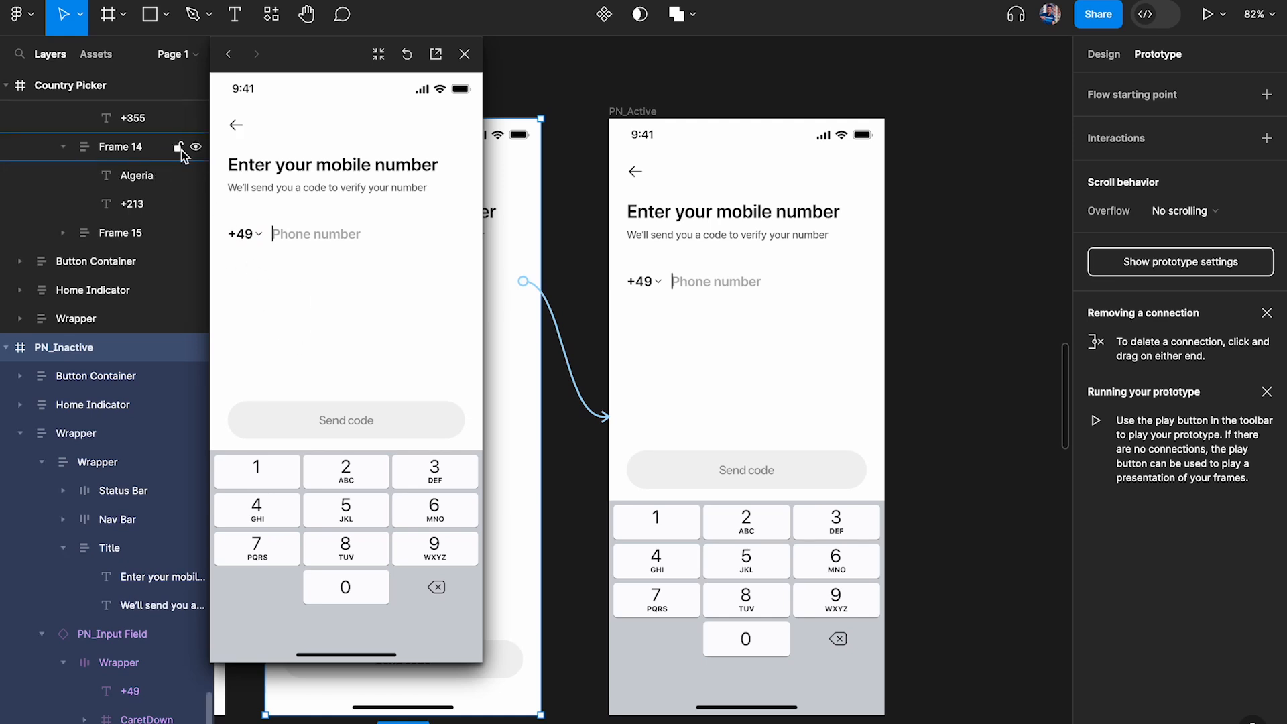
pyautogui.click(464, 55)
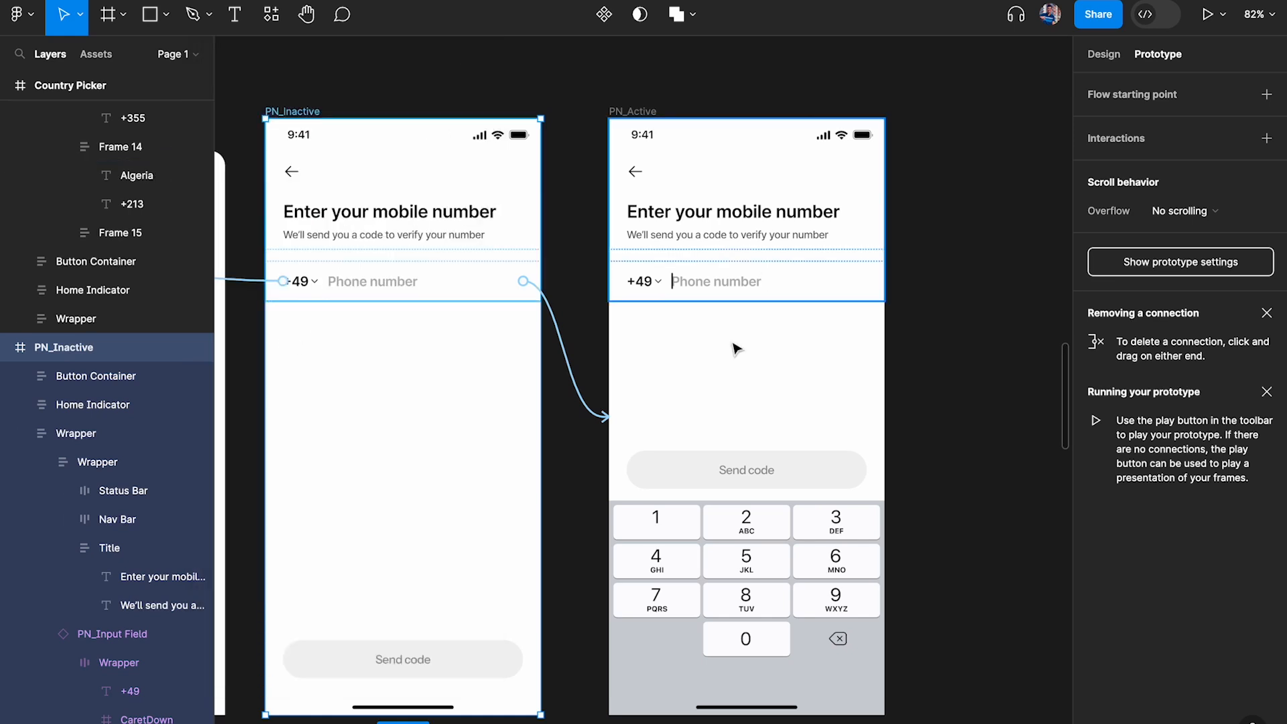
# Add an on-click interaction to the whole PN_Active frame and set its action to Back
pyautogui.click(639, 113)
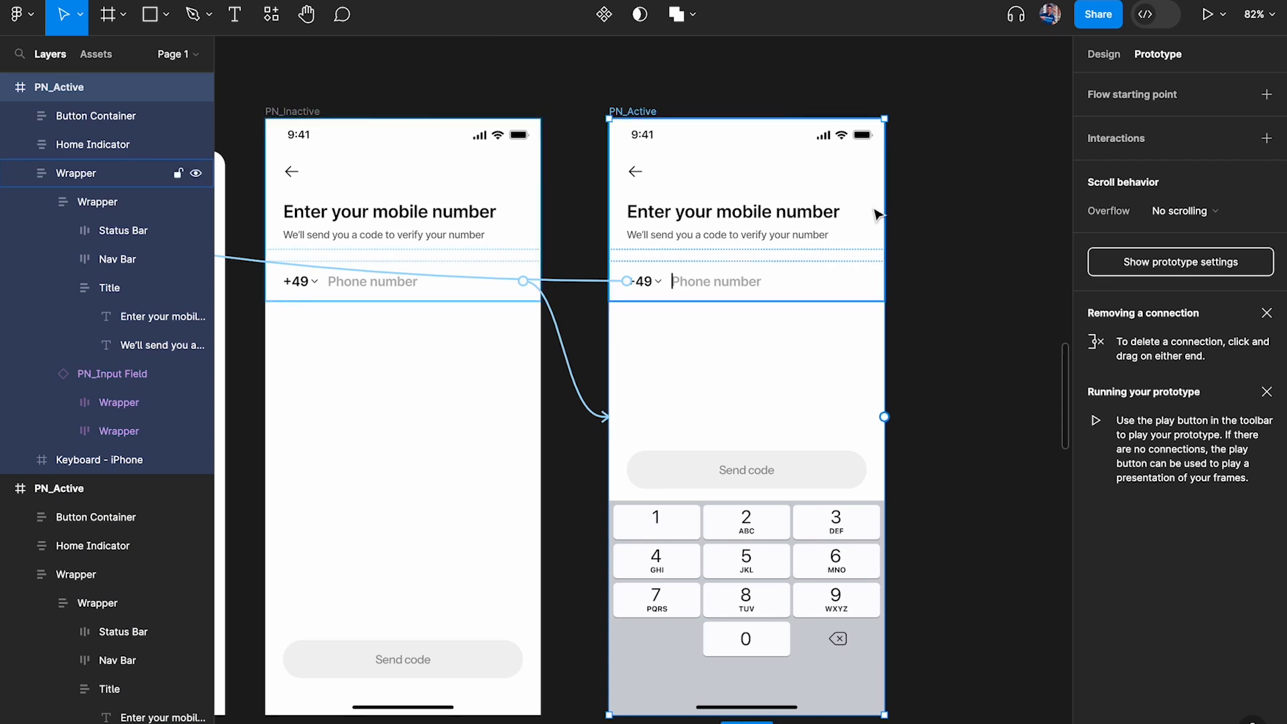
pyautogui.moveTo(885, 418); pyautogui.dragTo(461, 422)
pyautogui.moveTo(539, 462); pyautogui.dragTo(829, 200)
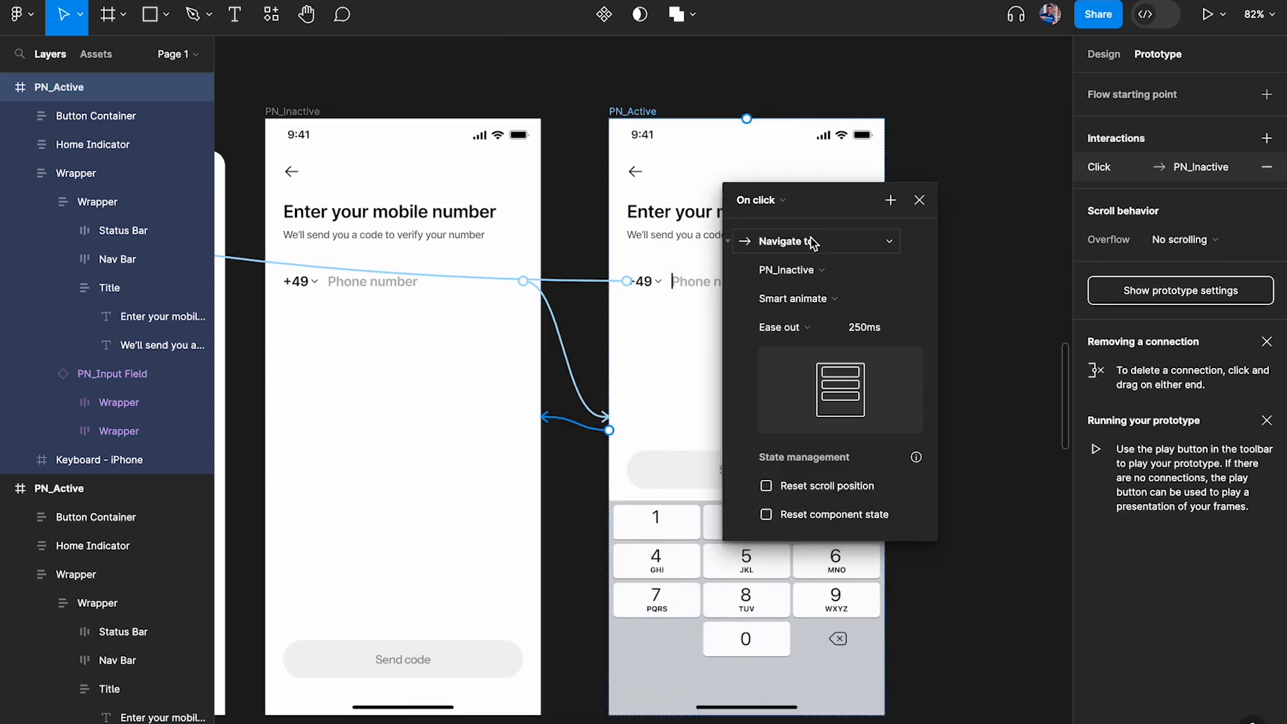
pyautogui.click(812, 241)
pyautogui.click(803, 287)
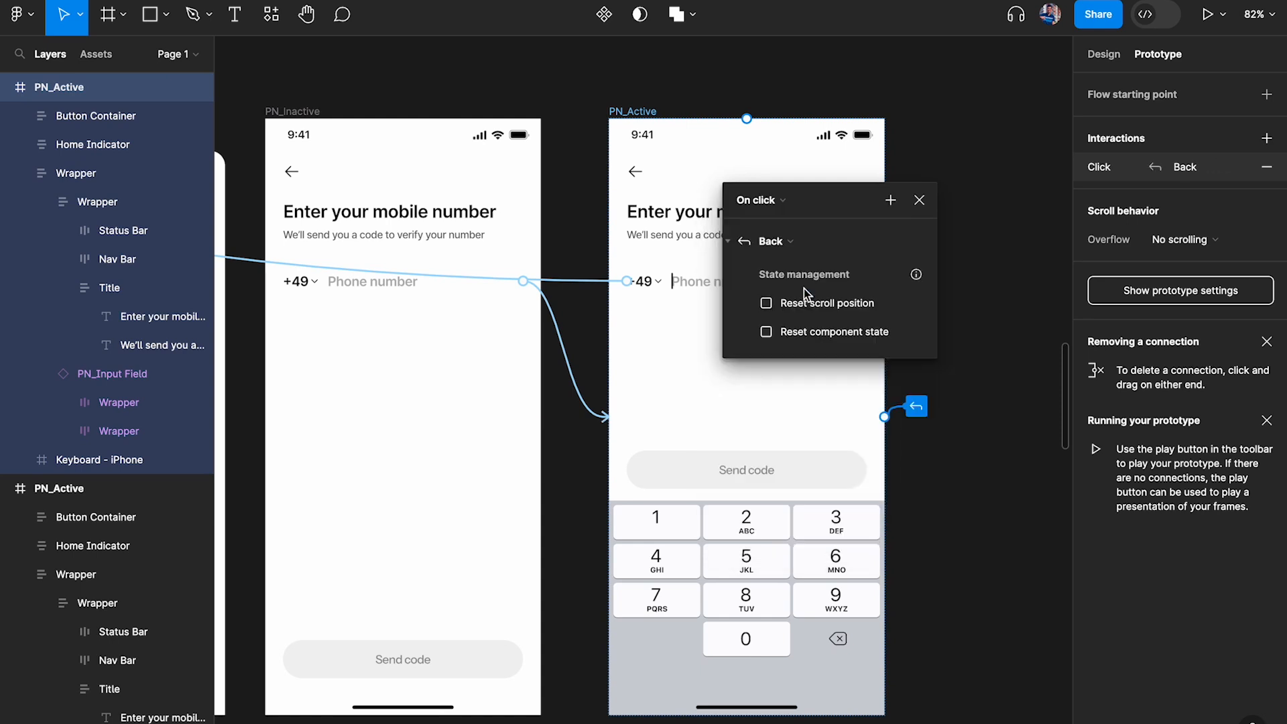
pyautogui.click(918, 199)
# Preview PN_Inactive and test repeatedly opening the keypad from the placeholder and dismissing it from the empty area
pyautogui.click(538, 191)
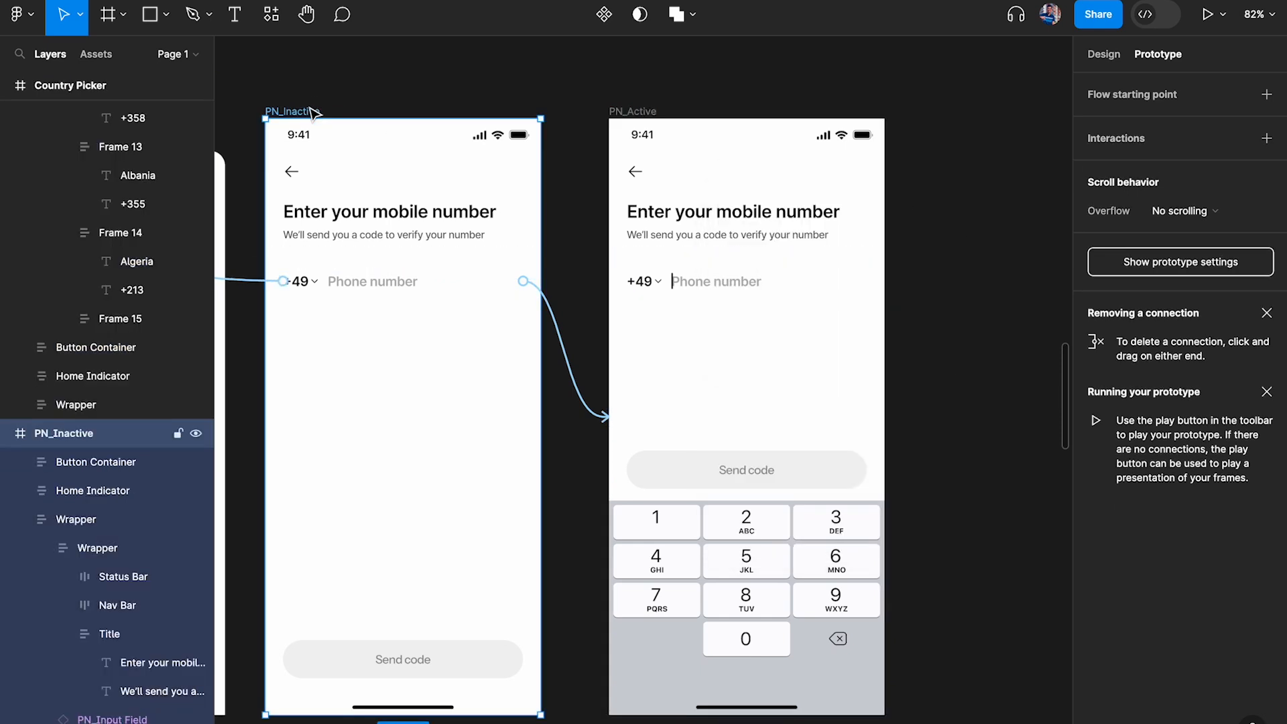
pyautogui.hotkey('shift', 'space')
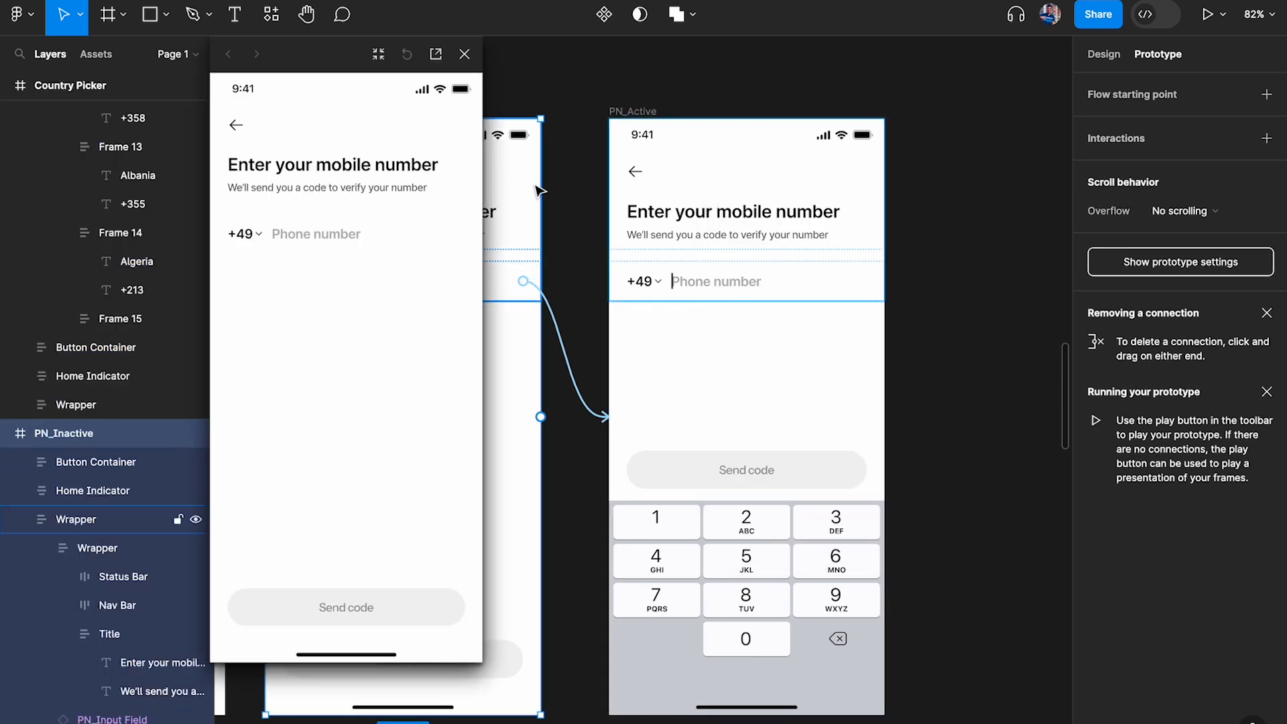
pyautogui.click(312, 240)
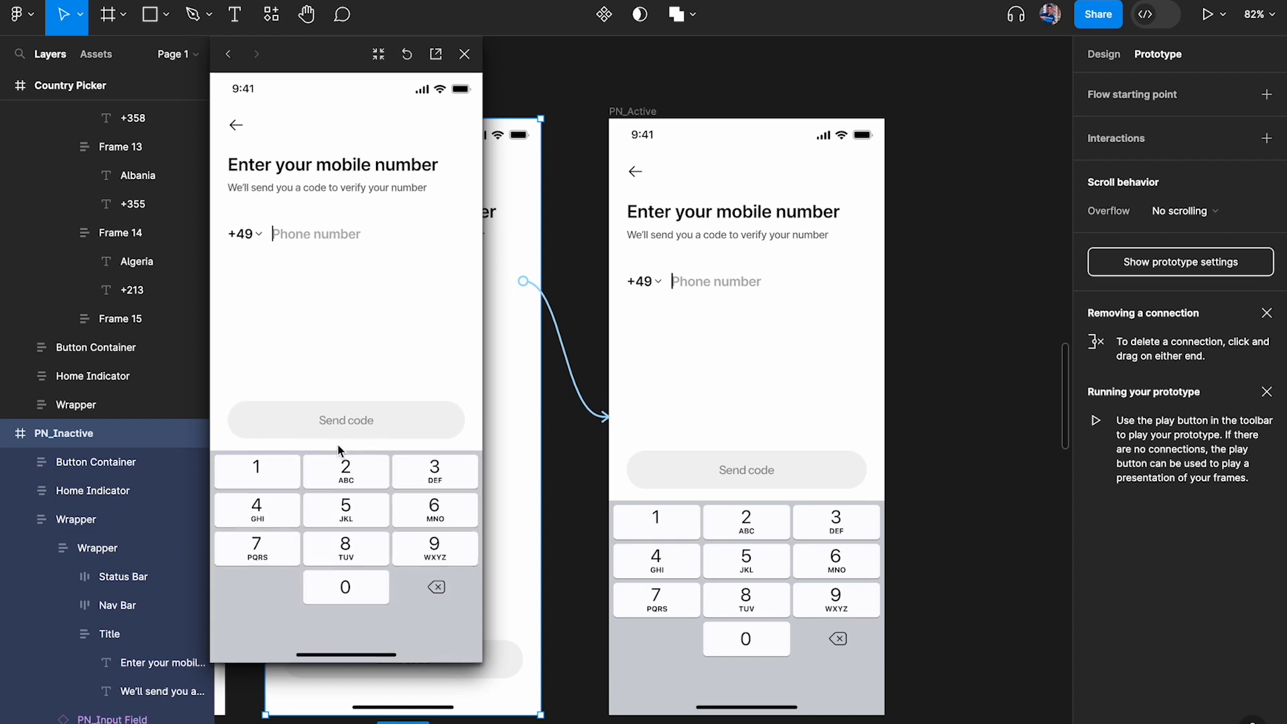
pyautogui.press('Left')
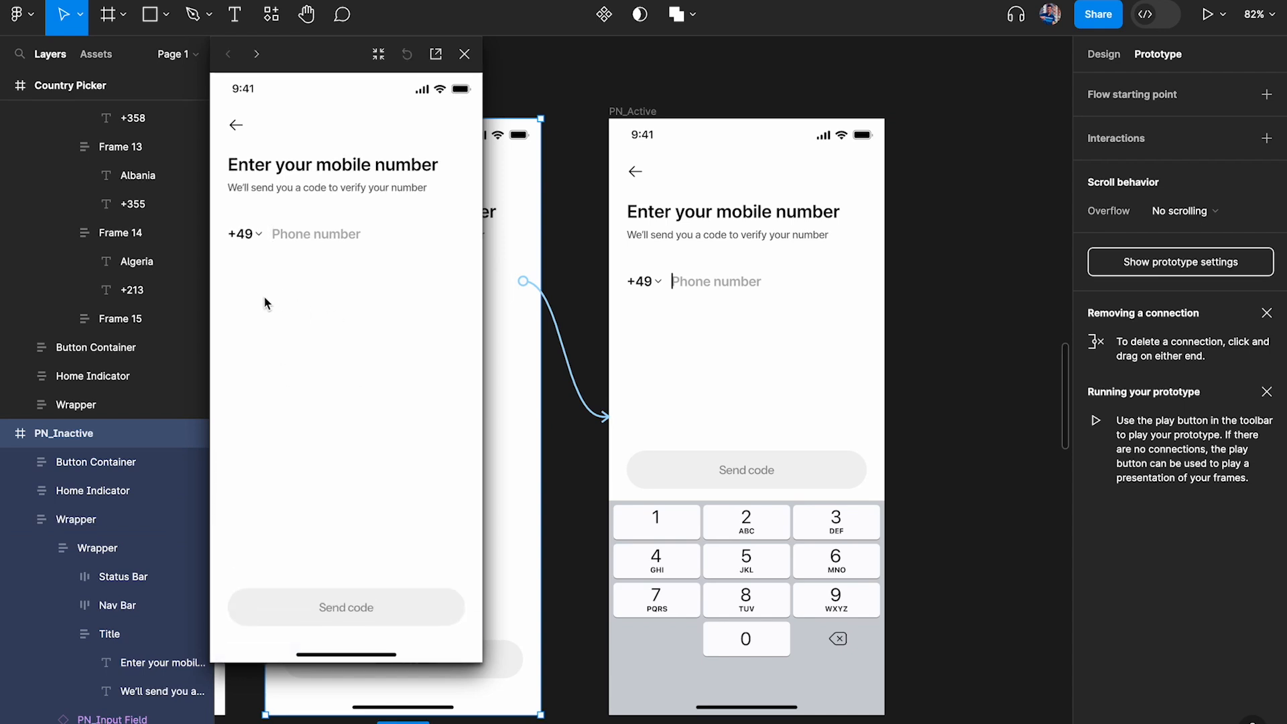
pyautogui.click(356, 342)
pyautogui.click(310, 240)
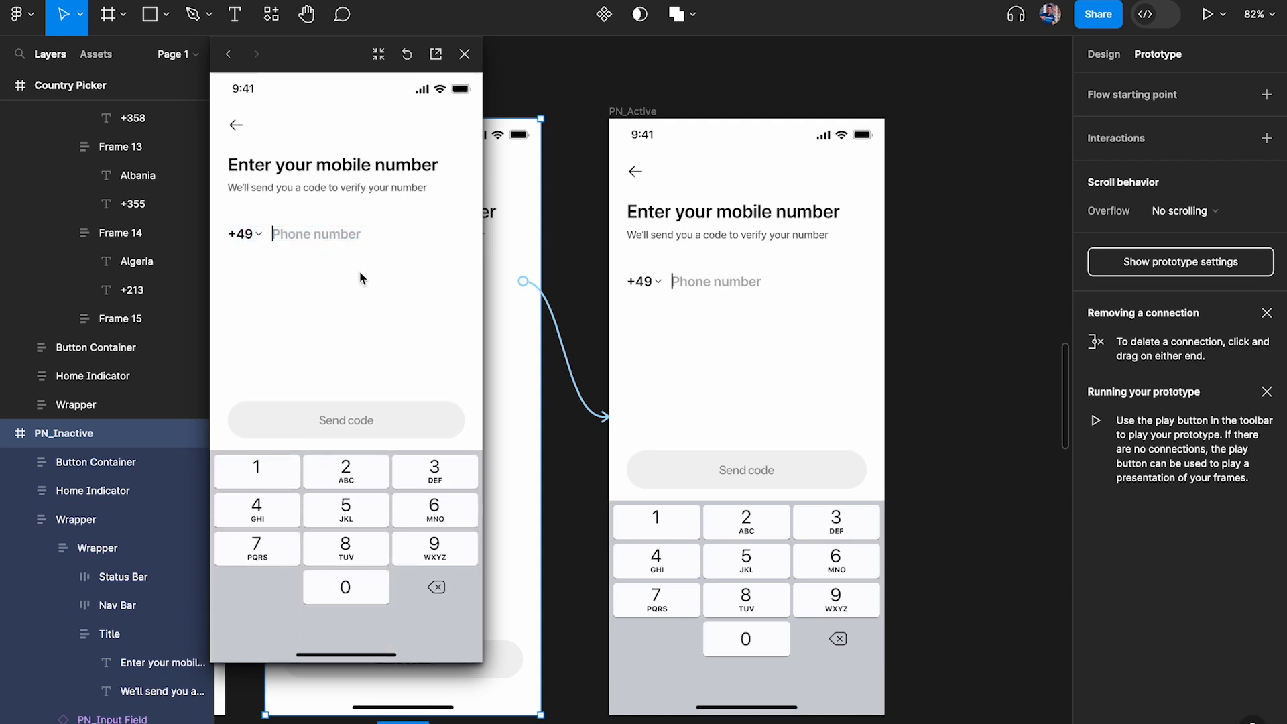
pyautogui.click(332, 243)
pyautogui.click(332, 318)
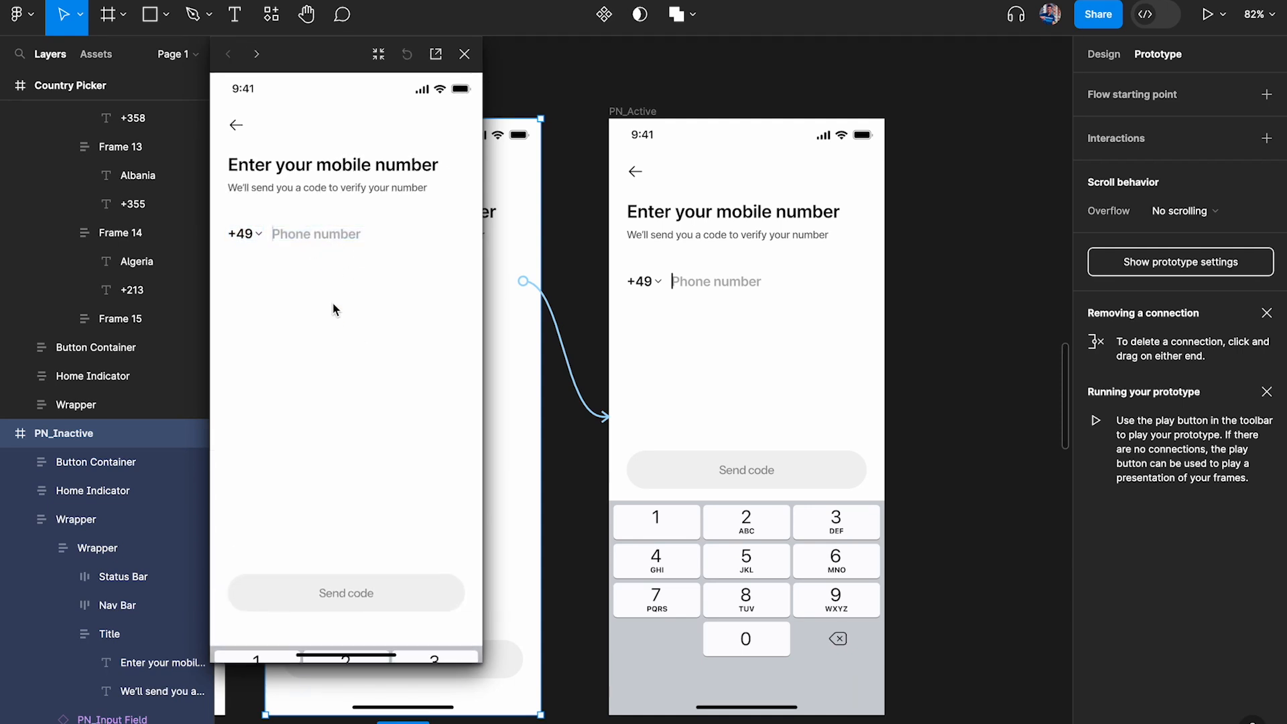
pyautogui.click(307, 233)
pyautogui.click(311, 301)
pyautogui.click(311, 235)
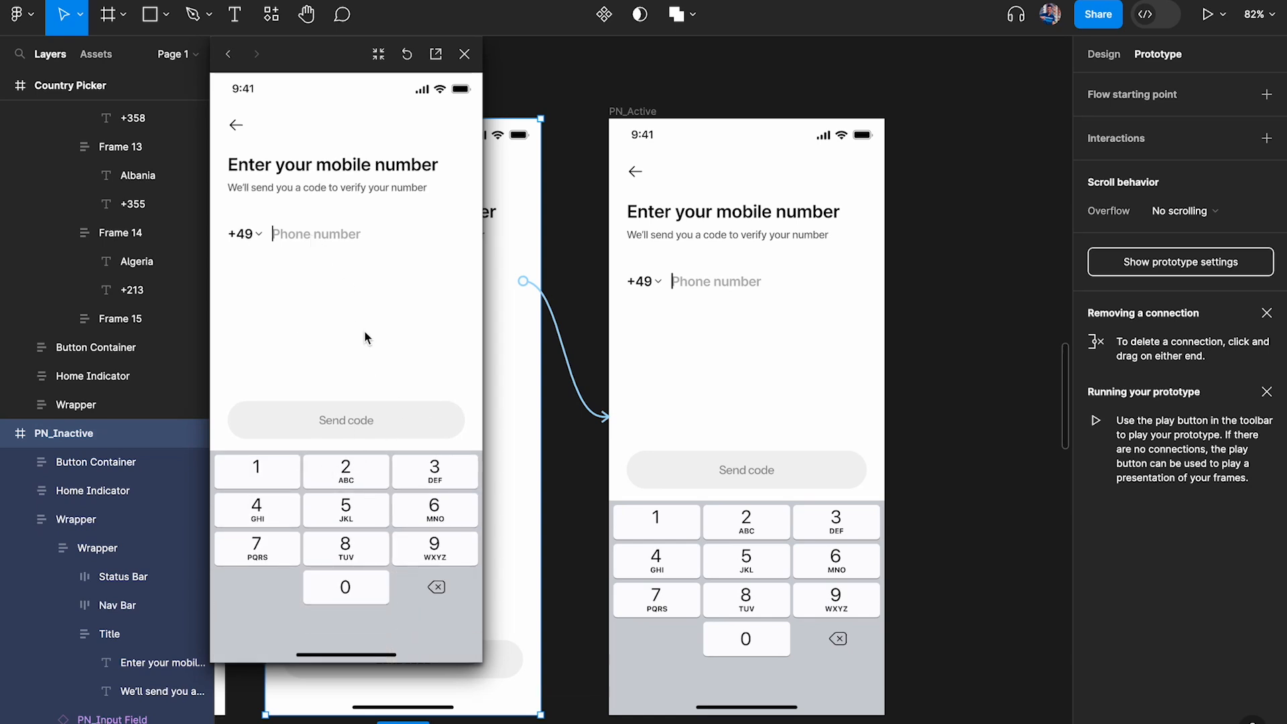
pyautogui.click(465, 53)
# Set the Smart animate duration of the connection from PN_Inactive to PN_Active to 200 ms
pyautogui.click(575, 373)
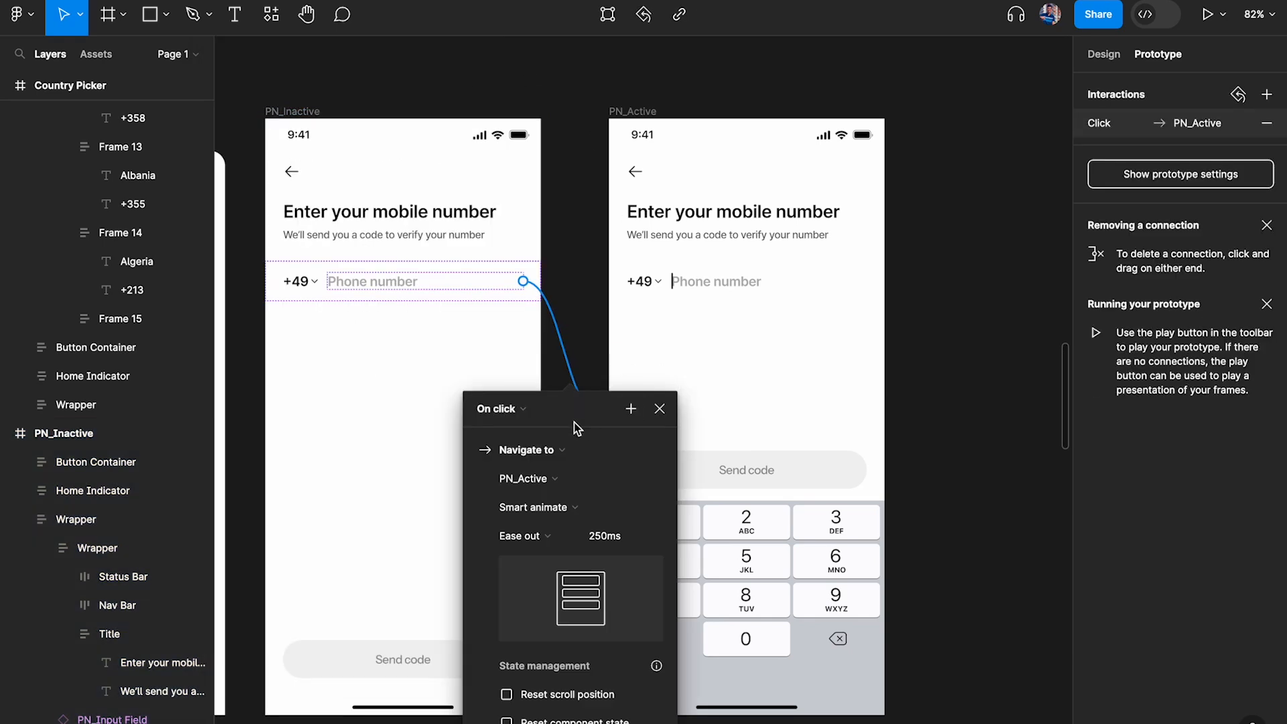
pyautogui.moveTo(578, 429); pyautogui.dragTo(797, 210)
pyautogui.click(841, 315)
pyautogui.write('200')
pyautogui.press('Return')
pyautogui.click(878, 189)
# Preview the PN_Inactive flow again to check the keypad's opening and closing speed with the new duration
pyautogui.click(292, 111)
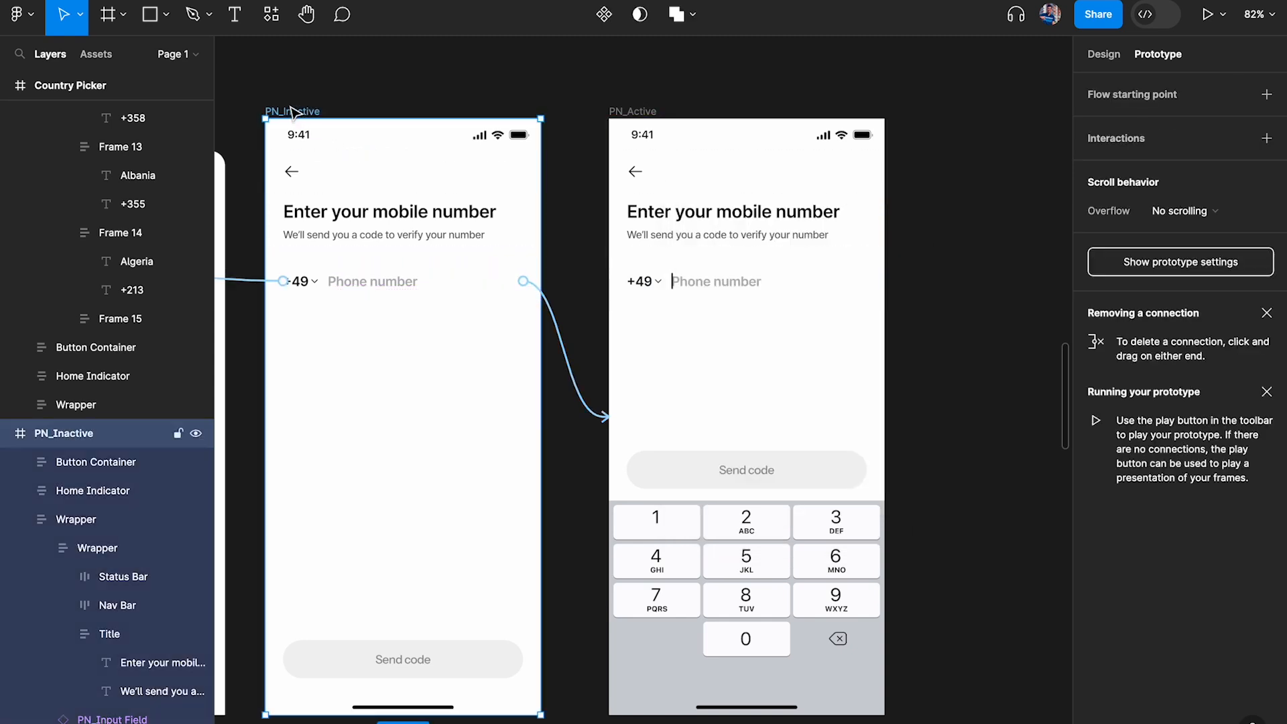
pyautogui.hotkey('shift', 'space')
pyautogui.click(317, 236)
pyautogui.click(331, 311)
pyautogui.click(310, 235)
pyautogui.click(318, 308)
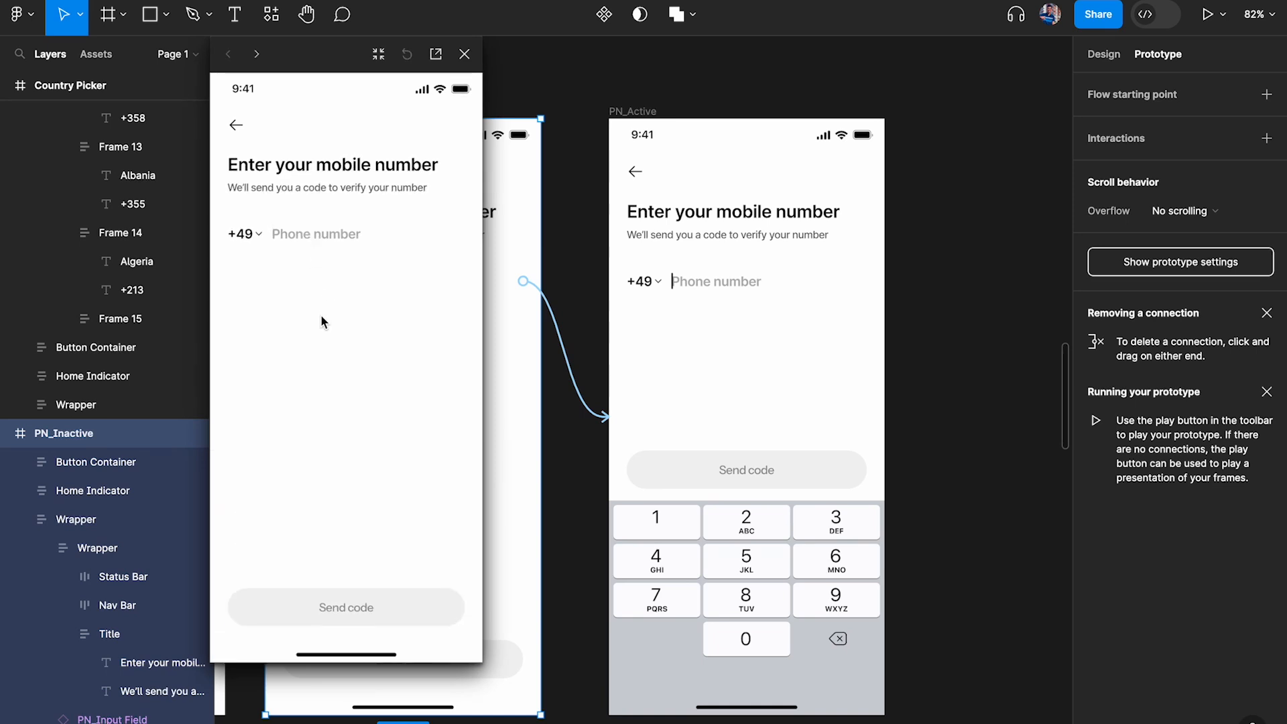
pyautogui.click(321, 238)
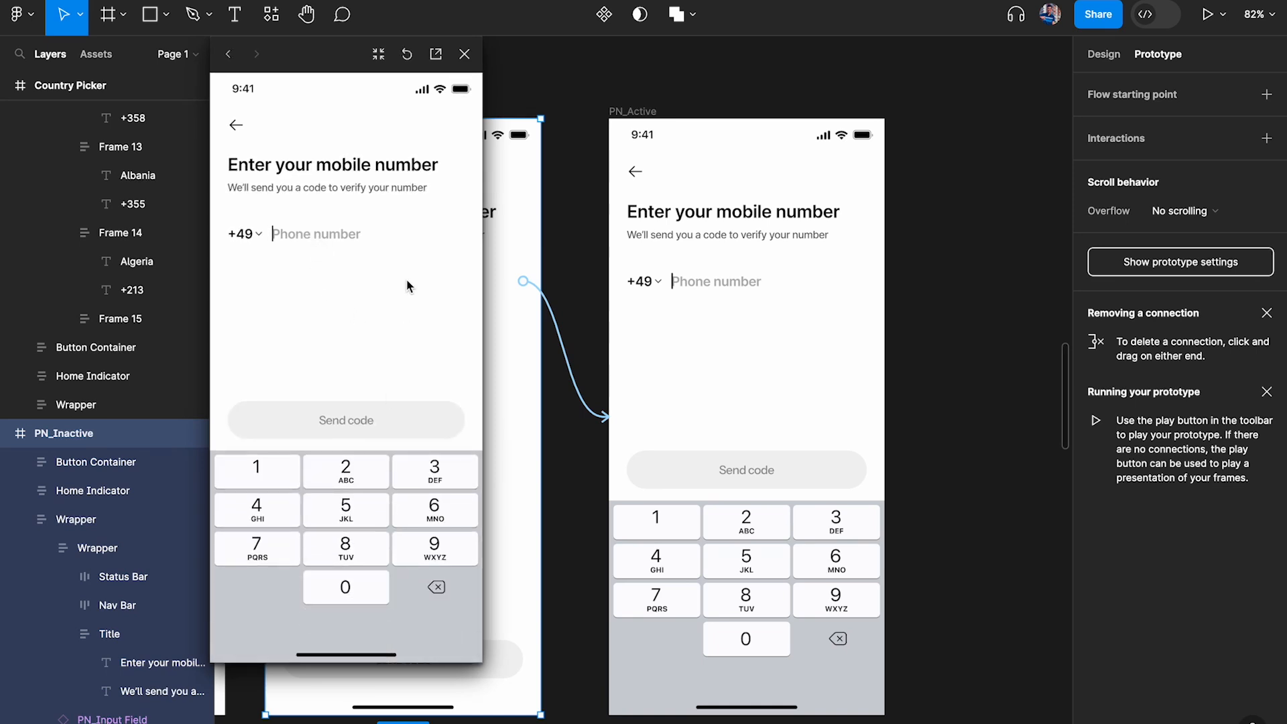
pyautogui.click(465, 54)
# Duplicate the "When I click on GERMANY" note with its close-modal and change-code bullets and place the copy beside PN_Active's keypad
pyautogui.hscroll(2, 900, 331)
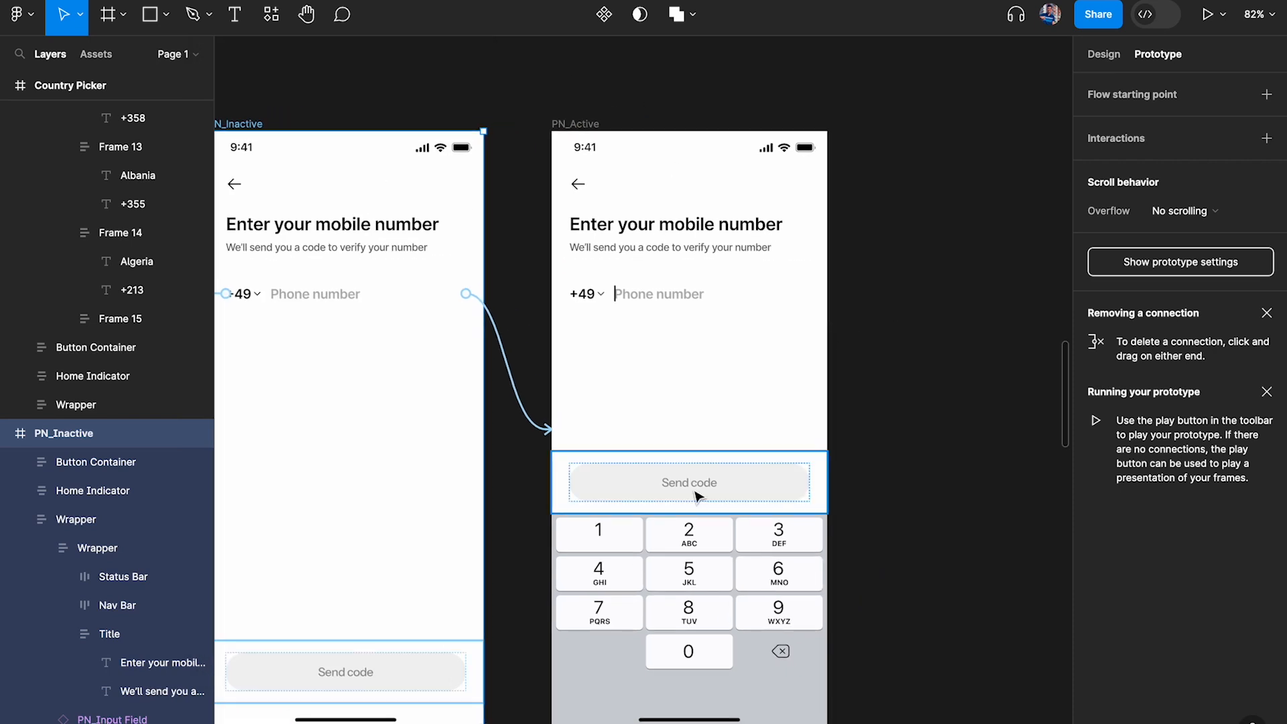
pyautogui.hscroll(2, 697, 496)
pyautogui.scroll(2, 603, 533)
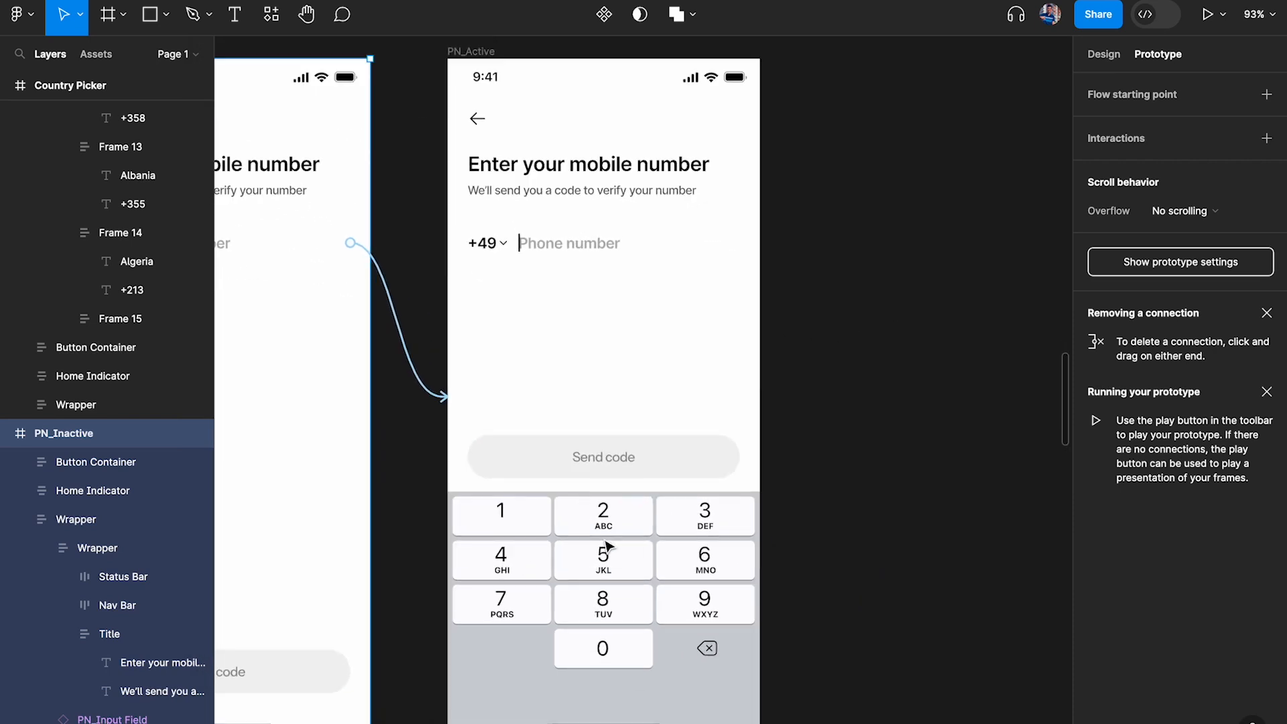
pyautogui.scroll(-6, 607, 546)
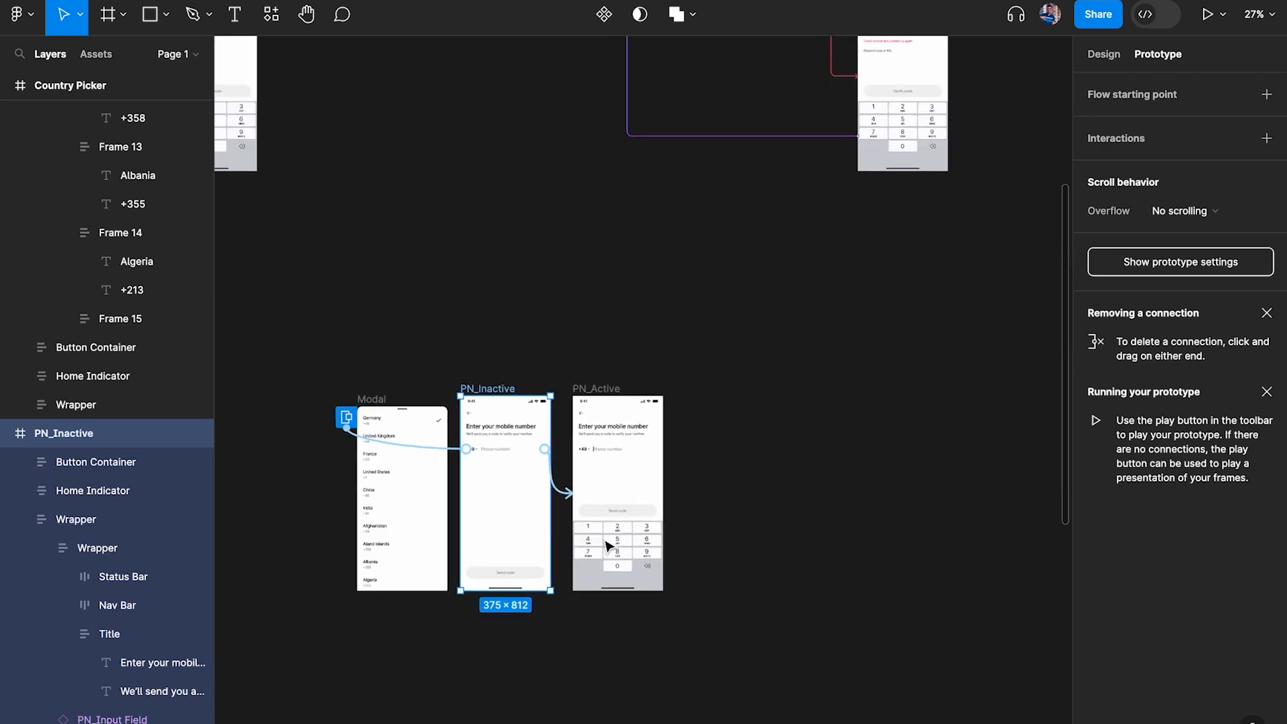
pyautogui.click(526, 353)
pyautogui.scroll(10, 692, 384)
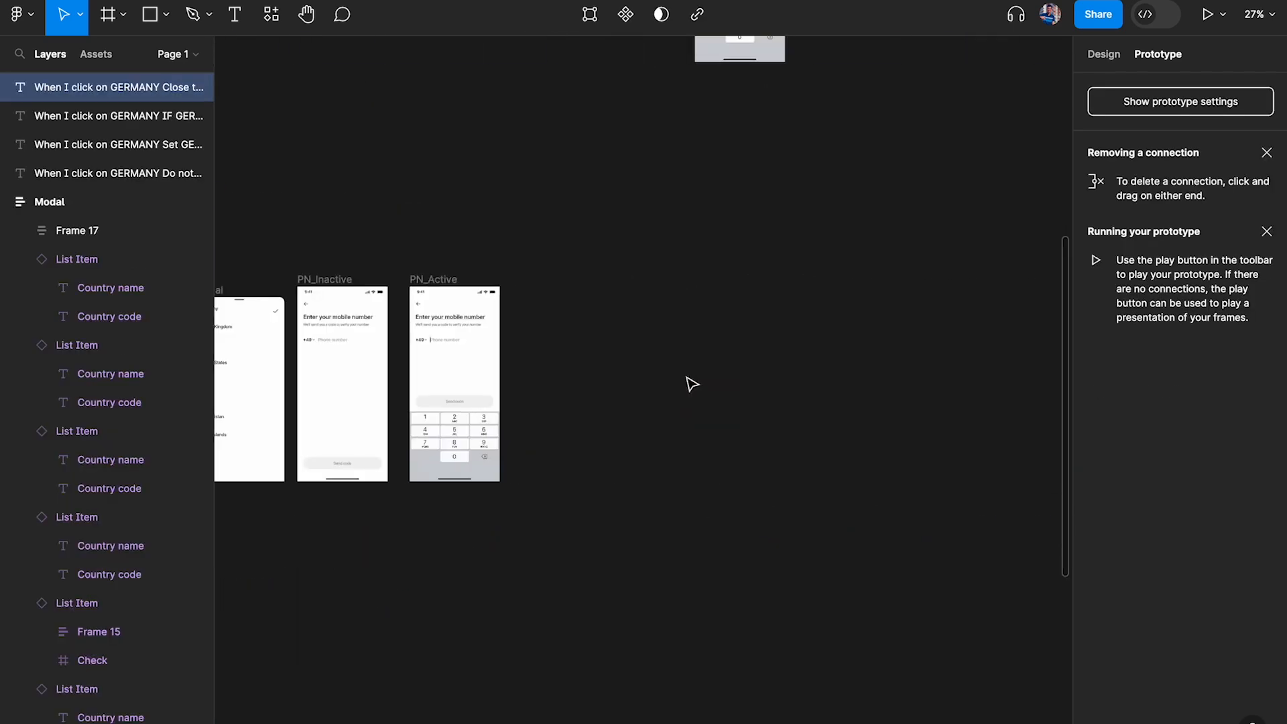
pyautogui.hotkey('ctrl', 'v')
pyautogui.moveTo(660, 378); pyautogui.dragTo(826, 266)
pyautogui.scroll(-2, 826, 266)
pyautogui.moveTo(773, 173); pyautogui.dragTo(765, 604)
pyautogui.scroll(-1, 740, 478)
pyautogui.hscroll(-1, 741, 478)
pyautogui.moveTo(847, 467); pyautogui.dragTo(846, 449)
pyautogui.hotkey('ctrl', 'z')
pyautogui.moveTo(849, 519); pyautogui.dragTo(855, 512)
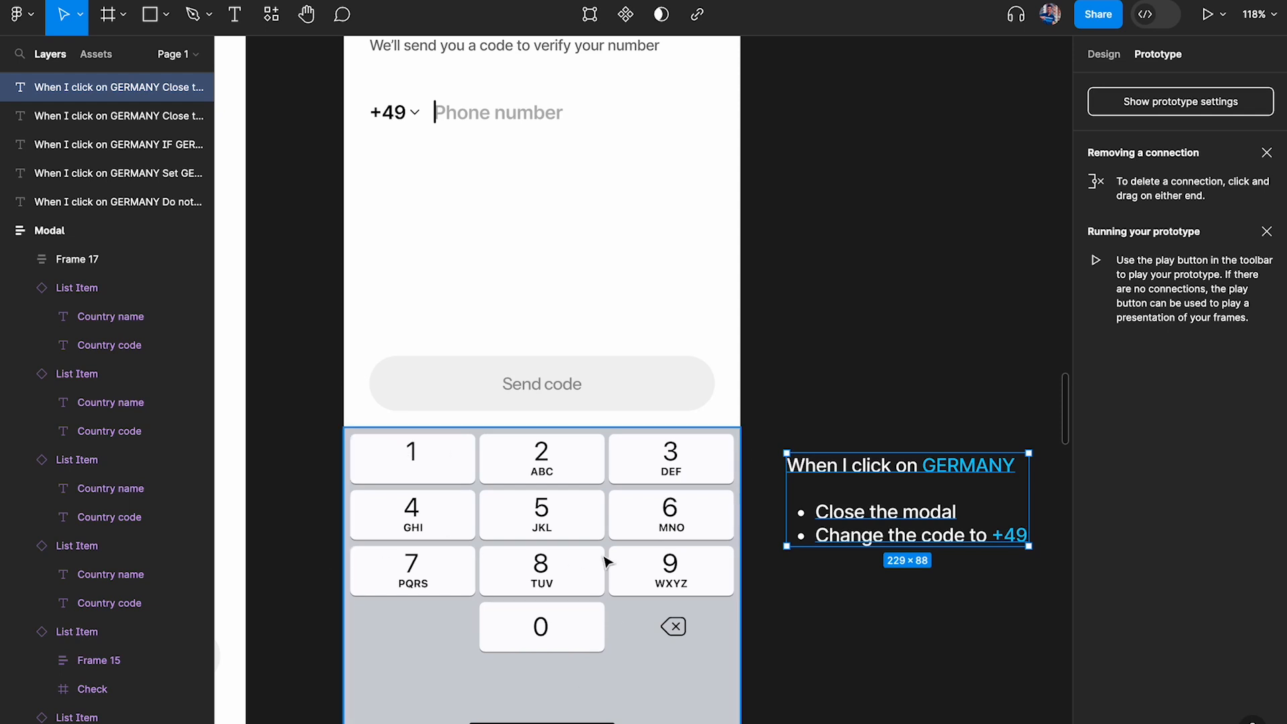
# Change the copied note's heading to "When I click on a NUMBER"
pyautogui.hscroll(1, 742, 378)
pyautogui.scroll(-1, 742, 377)
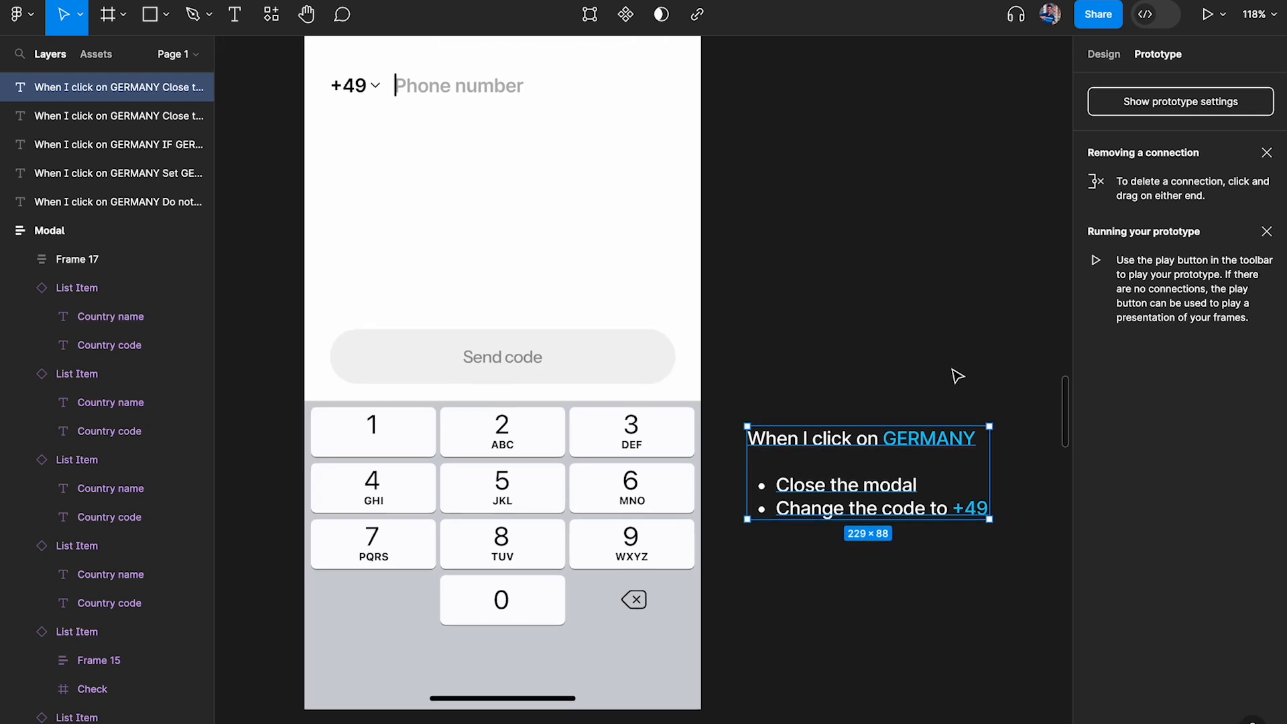
pyautogui.doubleClick(894, 441)
pyautogui.click(884, 439)
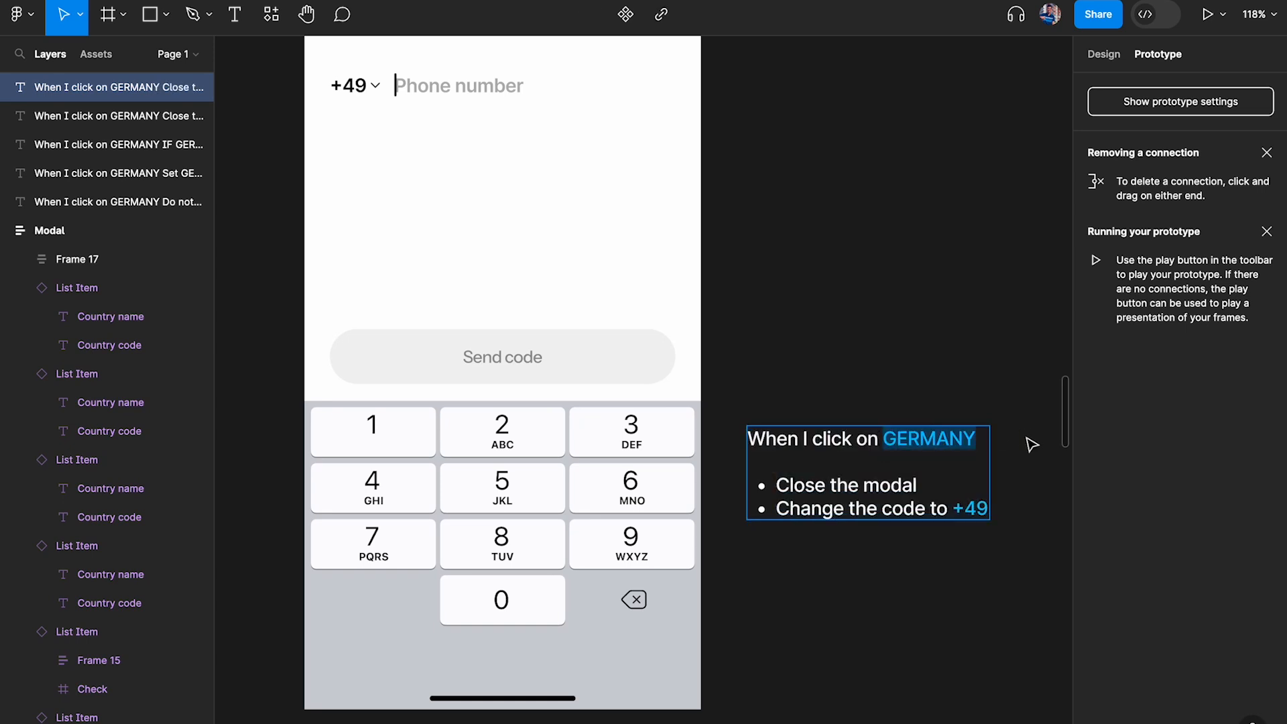
pyautogui.write('a')
pyautogui.doubleClick(943, 439)
pyautogui.write('NUMBER')
pyautogui.scroll(-2, 988, 342)
pyautogui.hscroll(1, 988, 341)
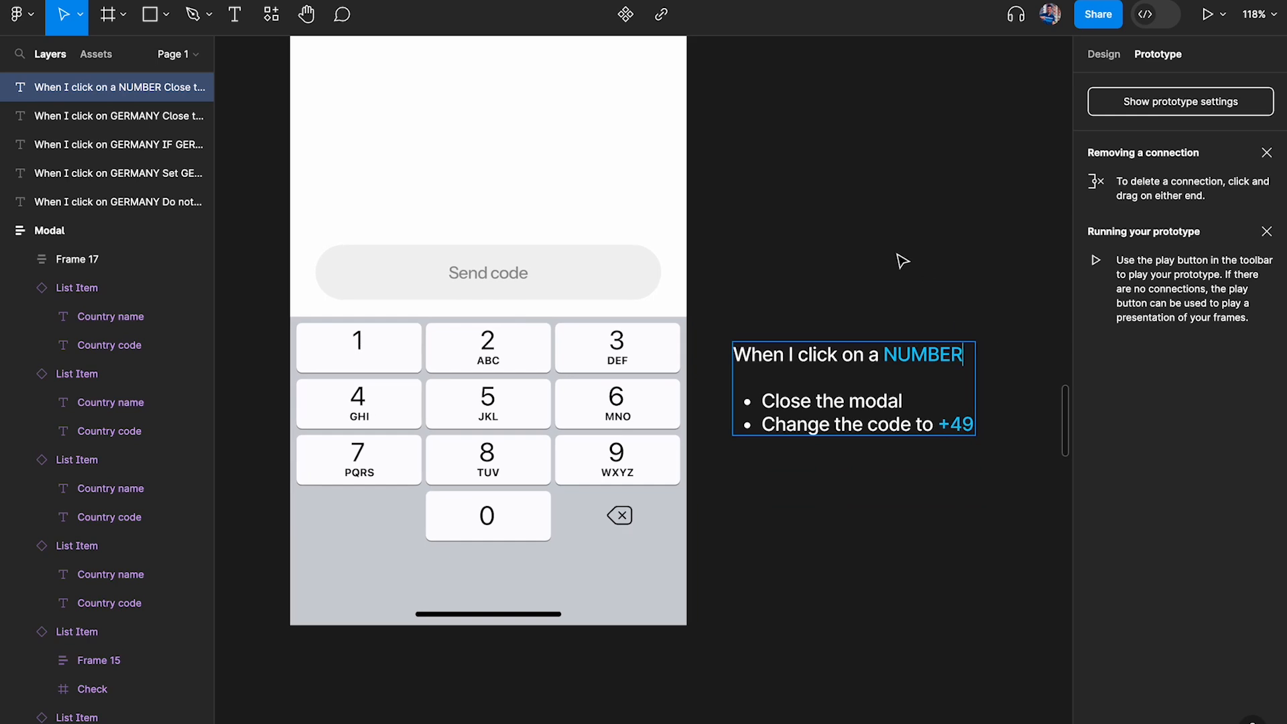
pyautogui.scroll(2, 902, 261)
pyautogui.hscroll(-1, 902, 260)
pyautogui.press('Escape')
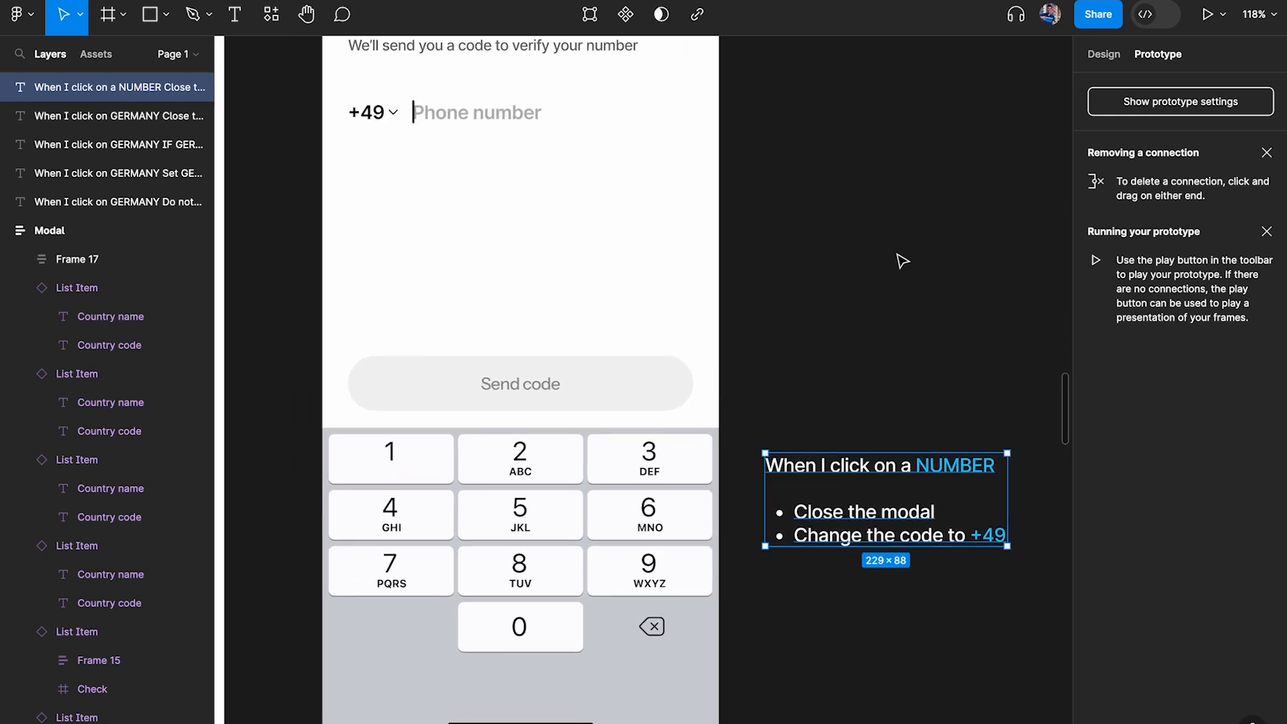
# Place a copy of PN_Active's input field beside the frame and set the copy's State to Filled
pyautogui.scroll(3, 901, 260)
pyautogui.click(464, 241)
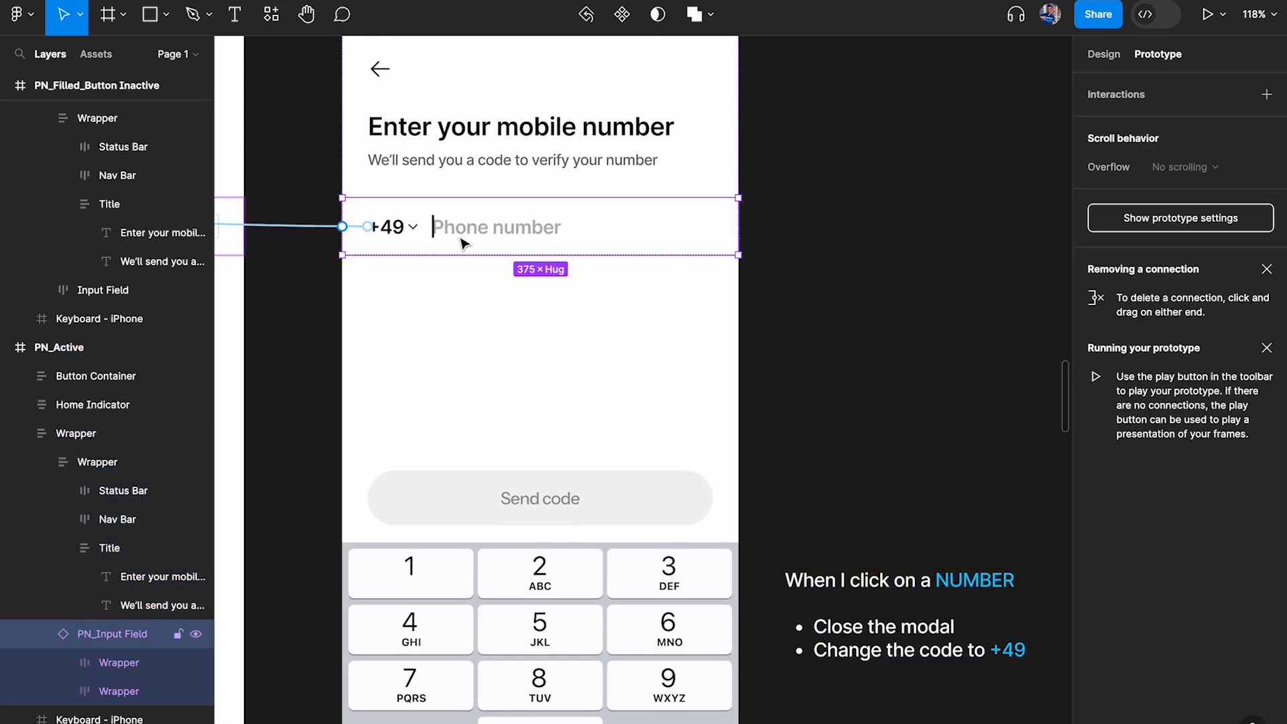
pyautogui.click(1109, 54)
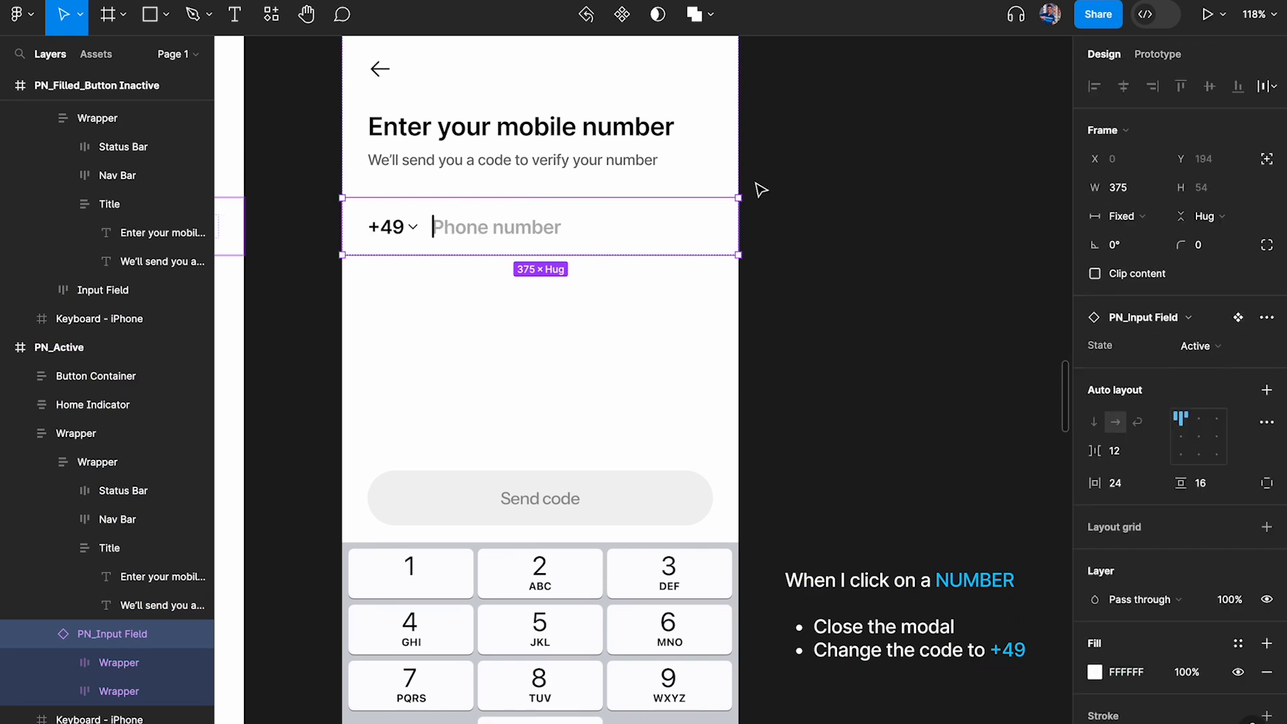
pyautogui.scroll(-2, 758, 189)
pyautogui.moveTo(436, 241); pyautogui.dragTo(836, 229)
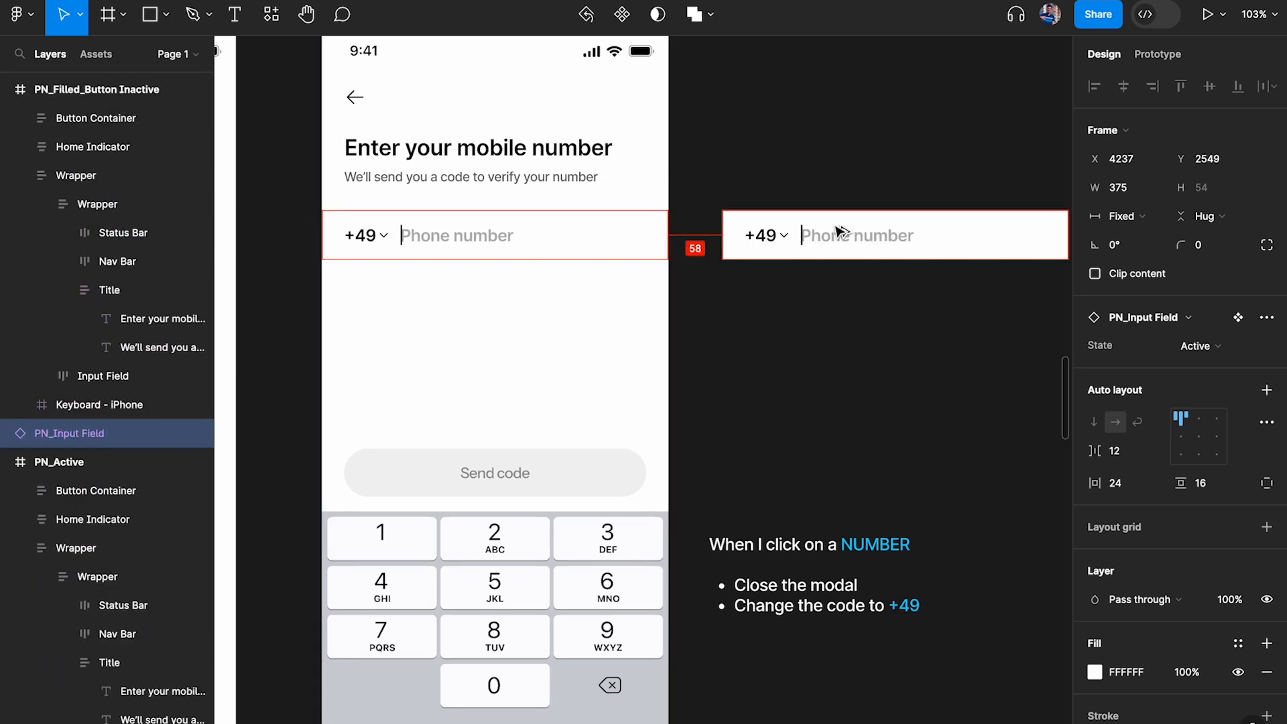
pyautogui.click(1200, 346)
pyautogui.click(1201, 365)
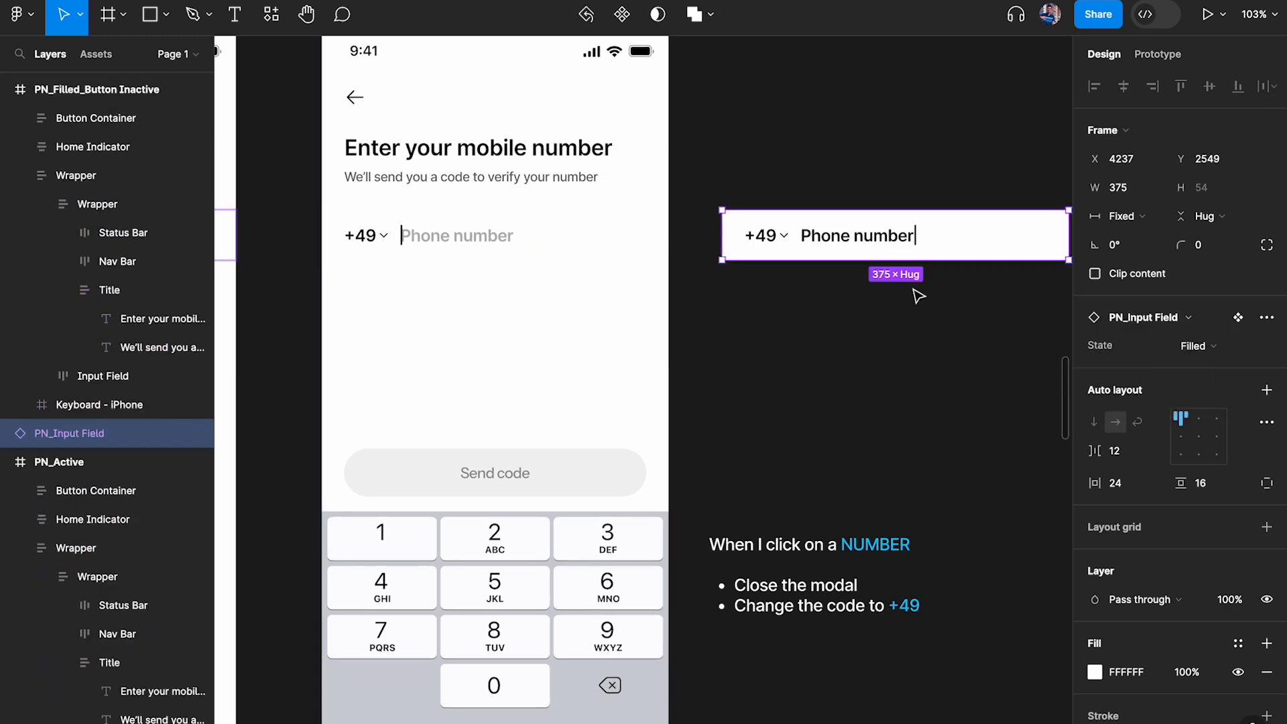
# Change the phone number text in the copied Filled input field to "1"
pyautogui.hscroll(2, 919, 293)
pyautogui.scroll(2, 788, 268)
pyautogui.doubleClick(764, 257)
pyautogui.write('1')
pyautogui.click(803, 406)
pyautogui.hscroll(-3, 801, 405)
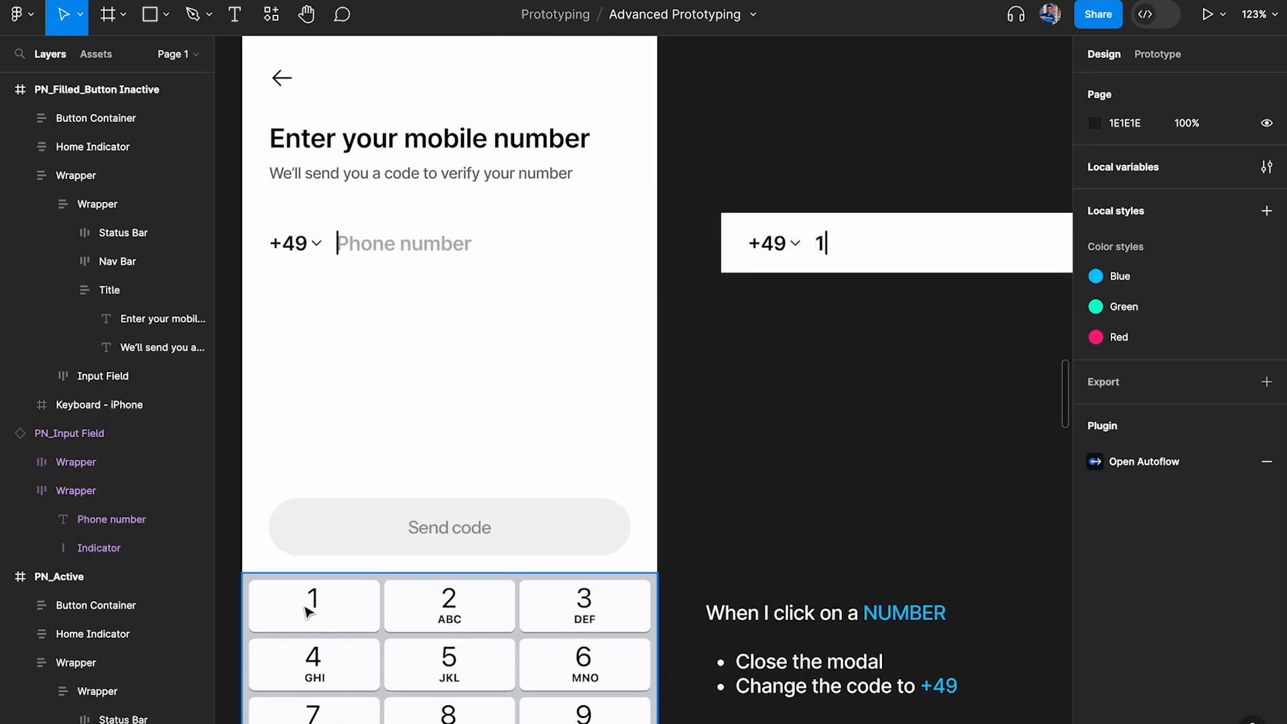
pyautogui.click(394, 259)
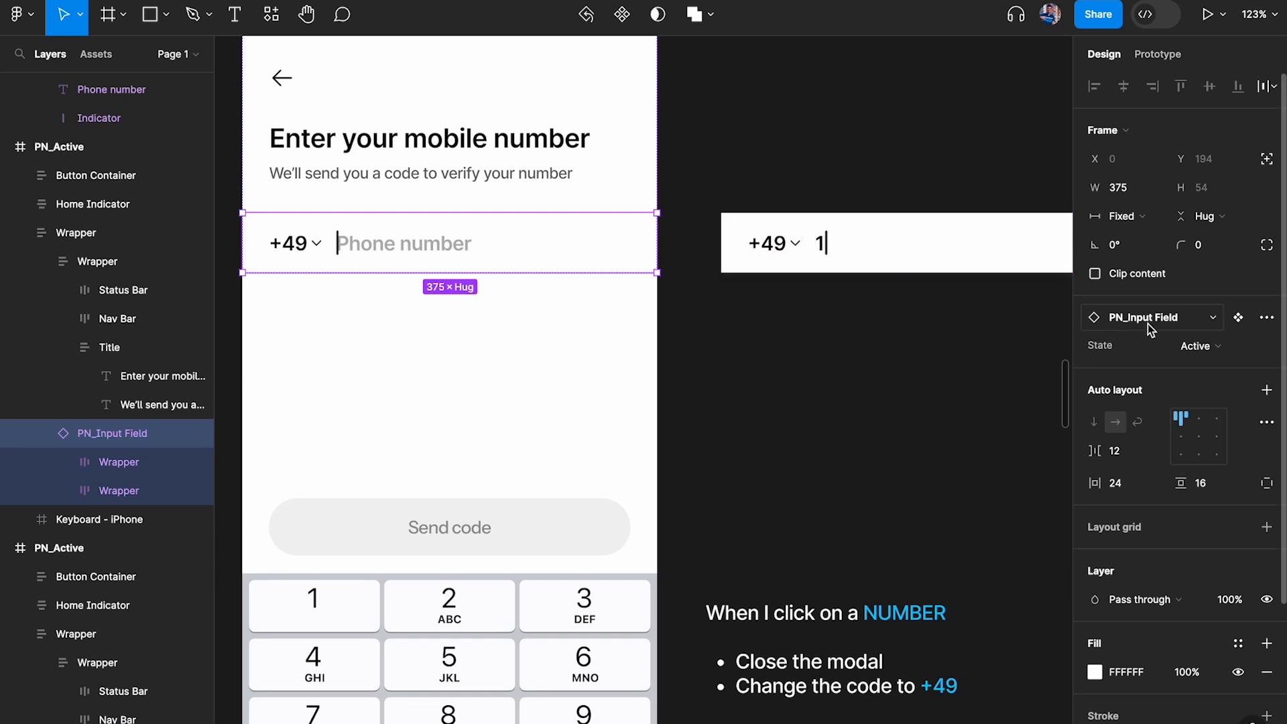
pyautogui.click(1025, 258)
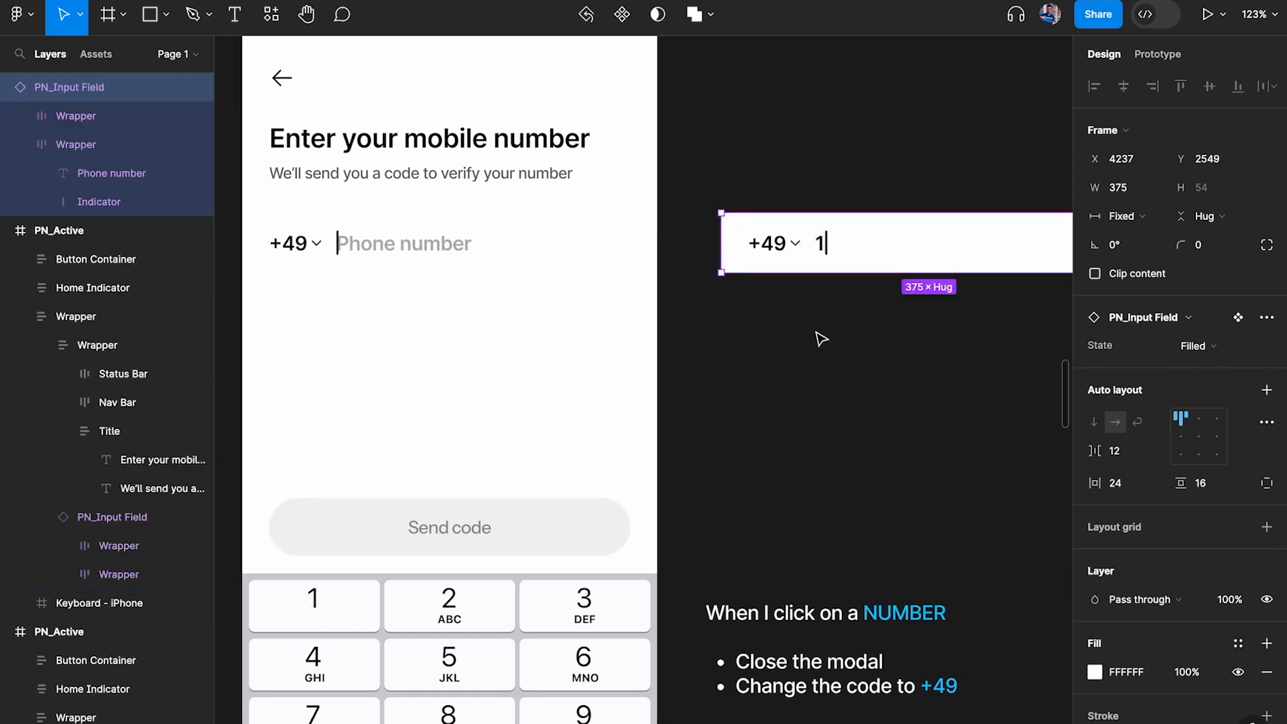
# Replace the bullets of the "When I click on a NUMBER" note with a single bullet reading "Set to FILLED state"
pyautogui.scroll(-2, 815, 278)
pyautogui.doubleClick(712, 593)
pyautogui.moveTo(711, 593); pyautogui.dragTo(1025, 620)
pyautogui.write('Ch')
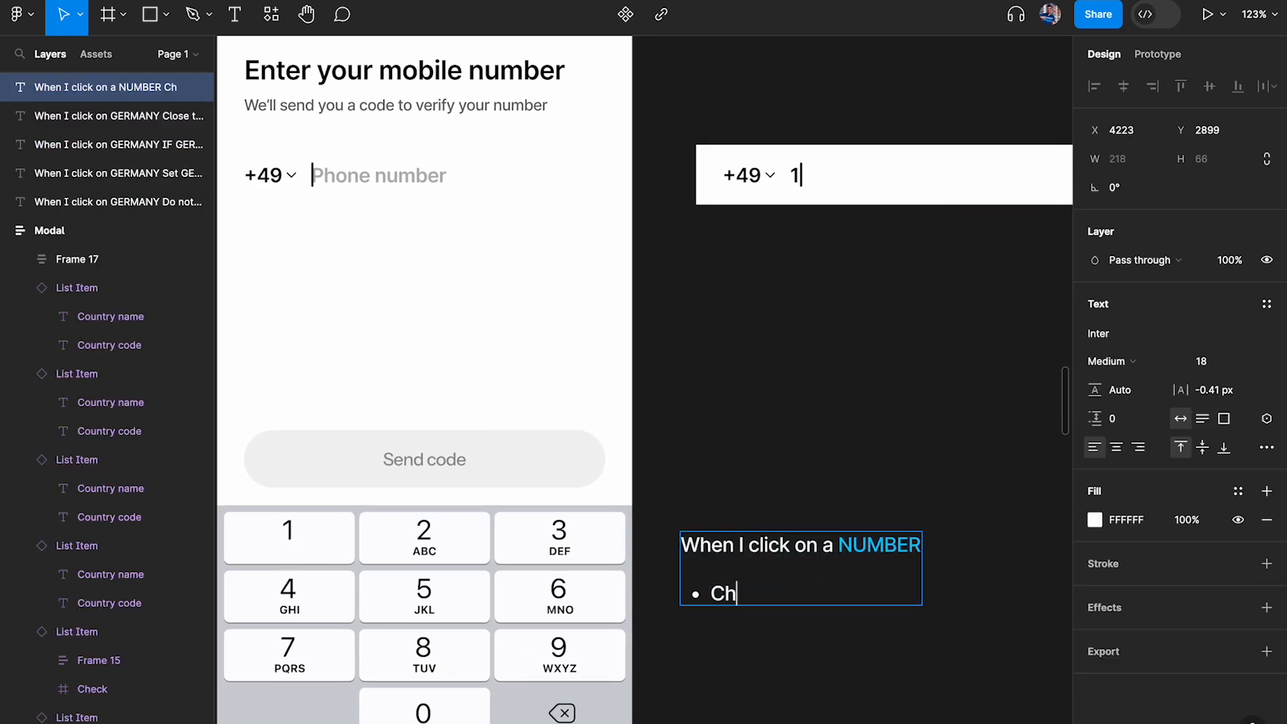
pyautogui.write('state to')
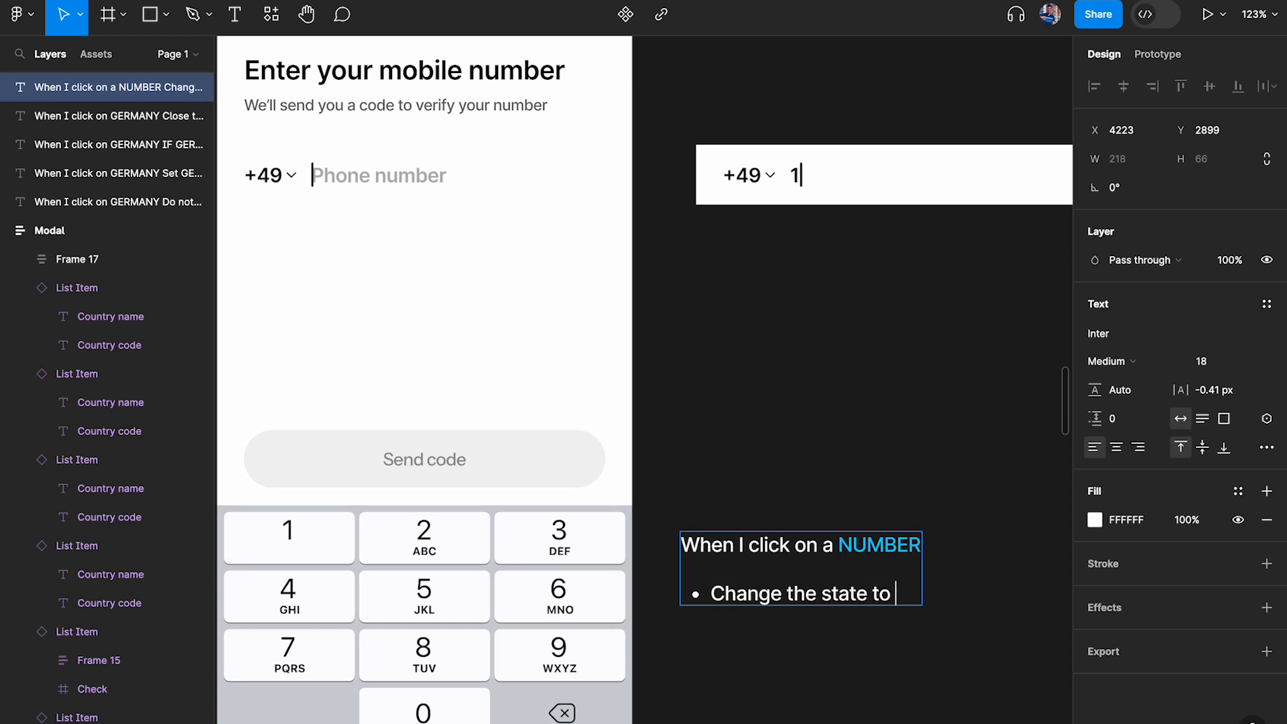
pyautogui.hotkey('ctrl', 'shift', 'Left')
pyautogui.hotkey('ctrl', 'shift', 'Left')
pyautogui.hotkey('ctrl', 'shift', 'Left')
pyautogui.hotkey('ctrl', 'shift', 'Left')
pyautogui.write('Se')
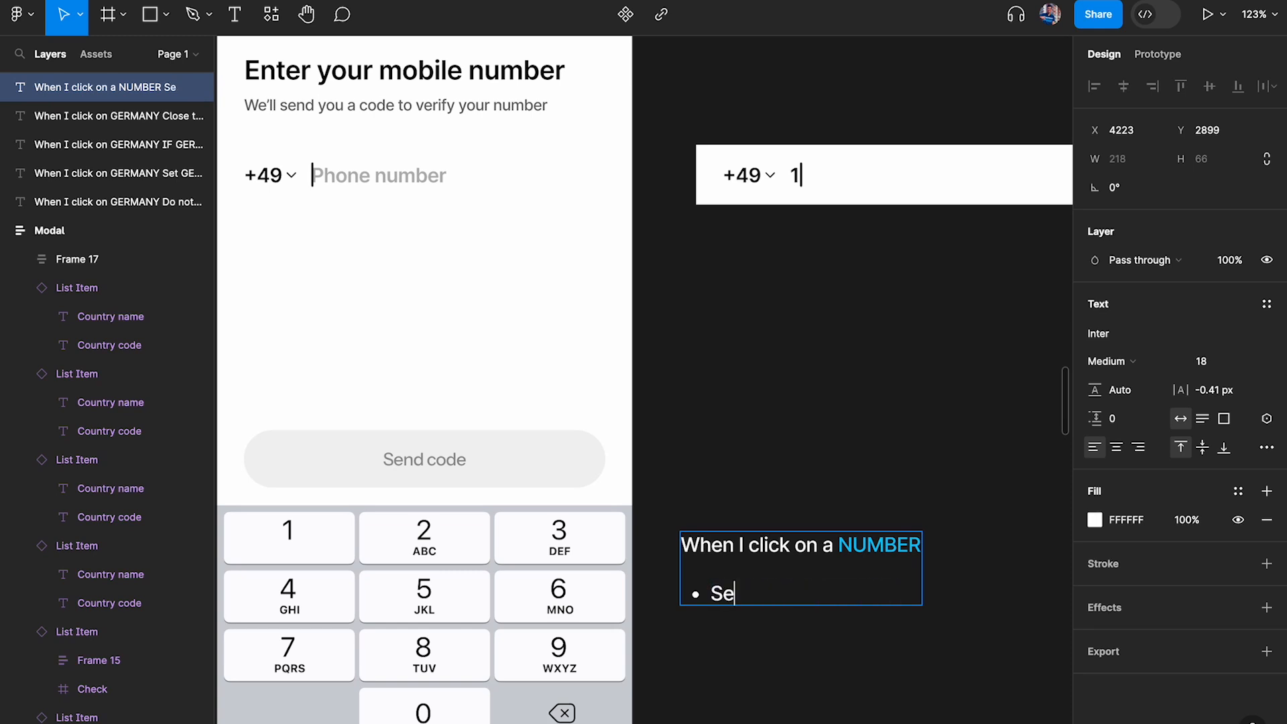
pyautogui.write('t to FILLED state')
# Apply the Blue color style to the word FILLED in the note's bullet
pyautogui.doubleClick(827, 593)
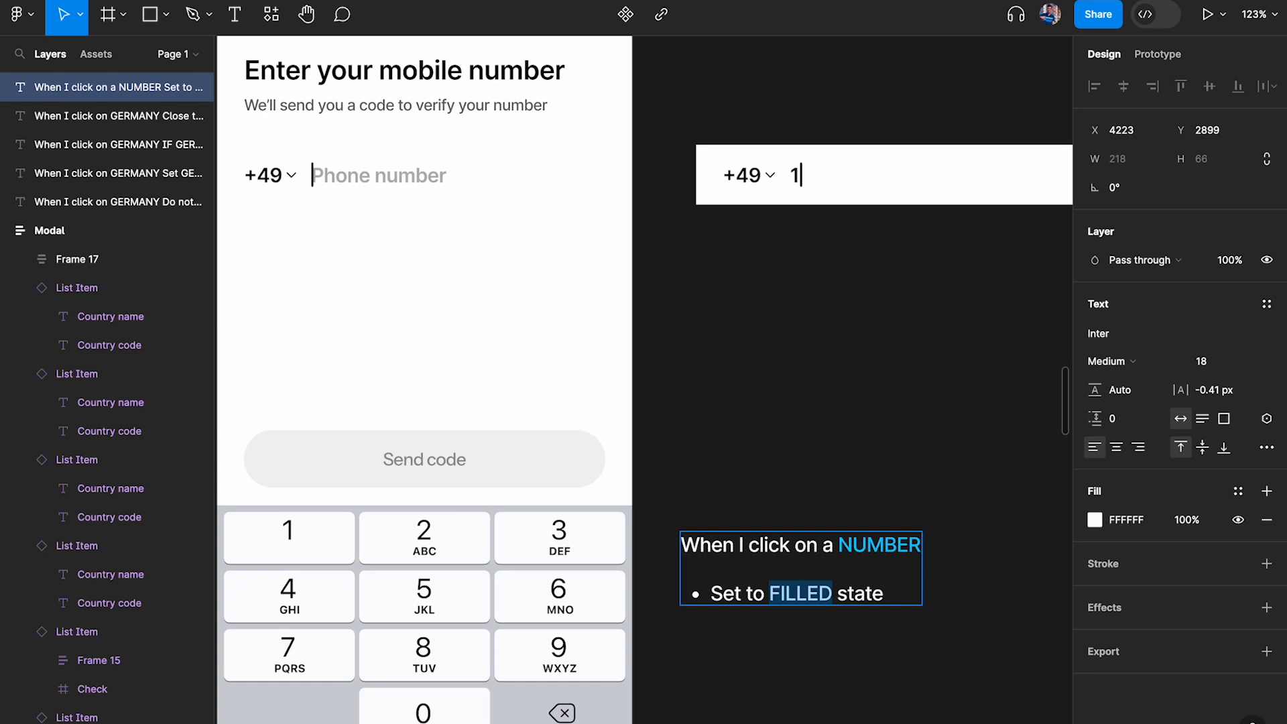
pyautogui.click(1237, 490)
pyautogui.click(929, 611)
# Add a second bullet reading "Print '1'" to the note
pyautogui.click(889, 592)
pyautogui.press('Return')
pyautogui.write('Print')
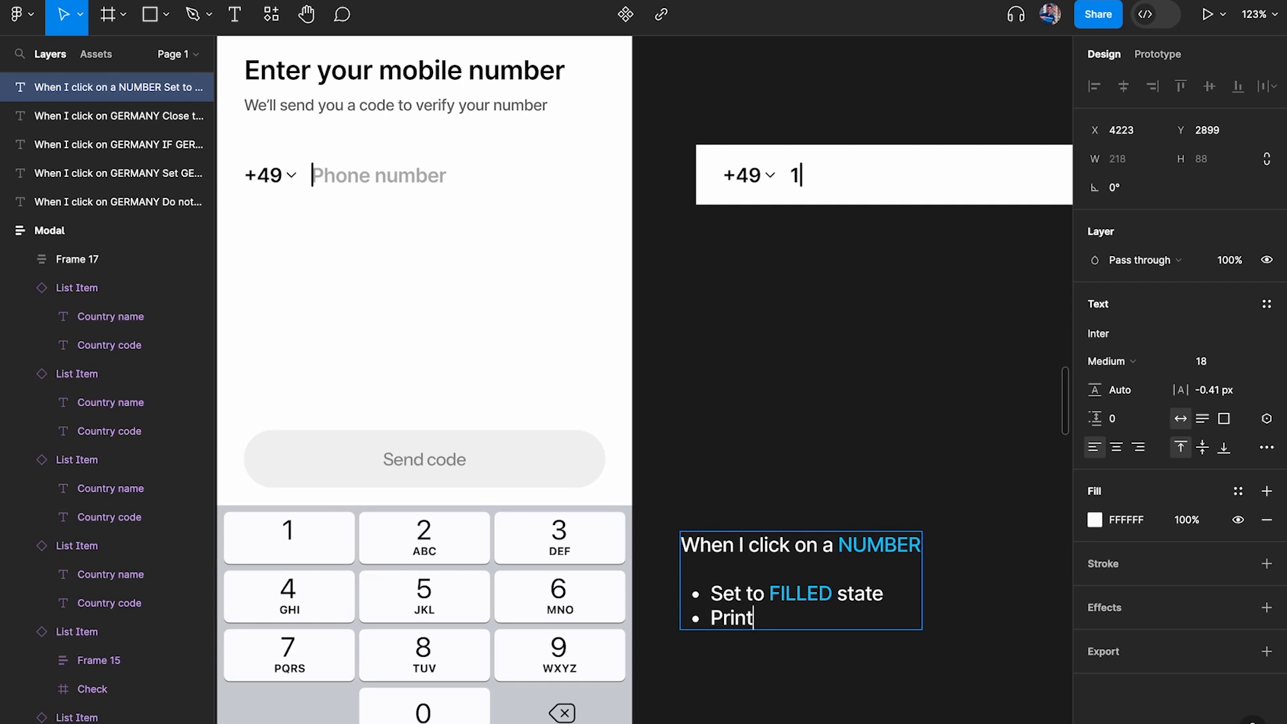
pyautogui.write(" '1'")
# Apply the Blue color style to the digit 1 in the "Print '1'" bullet and finish editing the note
pyautogui.scroll(5, 757, 628)
pyautogui.moveTo(758, 628); pyautogui.dragTo(677, 625)
pyautogui.moveTo(781, 617); pyautogui.dragTo(804, 615)
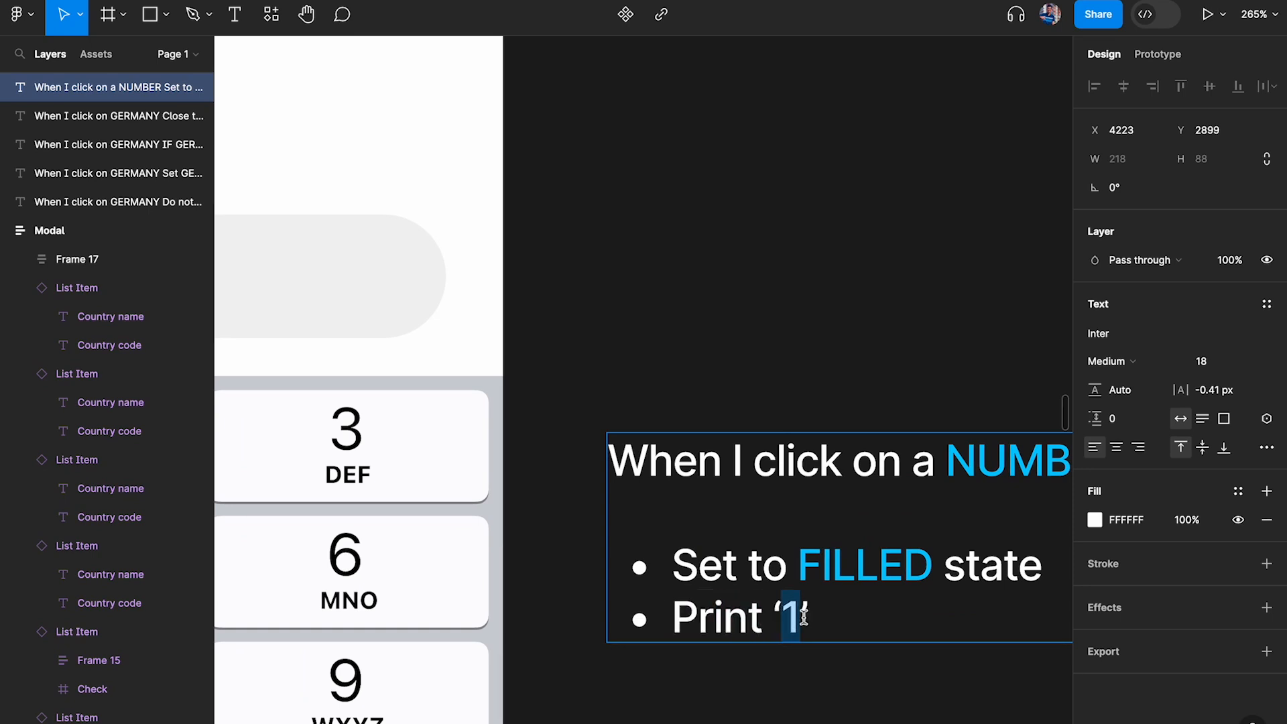
pyautogui.click(1238, 492)
pyautogui.click(948, 605)
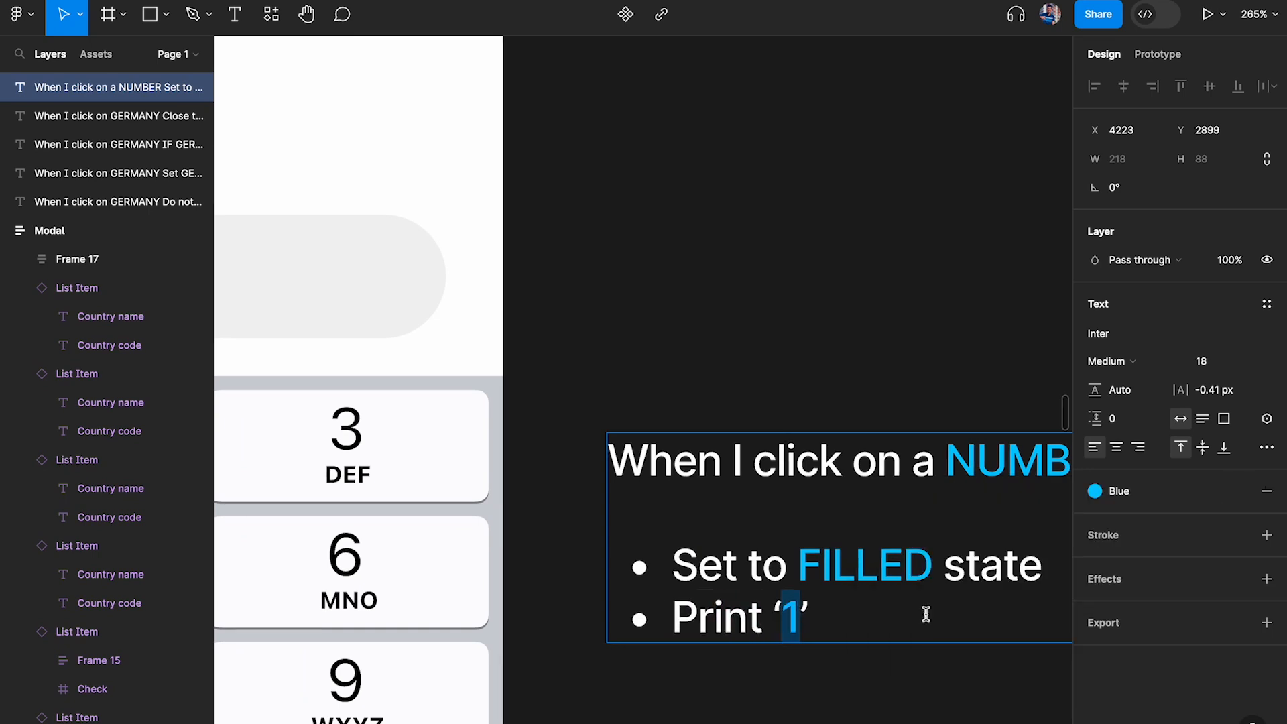
pyautogui.moveTo(772, 610); pyautogui.dragTo(847, 610)
pyautogui.click(946, 667)
pyautogui.scroll(-3, 946, 666)
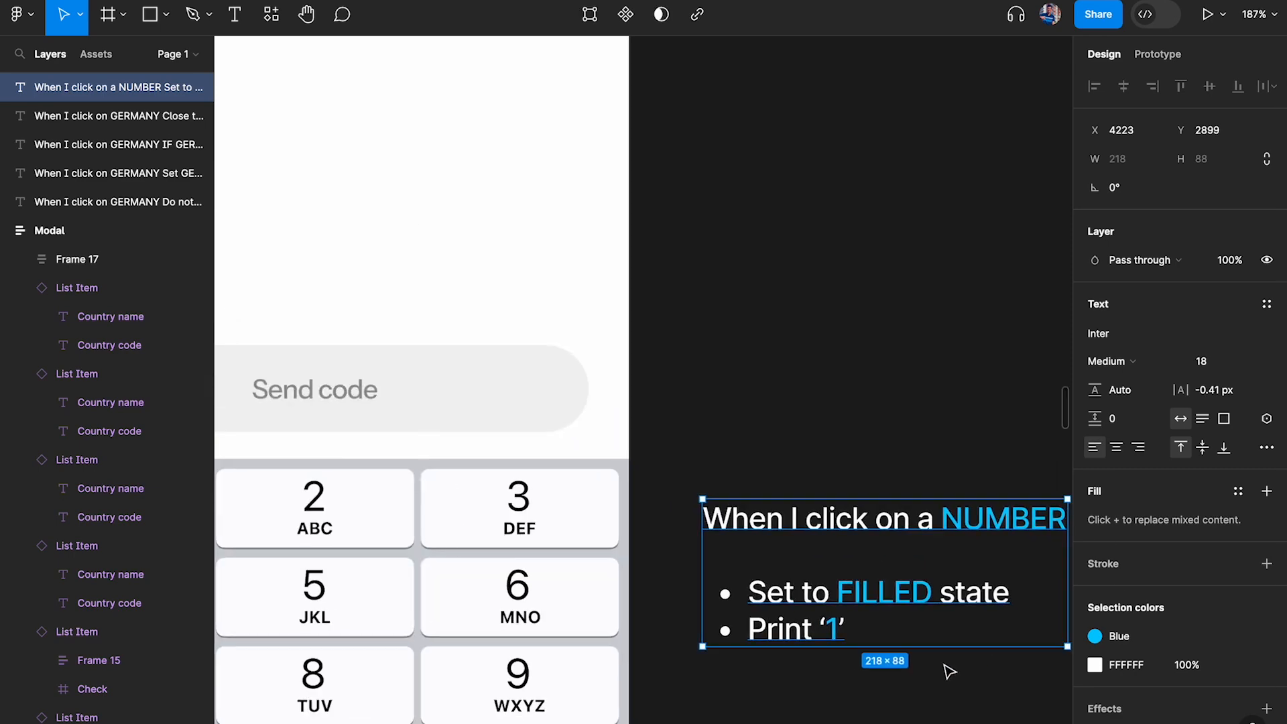
pyautogui.hscroll(2, 946, 667)
pyautogui.scroll(-1, 946, 667)
pyautogui.click(947, 667)
# Replace NUMBER with "1" in the note's heading so it reads "When I click on a 1"
pyautogui.hscroll(-2, 612, 490)
pyautogui.scroll(-3, 597, 489)
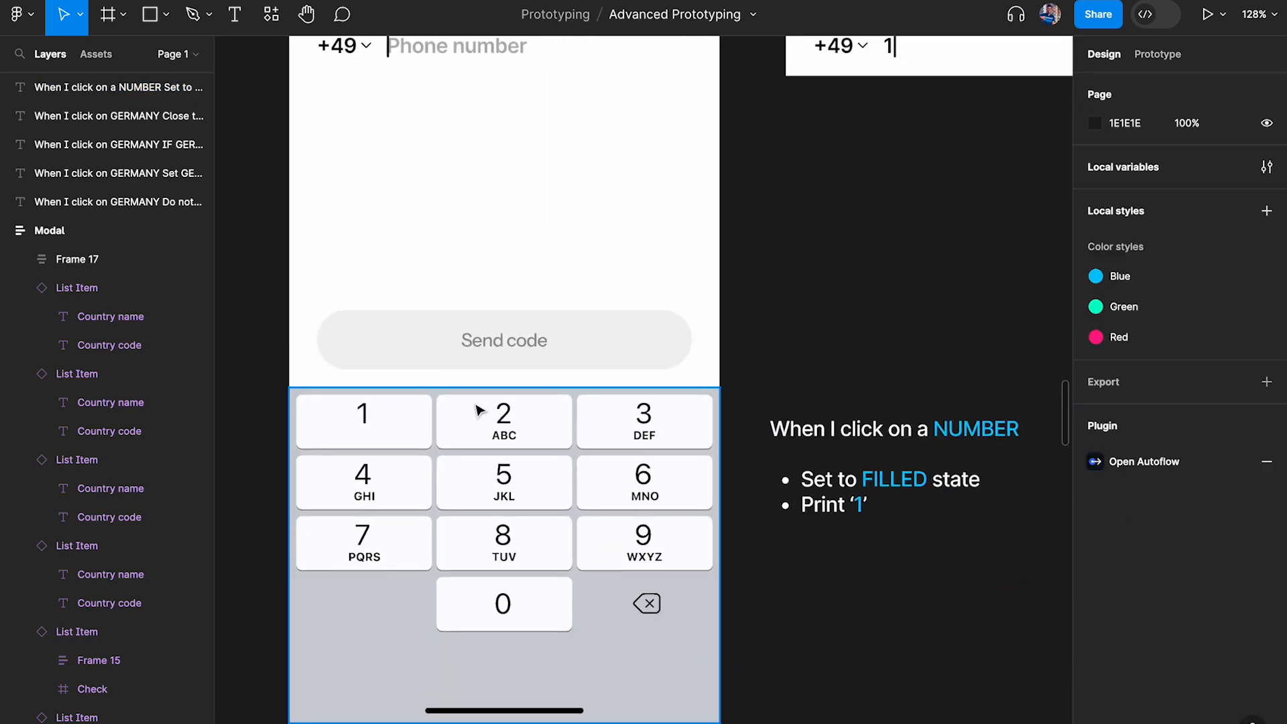
pyautogui.click(1005, 432)
pyautogui.doubleClick(1005, 433)
pyautogui.moveTo(935, 428); pyautogui.dragTo(1052, 429)
pyautogui.write('1')
pyautogui.click(939, 368)
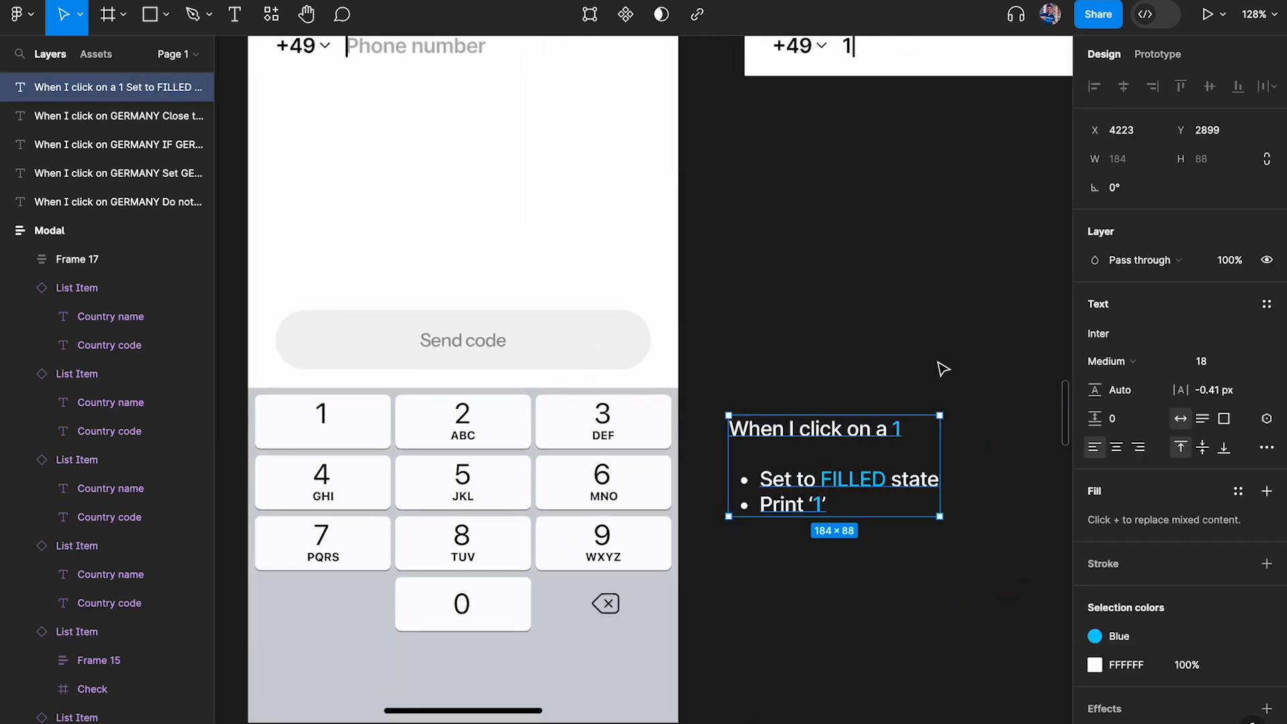
pyautogui.click(939, 368)
# Insert "INPUT FIELD" into the first bullet so it reads "Set INPUT FIELD to FILLED state"
pyautogui.scroll(3, 878, 454)
pyautogui.hscroll(1, 878, 454)
pyautogui.click(784, 681)
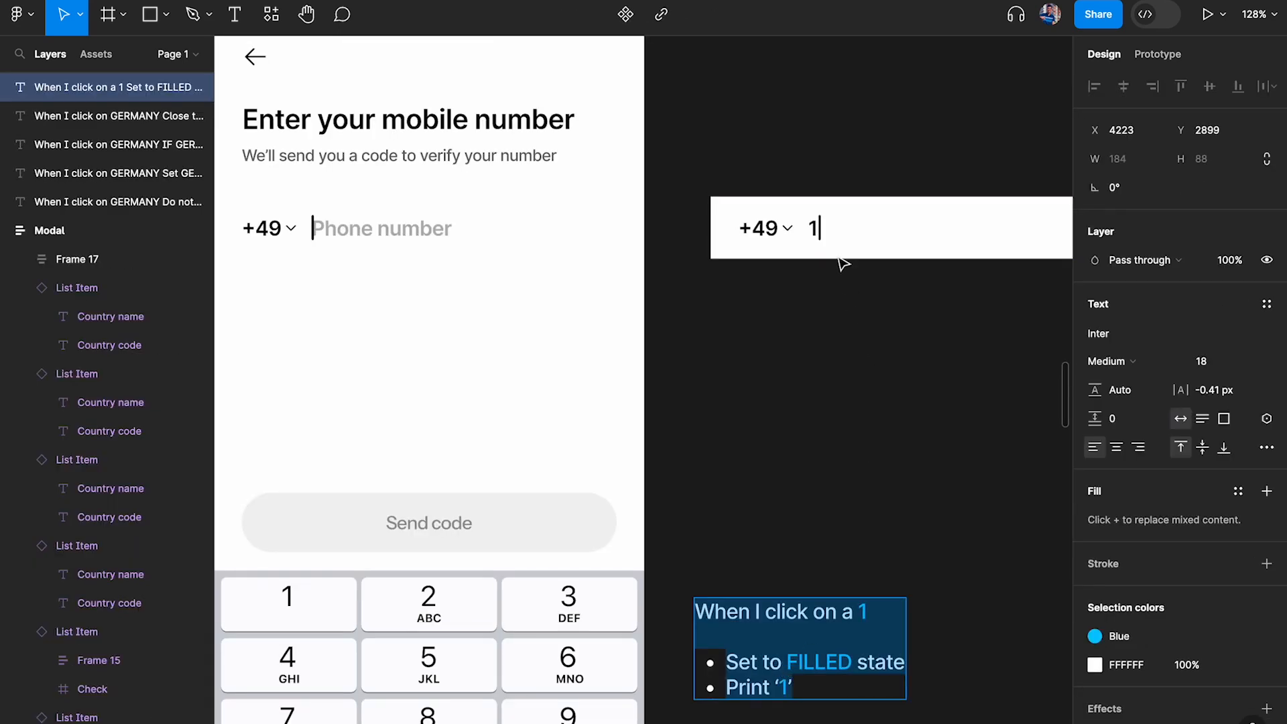
pyautogui.scroll(1, 802, 622)
pyautogui.scroll(-1, 802, 621)
pyautogui.doubleClick(794, 611)
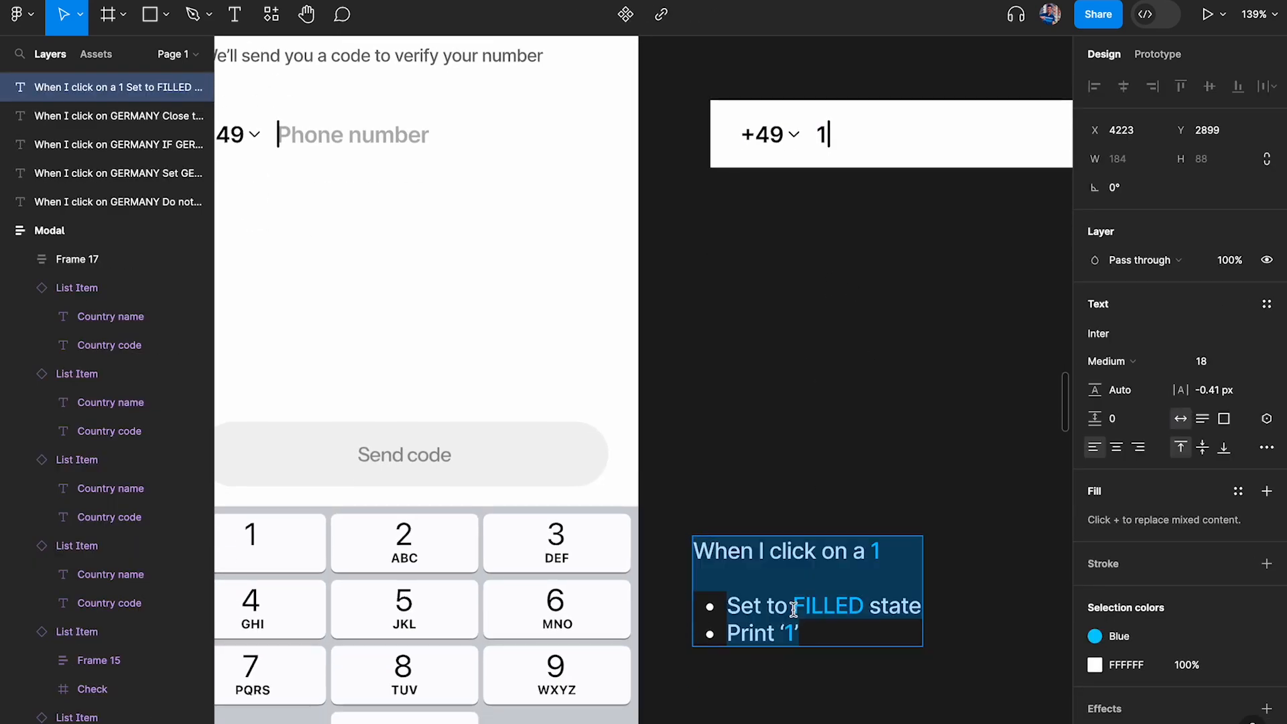
pyautogui.scroll(5, 793, 611)
pyautogui.click(752, 603)
pyautogui.write('INPUT FIEL')
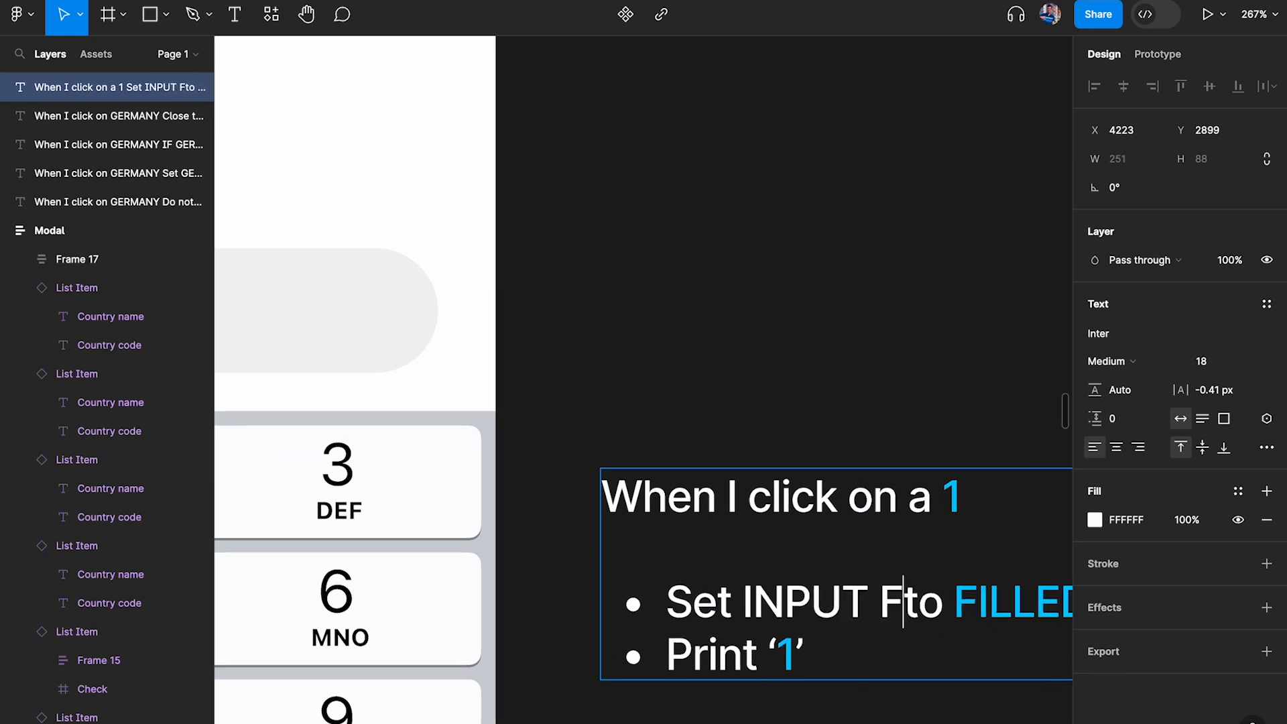
pyautogui.press('BackSpace')
pyautogui.write('LD')
# Apply the Blue color style to the words INPUT FIELD in the note's first bullet
pyautogui.scroll(-1, 657, 560)
pyautogui.hscroll(3, 658, 560)
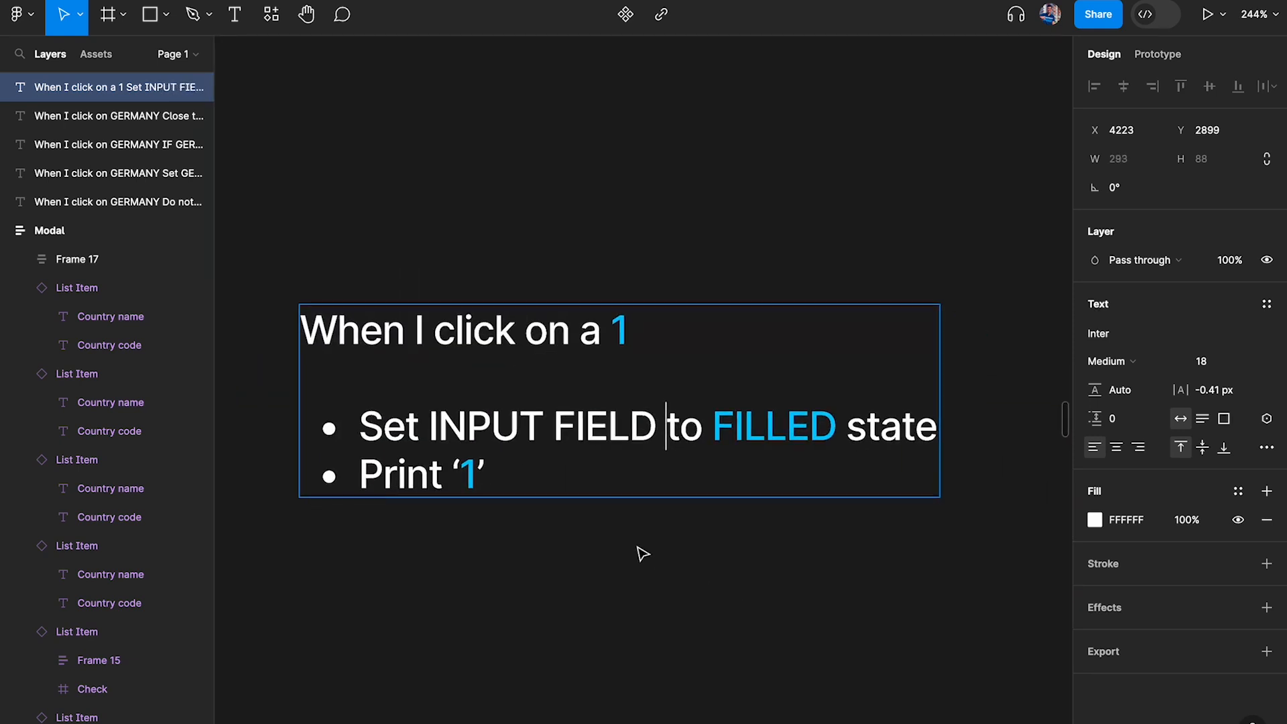
pyautogui.moveTo(666, 427); pyautogui.dragTo(429, 431)
pyautogui.click(1238, 491)
pyautogui.click(952, 610)
pyautogui.click(832, 577)
pyautogui.scroll(-5, 832, 576)
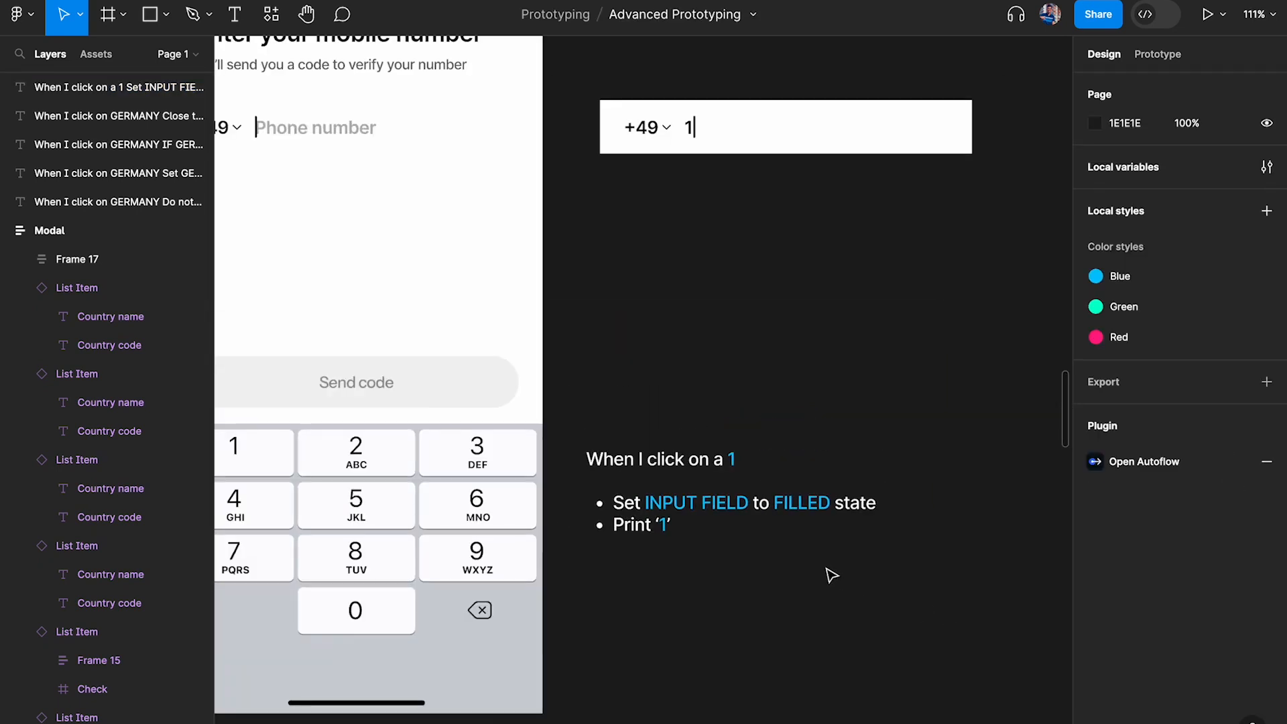
# Add an On click interaction with a Set variable action to the 1 key of PN_Active's keypad
pyautogui.scroll(2, 686, 580)
pyautogui.hscroll(-2, 686, 580)
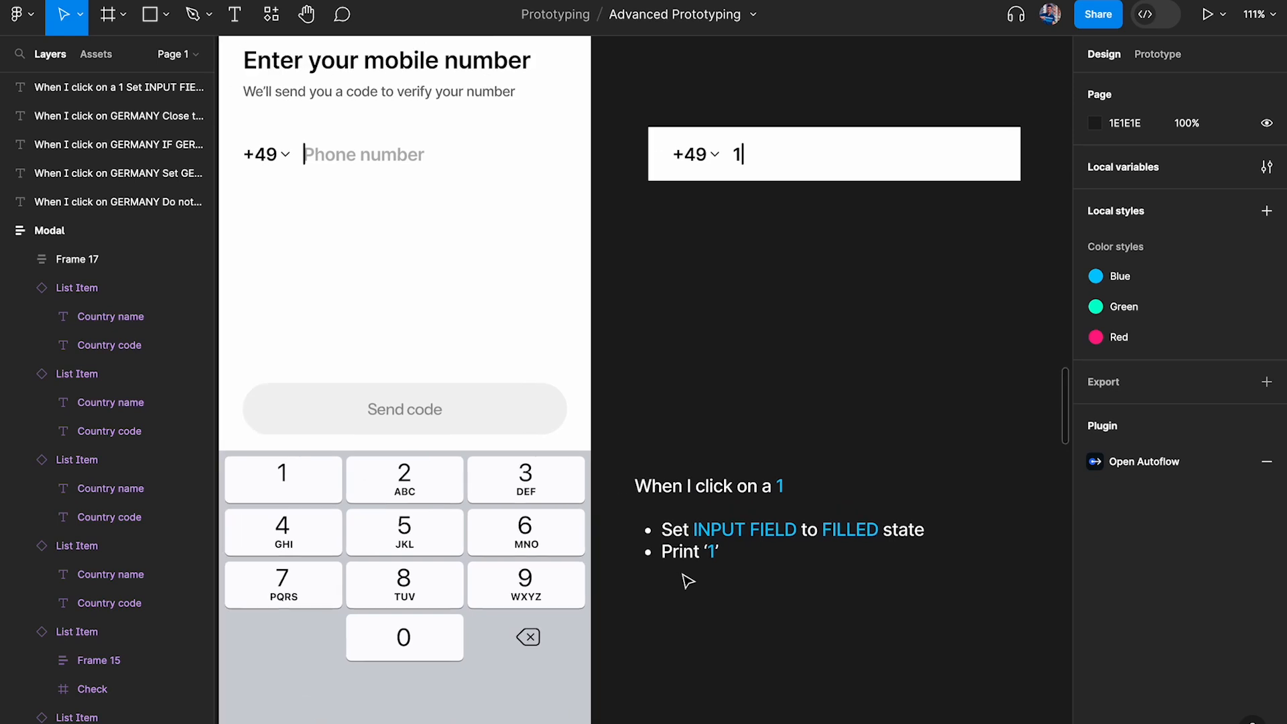
pyautogui.scroll(2, 411, 497)
pyautogui.hscroll(-2, 411, 497)
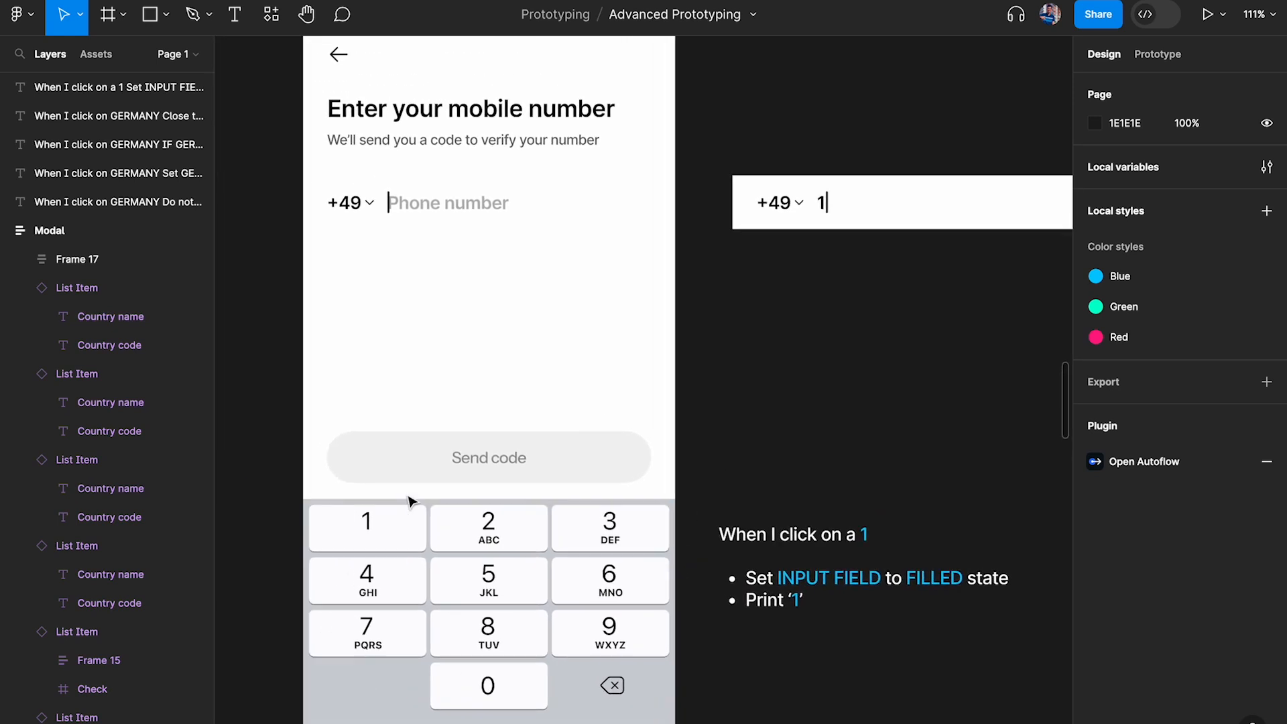
pyautogui.click(379, 539)
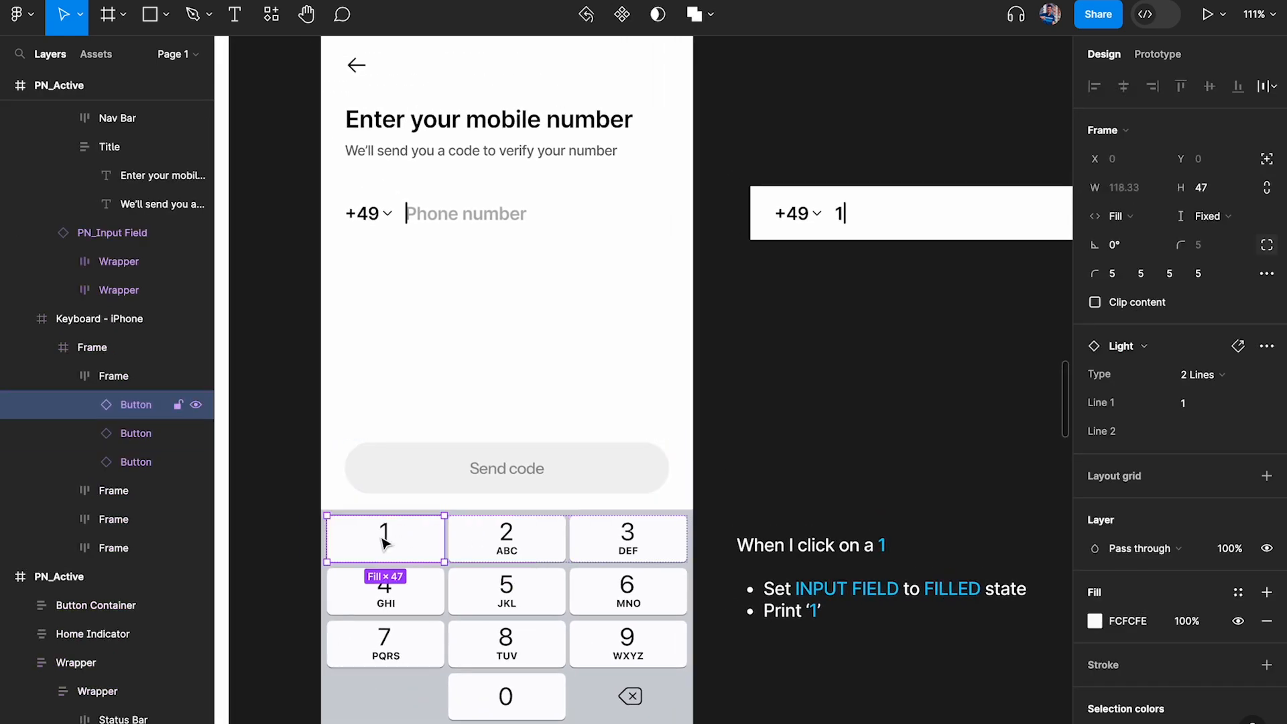
pyautogui.click(1156, 54)
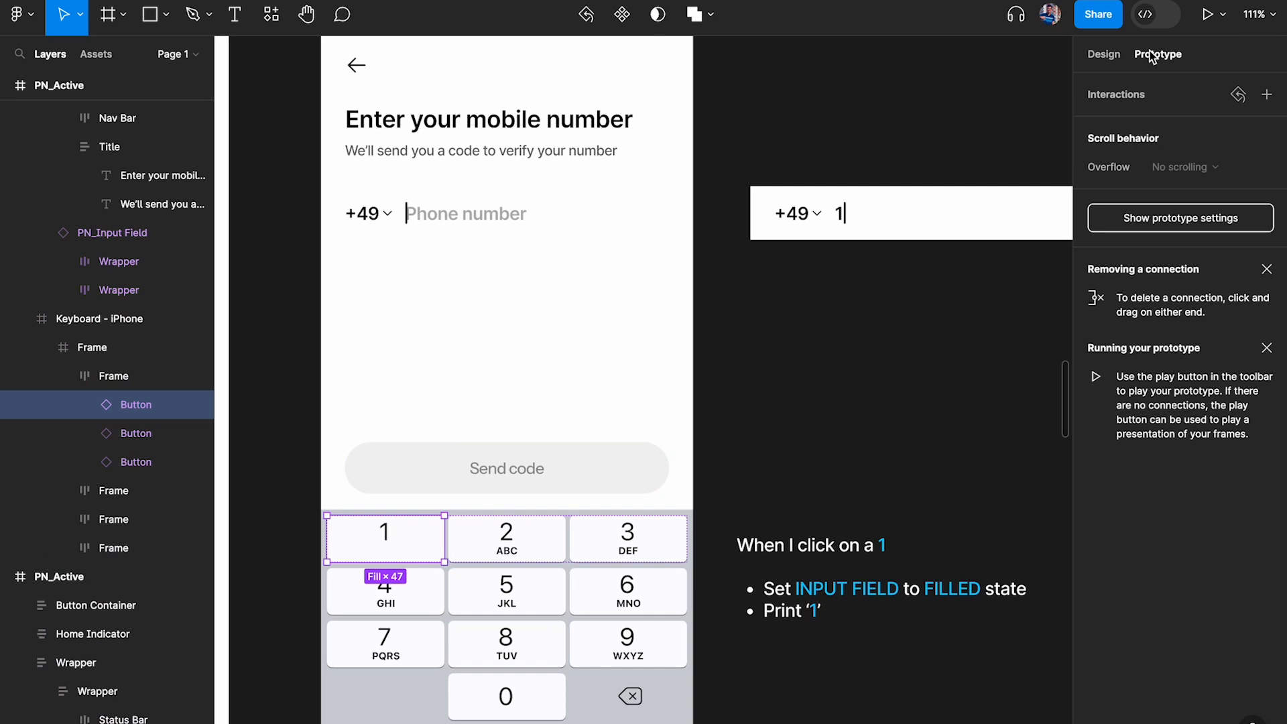
pyautogui.click(1266, 95)
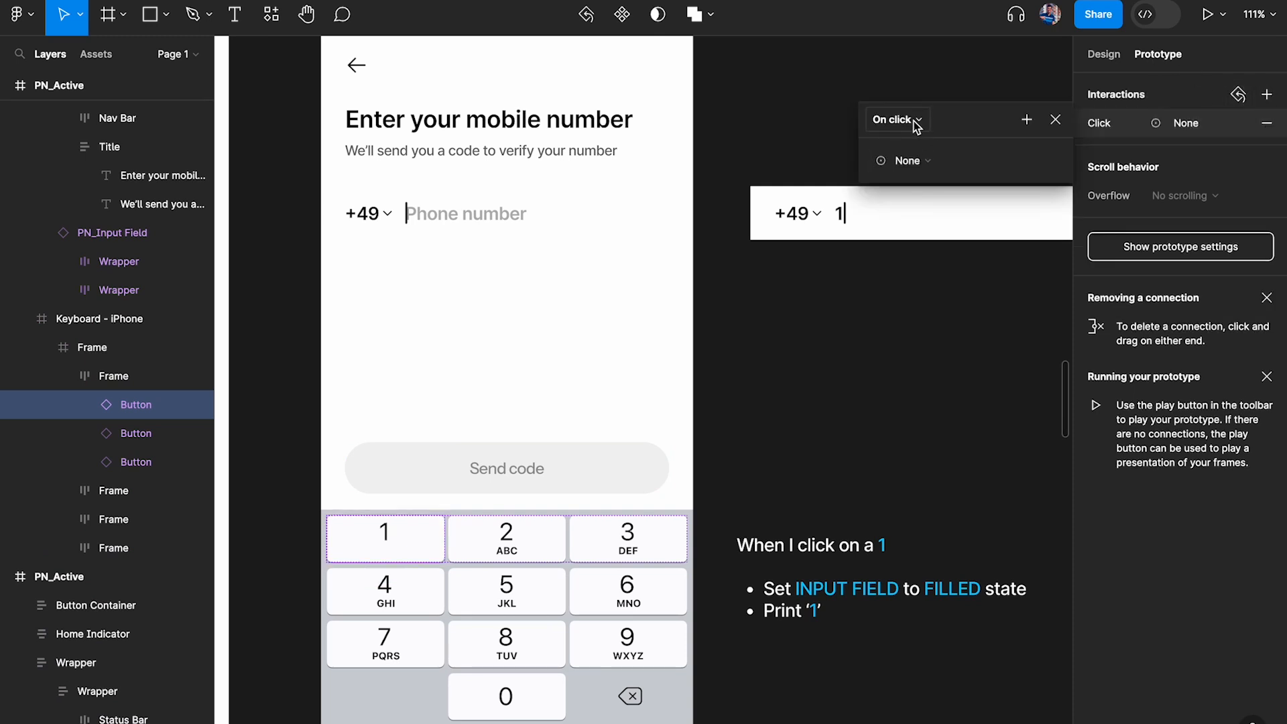
pyautogui.click(909, 161)
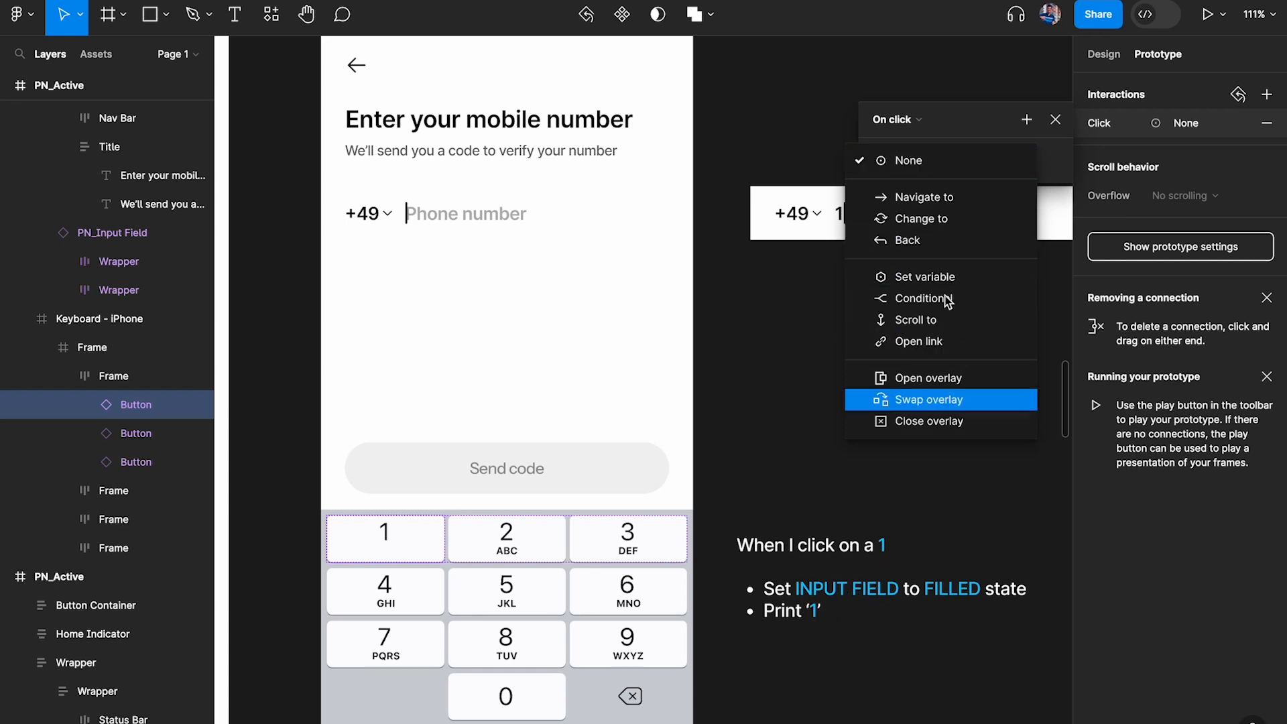
pyautogui.click(927, 276)
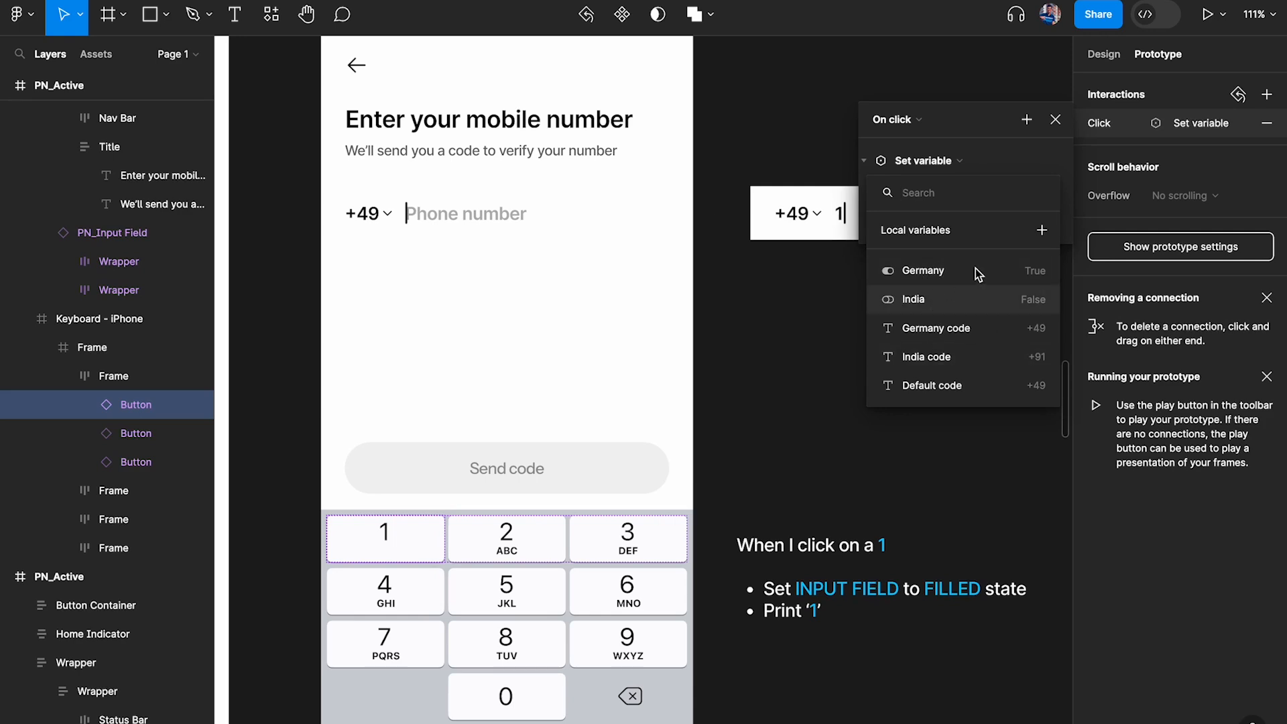
# Examine the variable binding of the Germany list item's Active property and the variants of the PN_Input Field component set
pyautogui.scroll(-5, 723, 304)
pyautogui.scroll(-3, 722, 303)
pyautogui.scroll(10, 723, 304)
pyautogui.hscroll(3, 497, 601)
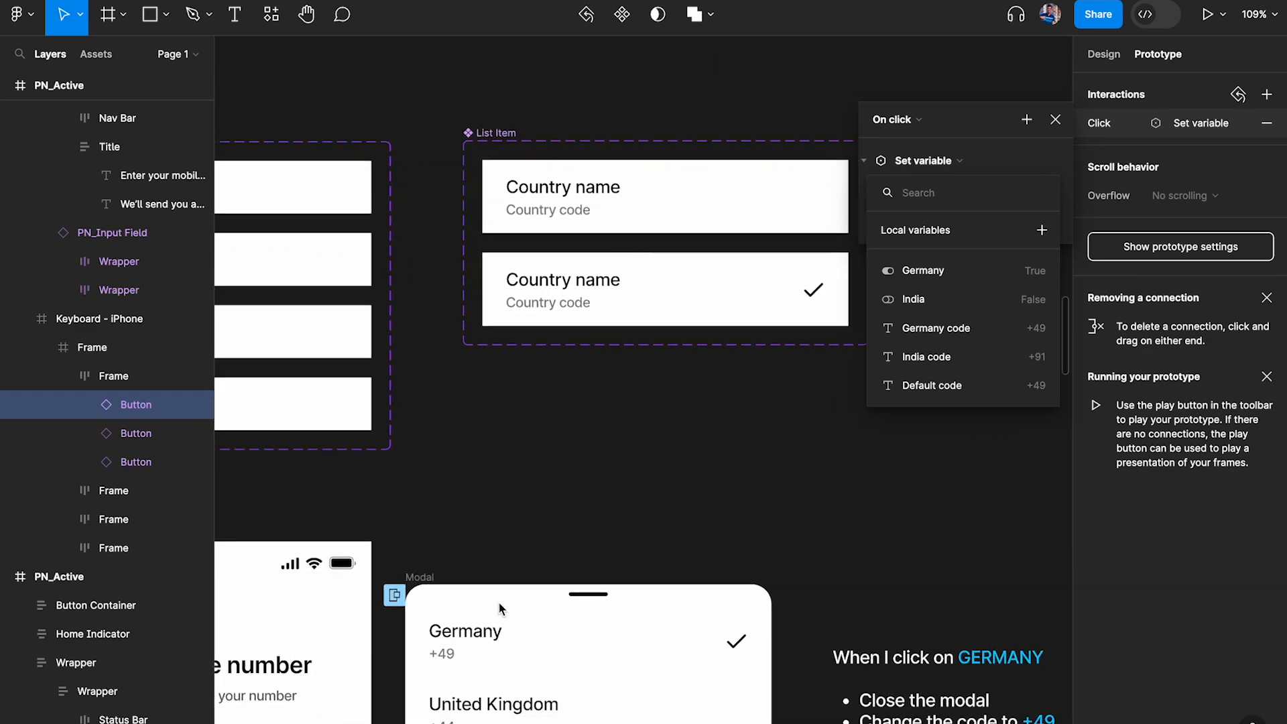
pyautogui.scroll(-5, 497, 601)
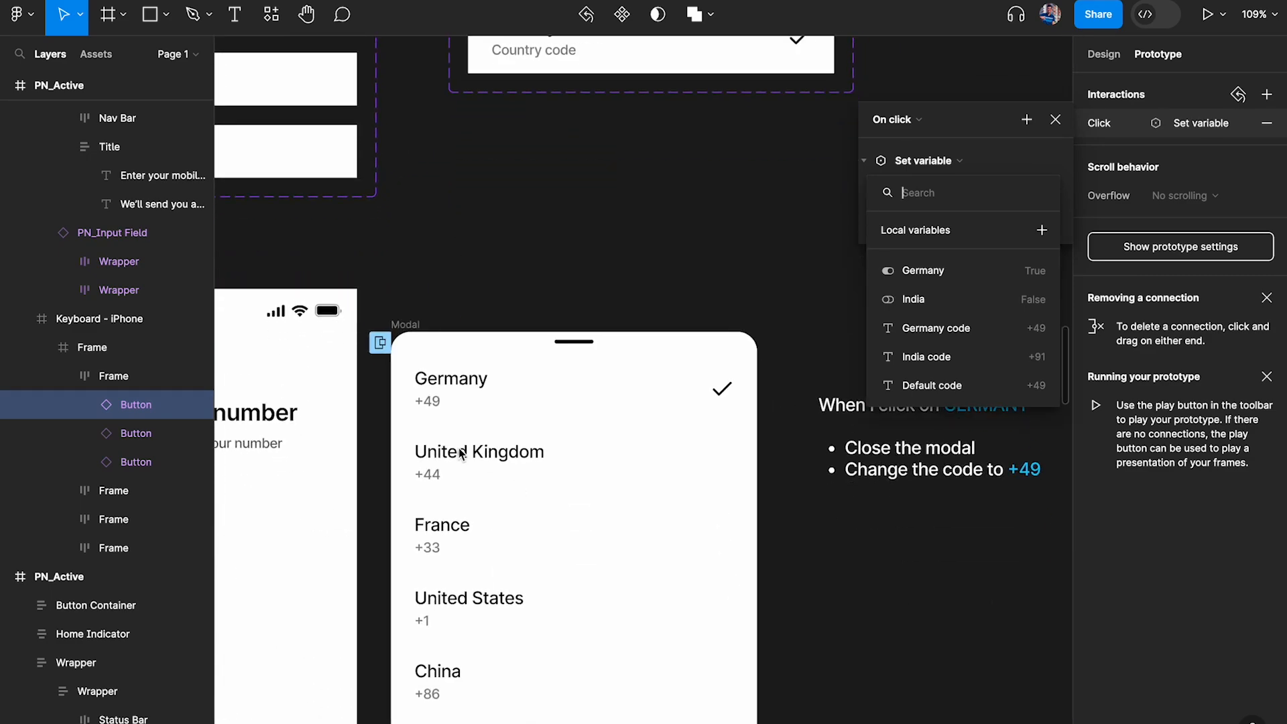
pyautogui.click(542, 400)
pyautogui.click(1103, 55)
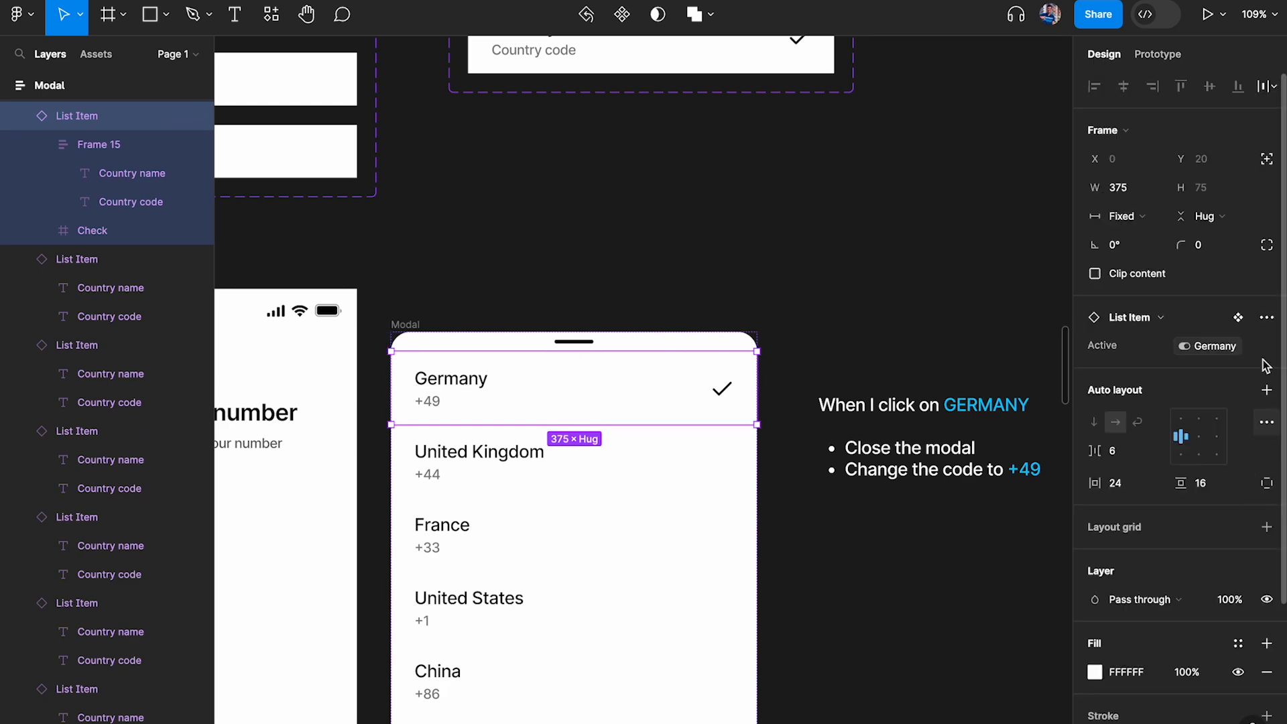
pyautogui.scroll(-2, 771, 324)
pyautogui.scroll(3, 780, 325)
pyautogui.hscroll(-2, 779, 325)
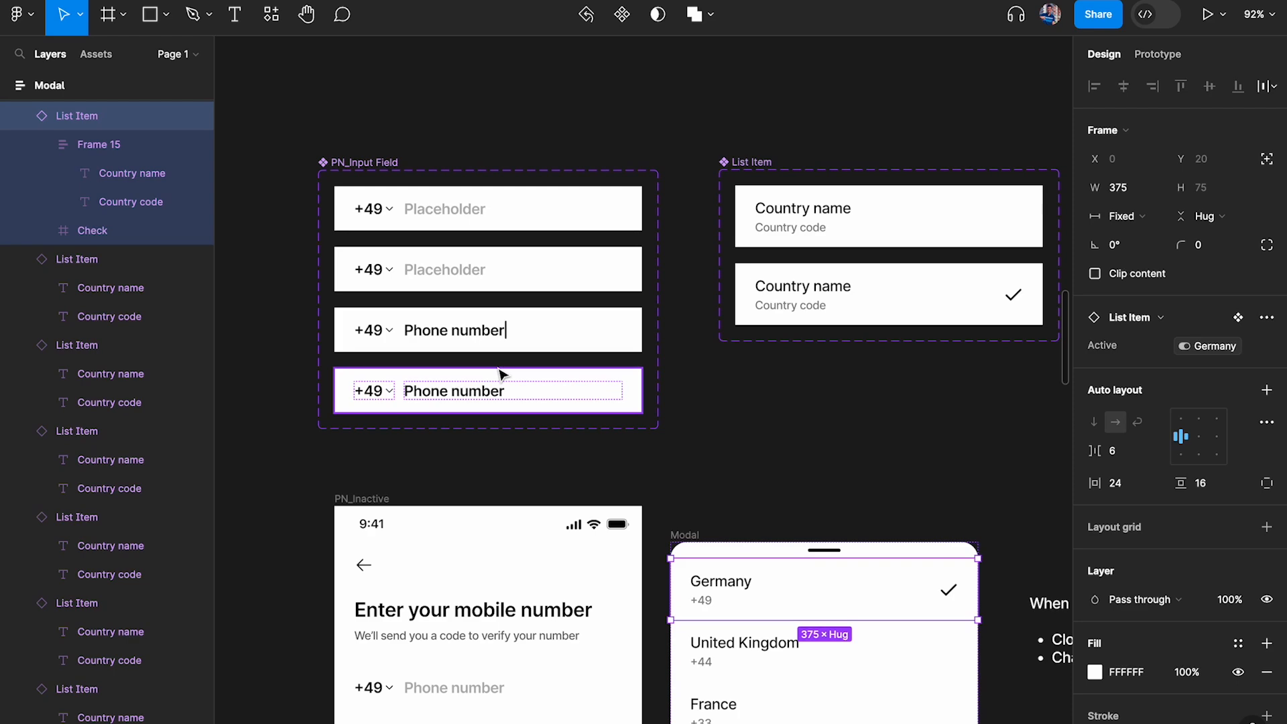
pyautogui.scroll(-5, 513, 382)
pyautogui.scroll(-4, 682, 353)
pyautogui.scroll(5, 682, 350)
pyautogui.hscroll(-3, 655, 337)
pyautogui.scroll(8, 683, 623)
pyautogui.scroll(-2, 683, 625)
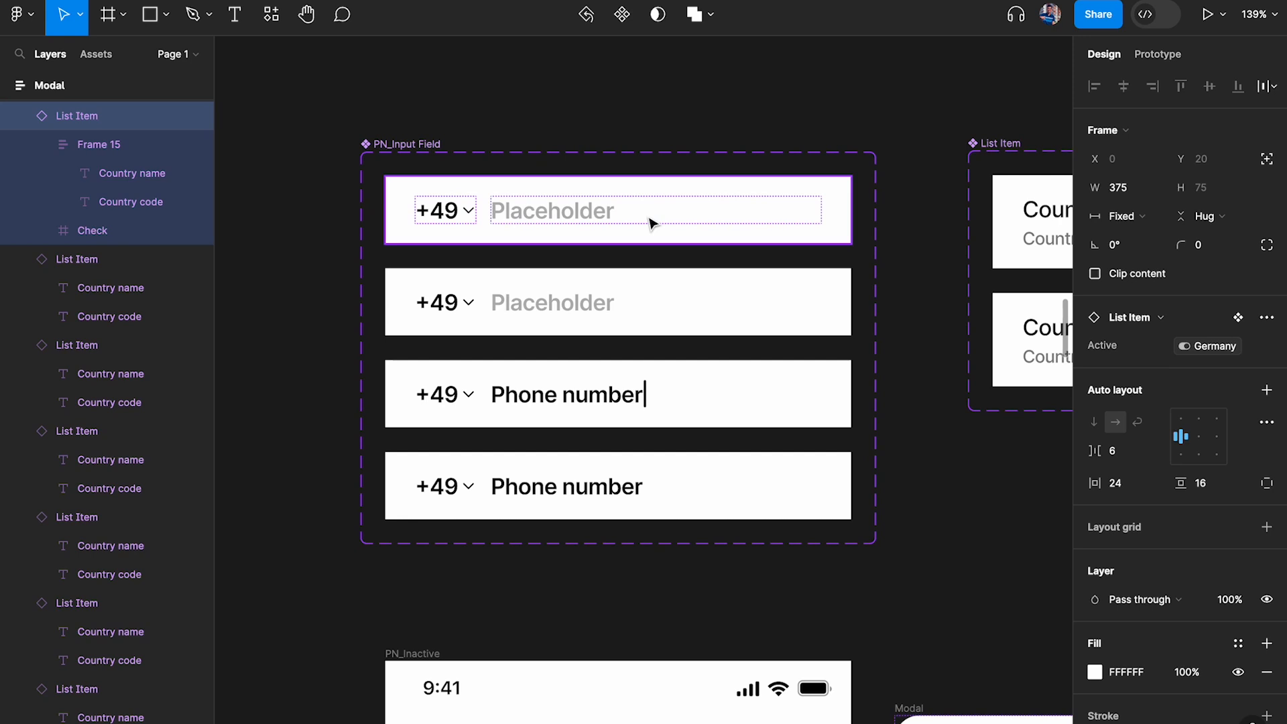
# Create a new local variable collection named "Phone Number Input"
pyautogui.press('Escape')
pyautogui.click(1269, 170)
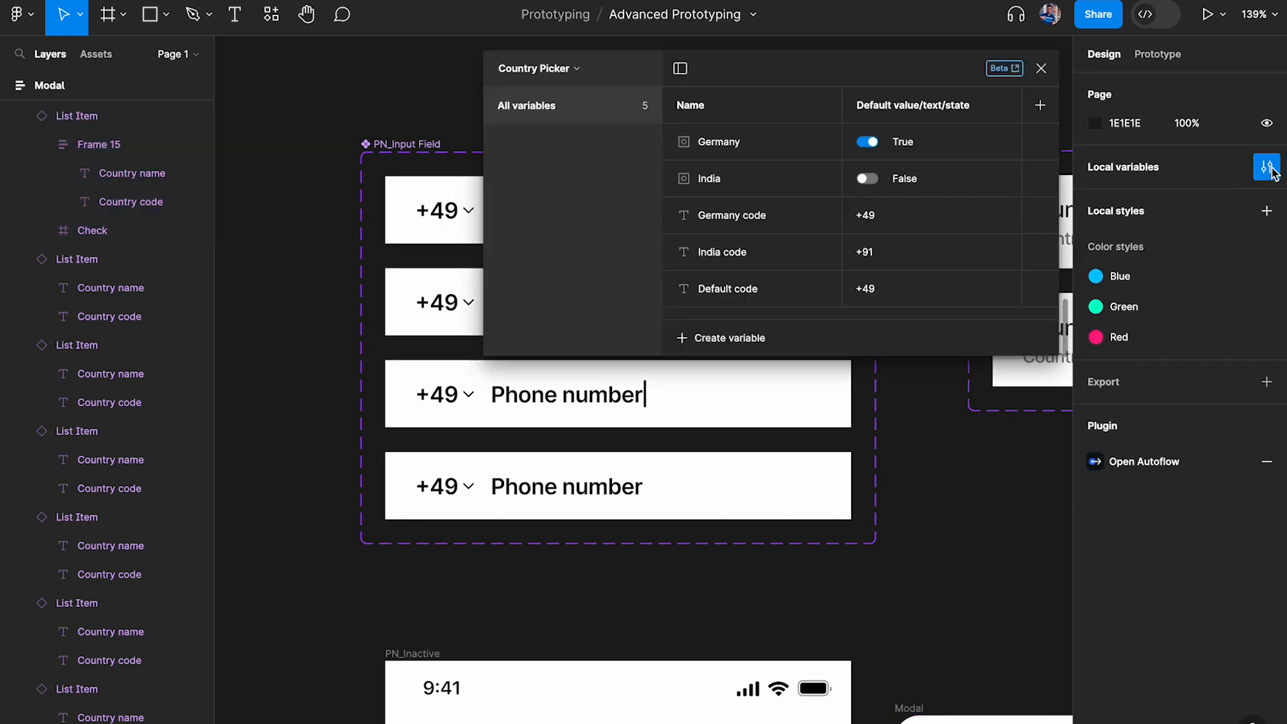
pyautogui.hscroll(1, 405, 149)
pyautogui.hscroll(3, 405, 149)
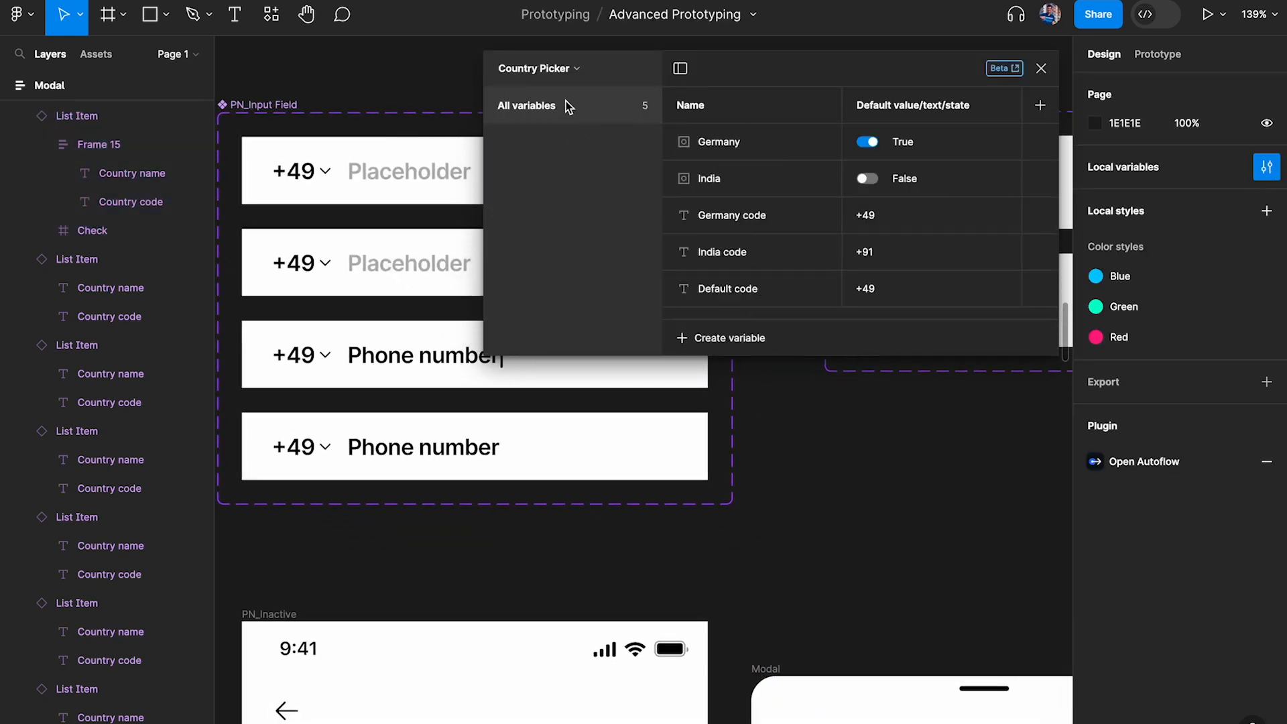
pyautogui.click(547, 69)
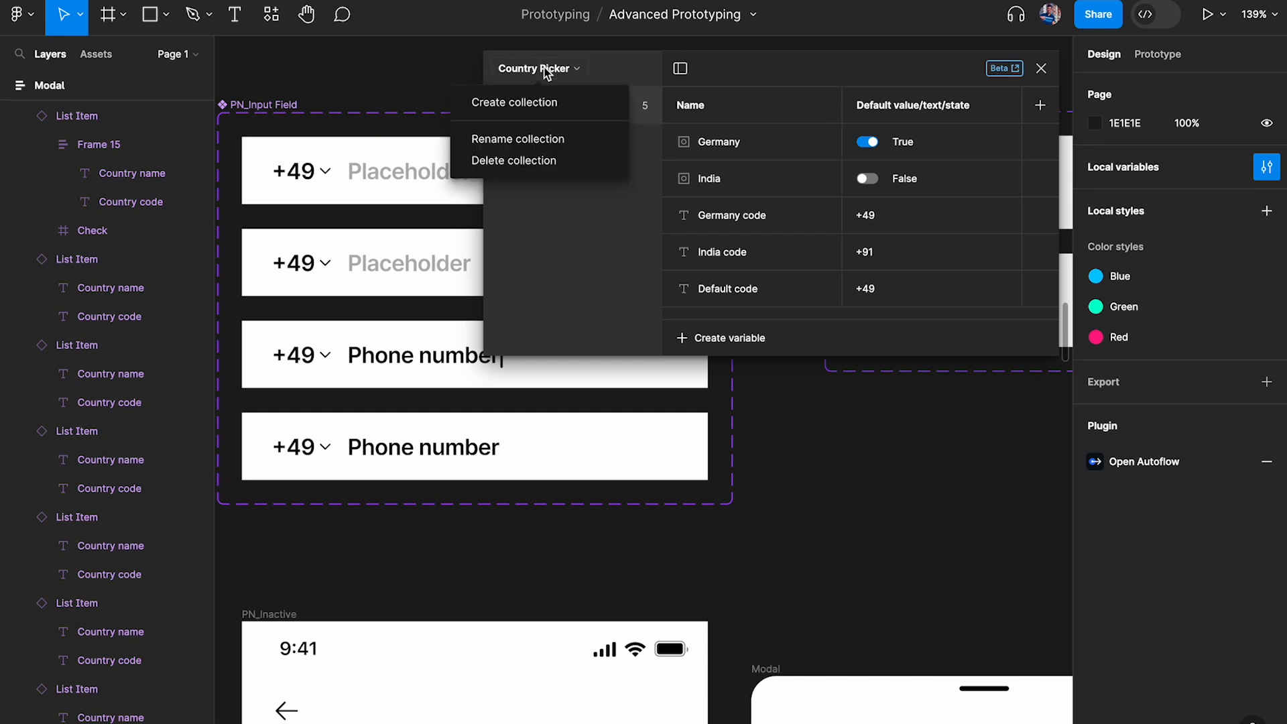
pyautogui.click(540, 101)
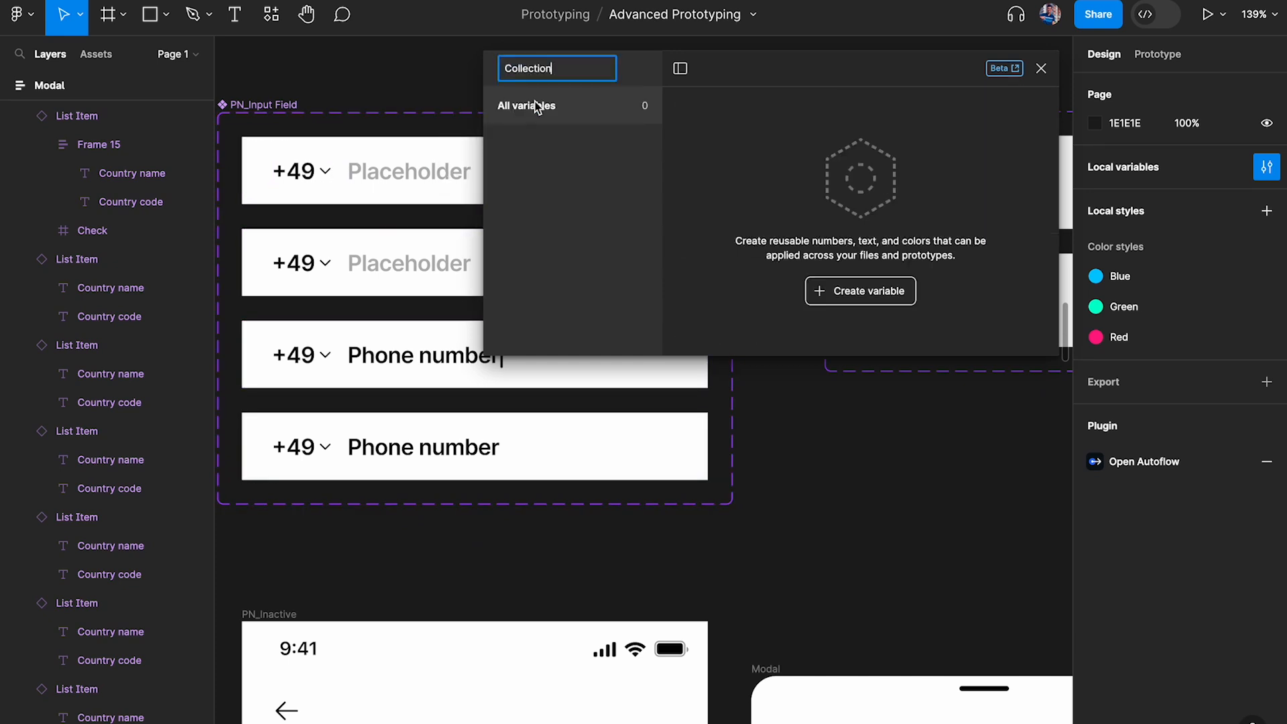
pyautogui.write('Phone Number Input')
pyautogui.press('Return')
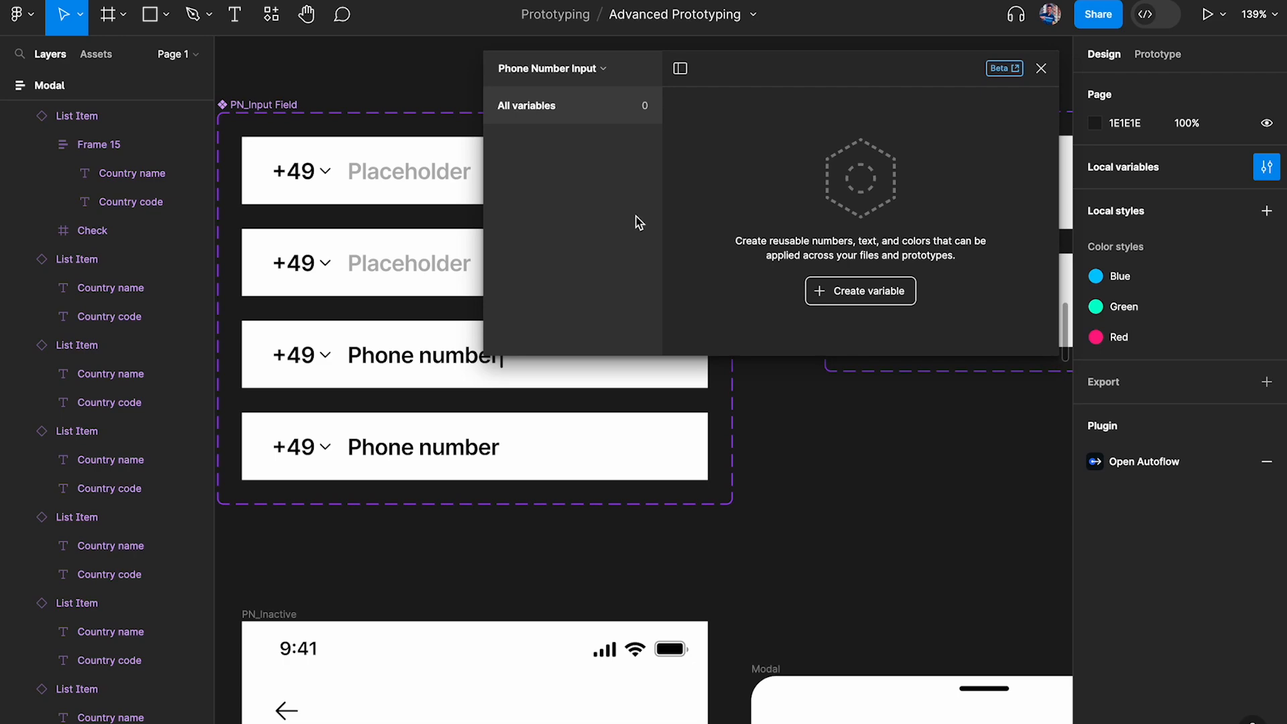
# Examine the State property of PN_Active's input field and compare the field with the filled example and note beside it
pyautogui.scroll(-6, 831, 499)
pyautogui.hscroll(10, 831, 499)
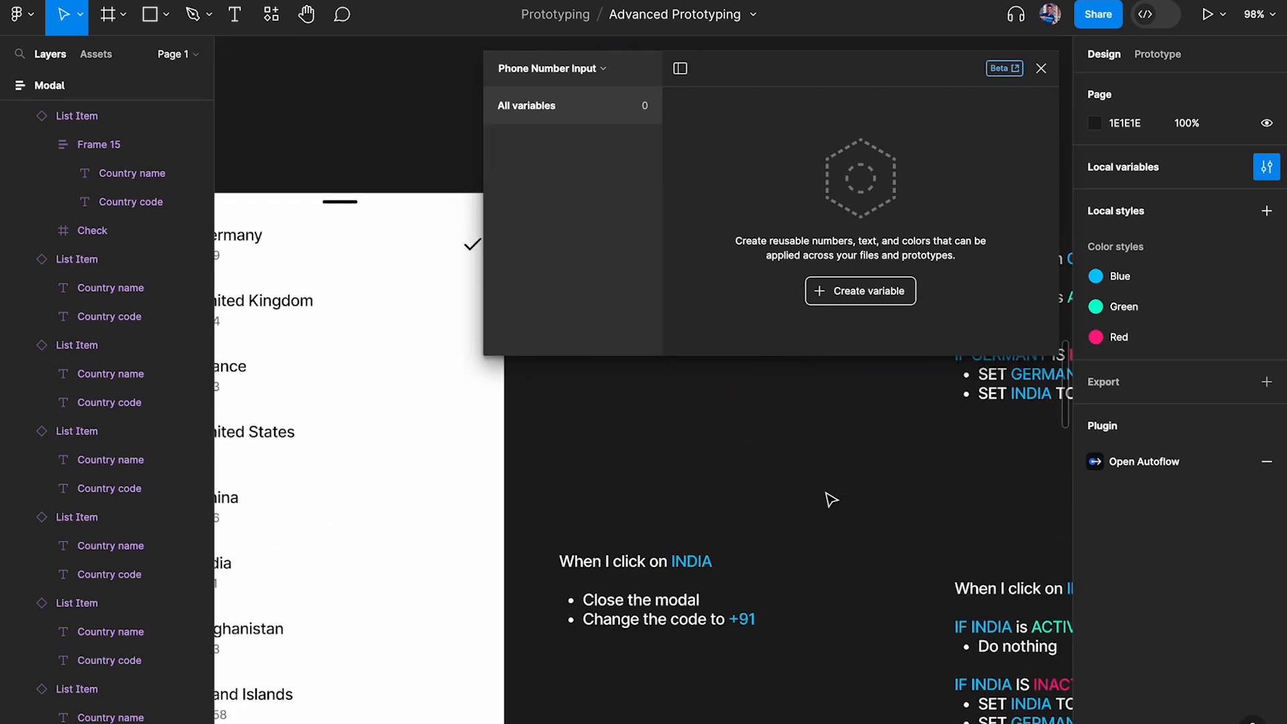
pyautogui.click(1042, 70)
pyautogui.scroll(-5, 819, 204)
pyautogui.hscroll(-10, 819, 203)
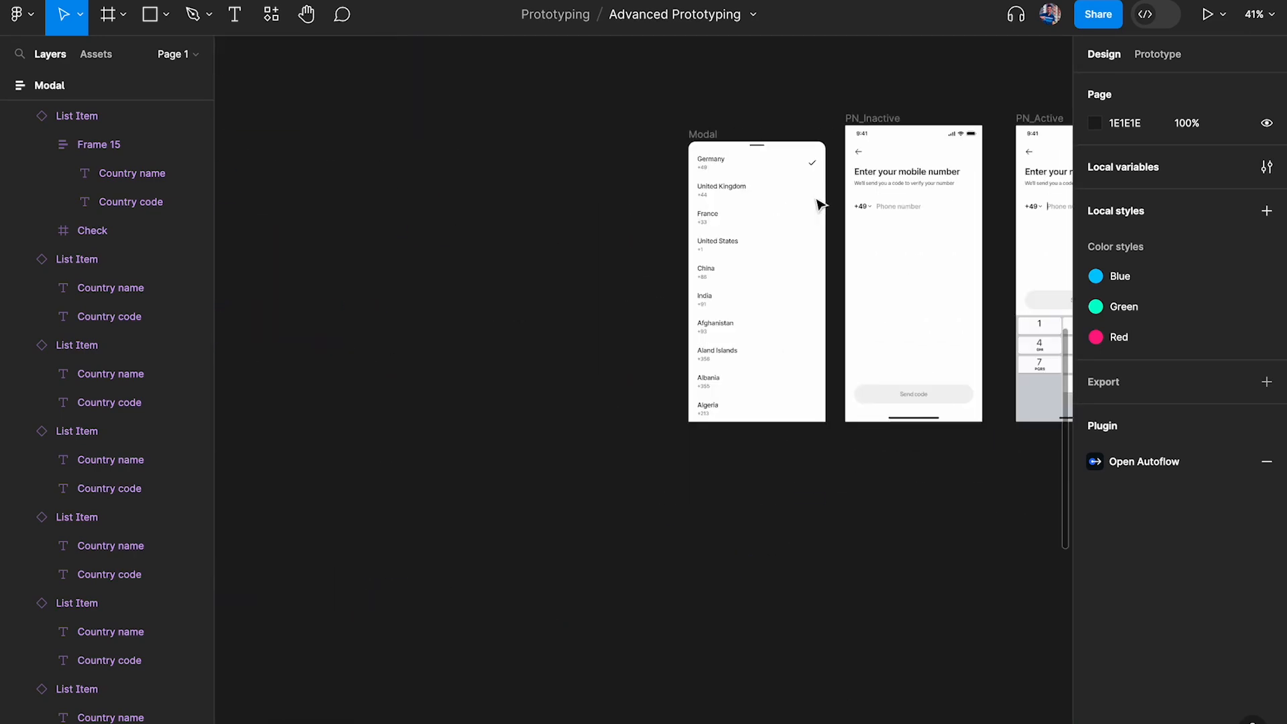
pyautogui.scroll(4, 814, 227)
pyautogui.scroll(5, 654, 211)
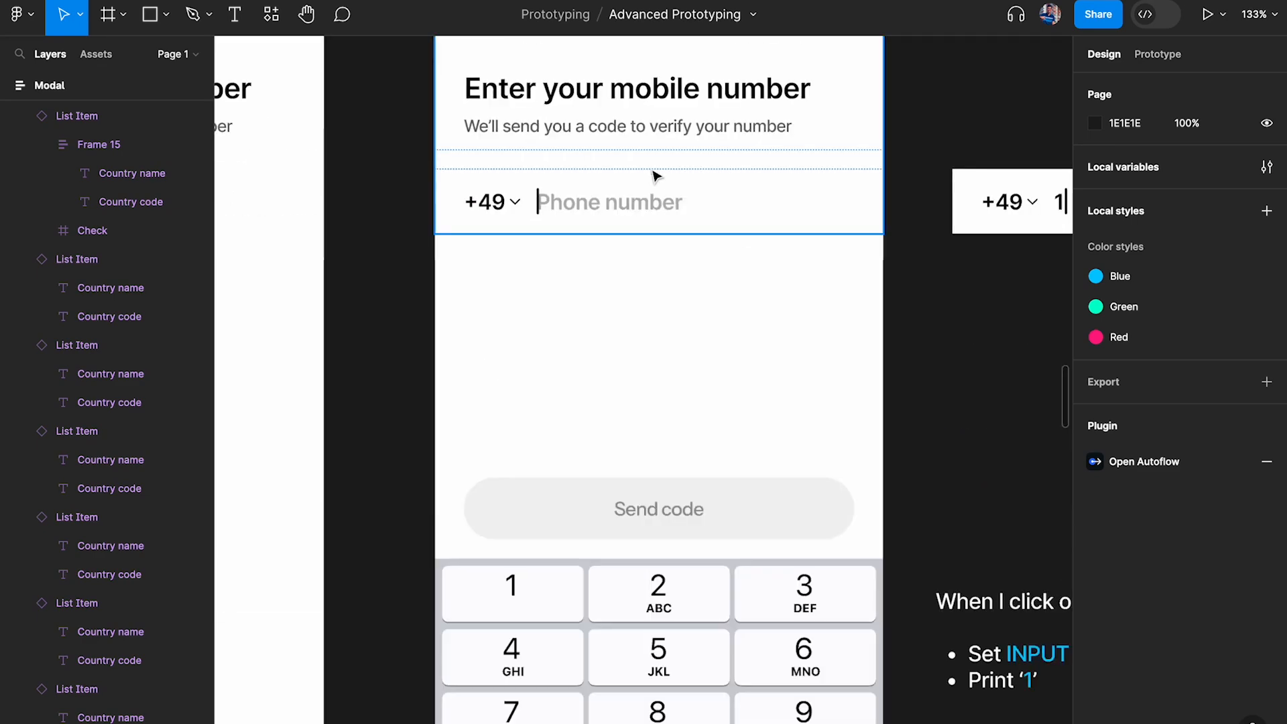
pyautogui.click(648, 127)
pyautogui.click(663, 213)
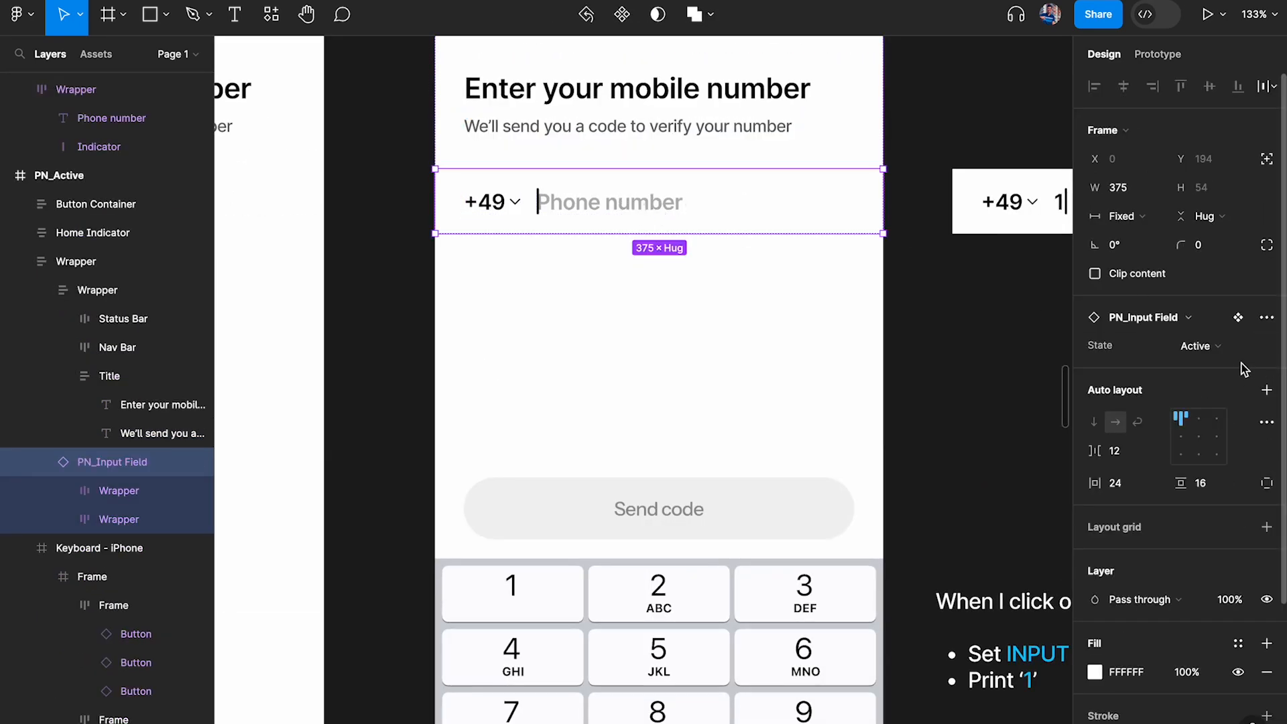
pyautogui.hscroll(10, 963, 285)
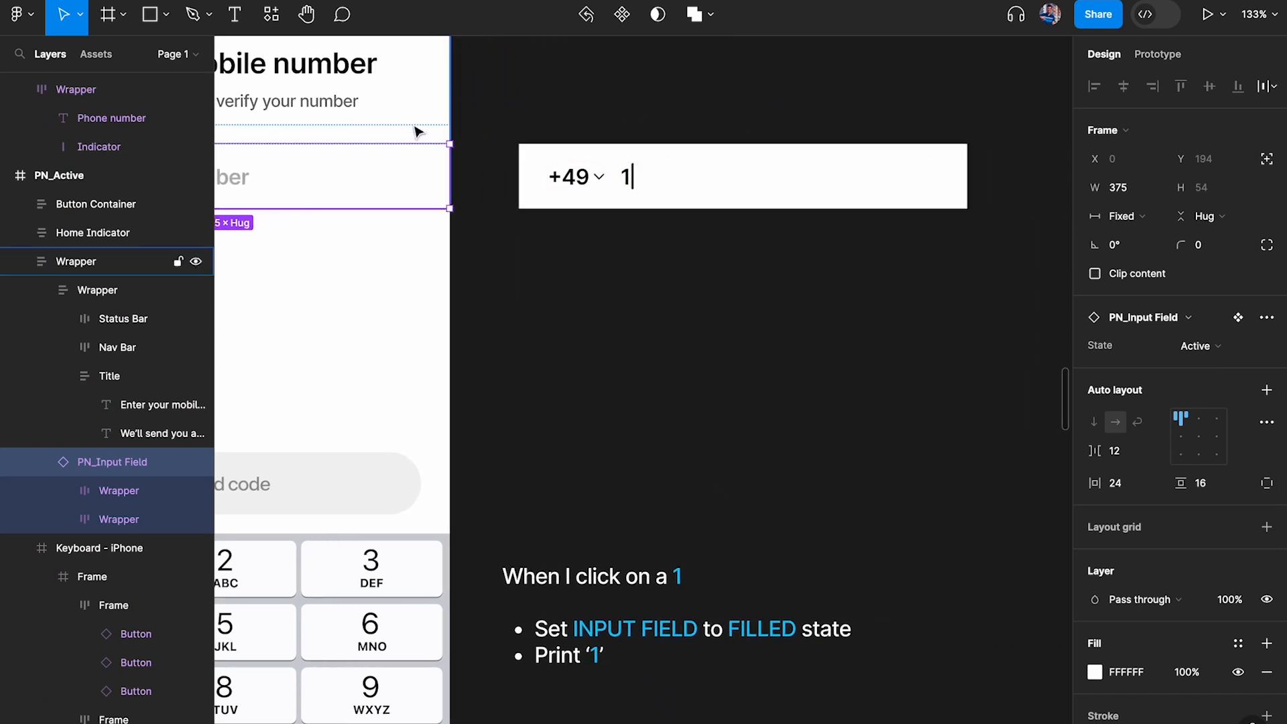
pyautogui.hscroll(-5, 421, 134)
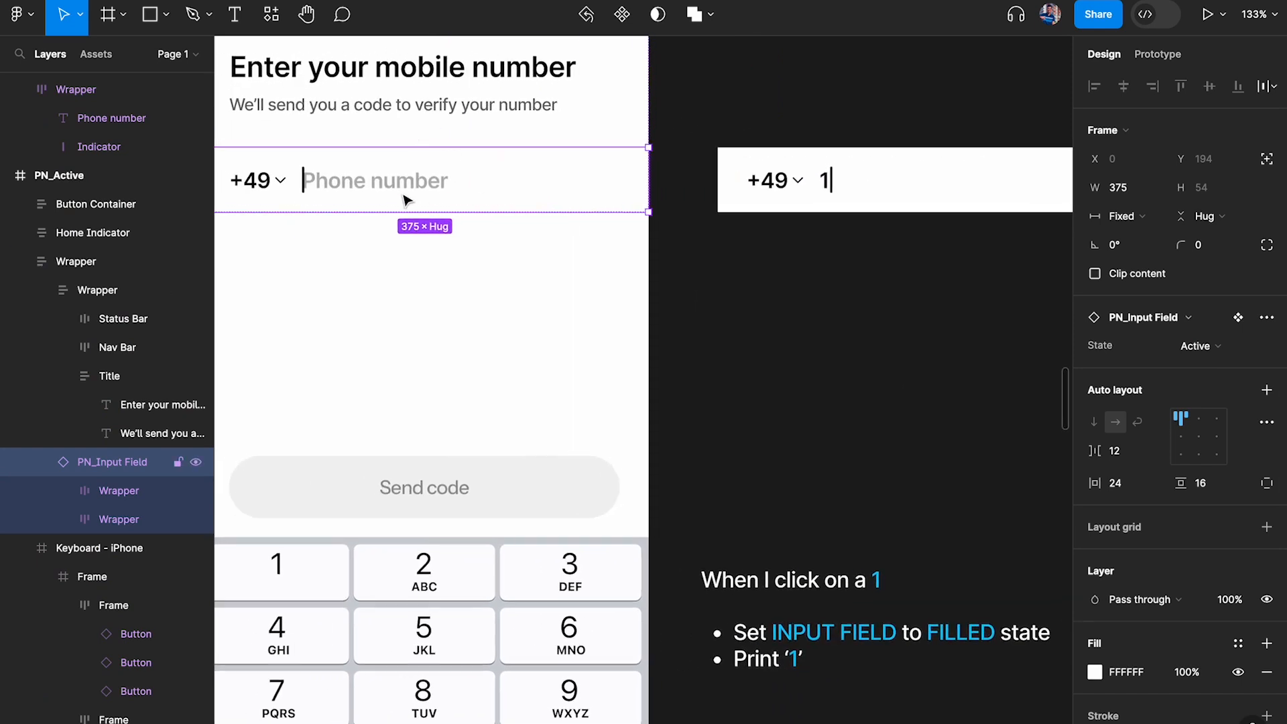
pyautogui.hscroll(-3, 405, 199)
pyautogui.scroll(1, 405, 199)
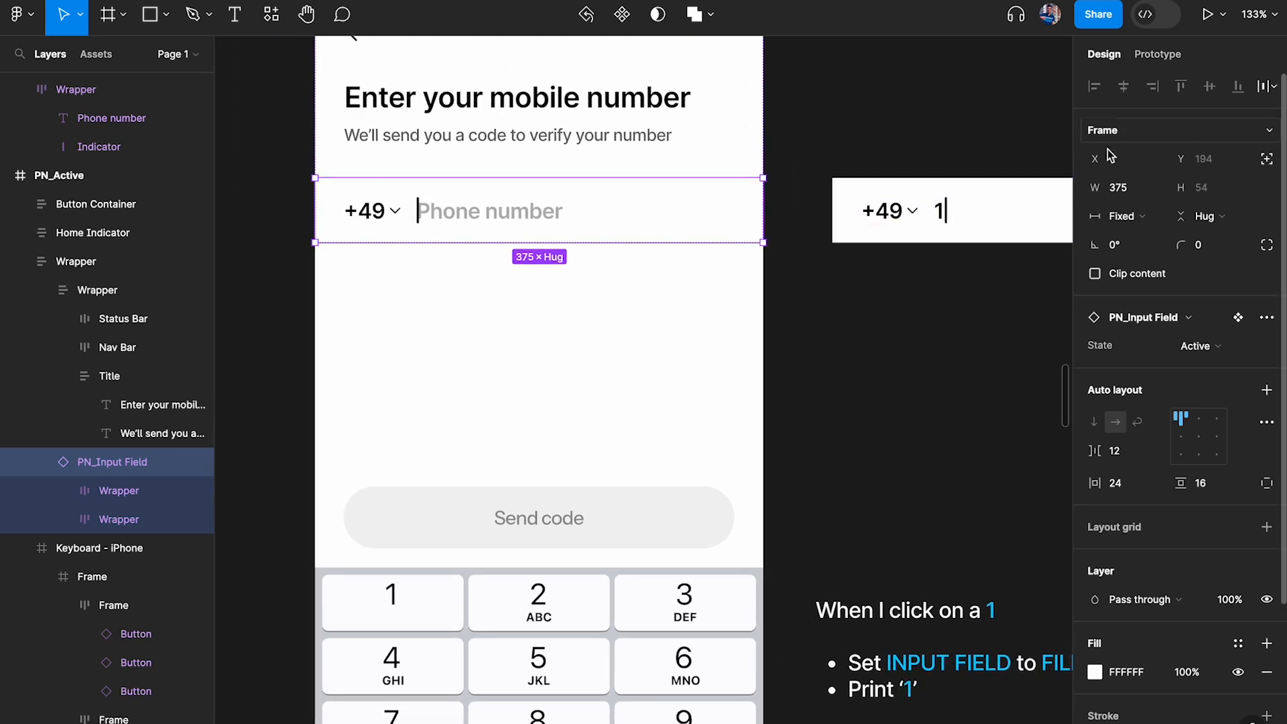
pyautogui.click(955, 149)
# Create a string variable named PN_Active in the Phone Number Input collection
pyautogui.click(1266, 167)
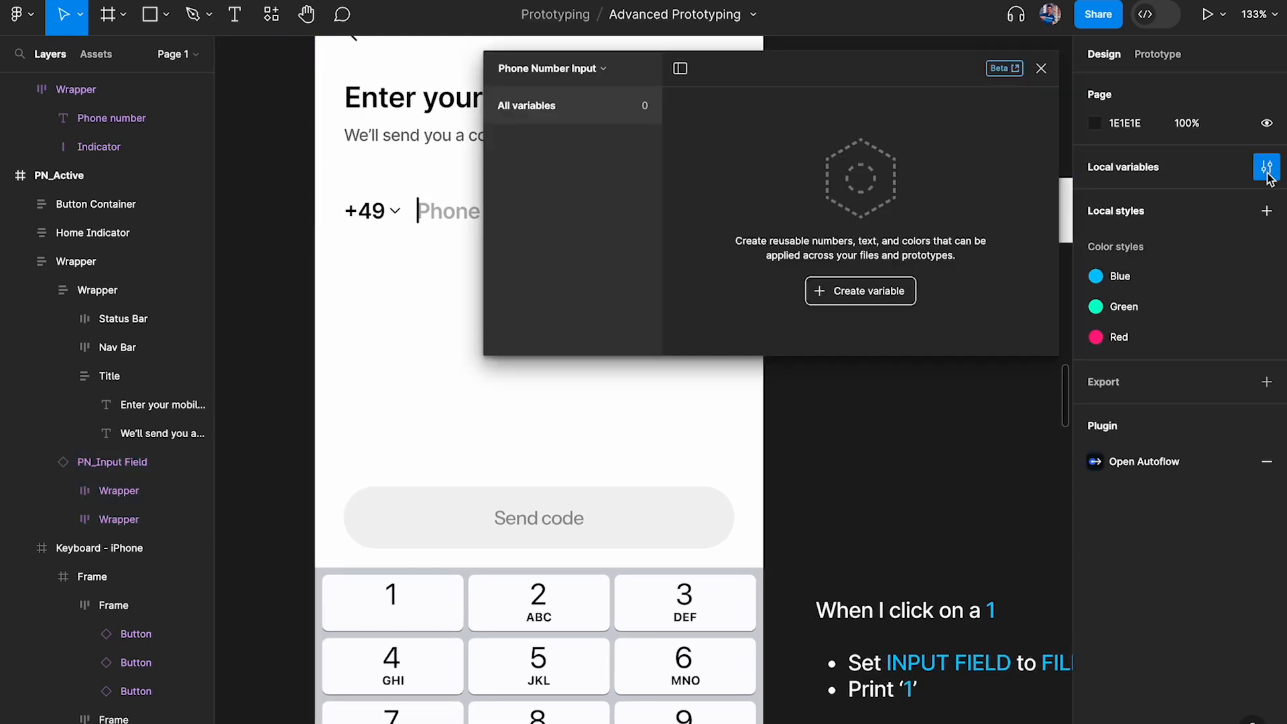
pyautogui.click(871, 291)
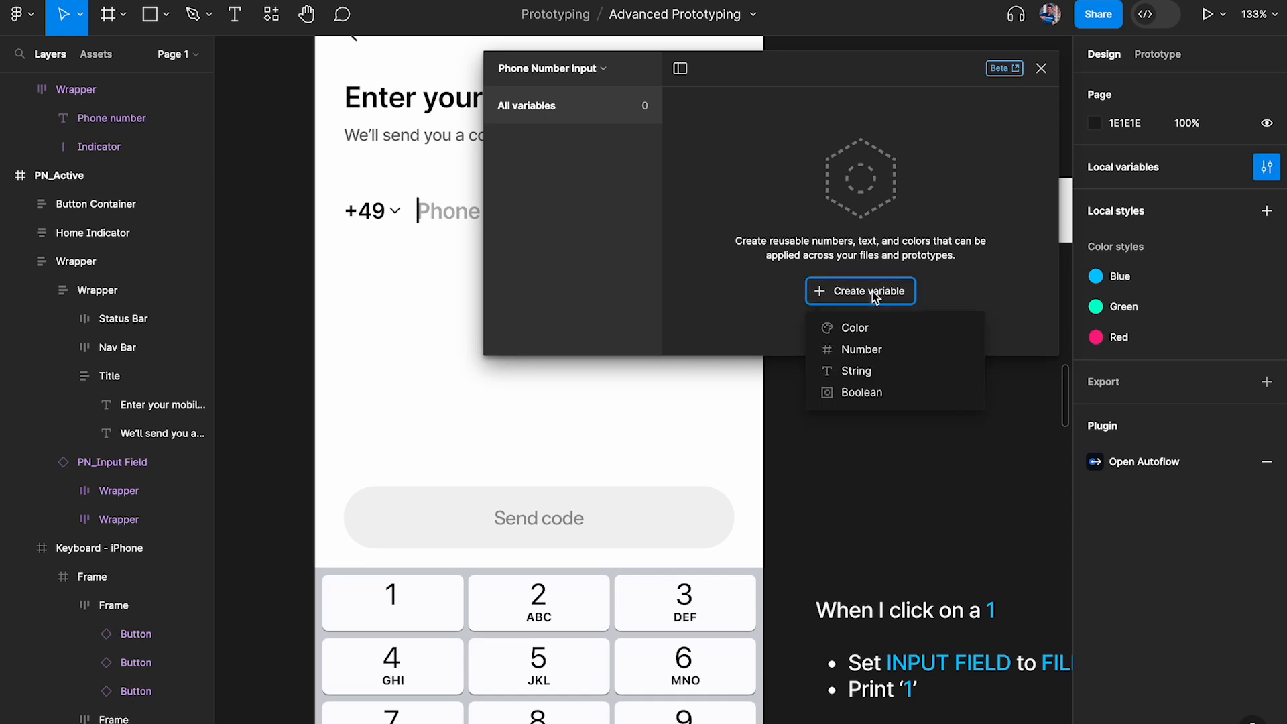
pyautogui.hscroll(3, 465, 380)
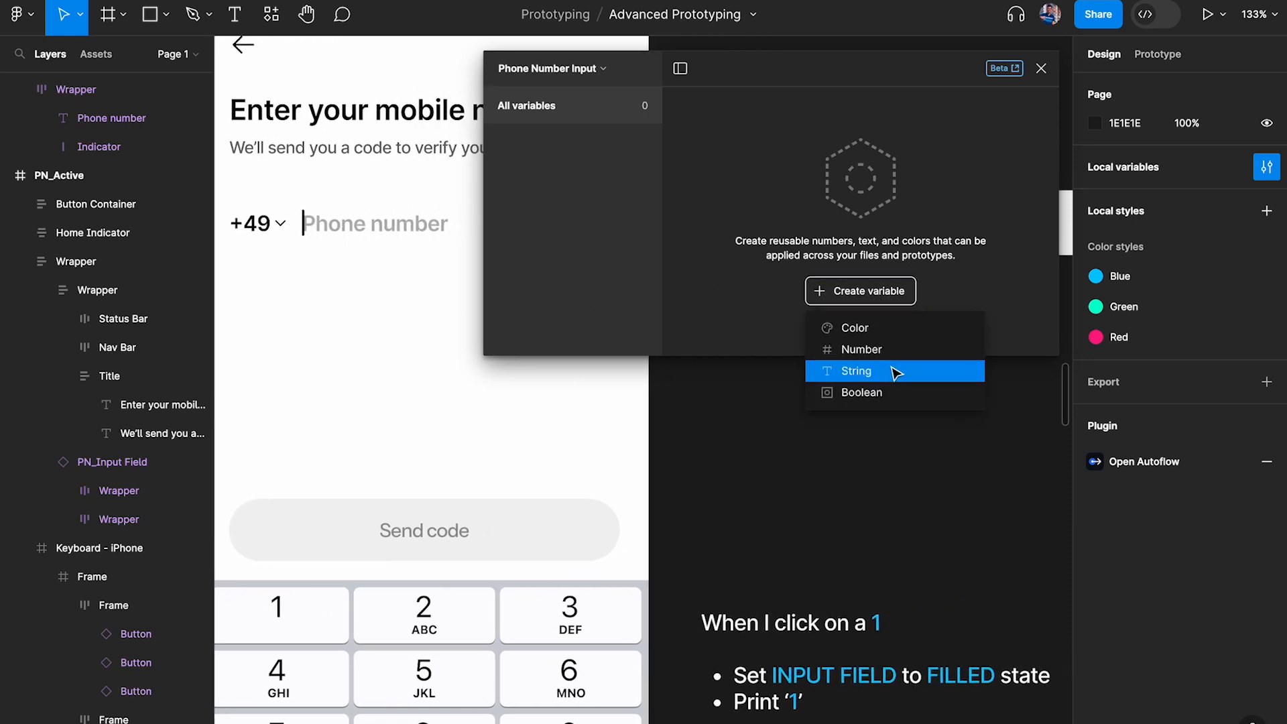
pyautogui.click(896, 370)
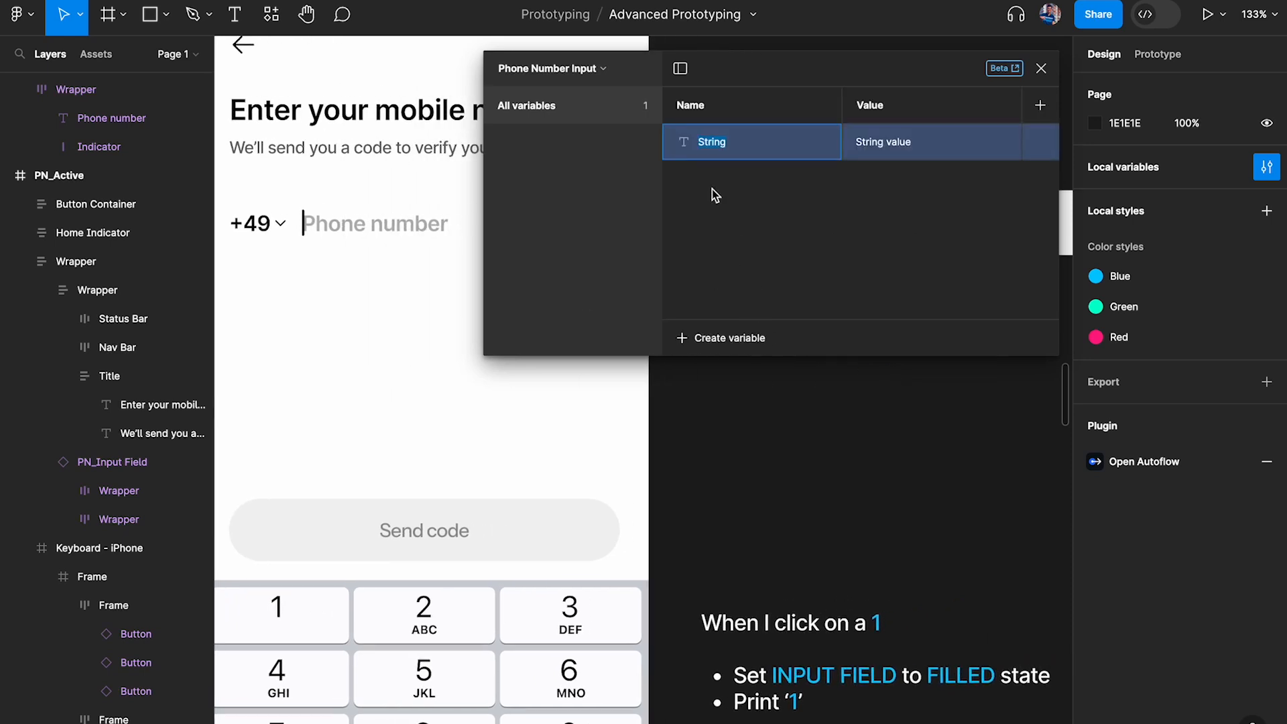
pyautogui.write('PN')
pyautogui.press('Return')
# Rename the value column of the Phone Number Input collection as FE
pyautogui.doubleClick(902, 142)
pyautogui.doubleClick(876, 104)
pyautogui.write('FE')
pyautogui.press('Return')
# Rename the Phone Number Input collection's value column as "Default value/text/state", copying the heading from the Country Picker collection
pyautogui.click(549, 68)
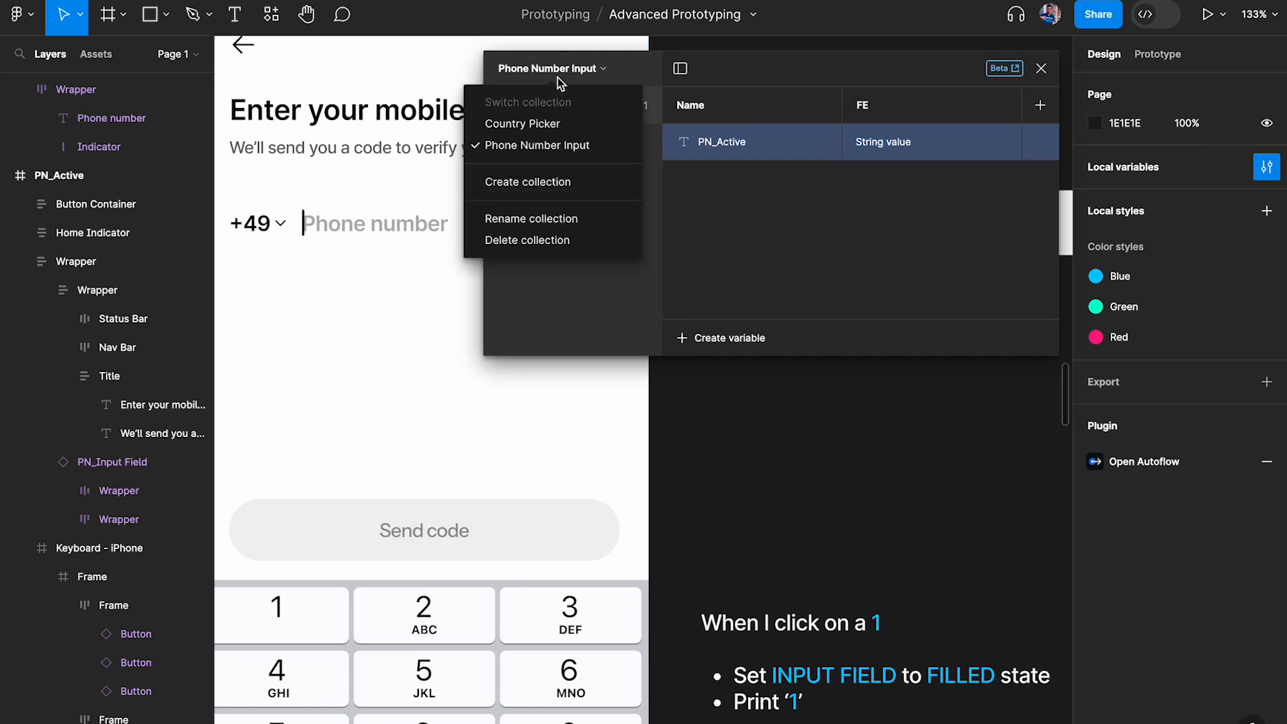
pyautogui.click(557, 126)
pyautogui.doubleClick(915, 114)
pyautogui.press('super+c')
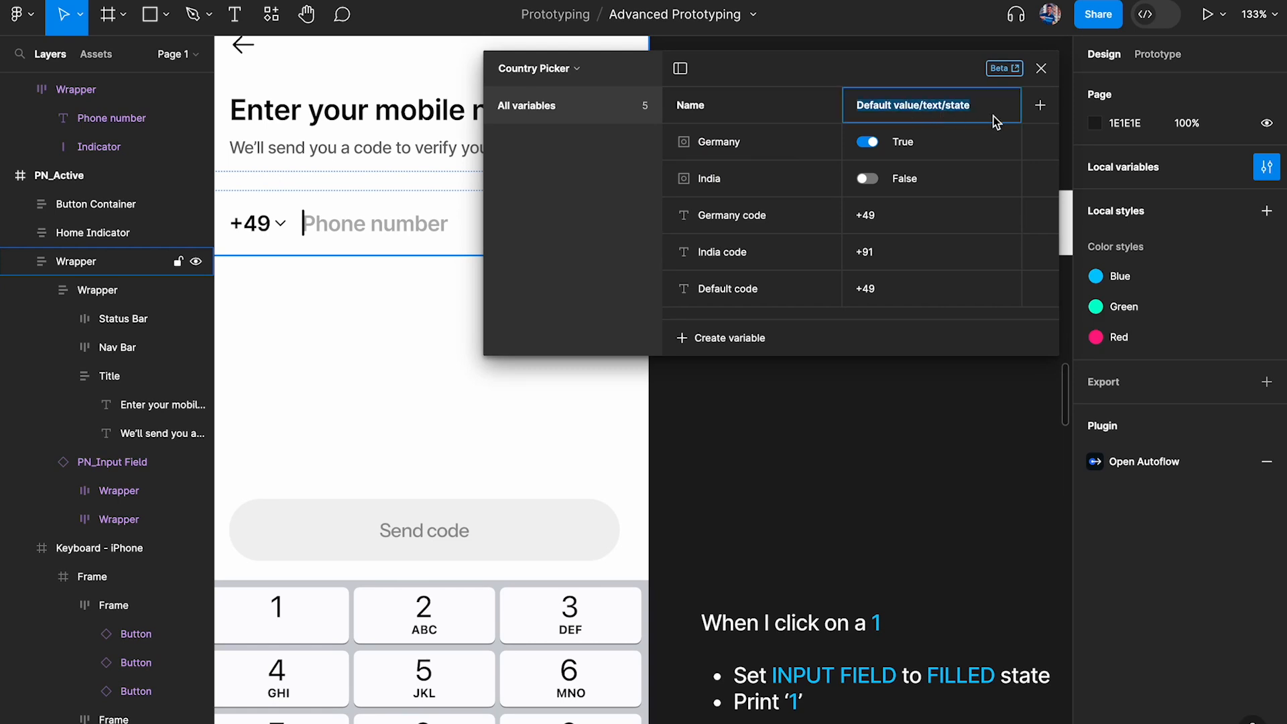
pyautogui.click(508, 70)
pyautogui.click(562, 142)
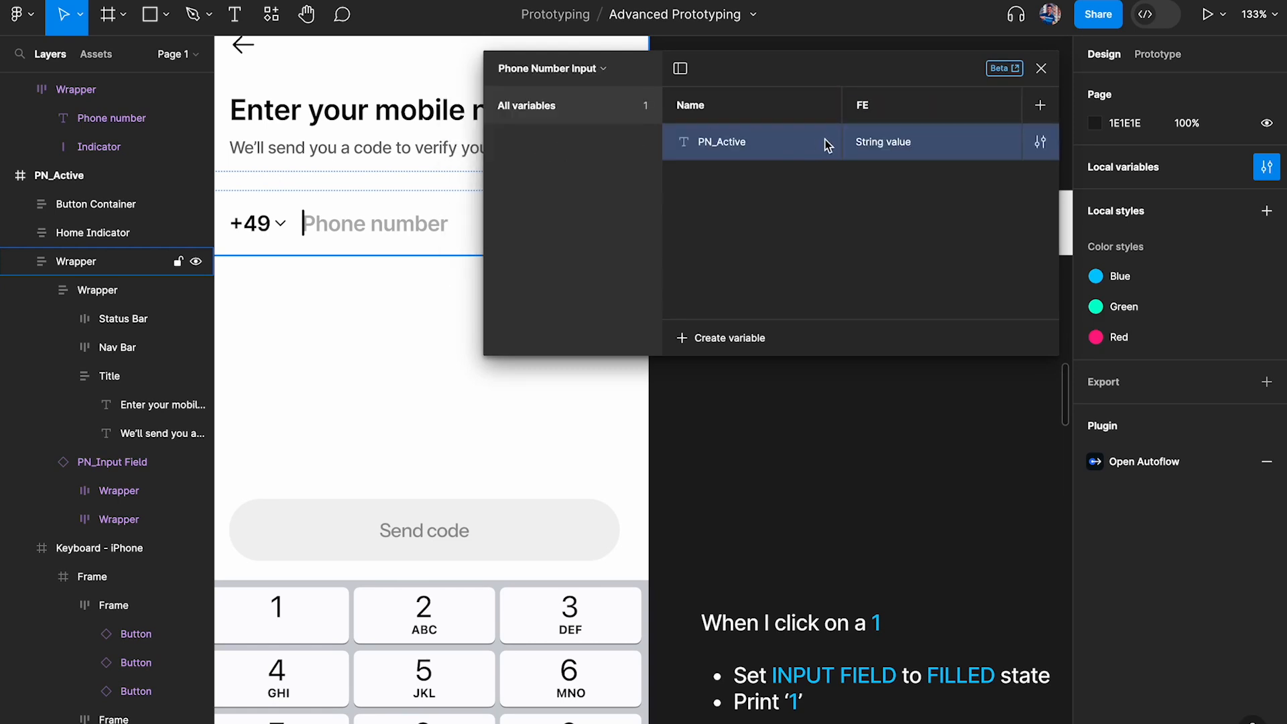
pyautogui.doubleClick(867, 108)
pyautogui.press('super+v')
pyautogui.press('Return')
# Set the PN_Active variable's default value to Active and close the local variables
pyautogui.click(891, 145)
pyautogui.write('Active')
pyautogui.press('Return')
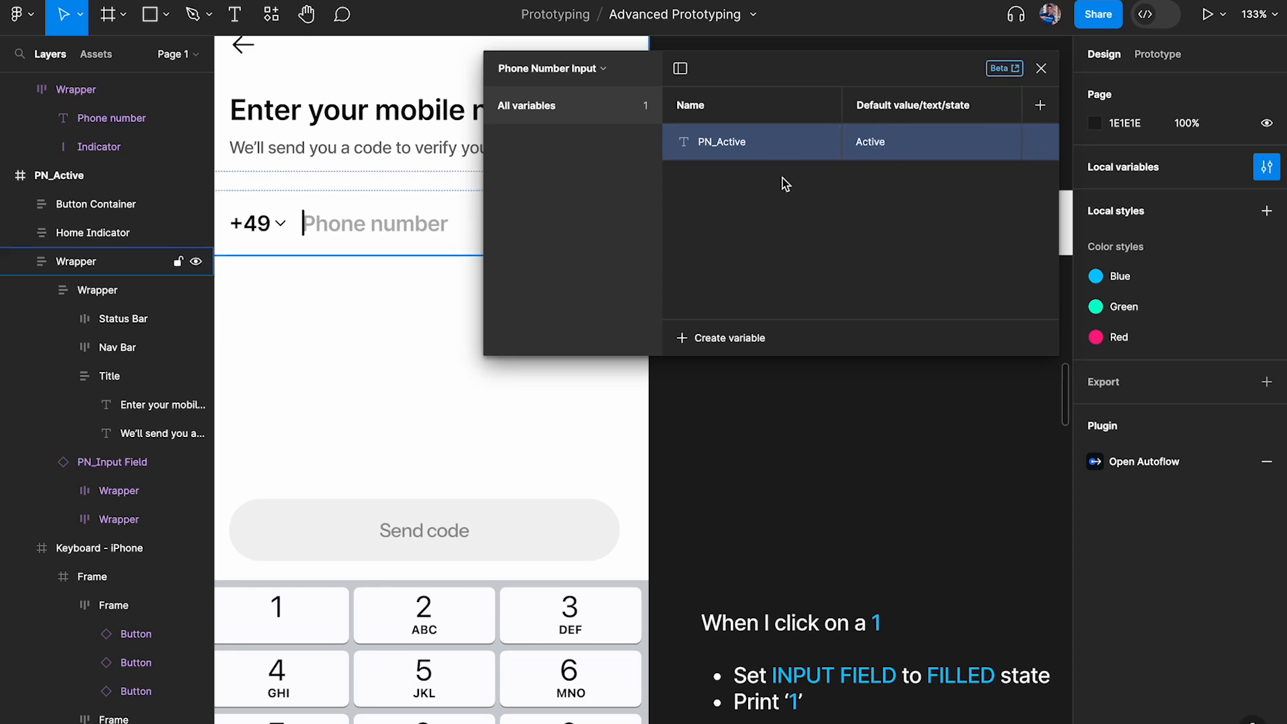
pyautogui.click(1041, 69)
# Bind the State property of the PN_Input Field instance on the PN_Active frame to the PN_Active variable
pyautogui.click(402, 110)
pyautogui.click(442, 242)
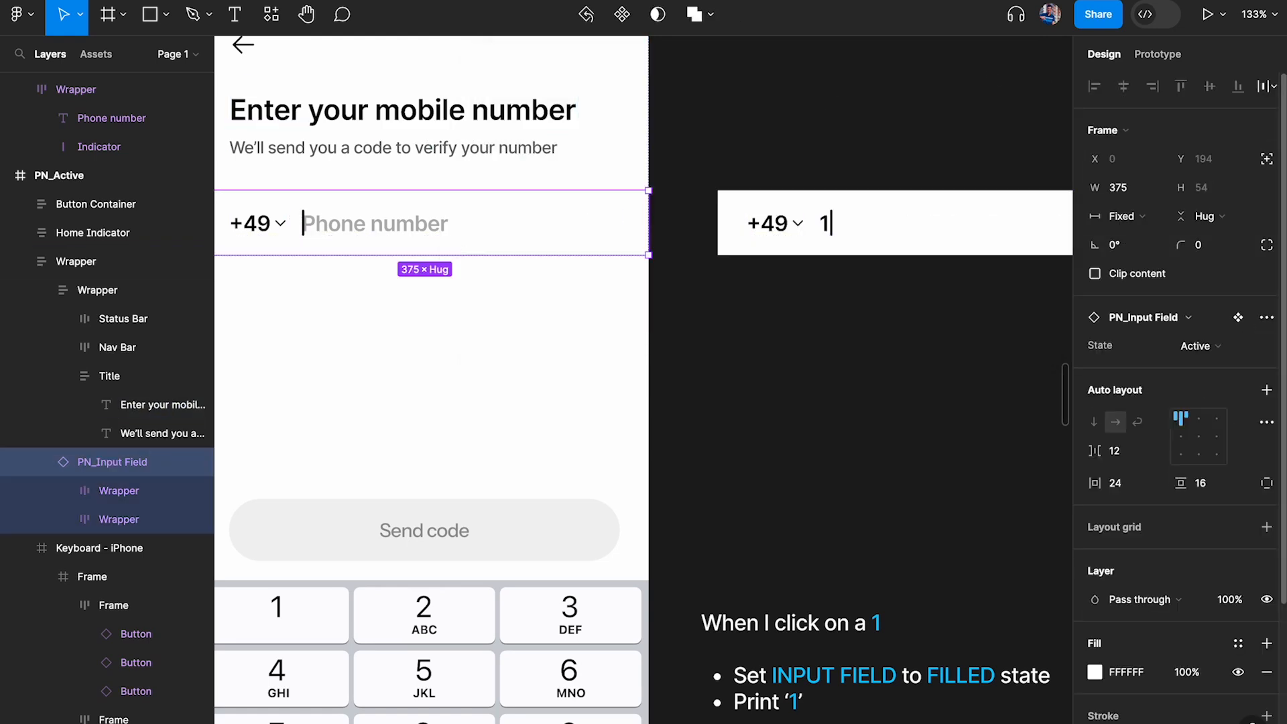
pyautogui.click(1215, 351)
pyautogui.click(1266, 346)
pyautogui.click(1266, 346)
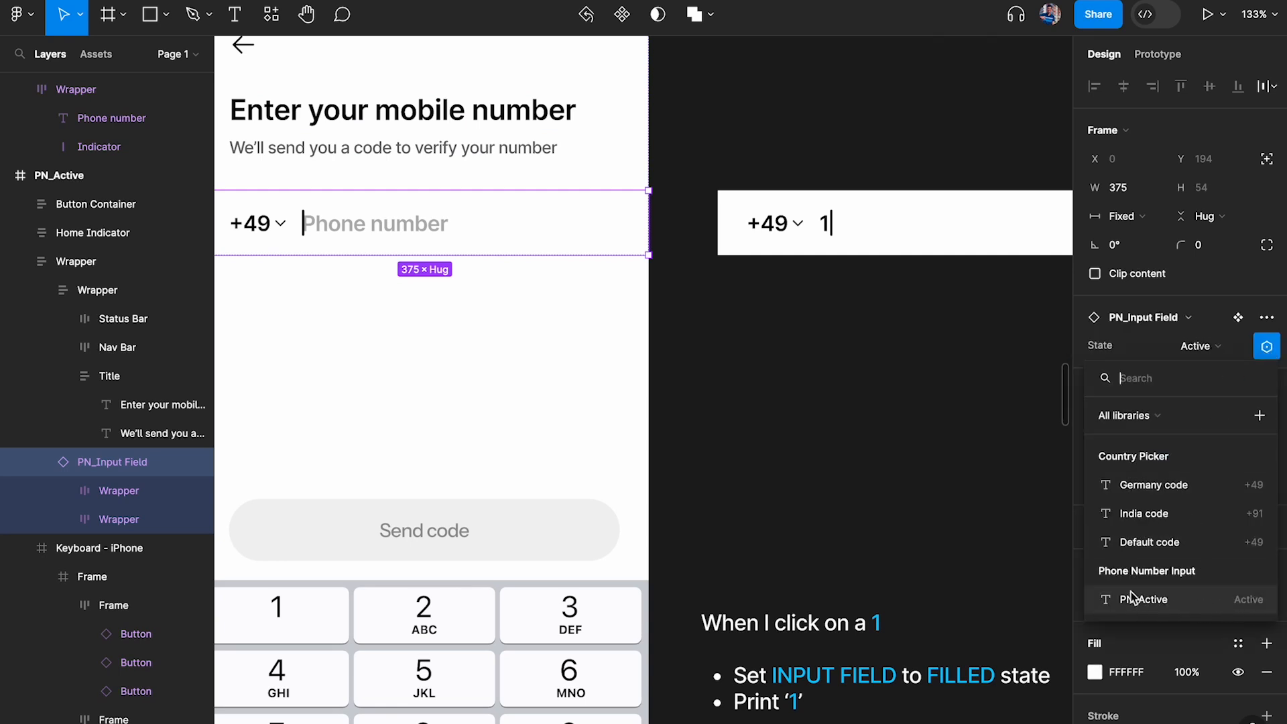
pyautogui.click(1189, 599)
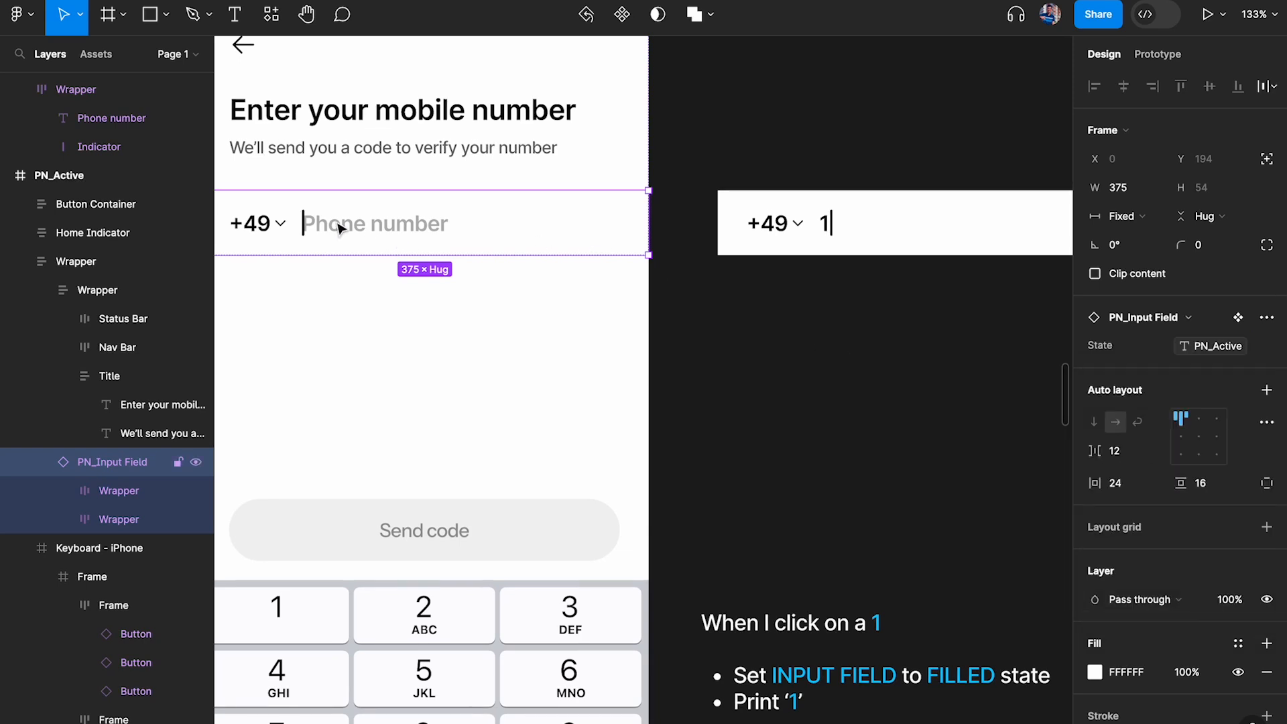
# Choose PN_Active as the target variable of the 1 key's Set variable click action
pyautogui.scroll(-2, 422, 224)
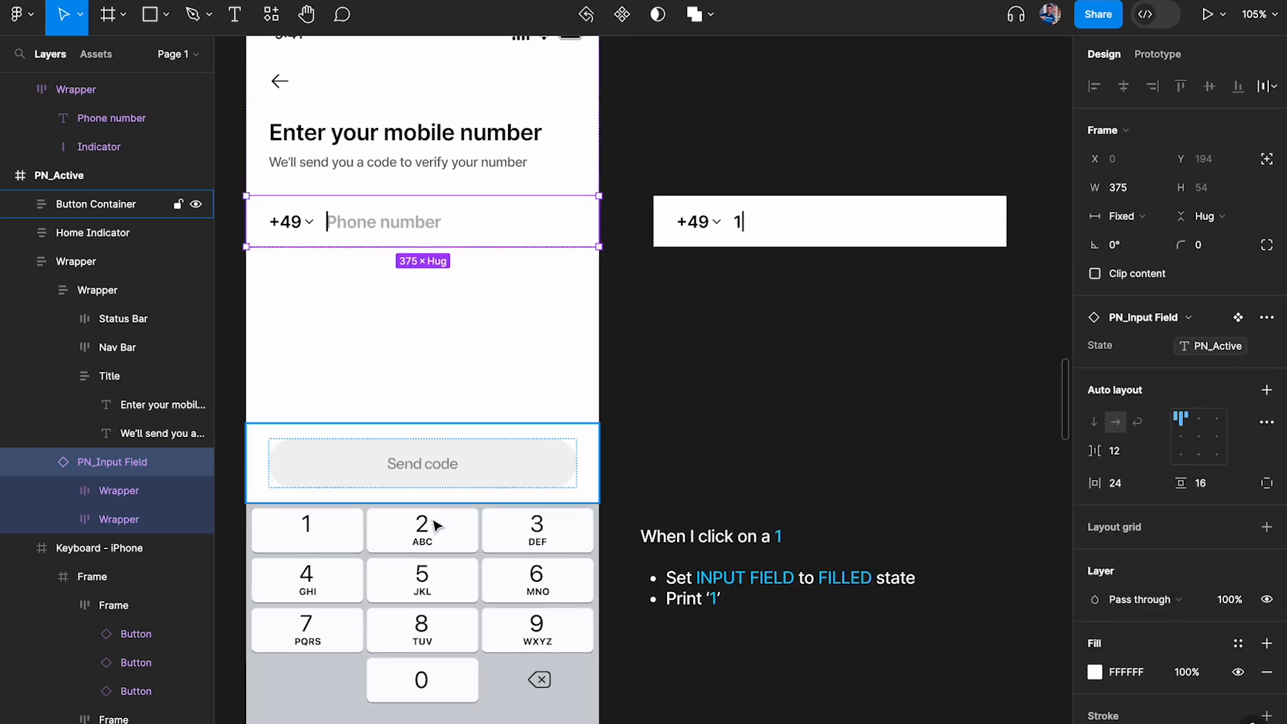
pyautogui.click(351, 538)
pyautogui.click(1158, 54)
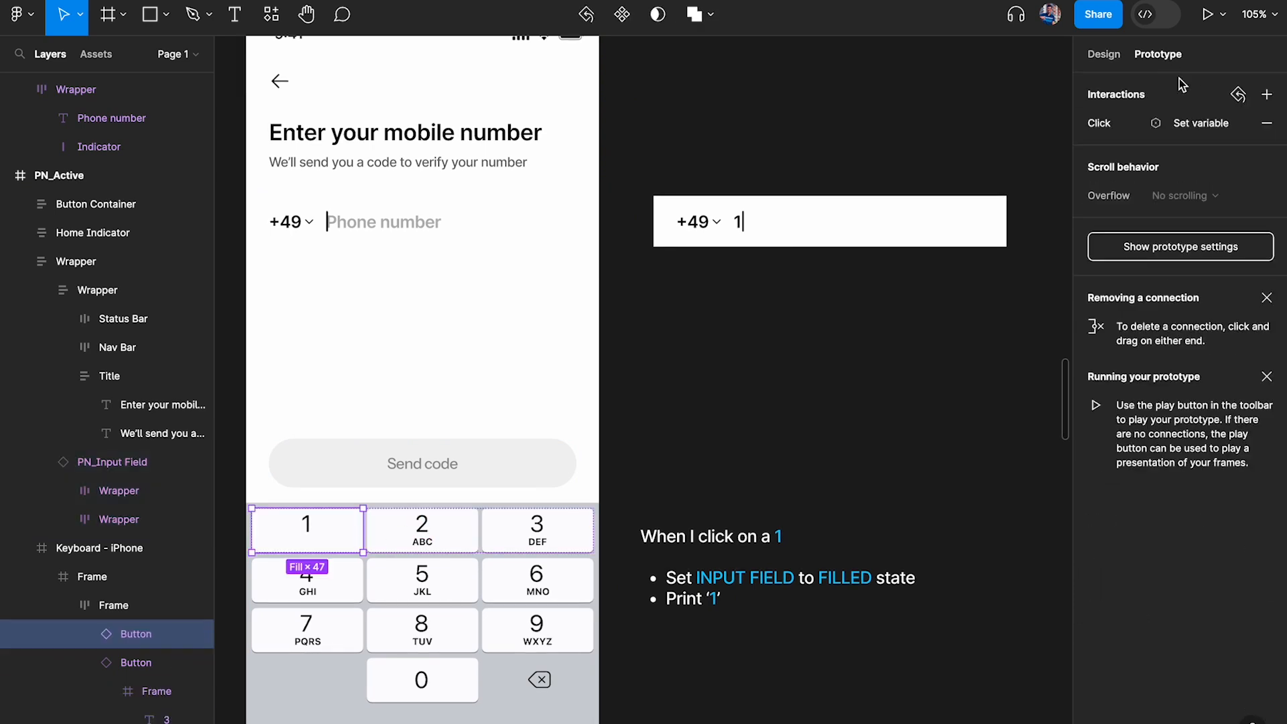
pyautogui.click(1170, 124)
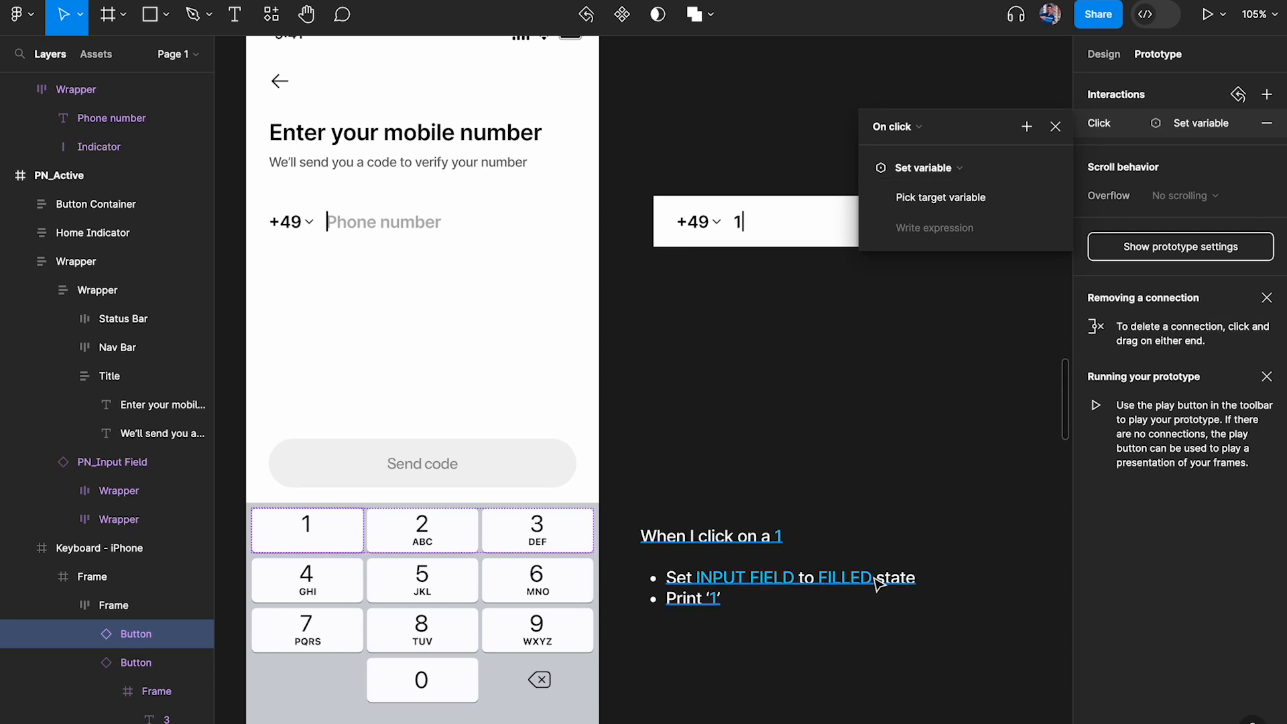
pyautogui.click(915, 197)
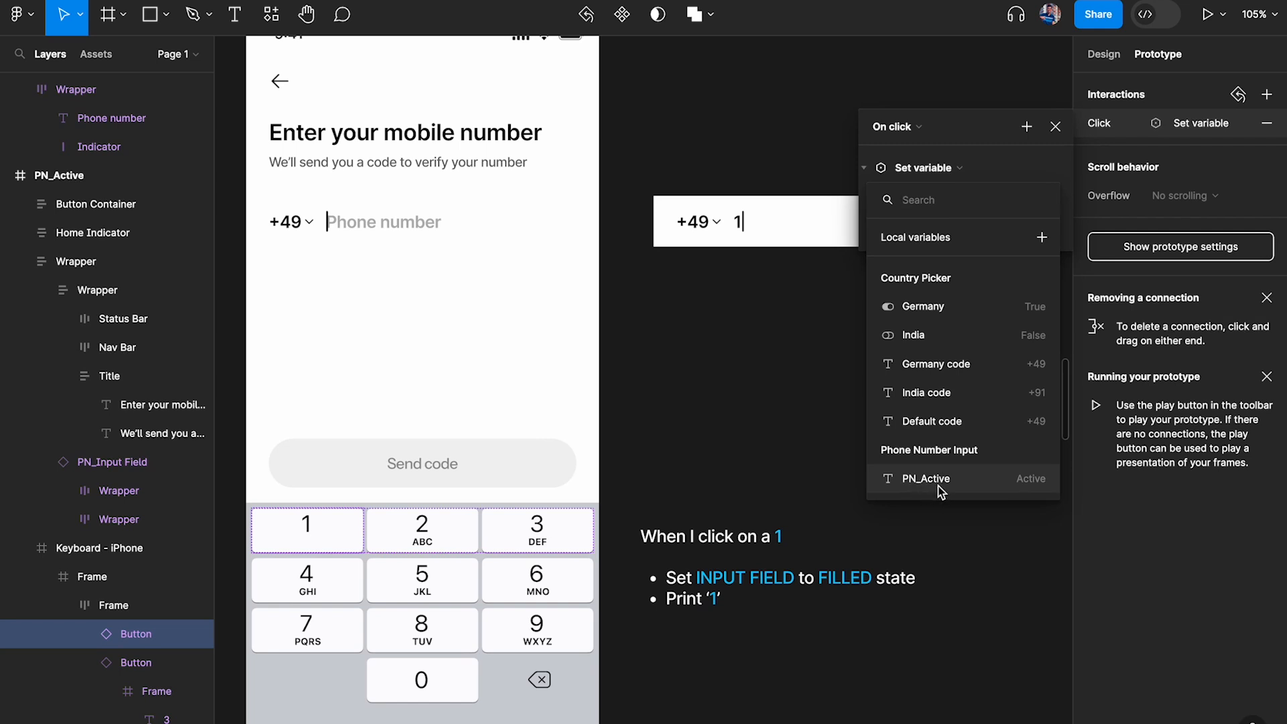
pyautogui.click(960, 485)
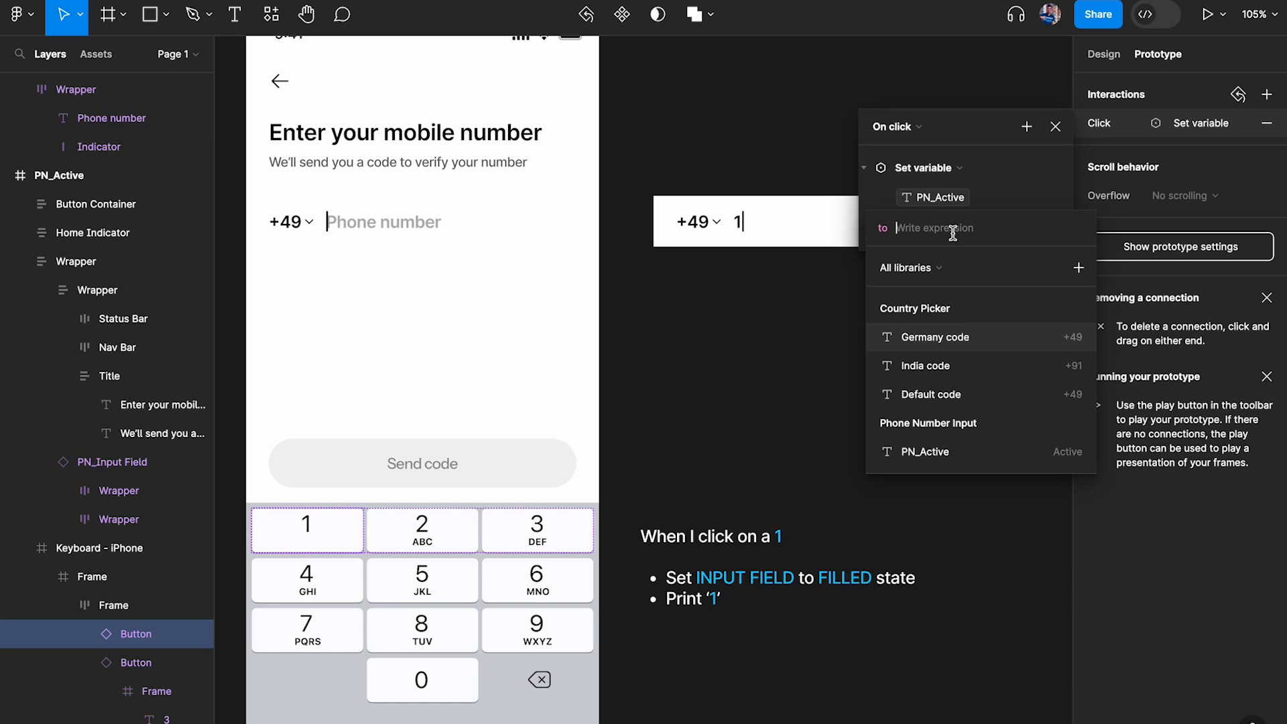
# Set the expression for PN_Active in the 1 key's click action to "Filled" and close the interaction
pyautogui.write('Filled"')
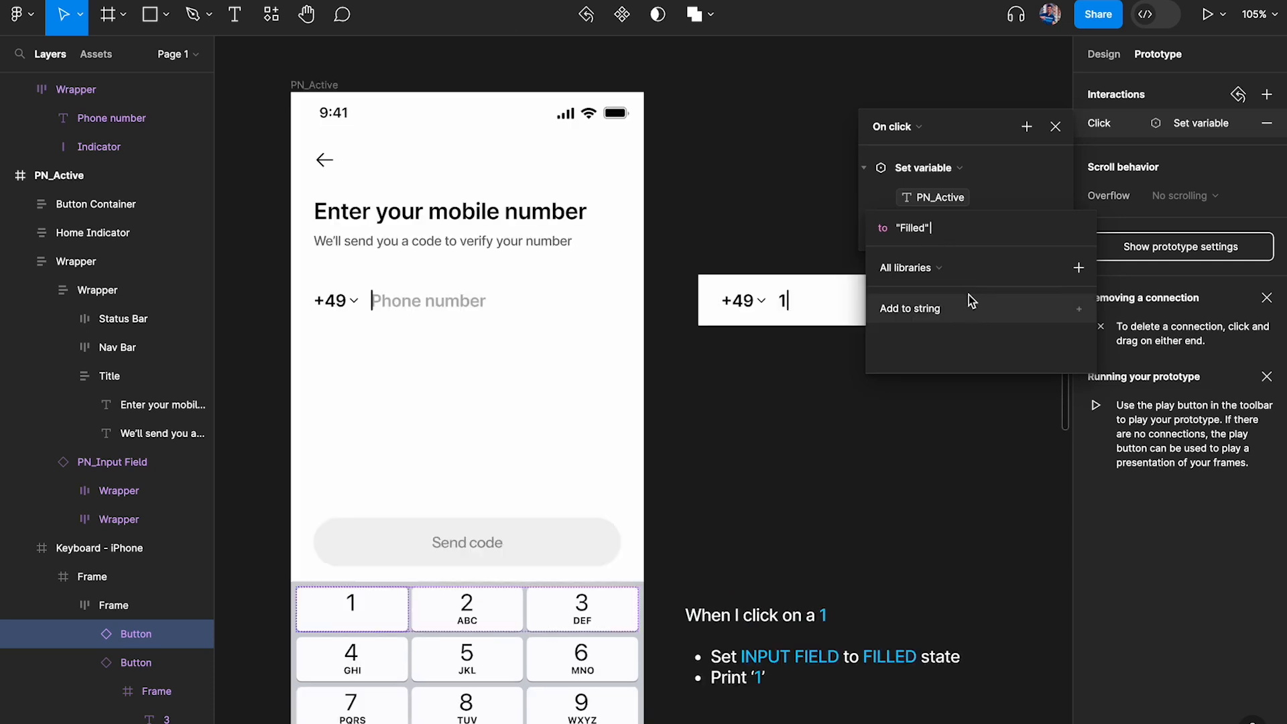
pyautogui.click(966, 232)
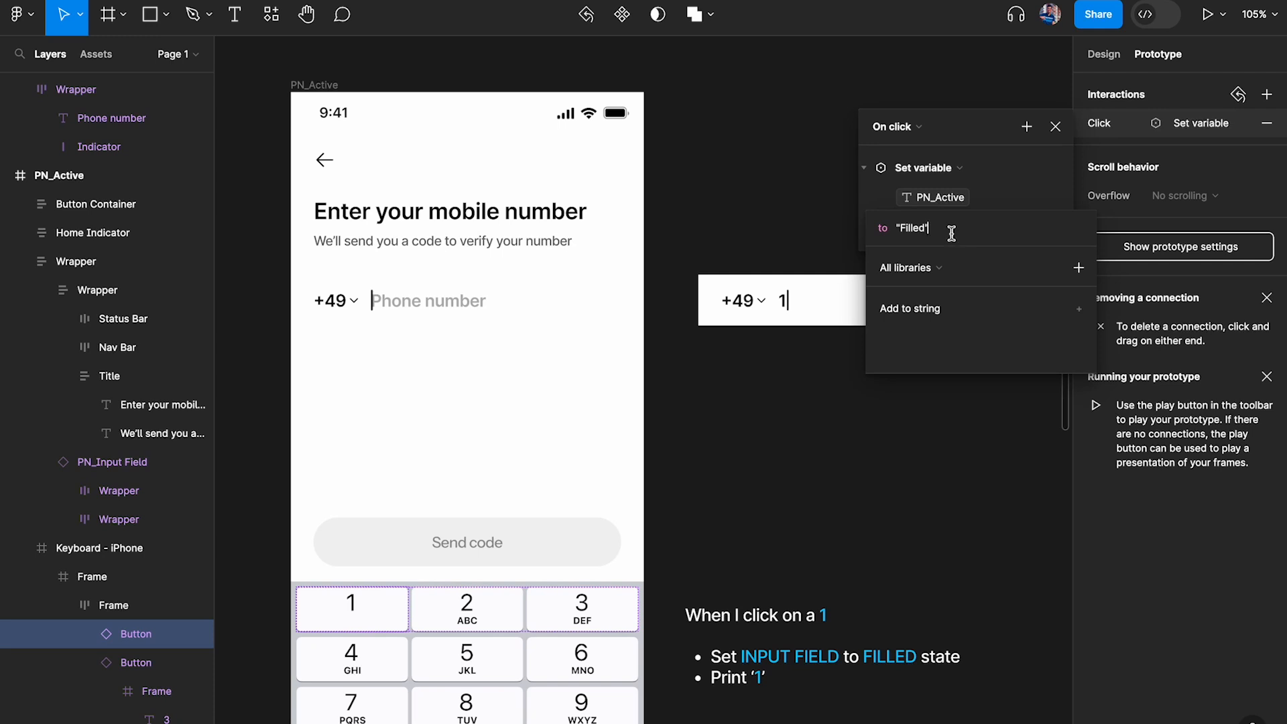
pyautogui.click(940, 198)
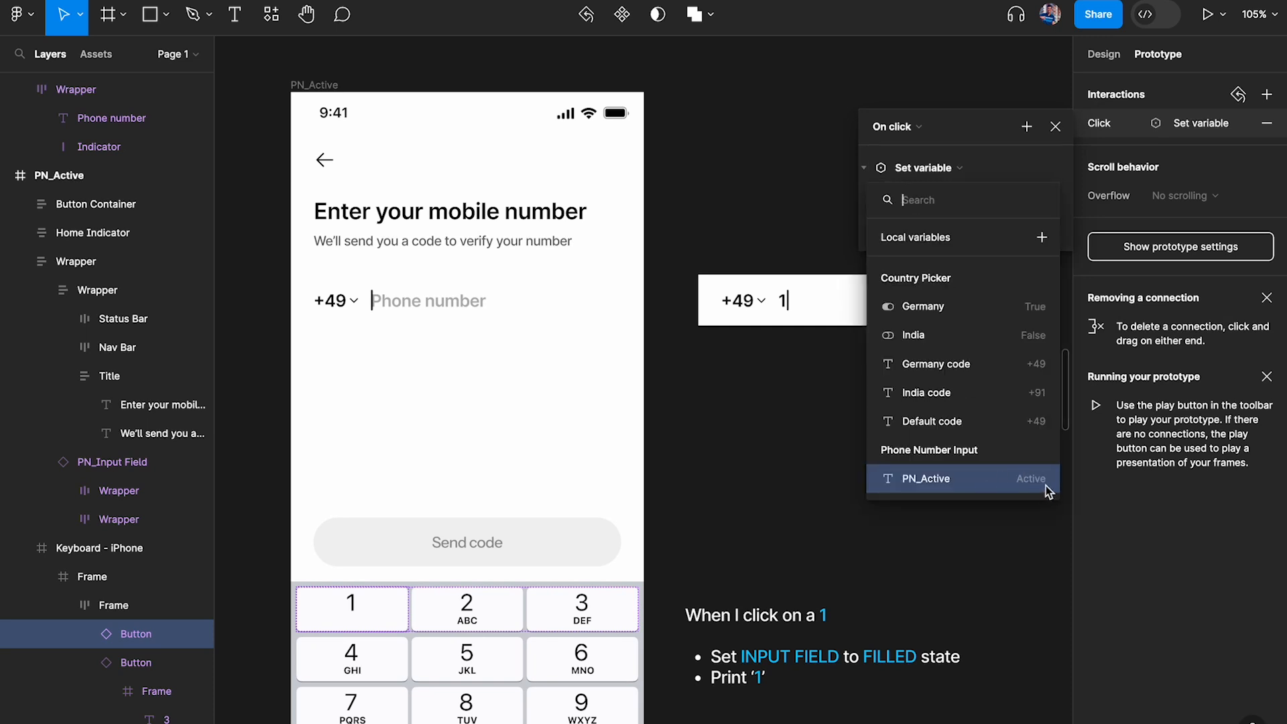
pyautogui.click(1039, 485)
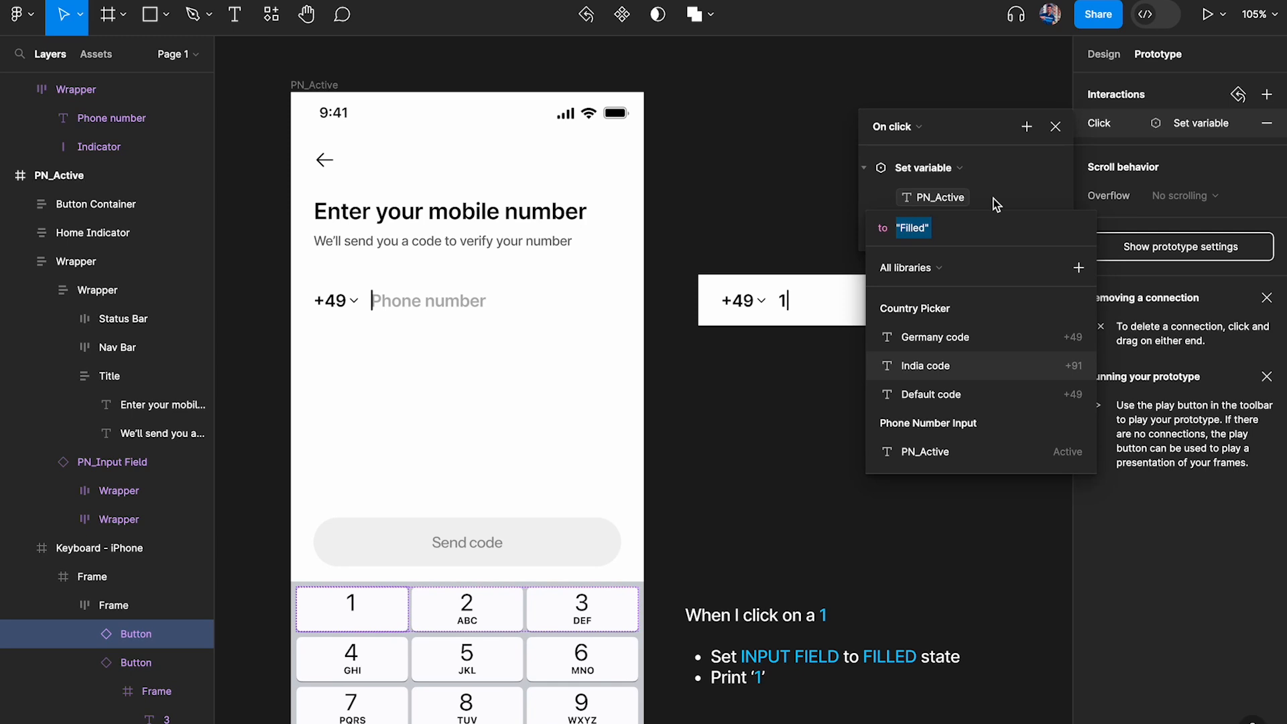
pyautogui.press('Return')
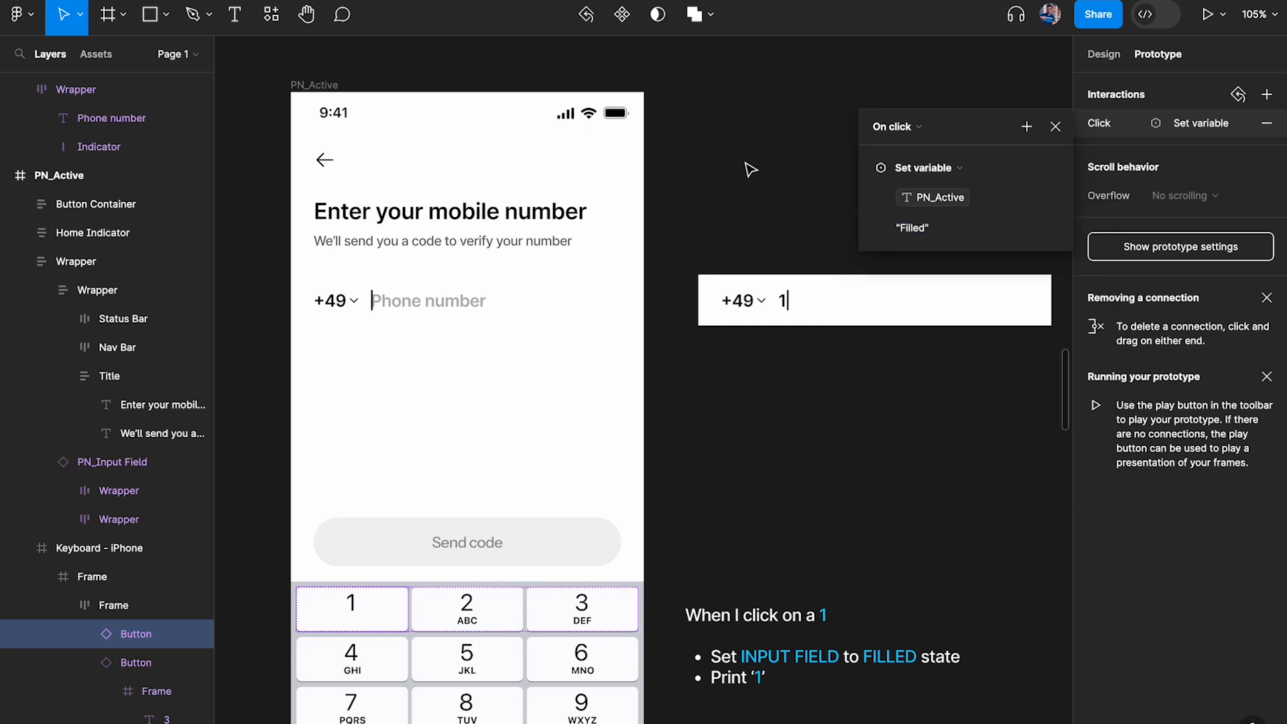
pyautogui.click(1056, 128)
# Preview the PN_Active frame and test the 1 key's effect on the phone number input field
pyautogui.click(566, 182)
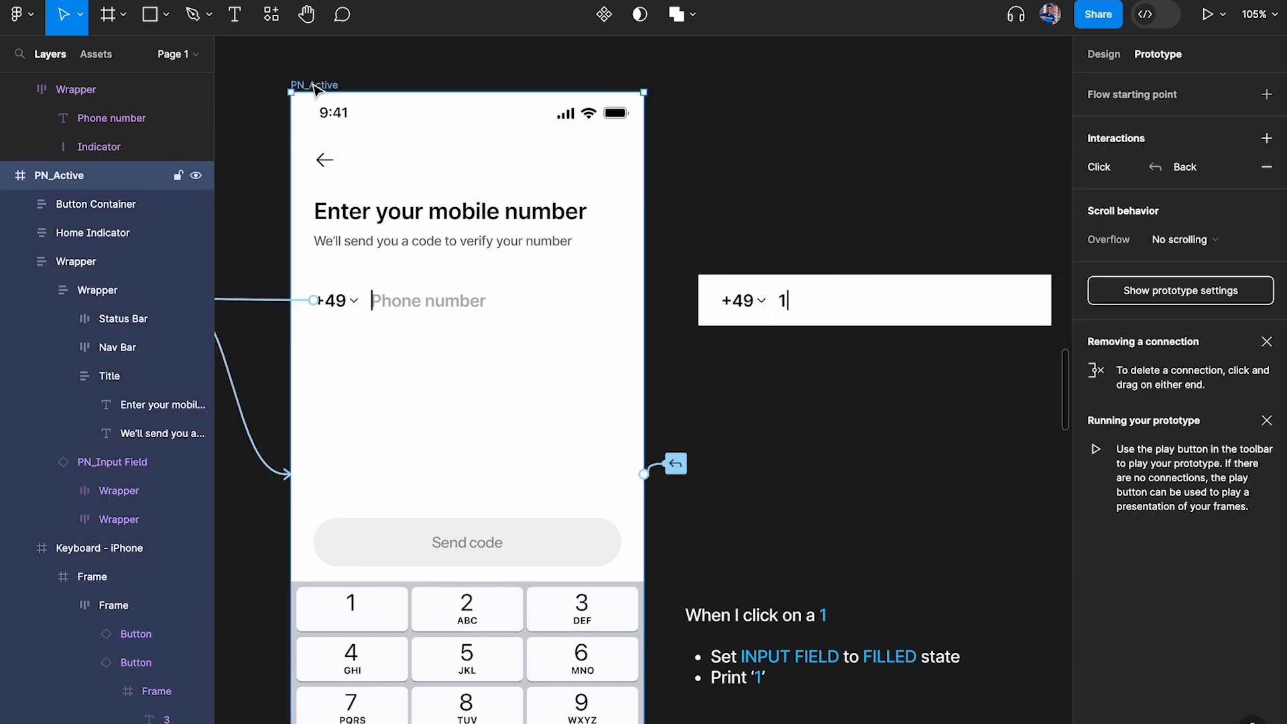
pyautogui.hotkey('shift', 'space')
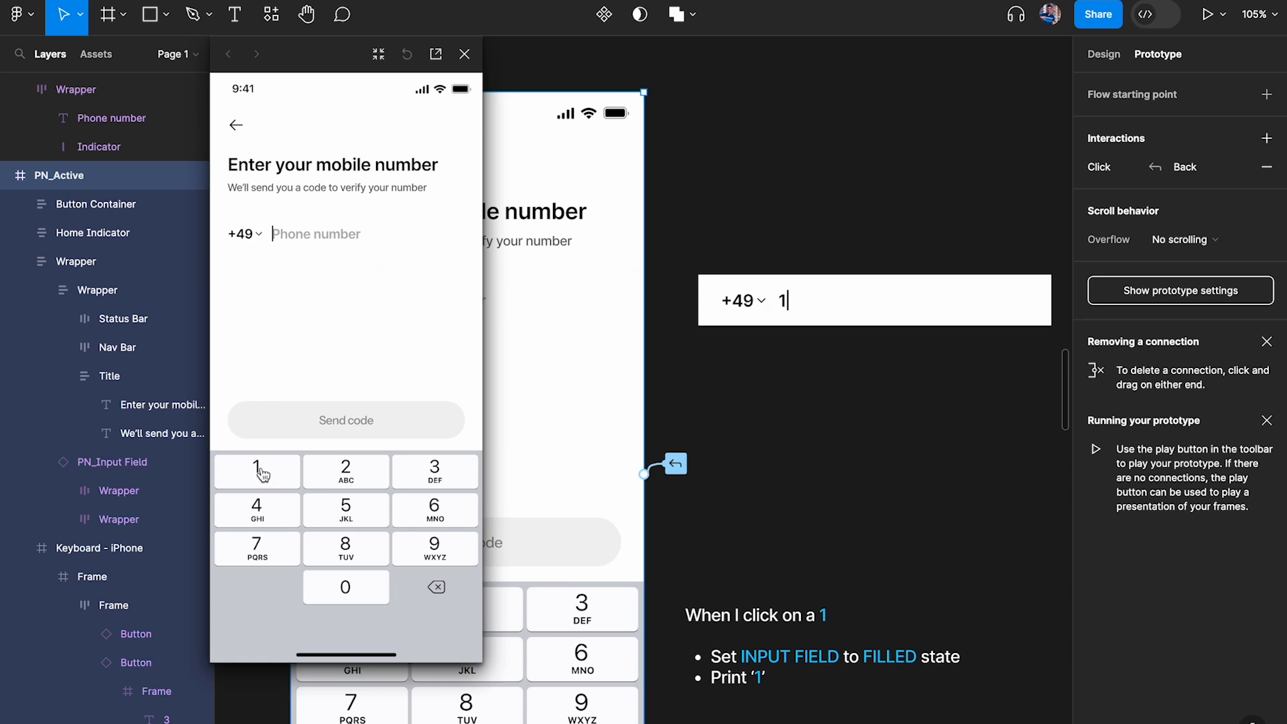
pyautogui.click(261, 474)
# Inspect the State property of the Filled variant in the PN_Input Field component set
pyautogui.click(837, 151)
pyautogui.scroll(-5, 831, 151)
pyautogui.hscroll(-10, 829, 150)
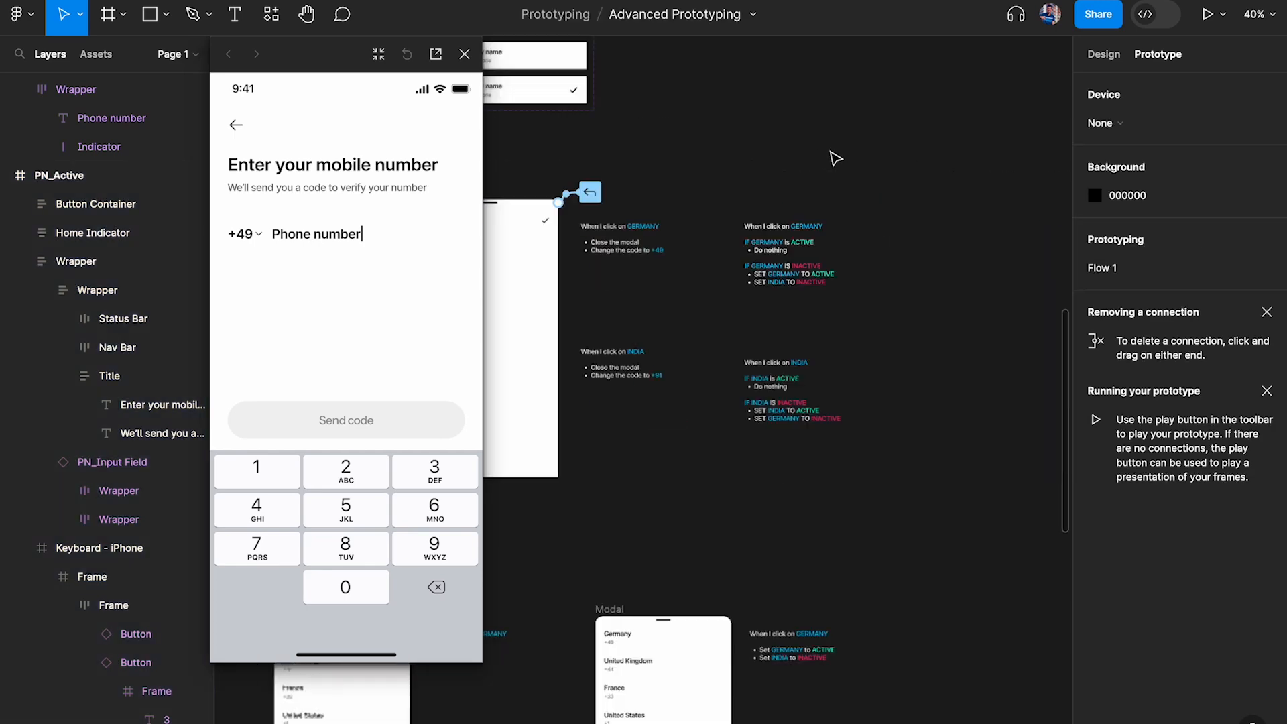
pyautogui.hscroll(5, 804, 201)
pyautogui.scroll(10, 778, 287)
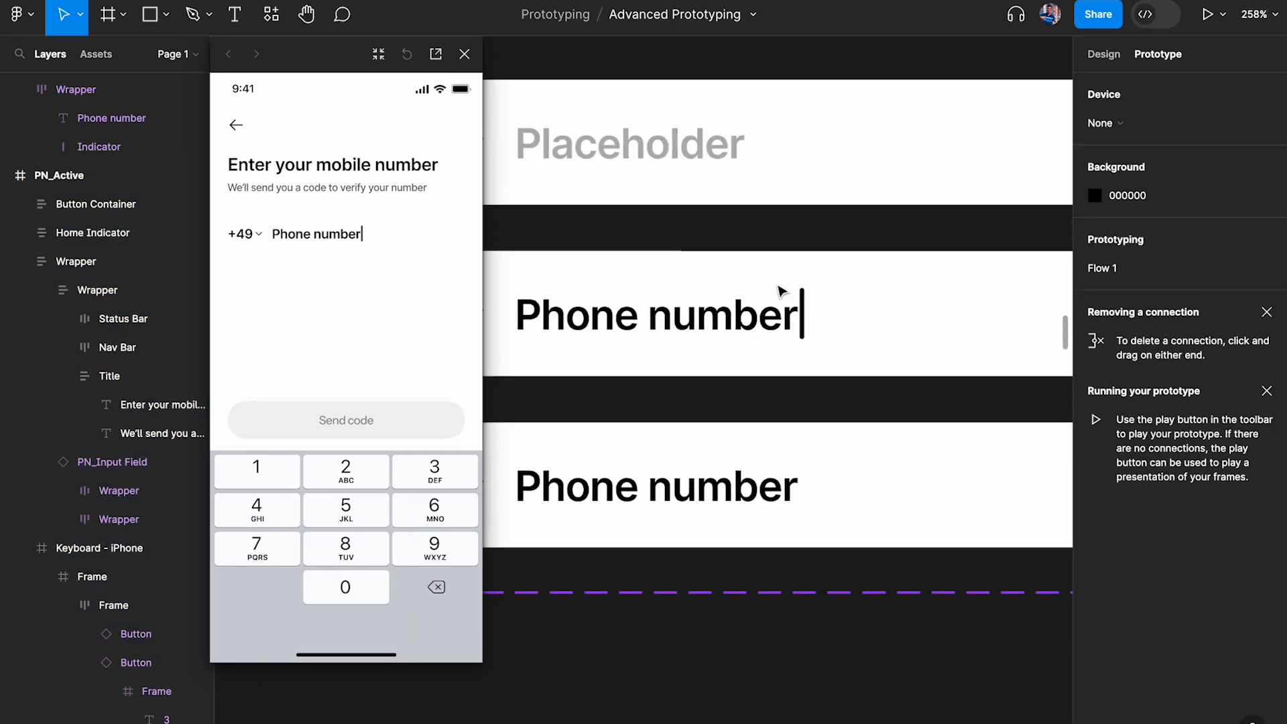
pyautogui.click(815, 201)
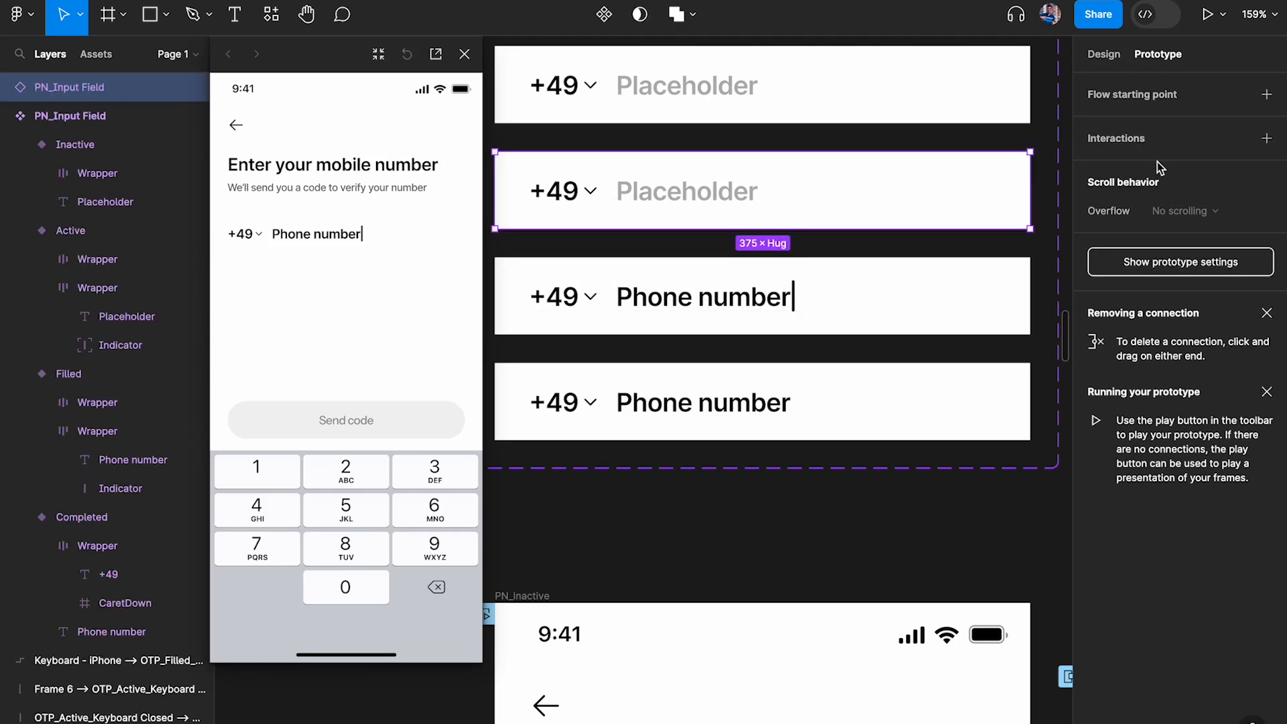
pyautogui.click(1100, 53)
pyautogui.click(982, 321)
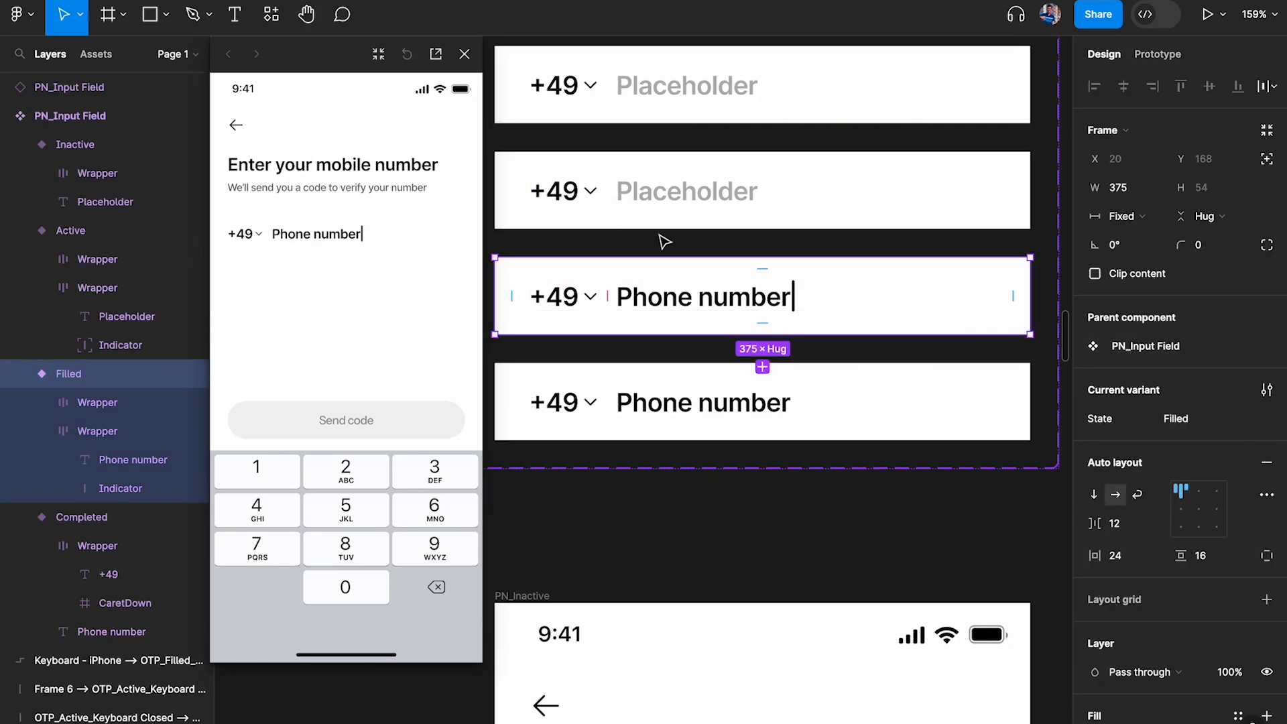
# Add a new string variable to the Phone Number Input collection
pyautogui.scroll(-8, 715, 246)
pyautogui.hscroll(10, 715, 246)
pyautogui.scroll(-3, 715, 246)
pyautogui.hscroll(6, 715, 246)
pyautogui.hscroll(-1, 715, 246)
pyautogui.scroll(1, 715, 246)
pyautogui.click(734, 166)
pyautogui.scroll(3, 733, 166)
pyautogui.click(1266, 167)
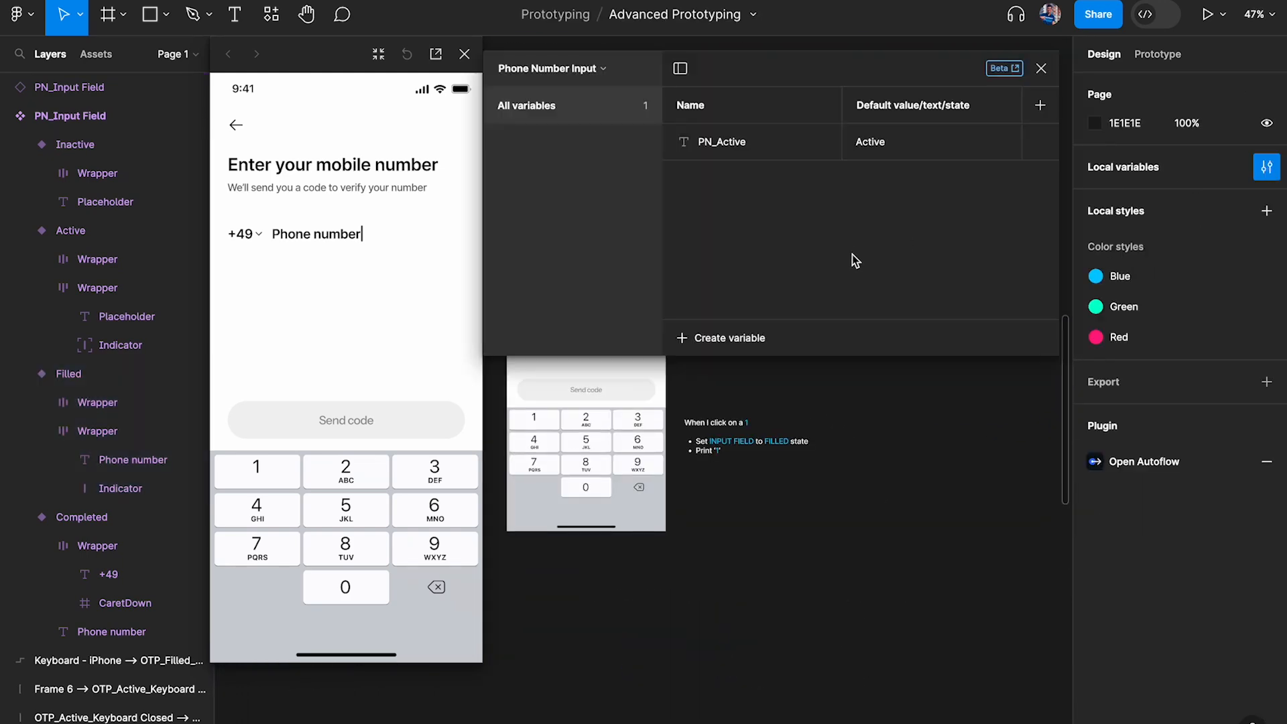
pyautogui.click(741, 338)
pyautogui.click(746, 420)
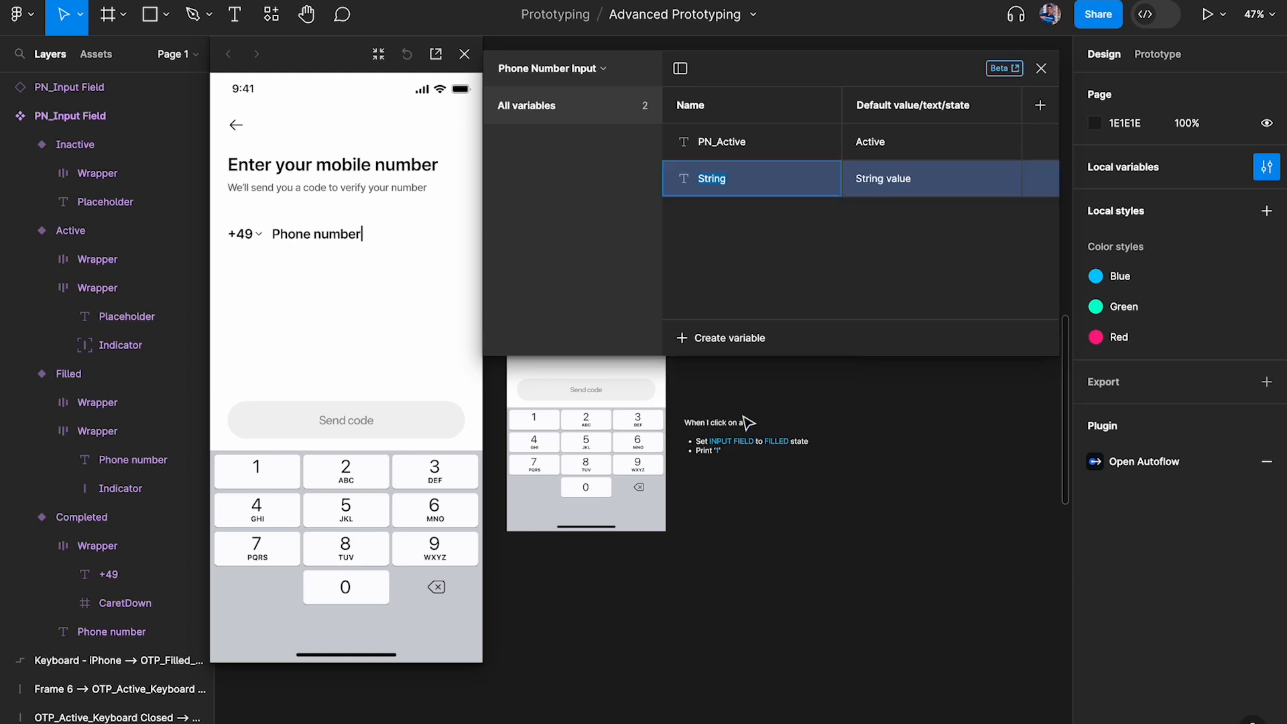
# Name the new string variable PN_Filled, set its default value to Filled and close the local variables
pyautogui.write('OPN')
pyautogui.click(884, 180)
pyautogui.write('Filled')
pyautogui.press('Return')
pyautogui.click(1041, 67)
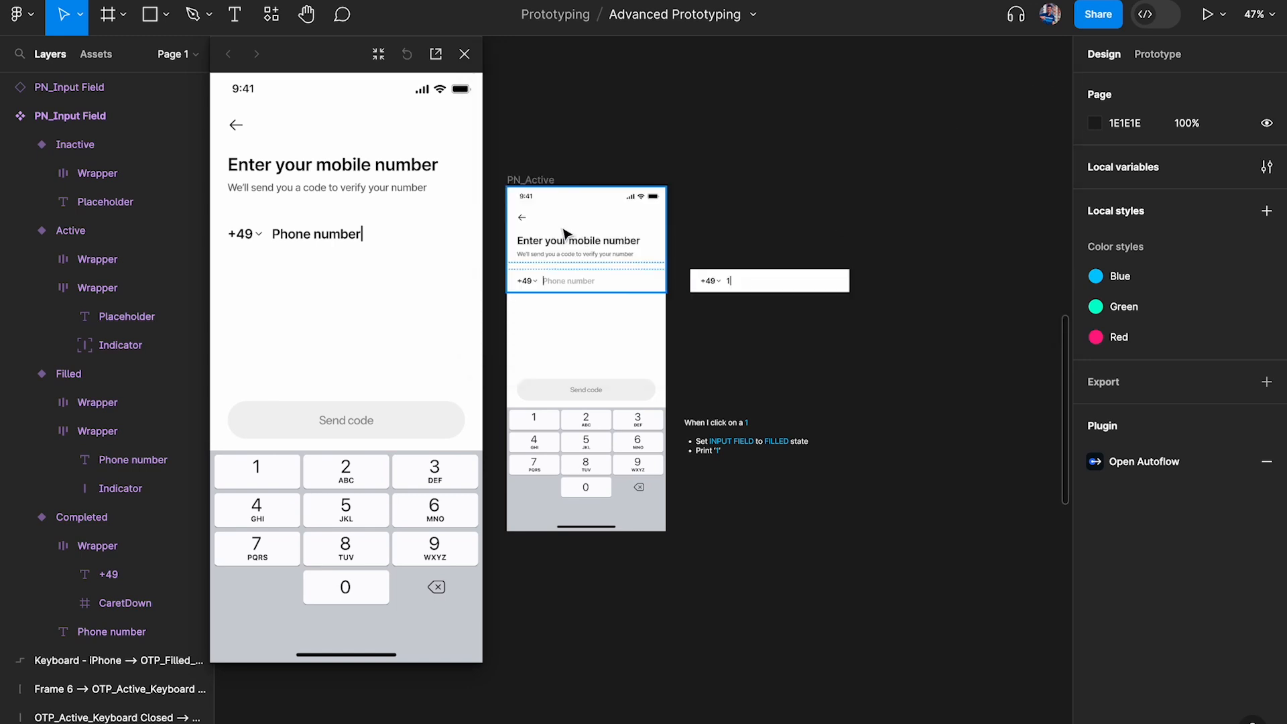
# Change the value assigned to PN_Active in the 1 key's click action to the PN_Filled variable
pyautogui.scroll(3, 561, 265)
pyautogui.click(536, 558)
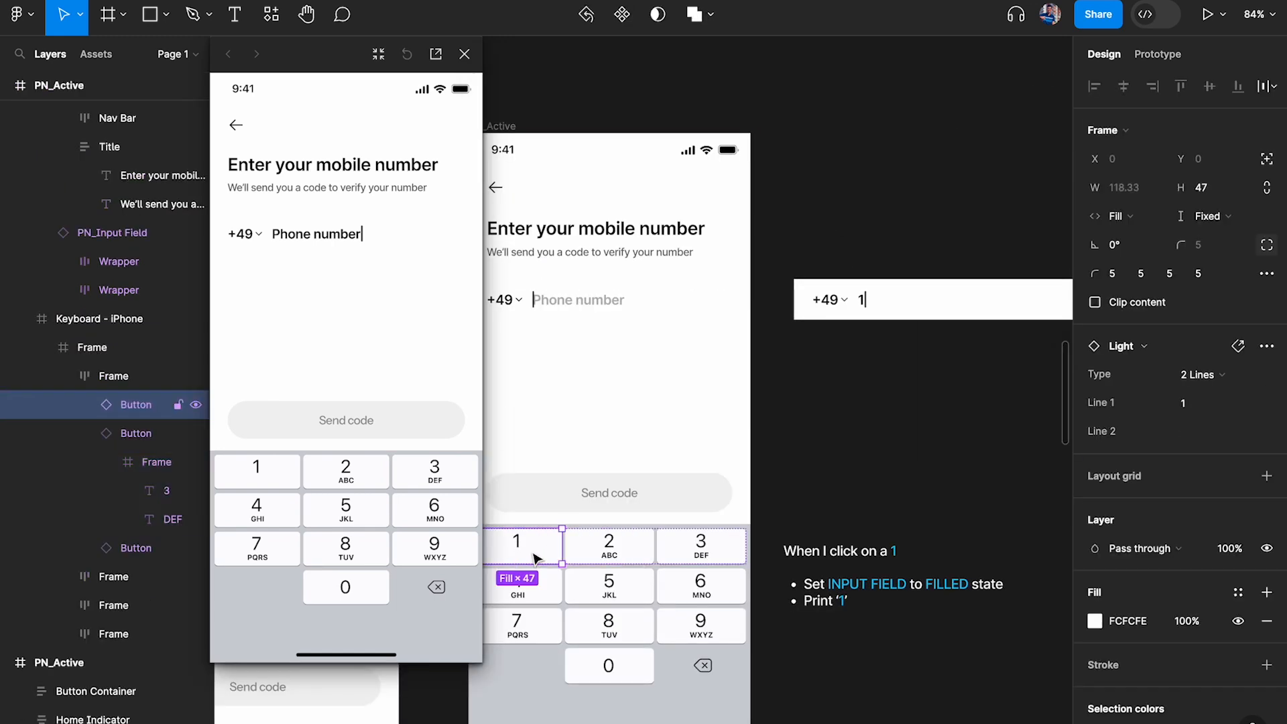
pyautogui.click(1157, 53)
pyautogui.click(1132, 123)
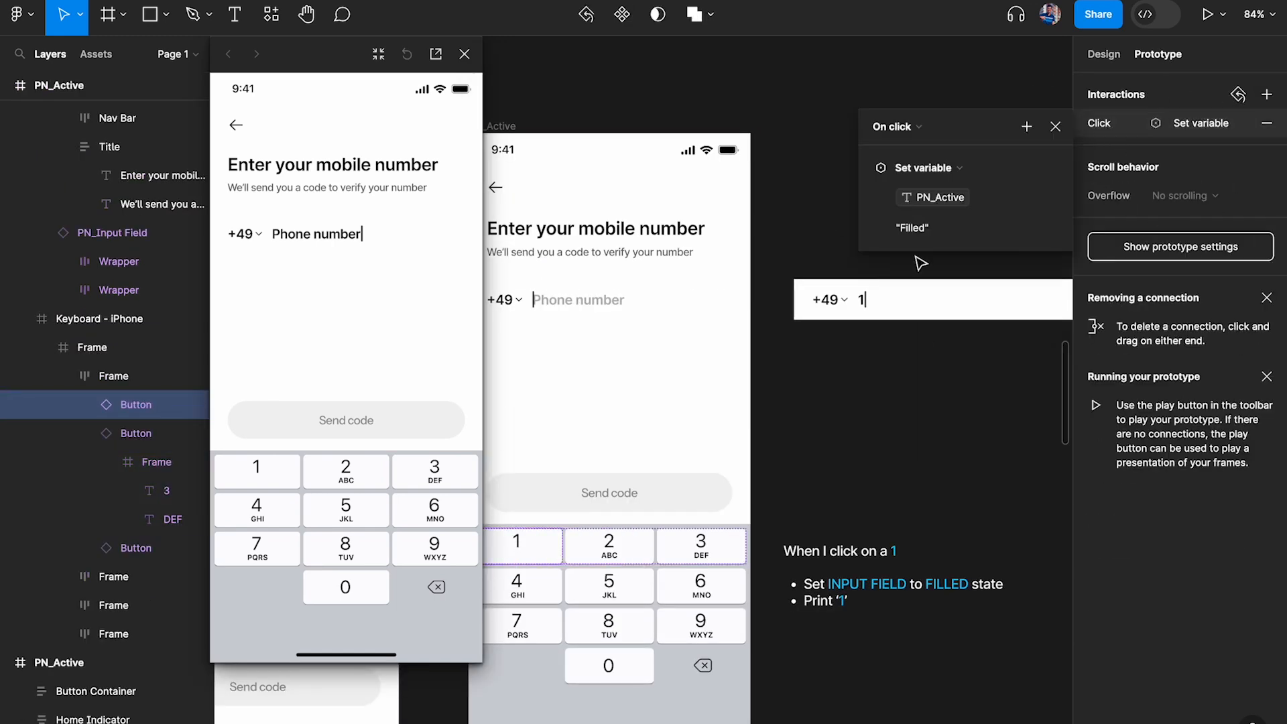
pyautogui.click(935, 231)
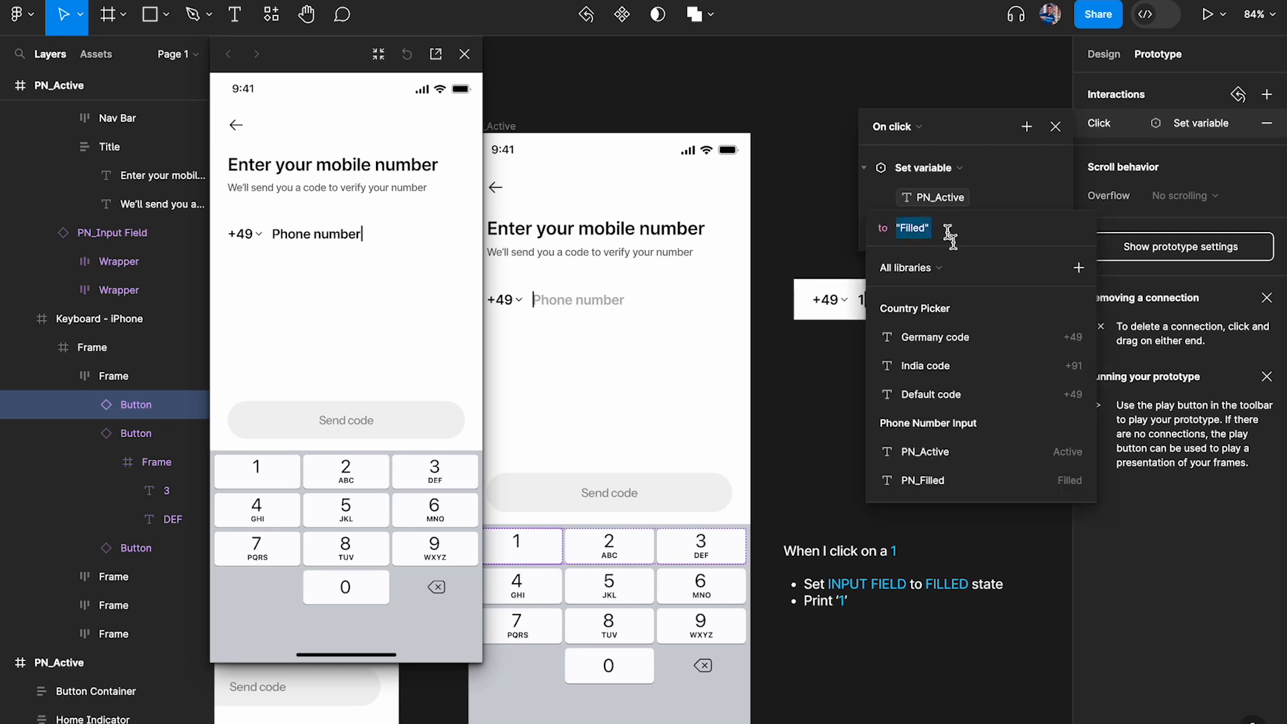
pyautogui.click(1050, 493)
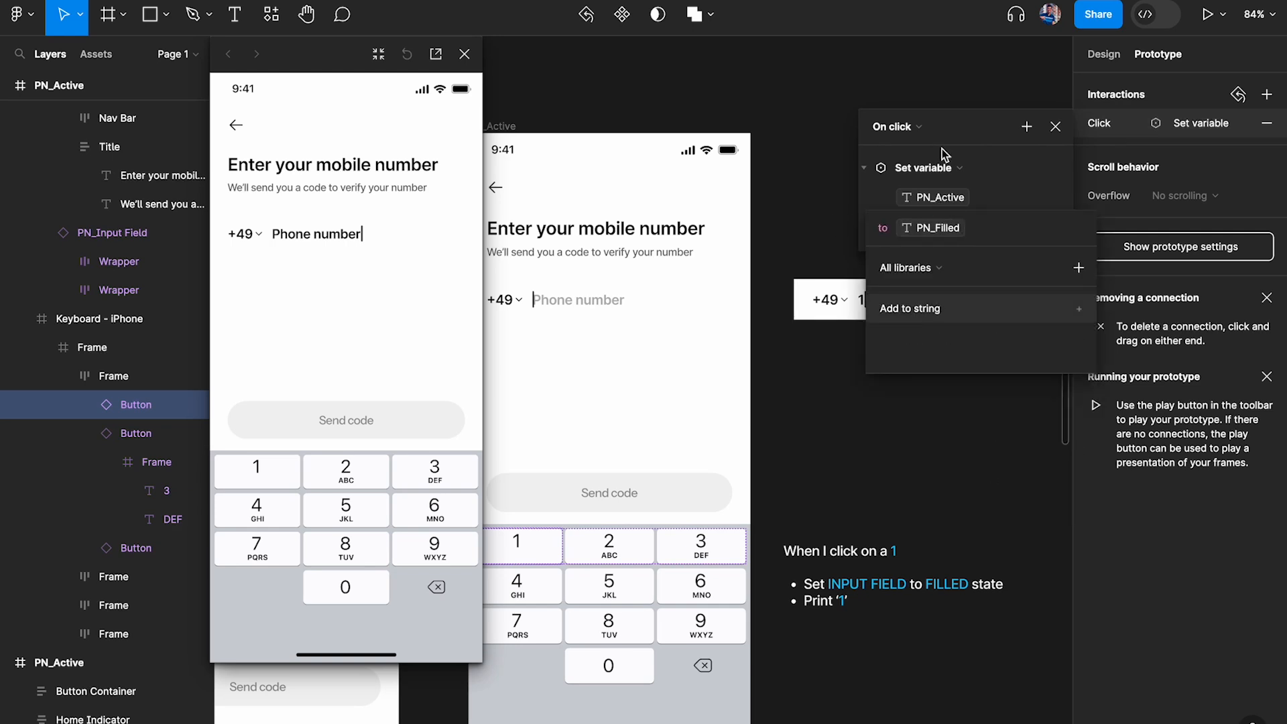
# Restart the preview from the PN_Active frame and test the 1 key with the PN_Filled assignment
pyautogui.click(465, 53)
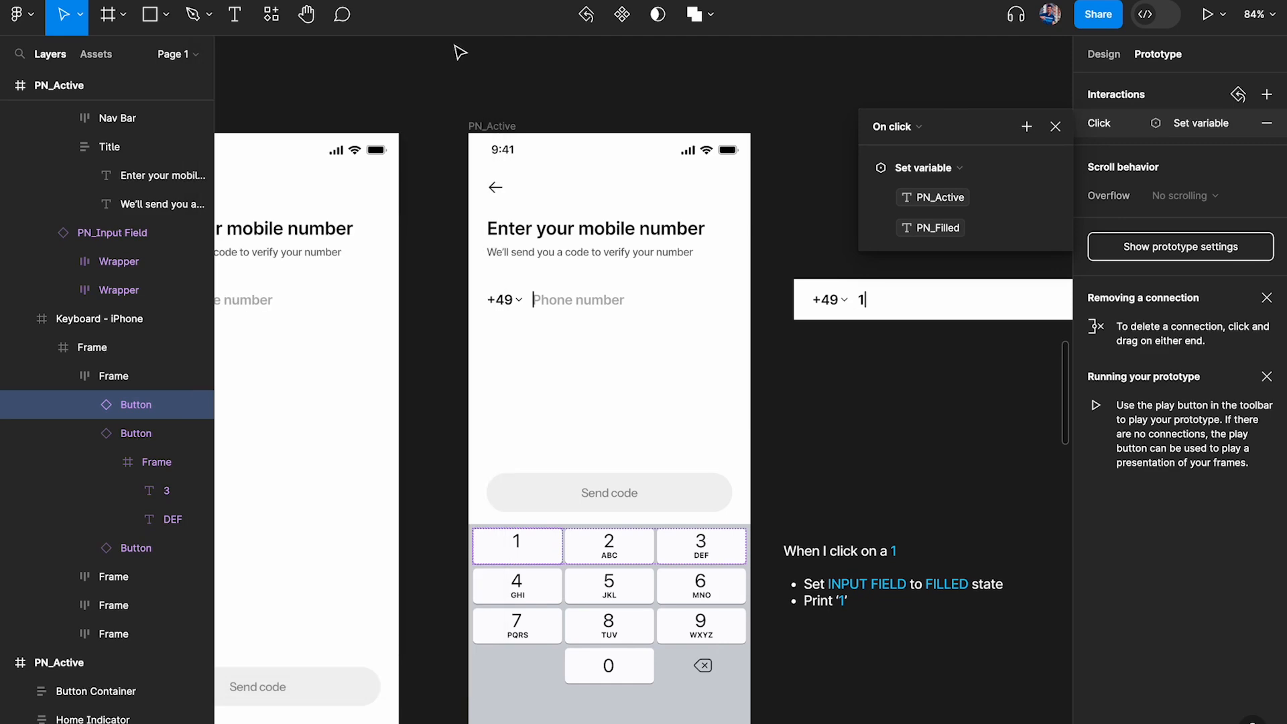
pyautogui.click(491, 126)
pyautogui.hotkey('shift', 'space')
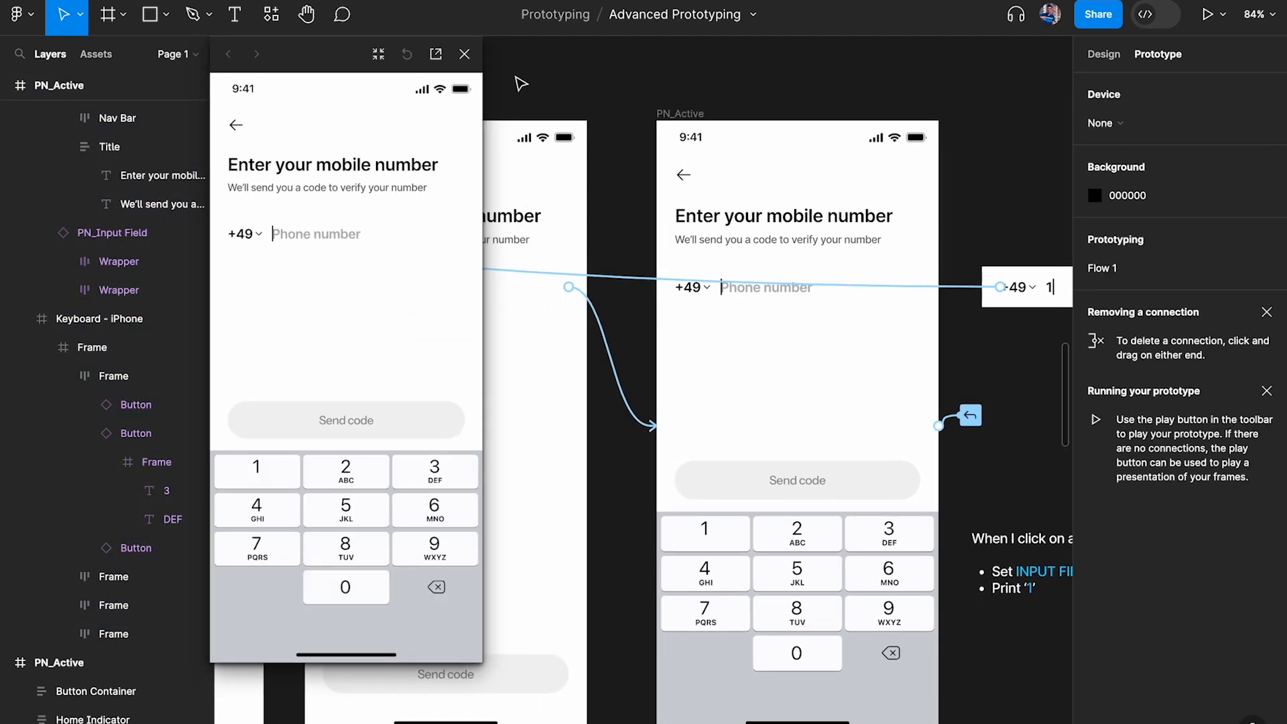
pyautogui.click(466, 54)
pyautogui.click(679, 113)
pyautogui.hotkey('shift', 'space')
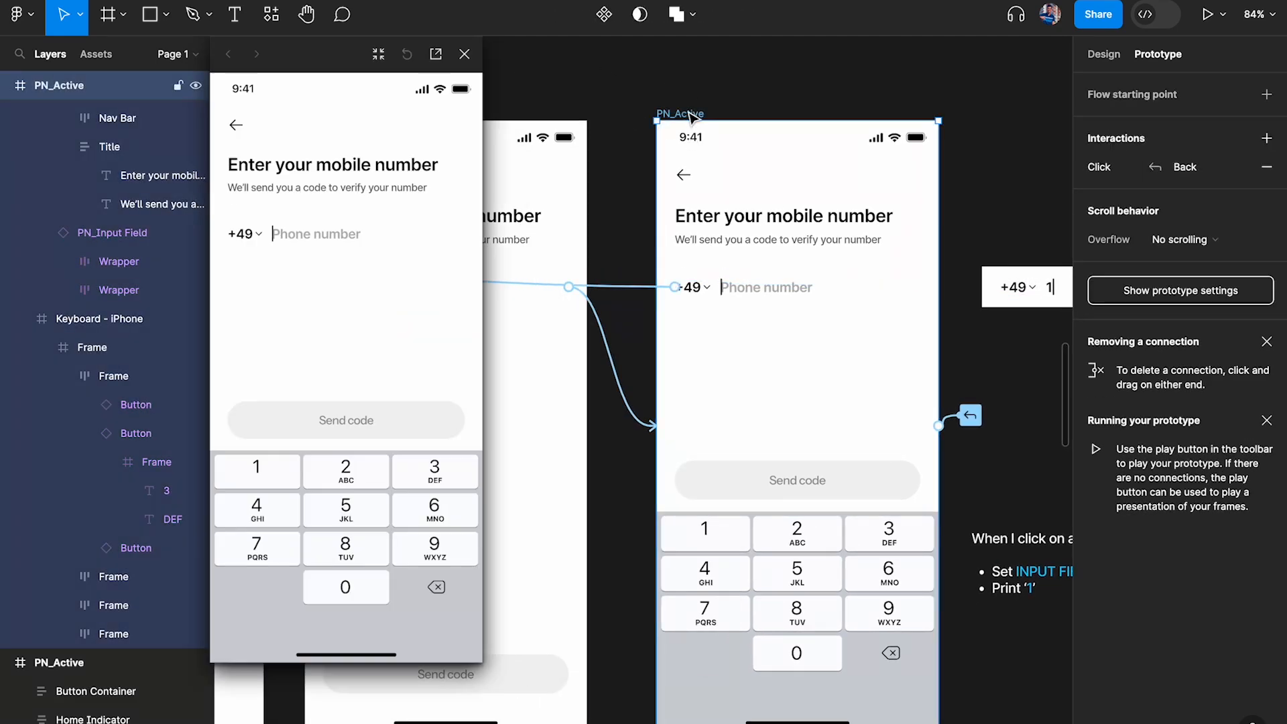
pyautogui.click(262, 478)
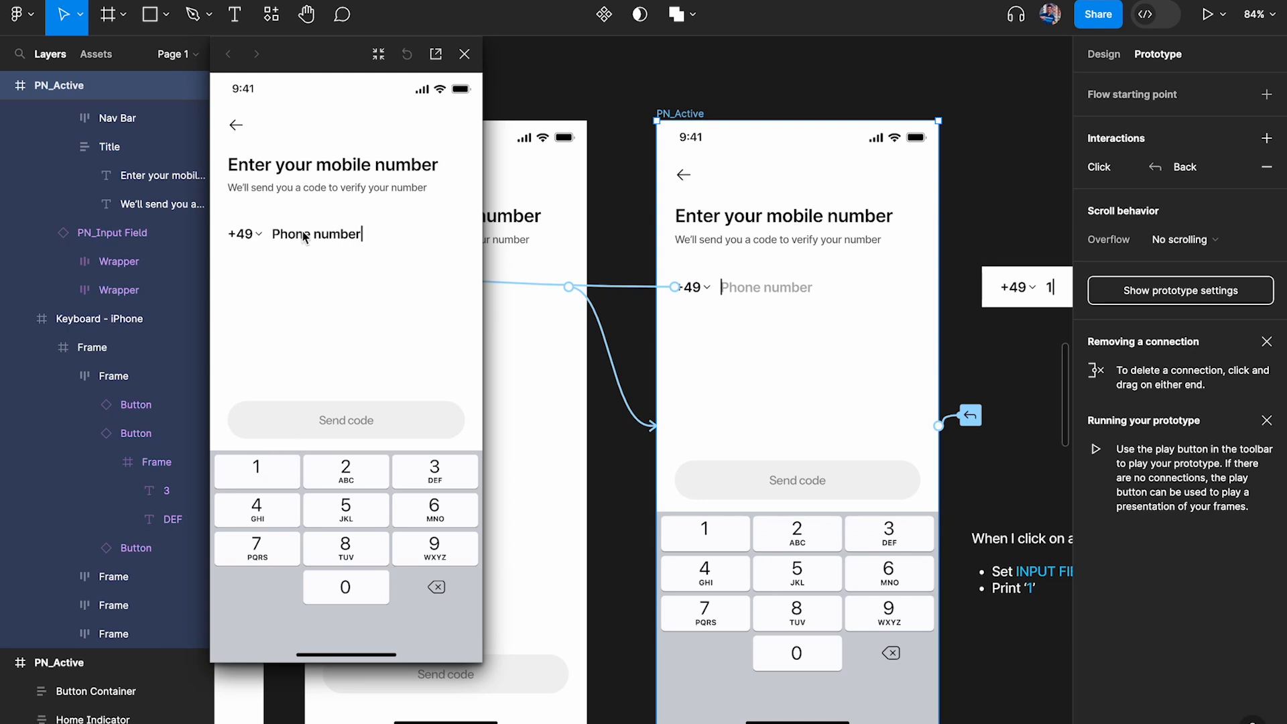
# Replace PN_Filled in the 1 key's click action with the string "Filled" and close the interaction
pyautogui.click(1055, 152)
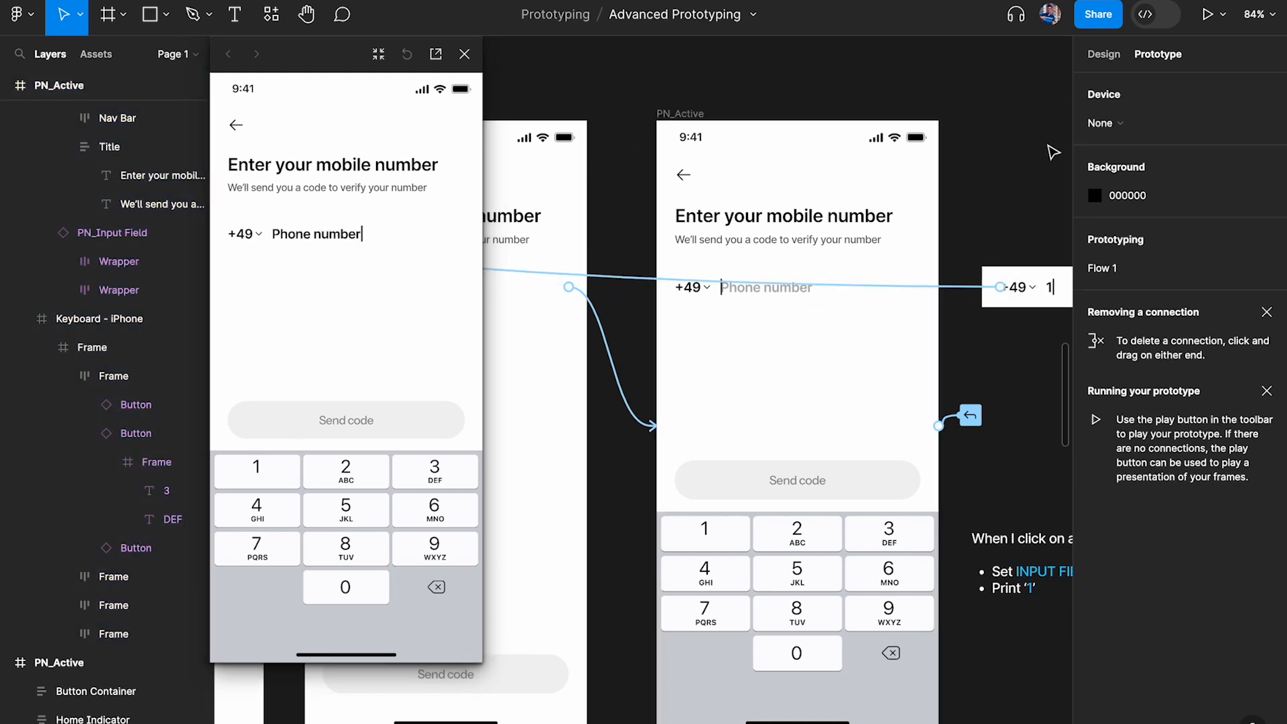
pyautogui.keyDown('super'); pyautogui.click(788, 542); pyautogui.keyUp('super')
pyautogui.click(707, 544)
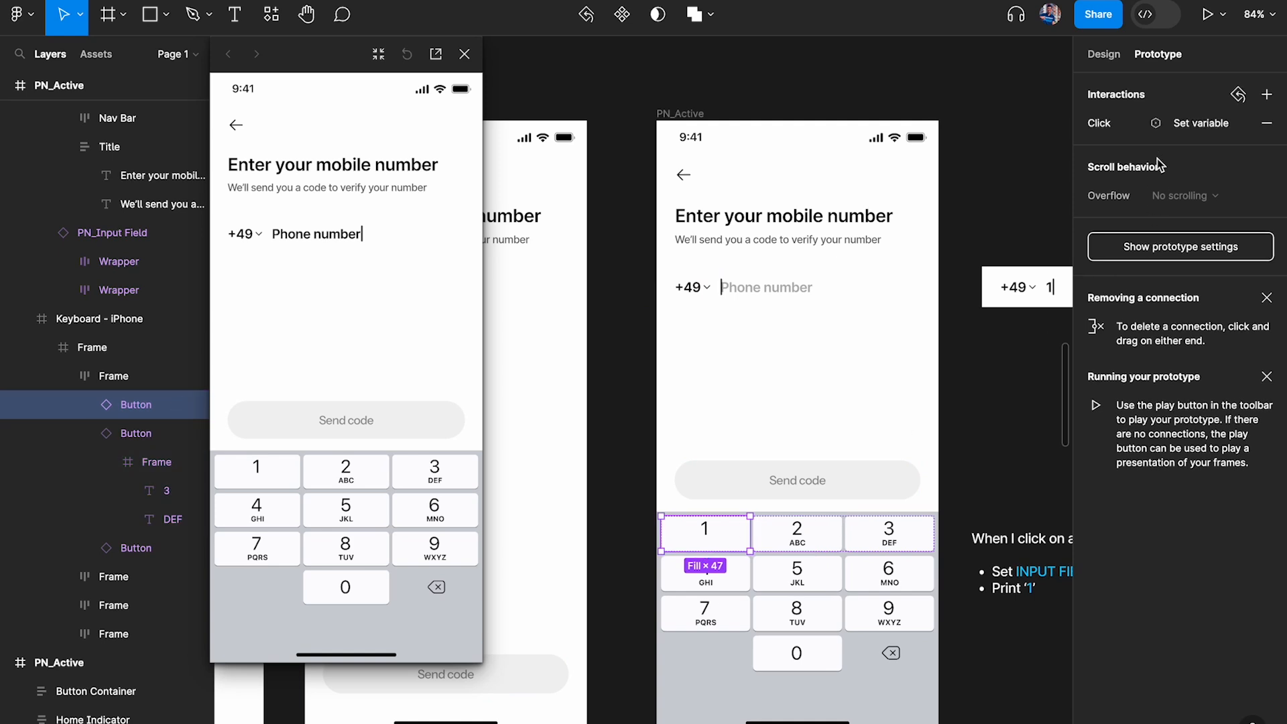
pyautogui.click(1183, 126)
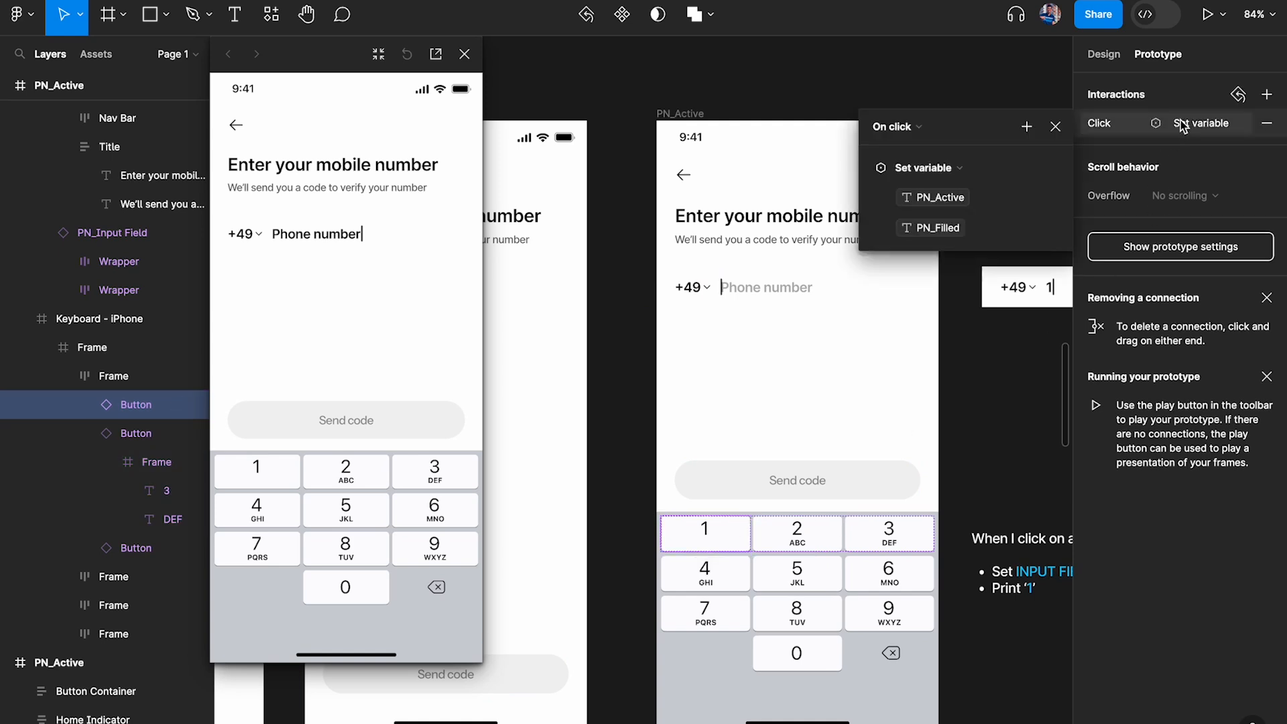
pyautogui.click(946, 228)
pyautogui.press('BackSpace')
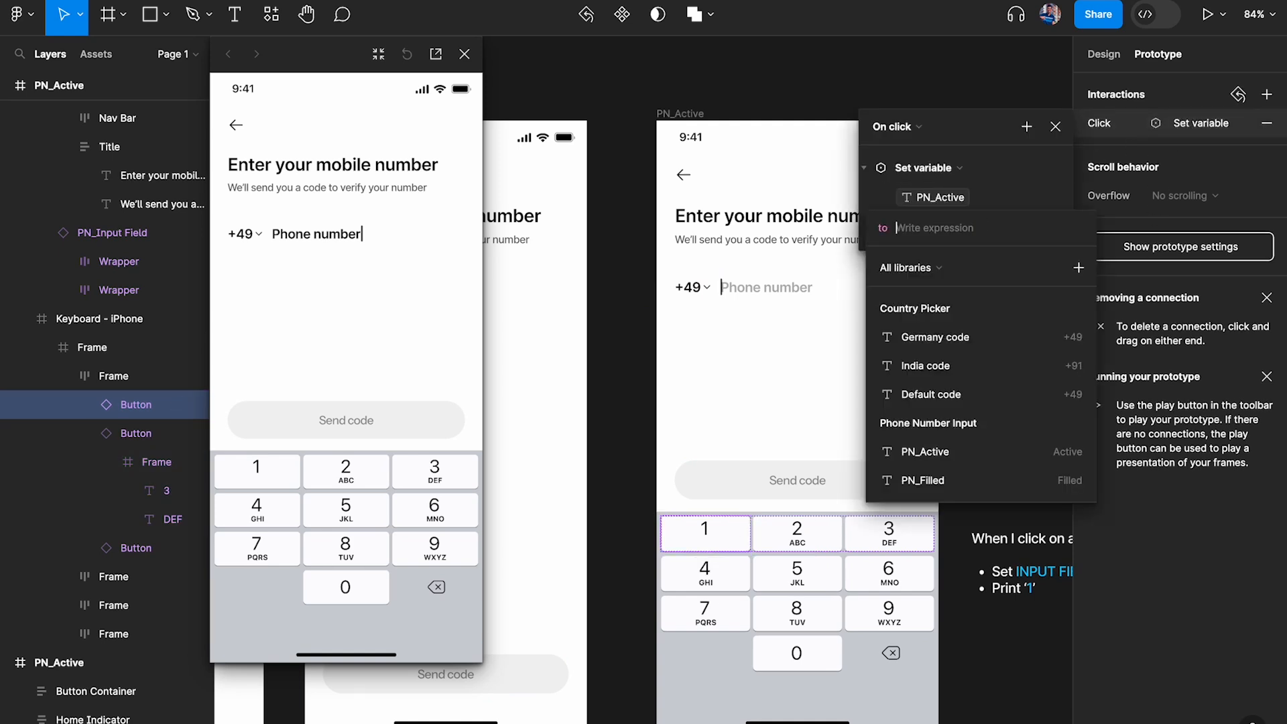
pyautogui.write("'")
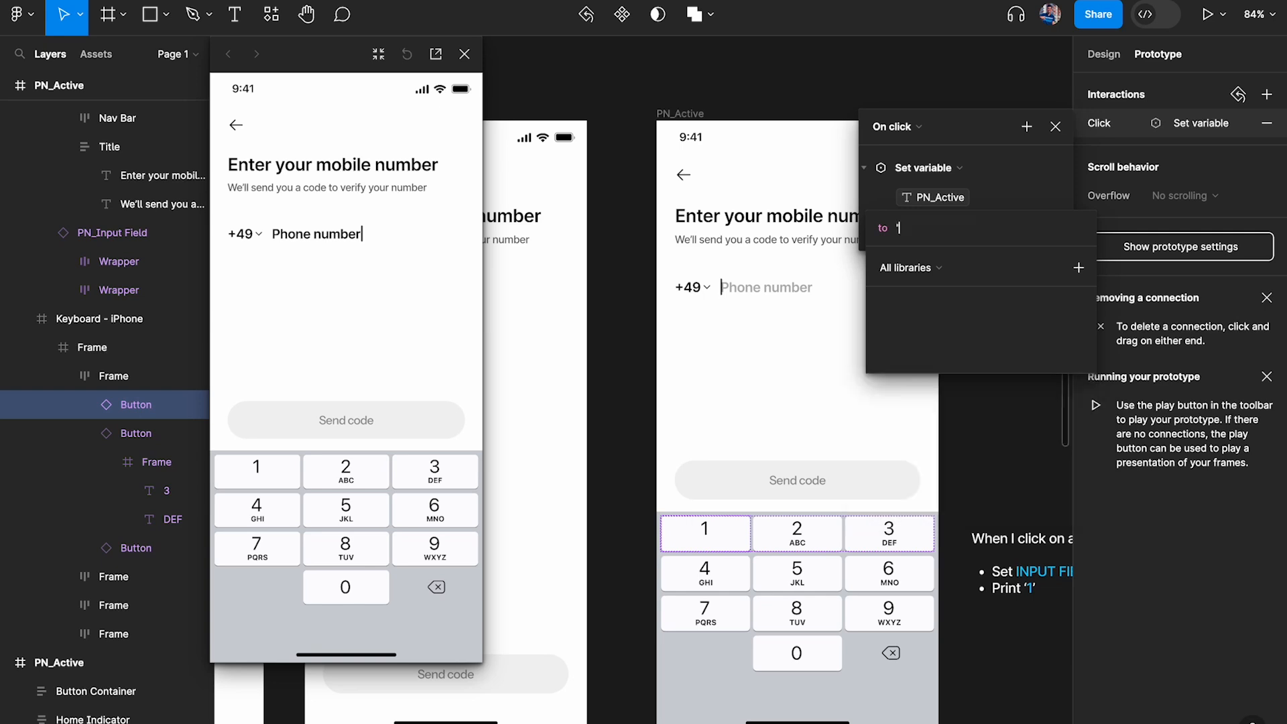
pyautogui.write('Filled"')
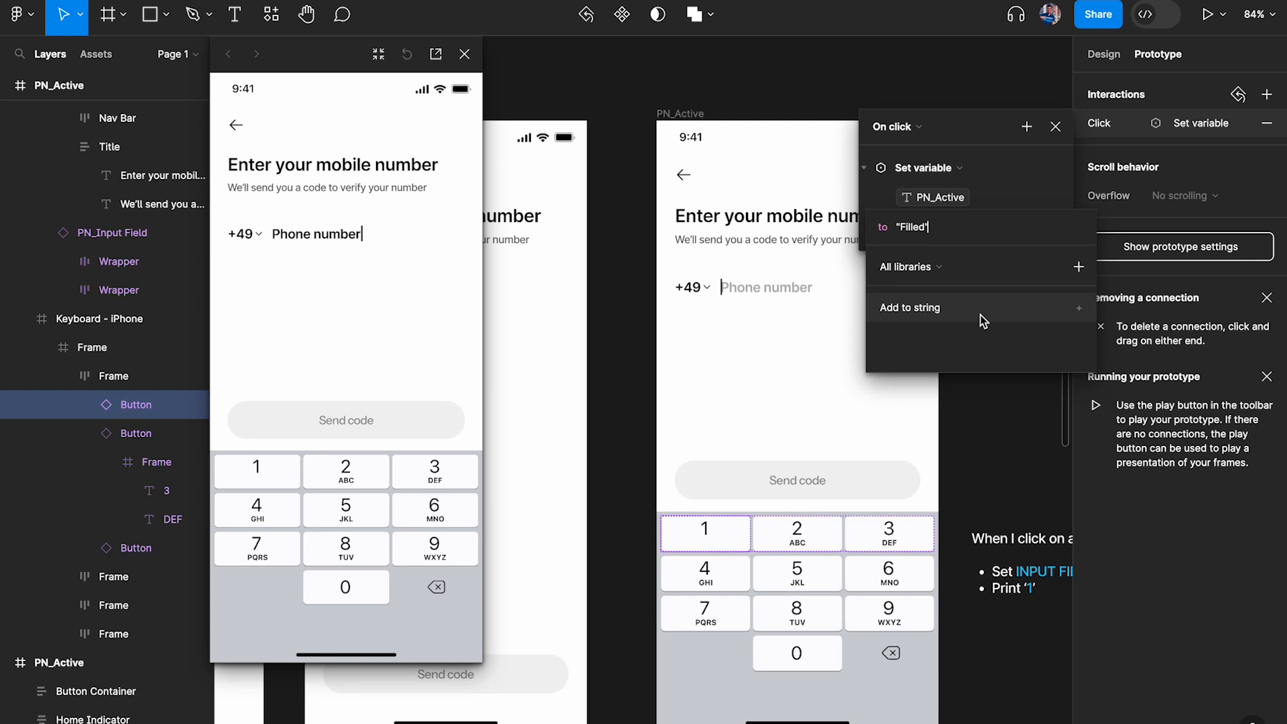
pyautogui.click(973, 100)
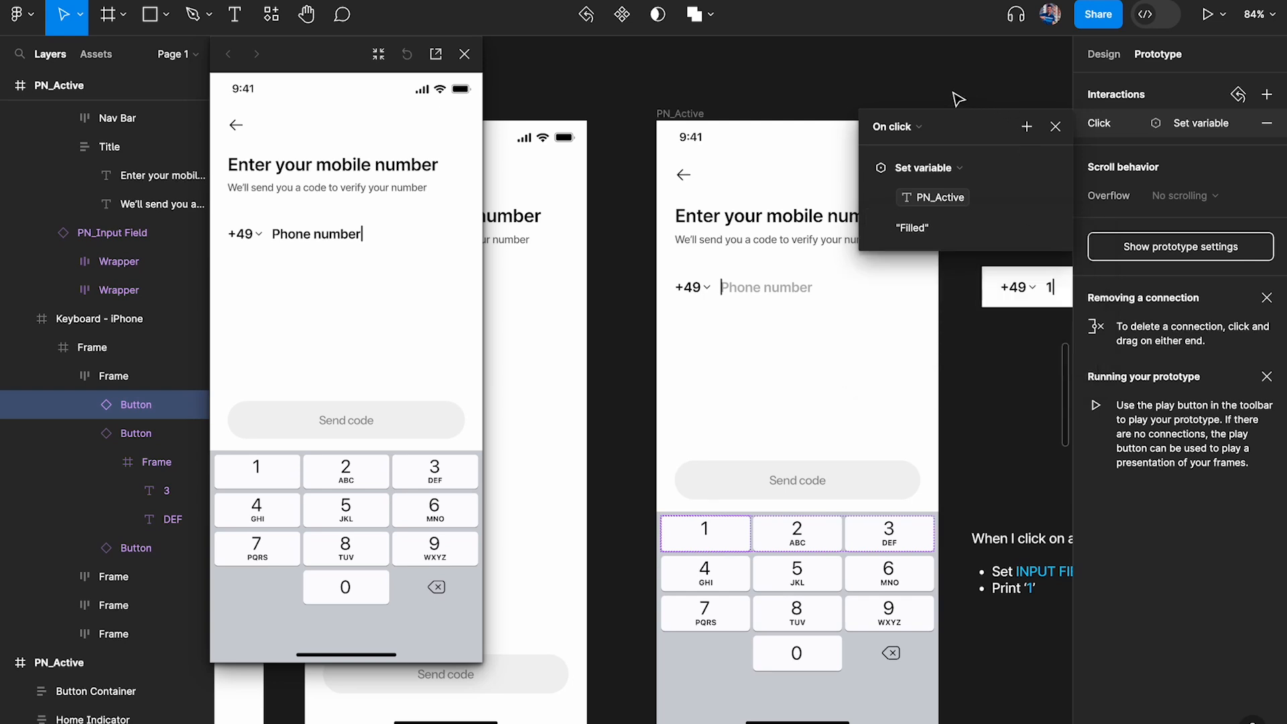
pyautogui.click(953, 92)
# Delete the PN_Filled variable from the Phone Number Input collection and close the local variables
pyautogui.click(1103, 53)
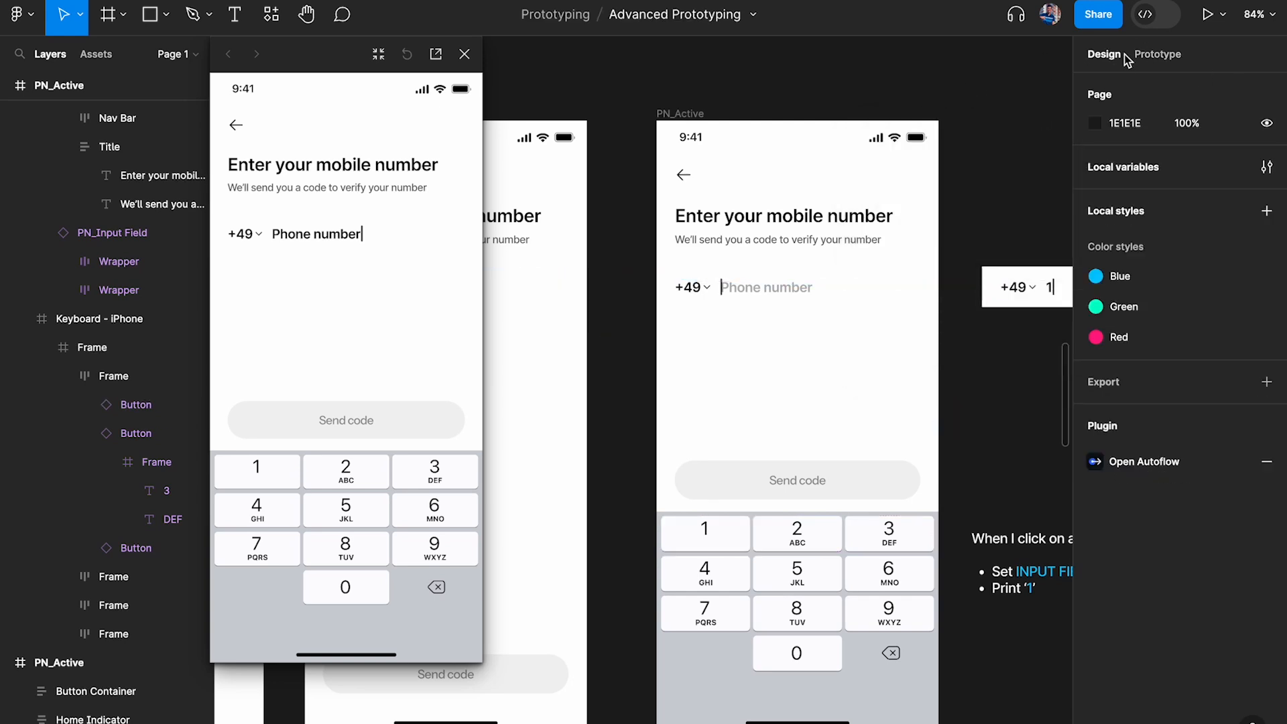
pyautogui.click(1266, 167)
pyautogui.click(796, 179)
pyautogui.rightClick(761, 190)
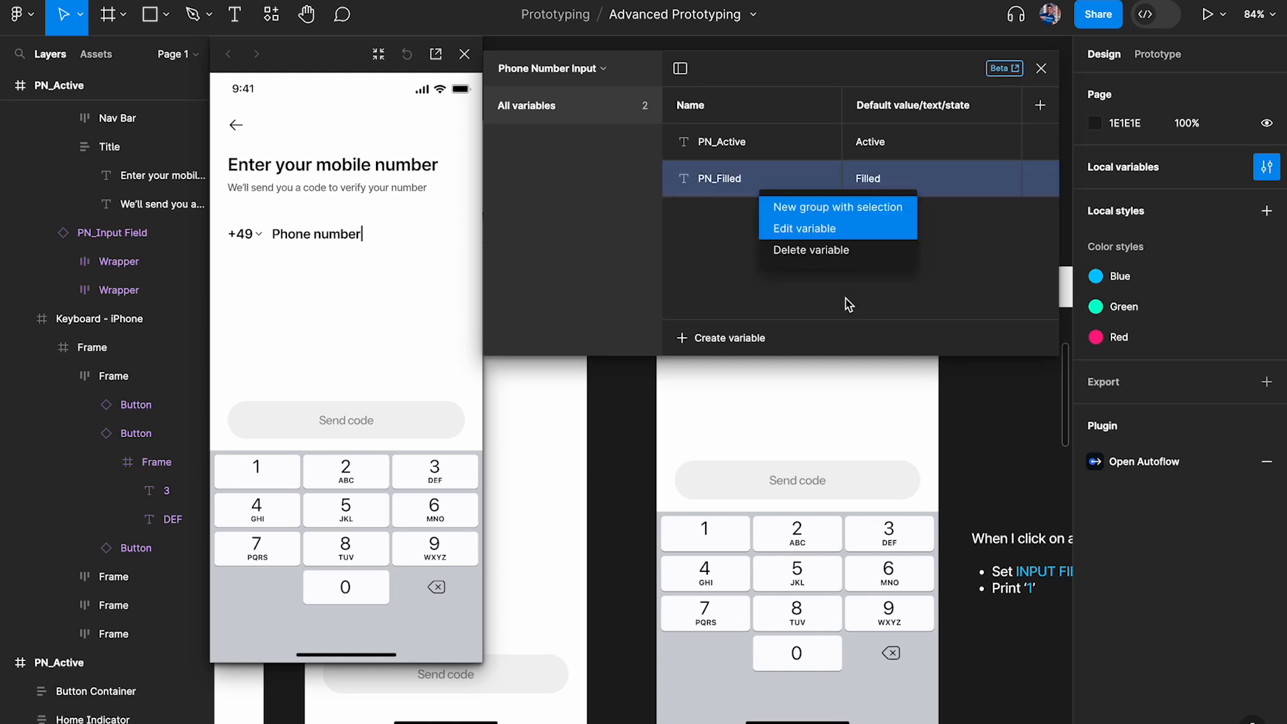
pyautogui.click(811, 250)
pyautogui.click(1041, 67)
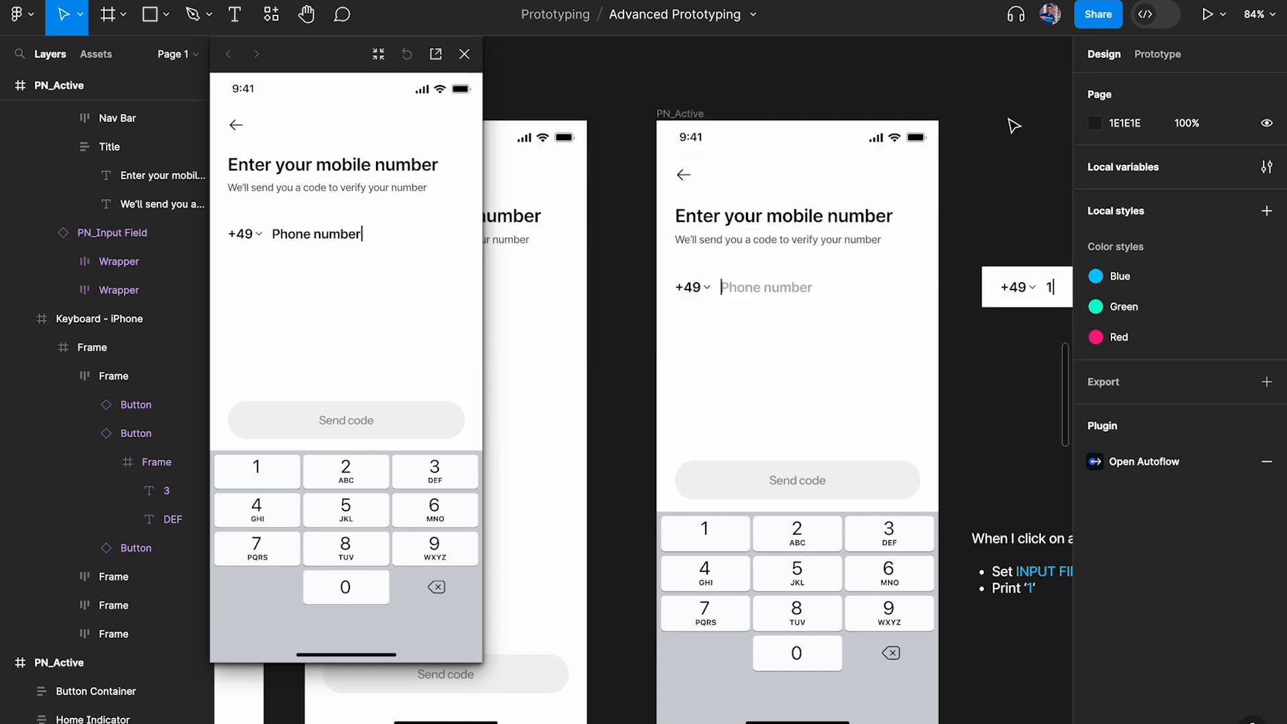
# Compare the Print '1' requirement note with the previewed input field, and inspect the placeholder text layer on PN_Active
pyautogui.scroll(-3, 1014, 126)
pyautogui.scroll(2, 797, 175)
pyautogui.scroll(2, 741, 296)
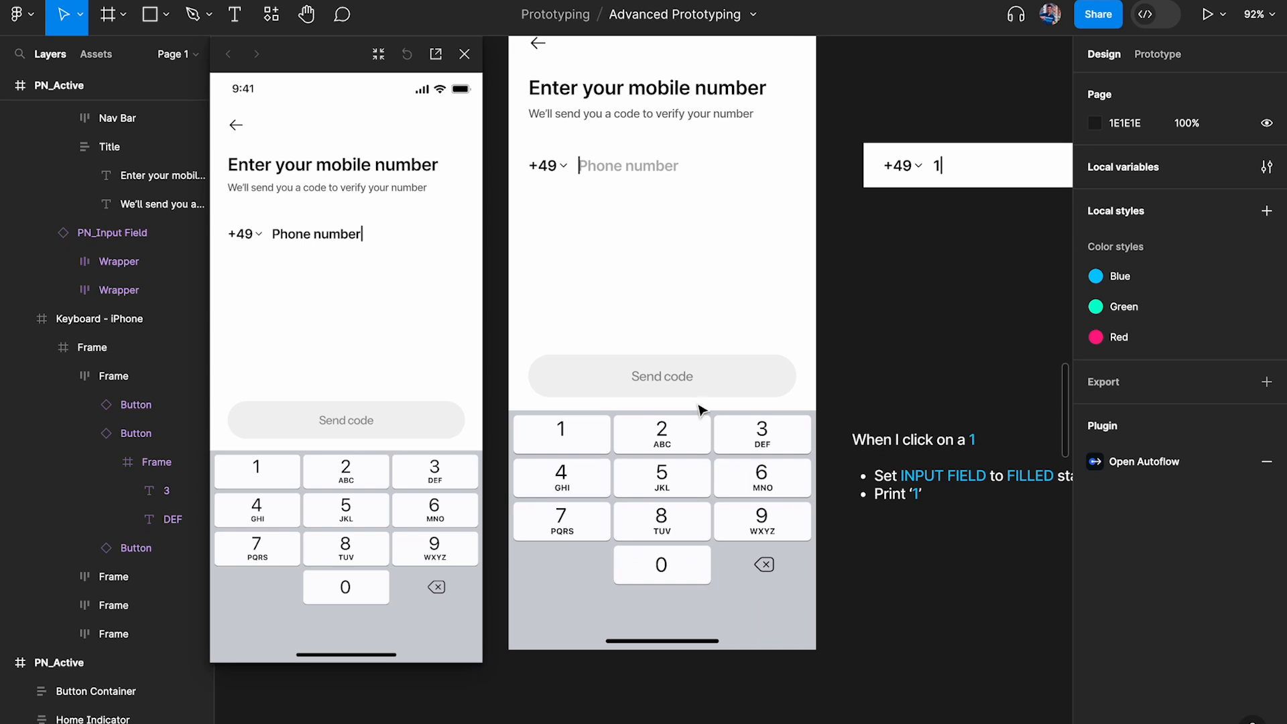
pyautogui.scroll(5, 771, 462)
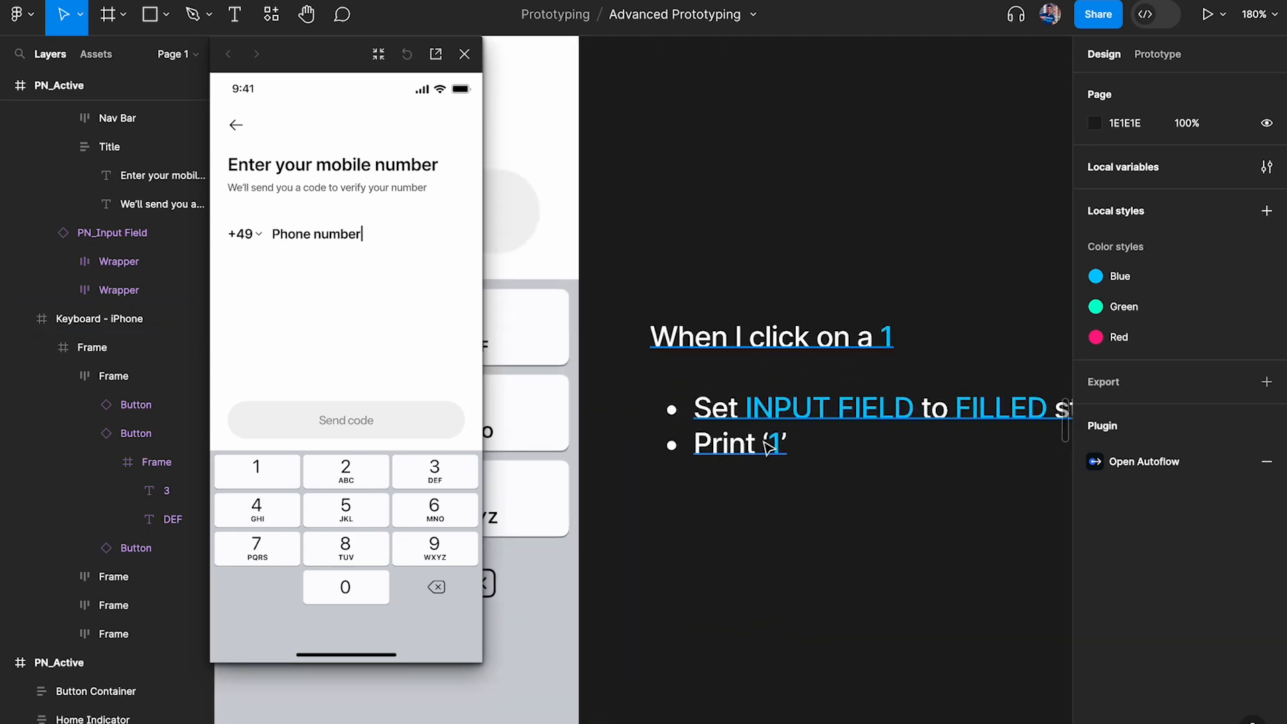
pyautogui.scroll(-5, 768, 446)
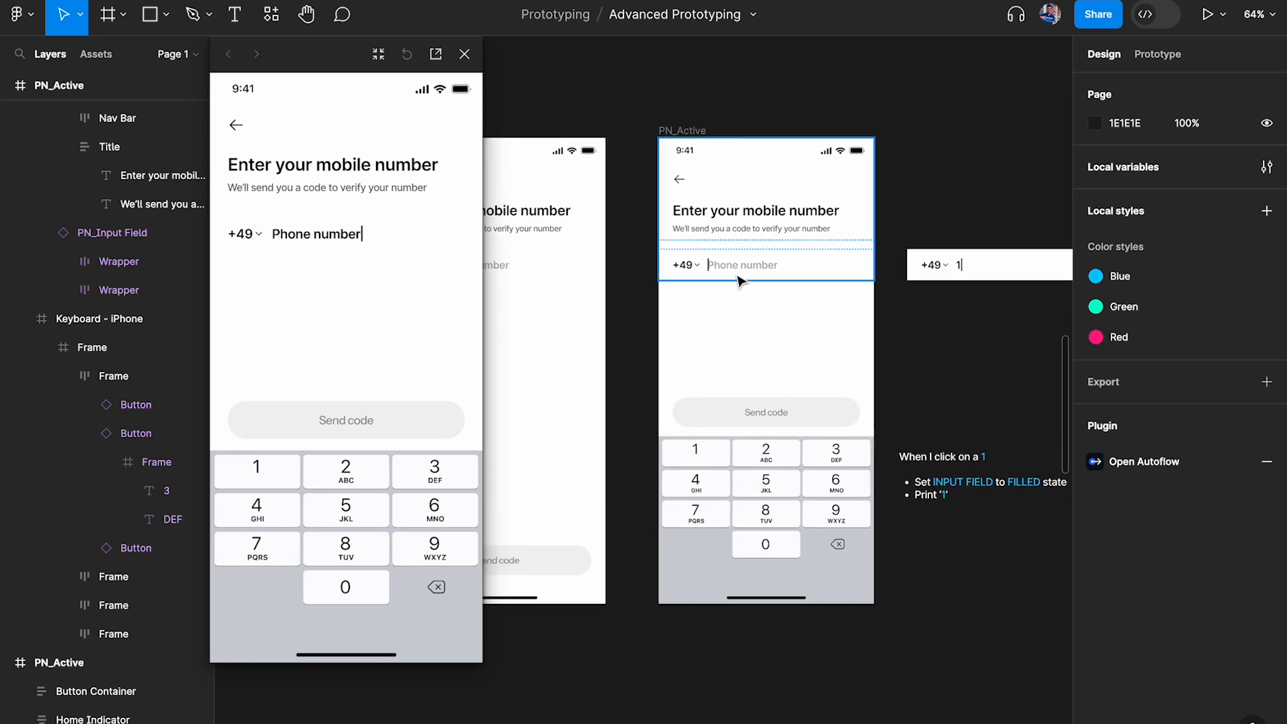
pyautogui.scroll(5, 739, 280)
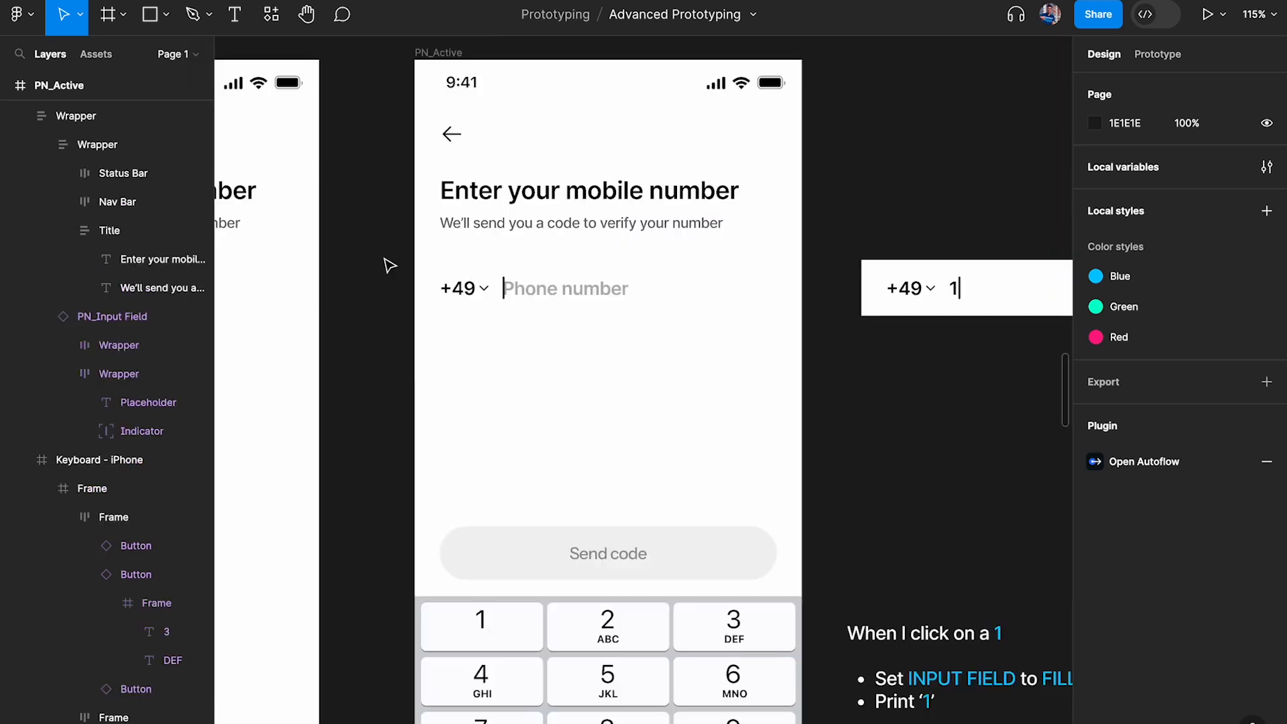
pyautogui.scroll(3, 386, 263)
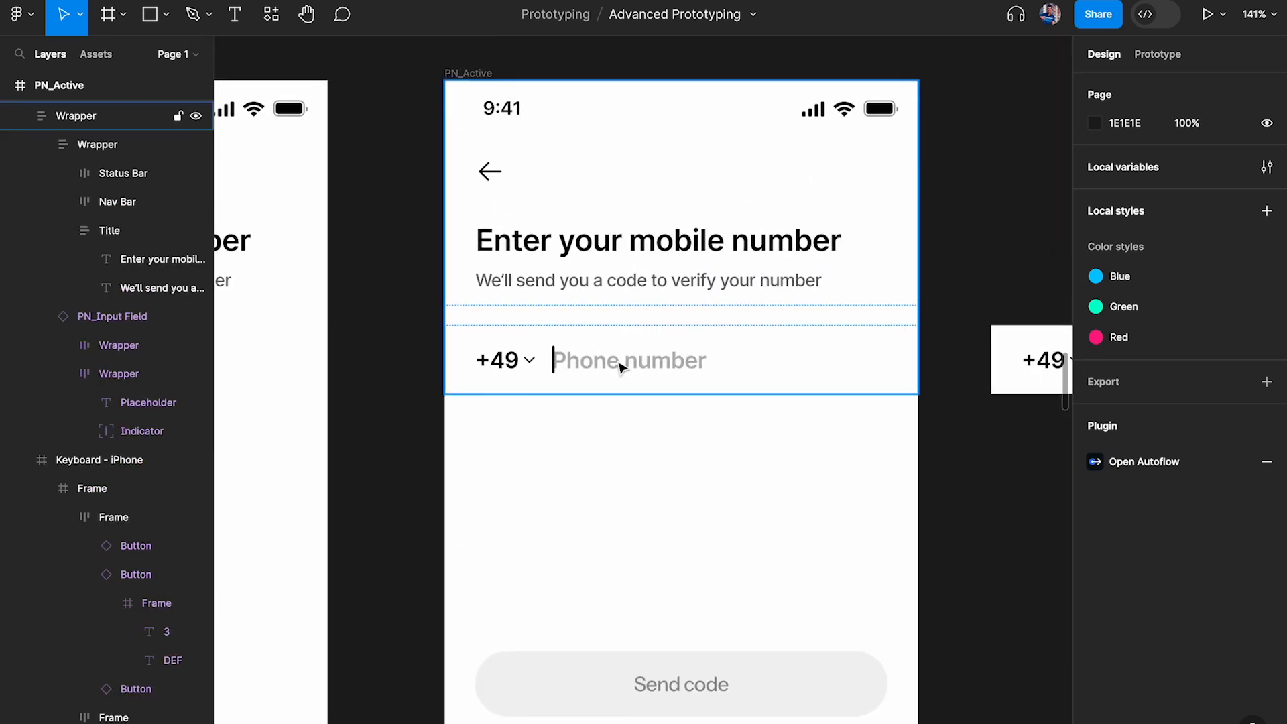
pyautogui.keyDown('ctrl'); pyautogui.click(660, 366); pyautogui.keyUp('ctrl')
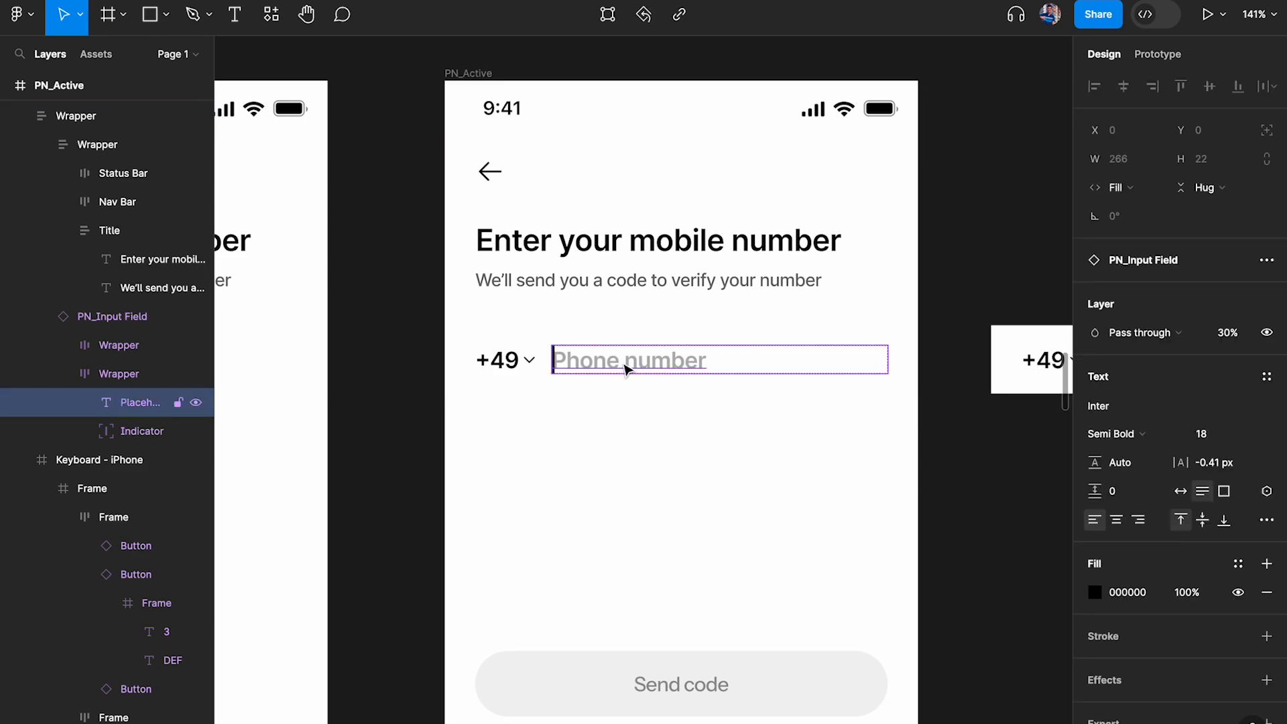
# Reset all changes on the standalone Filled PN_Input Field instance beside the PN_Active frame
pyautogui.scroll(-3, 627, 368)
pyautogui.hscroll(2, 627, 368)
pyautogui.click(865, 403)
pyautogui.rightClick(832, 329)
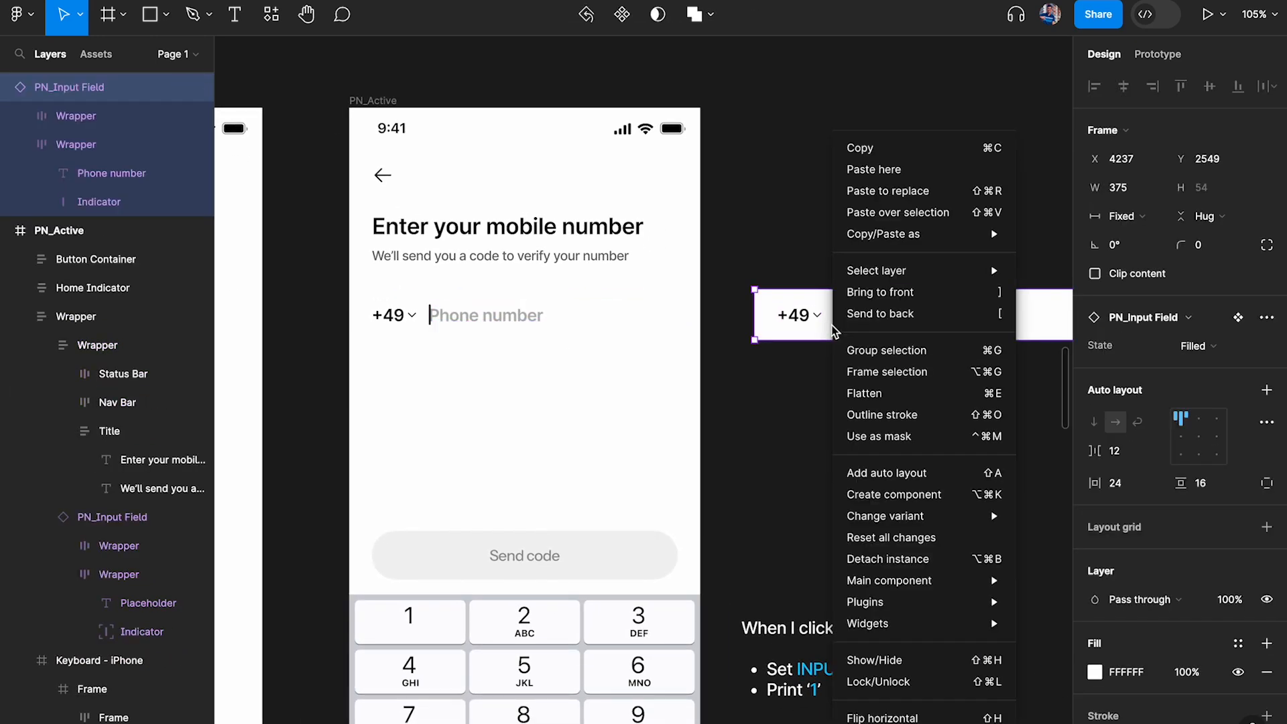
pyautogui.click(898, 537)
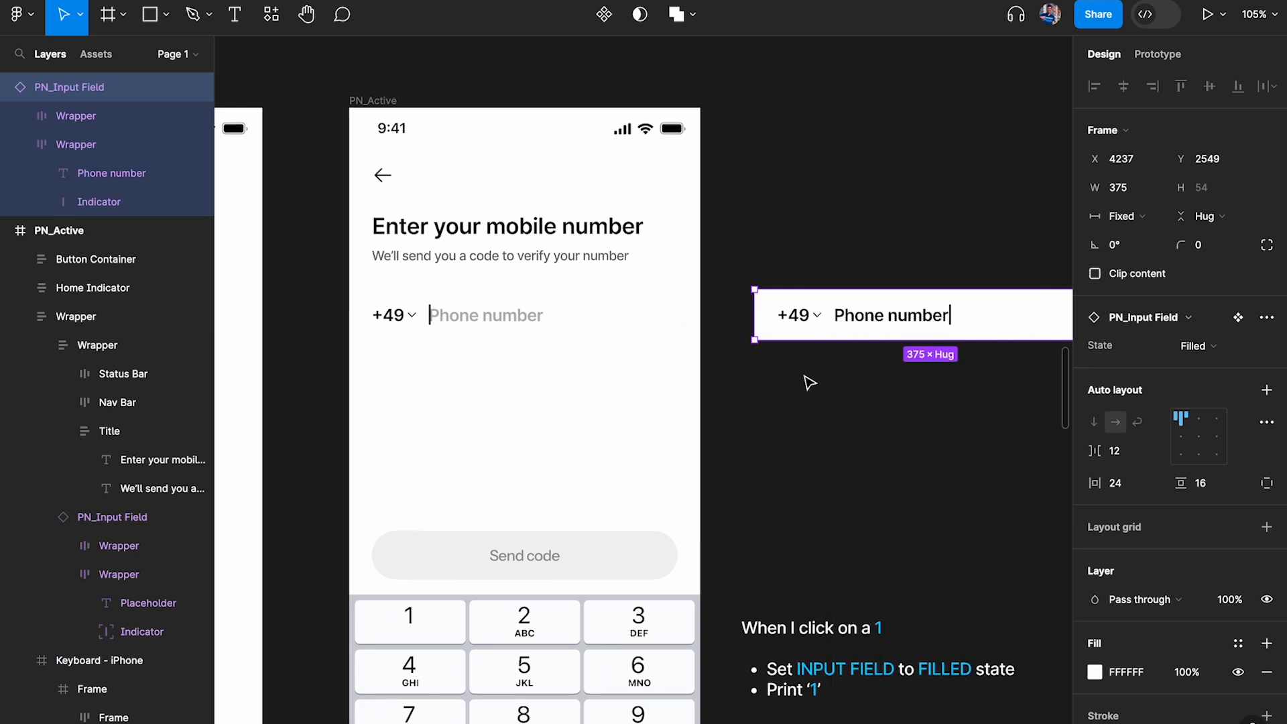
# Replace the phone number text in the standalone Filled PN_Input Field instance beside PN_Active with 1
pyautogui.keyDown('ctrl'); pyautogui.click(530, 317); pyautogui.keyUp('ctrl')
pyautogui.scroll(3, 530, 318)
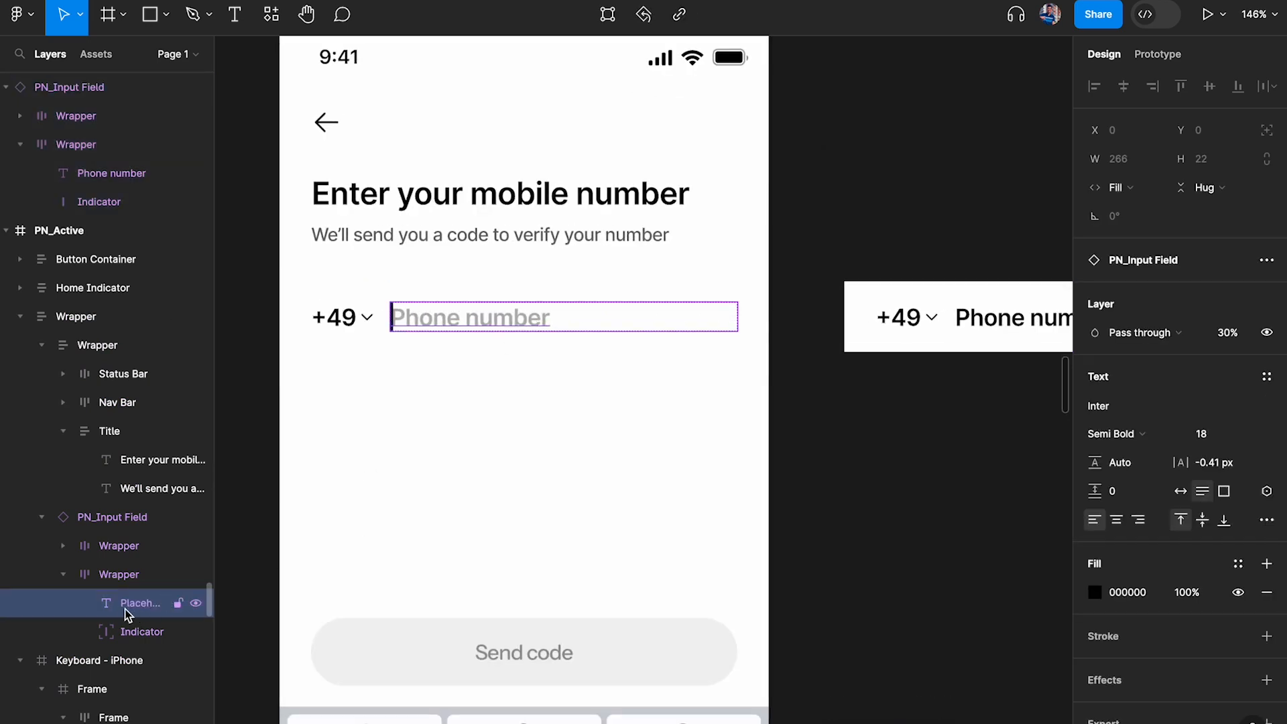
pyautogui.keyDown('ctrl'); pyautogui.click(1023, 328); pyautogui.keyUp('ctrl')
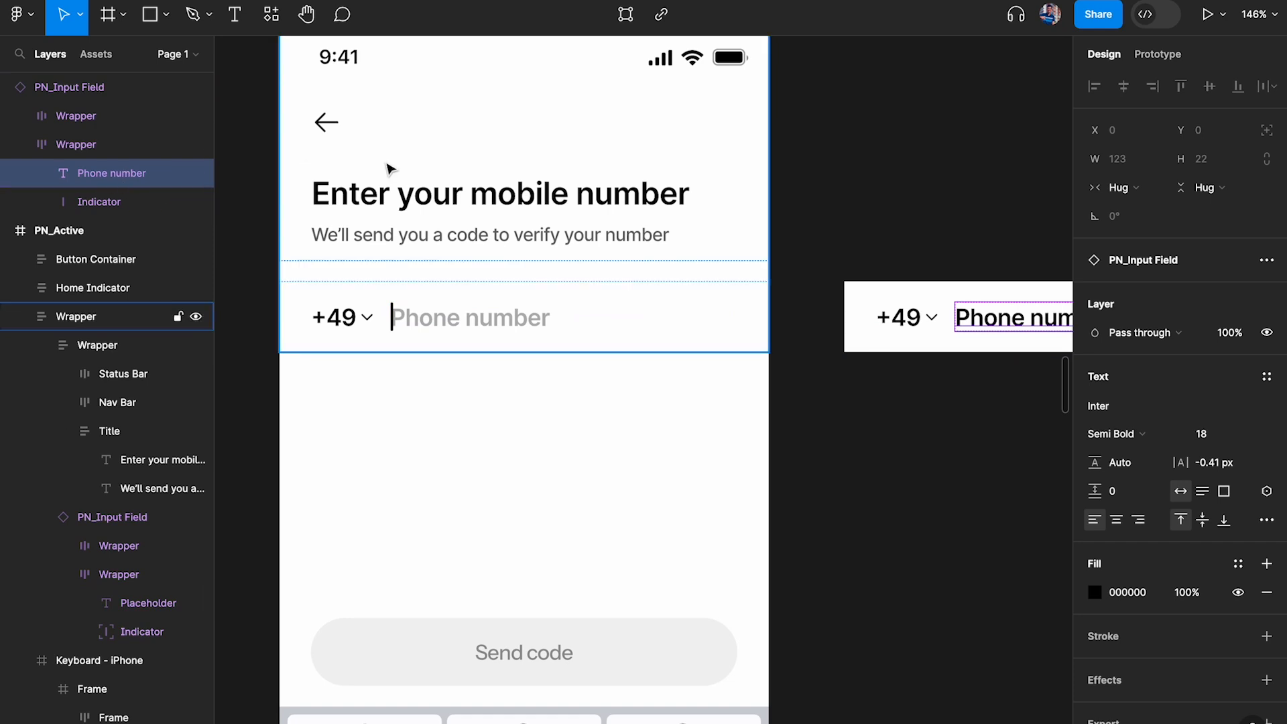
pyautogui.scroll(-2, 536, 208)
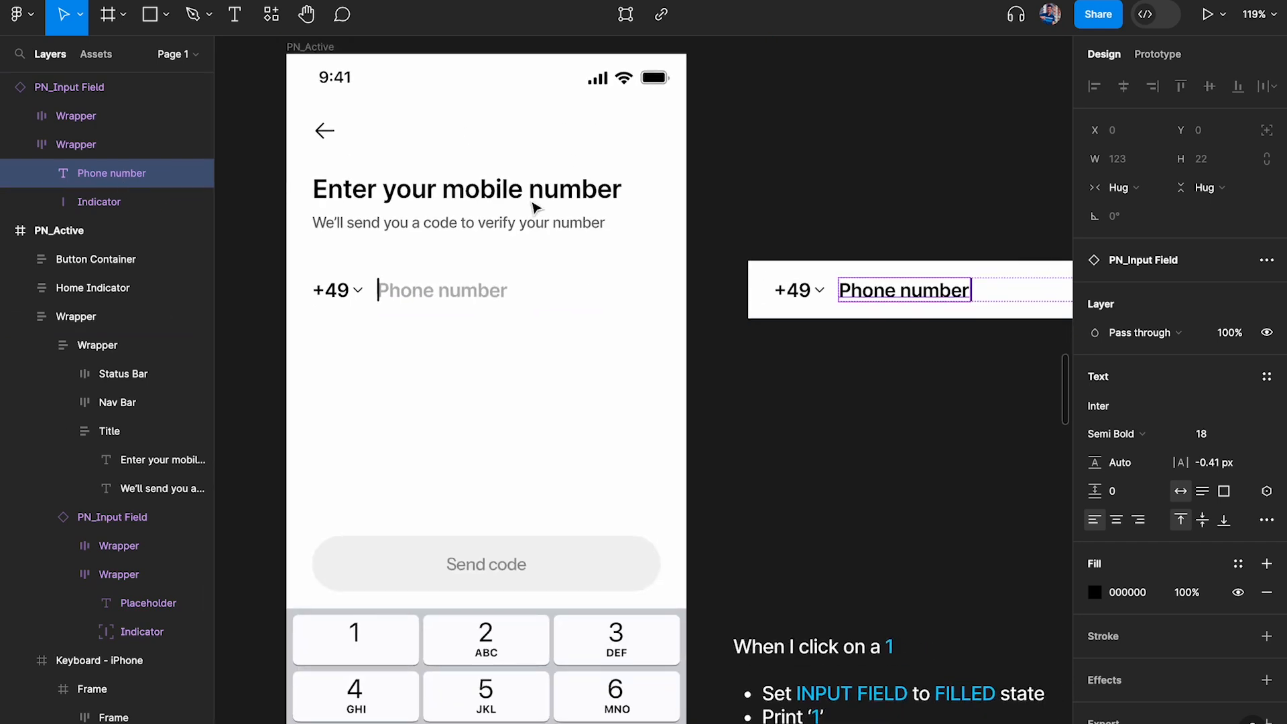
pyautogui.click(499, 291)
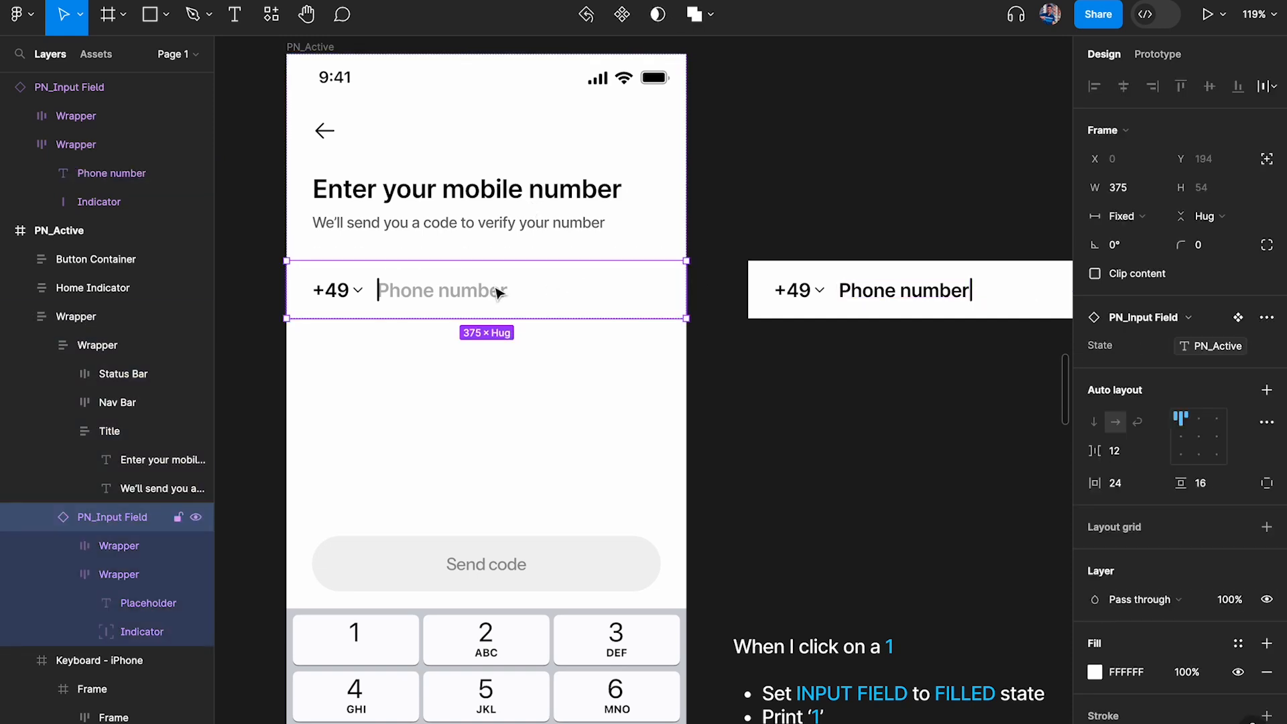
pyautogui.click(898, 293)
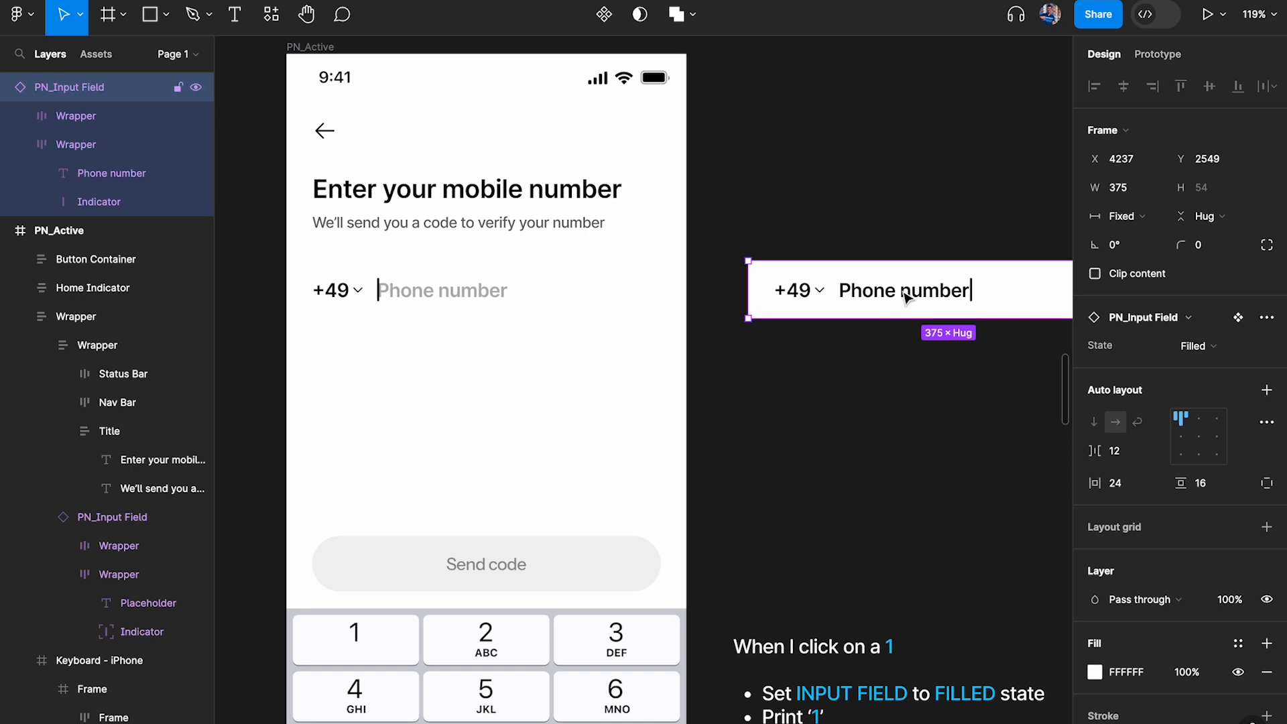
pyautogui.doubleClick(905, 297)
pyautogui.doubleClick(905, 296)
pyautogui.write('1')
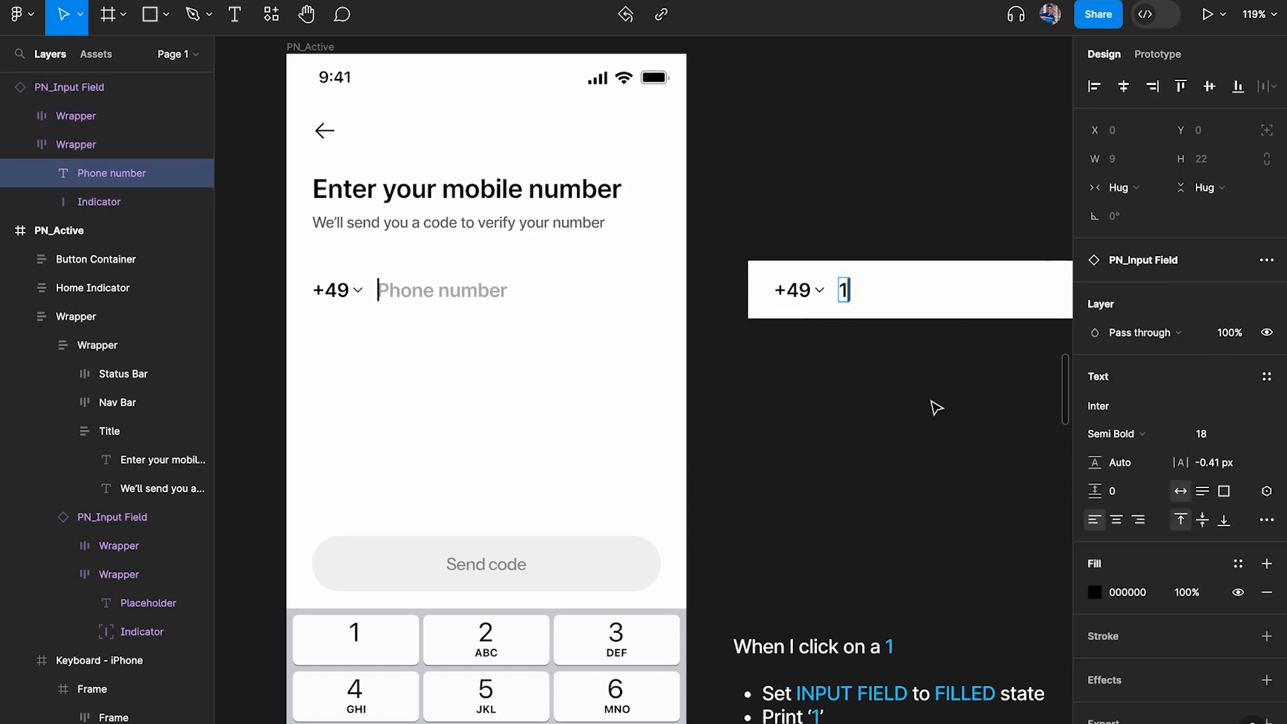
pyautogui.click(934, 406)
# Move the PN_Input Field component set into the free area above the PN_Active frame
pyautogui.doubleClick(844, 293)
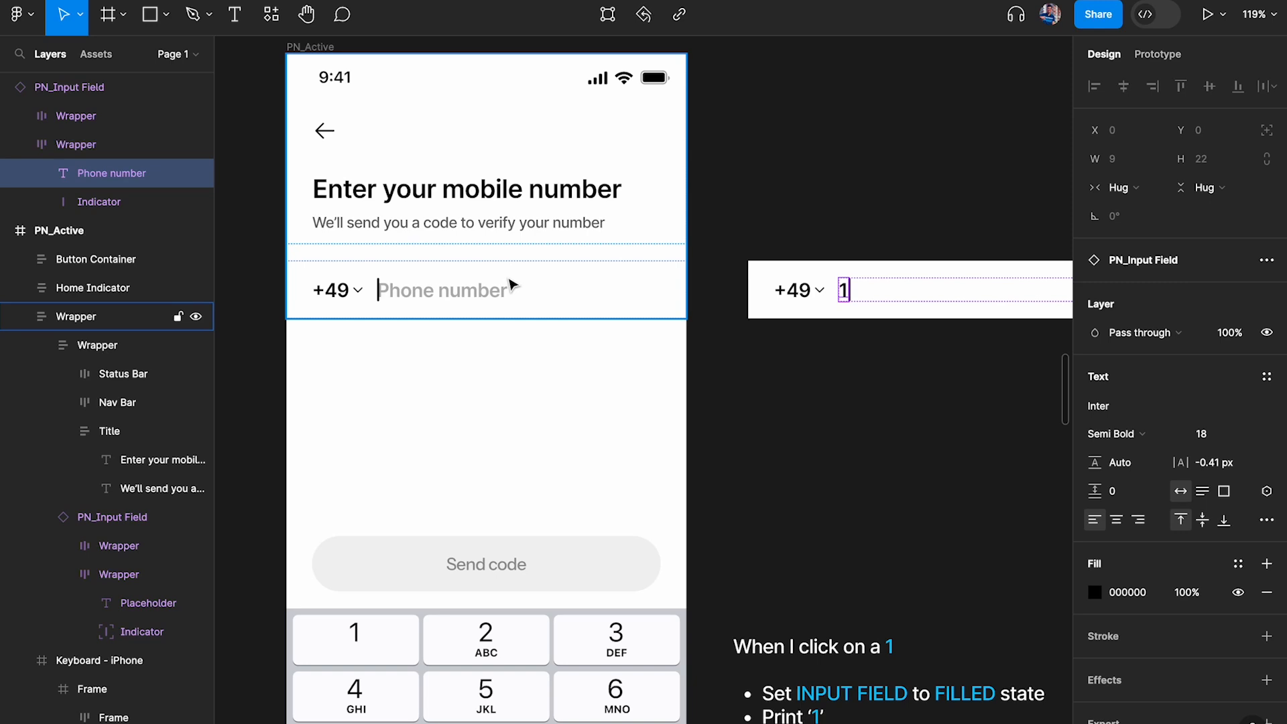
pyautogui.click(429, 291)
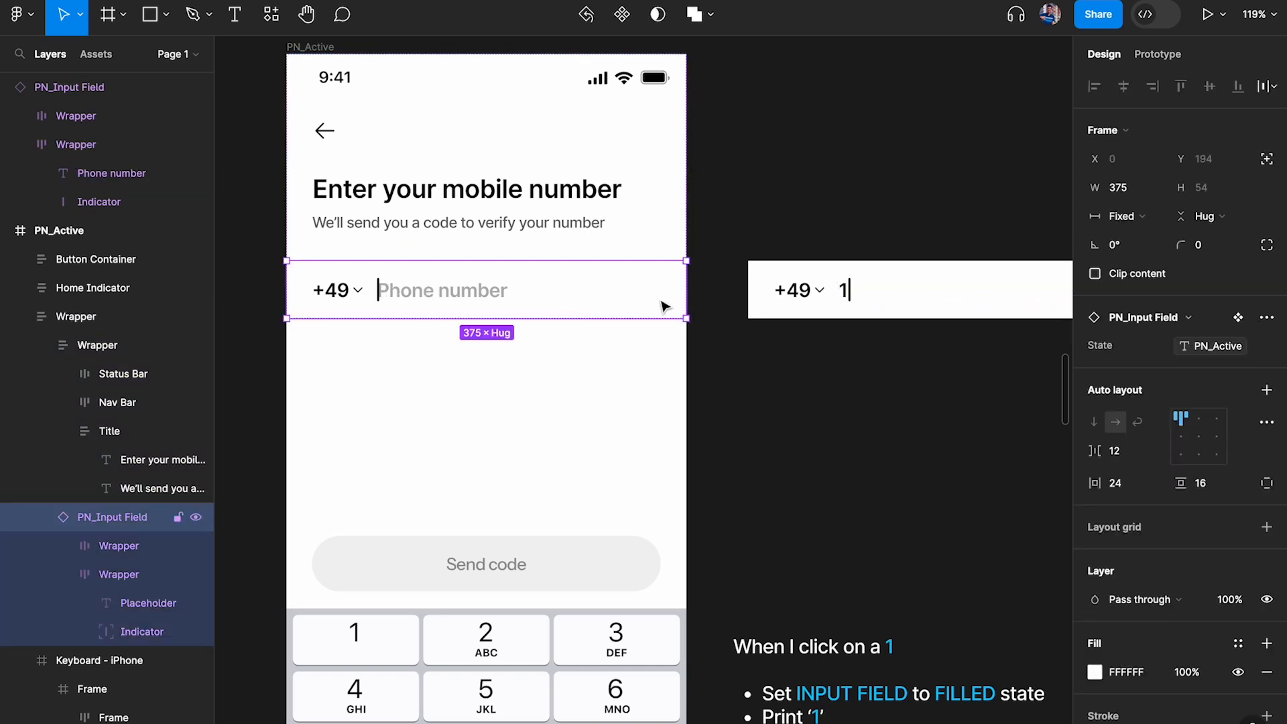
pyautogui.scroll(-8, 661, 302)
pyautogui.scroll(-6, 660, 302)
pyautogui.scroll(-3, 661, 302)
pyautogui.hscroll(-4, 661, 302)
pyautogui.scroll(3, 557, 414)
pyautogui.click(488, 370)
pyautogui.scroll(-5, 737, 370)
pyautogui.hscroll(10, 737, 370)
pyautogui.hscroll(-6, 784, 359)
pyautogui.scroll(-3, 782, 362)
pyautogui.moveTo(483, 340); pyautogui.dragTo(959, 333)
pyautogui.scroll(6, 752, 469)
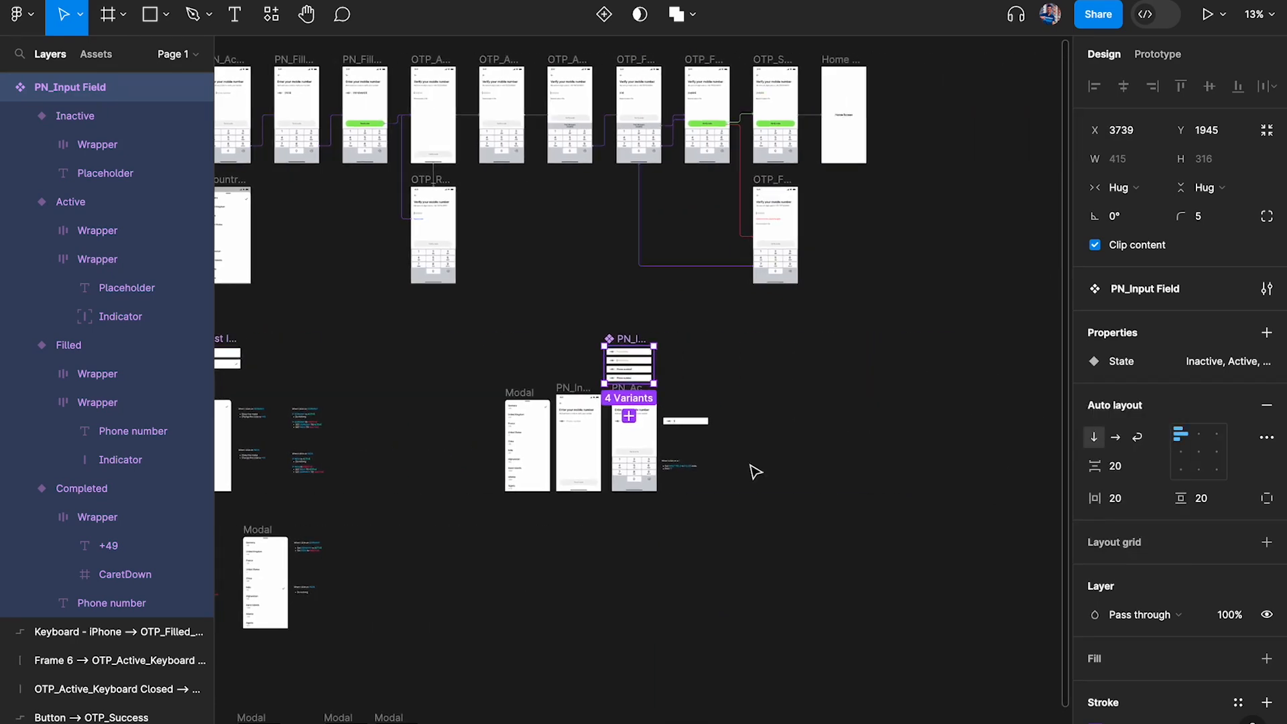
# Align the PN_Input Field component set's left edge with the PN_Active frame below it, at X 3804
pyautogui.hscroll(-4, 462, 278)
pyautogui.scroll(4, 507, 290)
pyautogui.hscroll(3, 523, 292)
pyautogui.scroll(2, 523, 293)
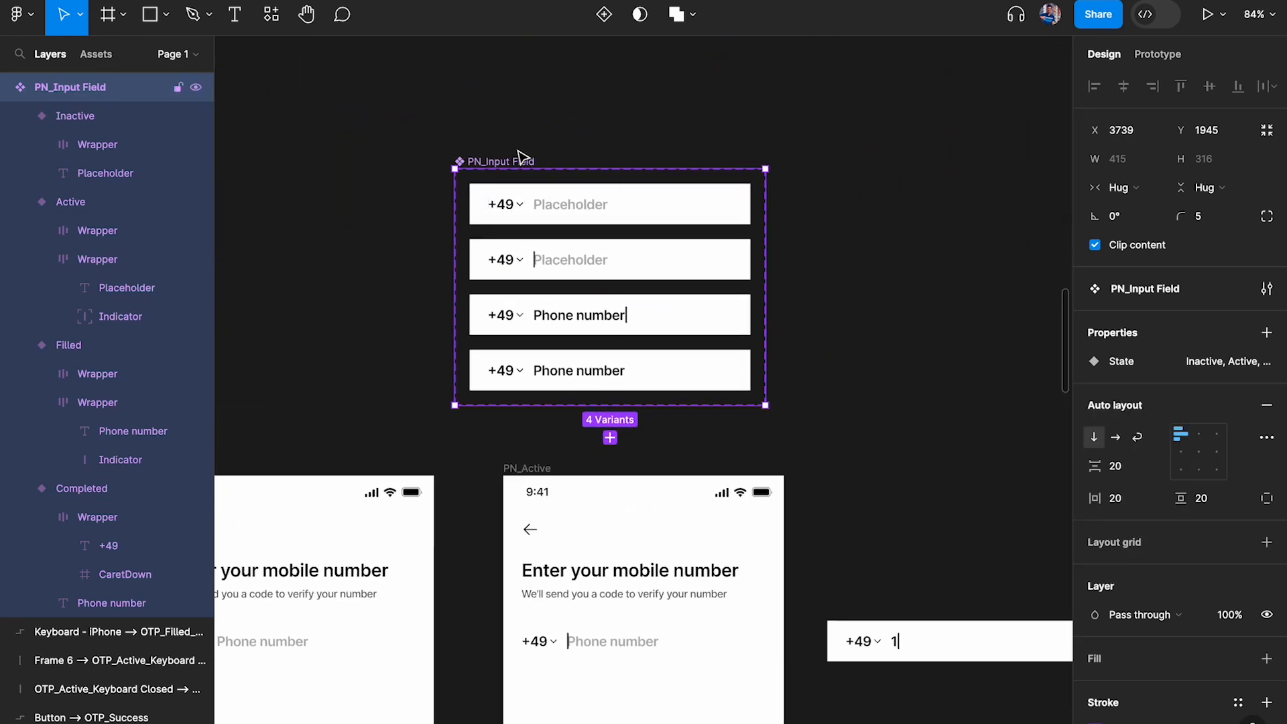
pyautogui.moveTo(514, 161); pyautogui.dragTo(560, 164)
# Compare the Filled variant's Phone number text layer in the PN_Input Field component set with the input field on PN_Active
pyautogui.scroll(5, 603, 315)
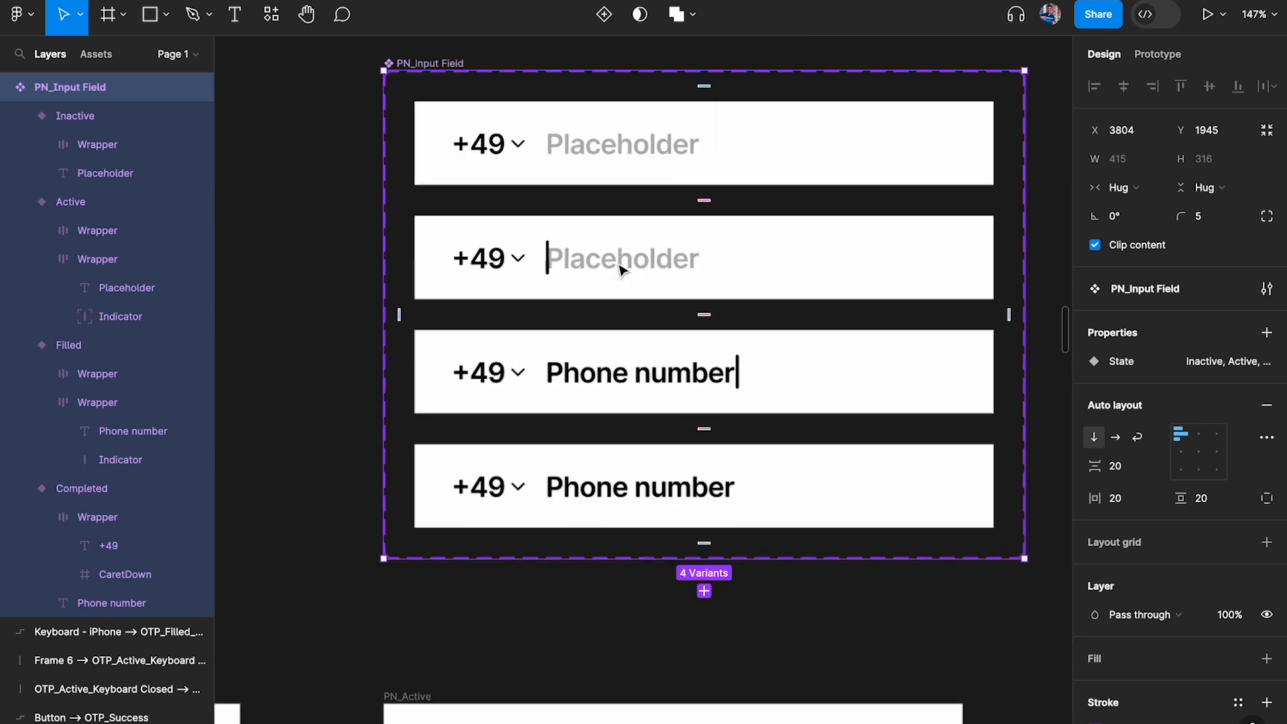
pyautogui.click(648, 373)
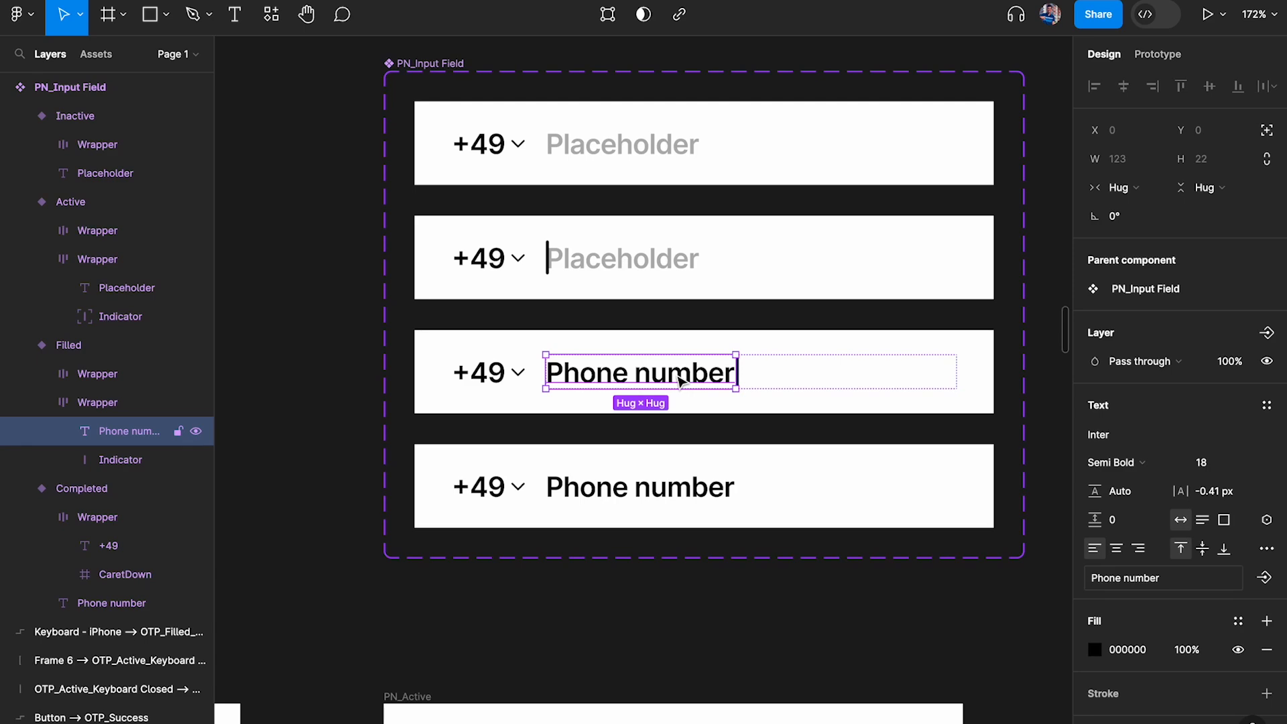
pyautogui.scroll(-2, 680, 381)
pyautogui.scroll(-5, 681, 380)
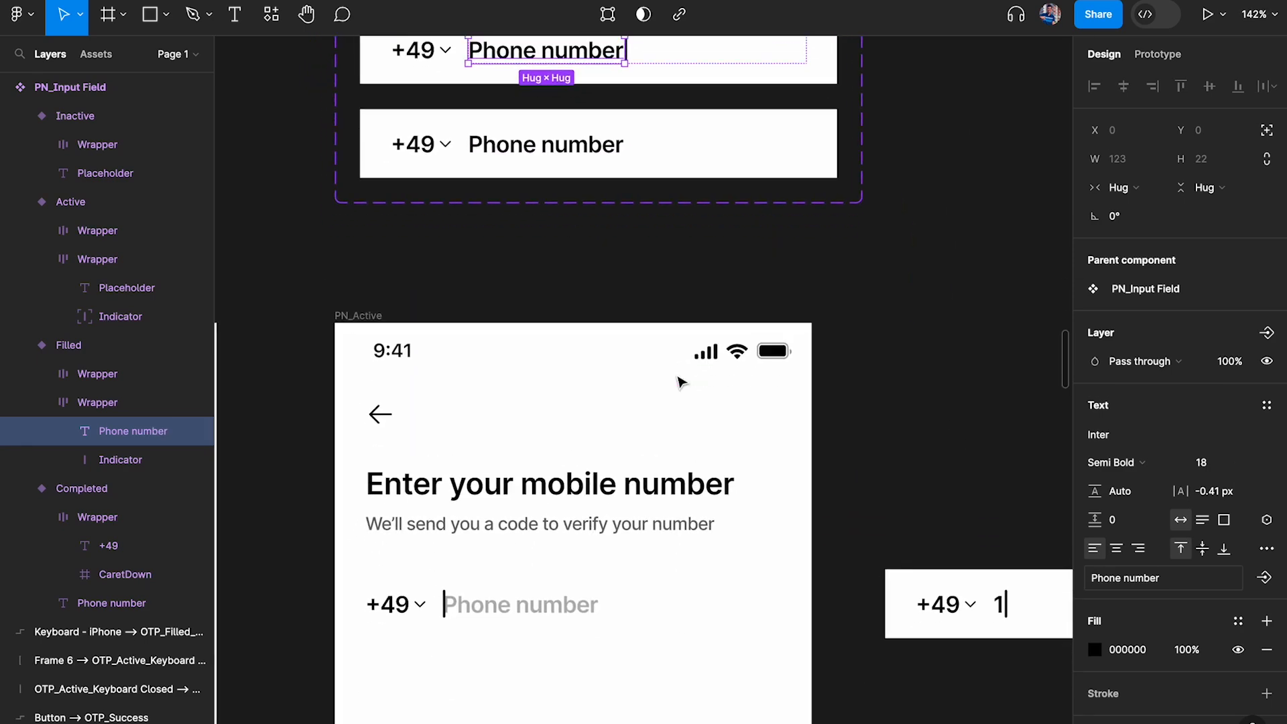
pyautogui.scroll(4, 671, 362)
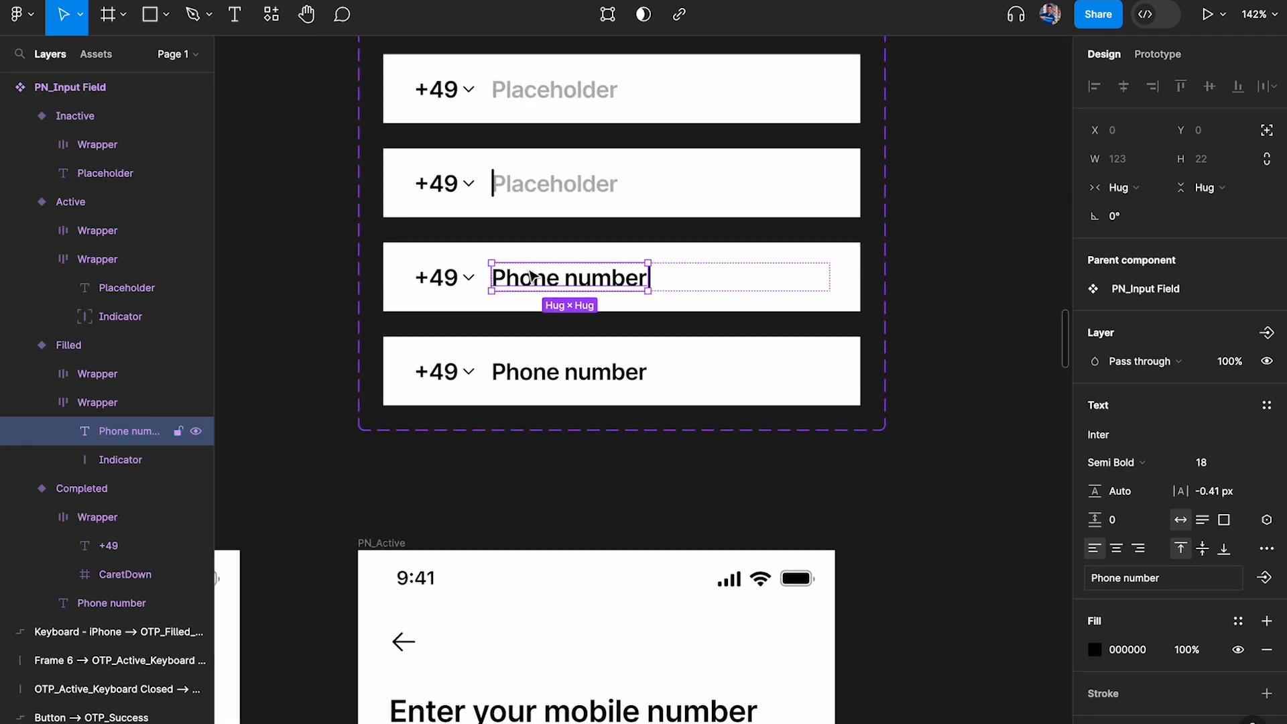
pyautogui.scroll(-5, 530, 529)
pyautogui.click(532, 508)
pyautogui.scroll(-1, 531, 507)
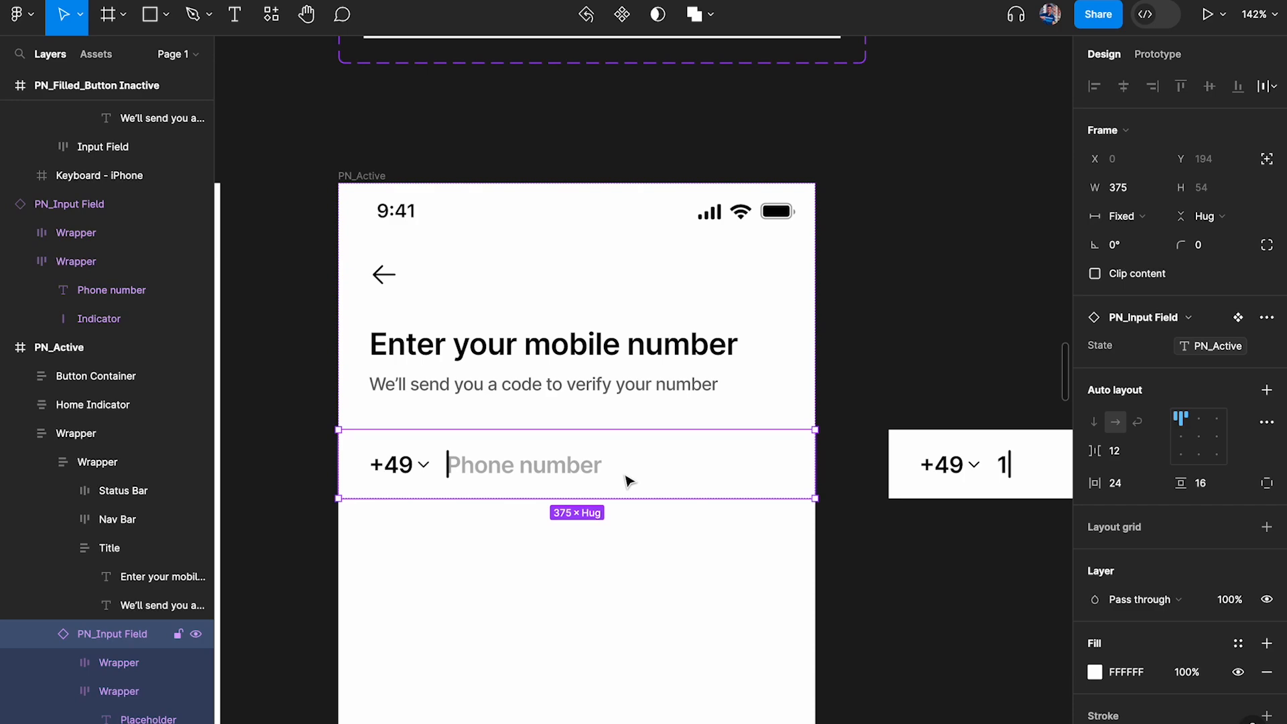
pyautogui.scroll(-2, 627, 480)
pyautogui.hscroll(2, 857, 349)
pyautogui.hscroll(3, 858, 350)
pyautogui.scroll(2, 658, 371)
pyautogui.scroll(5, 658, 370)
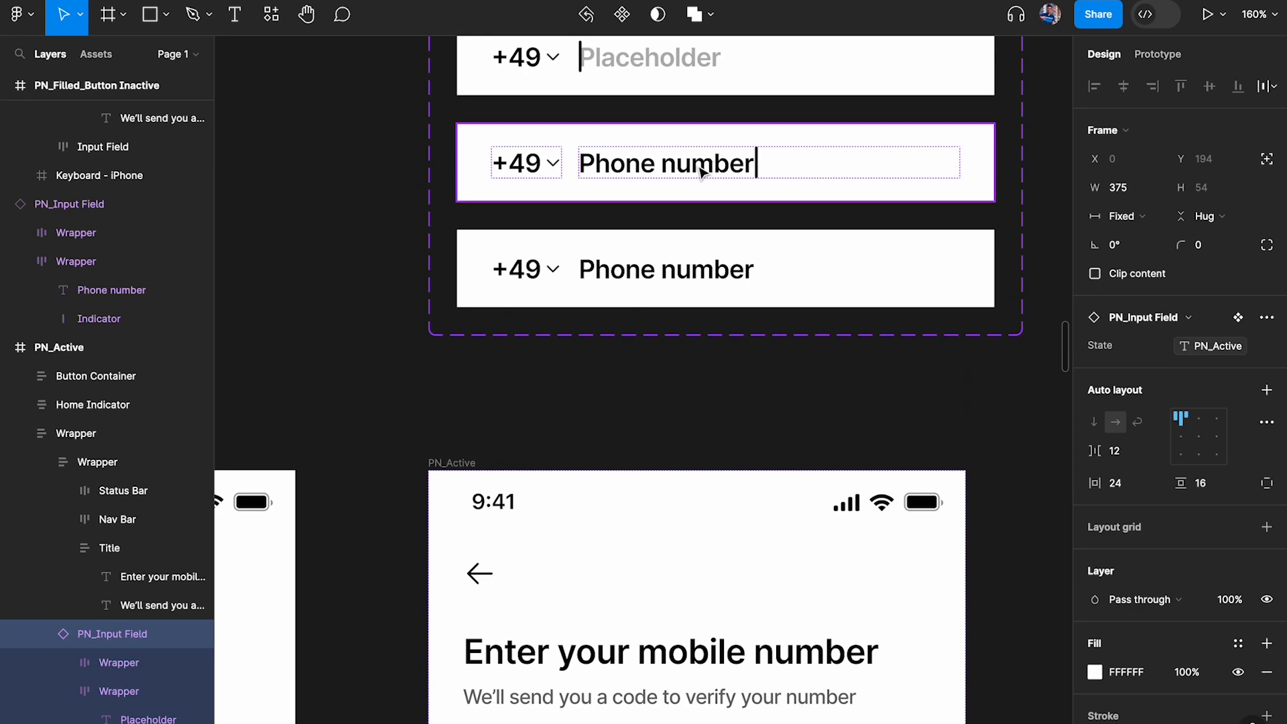
pyautogui.scroll(-5, 701, 173)
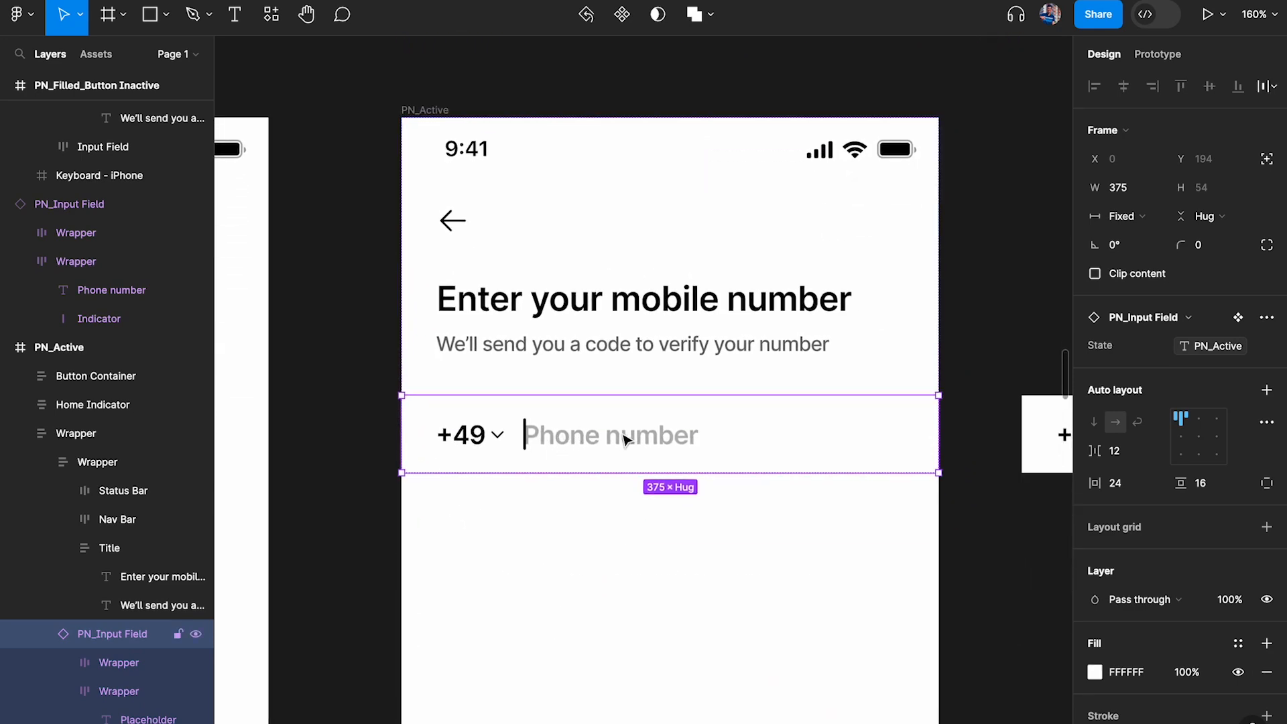
pyautogui.scroll(6, 623, 439)
pyautogui.hscroll(1, 762, 247)
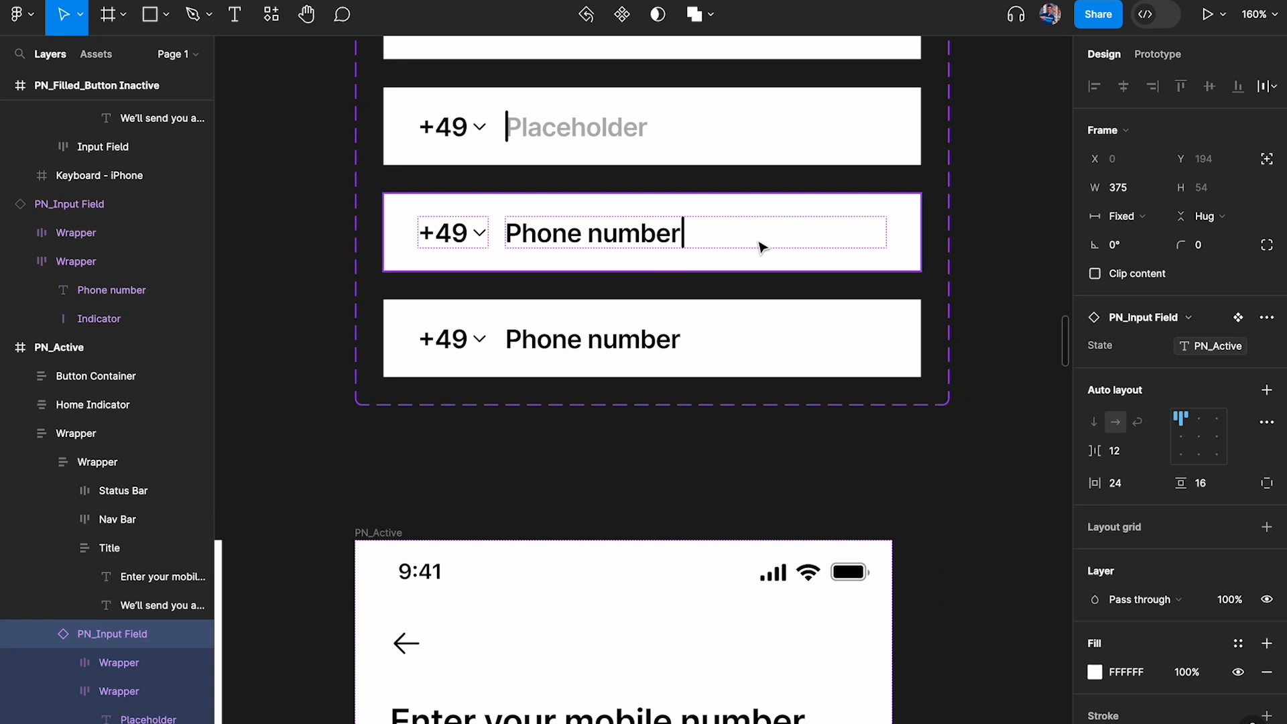
# Create a string variable named Phone Number with an empty default value in the Phone Number Input collection and close the local variables
pyautogui.click(983, 215)
pyautogui.click(1265, 168)
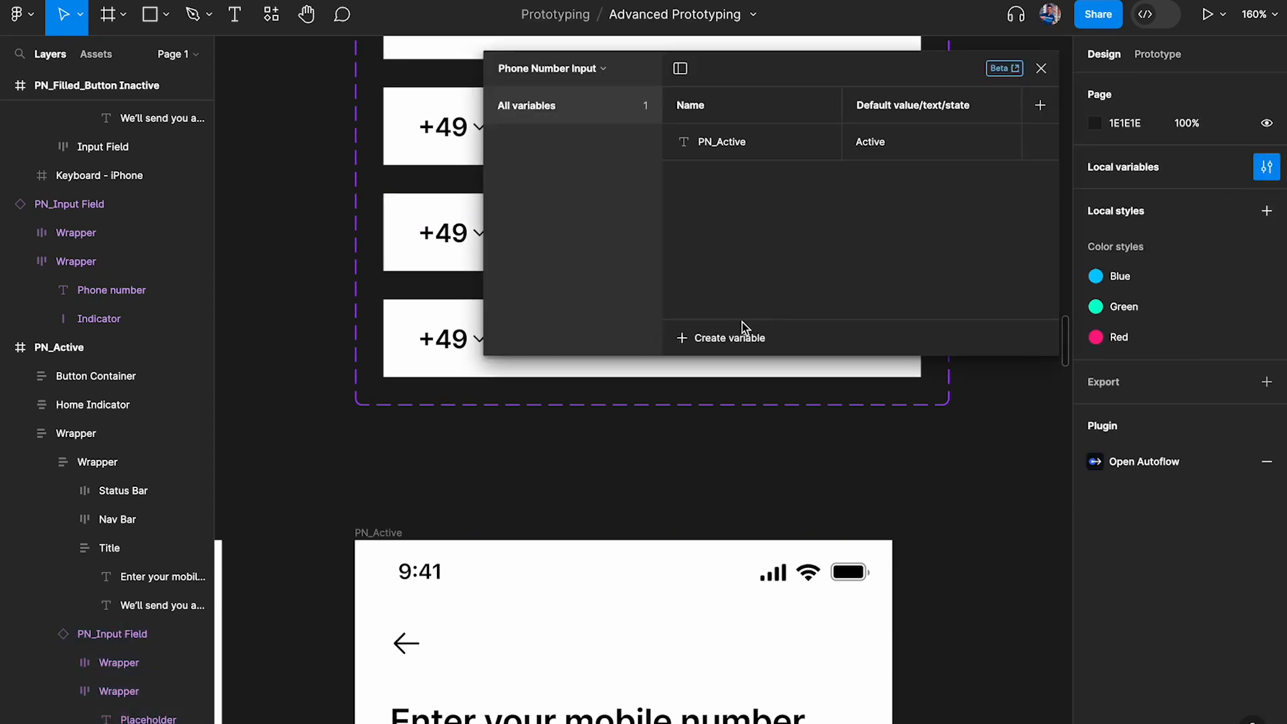
pyautogui.click(726, 340)
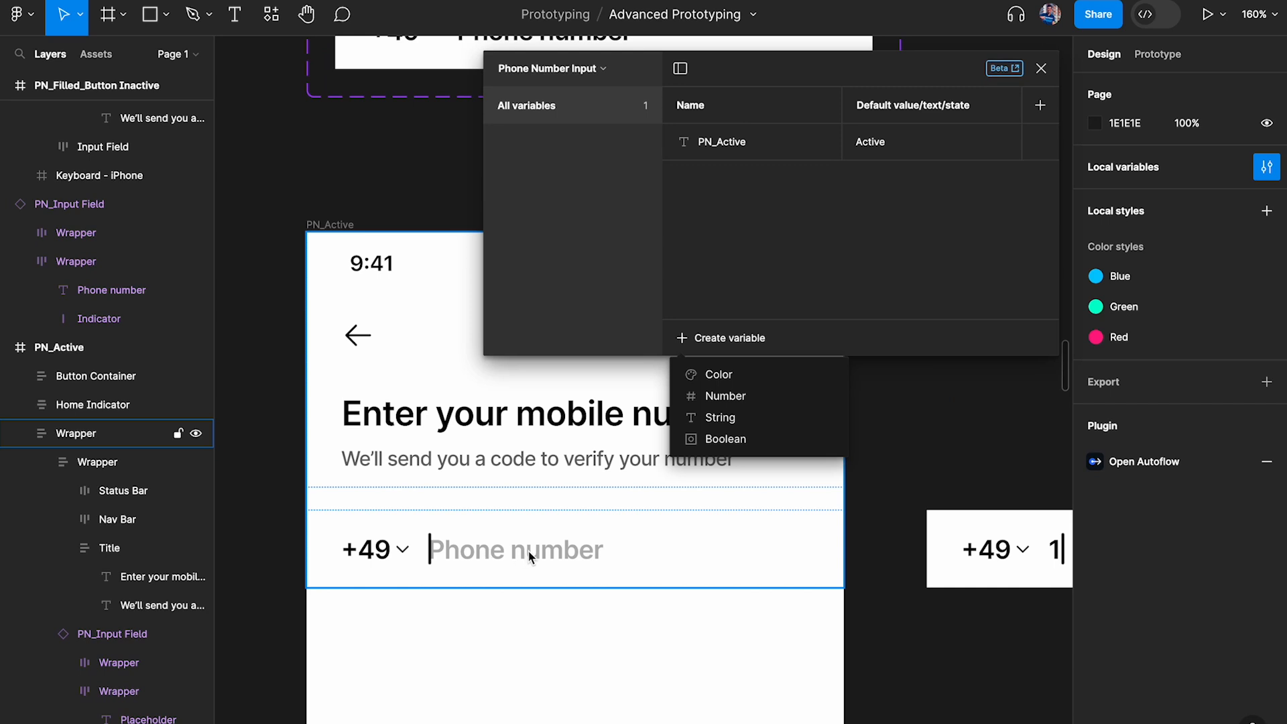
pyautogui.scroll(5, 530, 555)
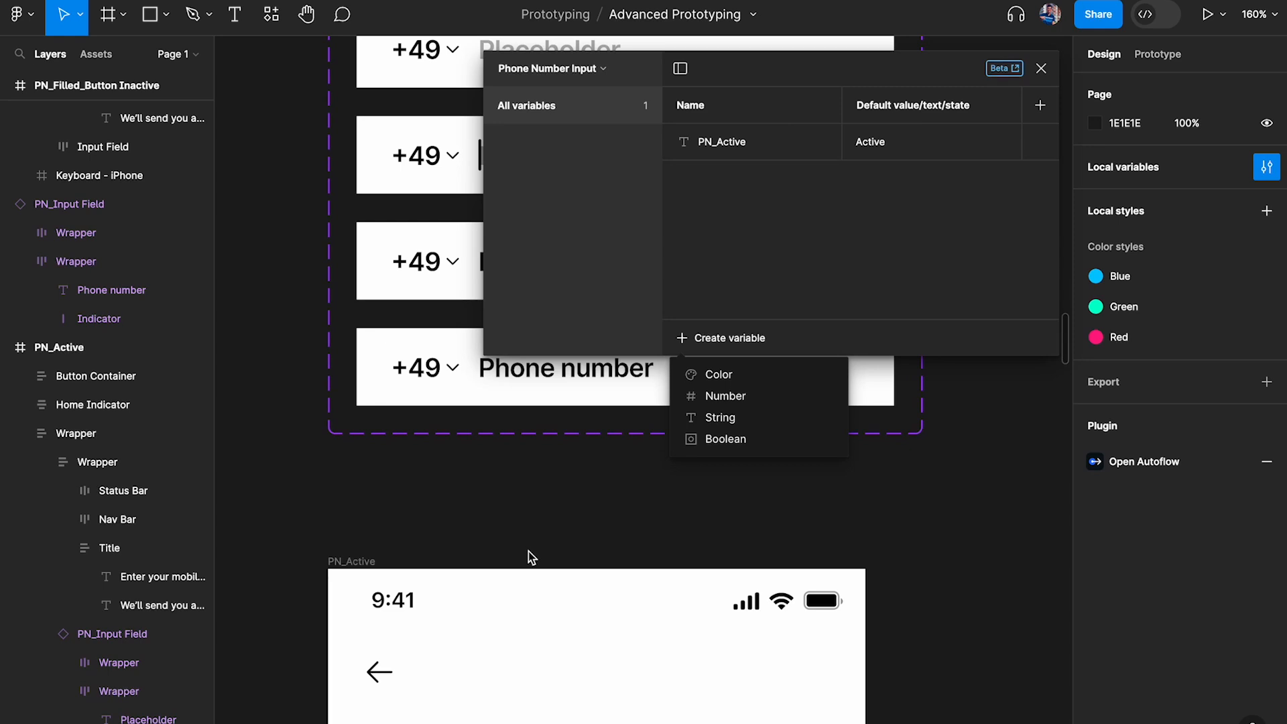
pyautogui.click(762, 419)
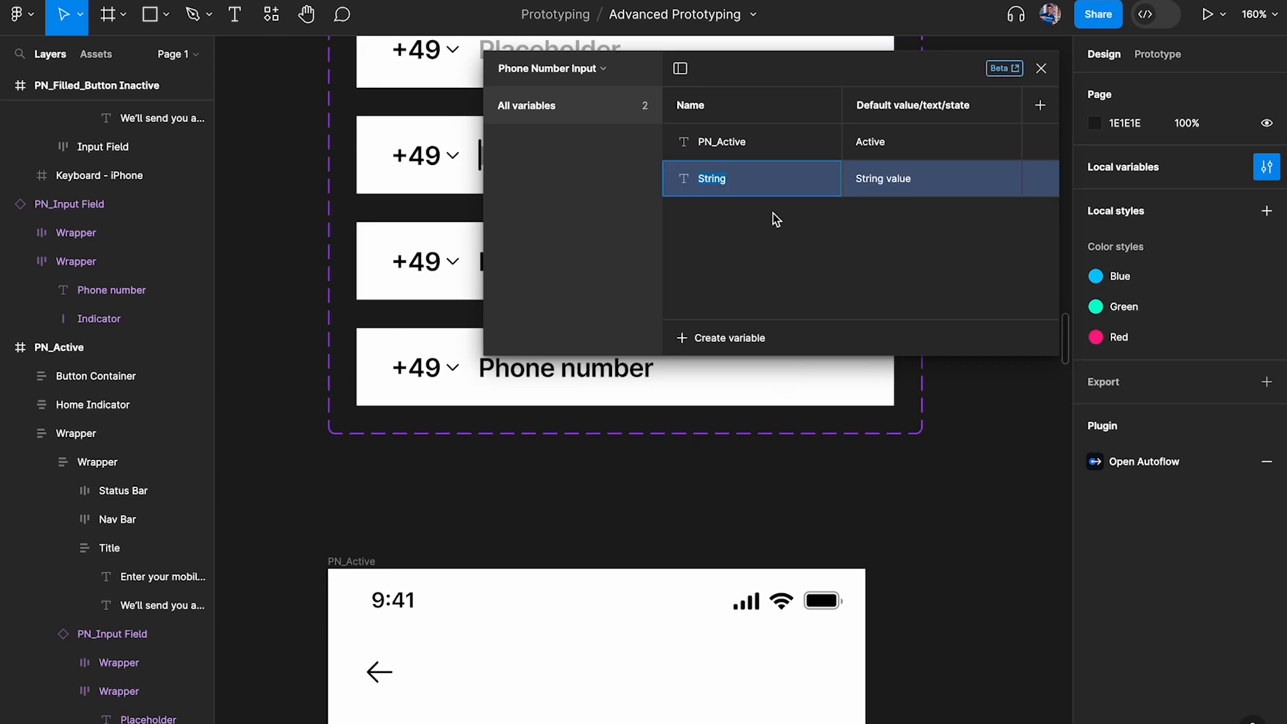
pyautogui.write('Phone NUmber')
pyautogui.press('BackSpace')
pyautogui.press('BackSpace')
pyautogui.press('BackSpace')
pyautogui.press('BackSpace')
pyautogui.press('BackSpace')
pyautogui.write('umber')
pyautogui.click(914, 174)
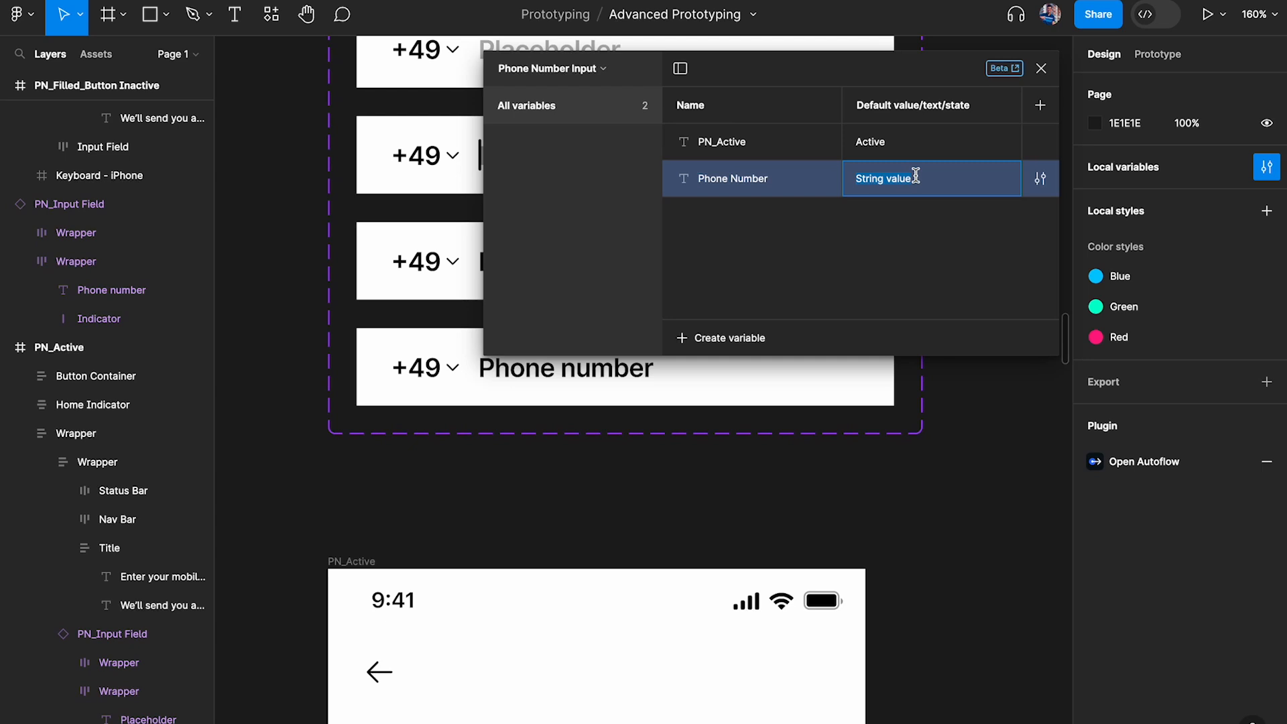
pyautogui.press('BackSpace')
pyautogui.click(940, 262)
pyautogui.click(1041, 68)
# Bind the phone number text layer of the Filled variant in the PN_Input Field component set to the Phone Number variable
pyautogui.scroll(-3, 945, 228)
pyautogui.scroll(-4, 945, 228)
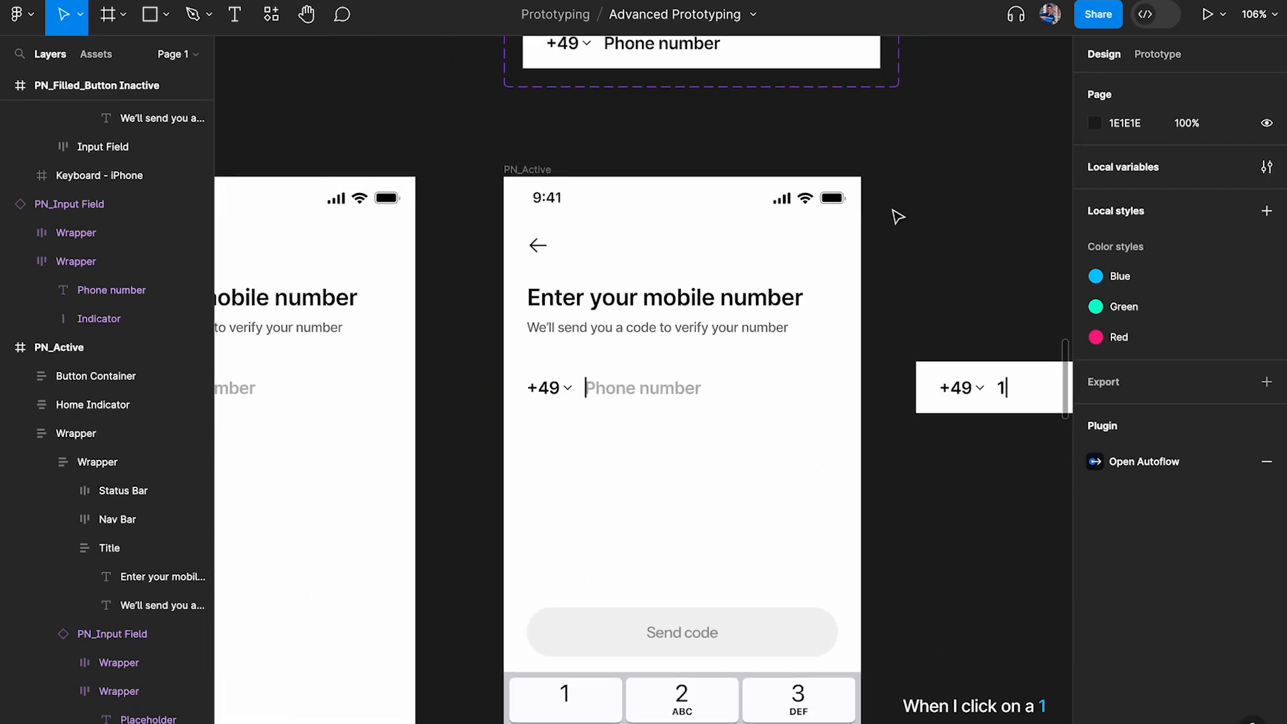
pyautogui.scroll(4, 563, 176)
pyautogui.scroll(5, 611, 225)
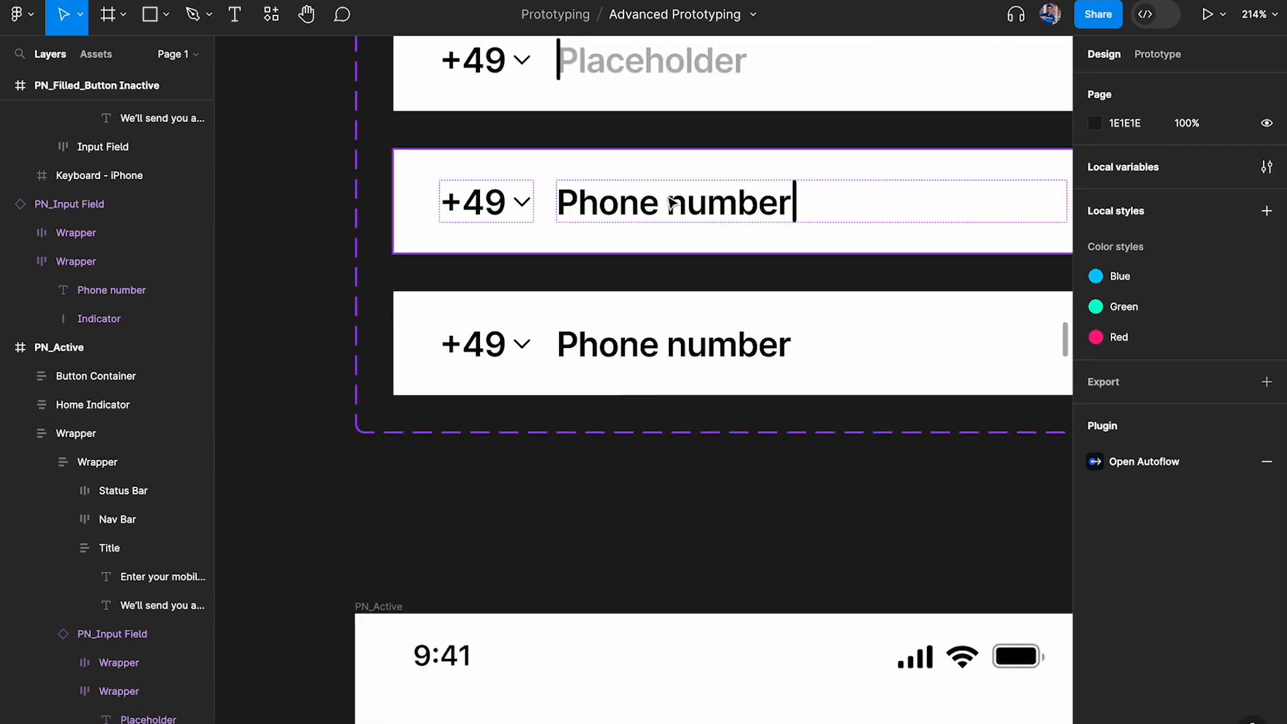
pyautogui.doubleClick(644, 204)
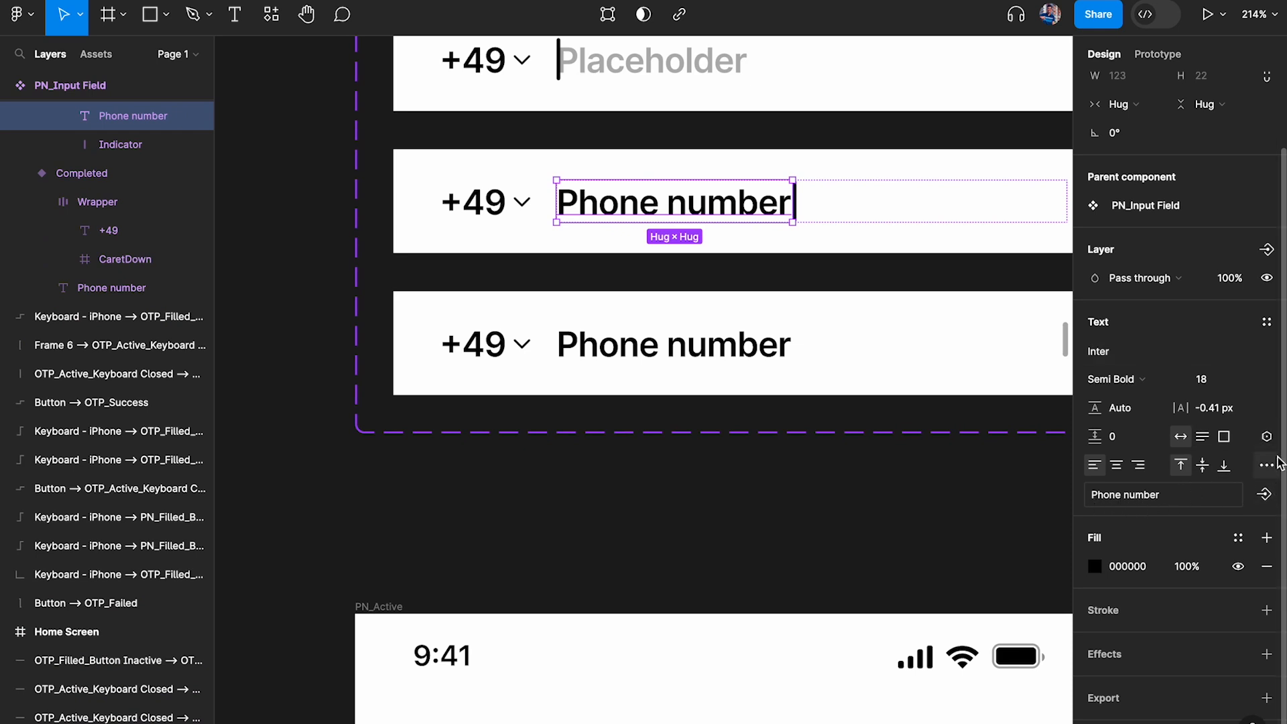
pyautogui.click(1266, 436)
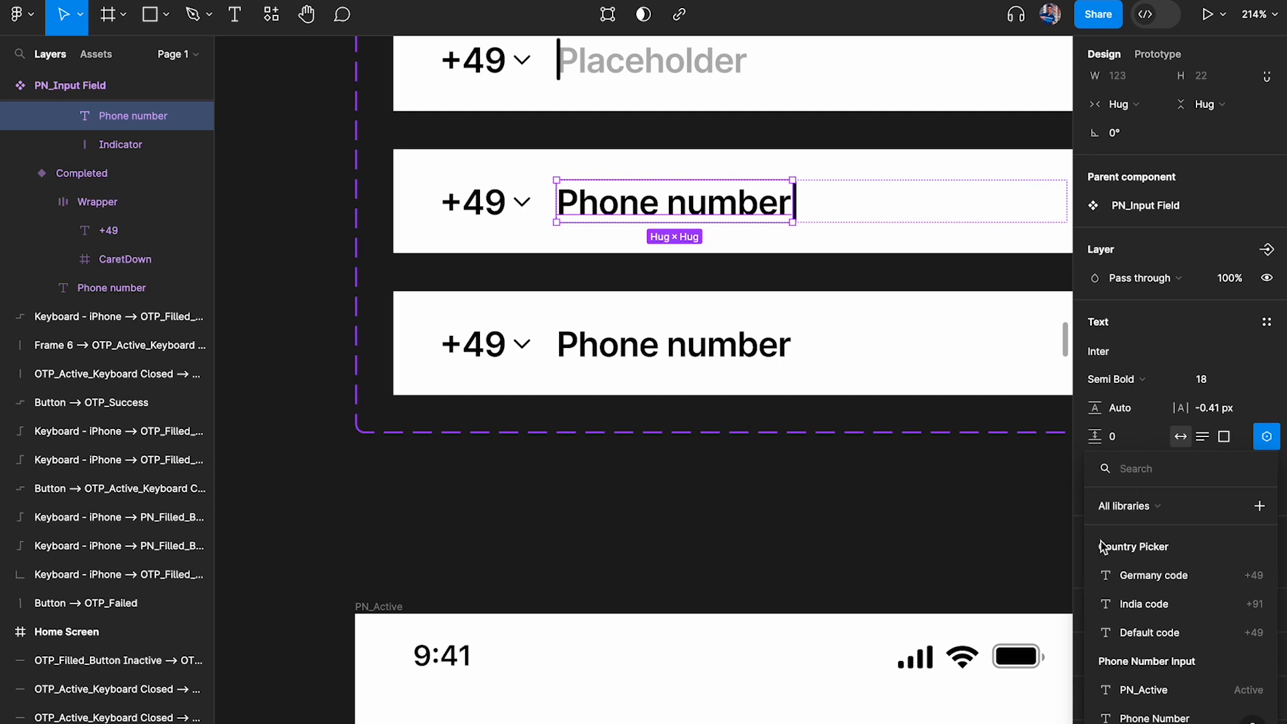
pyautogui.moveTo(1092, 467); pyautogui.dragTo(984, 298)
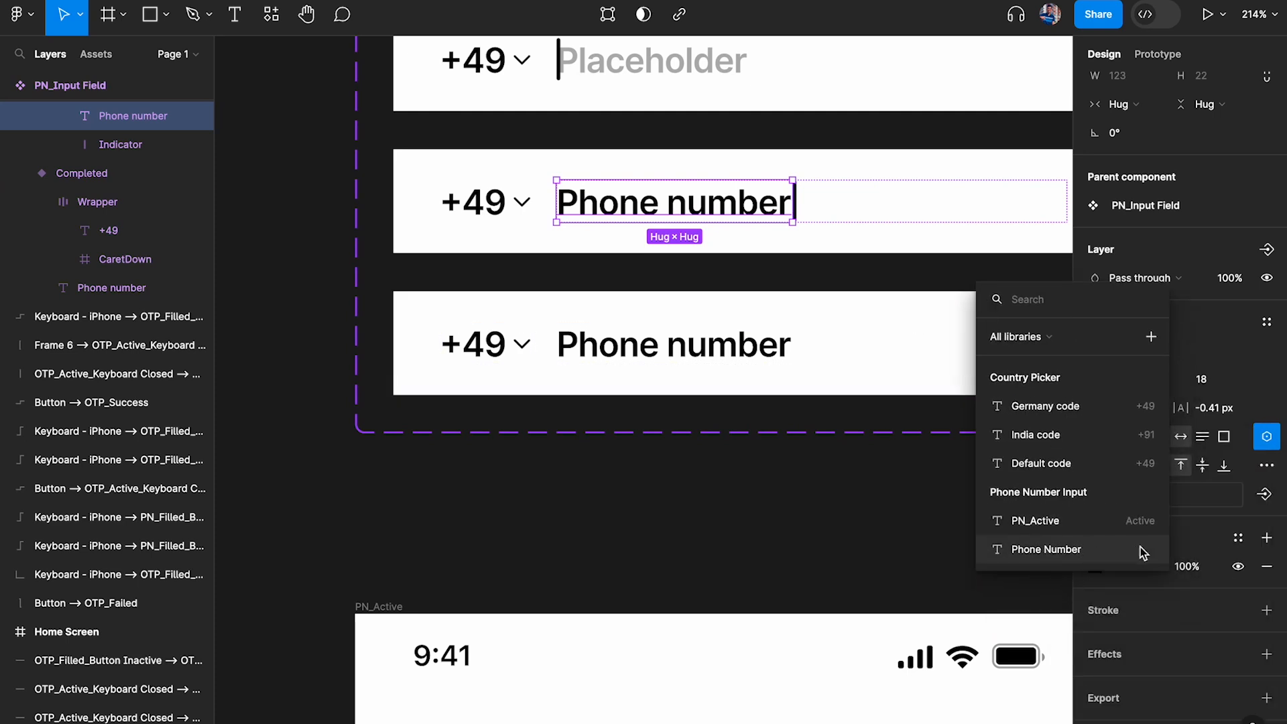
pyautogui.click(1116, 548)
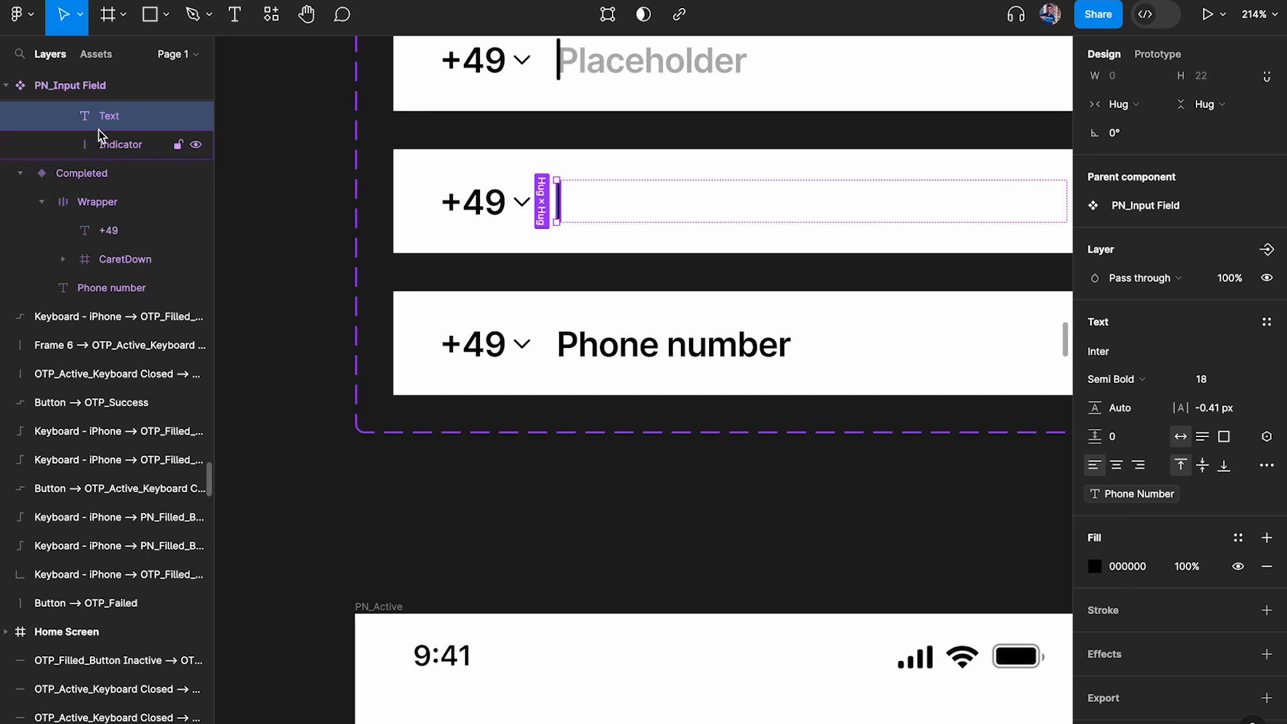
pyautogui.scroll(3, 101, 132)
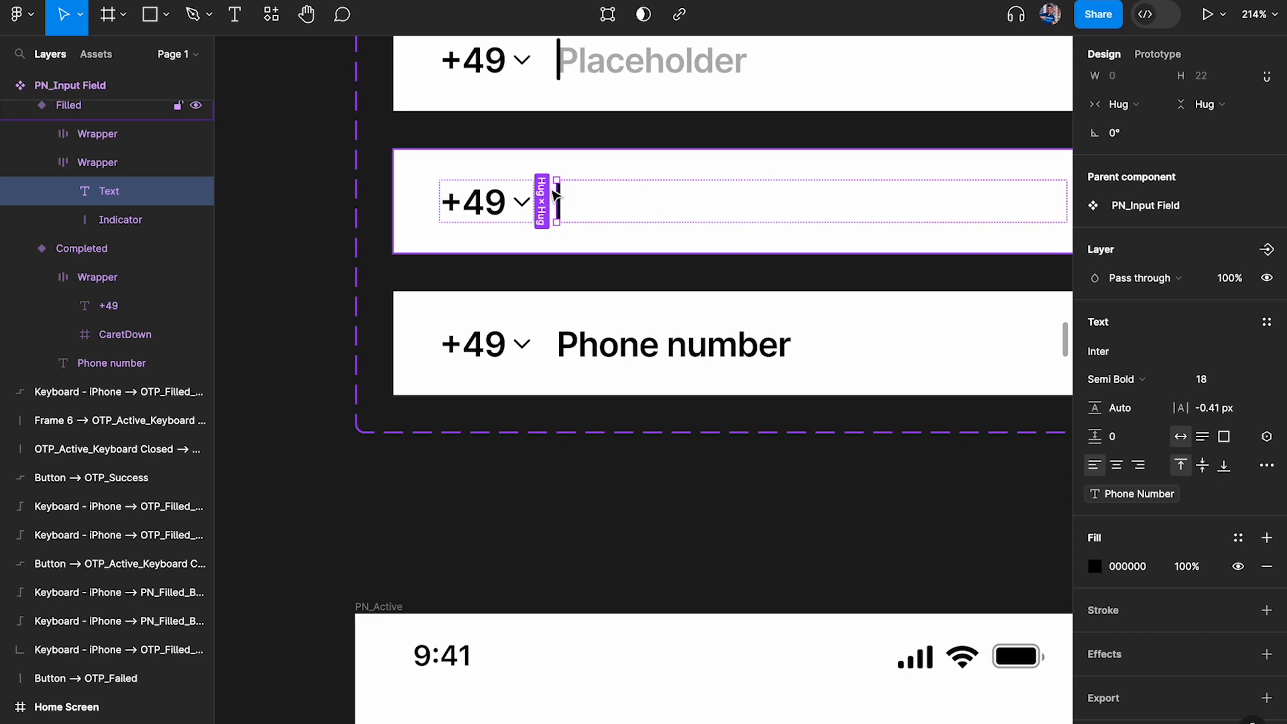
# Open the local variables and set the Phone Number variable's default value to "Phone Number"
pyautogui.click(312, 193)
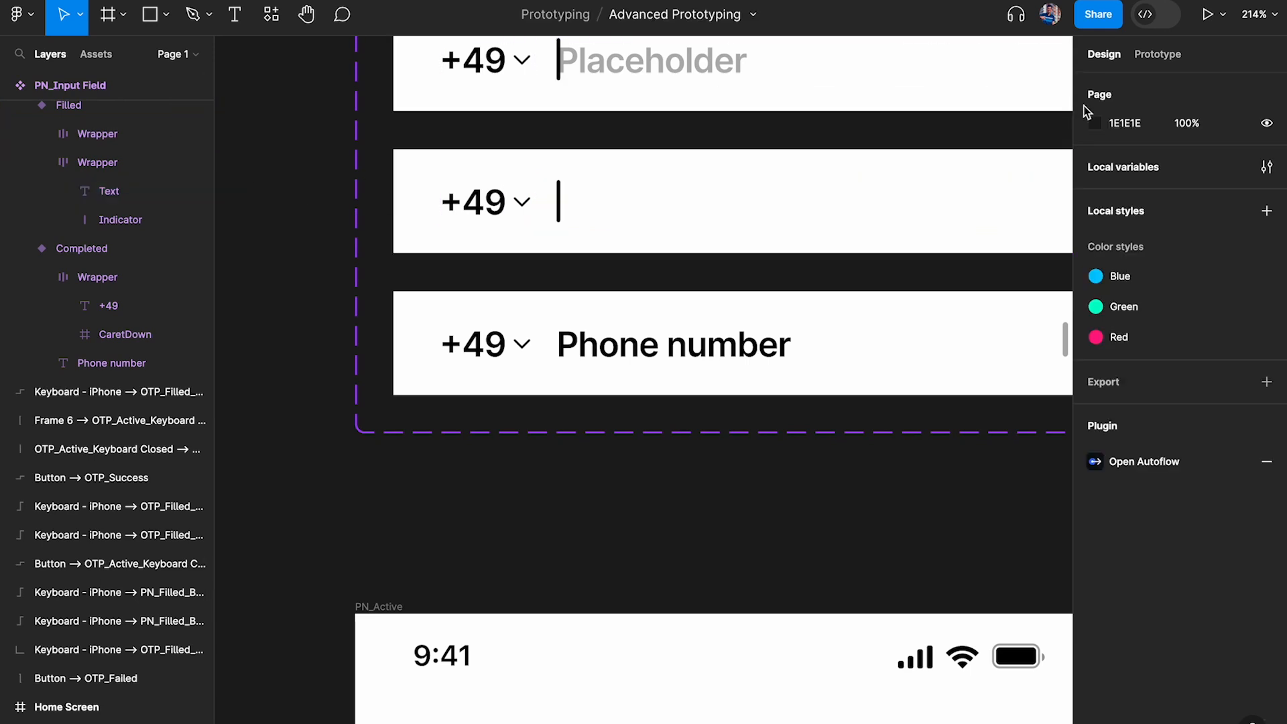
pyautogui.click(1266, 168)
pyautogui.click(890, 187)
pyautogui.write('Phone Number')
pyautogui.press('Return')
pyautogui.hscroll(4, 438, 223)
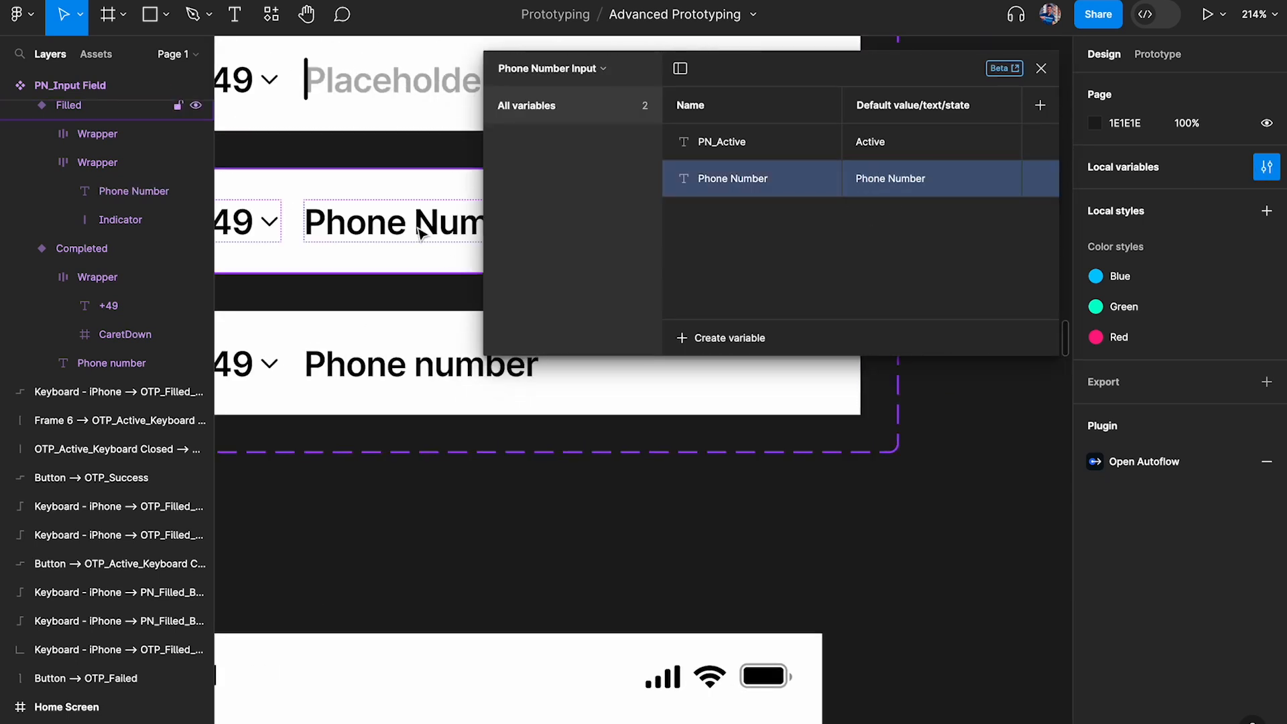
# Change the Phone Number variable's default value to PN and replace that with 00000
pyautogui.click(948, 176)
pyautogui.hotkey('ctrl', 'a')
pyautogui.write('PN')
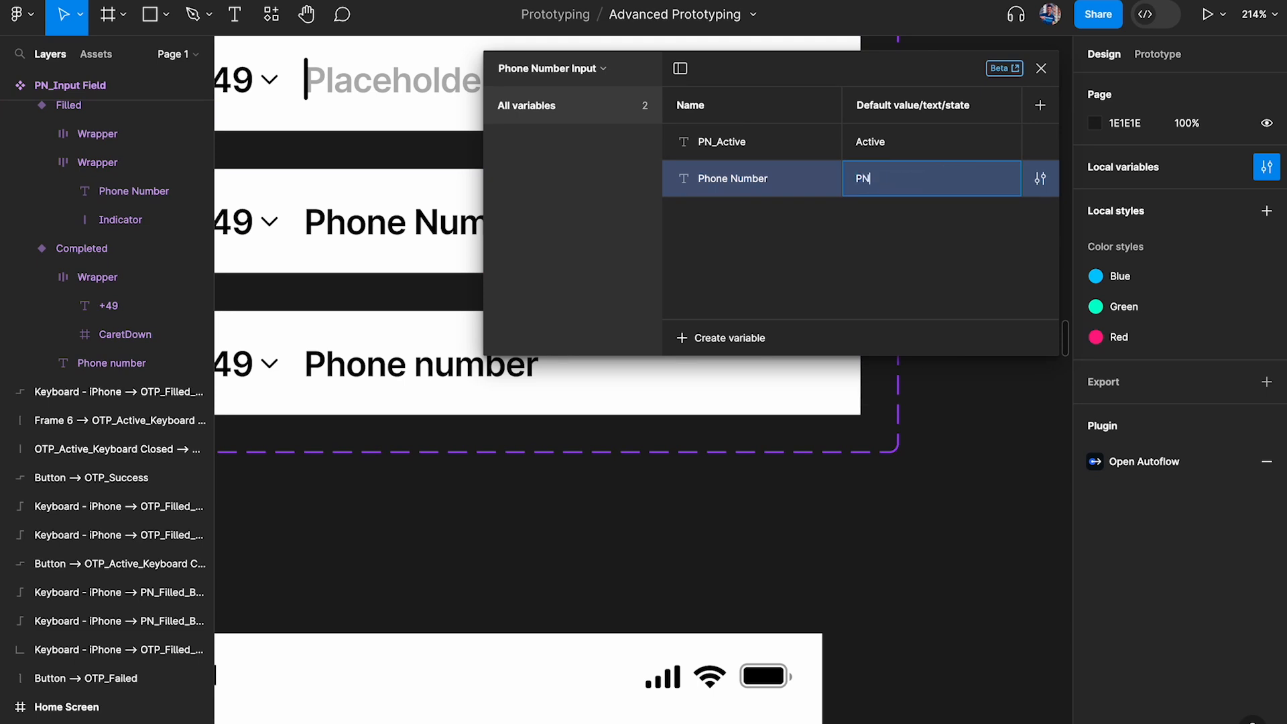
pyautogui.press('Return')
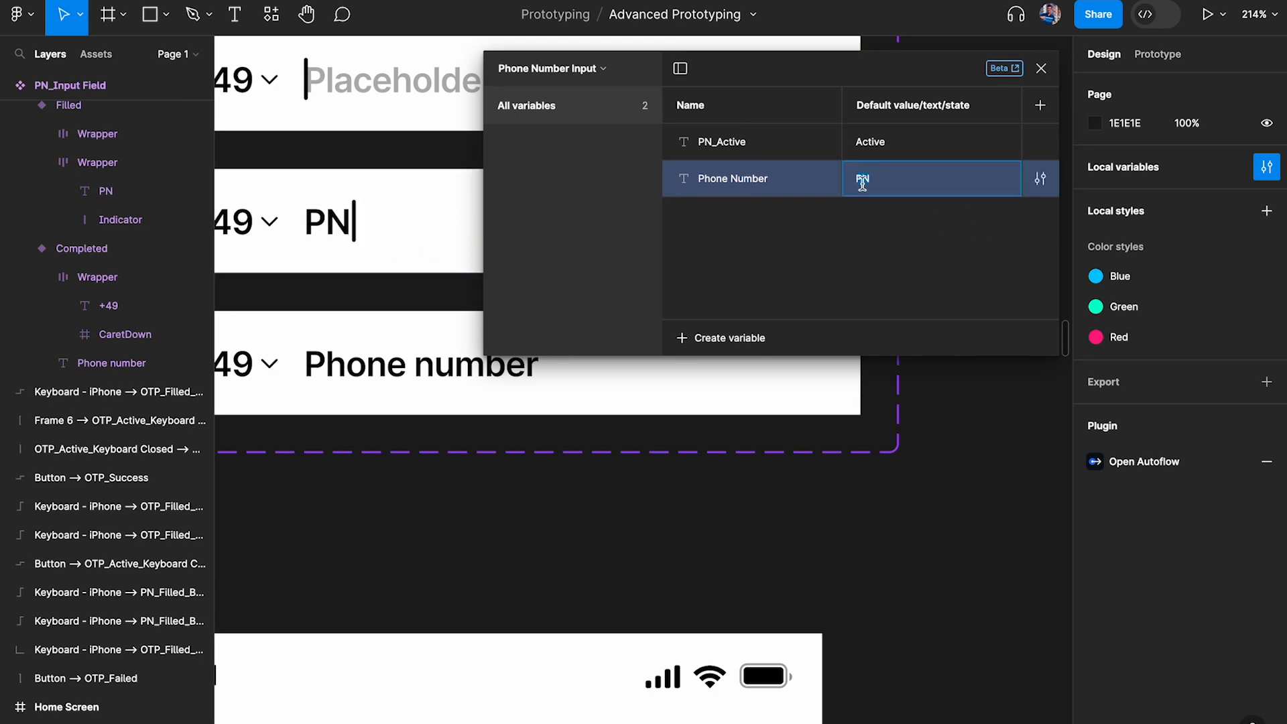
pyautogui.write('00000')
pyautogui.press('Return')
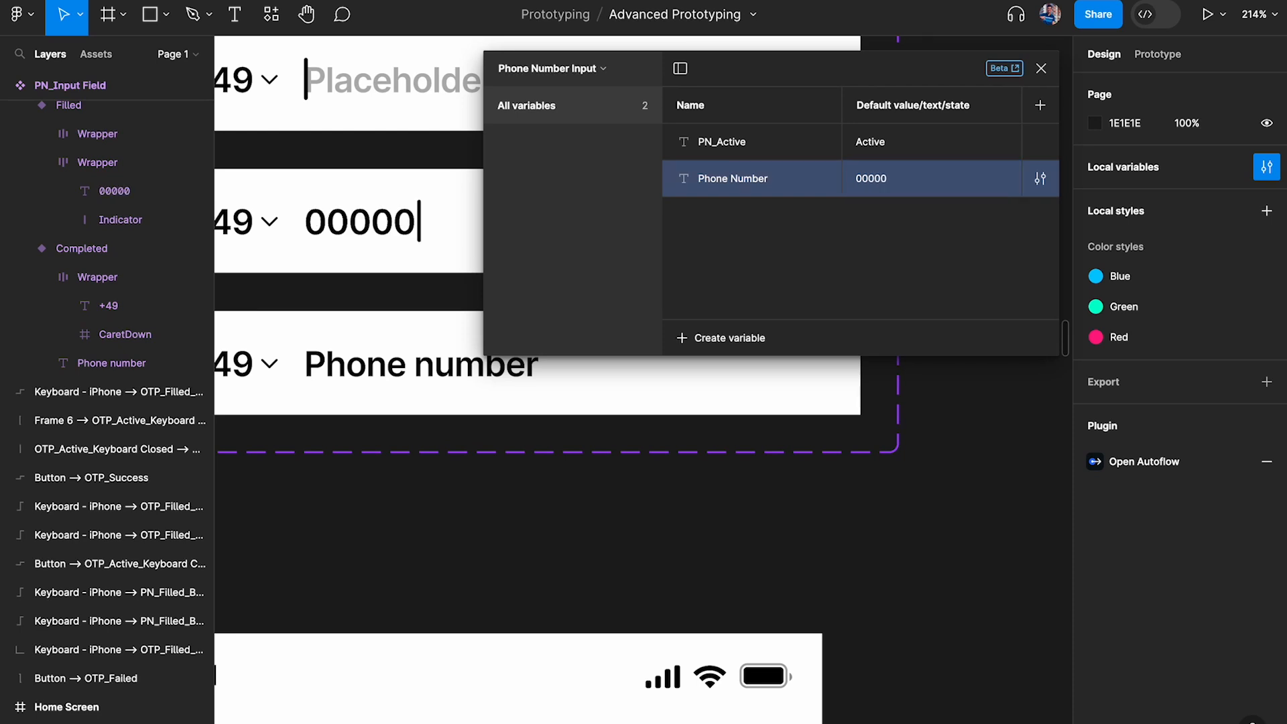
# Set the Phone Number variable's default value to "Phone number" and close the local variables
pyautogui.click(862, 179)
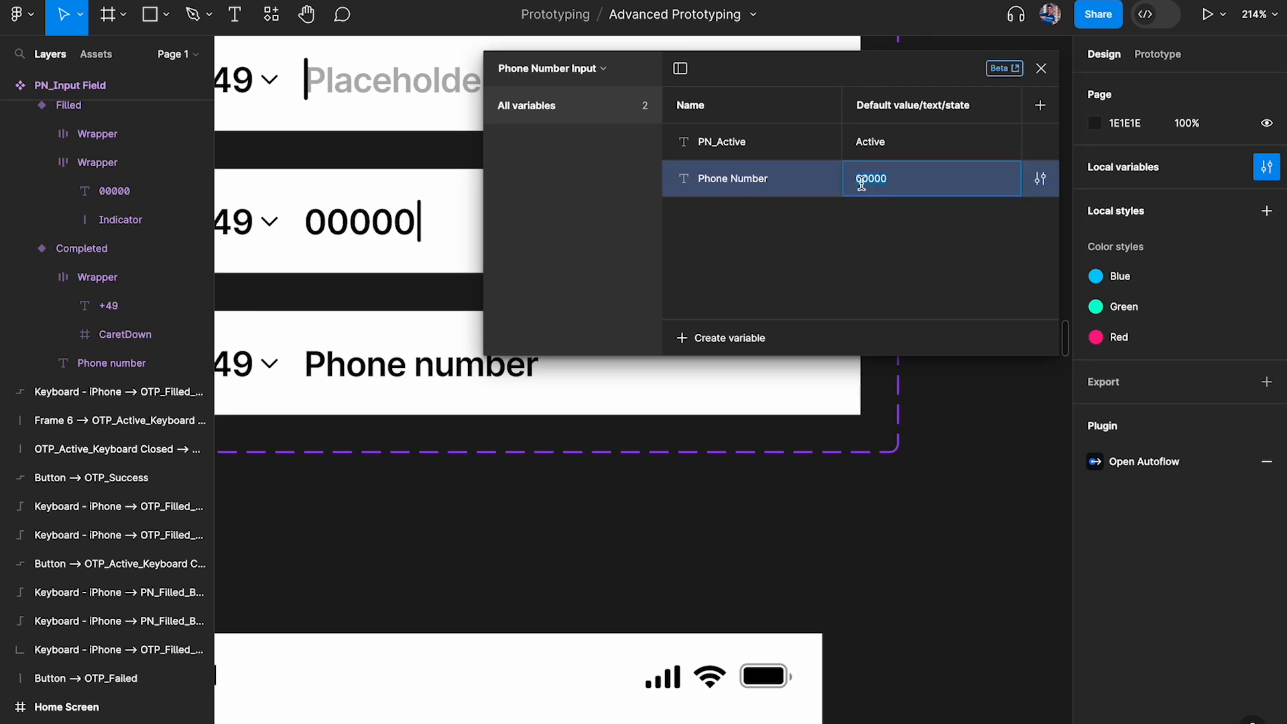
pyautogui.write('Phone number')
pyautogui.press('Return')
pyautogui.click(1041, 69)
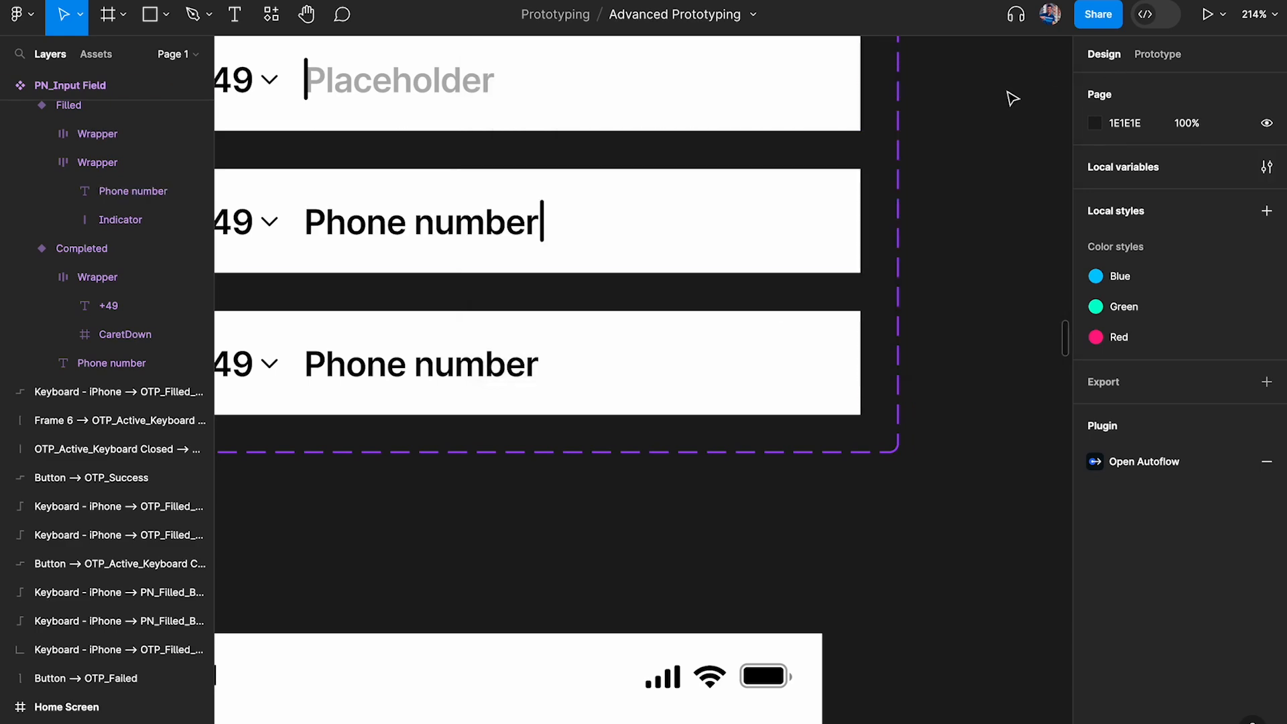
# Open the click interaction of the keypad's 1 button on the PN_Active screen and collapse its PN_Active action
pyautogui.scroll(-6, 781, 303)
pyautogui.scroll(-1, 781, 303)
pyautogui.scroll(-4, 738, 321)
pyautogui.scroll(-5, 567, 536)
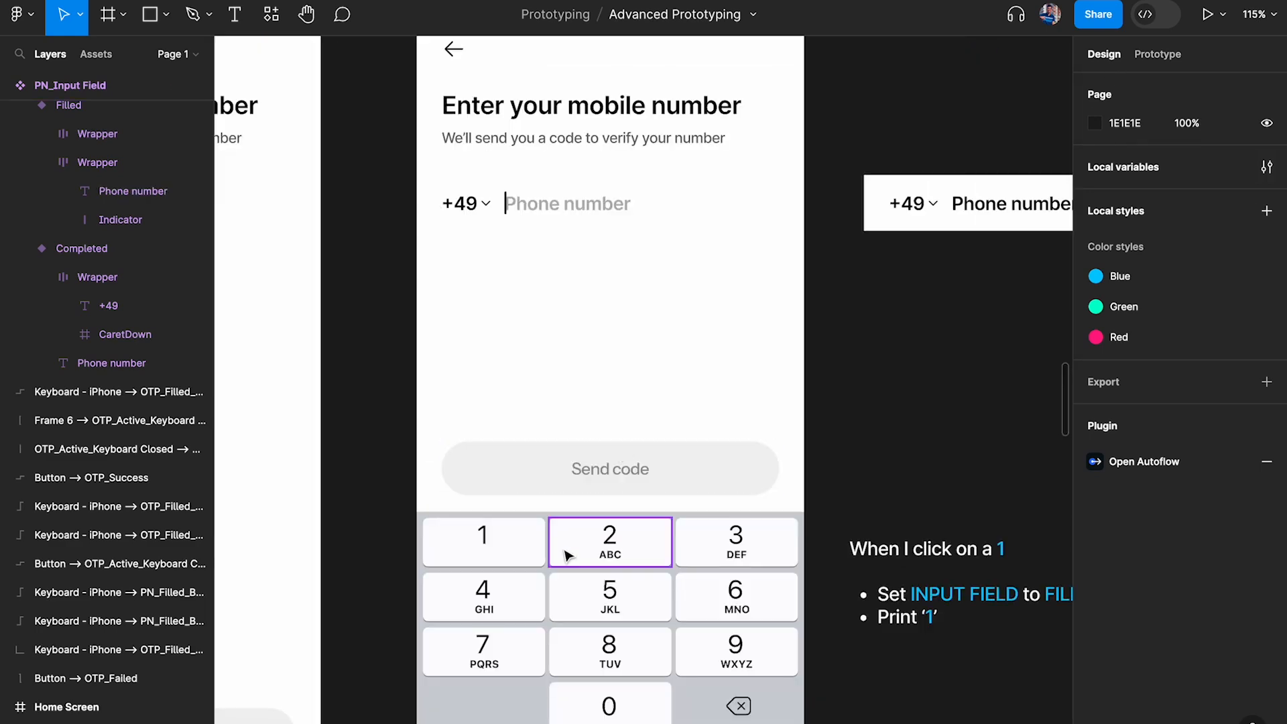
pyautogui.click(503, 548)
pyautogui.scroll(-4, 509, 546)
pyautogui.hscroll(3, 510, 546)
pyautogui.click(1180, 54)
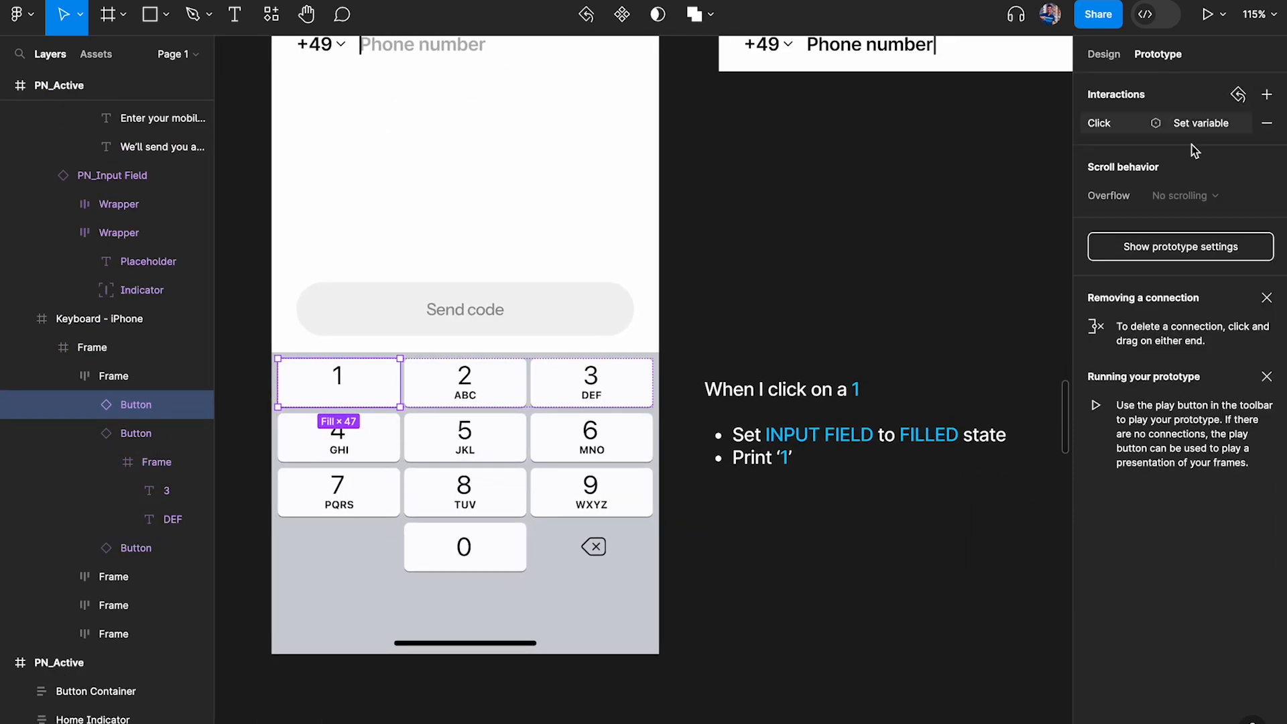
pyautogui.click(1200, 127)
pyautogui.hscroll(3, 845, 218)
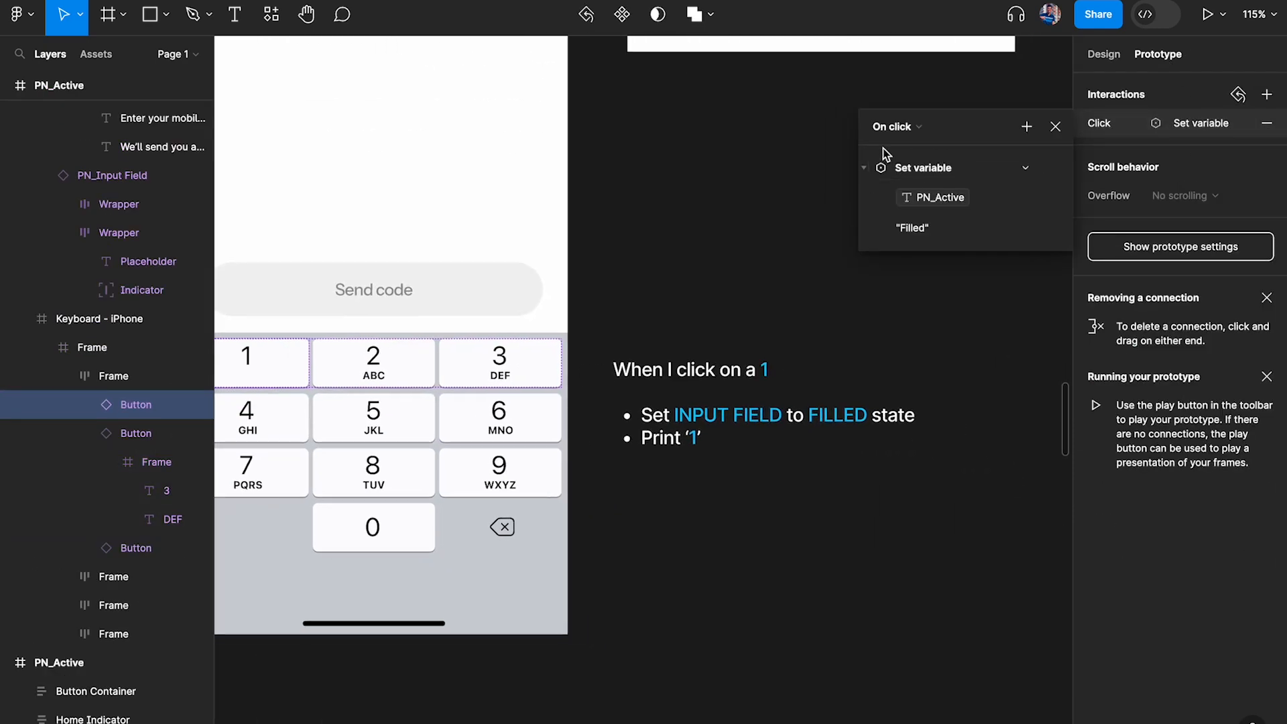
pyautogui.scroll(4, 732, 361)
pyautogui.scroll(-3, 738, 290)
pyautogui.hscroll(2, 738, 291)
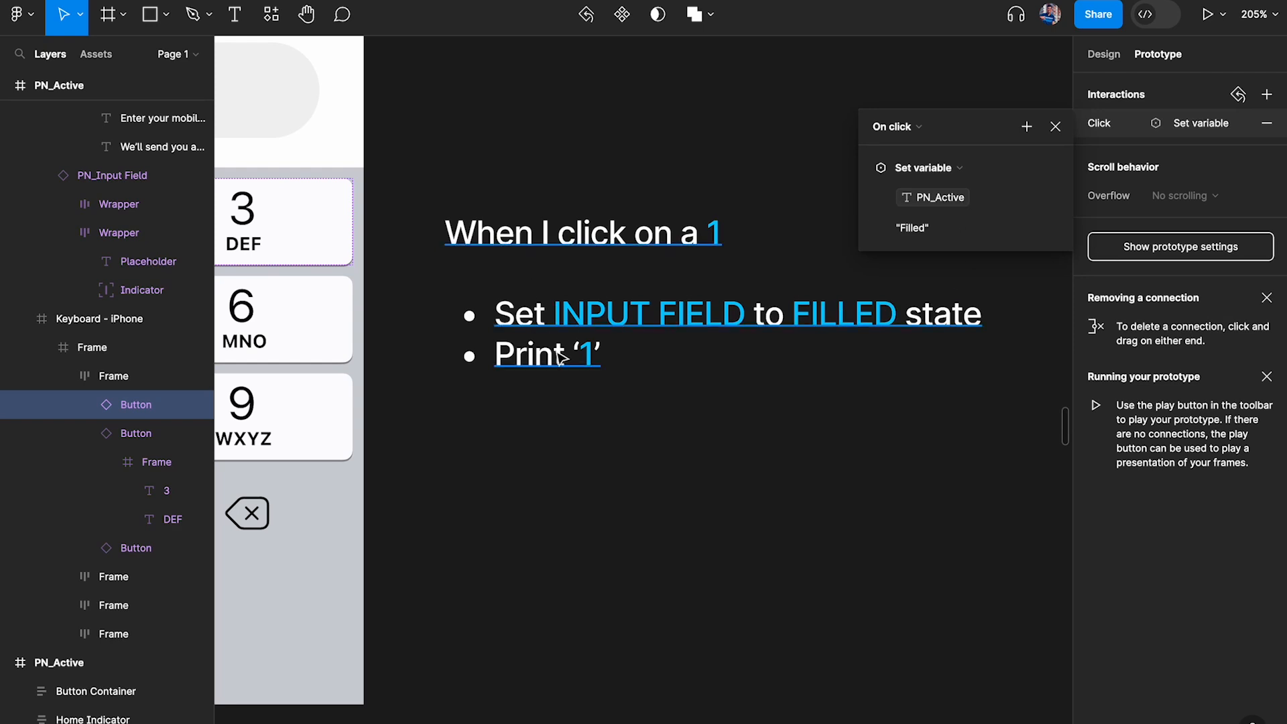
pyautogui.click(873, 169)
# Add a Set variable action to the 1 button's click interaction that sets Phone Number to the string "1"
pyautogui.click(1026, 127)
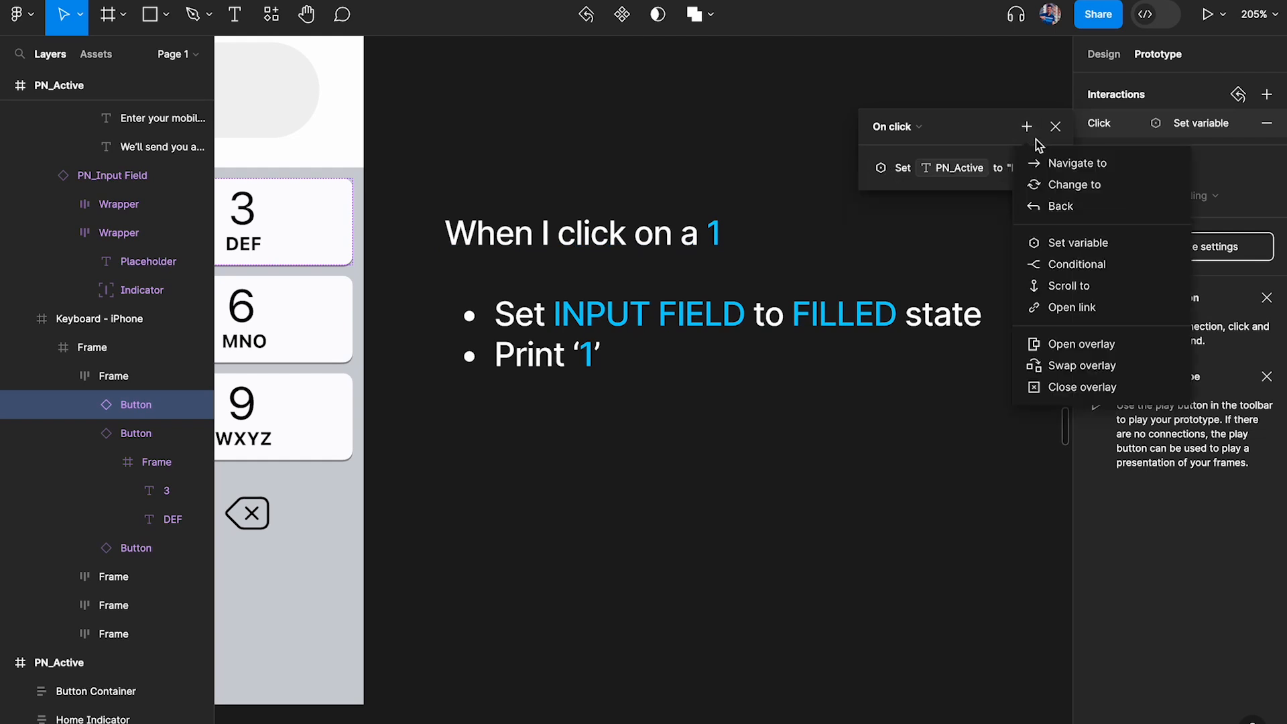
pyautogui.click(1090, 248)
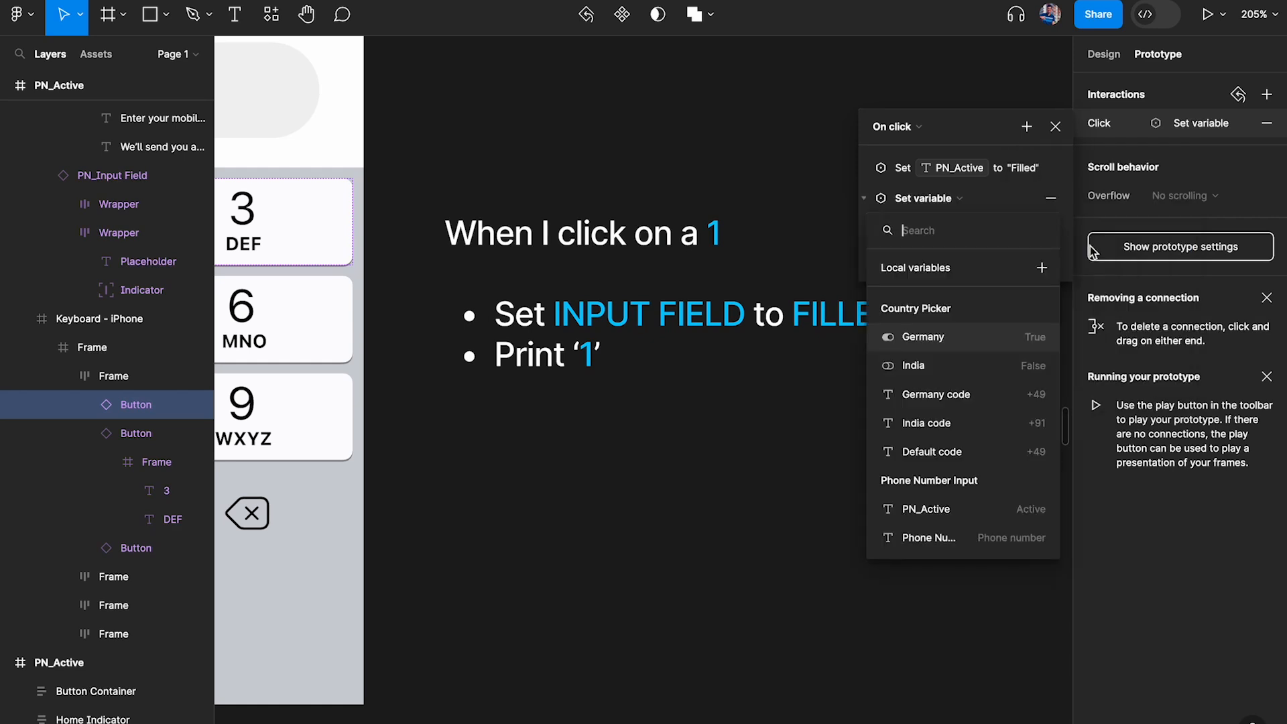
pyautogui.click(931, 539)
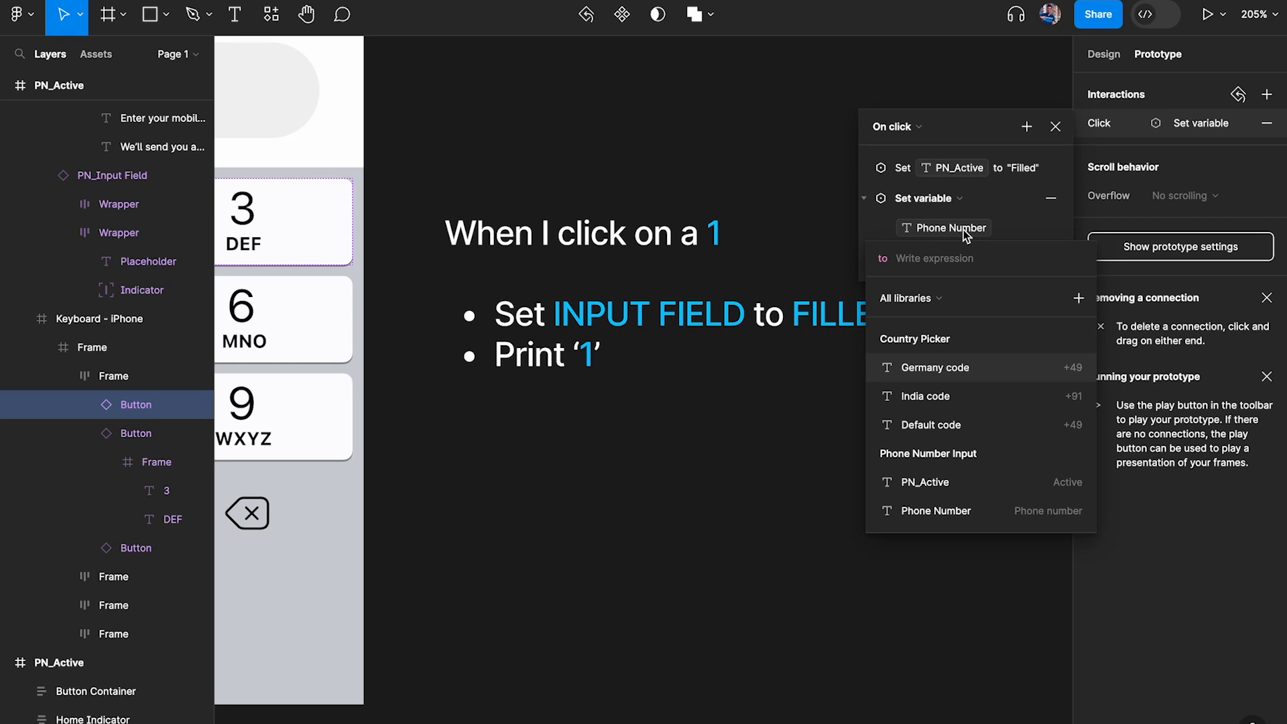
pyautogui.write('1')
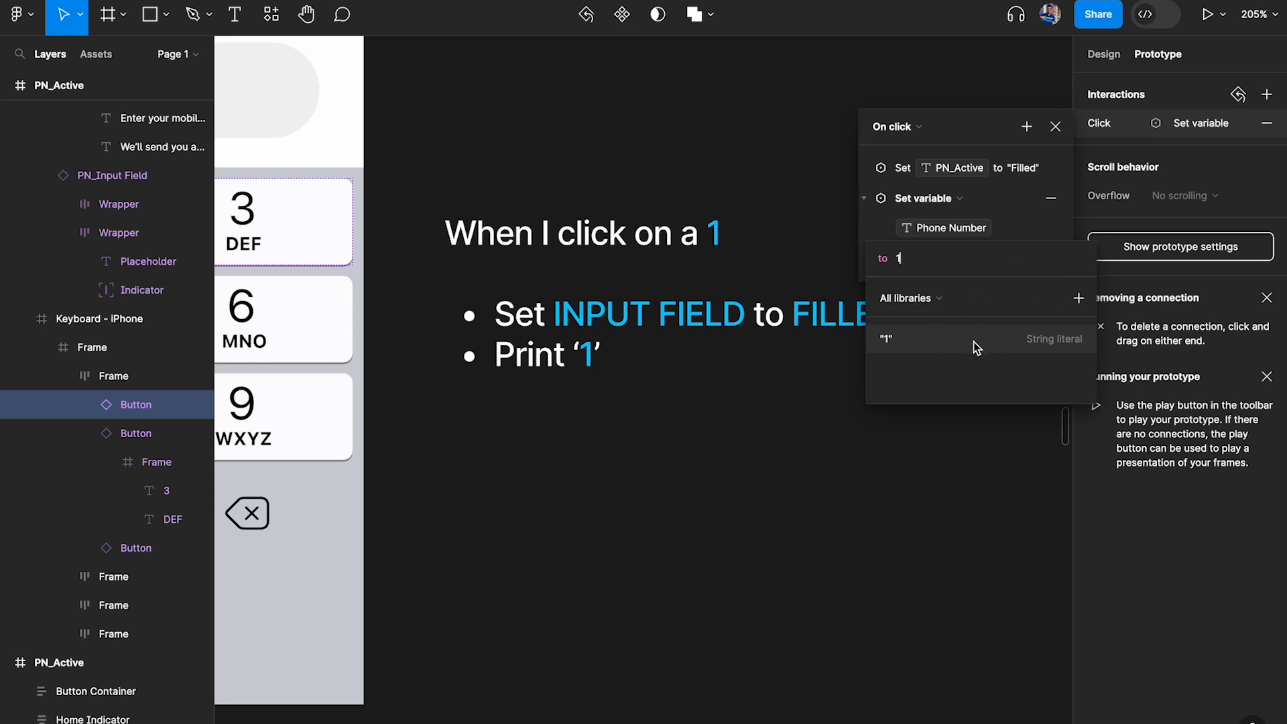
pyautogui.click(1046, 342)
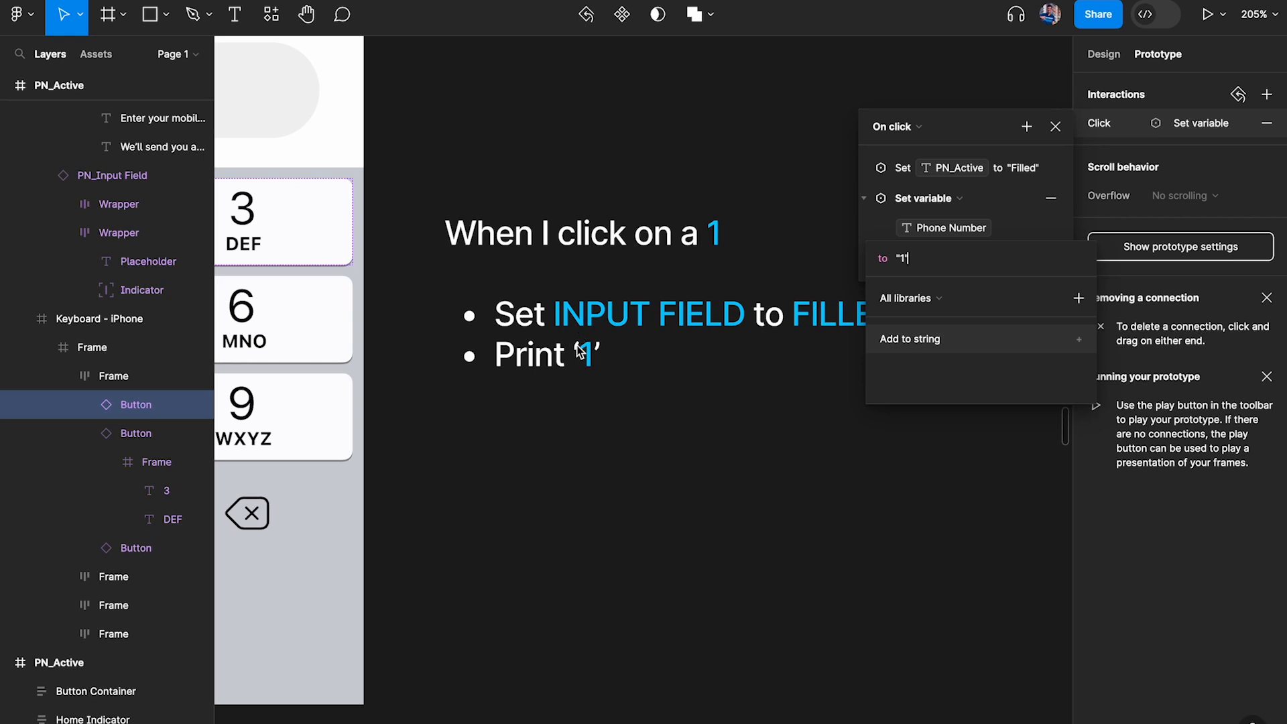
pyautogui.click(1044, 211)
# Preview the PN_Active frame inline and test the 1 key of the prototype's keypad
pyautogui.scroll(-5, 753, 355)
pyautogui.scroll(5, 756, 359)
pyautogui.click(433, 102)
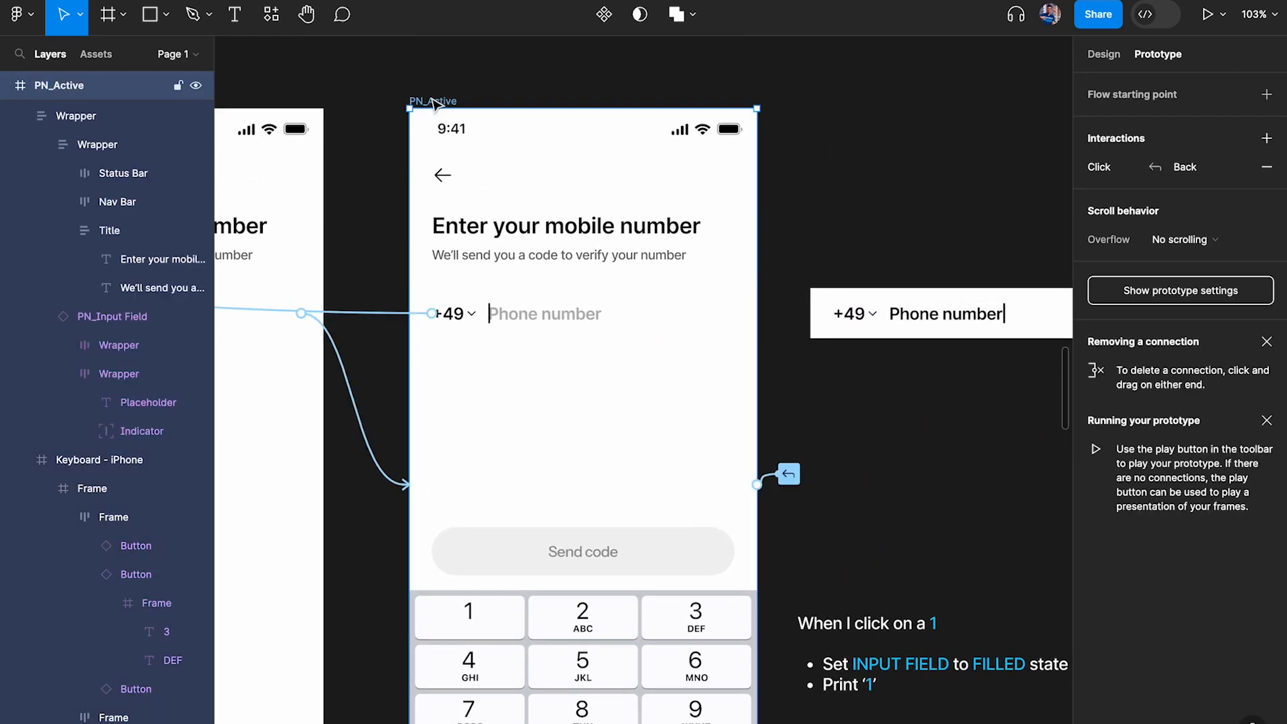
pyautogui.hotkey('shift', 'space')
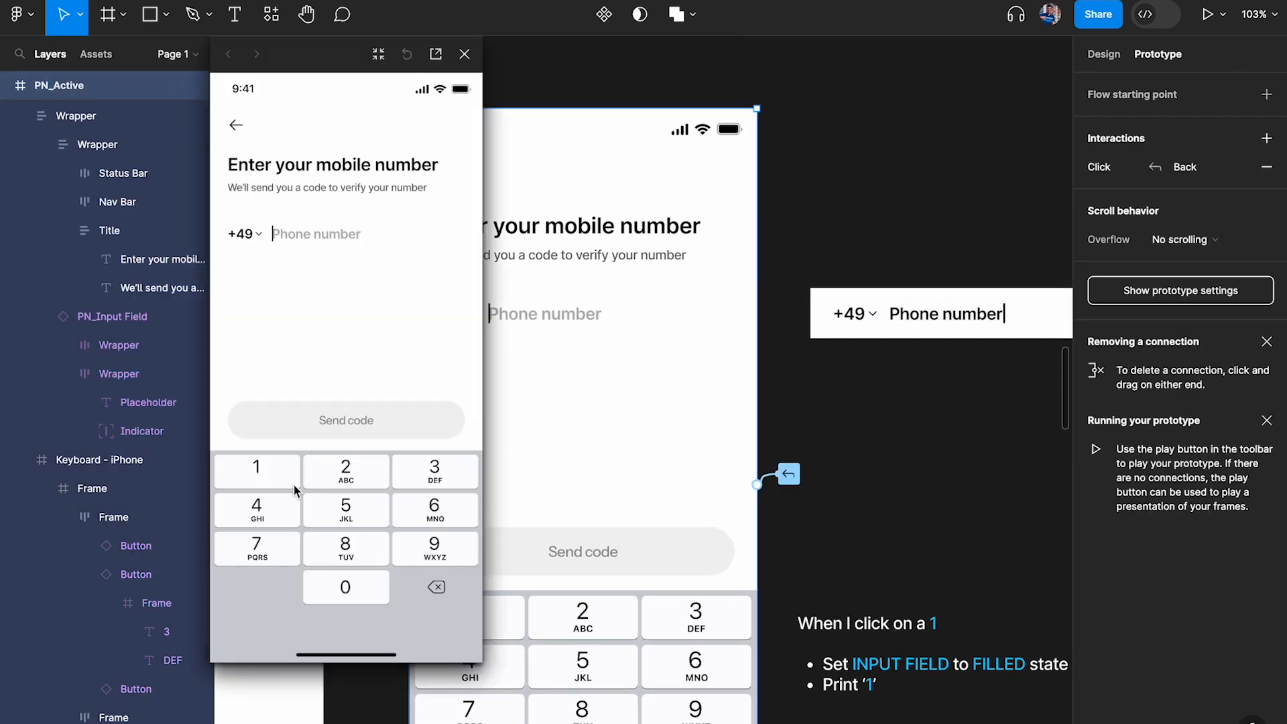
pyautogui.click(260, 477)
# Reopen the click interaction of the keypad's 1 button to review its two Set variable actions
pyautogui.scroll(-3, 670, 402)
pyautogui.hscroll(-2, 670, 402)
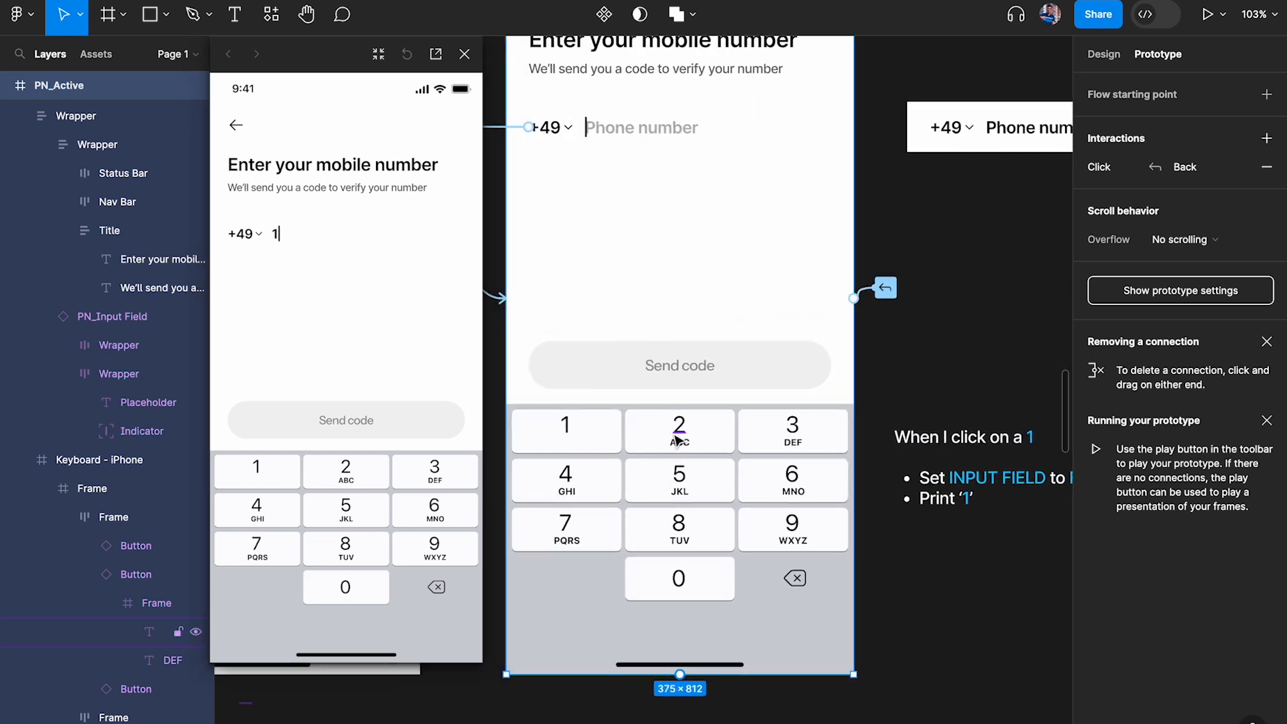
pyautogui.click(566, 432)
pyautogui.click(1179, 123)
pyautogui.hscroll(3, 764, 279)
pyautogui.scroll(-1, 764, 279)
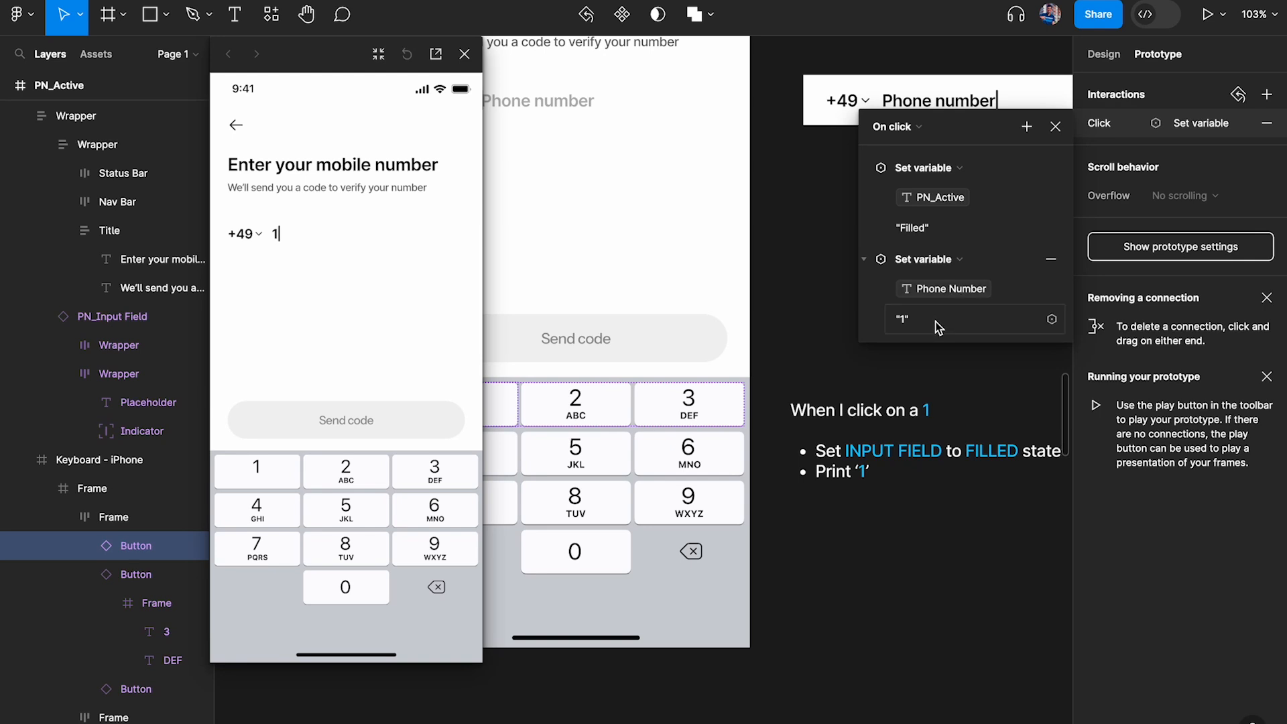
# Copy the 1 button's click interaction onto the keypad's 2 button and set its Phone Number value to "2"
pyautogui.click(1055, 127)
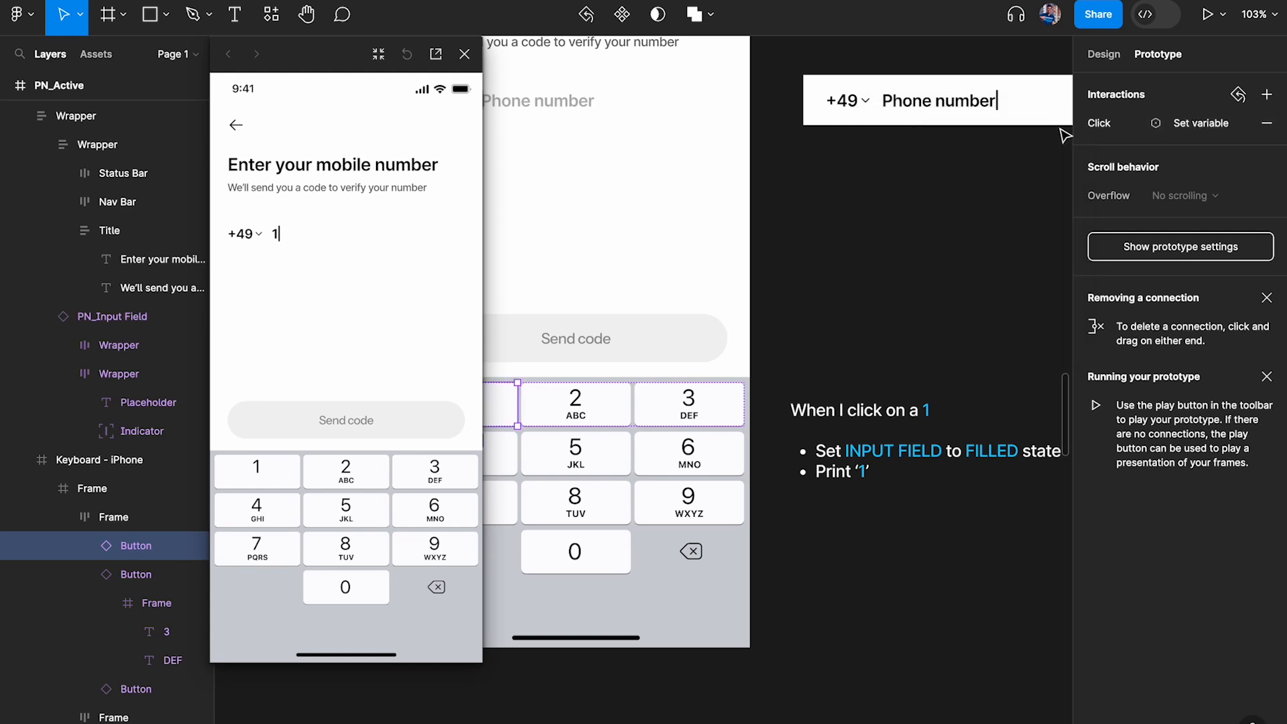
pyautogui.hscroll(-1, 807, 346)
pyautogui.click(657, 385)
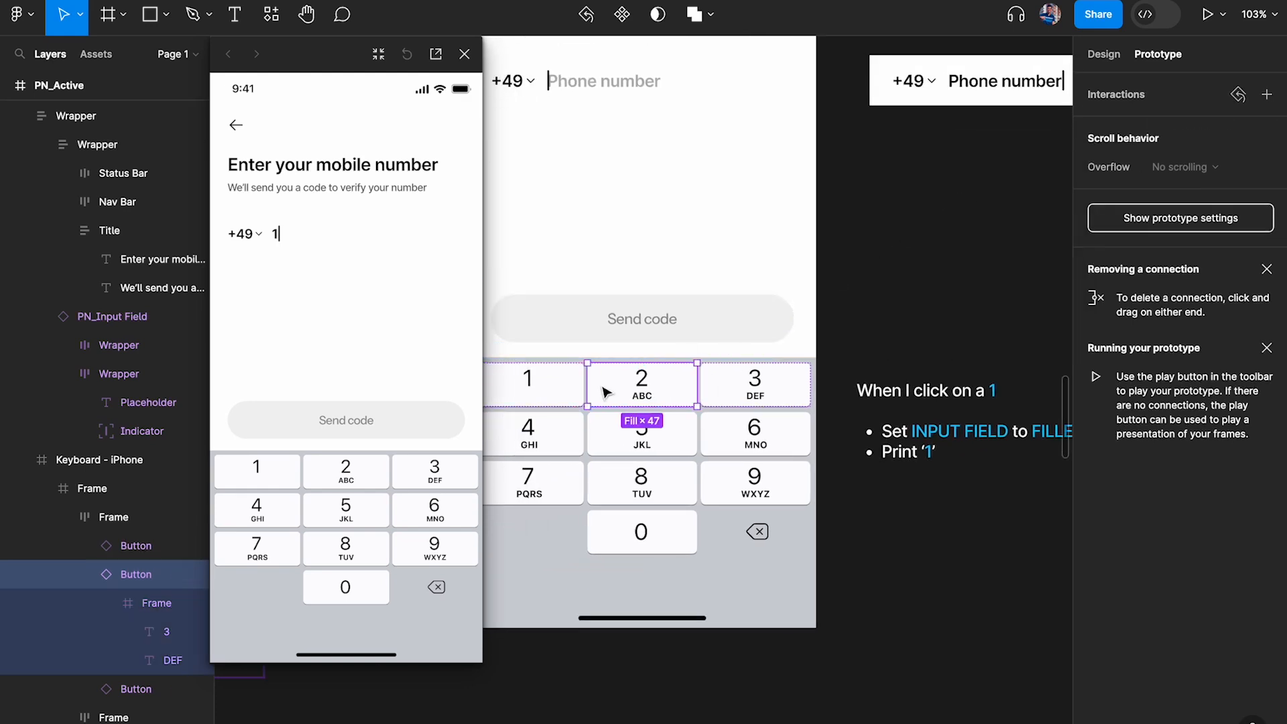
pyautogui.click(560, 387)
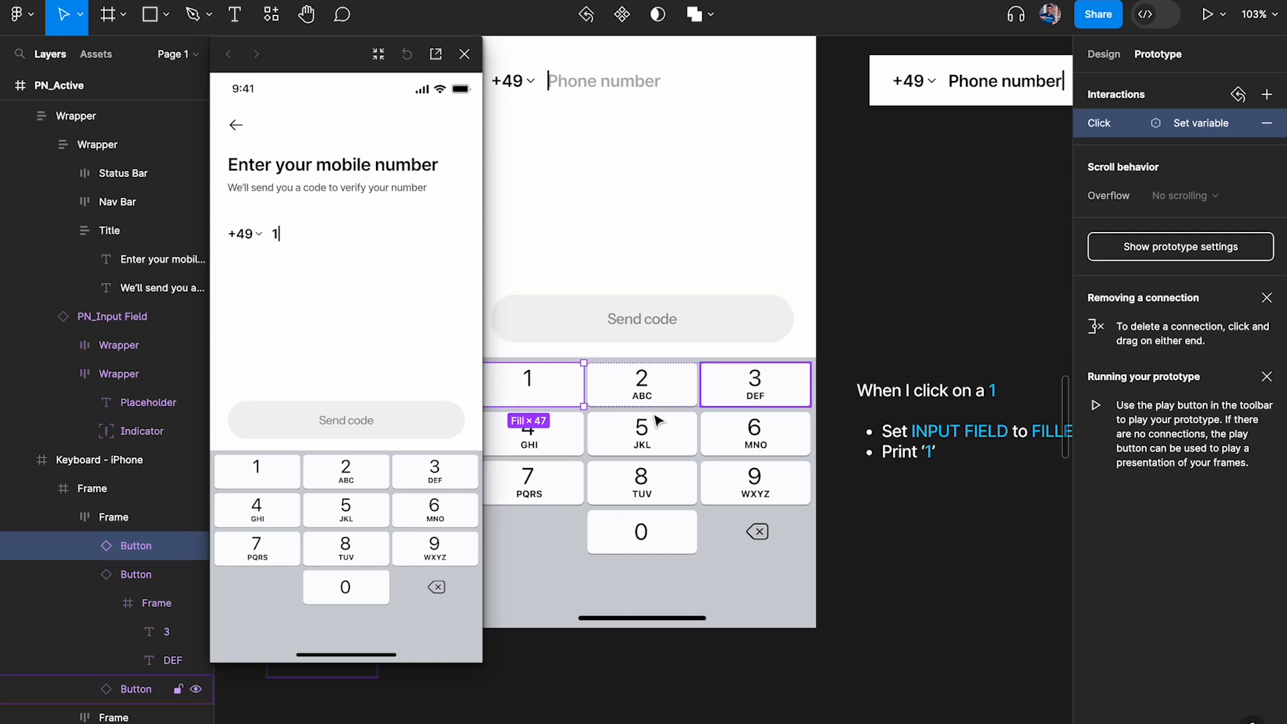
pyautogui.click(641, 387)
pyautogui.hotkey('ctrl', 'alt', 'v')
pyautogui.click(1106, 123)
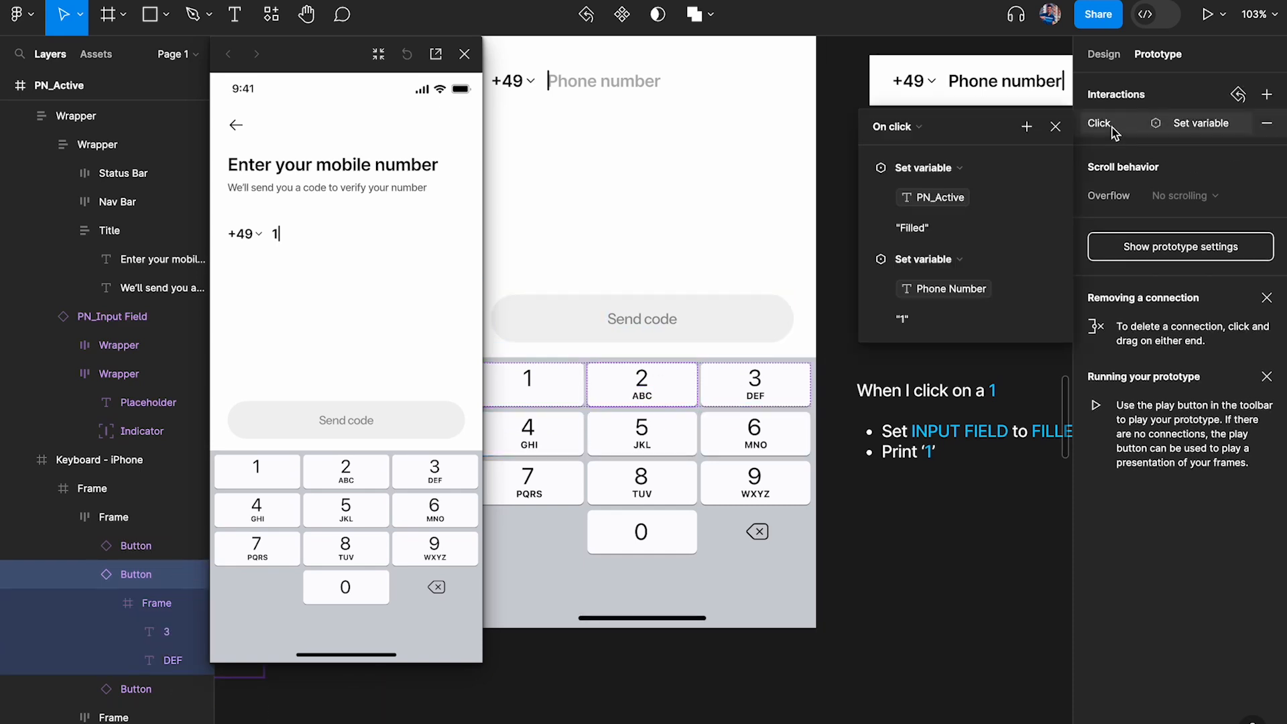
pyautogui.click(931, 325)
pyautogui.write('2')
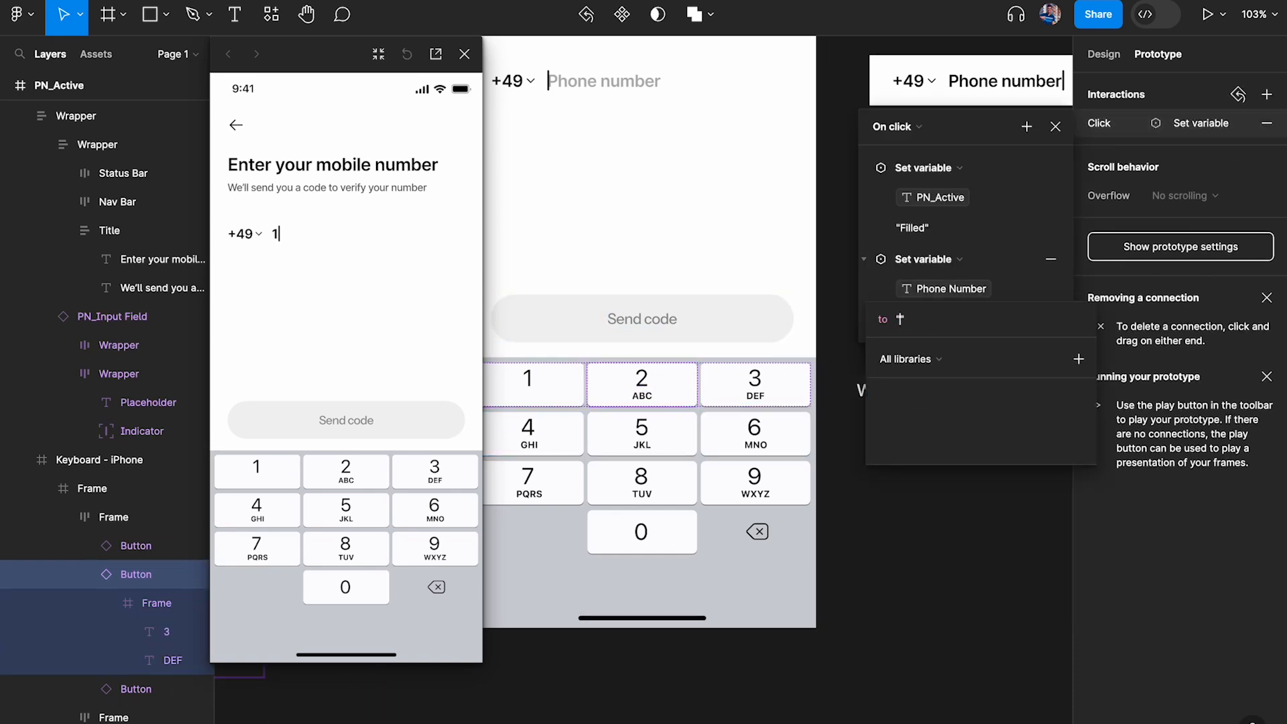
pyautogui.press('Return')
pyautogui.click(1056, 126)
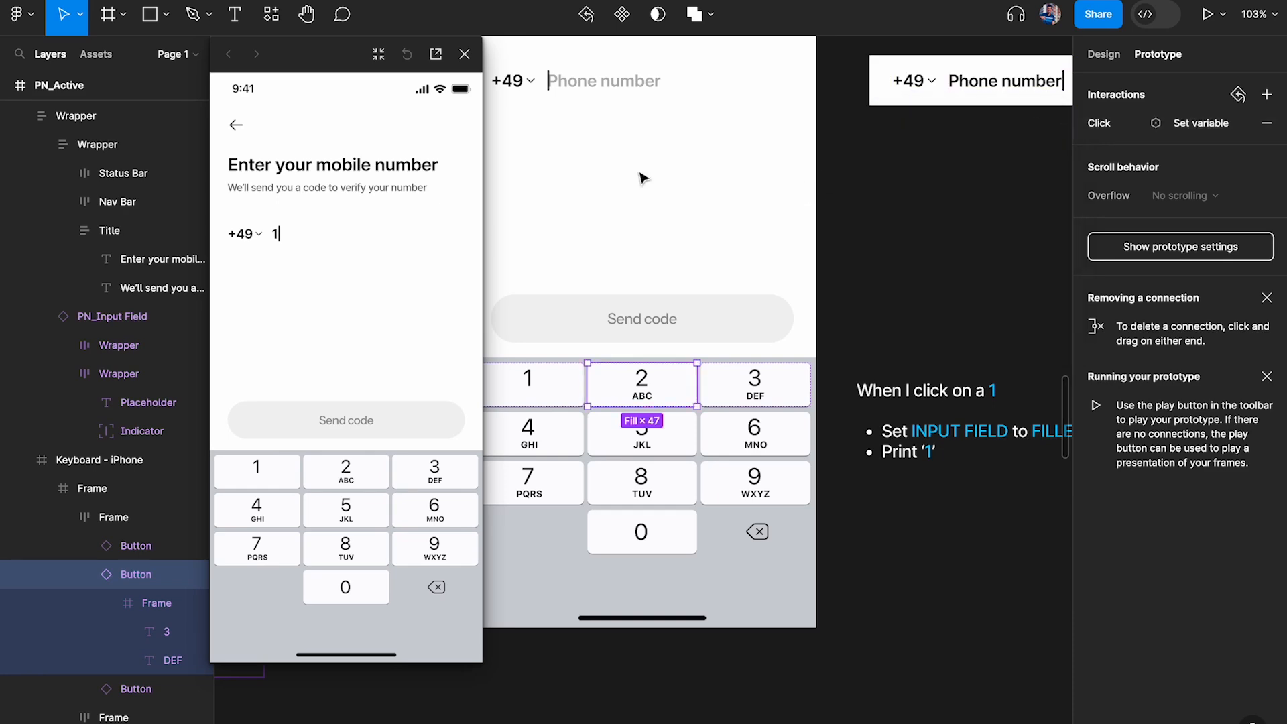
# Test the 2 and 1 keys of the prototype's keypad in the inline preview
pyautogui.scroll(3, 671, 174)
pyautogui.hscroll(-2, 671, 175)
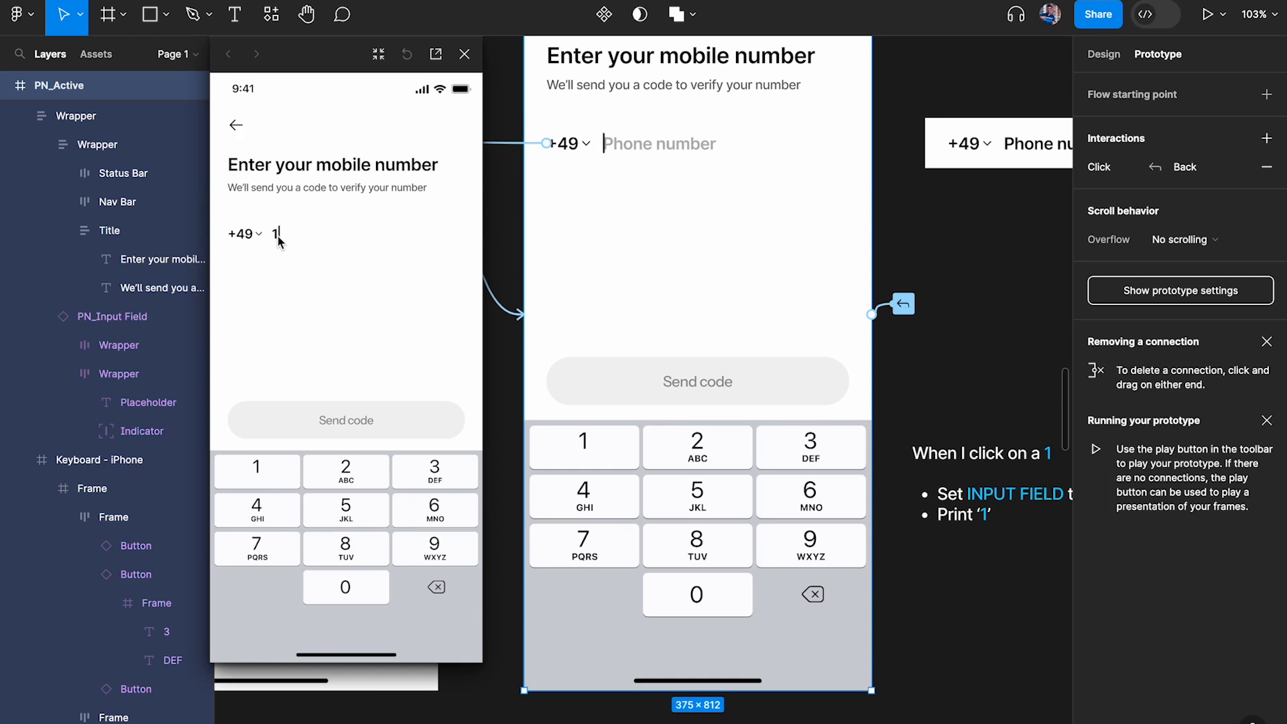
pyautogui.click(347, 477)
pyautogui.click(268, 474)
# Check the interactions of the keypad's 3 and 2 buttons and open the click interaction of the 1 button
pyautogui.hscroll(2, 670, 402)
pyautogui.scroll(-1, 670, 402)
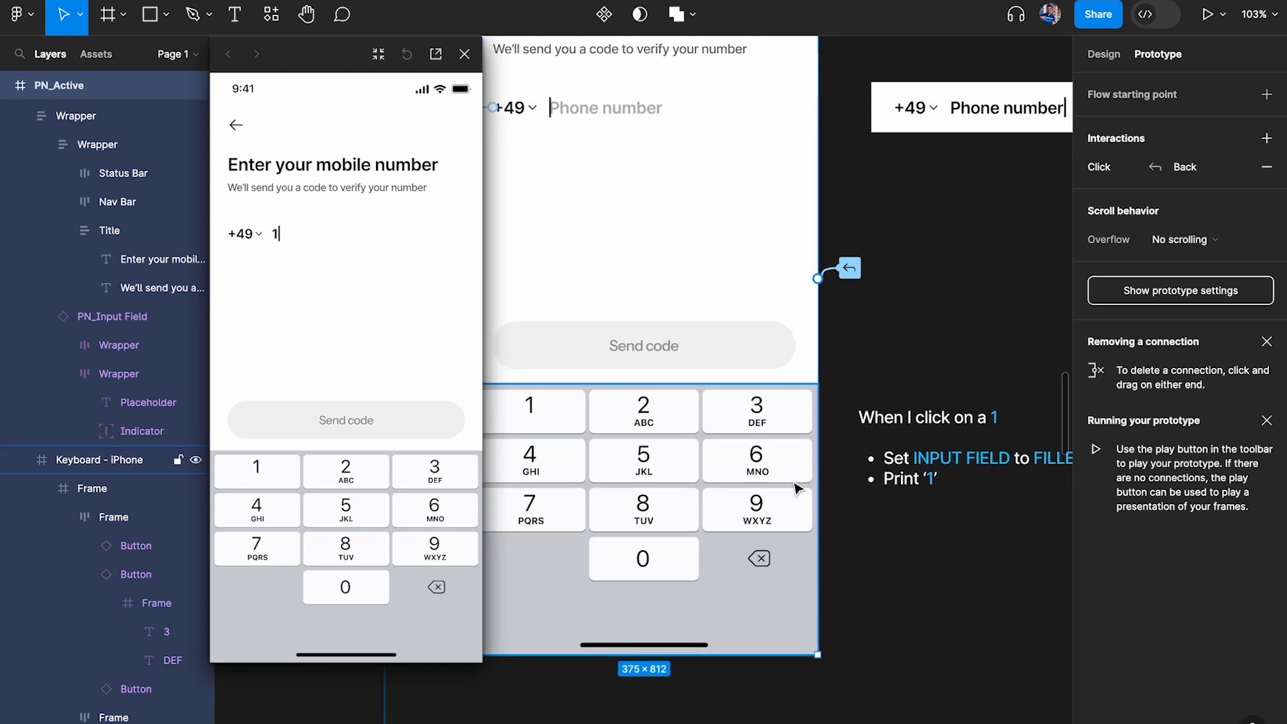
pyautogui.click(718, 428)
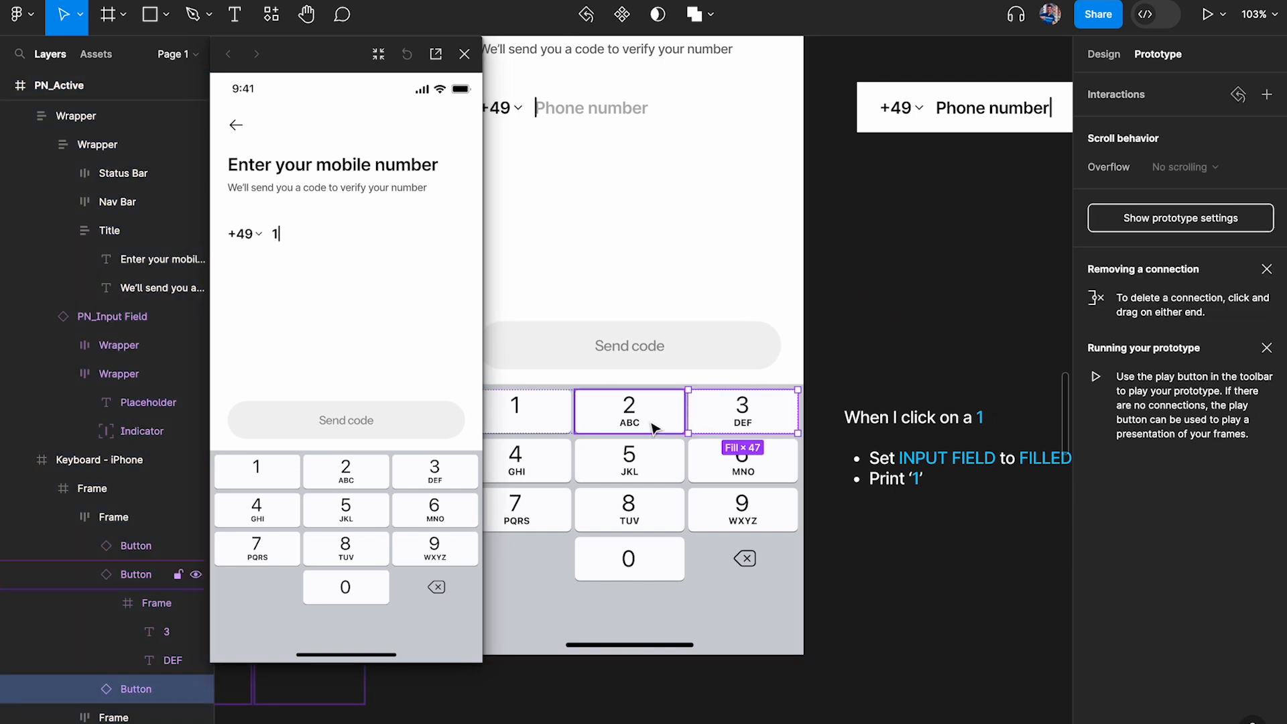
pyautogui.click(654, 429)
pyautogui.click(538, 410)
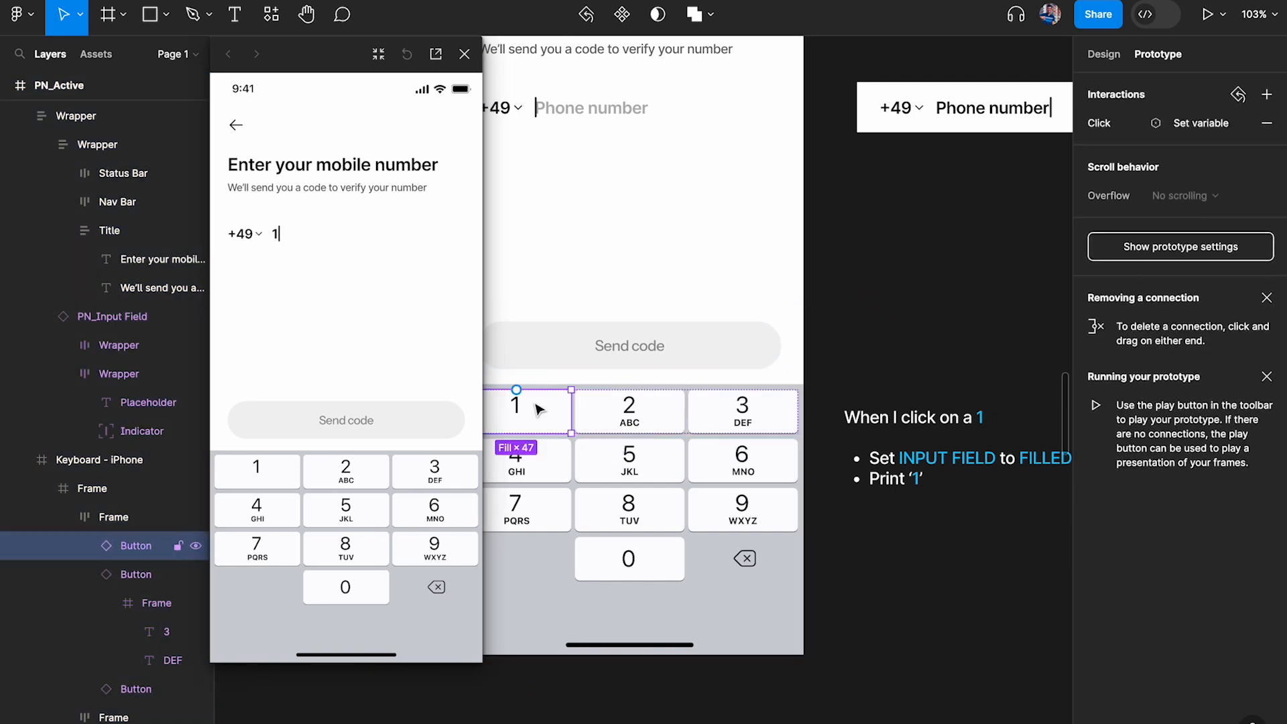
pyautogui.click(1180, 123)
# Set the 1 button's Phone Number variable to the expression Phone Number + "1" in its second Set variable action
pyautogui.click(933, 319)
pyautogui.press('BackSpace')
pyautogui.click(873, 281)
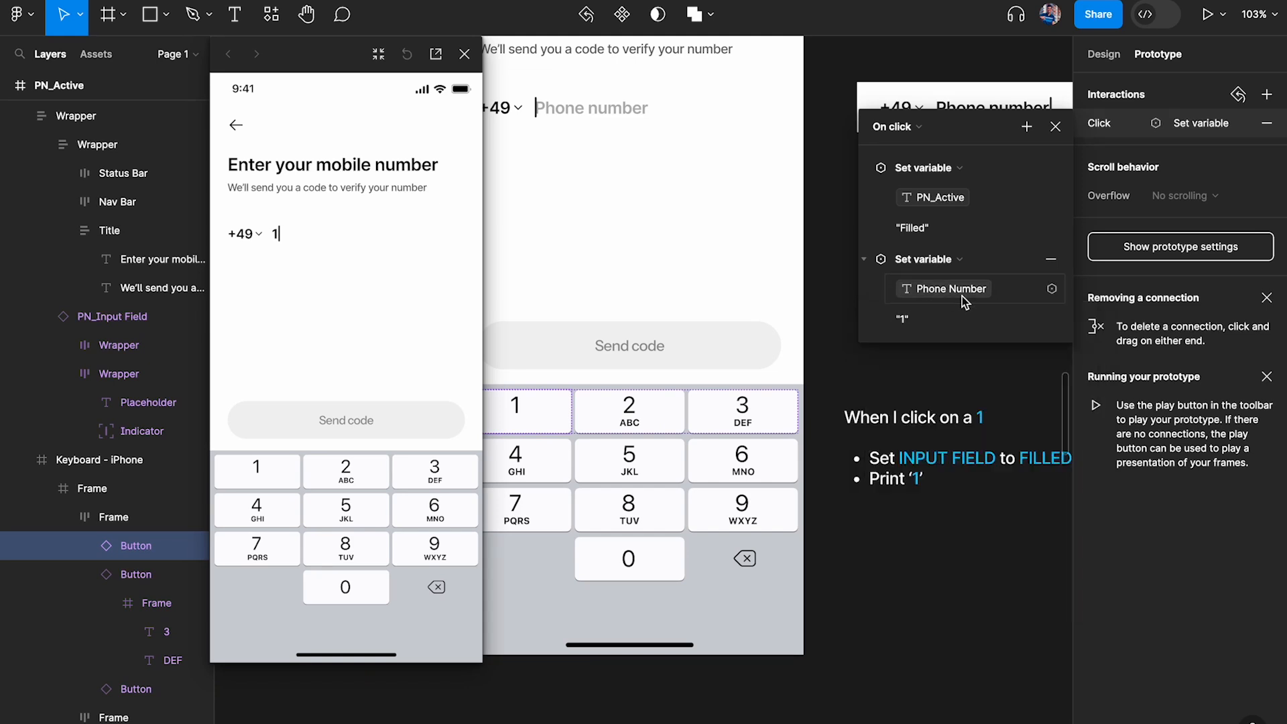
pyautogui.click(964, 301)
pyautogui.click(950, 295)
pyautogui.click(933, 320)
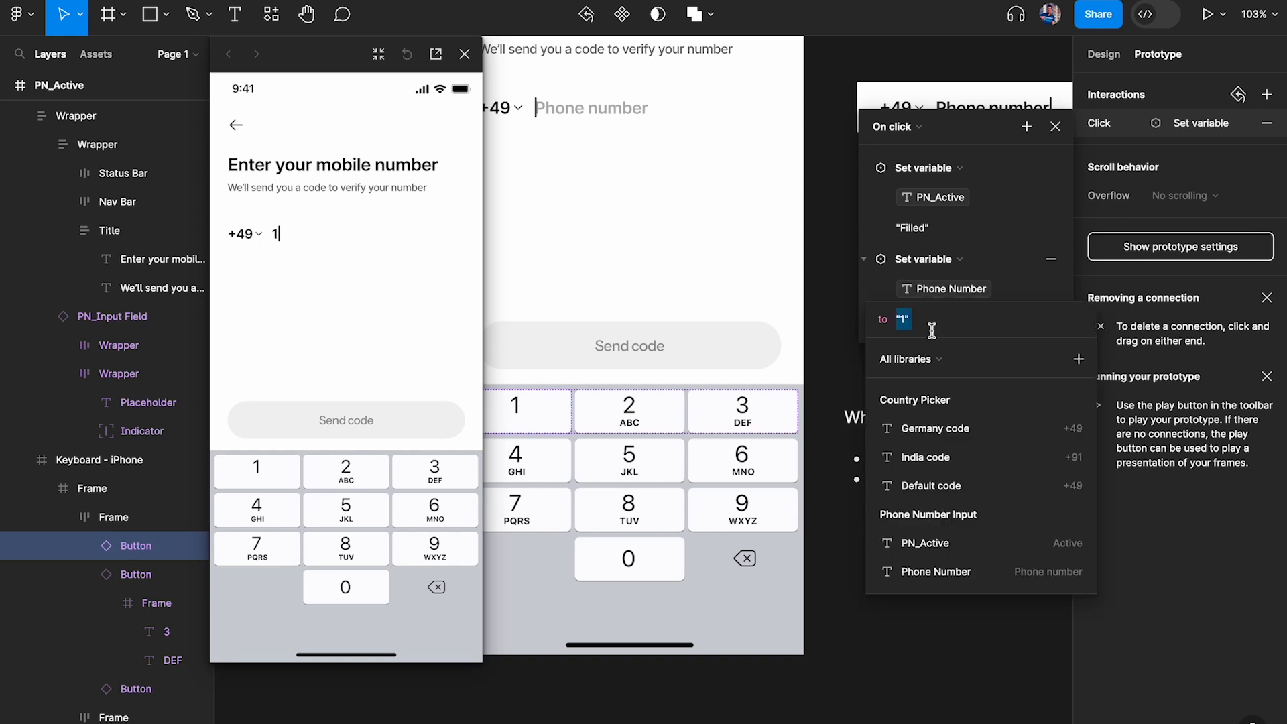
pyautogui.click(936, 571)
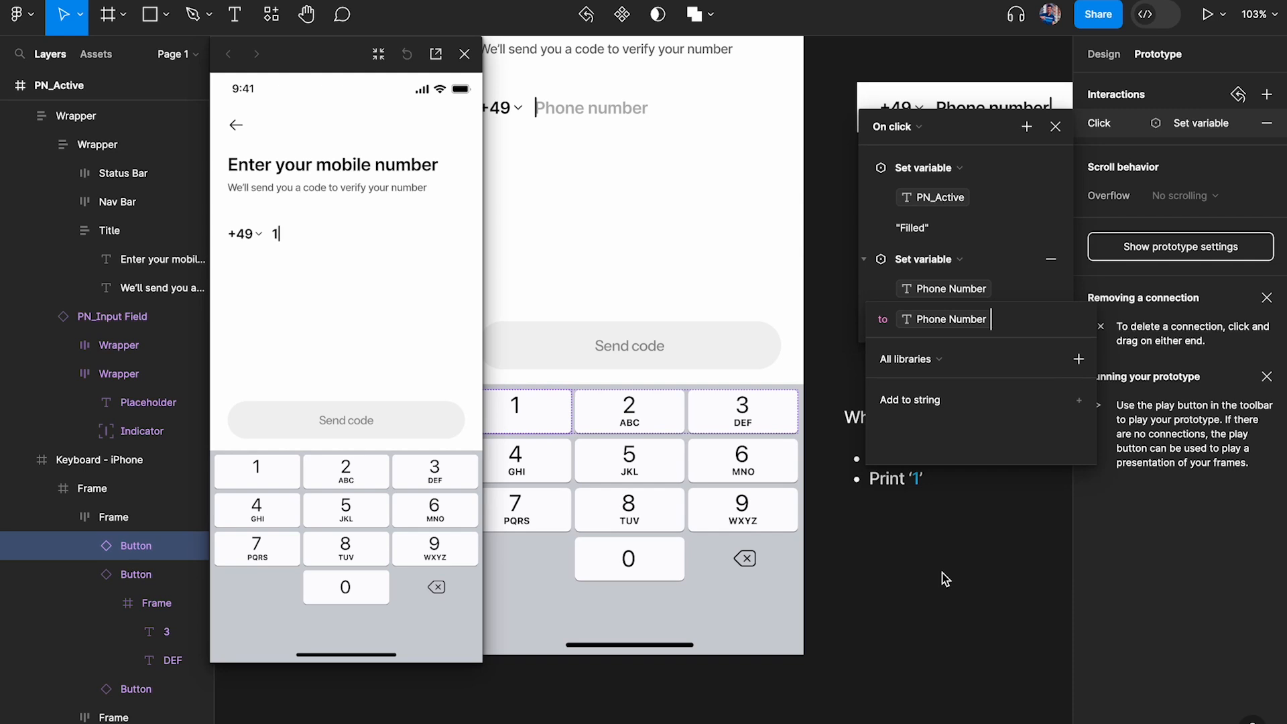
pyautogui.click(936, 402)
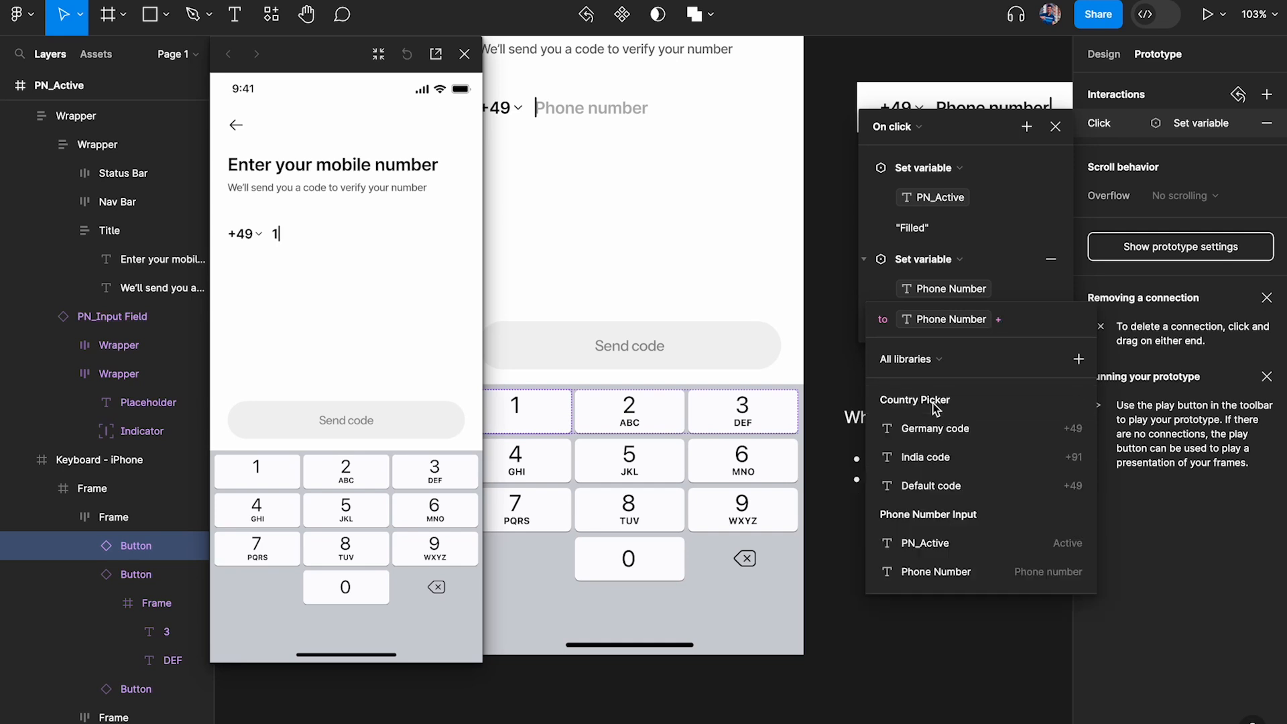
pyautogui.write('1')
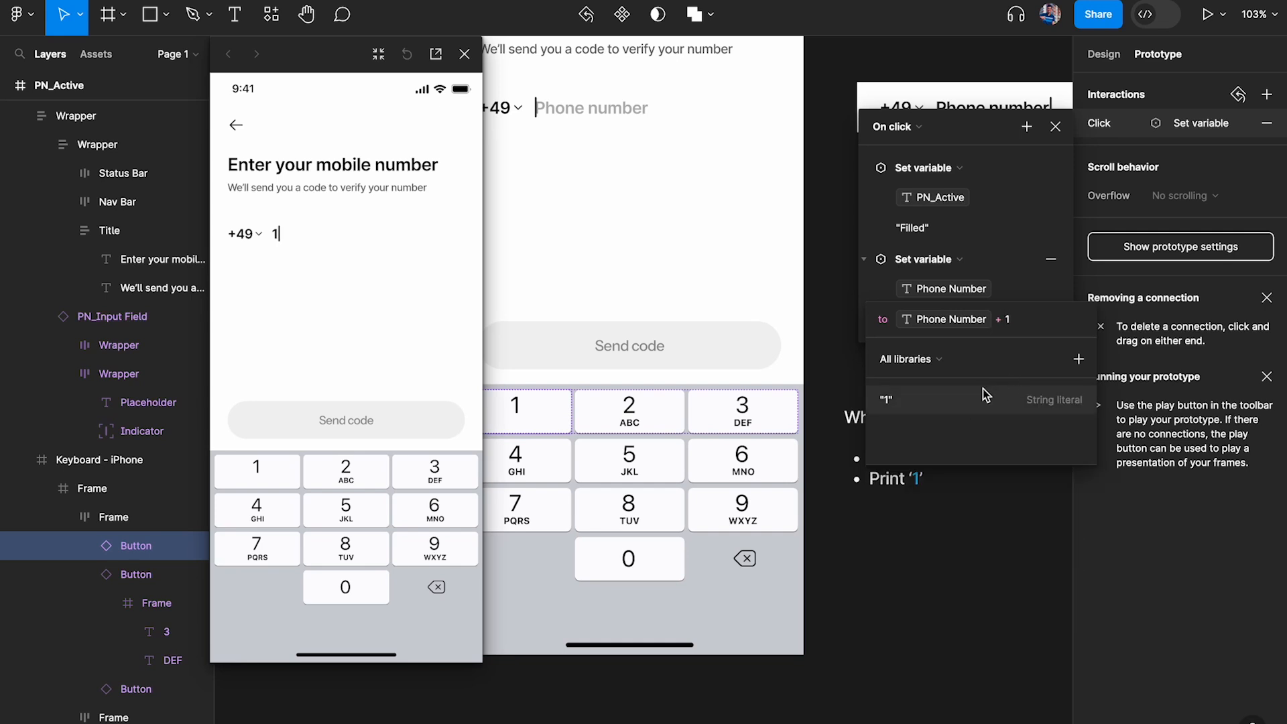
pyautogui.click(957, 403)
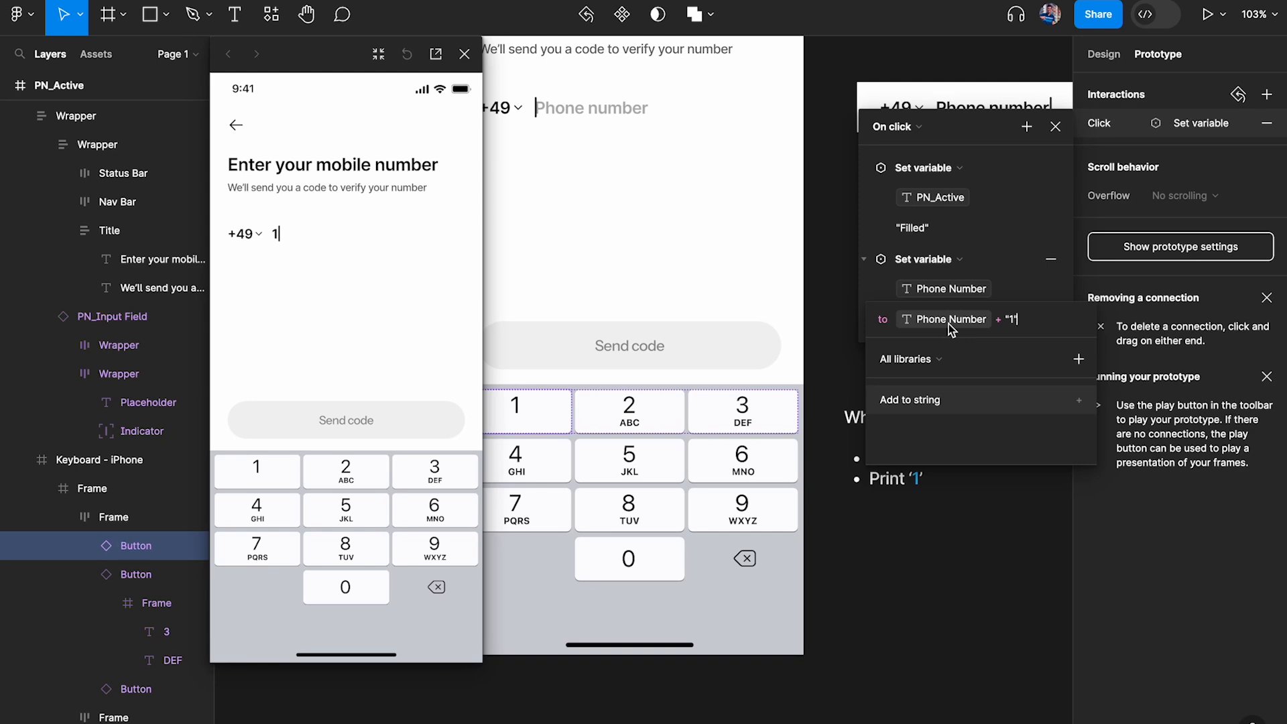
pyautogui.click(1056, 128)
# Restart the inline preview of the PN_Active frame and test the keypad's 1 key
pyautogui.click(465, 54)
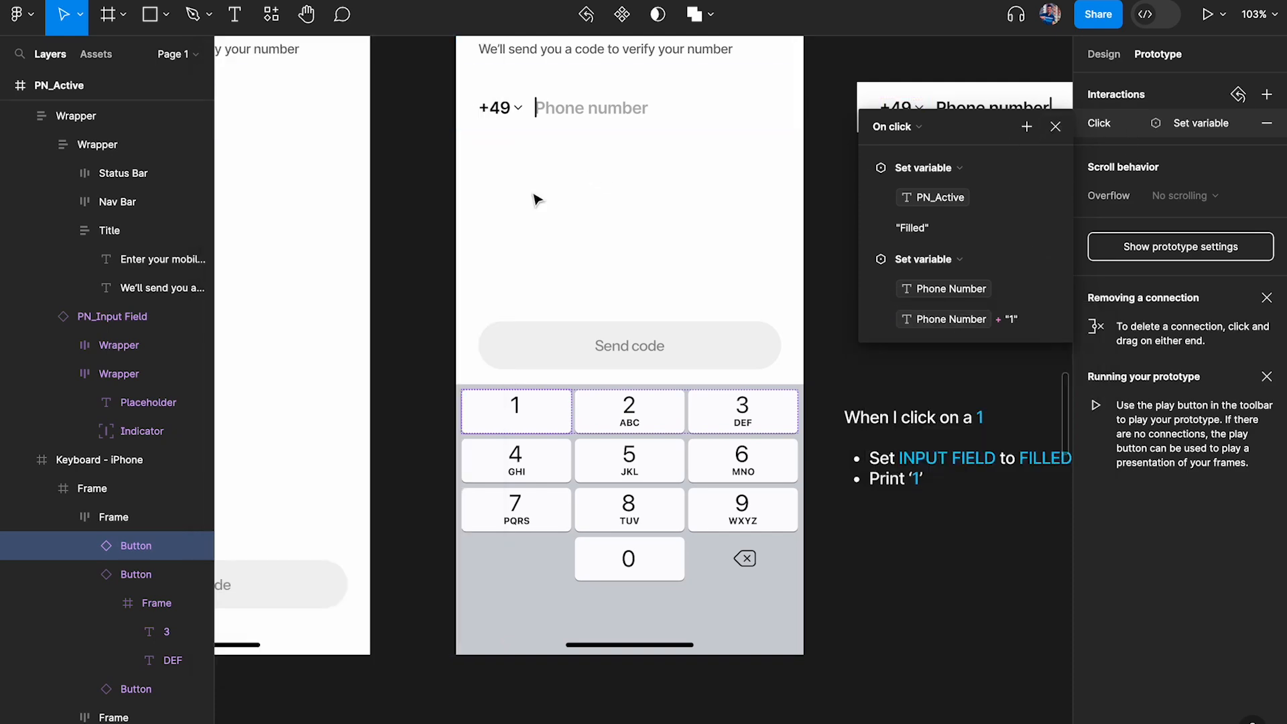
pyautogui.scroll(3, 535, 195)
pyautogui.click(508, 96)
pyautogui.hotkey('shift', 'space')
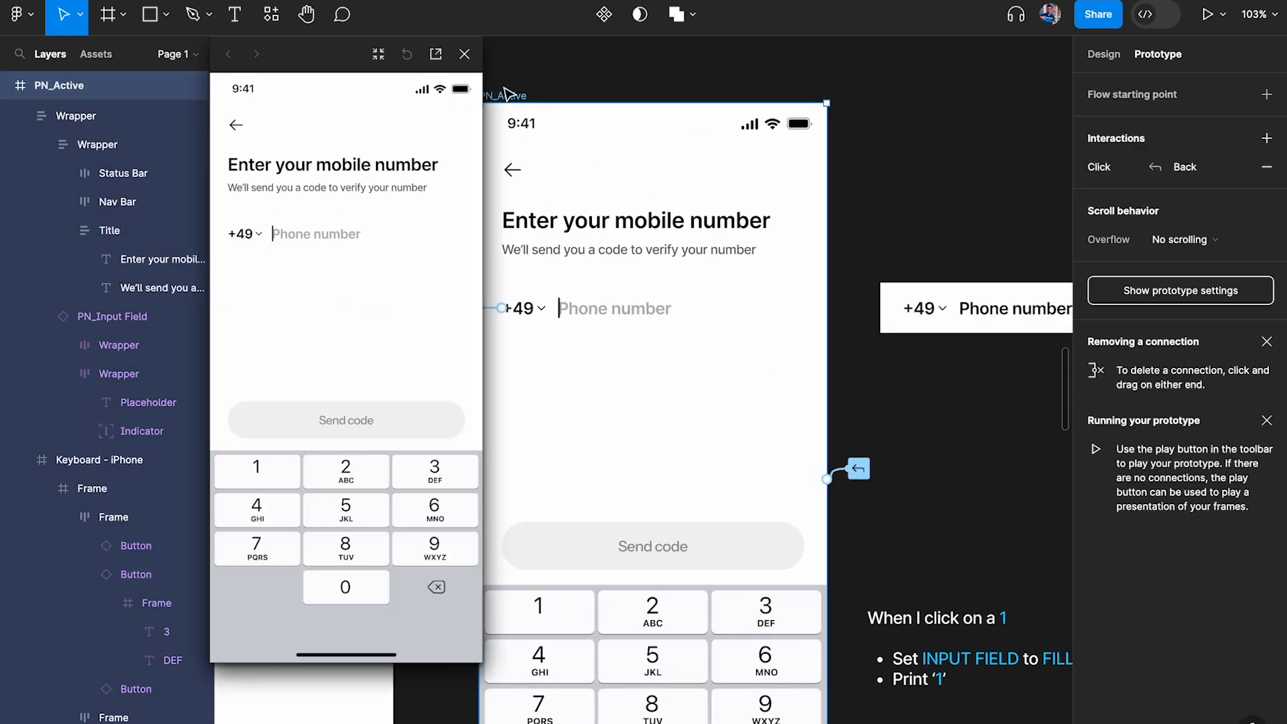
pyautogui.click(275, 476)
# Clear the default value of the Phone Number variable in the Phone Number Input collection
pyautogui.click(982, 192)
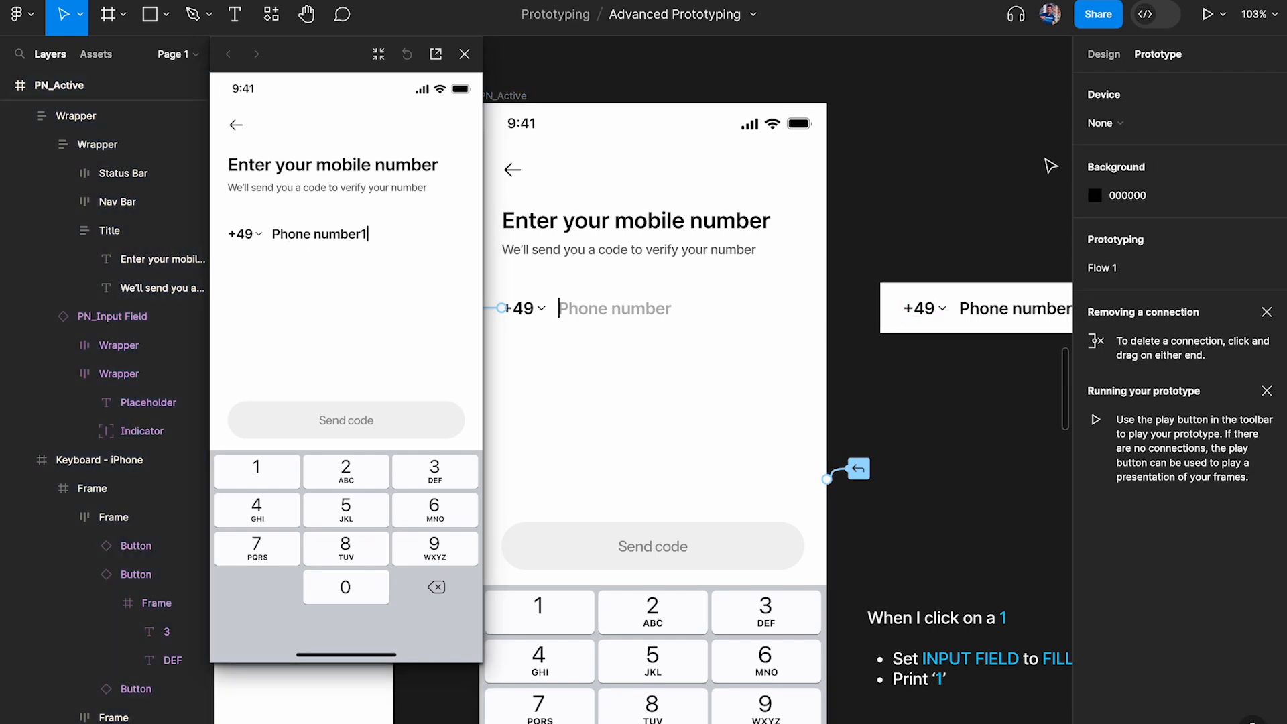
pyautogui.scroll(5, 1052, 166)
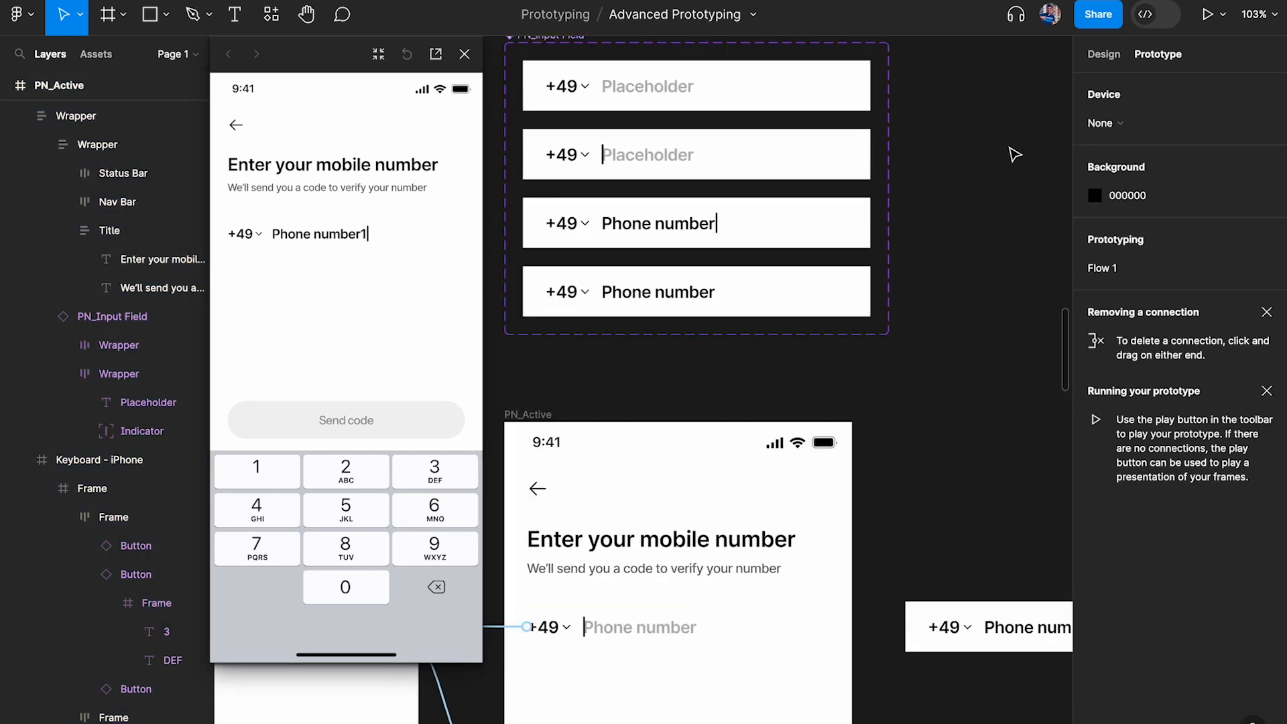
pyautogui.click(1103, 54)
pyautogui.click(1266, 167)
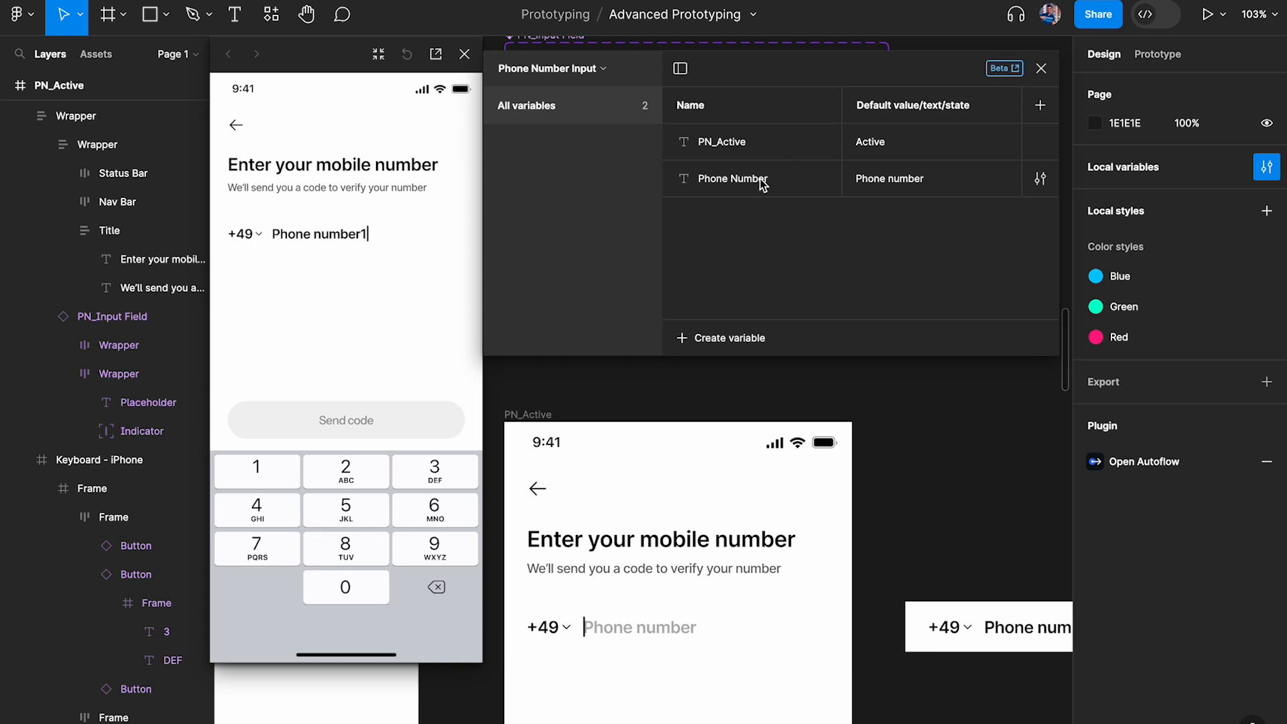
pyautogui.doubleClick(922, 192)
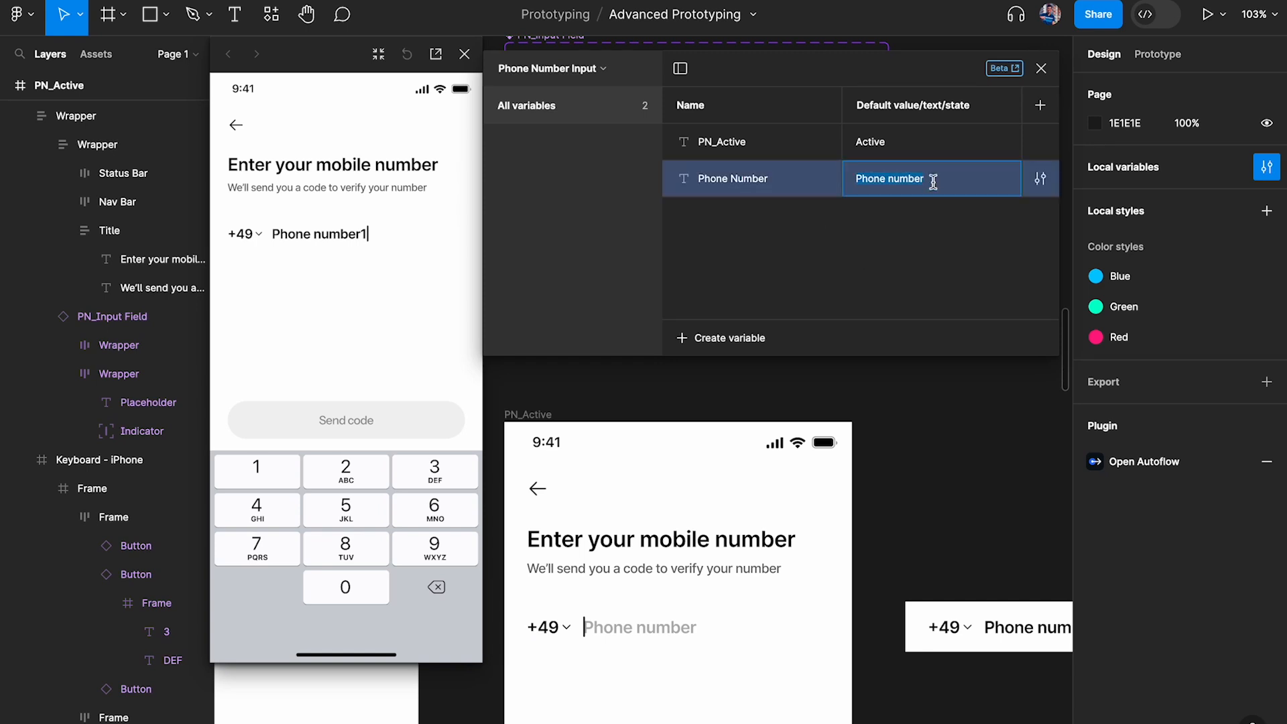
pyautogui.press('BackSpace')
pyautogui.press('Return')
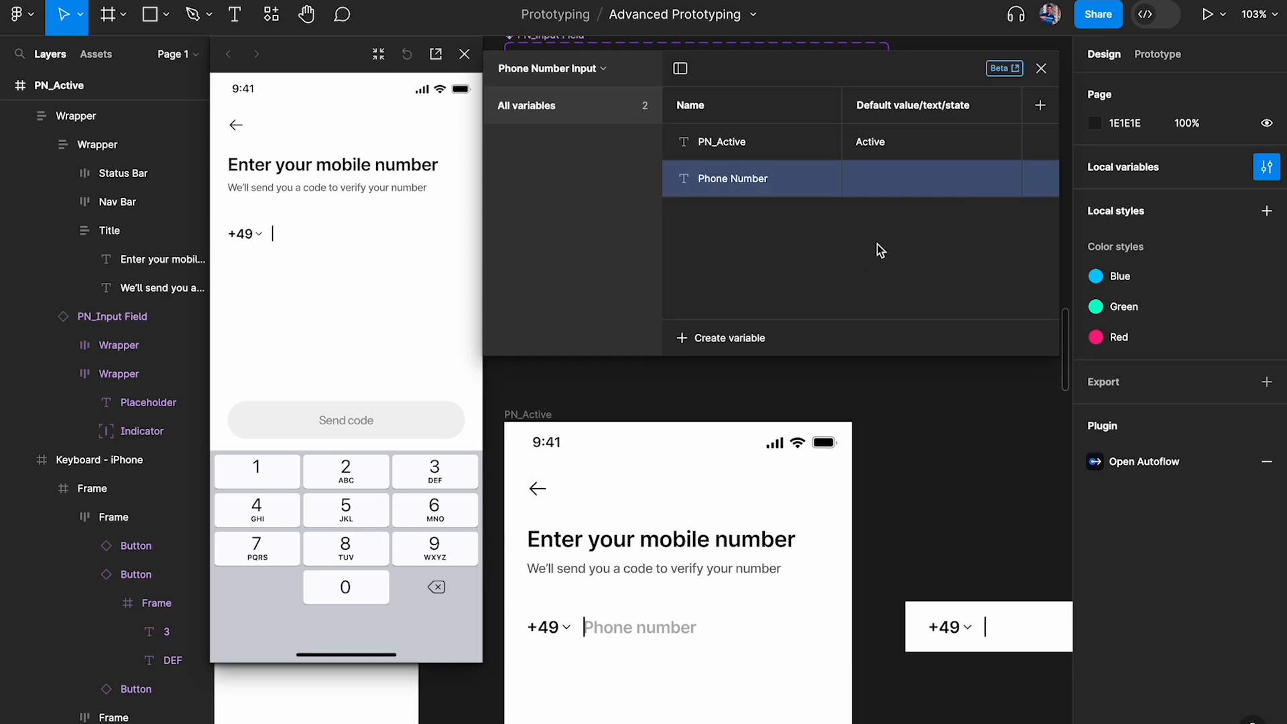
pyautogui.click(1041, 69)
# Relaunch the inline preview of PN_Active, shrink its window slightly and enter 11 with the 1 key
pyautogui.click(529, 414)
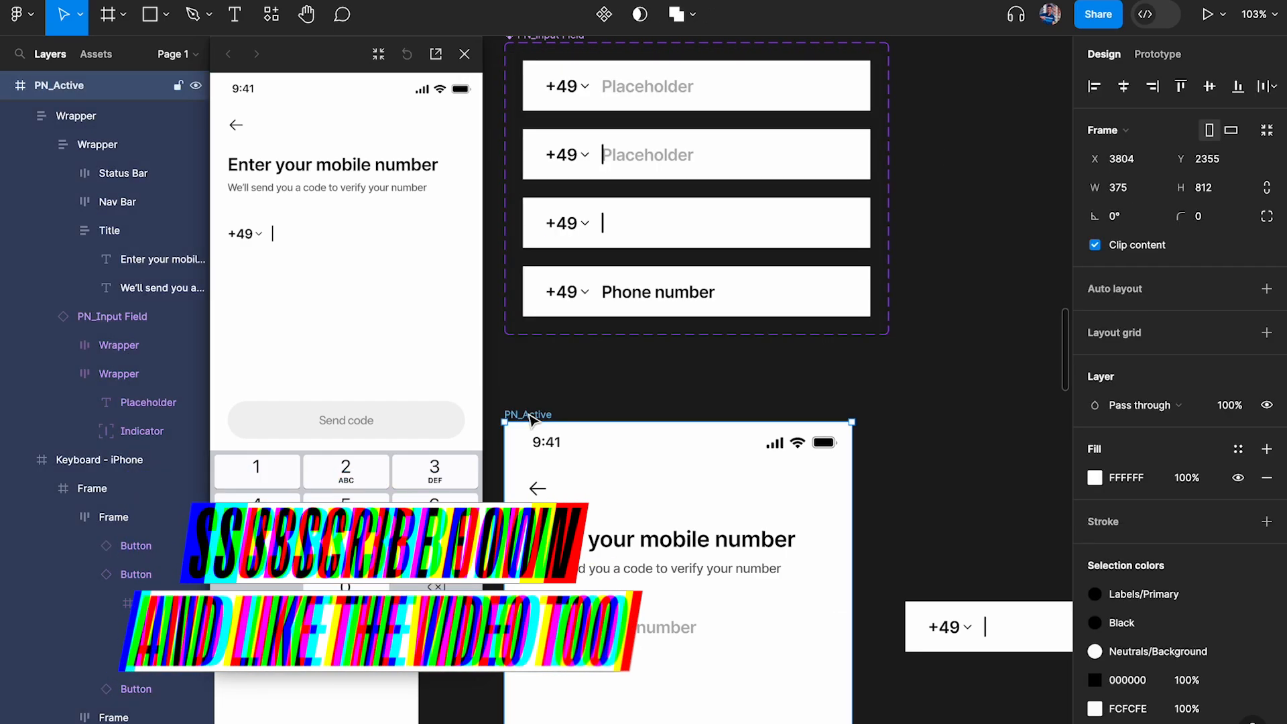
pyautogui.click(465, 55)
pyautogui.hotkey('shift', 'space')
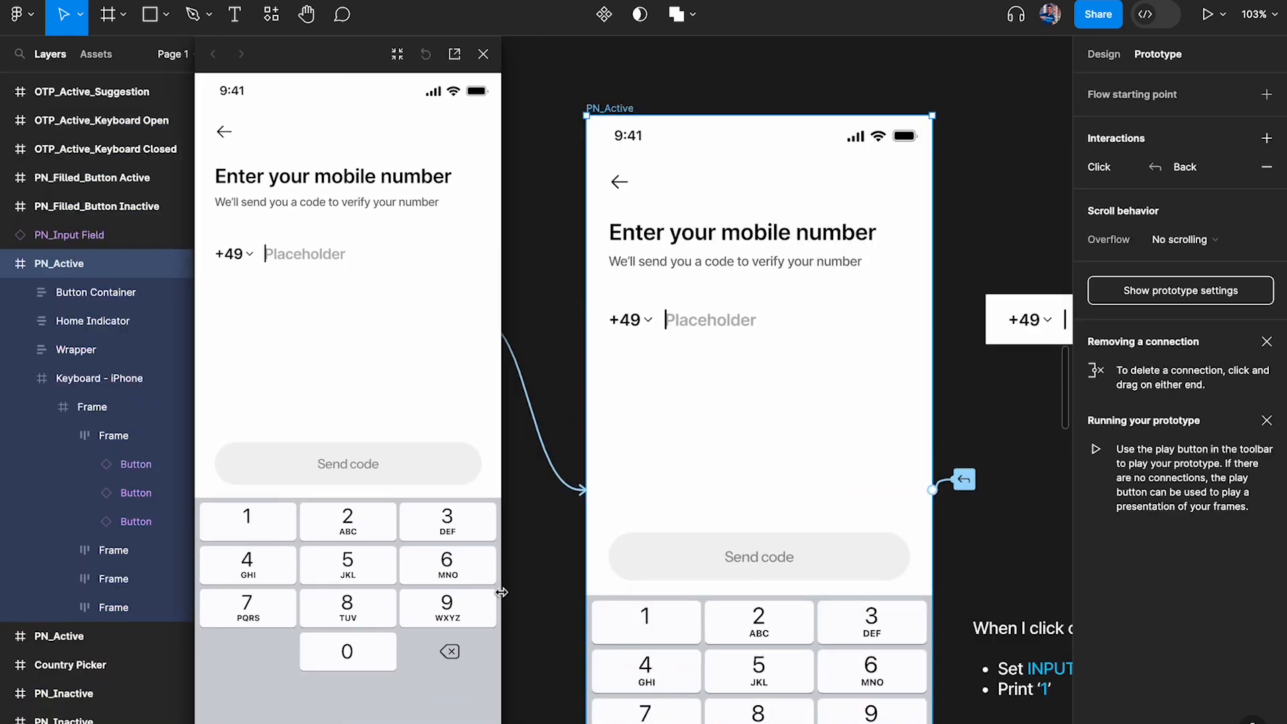
pyautogui.moveTo(501, 593); pyautogui.dragTo(456, 245)
pyautogui.moveTo(456, 638); pyautogui.dragTo(479, 689)
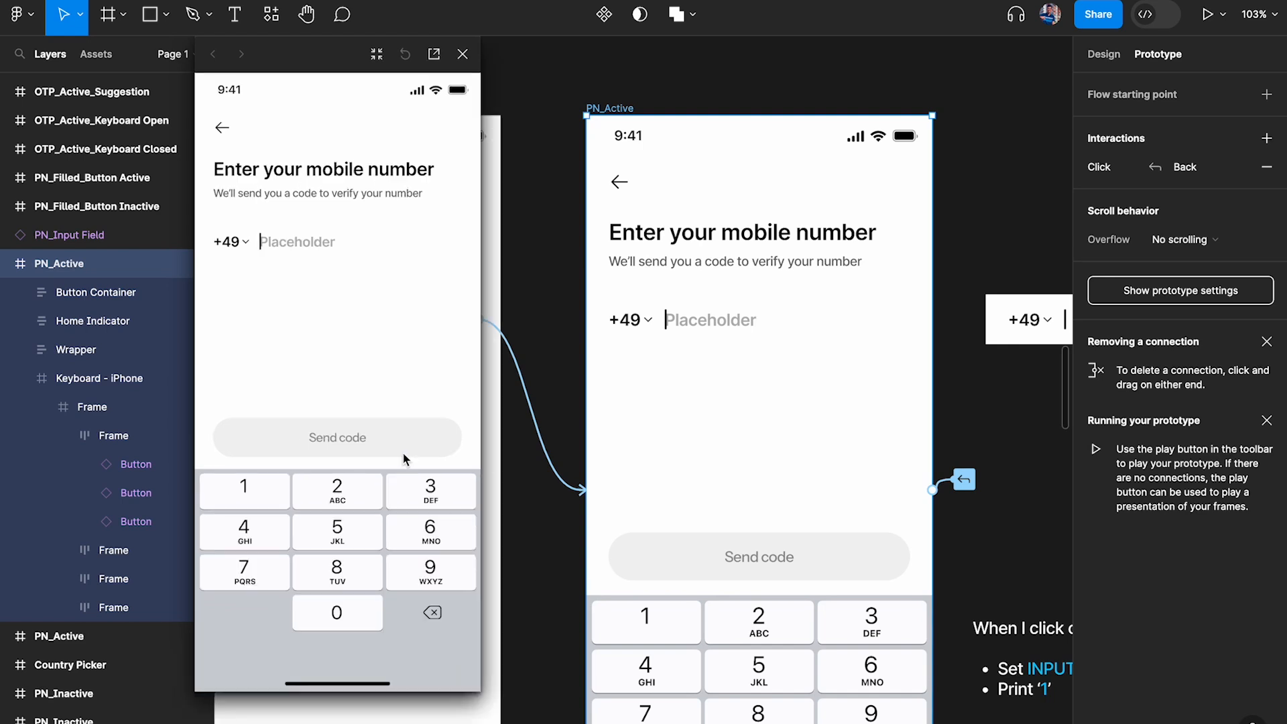
pyautogui.click(245, 490)
pyautogui.click(247, 493)
# Review the 1 button's click interaction beside the preview while entering two more 1s on the prototype's keypad
pyautogui.click(645, 620)
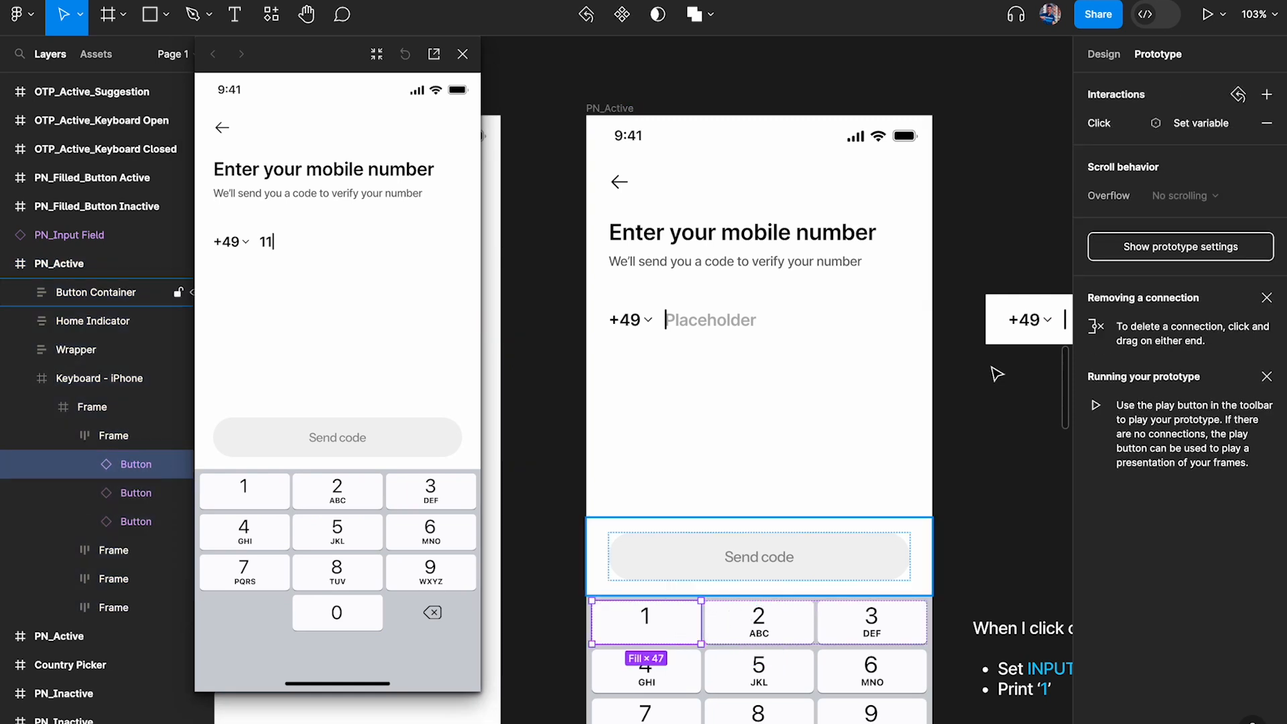
pyautogui.click(1156, 132)
pyautogui.moveTo(952, 124); pyautogui.dragTo(593, 116)
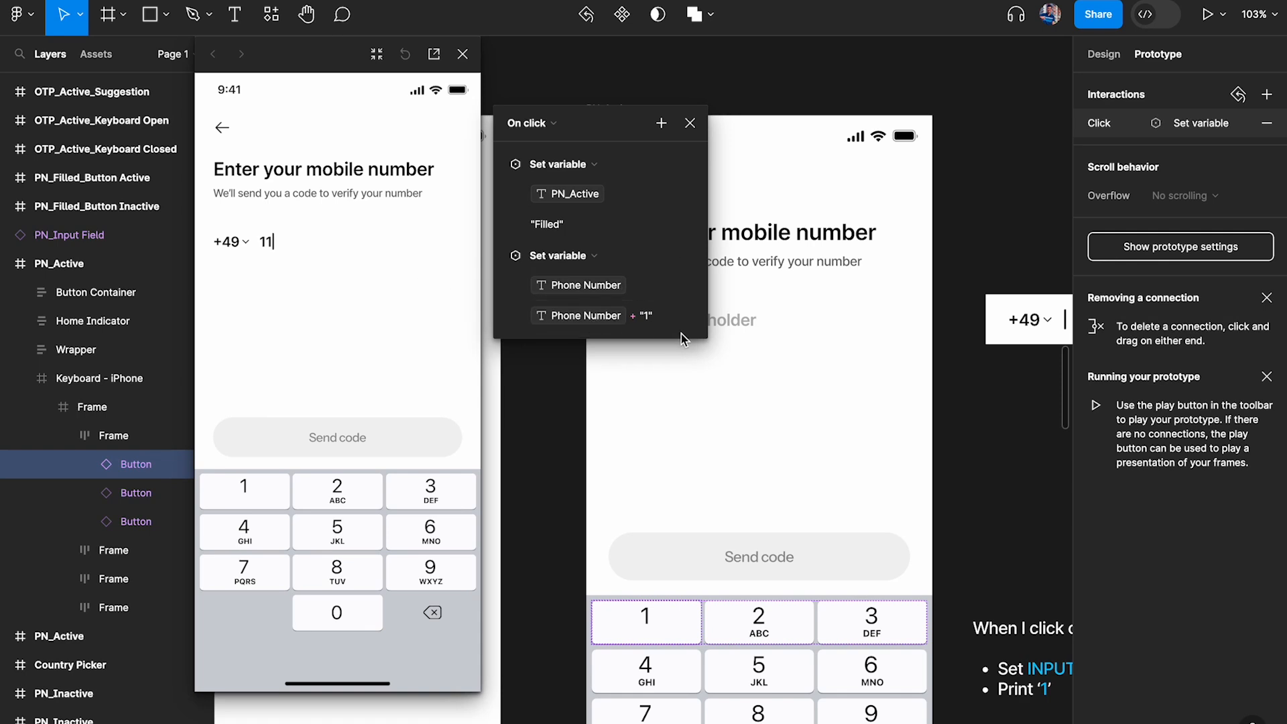
pyautogui.click(254, 496)
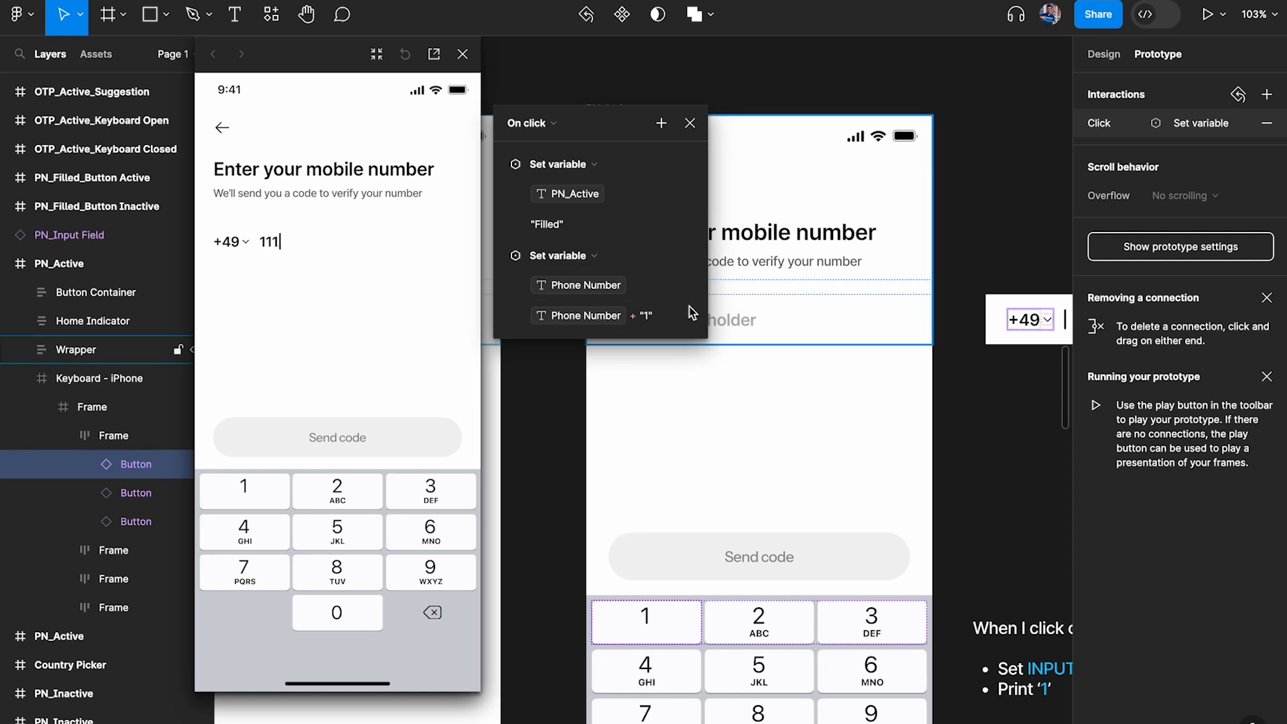
pyautogui.click(242, 493)
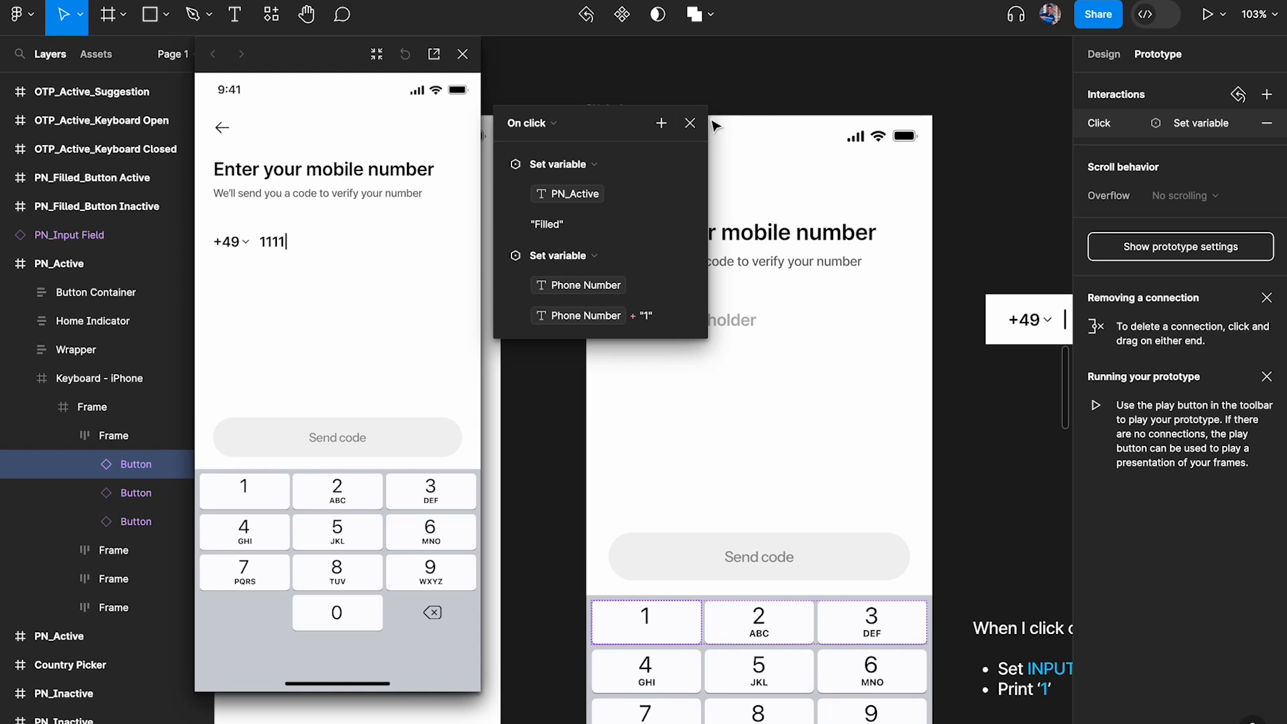
pyautogui.click(691, 125)
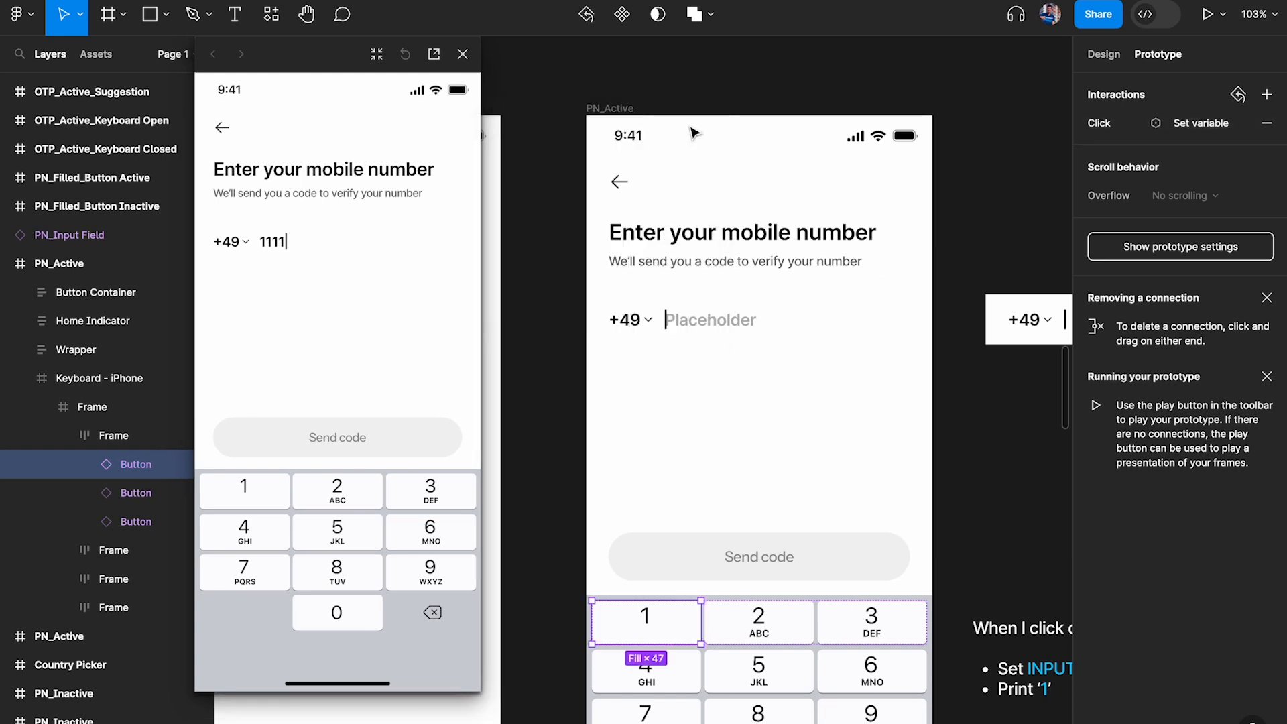
# Enter a long run of 1s in the preview to test the phone number field's overflow, and close the preview
pyautogui.tripleClick(248, 495)
pyautogui.tripleClick(248, 496)
pyautogui.tripleClick(248, 496)
pyautogui.tripleClick(248, 495)
pyautogui.tripleClick(248, 495)
pyautogui.tripleClick(248, 495)
pyautogui.tripleClick(248, 496)
pyautogui.tripleClick(248, 495)
pyautogui.tripleClick(248, 495)
pyautogui.tripleClick(247, 496)
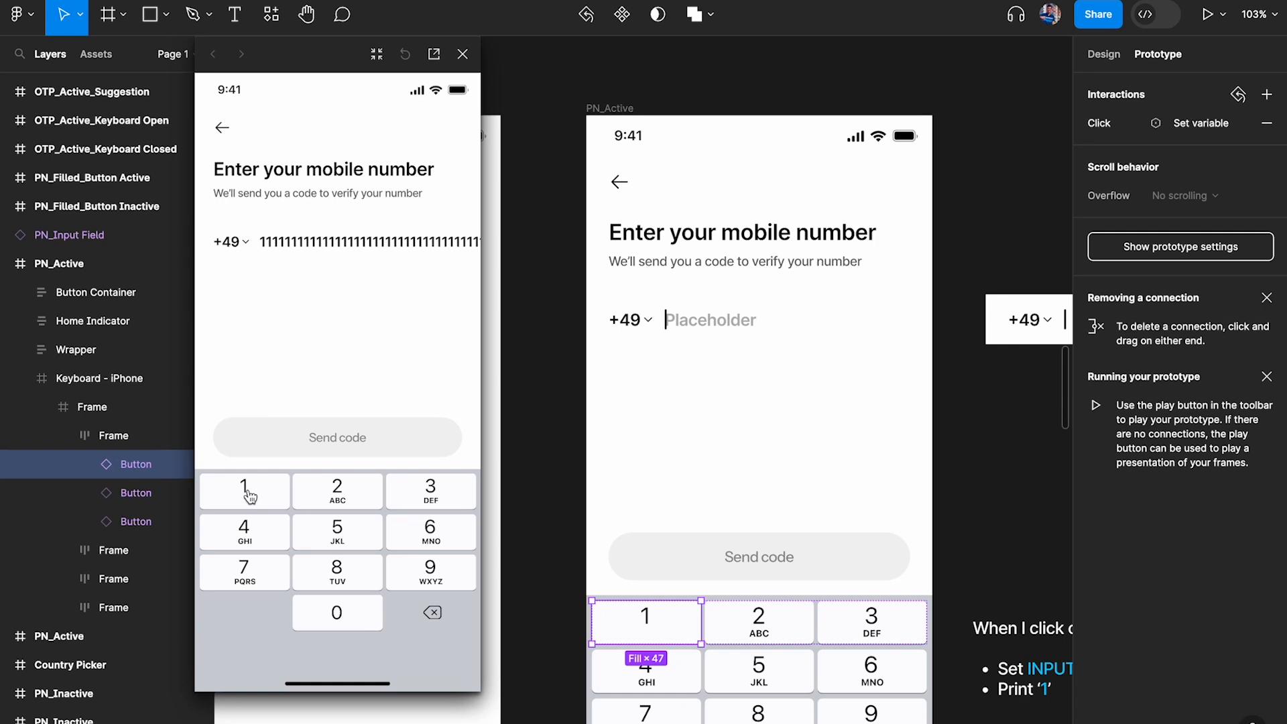
pyautogui.hscroll(7, 759, 401)
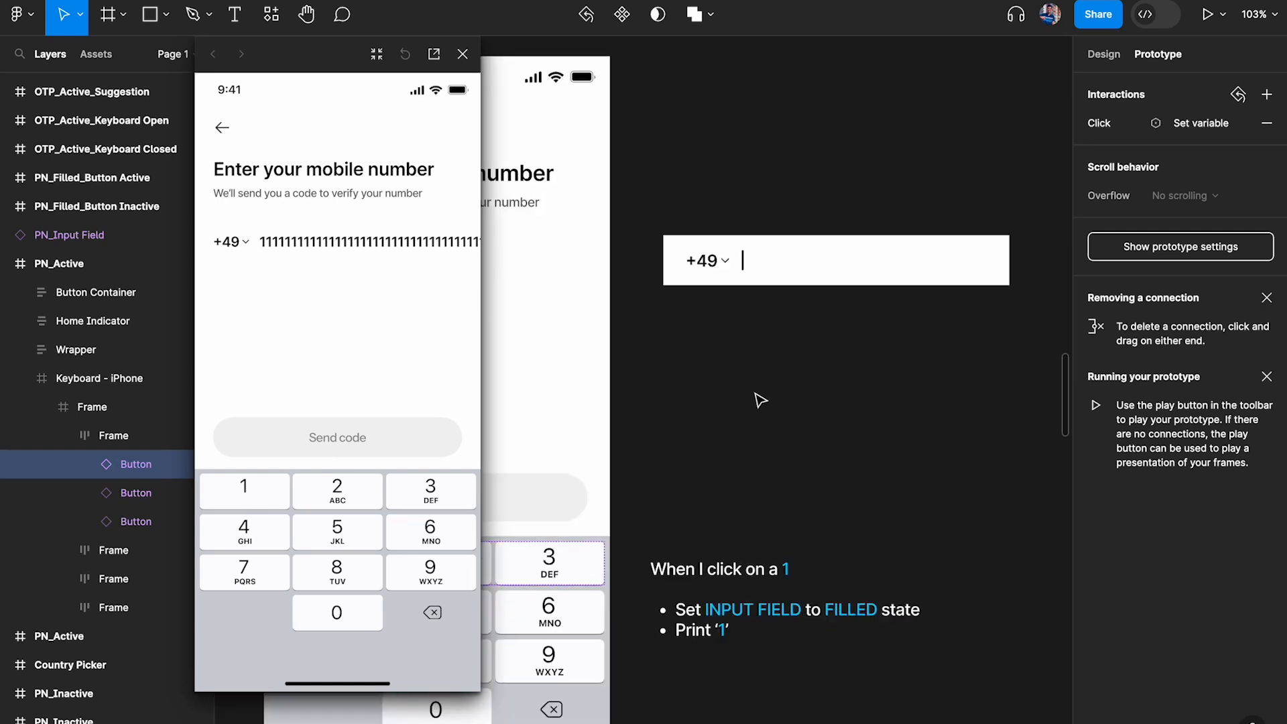
pyautogui.scroll(2, 719, 266)
pyautogui.hscroll(-2, 719, 267)
pyautogui.click(464, 57)
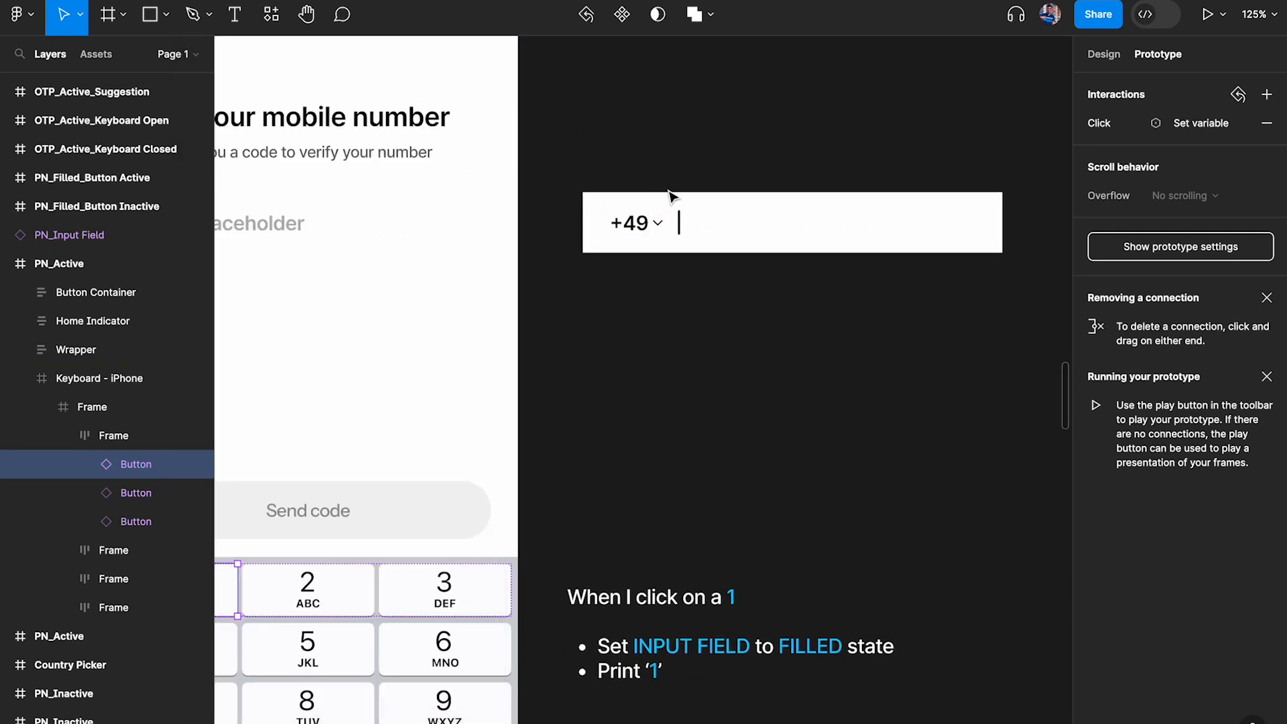
# Detach the Phone Number variable from the Text layer in the filled PN_Input Field beside the PN_Active frame
pyautogui.click(678, 215)
pyautogui.doubleClick(679, 224)
pyautogui.click(740, 167)
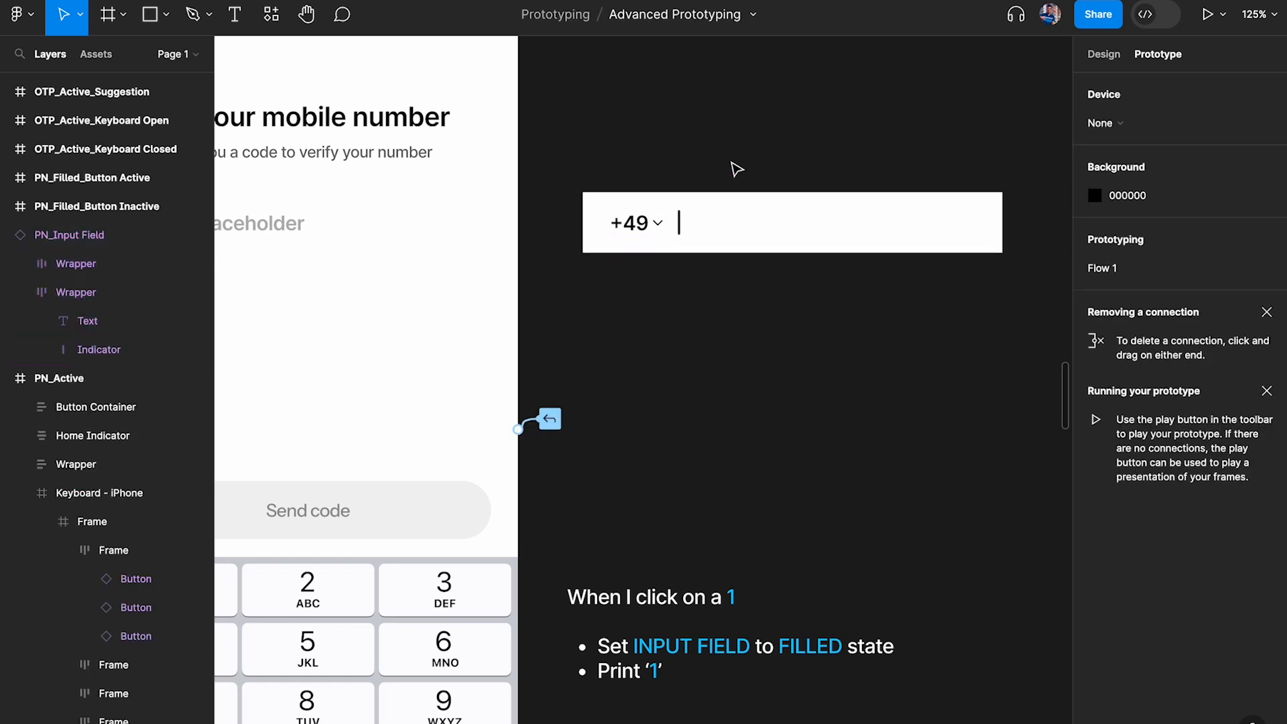
pyautogui.click(1103, 53)
pyautogui.click(711, 224)
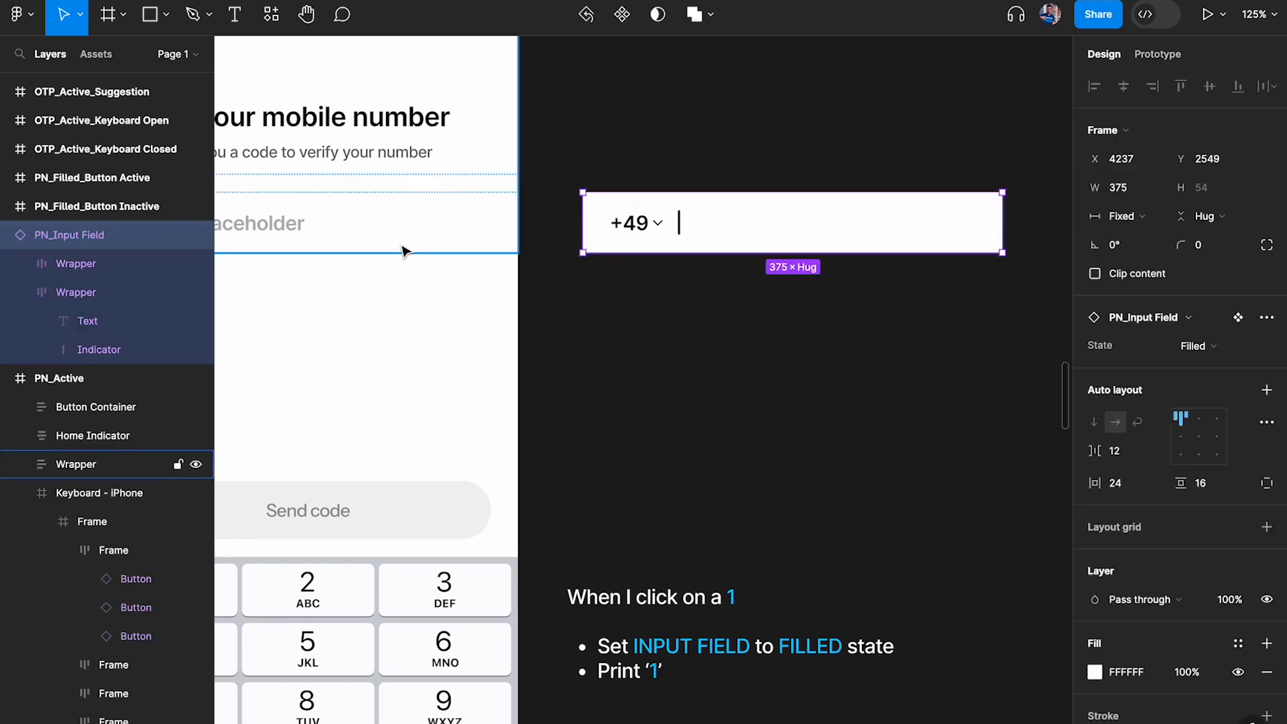
pyautogui.click(88, 323)
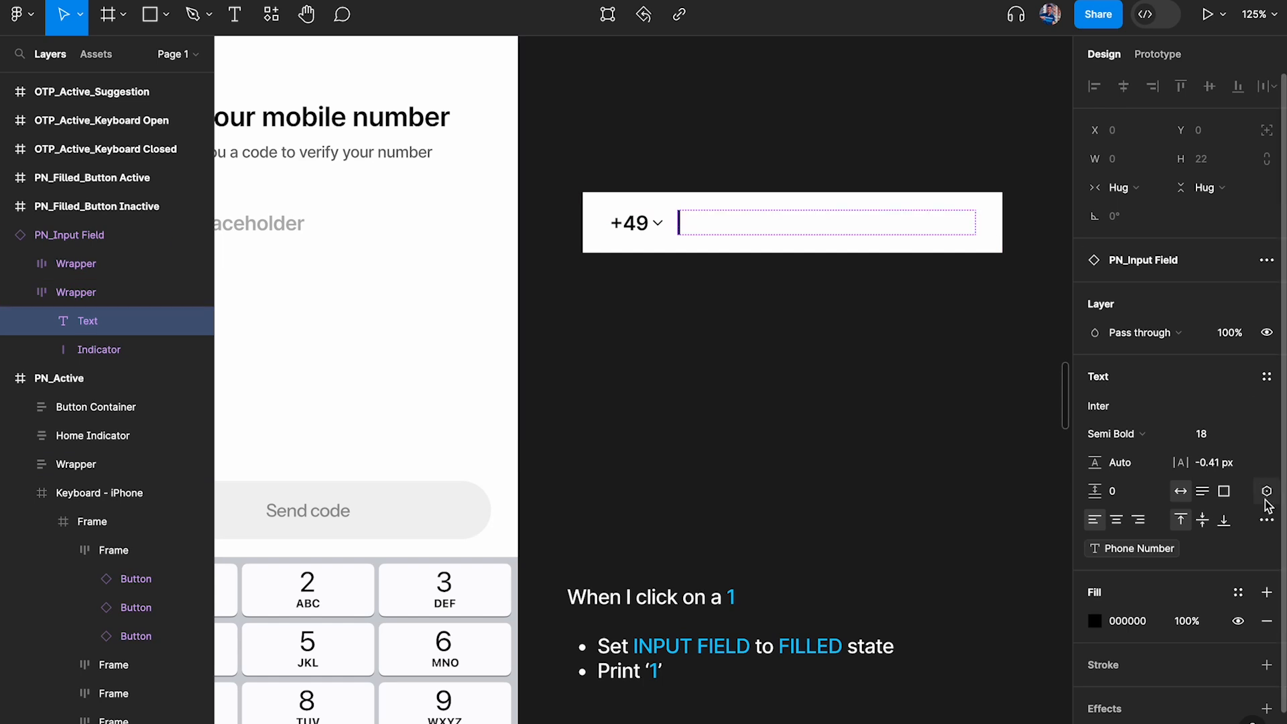
pyautogui.click(1267, 548)
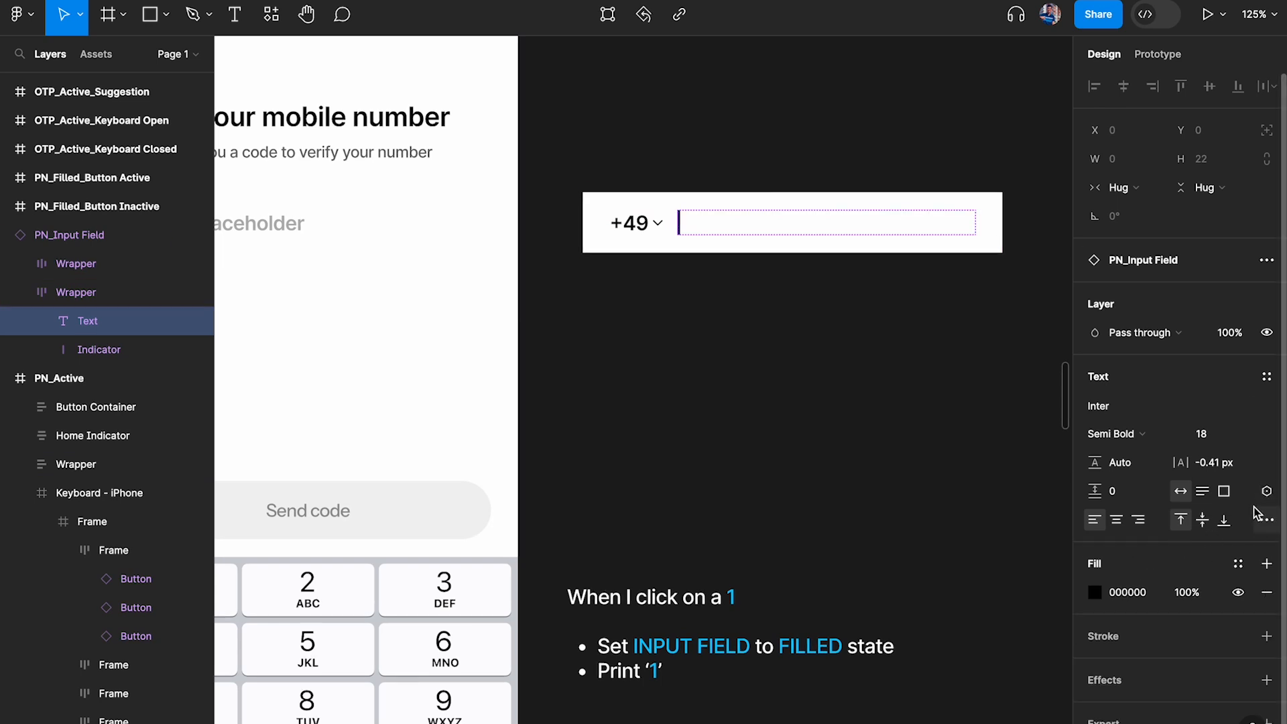
# Fill the input field's text layer with a sample 11-digit number running from 1 through 9, 0 and 1
pyautogui.doubleClick(93, 324)
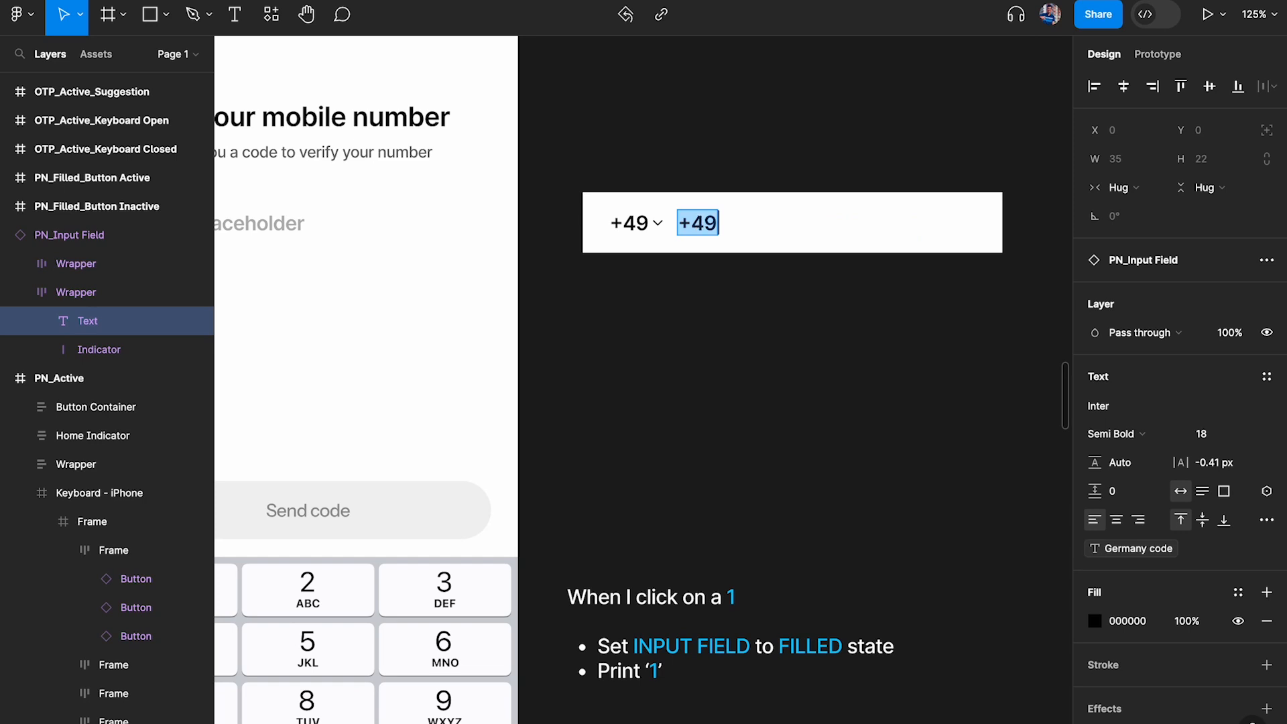
pyautogui.press('BackSpace')
pyautogui.write('1')
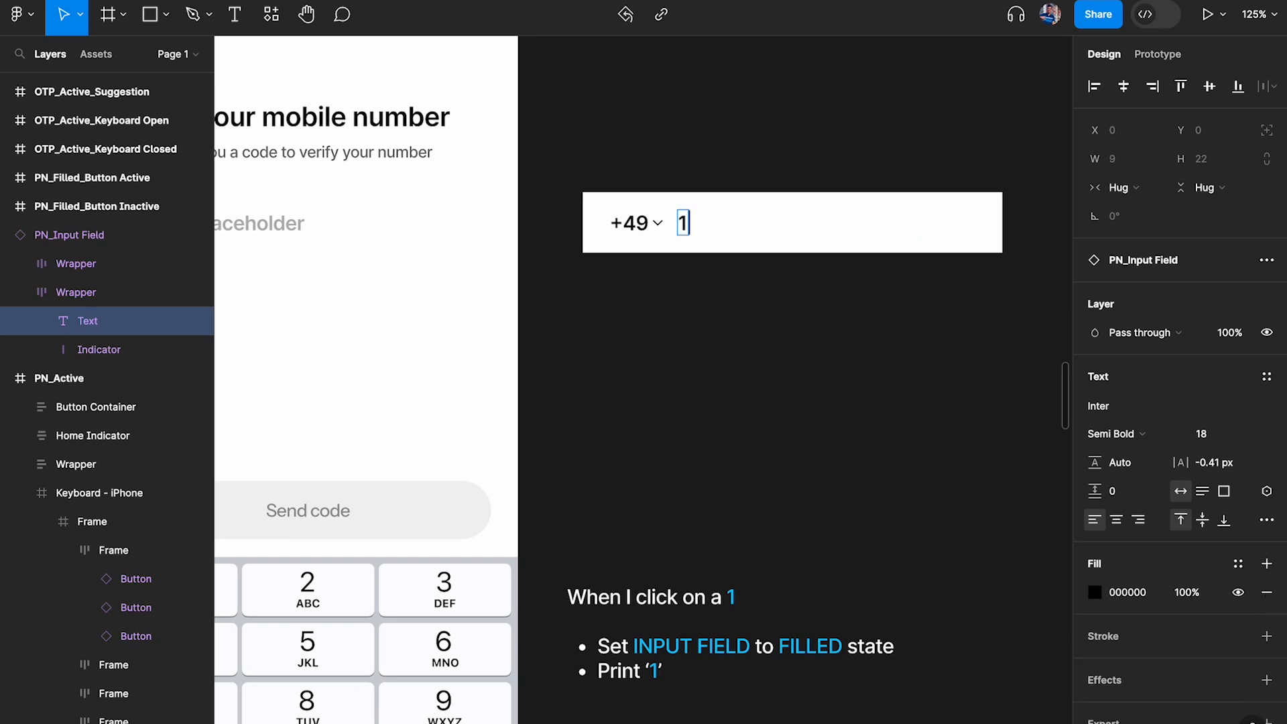
pyautogui.write('23456')
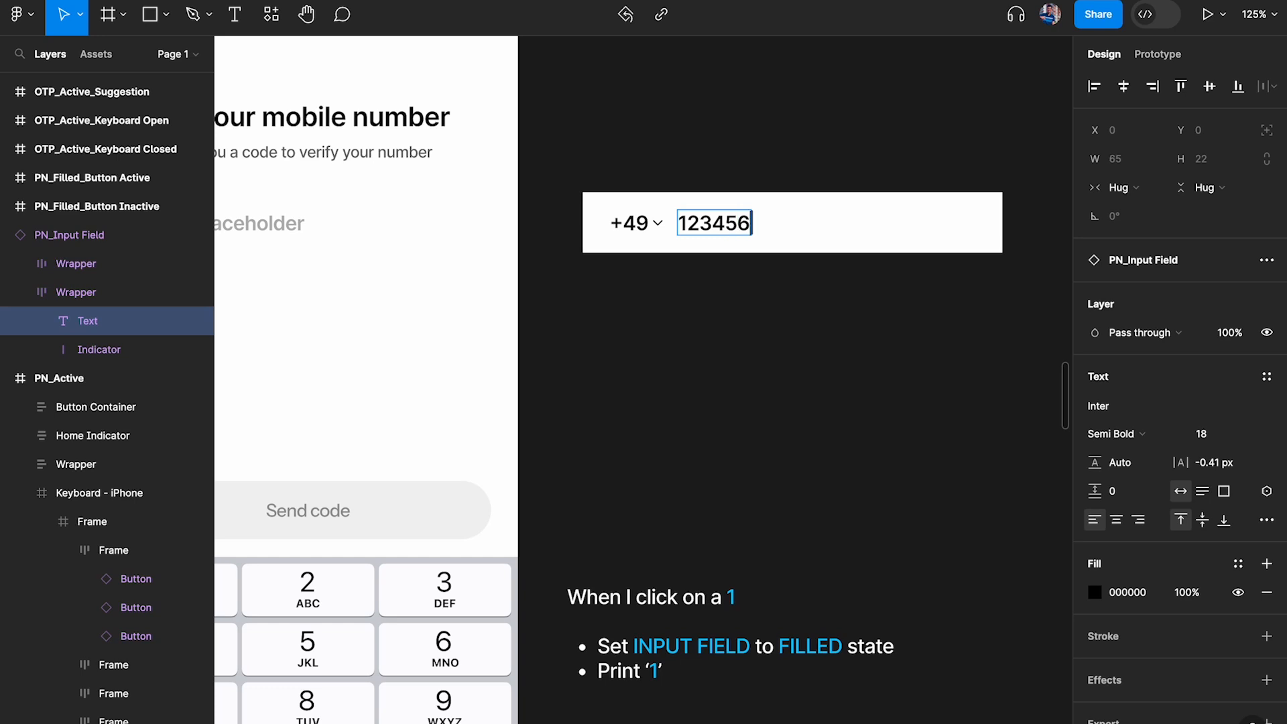
pyautogui.write('7890')
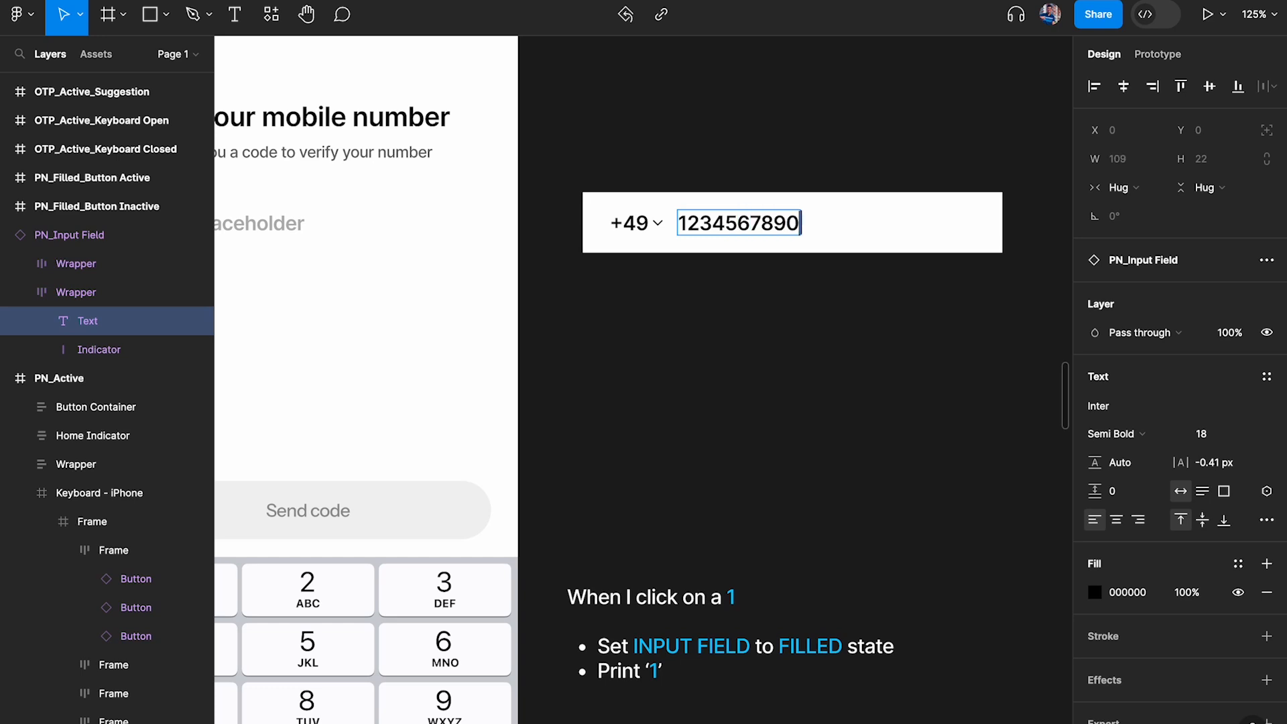
pyautogui.write('1')
pyautogui.press('Escape')
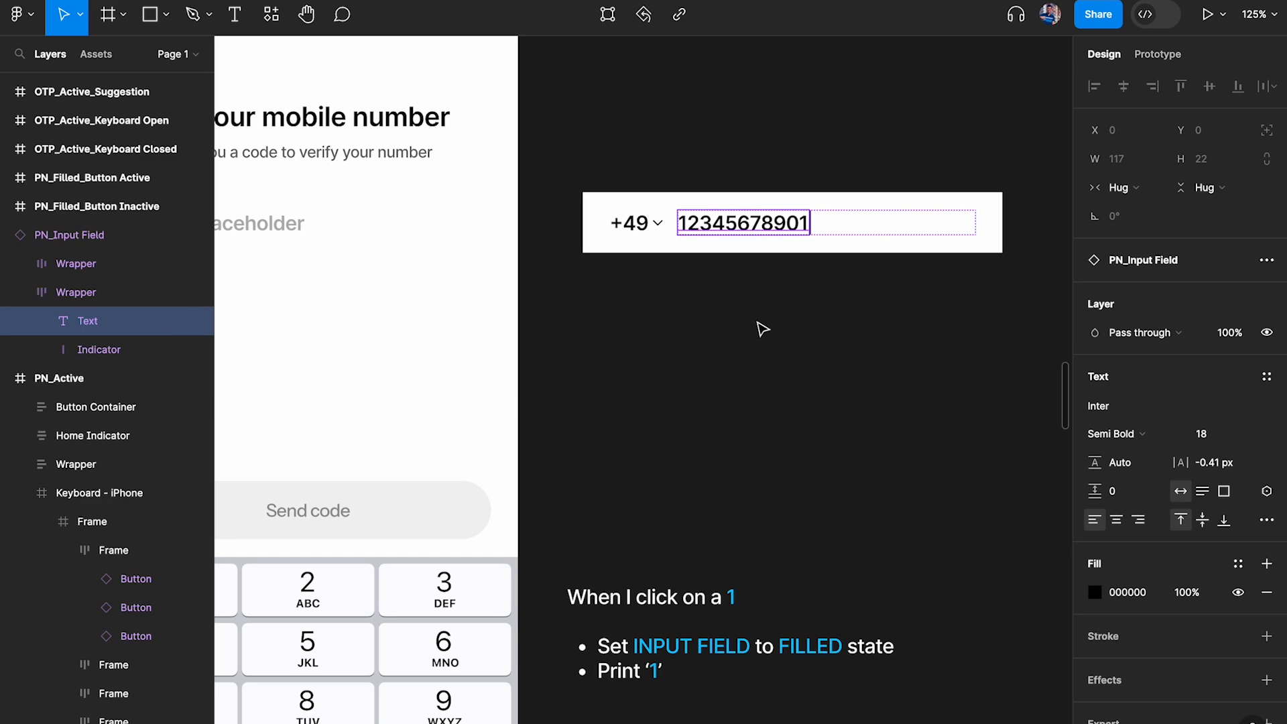
# Move the PN_Input Field down to just above the "When I click on a 1" note
pyautogui.scroll(-2, 763, 328)
pyautogui.click(666, 313)
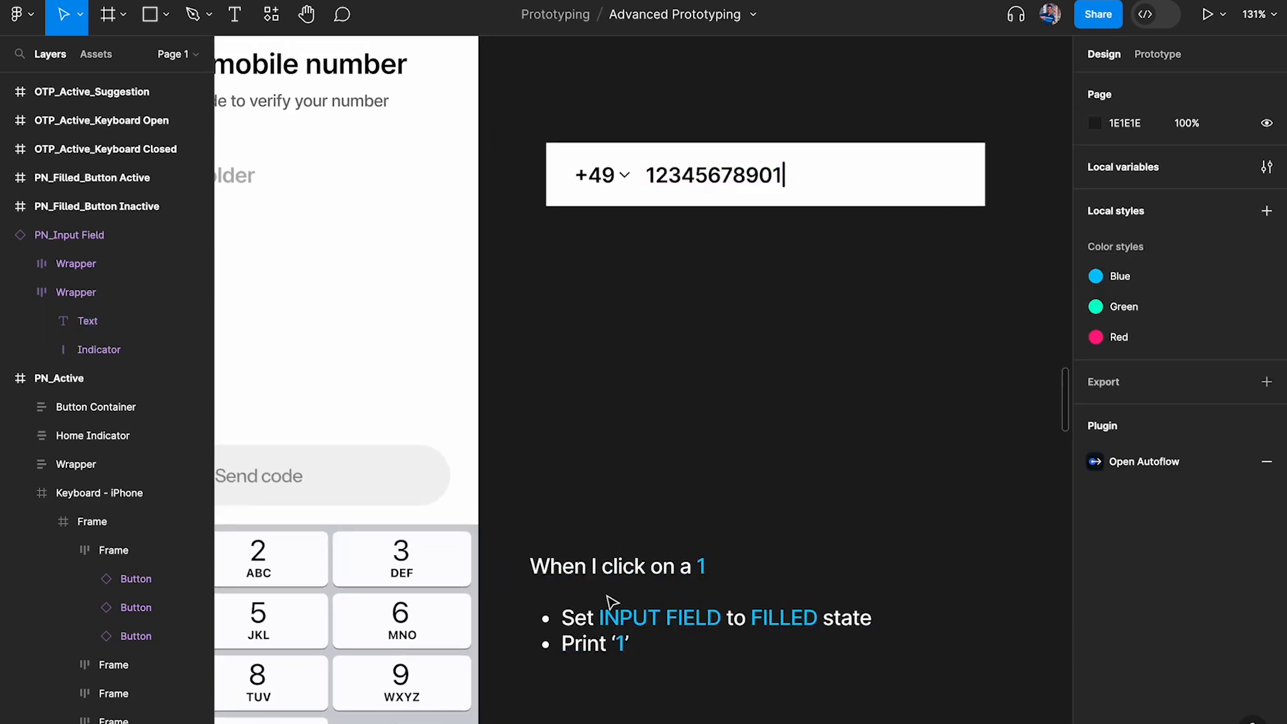
pyautogui.click(607, 624)
pyautogui.scroll(-2, 623, 612)
pyautogui.moveTo(611, 82); pyautogui.dragTo(638, 373)
pyautogui.scroll(-2, 644, 364)
pyautogui.scroll(4, 734, 385)
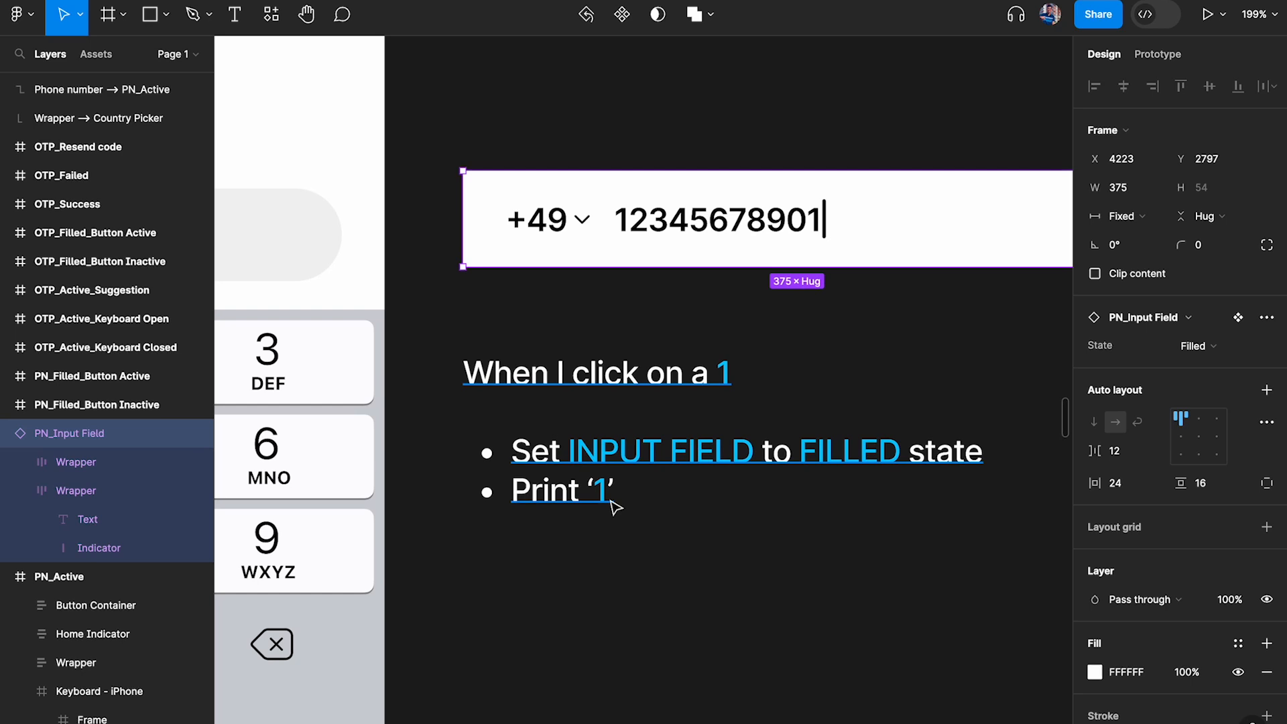
# Insert the line "IF the NO OF DIGITS < 11" above the bullets in the "When I click on a 1" note
pyautogui.click(584, 474)
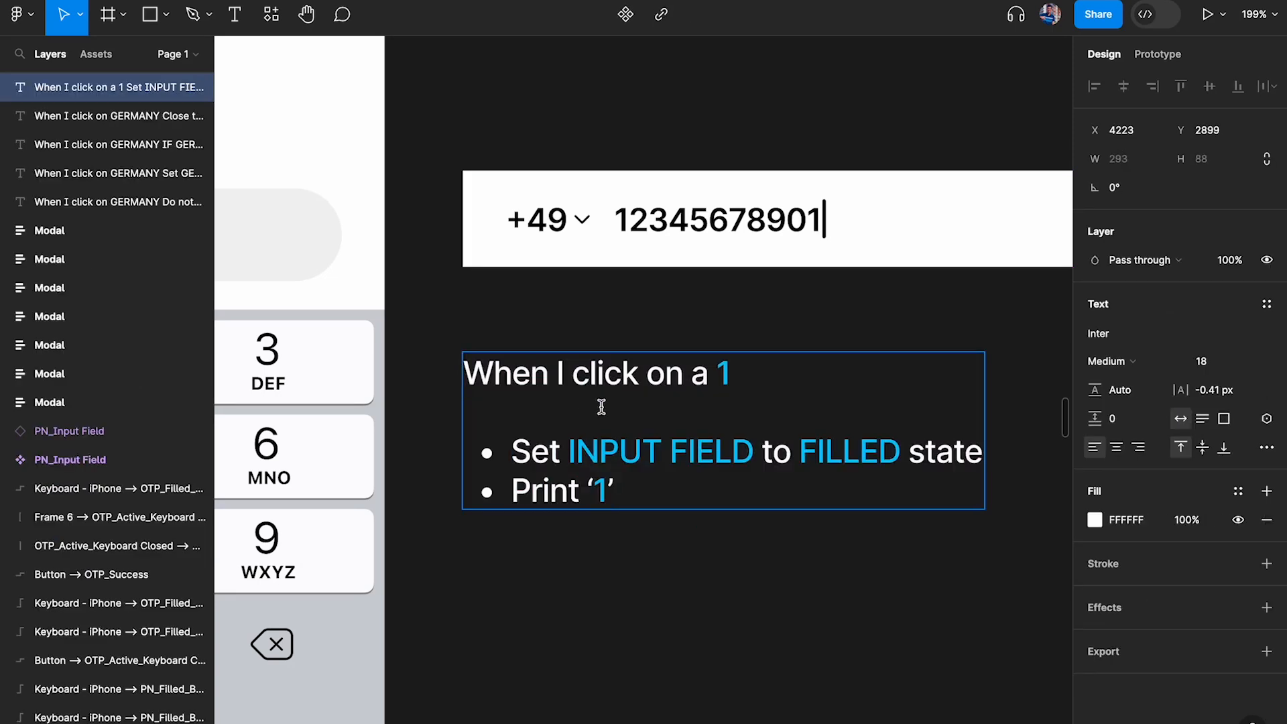
pyautogui.click(765, 371)
pyautogui.press('Return')
pyautogui.press('Return')
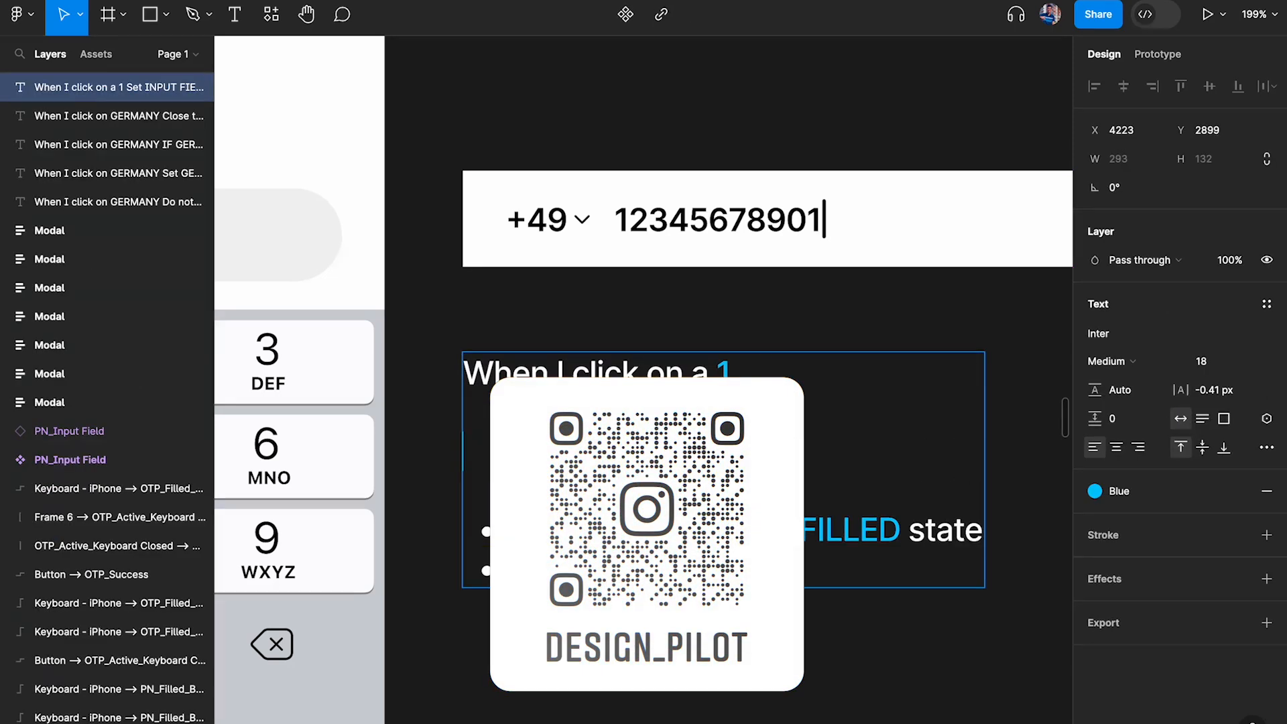
pyautogui.press('BackSpace')
pyautogui.write('IF')
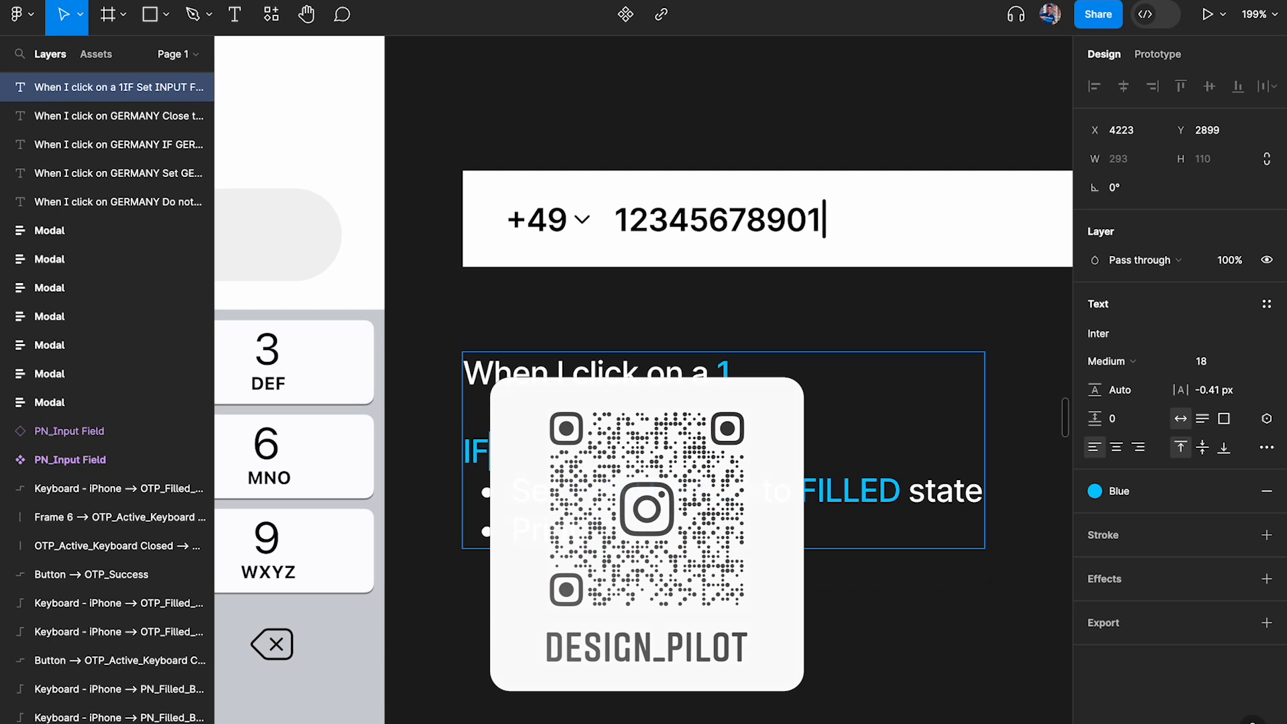
pyautogui.write(' the NO OF DIG')
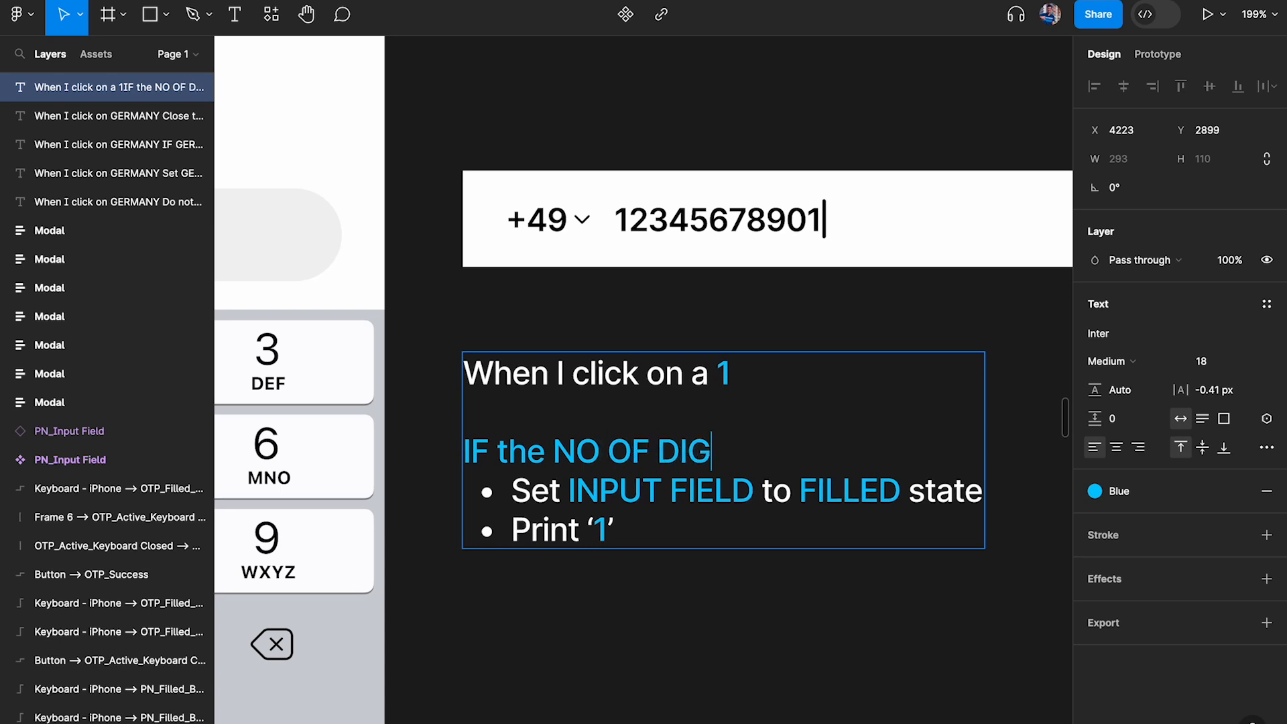
pyautogui.write('ITS < ')
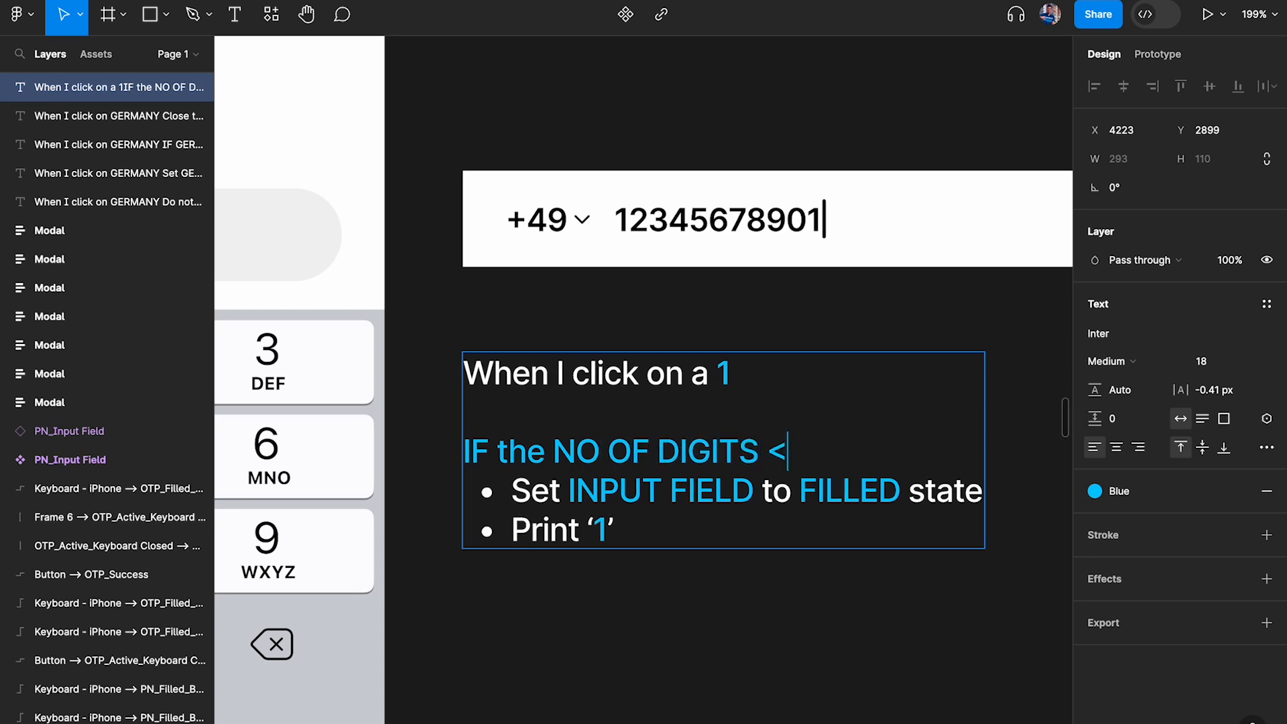
pyautogui.write('11')
# Recolour the word "the" in the IF line of the note to white
pyautogui.moveTo(499, 451); pyautogui.dragTo(545, 450)
pyautogui.click(1158, 497)
pyautogui.click(1238, 493)
pyautogui.click(1094, 520)
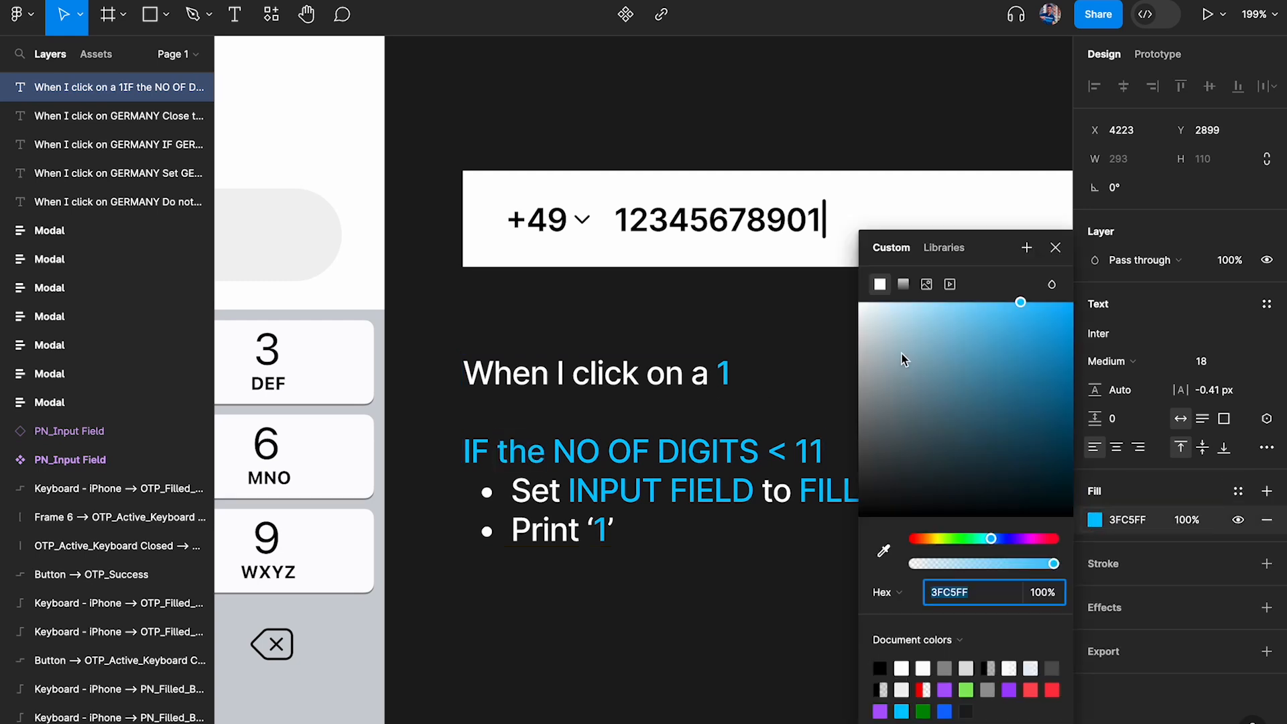
pyautogui.click(903, 356)
pyautogui.click(656, 586)
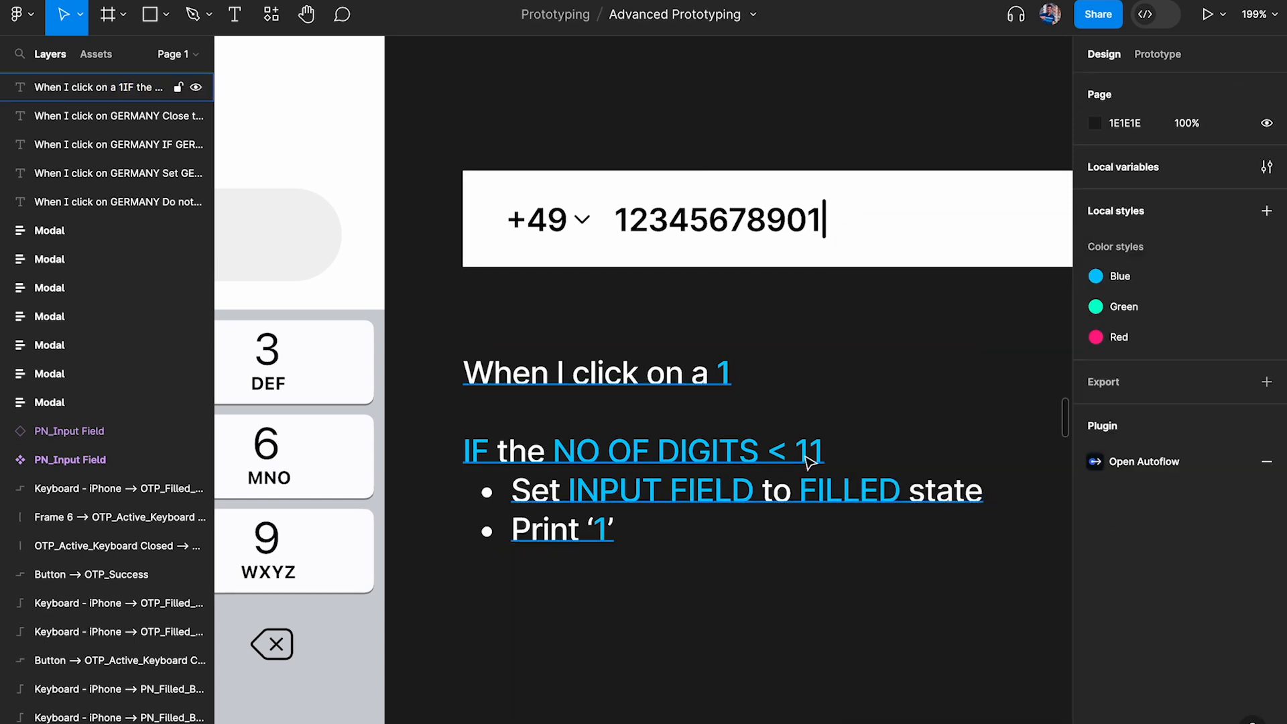
# Duplicate the note below itself and replace its text with the comparisons "0 < 11" and "10 < 11" on two lines
pyautogui.scroll(-3, 807, 462)
pyautogui.click(661, 411)
pyautogui.moveTo(661, 410); pyautogui.dragTo(643, 634)
pyautogui.press('Return')
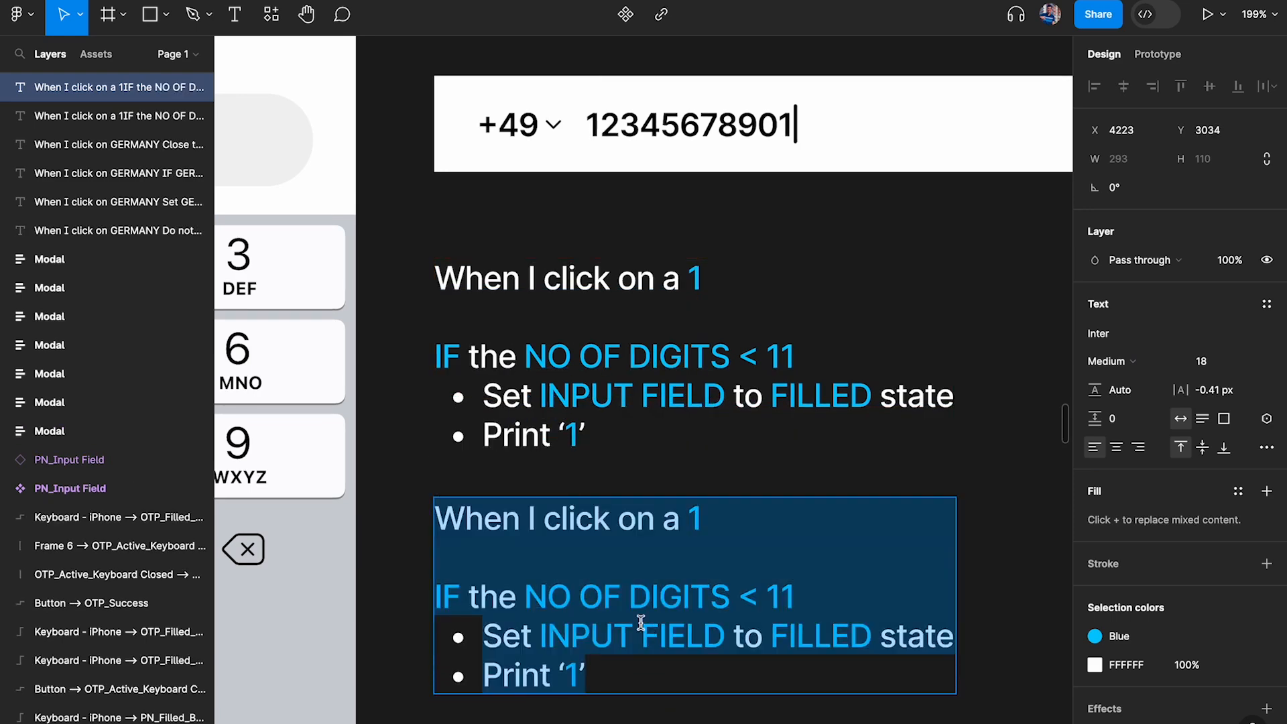
pyautogui.write('0 < 11')
pyautogui.press('Return')
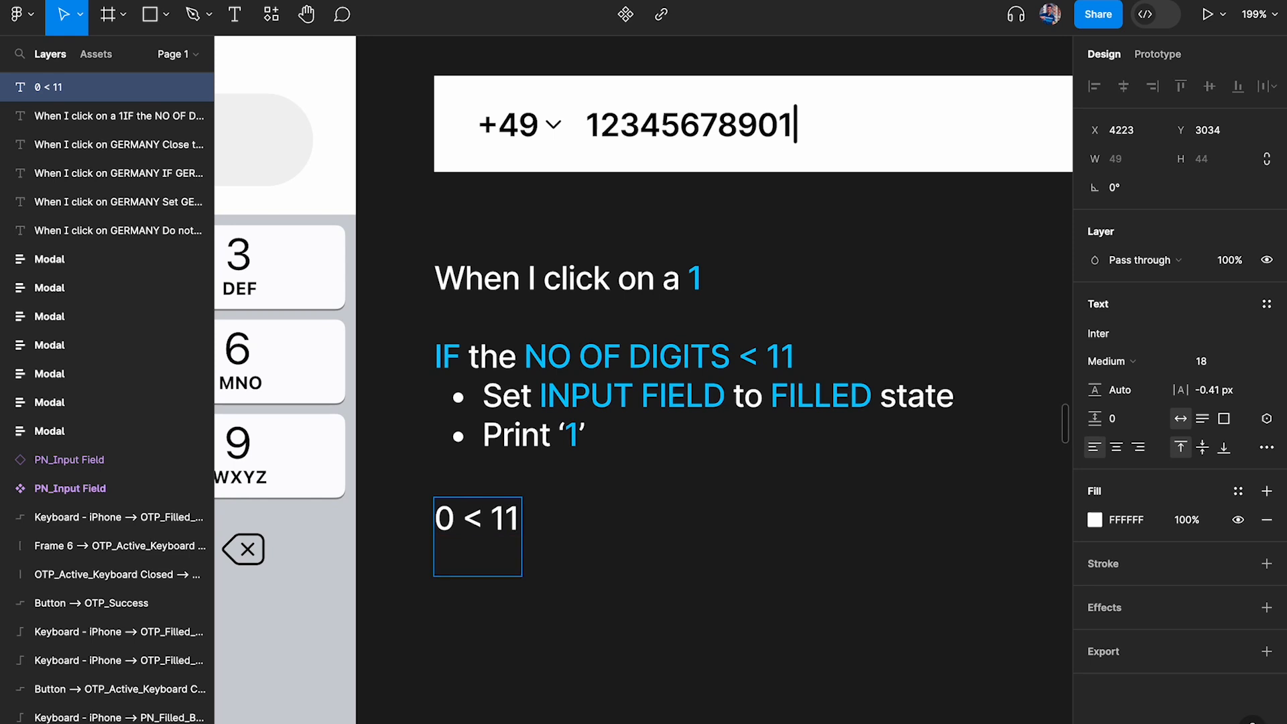
pyautogui.write('10 <11')
pyautogui.press('Left')
pyautogui.press('Left')
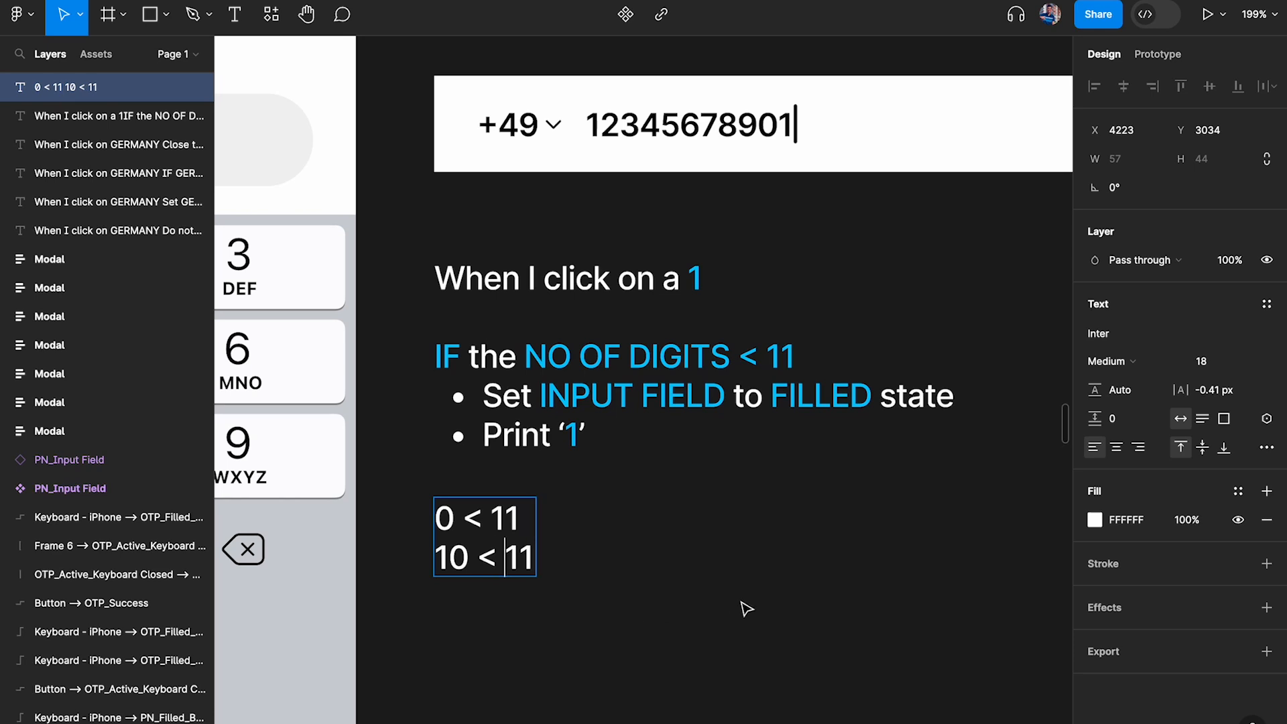
# Highlight the first ten digits of the sample number, and delete the comparison note with "0 < 11" and "10 < 11"
pyautogui.doubleClick(778, 126)
pyautogui.moveTo(775, 125); pyautogui.dragTo(580, 124)
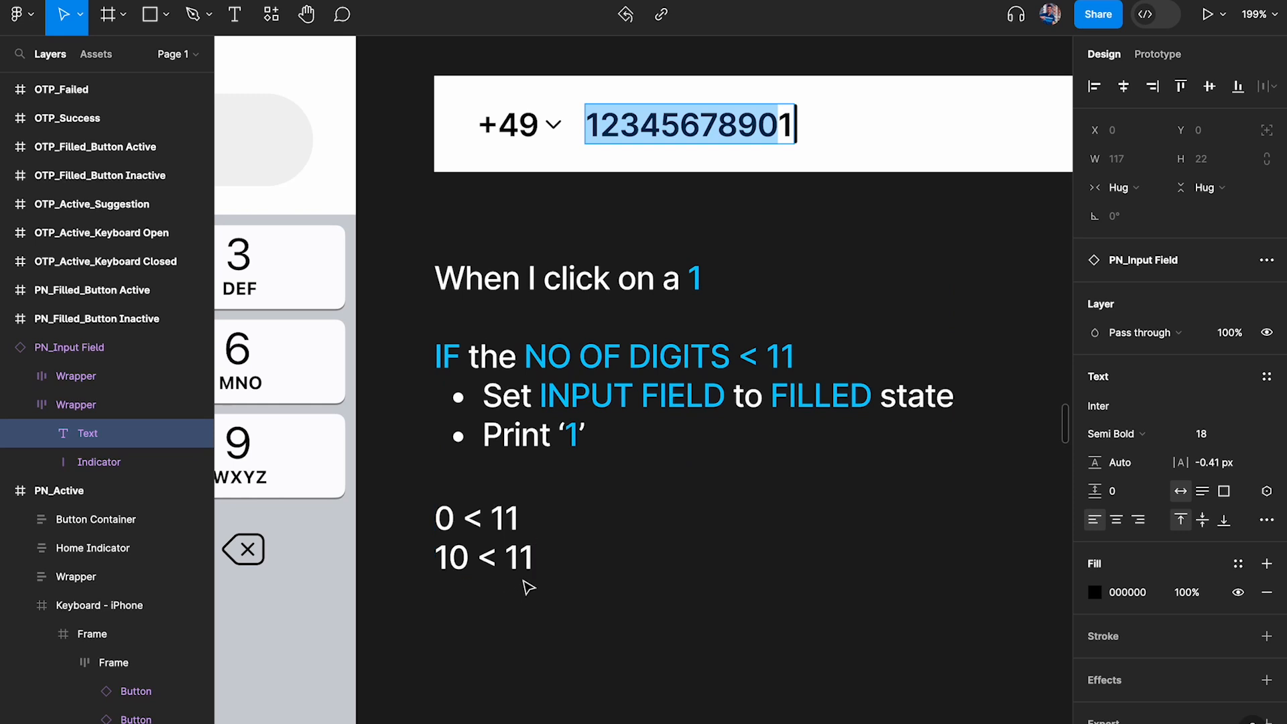
pyautogui.press('Escape')
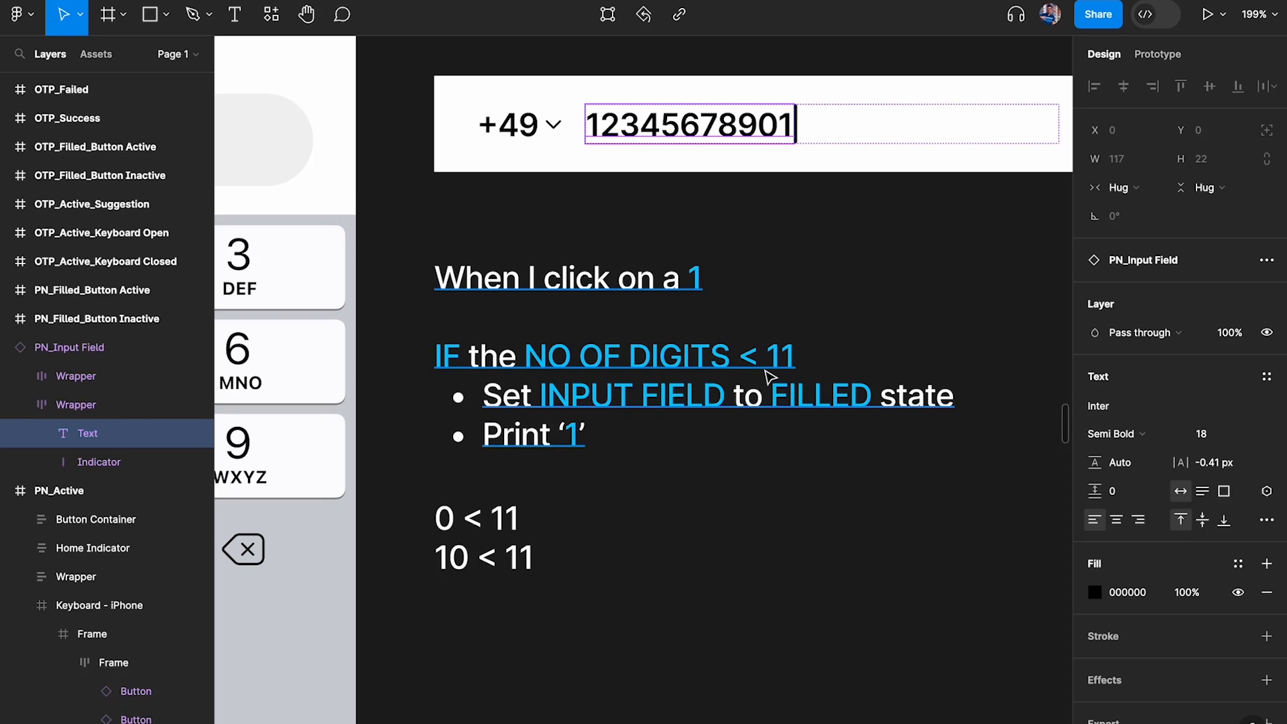
pyautogui.click(517, 560)
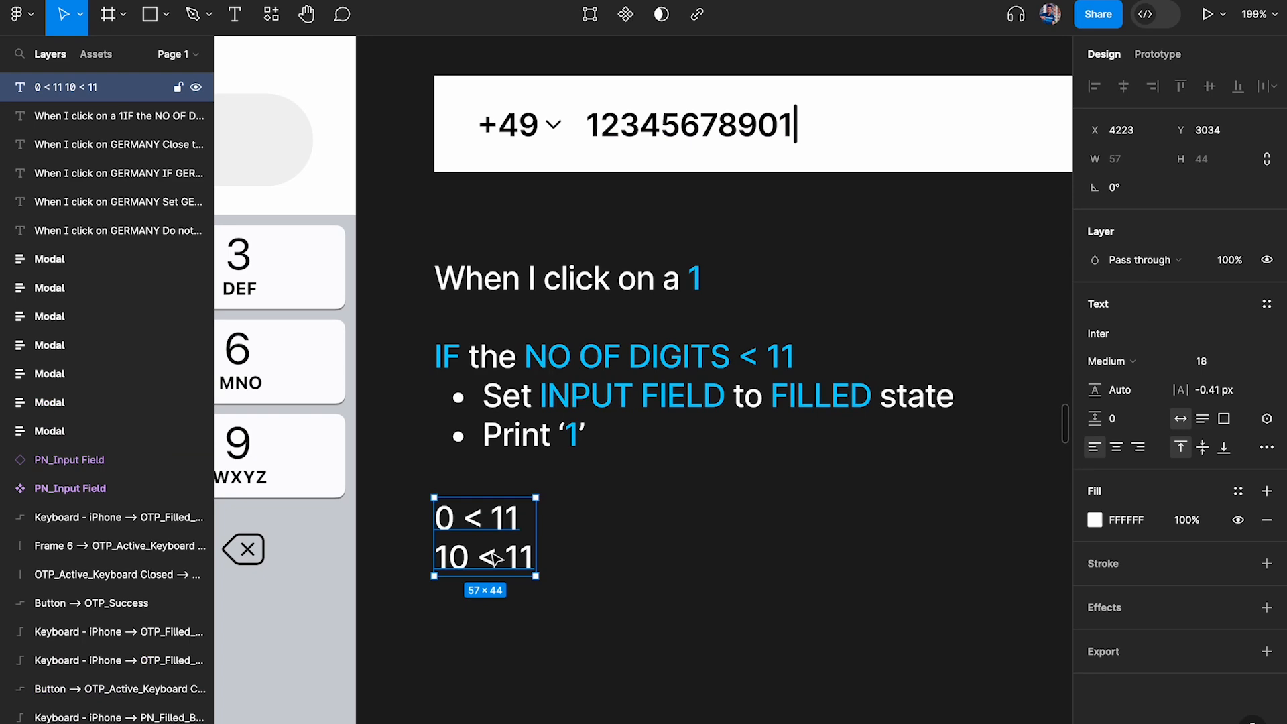
pyautogui.press('Delete')
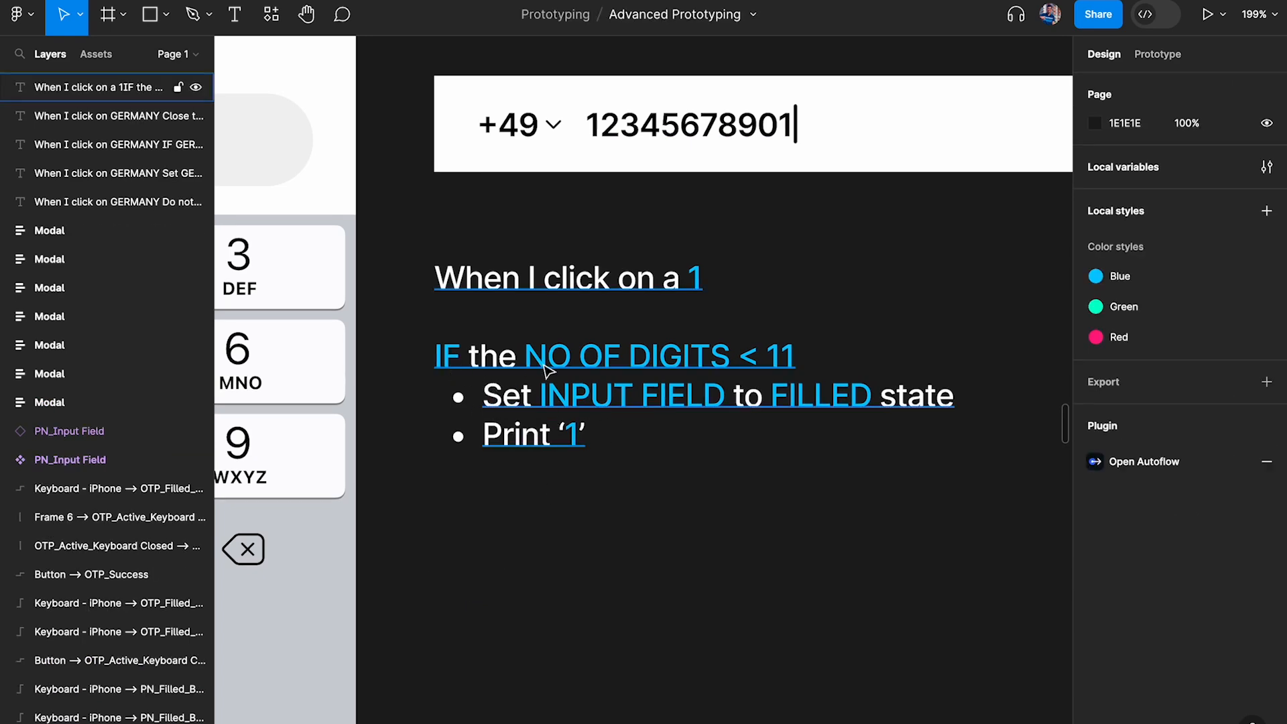
# Add a Conditional action to the click interaction of the 1 key on the PN_Active keypad
pyautogui.hscroll(-7, 853, 365)
pyautogui.click(459, 275)
pyautogui.hotkey('shift', 'Tab')
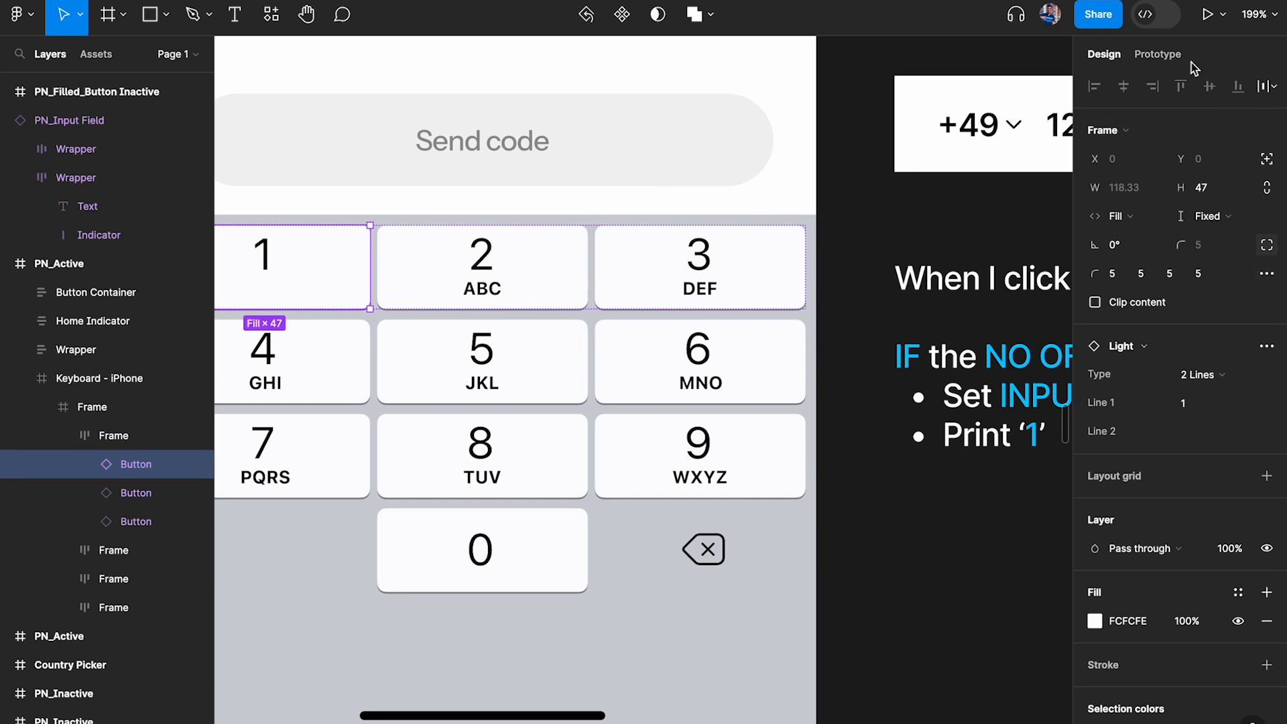
pyautogui.click(1161, 56)
pyautogui.click(1206, 123)
pyautogui.hscroll(5, 741, 250)
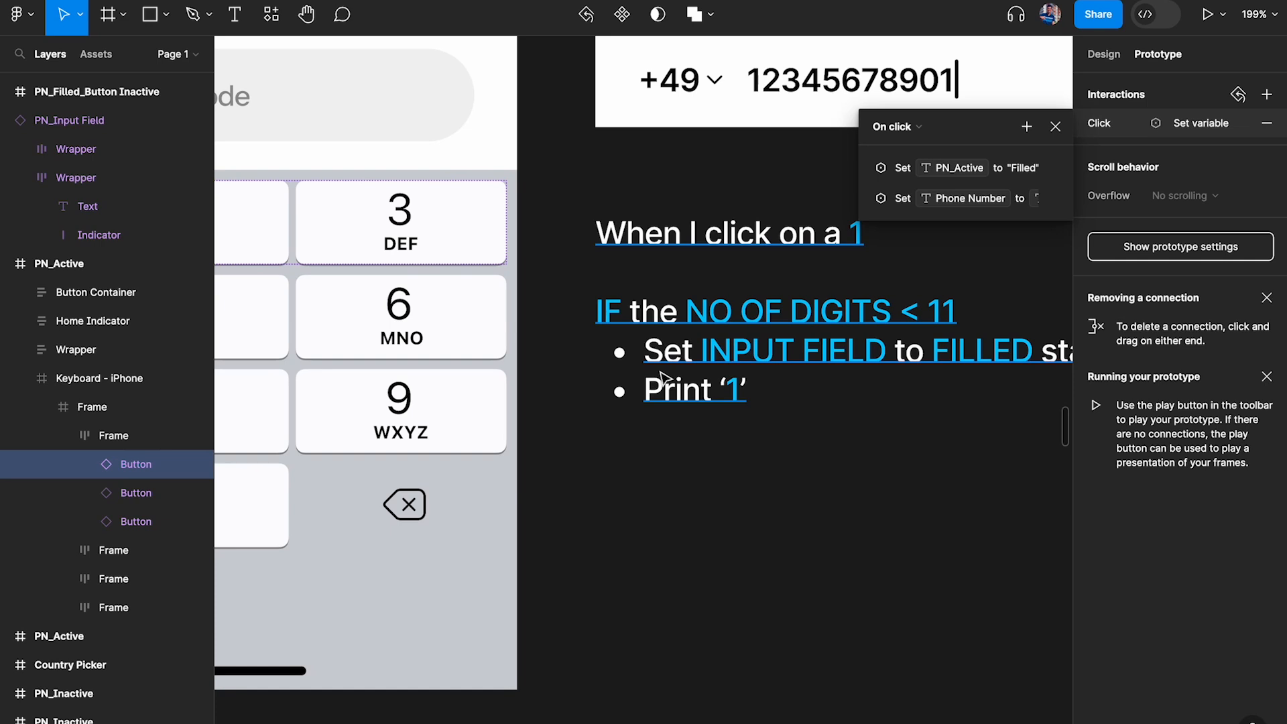
pyautogui.hscroll(3, 670, 335)
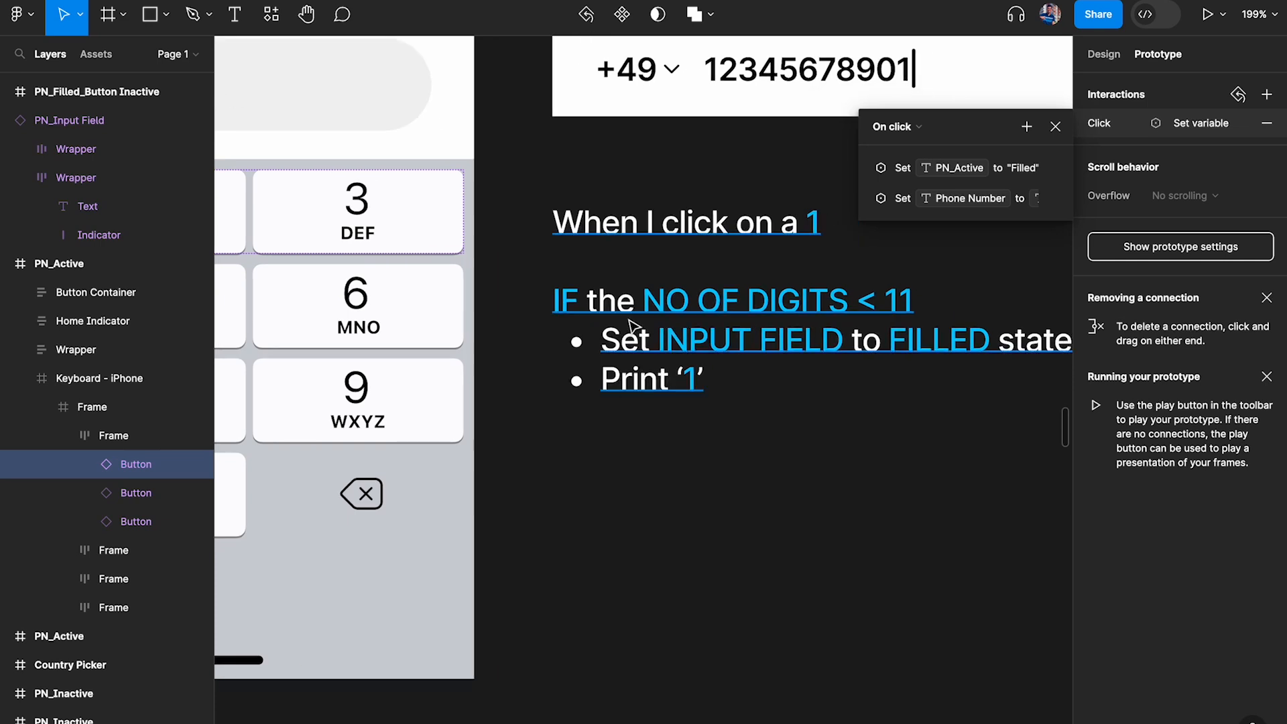
pyautogui.click(1026, 127)
pyautogui.click(1059, 263)
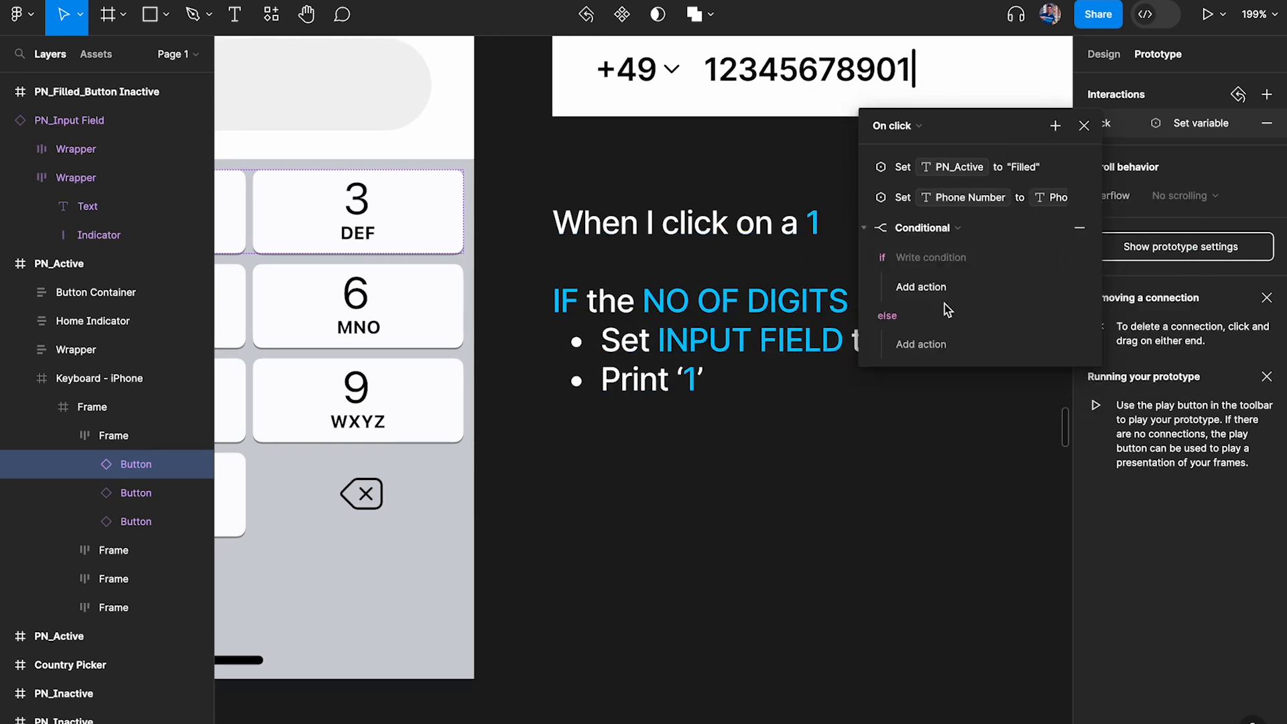
# Move the Set PN_Active to "Filled" and Set Phone Number actions into the Conditional's if branch, in that order
pyautogui.hscroll(3, 736, 339)
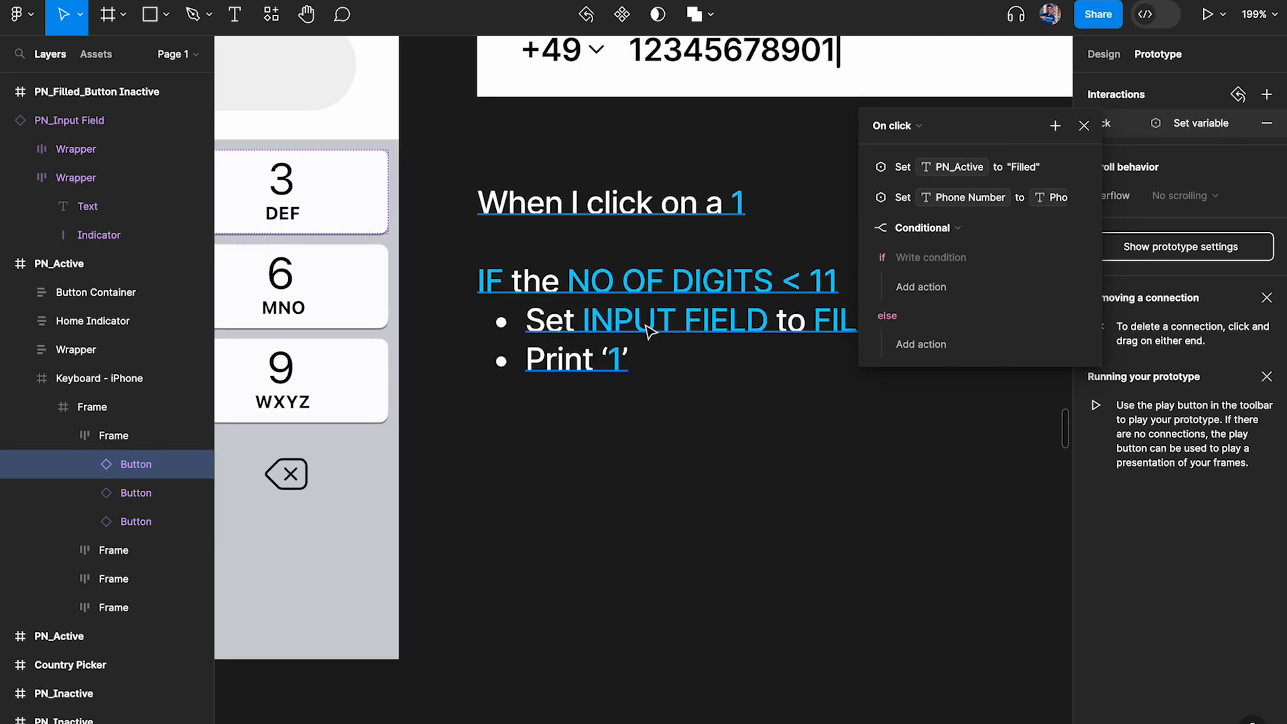
pyautogui.click(878, 167)
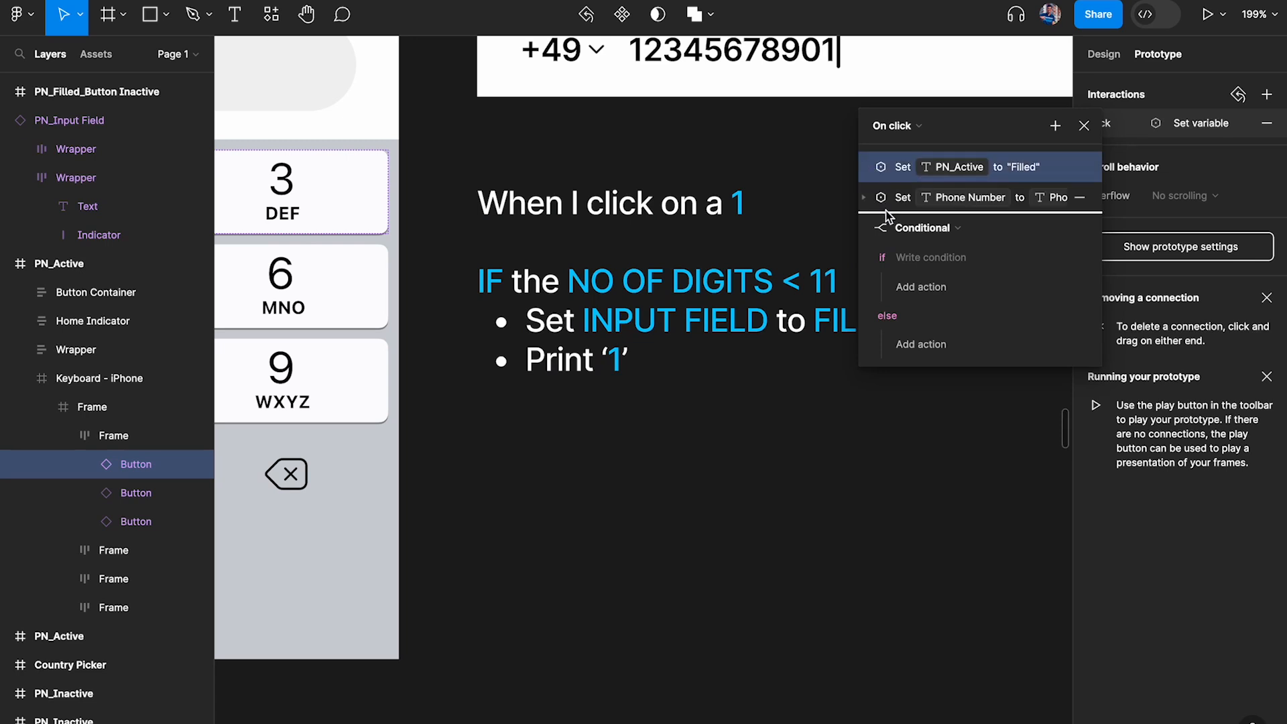
pyautogui.moveTo(912, 259); pyautogui.dragTo(920, 290)
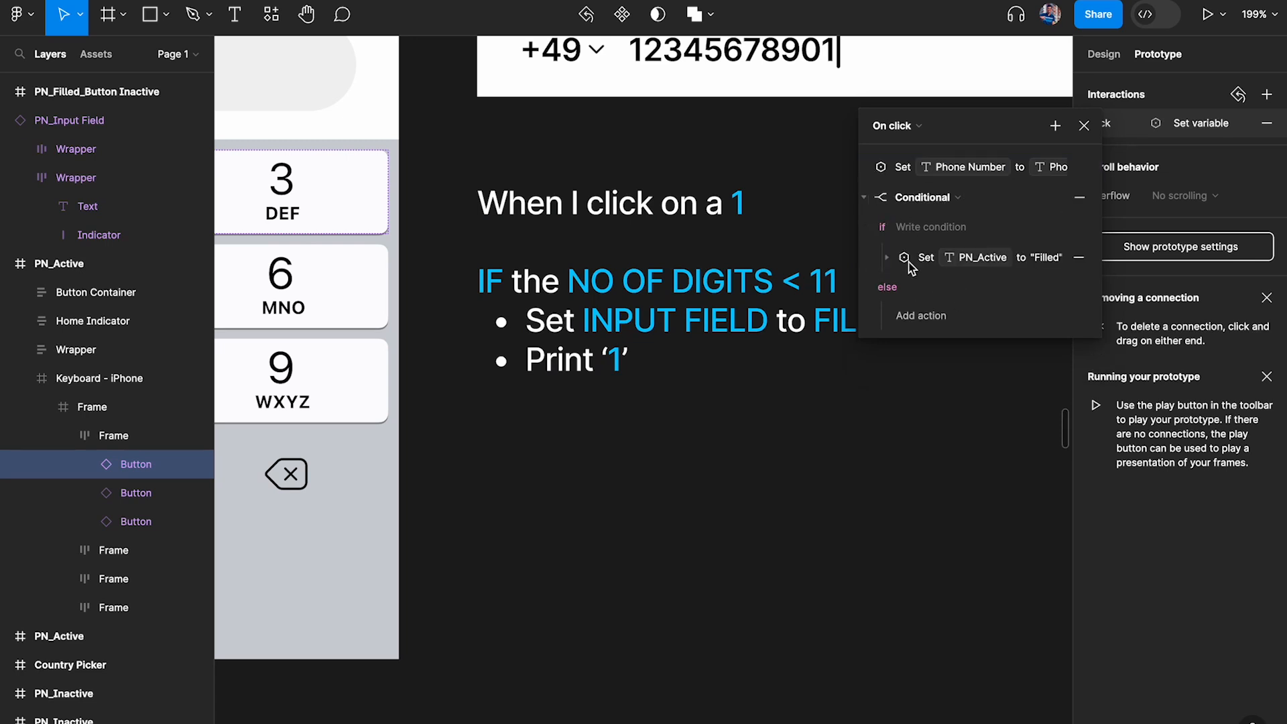
pyautogui.click(885, 164)
pyautogui.moveTo(885, 165); pyautogui.dragTo(912, 298)
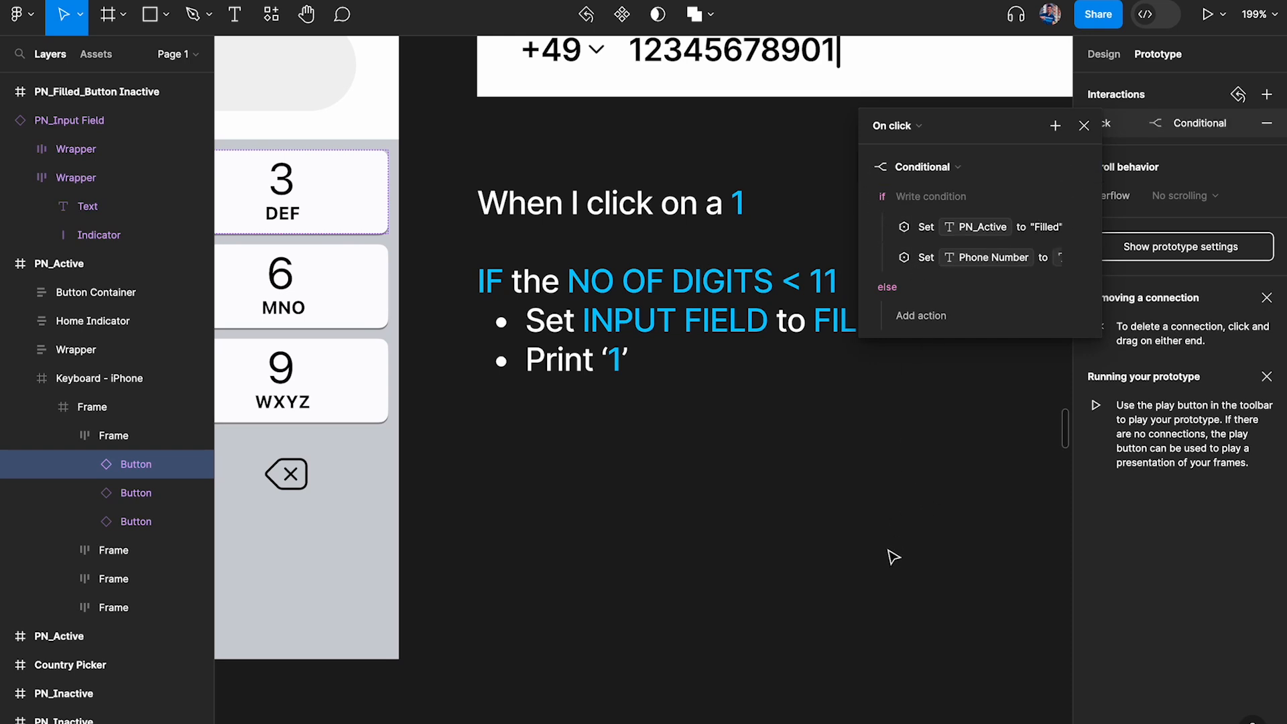
pyautogui.hscroll(2, 529, 288)
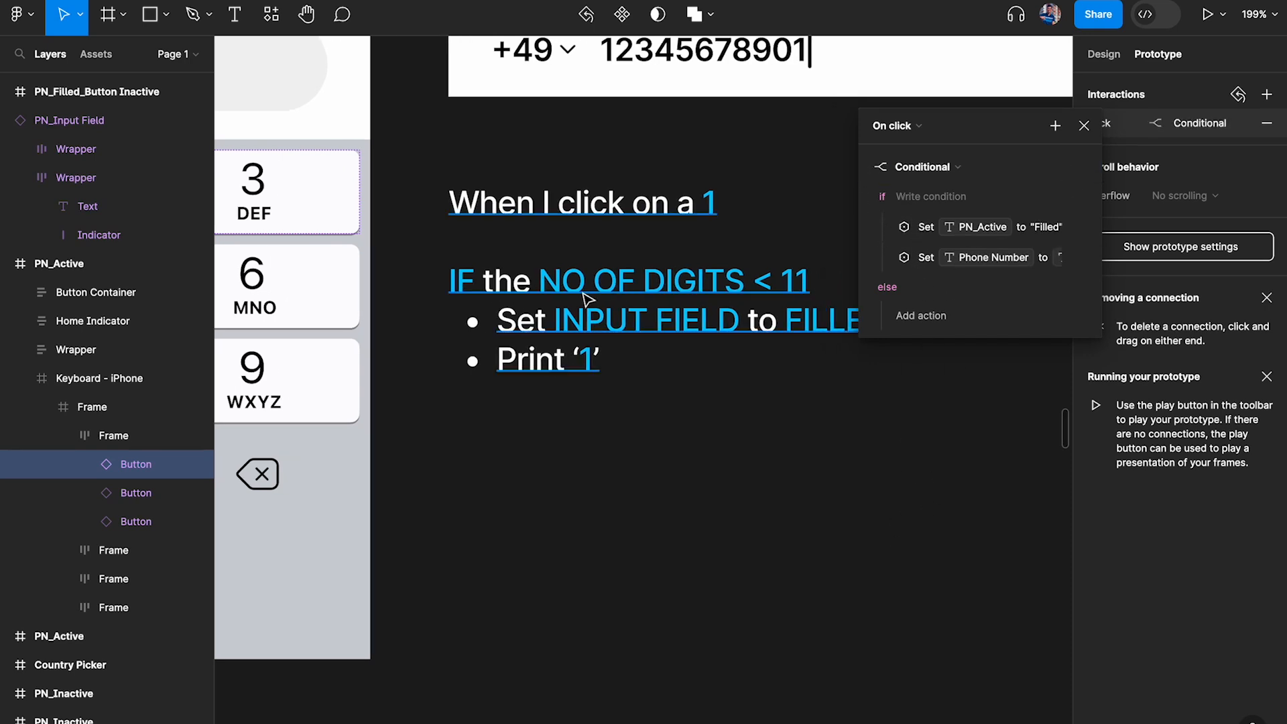
pyautogui.click(939, 200)
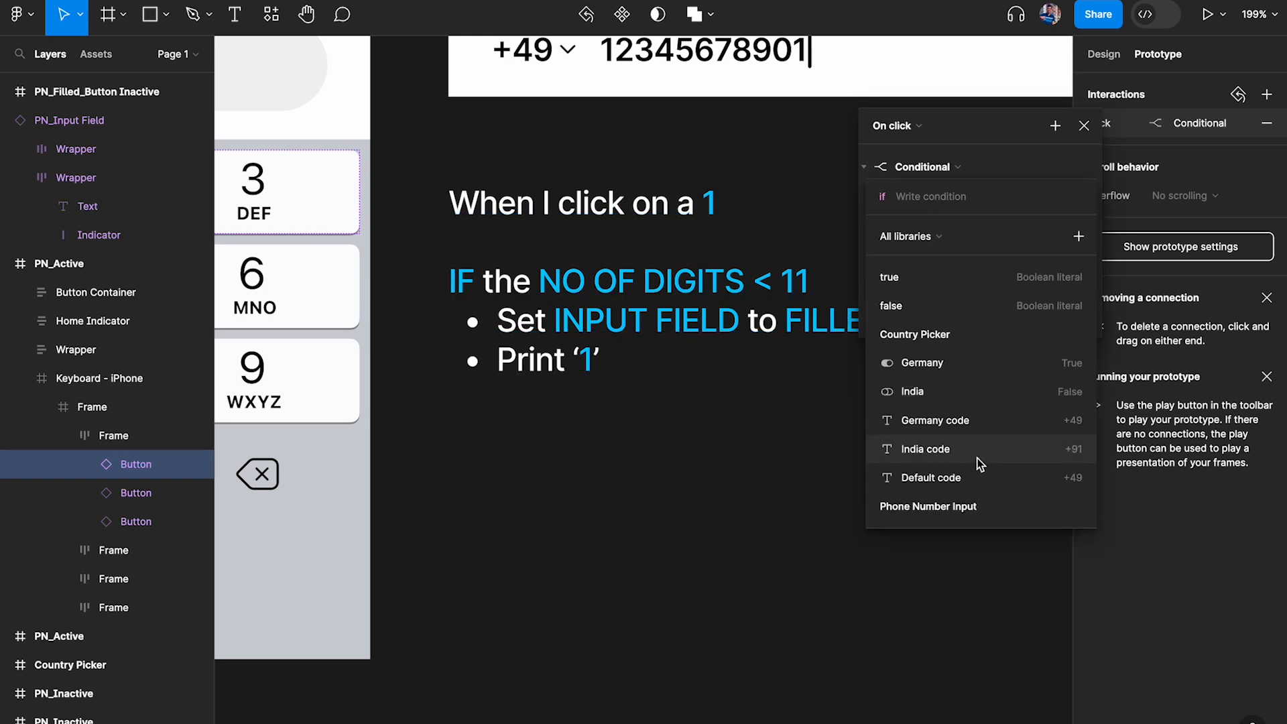
pyautogui.scroll(-2, 979, 462)
pyautogui.scroll(2, 978, 462)
pyautogui.press('Escape')
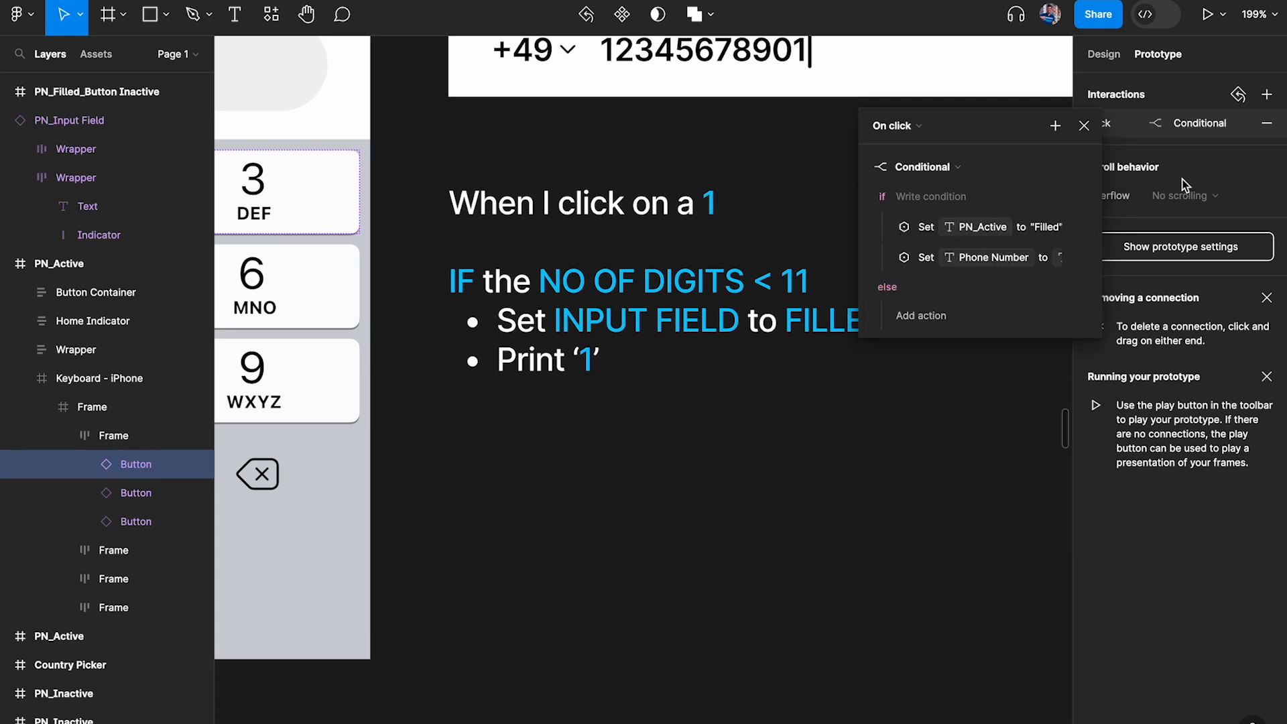
pyautogui.press('Escape')
pyautogui.press('Escape')
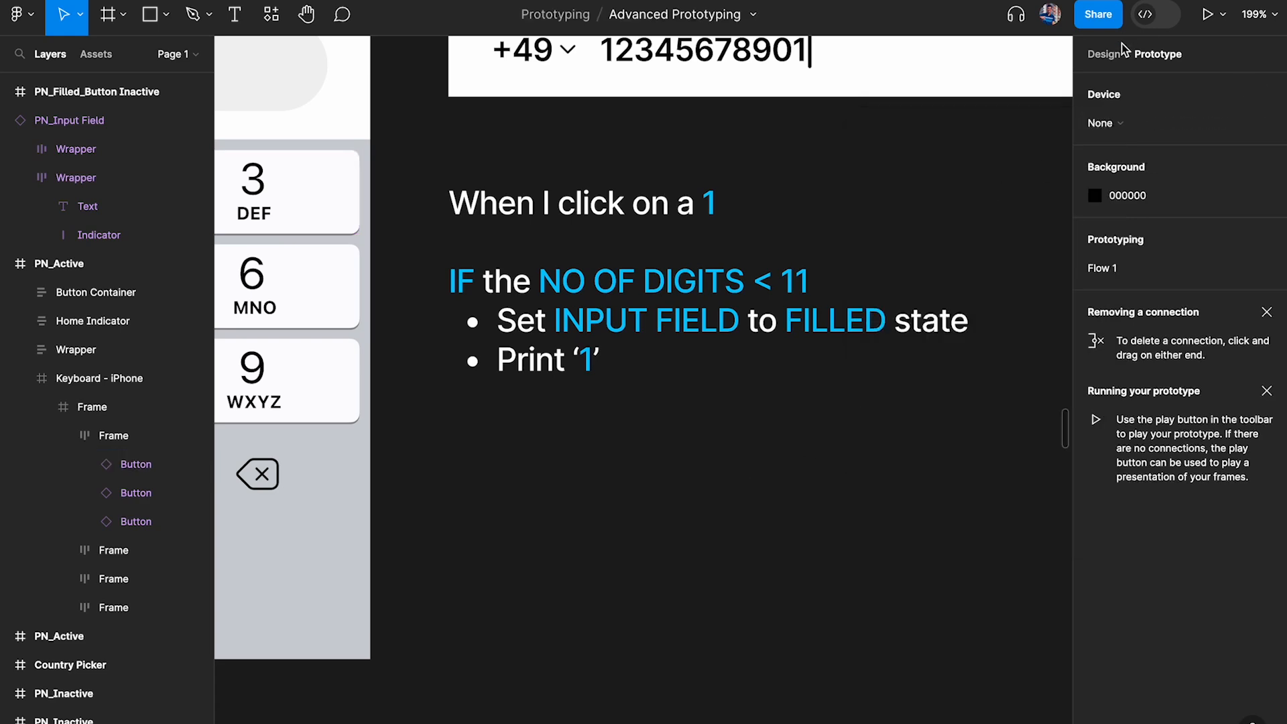
# Create a number variable named "No of digits" with default value 0 in the Phone Number Input collection
pyautogui.click(1102, 57)
pyautogui.click(1266, 167)
pyautogui.click(742, 329)
pyautogui.click(744, 401)
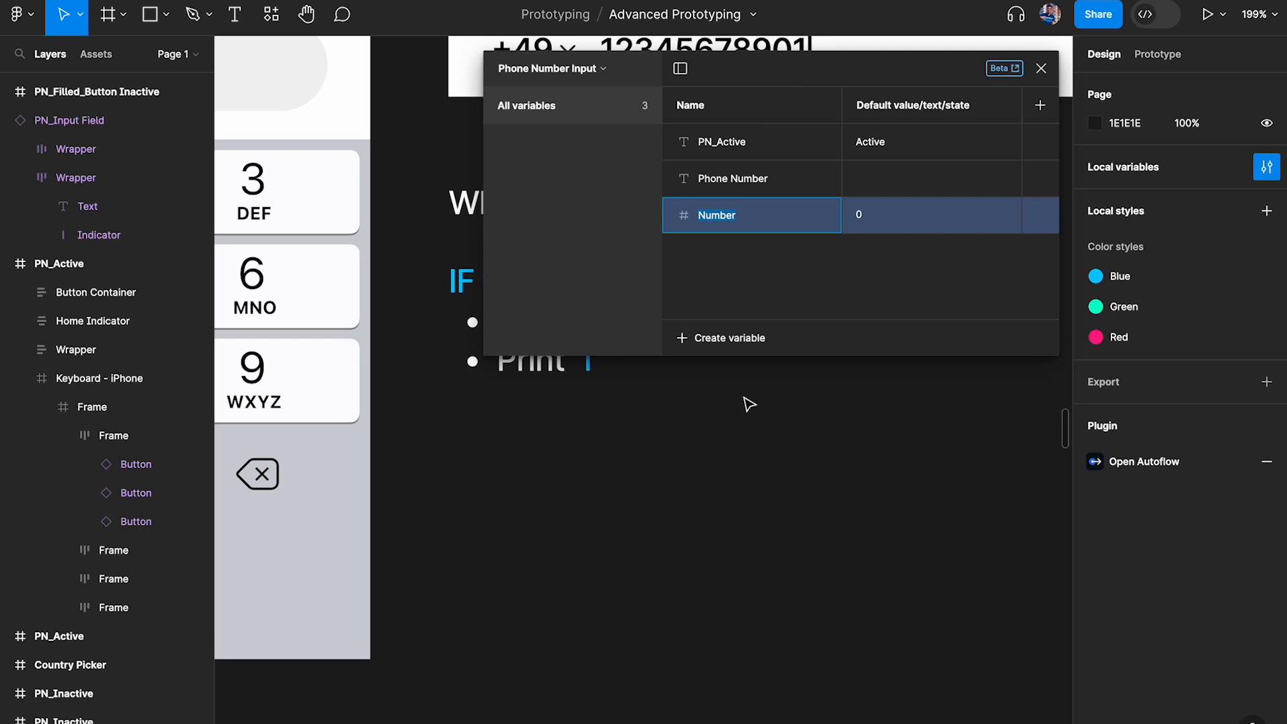
pyautogui.write('No of digits')
pyautogui.click(886, 213)
pyautogui.click(868, 284)
pyautogui.click(870, 209)
pyautogui.press('BackSpace')
pyautogui.click(889, 309)
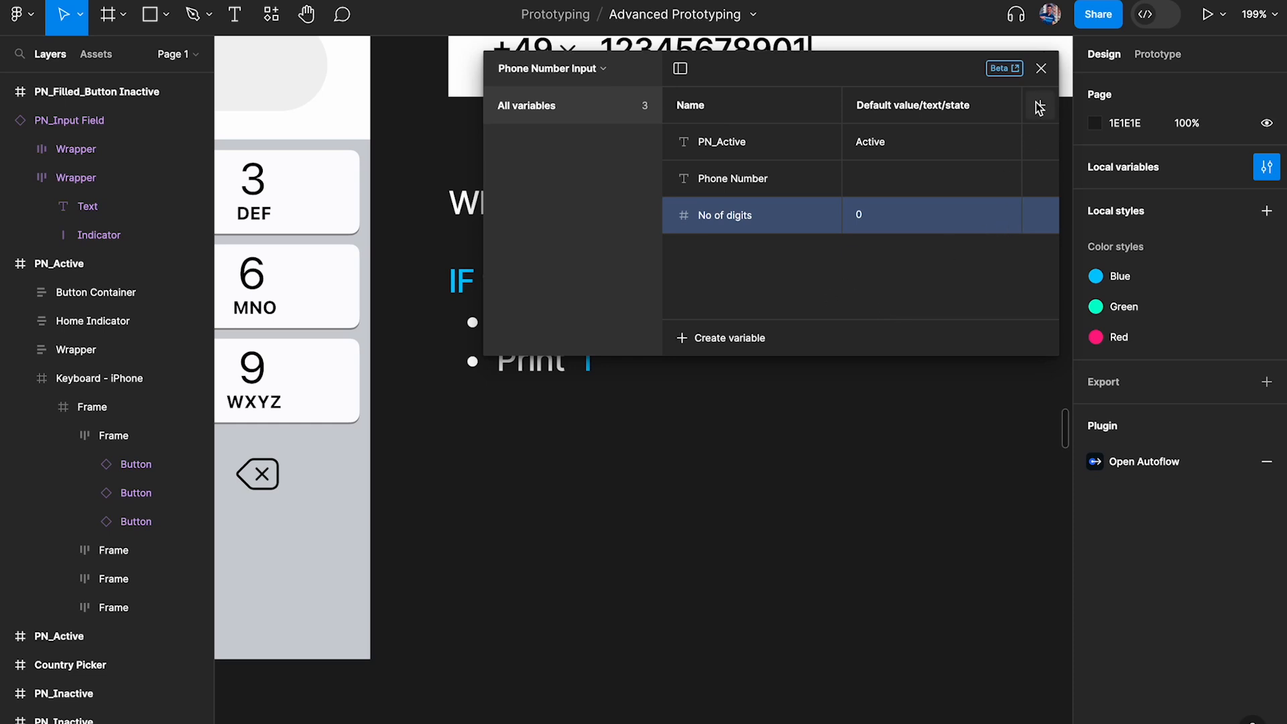
pyautogui.click(1040, 67)
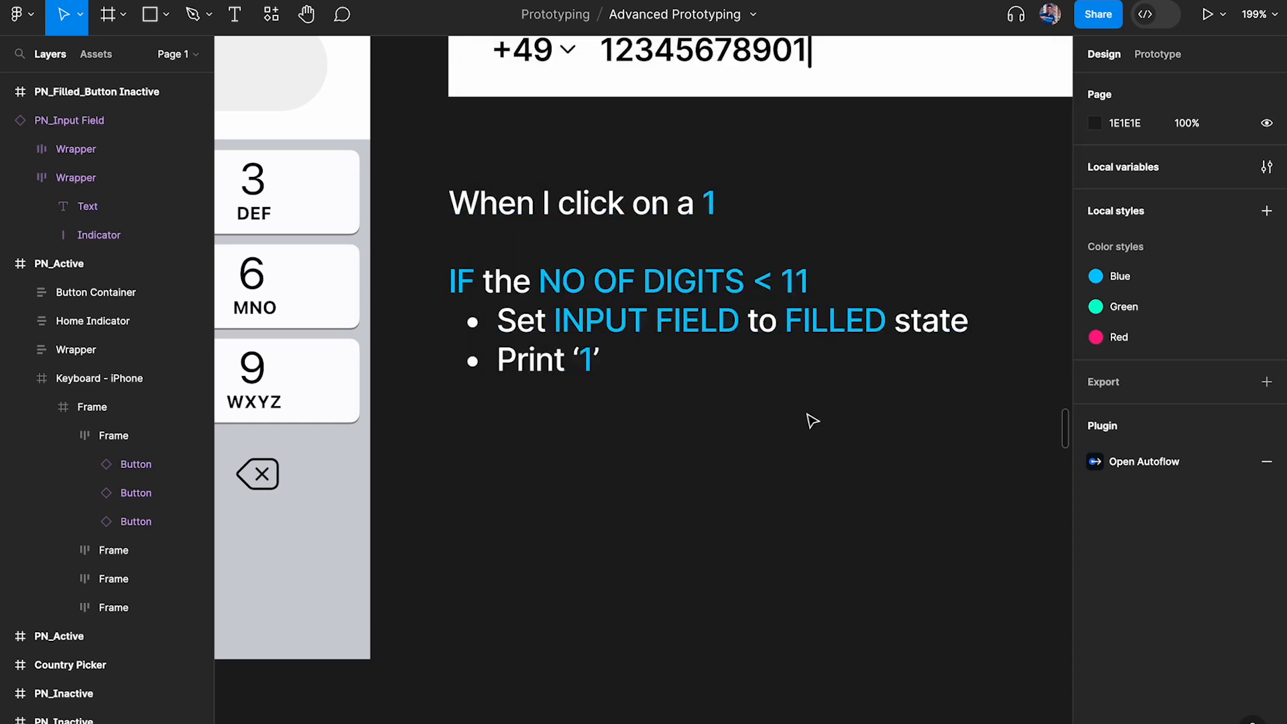
# Write the condition "No of digits < 11" for the Conditional in the 1 key's click interaction
pyautogui.hotkey('shift', 'e')
pyautogui.hscroll(-5, 370, 307)
pyautogui.hscroll(-3, 494, 261)
pyautogui.click(339, 256)
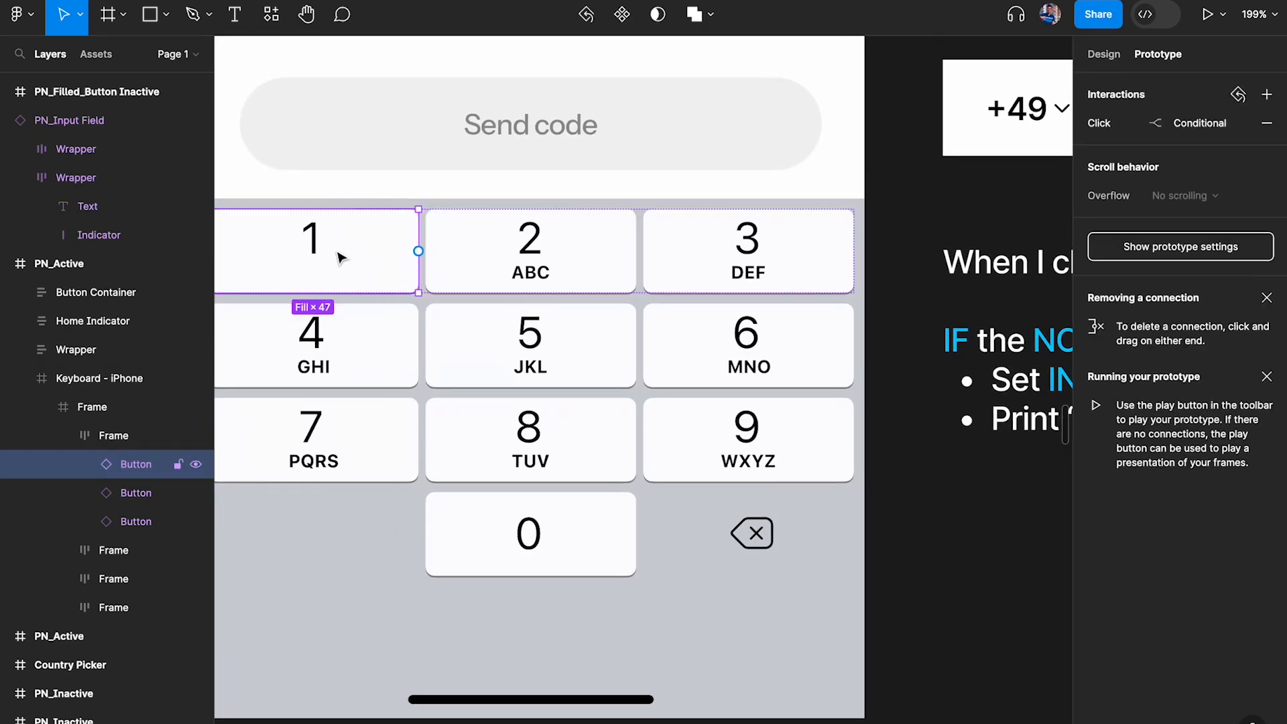
pyautogui.hscroll(5, 919, 431)
pyautogui.click(1123, 124)
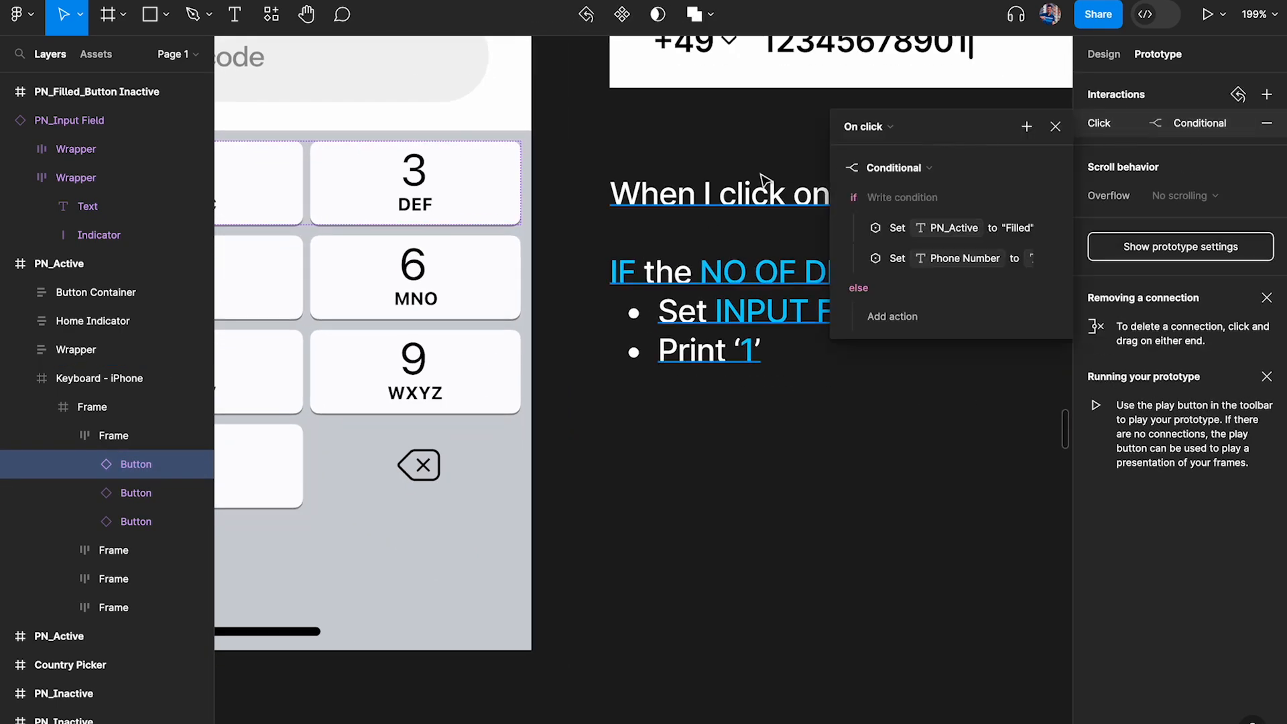
pyautogui.hscroll(2, 737, 188)
pyautogui.click(910, 208)
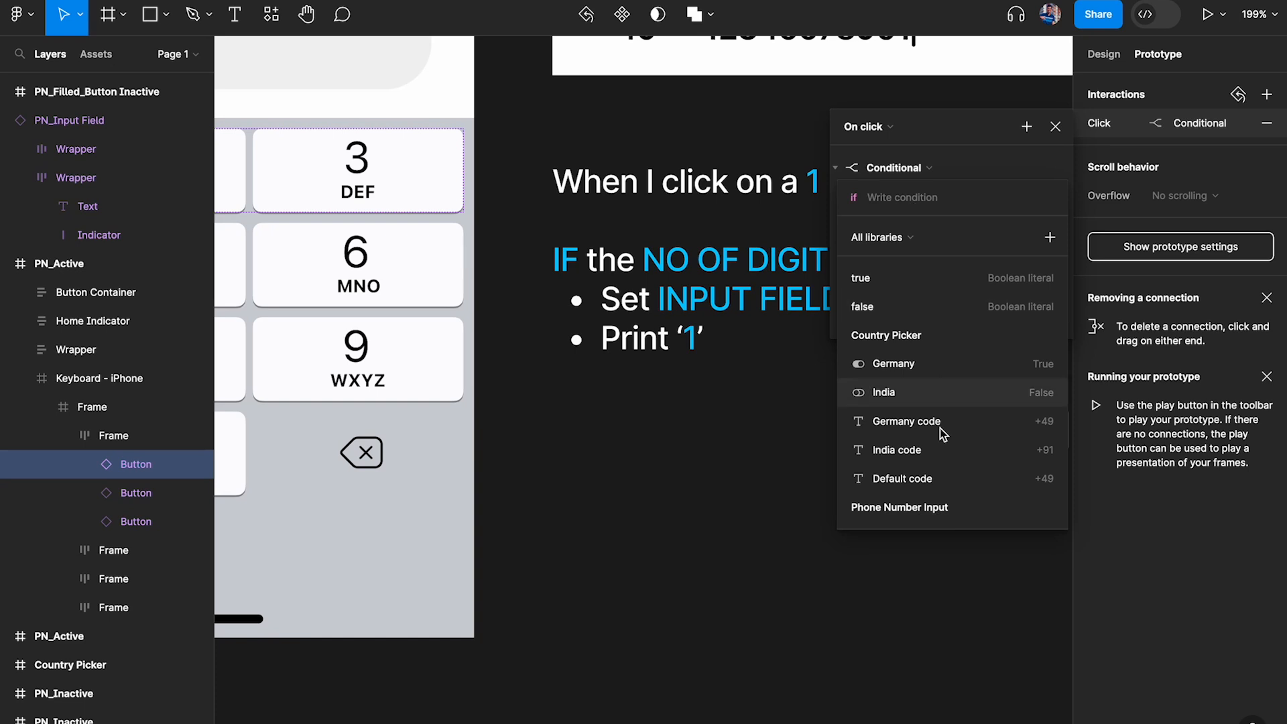
pyautogui.scroll(-3, 925, 431)
pyautogui.click(891, 509)
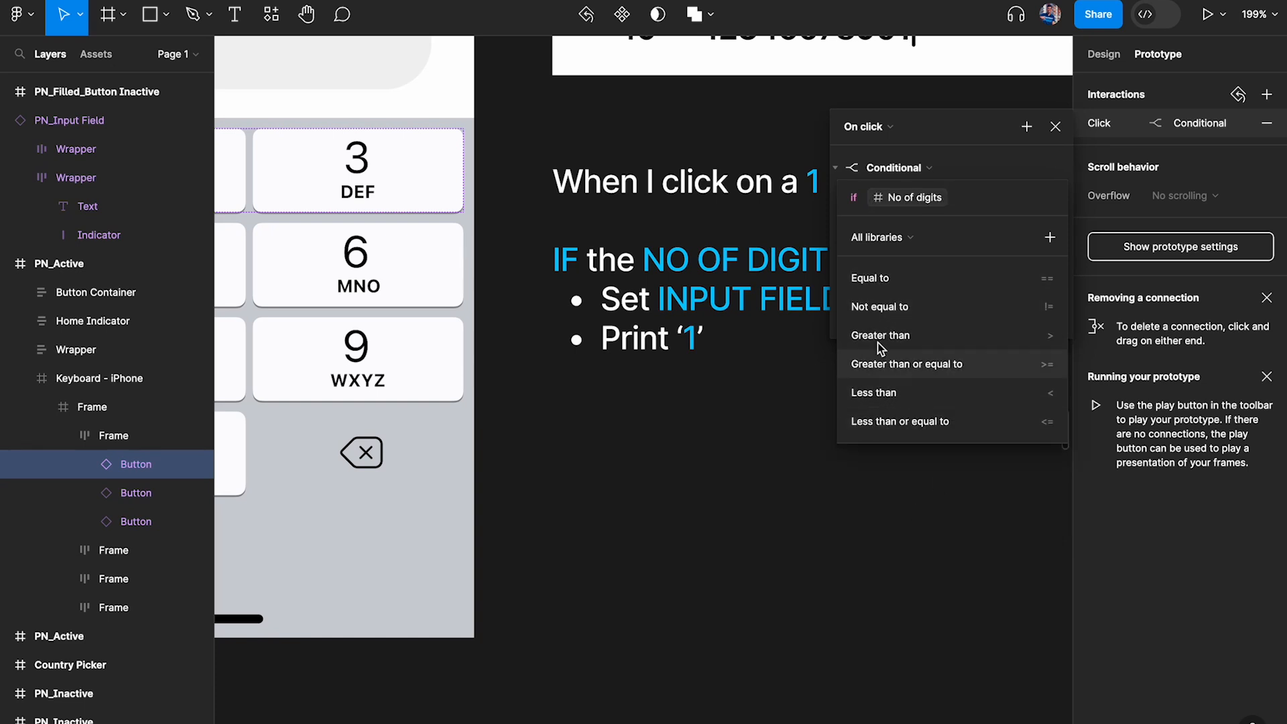
pyautogui.click(906, 396)
pyautogui.write('11')
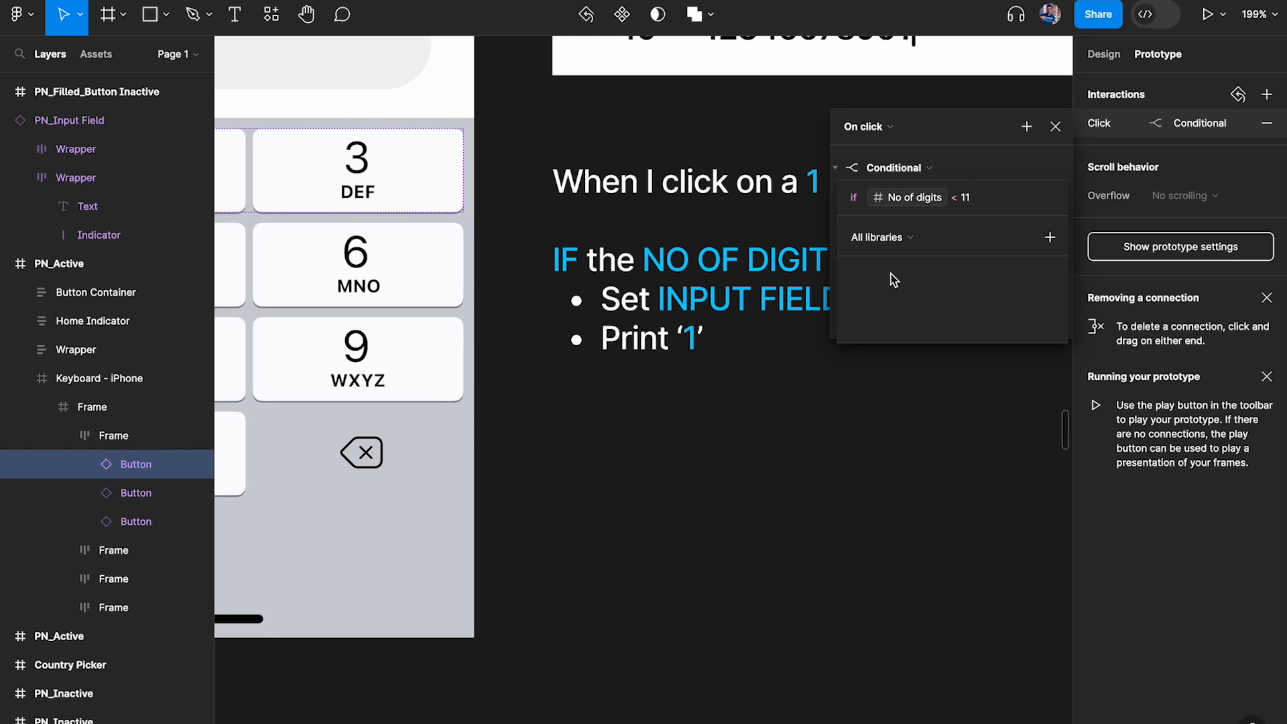
pyautogui.press('Return')
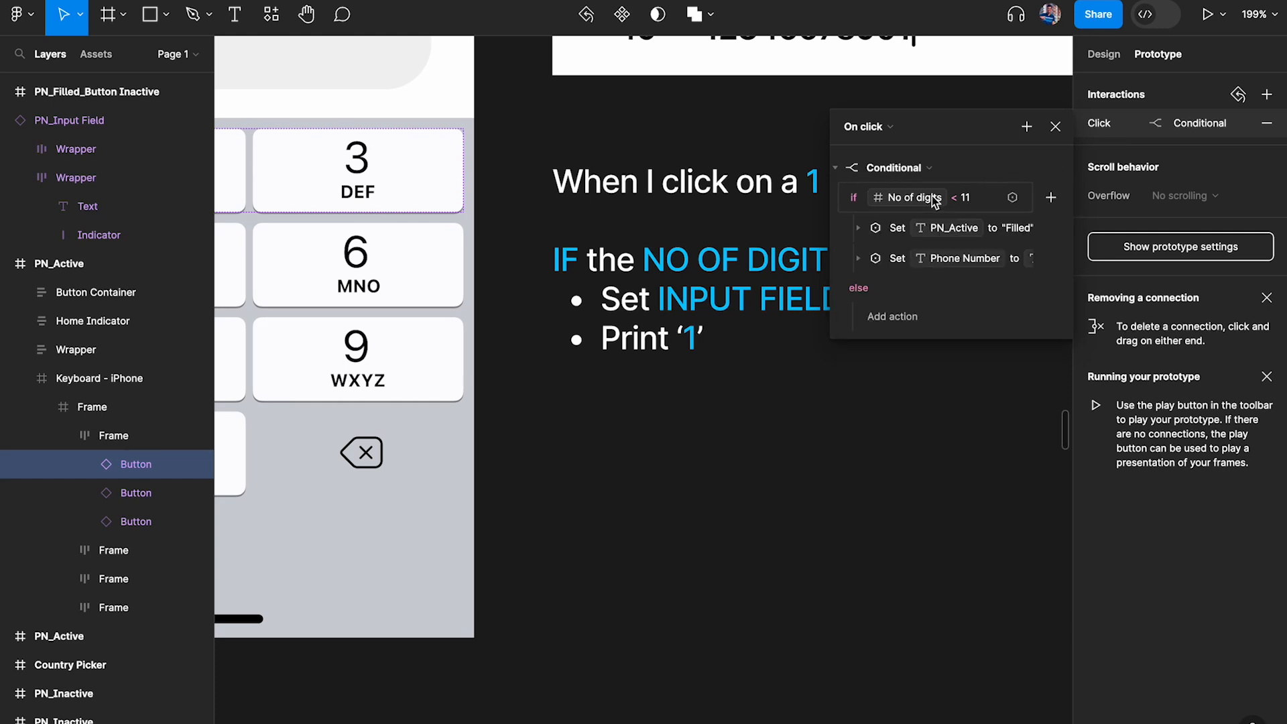
# Examine the Set PN_Active and Set Phone Number actions in the if branch alongside the PN_Active input field and 1 key
pyautogui.click(864, 228)
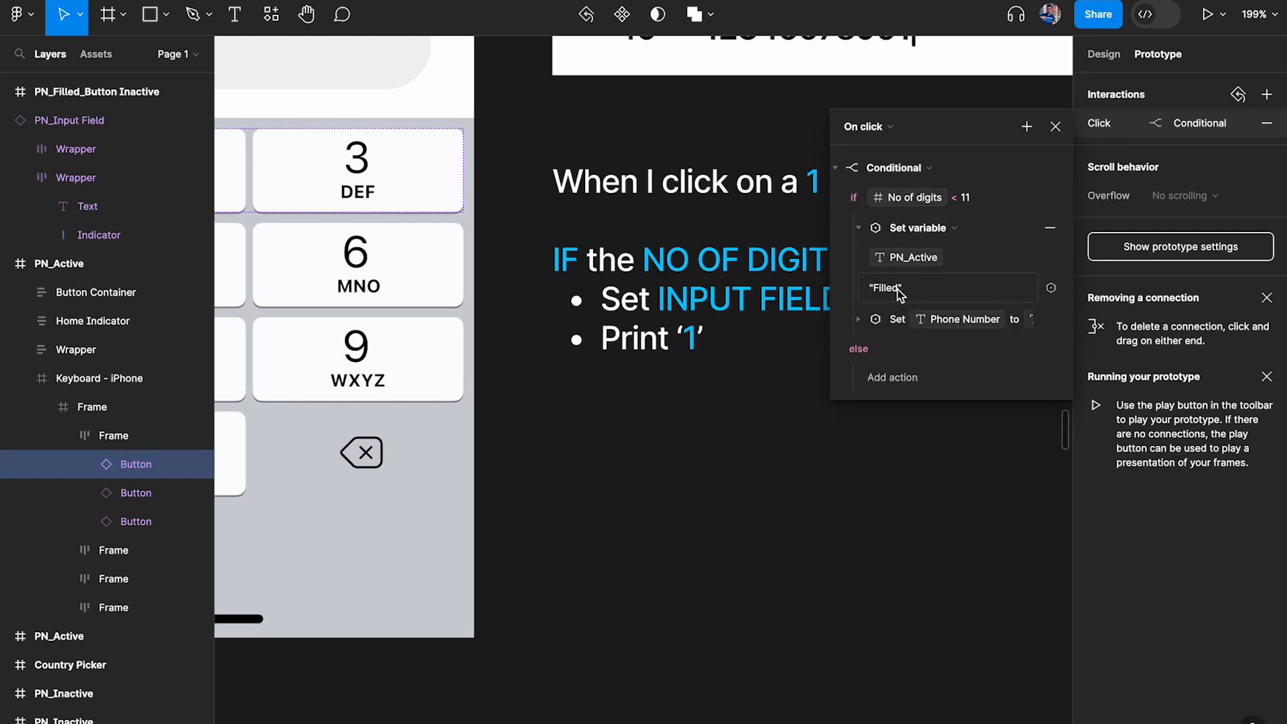
pyautogui.click(861, 321)
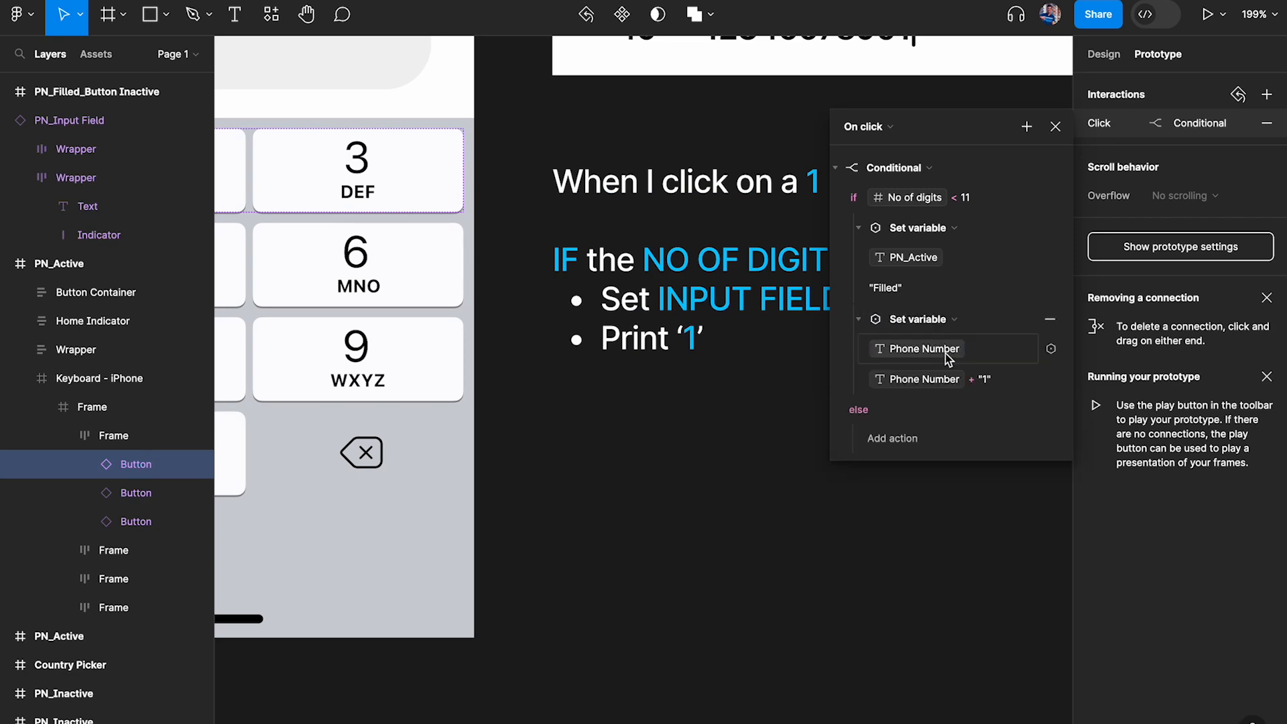
pyautogui.scroll(-4, 690, 326)
pyautogui.scroll(4, 687, 320)
pyautogui.hscroll(-4, 688, 320)
pyautogui.scroll(3, 691, 325)
pyautogui.hscroll(-2, 690, 325)
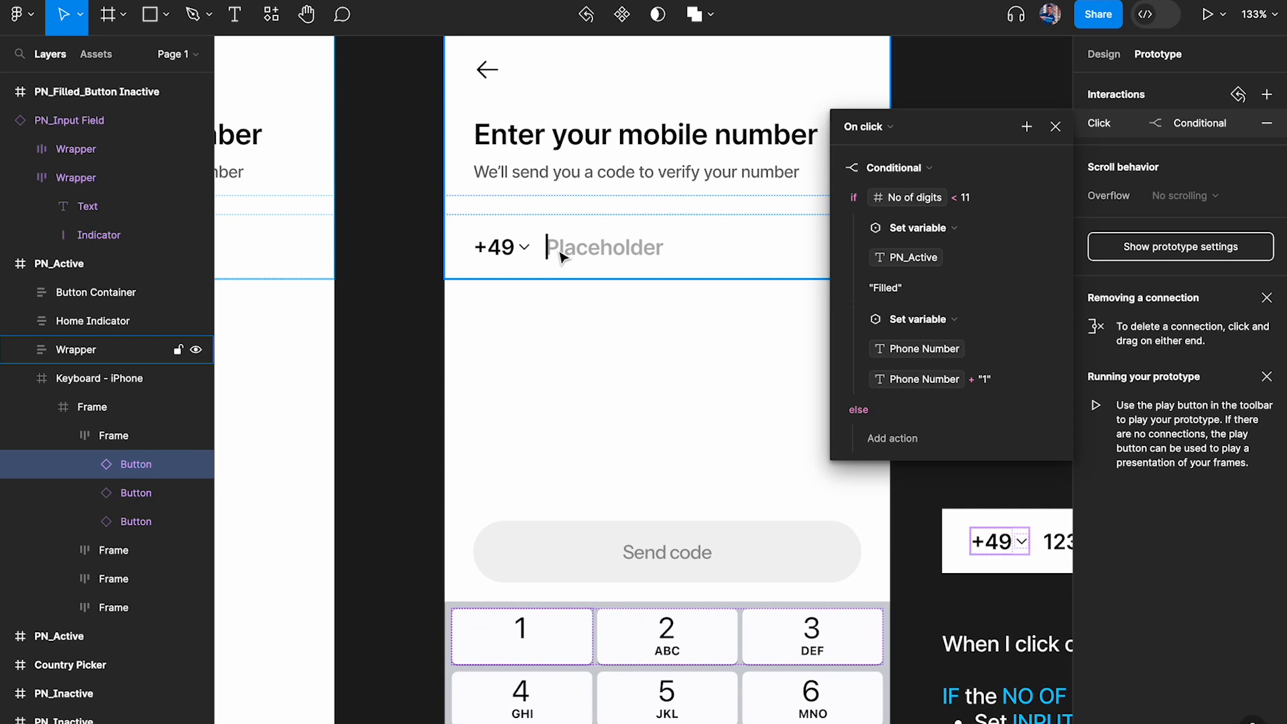
pyautogui.scroll(-1, 559, 257)
pyautogui.hscroll(2, 559, 257)
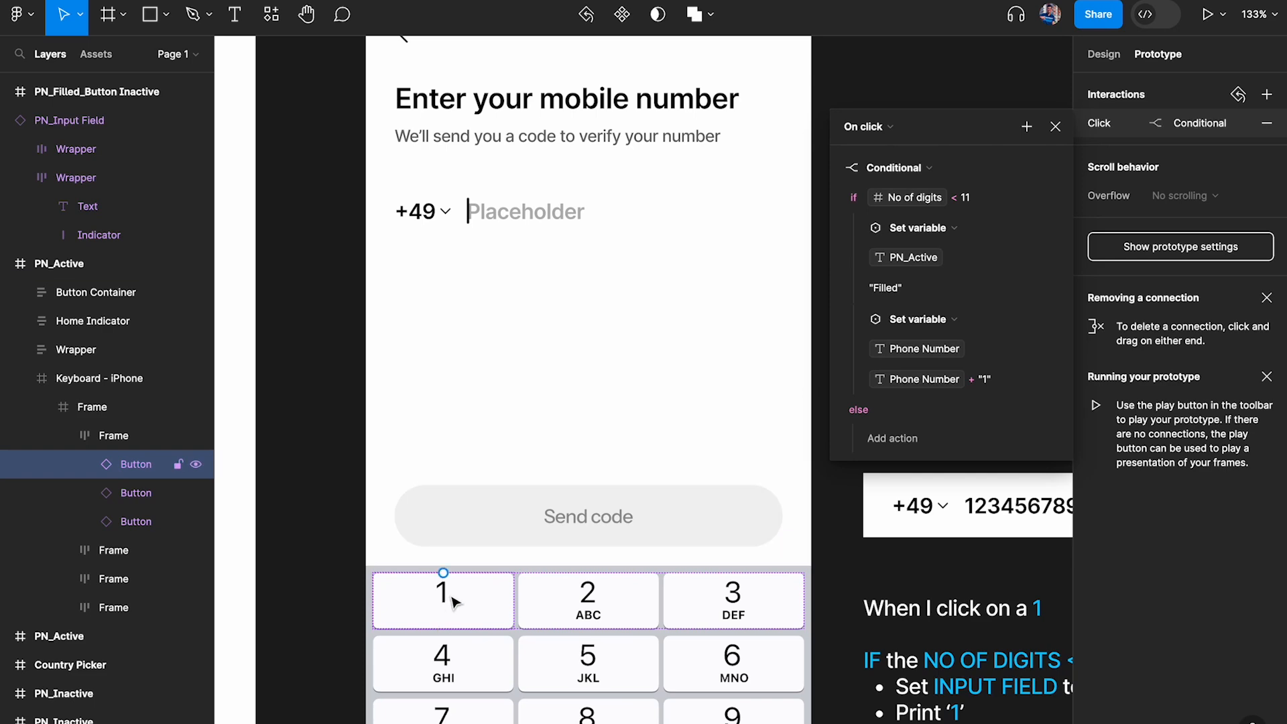
pyautogui.scroll(-5, 453, 601)
pyautogui.click(756, 163)
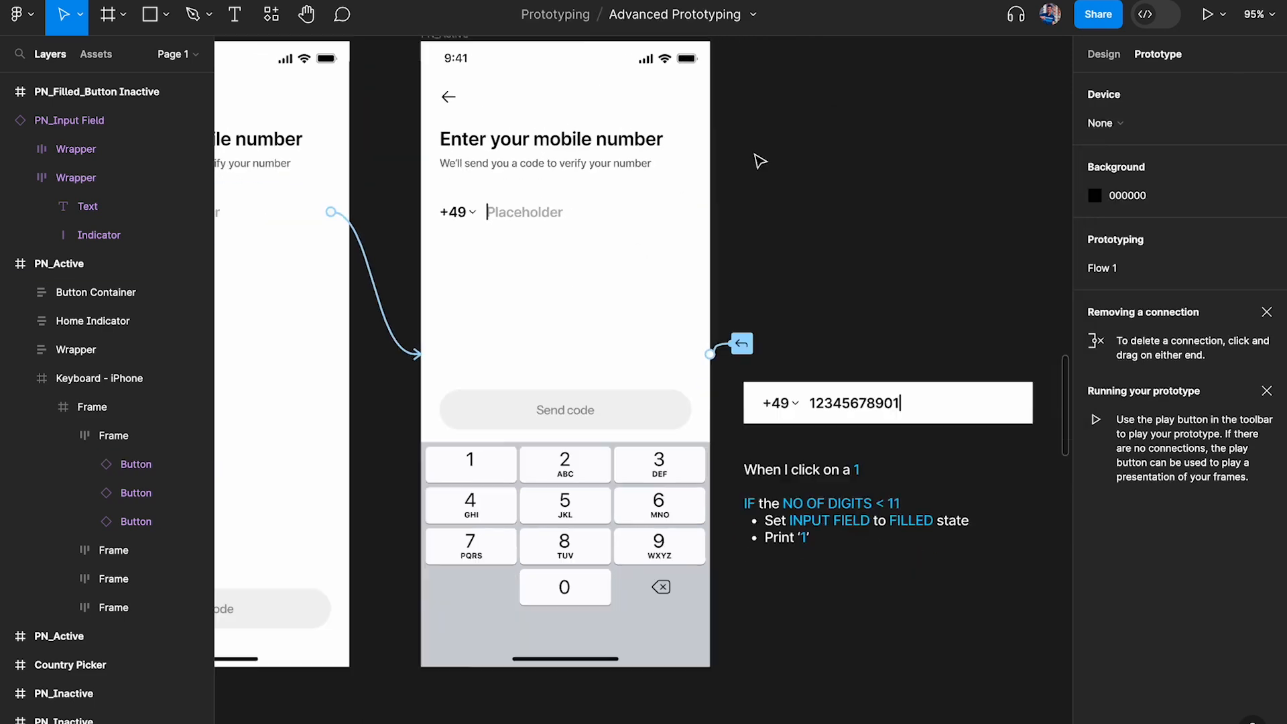
# Preview the PN_Active frame and enter 1 repeatedly, well past 11 digits, to test the limit
pyautogui.click(466, 154)
pyautogui.hotkey('shift', 'space')
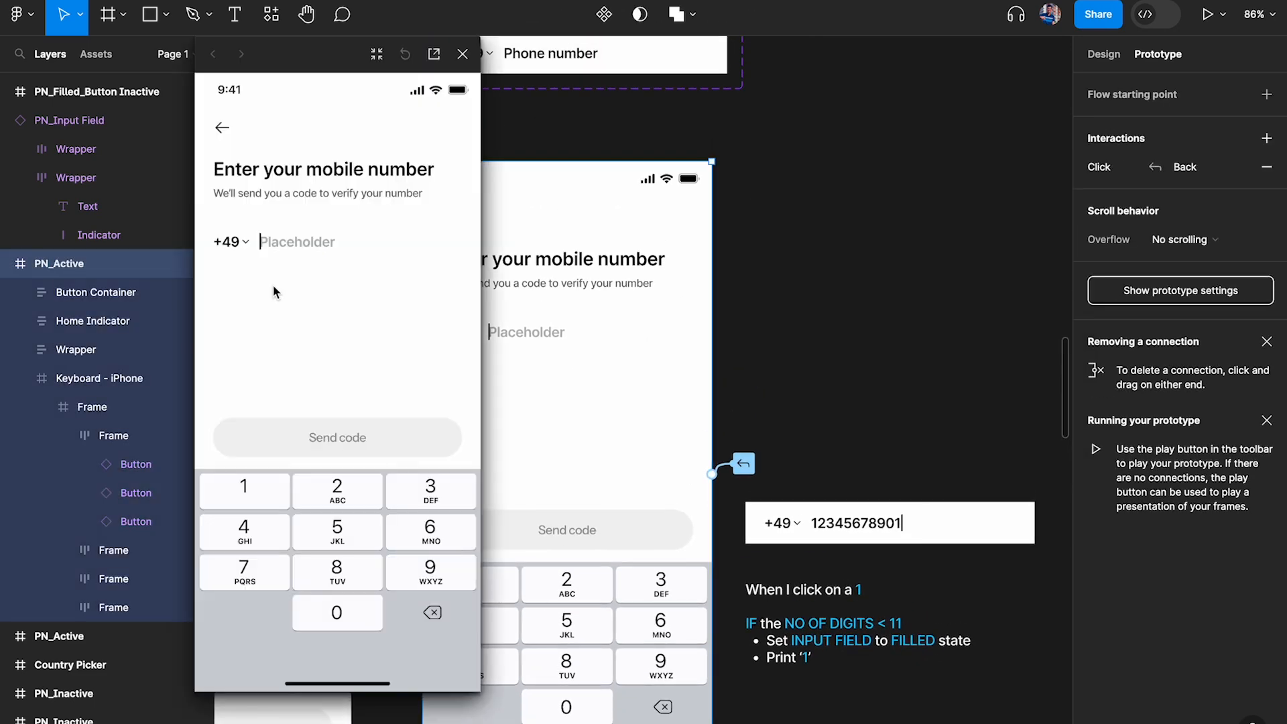
pyautogui.click(245, 493)
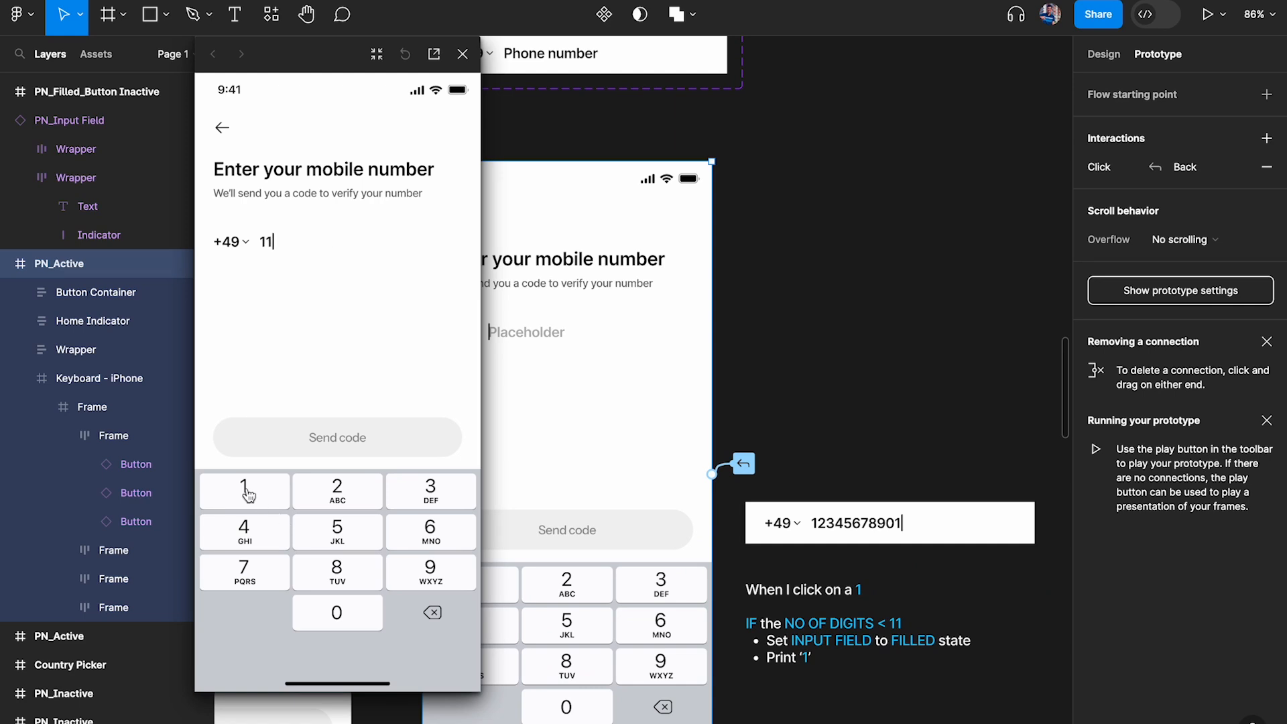
pyautogui.click(245, 492)
pyautogui.click(245, 492)
pyautogui.click(245, 492)
pyautogui.click(246, 493)
pyautogui.click(245, 492)
pyautogui.click(245, 493)
pyautogui.click(245, 493)
pyautogui.click(251, 500)
pyautogui.click(252, 496)
pyautogui.click(252, 496)
pyautogui.click(253, 495)
pyautogui.click(253, 496)
pyautogui.click(253, 496)
pyautogui.click(253, 496)
pyautogui.click(253, 496)
pyautogui.click(254, 496)
pyautogui.click(253, 496)
pyautogui.click(253, 496)
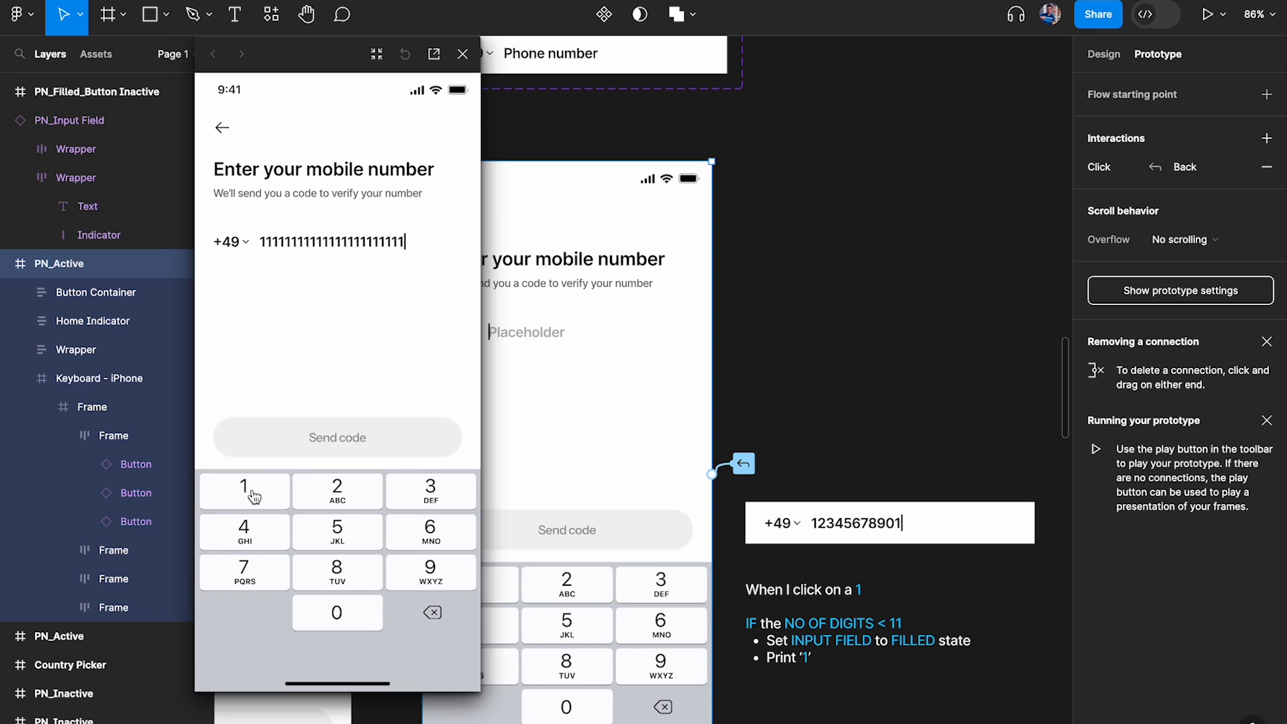
pyautogui.click(464, 58)
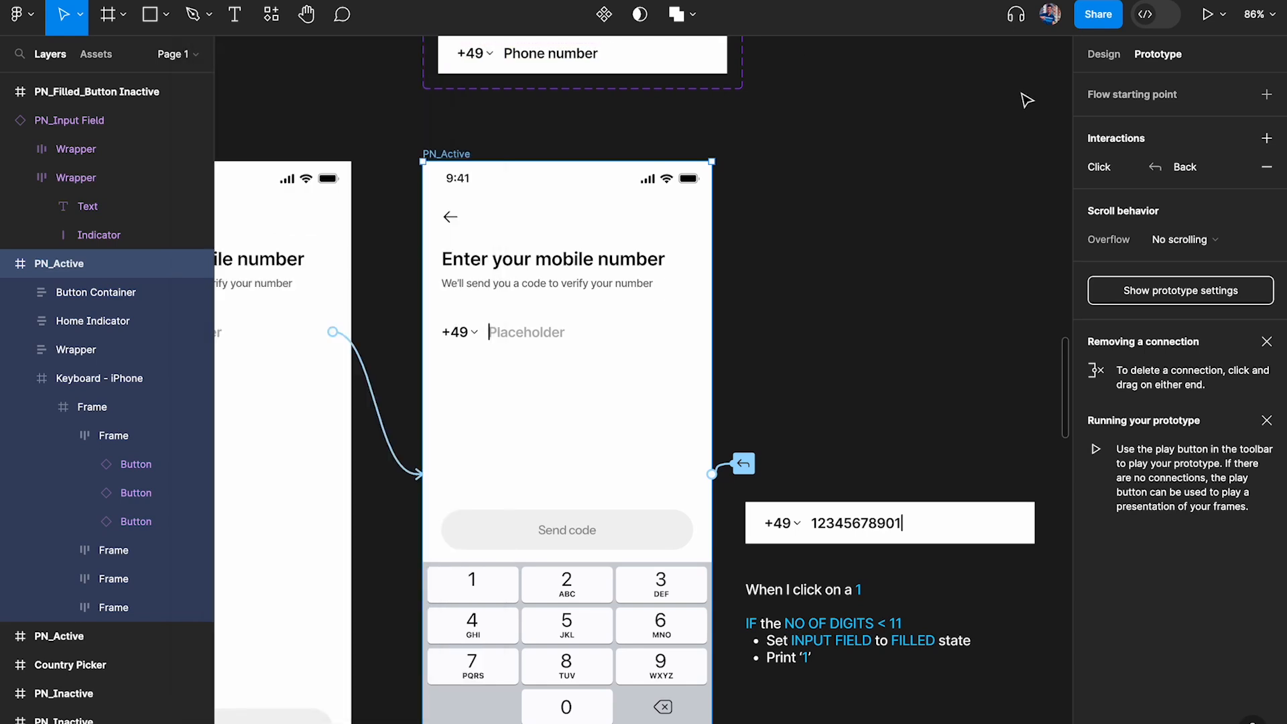
# Review the No of digits variable and its default value in the Phone Number Input collection
pyautogui.click(1103, 53)
pyautogui.scroll(-3, 880, 405)
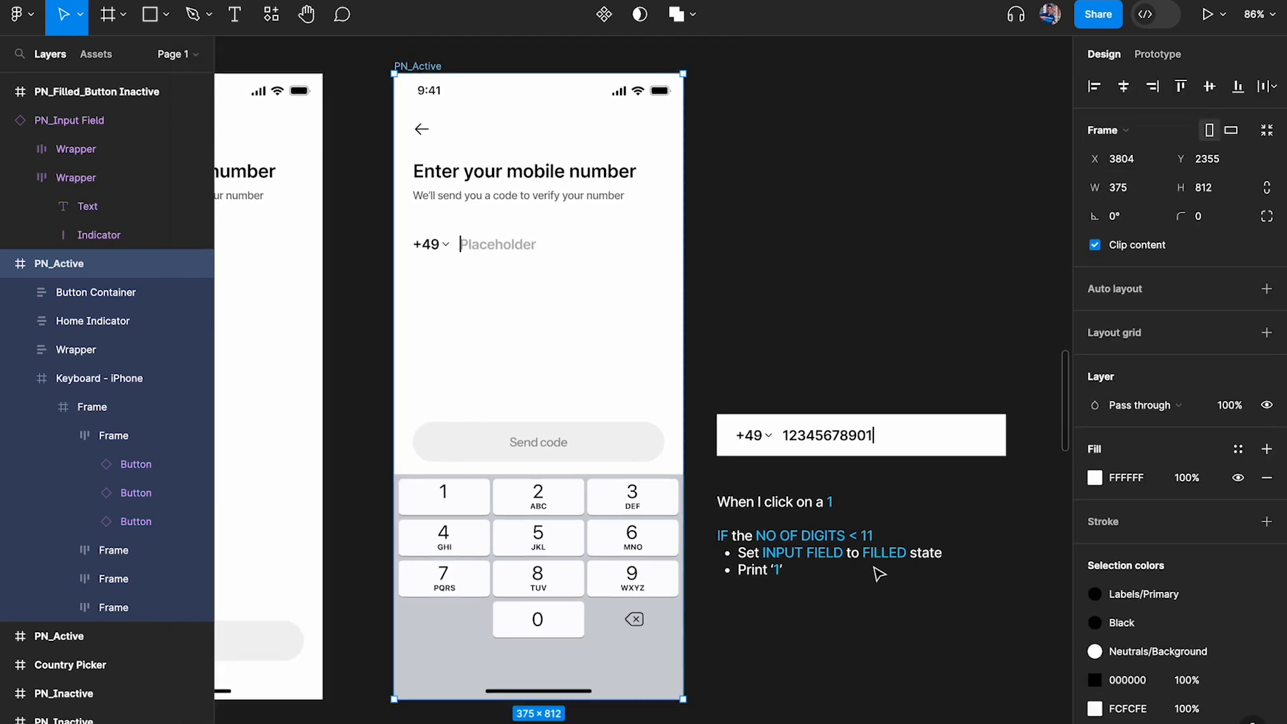
pyautogui.click(783, 439)
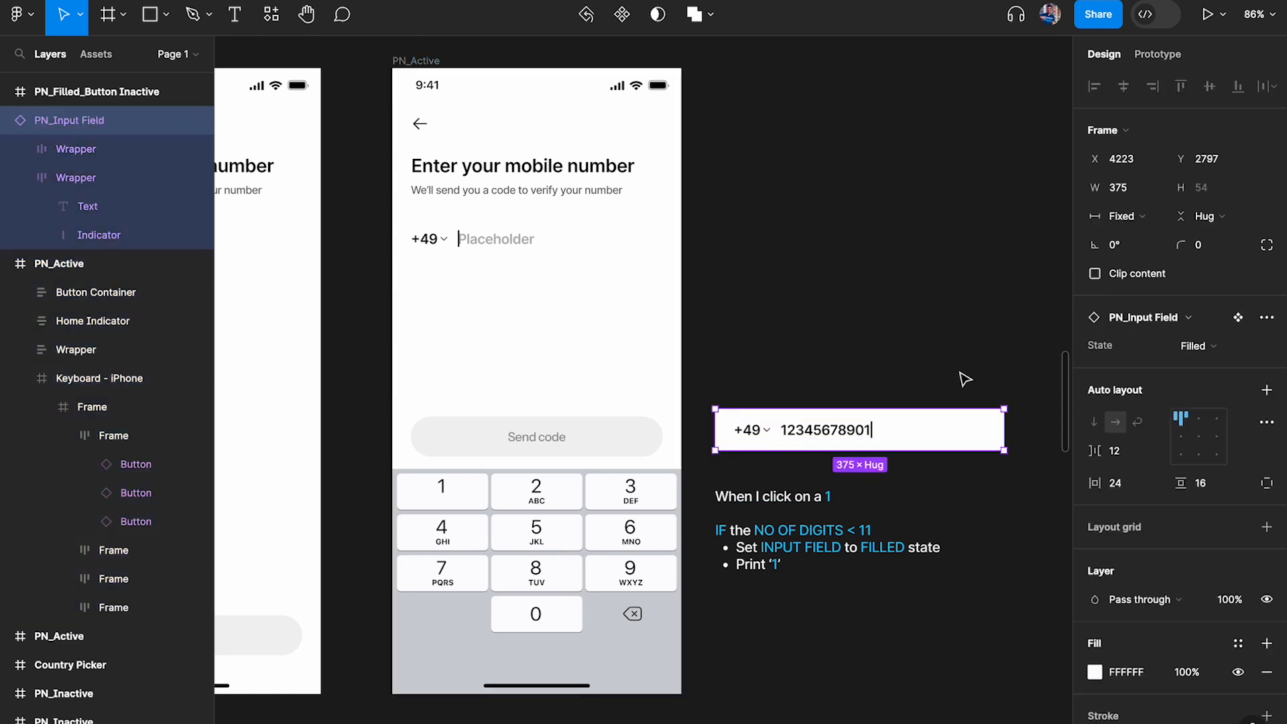
pyautogui.click(858, 175)
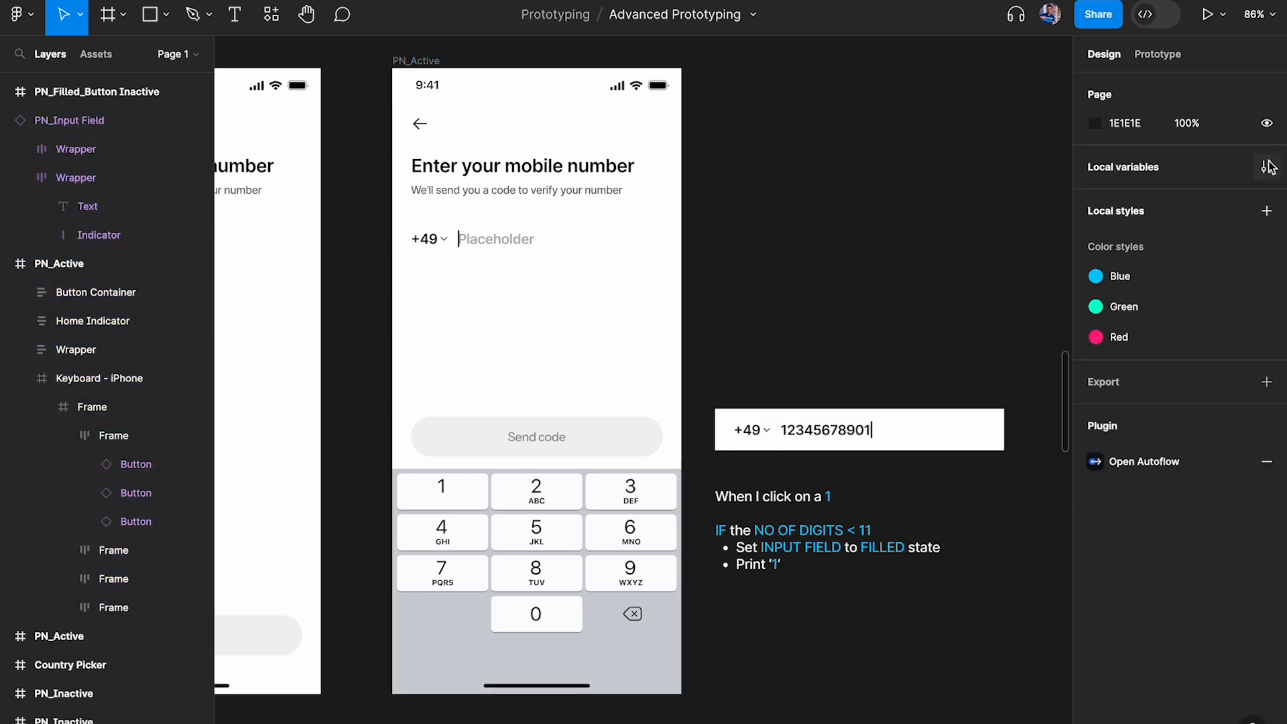
pyautogui.click(1266, 167)
pyautogui.click(734, 224)
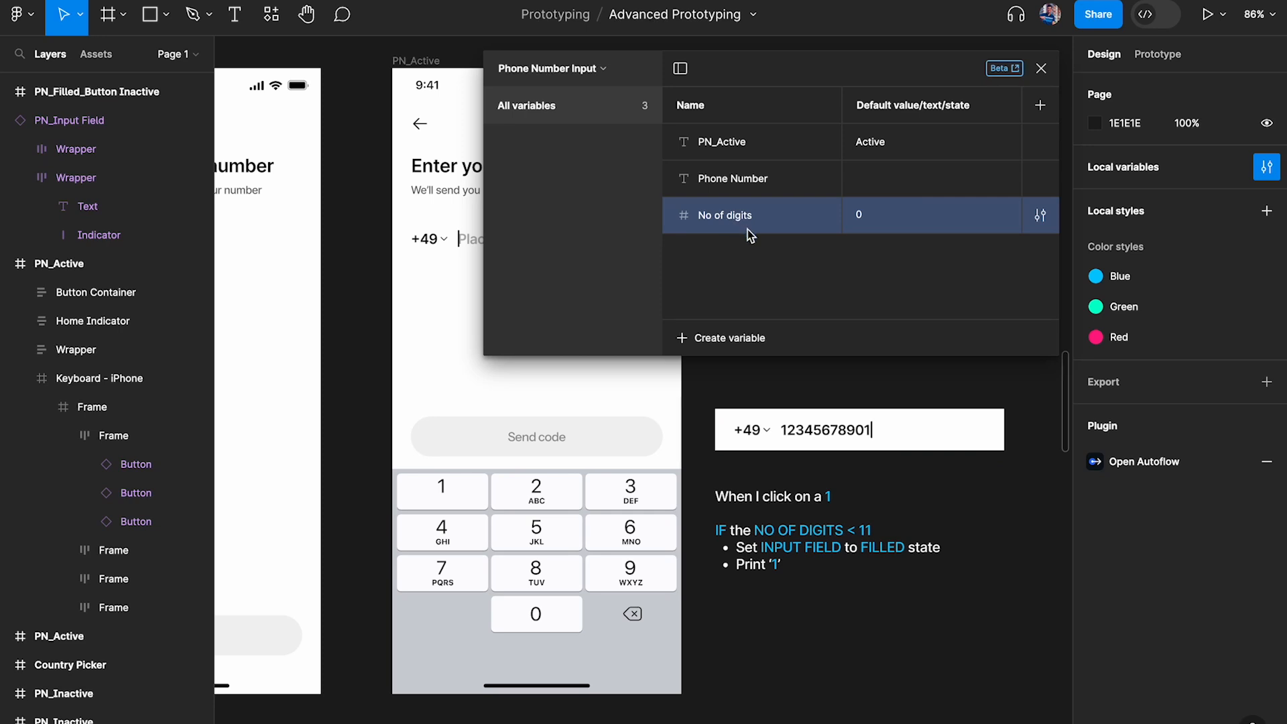
pyautogui.click(1039, 70)
# Place a copy of the "Enter your mobile number" title at 20% opacity just below the phone number field in PN_Active
pyautogui.scroll(3, 601, 303)
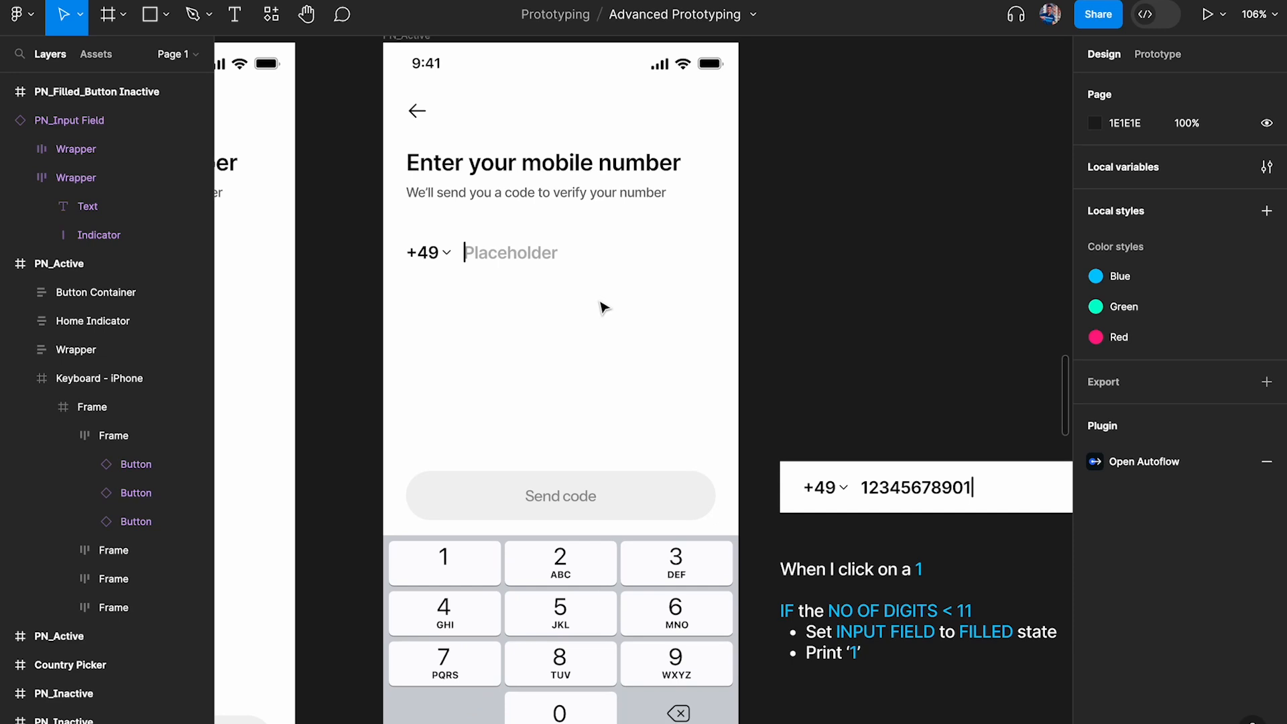
pyautogui.keyDown('super'); pyautogui.click(557, 170); pyautogui.keyUp('super')
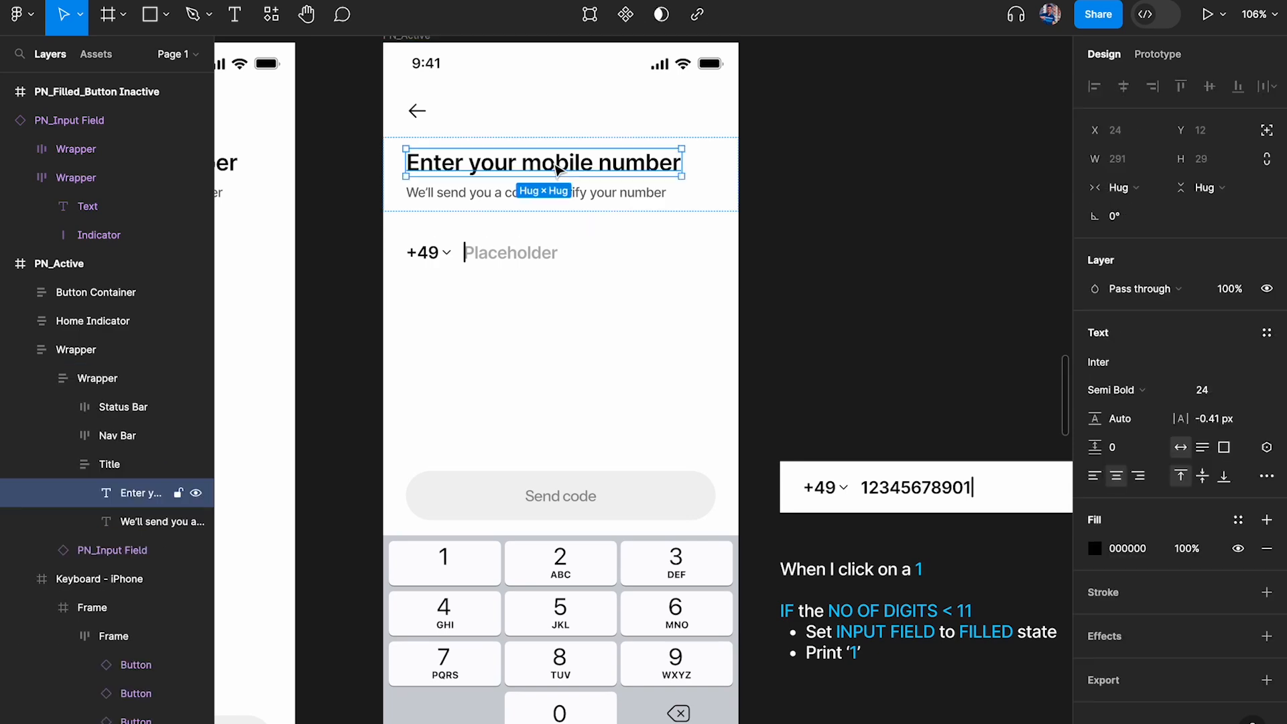
pyautogui.moveTo(530, 167); pyautogui.dragTo(577, 433)
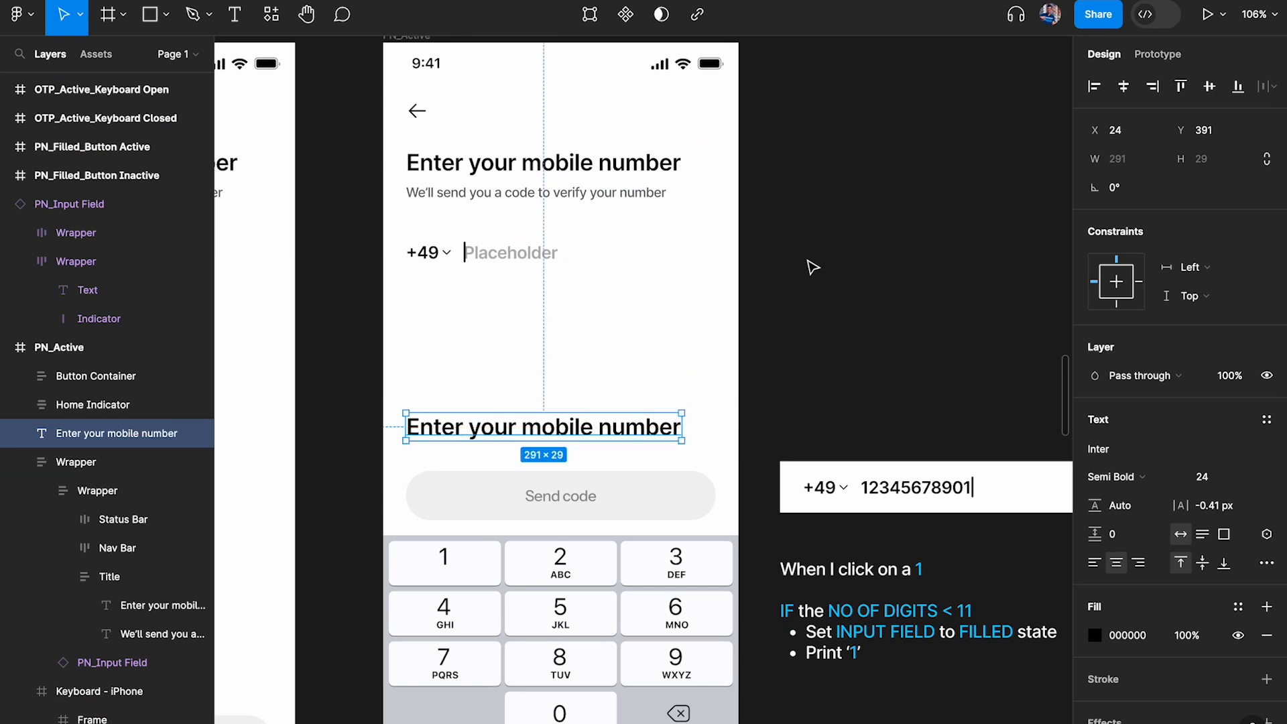
pyautogui.press('2')
pyautogui.click(878, 295)
pyautogui.click(638, 439)
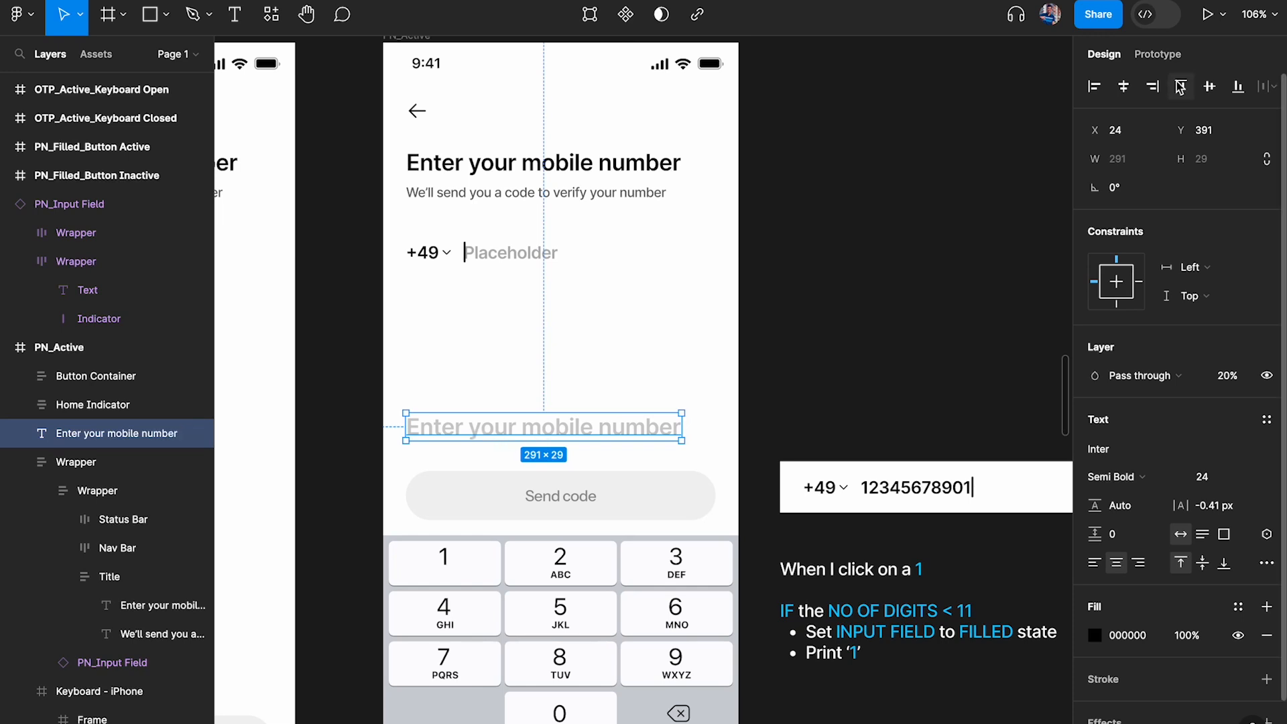
pyautogui.moveTo(583, 423); pyautogui.dragTo(594, 306)
# Bind the faded text copy to the No of digits variable and position it beneath the +49 country code
pyautogui.scroll(-2, 1271, 339)
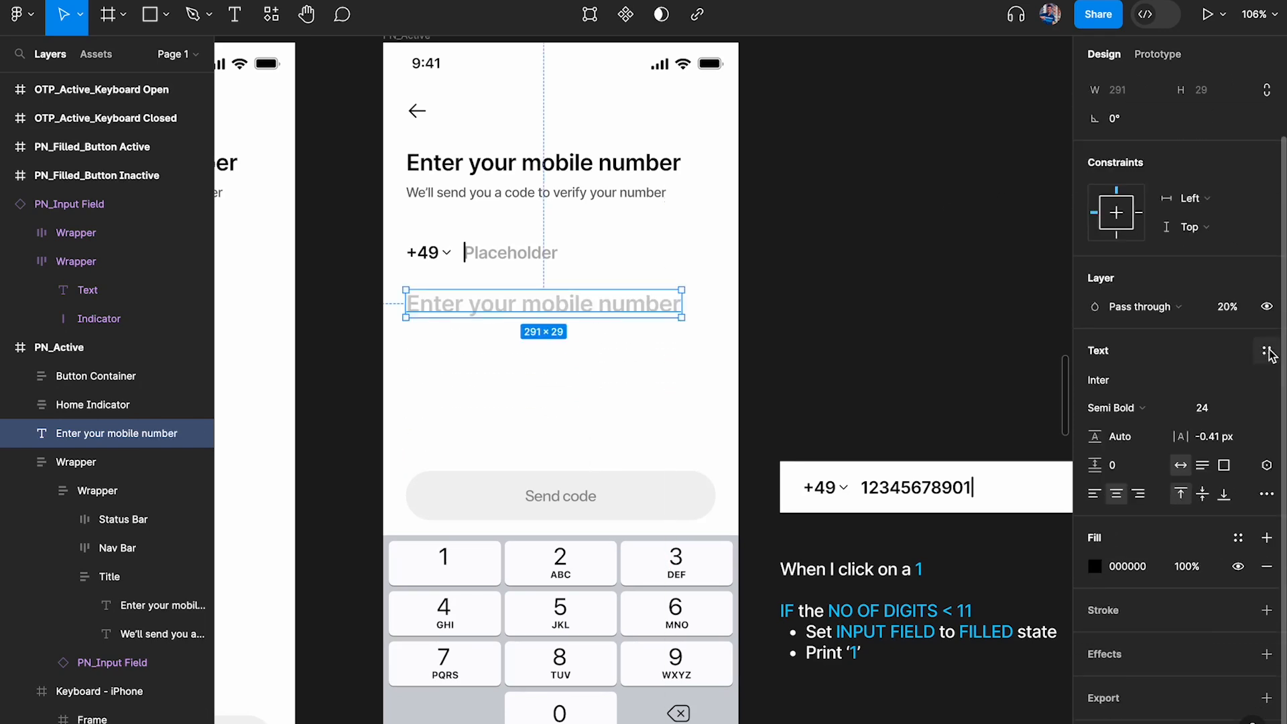
pyautogui.click(1270, 469)
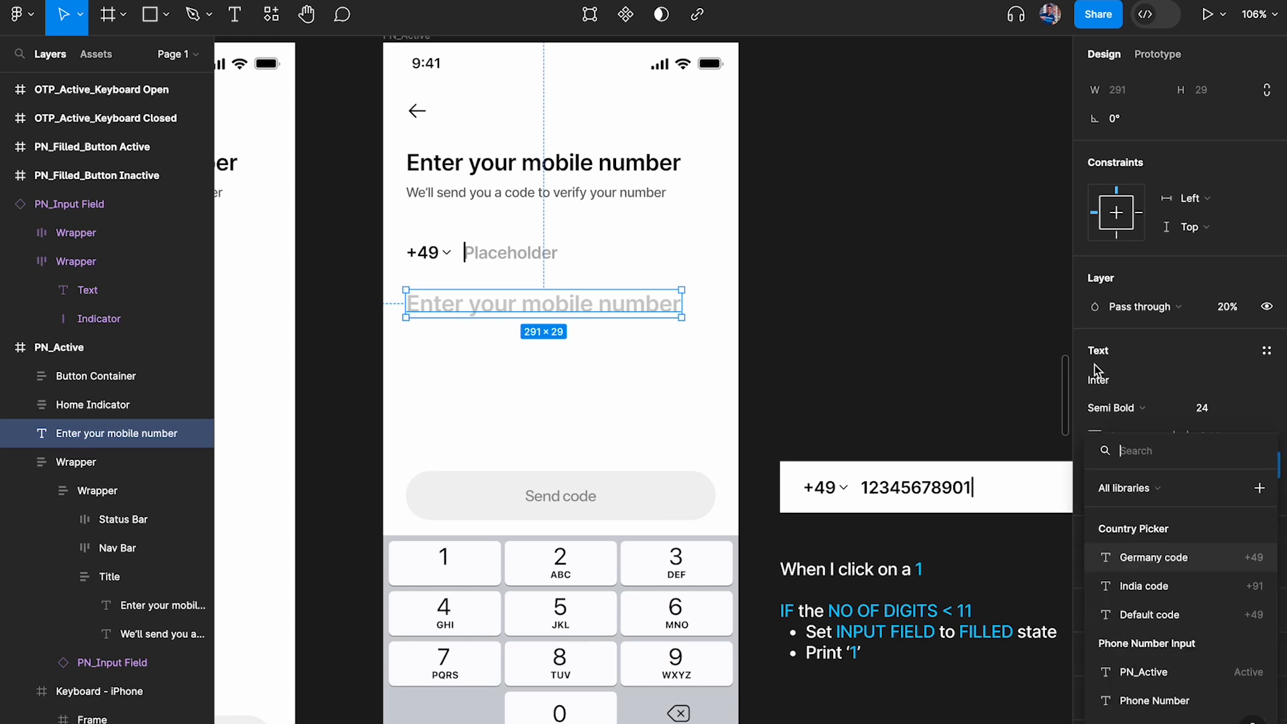
pyautogui.moveTo(1098, 449); pyautogui.dragTo(948, 76)
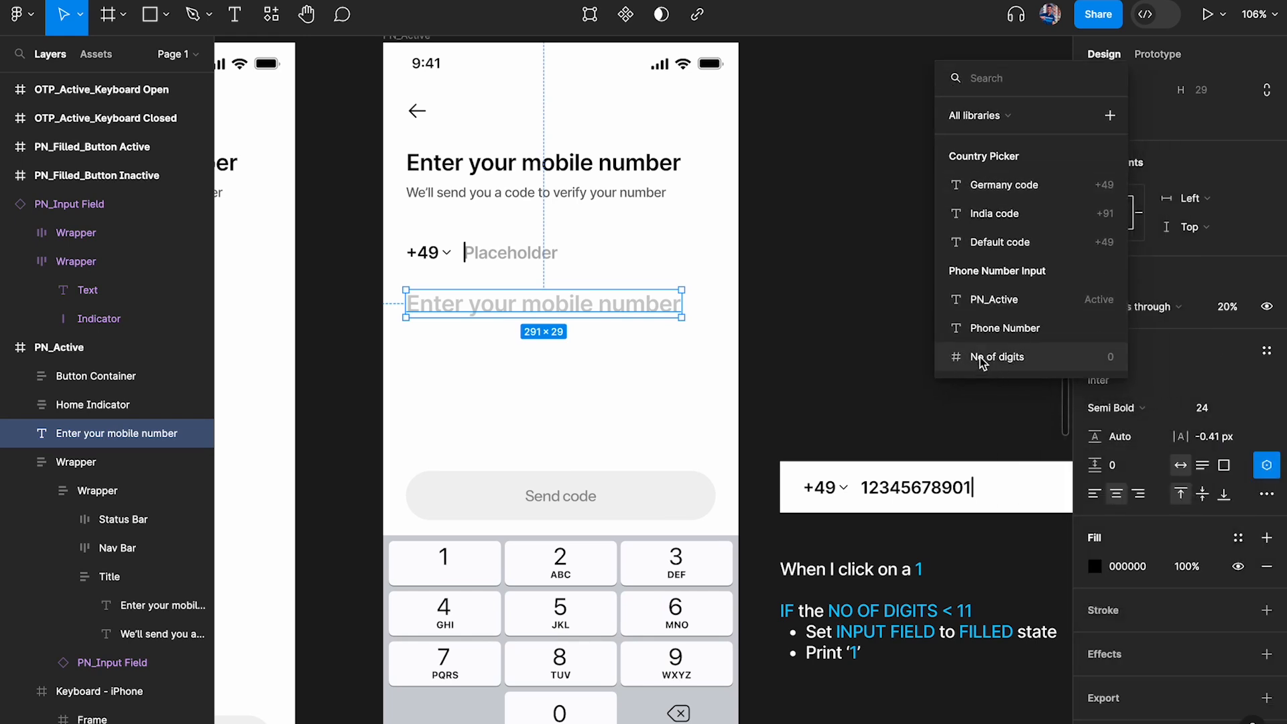
pyautogui.click(1002, 365)
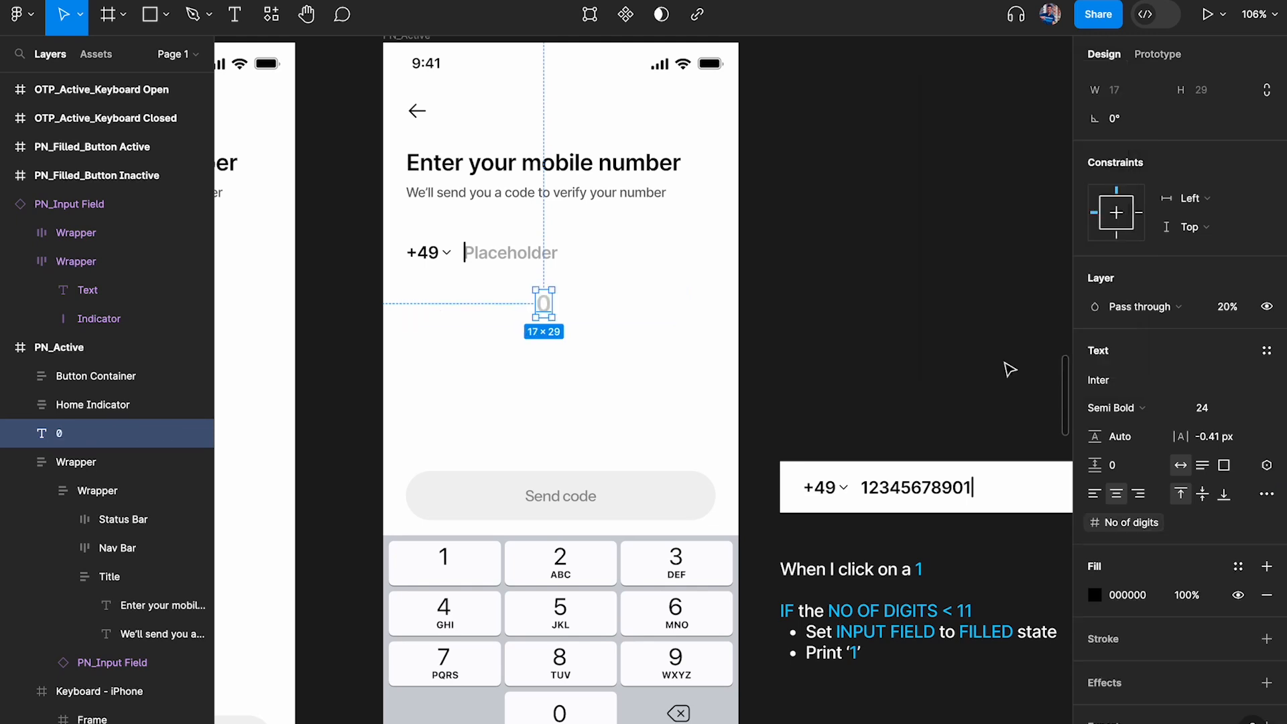
pyautogui.moveTo(546, 313); pyautogui.dragTo(414, 311)
pyautogui.click(425, 325)
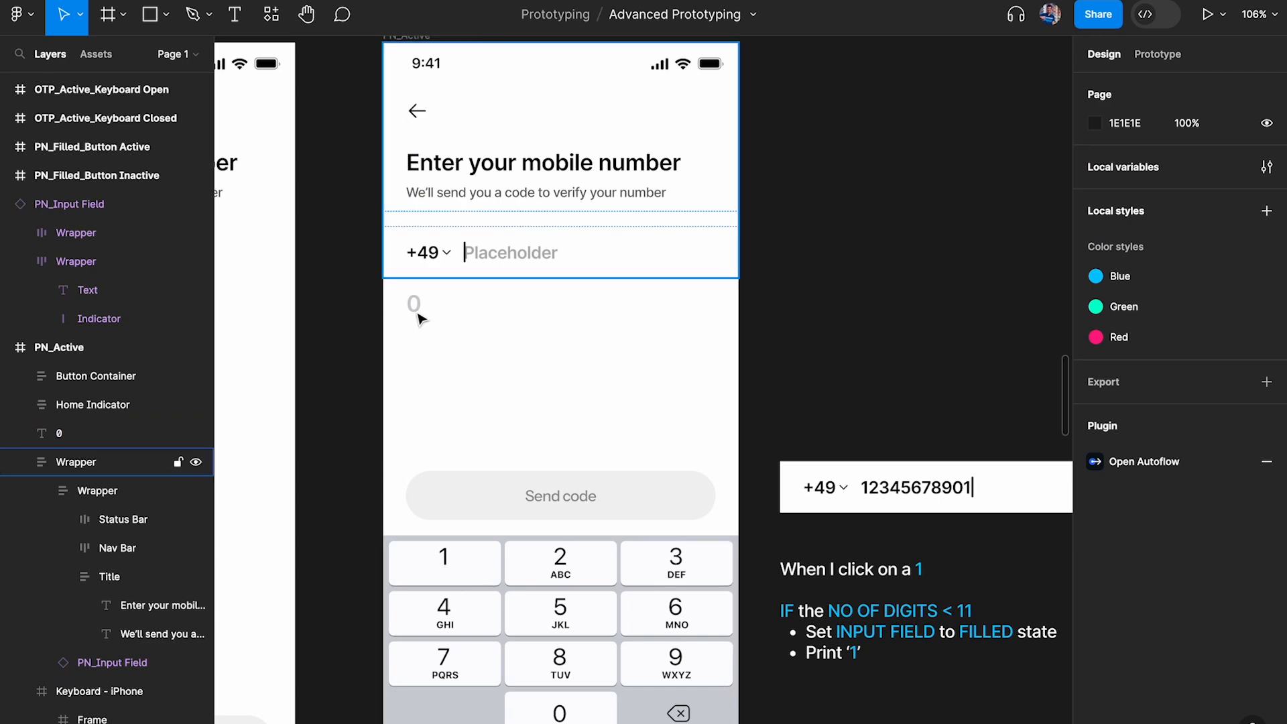
# Preview the PN_Active frame and enter 1 several times to check the faded digit counter beneath the phone number field
pyautogui.click(421, 317)
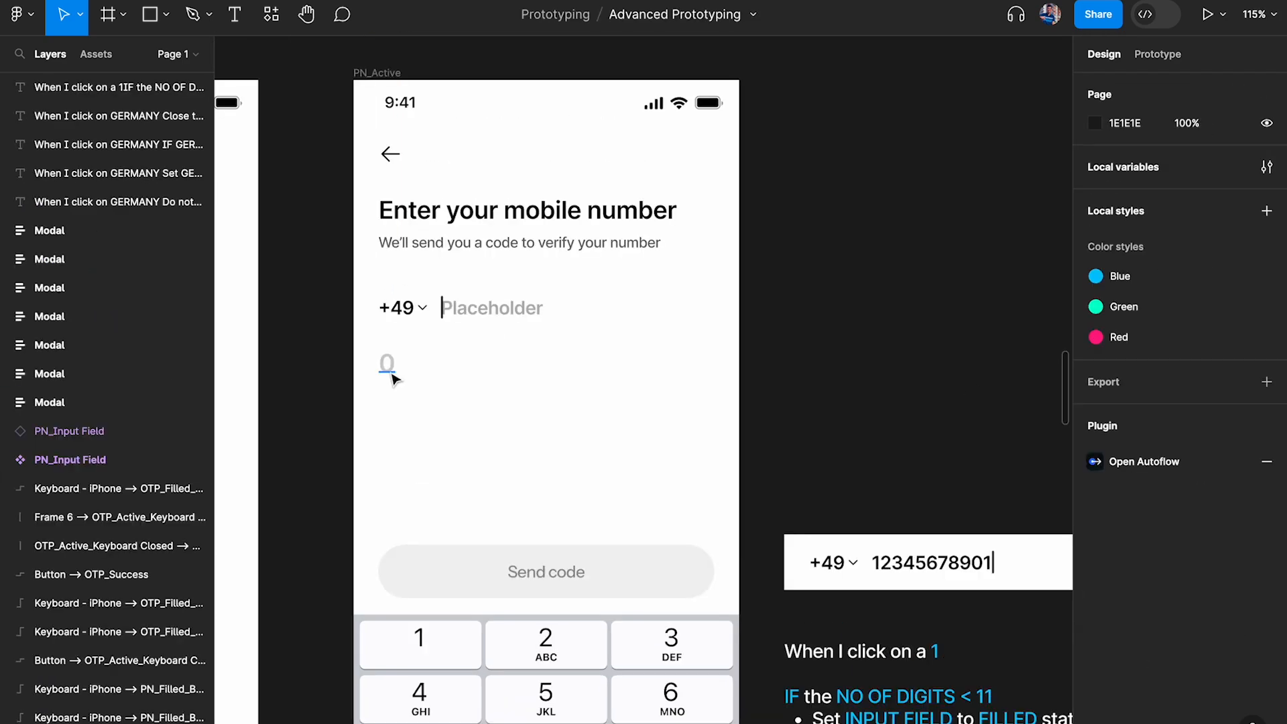
pyautogui.click(393, 375)
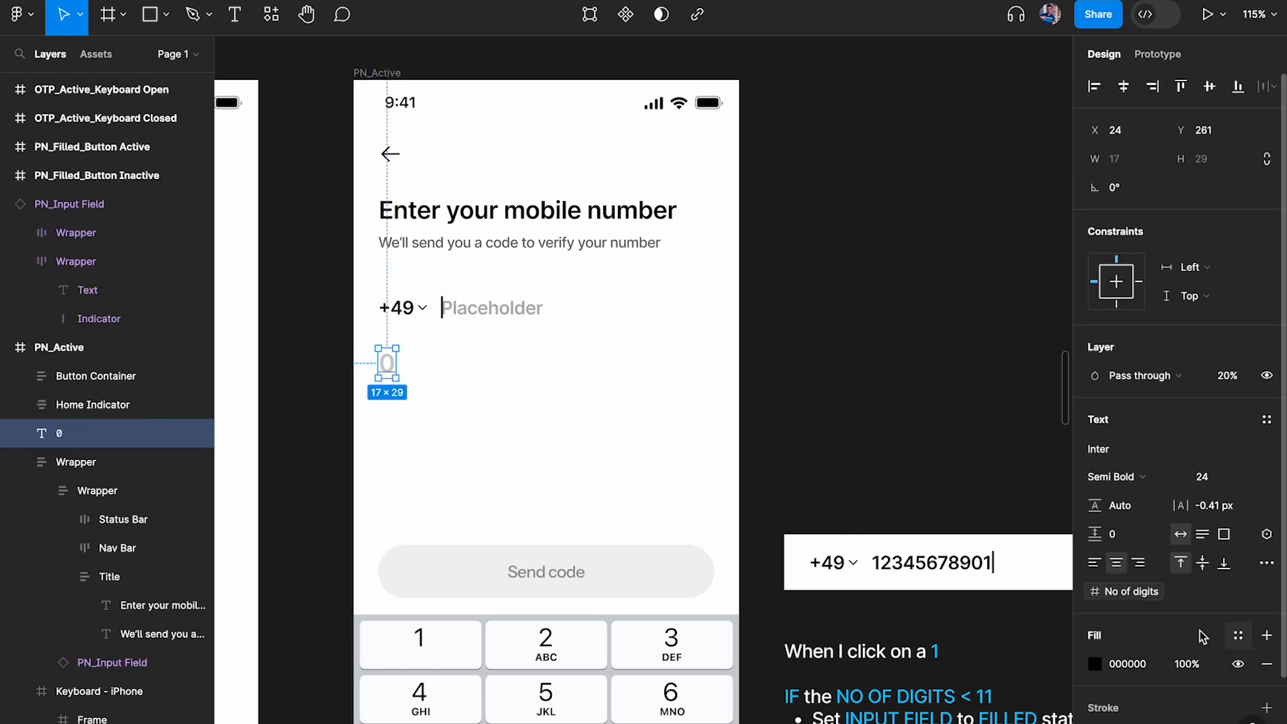
pyautogui.click(387, 74)
pyautogui.hscroll(-3, 679, 140)
pyautogui.hotkey('shift', 'space')
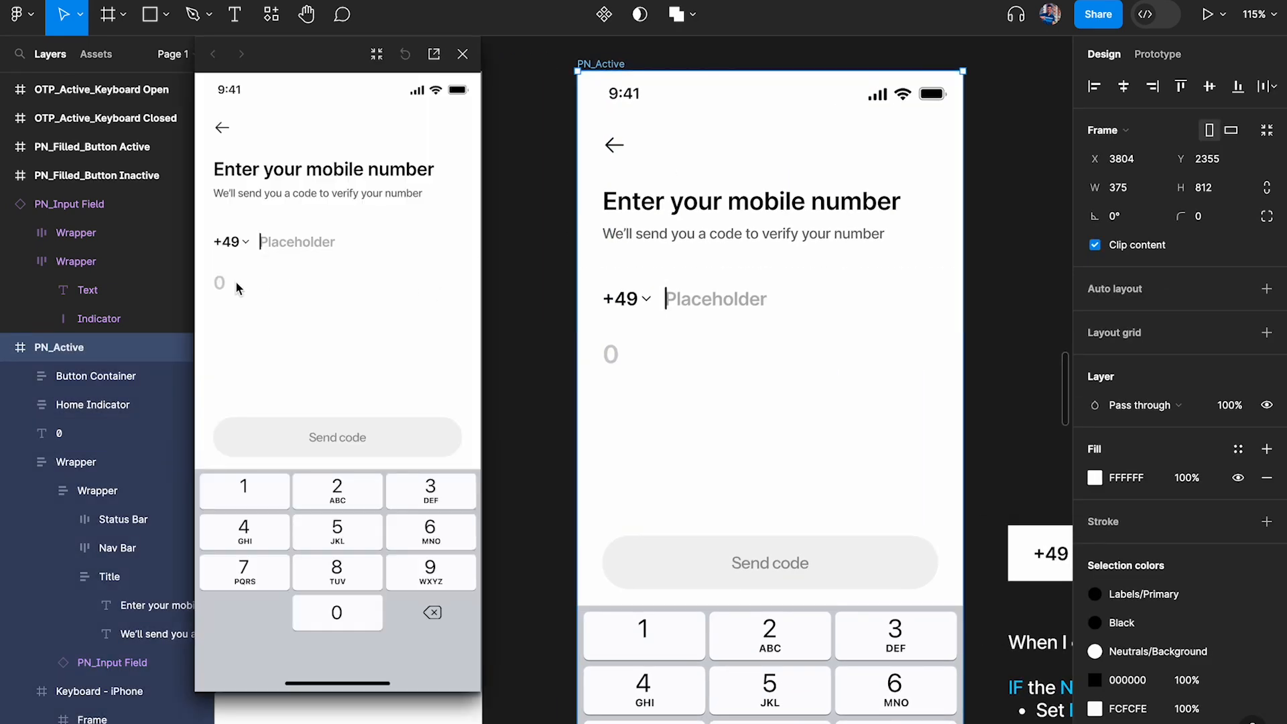
pyautogui.click(258, 494)
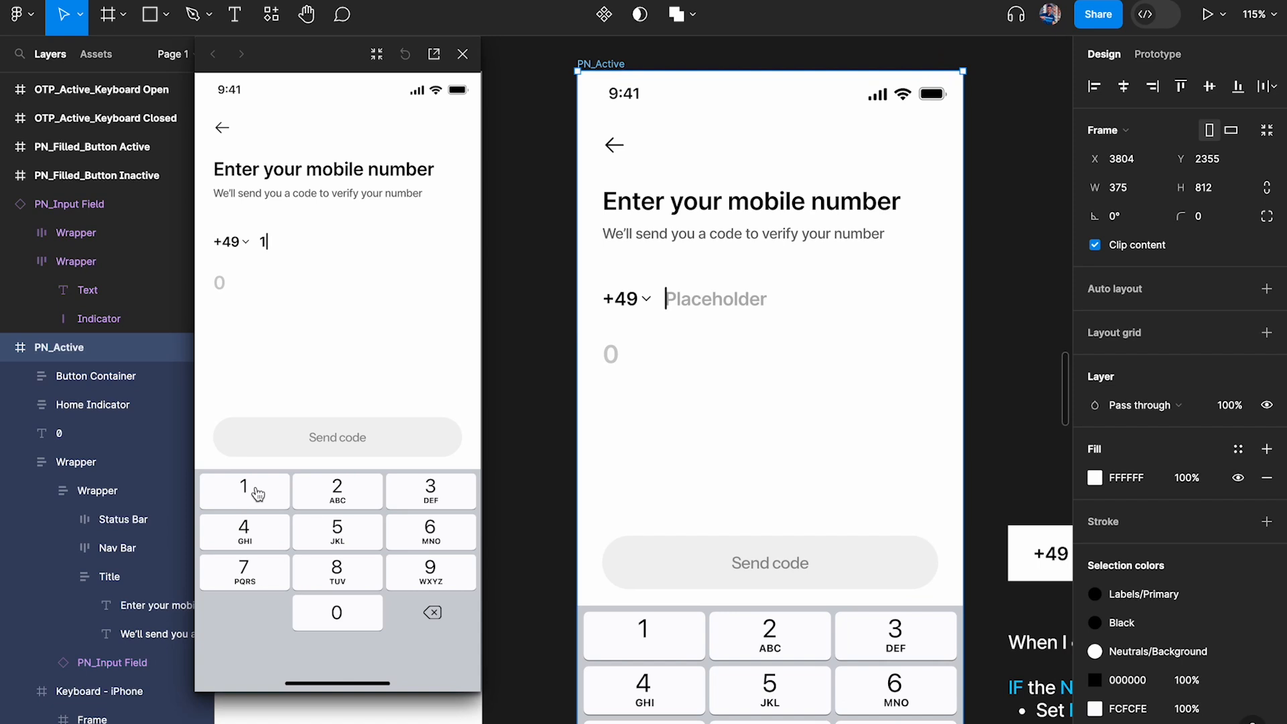
pyautogui.click(255, 501)
pyautogui.click(462, 54)
# Remove the "a" from the logic note's first line so it reads "When I click on 1"
pyautogui.scroll(-4, 604, 201)
pyautogui.hscroll(5, 603, 201)
pyautogui.scroll(5, 709, 276)
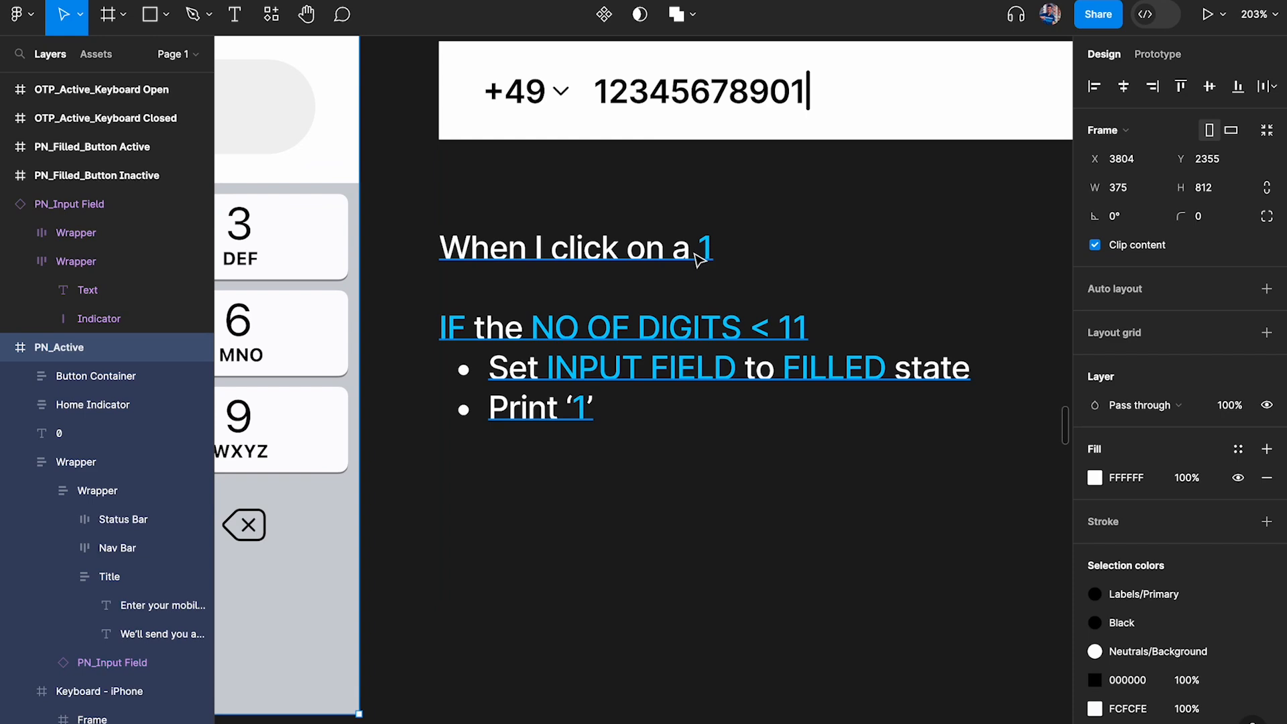
pyautogui.doubleClick(700, 260)
pyautogui.press('BackSpace')
pyautogui.press('BackSpace')
pyautogui.press('Escape')
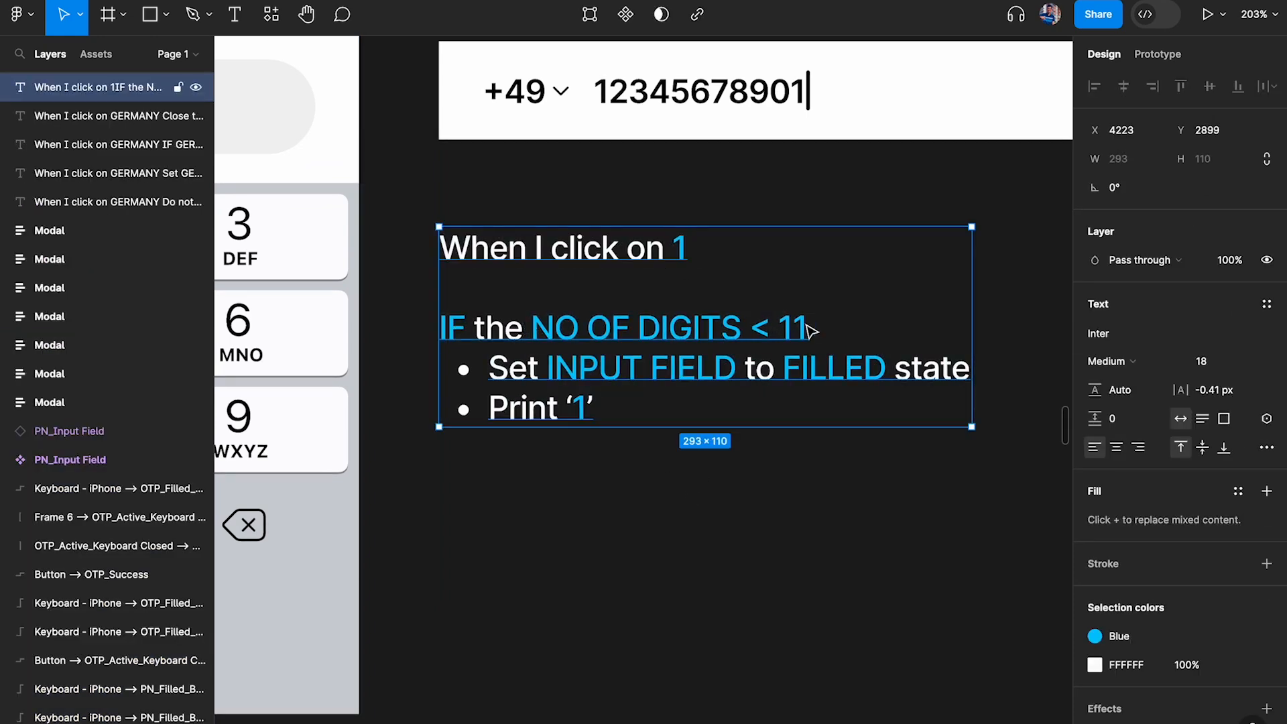
# Examine the faded digit counter in PN_Active alongside the logic note for key 1
pyautogui.scroll(-5, 811, 330)
pyautogui.scroll(3, 892, 329)
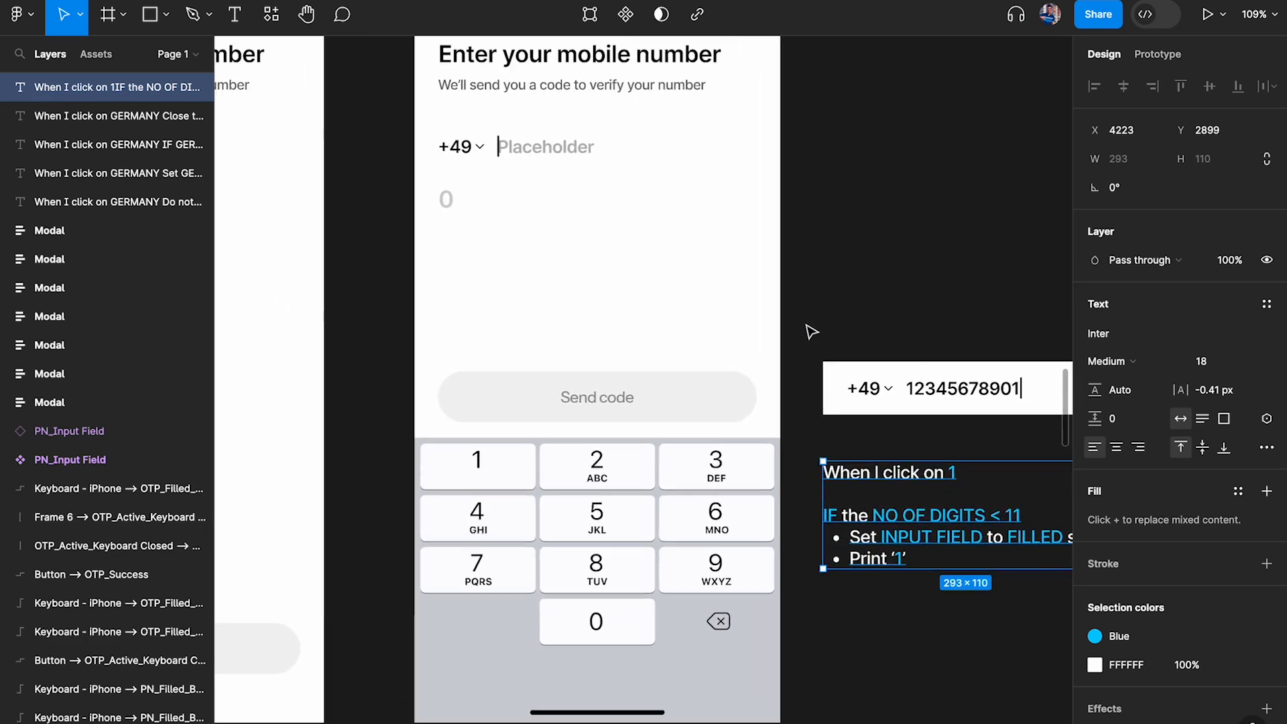
pyautogui.click(447, 205)
pyautogui.scroll(-3, 663, 305)
pyautogui.hscroll(4, 663, 305)
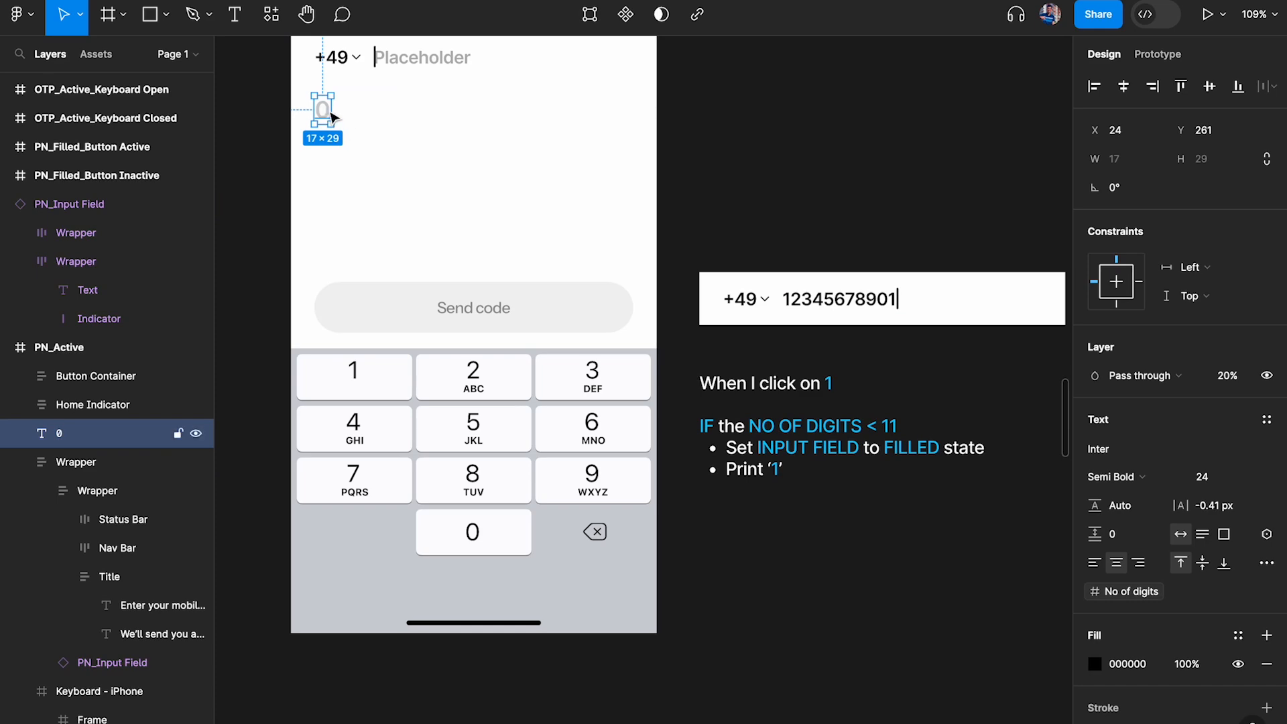
pyautogui.scroll(-1, 741, 382)
pyautogui.scroll(5, 741, 382)
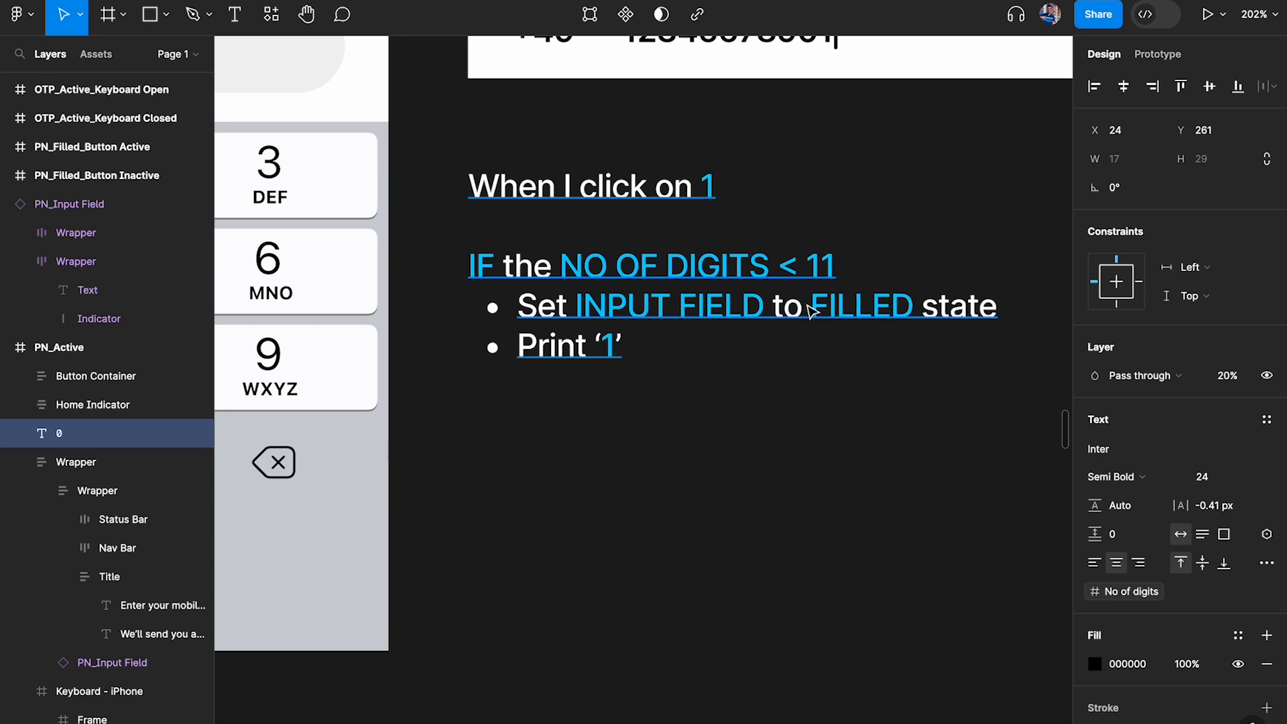
# Insert blank lines after "When I click on 1" in the logic note and turn the IF condition line into a bullet
pyautogui.click(788, 265)
pyautogui.doubleClick(744, 193)
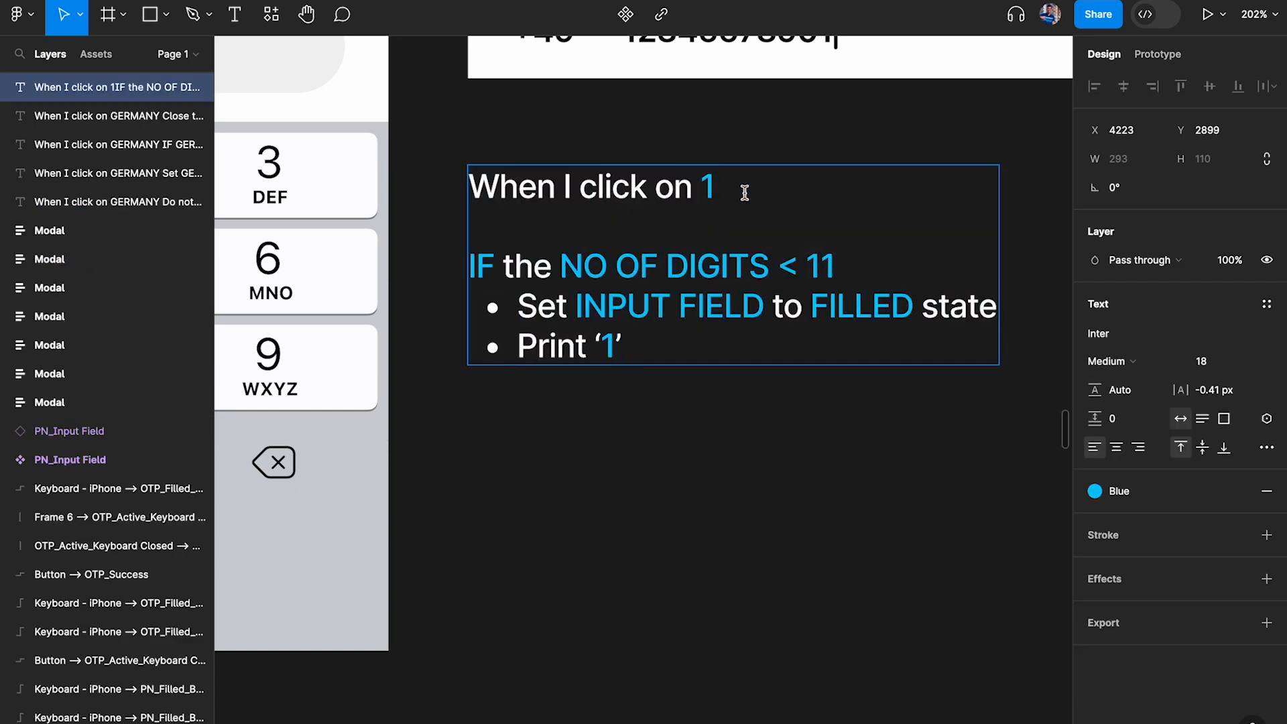
pyautogui.press('Return')
pyautogui.press('Return')
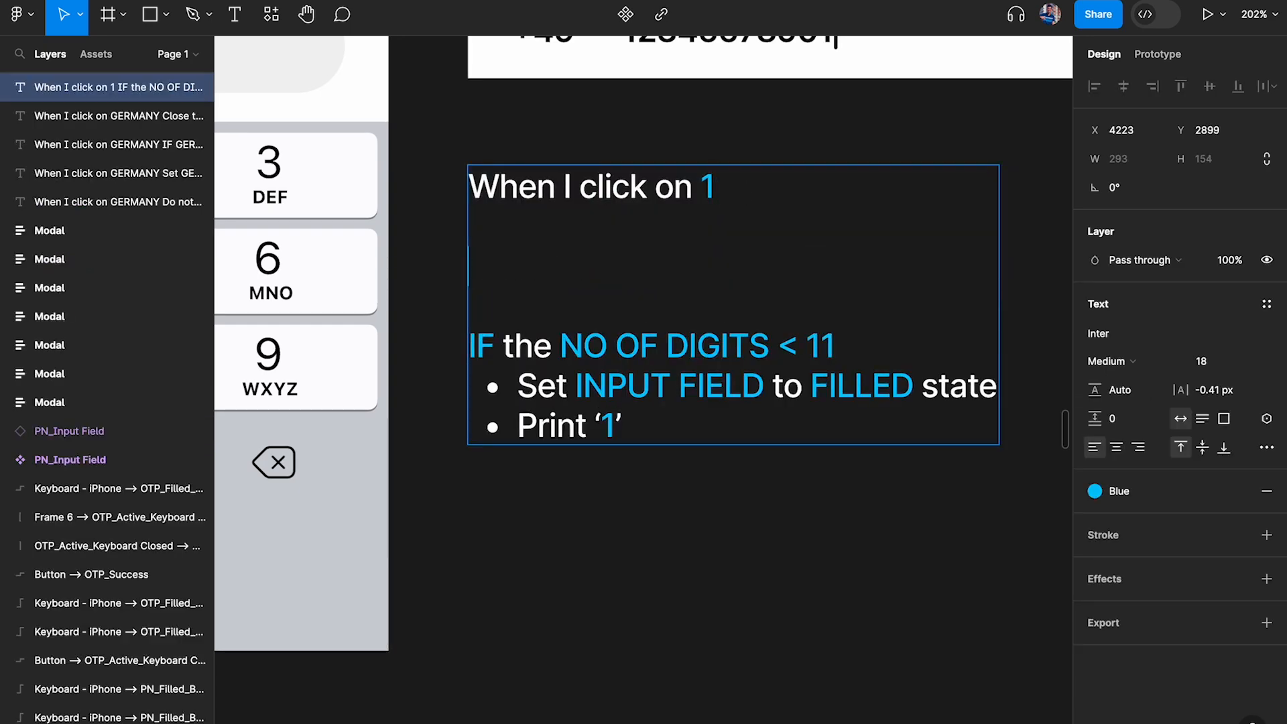
pyautogui.click(559, 346)
pyautogui.hotkey('ctrl', 'shift', '8')
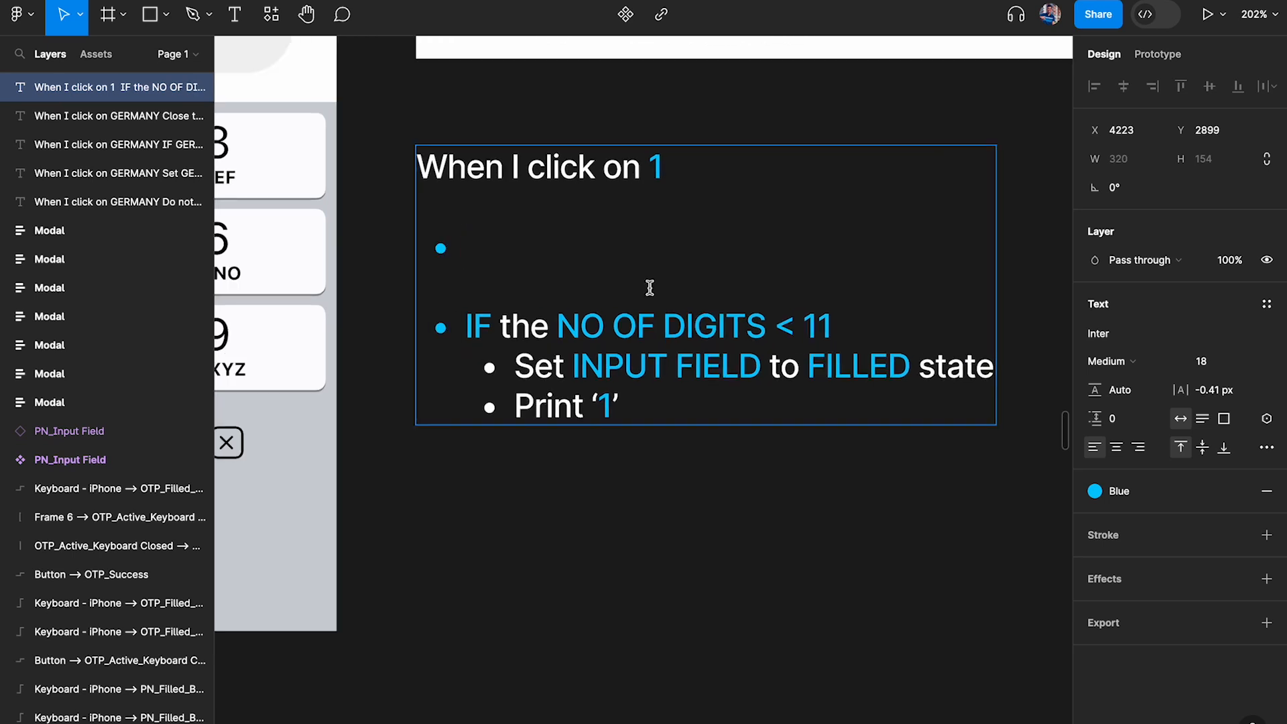
# Add the bullet "Increase the NO OF DIGITS by 1" above the IF condition in the logic note
pyautogui.write('Increas')
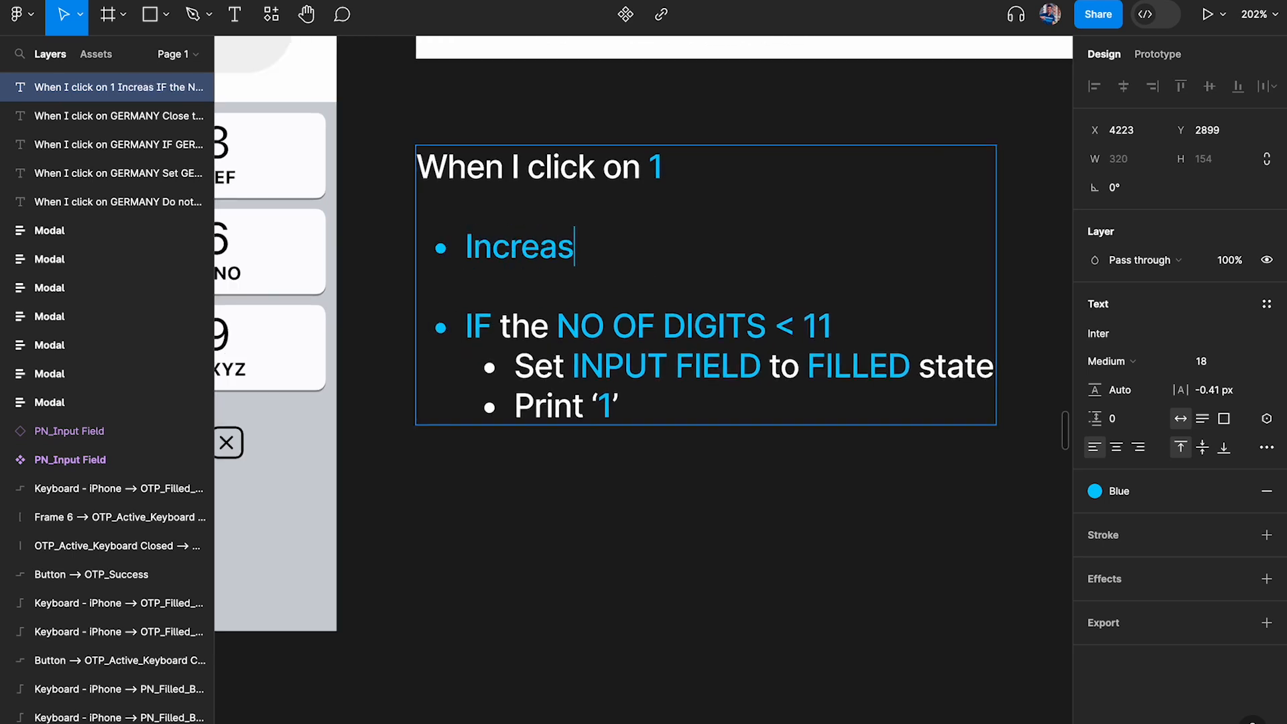
pyautogui.write('e the No')
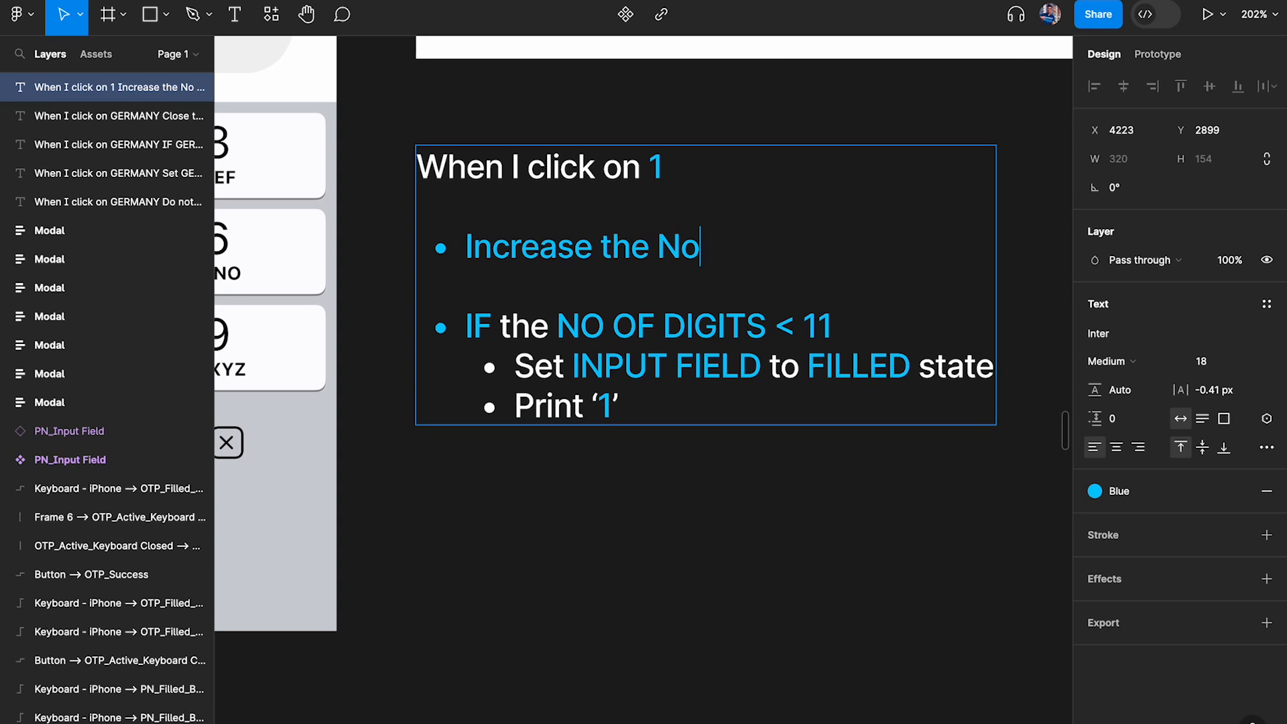
pyautogui.press('BackSpace')
pyautogui.write('O OF GI')
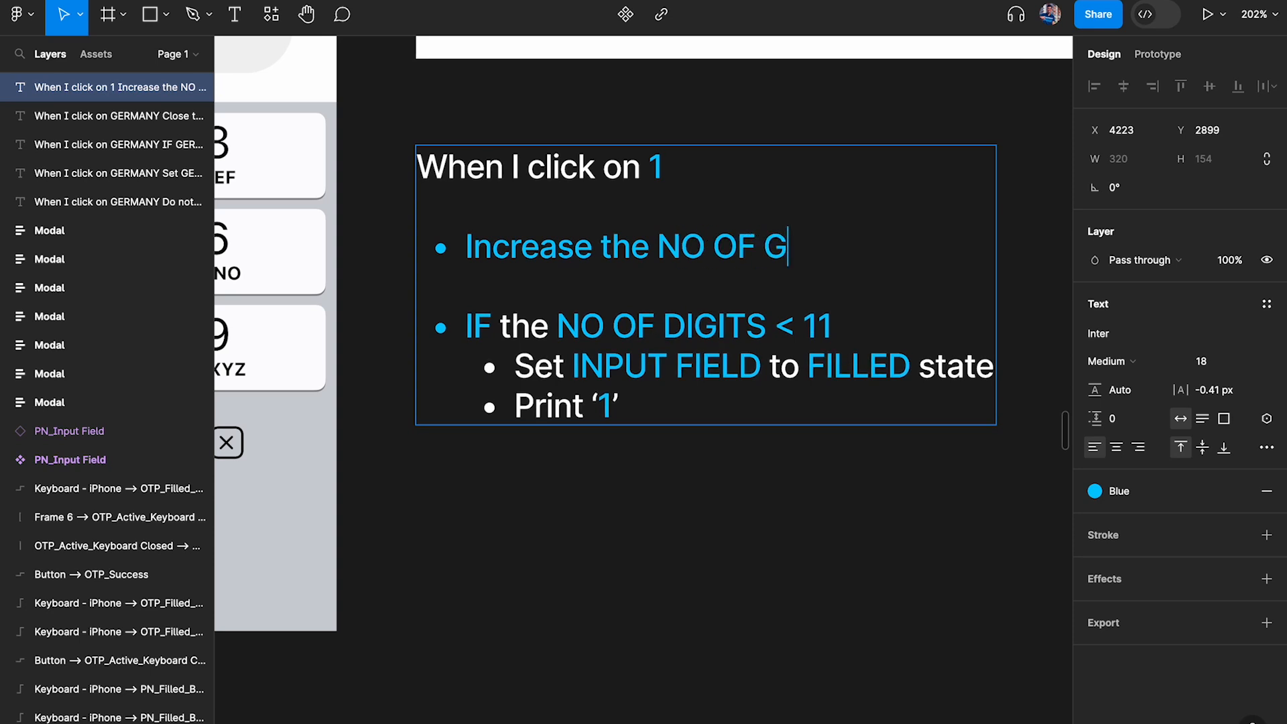
pyautogui.press('BackSpace')
pyautogui.press('BackSpace')
pyautogui.write('DIGIT')
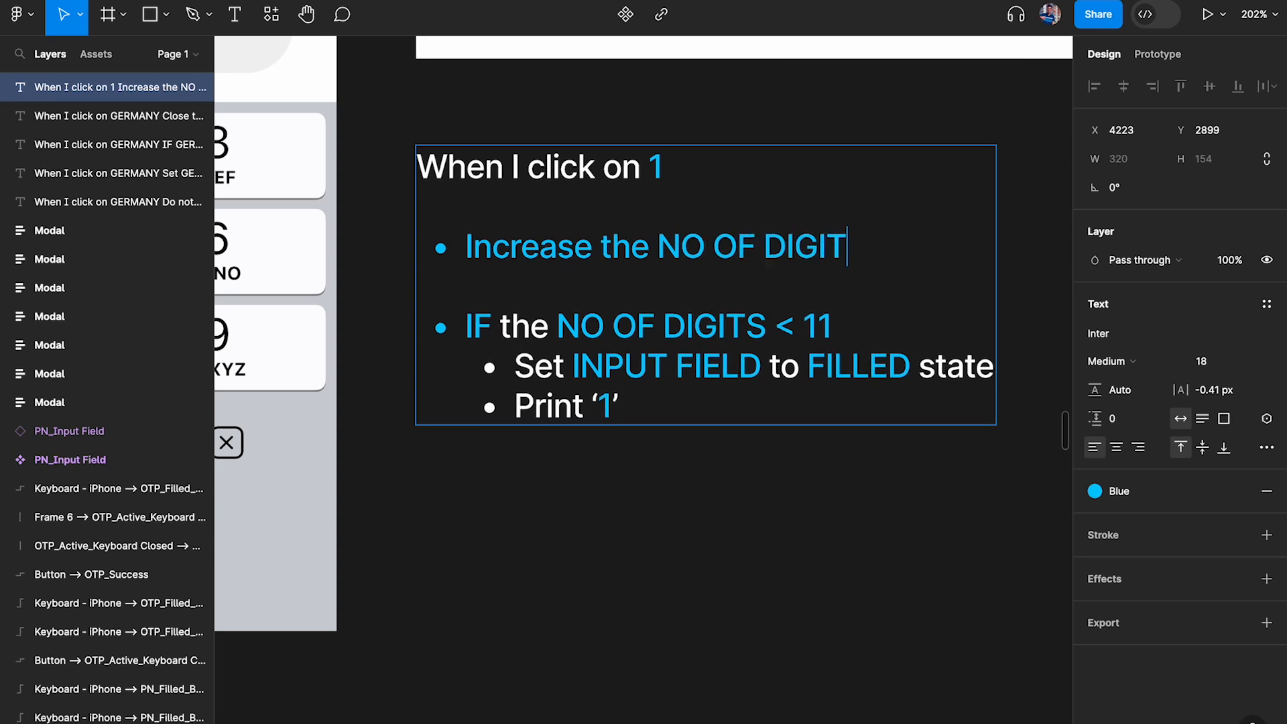
pyautogui.write('S by 1')
# Detach the Blue style from "Increase the" in the new bullet and set its fill to white, FFFFFF
pyautogui.moveTo(656, 248); pyautogui.dragTo(416, 250)
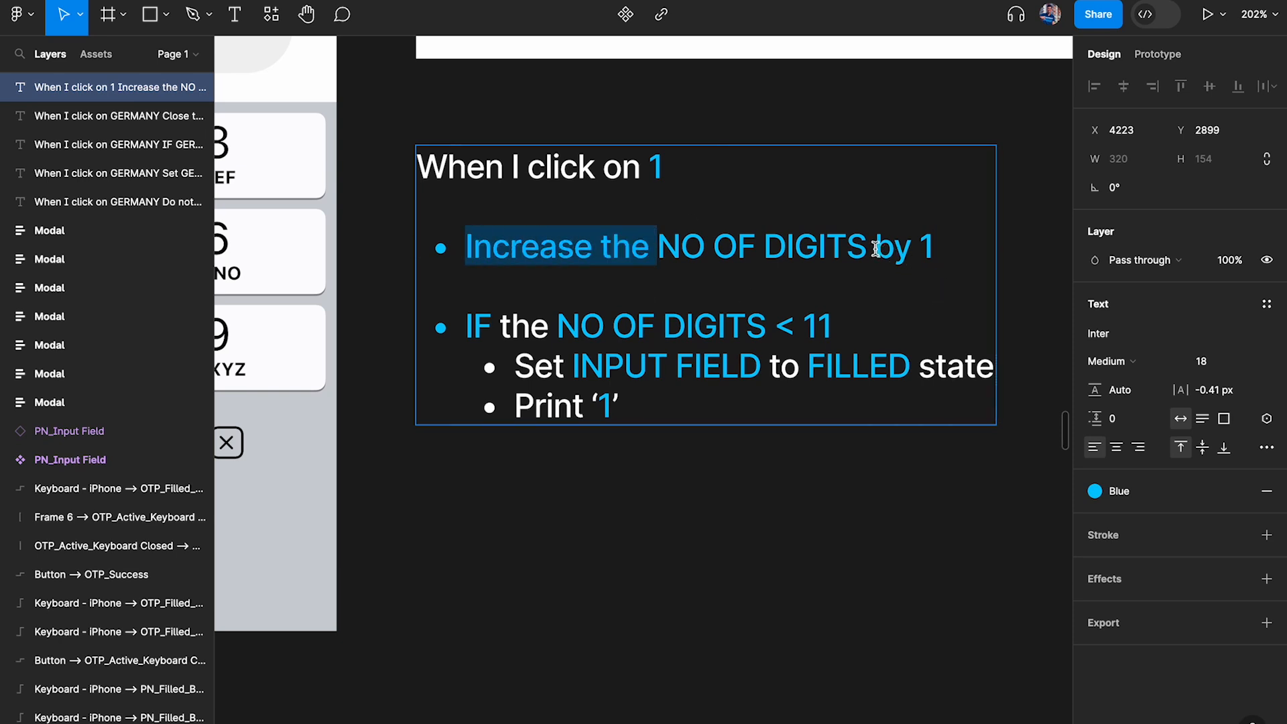
pyautogui.keyDown('shift'); pyautogui.click(907, 248); pyautogui.keyUp('shift')
pyautogui.moveTo(656, 243); pyautogui.dragTo(420, 252)
pyautogui.click(1237, 493)
pyautogui.click(1096, 519)
pyautogui.moveTo(996, 422); pyautogui.dragTo(722, 181)
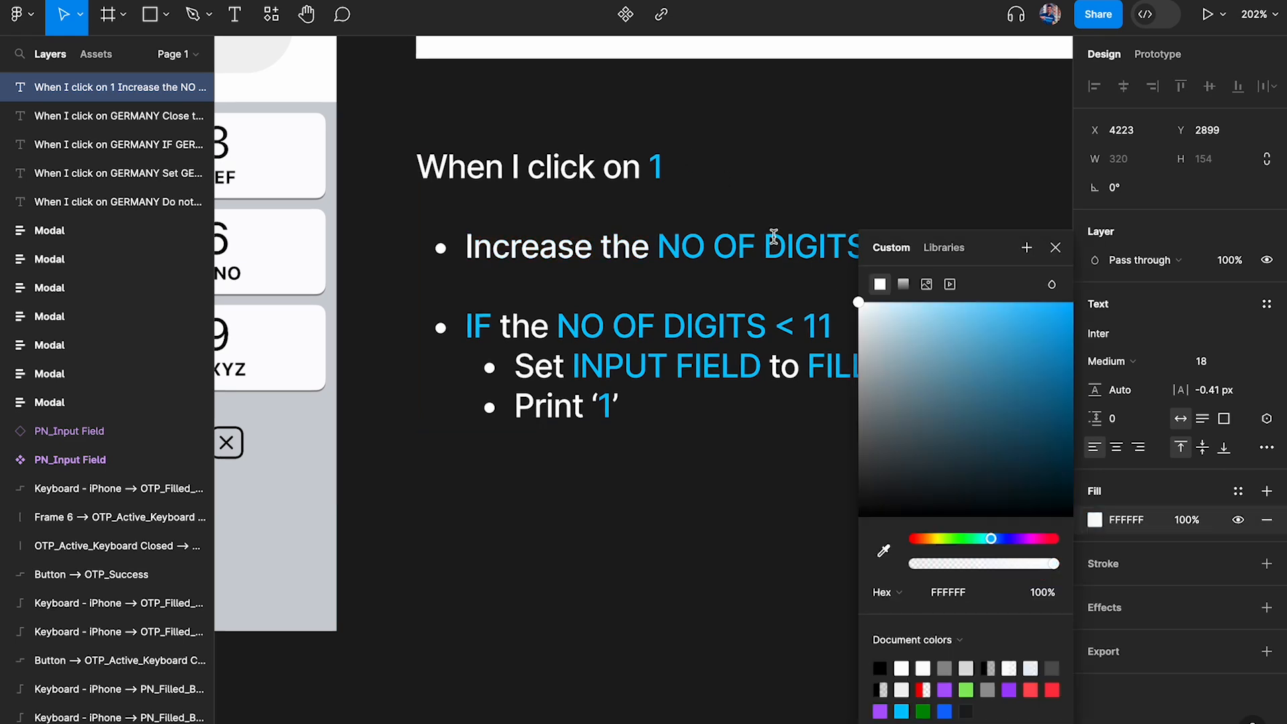
# Detach the Blue style from the word "by" in the new bullet and set its fill to FFFFFF
pyautogui.hscroll(3, 757, 215)
pyautogui.click(760, 225)
pyautogui.moveTo(760, 224); pyautogui.dragTo(711, 226)
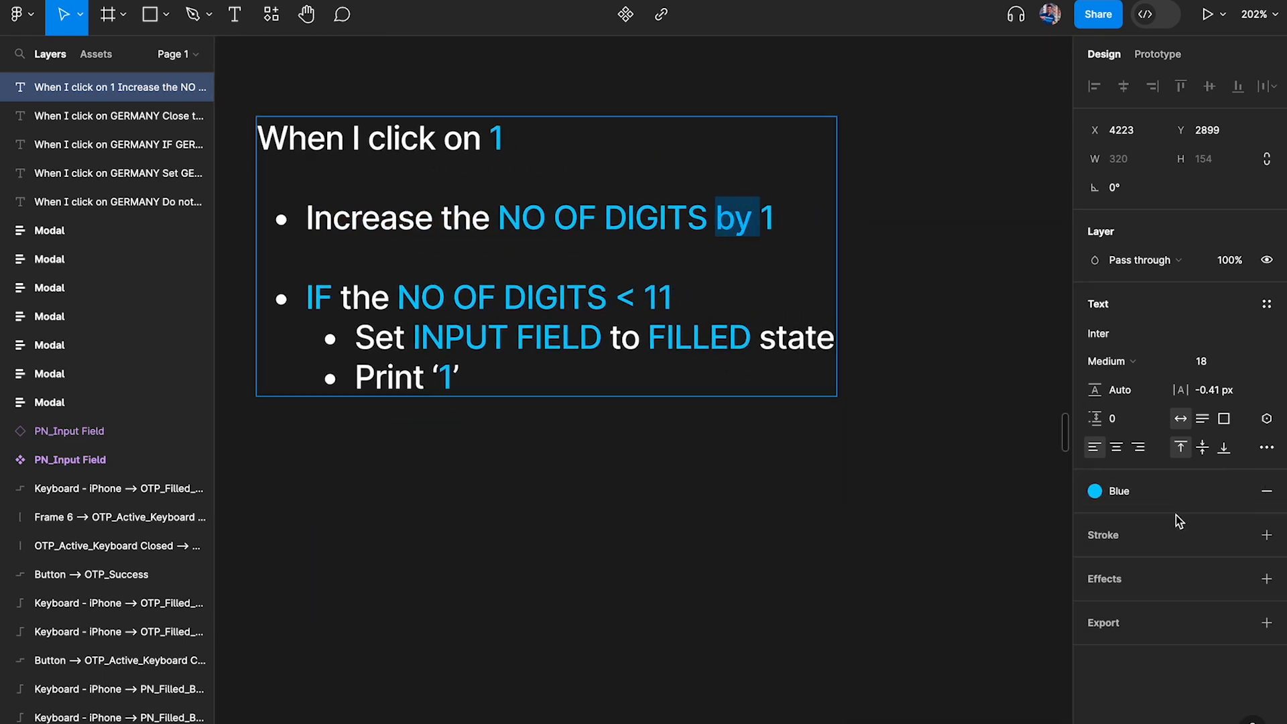
pyautogui.click(1238, 493)
pyautogui.click(1096, 520)
pyautogui.moveTo(1019, 299); pyautogui.dragTo(689, 146)
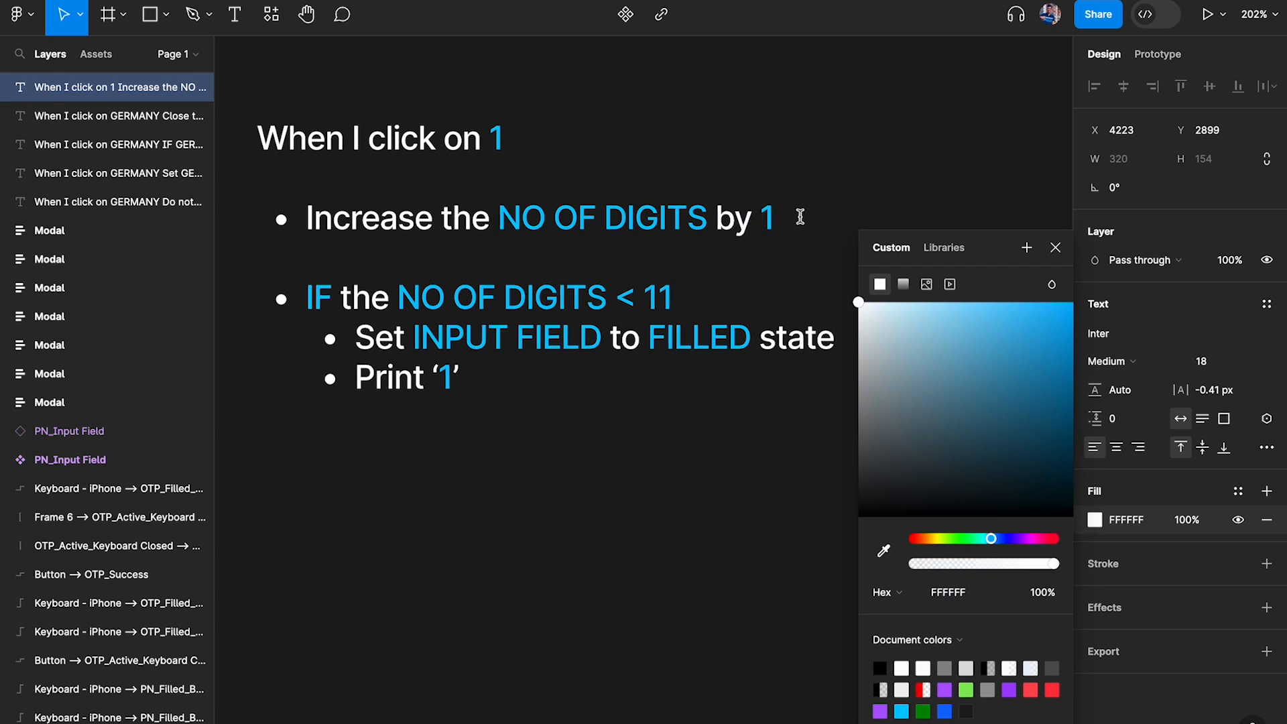
# Save the FFFFFF text fill as a color style named White and finish editing the note
pyautogui.click(1026, 248)
pyautogui.click(611, 247)
pyautogui.write('Wh')
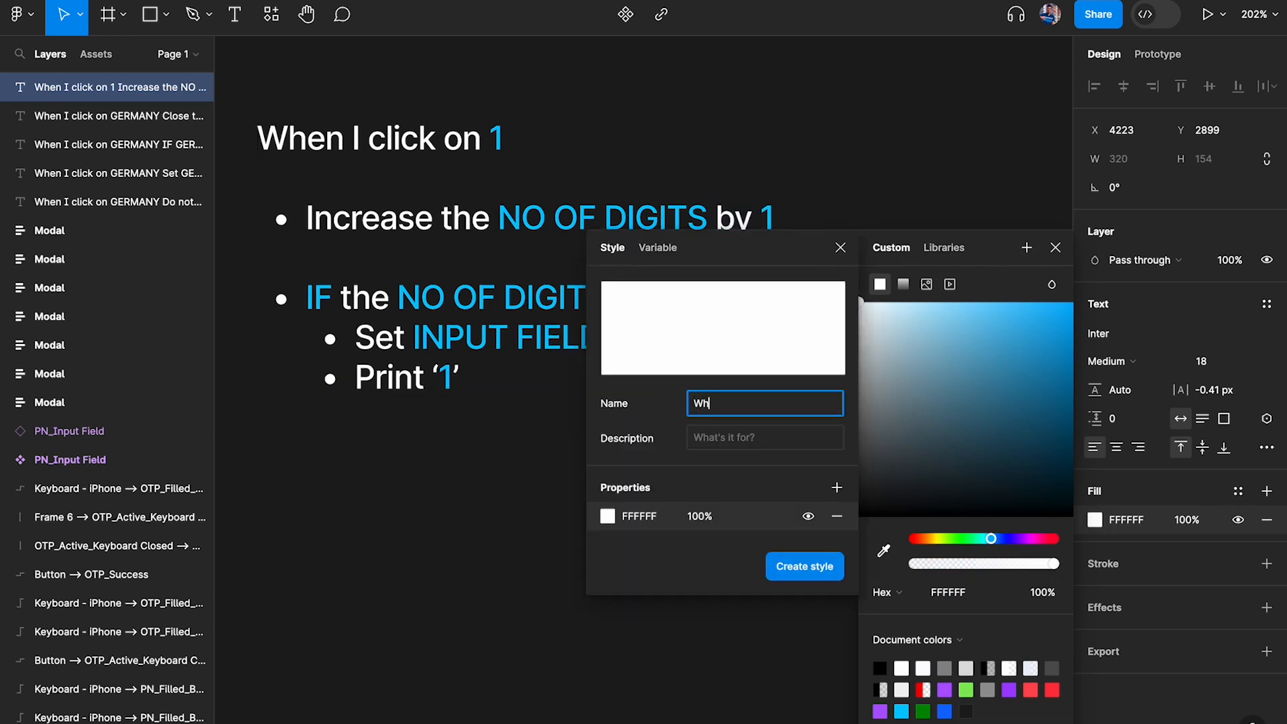
pyautogui.write('ite')
pyautogui.press('Return')
pyautogui.click(912, 225)
pyautogui.click(912, 225)
pyautogui.hscroll(-2, 912, 225)
pyautogui.scroll(1, 912, 225)
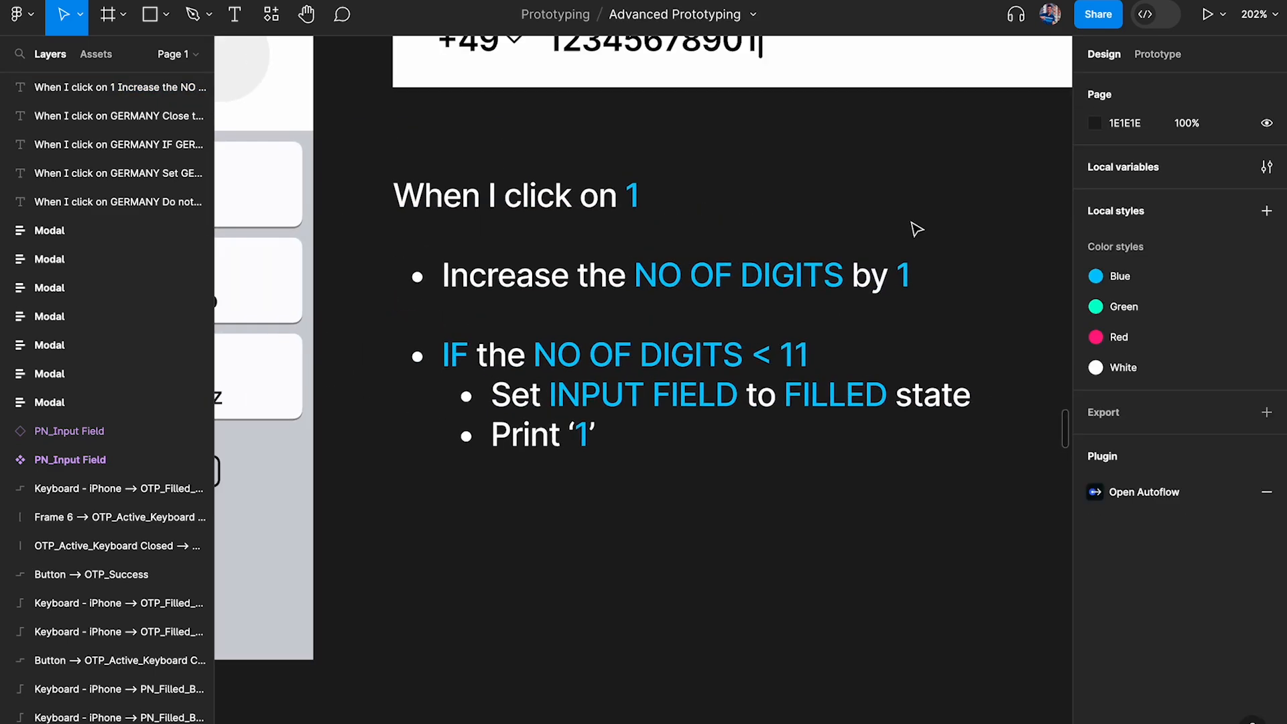
# Examine the "Increase the NO OF DIGITS by 1" bullet in relation to key 1 on the keypad
pyautogui.click(591, 206)
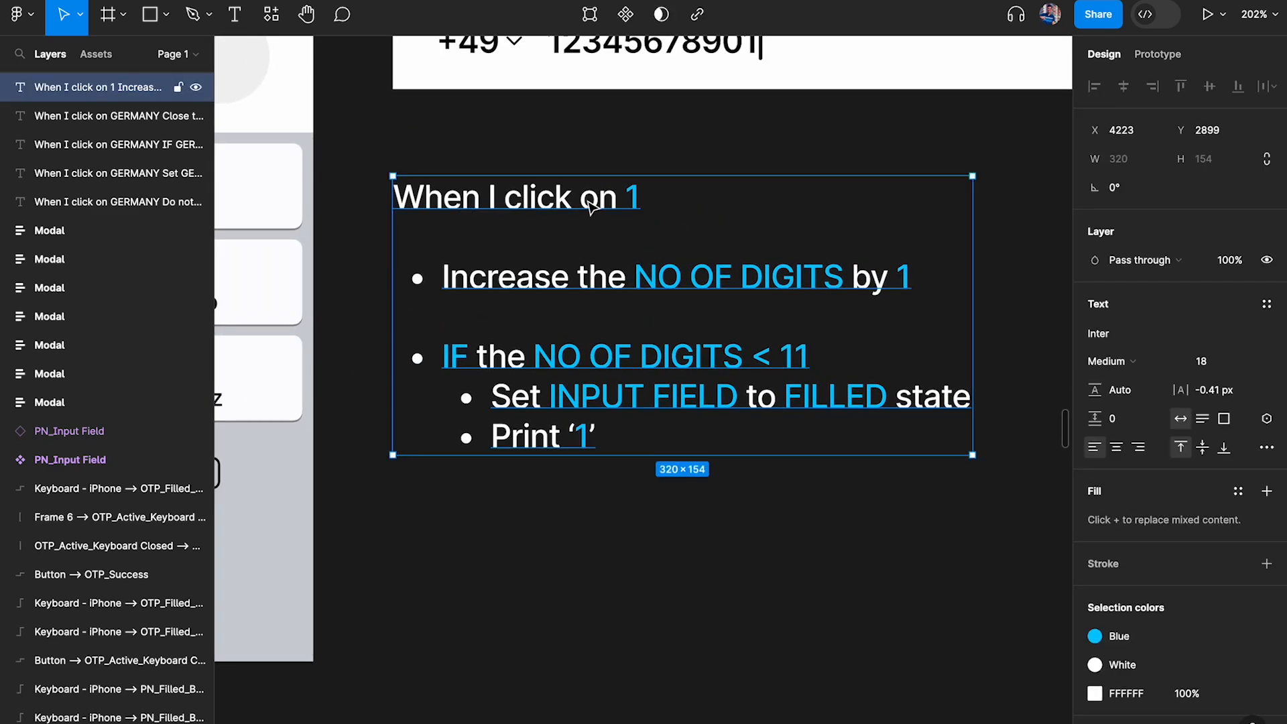
pyautogui.doubleClick(429, 279)
pyautogui.moveTo(441, 277); pyautogui.dragTo(930, 262)
pyautogui.scroll(-2, 930, 262)
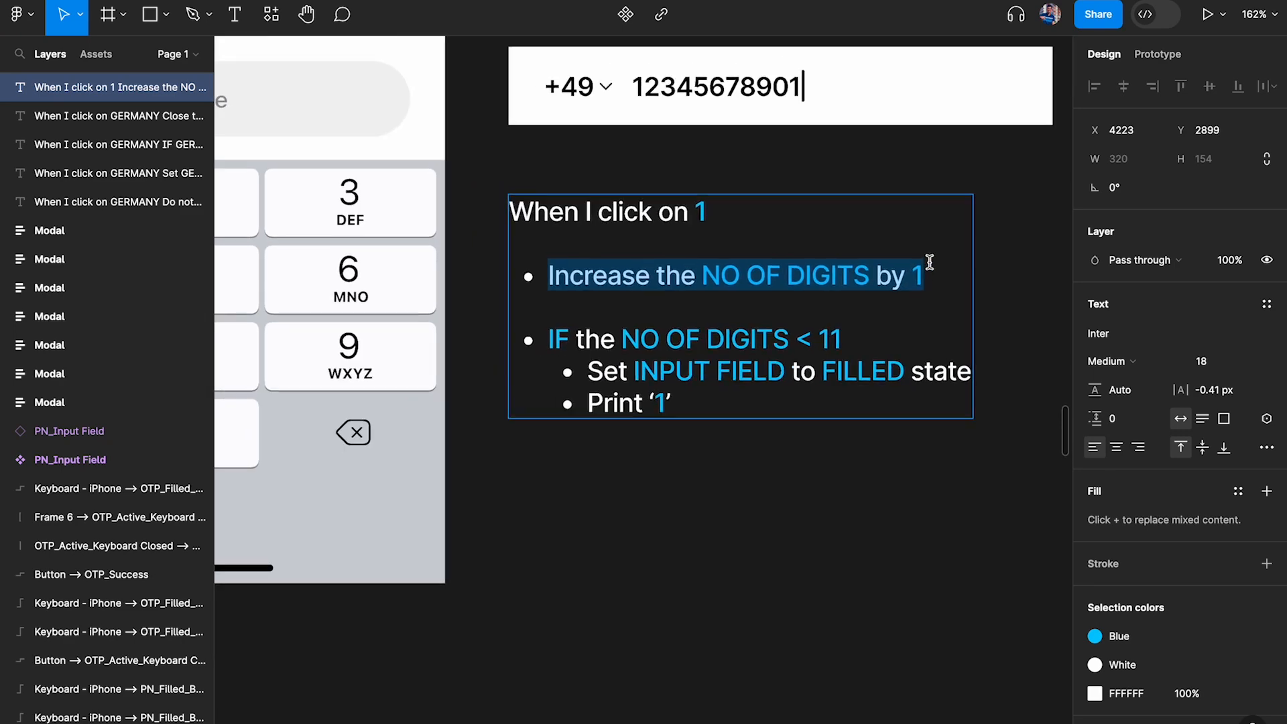
pyautogui.hscroll(-2, 930, 262)
pyautogui.scroll(1, 930, 262)
pyautogui.hscroll(-3, 831, 283)
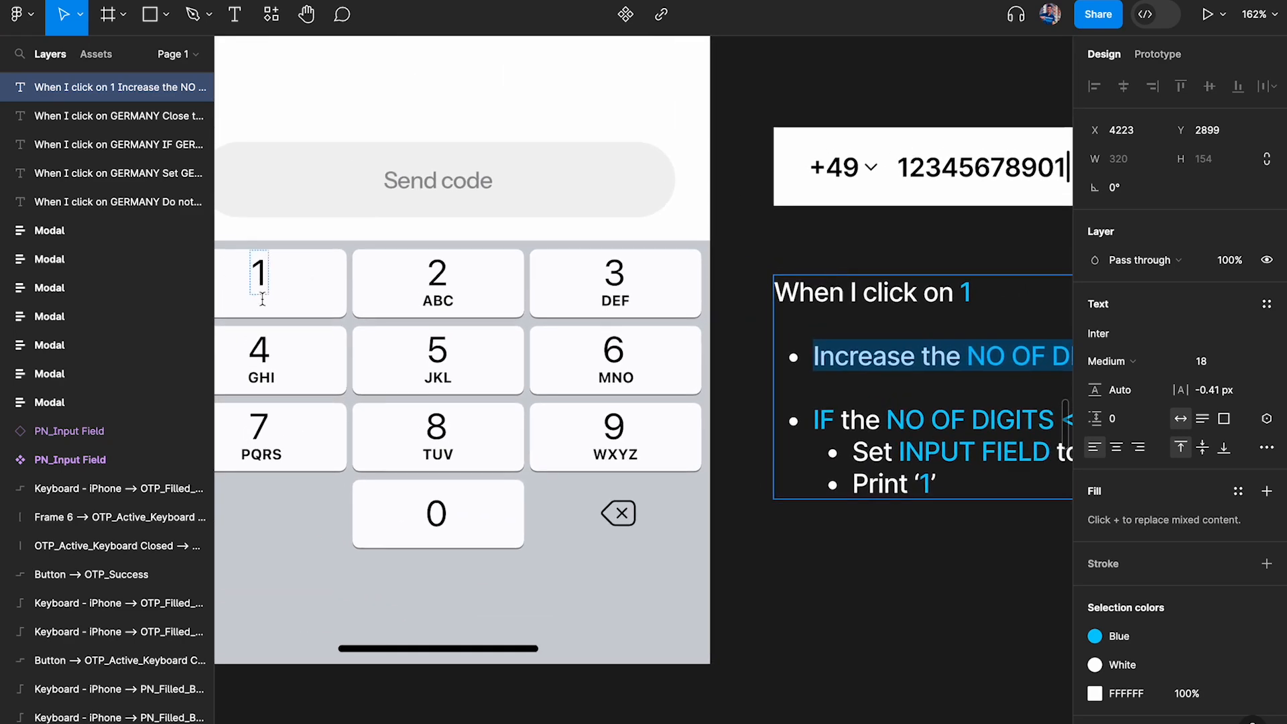
pyautogui.hscroll(1, 506, 302)
pyautogui.hscroll(5, 506, 302)
pyautogui.scroll(-2, 506, 302)
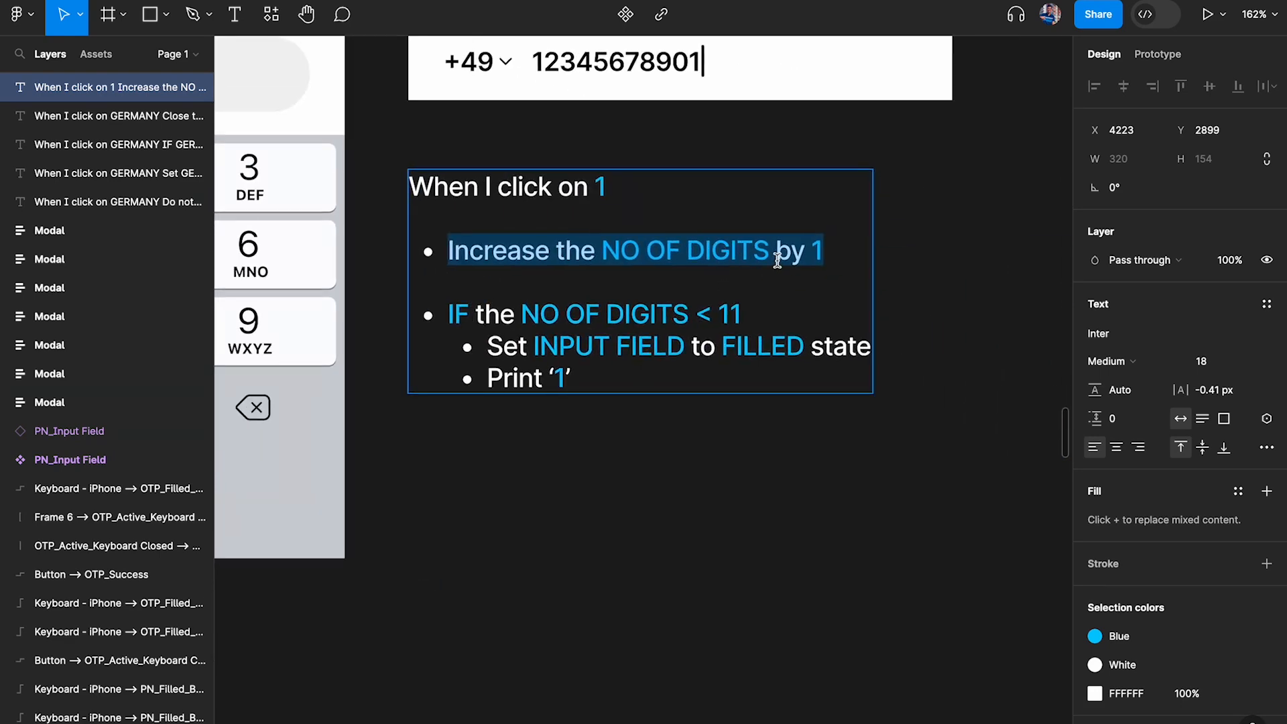
pyautogui.scroll(2, 592, 321)
pyautogui.scroll(2, 688, 252)
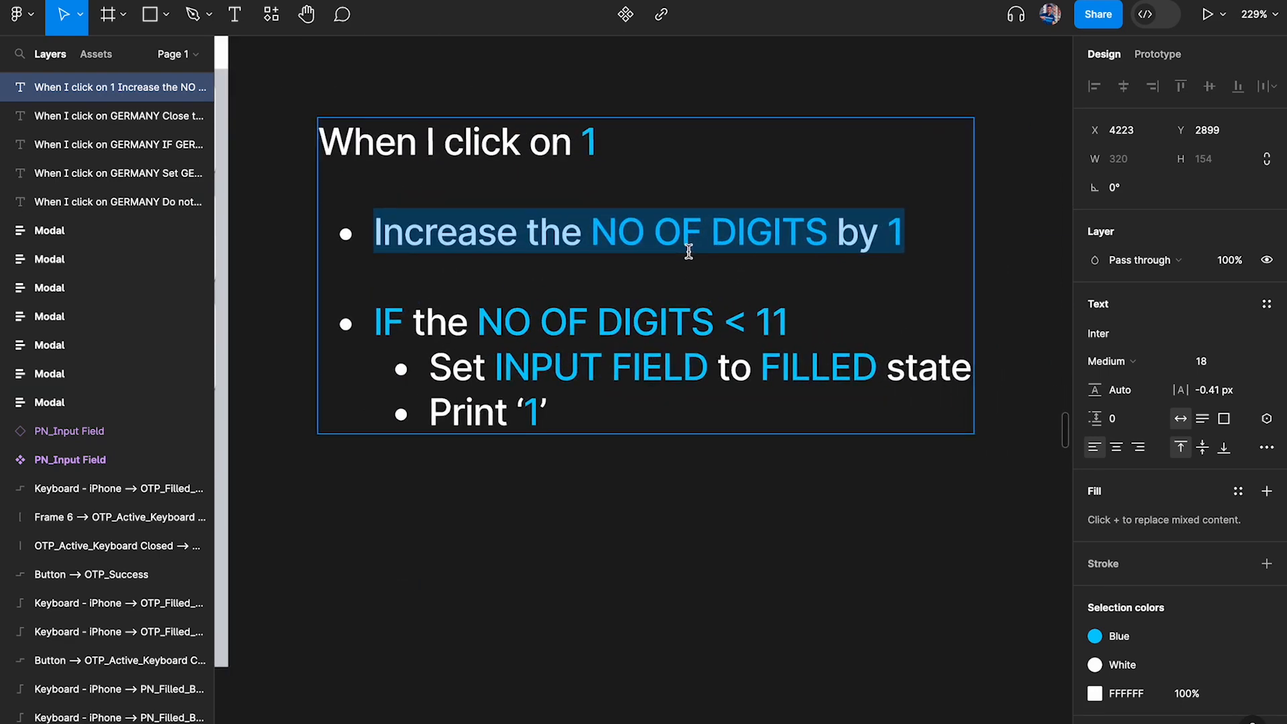
# Examine how the IF condition and its two nested actions follow from the NO OF DIGITS increase in the logic note
pyautogui.moveTo(413, 323); pyautogui.dragTo(721, 323)
pyautogui.moveTo(838, 231); pyautogui.dragTo(681, 231)
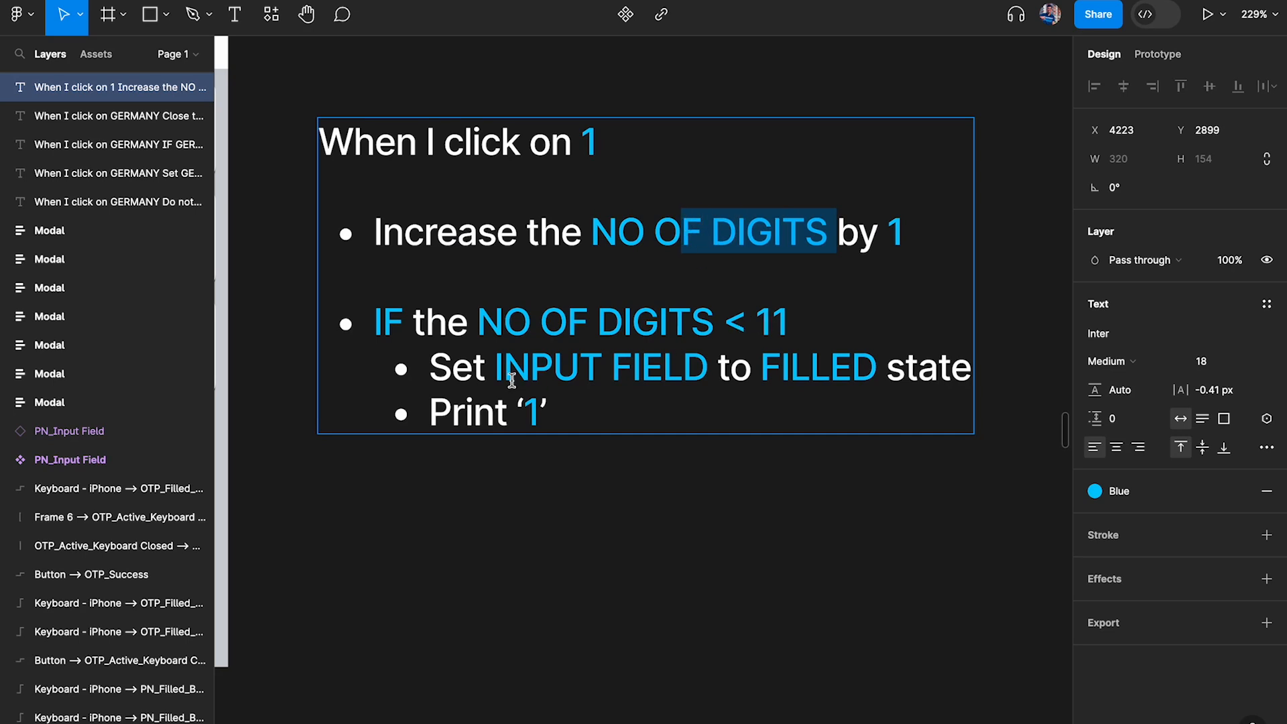
pyautogui.moveTo(362, 322); pyautogui.dragTo(602, 461)
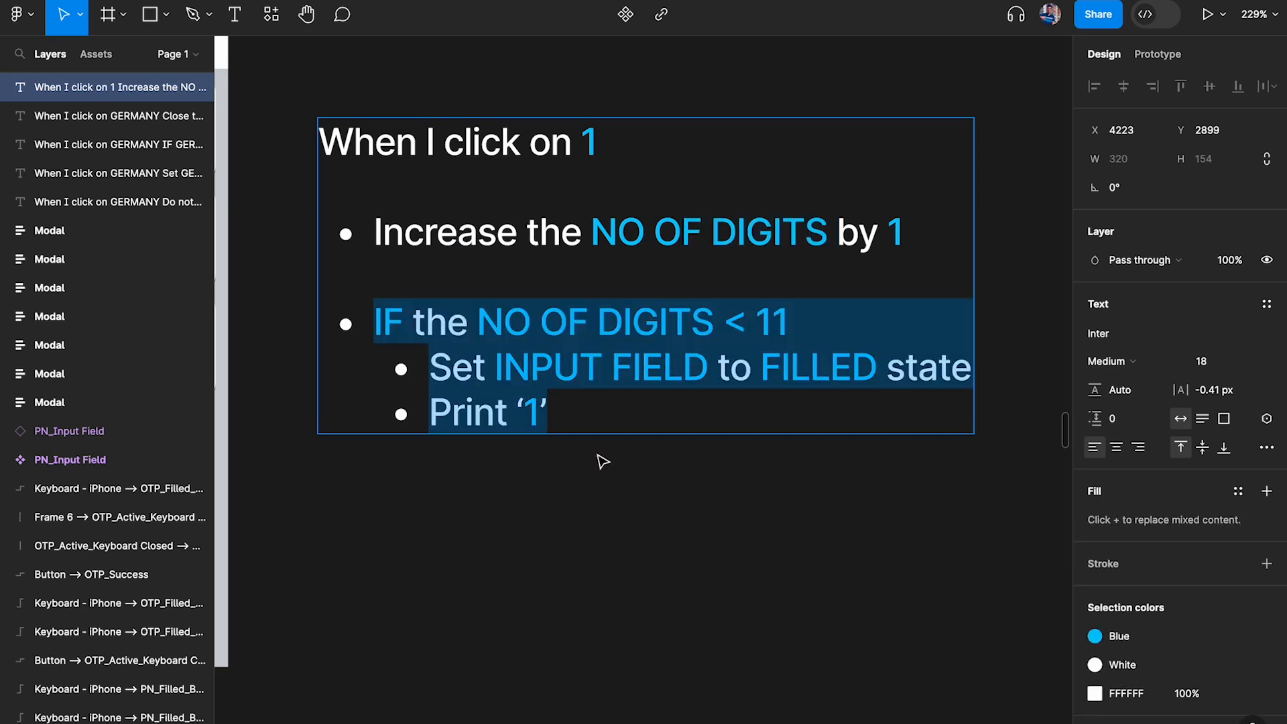
pyautogui.click(433, 354)
pyautogui.moveTo(906, 231); pyautogui.dragTo(376, 222)
pyautogui.scroll(-4, 572, 194)
pyautogui.hscroll(-6, 572, 194)
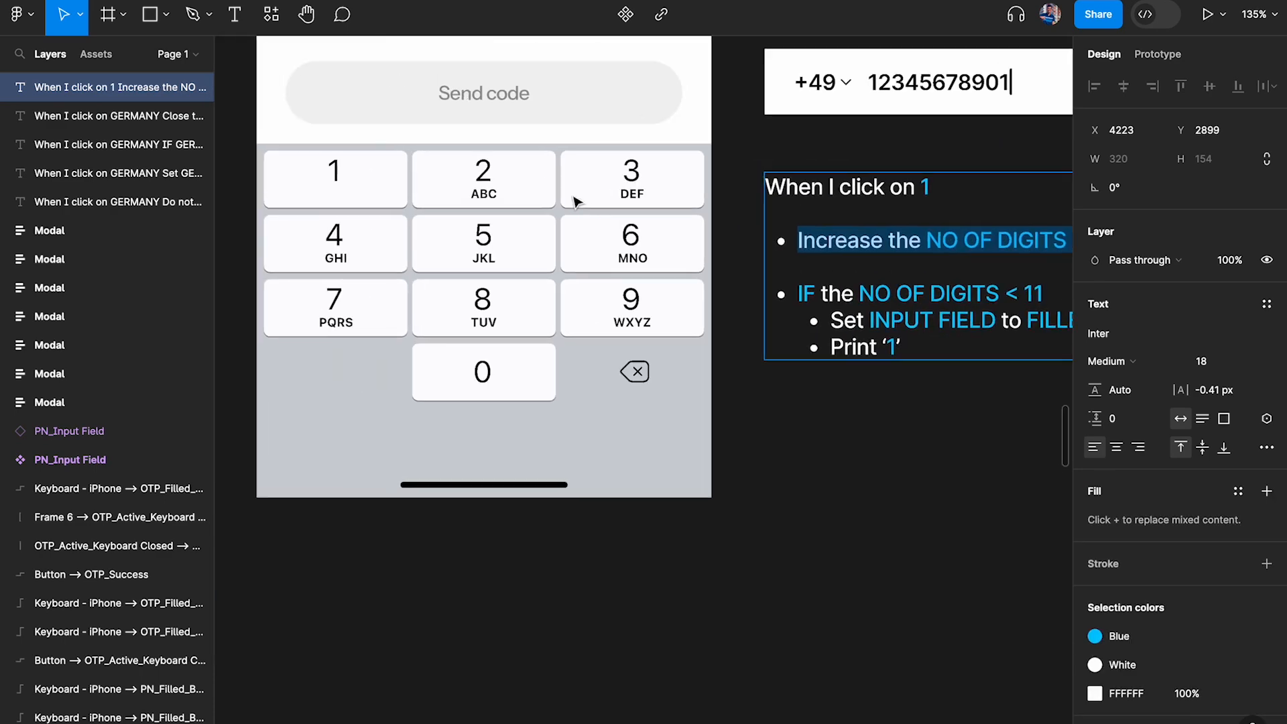
pyautogui.scroll(2, 572, 195)
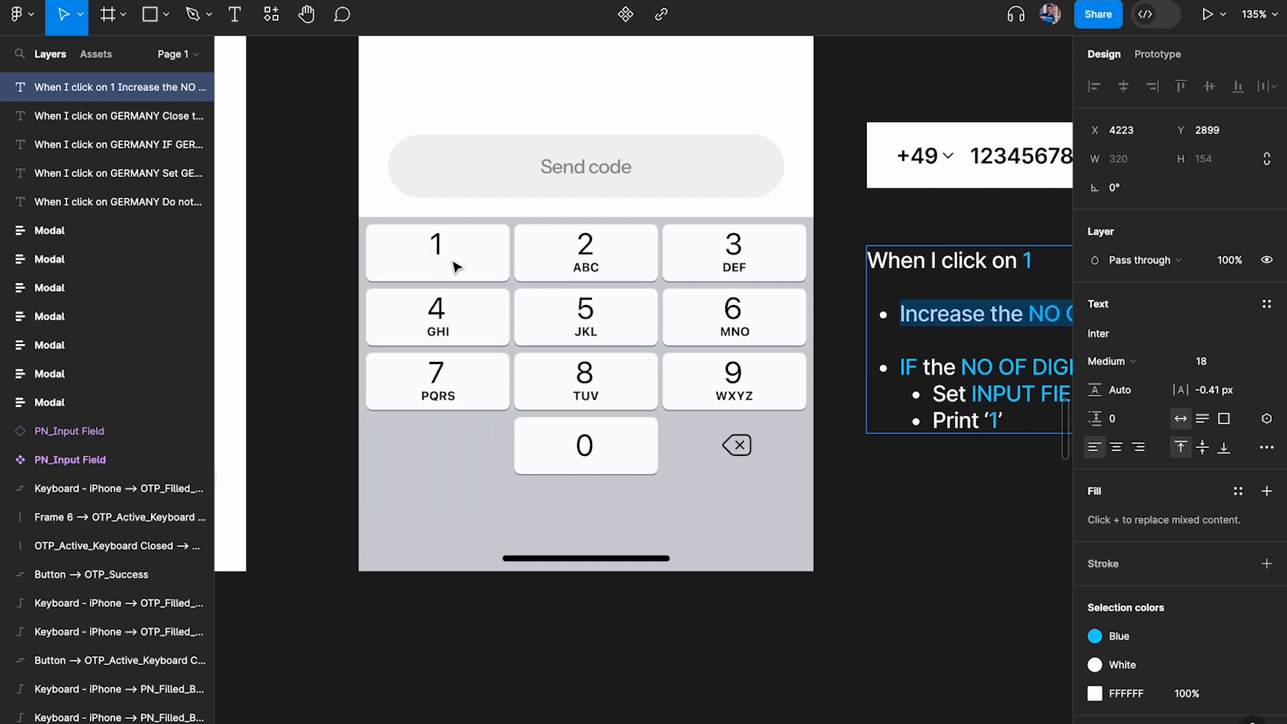
pyautogui.hscroll(5, 448, 265)
pyautogui.scroll(5, 646, 287)
pyautogui.click(516, 346)
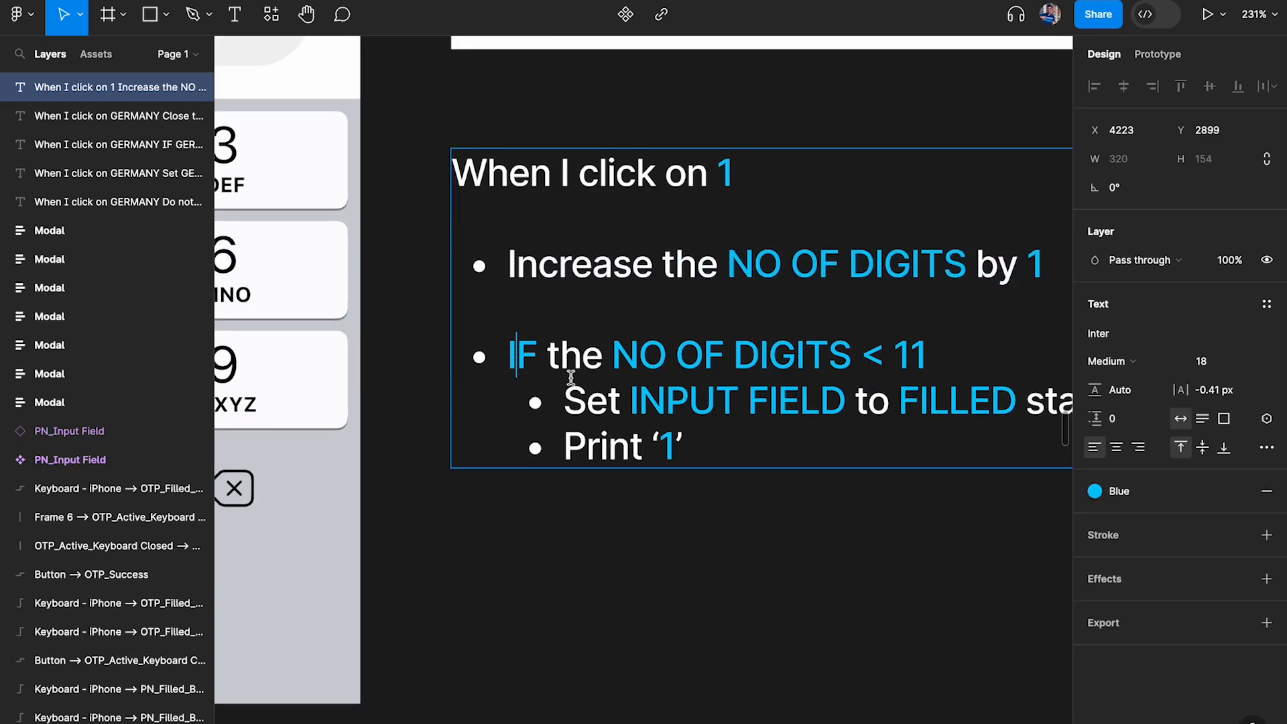
pyautogui.moveTo(515, 346); pyautogui.dragTo(791, 508)
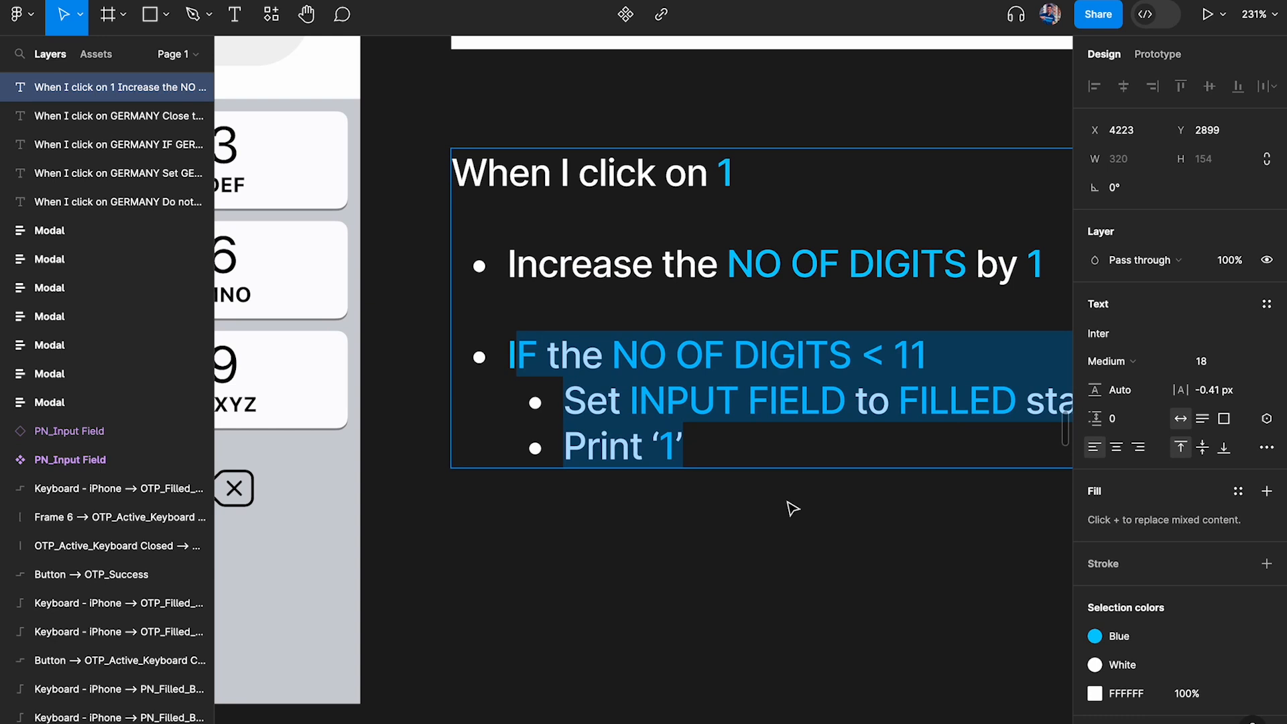
pyautogui.scroll(-3, 791, 508)
pyautogui.hscroll(4, 792, 508)
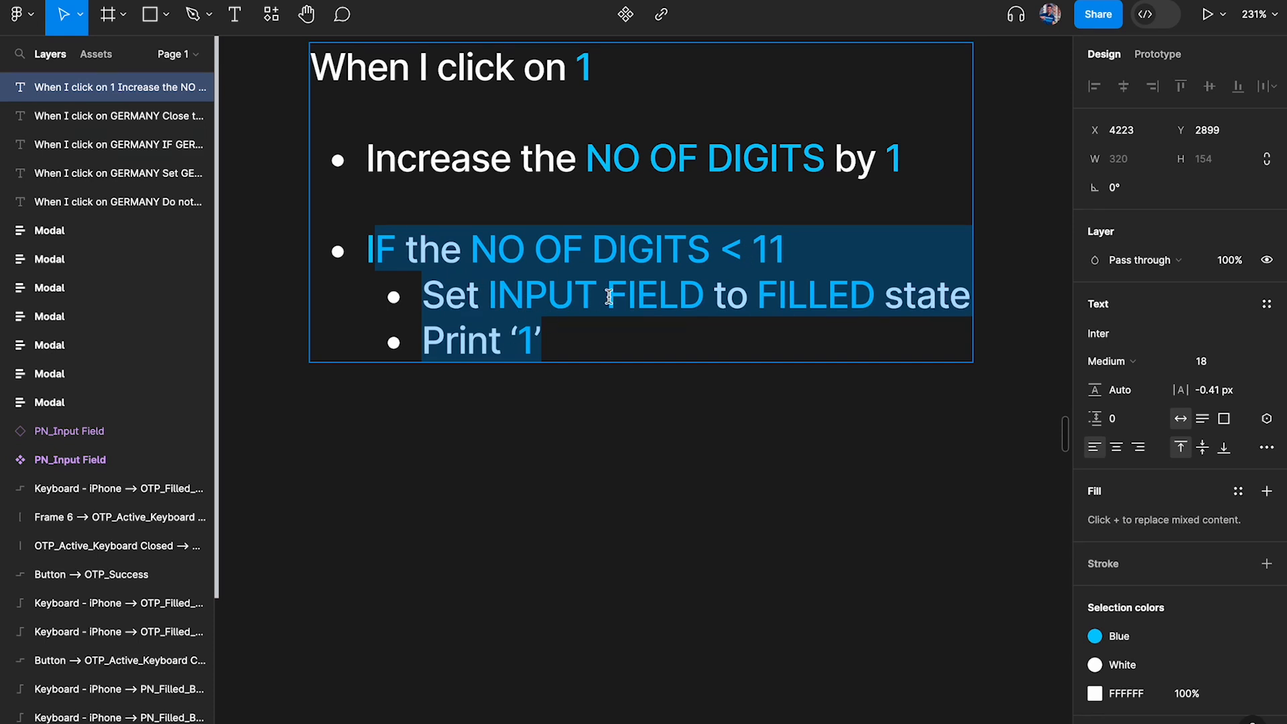
# Finish editing the note, open key 1's click interaction and examine the actions inside its No of digits < 11 conditional
pyautogui.click(597, 481)
pyautogui.scroll(-4, 597, 481)
pyautogui.scroll(1, 597, 481)
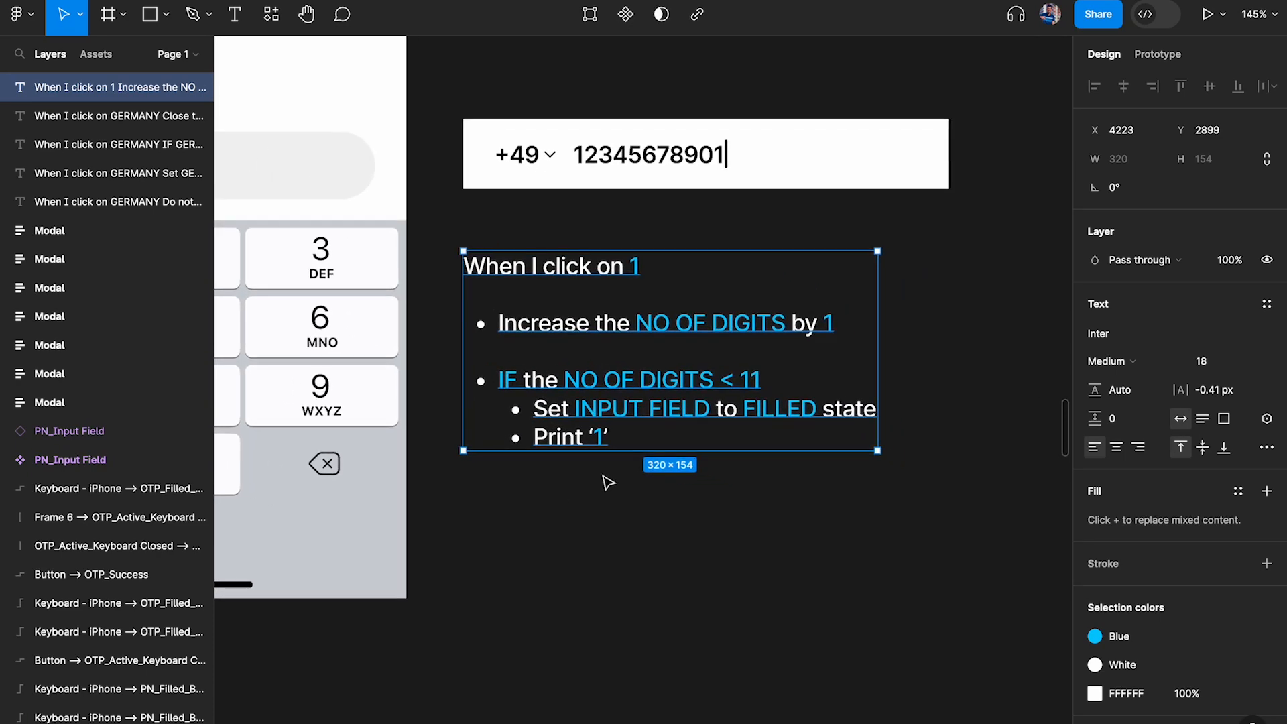
pyautogui.scroll(3, 681, 422)
pyautogui.hscroll(-8, 609, 310)
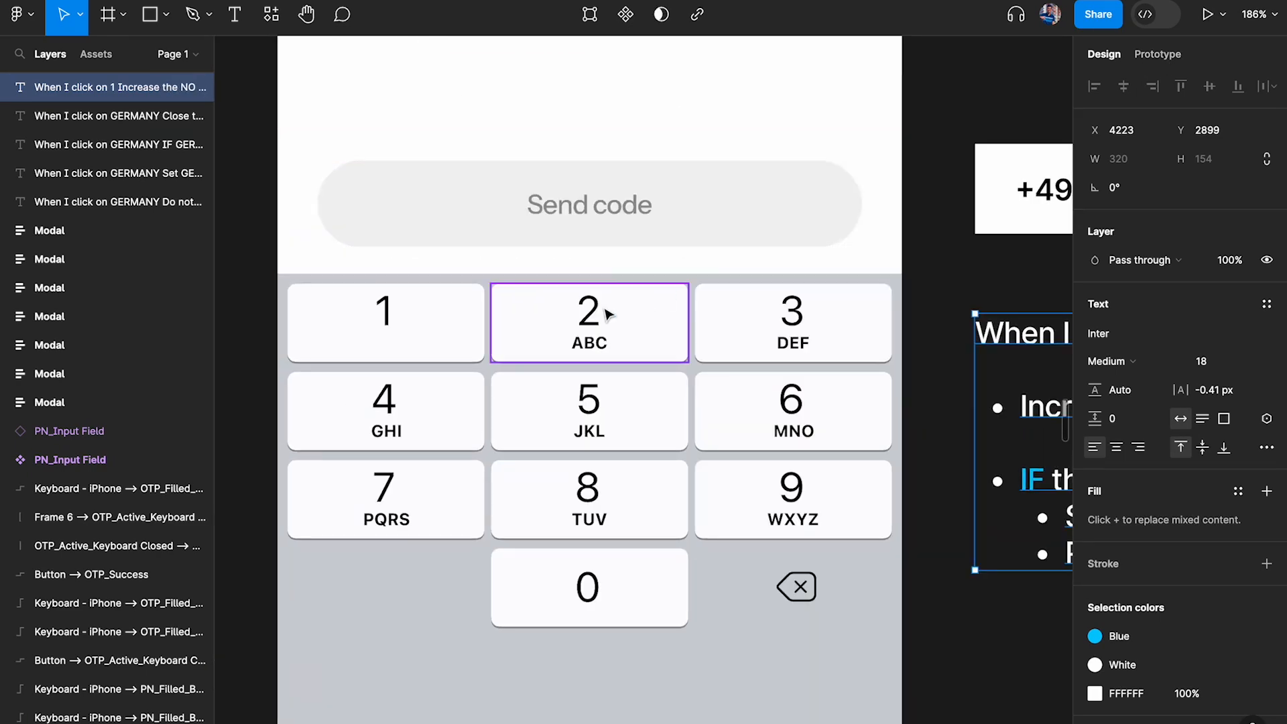
pyautogui.click(449, 322)
pyautogui.hscroll(9, 450, 323)
pyautogui.click(1158, 54)
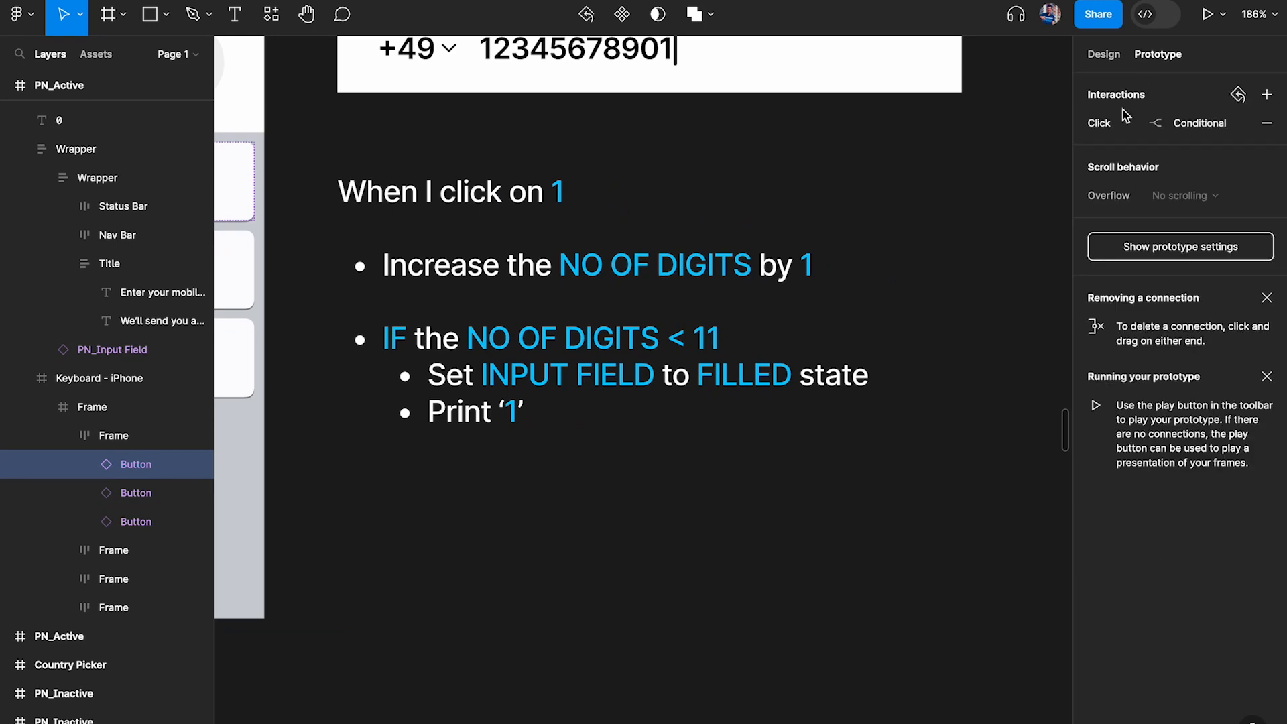
pyautogui.click(1148, 128)
pyautogui.click(836, 169)
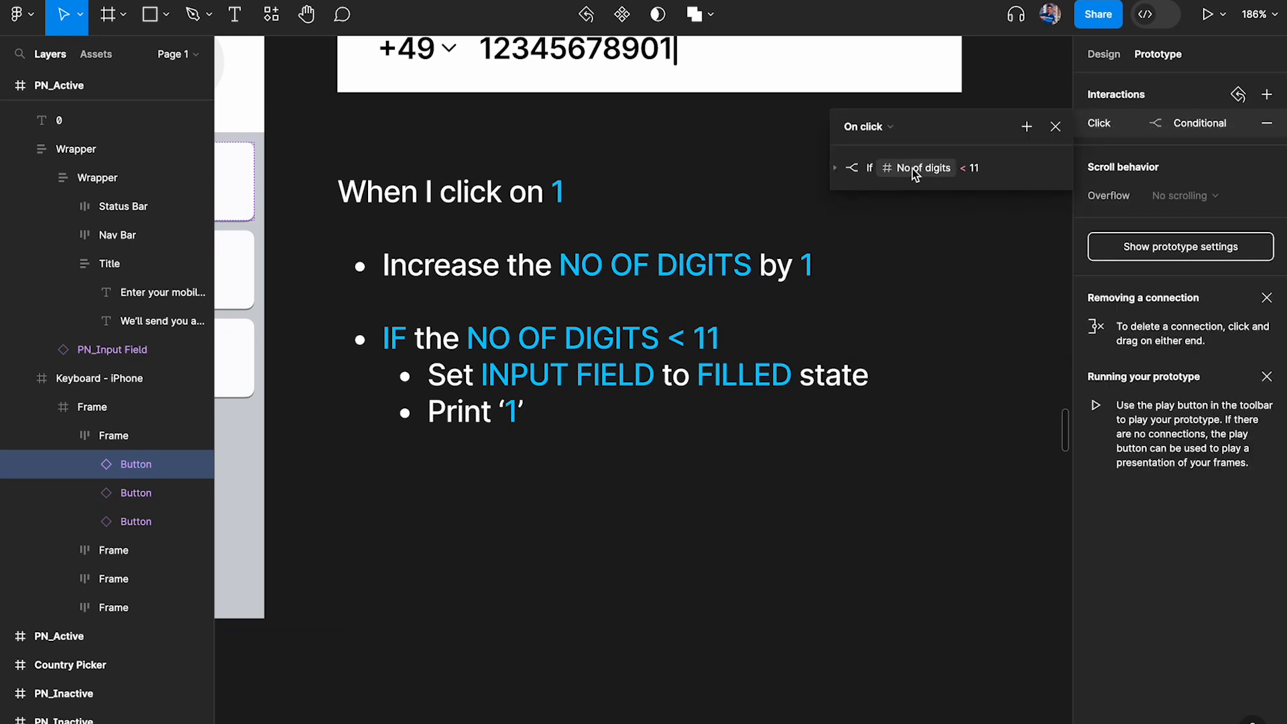
pyautogui.click(836, 170)
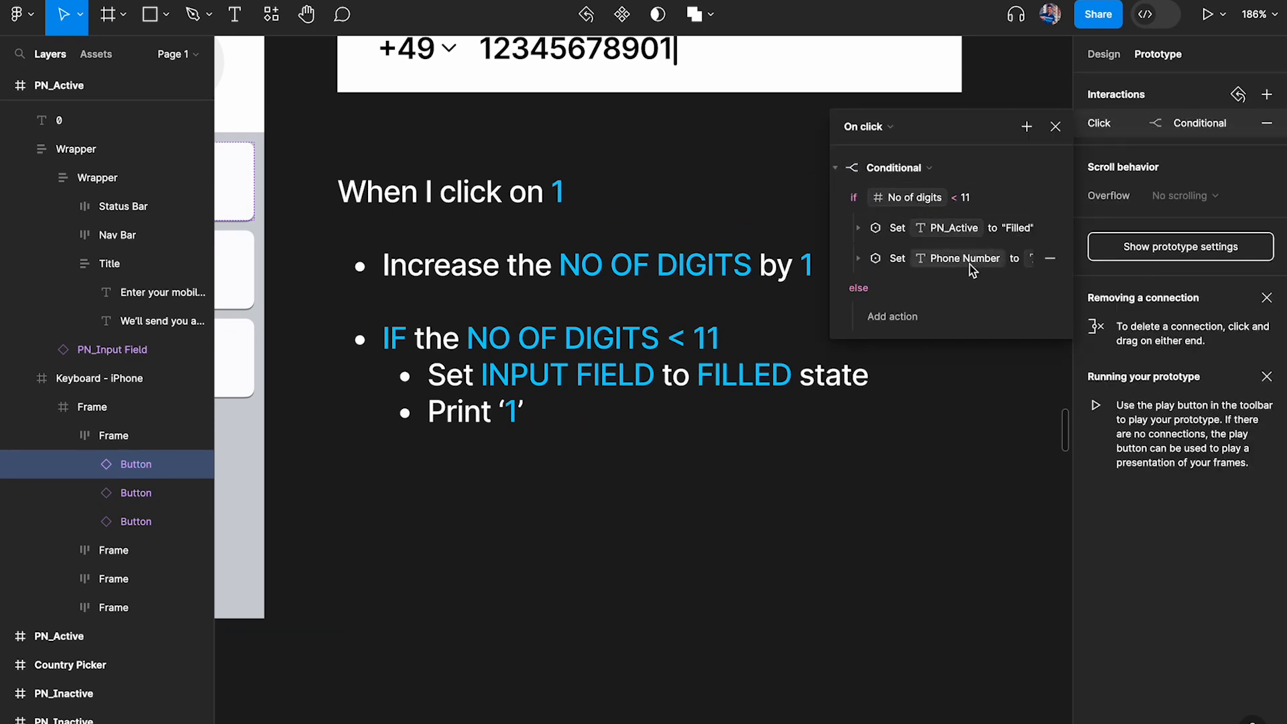
pyautogui.click(835, 167)
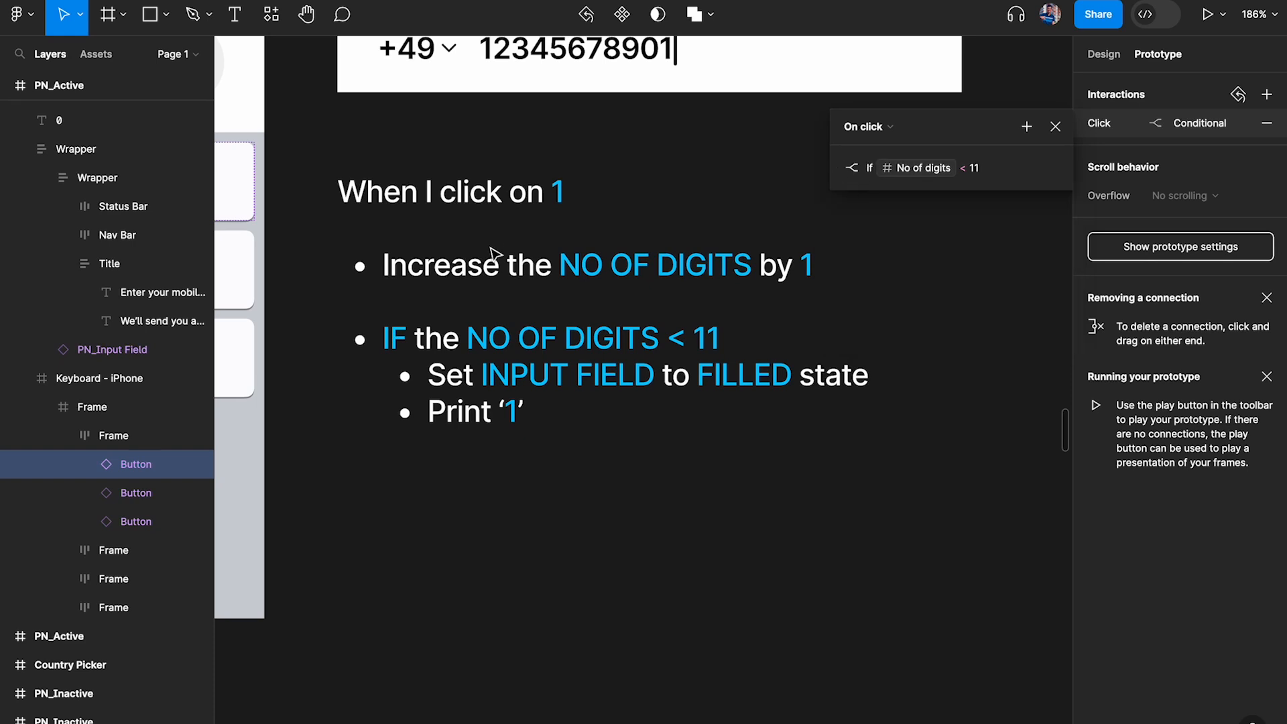
# Add a Set variable action to key 1's click interaction, with No of digits as the variable to change
pyautogui.click(1026, 127)
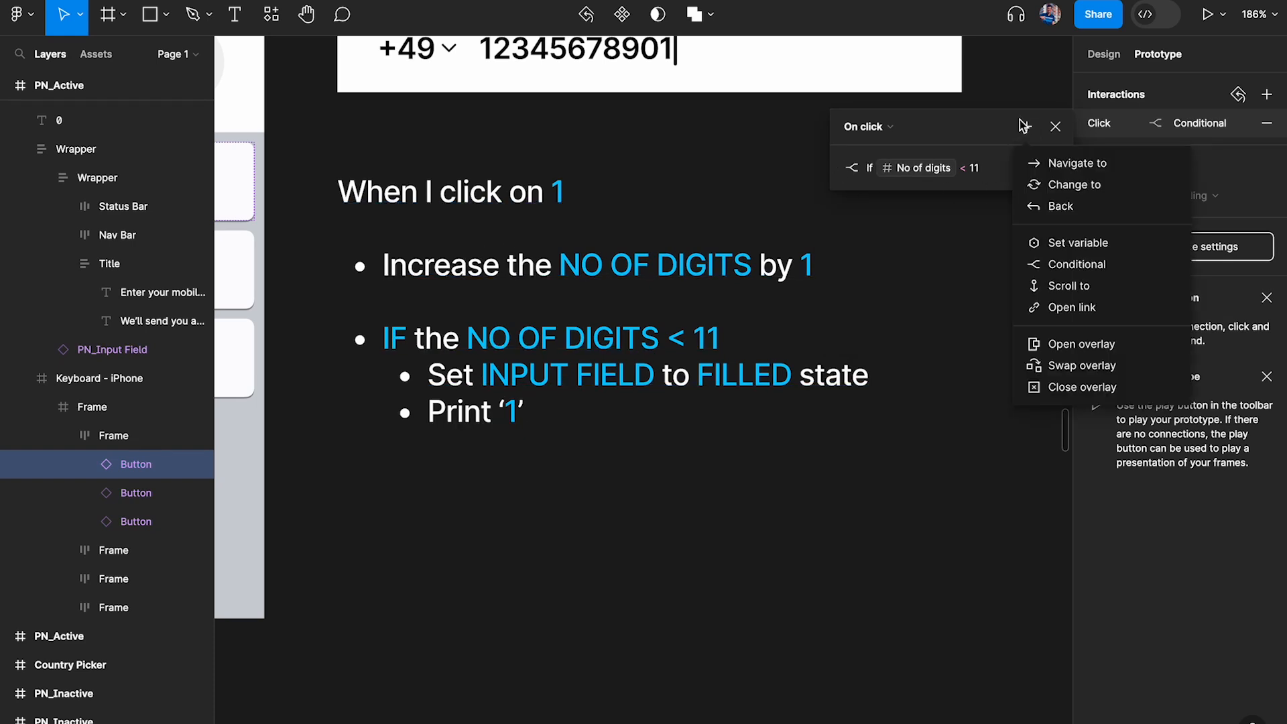
pyautogui.click(1056, 244)
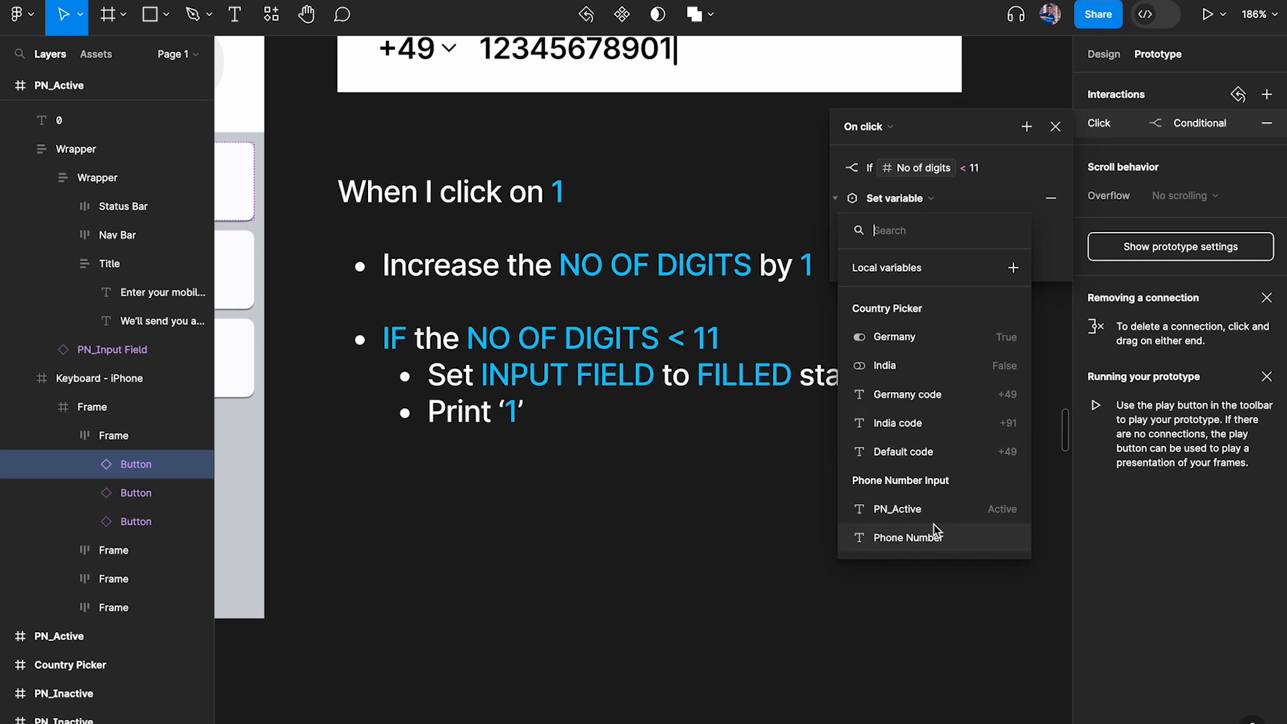
pyautogui.write('no')
pyautogui.click(923, 309)
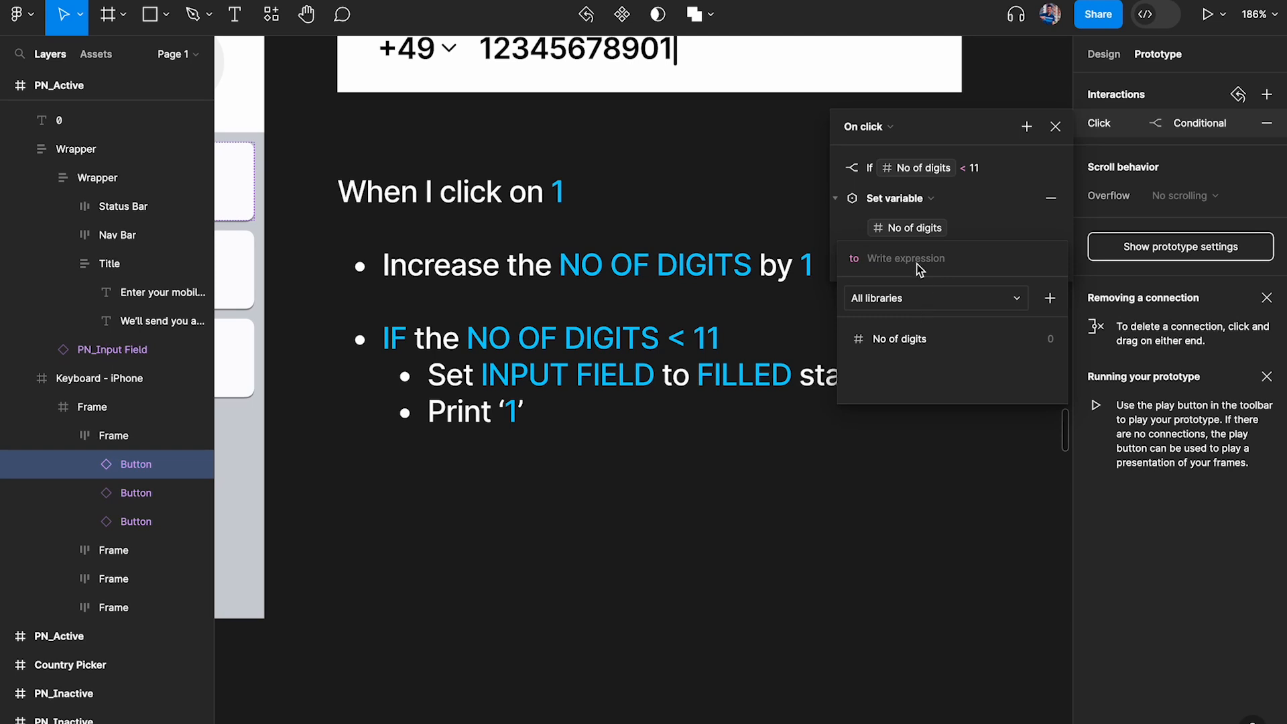
pyautogui.click(970, 225)
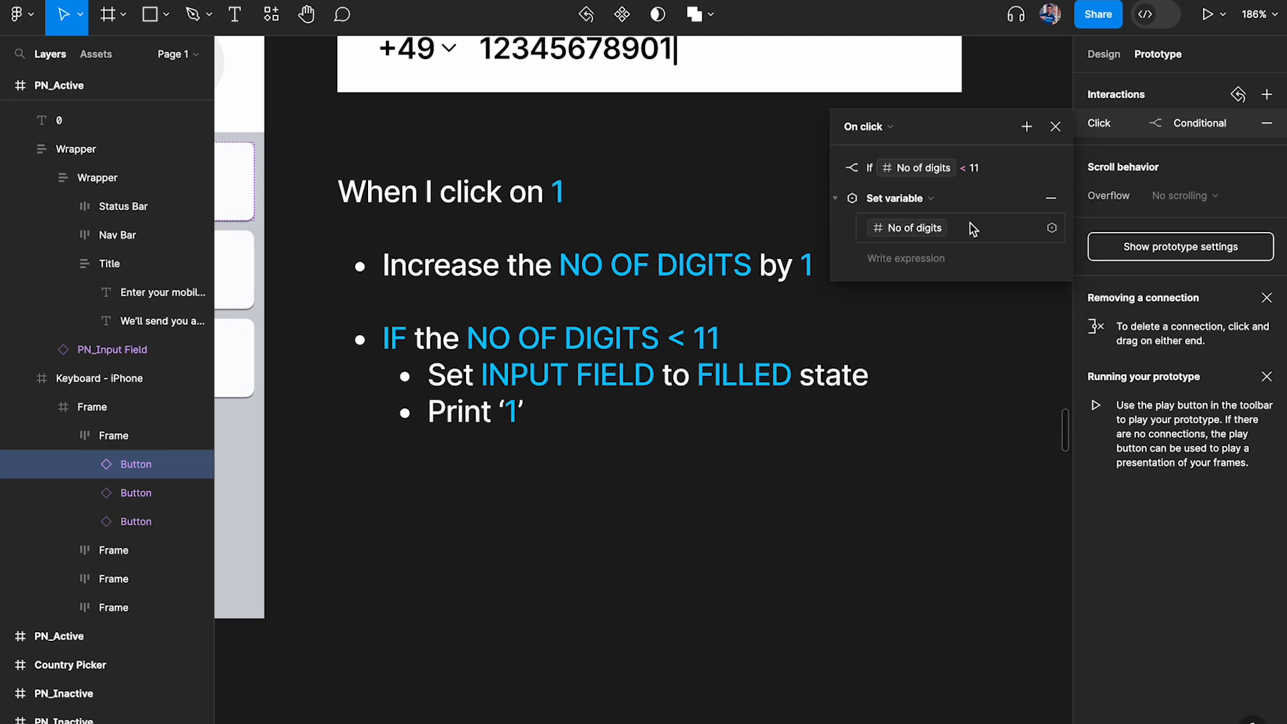
pyautogui.click(906, 232)
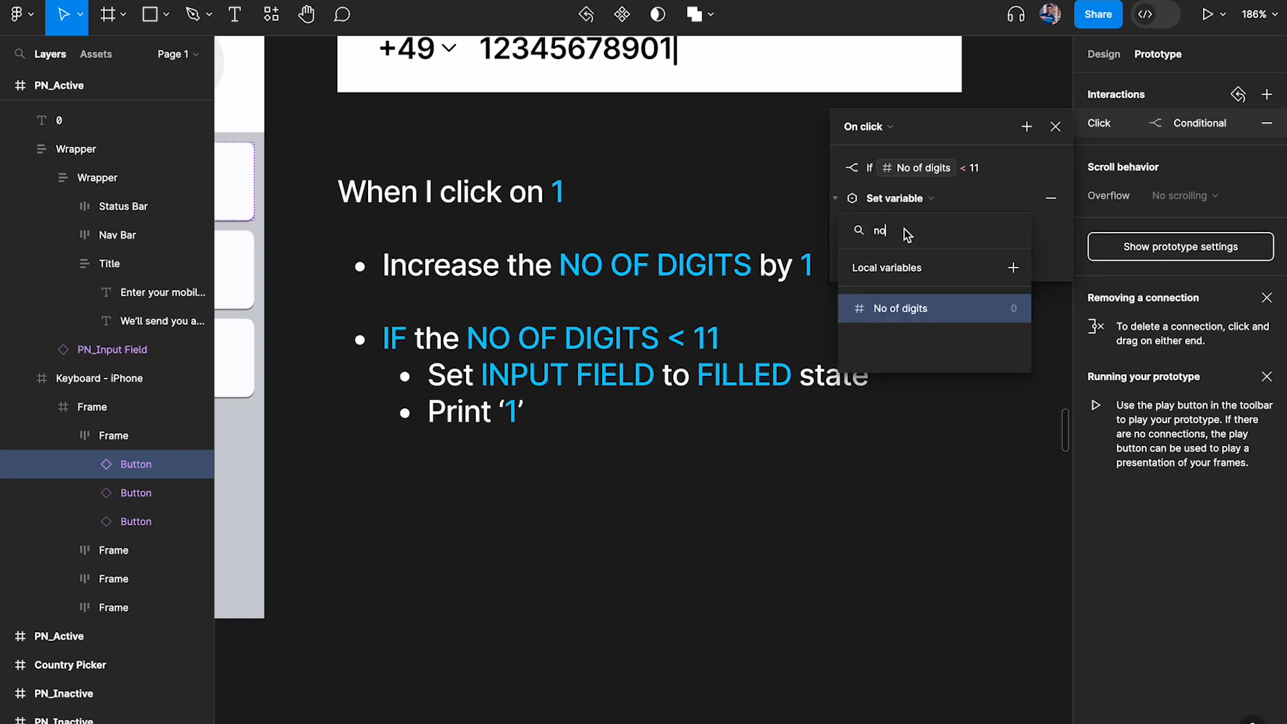
pyautogui.click(969, 208)
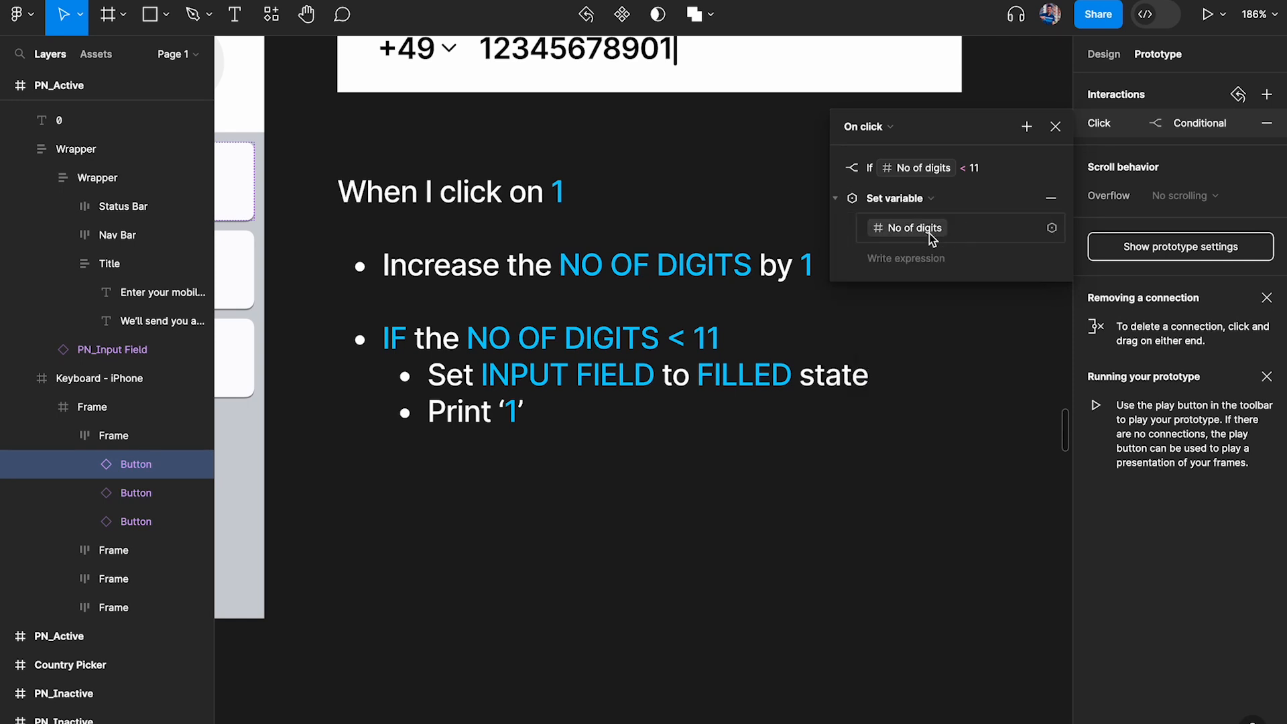
pyautogui.click(928, 231)
pyautogui.write('no')
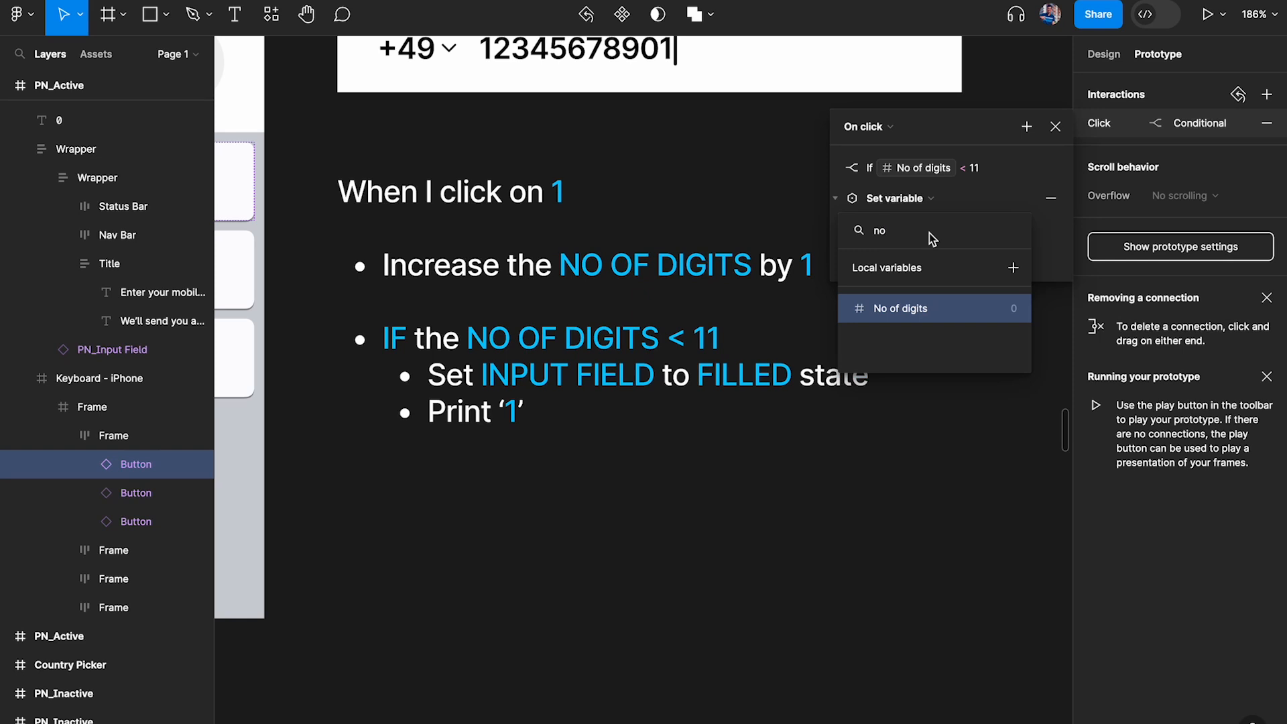
pyautogui.click(938, 310)
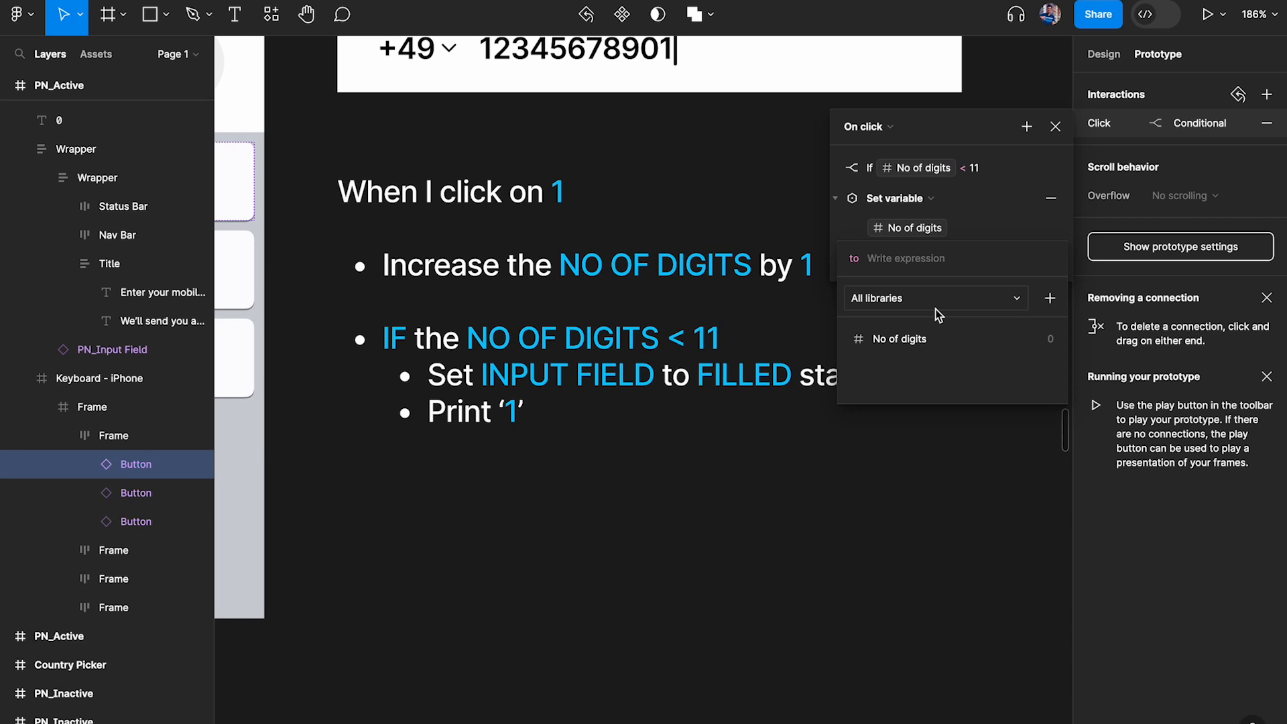
# Set the new action's expression to No of digits + 1 and close the interaction
pyautogui.click(912, 346)
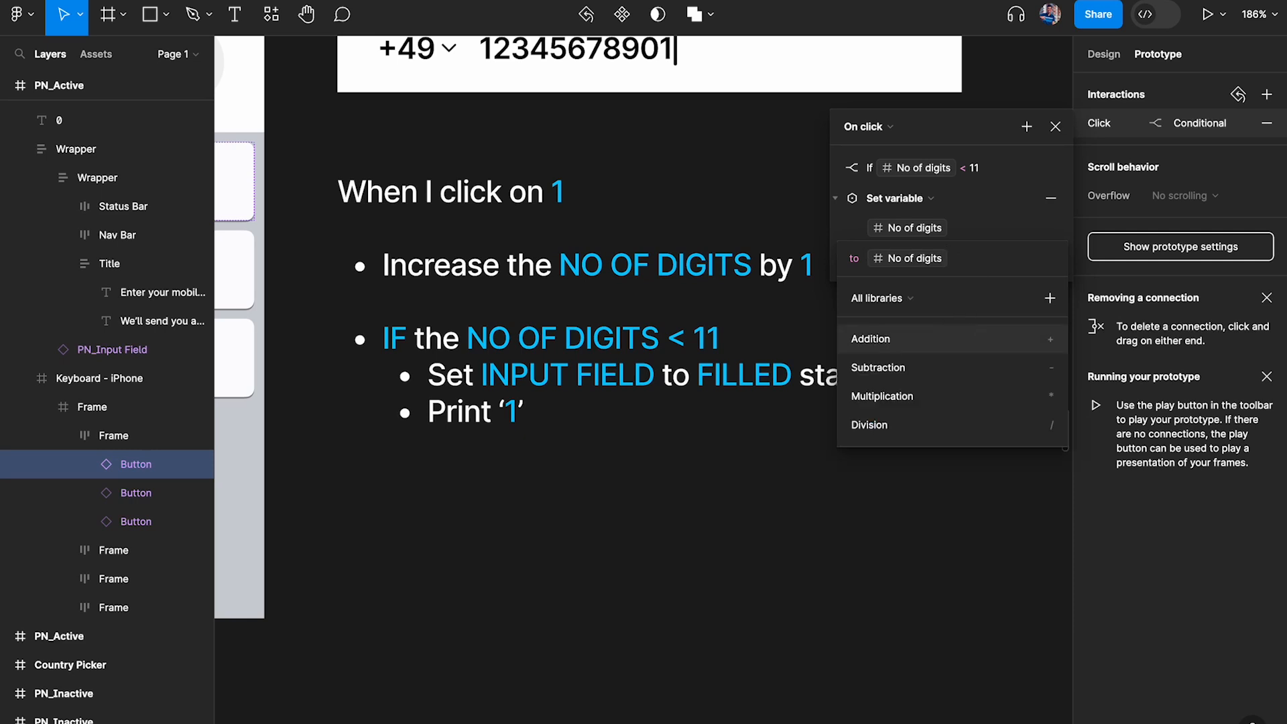
pyautogui.write('+1')
pyautogui.click(1010, 229)
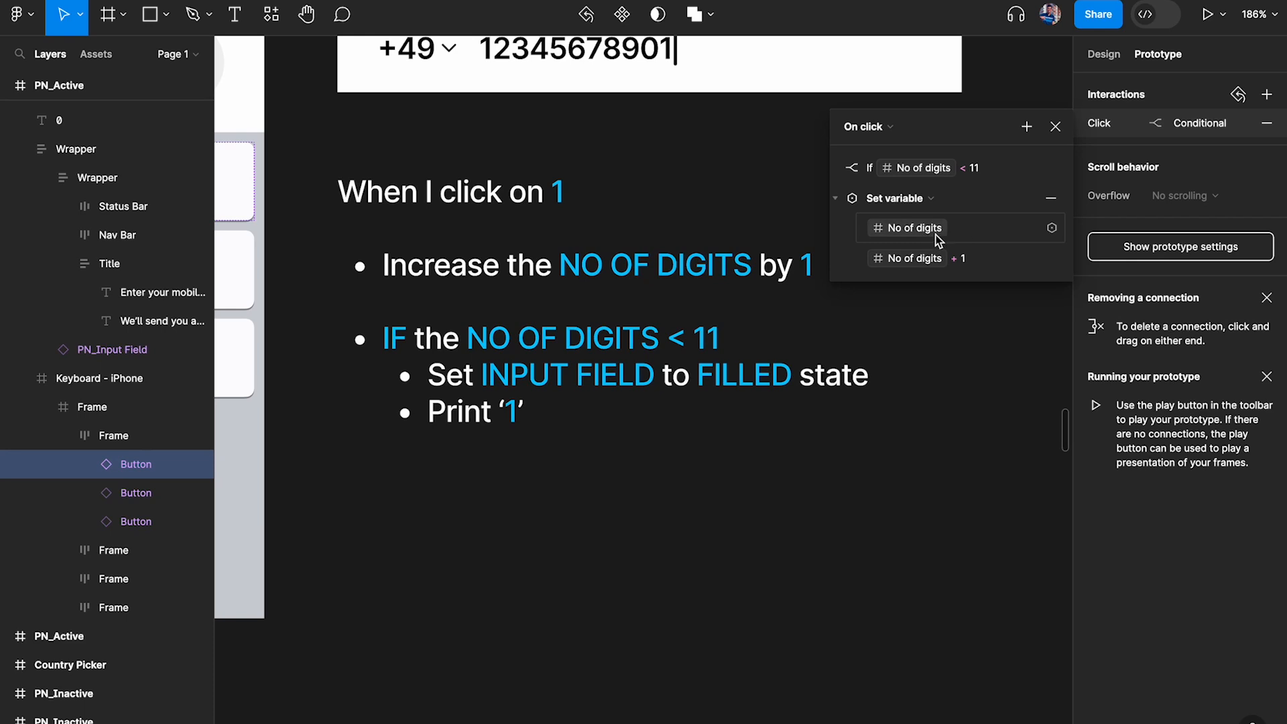
pyautogui.click(784, 497)
# Start an inline preview of the PN_Active frame and enter a single 1 on its keypad
pyautogui.scroll(-6, 784, 497)
pyautogui.click(585, 131)
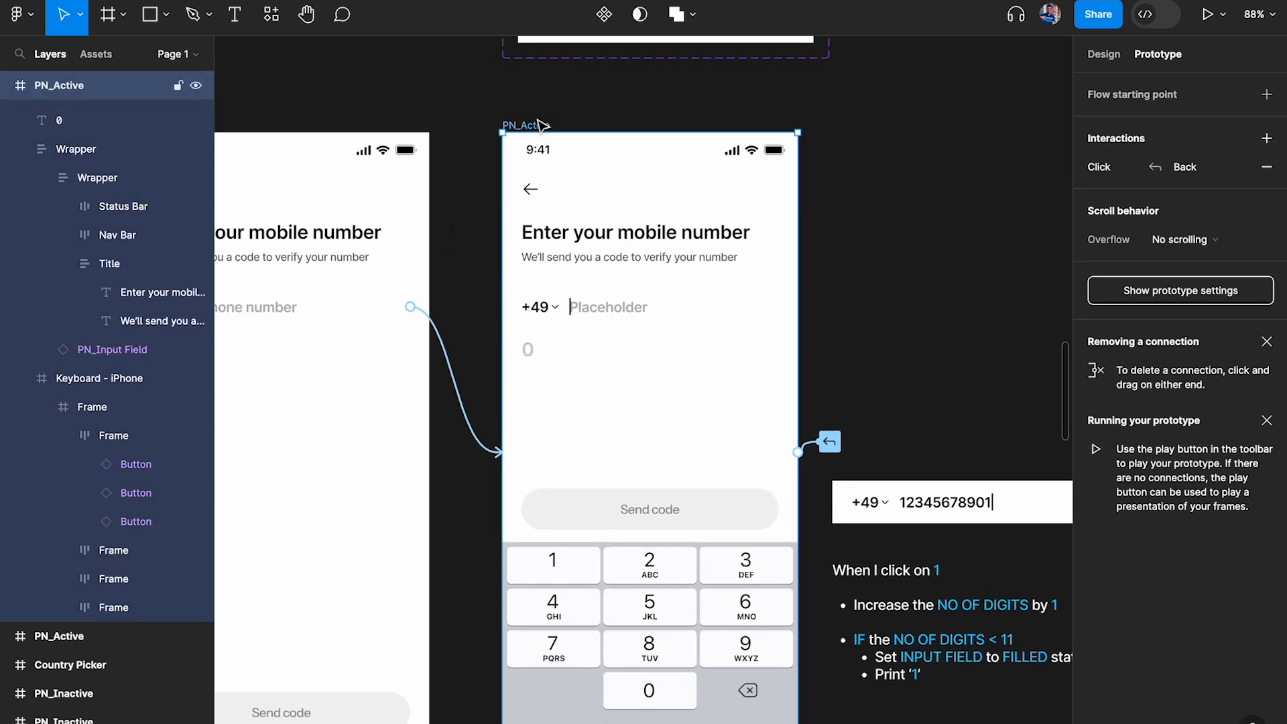
pyautogui.scroll(-1, 585, 131)
pyautogui.hotkey('shift', 'space')
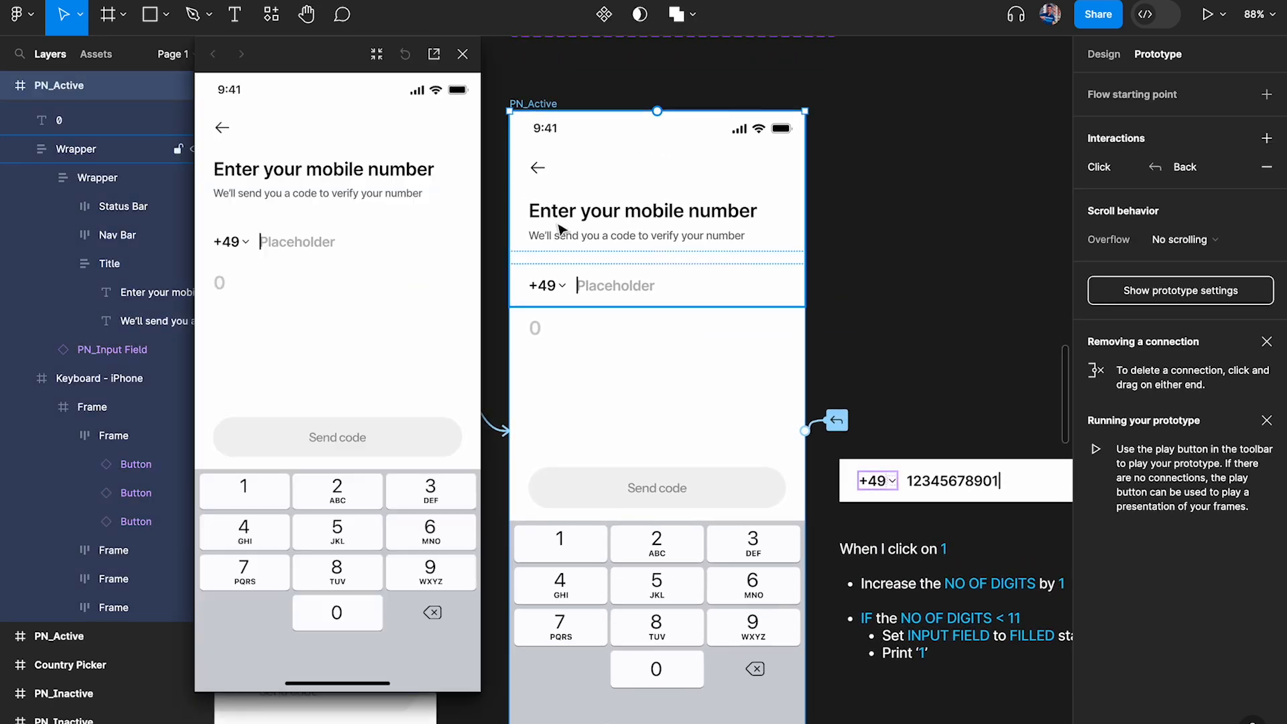
pyautogui.click(248, 493)
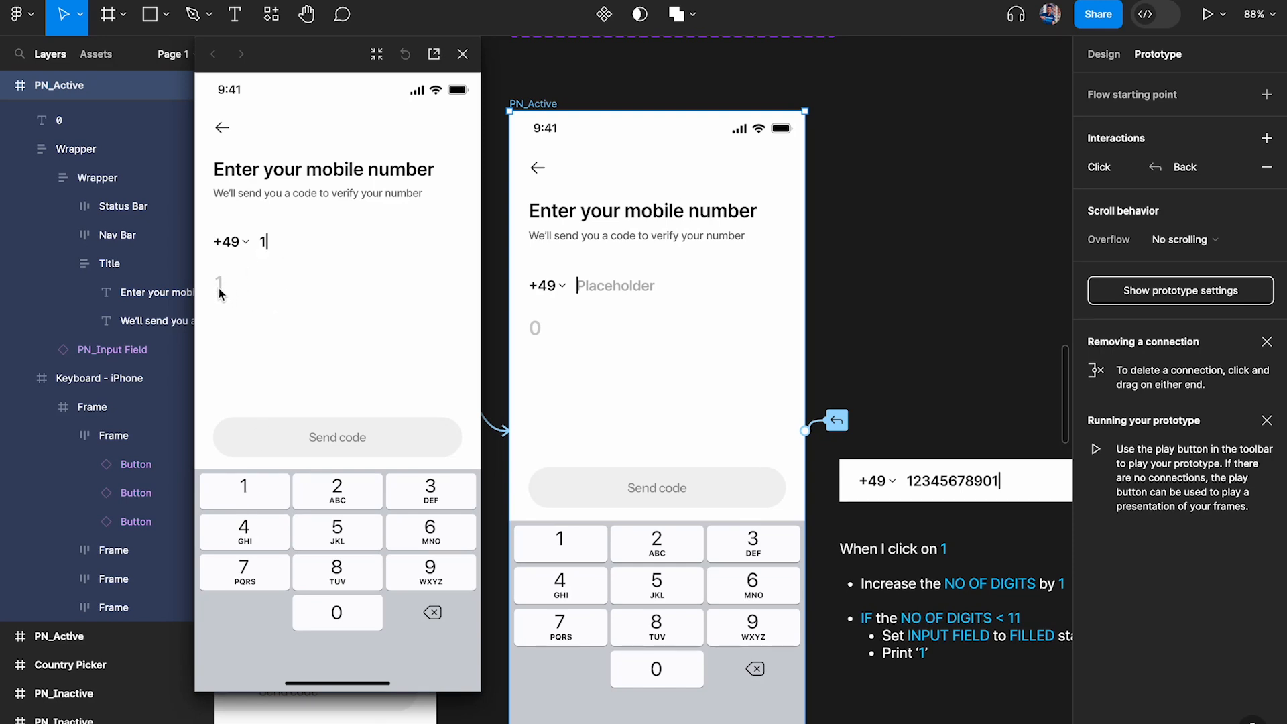
# Keep entering 1 in the preview until the phone number has 11 digits, checking the digit counter beneath it
pyautogui.click(240, 494)
pyautogui.click(239, 494)
pyautogui.click(239, 494)
pyautogui.click(240, 494)
pyautogui.click(239, 494)
pyautogui.click(239, 494)
pyautogui.click(239, 494)
pyautogui.click(239, 494)
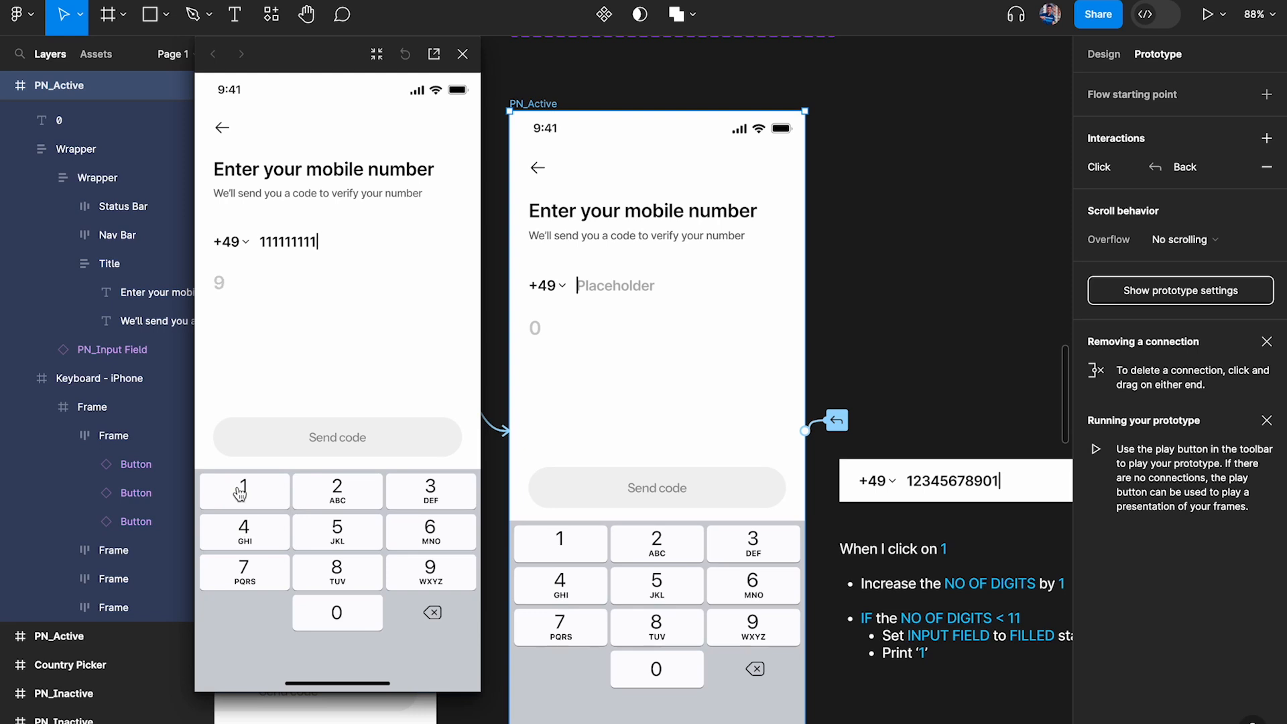
pyautogui.click(240, 494)
pyautogui.scroll(-5, 650, 429)
pyautogui.hscroll(3, 650, 429)
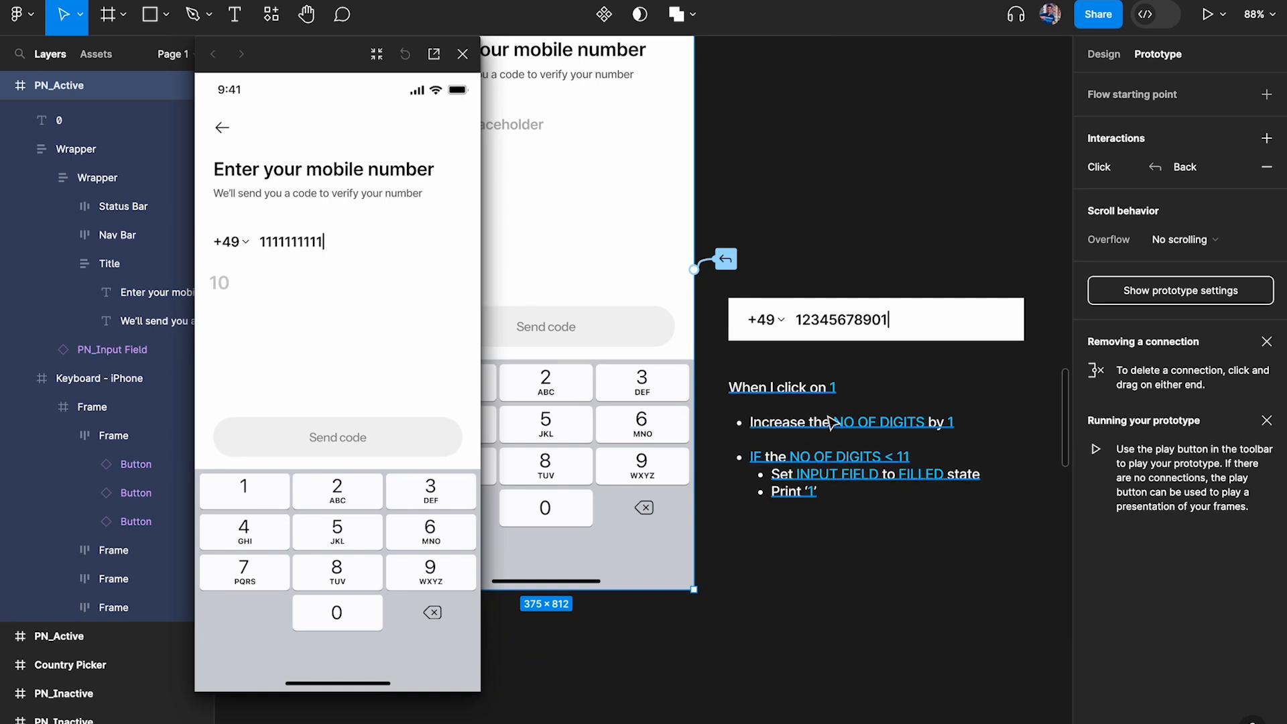
pyautogui.click(245, 494)
# Open key 1's click interaction beside the preview and examine its conditional and Set variable actions
pyautogui.hscroll(-3, 532, 281)
pyautogui.hscroll(-1, 531, 282)
pyautogui.keyDown('super'); pyautogui.click(587, 402); pyautogui.keyUp('super')
pyautogui.click(1184, 123)
pyautogui.hscroll(4, 674, 254)
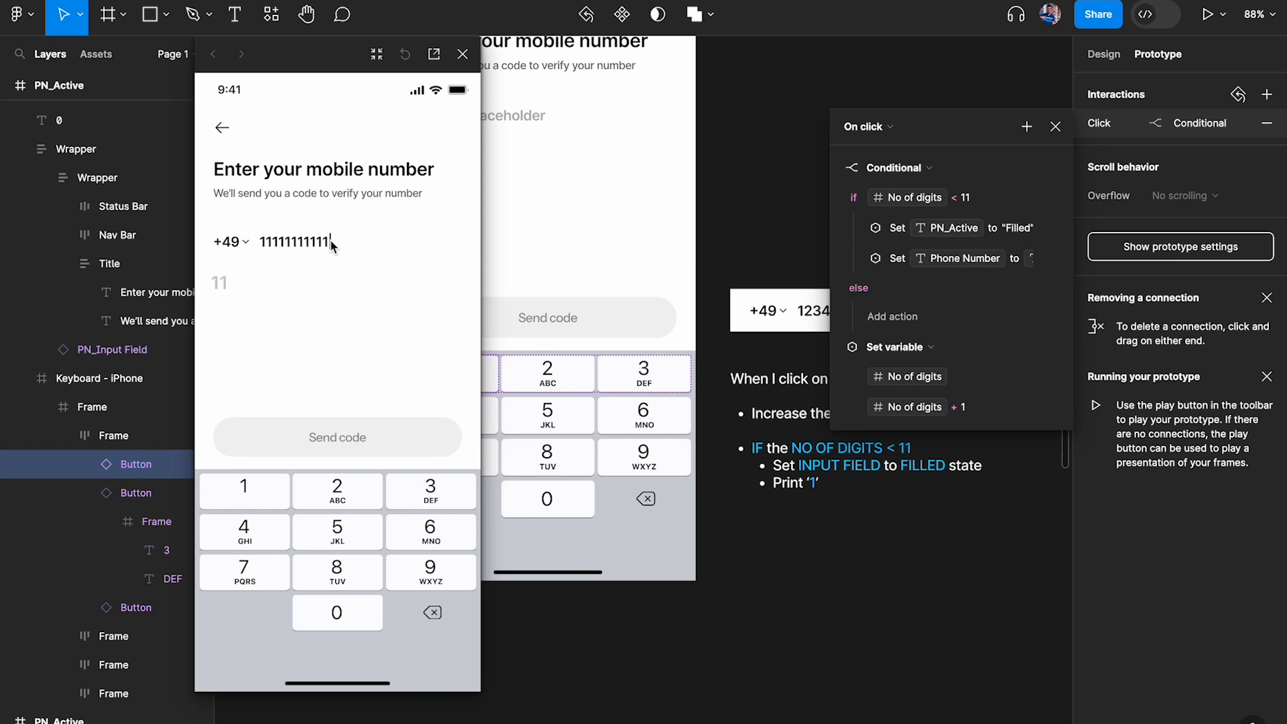
# Test the 11-digit limit by repeatedly entering more 1s in the preview, and close the interaction details
pyautogui.click(244, 488)
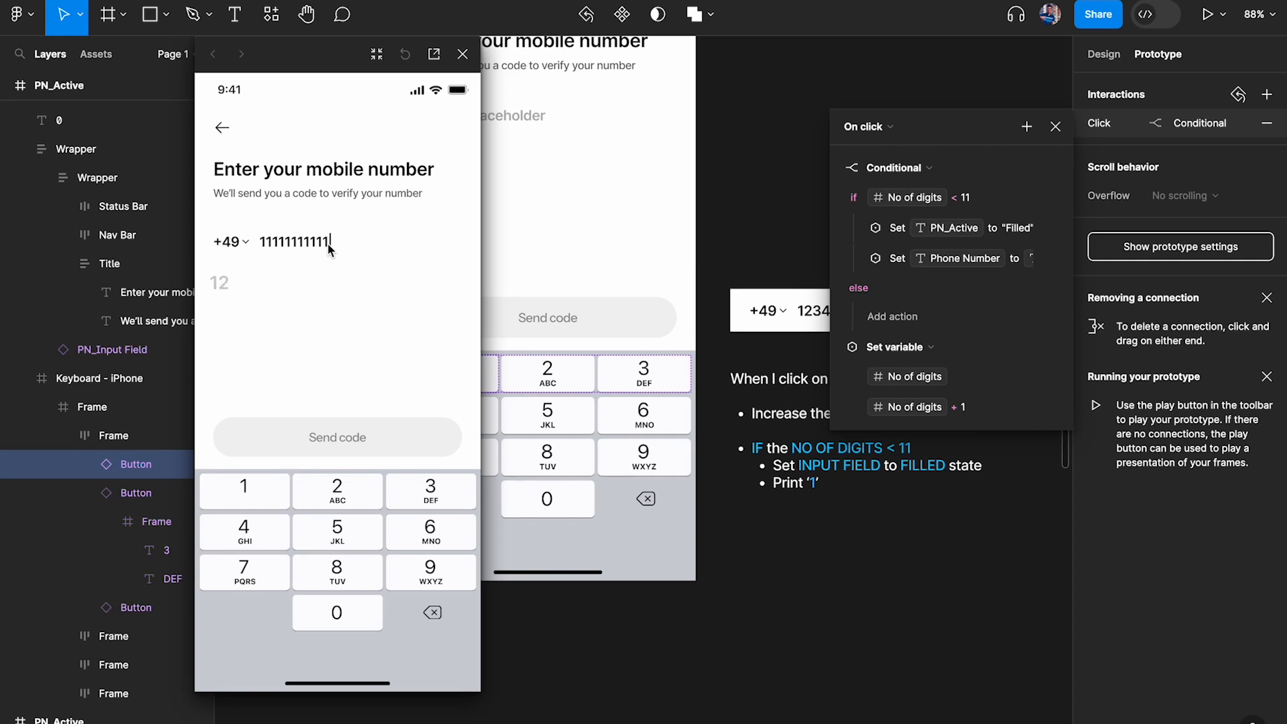
pyautogui.click(244, 498)
pyautogui.click(244, 498)
pyautogui.click(244, 498)
pyautogui.click(244, 498)
pyautogui.click(244, 498)
pyautogui.click(244, 498)
pyautogui.click(244, 498)
pyautogui.doubleClick(244, 498)
pyautogui.click(1055, 127)
pyautogui.click(945, 155)
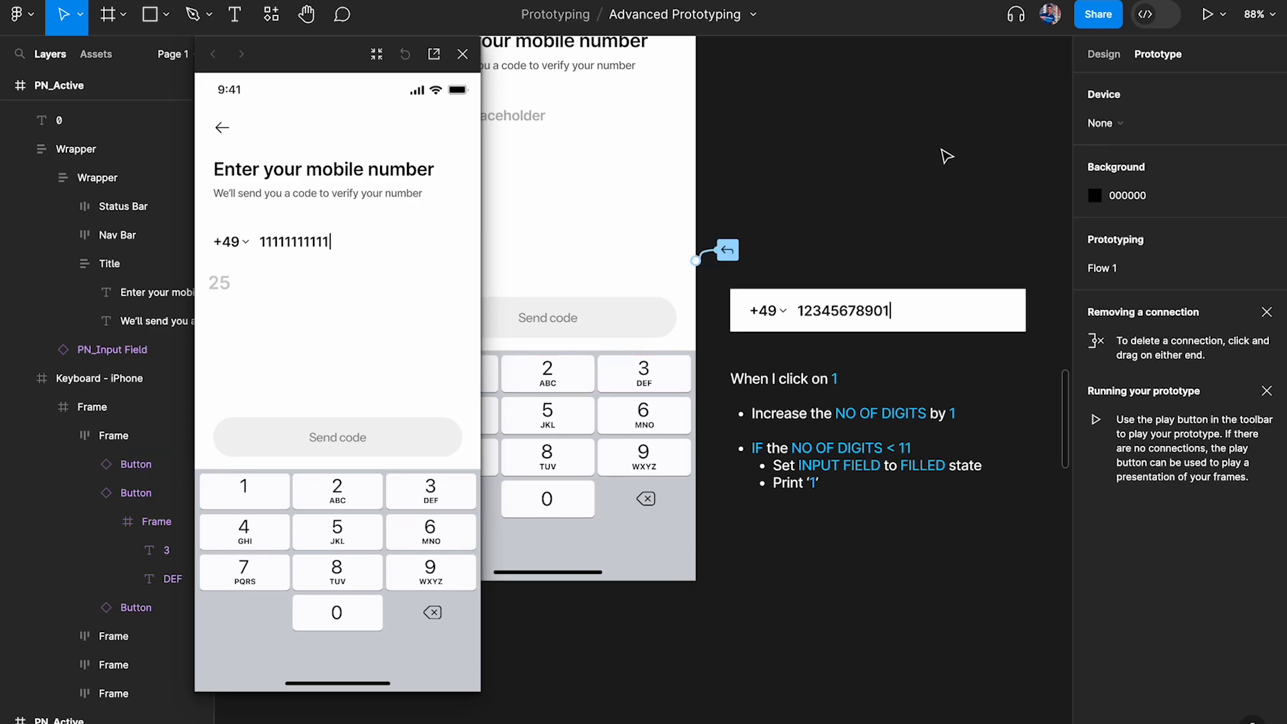
# Open the logic note for editing and highlight its "Increase the NO OF DIGITS by 1" bullet
pyautogui.scroll(-3, 925, 188)
pyautogui.hscroll(2, 925, 187)
pyautogui.scroll(2, 882, 235)
pyautogui.click(615, 251)
pyautogui.scroll(3, 568, 197)
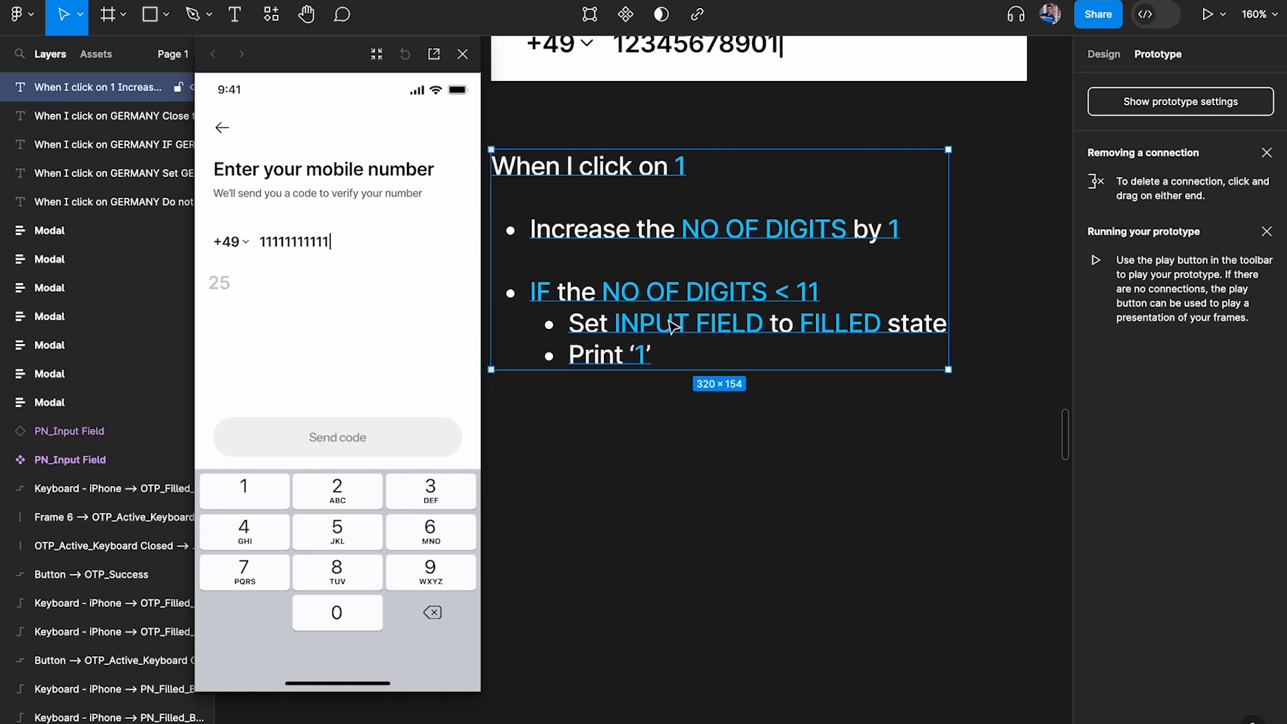
pyautogui.press('Return')
pyautogui.click(896, 227)
pyautogui.moveTo(895, 220); pyautogui.dragTo(526, 221)
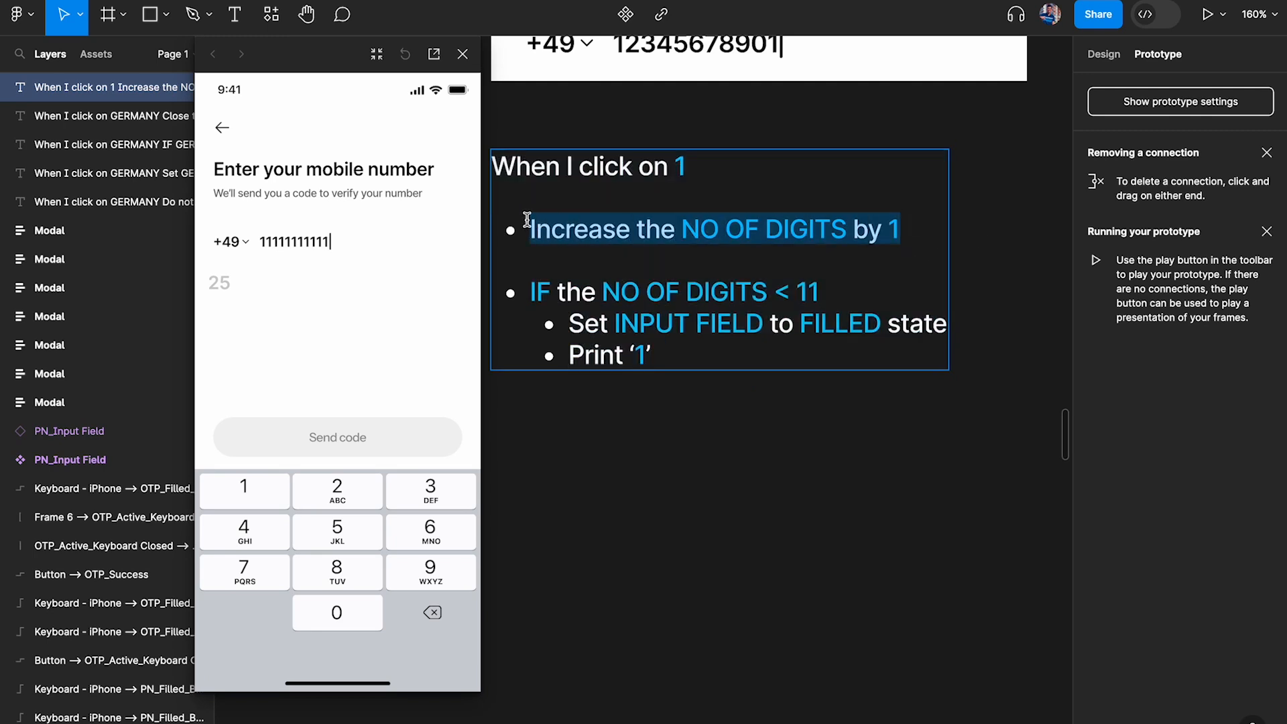
# Add a final bullet reading "IF the NO OF DIGITS = 11" to the note by duplicating the existing IF line
pyautogui.click(710, 354)
pyautogui.press('Return')
pyautogui.moveTo(862, 285); pyautogui.dragTo(531, 286)
pyautogui.hotkey('ctrl', 'c')
pyautogui.click(549, 415)
pyautogui.hotkey('ctrl', 'v')
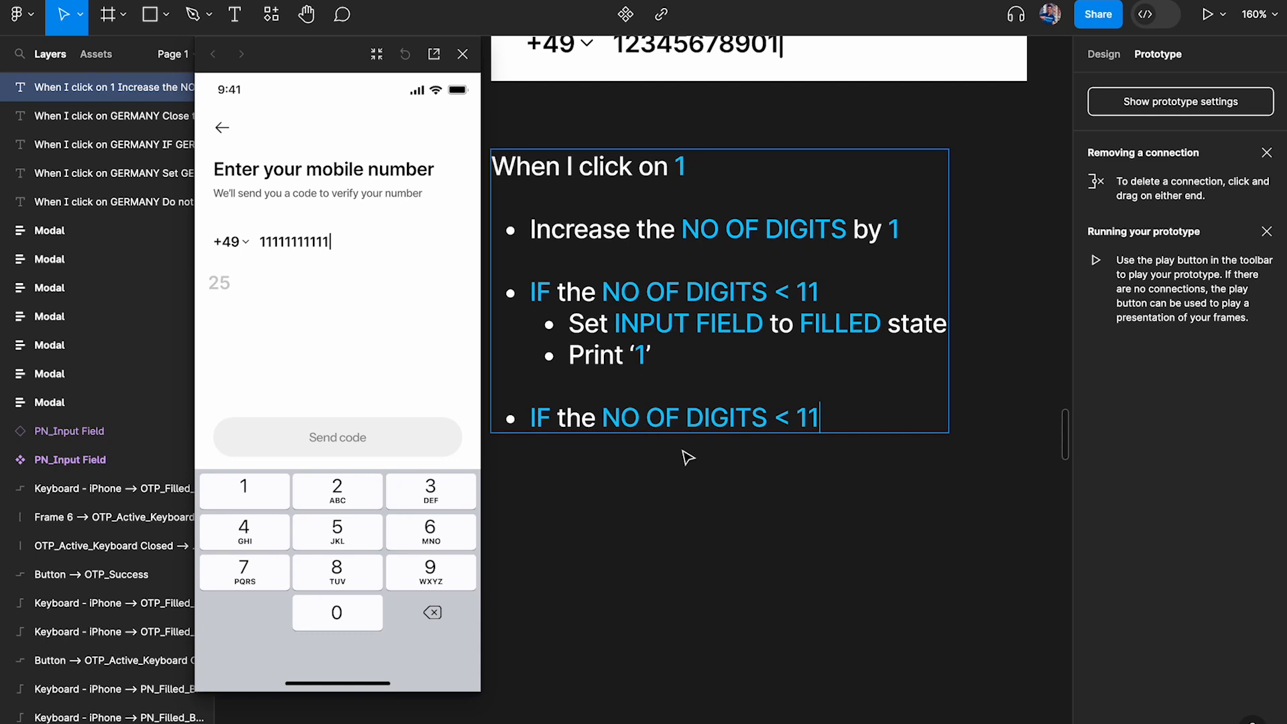
pyautogui.click(789, 418)
pyautogui.press('BackSpace')
pyautogui.write('=')
# Apply the Green color style to the "<" sign in the first IF bullet
pyautogui.hotkey('ctrl', '\\')
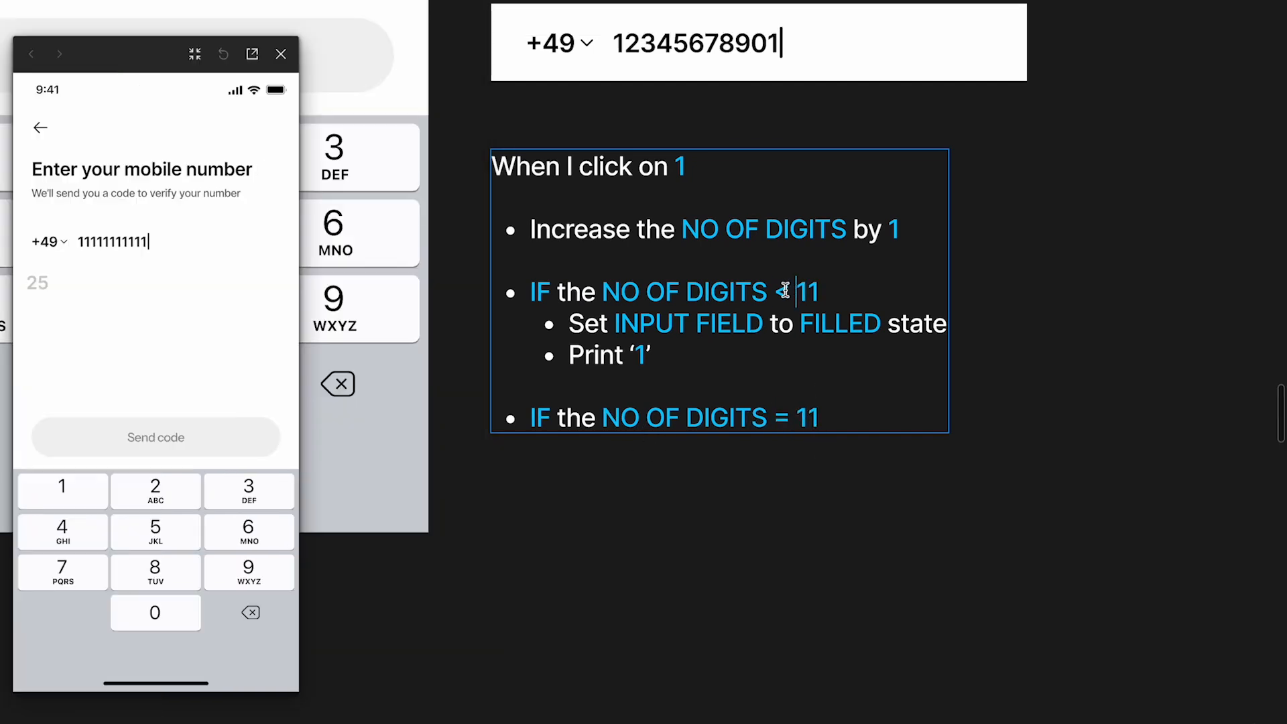
pyautogui.doubleClick(782, 292)
pyautogui.hotkey('ctrl', '\\')
pyautogui.click(1104, 53)
pyautogui.click(1147, 493)
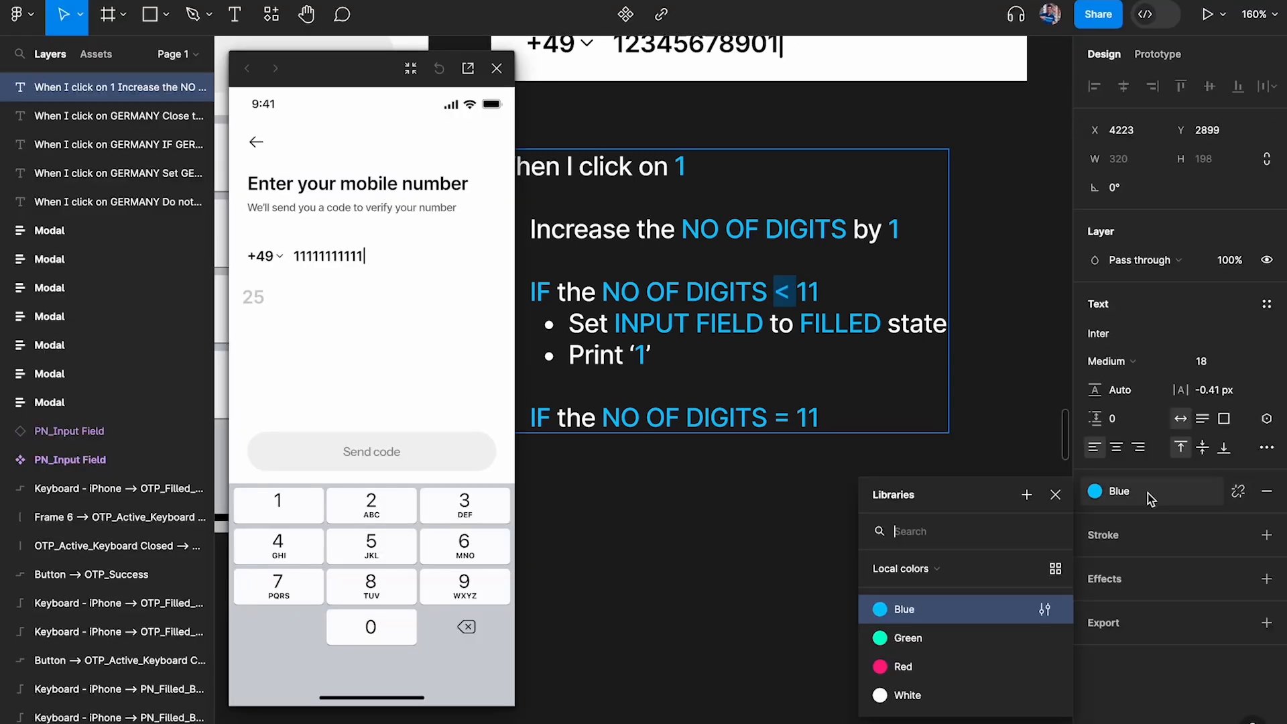
pyautogui.click(971, 665)
pyautogui.click(1110, 500)
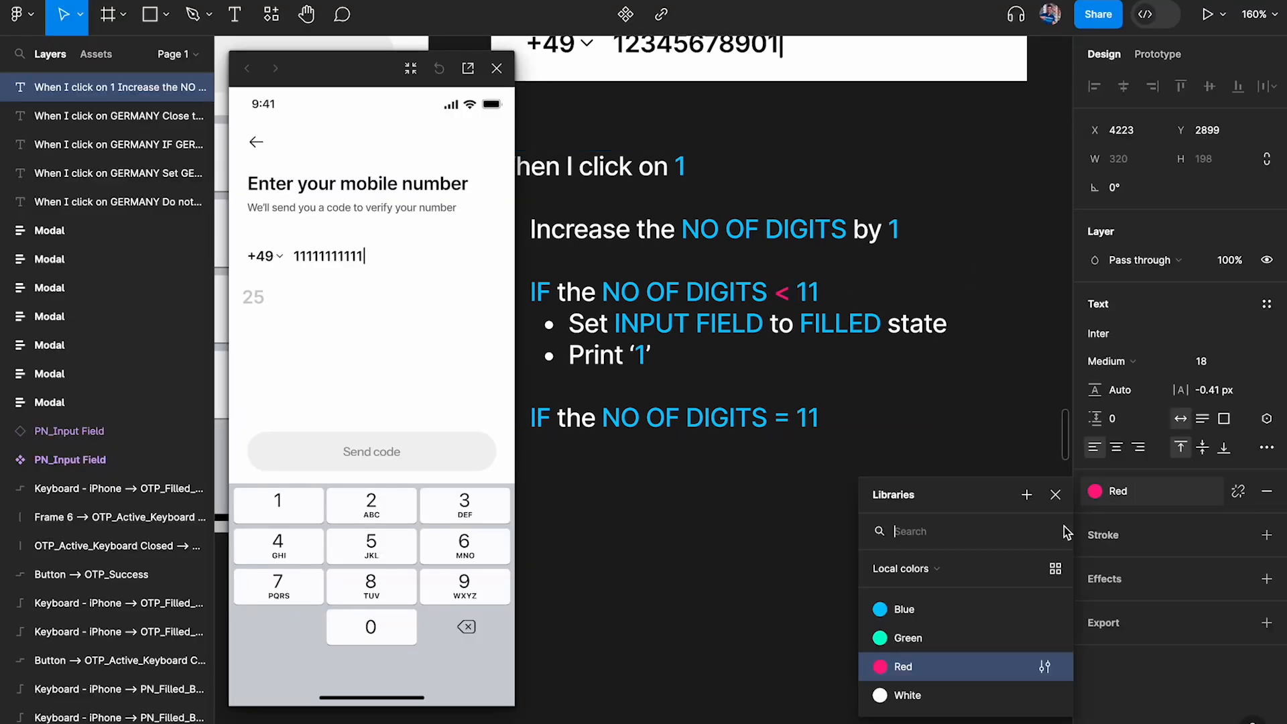
pyautogui.click(956, 636)
# Apply the Green color style to the "=" sign in the new IF bullet and finish editing the note
pyautogui.doubleClick(780, 420)
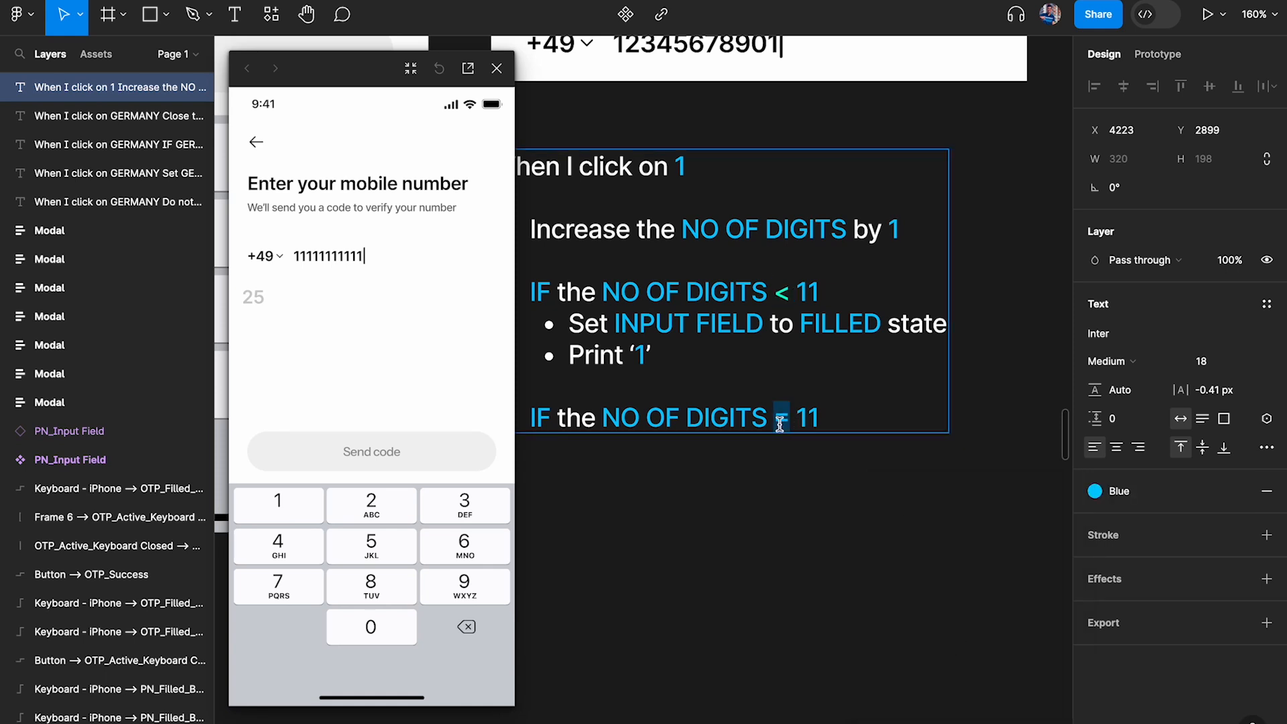
pyautogui.click(1118, 492)
pyautogui.click(942, 634)
pyautogui.click(987, 327)
pyautogui.hotkey('ctrl', '\\')
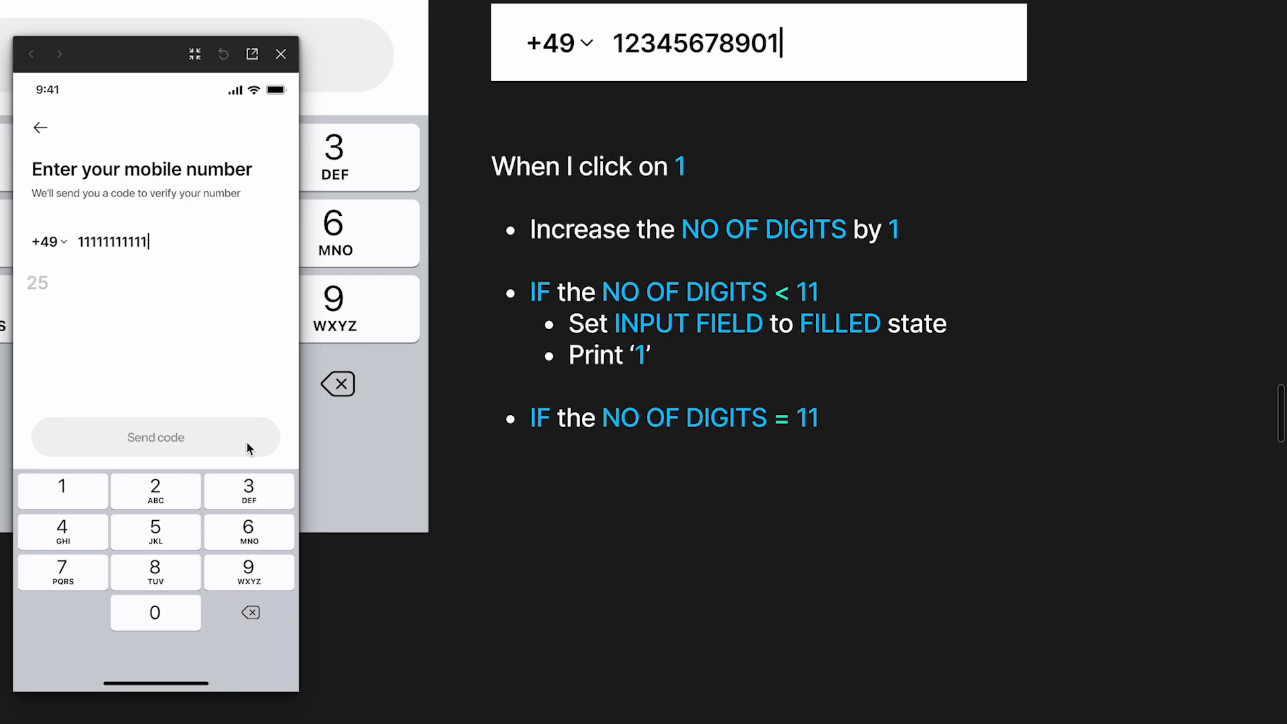
# Select the container of the Send code button on the PN_Active screen
pyautogui.scroll(-6, 574, 304)
pyautogui.scroll(4, 575, 305)
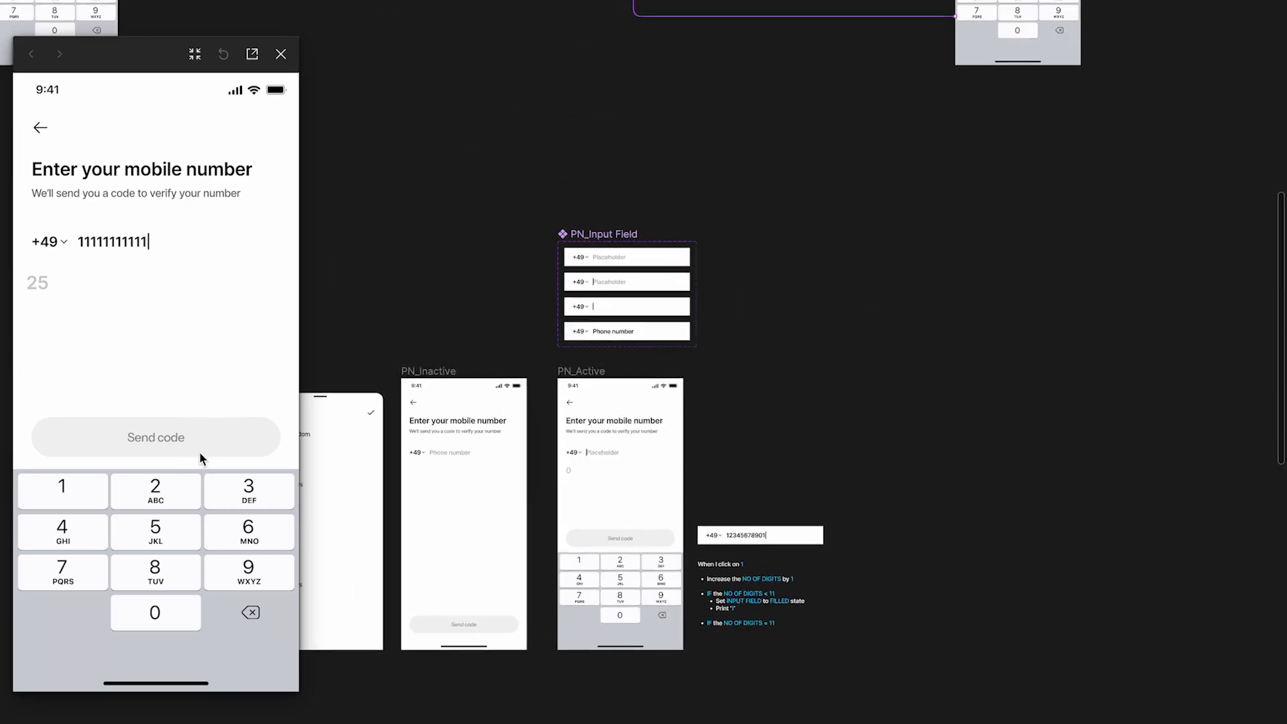
pyautogui.scroll(-3, 610, 376)
pyautogui.scroll(-2, 618, 356)
pyautogui.hscroll(-2, 618, 357)
pyautogui.click(717, 400)
pyautogui.scroll(5, 718, 400)
pyautogui.hscroll(2, 716, 399)
pyautogui.scroll(-3, 665, 423)
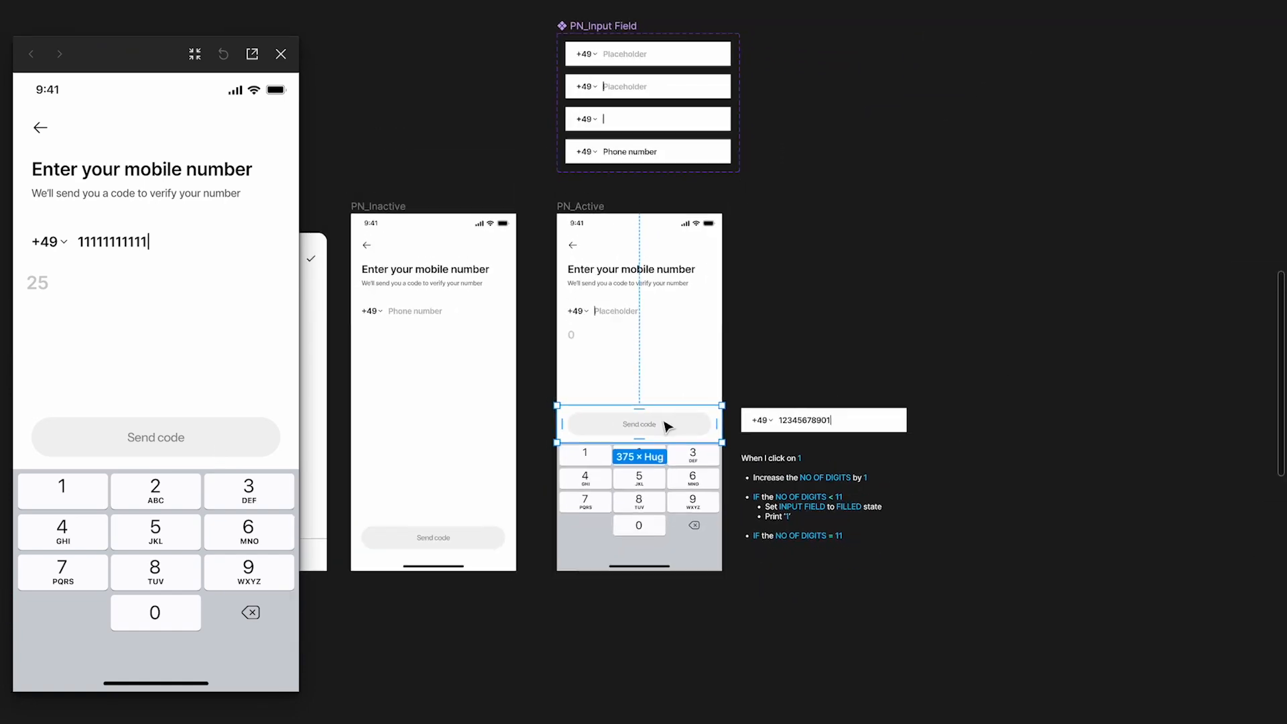
# Duplicate the Send code button container from PN_Active onto the empty canvas beside the PN_Input Field component
pyautogui.moveTo(667, 426); pyautogui.dragTo(839, 123)
pyautogui.scroll(3, 839, 123)
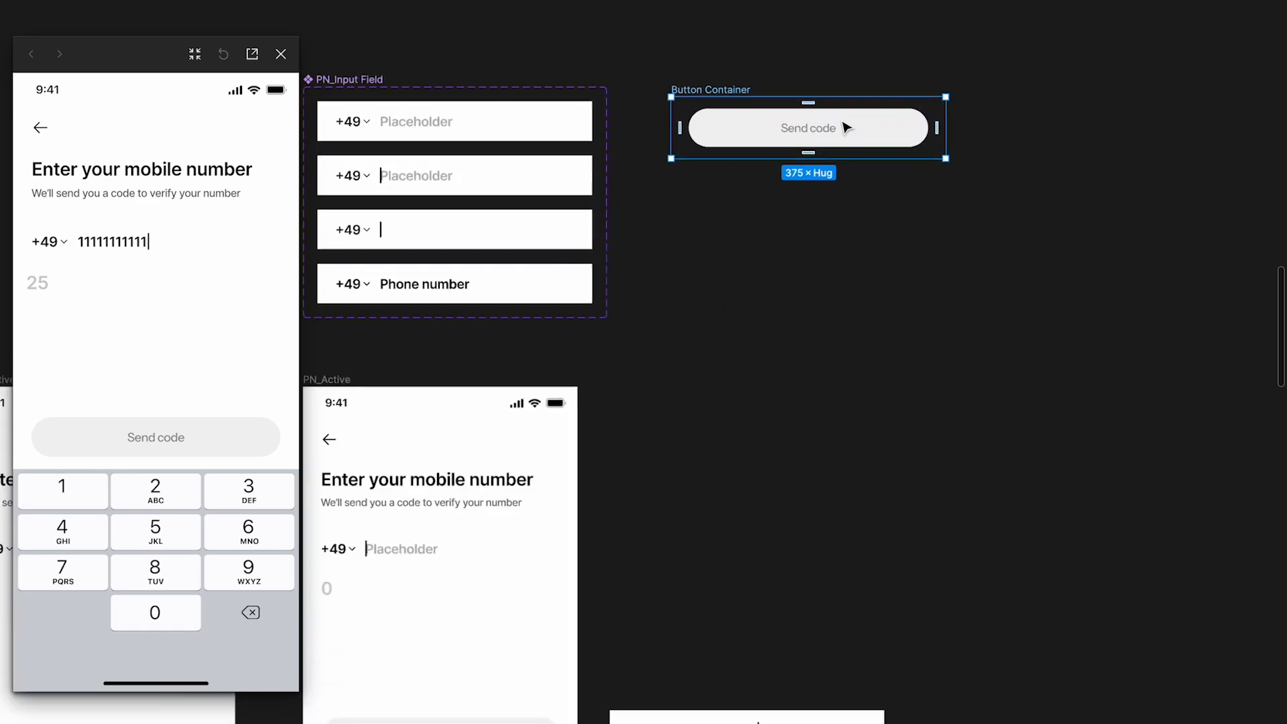
pyautogui.hotkey('ctrl', '\\')
pyautogui.scroll(5, 768, 112)
pyautogui.scroll(-2, 769, 112)
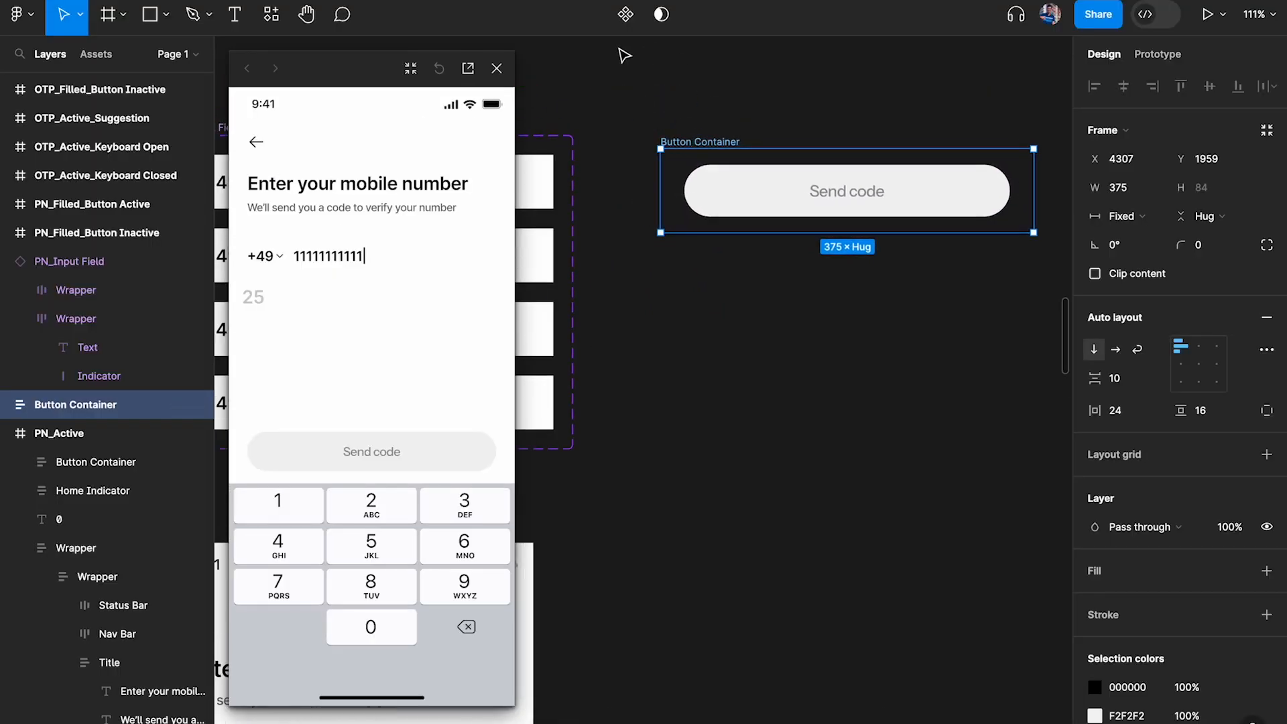
# Turn the duplicated Button Container into a component and add a second variant to it
pyautogui.click(625, 14)
pyautogui.moveTo(725, 142)
pyautogui.mouseDown()
pyautogui.moveTo(717, 122)
pyautogui.moveTo(703, 131)
pyautogui.mouseUp()
pyautogui.click(625, 14)
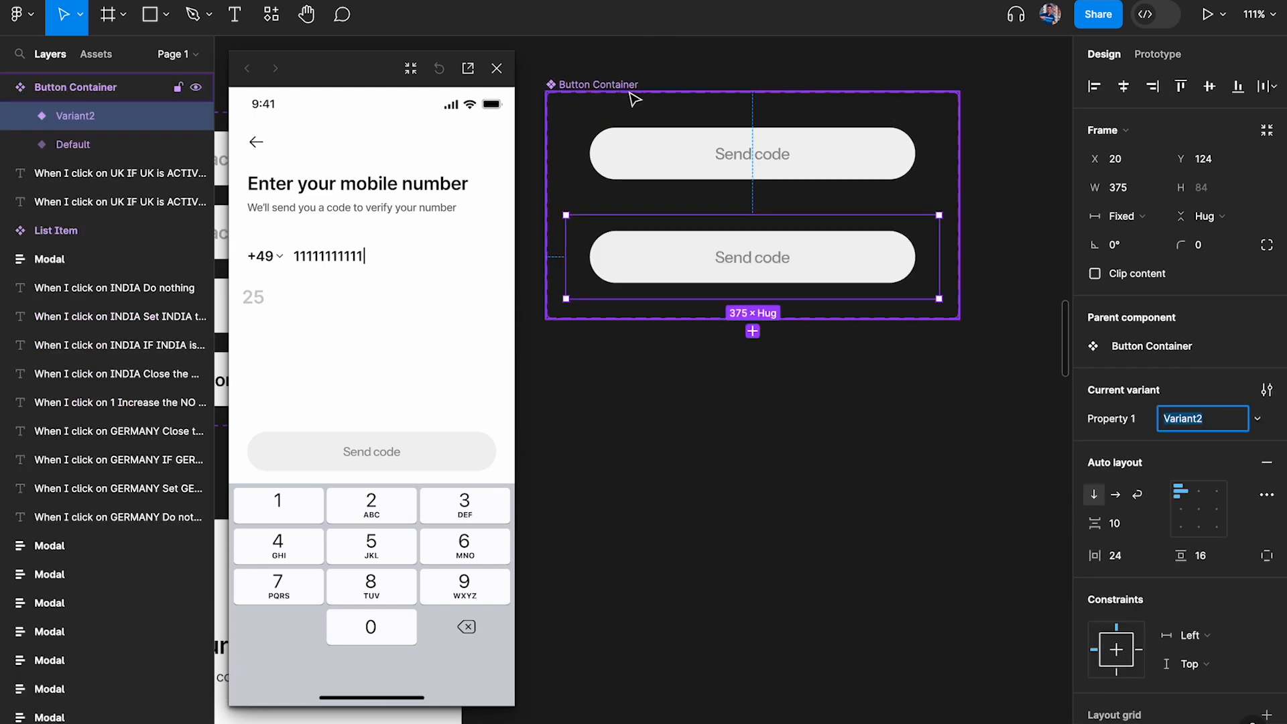
pyautogui.scroll(-3, 811, 119)
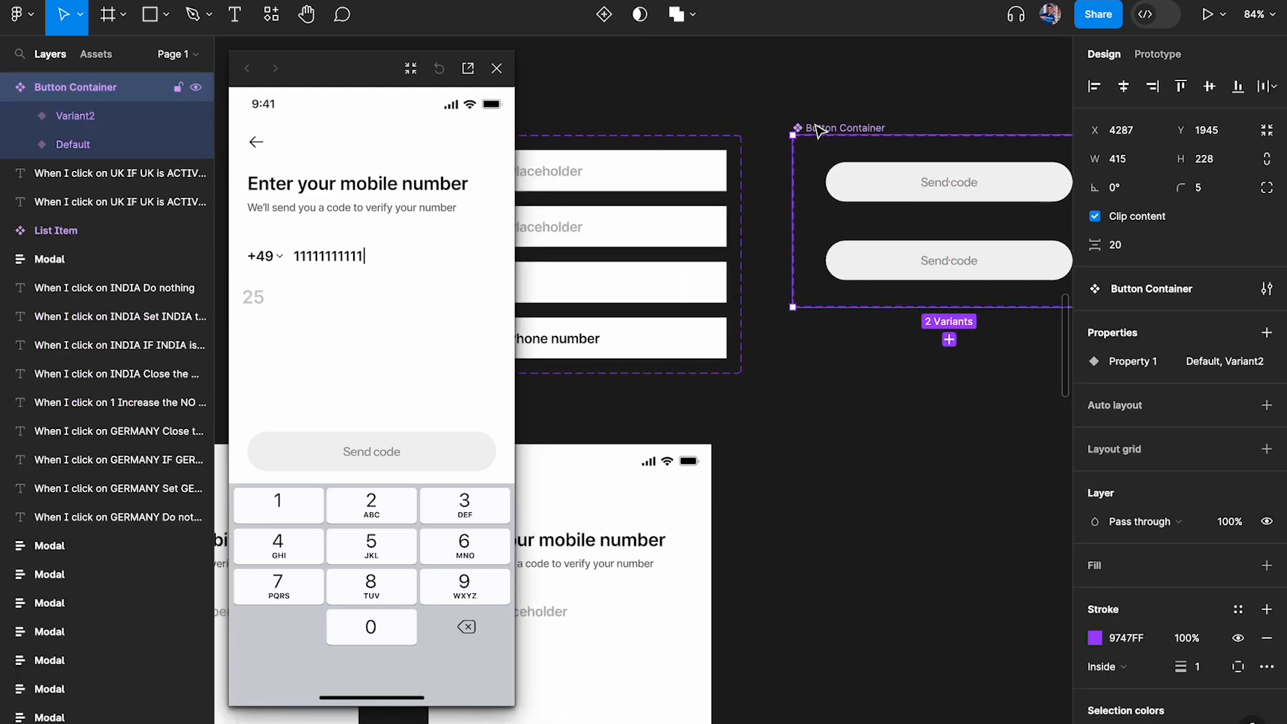
pyautogui.hscroll(5, 819, 130)
pyautogui.scroll(2, 823, 201)
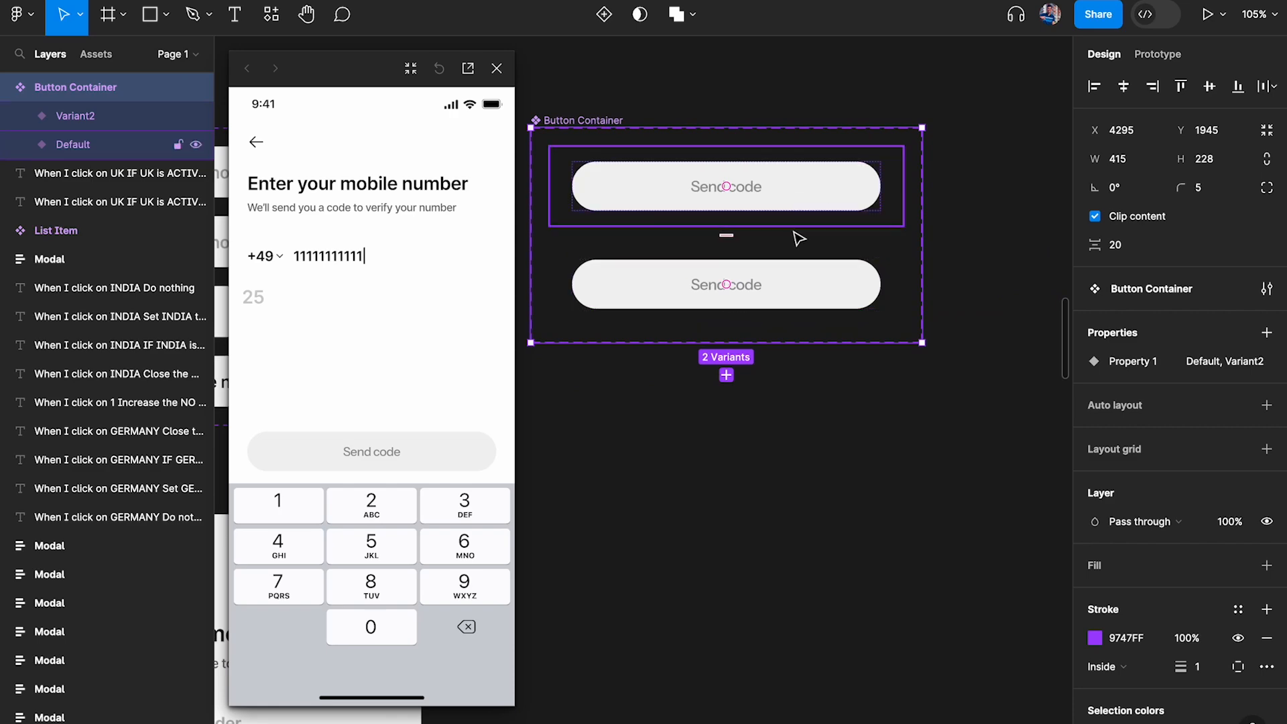
# Fill the second variant's button with the green 9EE870 sampled from the active button in the existing screen flow
pyautogui.doubleClick(798, 206)
pyautogui.doubleClick(807, 284)
pyautogui.scroll(-3, 809, 285)
pyautogui.scroll(-3, 807, 283)
pyautogui.hscroll(-3, 807, 282)
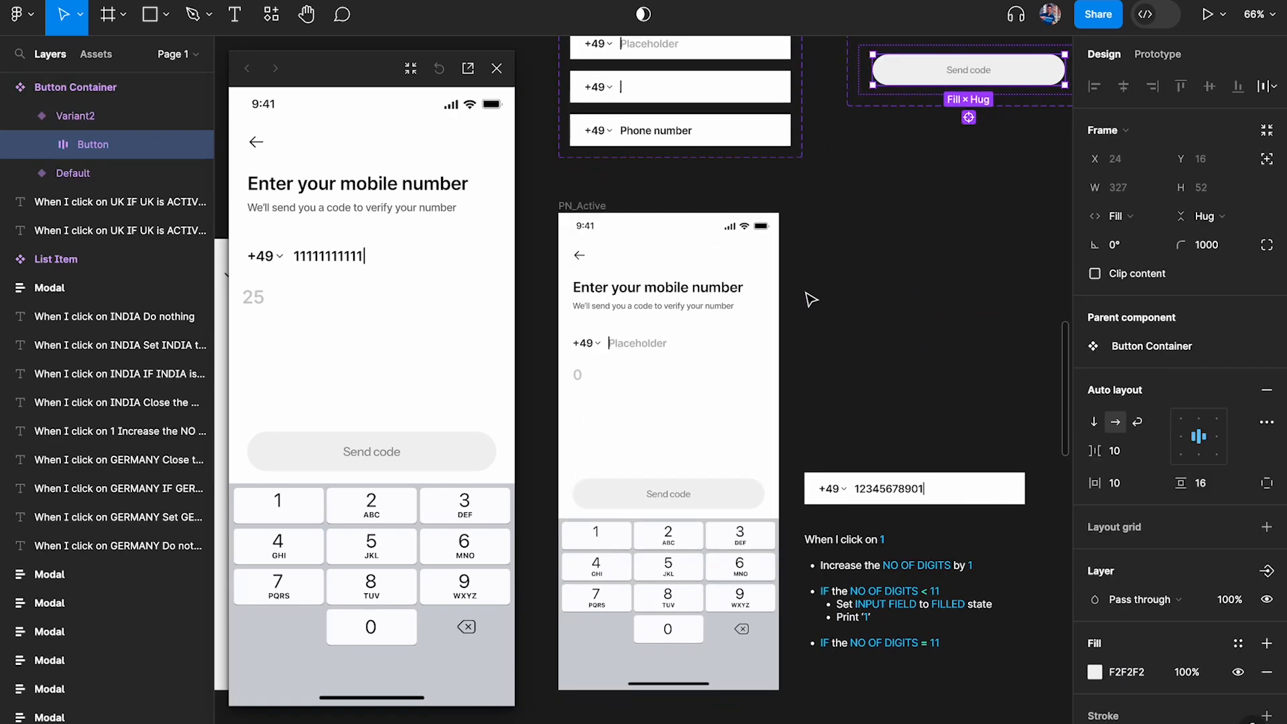
pyautogui.scroll(-12, 784, 385)
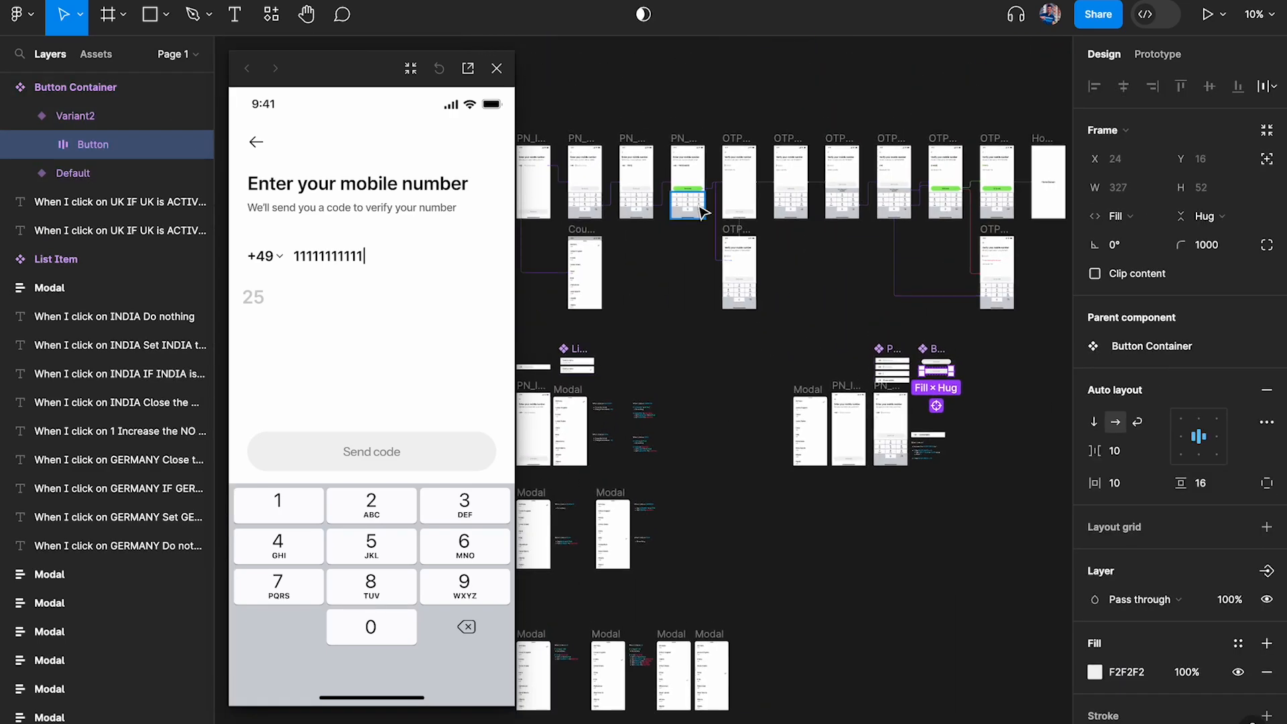
pyautogui.scroll(10, 699, 210)
pyautogui.press('i')
pyautogui.click(677, 82)
pyautogui.scroll(-4, 677, 81)
pyautogui.hscroll(10, 677, 82)
pyautogui.scroll(-5, 677, 81)
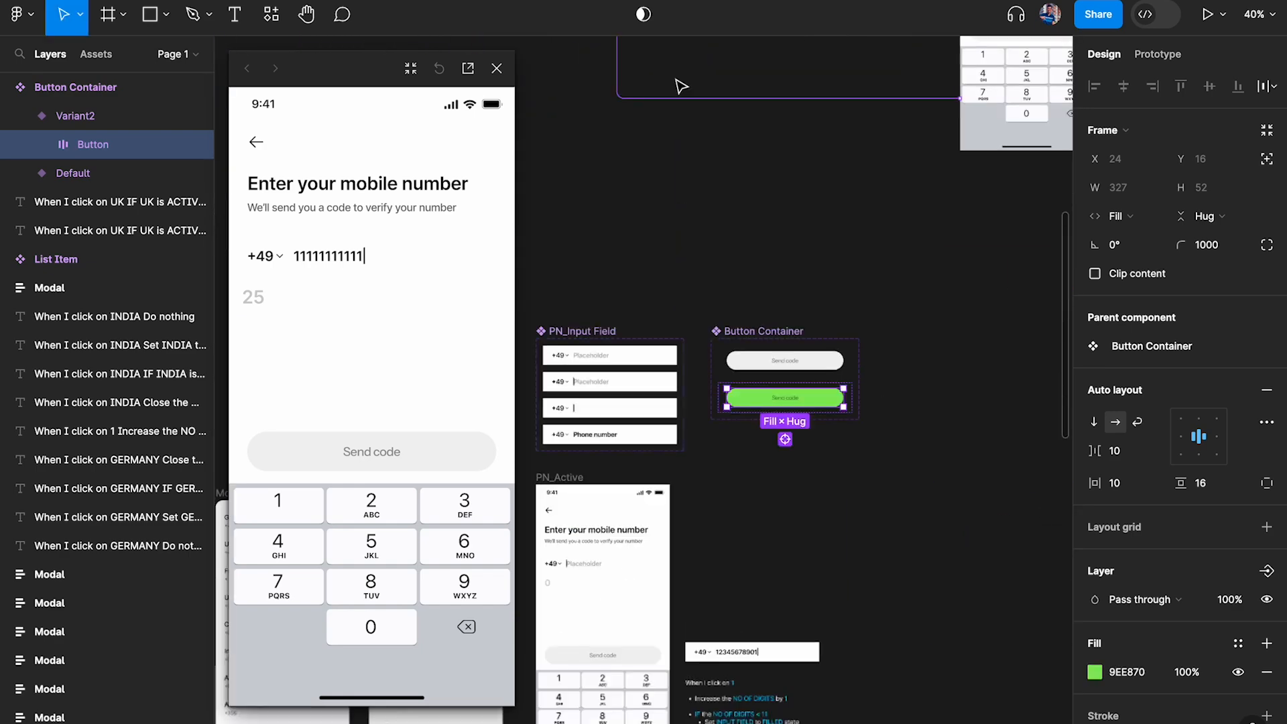
# Set the layer opacity of the green variant's Send code text to 100% and close the prototype preview
pyautogui.scroll(-3, 681, 86)
pyautogui.hscroll(2, 681, 86)
pyautogui.scroll(10, 708, 213)
pyautogui.doubleClick(671, 180)
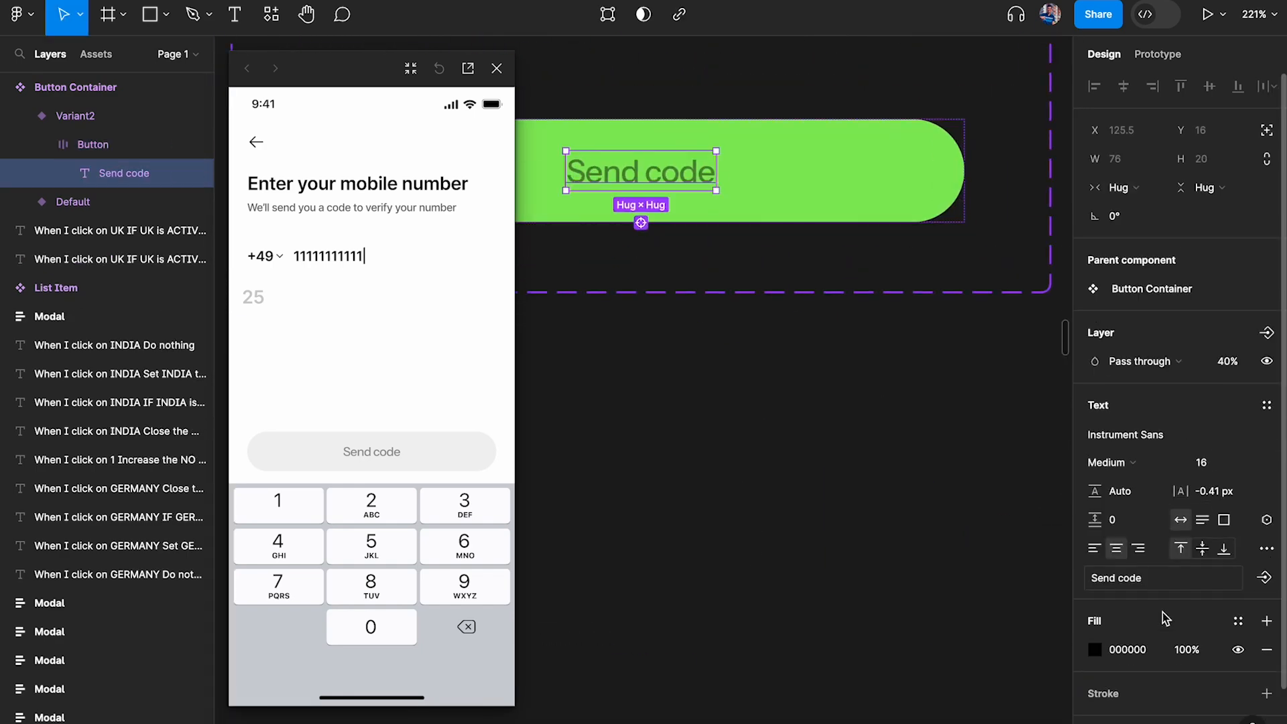
pyautogui.press('0')
pyautogui.click(946, 348)
pyautogui.scroll(-5, 947, 348)
pyautogui.scroll(2, 946, 348)
pyautogui.click(497, 68)
# Rename the Button Container component's variant property to "Active" from its grey default variant
pyautogui.hscroll(3, 726, 230)
pyautogui.scroll(3, 609, 221)
pyautogui.click(609, 221)
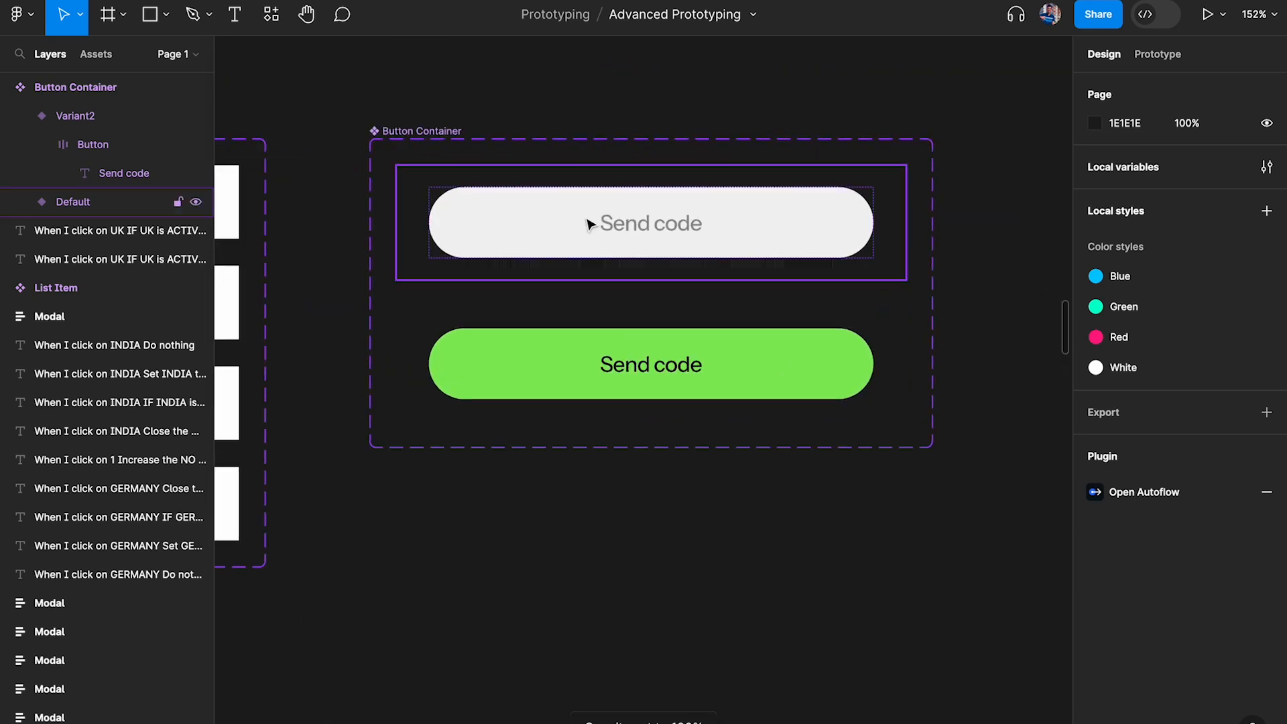
pyautogui.doubleClick(1122, 427)
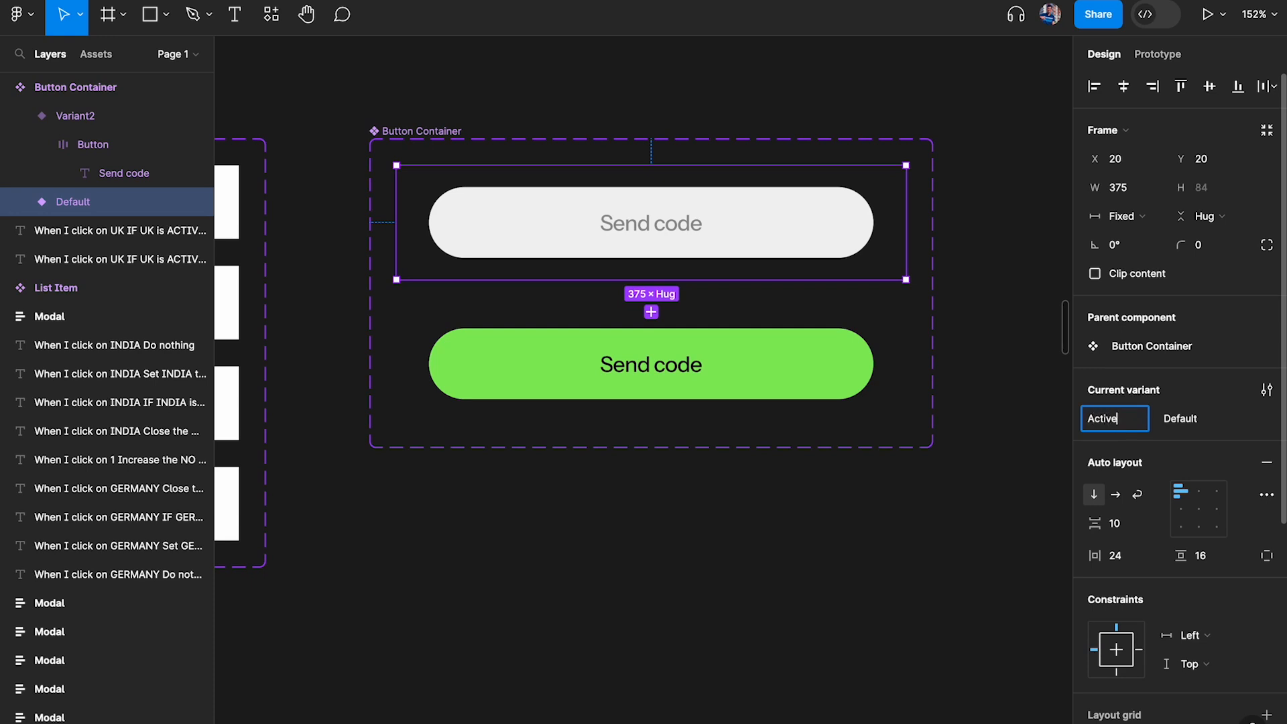
pyautogui.press('Return')
pyautogui.click(1213, 427)
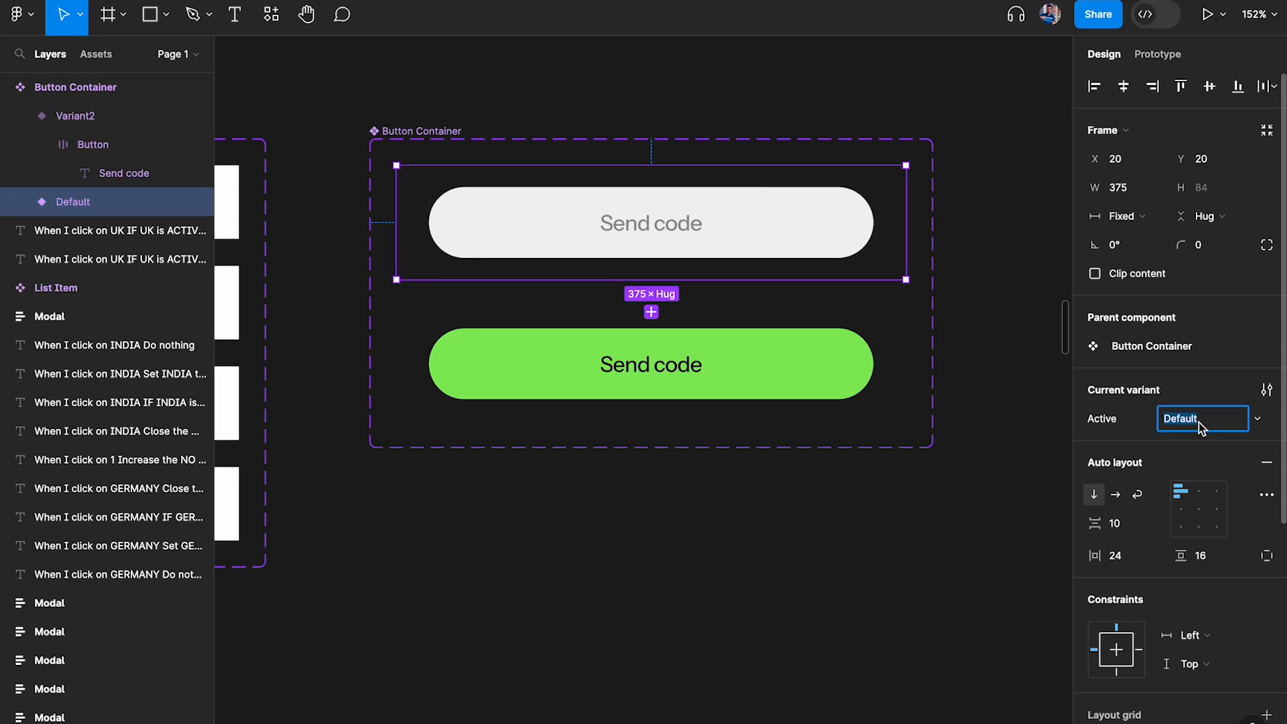
pyautogui.click(856, 474)
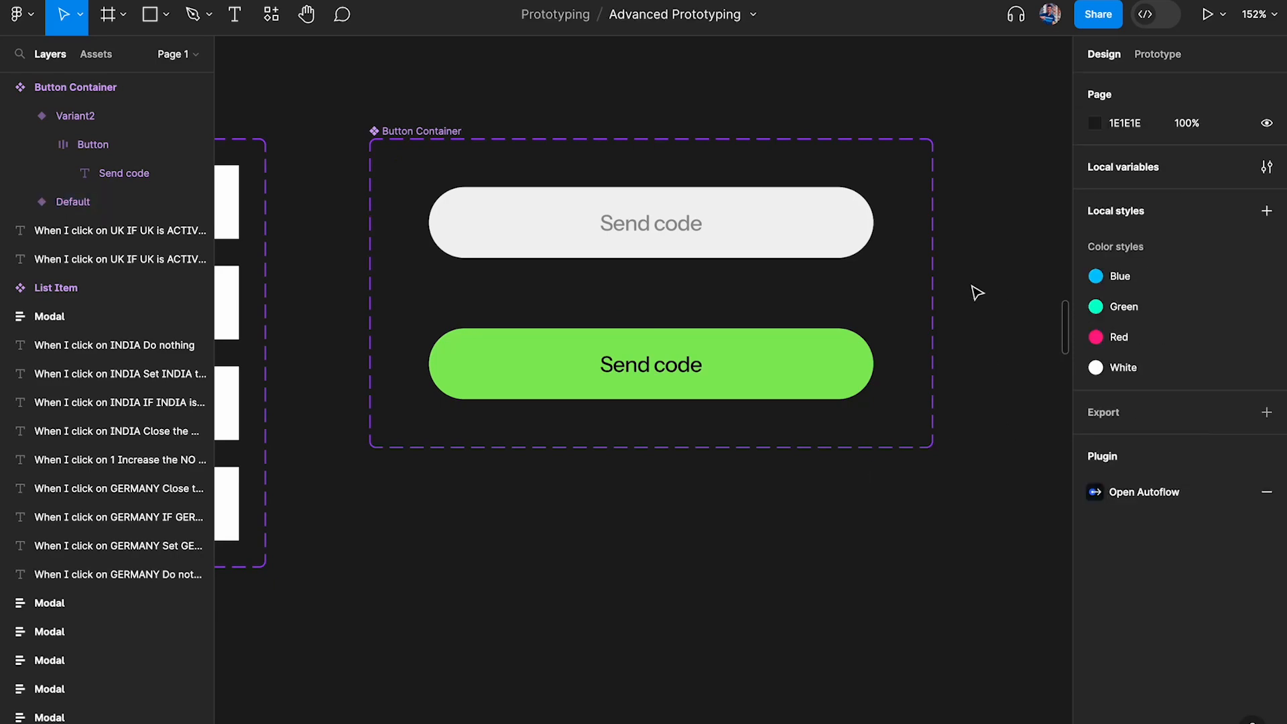
# Examine the List Item component's Active variant values and how its Germany instance in the Modal is linked to a variable
pyautogui.scroll(-5, 713, 301)
pyautogui.hscroll(-12, 713, 301)
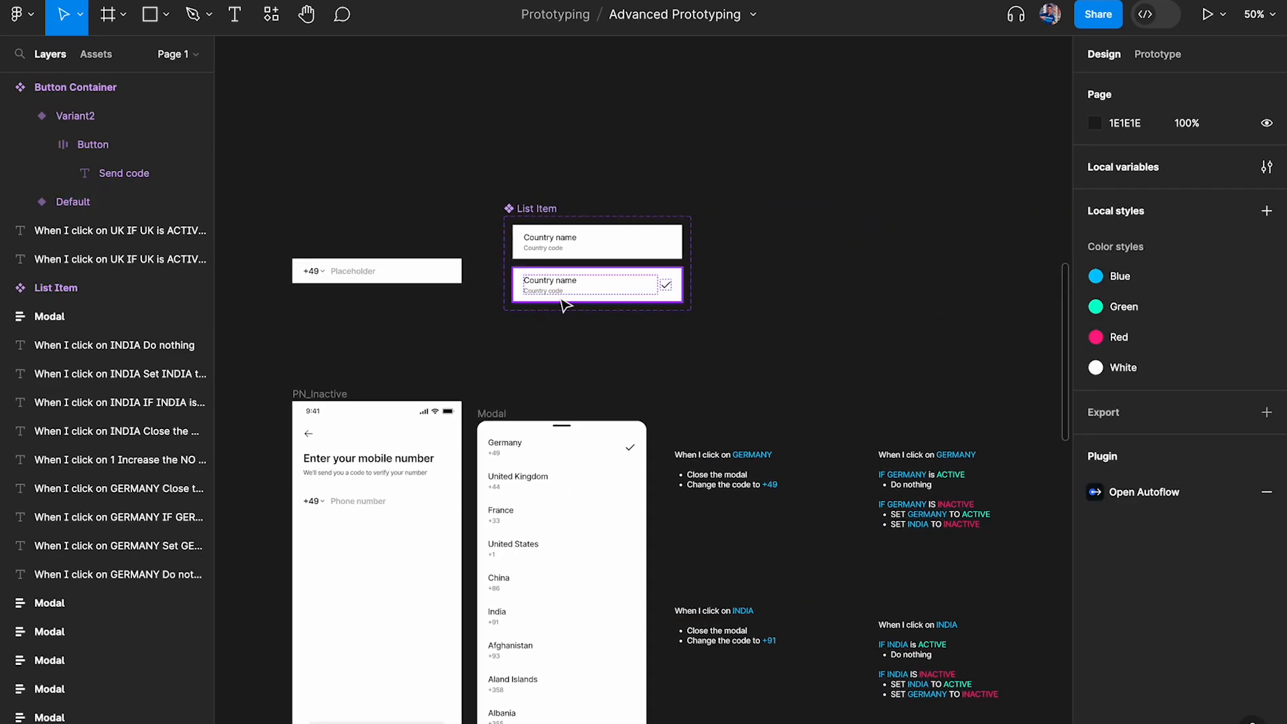
pyautogui.scroll(5, 563, 305)
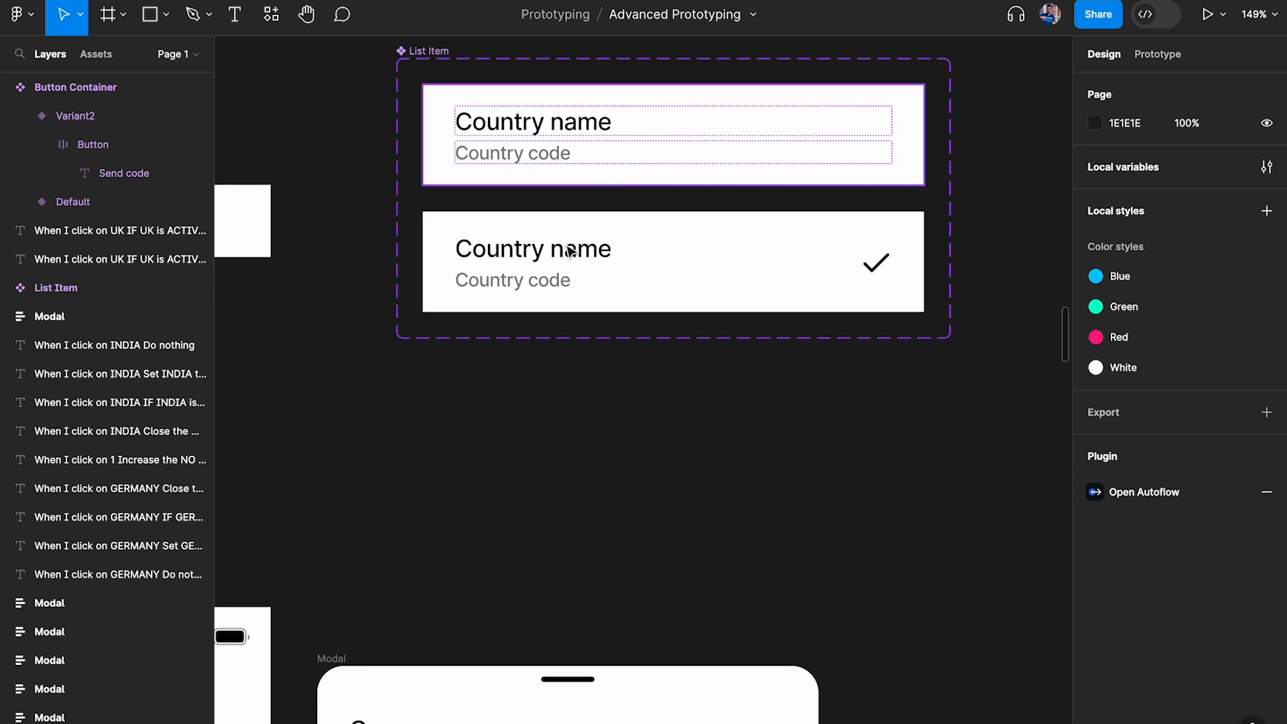
pyautogui.click(773, 169)
pyautogui.scroll(-6, 860, 561)
pyautogui.hscroll(-3, 860, 561)
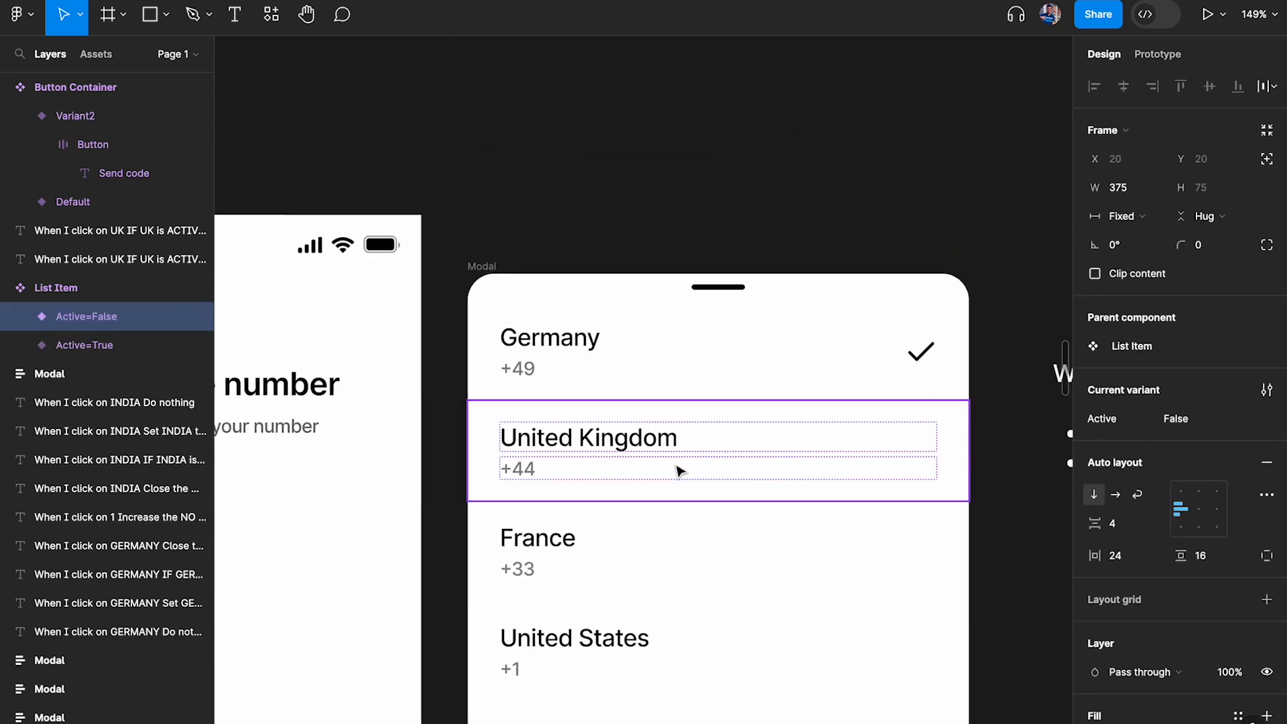
pyautogui.click(681, 469)
pyautogui.click(737, 382)
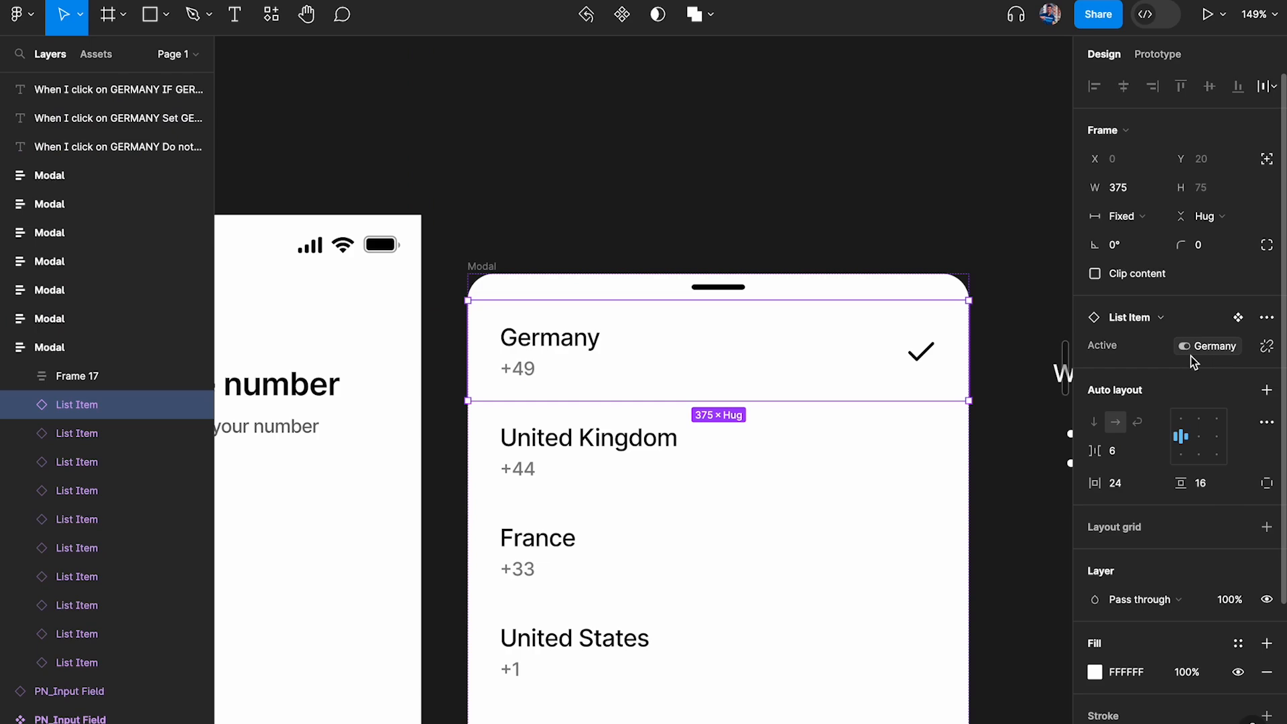
pyautogui.scroll(-10, 971, 336)
pyautogui.hscroll(10, 983, 339)
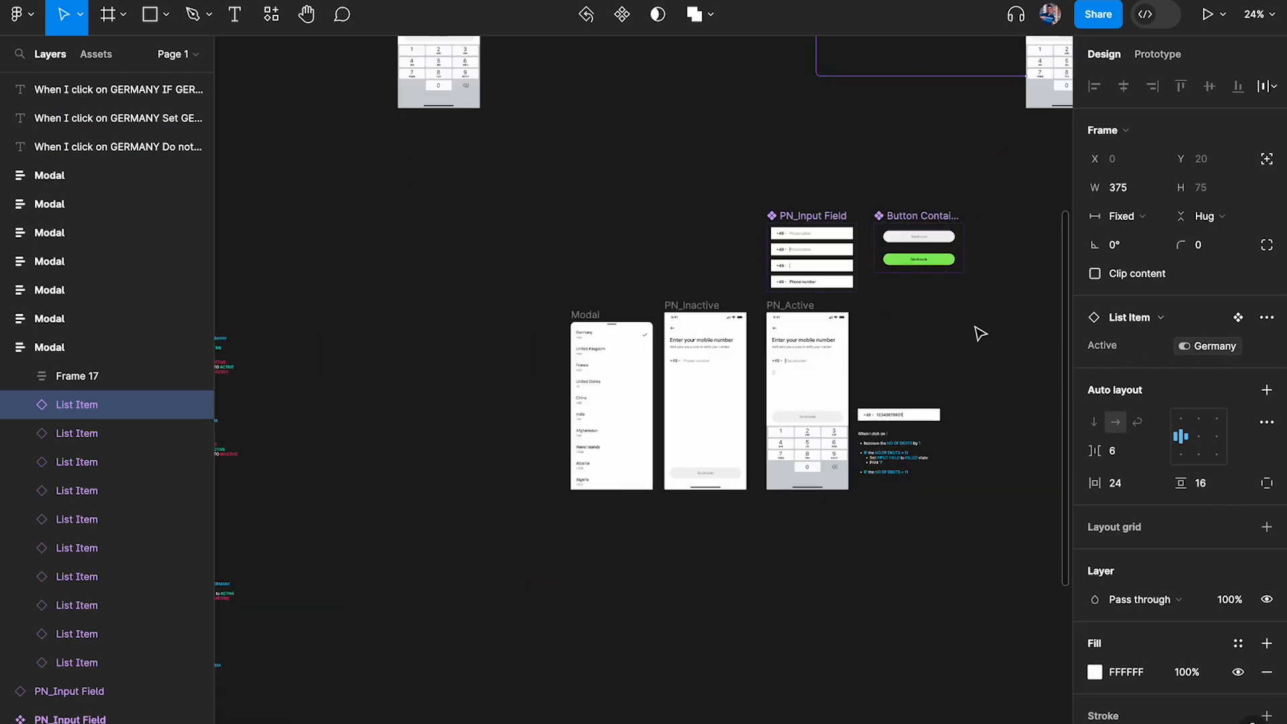
# Create a boolean variable named "Button" with default value False in the Phone Number Input collection
pyautogui.scroll(5, 949, 276)
pyautogui.scroll(3, 950, 277)
pyautogui.click(947, 278)
pyautogui.click(1149, 52)
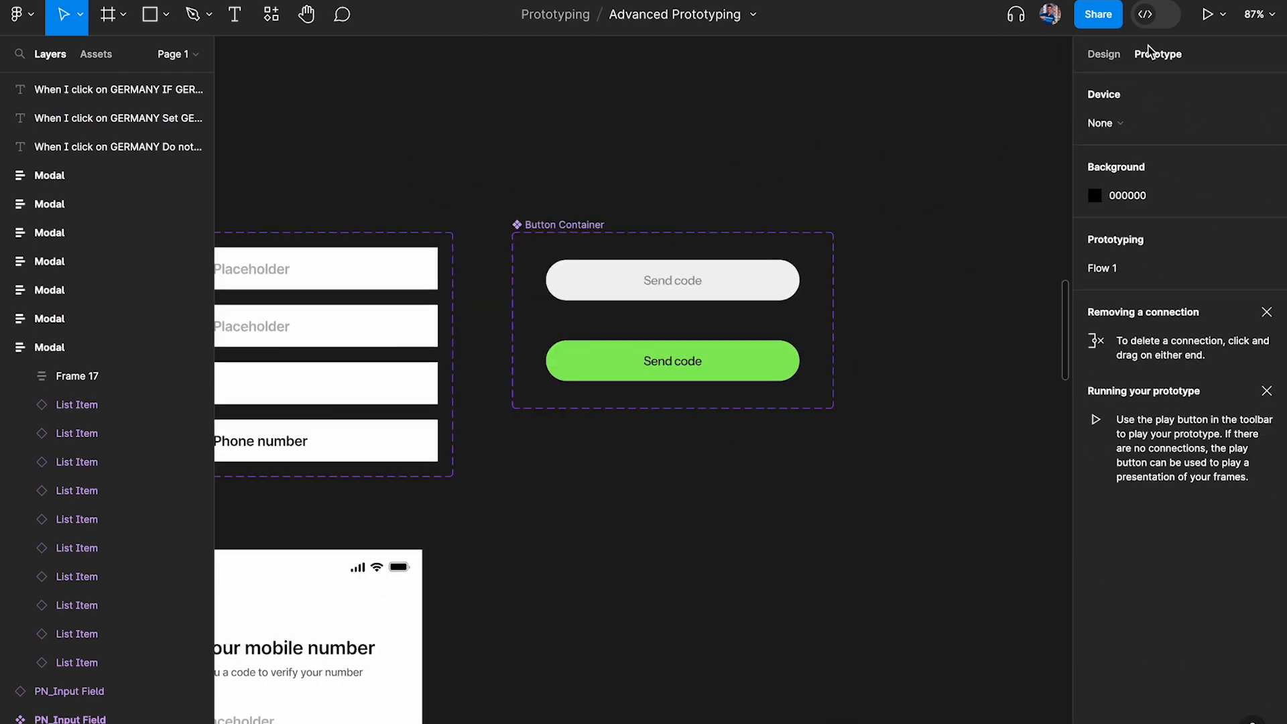
pyautogui.click(1104, 58)
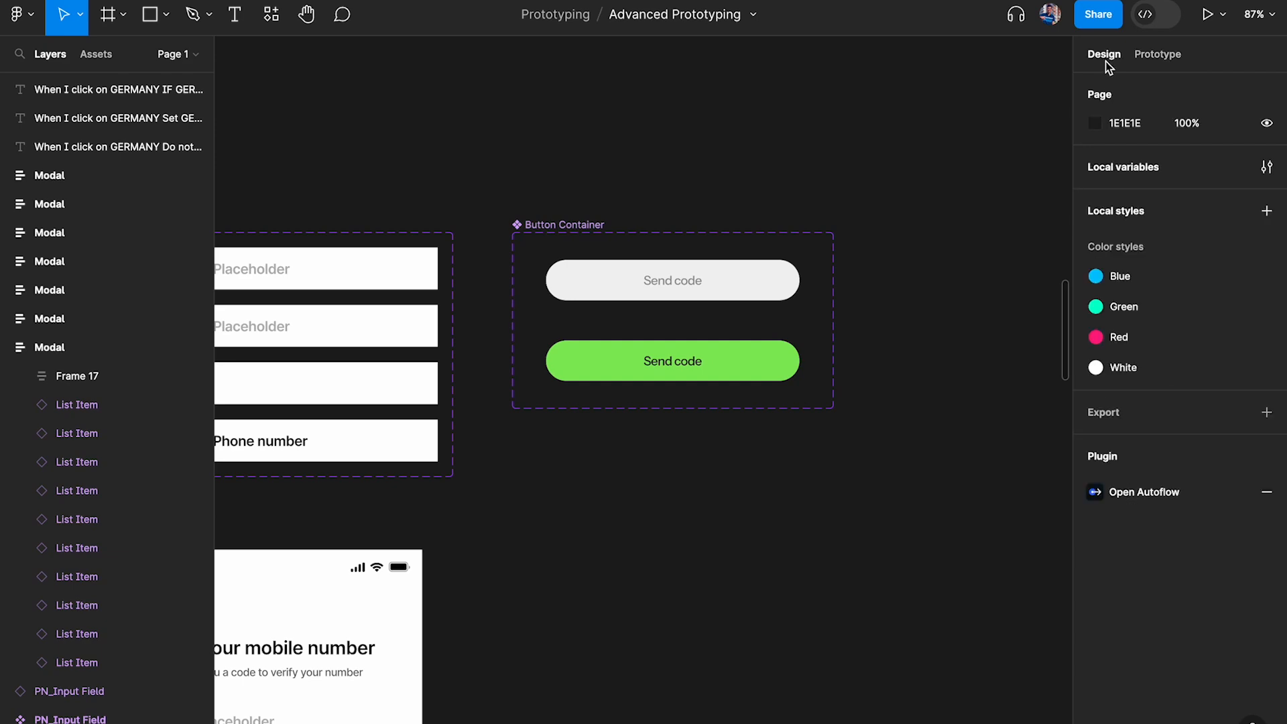
pyautogui.click(1267, 168)
pyautogui.click(742, 333)
pyautogui.click(741, 439)
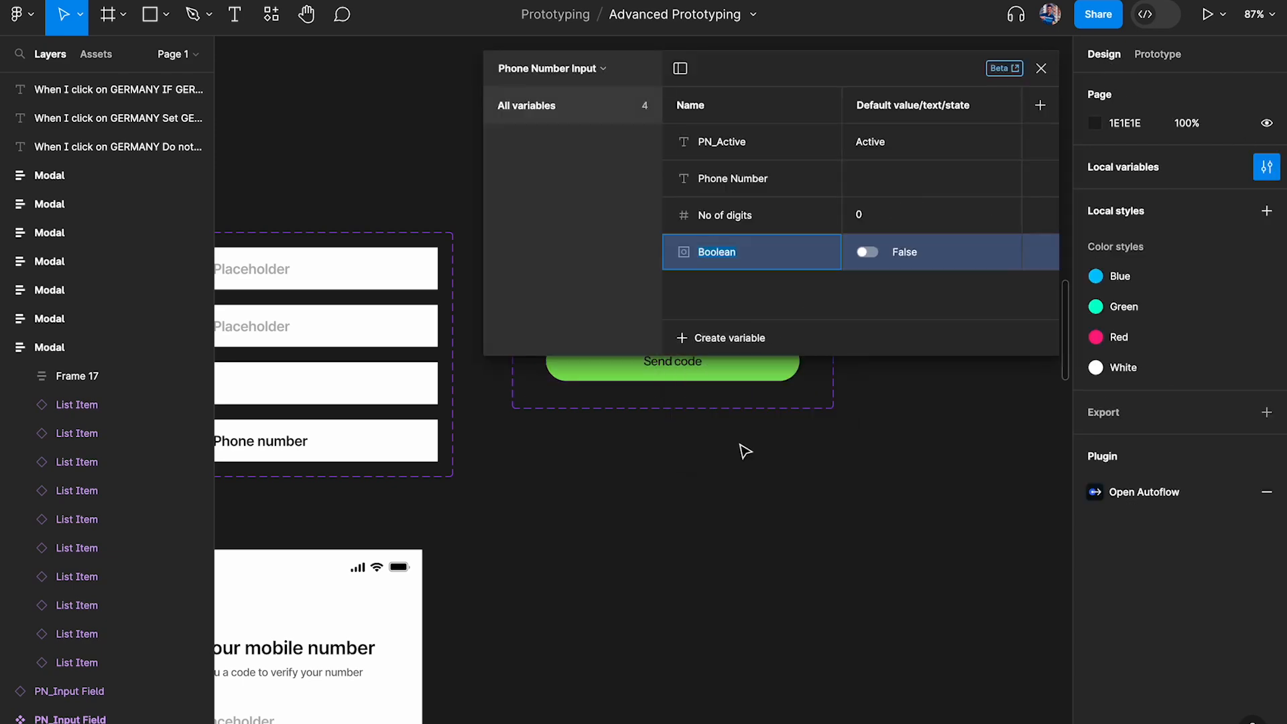
pyautogui.scroll(-10, 638, 461)
pyautogui.scroll(3, 497, 522)
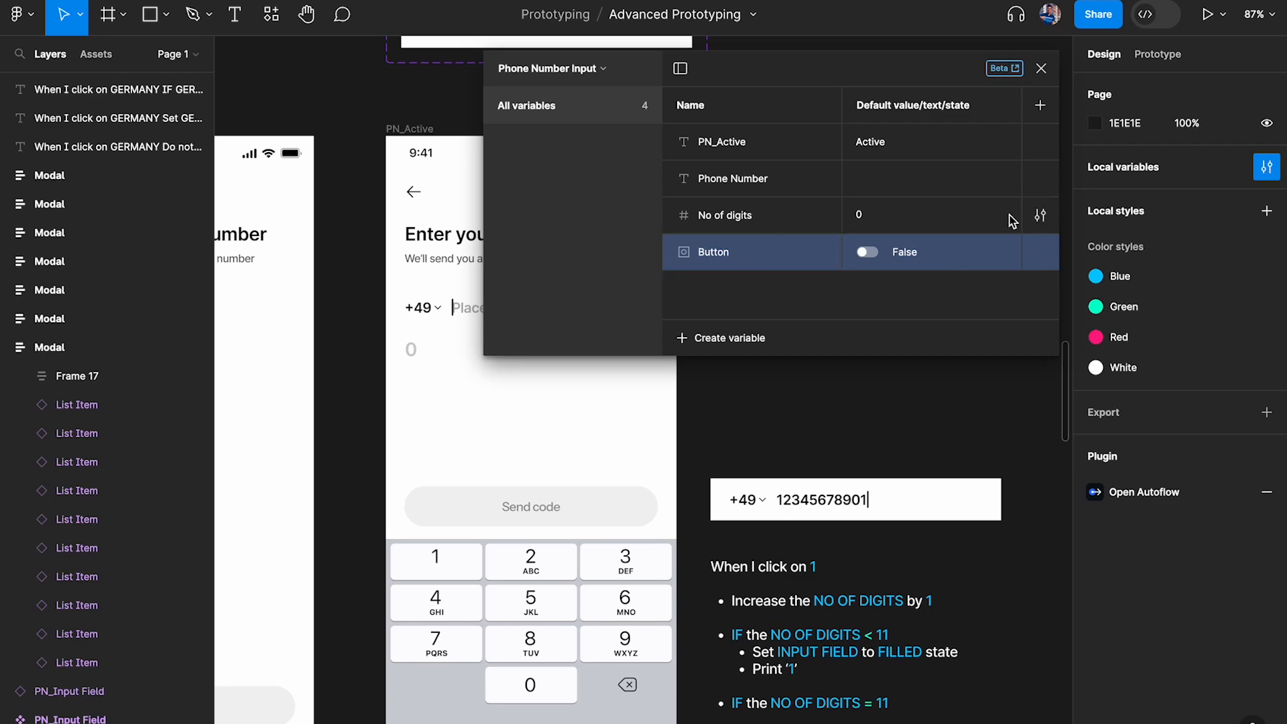
pyautogui.click(1040, 67)
# Replace the Send code container on the PN_Active screen with an instance of the grey Button Container variant
pyautogui.scroll(5, 761, 247)
pyautogui.scroll(-3, 762, 247)
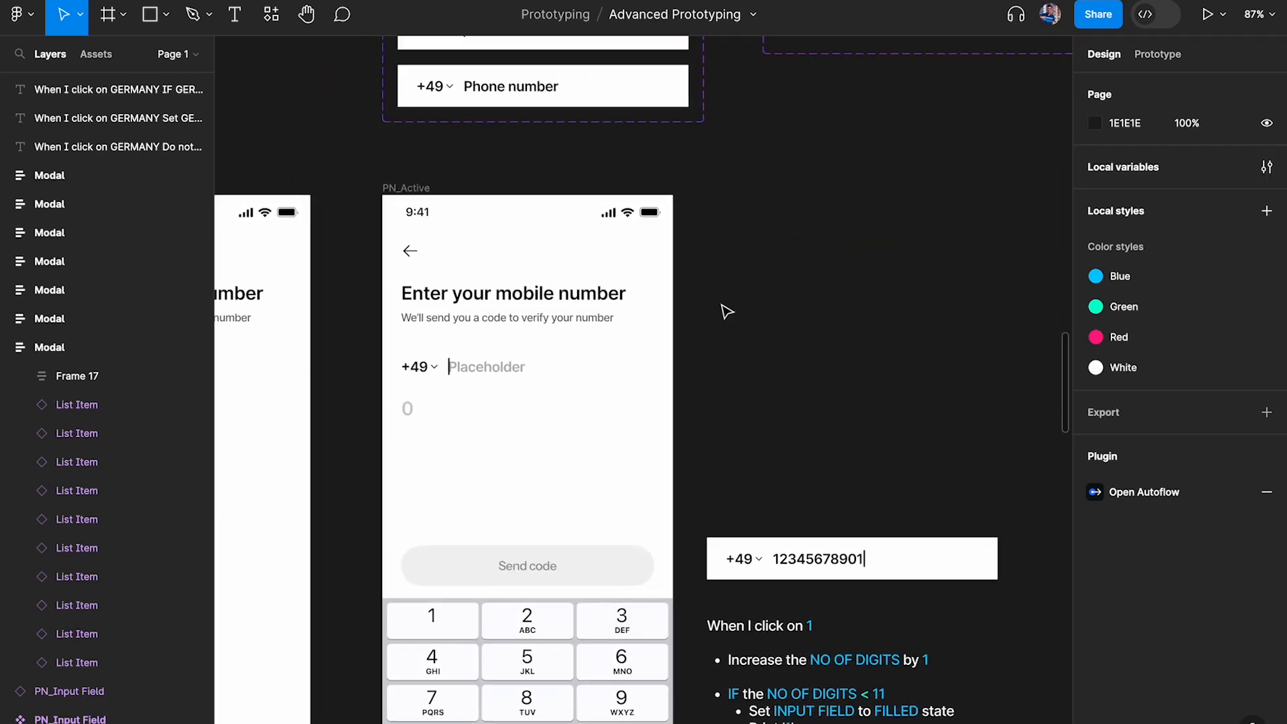
pyautogui.scroll(-3, 563, 594)
pyautogui.hscroll(-3, 564, 594)
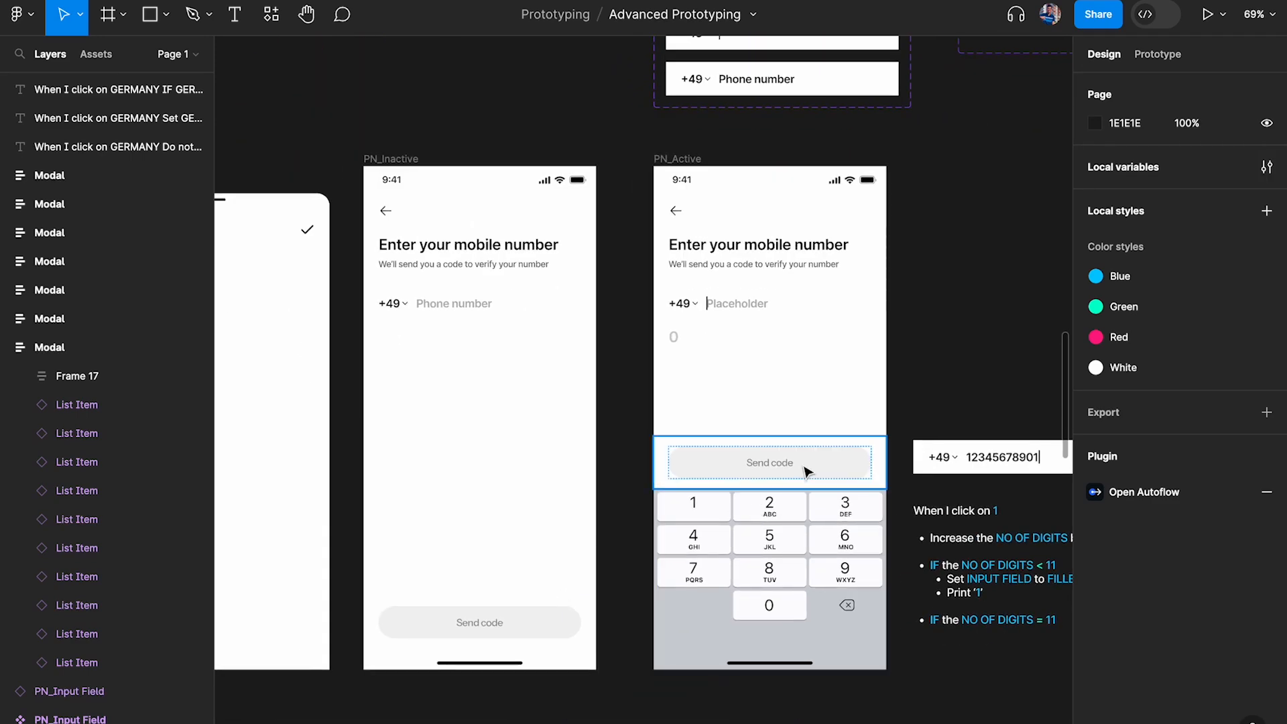
pyautogui.scroll(5, 804, 468)
pyautogui.click(804, 467)
pyautogui.scroll(-5, 806, 471)
pyautogui.click(796, 421)
pyautogui.scroll(2, 796, 420)
pyautogui.click(901, 120)
pyautogui.moveTo(967, 112); pyautogui.dragTo(715, 523)
# Align the Button Container instance to the left edge of the PN_Active screen
pyautogui.scroll(3, 722, 486)
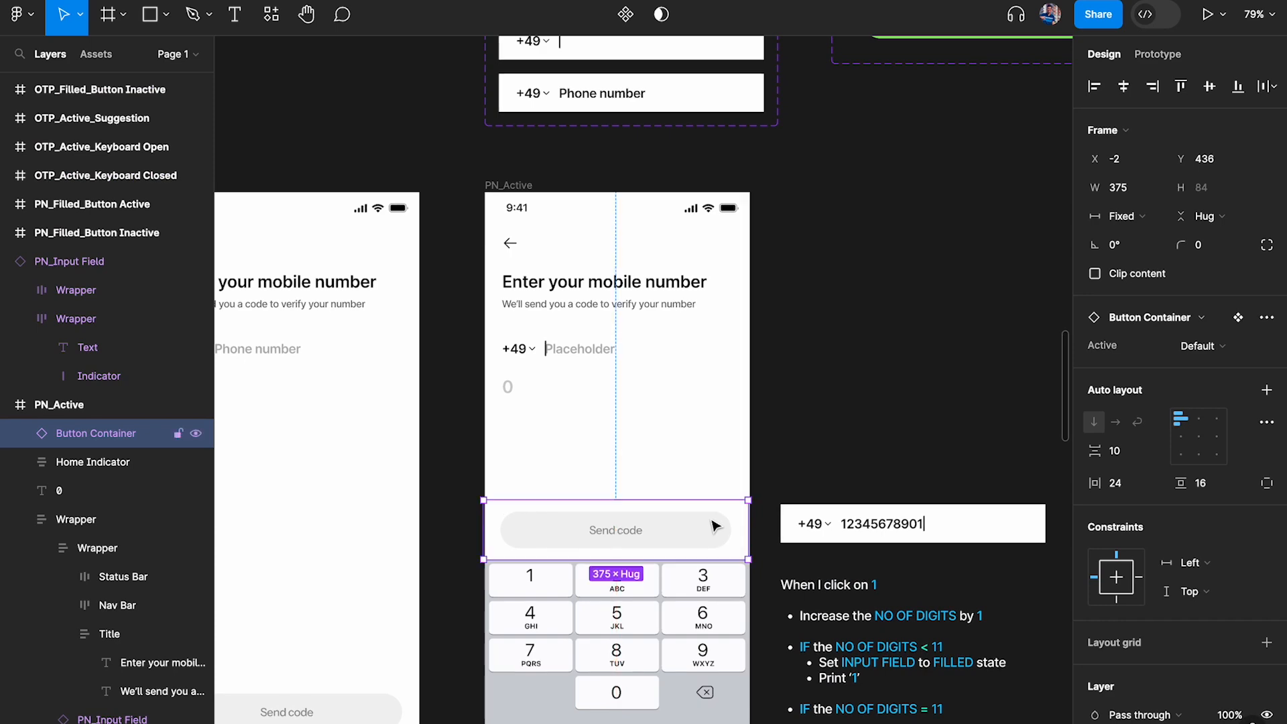
pyautogui.scroll(2, 715, 523)
pyautogui.scroll(5, 916, 447)
pyautogui.click(1095, 88)
pyautogui.scroll(-2, 853, 264)
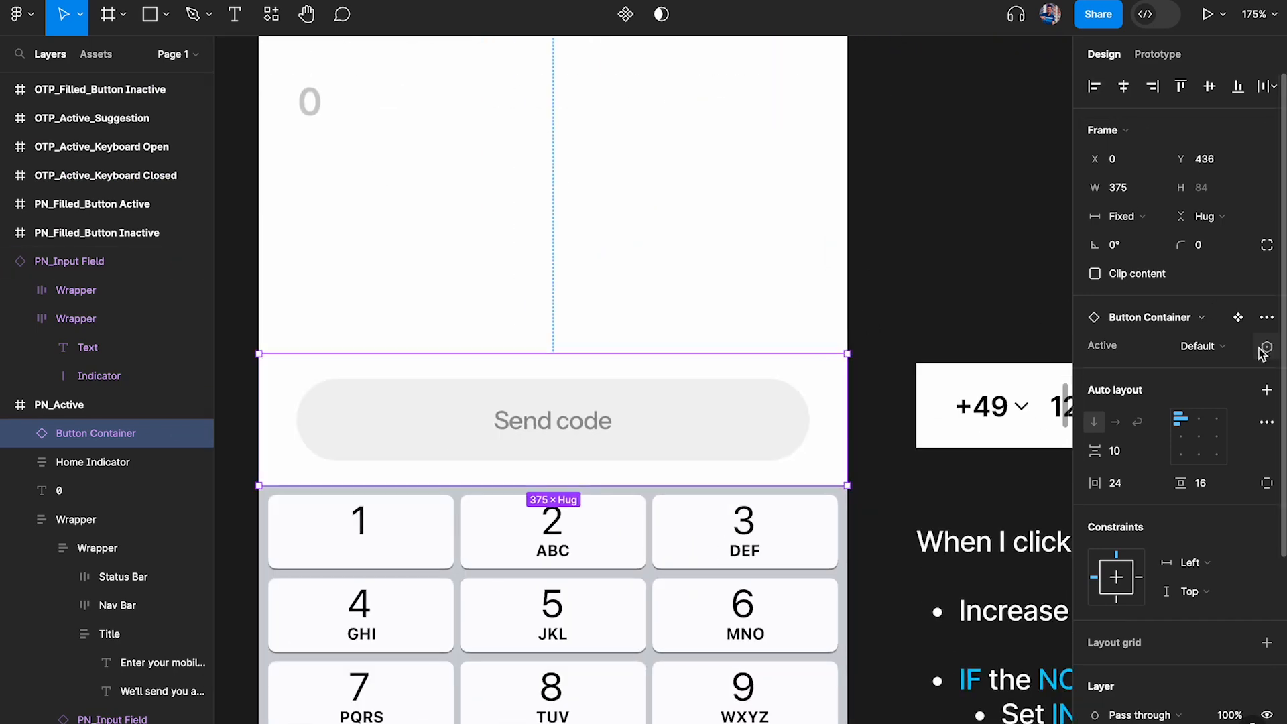
# Try to assign the Button variable to the Active property of the Button Container instance
pyautogui.click(1266, 347)
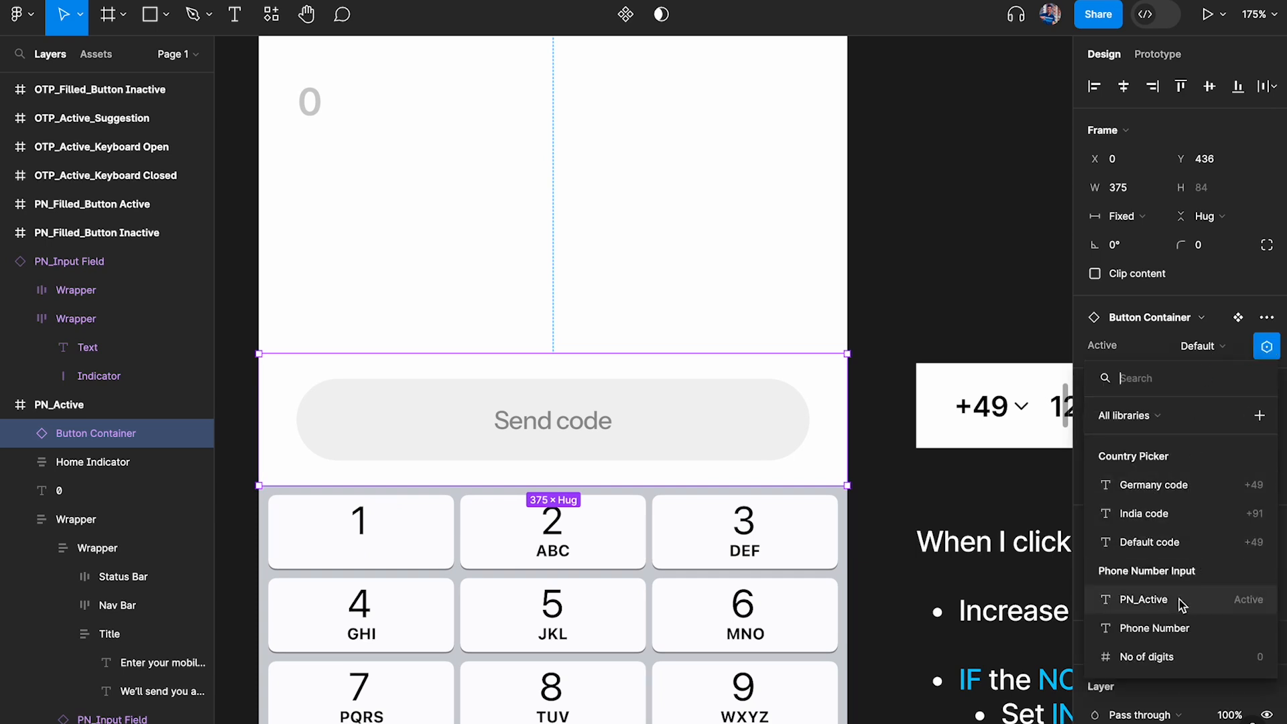
pyautogui.write('but')
pyautogui.press('BackSpace')
pyautogui.press('BackSpace')
pyautogui.press('BackSpace')
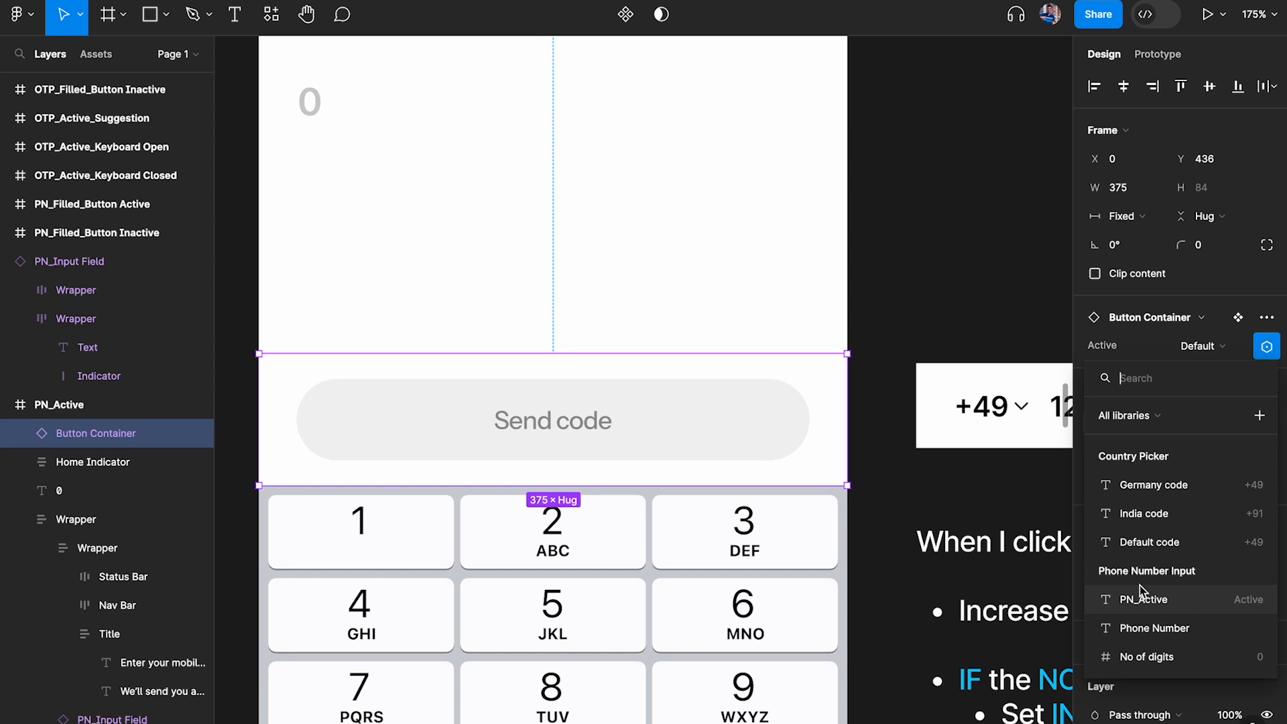
pyautogui.press('Escape')
pyautogui.click(977, 211)
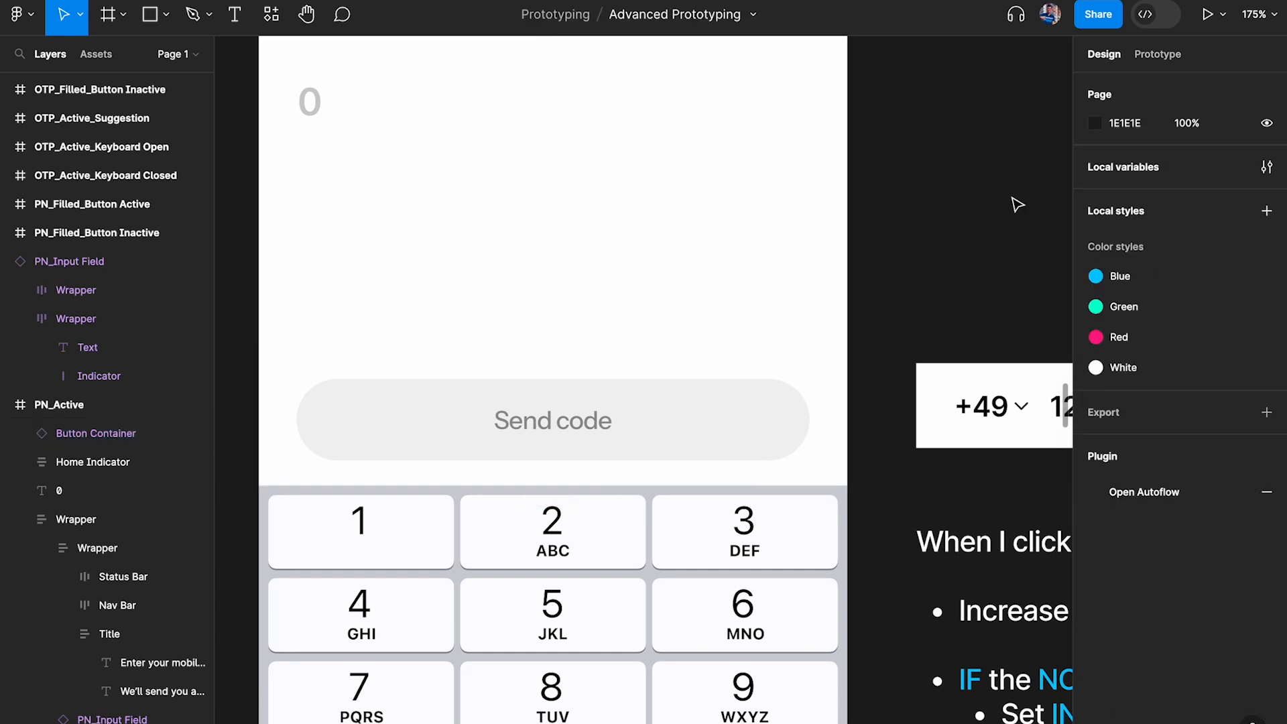
# Check the Button variable in the Phone Number Input collection against the Active property of the Button Container instance
pyautogui.click(1267, 168)
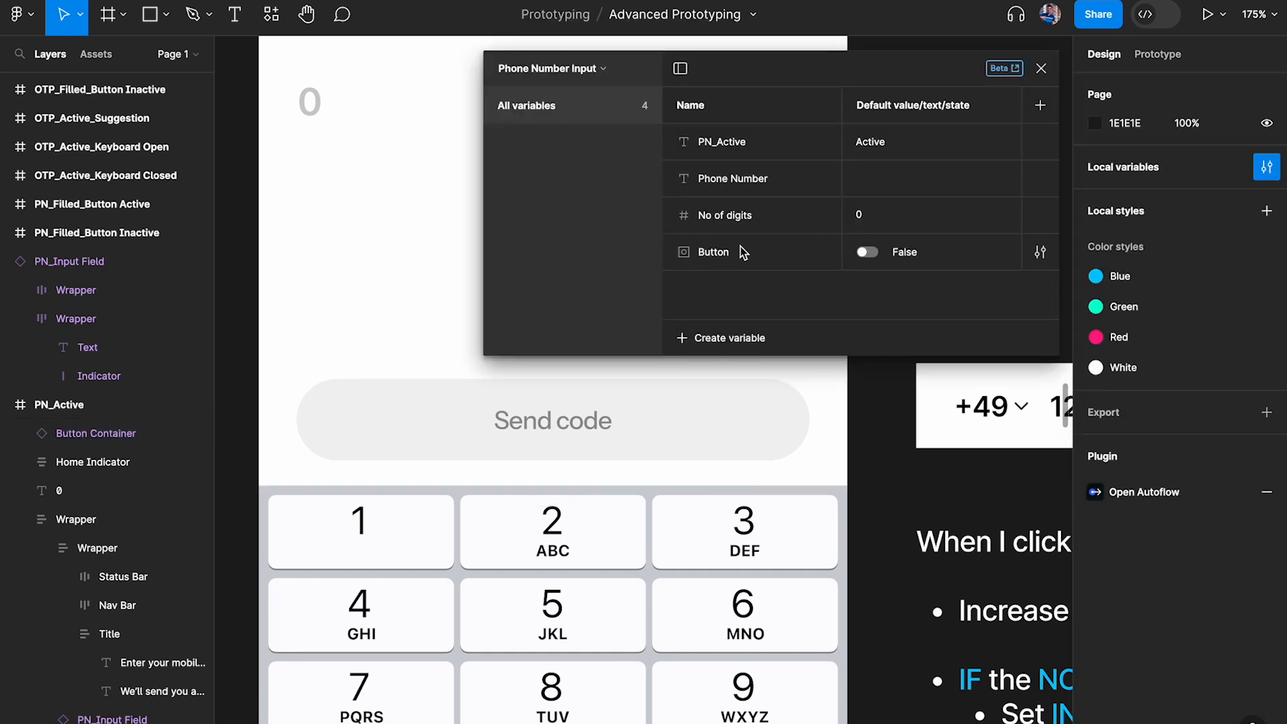
pyautogui.click(1036, 70)
pyautogui.click(690, 428)
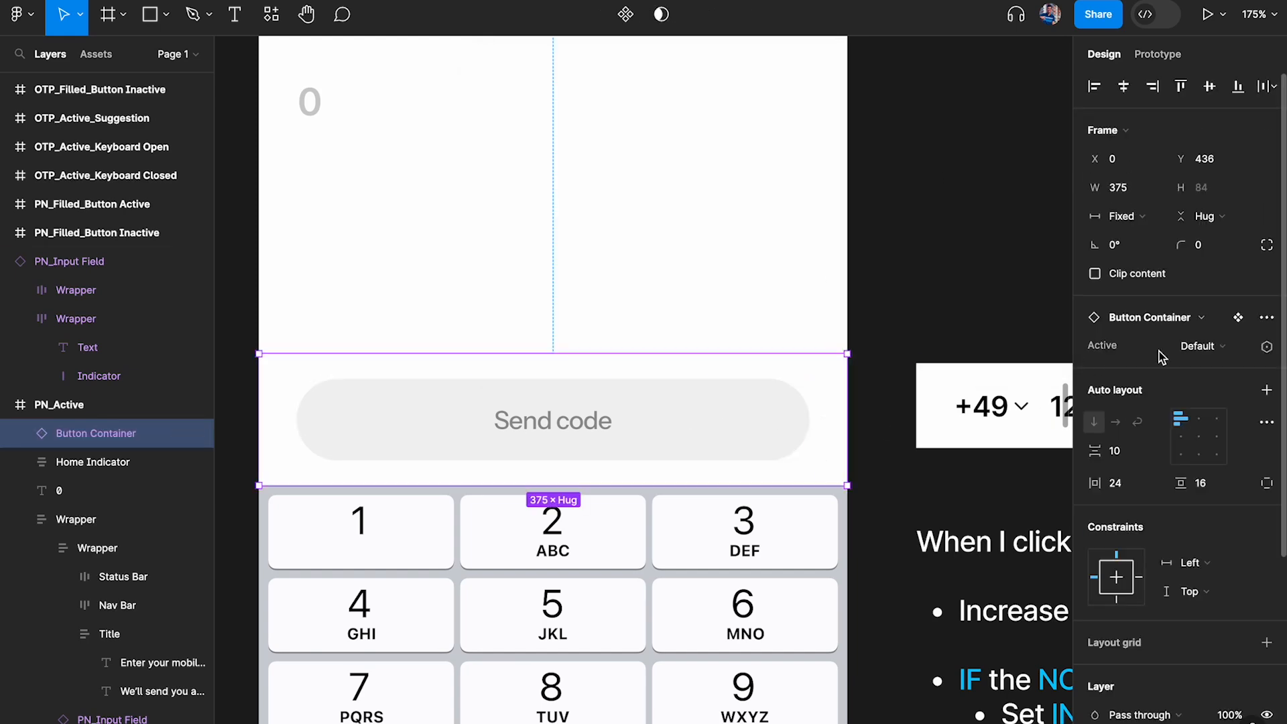
# Set the Active property value of the grey Button Container variant to False
pyautogui.scroll(-5, 893, 259)
pyautogui.scroll(8, 892, 259)
pyautogui.hscroll(6, 892, 259)
pyautogui.click(622, 451)
pyautogui.scroll(5, 622, 452)
pyautogui.click(665, 402)
pyautogui.click(1203, 422)
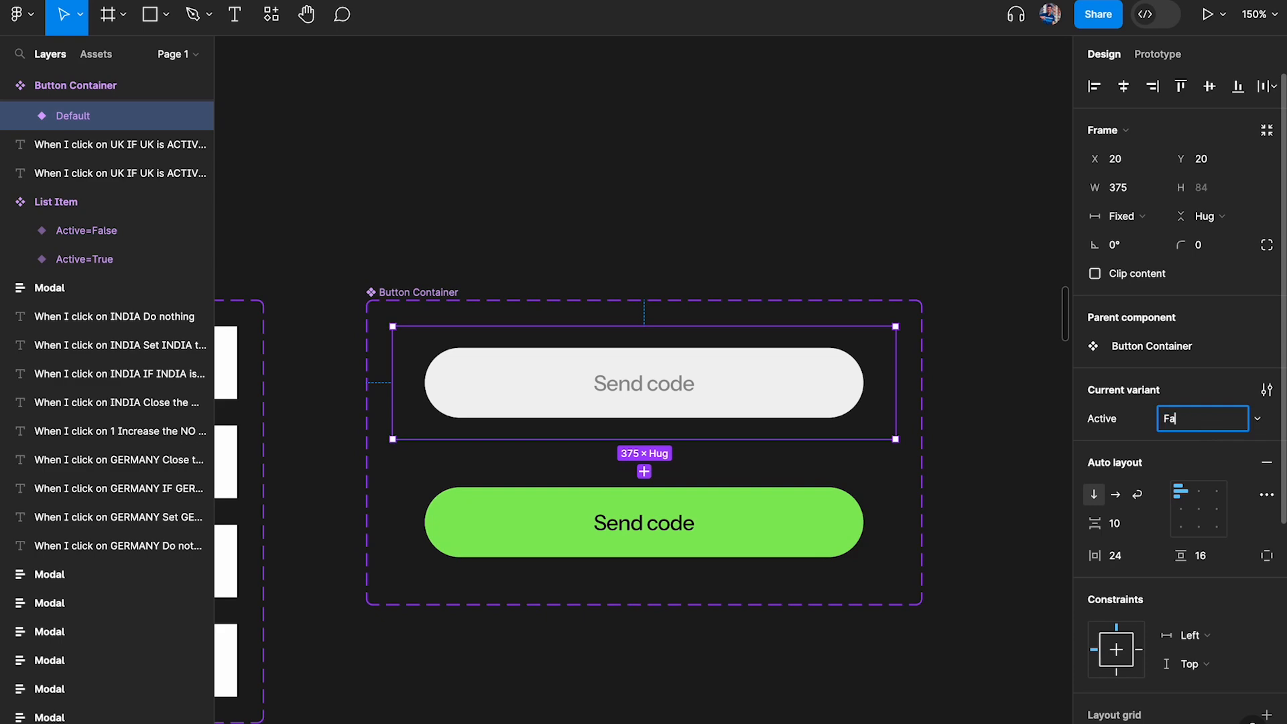
pyautogui.write('False')
pyautogui.press('Return')
# Set the Active property value of the green Button Container variant to True
pyautogui.click(706, 520)
pyautogui.click(1207, 422)
pyautogui.write('True')
pyautogui.press('Return')
# Assign the Button variable from the Phone Number Input collection to the Active property of the Button Container instance in PN_Active
pyautogui.scroll(-5, 662, 422)
pyautogui.scroll(-8, 663, 423)
pyautogui.hscroll(-3, 662, 423)
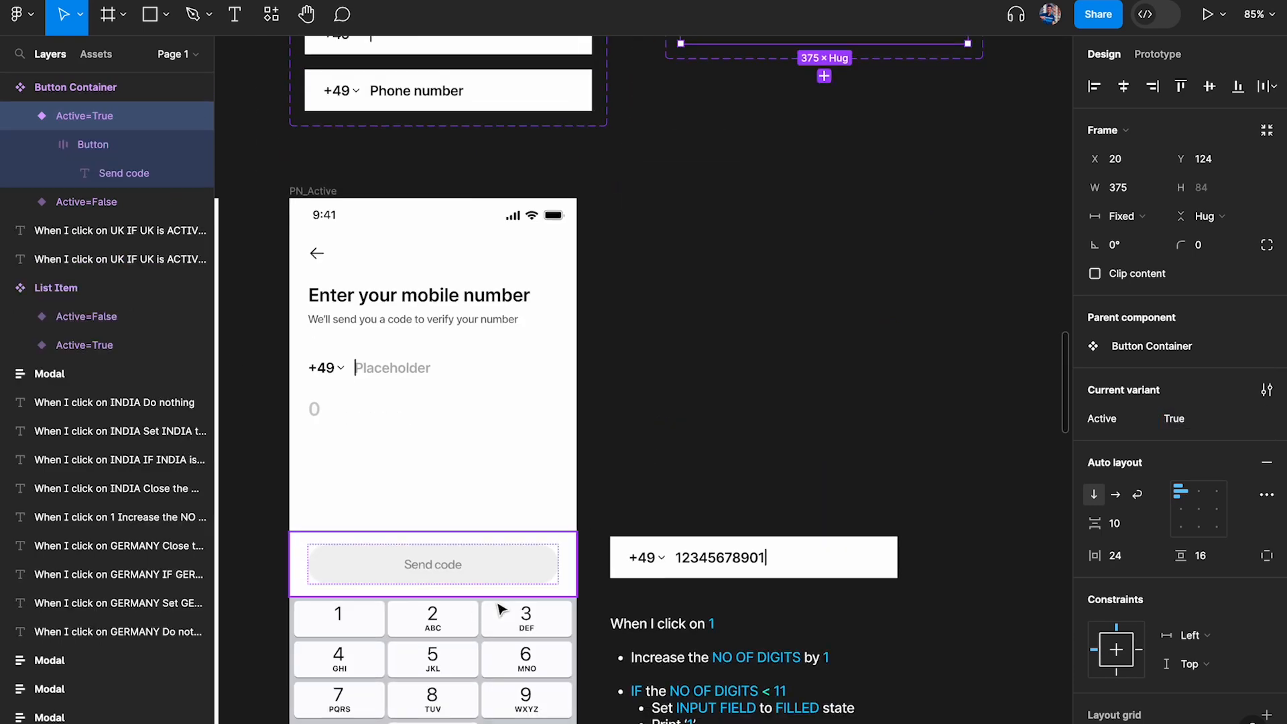
pyautogui.click(486, 572)
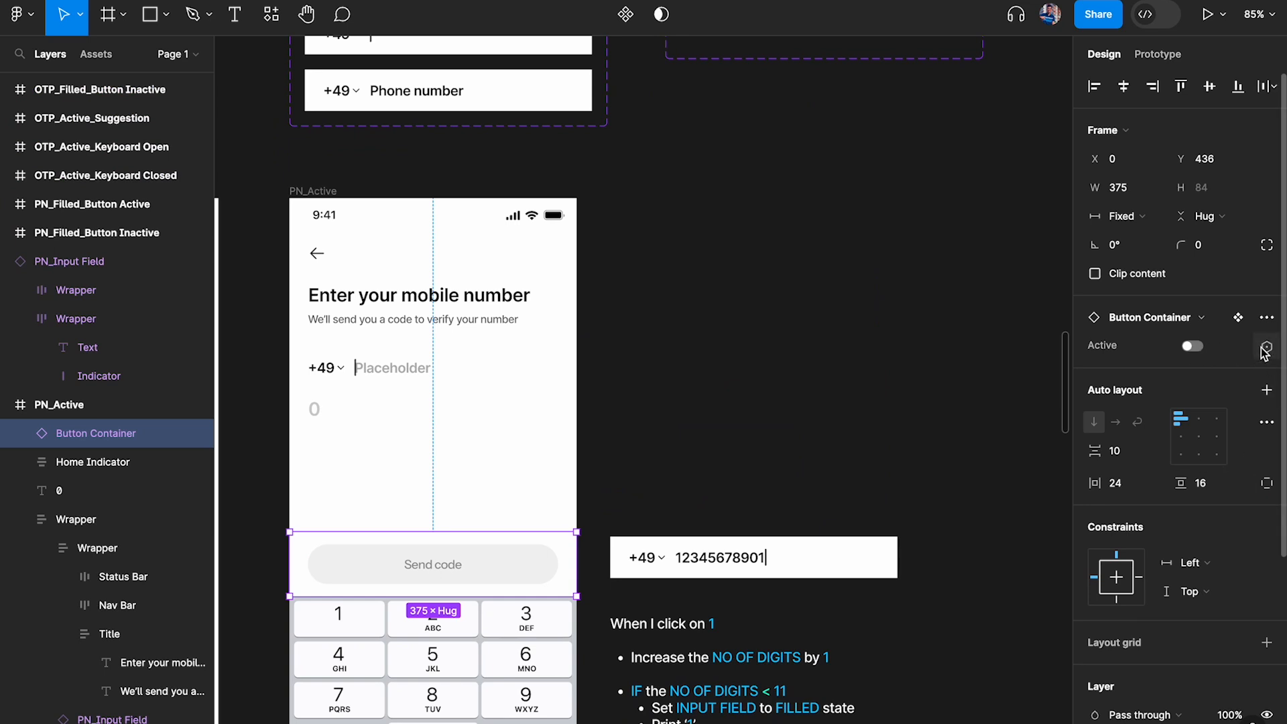
pyautogui.click(1264, 349)
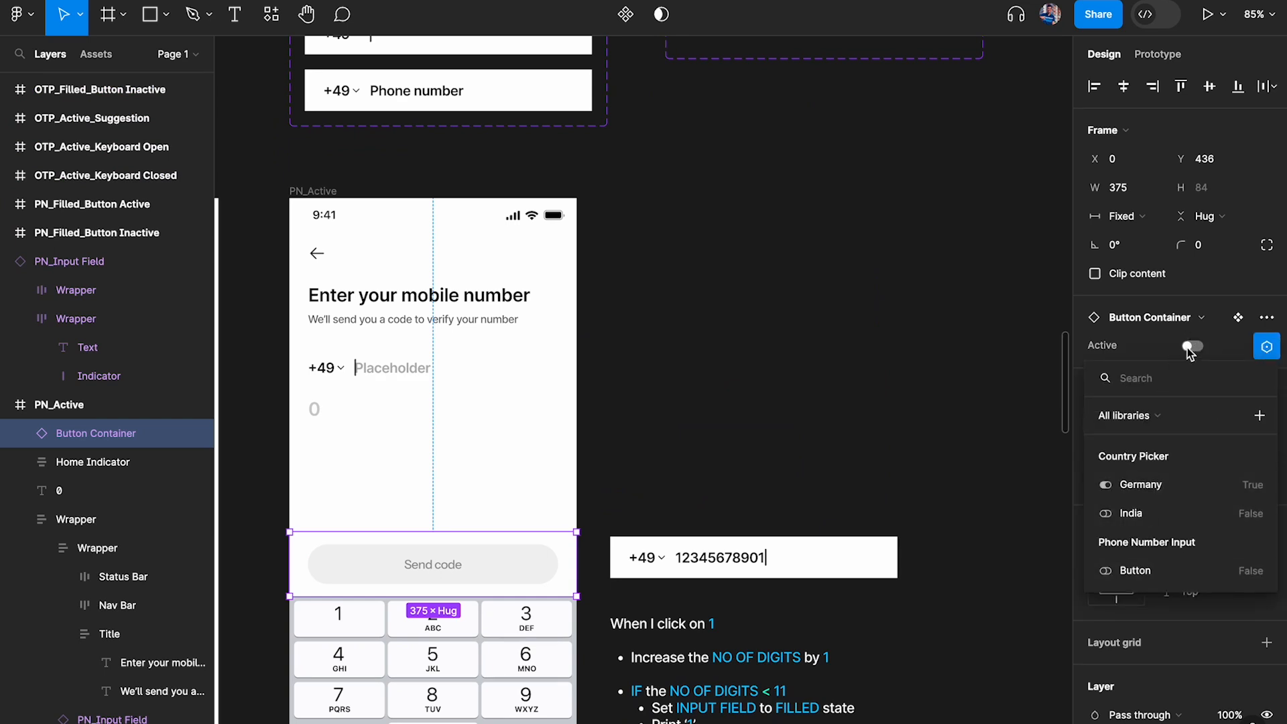
pyautogui.click(1137, 571)
# Replace the Send code button in the PN_Inactive screen with a copy of the Button Container instance, placed at X 0, Y 694
pyautogui.scroll(-2, 807, 487)
pyautogui.hscroll(-3, 807, 487)
pyautogui.hscroll(-4, 806, 485)
pyautogui.scroll(-2, 806, 484)
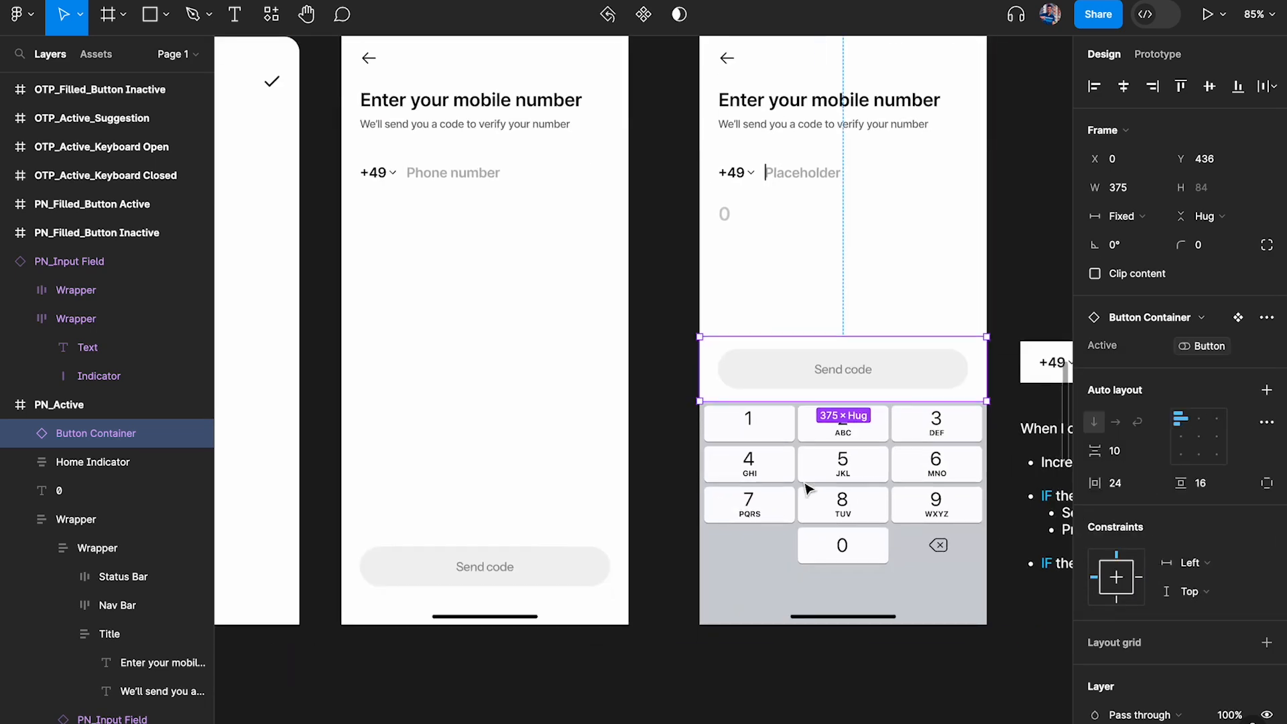
pyautogui.click(591, 592)
pyautogui.press('Delete')
pyautogui.click(559, 512)
pyautogui.hotkey('ctrl', 'v')
pyautogui.moveTo(581, 386); pyautogui.dragTo(583, 572)
# Add an indented sub-bullet below the "IF the NO OF DIGITS = 11" line of the logic note
pyautogui.hscroll(-5, 632, 500)
pyautogui.scroll(-3, 646, 496)
pyautogui.hscroll(3, 786, 520)
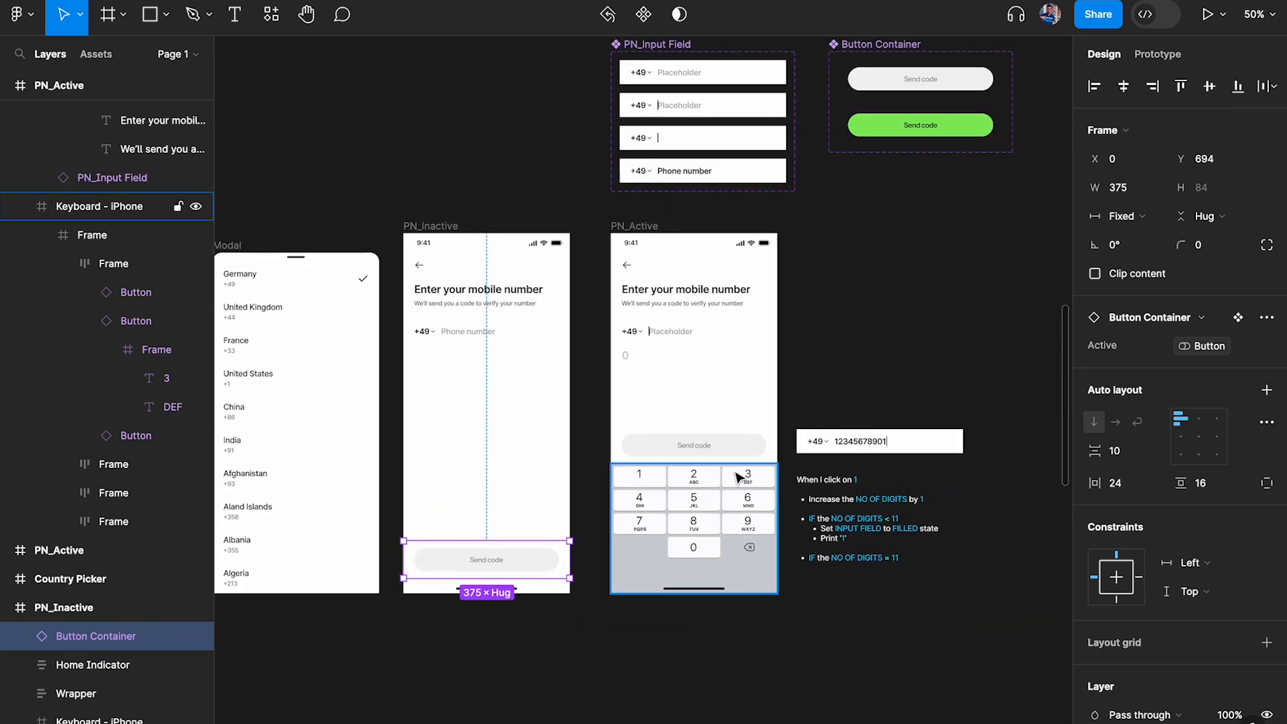
pyautogui.scroll(5, 738, 469)
pyautogui.hscroll(2, 697, 396)
pyautogui.scroll(-1, 697, 396)
pyautogui.scroll(-1, 702, 391)
pyautogui.hscroll(2, 702, 391)
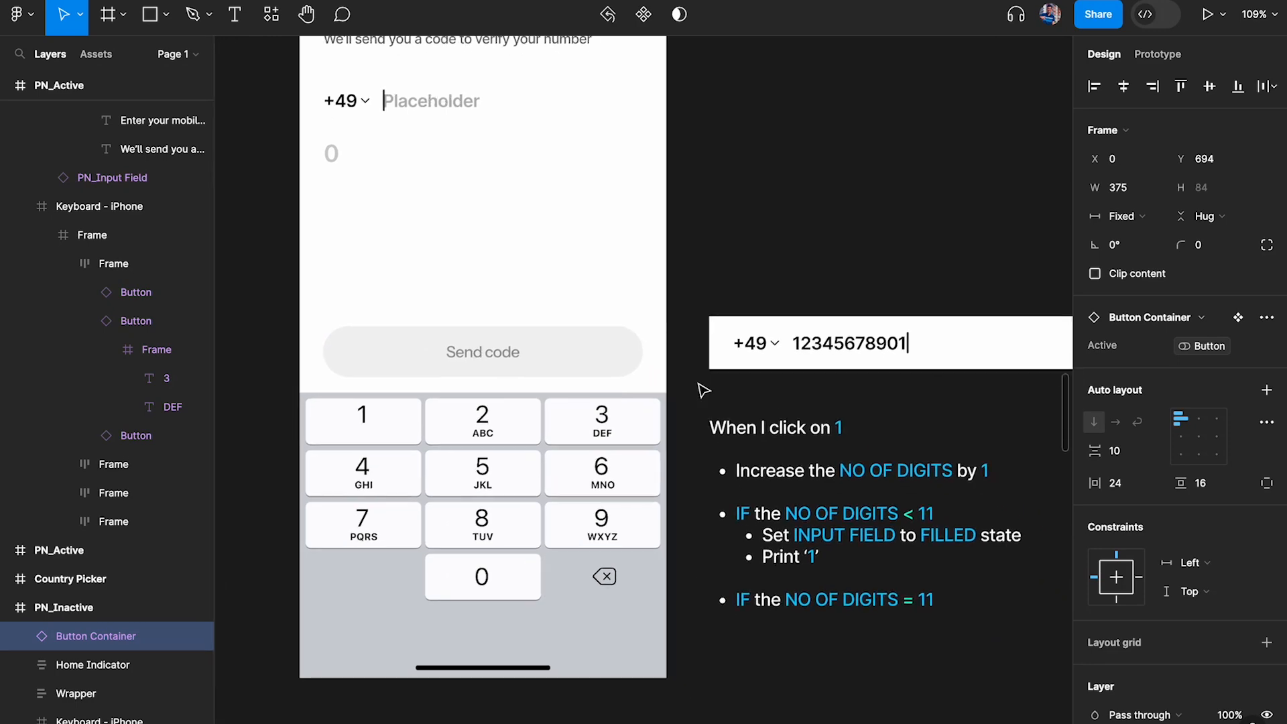
pyautogui.scroll(-3, 804, 509)
pyautogui.hscroll(2, 804, 509)
pyautogui.scroll(3, 754, 486)
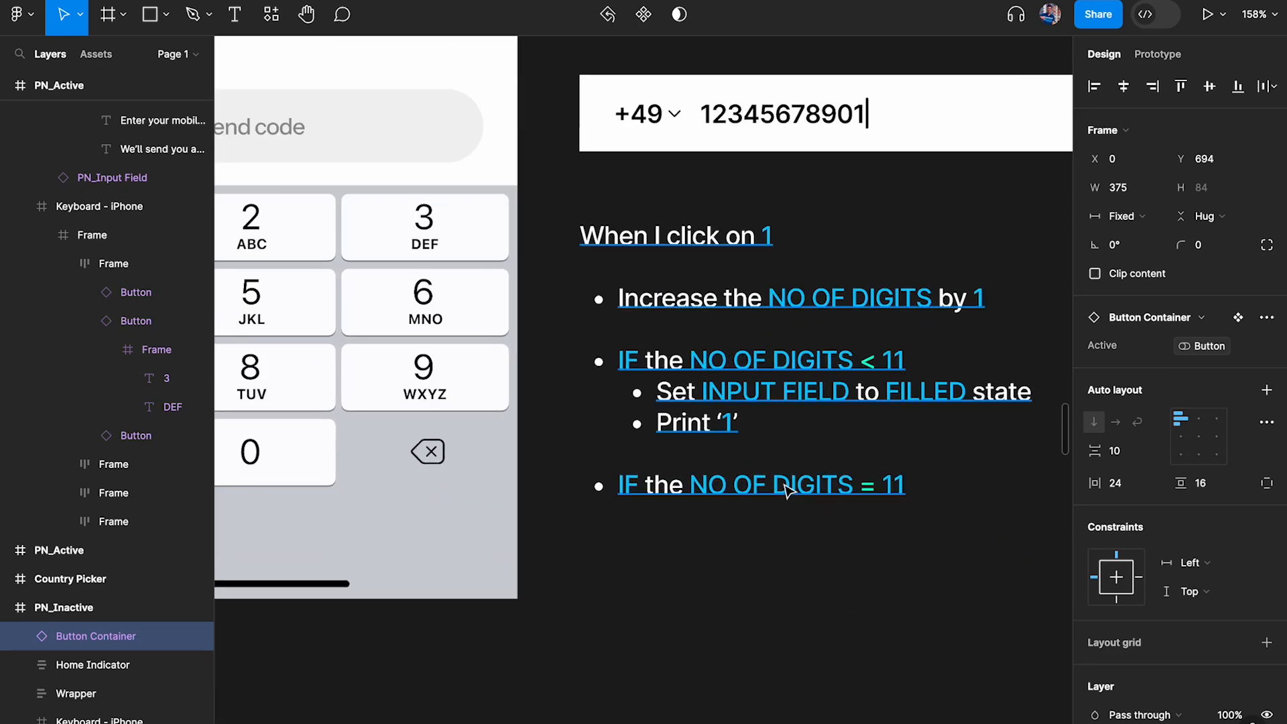
pyautogui.click(758, 485)
pyautogui.hscroll(1, 642, 513)
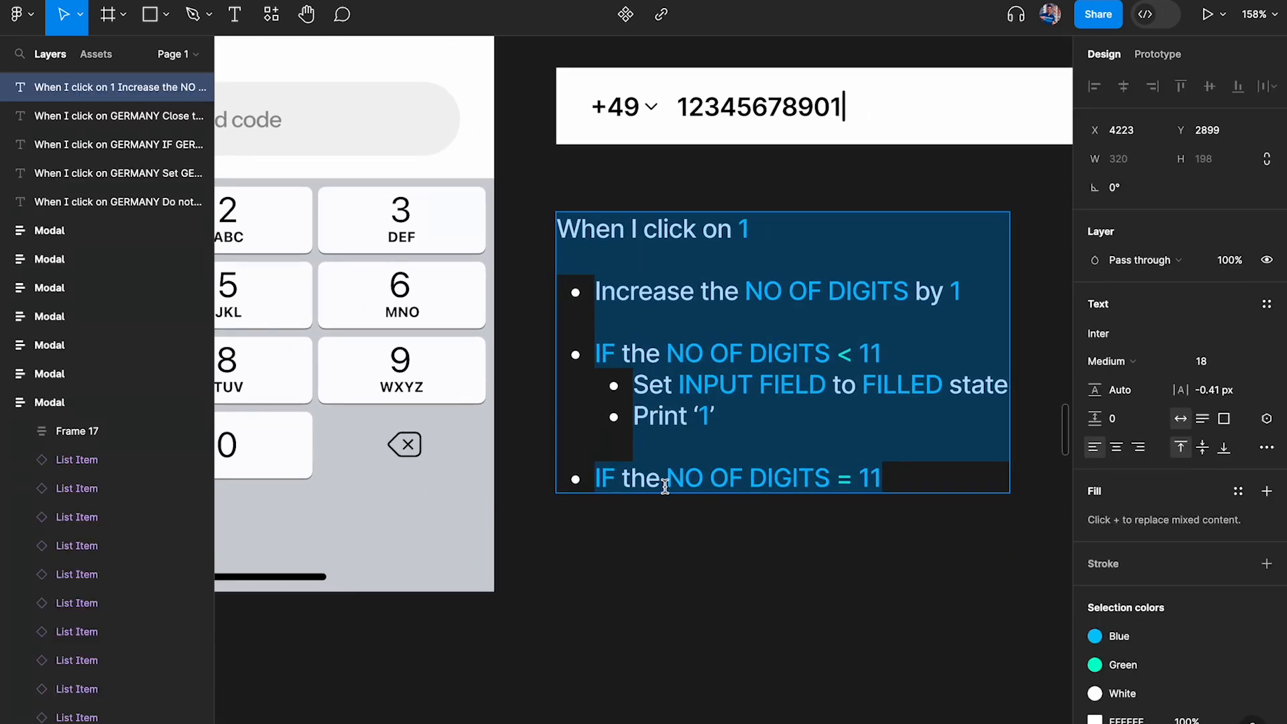
pyautogui.click(907, 473)
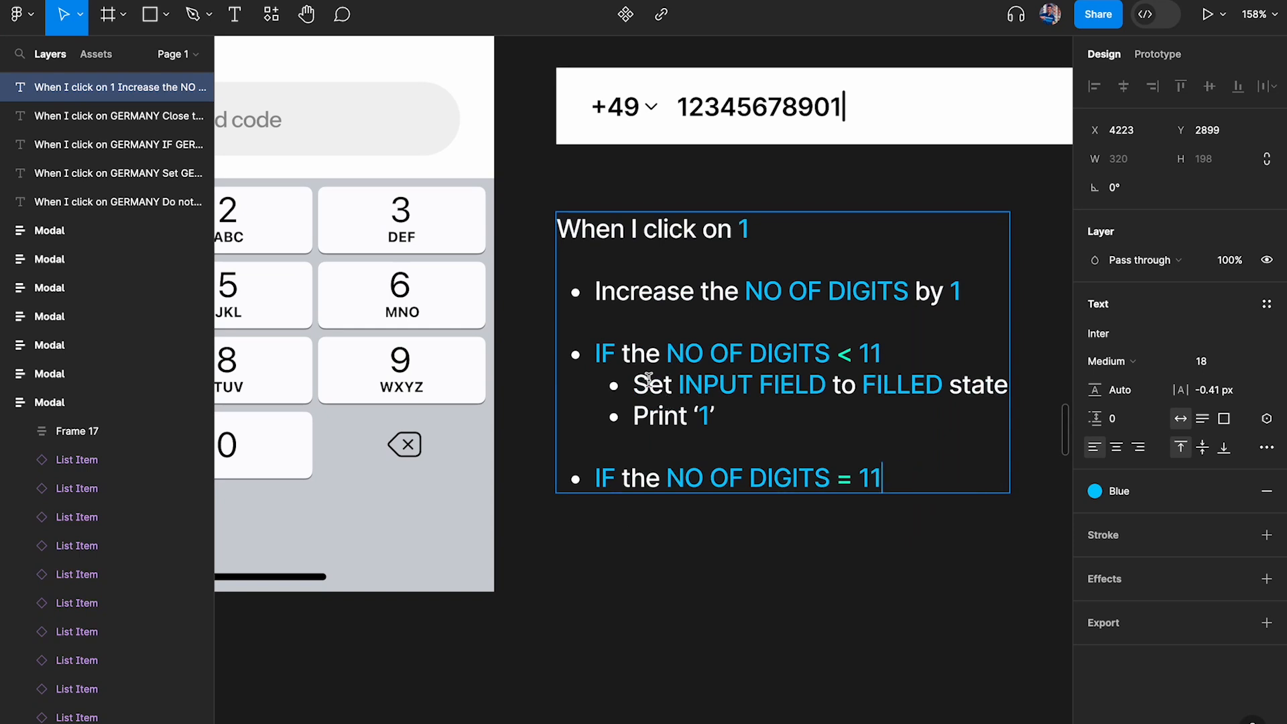
pyautogui.press('Return')
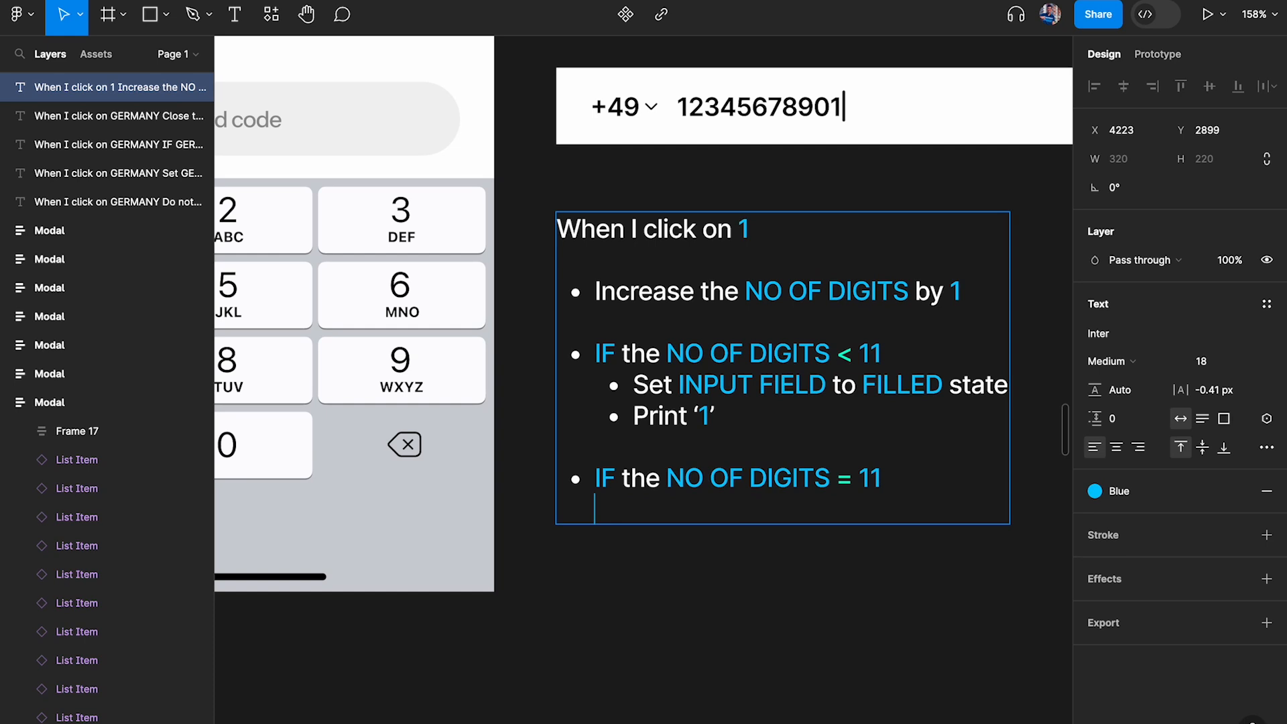
pyautogui.press('Tab')
# Apply the White color style to the new sub-bullet and write "Set BUTTON to ACTIVE" in it
pyautogui.scroll(-1, 674, 499)
pyautogui.hscroll(1, 673, 499)
pyautogui.scroll(-1, 646, 477)
pyautogui.hscroll(1, 646, 476)
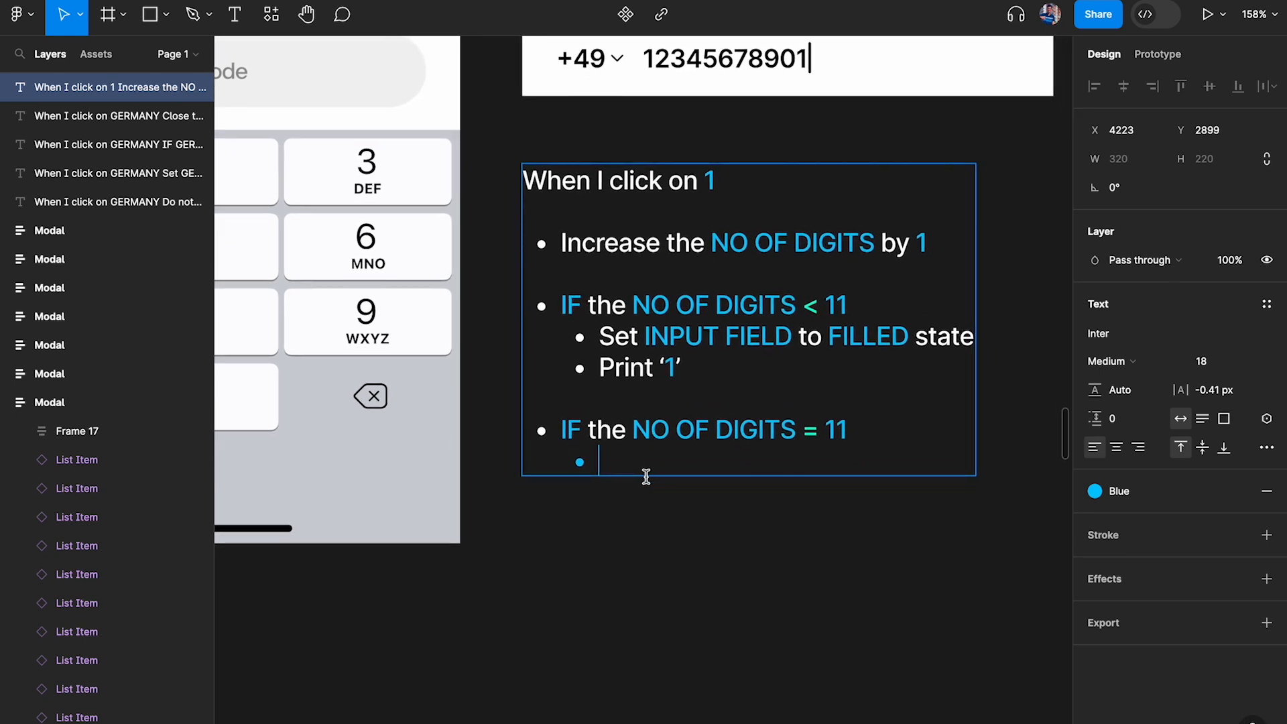
pyautogui.click(1133, 491)
pyautogui.click(957, 696)
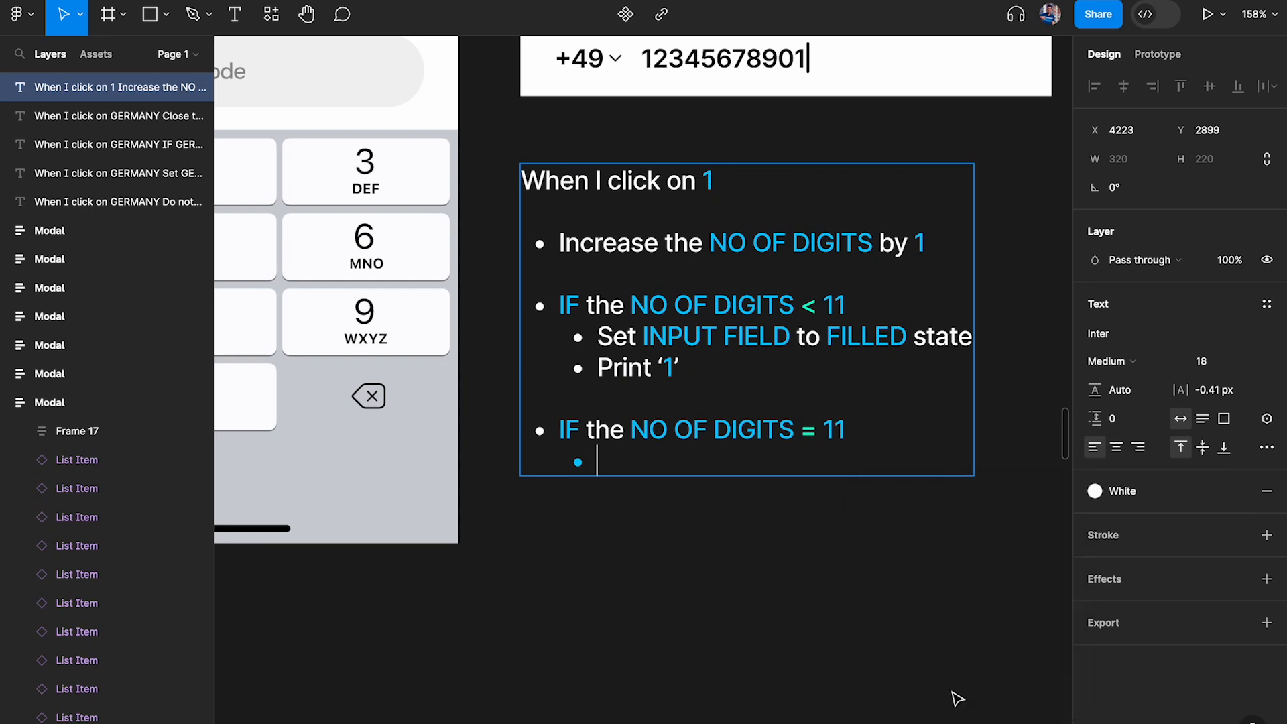
pyautogui.click(1239, 491)
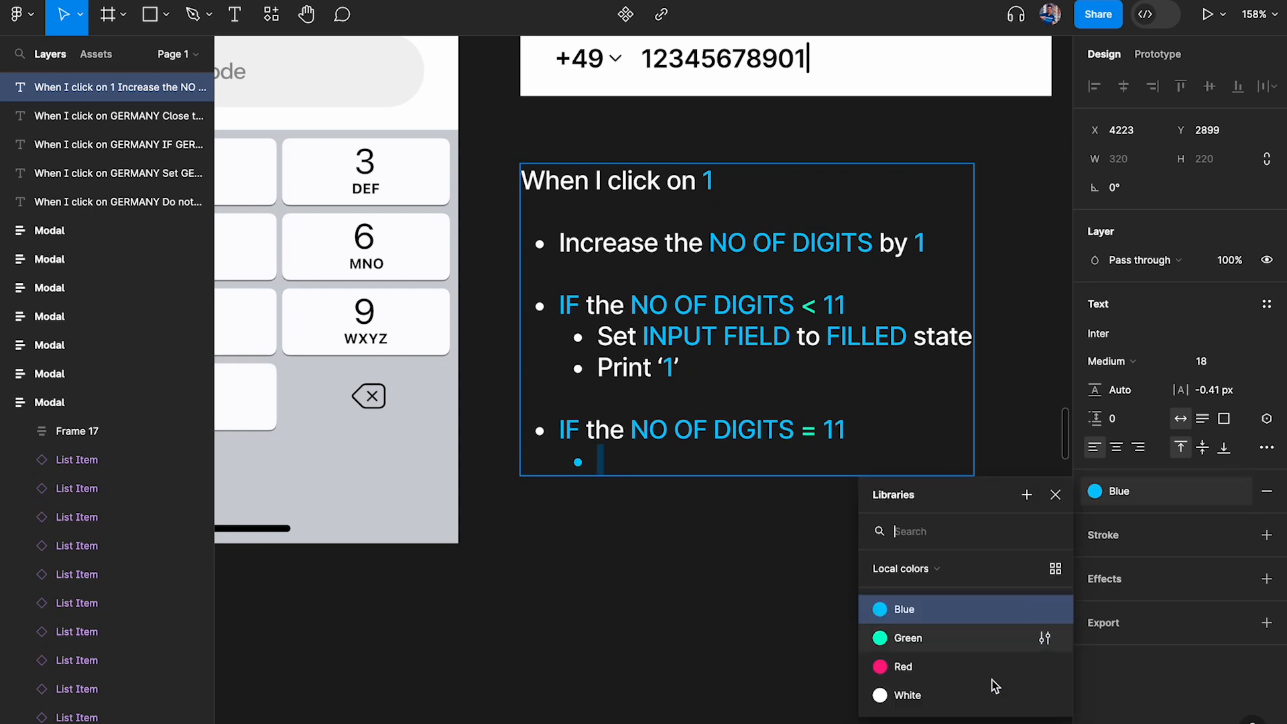
pyautogui.click(946, 700)
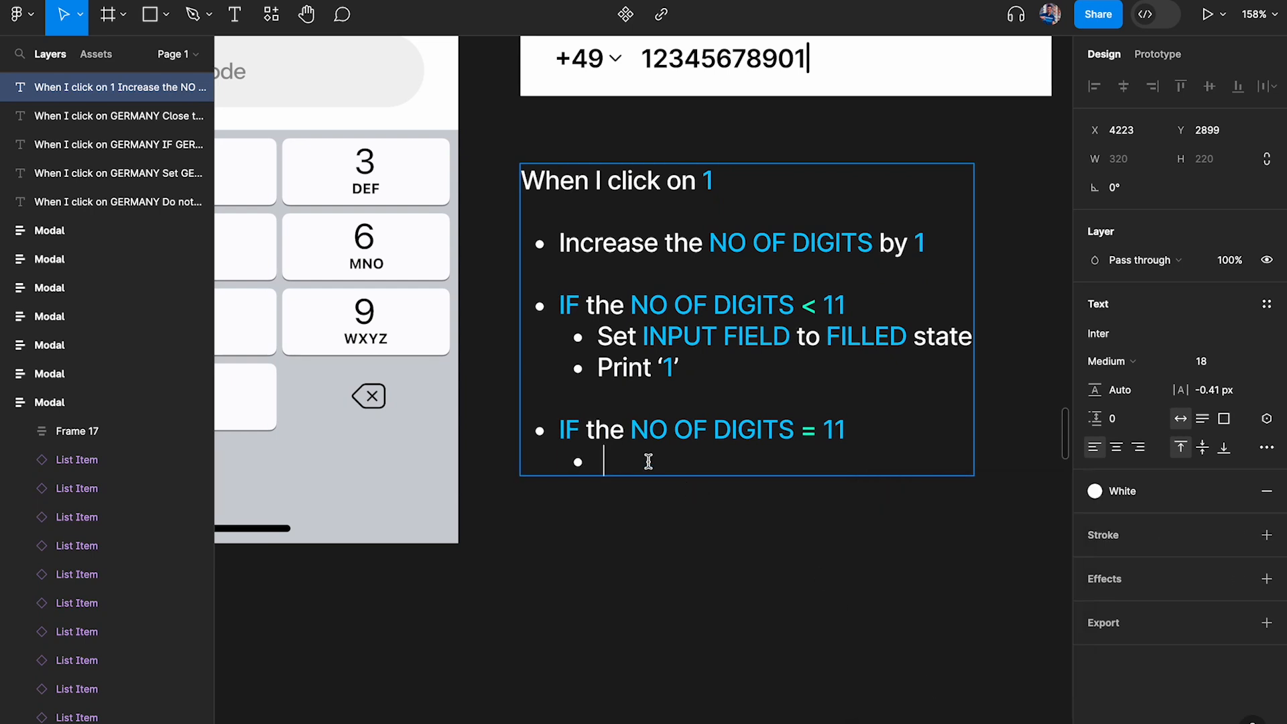
pyautogui.scroll(-3, 791, 524)
pyautogui.write('Set BUTTON to ACTIVE')
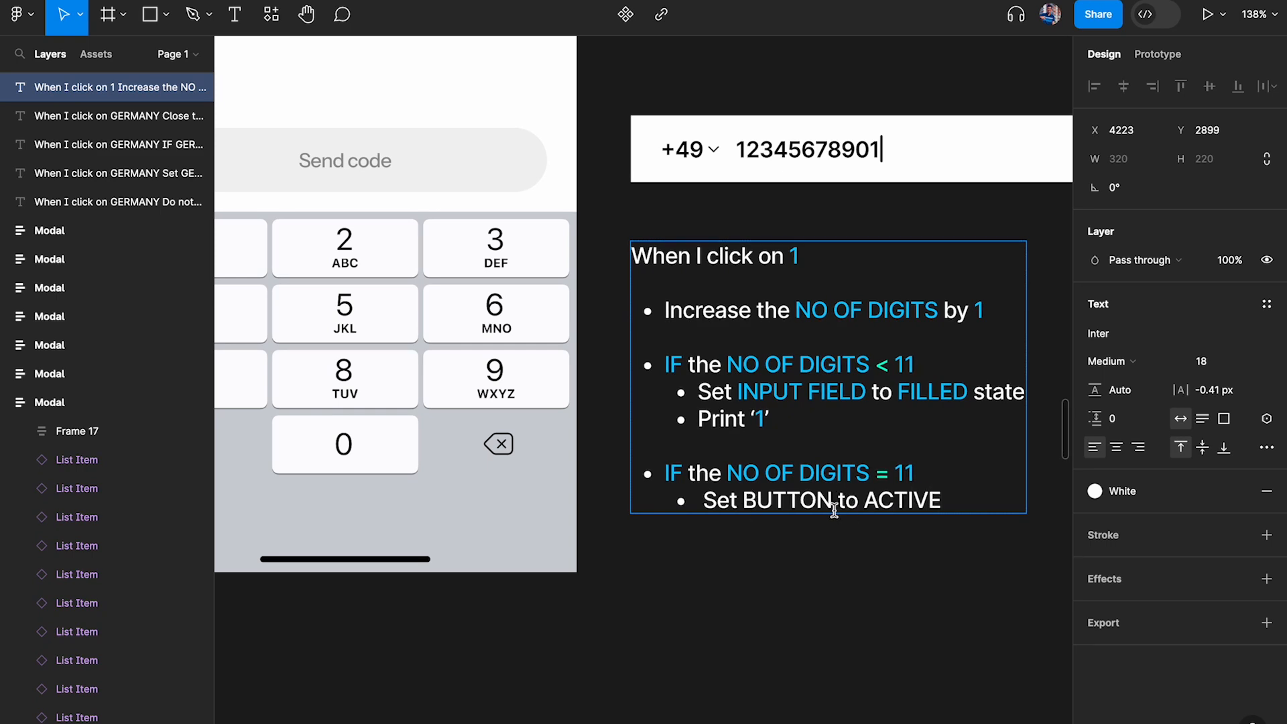
# Color the word BUTTON with the Blue style and the word ACTIVE with the Green style in the sub-bullet
pyautogui.moveTo(834, 511); pyautogui.dragTo(744, 506)
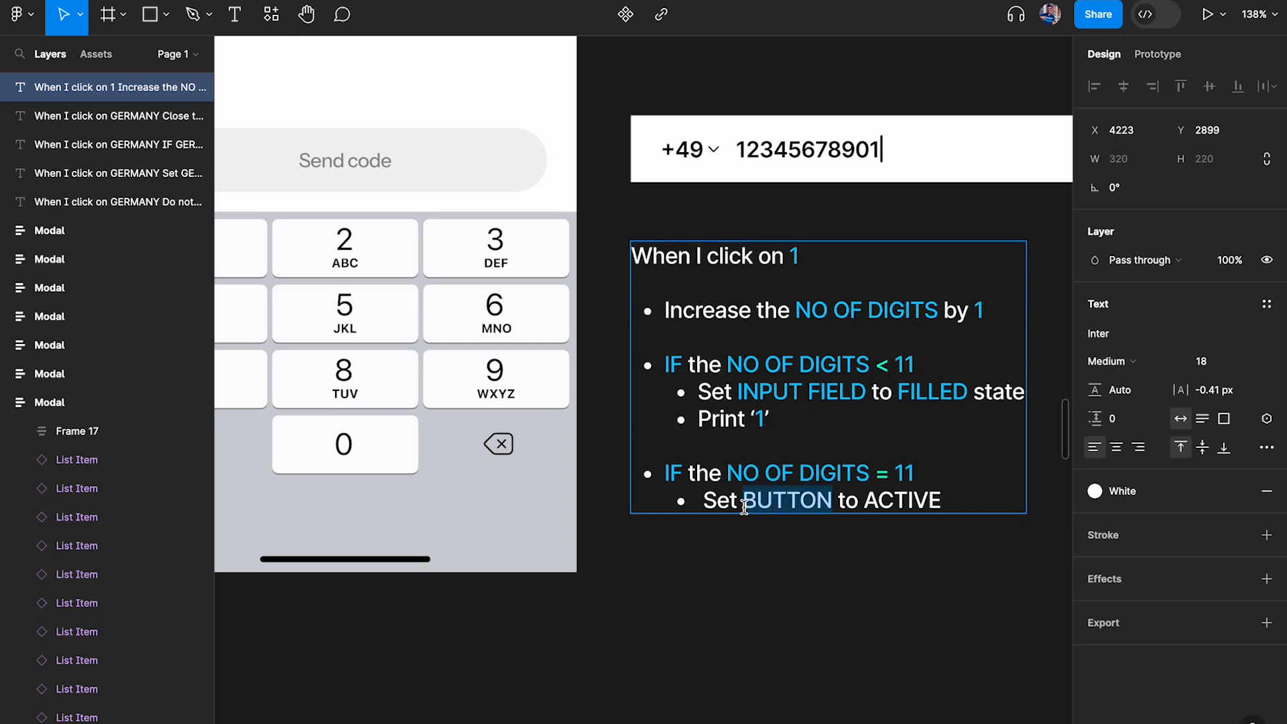
pyautogui.click(1162, 497)
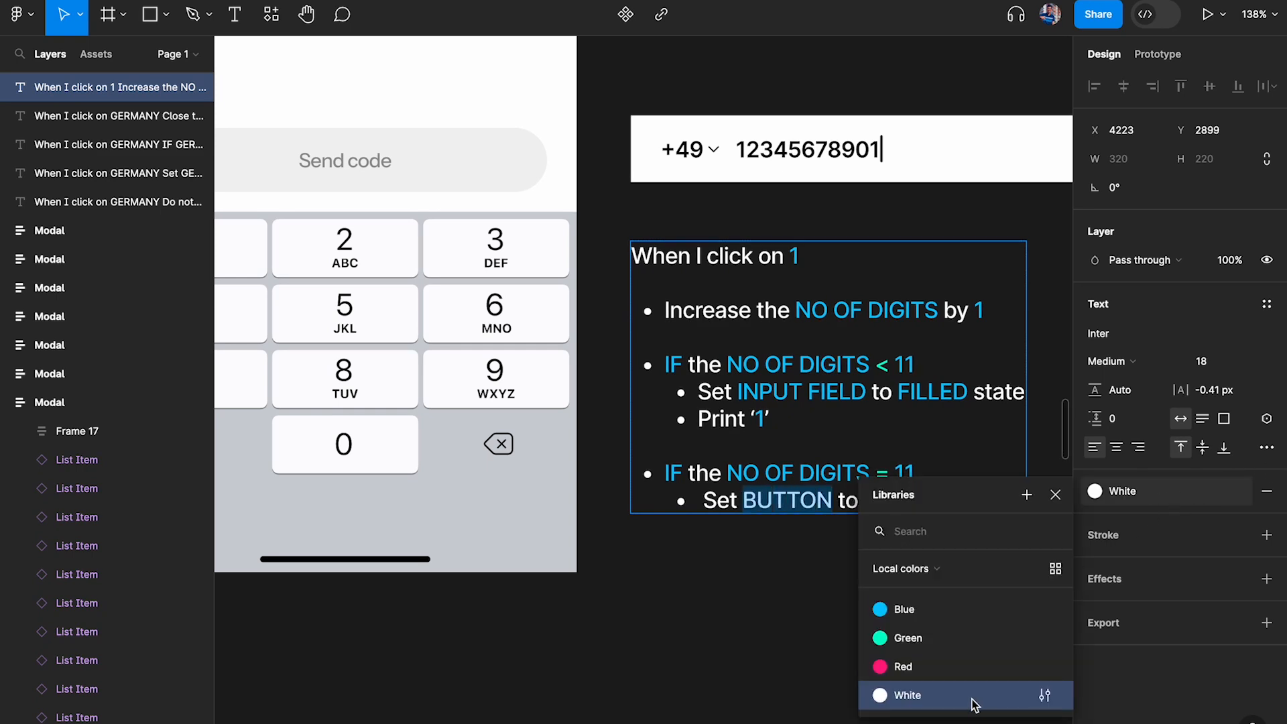
pyautogui.click(924, 609)
pyautogui.moveTo(862, 499); pyautogui.dragTo(996, 497)
pyautogui.click(1139, 491)
pyautogui.click(945, 640)
pyautogui.click(792, 541)
# Show the prototype interactions of the keyboard's 1 key in PN_Active
pyautogui.scroll(1, 793, 543)
pyautogui.hscroll(1, 793, 543)
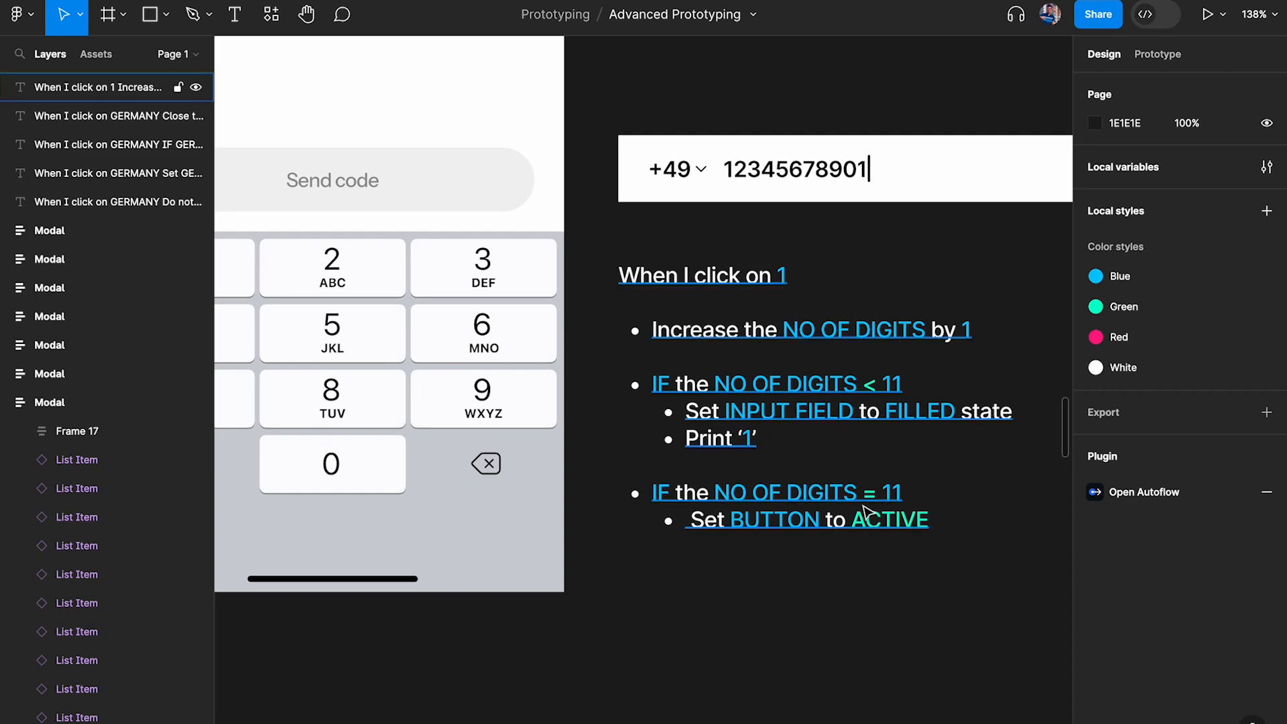
pyautogui.scroll(-5, 864, 513)
pyautogui.scroll(1, 844, 504)
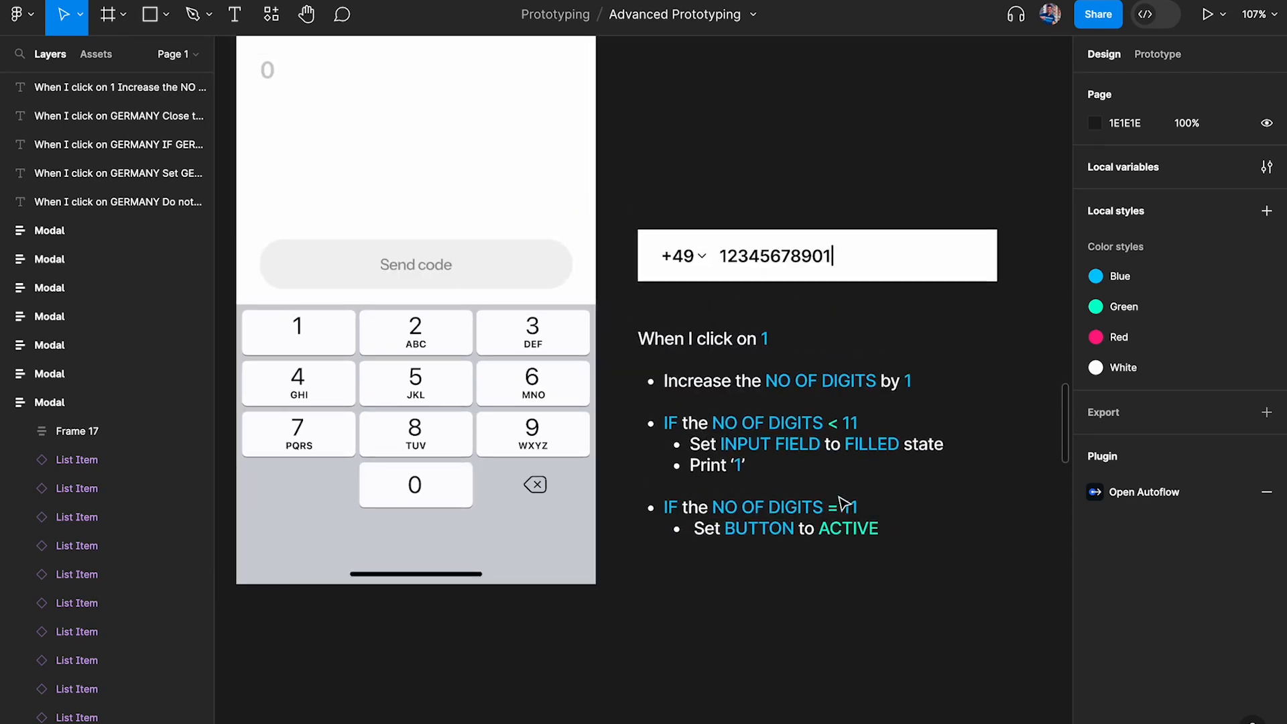
pyautogui.click(494, 382)
pyautogui.click(382, 385)
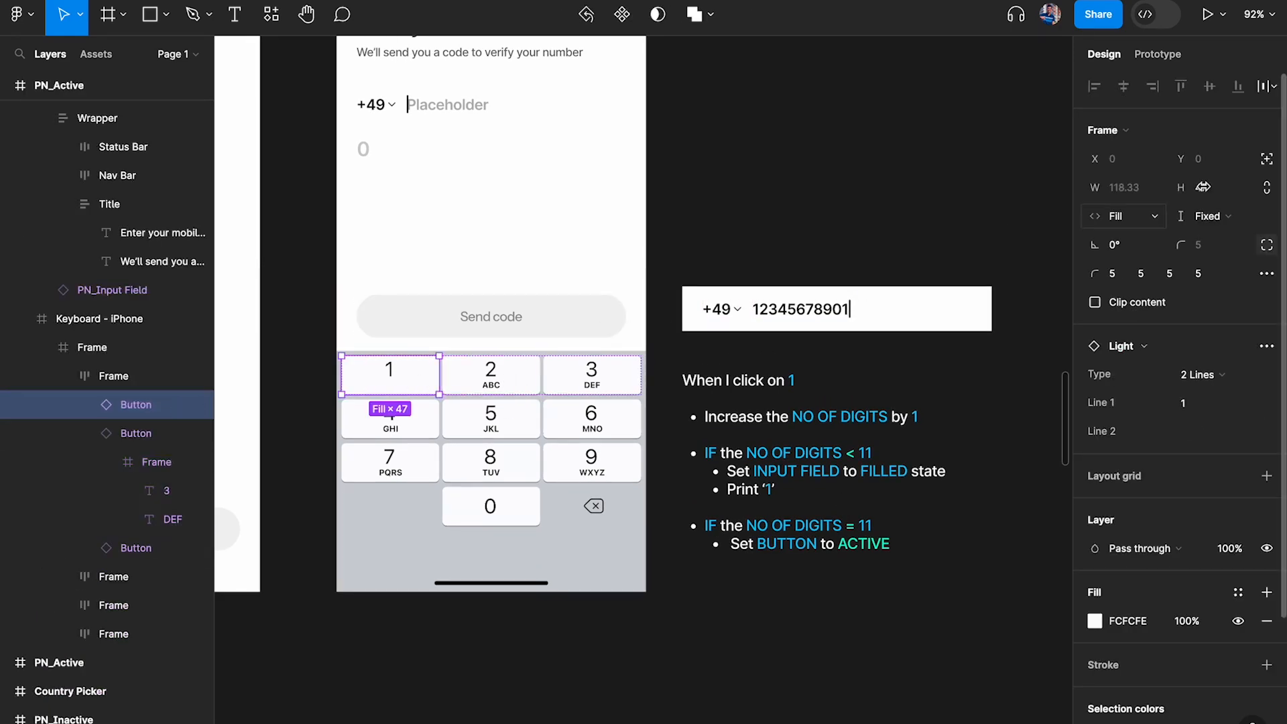
pyautogui.click(1159, 56)
pyautogui.scroll(-2, 770, 336)
pyautogui.scroll(3, 678, 323)
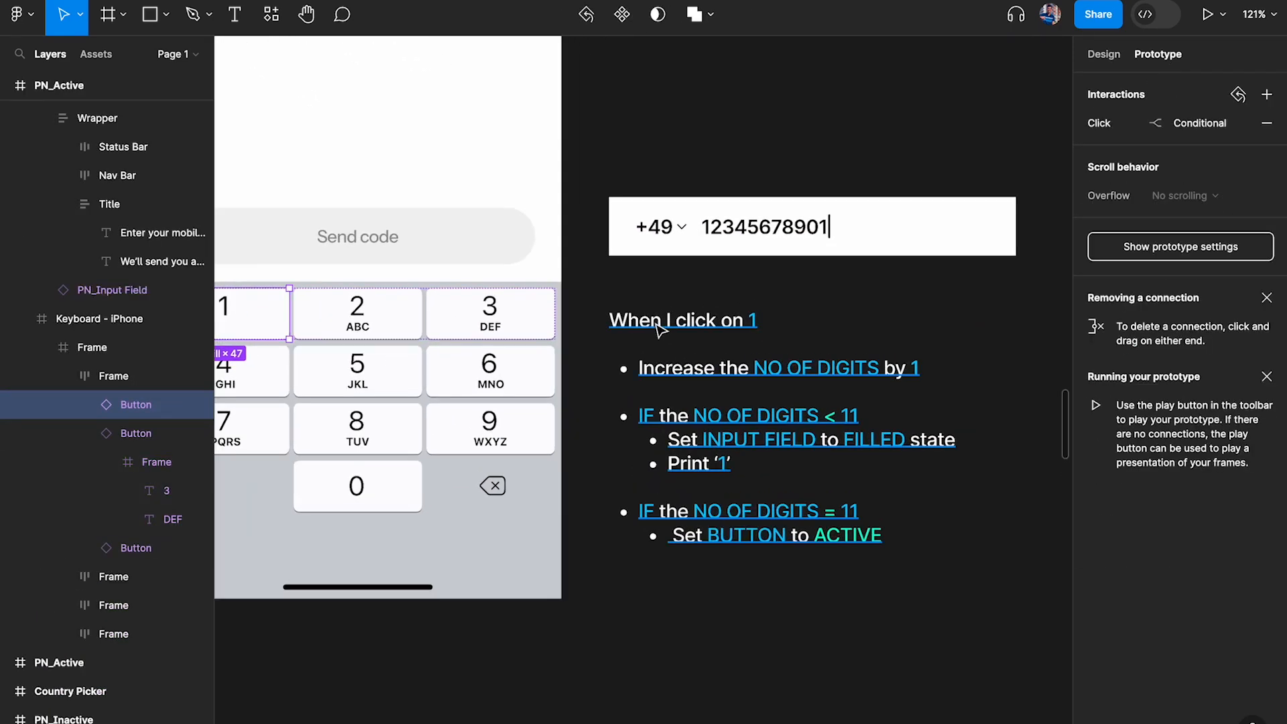
# Change "When" to "WHEN" in the logic note's first line and apply the Blue color style to it
pyautogui.click(667, 325)
pyautogui.doubleClick(666, 324)
pyautogui.moveTo(667, 324); pyautogui.dragTo(547, 325)
pyautogui.write('WHEN')
pyautogui.doubleClick(665, 321)
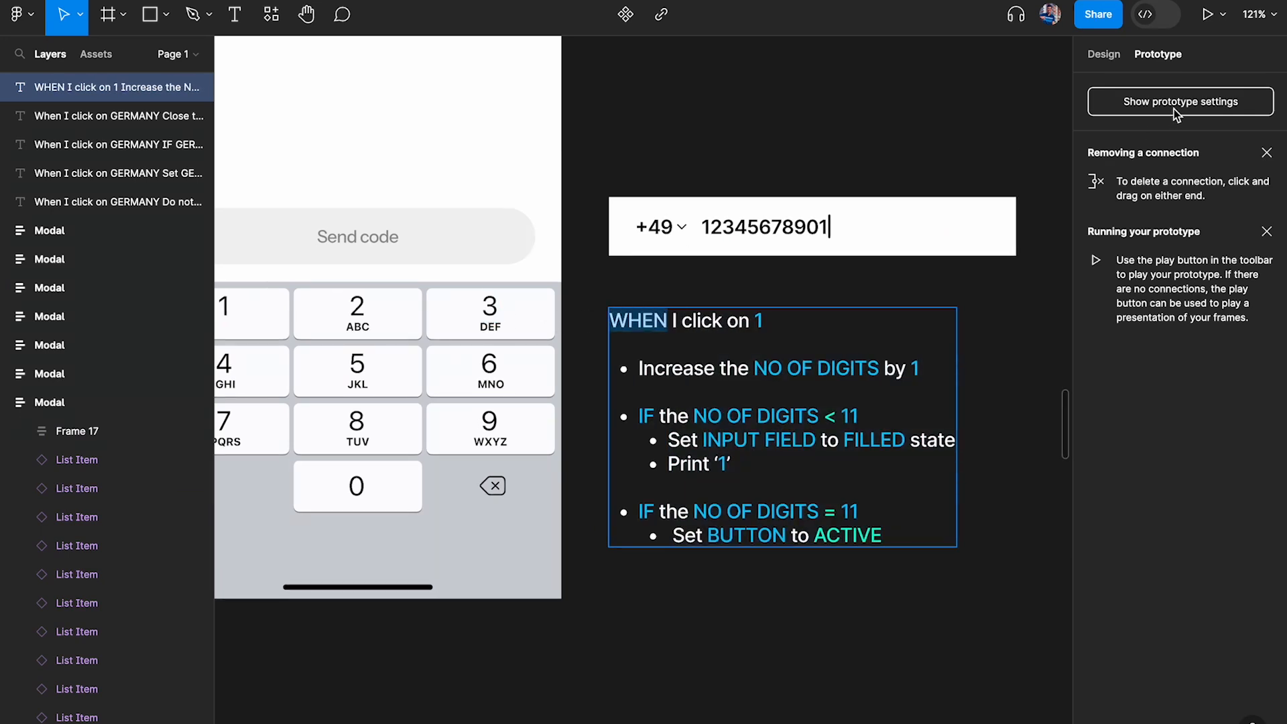
pyautogui.click(1102, 55)
pyautogui.click(1240, 499)
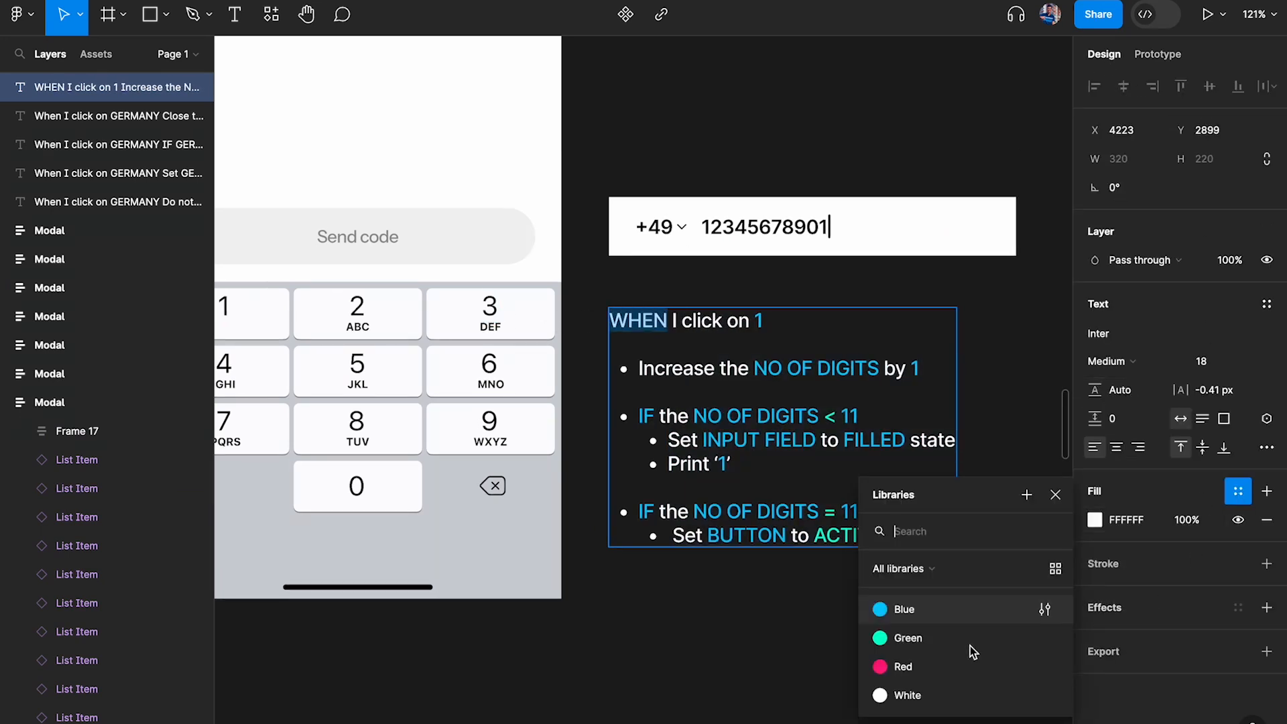
pyautogui.click(934, 612)
pyautogui.press('Escape')
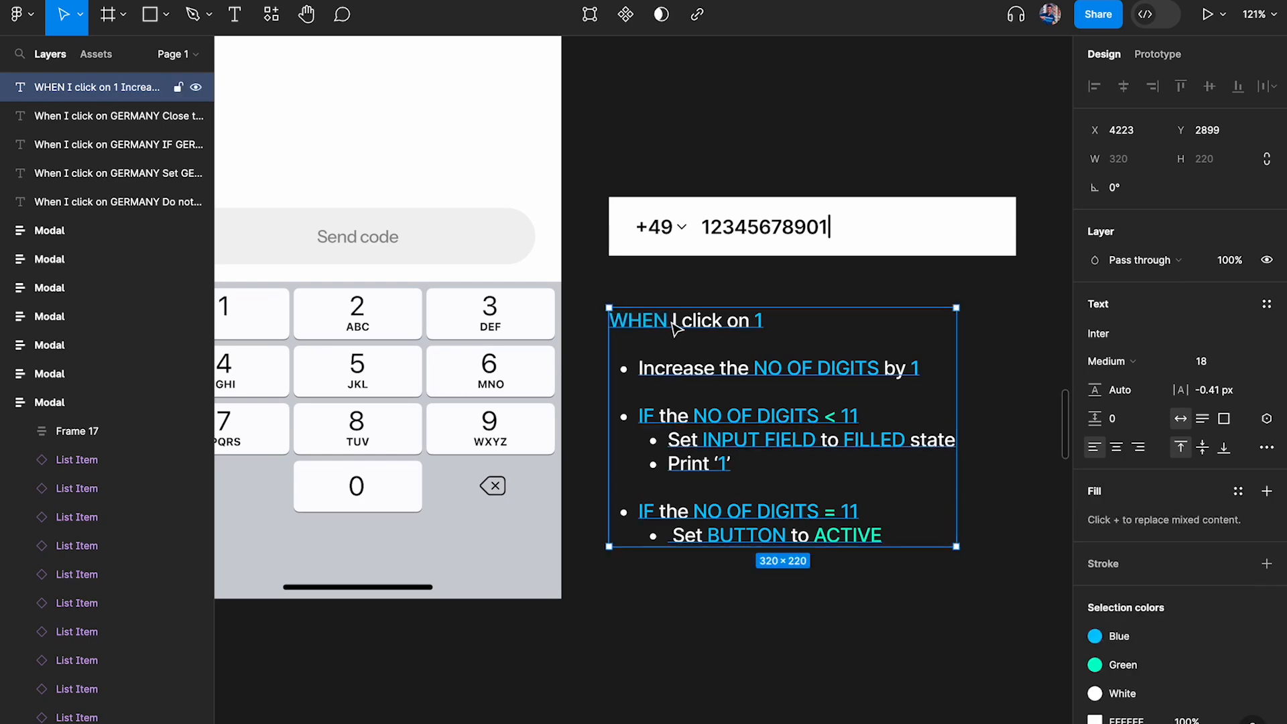
# Open the click interaction of the 1 key on the PN_Active keyboard for editing
pyautogui.scroll(3, 673, 328)
pyautogui.hscroll(-6, 604, 432)
pyautogui.click(653, 252)
pyautogui.doubleClick(649, 258)
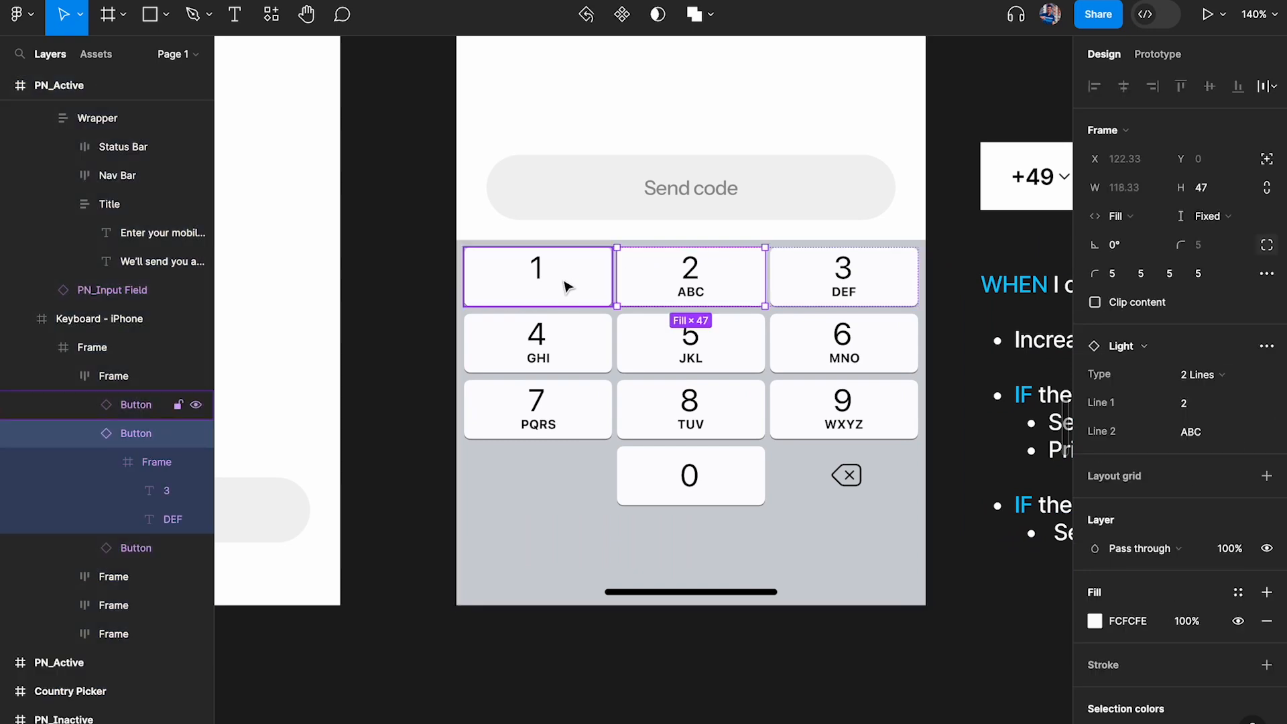
pyautogui.click(566, 287)
pyautogui.click(1158, 54)
pyautogui.click(1139, 123)
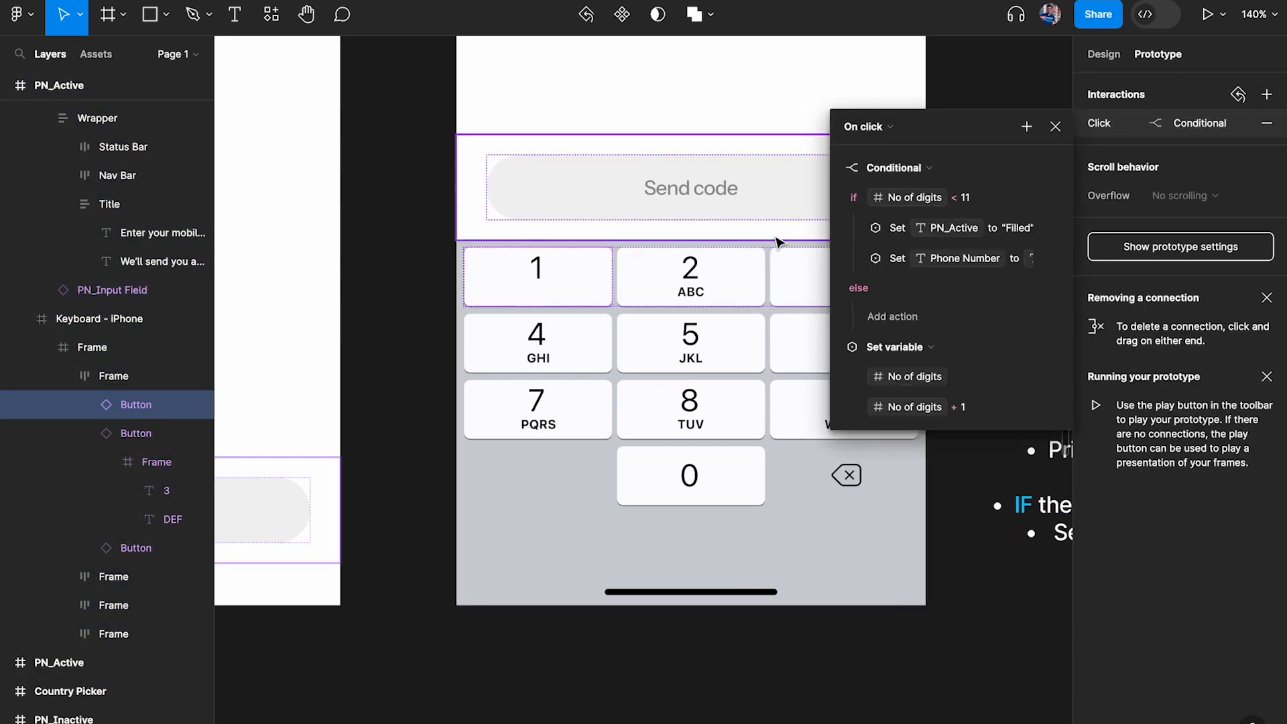
# Collapse the "No of digits < 11" conditional and the No of digits set-variable action in the click interaction
pyautogui.hscroll(7, 777, 241)
pyautogui.scroll(2, 776, 243)
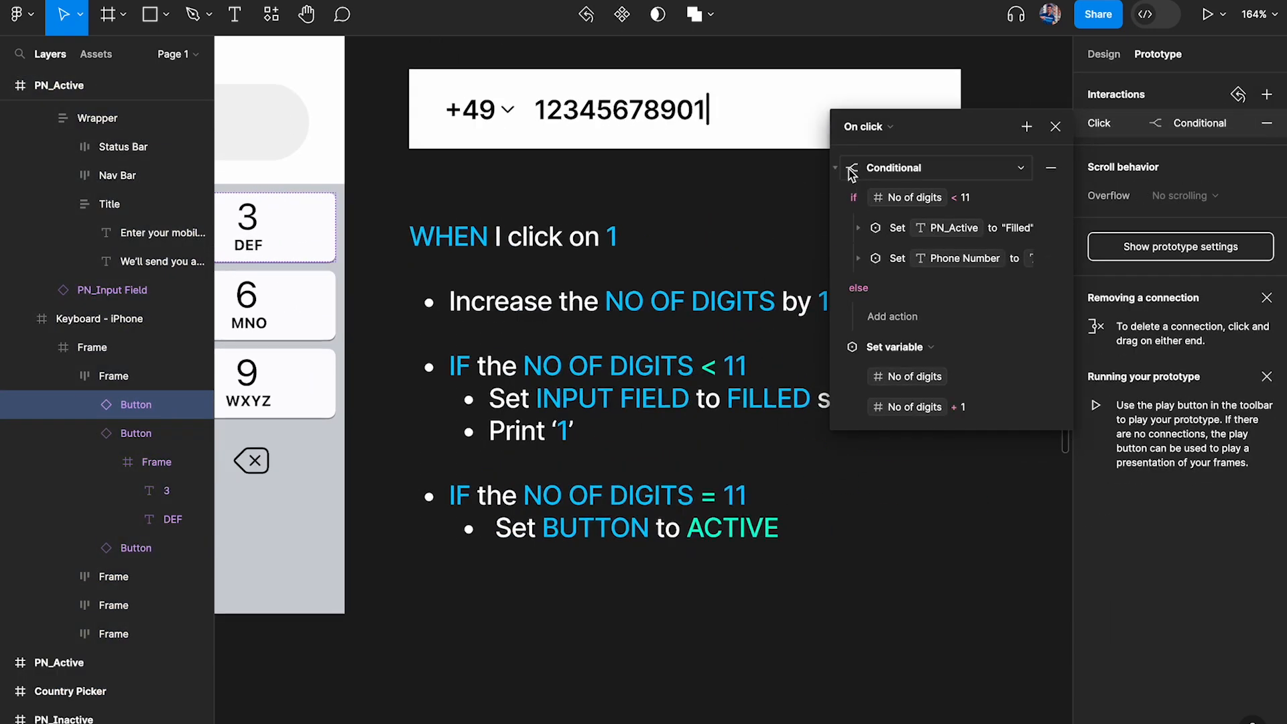
pyautogui.click(851, 172)
pyautogui.click(851, 169)
pyautogui.click(838, 169)
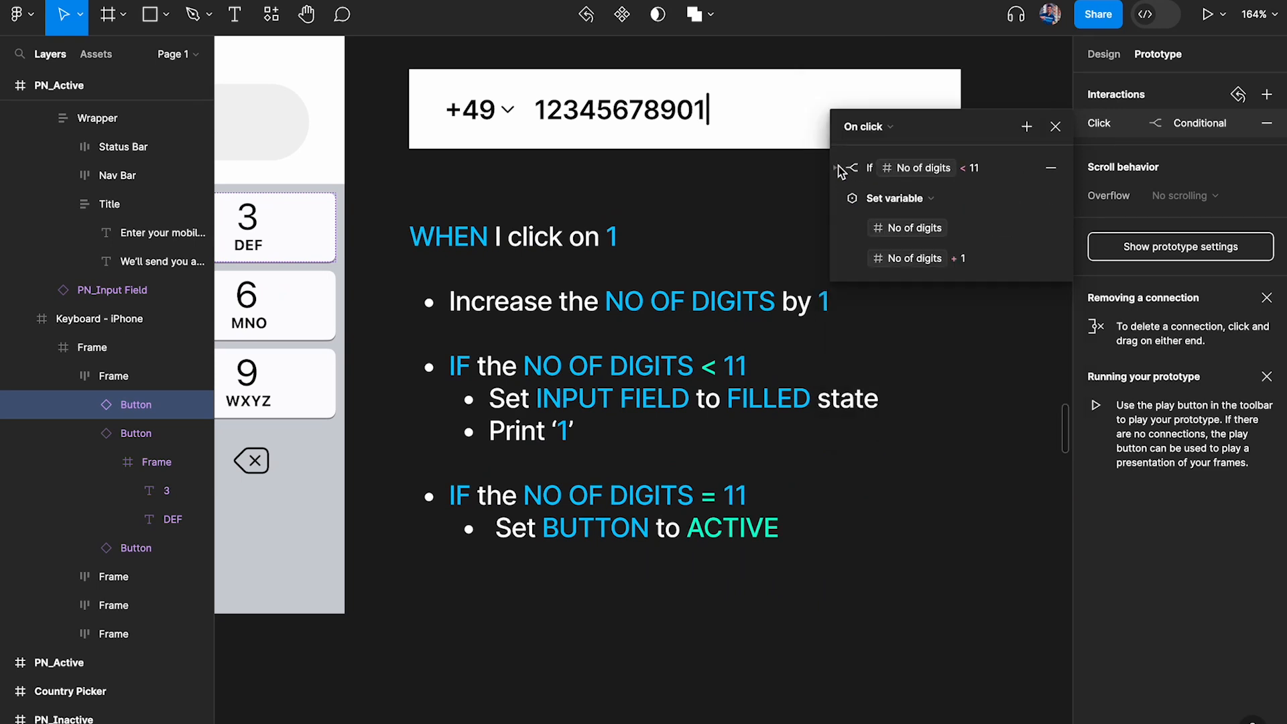
pyautogui.click(845, 201)
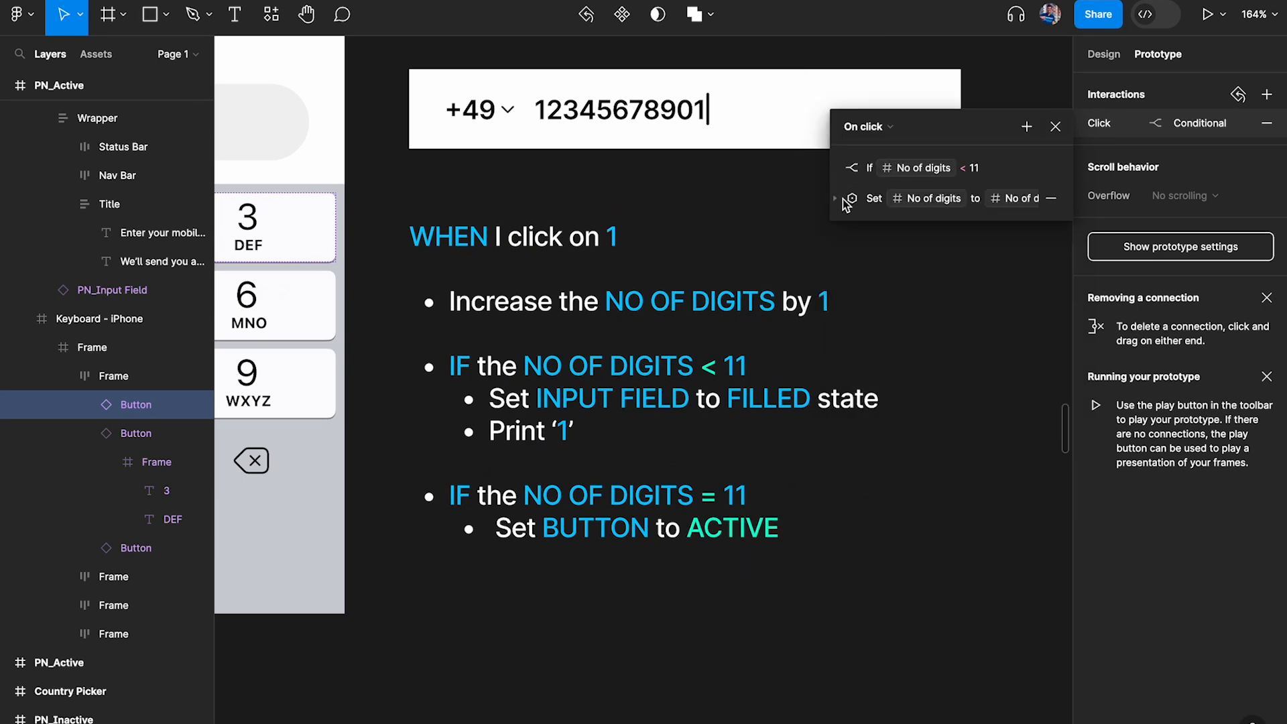
# Add a second conditional to the 1 key's click interaction with the condition No of digits == 11
pyautogui.click(1026, 127)
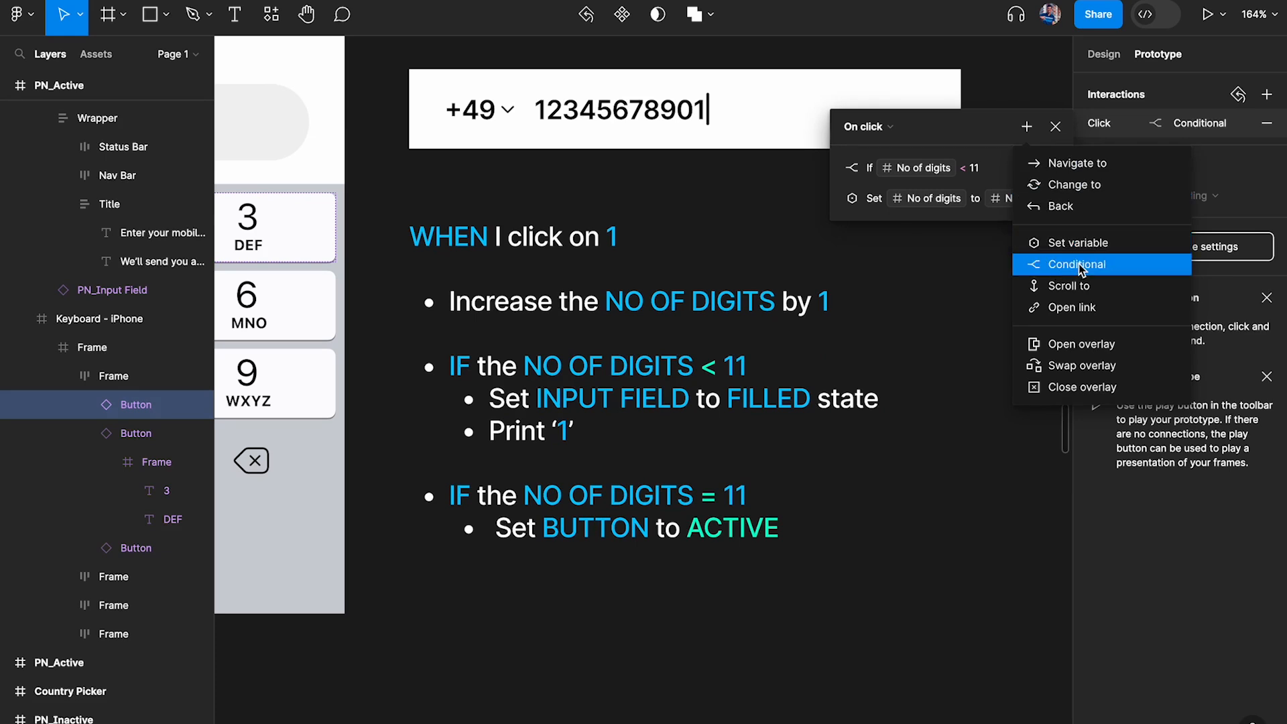
pyautogui.click(1095, 269)
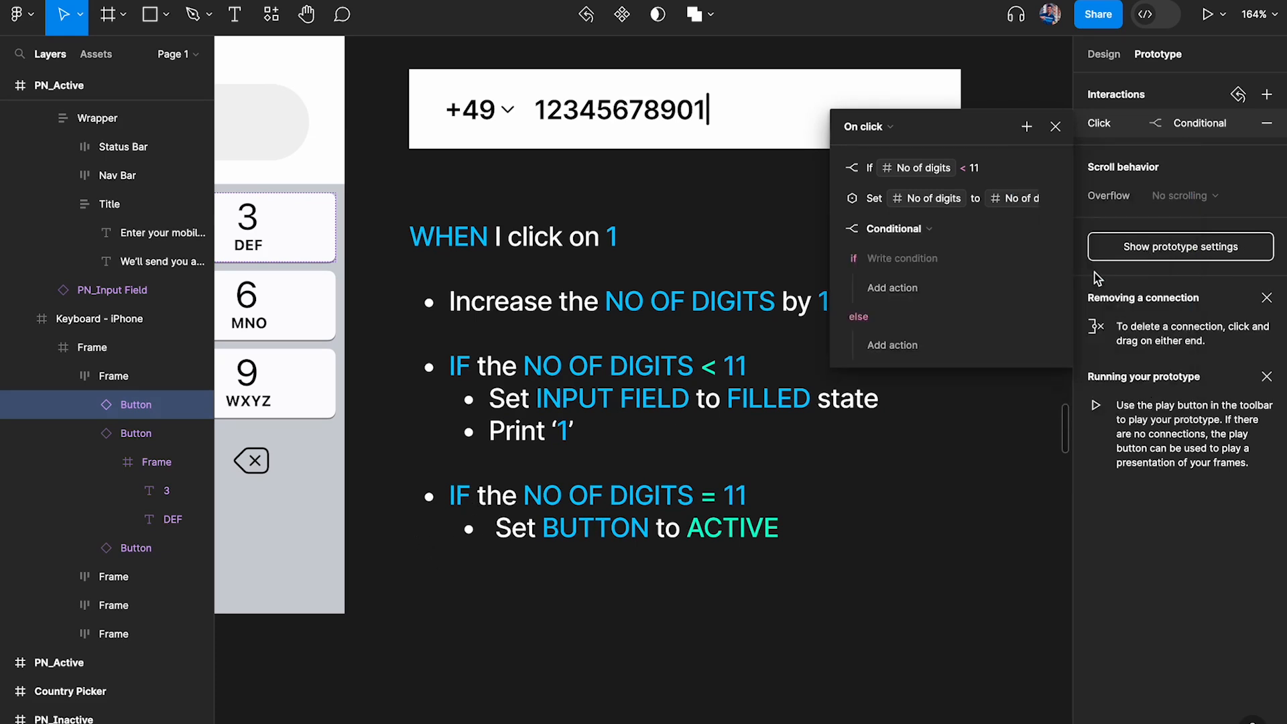
pyautogui.click(896, 260)
pyautogui.write('no')
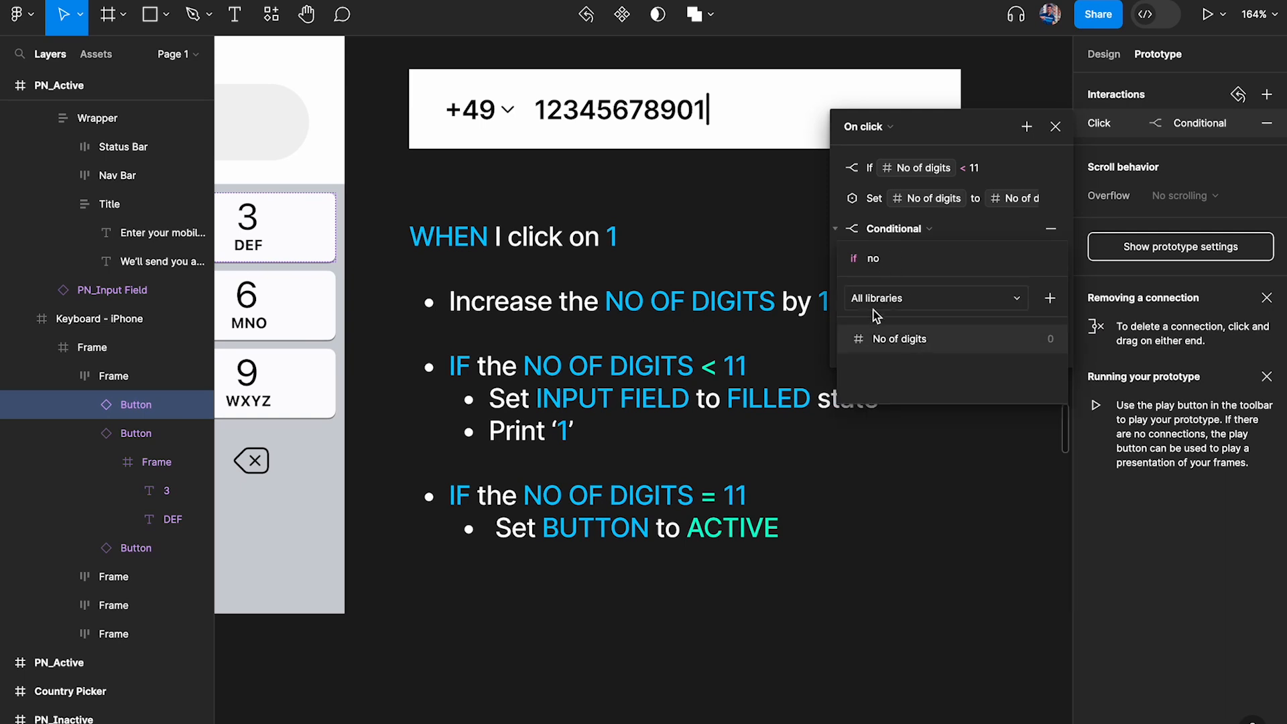
pyautogui.click(923, 339)
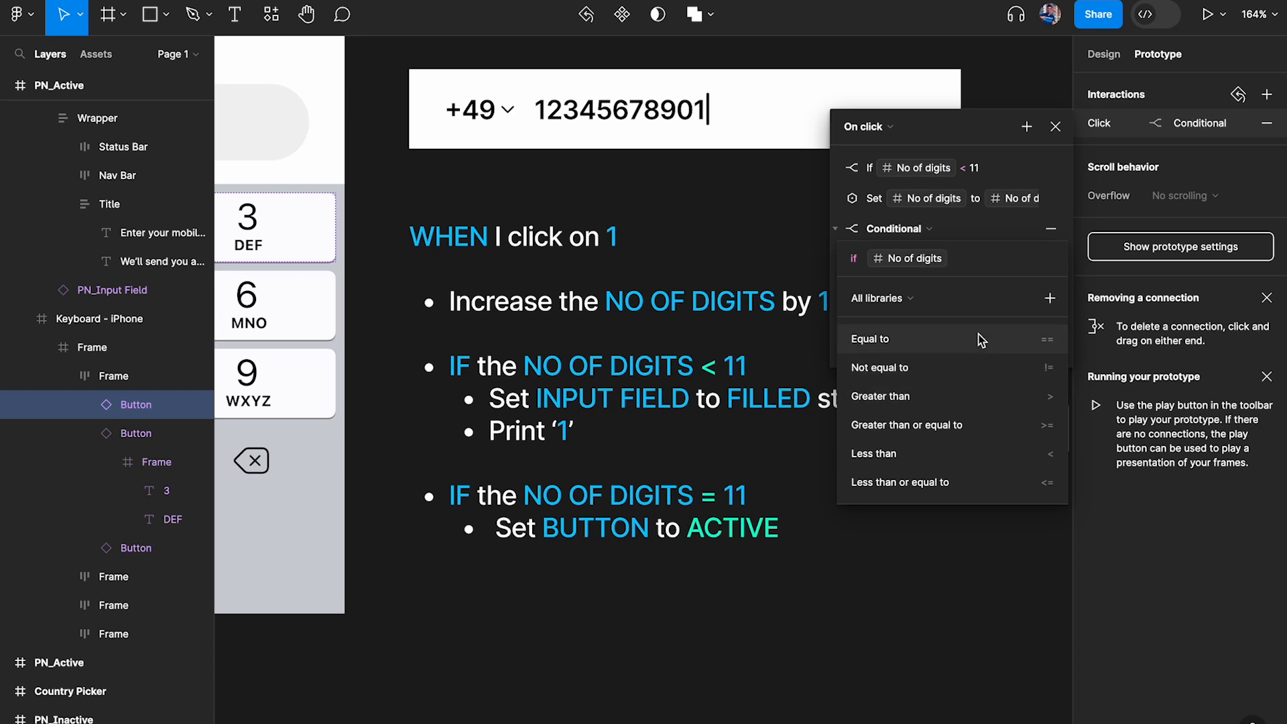
pyautogui.click(958, 346)
pyautogui.write('11')
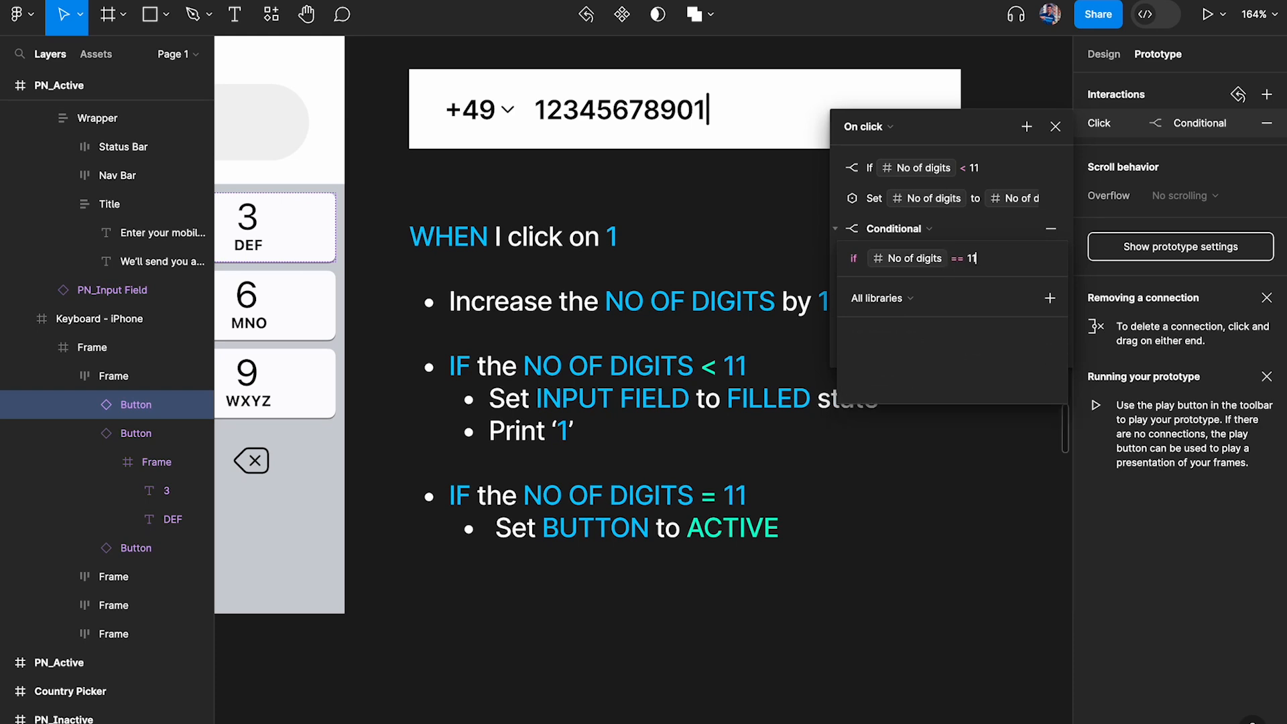
pyautogui.click(1012, 236)
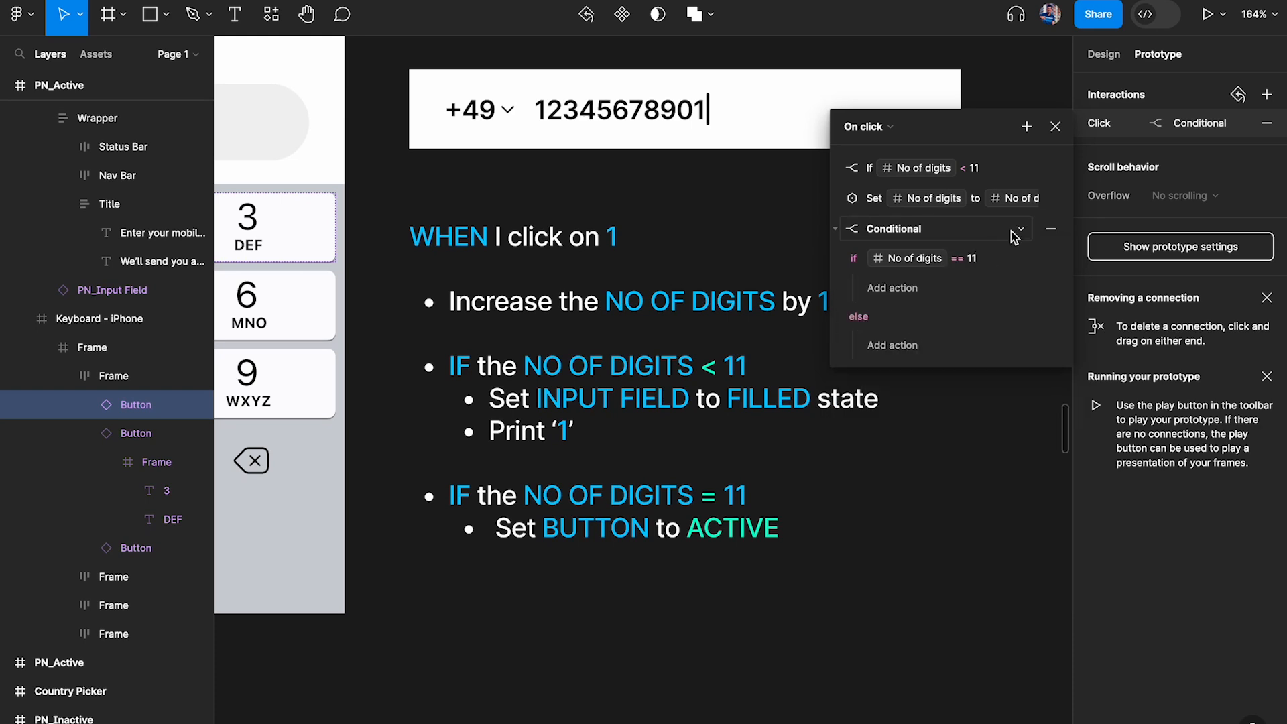
# Under the No of digits == 11 condition, add an action setting the Button variable to true, and close the interaction settings
pyautogui.click(904, 291)
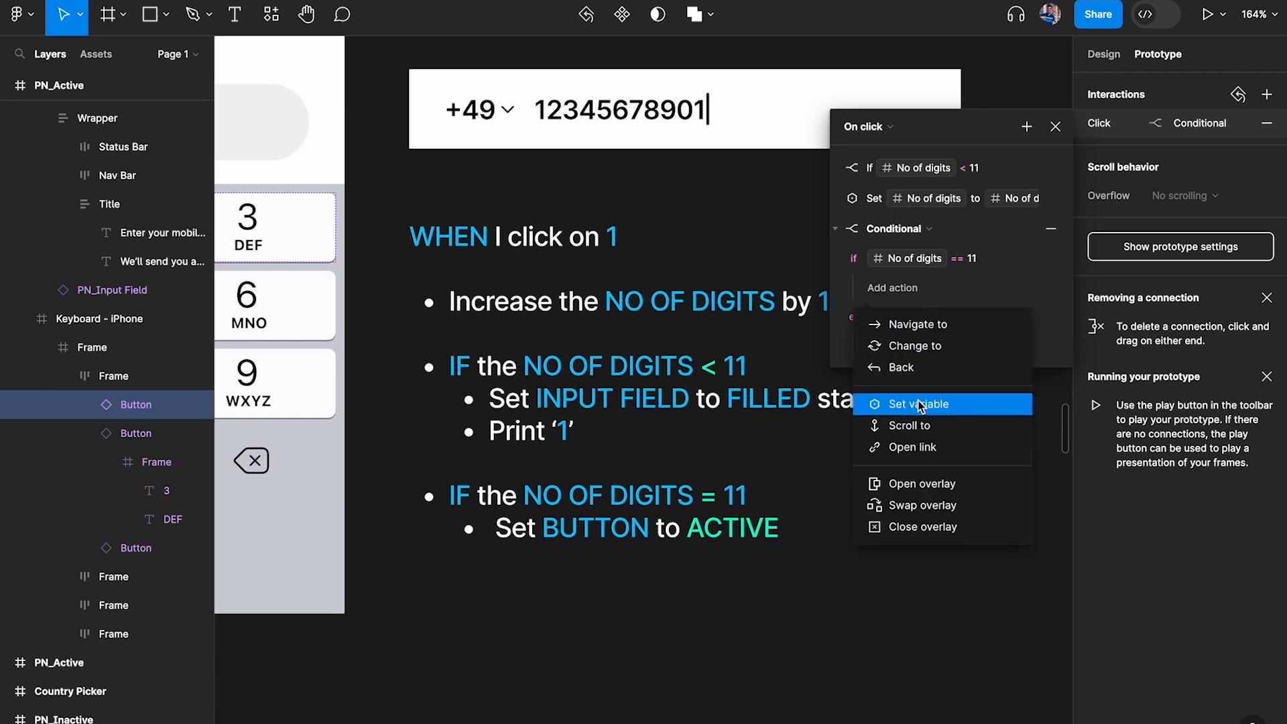
pyautogui.click(961, 407)
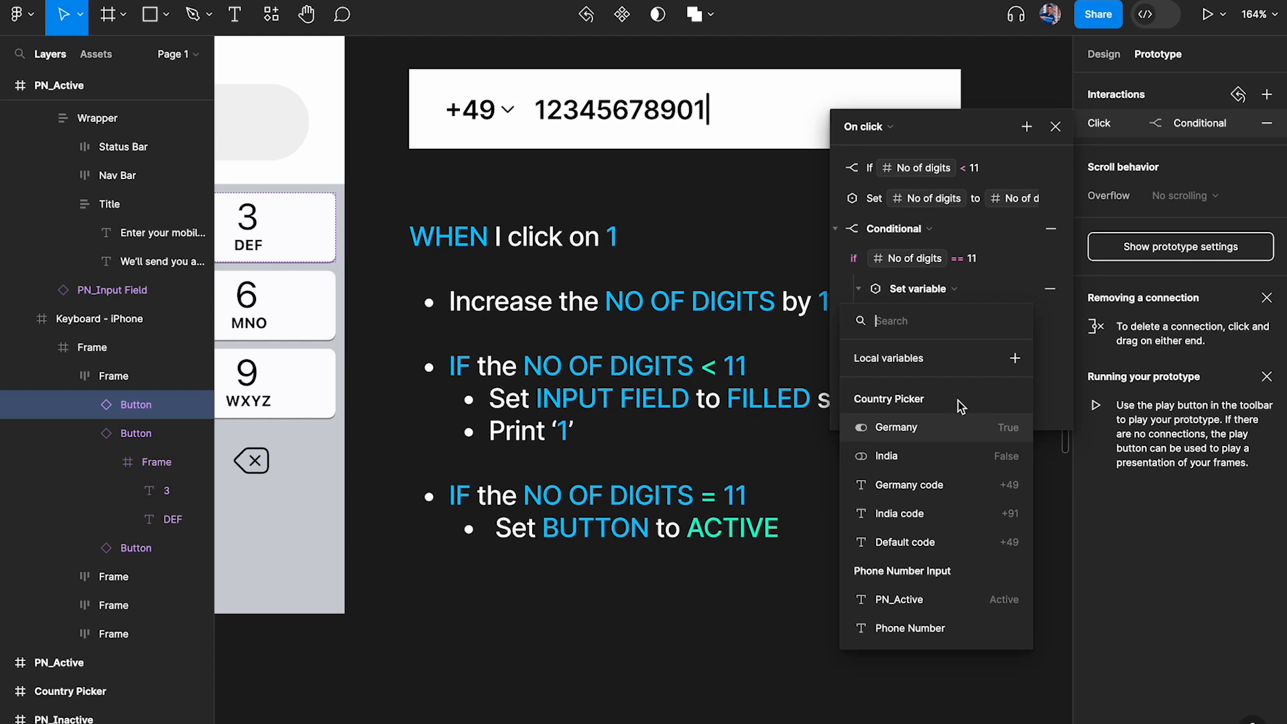
pyautogui.write('butt')
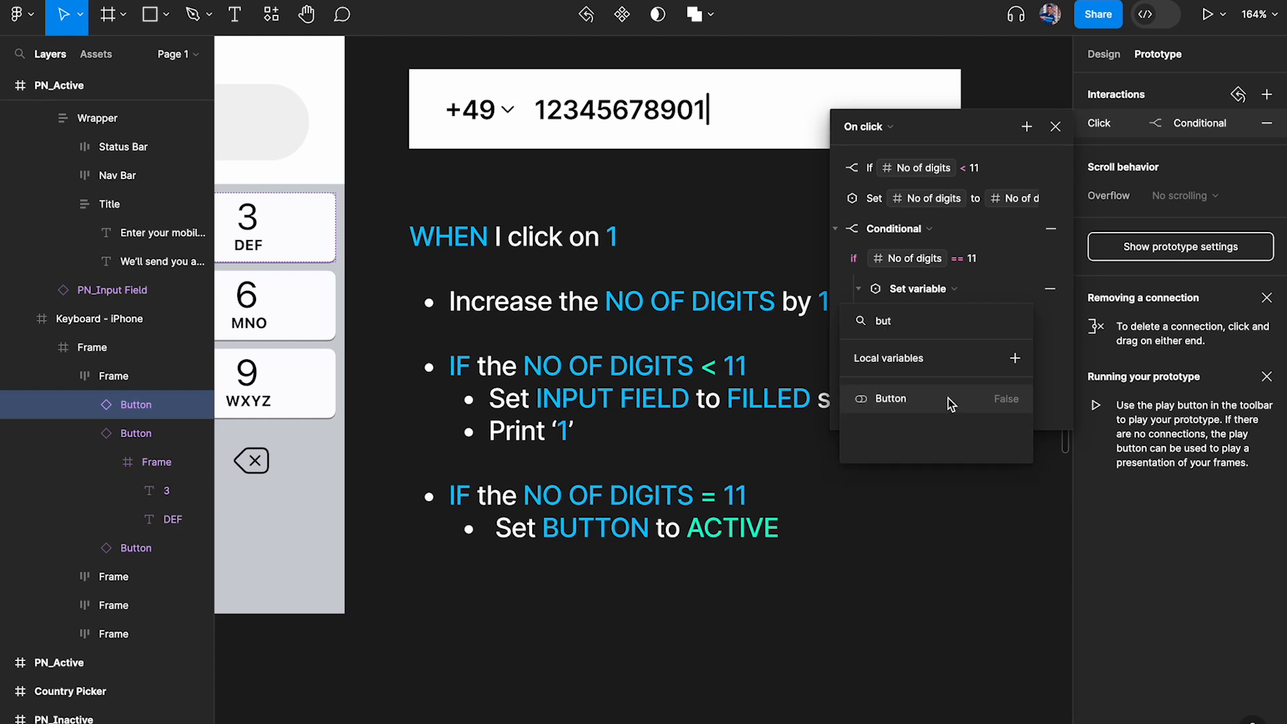
pyautogui.click(948, 398)
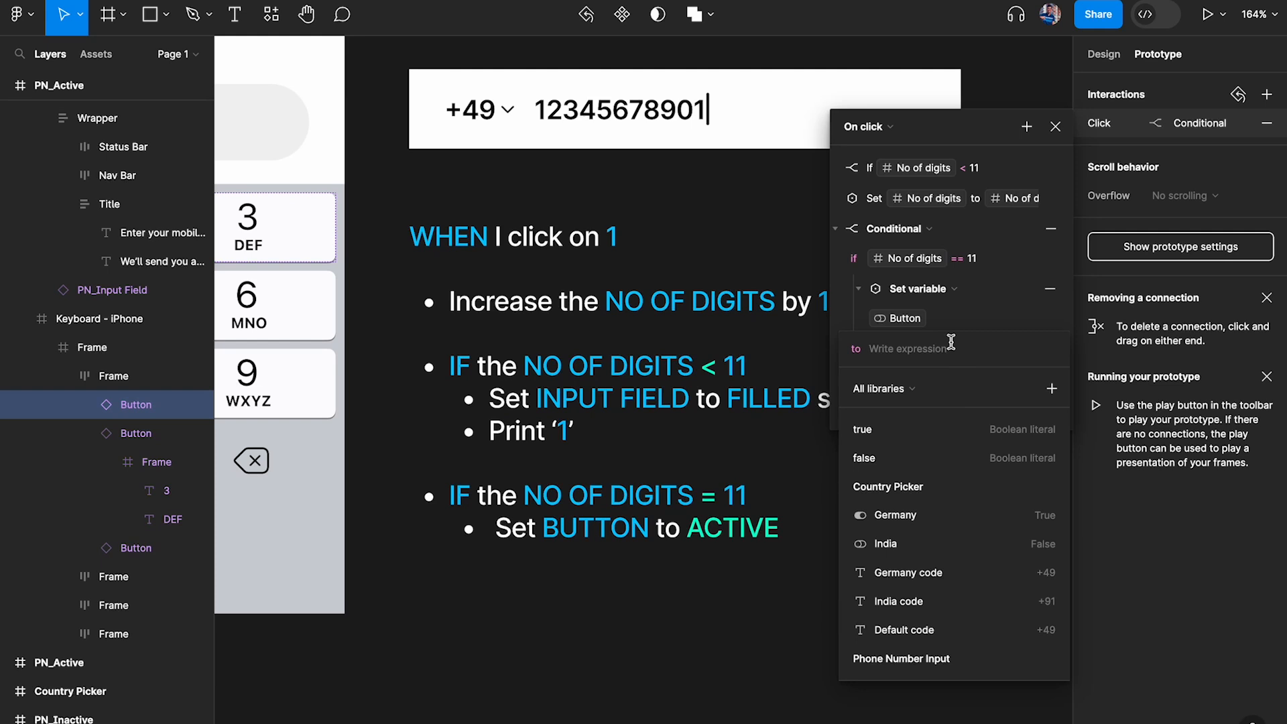
pyautogui.write('true')
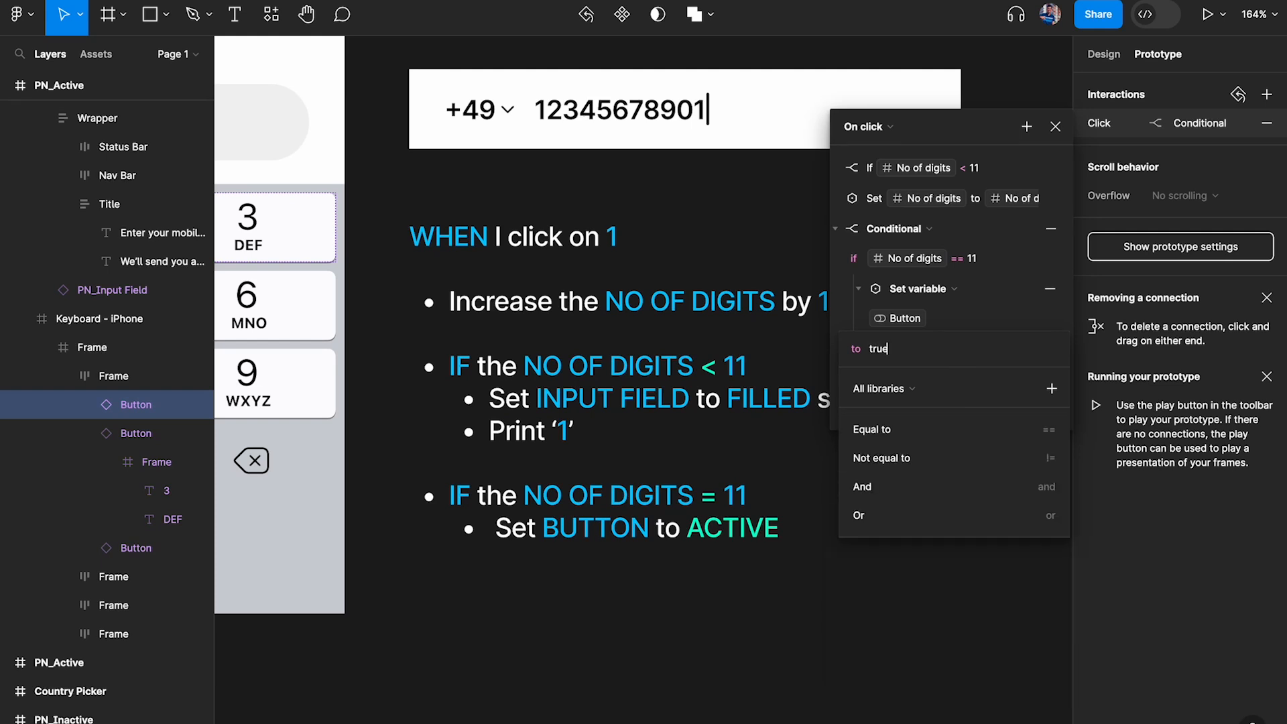
pyautogui.press('BackSpace')
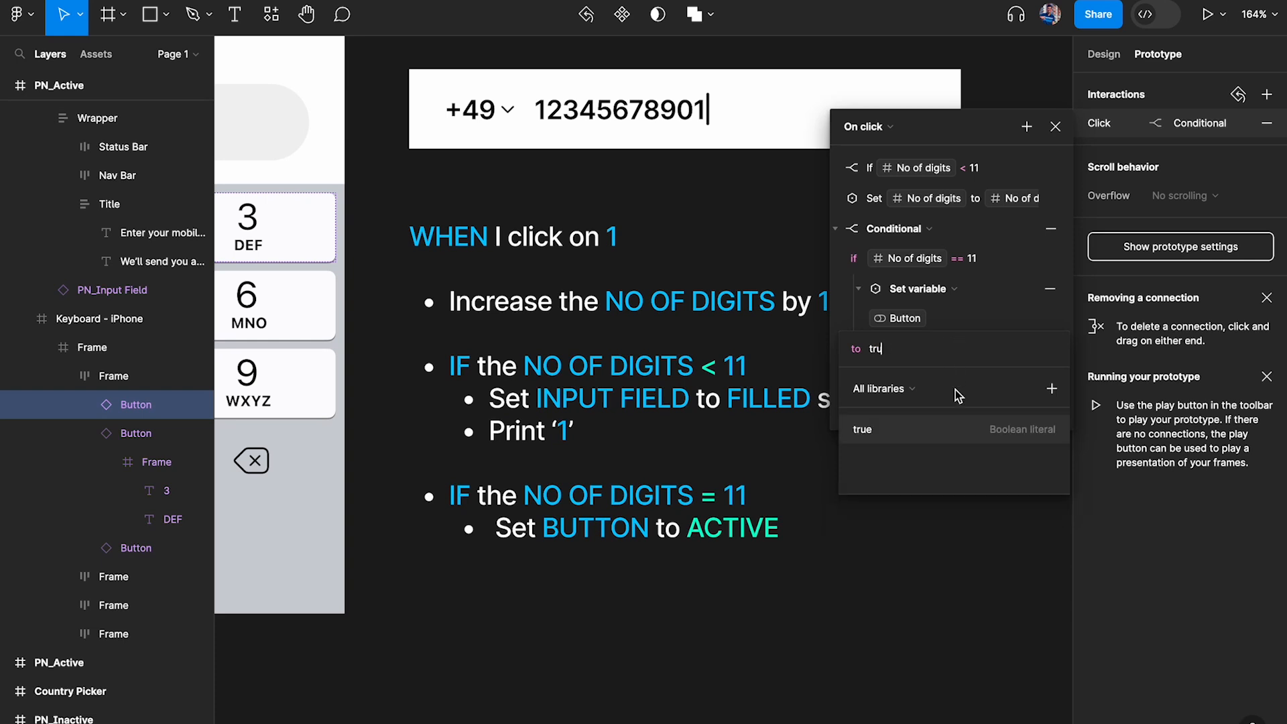
pyautogui.click(901, 435)
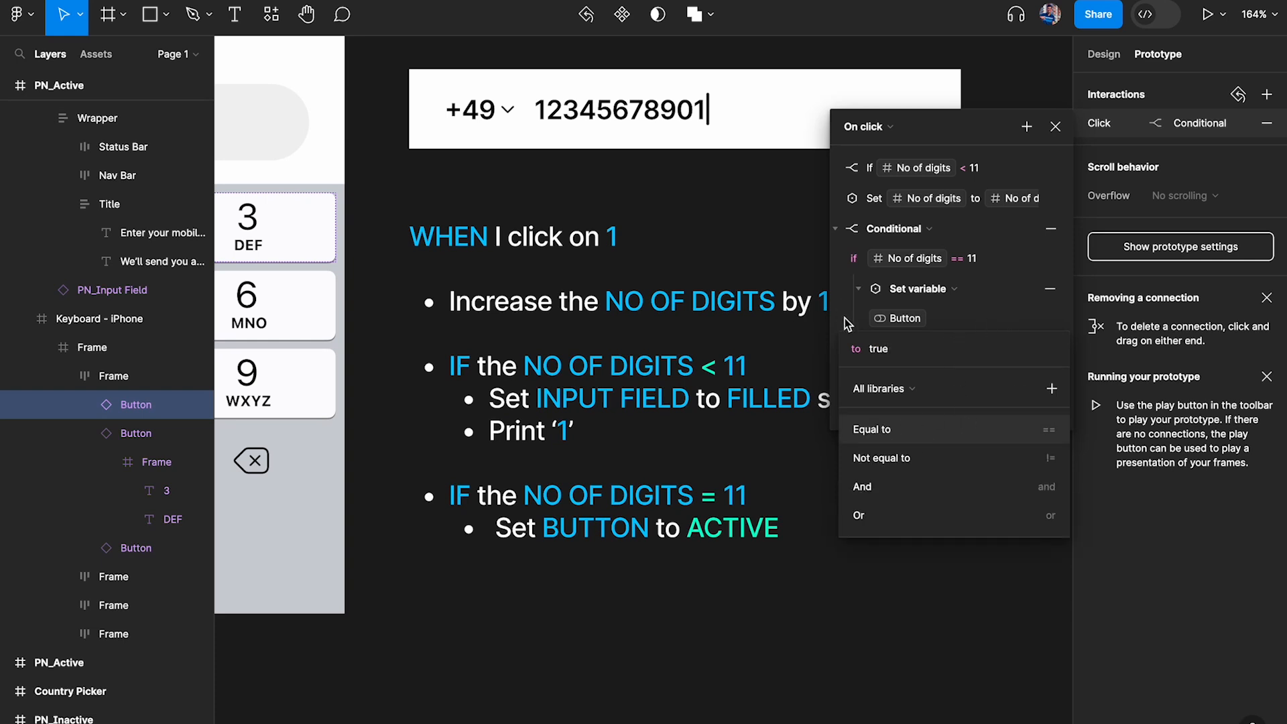
pyautogui.click(816, 532)
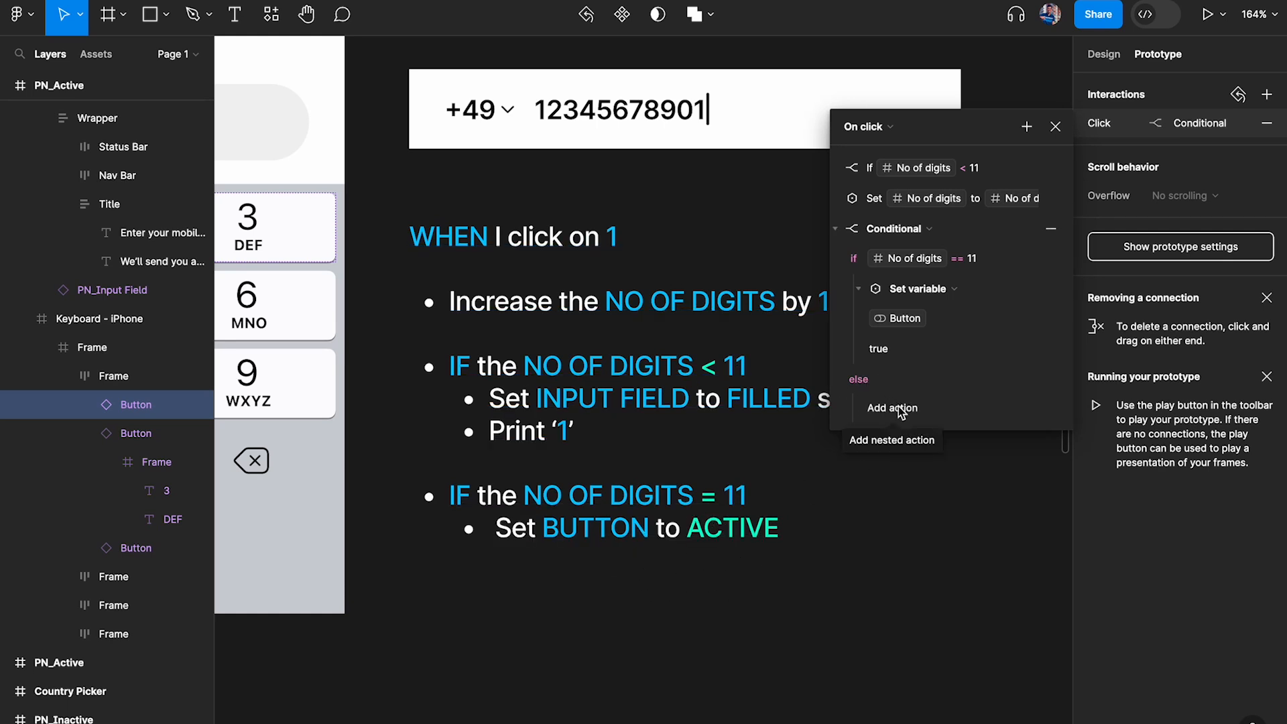
pyautogui.scroll(-5, 701, 413)
pyautogui.hscroll(-3, 701, 413)
pyautogui.scroll(2, 701, 413)
pyautogui.click(1026, 126)
pyautogui.click(1056, 126)
pyautogui.click(1057, 127)
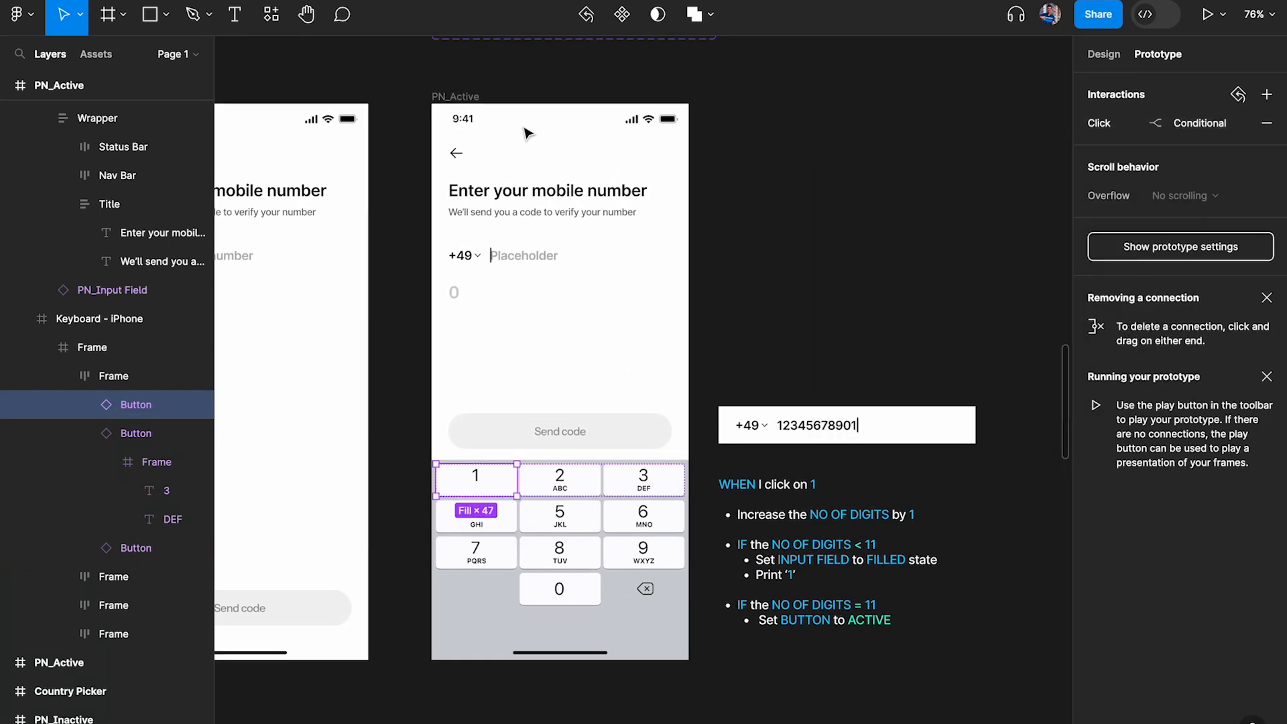
# Preview the PN_Active frame and enter the digit 1 twelve times to test the digit limit and Send code button
pyautogui.click(455, 98)
pyautogui.hotkey('shift', 'space')
pyautogui.click(280, 504)
pyautogui.click(282, 506)
pyautogui.click(281, 506)
pyautogui.click(281, 506)
pyautogui.click(282, 506)
pyautogui.click(281, 507)
pyautogui.click(282, 506)
pyautogui.click(282, 506)
pyautogui.click(281, 506)
pyautogui.click(282, 506)
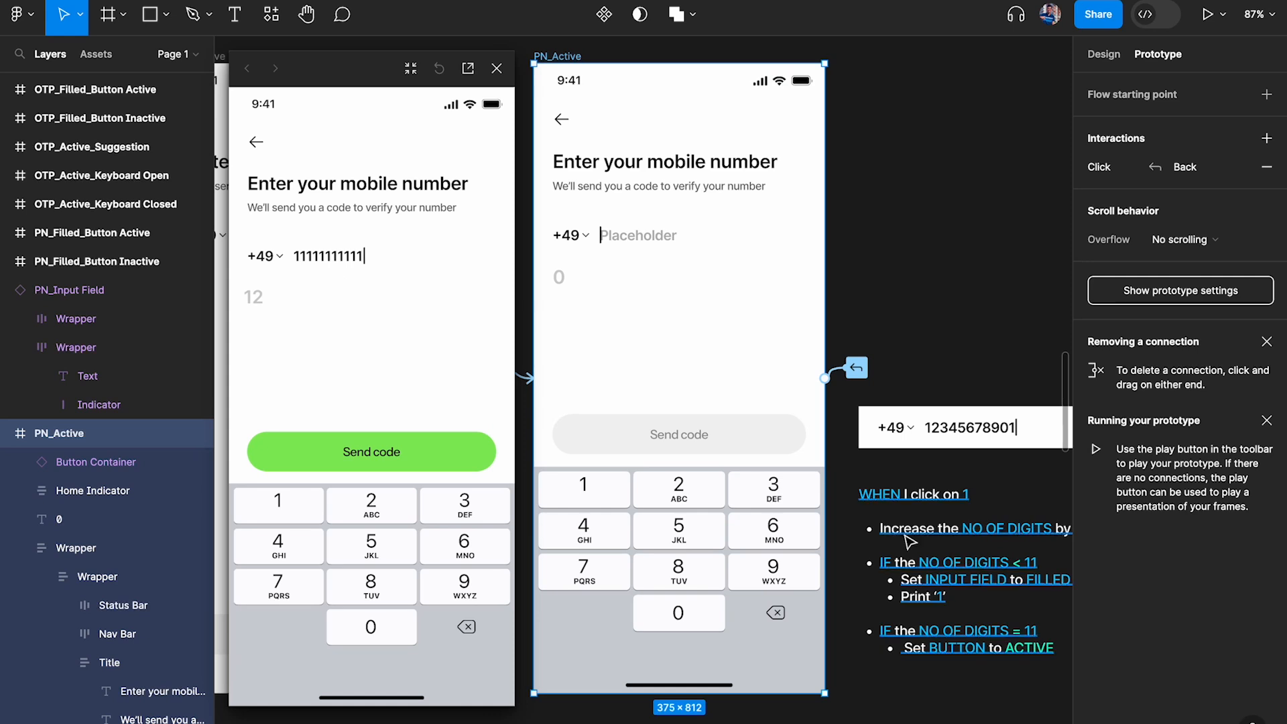
# Examine the logic note alongside the running preview, and close the preview
pyautogui.hscroll(2, 910, 542)
pyautogui.scroll(-1, 910, 542)
pyautogui.click(934, 328)
pyautogui.click(1110, 59)
pyautogui.click(1154, 60)
pyautogui.hscroll(-1, 875, 389)
pyautogui.hscroll(-2, 876, 390)
pyautogui.scroll(-1, 876, 389)
pyautogui.click(497, 69)
# Reopen the click interaction of the 1 key on the PN_Active keyboard beside the logic note
pyautogui.keyDown('super'); pyautogui.click(708, 400); pyautogui.keyUp('super')
pyautogui.click(628, 403)
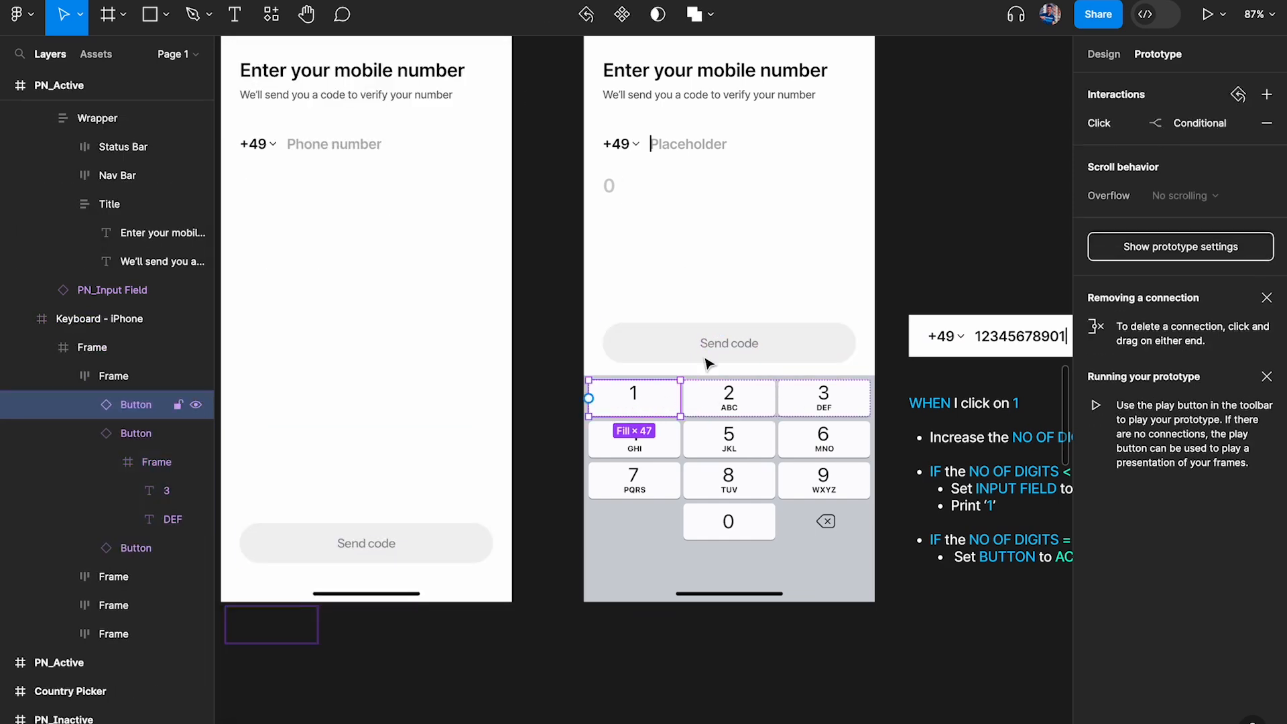
pyautogui.click(1139, 128)
pyautogui.hscroll(2, 747, 260)
pyautogui.scroll(-1, 747, 260)
pyautogui.hscroll(8, 747, 260)
pyautogui.scroll(-1, 748, 260)
pyautogui.scroll(5, 338, 416)
pyautogui.scroll(-1, 337, 415)
pyautogui.hscroll(1, 337, 416)
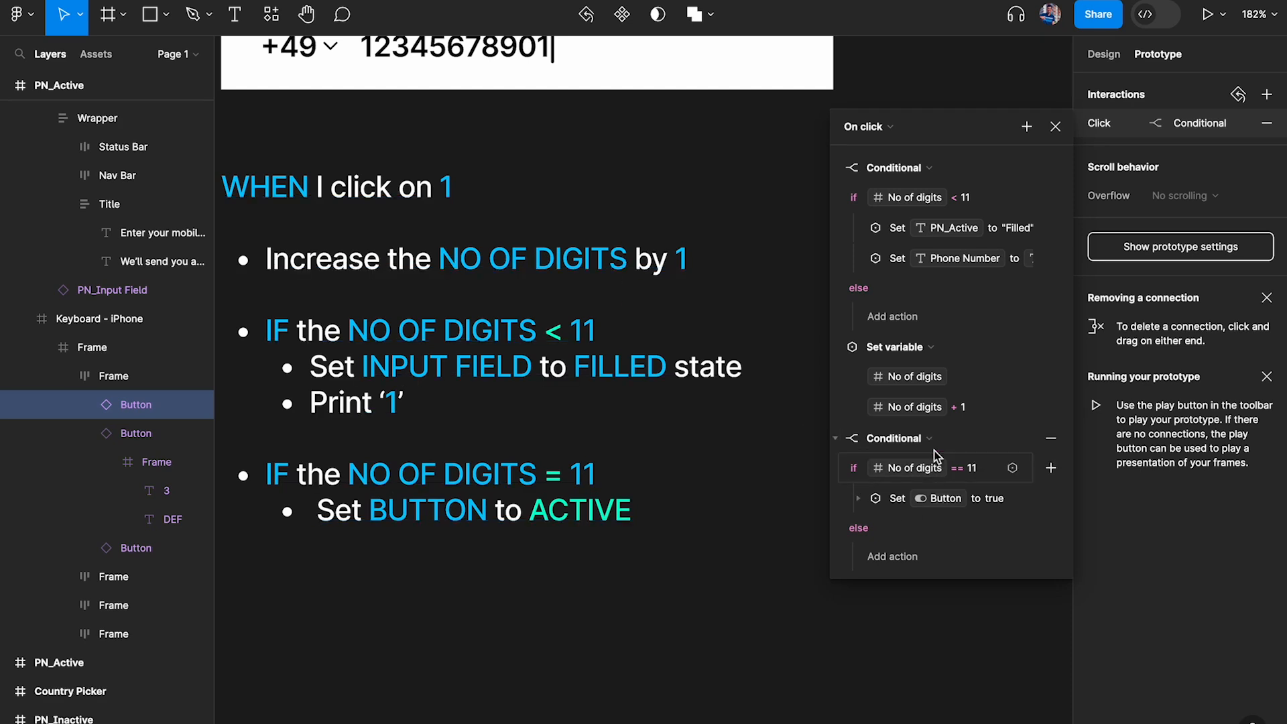
# Collapse the 1 key's actions and move the No of digits set-variable action above the No of digits < 11 conditional
pyautogui.click(835, 437)
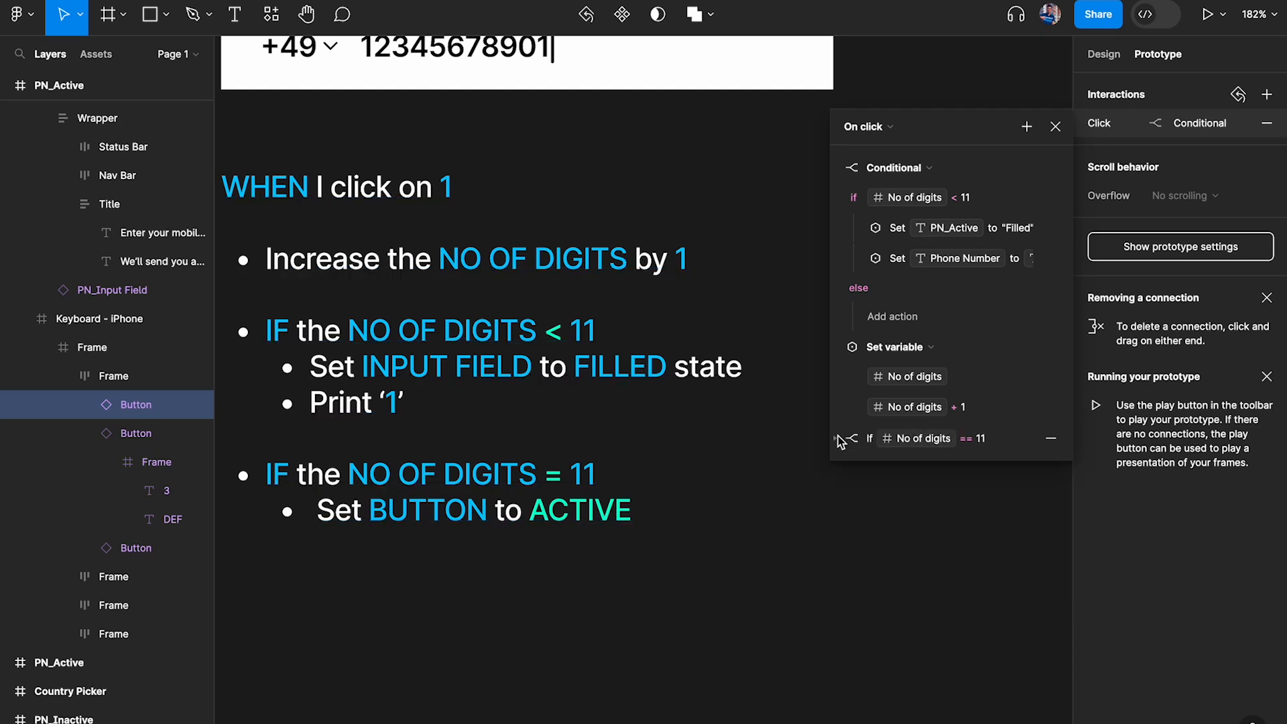
pyautogui.click(837, 352)
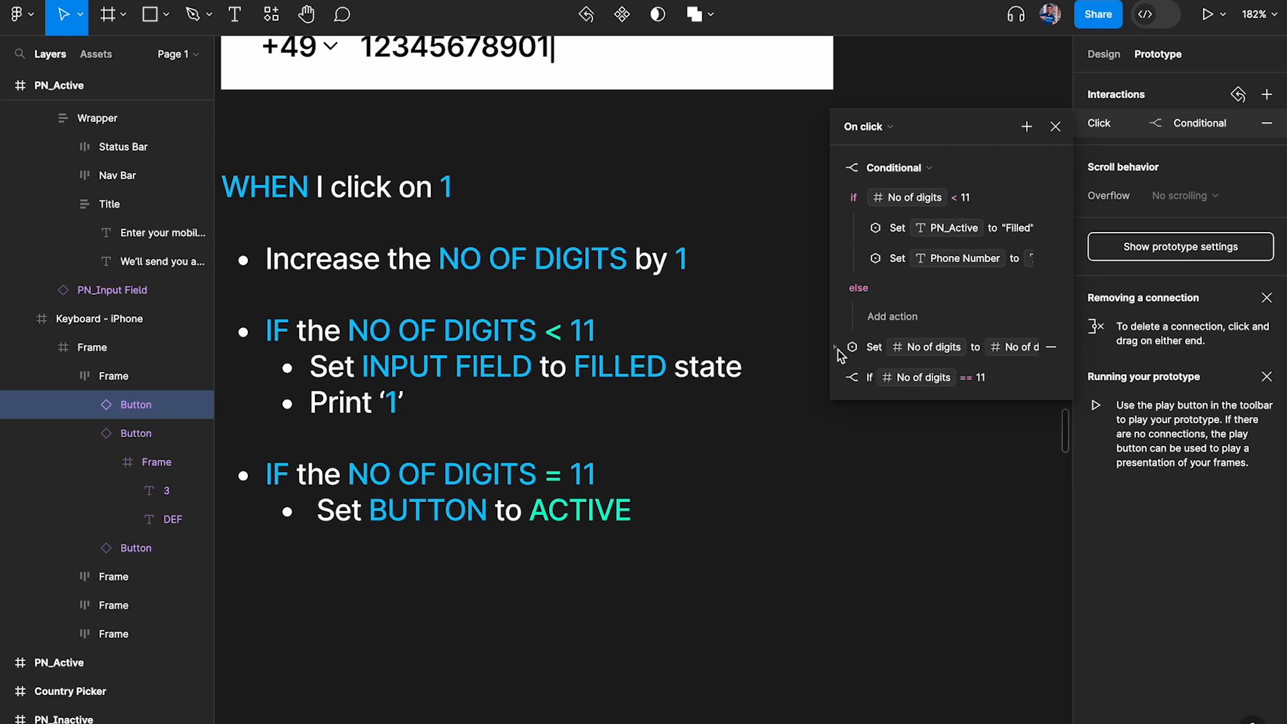
pyautogui.click(839, 169)
pyautogui.moveTo(844, 199); pyautogui.dragTo(841, 169)
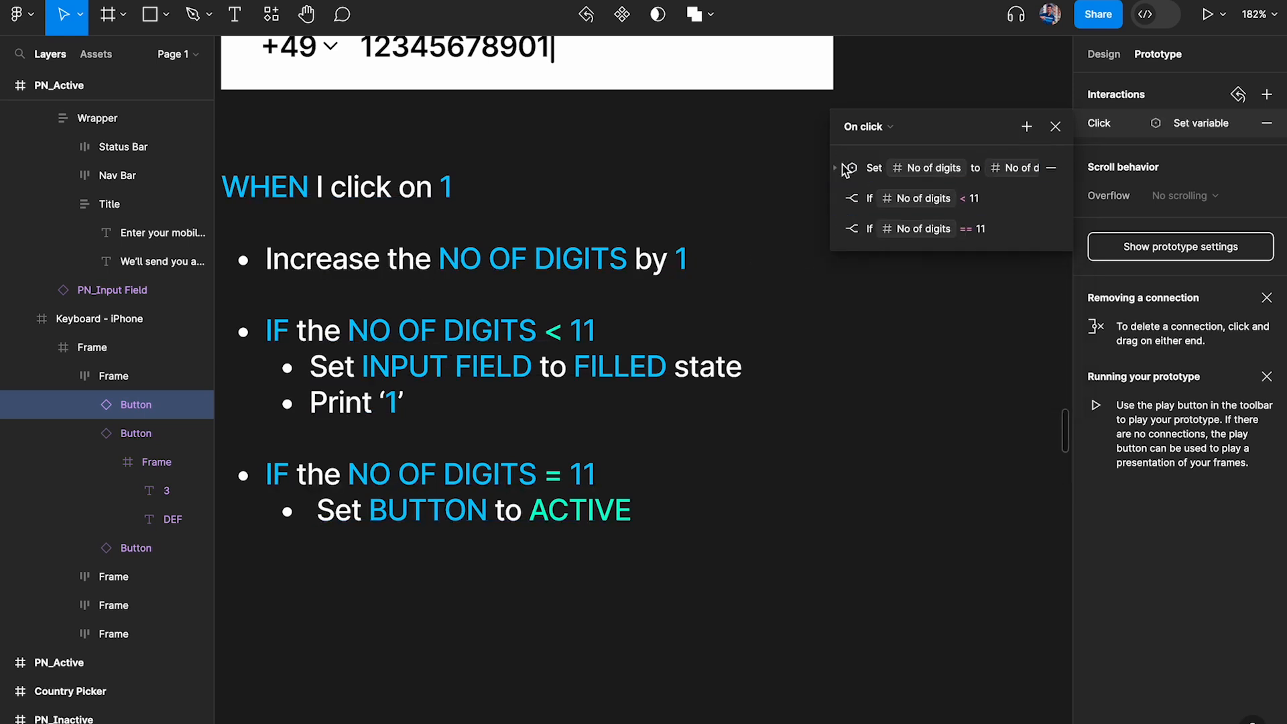
# Review the reordered set-variable action and both conditionals against the logic note, and close the interaction settings
pyautogui.click(837, 169)
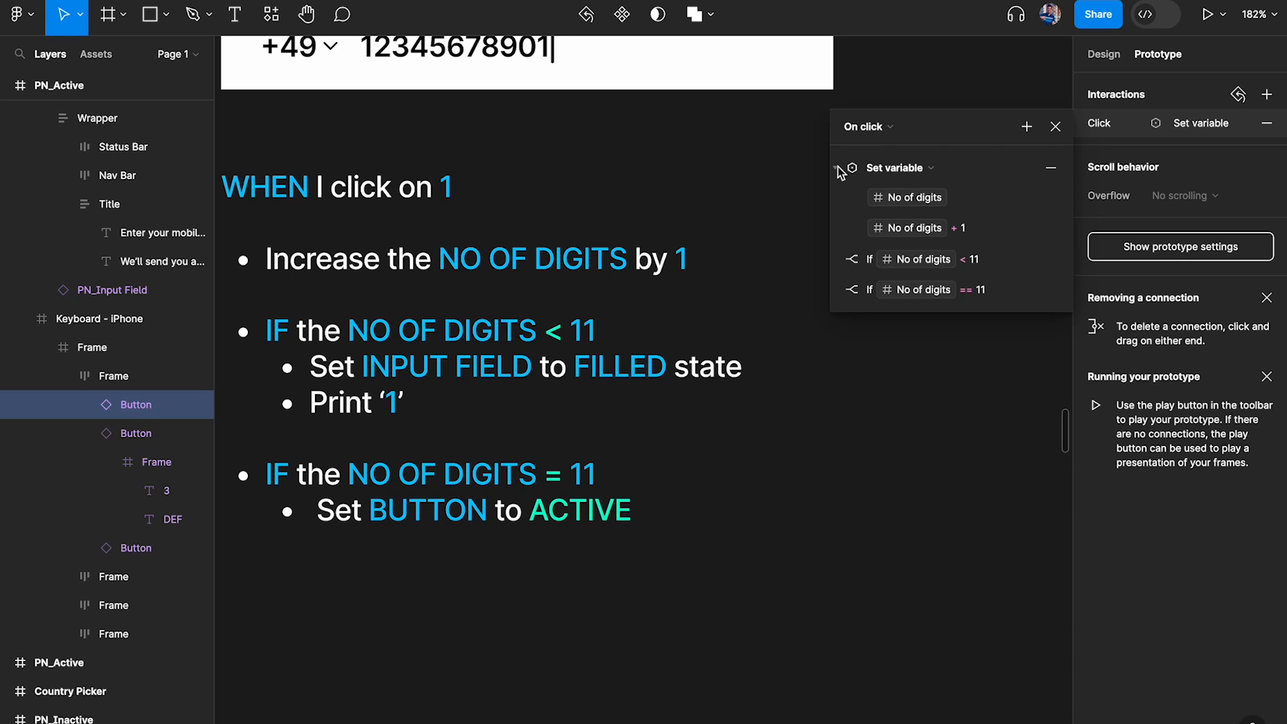
pyautogui.click(838, 167)
pyautogui.click(838, 168)
pyautogui.click(838, 167)
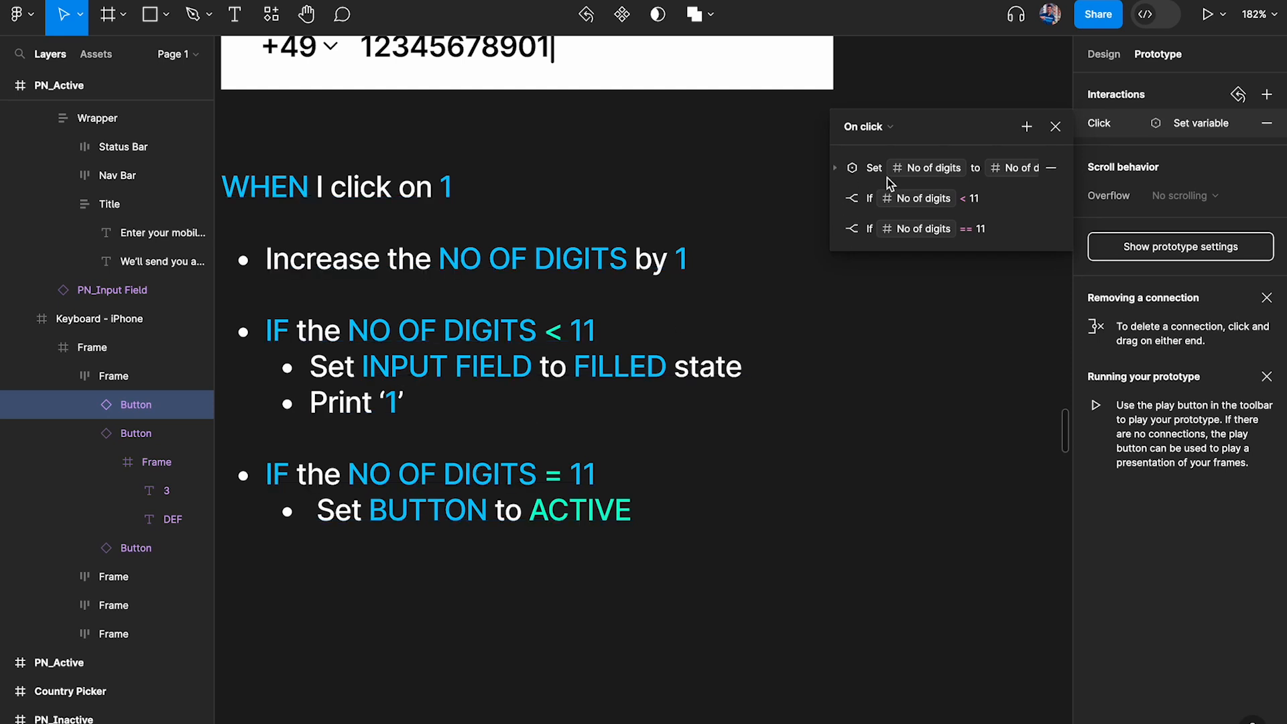
pyautogui.click(852, 168)
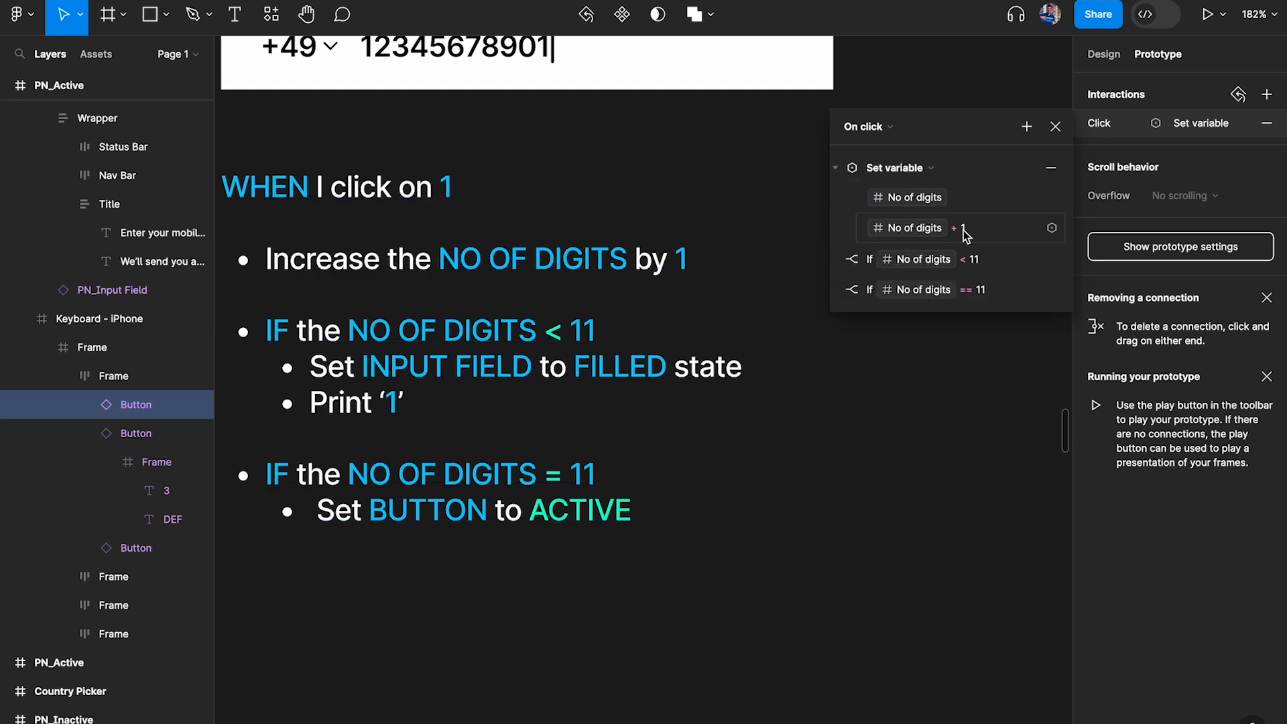
pyautogui.click(839, 261)
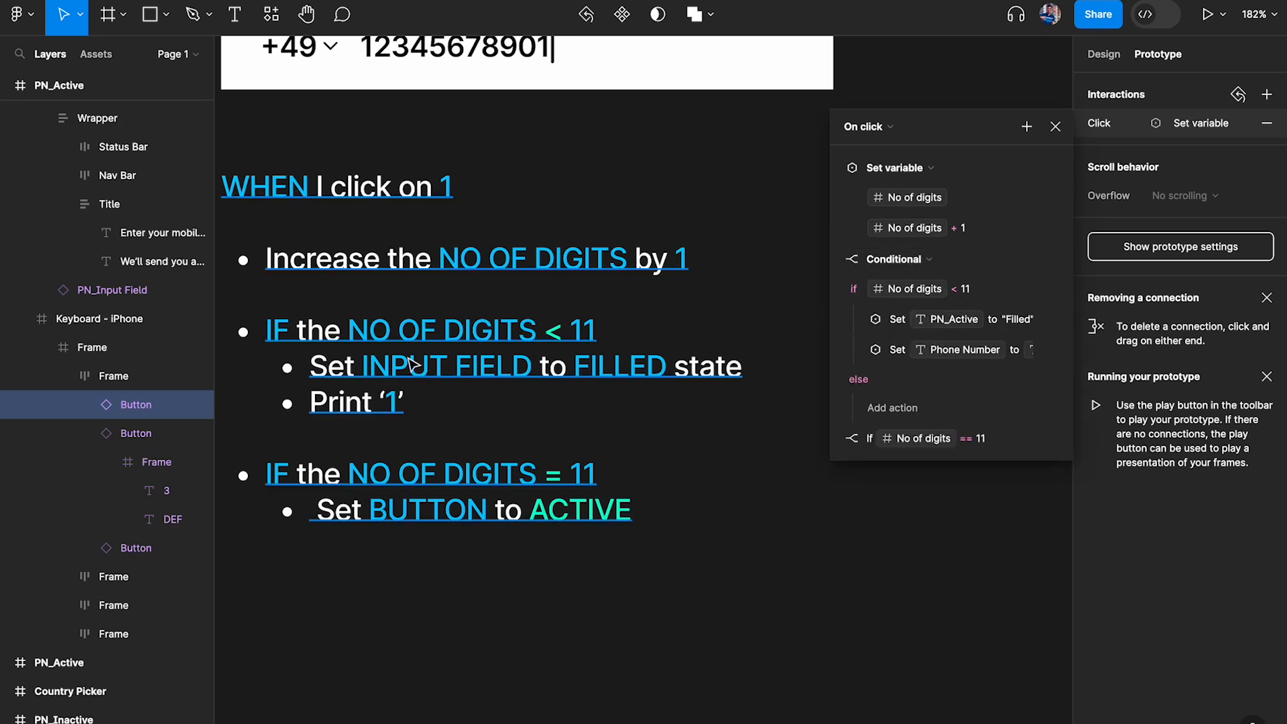
pyautogui.click(838, 443)
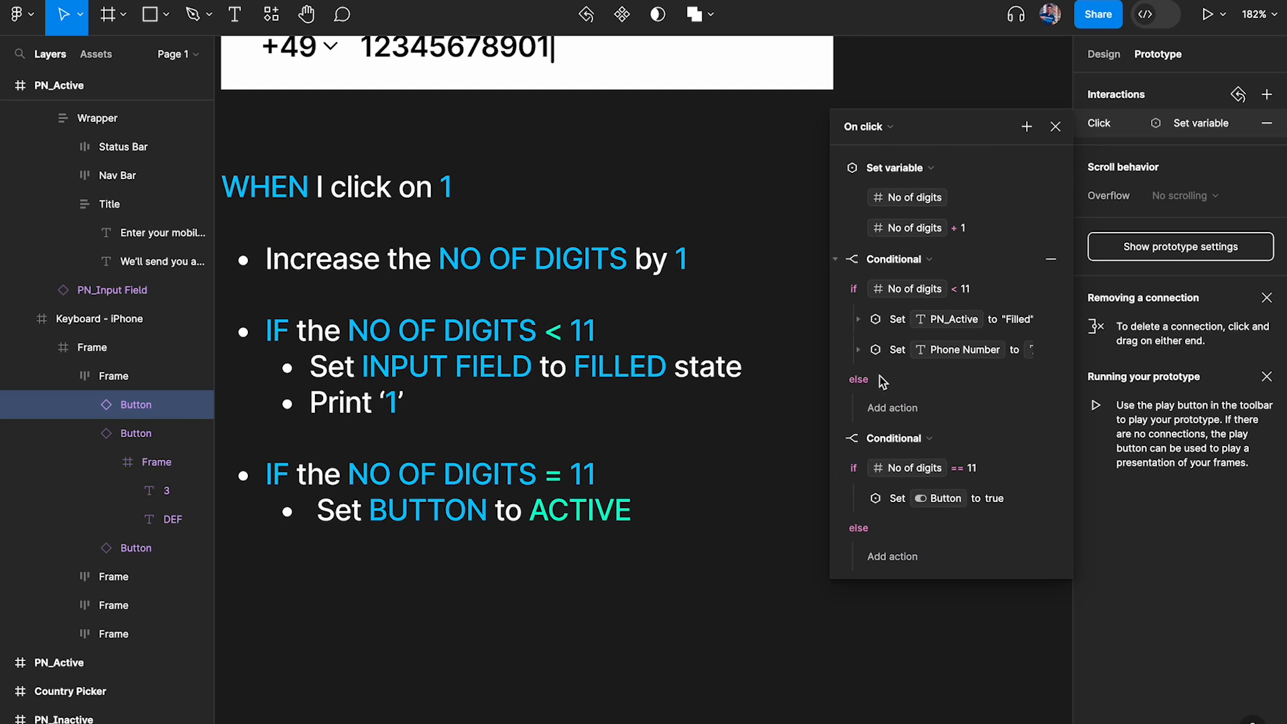
pyautogui.click(835, 439)
pyautogui.click(835, 260)
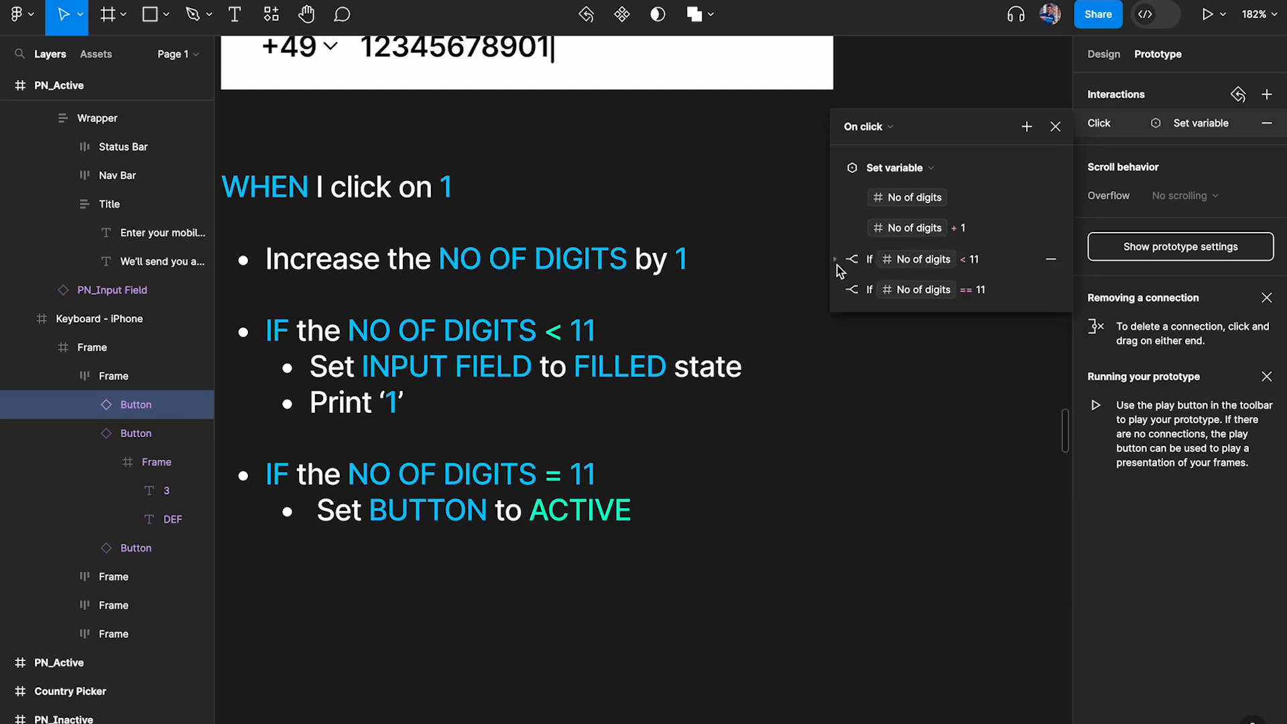
pyautogui.click(837, 167)
pyautogui.click(1055, 126)
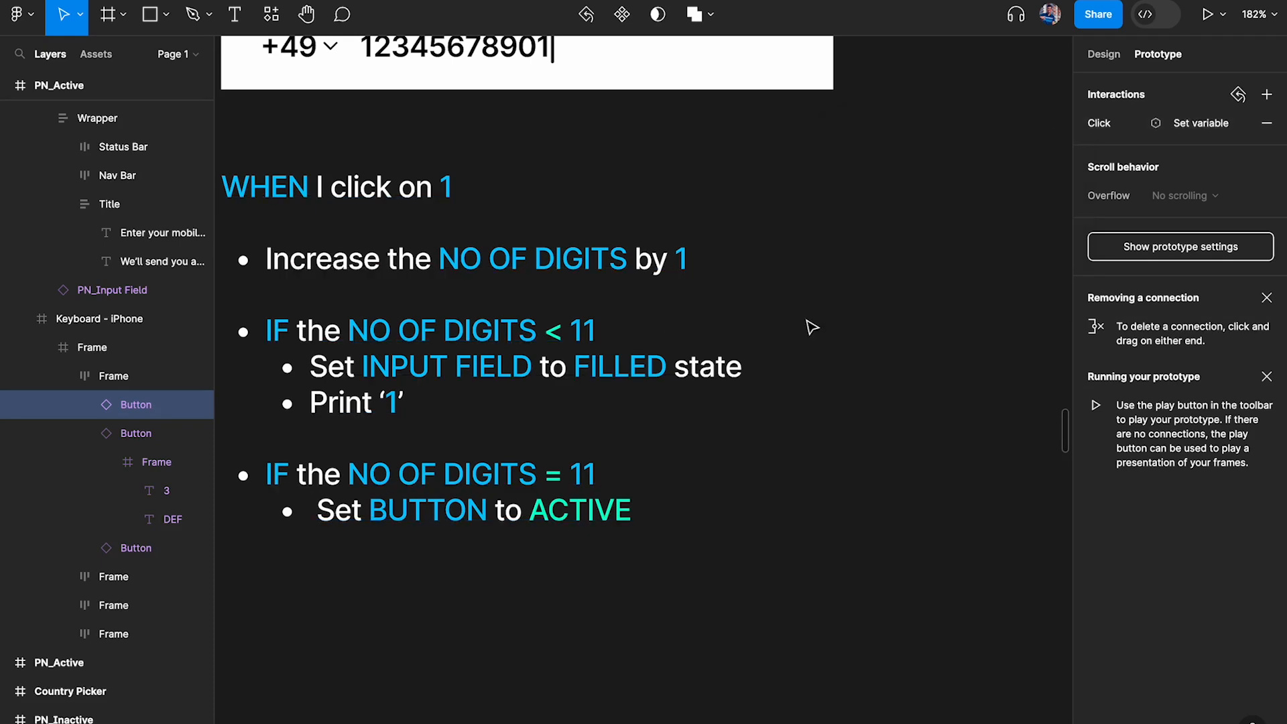
# Preview the PN_Active frame again and enter the digit 1 eleven times to test the new action order
pyautogui.scroll(-5, 810, 325)
pyautogui.click(401, 136)
pyautogui.hotkey('shift', 'space')
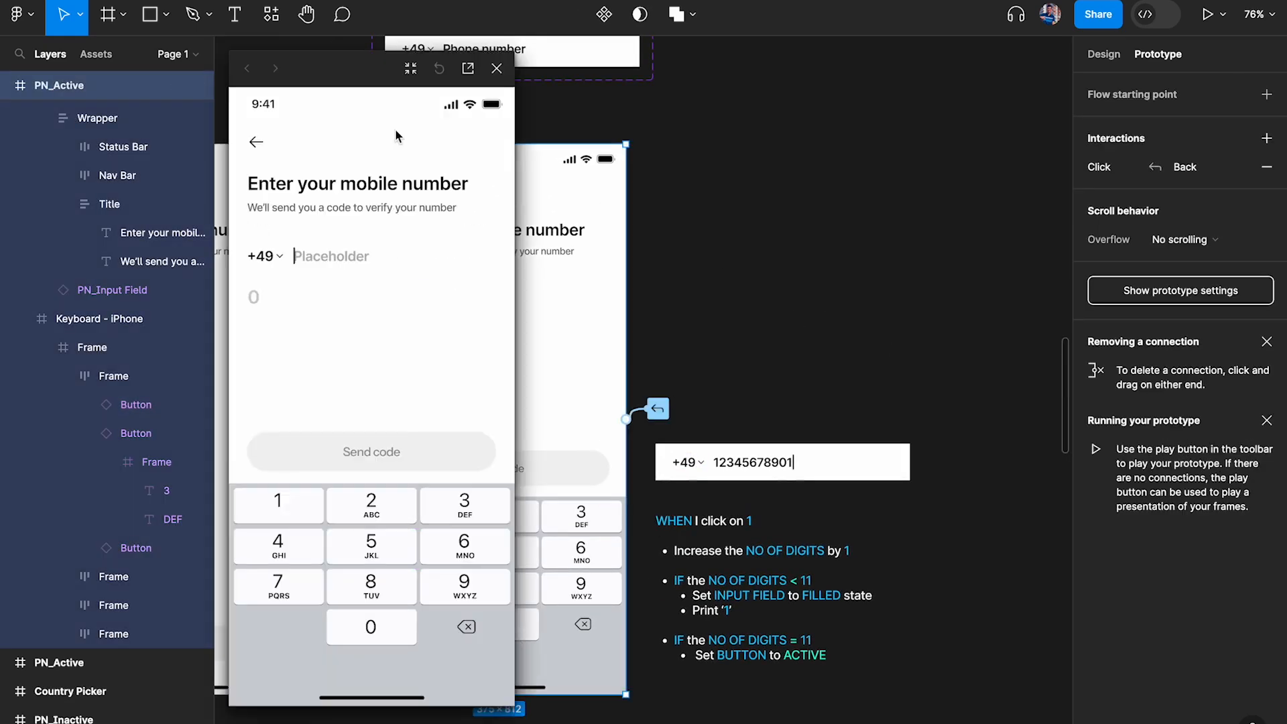
pyautogui.click(284, 511)
pyautogui.click(285, 511)
pyautogui.click(285, 511)
pyautogui.click(285, 511)
pyautogui.click(285, 512)
pyautogui.click(284, 511)
pyautogui.click(285, 511)
pyautogui.click(285, 512)
pyautogui.click(278, 510)
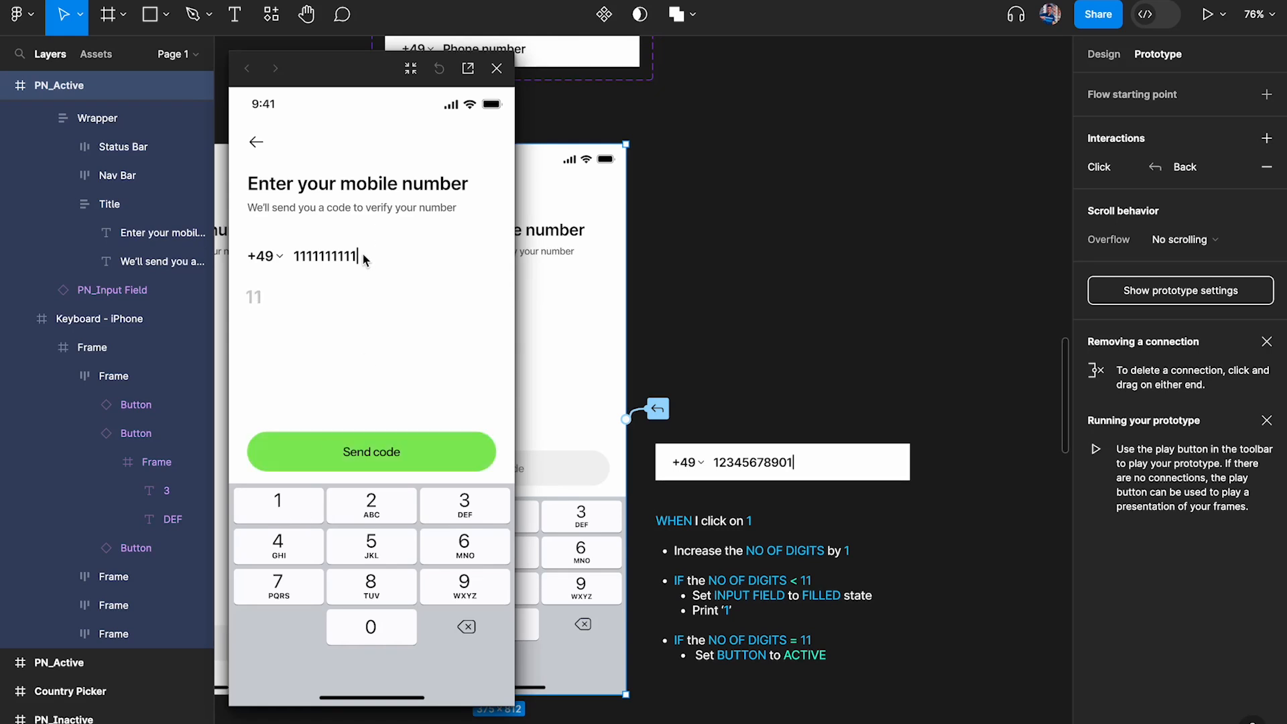
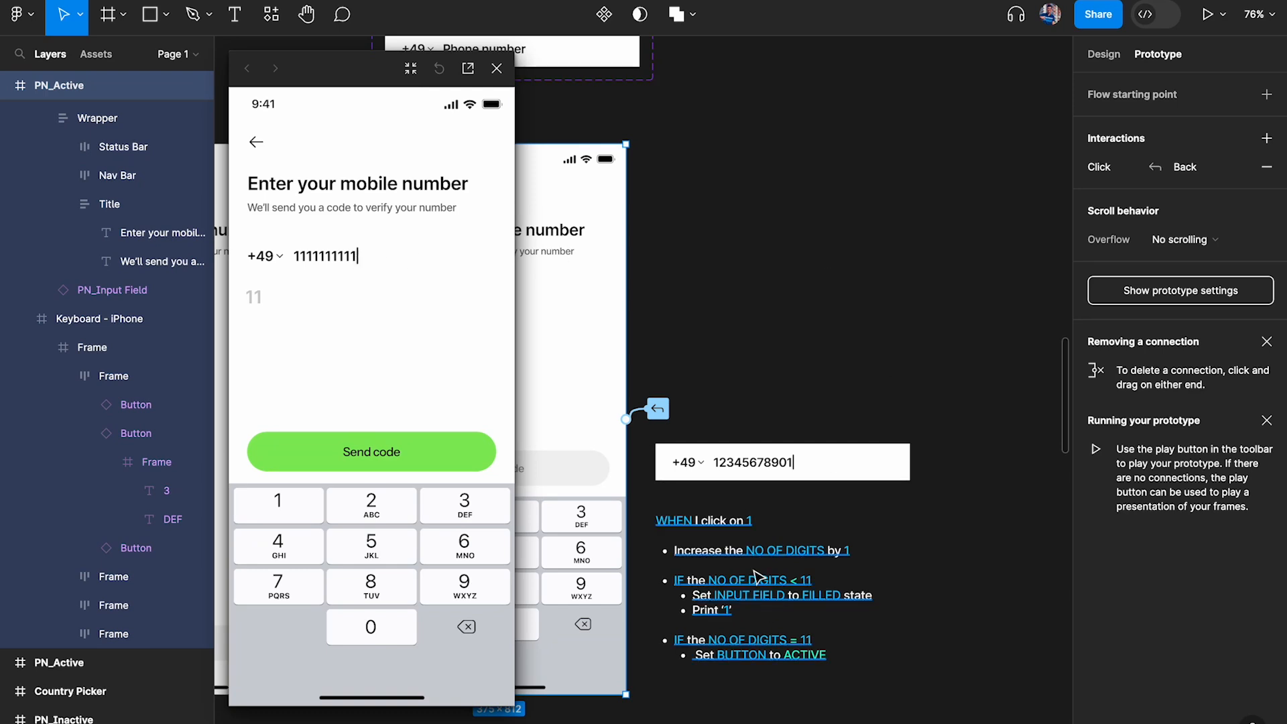
pyautogui.scroll(-4, 764, 570)
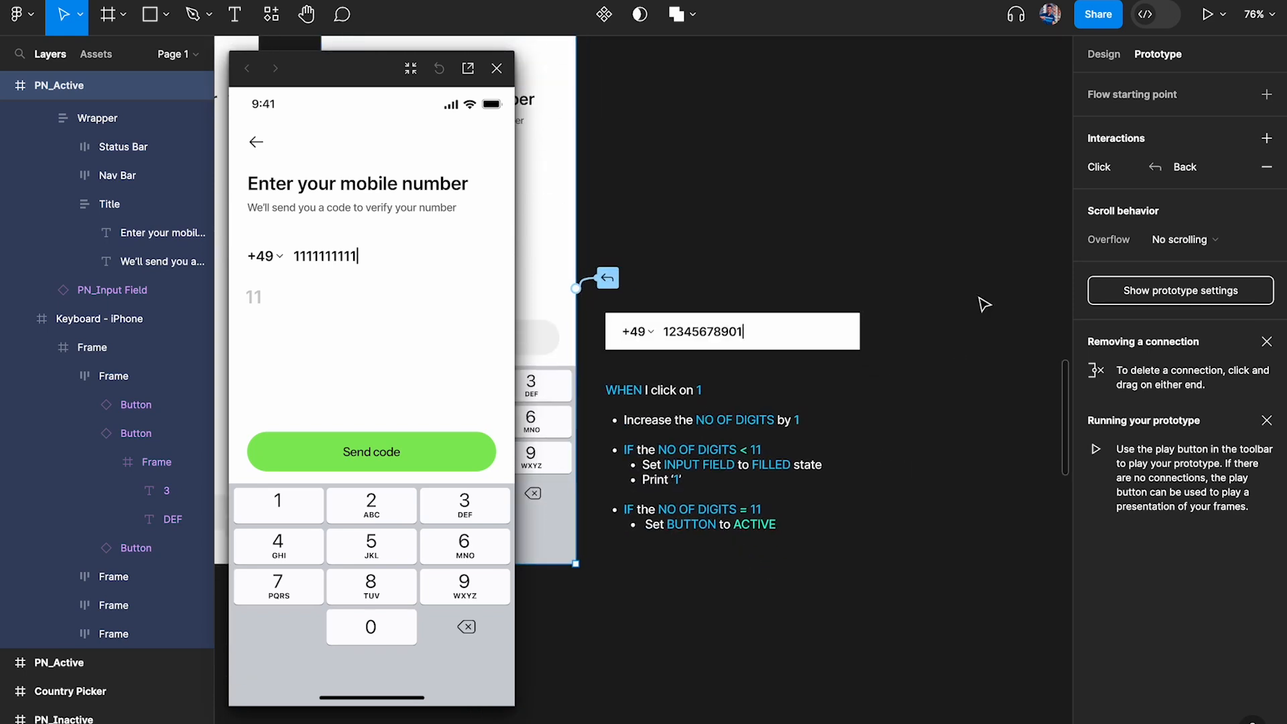
pyautogui.click(1099, 167)
pyautogui.scroll(2, 782, 195)
pyautogui.scroll(-5, 782, 195)
pyautogui.hscroll(5, 781, 195)
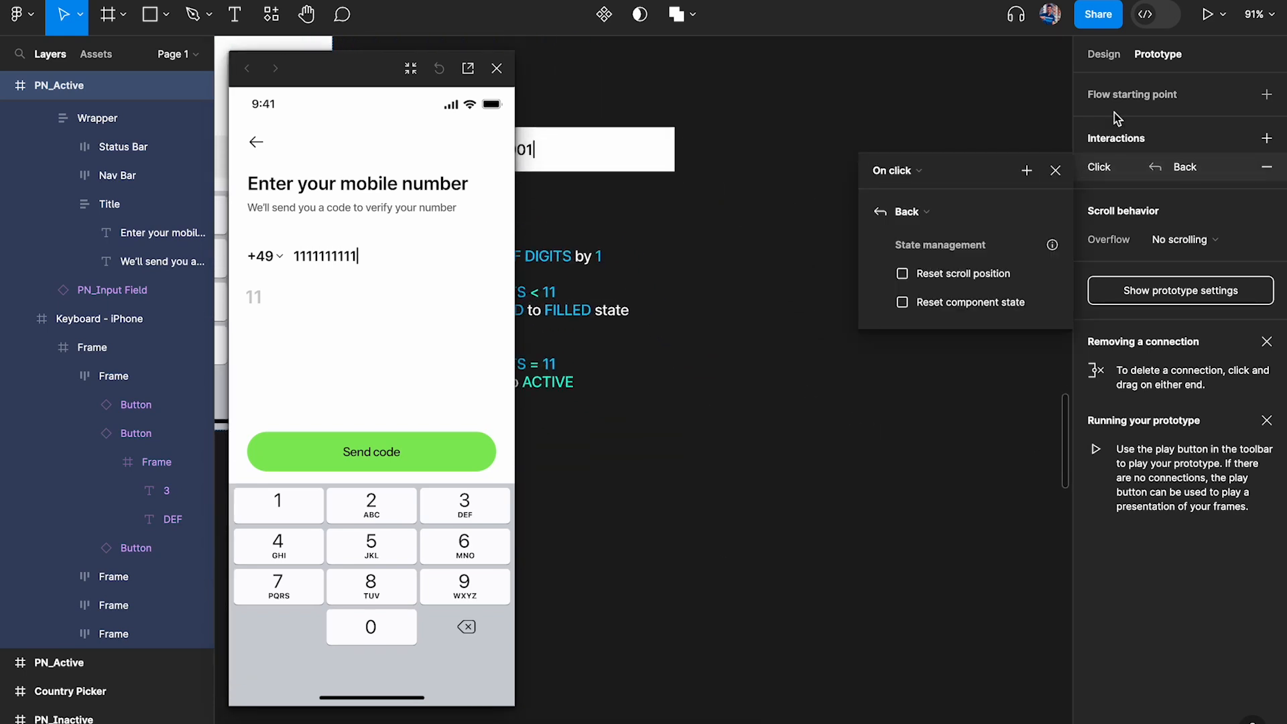
pyautogui.click(994, 143)
pyautogui.hscroll(-3, 859, 122)
pyautogui.scroll(1, 858, 122)
pyautogui.click(1106, 54)
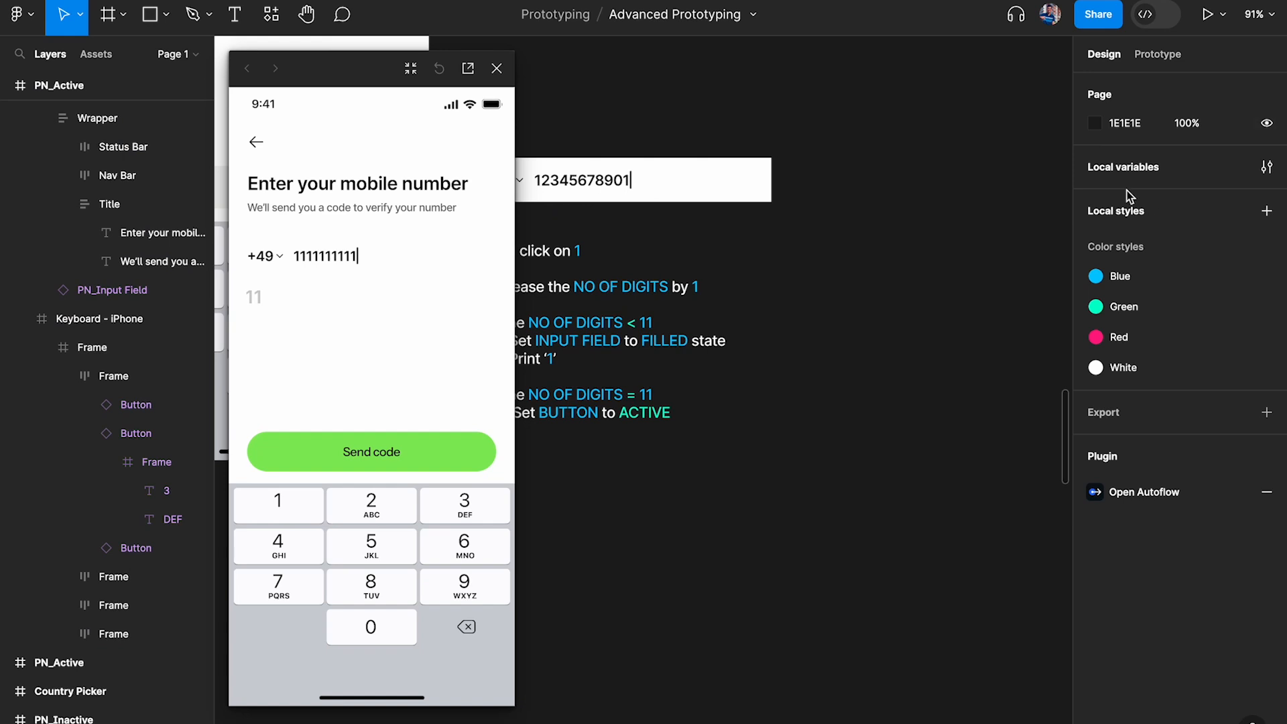
pyautogui.hscroll(-5, 712, 319)
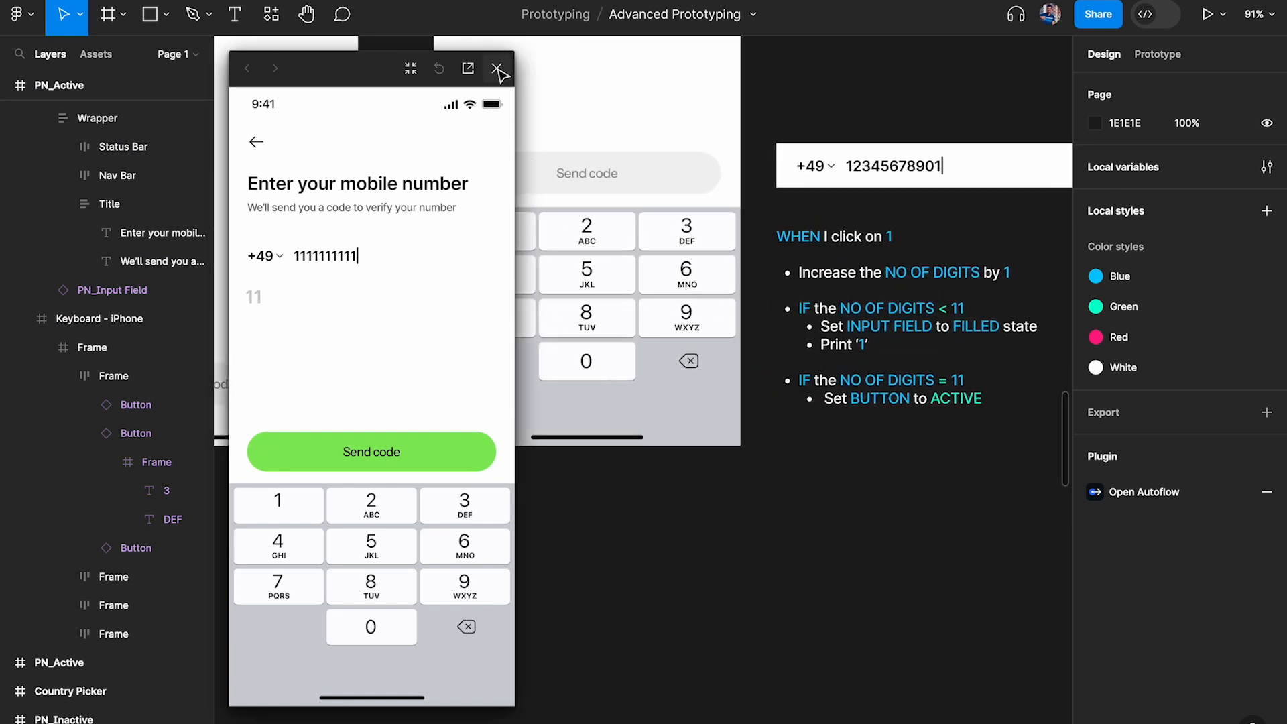
# Close the prototype preview and review the 1 key's click interaction beside the logic note, then close its settings
pyautogui.click(497, 67)
pyautogui.keyDown('super'); pyautogui.click(586, 226); pyautogui.keyUp('super')
pyautogui.click(487, 230)
pyautogui.click(1161, 56)
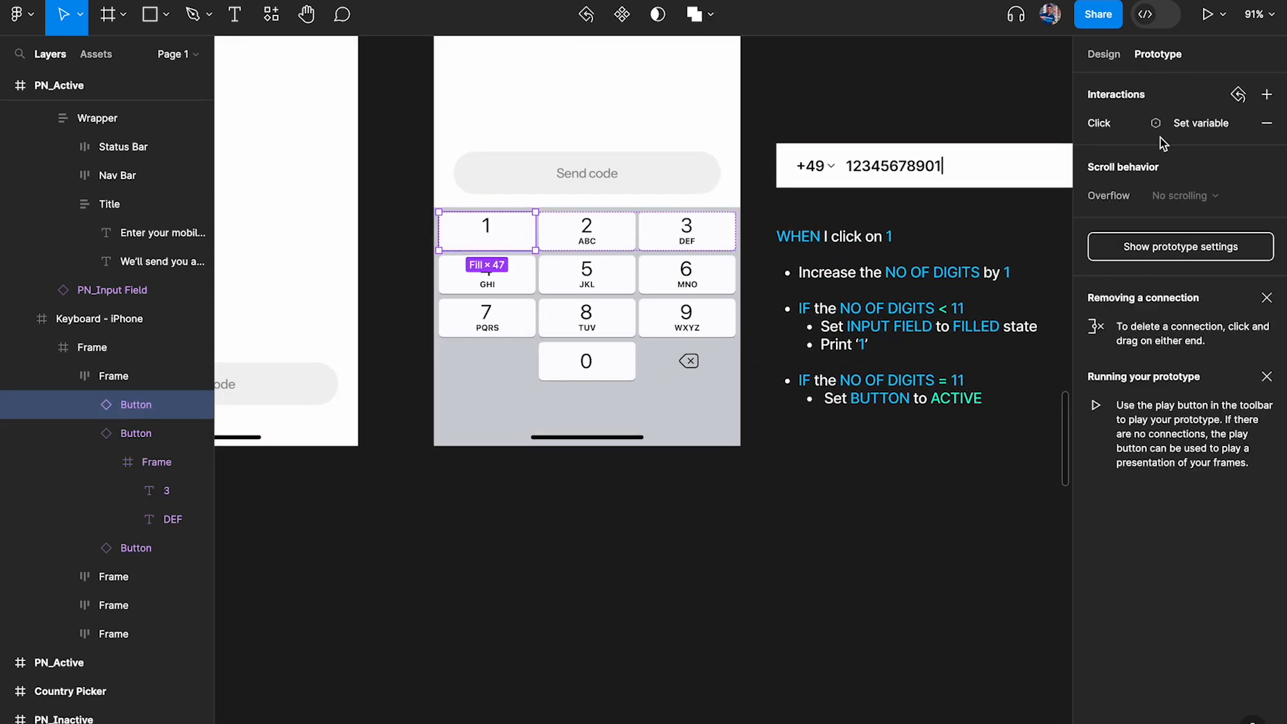
pyautogui.click(1131, 132)
pyautogui.hscroll(10, 706, 181)
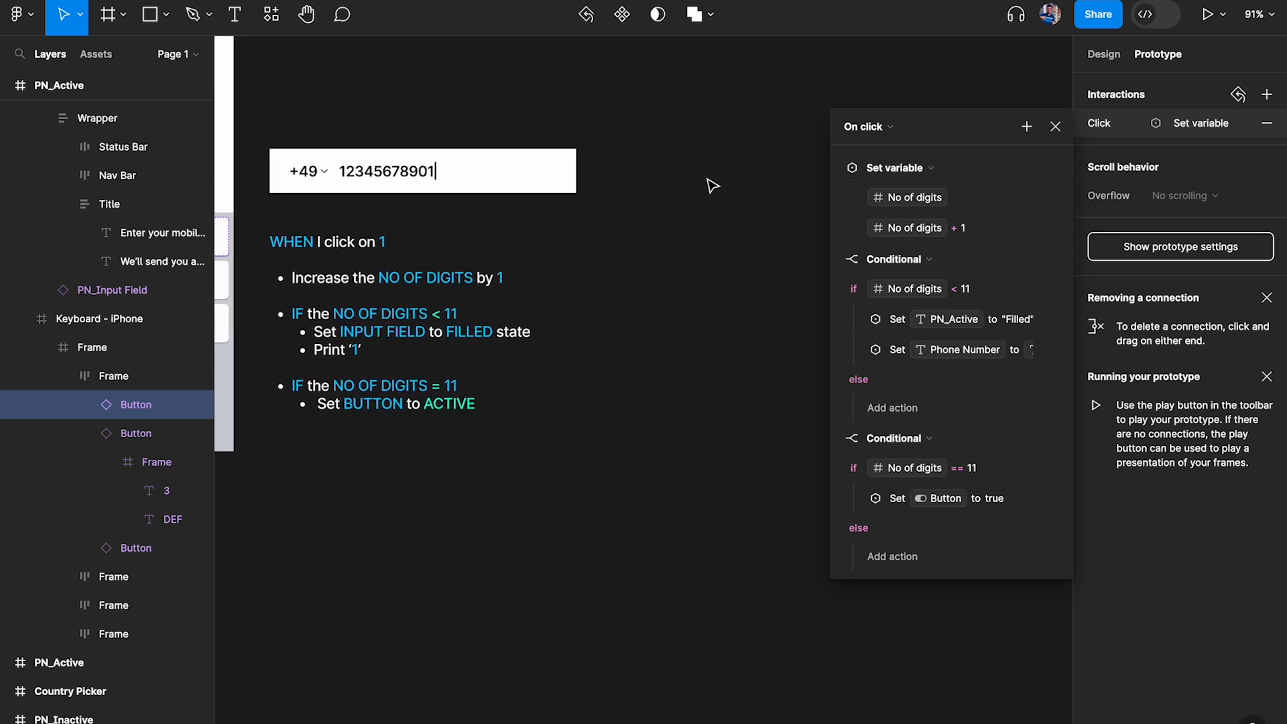
pyautogui.hscroll(-1, 575, 321)
pyautogui.scroll(1, 575, 320)
pyautogui.scroll(3, 575, 320)
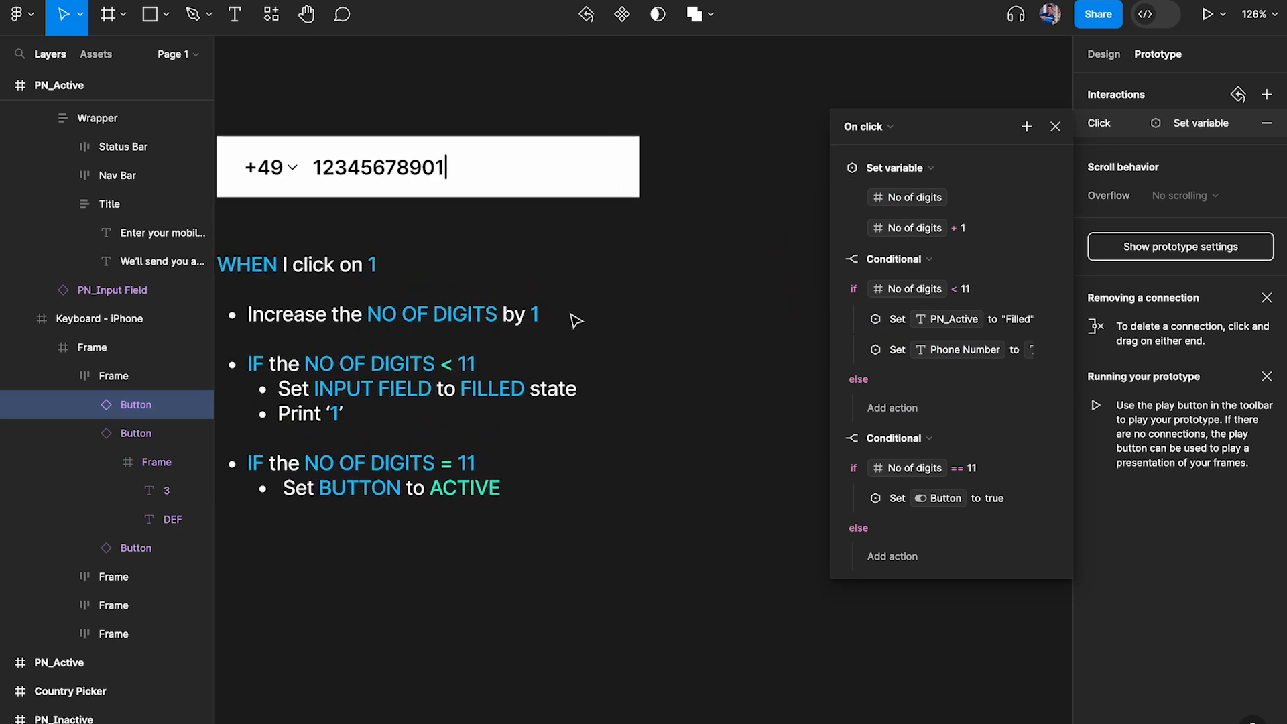
pyautogui.click(1056, 127)
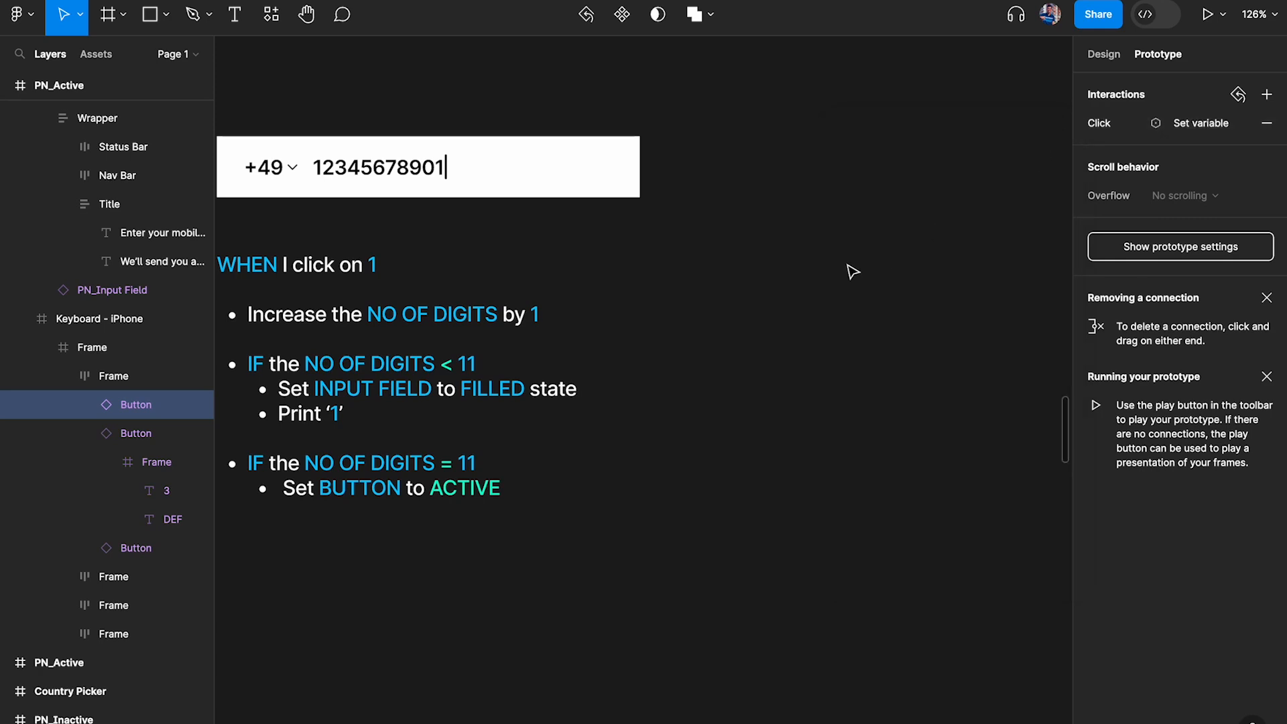
# Duplicate the WHEN I click on 1 logic note beside the original and replace its text with "Default = 0 digits"
pyautogui.moveTo(371, 315); pyautogui.dragTo(833, 295)
pyautogui.doubleClick(810, 264)
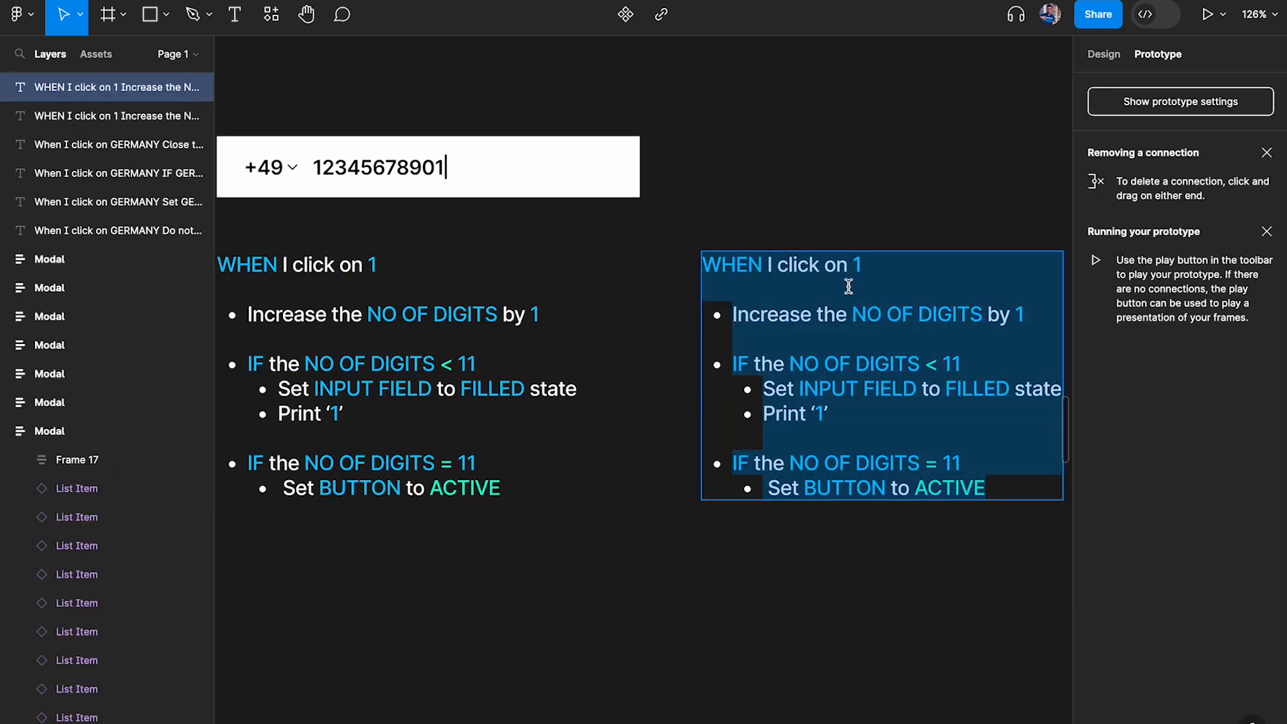
pyautogui.write('Defau')
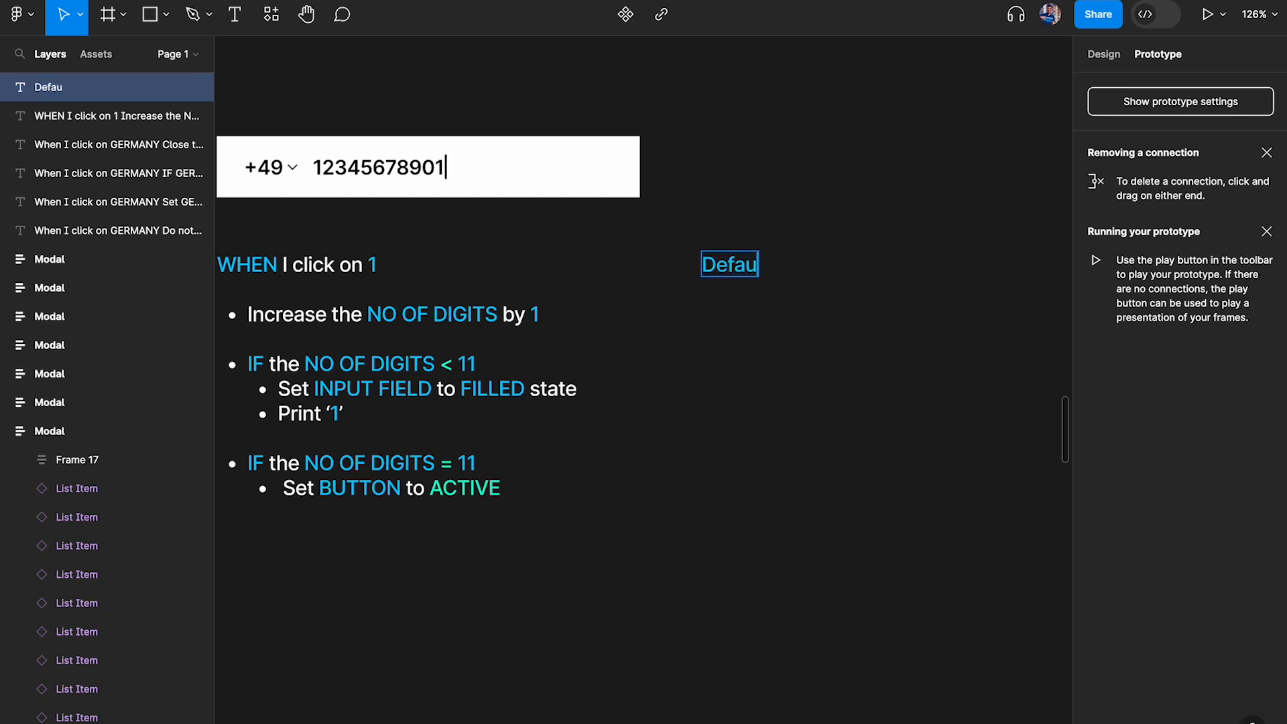
pyautogui.write('lt = 0 digits')
pyautogui.press('Escape')
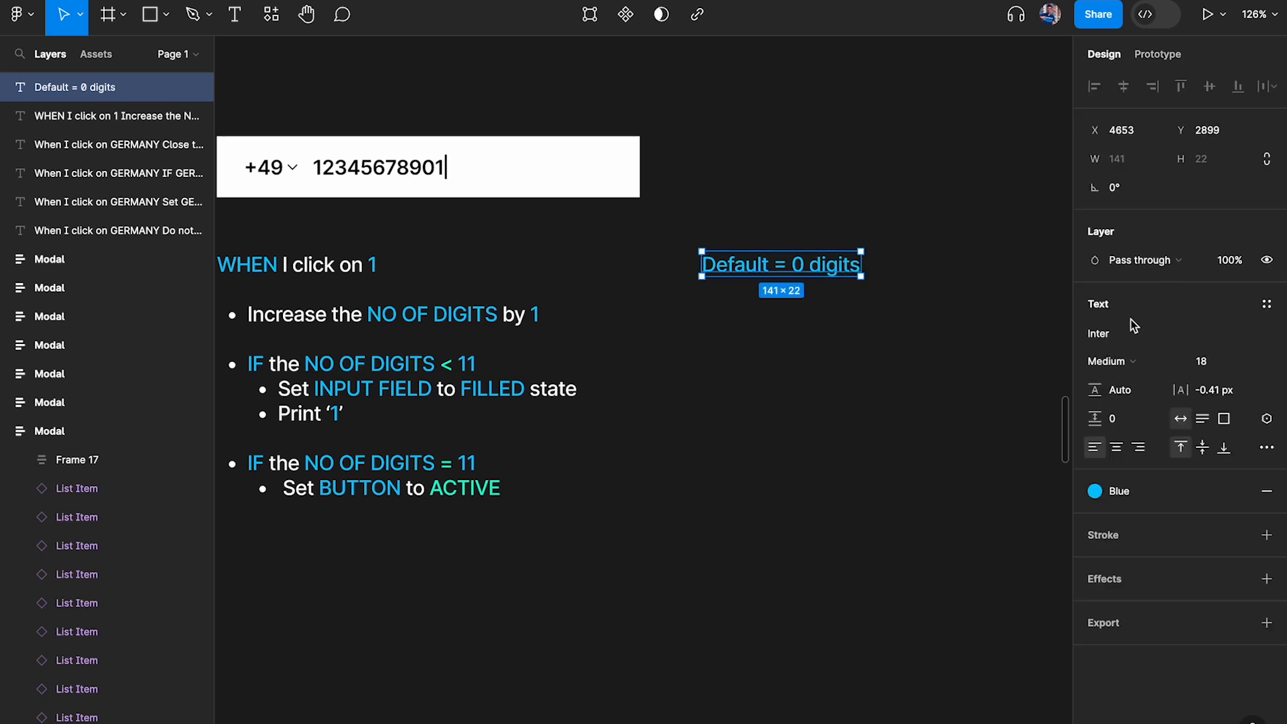
# Apply the White color style to the "Default = 0 digits" text
pyautogui.click(1120, 494)
pyautogui.click(932, 695)
pyautogui.click(963, 407)
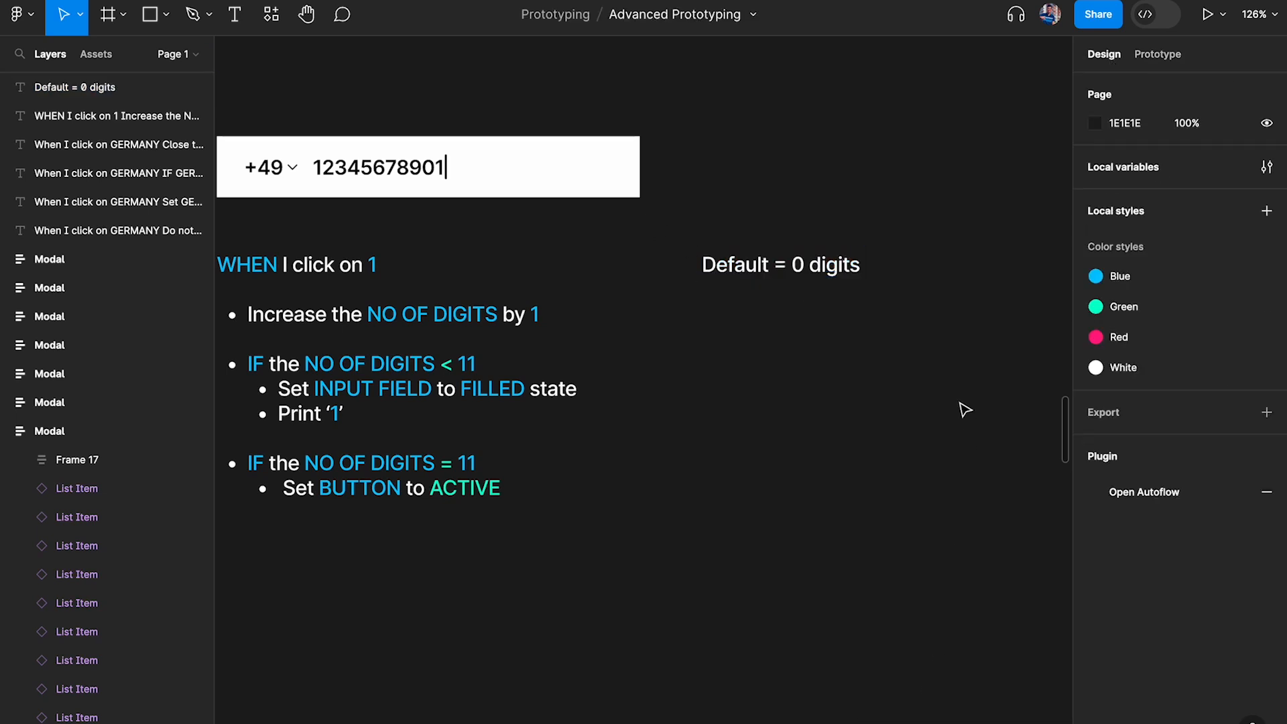
pyautogui.click(764, 266)
pyautogui.hscroll(-2, 713, 262)
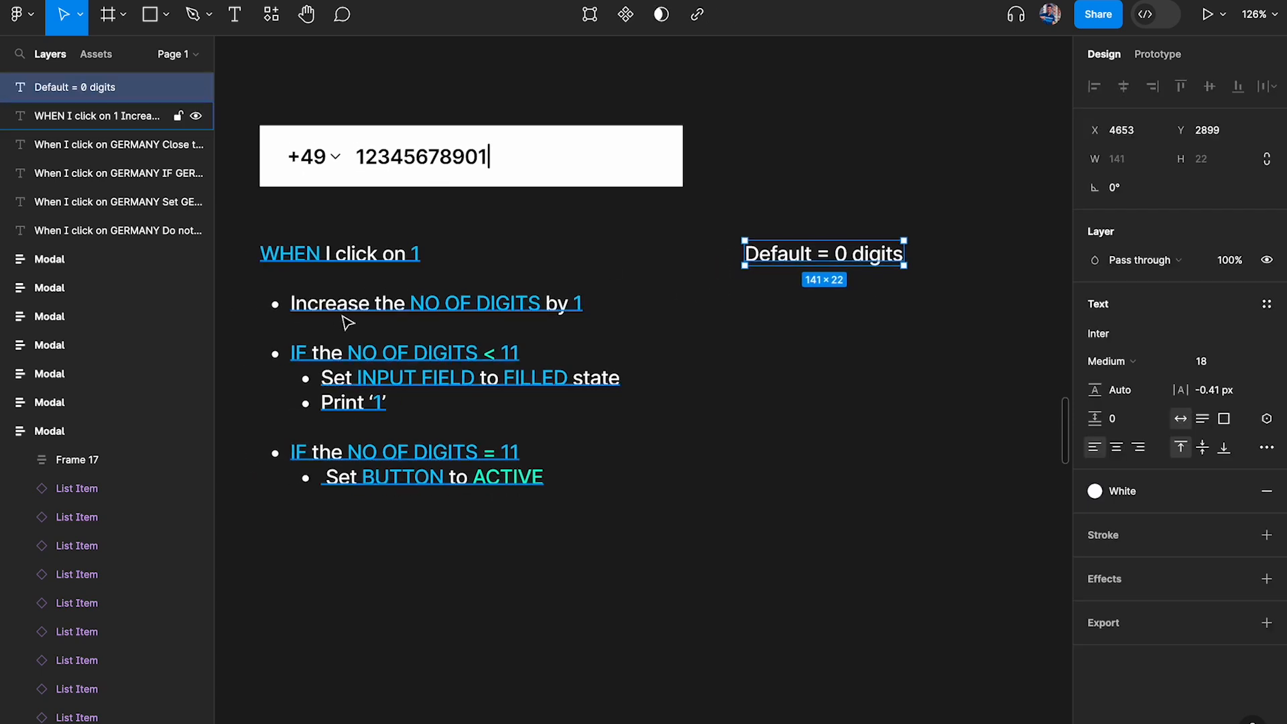
pyautogui.scroll(1, 595, 282)
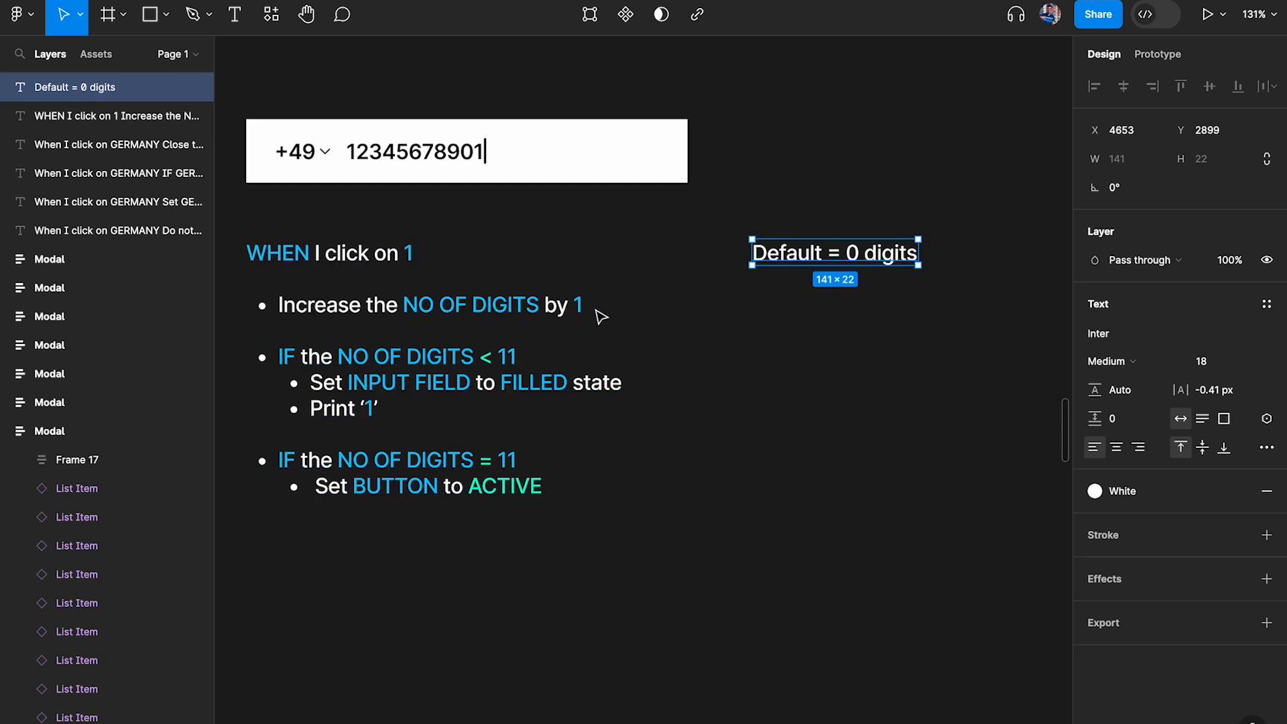
# Duplicate the "Default = 0 digits" text directly below itself and replace the word Default with "Action 1"
pyautogui.moveTo(808, 262); pyautogui.dragTo(822, 307)
pyautogui.doubleClick(822, 306)
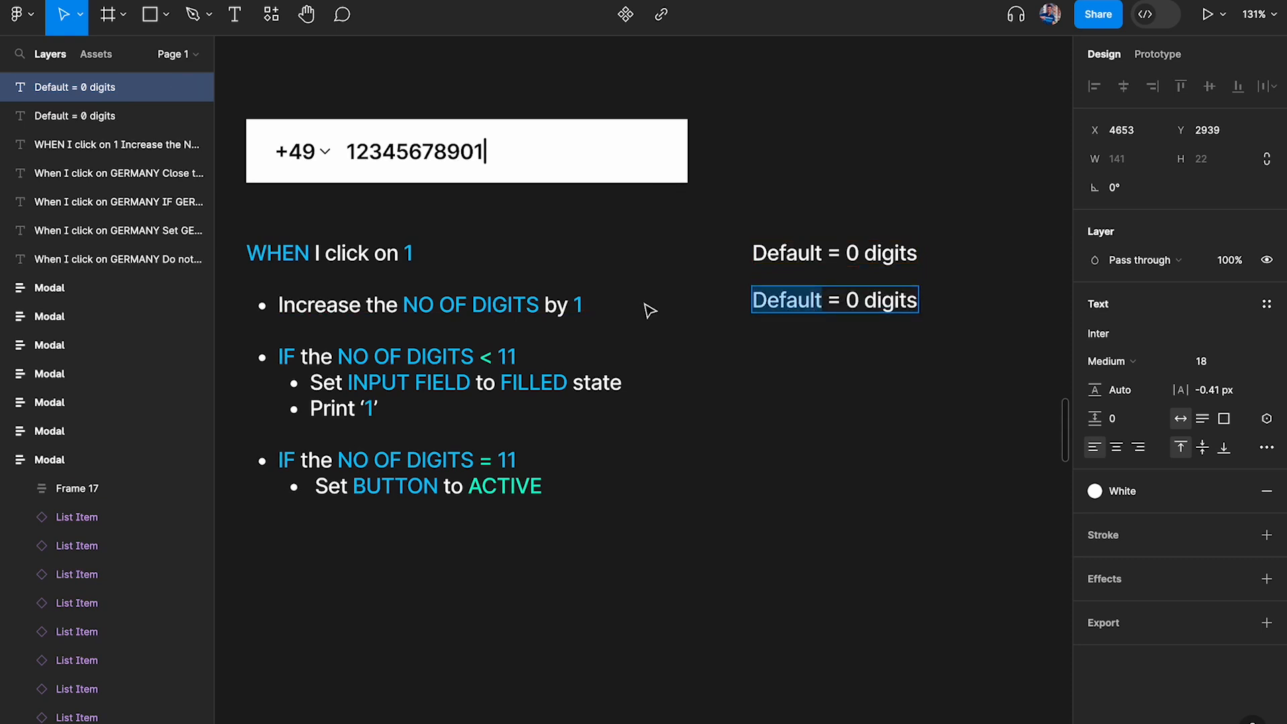
pyautogui.write('Acton 1')
pyautogui.press('BackSpace')
pyautogui.press('BackSpace')
pyautogui.press('BackSpace')
pyautogui.press('BackSpace')
pyautogui.write('ion')
# Replace the text after the equals sign in the Action 1 line with "No of digits"
pyautogui.hotkey('shift', 'End')
pyautogui.write('No of ')
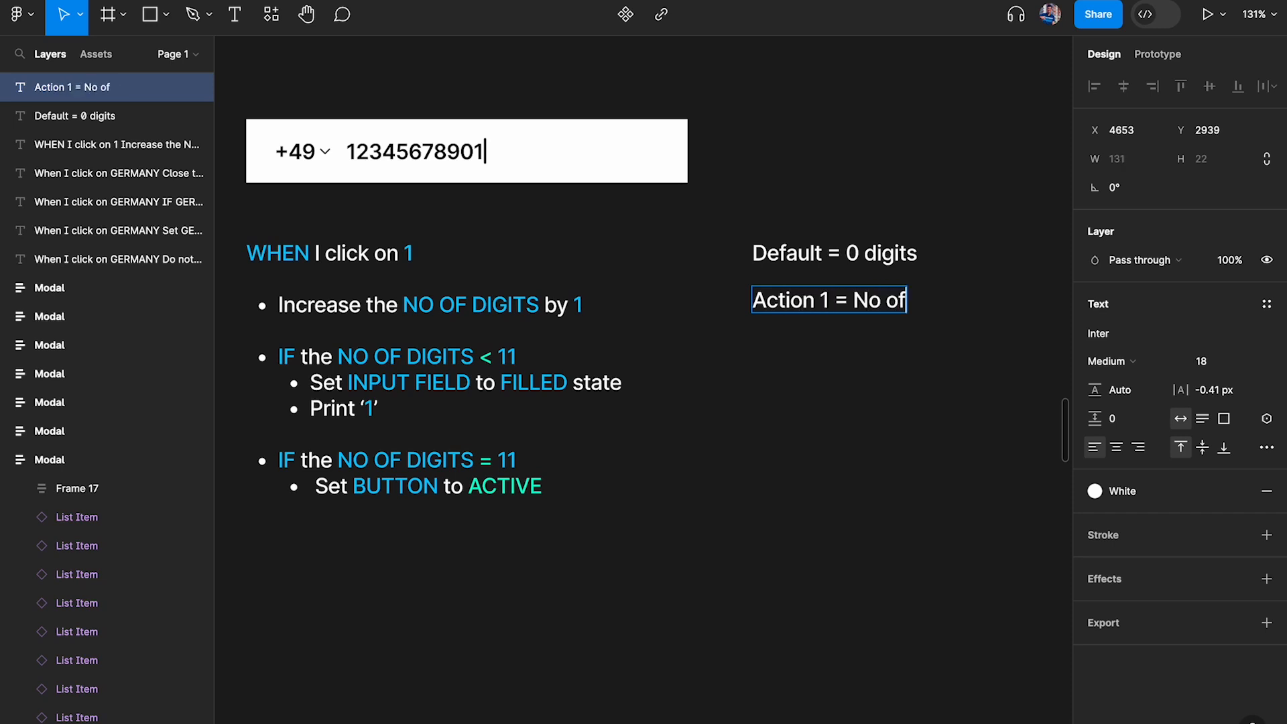
pyautogui.write('diogit')
pyautogui.press('BackSpace')
pyautogui.press('BackSpace')
pyautogui.press('BackSpace')
pyautogui.press('BackSpace')
pyautogui.write('gits')
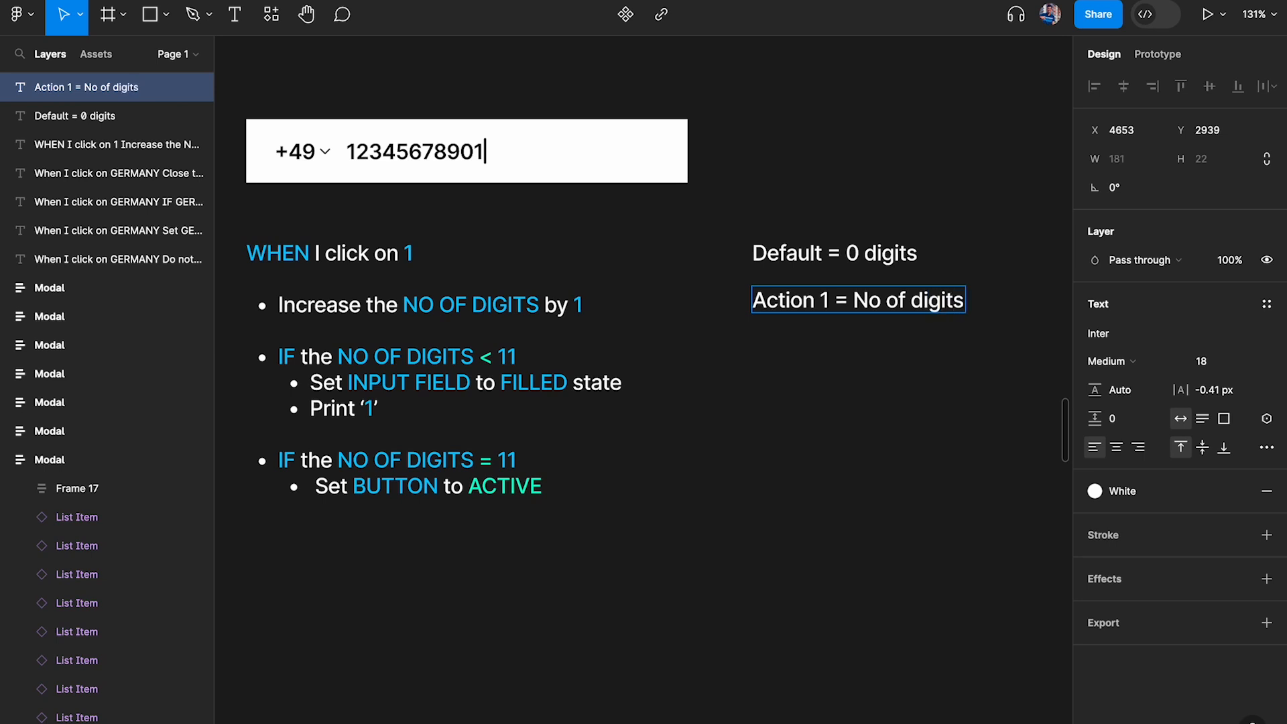
pyautogui.write(' =')
# Change the Action 1 line to read "Action 1: No of digits = 1"
pyautogui.hscroll(1, 737, 302)
pyautogui.click(821, 294)
pyautogui.press('BackSpace')
pyautogui.write(':')
pyautogui.write(' 1')
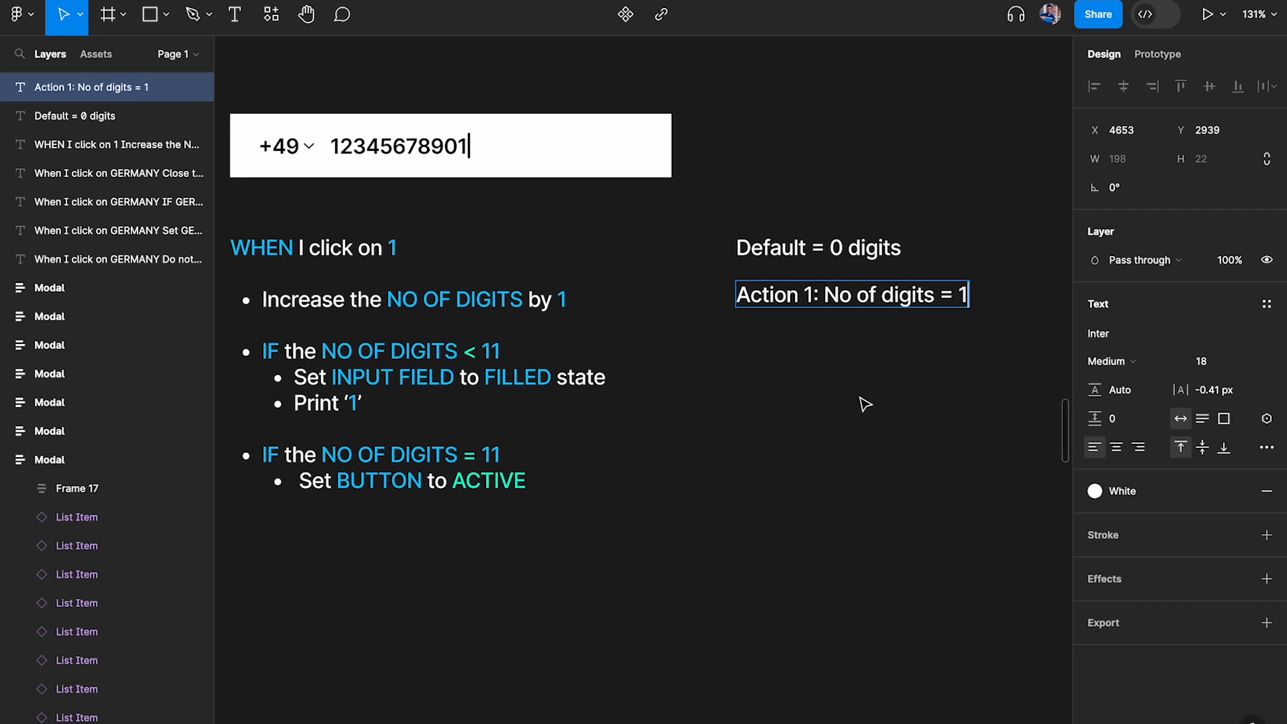
pyautogui.click(860, 402)
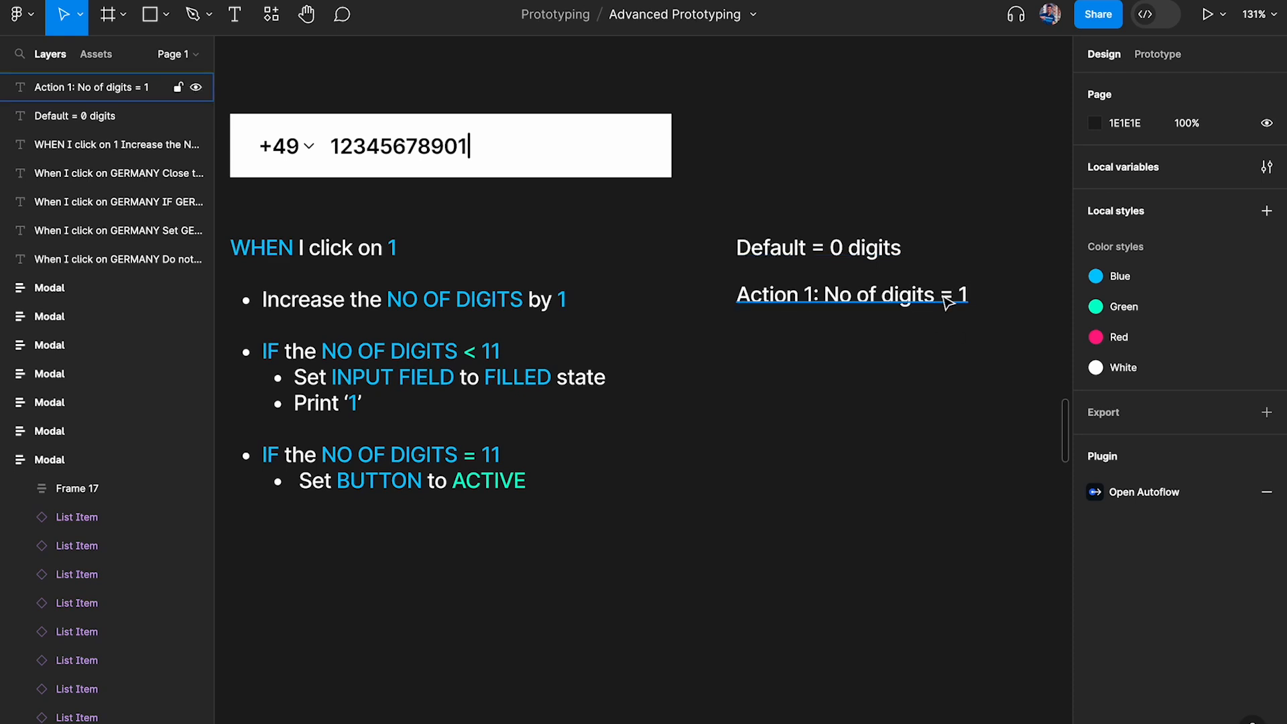
# Add an "Action 2:" line after a blank line below Action 1 and highlight the NO OF DIGITS < 11 condition in the logic note
pyautogui.doubleClick(947, 302)
pyautogui.press('Right')
pyautogui.press('Return')
pyautogui.write('Action 2:')
pyautogui.moveTo(363, 403); pyautogui.dragTo(257, 364)
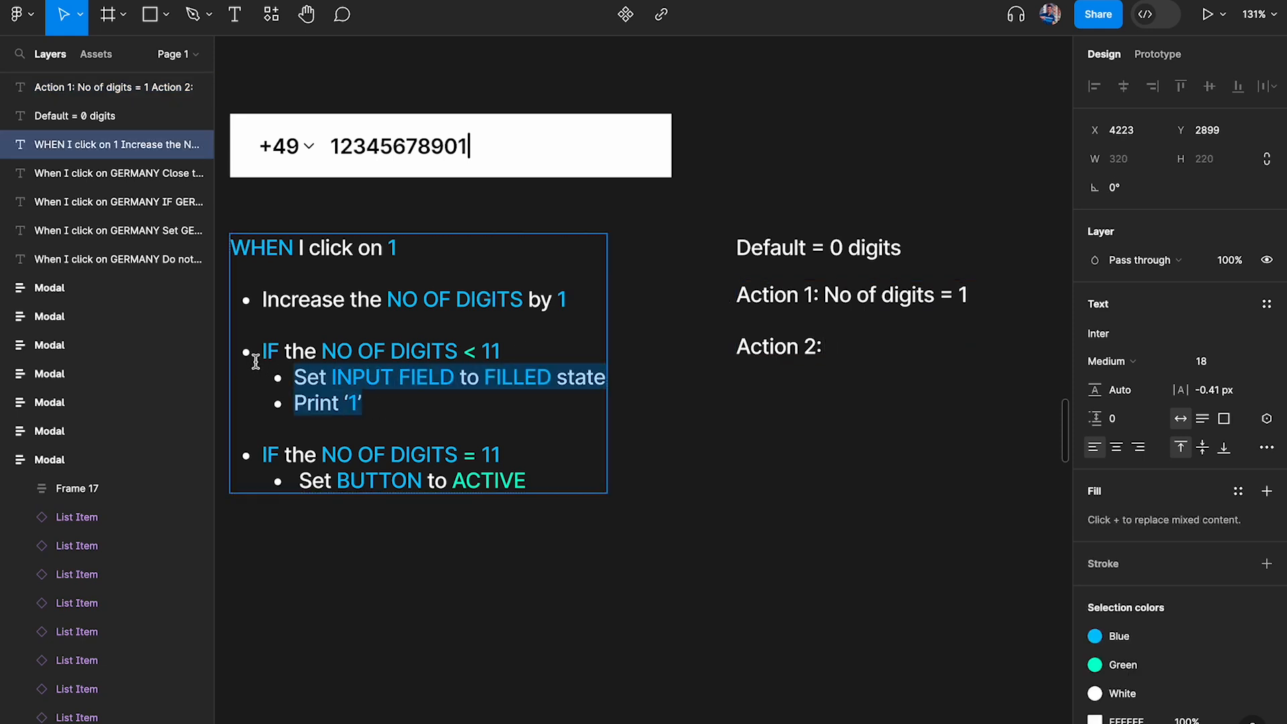
pyautogui.tripleClick(322, 349)
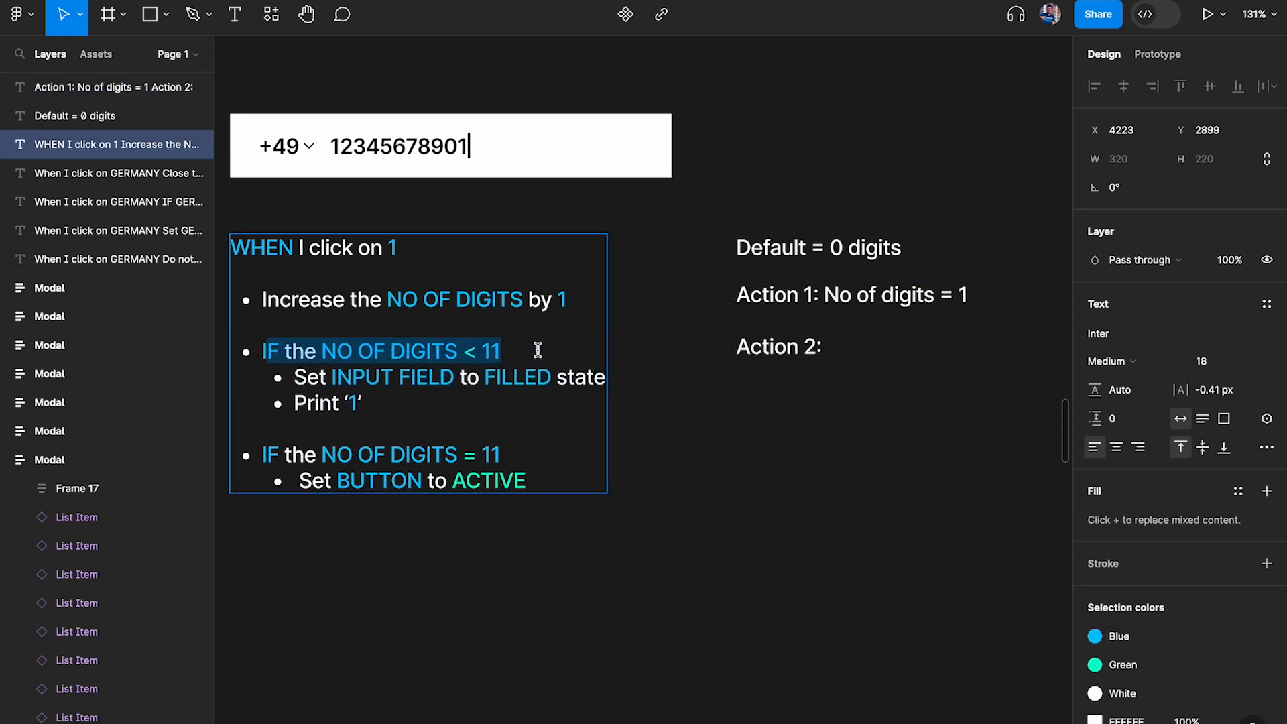
# Complete the second line of the walkthrough text as "Action 2: Print 1"
pyautogui.doubleClick(818, 345)
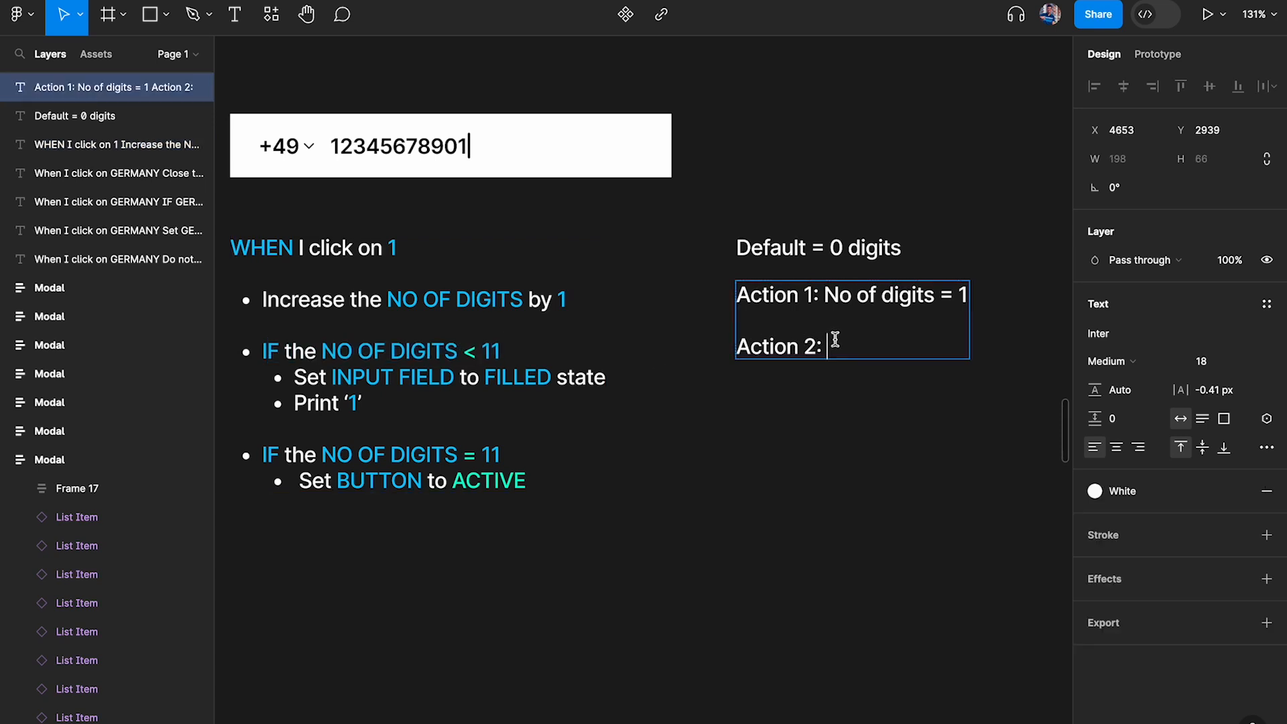
pyautogui.moveTo(957, 293); pyautogui.dragTo(1014, 287)
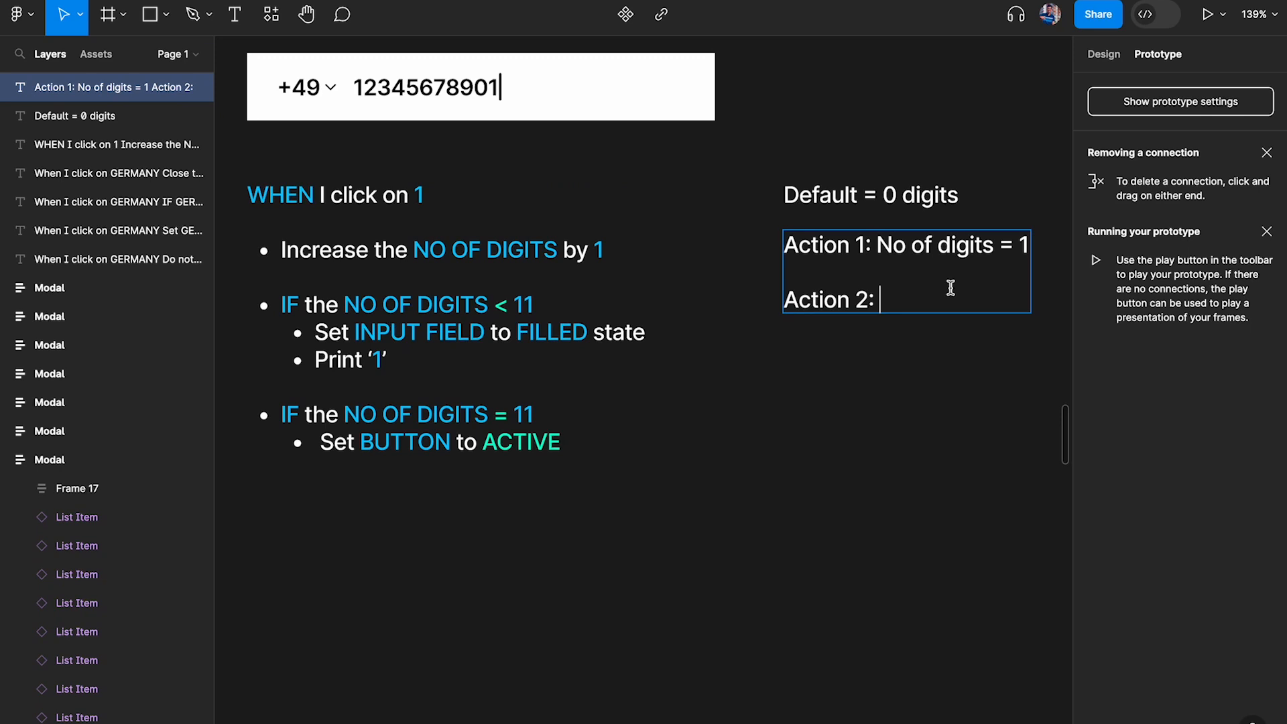
pyautogui.write('Print 1')
pyautogui.press('Escape')
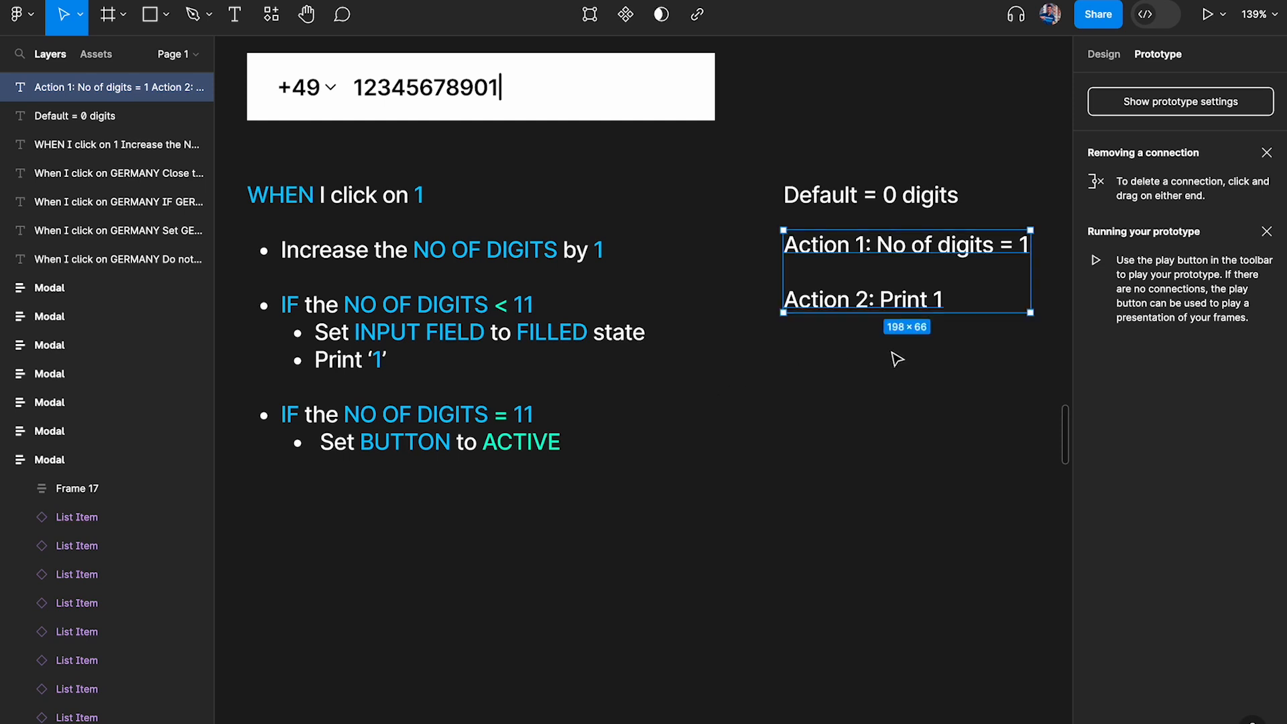
# Add an "Action 3:" line after a blank line below Action 2
pyautogui.doubleClick(941, 300)
pyautogui.press('Return')
pyautogui.press('Return')
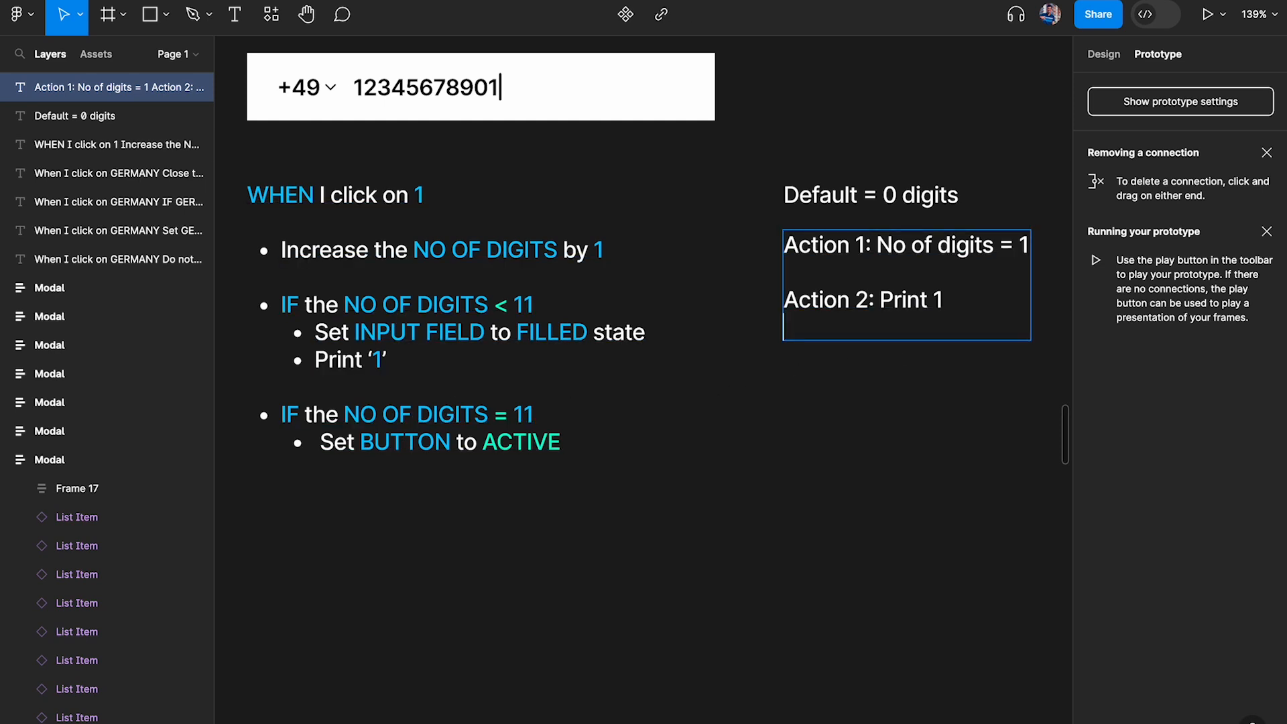
pyautogui.write('Axt')
pyautogui.press('BackSpace')
pyautogui.press('BackSpace')
pyautogui.write('ction 3;')
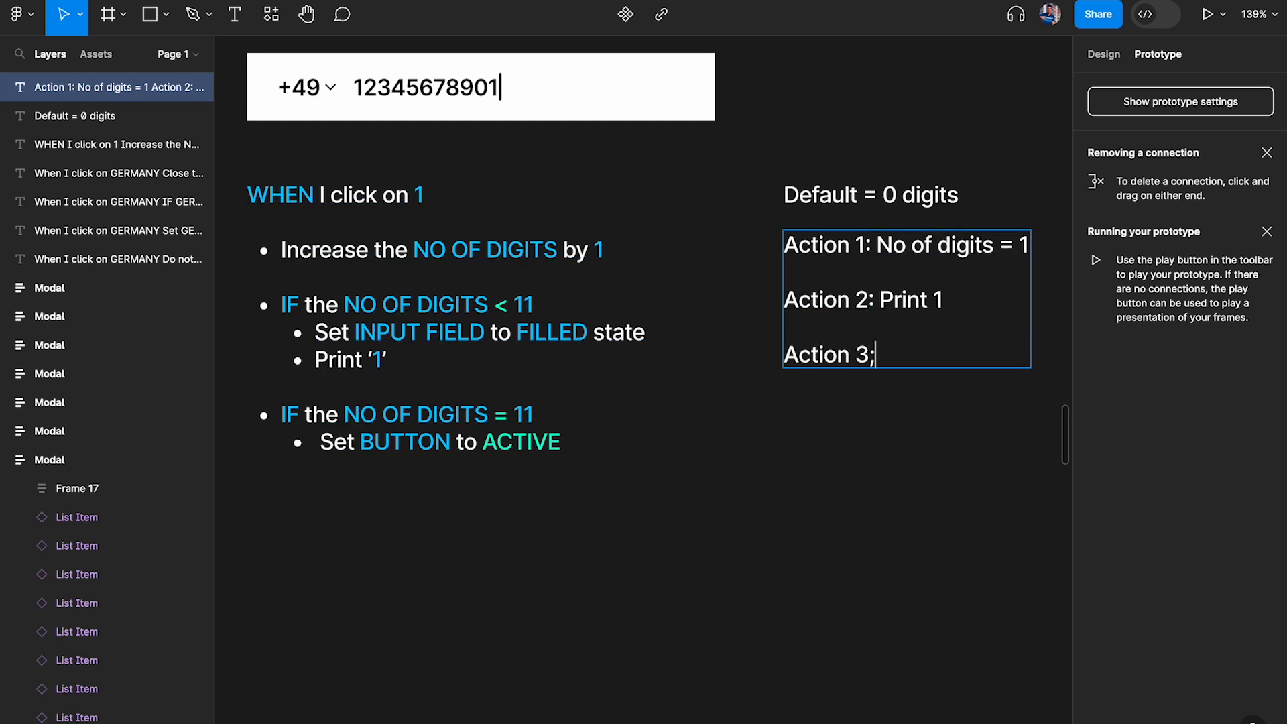
pyautogui.press('BackSpace')
pyautogui.press('BackSpace')
# Compare Action 1 with the NO OF DIGITS = 11 condition in the logic note and enter "-" for Action 3
pyautogui.hscroll(2, 889, 246)
pyautogui.moveTo(1009, 246); pyautogui.dragTo(859, 248)
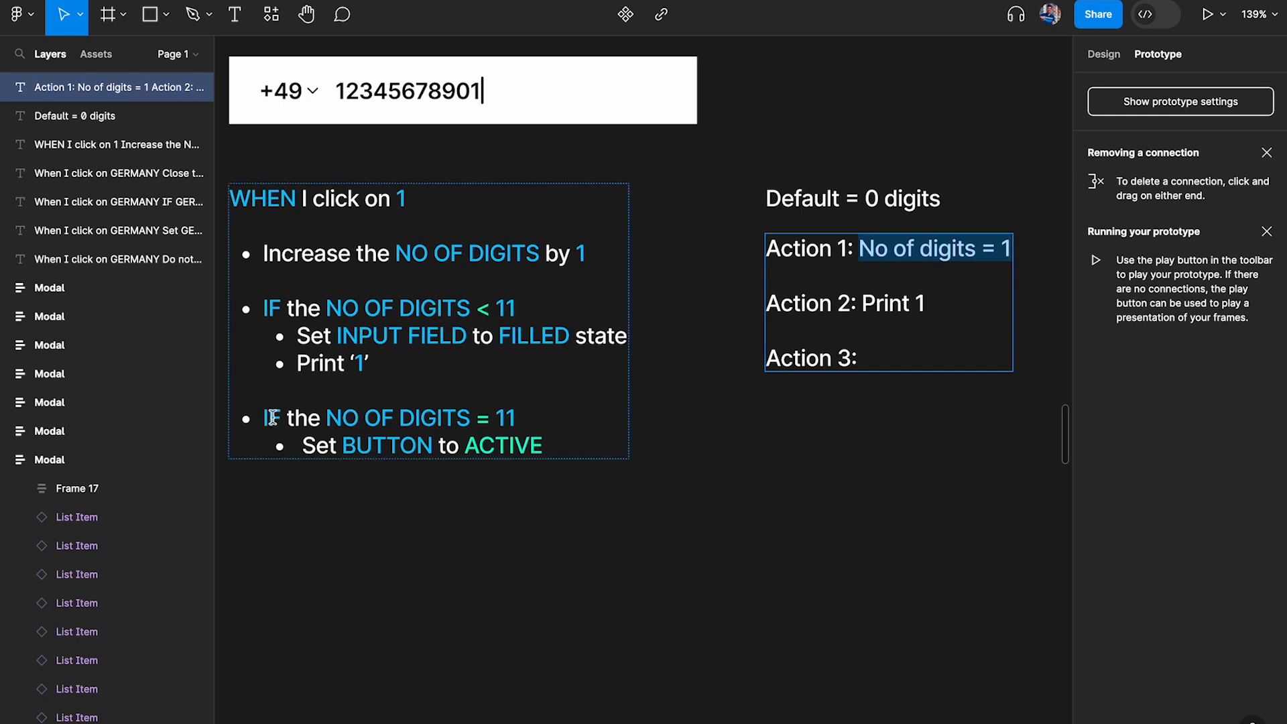
pyautogui.moveTo(272, 418); pyautogui.dragTo(534, 417)
pyautogui.click(534, 416)
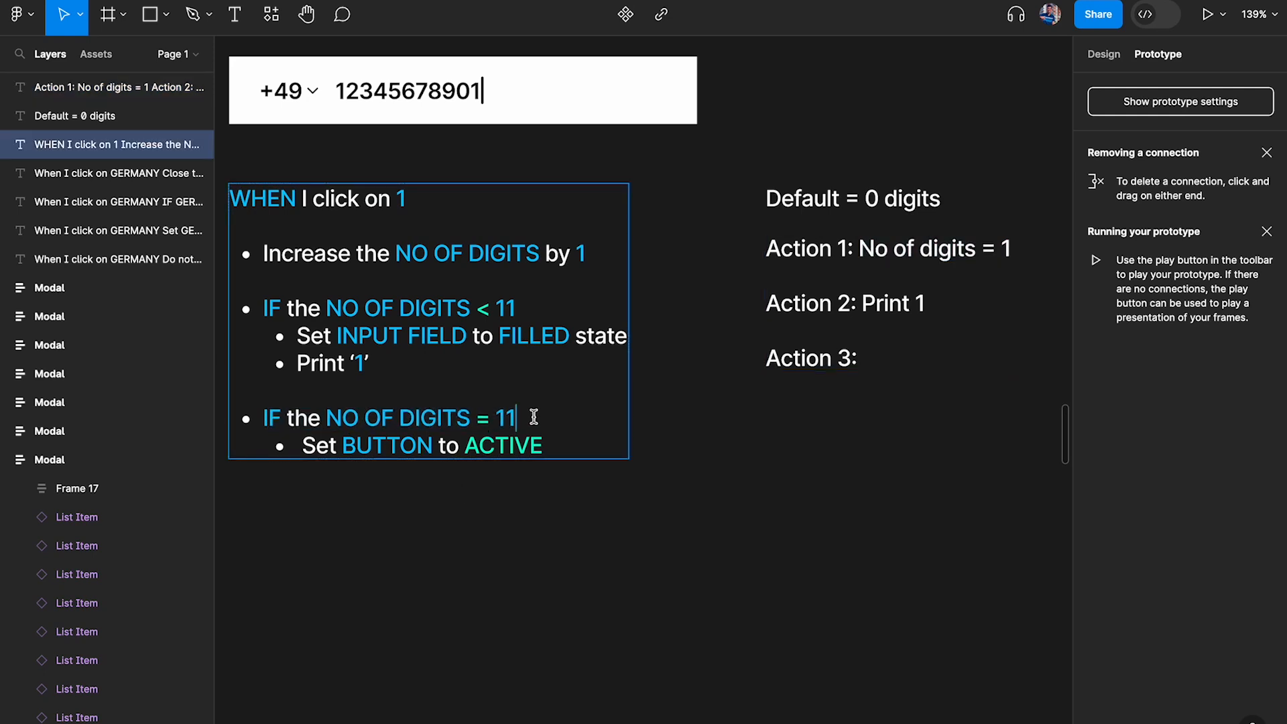
pyautogui.click(953, 357)
pyautogui.write('do not')
pyautogui.hotkey('ctrl', 'shift', 'Left')
pyautogui.hotkey('ctrl', 'shift', 'Left')
pyautogui.write('-')
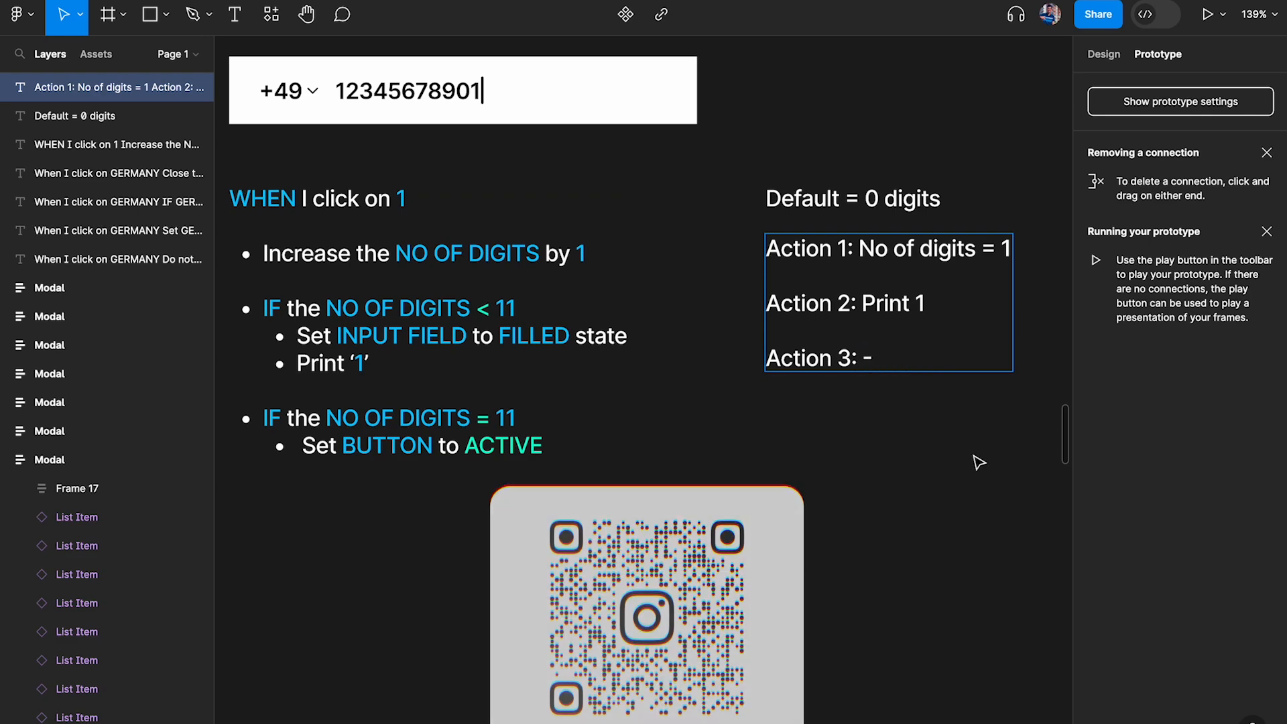
pyautogui.press('Escape')
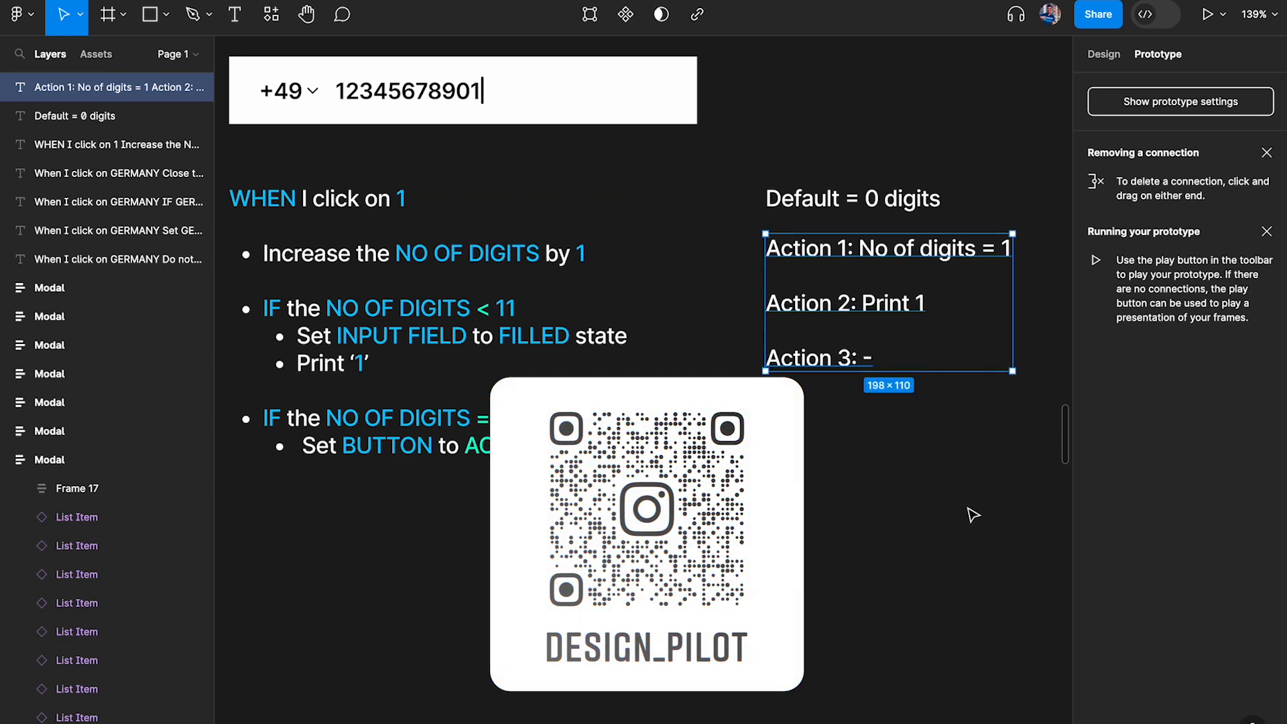
pyautogui.click(973, 515)
# Replace the word Default in the heading above the action list so it reads "Current state = 0 digits"
pyautogui.scroll(3, 974, 515)
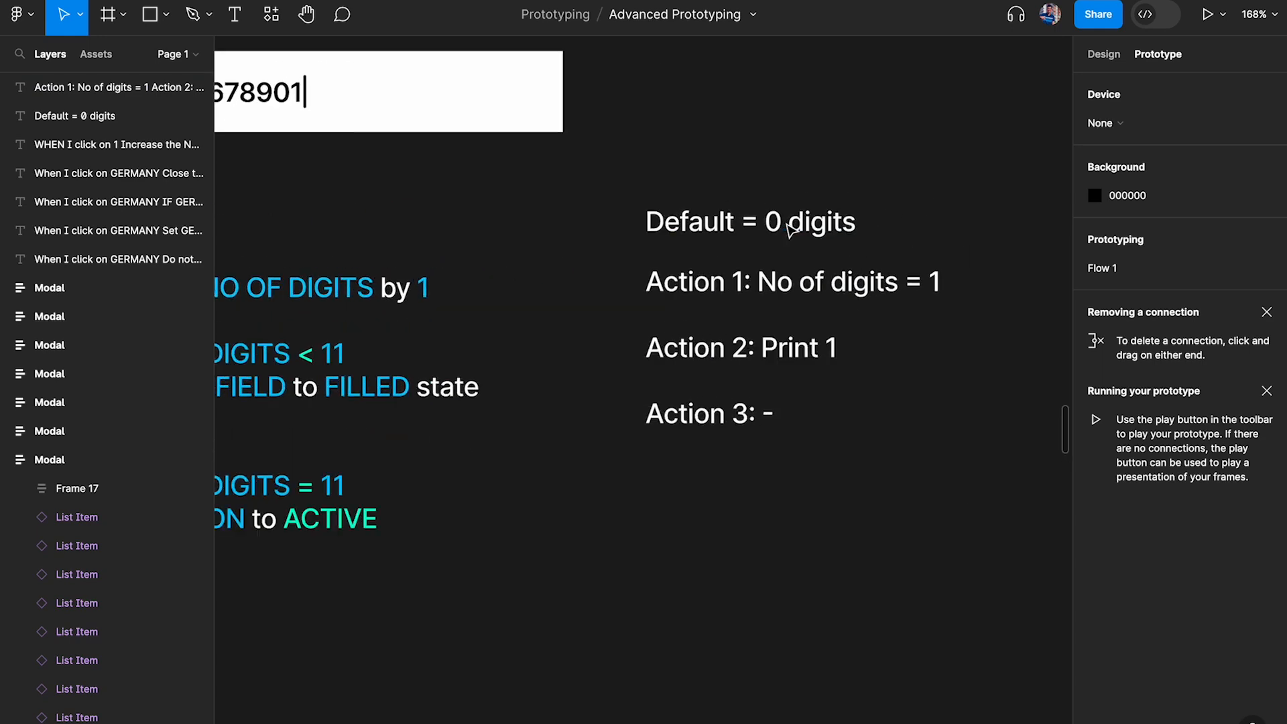
pyautogui.click(750, 227)
pyautogui.doubleClick(751, 226)
pyautogui.moveTo(736, 227); pyautogui.dragTo(546, 229)
pyautogui.write('Curren')
pyautogui.write('t sytay')
pyautogui.press('BackSpace')
pyautogui.press('BackSpace')
pyautogui.press('BackSpace')
pyautogui.press('BackSpace')
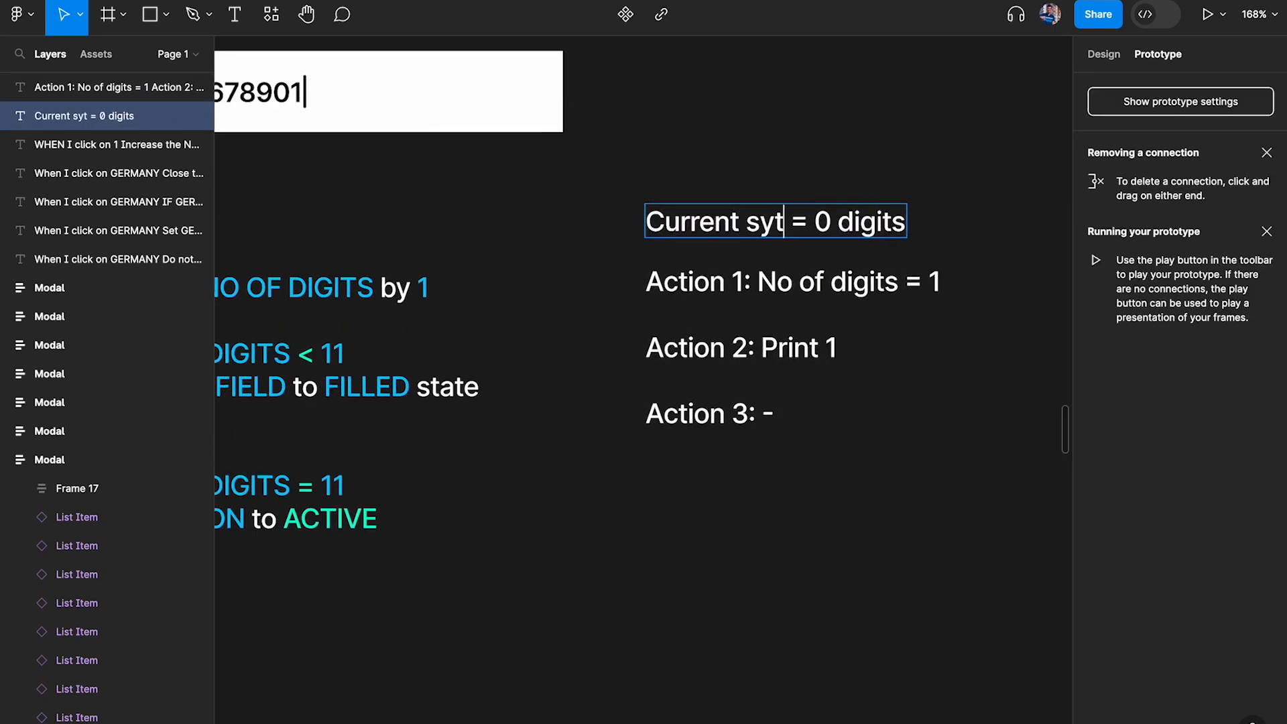
pyautogui.write('tate')
pyautogui.click(681, 69)
# Apply the Blue color style to the "Current state = 0 digits" heading
pyautogui.click(701, 218)
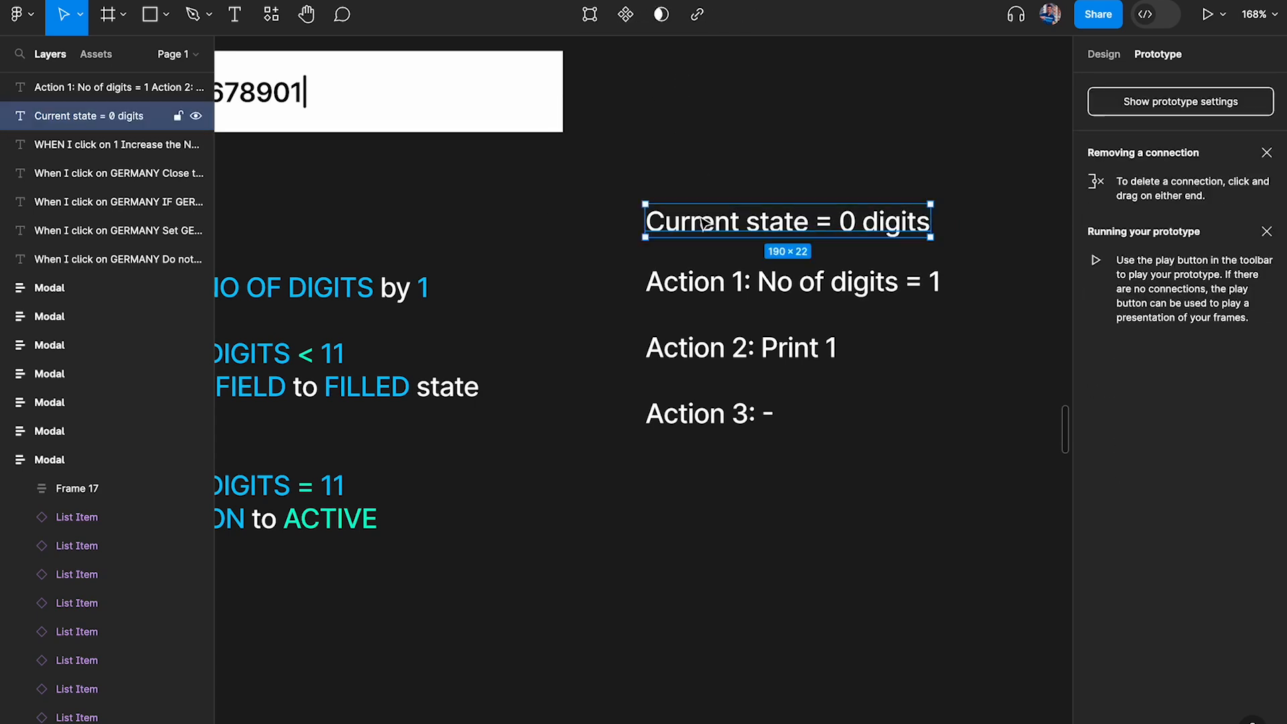
pyautogui.click(1104, 55)
pyautogui.click(1148, 496)
pyautogui.click(951, 611)
pyautogui.click(802, 556)
pyautogui.scroll(-5, 803, 555)
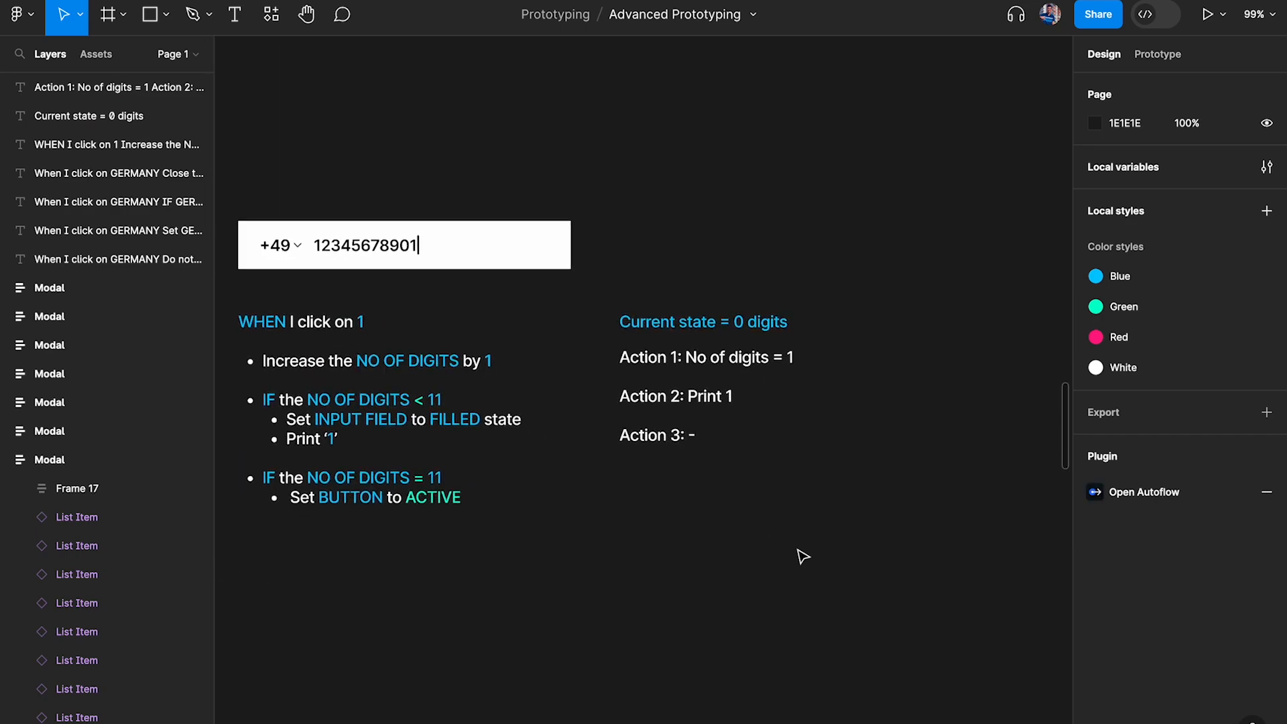
# Duplicate the "Current state = 0 digits" heading together with its action list, placing the copy to the right of the original
pyautogui.scroll(5, 750, 433)
pyautogui.hscroll(2, 750, 433)
pyautogui.moveTo(460, 218); pyautogui.dragTo(546, 592)
pyautogui.keyDown('alt'); pyautogui.moveTo(471, 339); pyautogui.dragTo(842, 334); pyautogui.keyUp('alt')
pyautogui.hscroll(3, 842, 333)
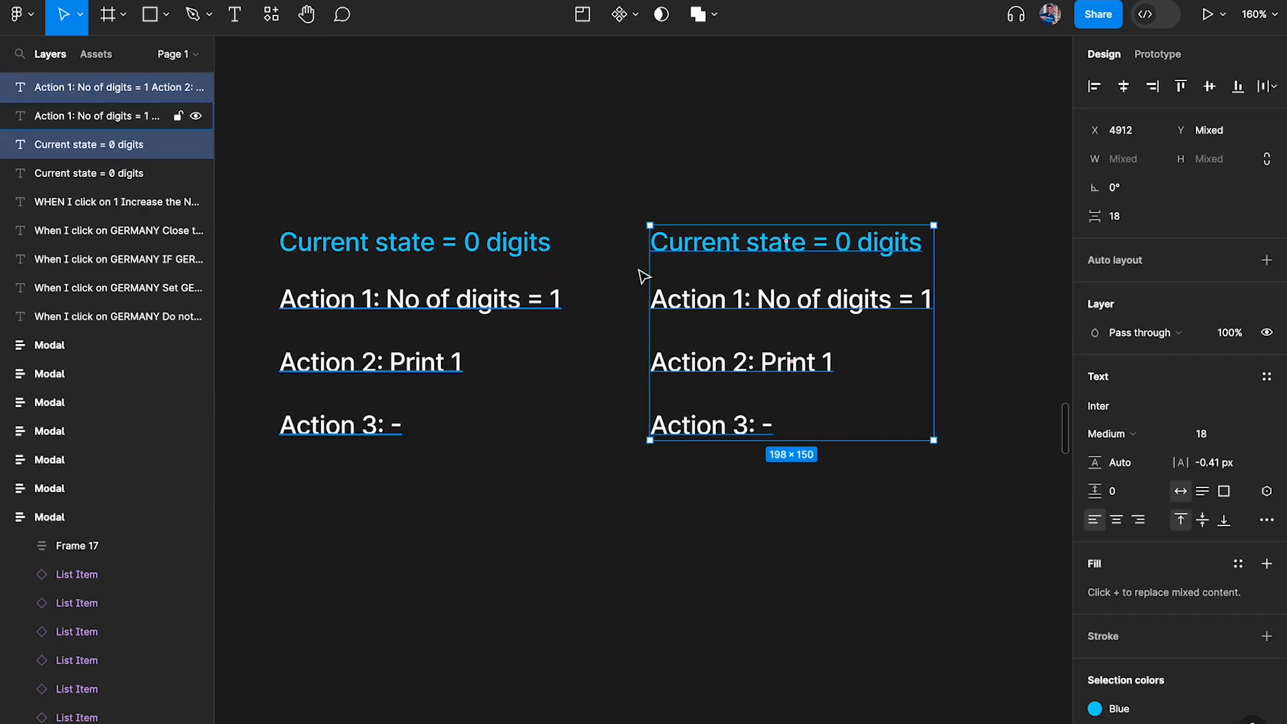
pyautogui.click(801, 222)
pyautogui.scroll(3, 802, 221)
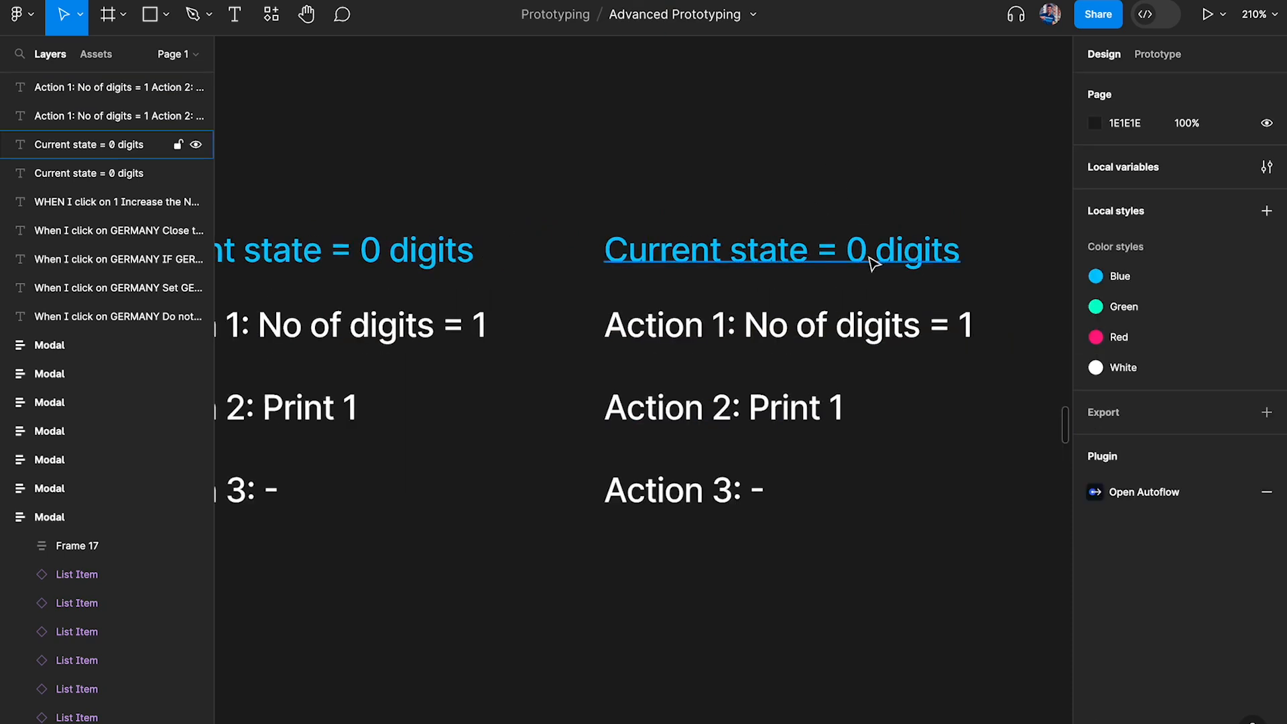
# Edit the copied heading so it reads "Current state = 1 digits"
pyautogui.click(860, 250)
pyautogui.doubleClick(864, 250)
pyautogui.press('BackSpace')
pyautogui.write('1')
pyautogui.press('Escape')
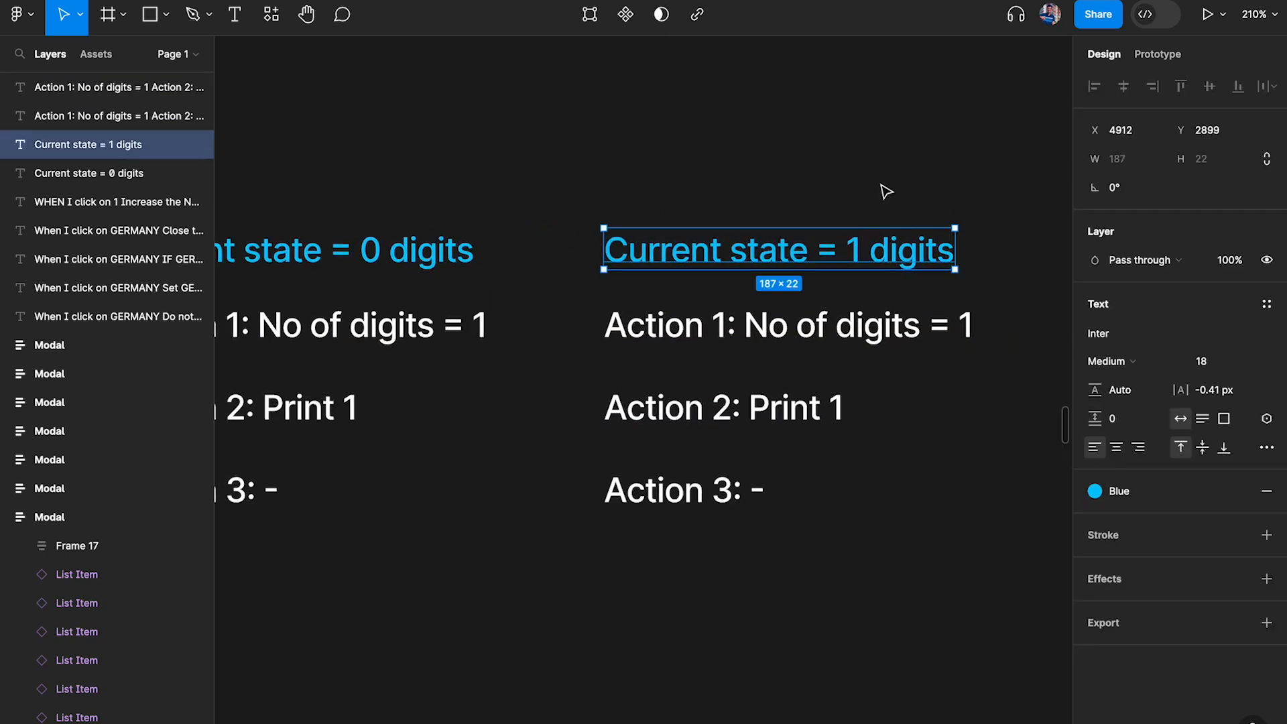
pyautogui.press('Escape')
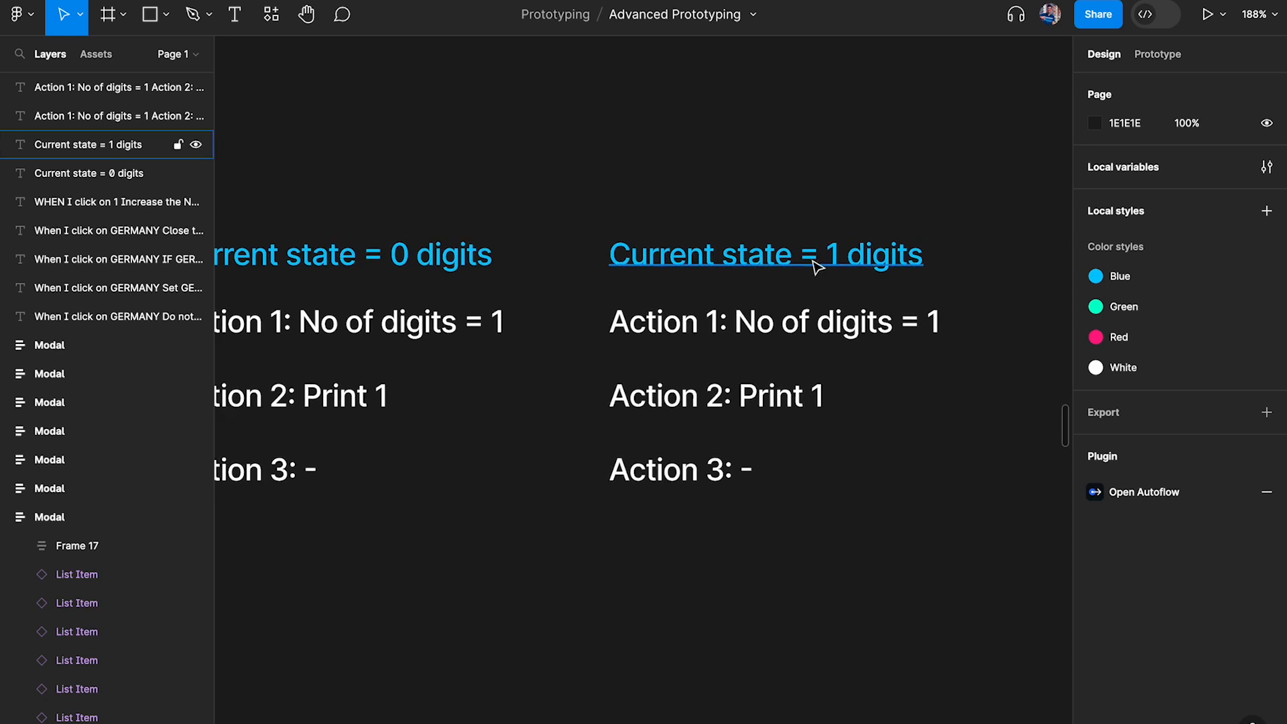
# Clear the values after Action 1, Action 2 and Action 3 in the list under "Current state = 1 digits", keeping "No of digits ="
pyautogui.scroll(-3, 770, 266)
pyautogui.doubleClick(790, 303)
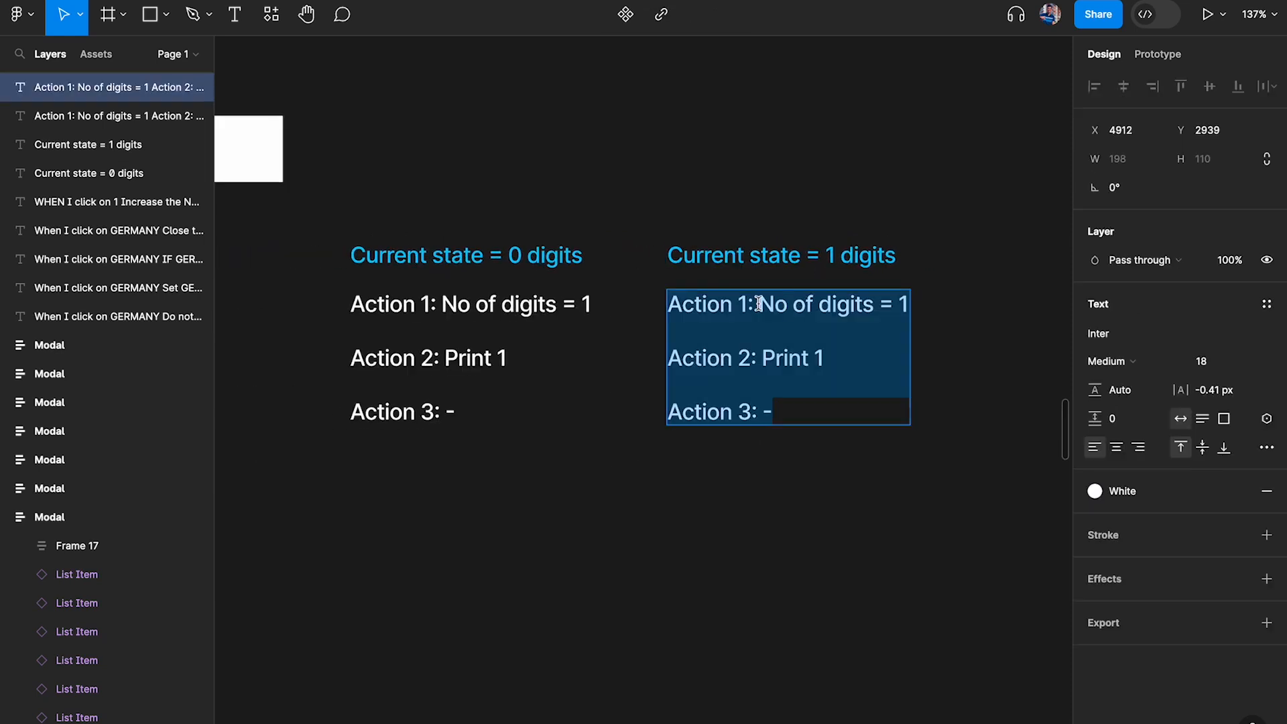
pyautogui.moveTo(900, 307); pyautogui.dragTo(1031, 307)
pyautogui.press('BackSpace')
pyautogui.moveTo(758, 358); pyautogui.dragTo(955, 357)
pyautogui.press('BackSpace')
pyautogui.moveTo(752, 402); pyautogui.dragTo(1006, 405)
pyautogui.press('BackSpace')
pyautogui.click(833, 480)
pyautogui.scroll(3, 805, 294)
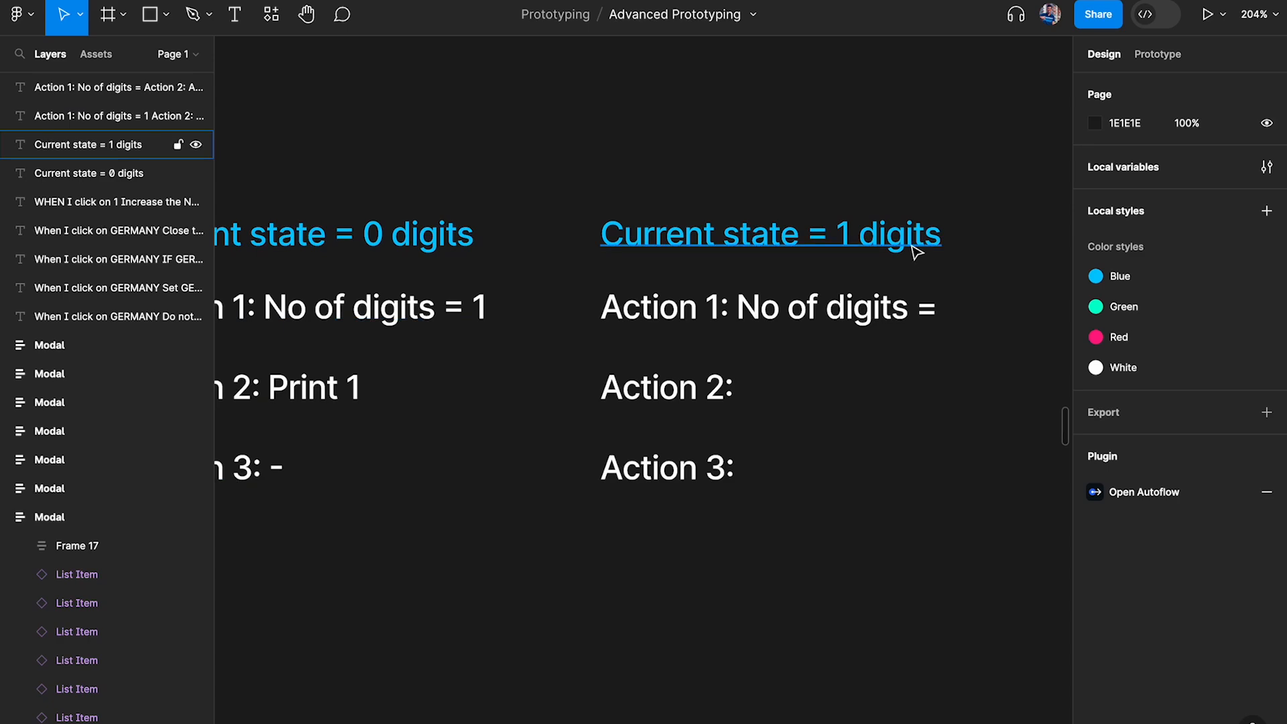
# Make the copied heading singular so it reads "Current state = 1 digit"
pyautogui.click(931, 242)
pyautogui.doubleClick(928, 240)
pyautogui.press('BackSpace')
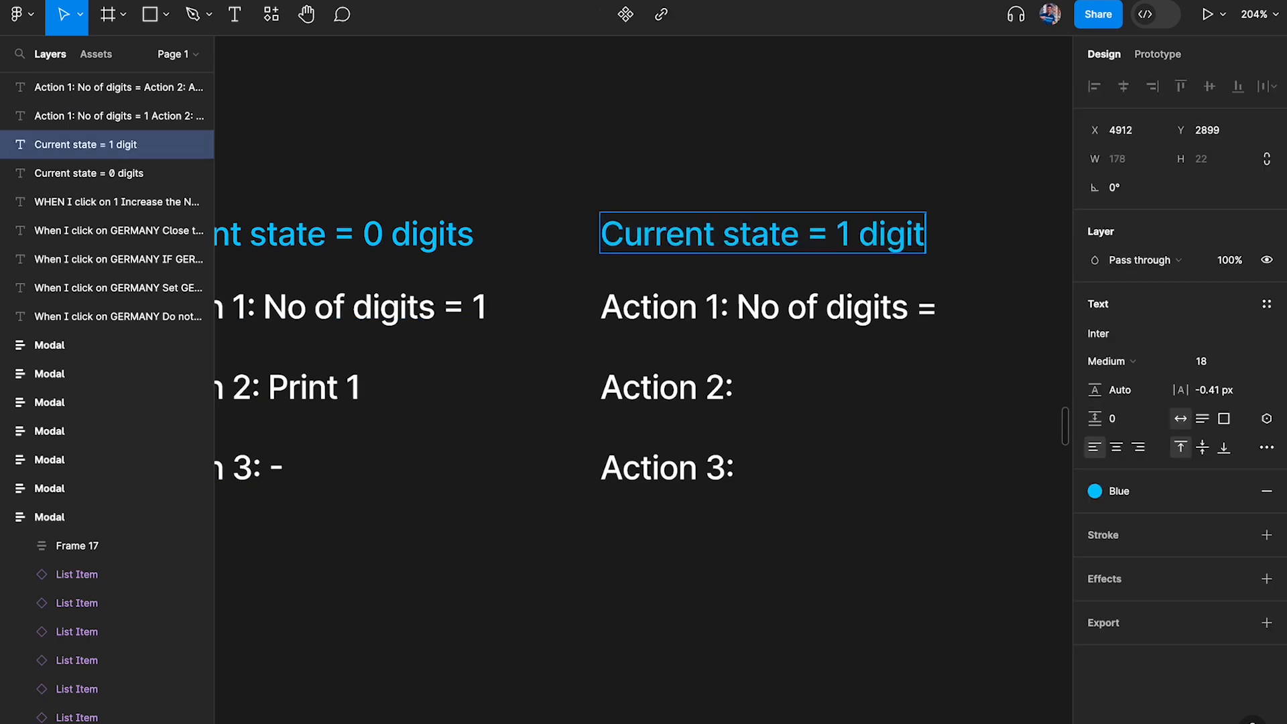
pyautogui.click(961, 209)
# Check the increment rule in the logic note and complete Action 1 under "Current state = 1 digit" as "No of digits = 2"
pyautogui.scroll(-3, 776, 279)
pyautogui.hscroll(-1, 776, 278)
pyautogui.hscroll(-4, 777, 278)
pyautogui.hscroll(4, 776, 278)
pyautogui.hscroll(-4, 429, 281)
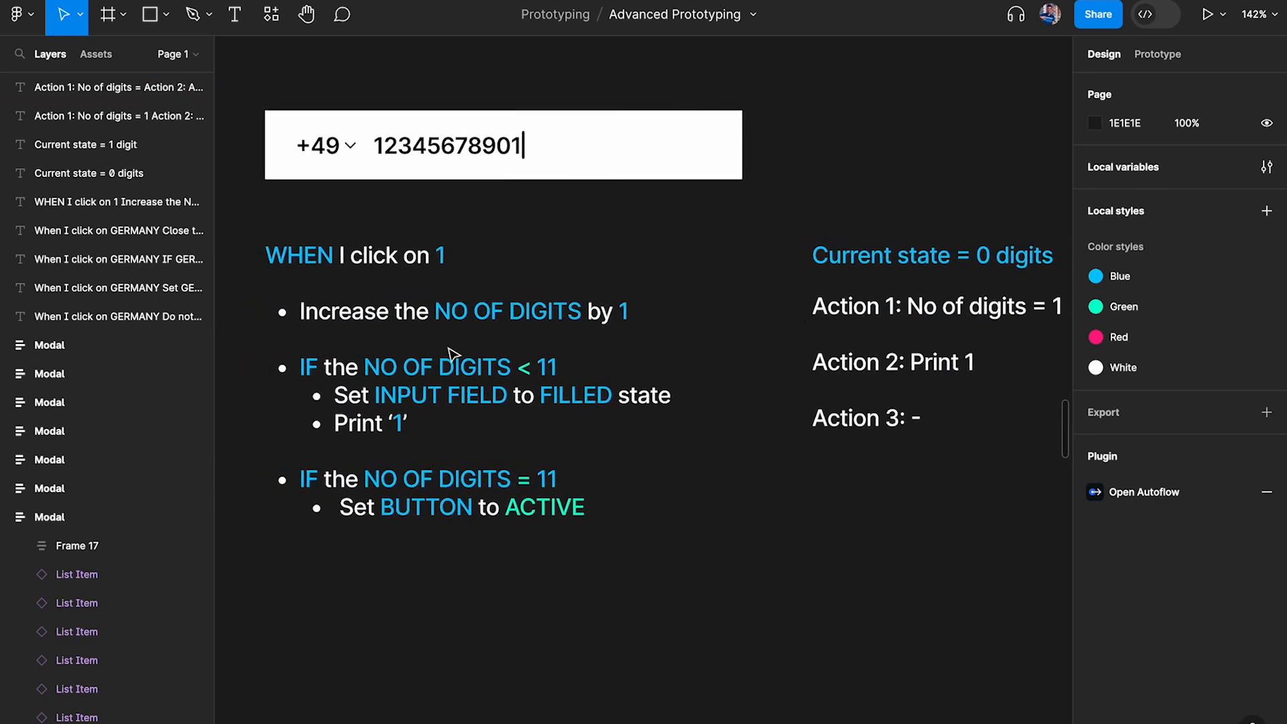
pyautogui.scroll(2, 429, 281)
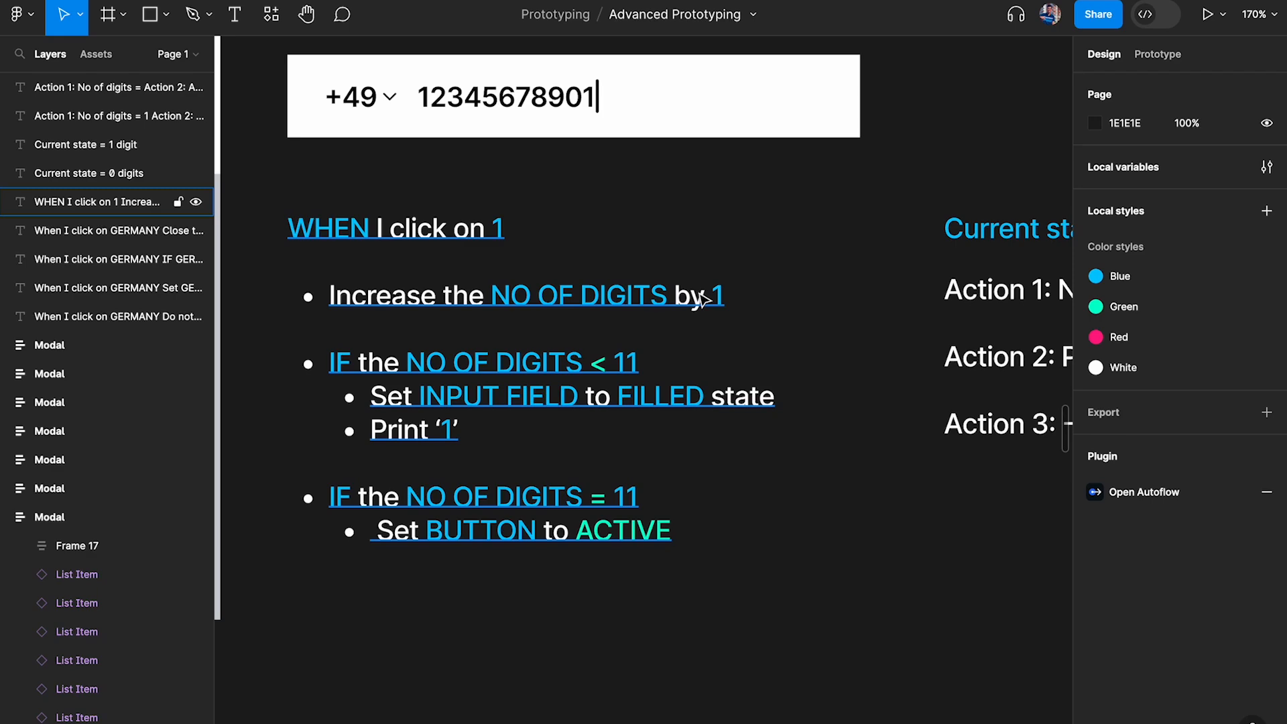
pyautogui.hscroll(5, 702, 298)
pyautogui.scroll(2, 620, 290)
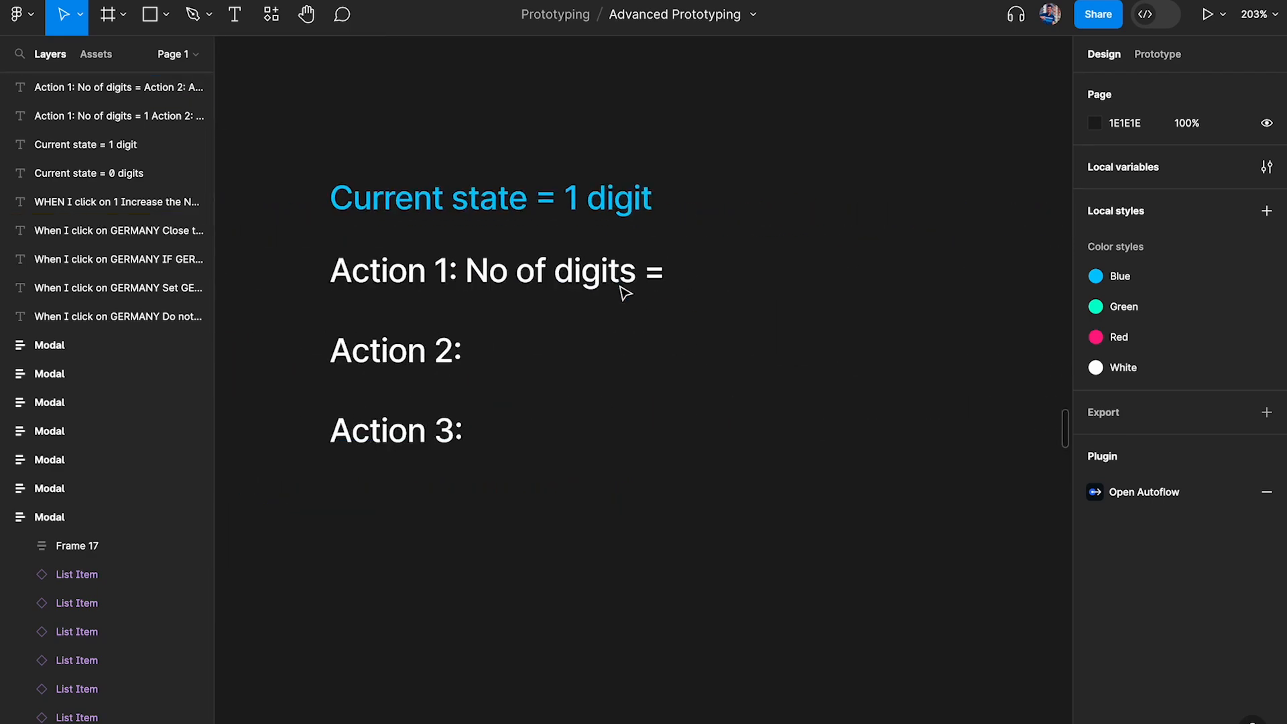
pyautogui.doubleClick(658, 278)
pyautogui.press('Right')
pyautogui.press('Up')
pyautogui.press('Up')
pyautogui.press('Up')
pyautogui.press('Up')
pyautogui.press('End')
pyautogui.write('2')
pyautogui.click(815, 292)
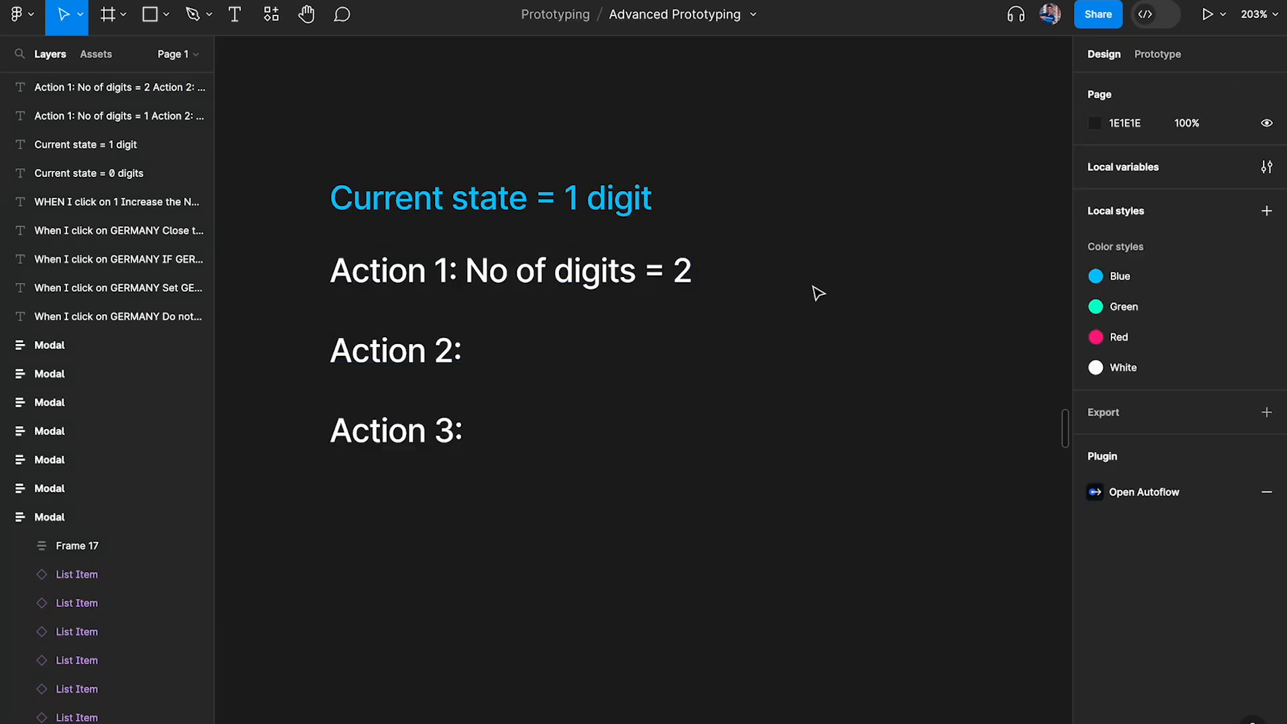
# Check the NO OF DIGITS < 11 condition and copy "Print 1" from the 0 digits list into Action 2 of the 1 digit list
pyautogui.scroll(-4, 817, 291)
pyautogui.hscroll(-5, 781, 291)
pyautogui.scroll(4, 632, 299)
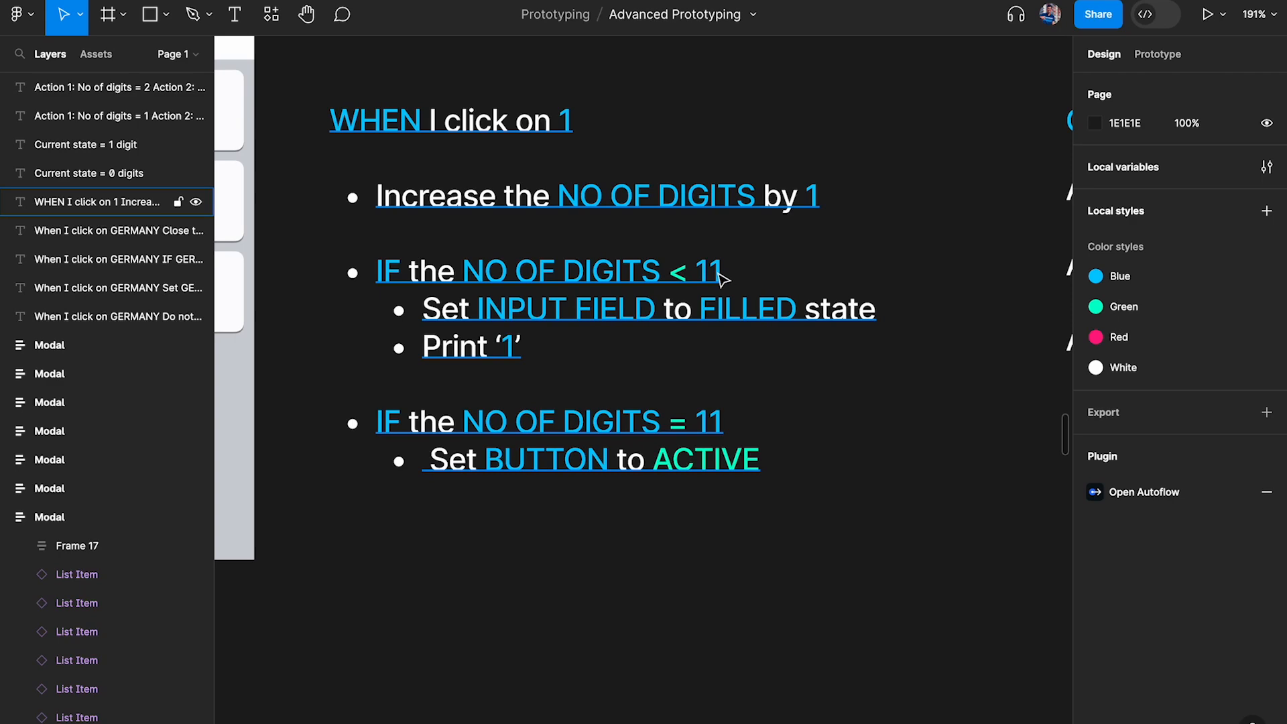
pyautogui.hscroll(10, 723, 278)
pyautogui.click(678, 254)
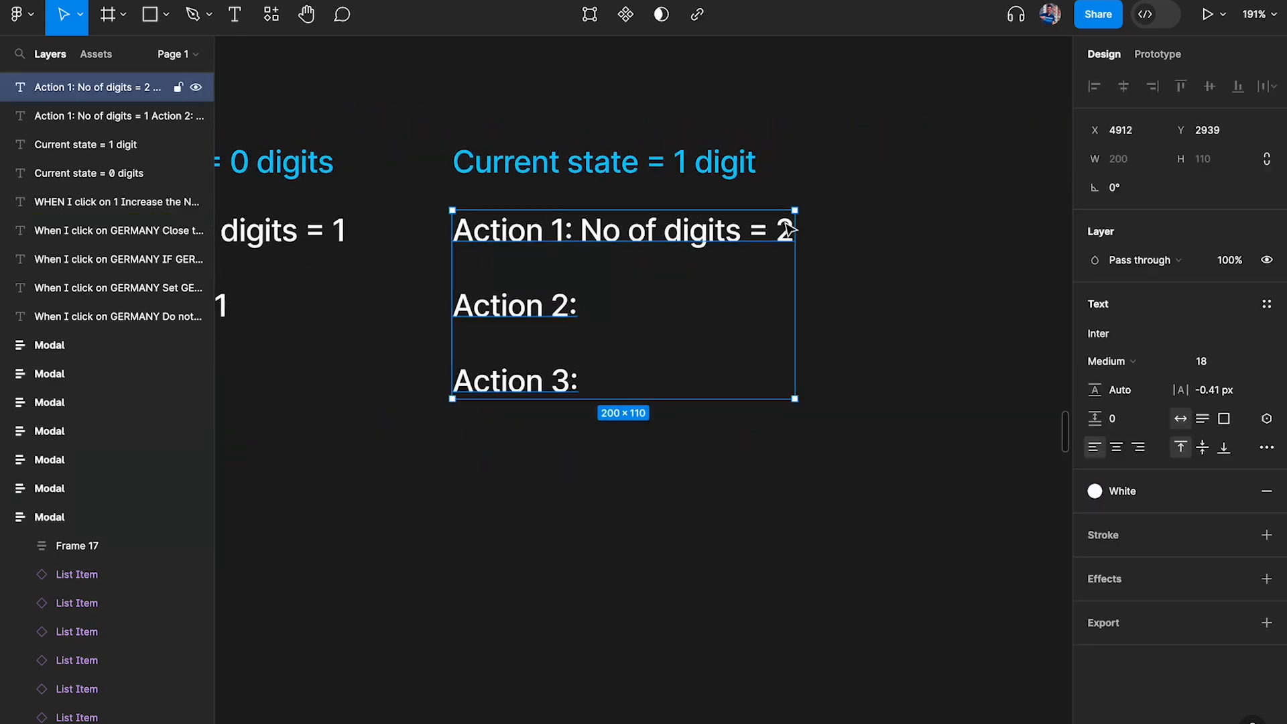
pyautogui.hscroll(-10, 718, 287)
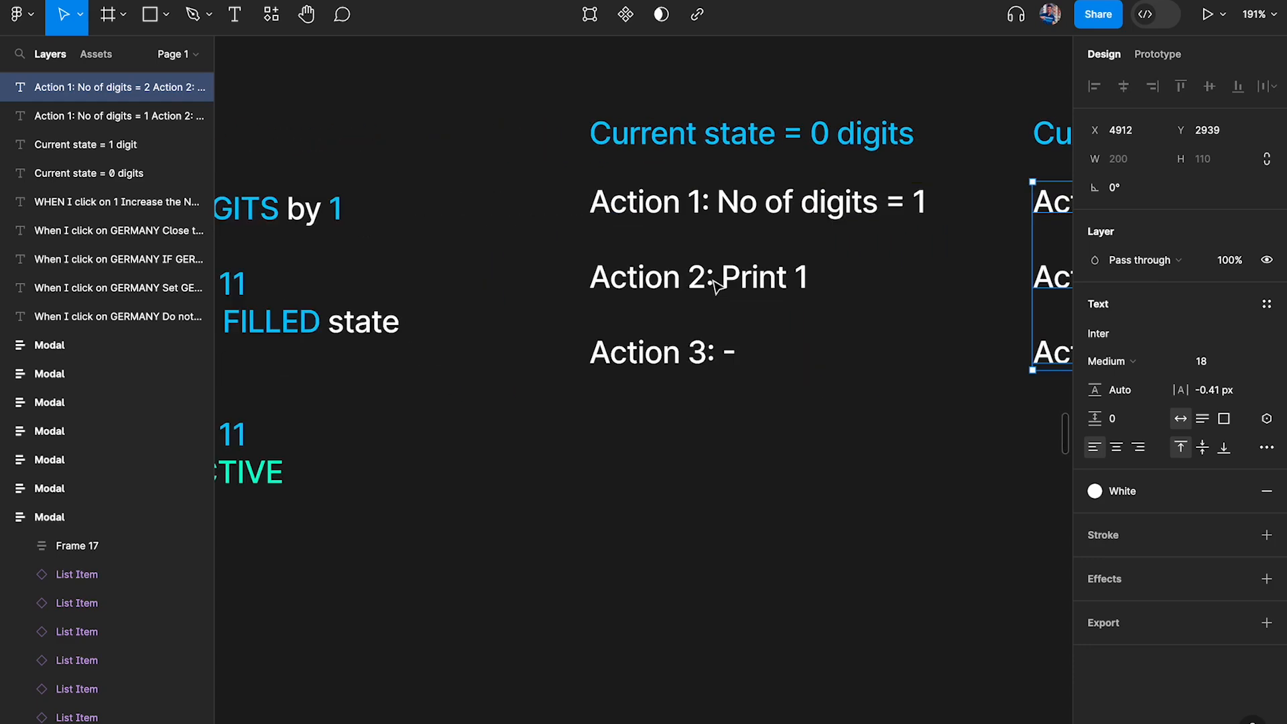
pyautogui.hscroll(10, 436, 279)
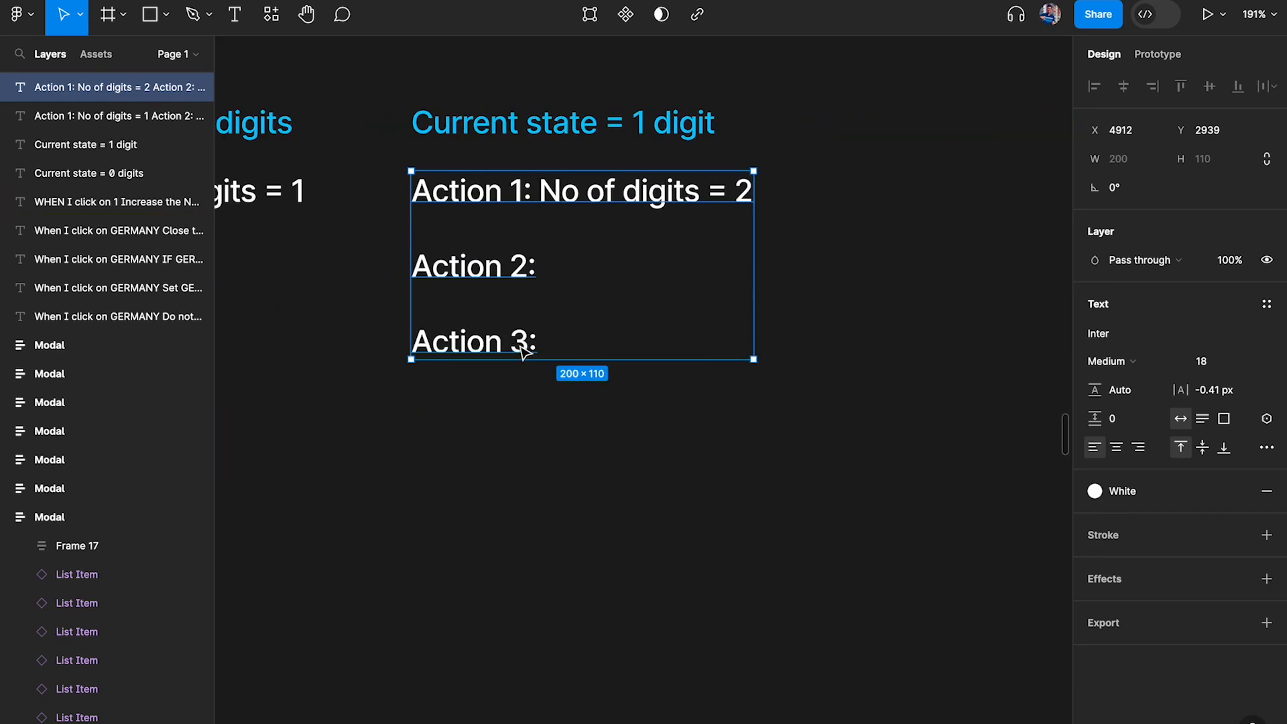
pyautogui.hscroll(-5, 436, 278)
pyautogui.doubleClick(384, 263)
pyautogui.moveTo(384, 263); pyautogui.dragTo(583, 261)
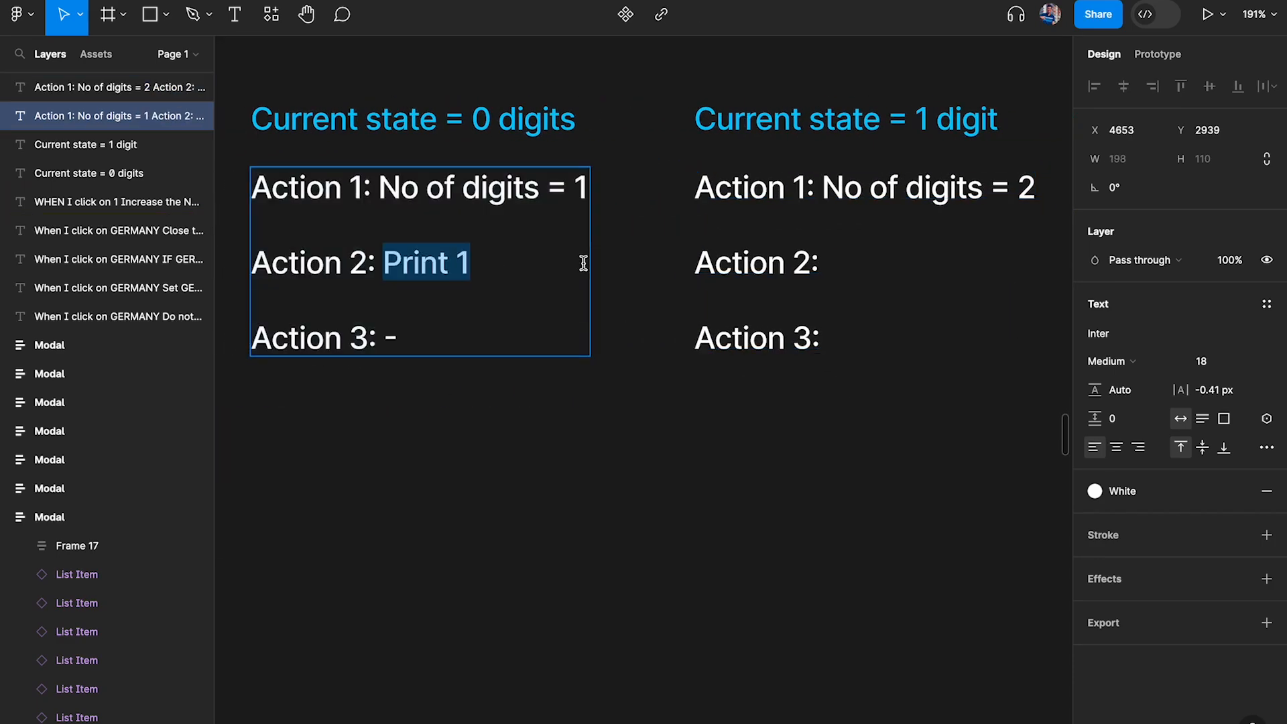
pyautogui.hotkey('ctrl', 'c')
pyautogui.doubleClick(894, 258)
pyautogui.hotkey('ctrl', 'v')
pyautogui.press('Escape')
# Compare Action 1 with the NO OF DIGITS = 11 condition and enter "-" for Action 3 under "Current state = 1 digit"
pyautogui.doubleClick(913, 345)
pyautogui.click(911, 344)
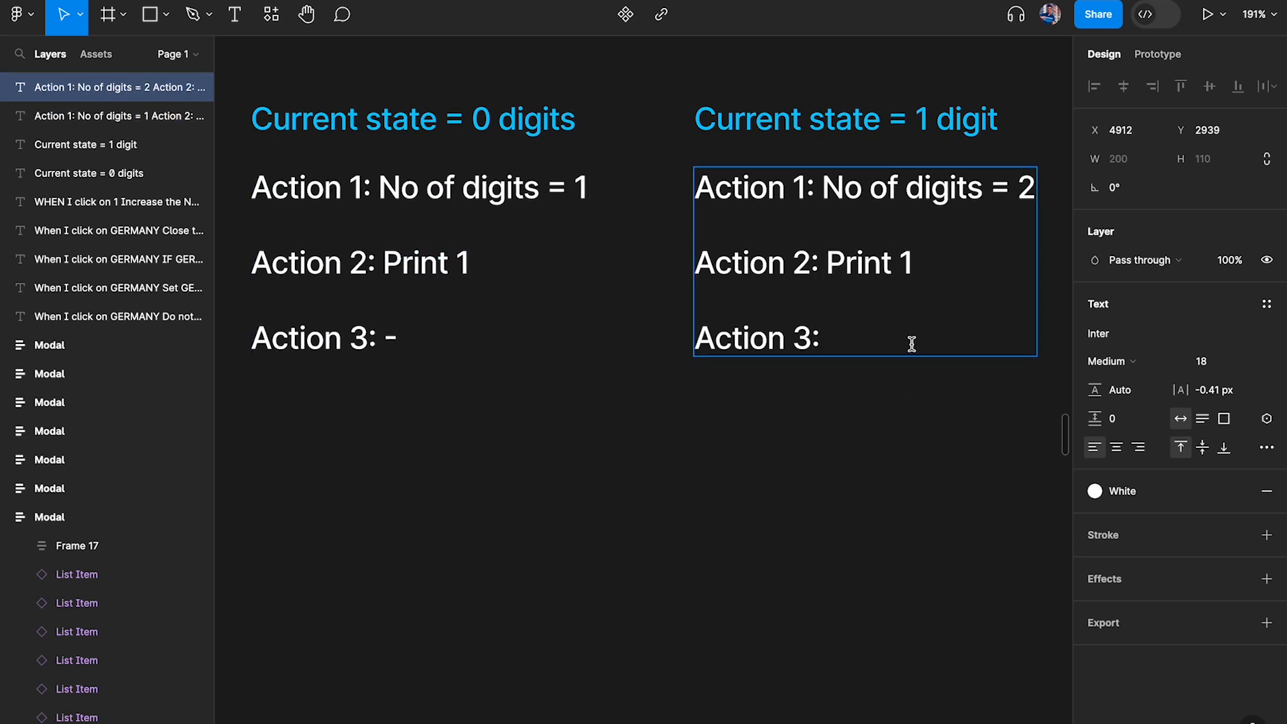
pyautogui.hscroll(-5, 912, 344)
pyautogui.scroll(-3, 644, 332)
pyautogui.hscroll(8, 649, 339)
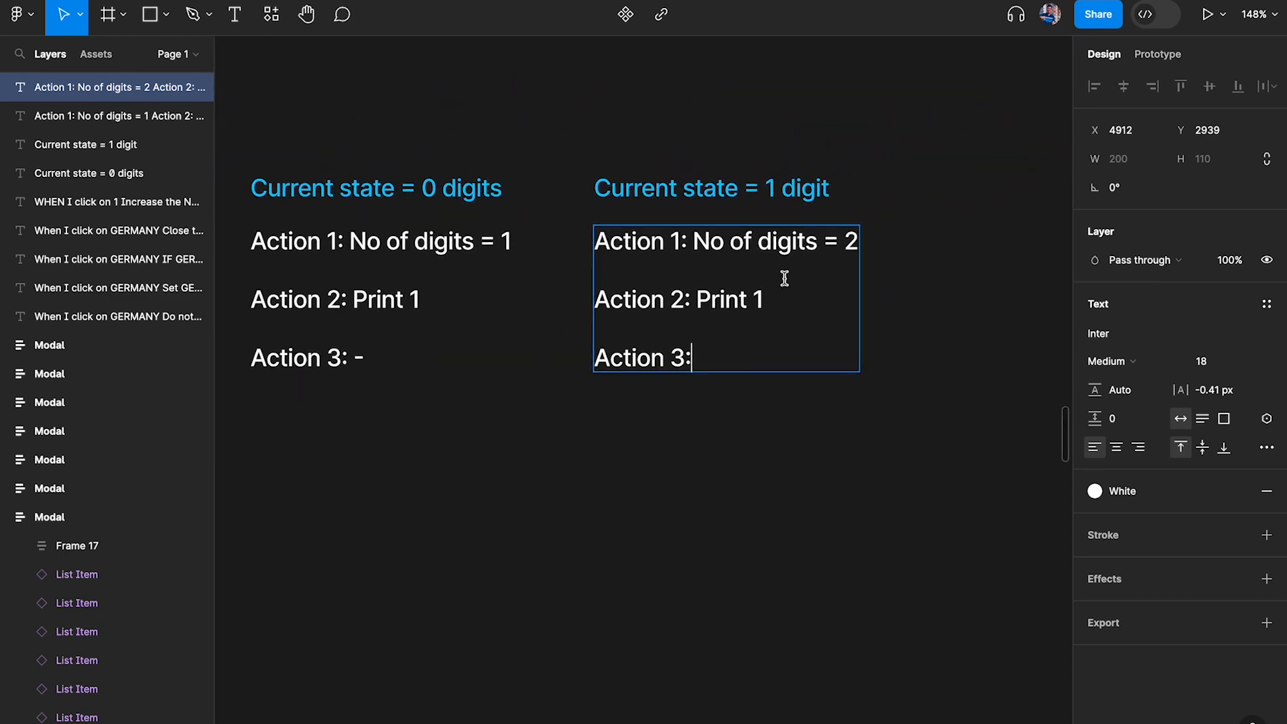
pyautogui.scroll(5, 784, 278)
pyautogui.moveTo(883, 213); pyautogui.dragTo(951, 211)
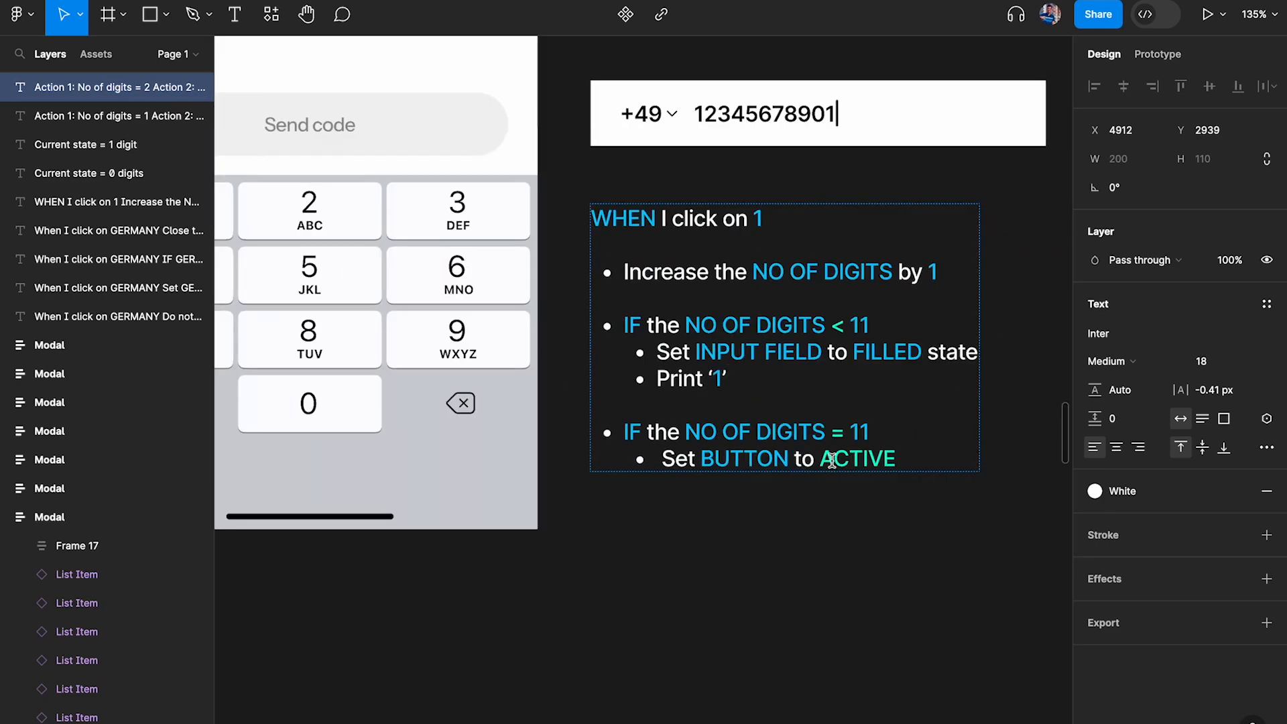
pyautogui.hscroll(2, 830, 459)
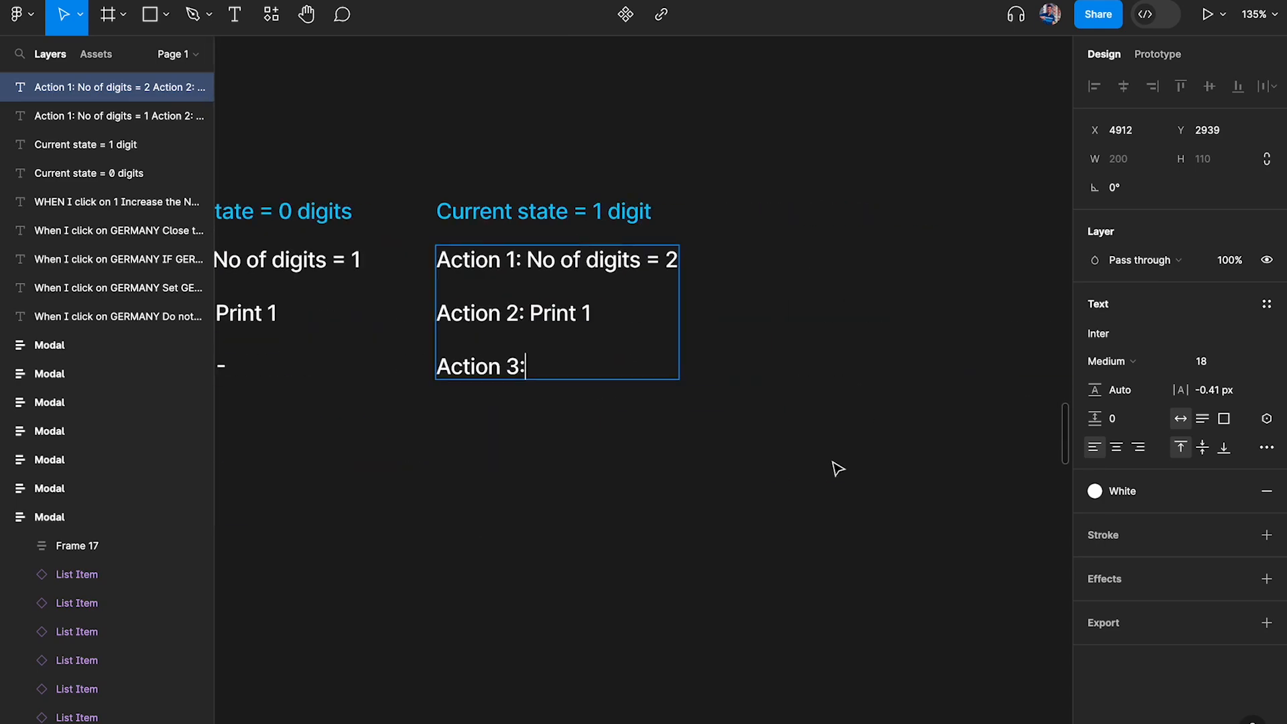
pyautogui.scroll(5, 672, 376)
pyautogui.write('-')
pyautogui.press('Escape')
pyautogui.press('Escape')
pyautogui.scroll(-5, 684, 441)
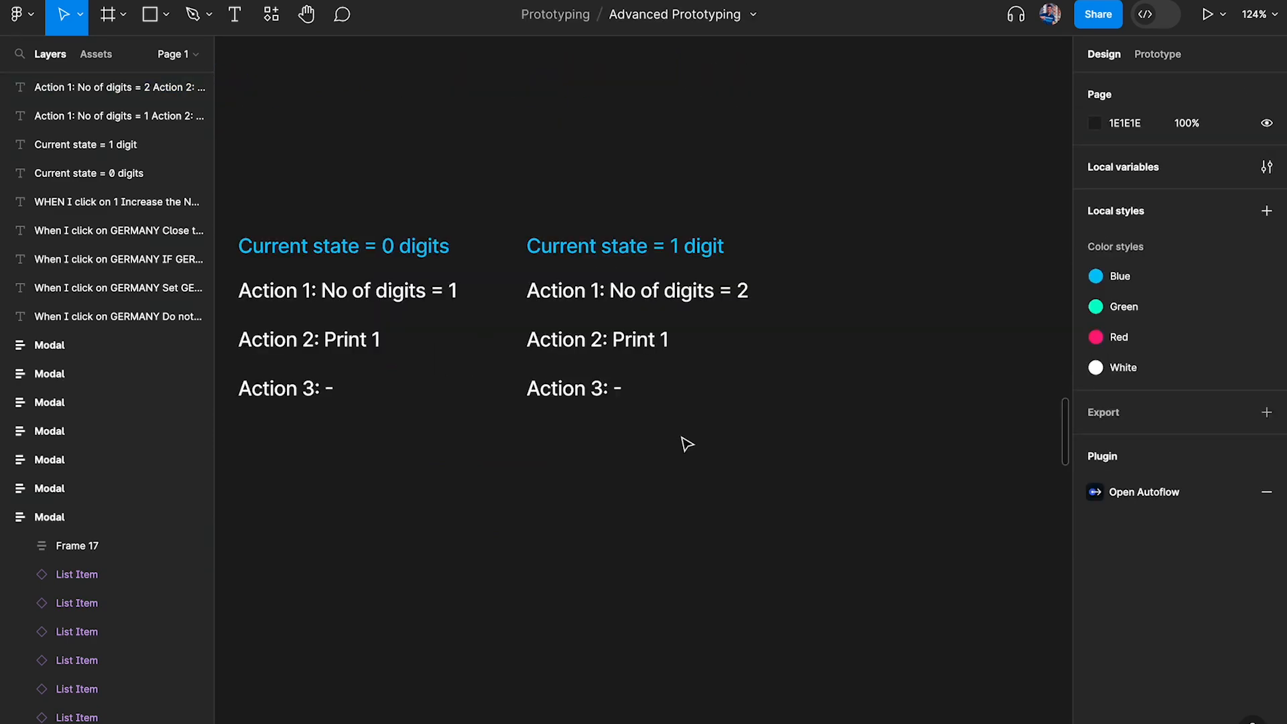
# Duplicate the "Current state = 1 digit" heading together with its action list, placing the copy to the right of the original
pyautogui.scroll(-2, 685, 443)
pyautogui.hscroll(2, 685, 443)
pyautogui.moveTo(514, 169); pyautogui.dragTo(863, 269)
# Change the heading of the new copy to "Current state = 10 digits"
pyautogui.scroll(5, 851, 268)
pyautogui.doubleClick(802, 222)
pyautogui.press('BackSpace')
pyautogui.write('10')
pyautogui.click(915, 227)
pyautogui.write('s')
pyautogui.click(960, 124)
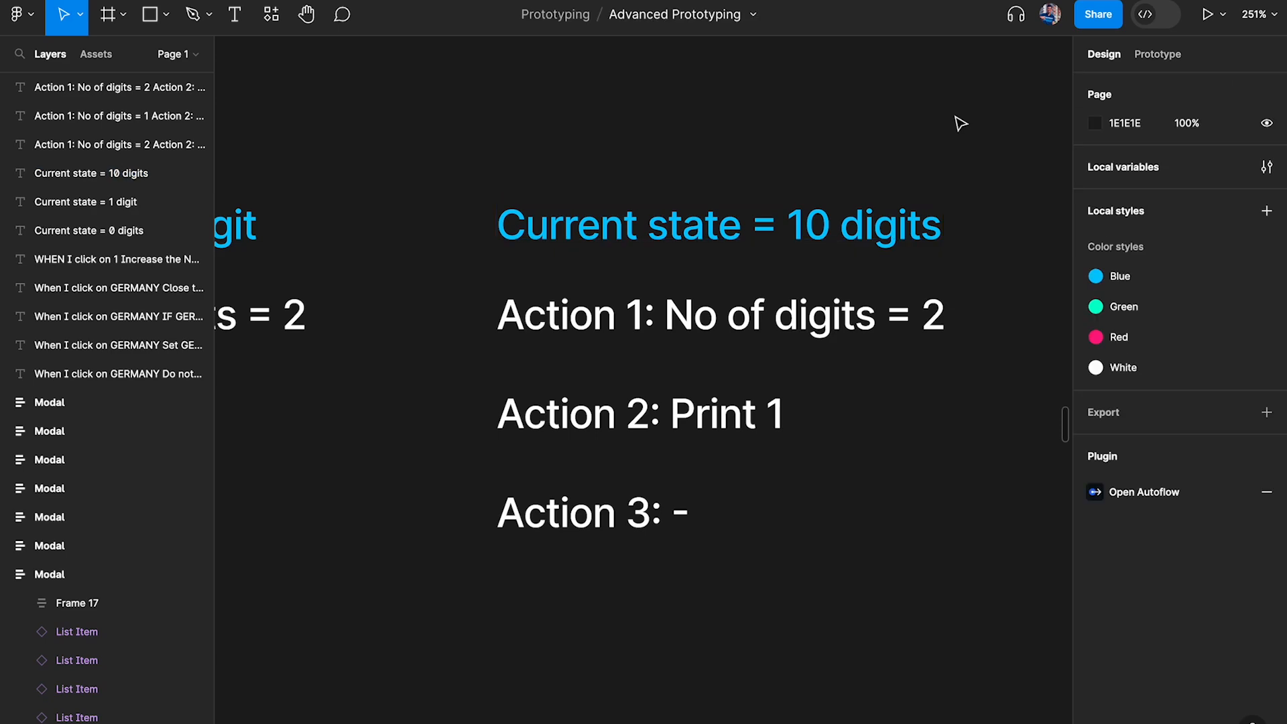
# Clear the values after Action 1, Action 2 and Action 3 in the list under "Current state = 10 digits", keeping "No of digits ="
pyautogui.scroll(-5, 925, 218)
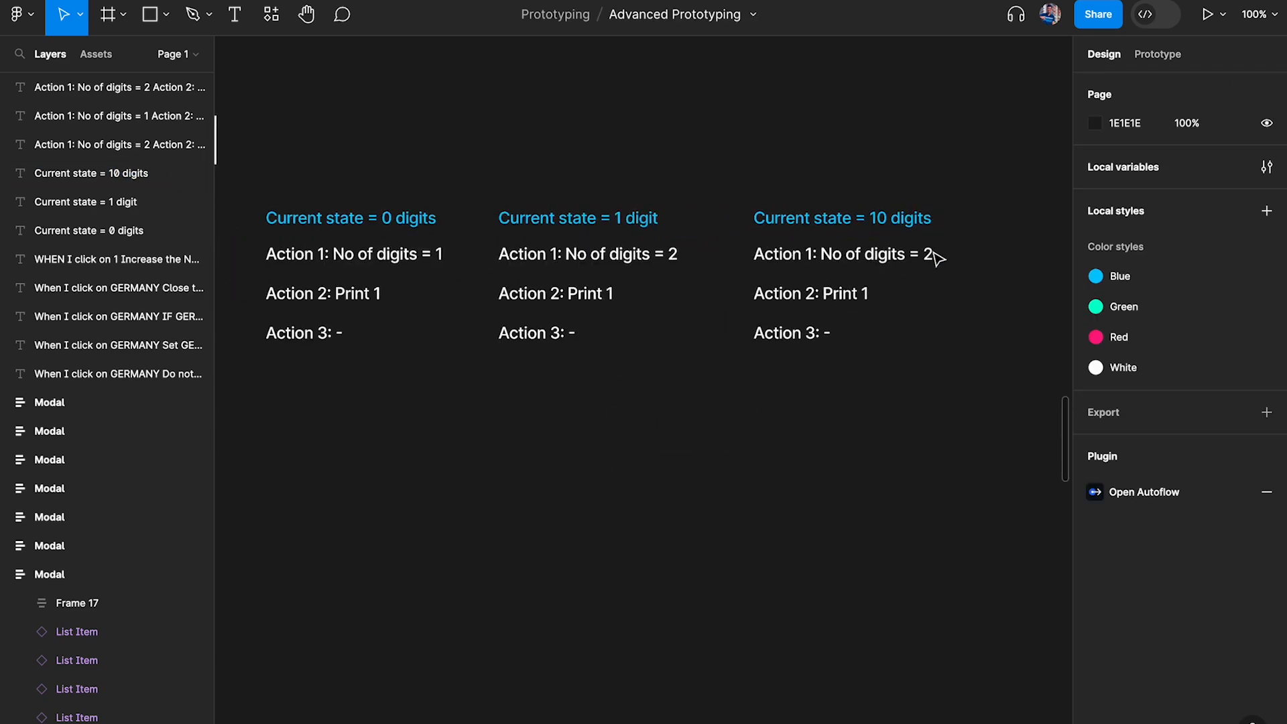
pyautogui.doubleClick(933, 254)
pyautogui.scroll(3, 934, 254)
pyautogui.moveTo(909, 253); pyautogui.dragTo(1071, 260)
pyautogui.press('BackSpace')
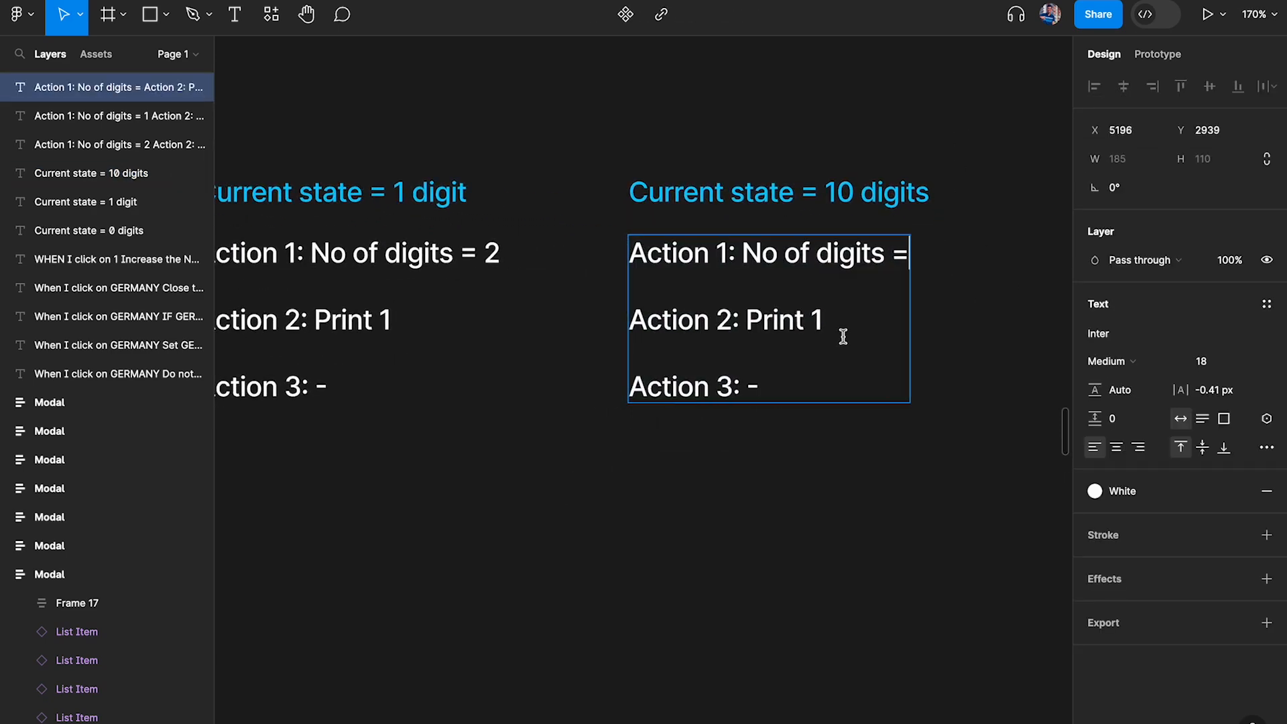
pyautogui.moveTo(744, 319); pyautogui.dragTo(1074, 313)
pyautogui.press('BackSpace')
pyautogui.press('BackSpace')
pyautogui.click(841, 376)
pyautogui.press('BackSpace')
pyautogui.press('BackSpace')
pyautogui.press('Escape')
pyautogui.click(922, 278)
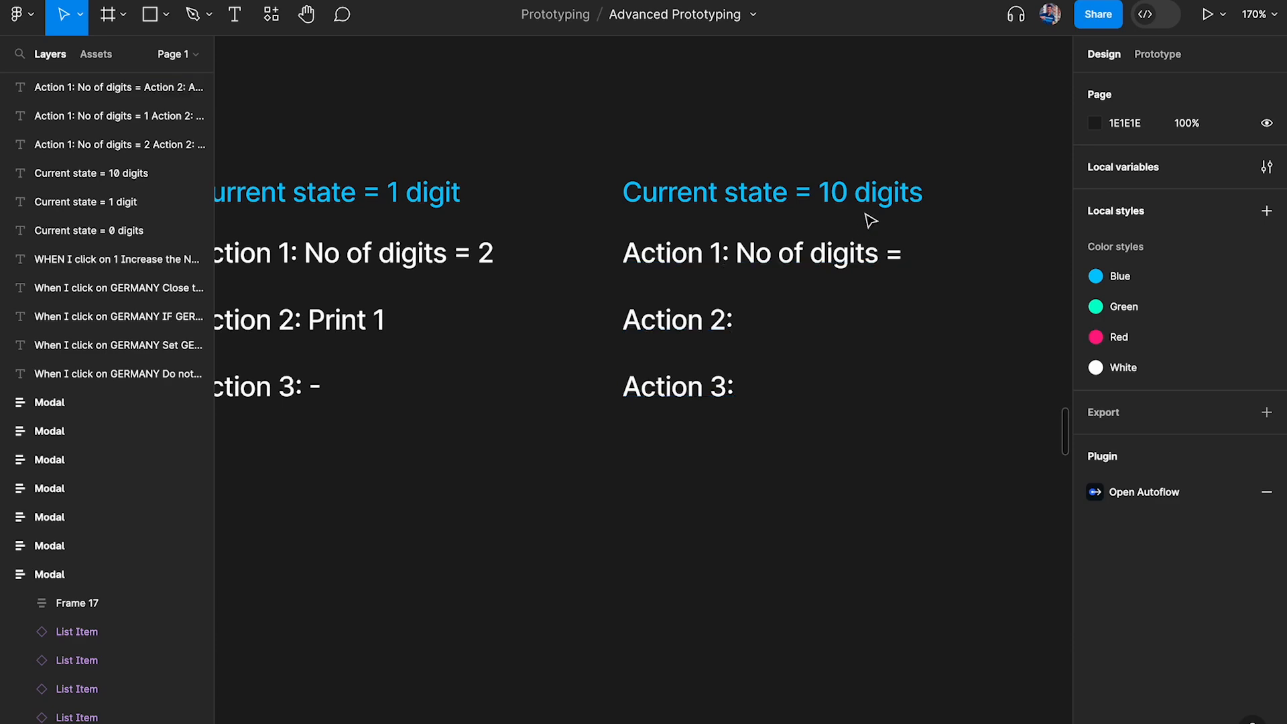
# Check the increment rule in the logic note and complete Action 1 under "Current state = 10 digits" as "No of digits = 11"
pyautogui.click(817, 201)
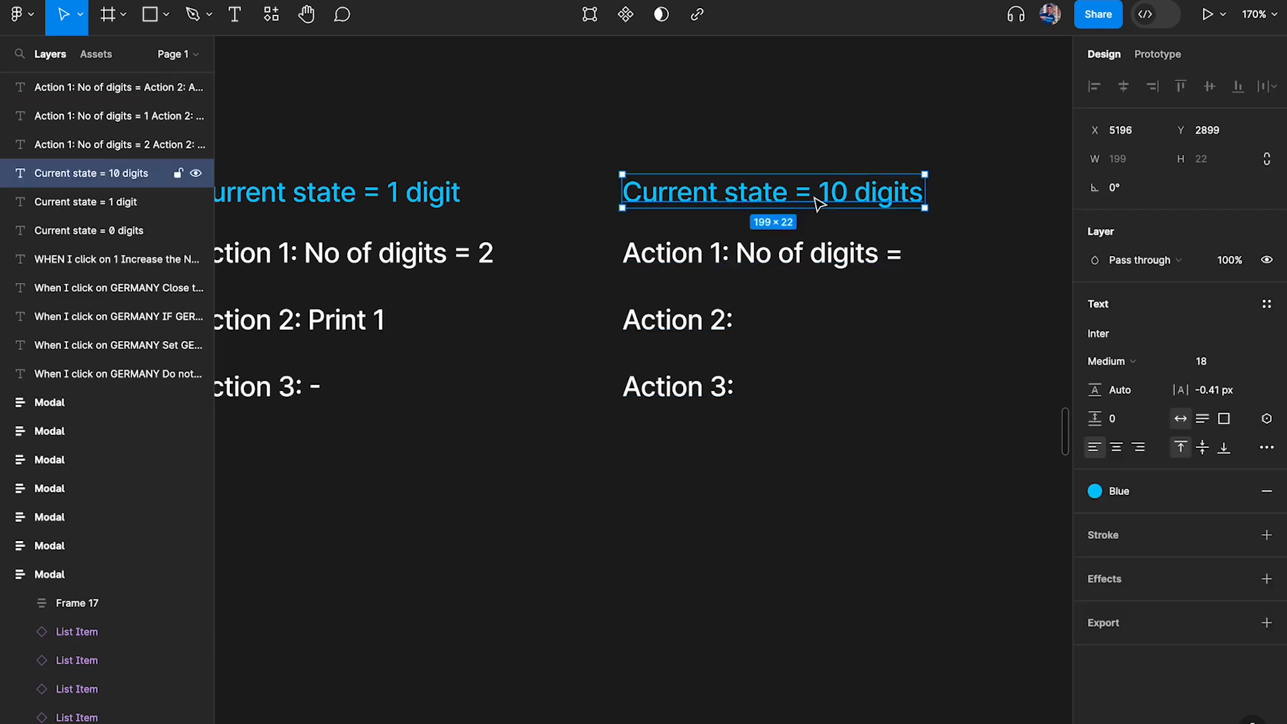
pyautogui.scroll(-5, 848, 196)
pyautogui.hscroll(-7, 847, 196)
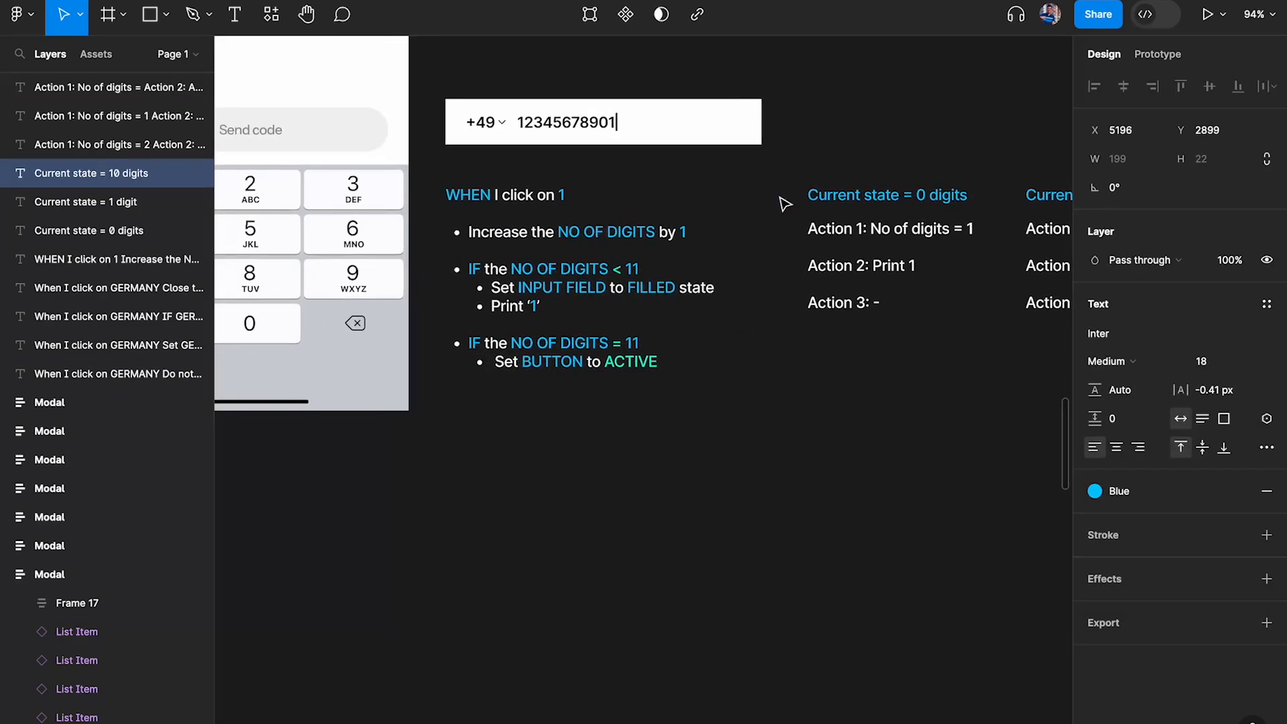
pyautogui.scroll(6, 526, 216)
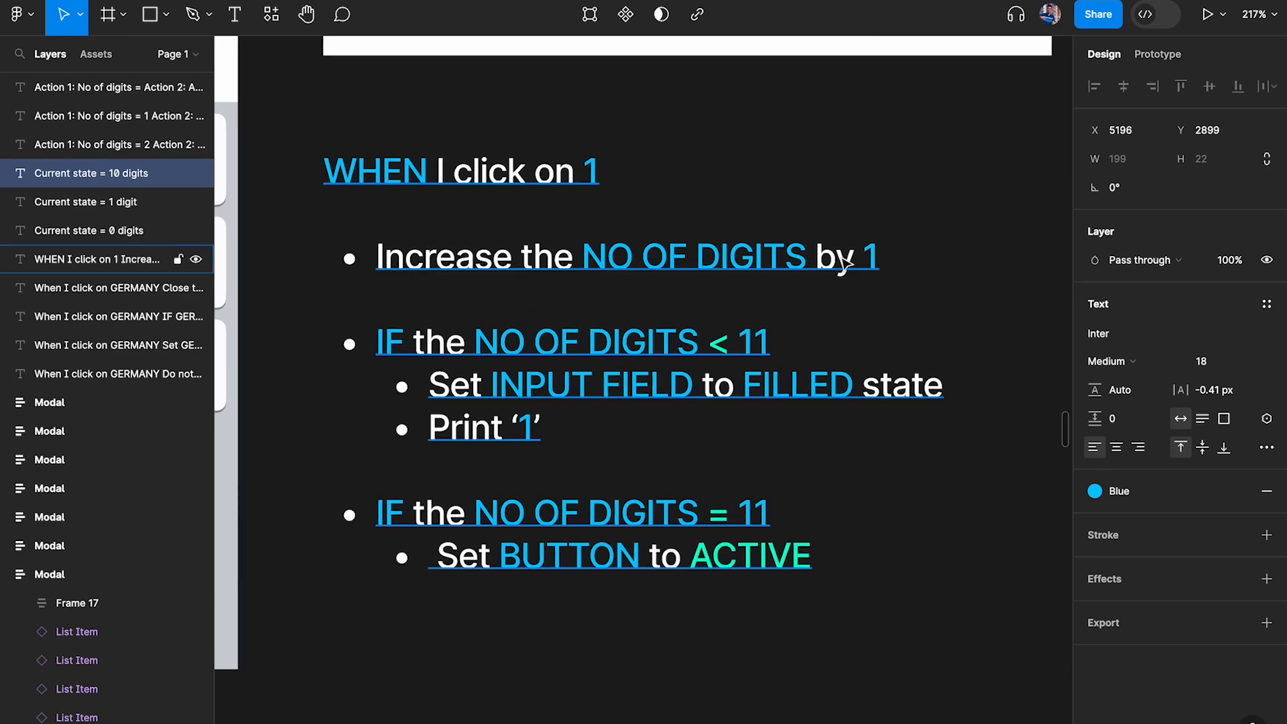
pyautogui.hscroll(10, 846, 263)
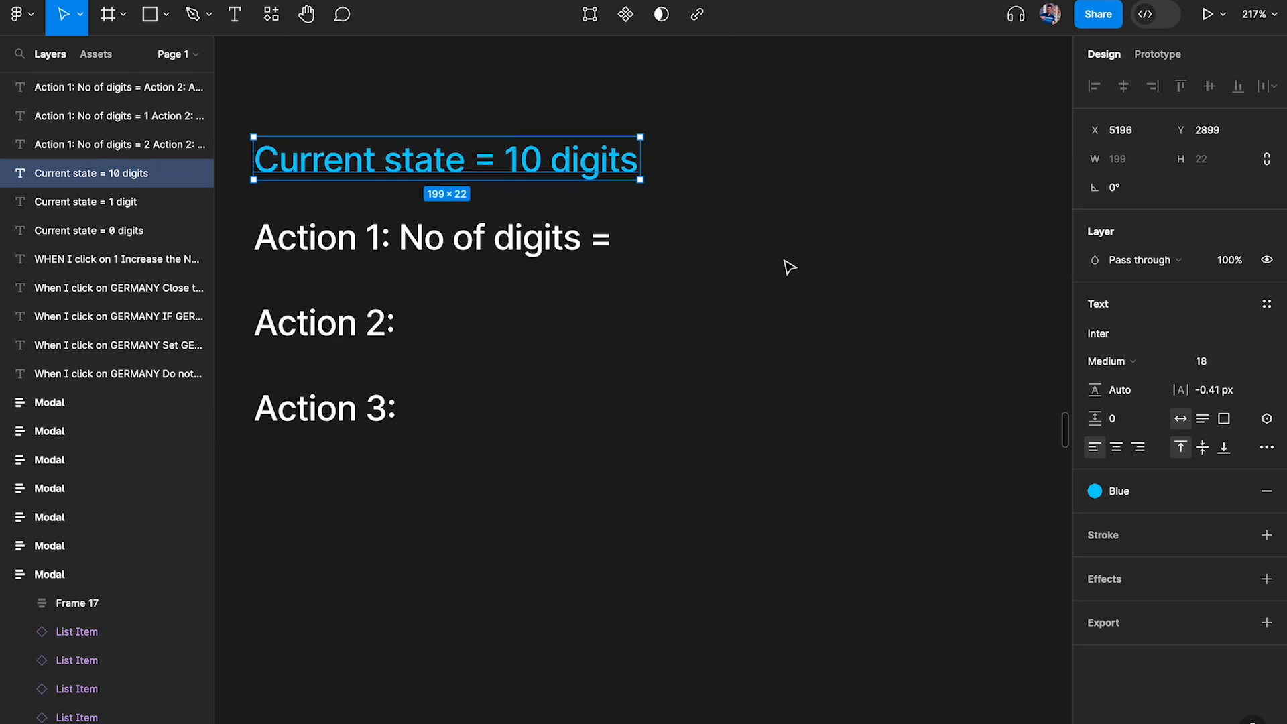
pyautogui.scroll(3, 586, 257)
pyautogui.doubleClick(555, 228)
pyautogui.click(616, 228)
pyautogui.write('11')
pyautogui.press('Escape')
pyautogui.click(831, 256)
pyautogui.hscroll(-3, 831, 256)
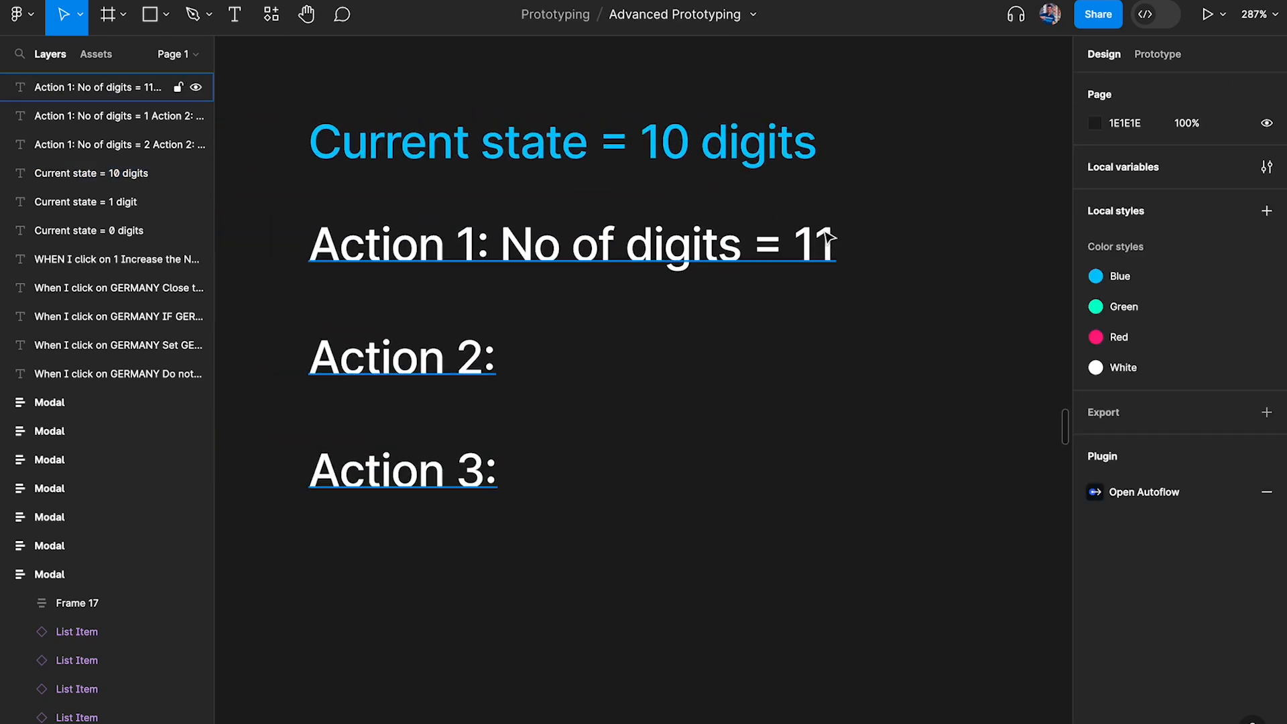
# Compare Action 1 with the NO OF DIGITS < 11 condition in the logic note and enter "-" for Action 2 under "Current state = 10 digits"
pyautogui.scroll(-5, 829, 236)
pyautogui.hscroll(-5, 828, 232)
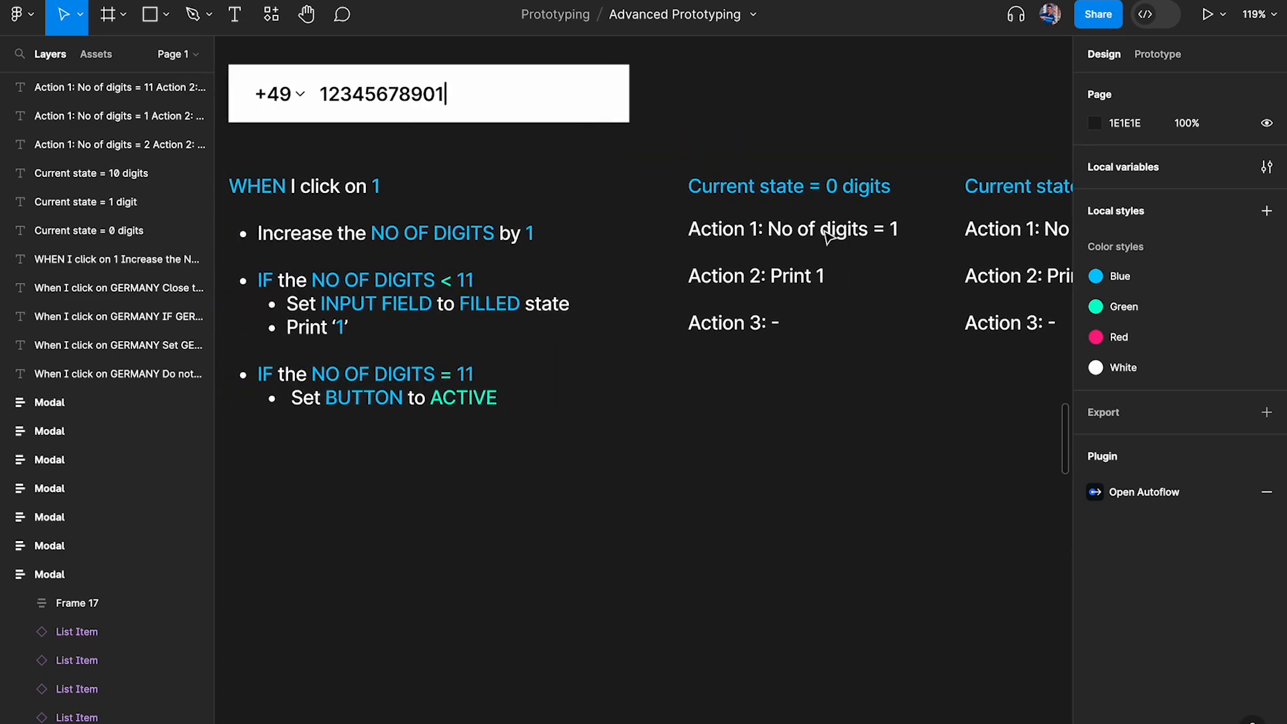
pyautogui.scroll(4, 592, 289)
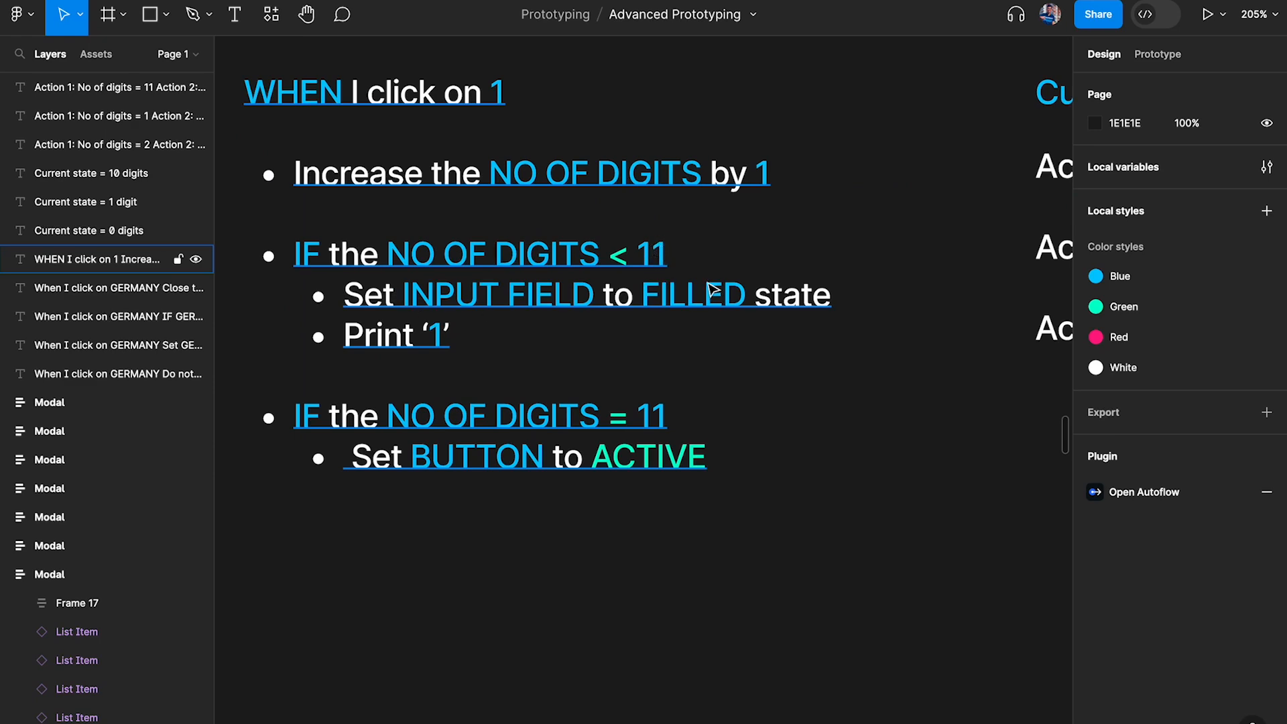
pyautogui.scroll(-4, 713, 289)
pyautogui.hscroll(5, 715, 278)
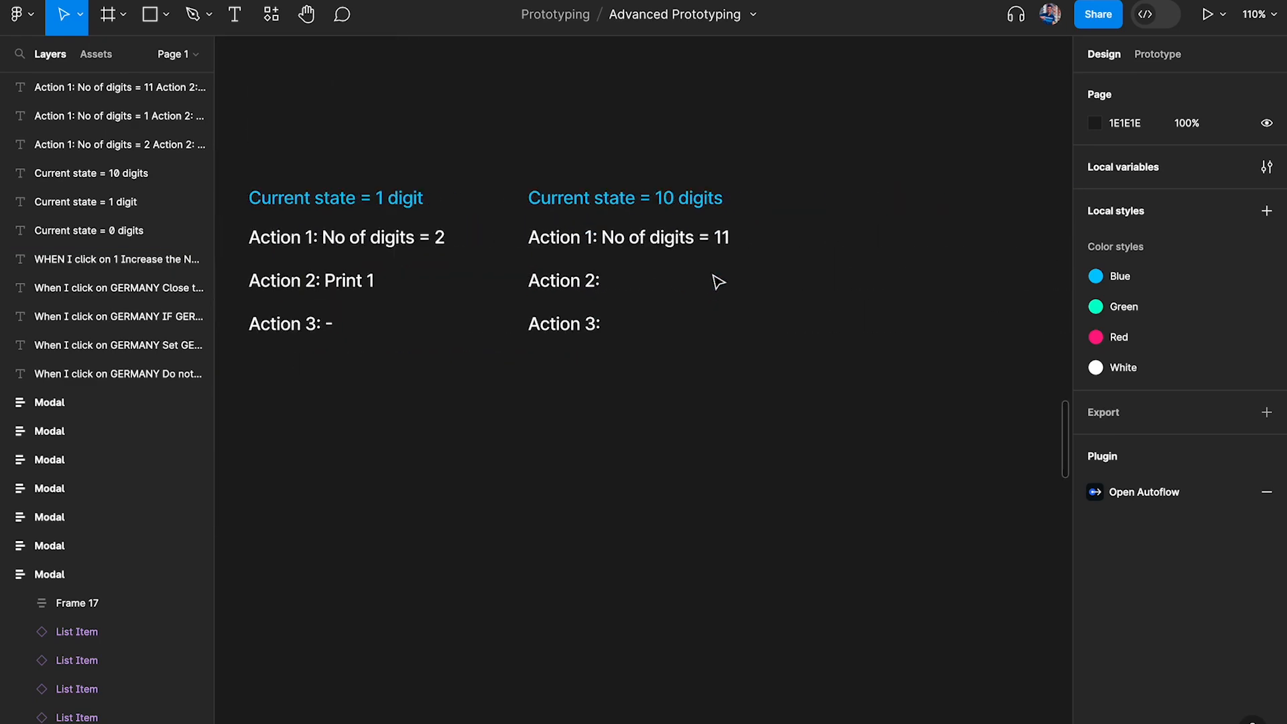
pyautogui.scroll(4, 715, 279)
pyautogui.scroll(1, 741, 218)
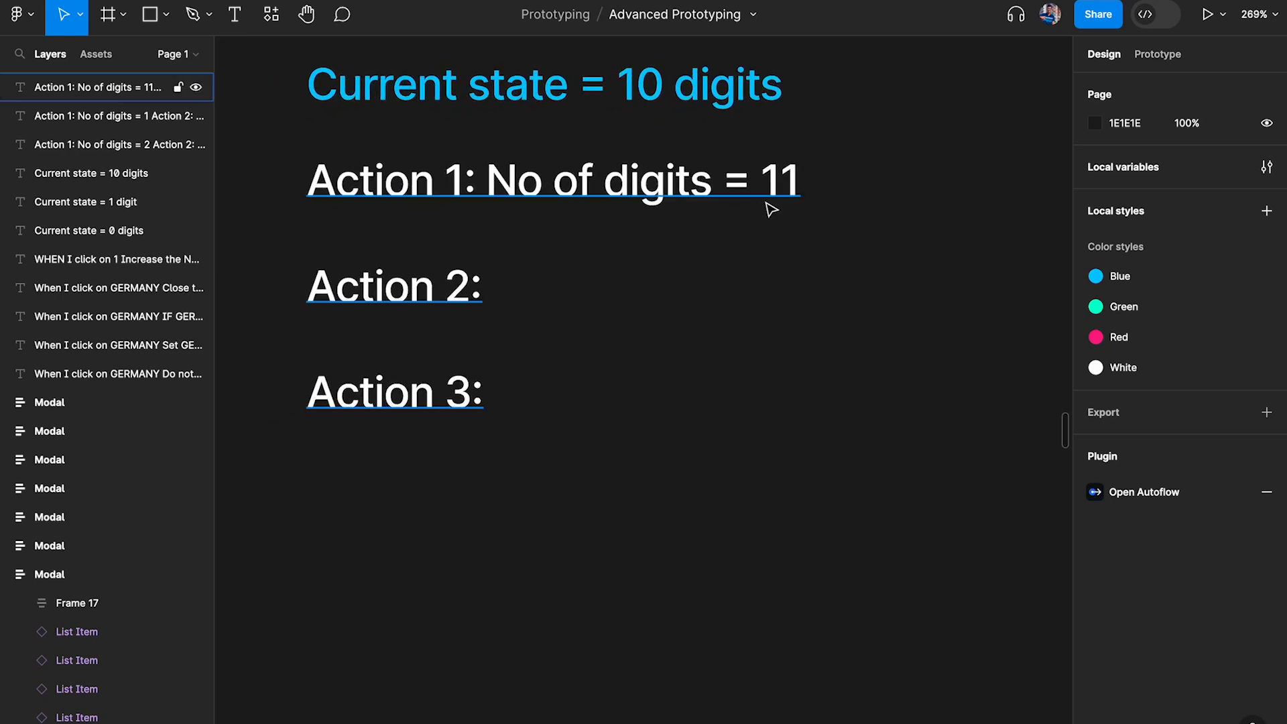
pyautogui.click(748, 198)
pyautogui.doubleClick(480, 292)
pyautogui.click(560, 281)
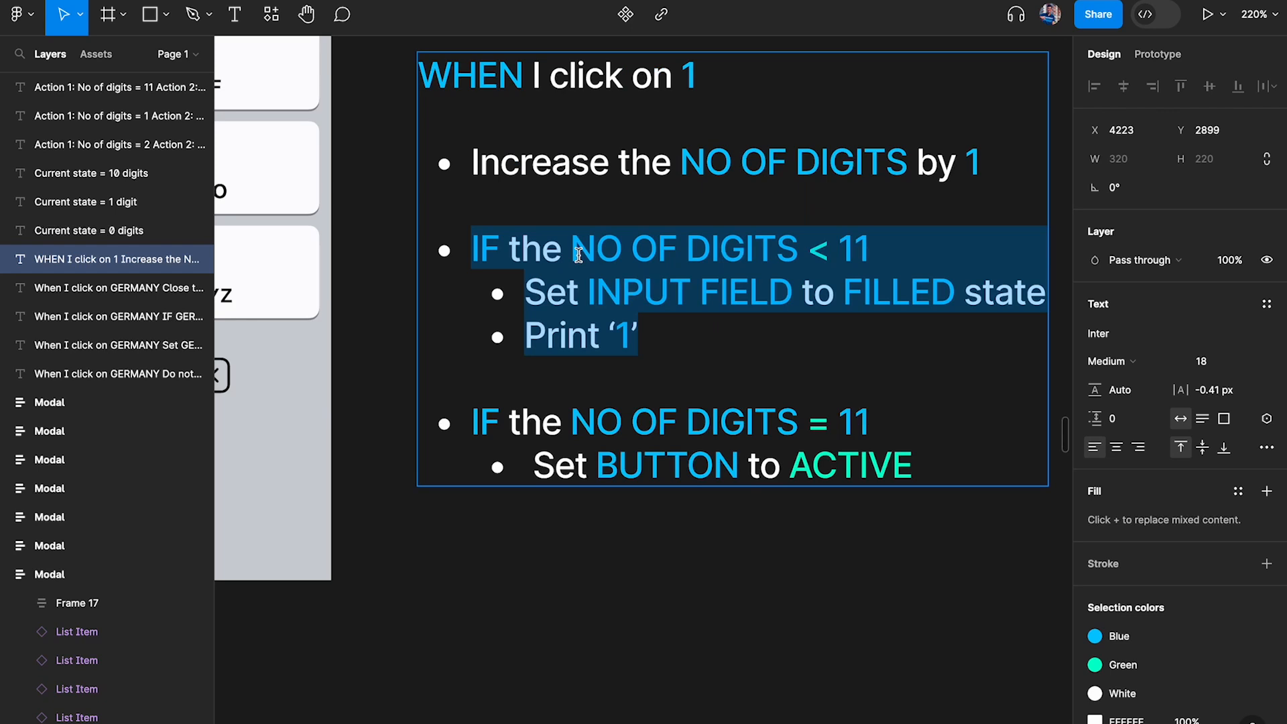
pyautogui.hscroll(3, 662, 242)
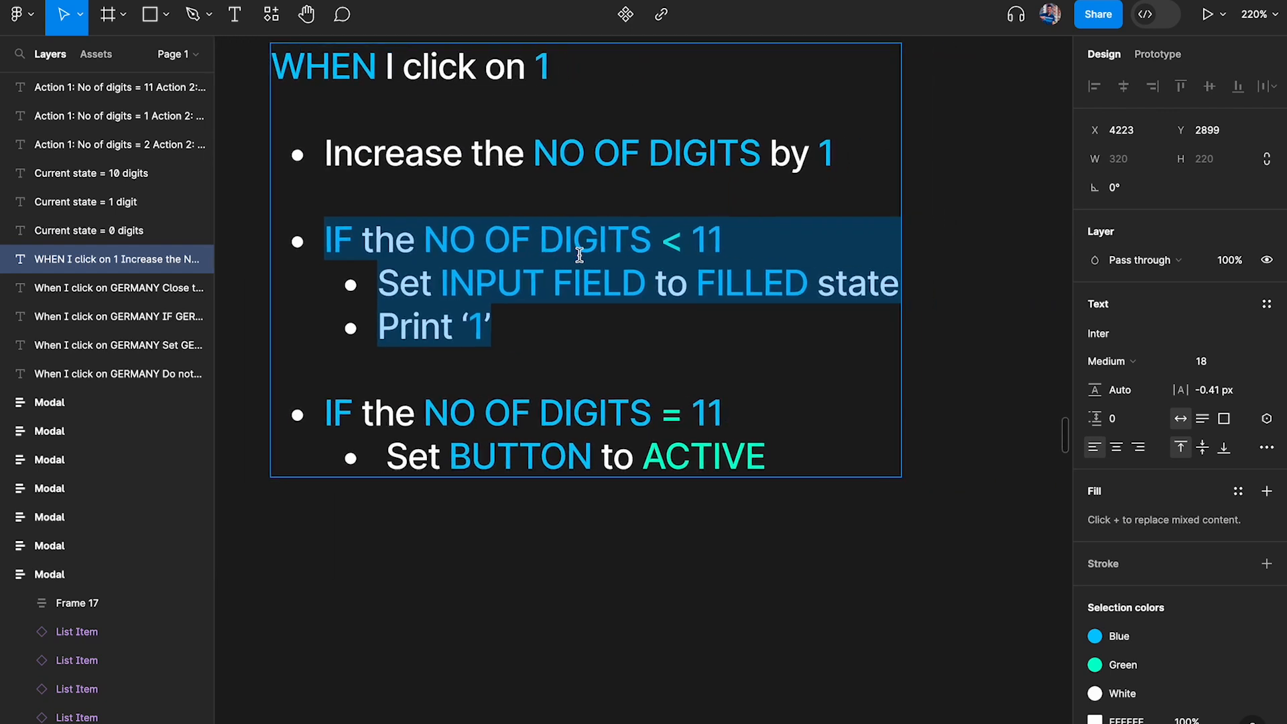
pyautogui.click(673, 238)
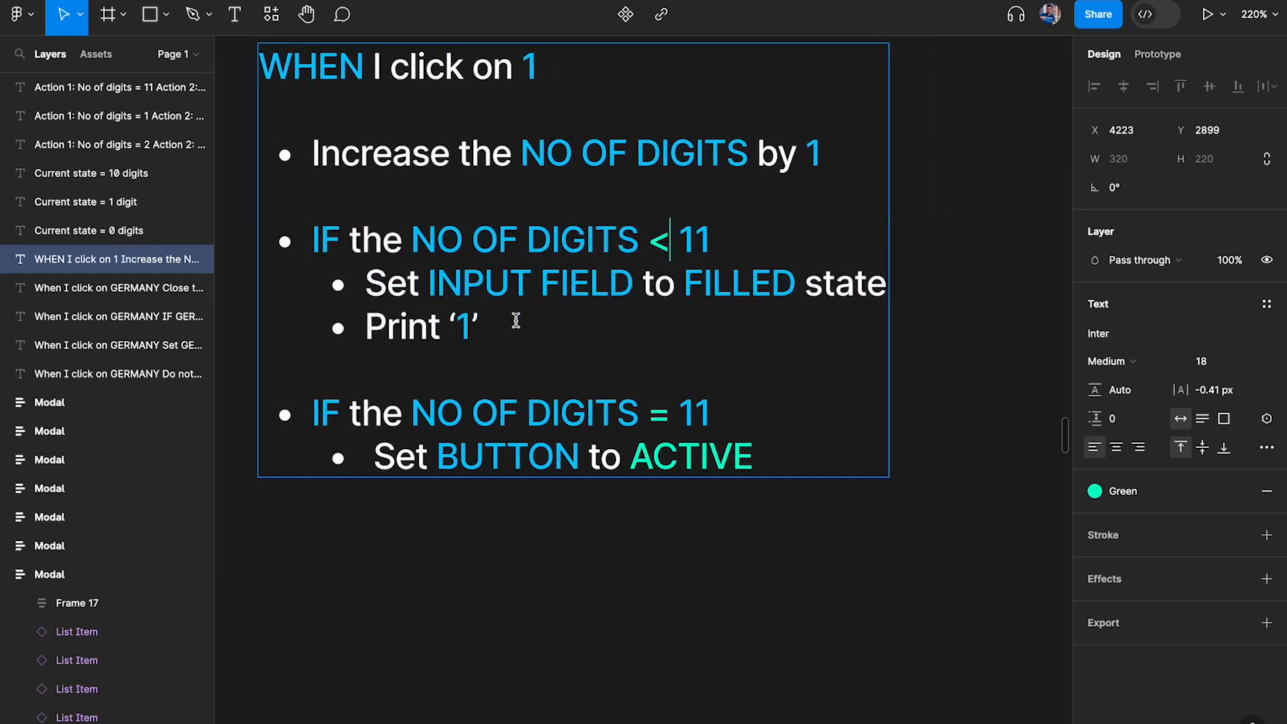
pyautogui.moveTo(515, 320); pyautogui.dragTo(293, 238)
pyautogui.moveTo(392, 307); pyautogui.dragTo(583, 307)
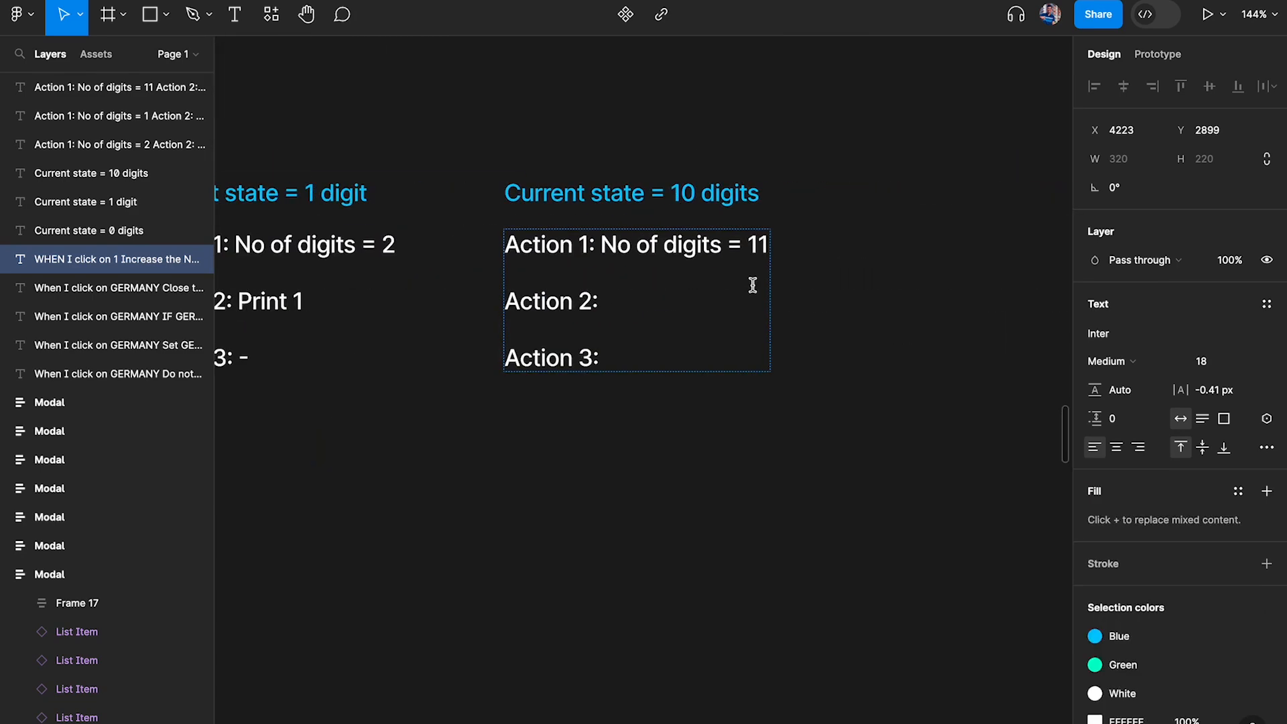
pyautogui.scroll(3, 752, 285)
pyautogui.doubleClick(657, 306)
pyautogui.write('-')
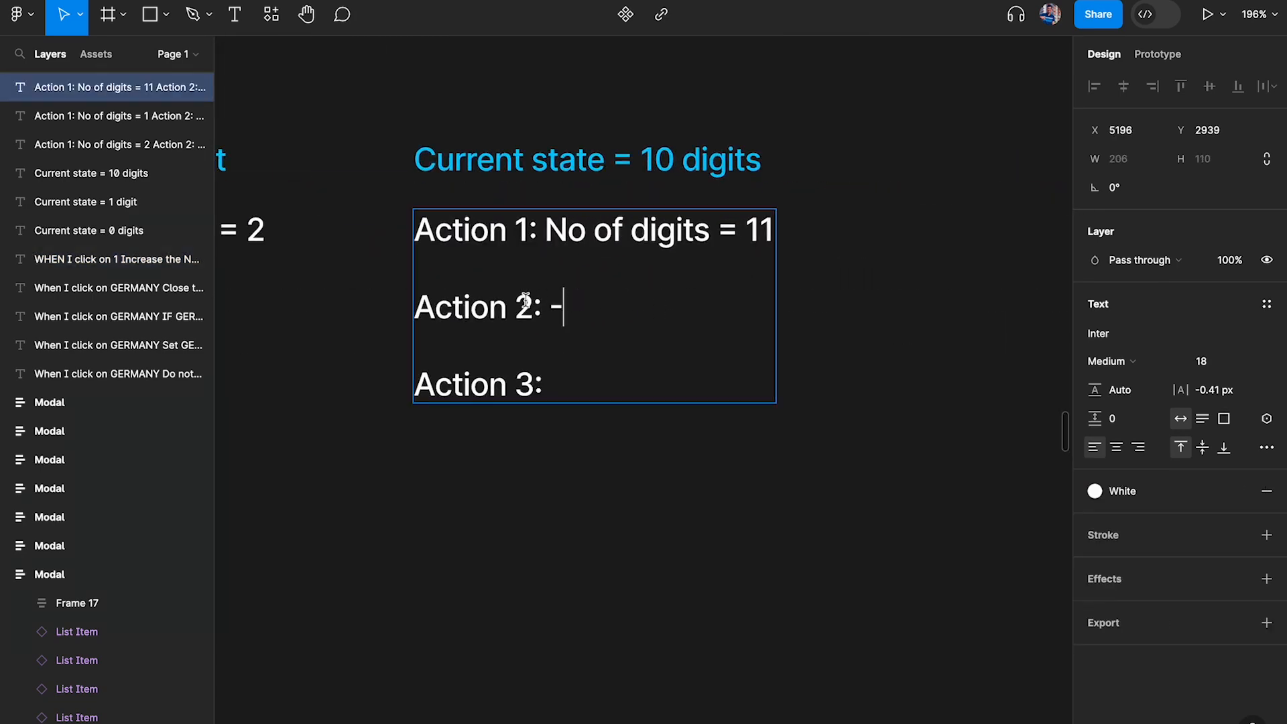
# Compare the IF NO OF DIGITS = 11 condition in the logic note with Action 1 under "Current state = 10 digits"
pyautogui.scroll(-3, 526, 302)
pyautogui.hscroll(-10, 527, 301)
pyautogui.scroll(5, 472, 265)
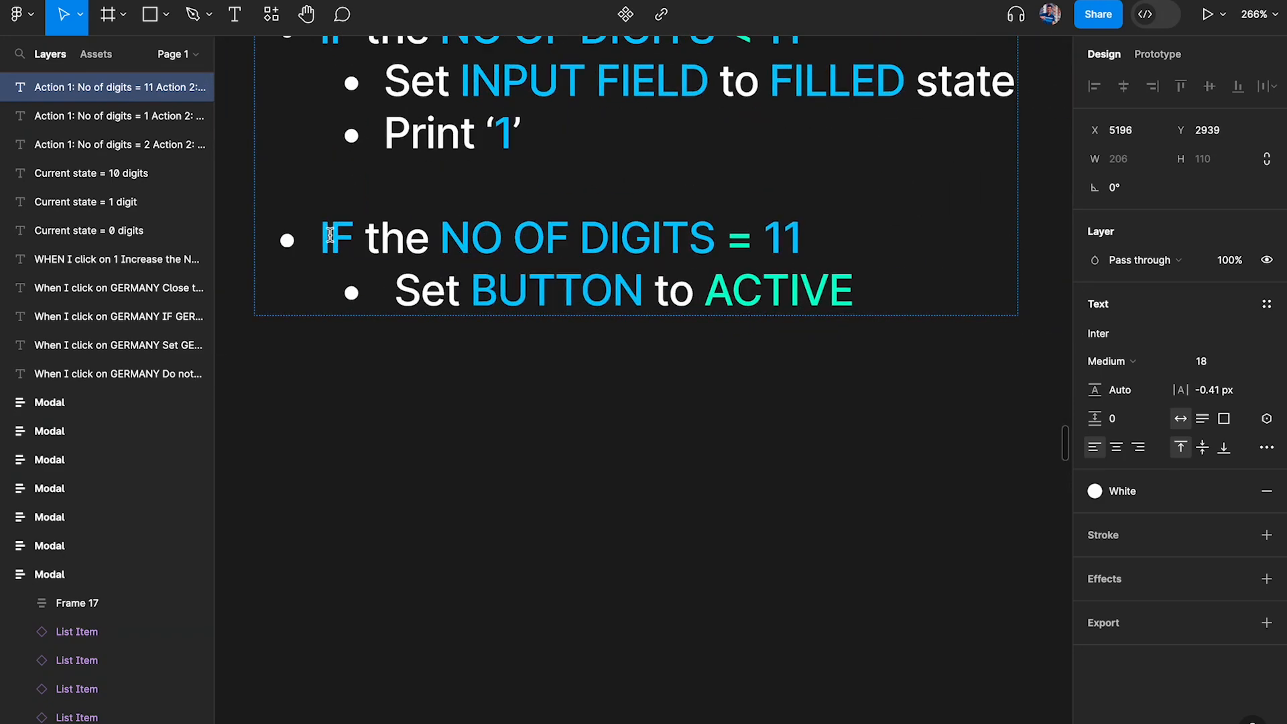
pyautogui.moveTo(333, 236); pyautogui.dragTo(791, 230)
pyautogui.hscroll(8, 791, 230)
pyautogui.scroll(6, 678, 190)
pyautogui.doubleClick(699, 150)
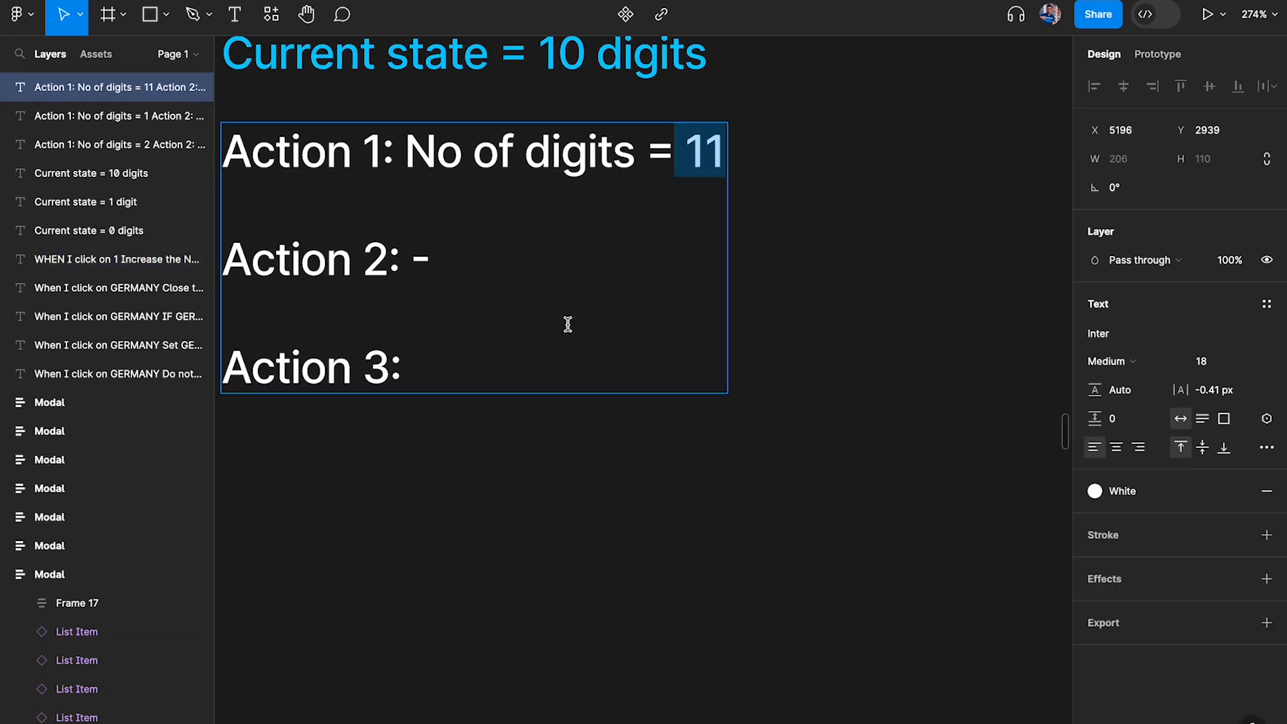
# Enter "Set BUTTON to ACTIVE" for Action 3 under "Current state = 10 digits" and finish editing the text
pyautogui.click(556, 344)
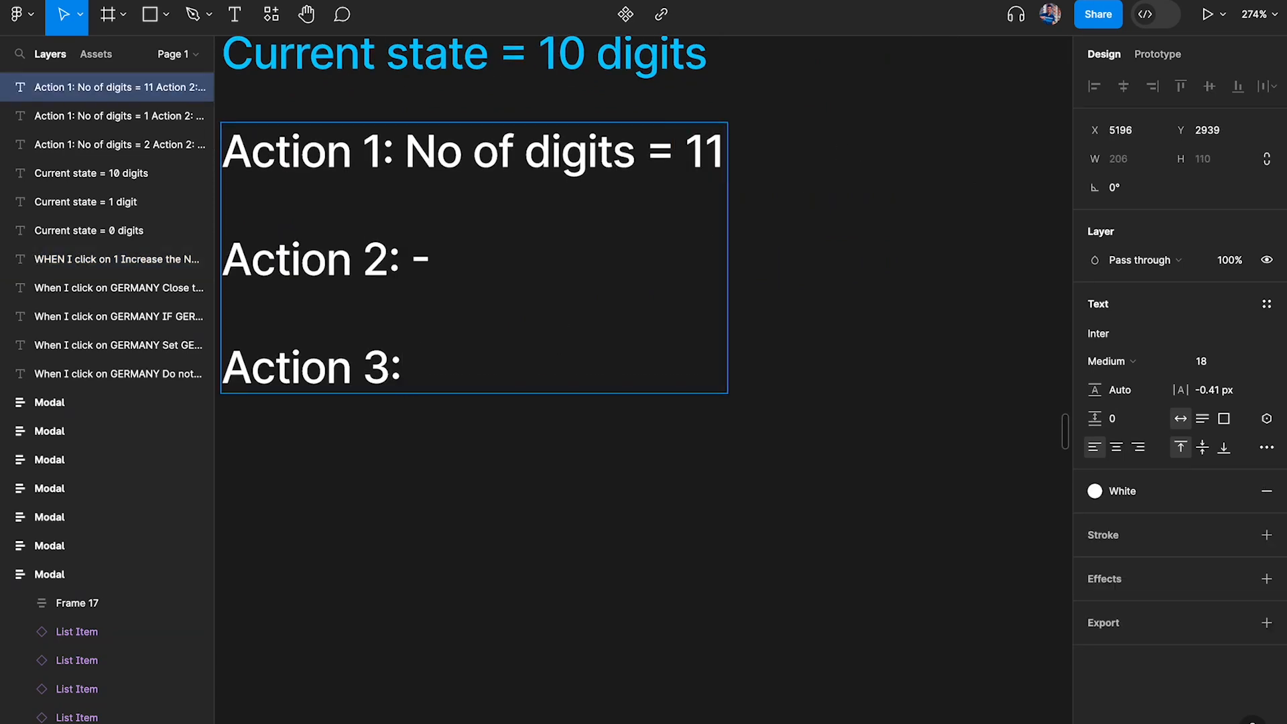
pyautogui.write('Set butt')
pyautogui.press('BackSpace')
pyautogui.press('BackSpace')
pyautogui.press('BackSpace')
pyautogui.press('BackSpace')
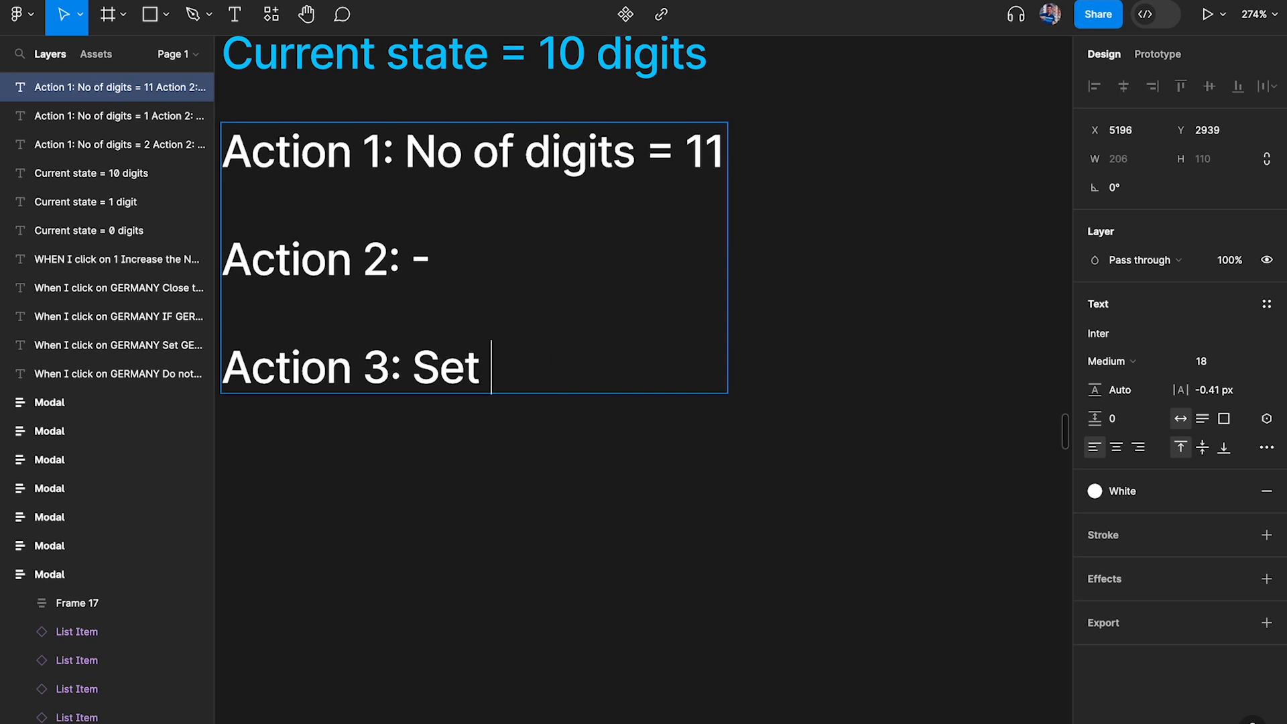
pyautogui.write('Button to AC')
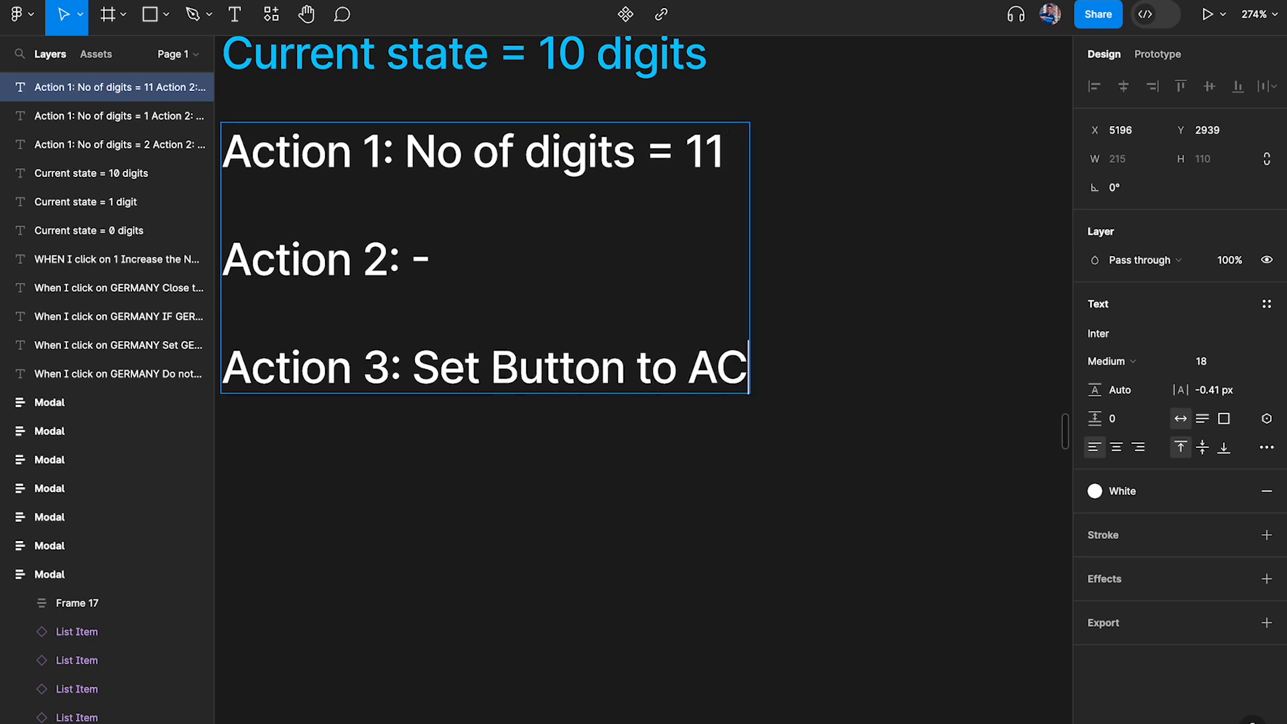
pyautogui.write('TIVE')
pyautogui.press('BackSpace')
pyautogui.press('BackSpace')
pyautogui.press('BackSpace')
pyautogui.press('BackSpace')
pyautogui.press('BackSpace')
pyautogui.write('UTTON')
pyautogui.press('Escape')
pyautogui.click(701, 484)
# Hide the interface panels and open an inline prototype preview of the PN_Active frame
pyautogui.scroll(-1, 703, 485)
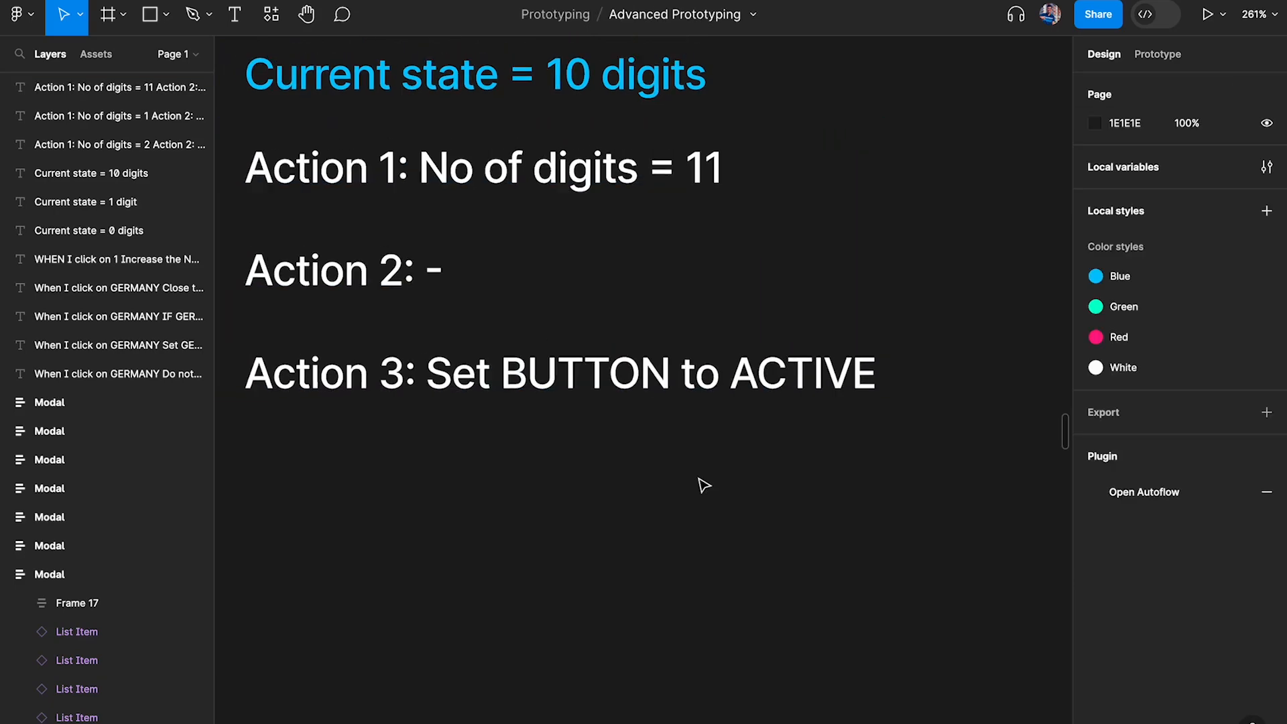
pyautogui.scroll(1, 704, 485)
pyautogui.hscroll(-1, 704, 485)
pyautogui.scroll(-8, 703, 485)
pyautogui.hscroll(-10, 703, 486)
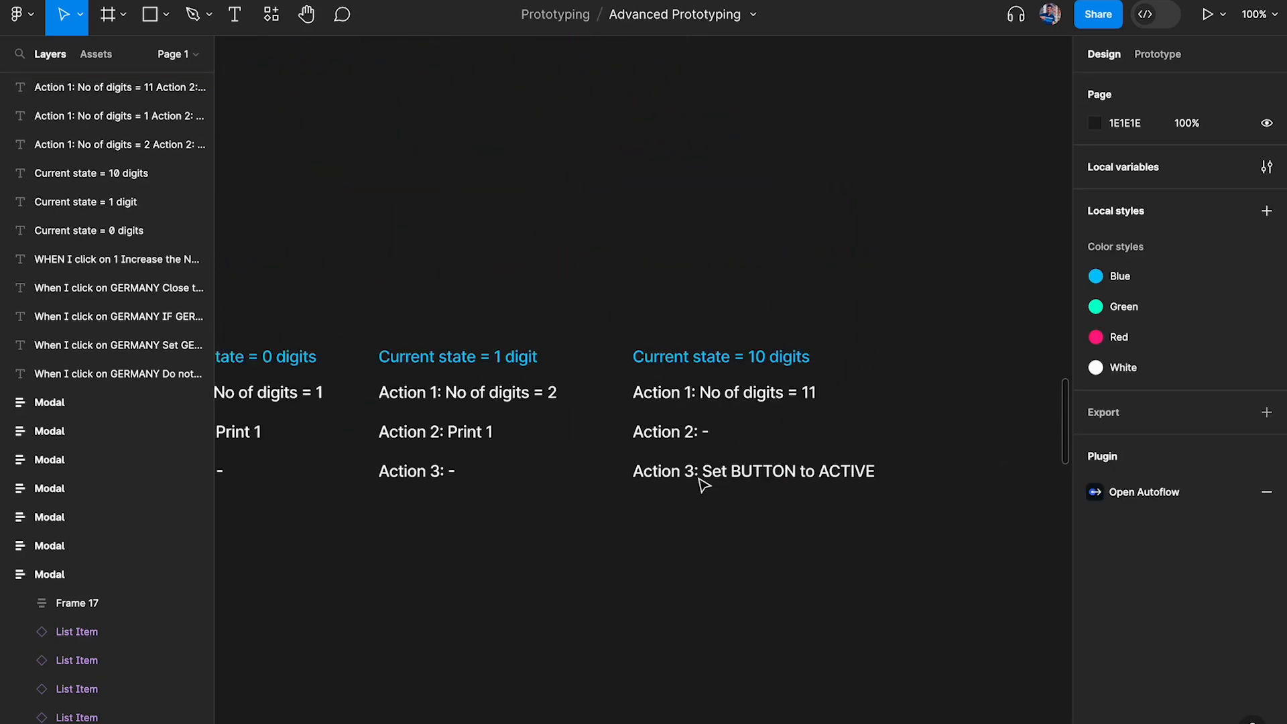
pyautogui.hscroll(-2, 440, 412)
pyautogui.hscroll(-4, 440, 412)
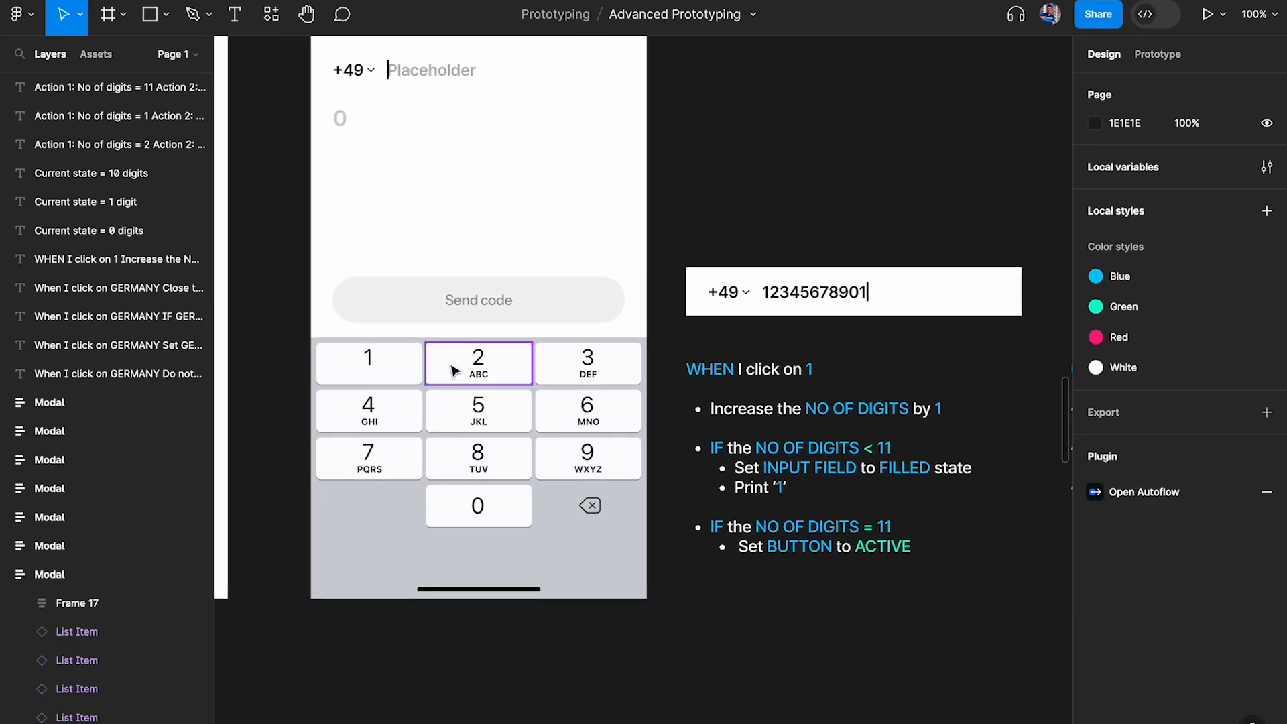
pyautogui.click(369, 372)
pyautogui.press('super+backslash')
pyautogui.scroll(-2, 471, 270)
pyautogui.scroll(2, 471, 270)
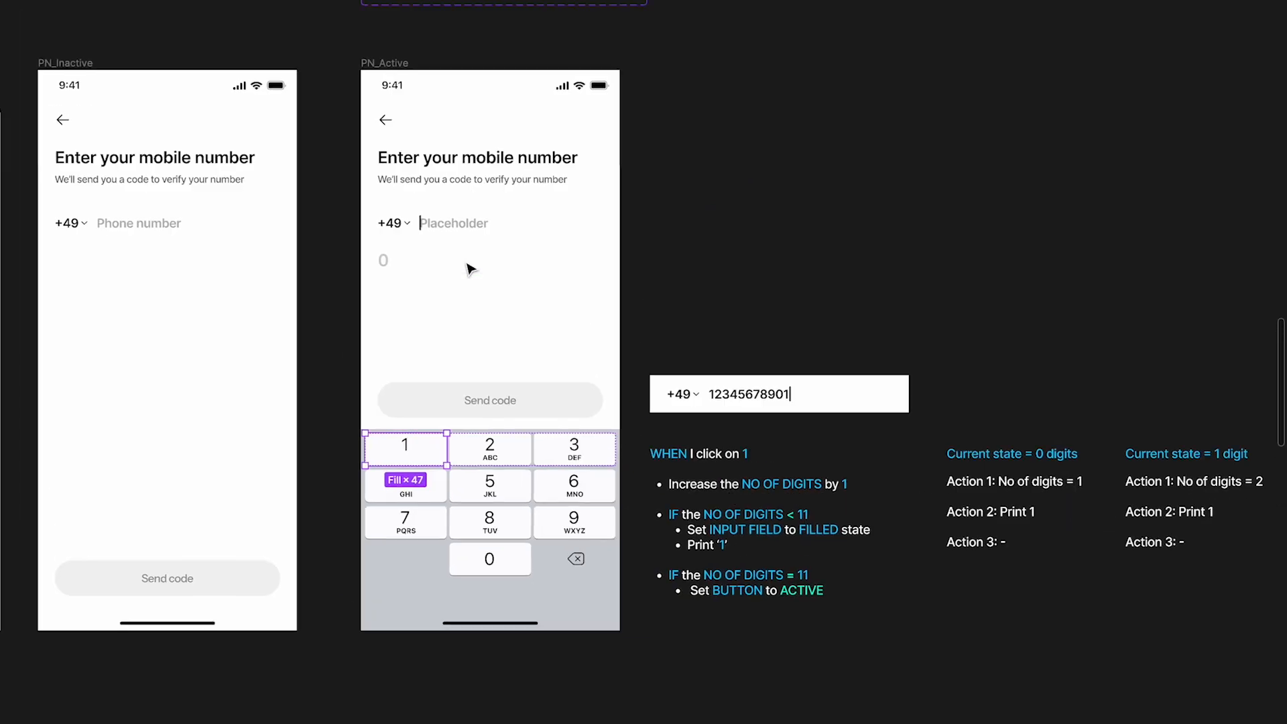
pyautogui.click(409, 125)
pyautogui.hotkey('shift', 'space')
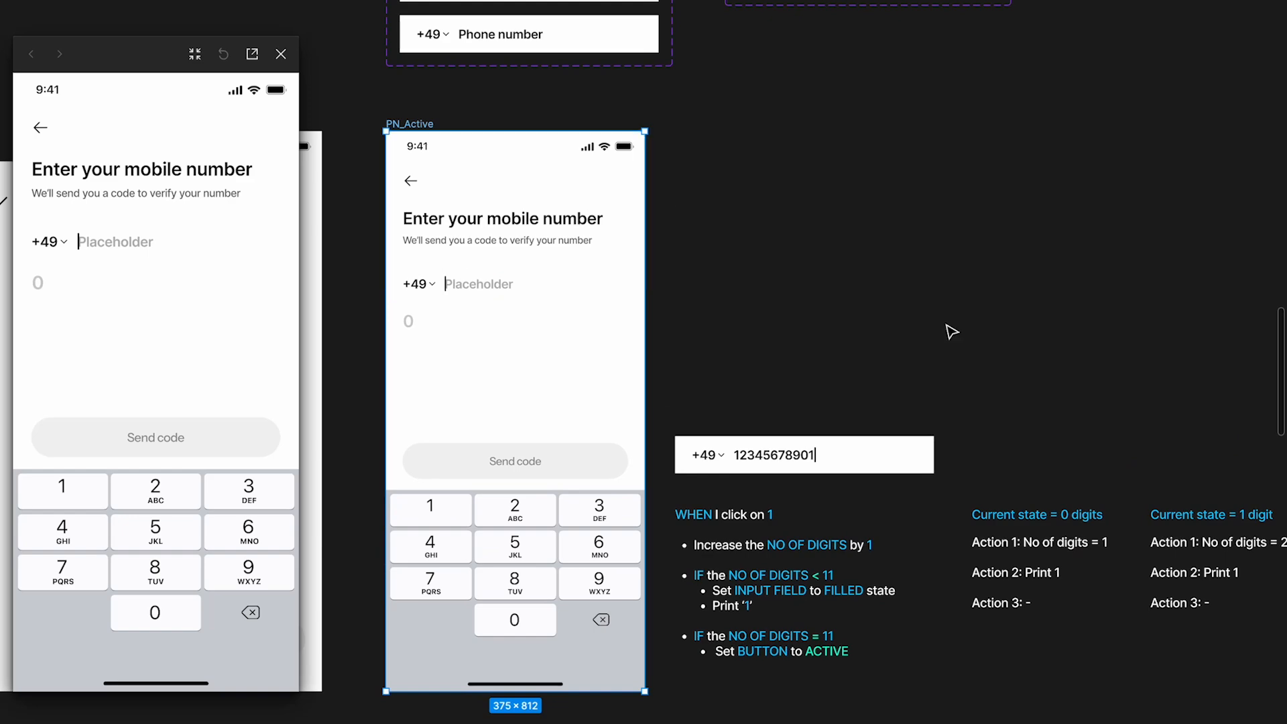
# Place the preview beside the "Current state = 10 digits" list and test the number entry by repeatedly entering the digit 1
pyautogui.hscroll(10, 938, 322)
pyautogui.scroll(-3, 939, 321)
pyautogui.scroll(5, 784, 348)
pyautogui.scroll(2, 789, 349)
pyautogui.moveTo(143, 58); pyautogui.dragTo(175, 59)
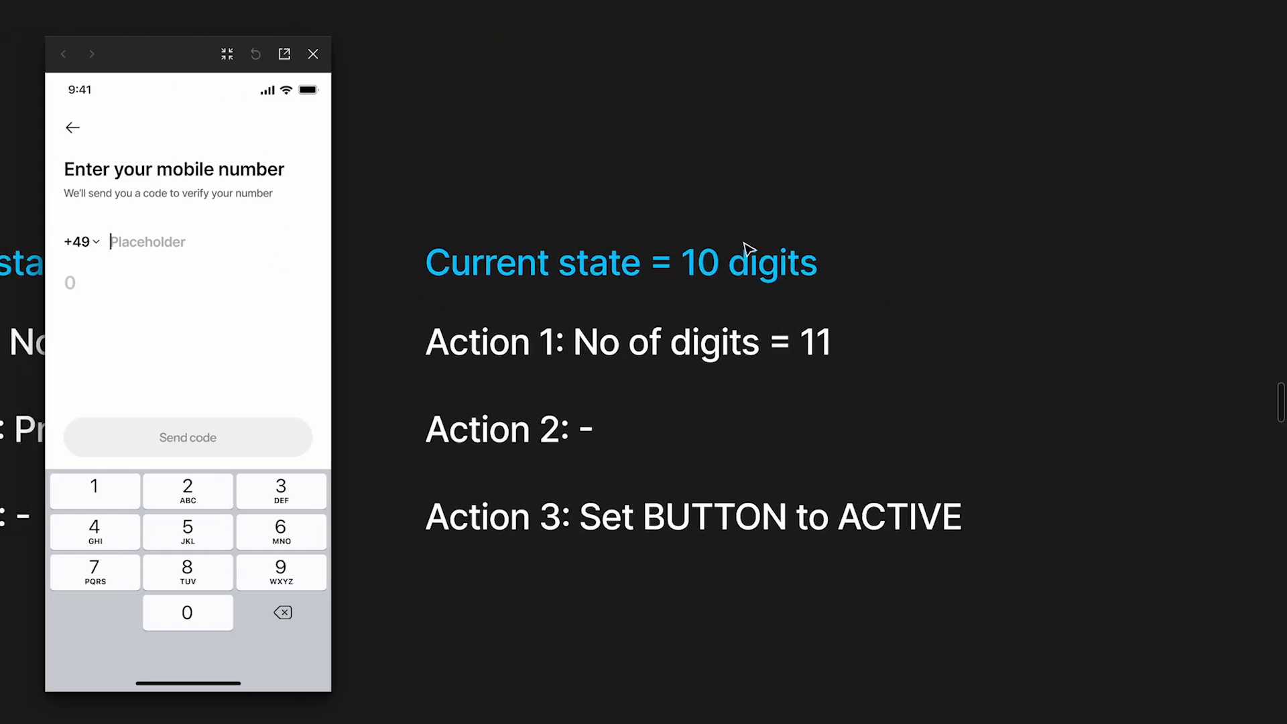
pyautogui.tripleClick(91, 494)
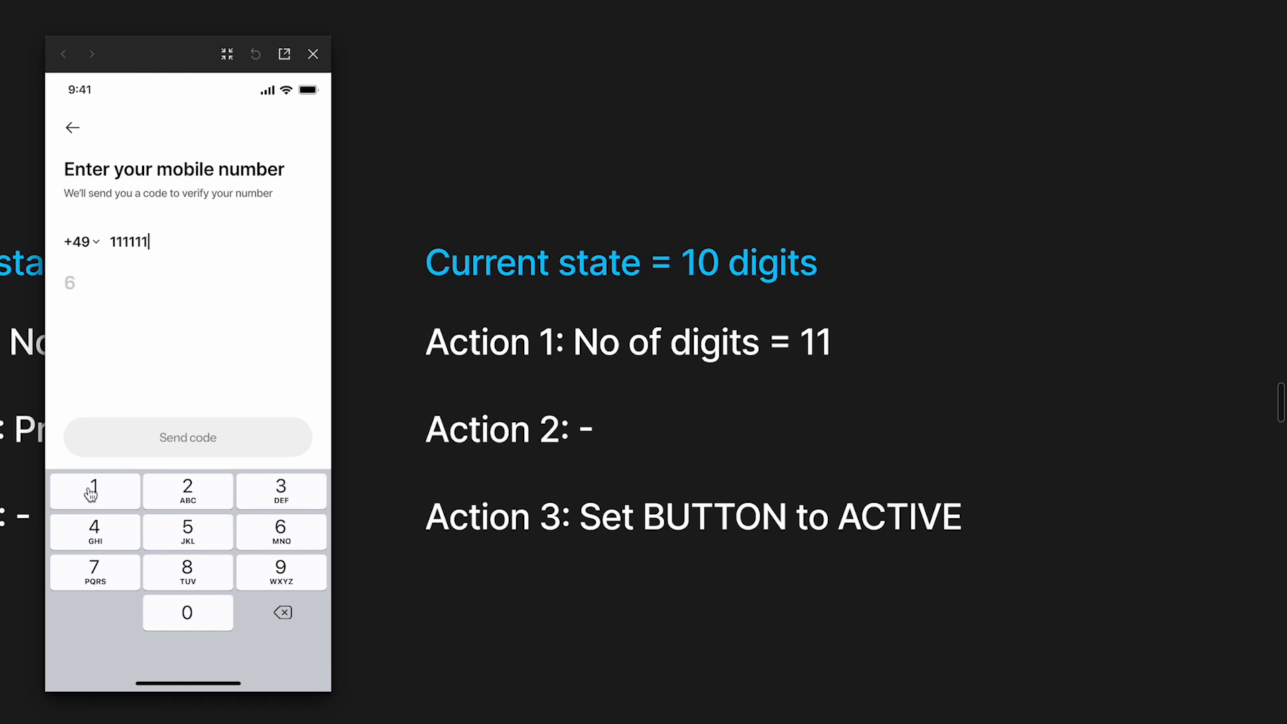
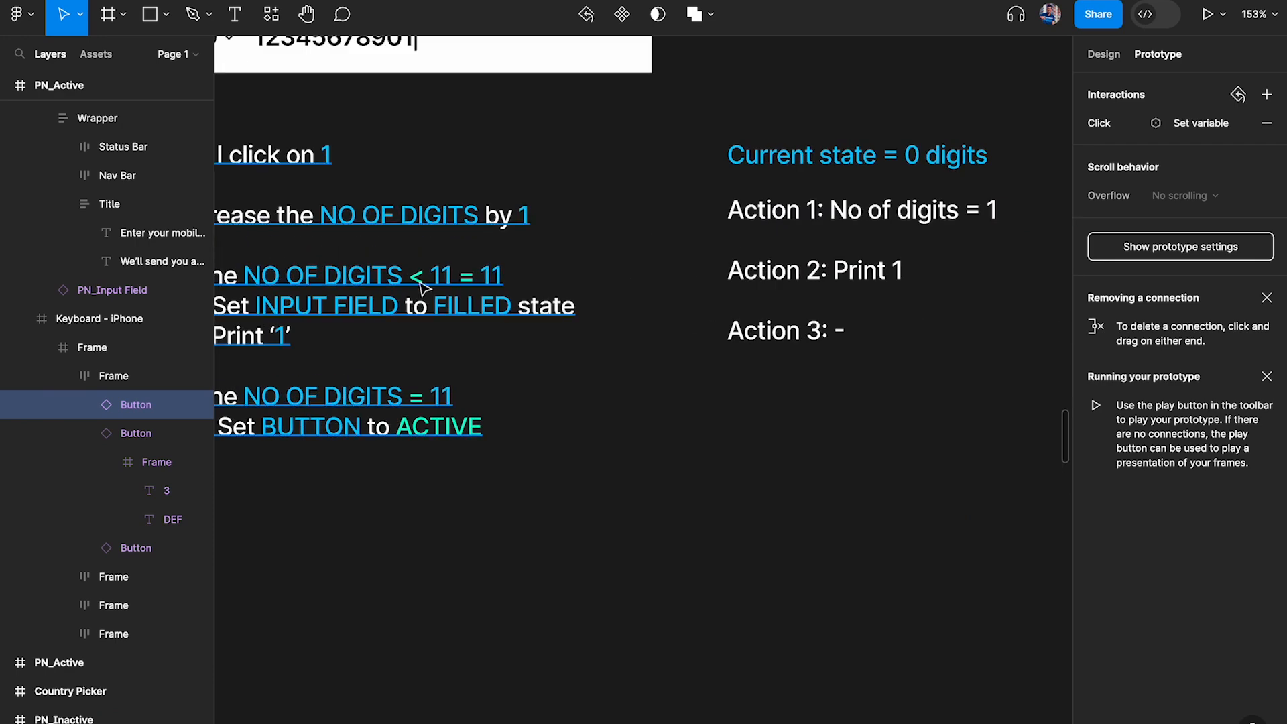
# Compare Action 1 under "Current state = 10 digits" with the IF NO OF DIGITS < 11 = 11 condition in the logic note
pyautogui.hscroll(10, 505, 276)
pyautogui.scroll(7, 694, 266)
pyautogui.scroll(3, 697, 271)
pyautogui.hscroll(2, 697, 271)
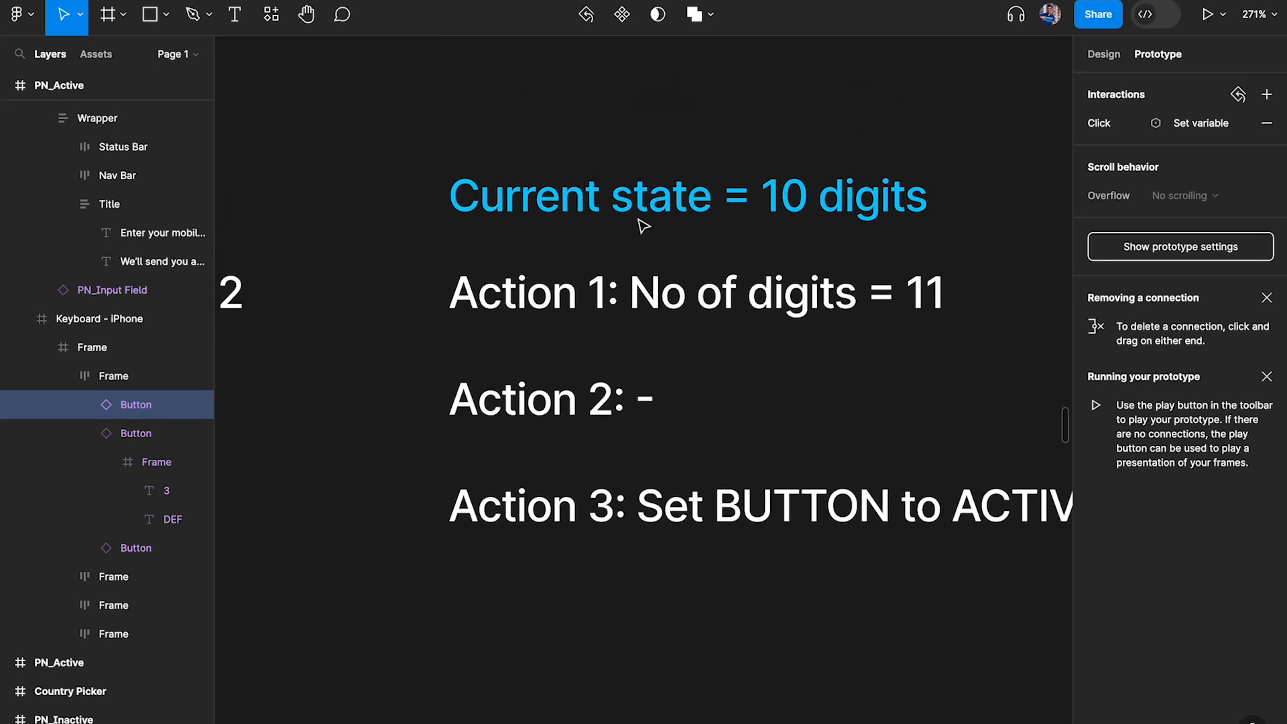
pyautogui.doubleClick(696, 288)
pyautogui.click(955, 299)
pyautogui.hscroll(1, 953, 299)
pyautogui.scroll(1, 954, 299)
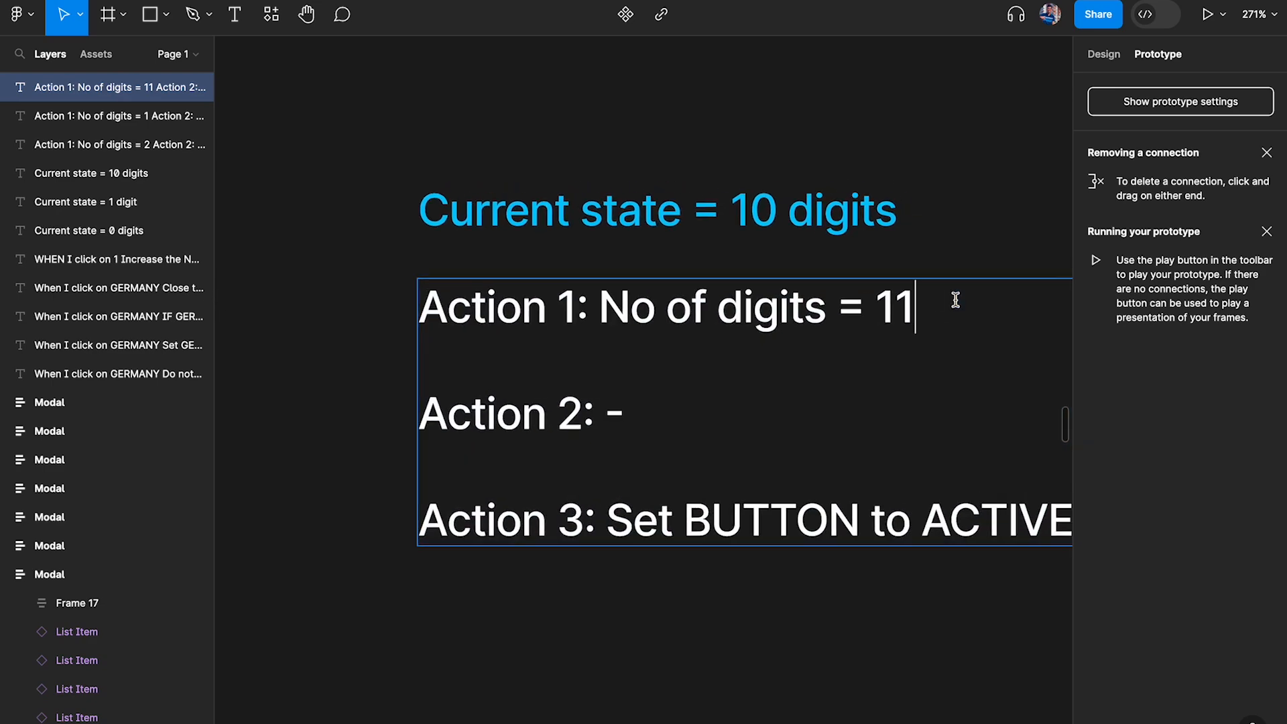
pyautogui.scroll(-5, 936, 307)
pyautogui.hscroll(-12, 935, 307)
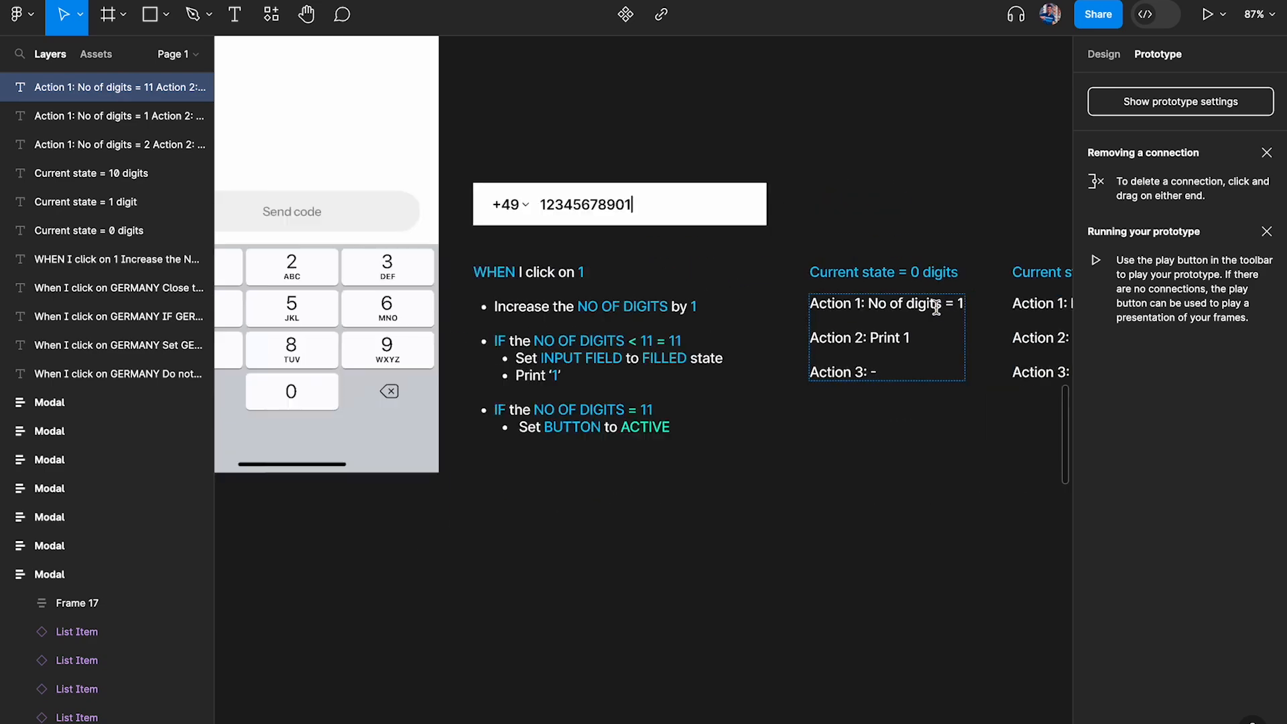
pyautogui.hscroll(4, 935, 308)
pyautogui.scroll(5, 710, 360)
pyautogui.moveTo(514, 314); pyautogui.dragTo(776, 383)
pyautogui.hscroll(2, 776, 382)
pyautogui.moveTo(693, 380); pyautogui.dragTo(392, 300)
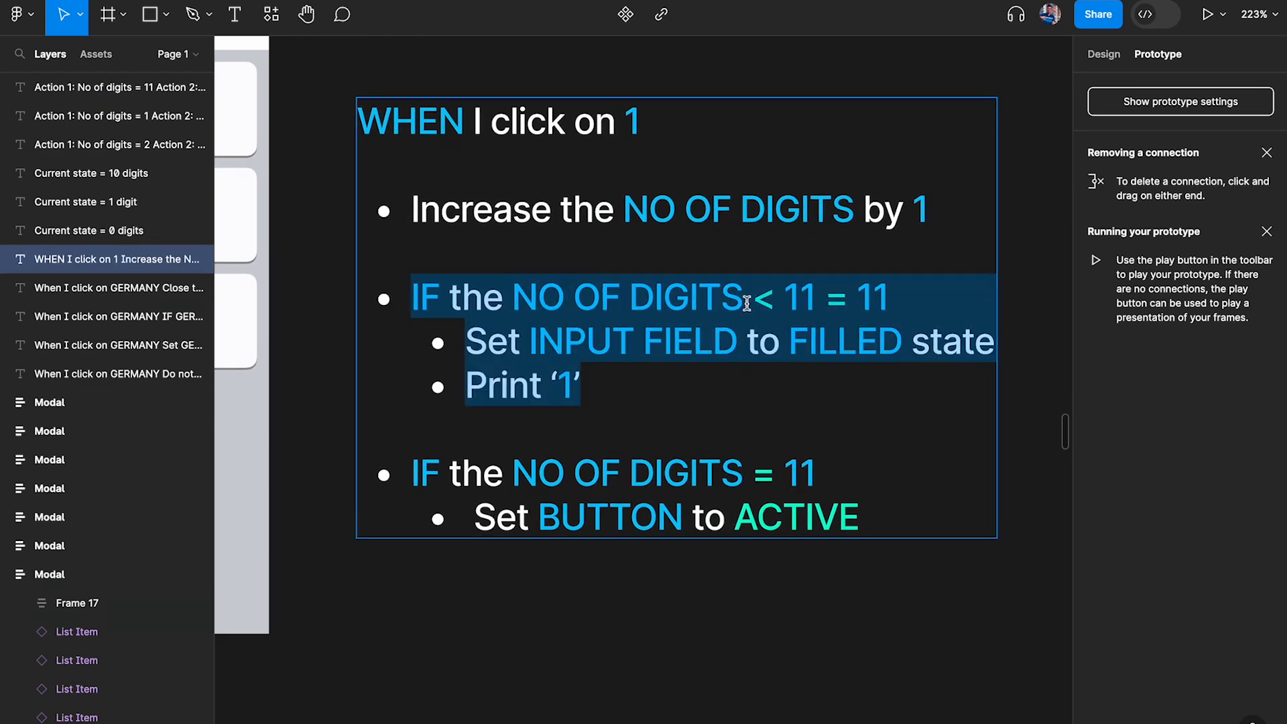
# Replace the dash in Action 2 under "Current state = 10 digits" with "Print 1" and finish editing the text
pyautogui.scroll(-5, 824, 302)
pyautogui.hscroll(10, 576, 324)
pyautogui.scroll(4, 529, 315)
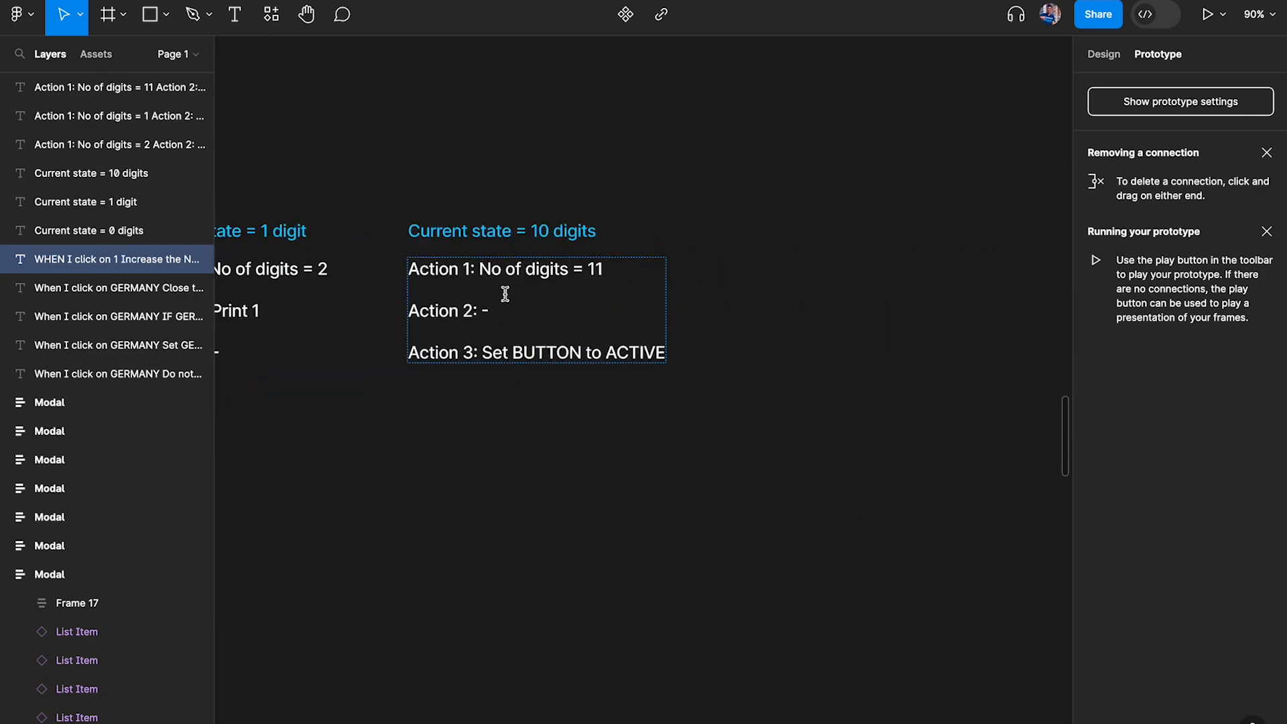
pyautogui.doubleClick(538, 333)
pyautogui.press('BackSpace')
pyautogui.press('BackSpace')
pyautogui.write('O')
pyautogui.press('BackSpace')
pyautogui.write('Print 1')
pyautogui.press('Escape')
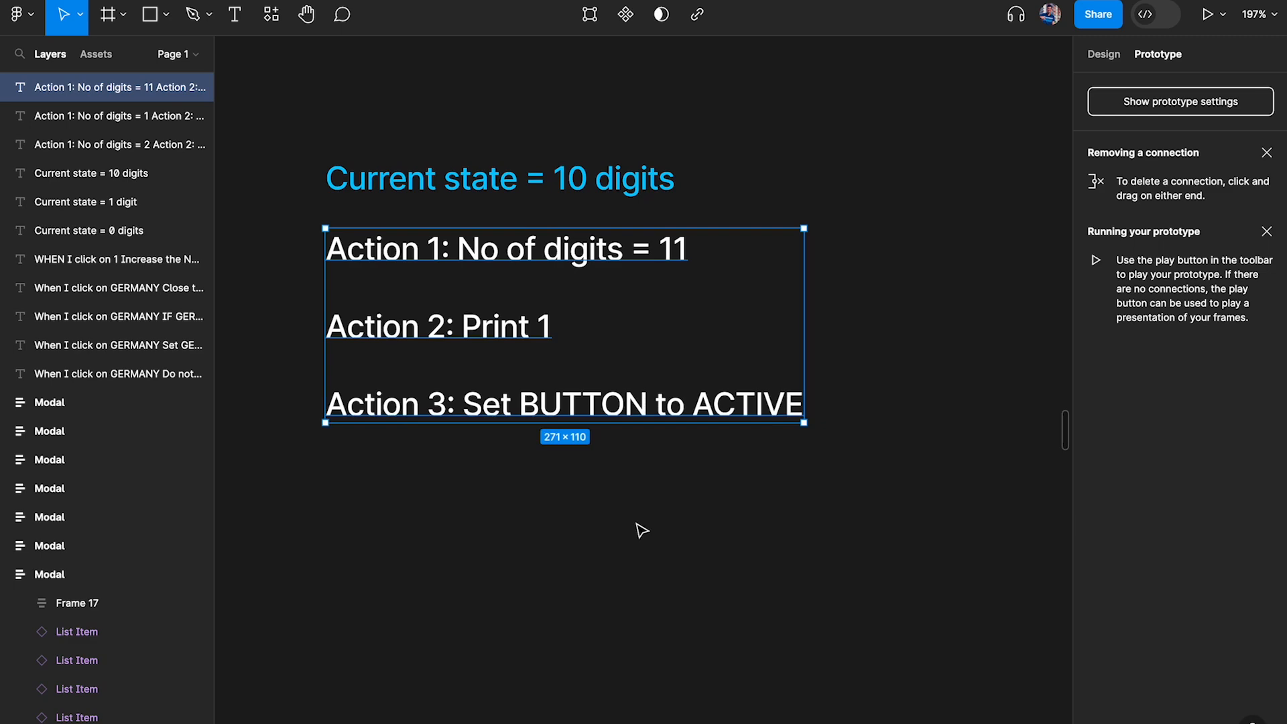
pyautogui.click(638, 529)
# Open an inline preview of the PN_Active frame and test the number entry by repeatedly entering the digit 1 up to 11 digits
pyautogui.scroll(-5, 560, 421)
pyautogui.hscroll(-10, 559, 412)
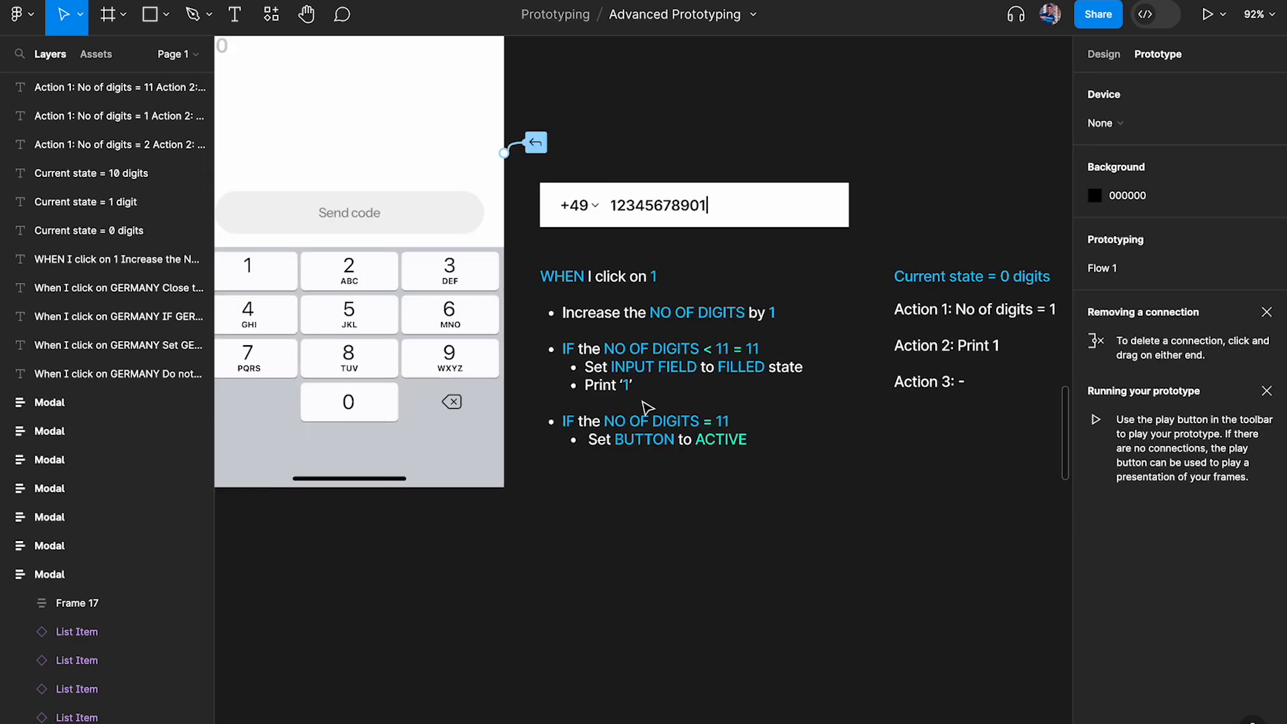
pyautogui.scroll(5, 655, 397)
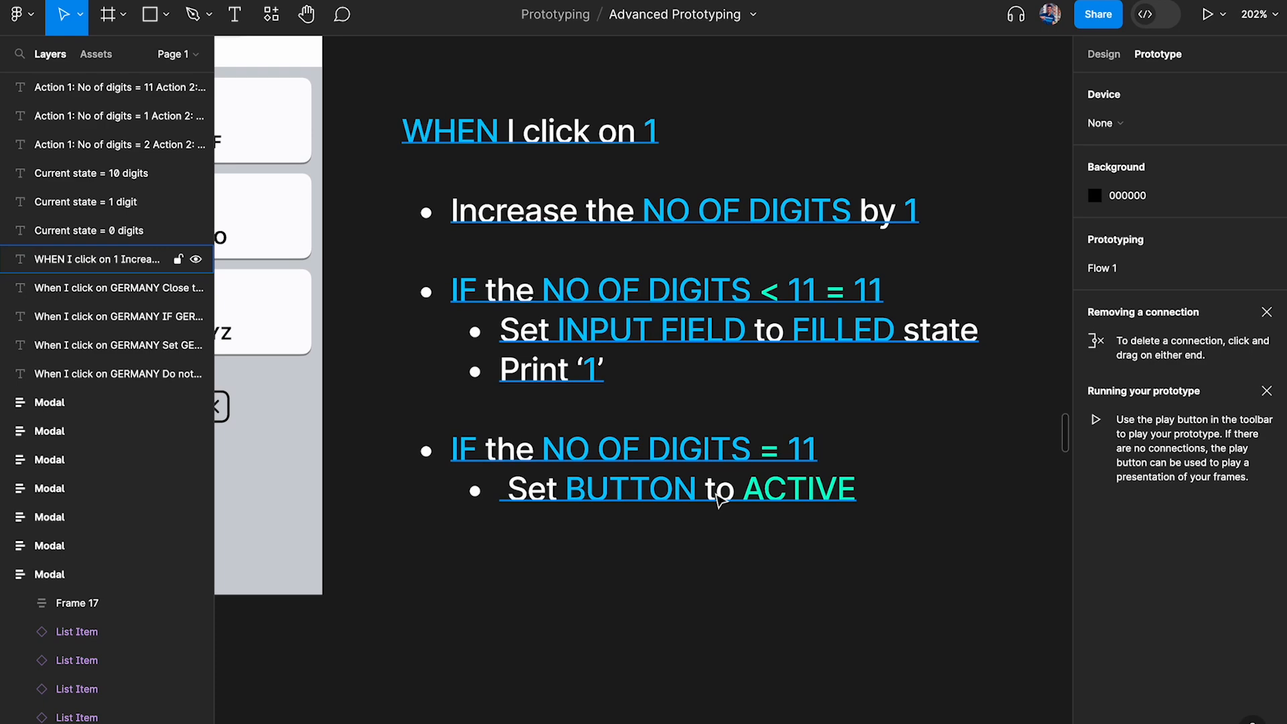
pyautogui.scroll(-8, 719, 499)
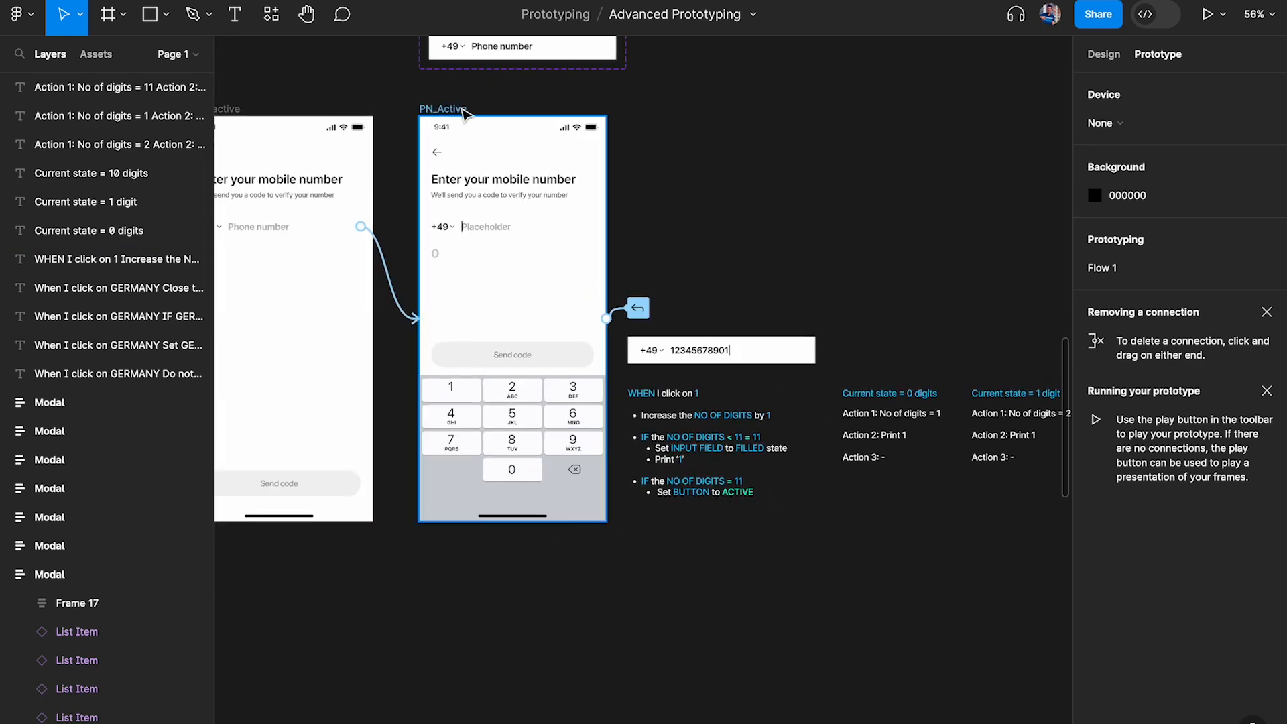
pyautogui.click(462, 112)
pyautogui.hotkey('shift', 'space')
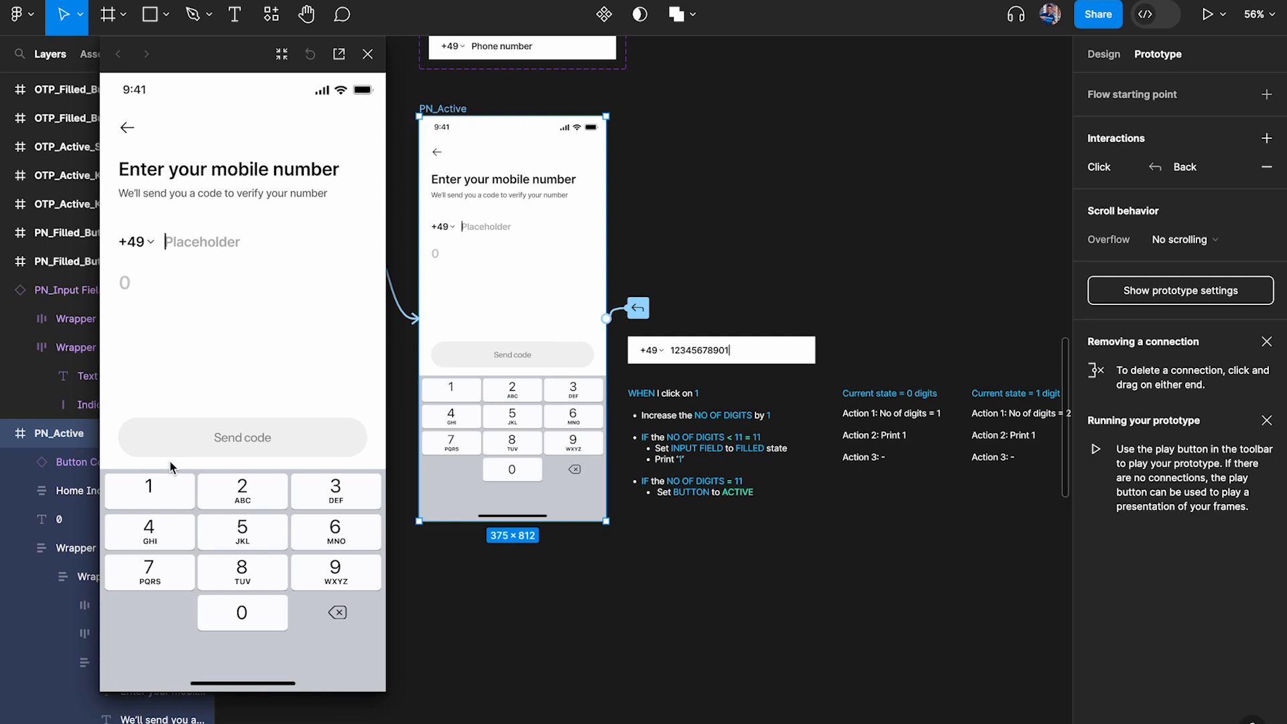
pyautogui.click(149, 495)
pyautogui.click(149, 494)
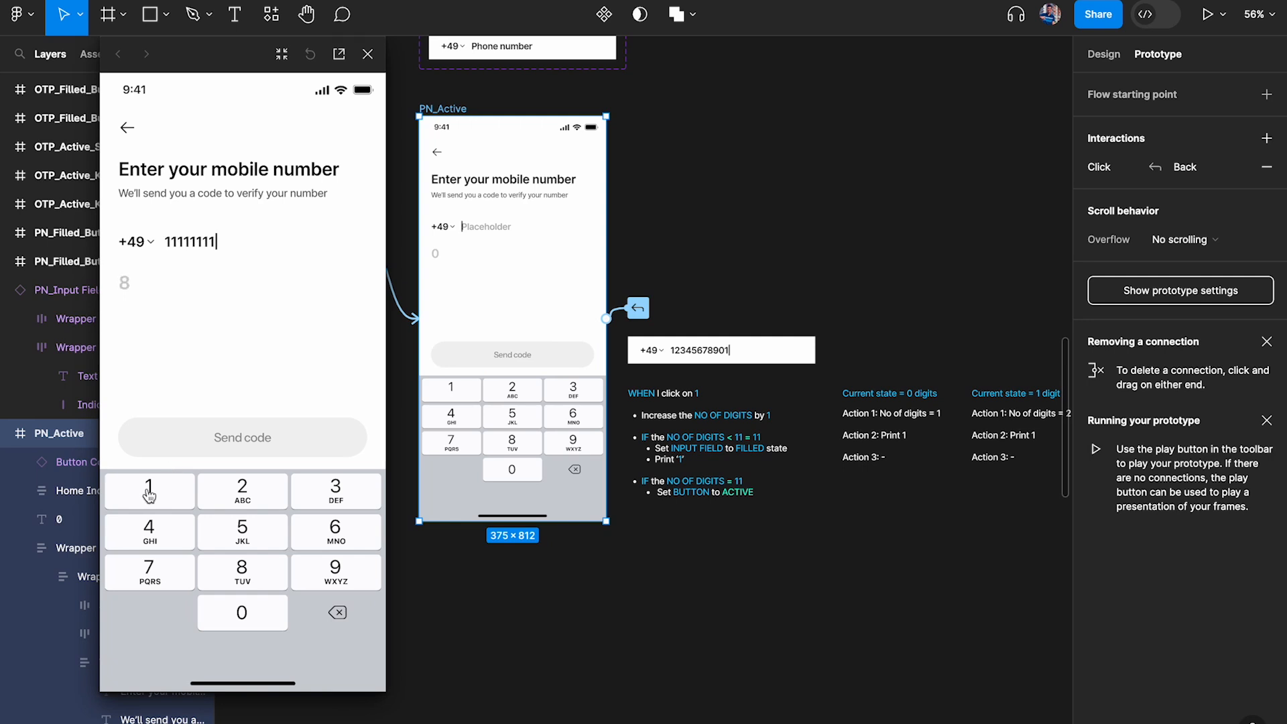
pyautogui.click(149, 495)
pyautogui.click(158, 494)
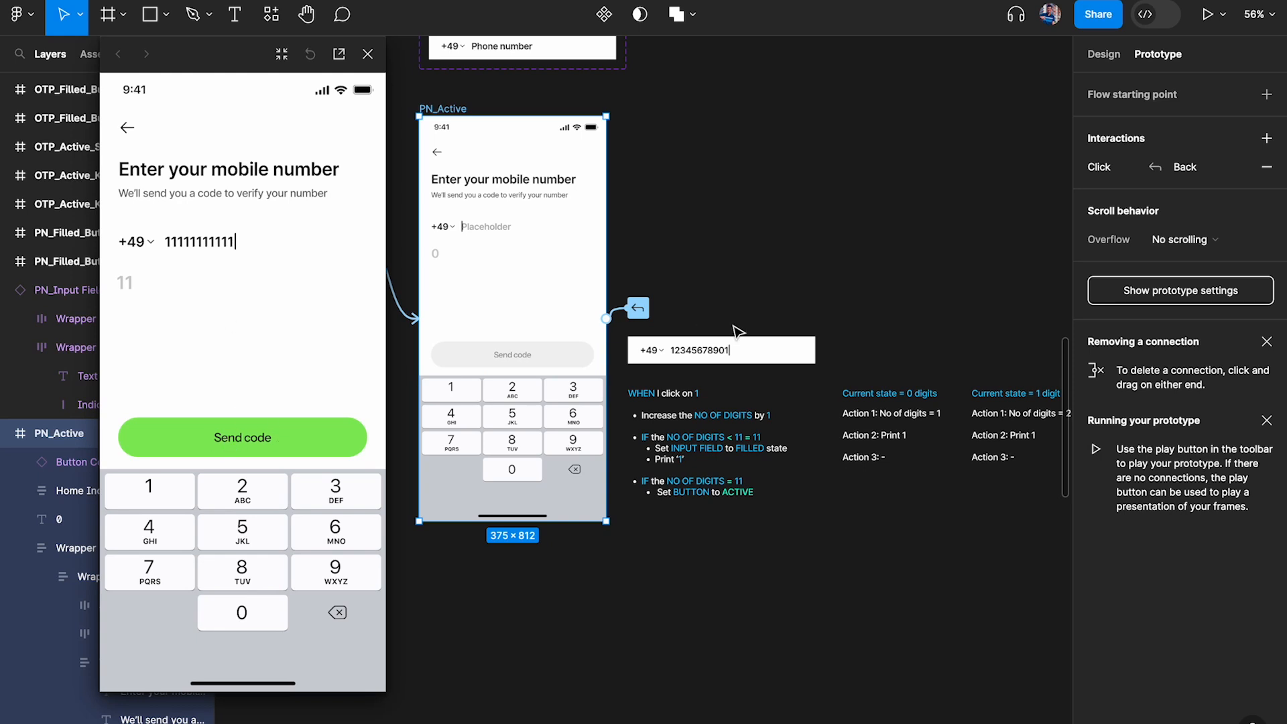
# Review the actions under "Current state = 10 digits" beside the prototype preview, and close the preview
pyautogui.hscroll(3, 738, 331)
pyautogui.scroll(5, 856, 356)
pyautogui.hscroll(3, 856, 356)
pyautogui.click(1020, 195)
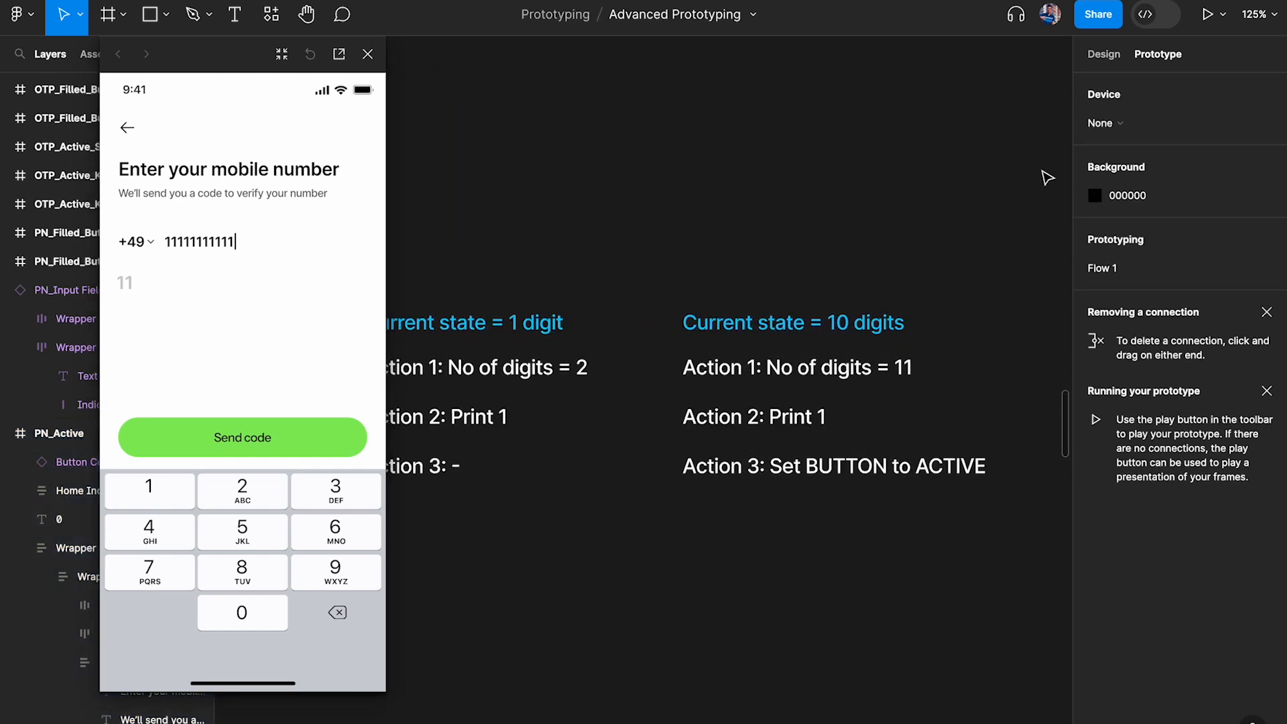
pyautogui.click(1103, 54)
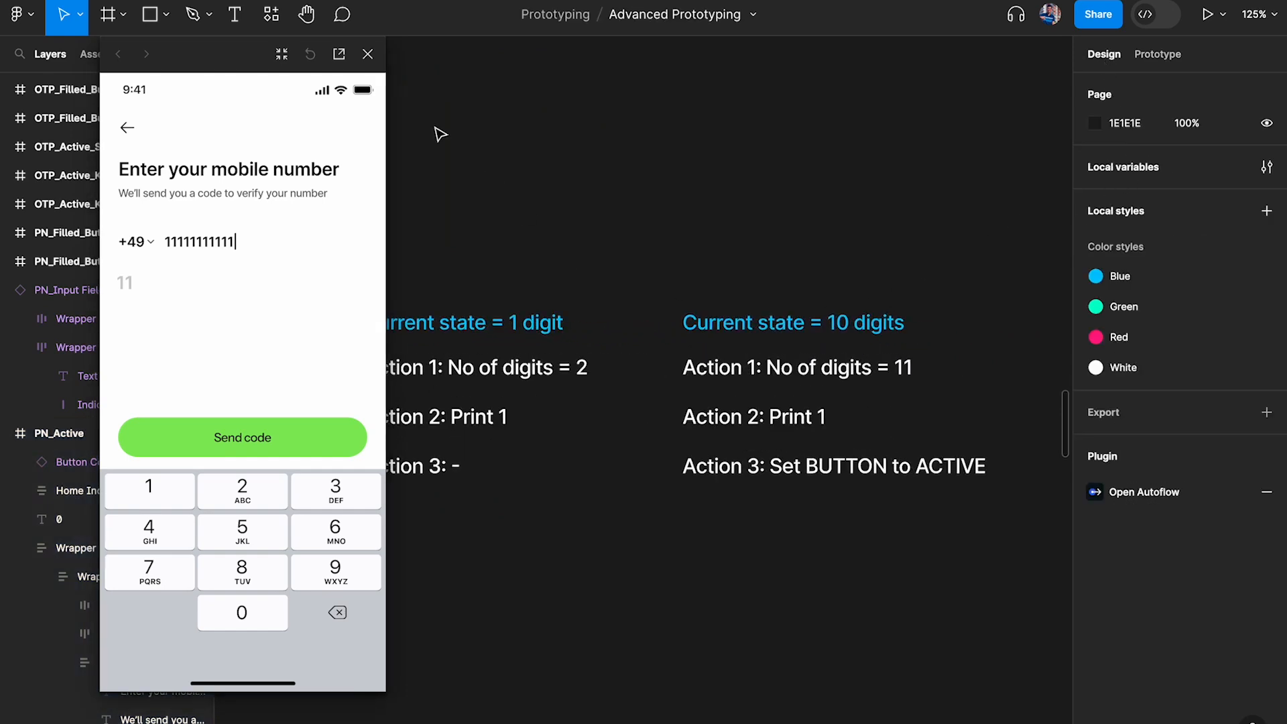
pyautogui.click(367, 53)
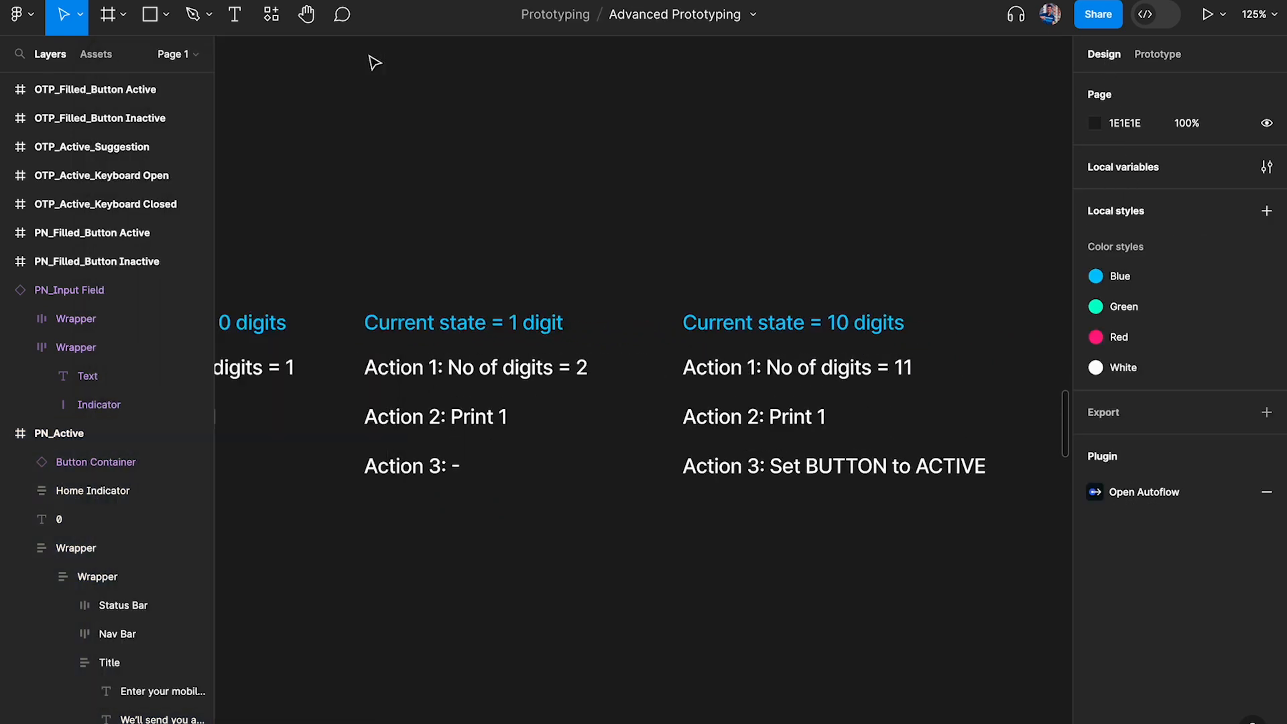
# Examine the conditional click actions on the keypad's 1 button in PN_Active, and close the interaction details
pyautogui.click(851, 327)
pyautogui.hotkey('shift', 'e')
pyautogui.hscroll(-15, 698, 230)
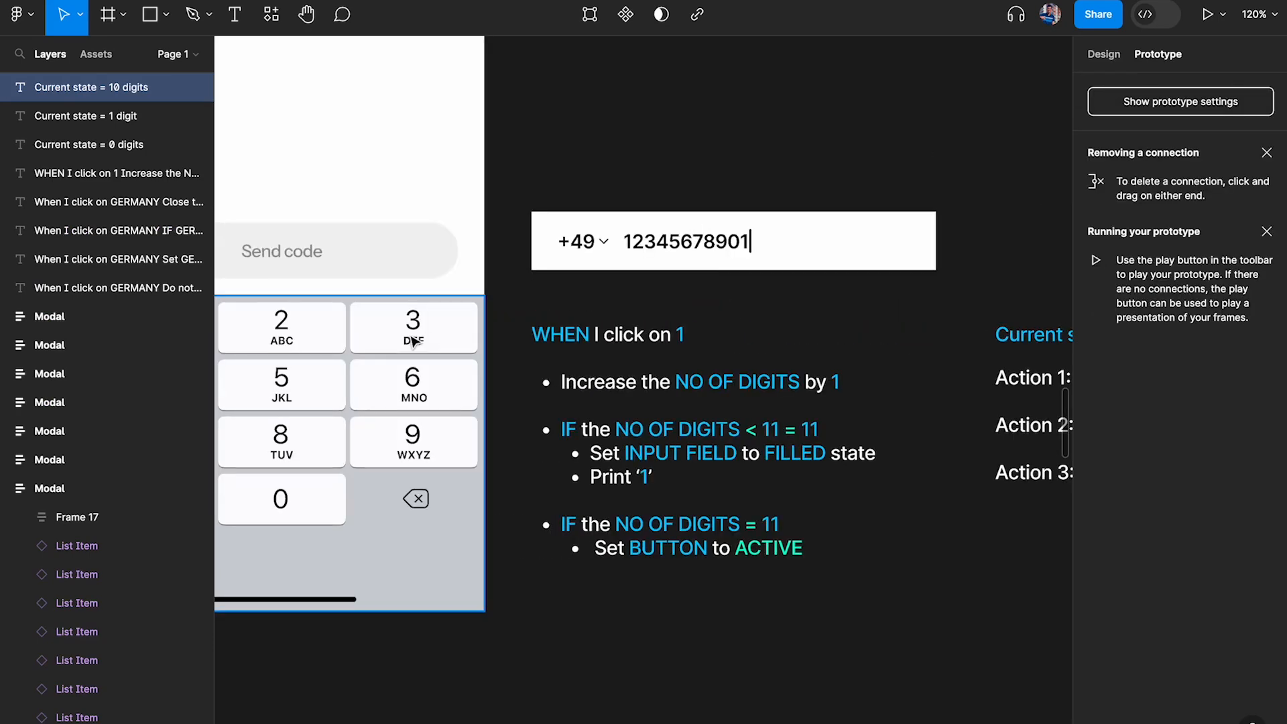
pyautogui.hscroll(-5, 414, 342)
pyautogui.click(325, 335)
pyautogui.click(1135, 125)
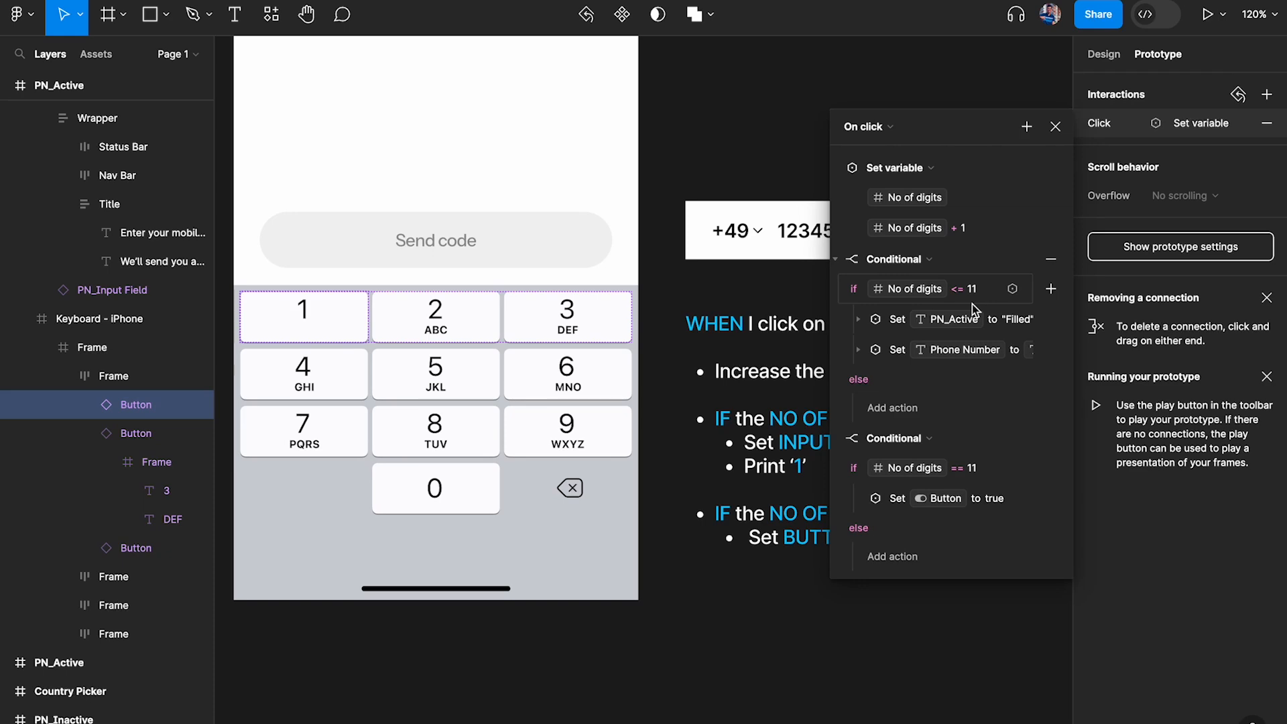
pyautogui.click(1057, 128)
# Change the first IF condition in the "WHEN I click on 1" note to read "NO OF DIGITS <= 11"
pyautogui.scroll(5, 919, 513)
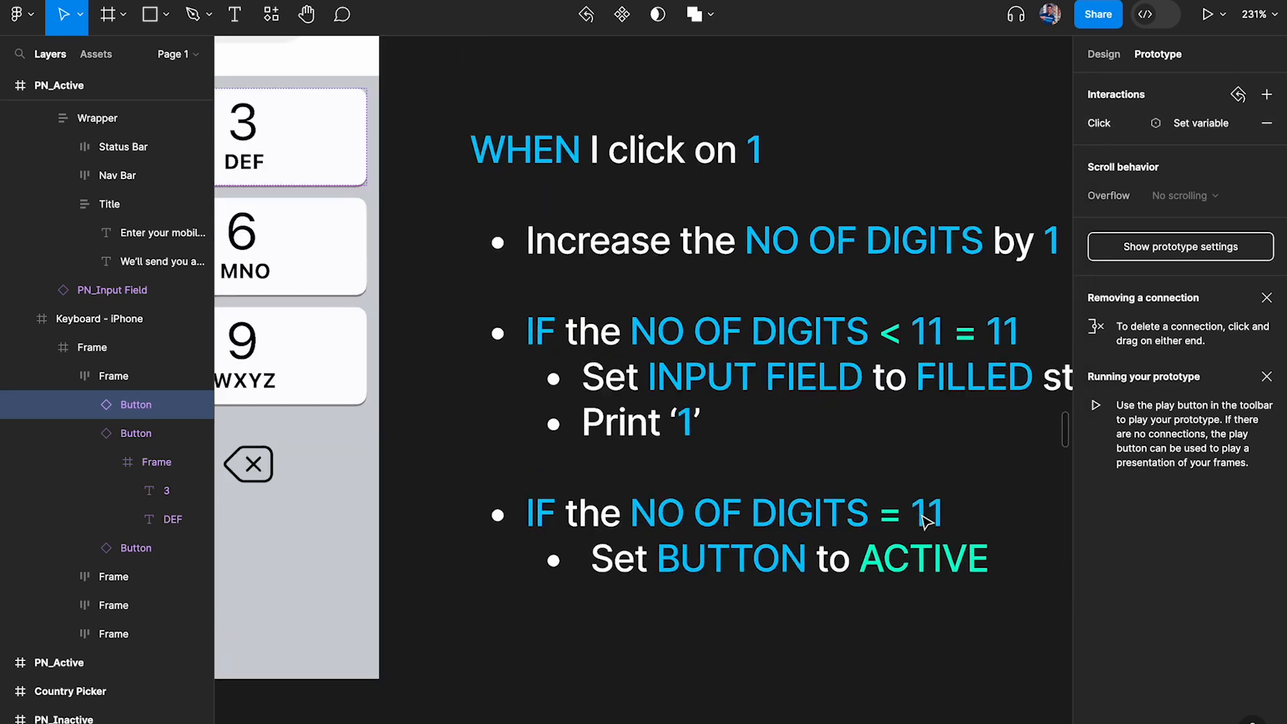
pyautogui.doubleClick(967, 339)
pyautogui.click(953, 333)
pyautogui.press('BackSpace')
pyautogui.press('BackSpace')
pyautogui.press('BackSpace')
pyautogui.press('BackSpace')
pyautogui.click(898, 436)
pyautogui.hscroll(3, 863, 503)
pyautogui.press('Escape')
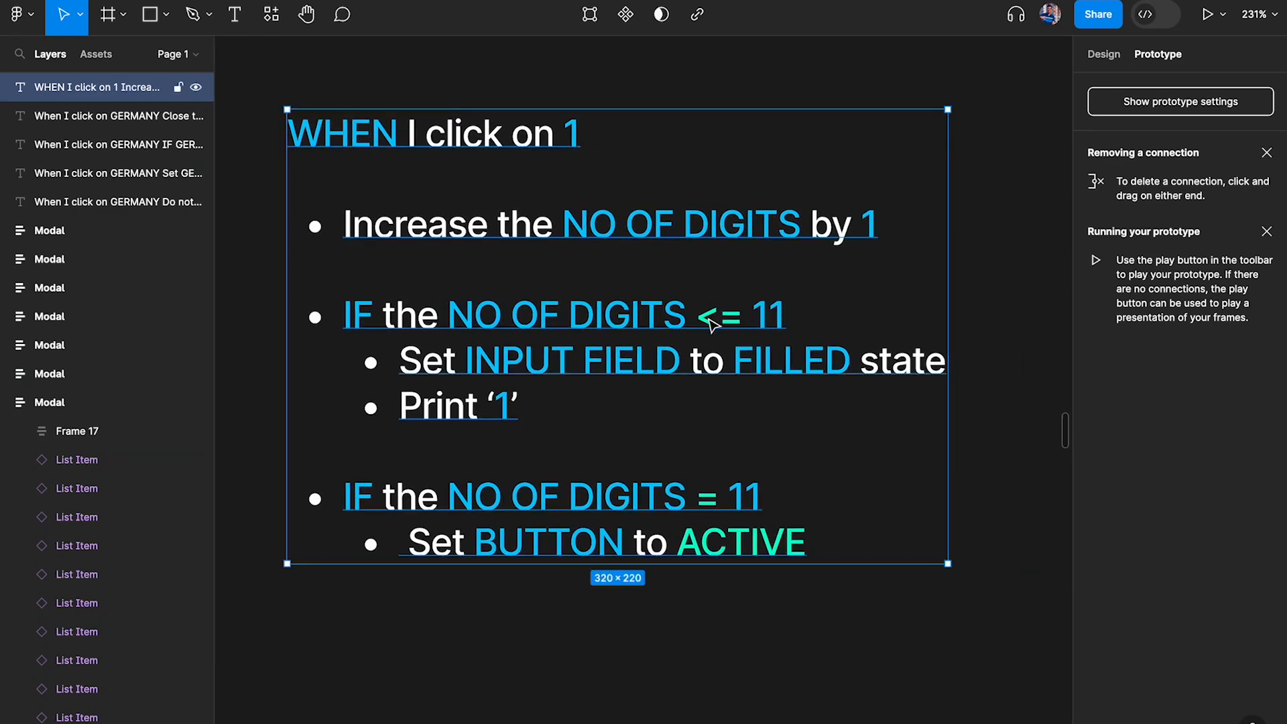
# Review both IF conditions and their resulting actions in the "WHEN I click on 1" note
pyautogui.doubleClick(362, 315)
pyautogui.moveTo(347, 315); pyautogui.dragTo(532, 416)
pyautogui.click(529, 415)
pyautogui.moveTo(351, 496); pyautogui.dragTo(813, 494)
pyautogui.click(776, 491)
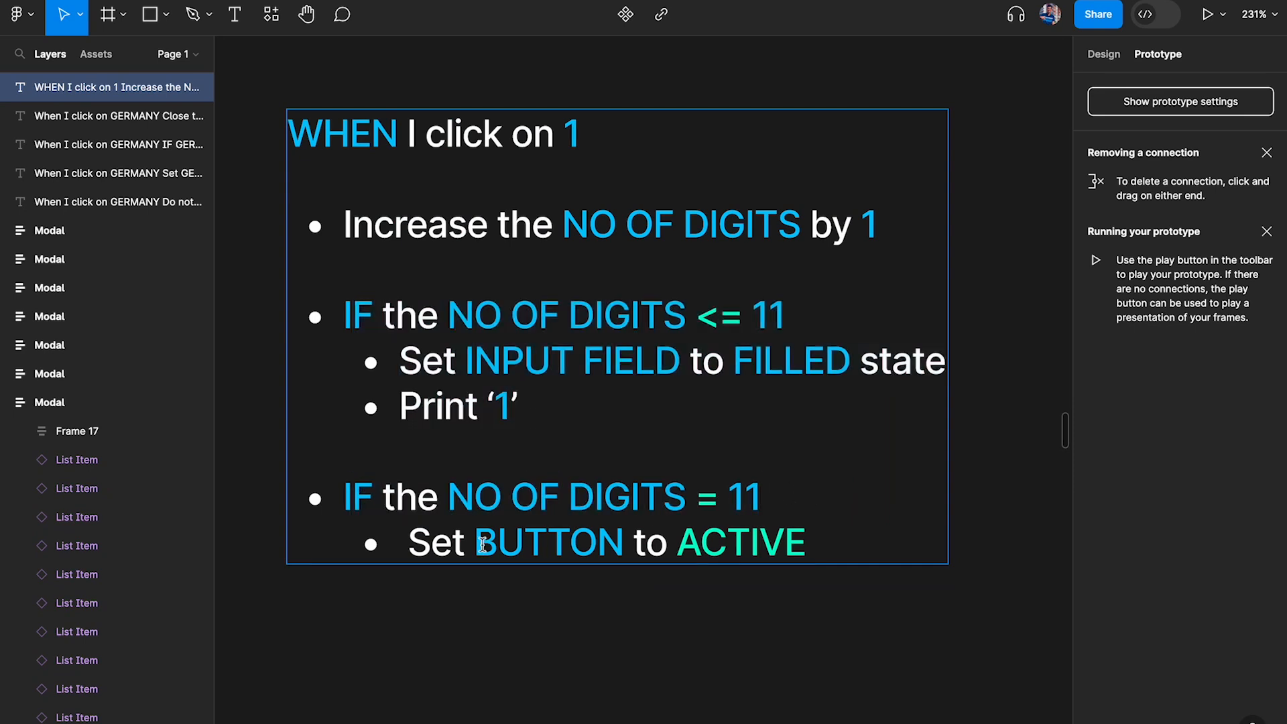
pyautogui.moveTo(467, 544); pyautogui.dragTo(809, 549)
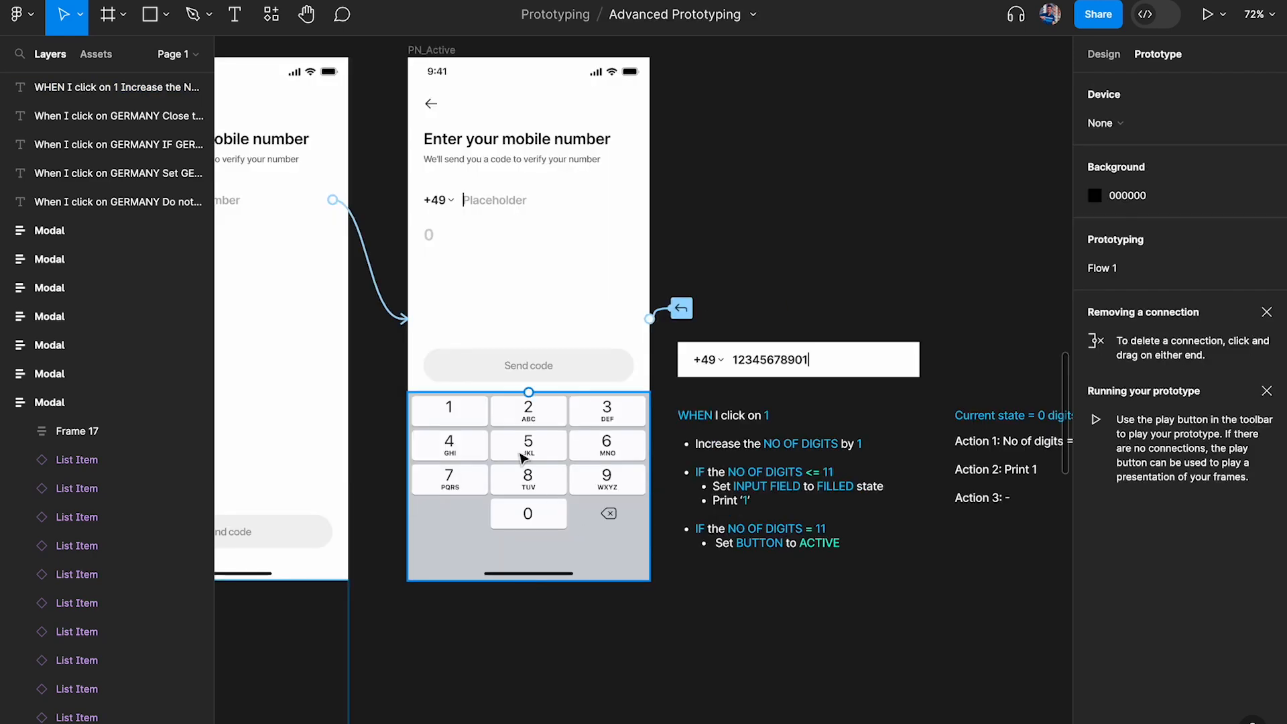
# Examine the 1 button's interaction and the country code part of the input field in PN_Active
pyautogui.scroll(5, 523, 456)
pyautogui.scroll(1, 523, 456)
pyautogui.click(451, 402)
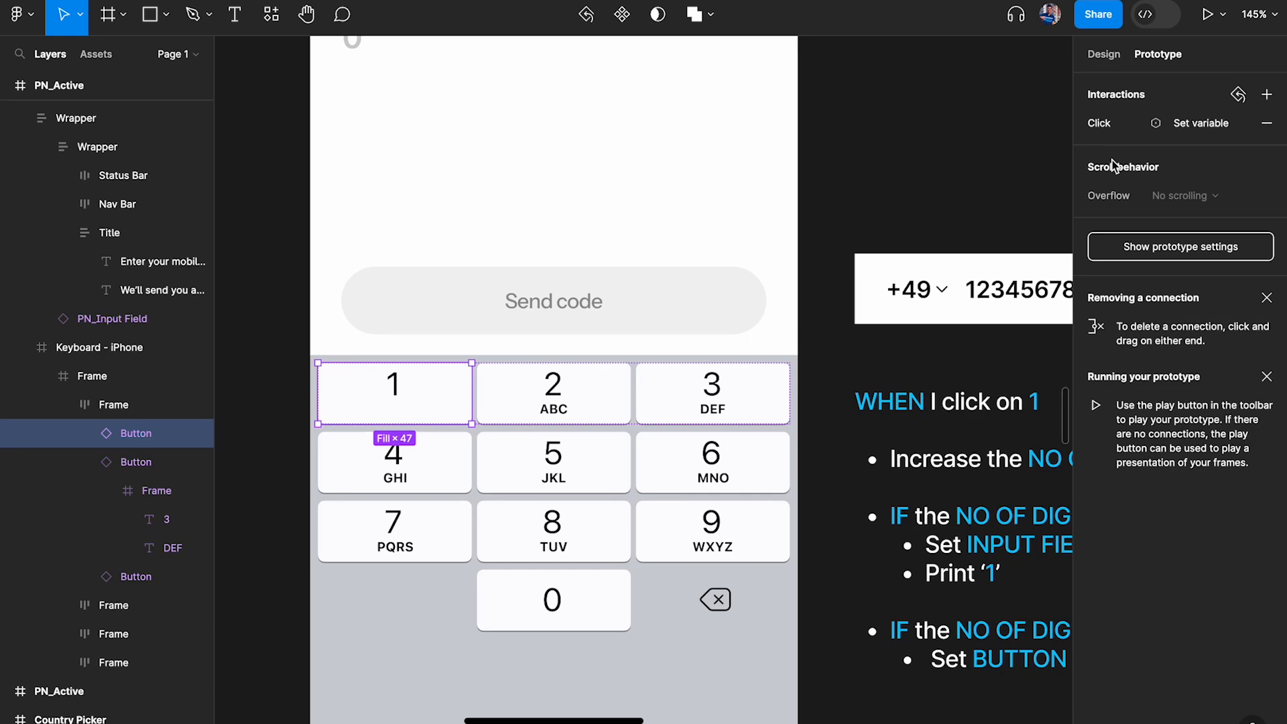
pyautogui.scroll(-3, 915, 54)
pyautogui.scroll(4, 915, 54)
pyautogui.scroll(4, 720, 251)
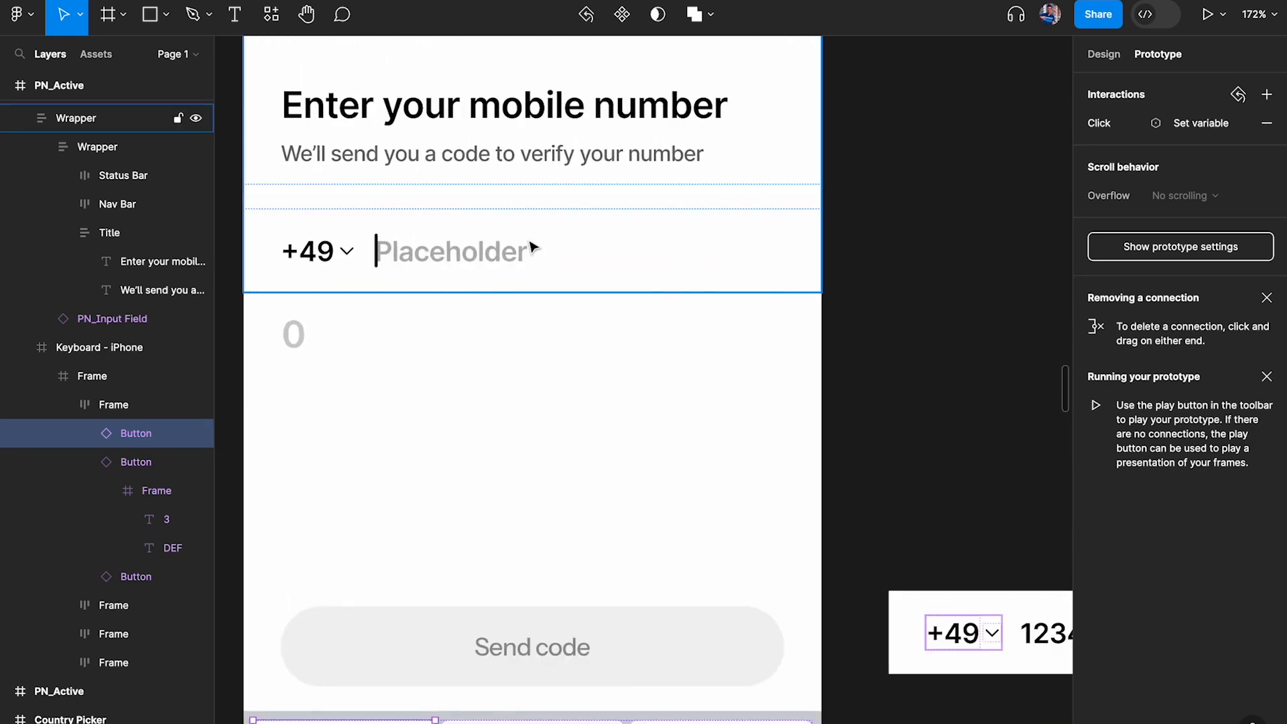
pyautogui.scroll(1, 509, 249)
pyautogui.click(483, 250)
pyautogui.click(278, 250)
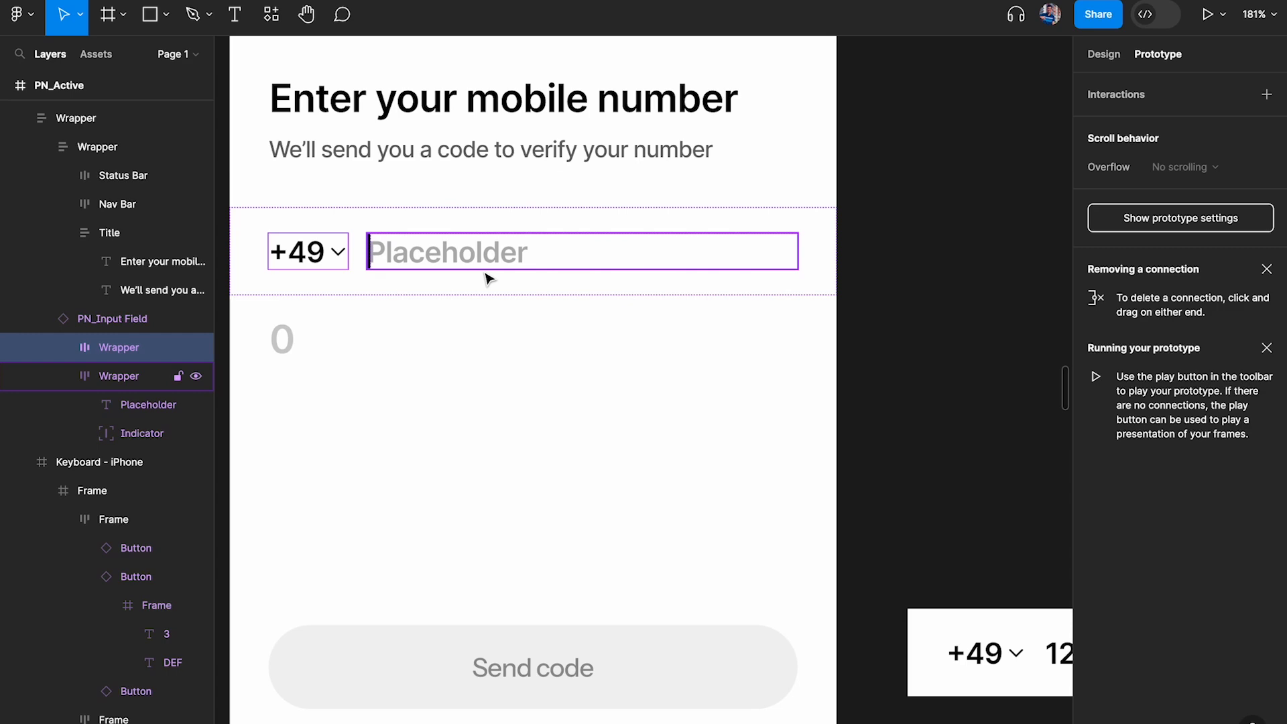
pyautogui.hotkey('shift', '1')
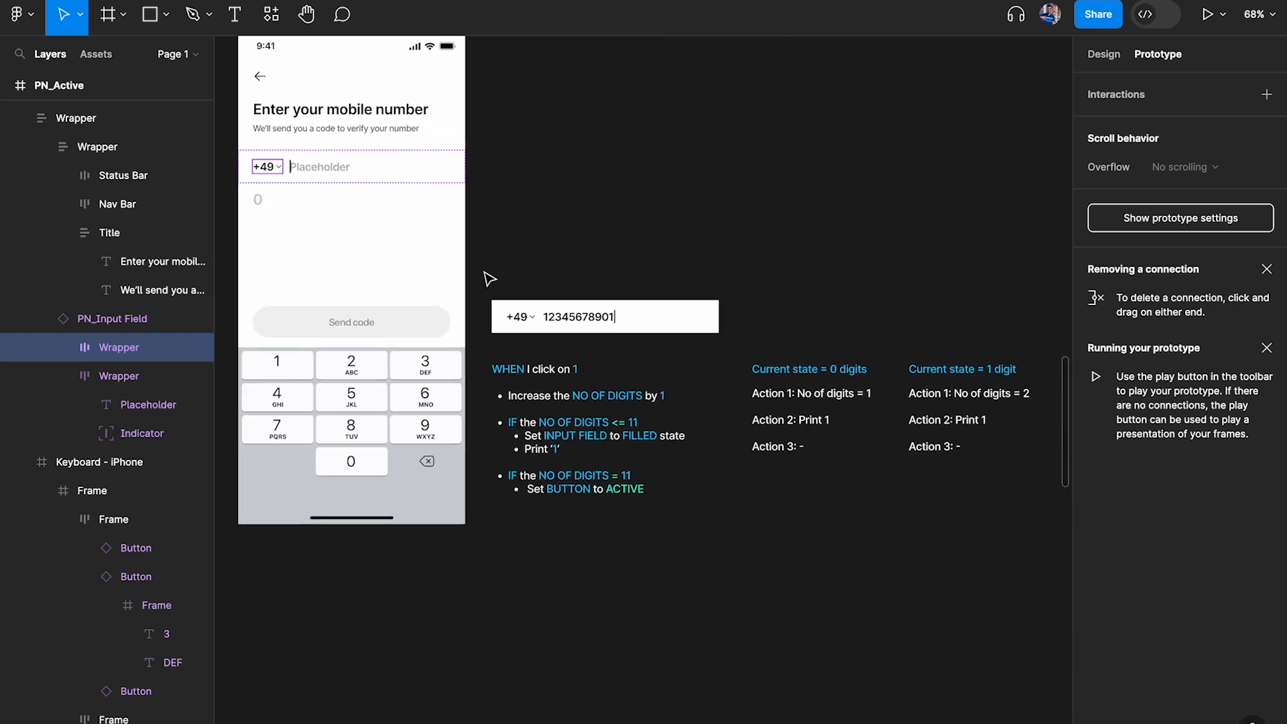
# Move the sample input field up from the logic note and shift the three "Current state" lists farther right to free space
pyautogui.hscroll(1, 703, 288)
pyautogui.moveTo(601, 336); pyautogui.dragTo(599, 192)
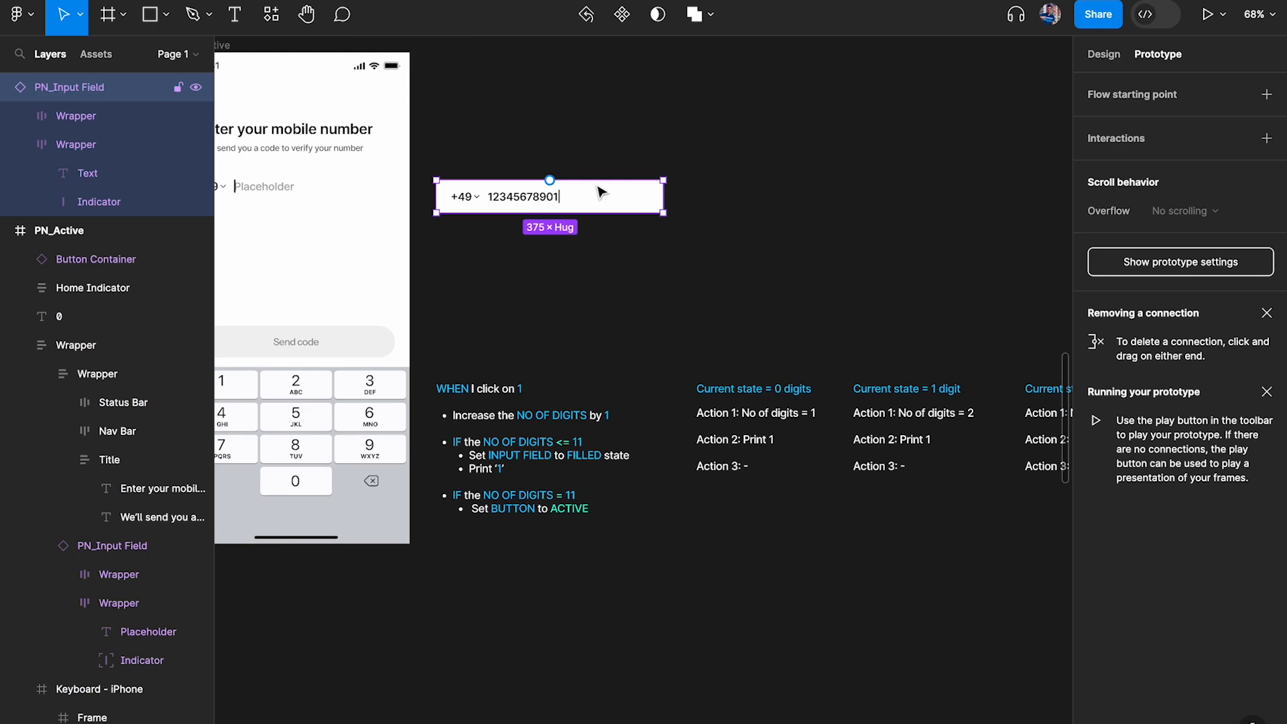
pyautogui.scroll(-3, 599, 192)
pyautogui.moveTo(652, 282); pyautogui.dragTo(963, 431)
pyautogui.moveTo(728, 337); pyautogui.dragTo(1017, 338)
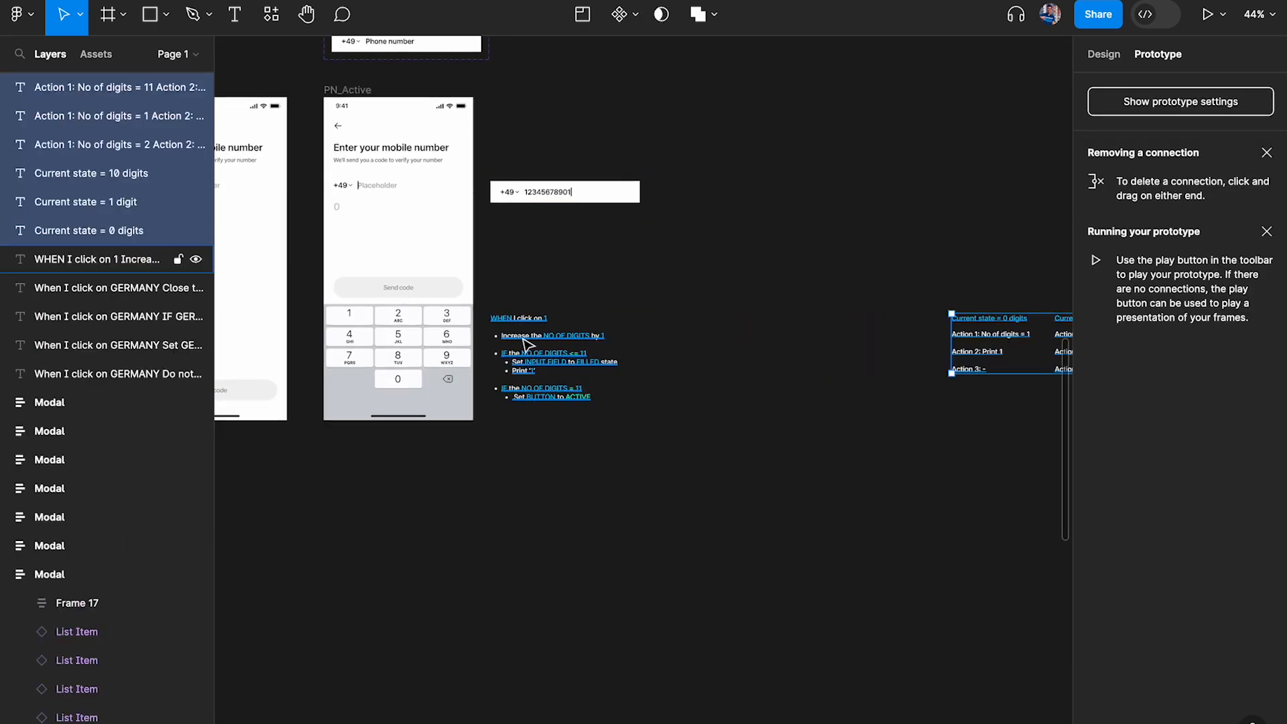
# Place the logic note closer beneath the sample input field and a duplicate of it alongside, dimming the duplicate to 20% opacity
pyautogui.scroll(3, 521, 337)
pyautogui.click(534, 347)
pyautogui.moveTo(551, 359); pyautogui.dragTo(878, 185)
pyautogui.click(617, 199)
pyautogui.click(951, 153)
pyautogui.press('2')
pyautogui.click(523, 200)
pyautogui.scroll(5, 523, 201)
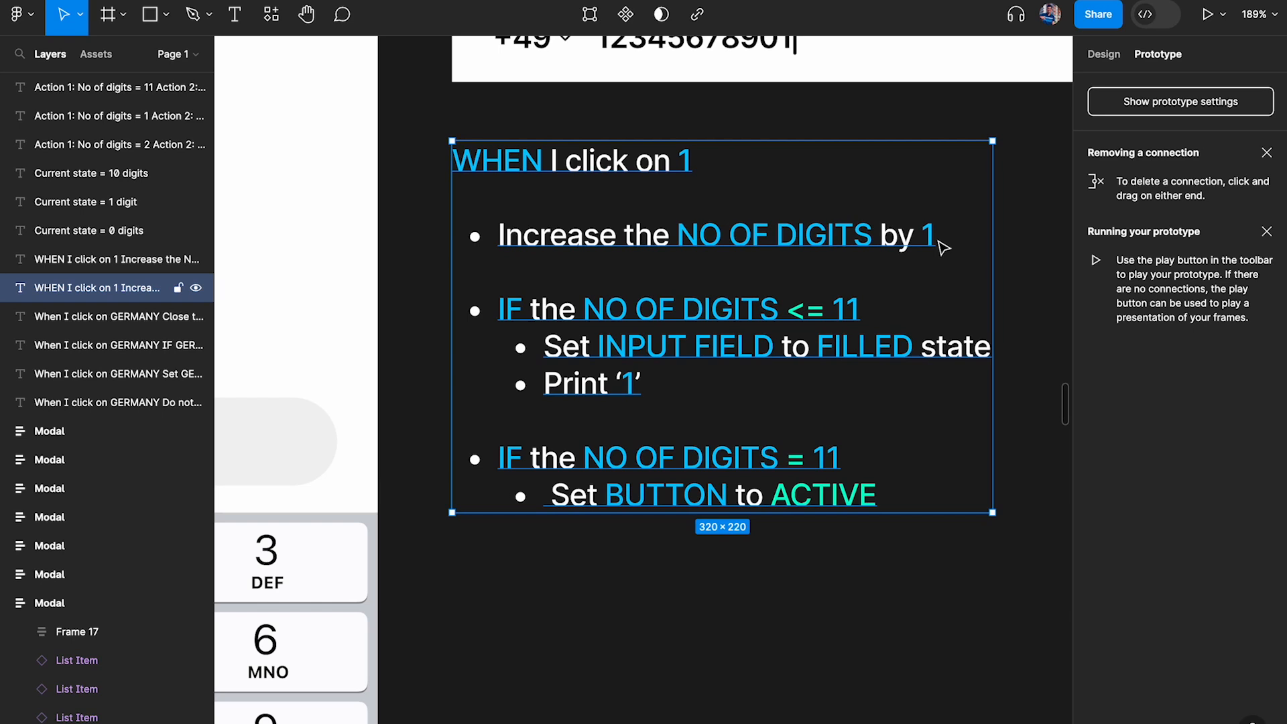
# Append "and Country code is +49" to the NO OF DIGITS <= 11 condition in the original logic note
pyautogui.doubleClick(864, 280)
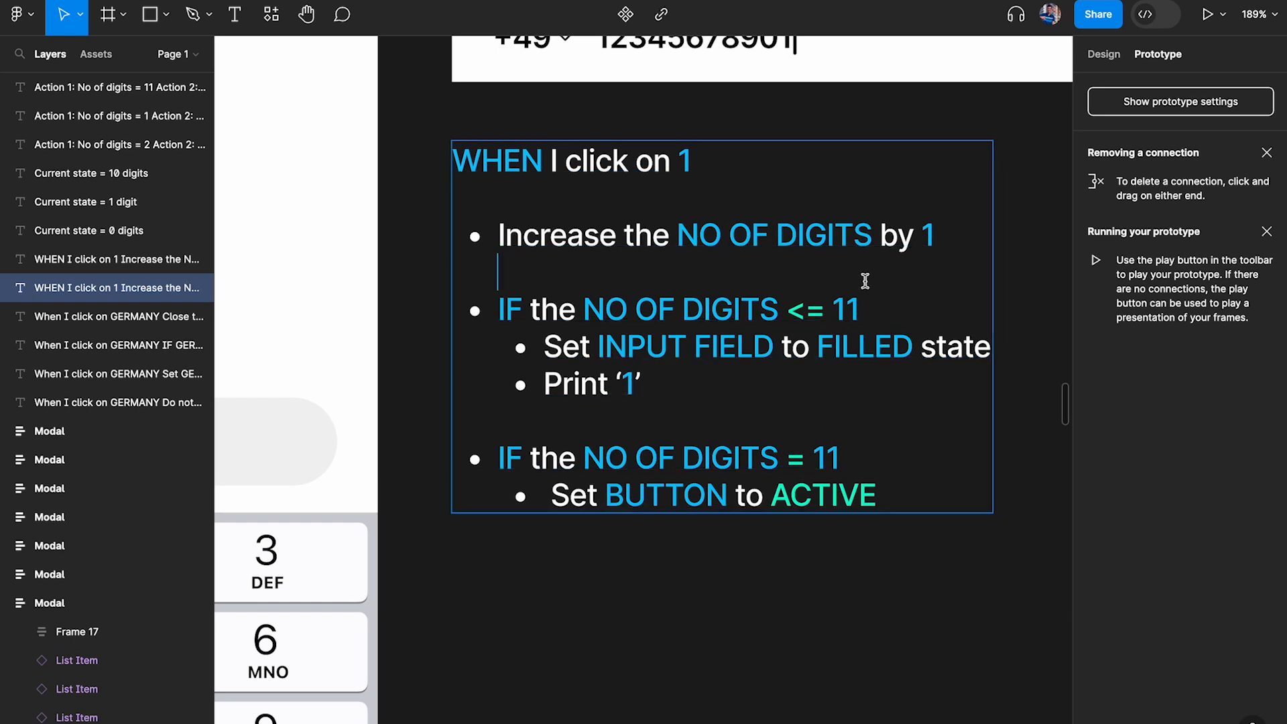
pyautogui.click(896, 303)
pyautogui.write('a')
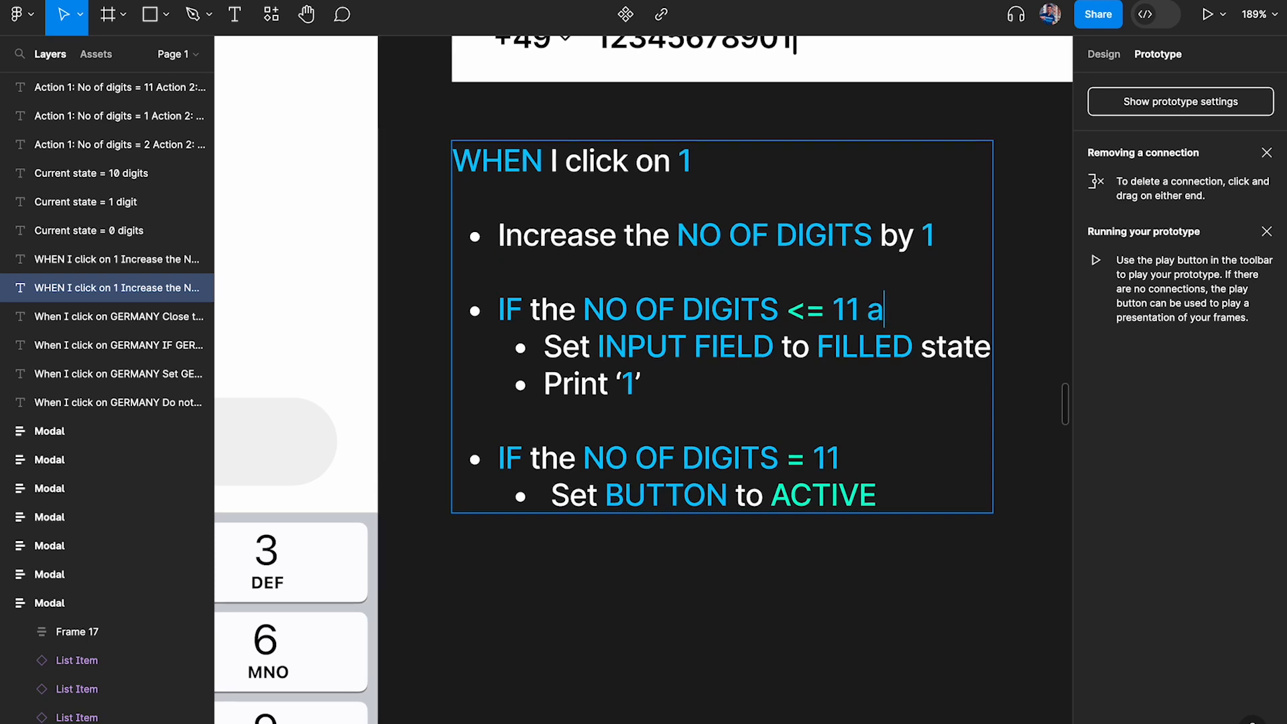
pyautogui.write('nd Count')
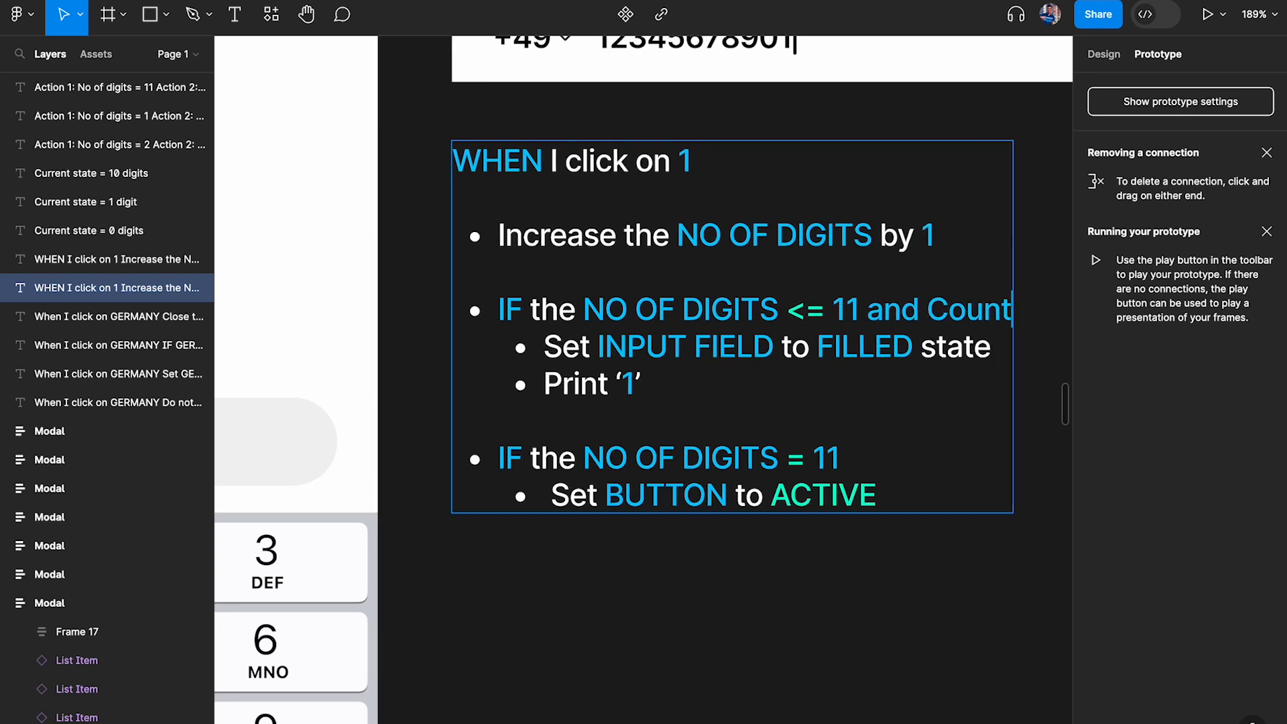
pyautogui.write('ry code')
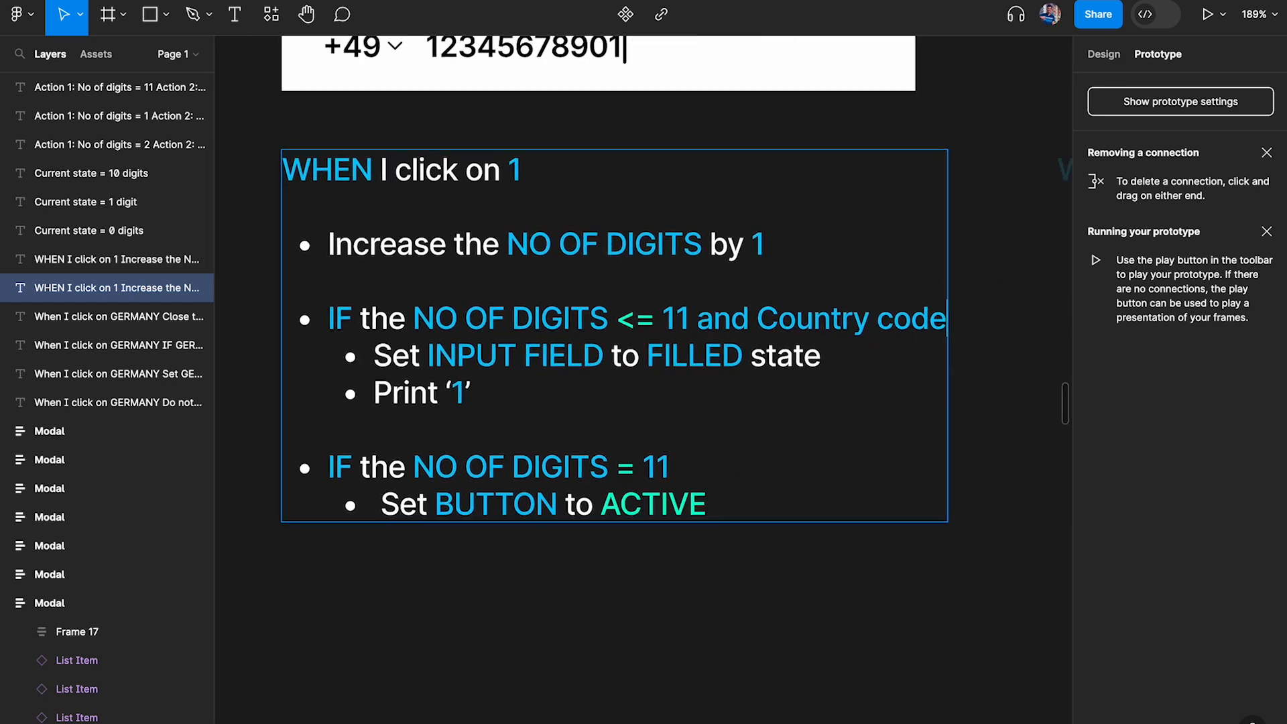
pyautogui.scroll(-1, 593, 281)
pyautogui.write('is')
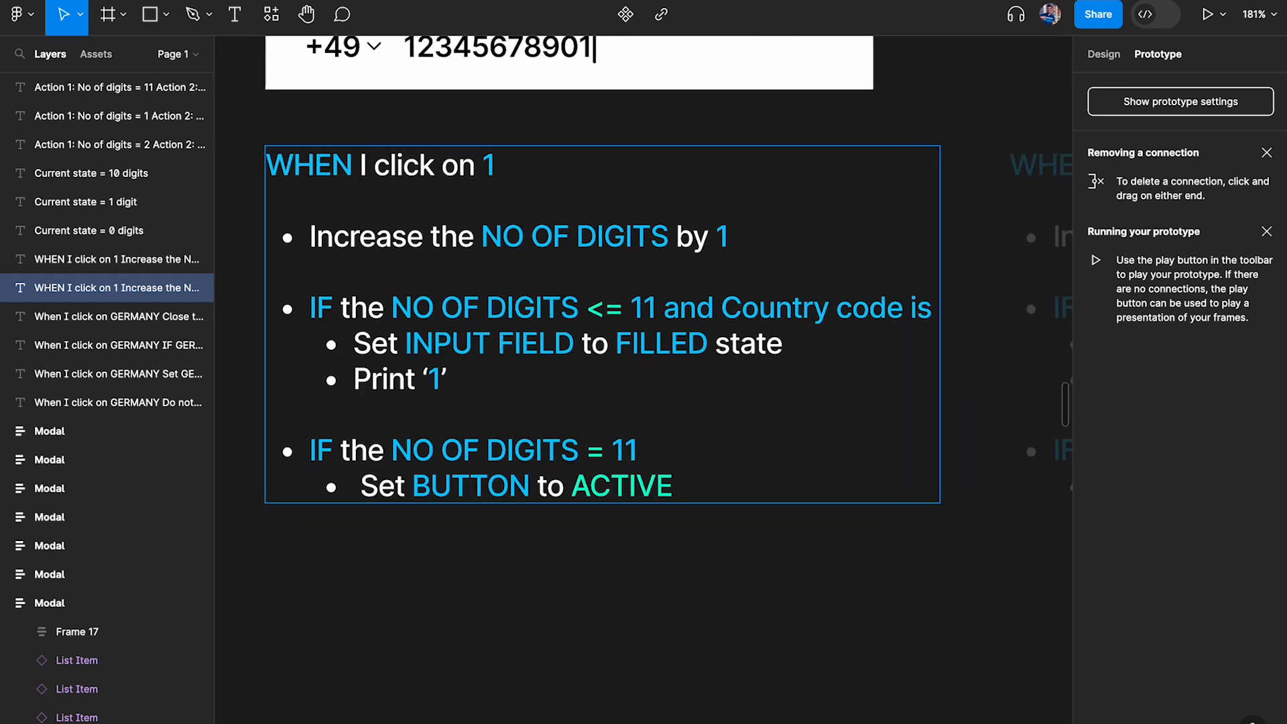
pyautogui.write(' +49')
pyautogui.press('Escape')
# Move the dimmed duplicate of the logic note farther right, clear of the widened original note
pyautogui.scroll(-5, 754, 258)
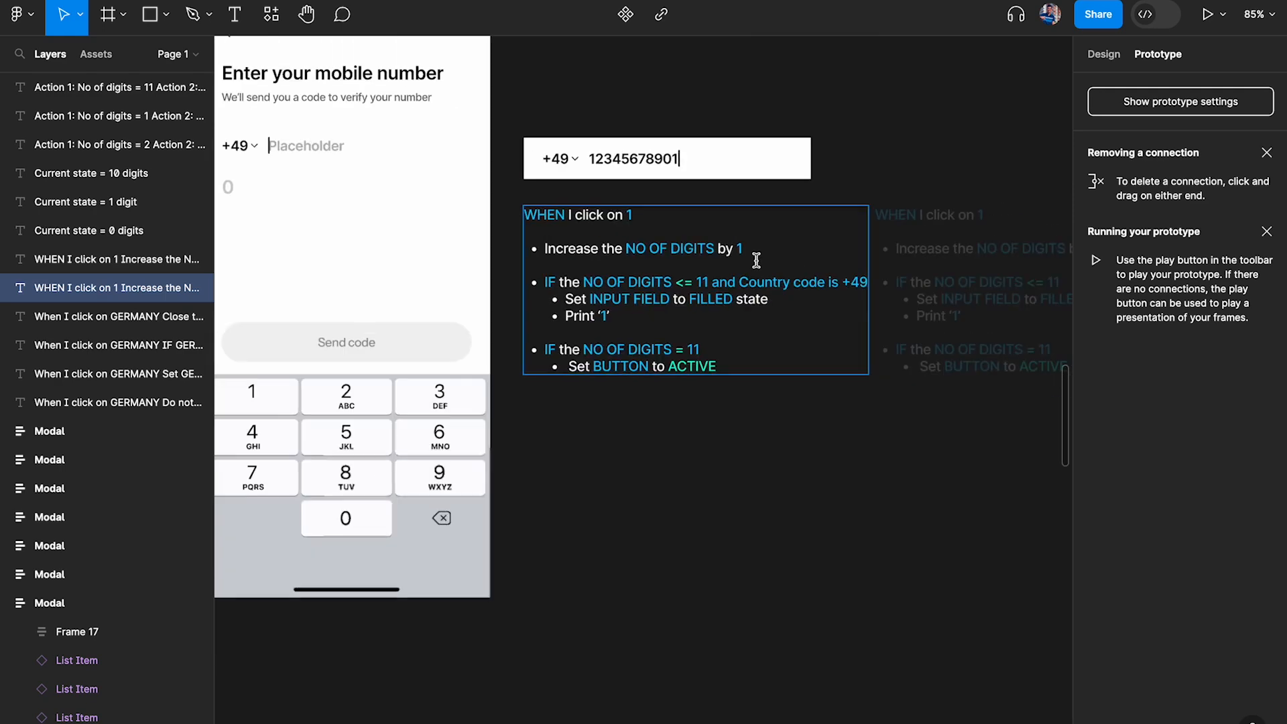
pyautogui.click(891, 153)
pyautogui.hscroll(4, 890, 153)
pyautogui.moveTo(801, 210); pyautogui.dragTo(1033, 212)
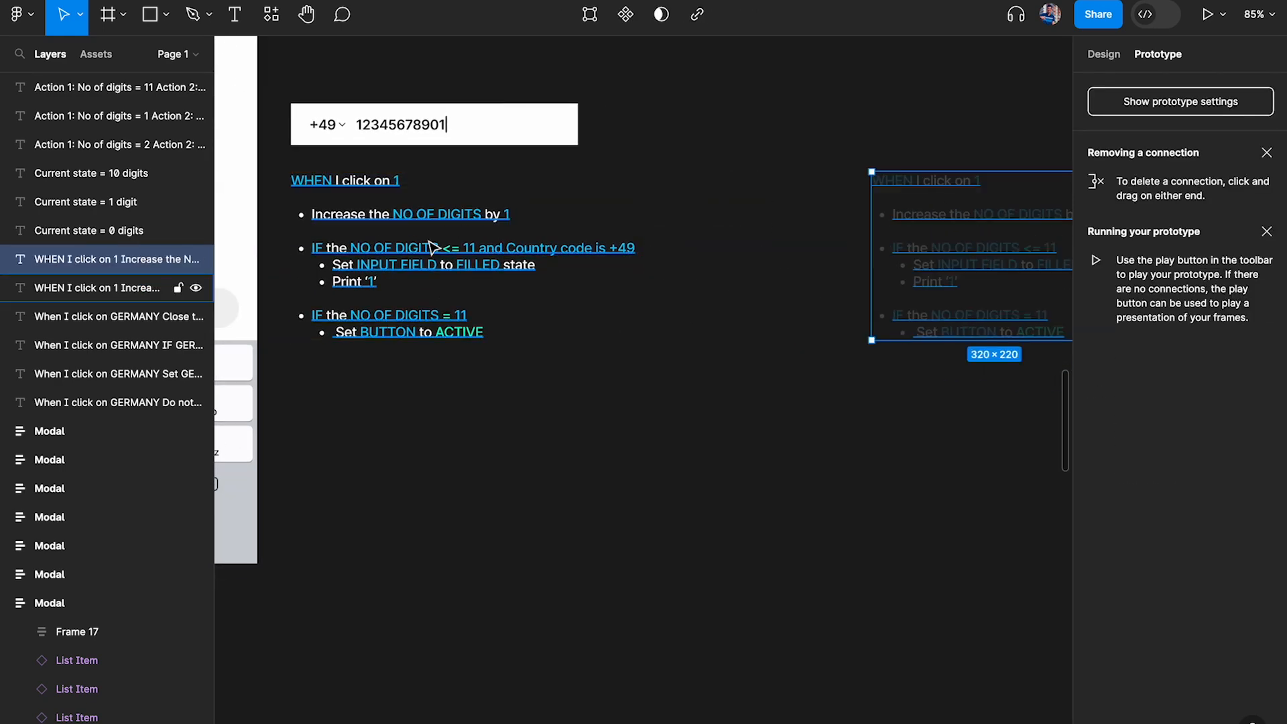
# Apply the White color style to the words "and" and "is" in the note's NO OF DIGITS <= 11 condition
pyautogui.scroll(5, 429, 245)
pyautogui.scroll(3, 582, 267)
pyautogui.doubleClick(724, 262)
pyautogui.moveTo(847, 260)
pyautogui.mouseDown()
pyautogui.moveTo(865, 262)
pyautogui.moveTo(838, 261)
pyautogui.mouseUp()
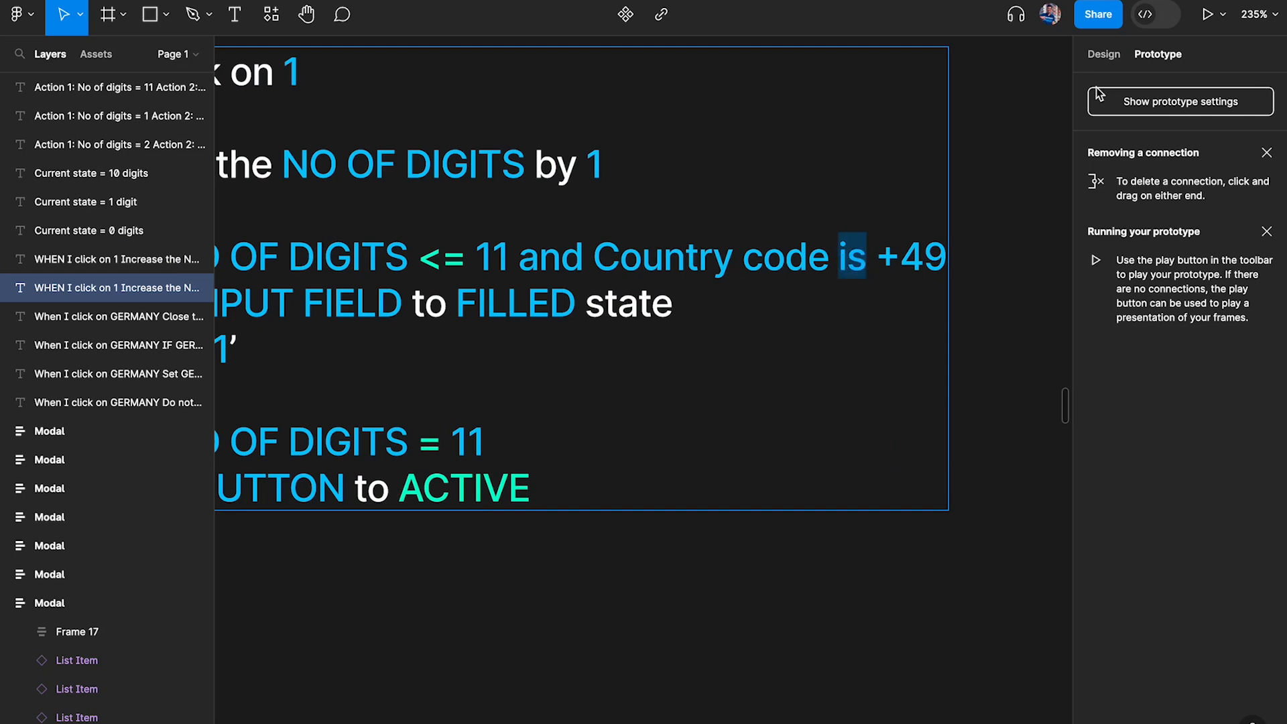
pyautogui.click(1093, 59)
pyautogui.click(1144, 492)
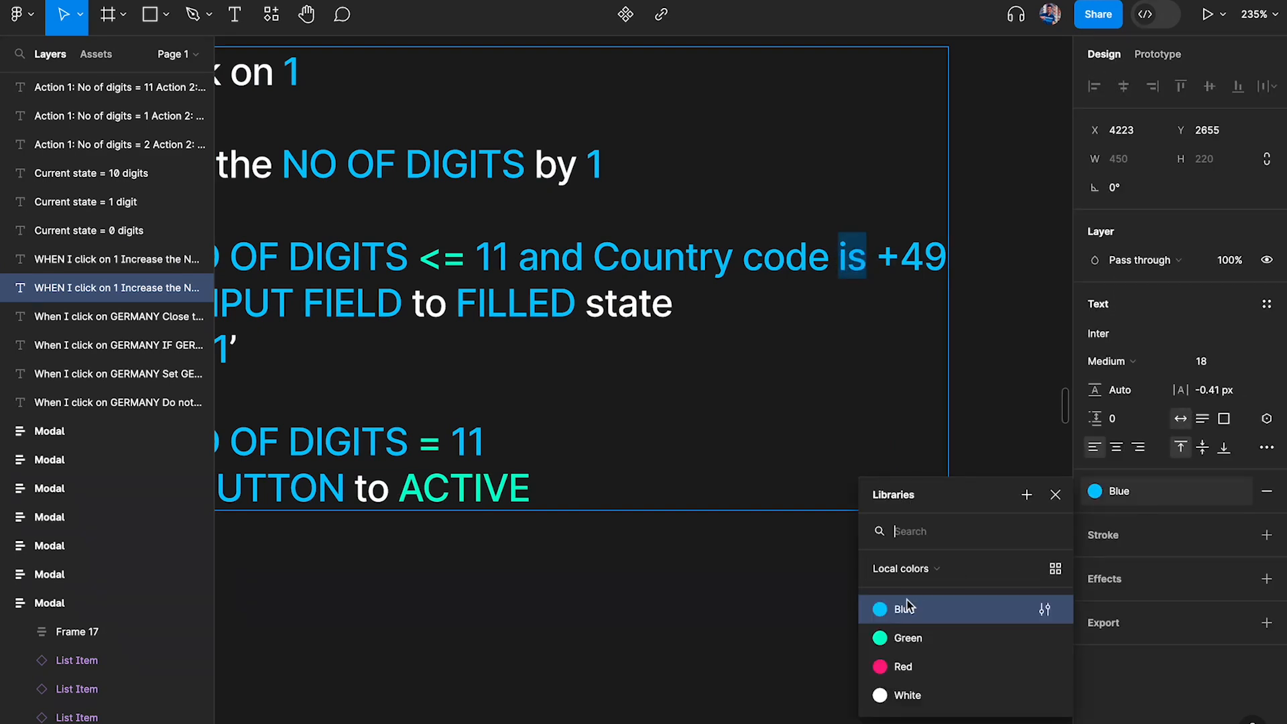
pyautogui.click(907, 695)
pyautogui.doubleClick(551, 258)
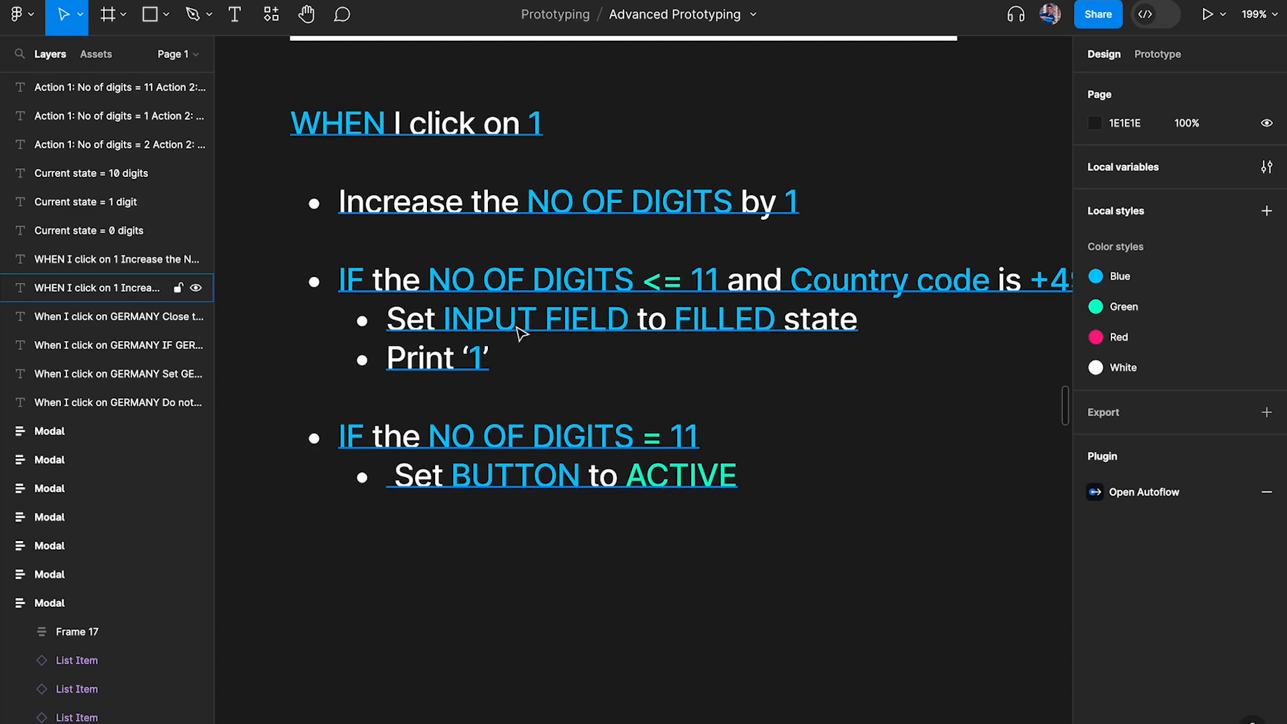
# Duplicate the NO OF DIGITS <= 11 condition with its two sub-actions directly below the original in the logic note
pyautogui.doubleClick(454, 329)
pyautogui.moveTo(541, 368); pyautogui.dragTo(259, 281)
pyautogui.hotkey('ctrl', 'c')
pyautogui.click(528, 356)
pyautogui.press('Return')
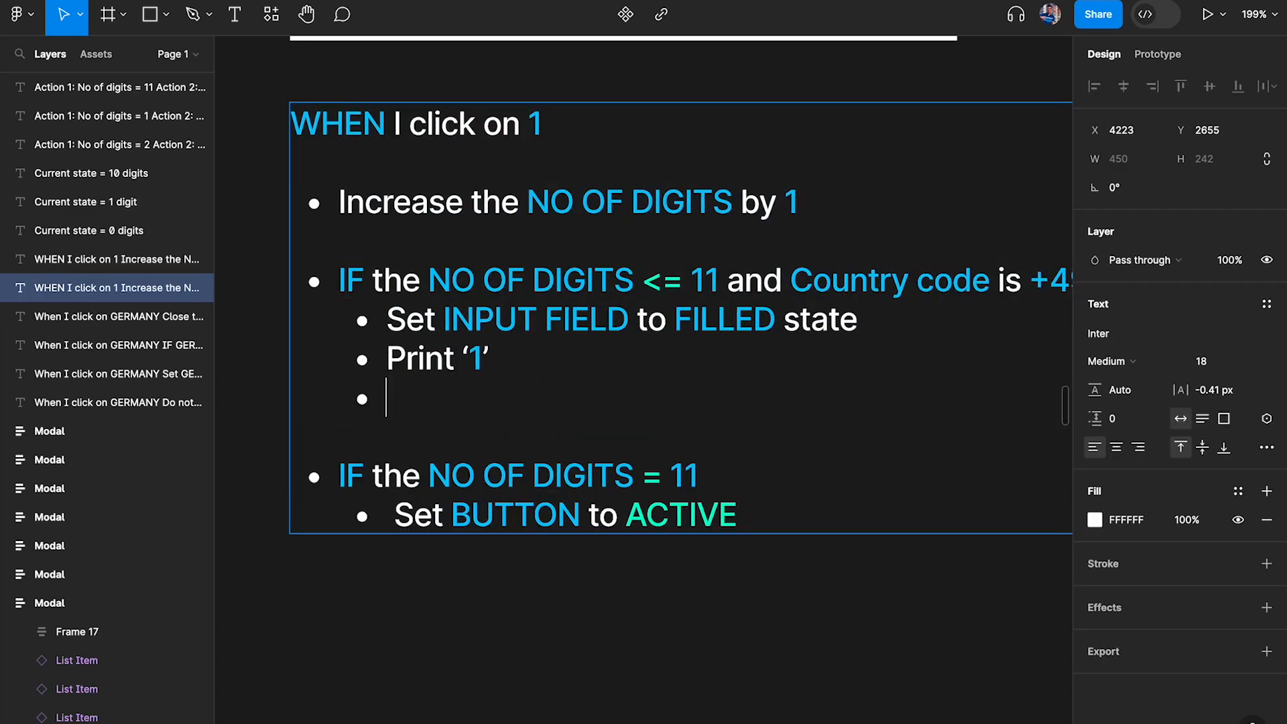
pyautogui.hotkey('ctrl', 'v')
# Change the duplicated condition to NO OF DIGITS <= 10 and Country code is +91
pyautogui.click(666, 409)
pyautogui.press('BackSpace')
pyautogui.write('0')
pyautogui.hscroll(2, 979, 427)
pyautogui.moveTo(935, 392); pyautogui.dragTo(1054, 402)
pyautogui.write('91')
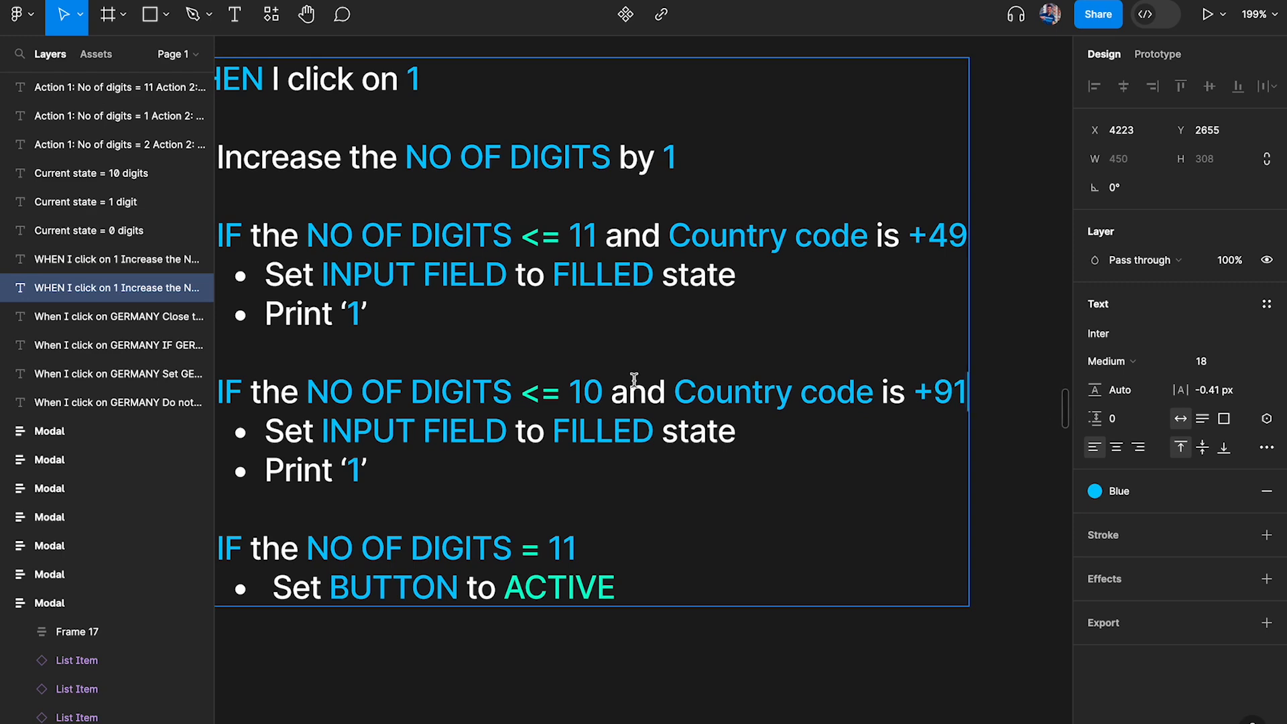
# Duplicate the NO OF DIGITS = 11 condition with its Set BUTTON to ACTIVE action at the end of the note
pyautogui.hscroll(-2, 672, 380)
pyautogui.moveTo(450, 459); pyautogui.dragTo(288, 234)
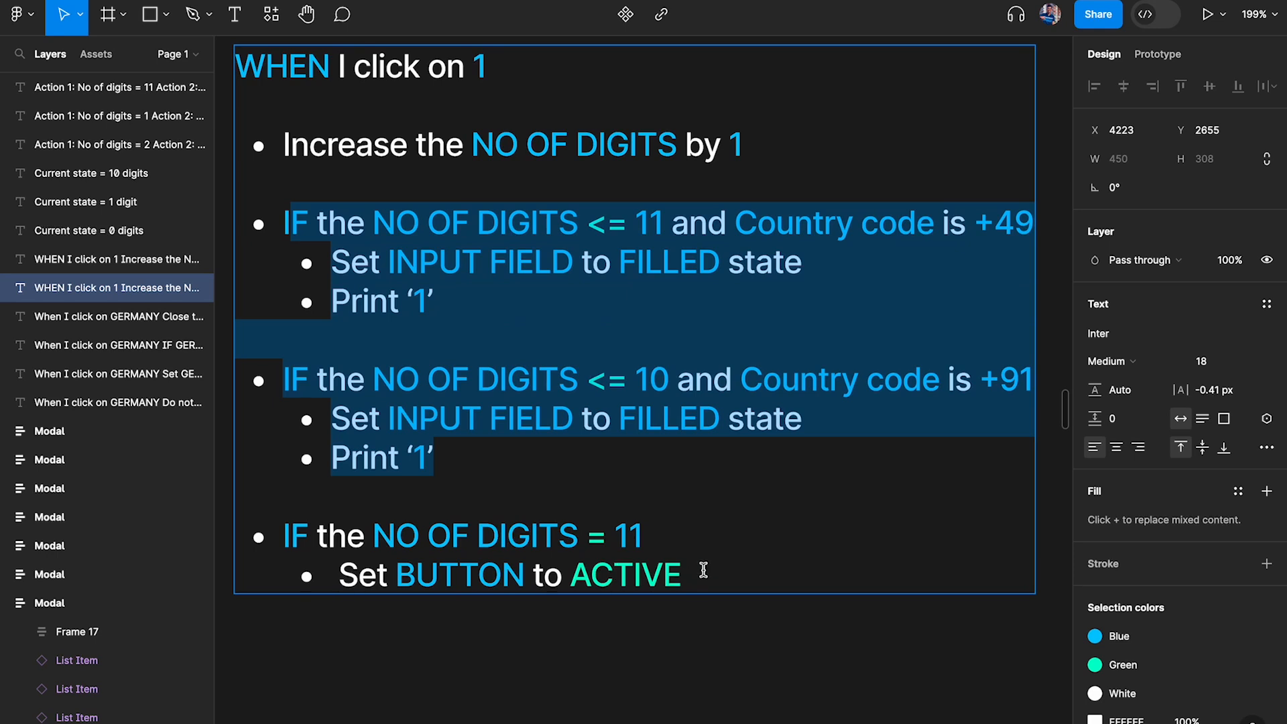
pyautogui.moveTo(284, 539); pyautogui.dragTo(715, 593)
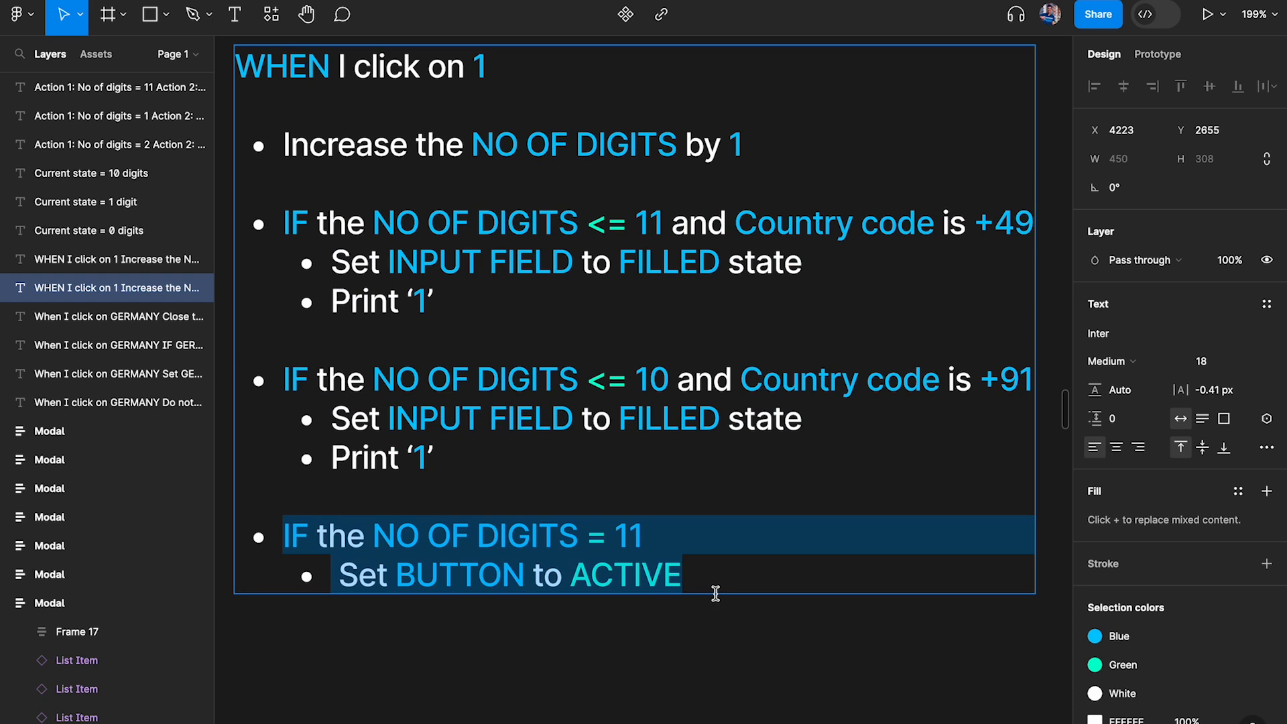
pyautogui.click(703, 533)
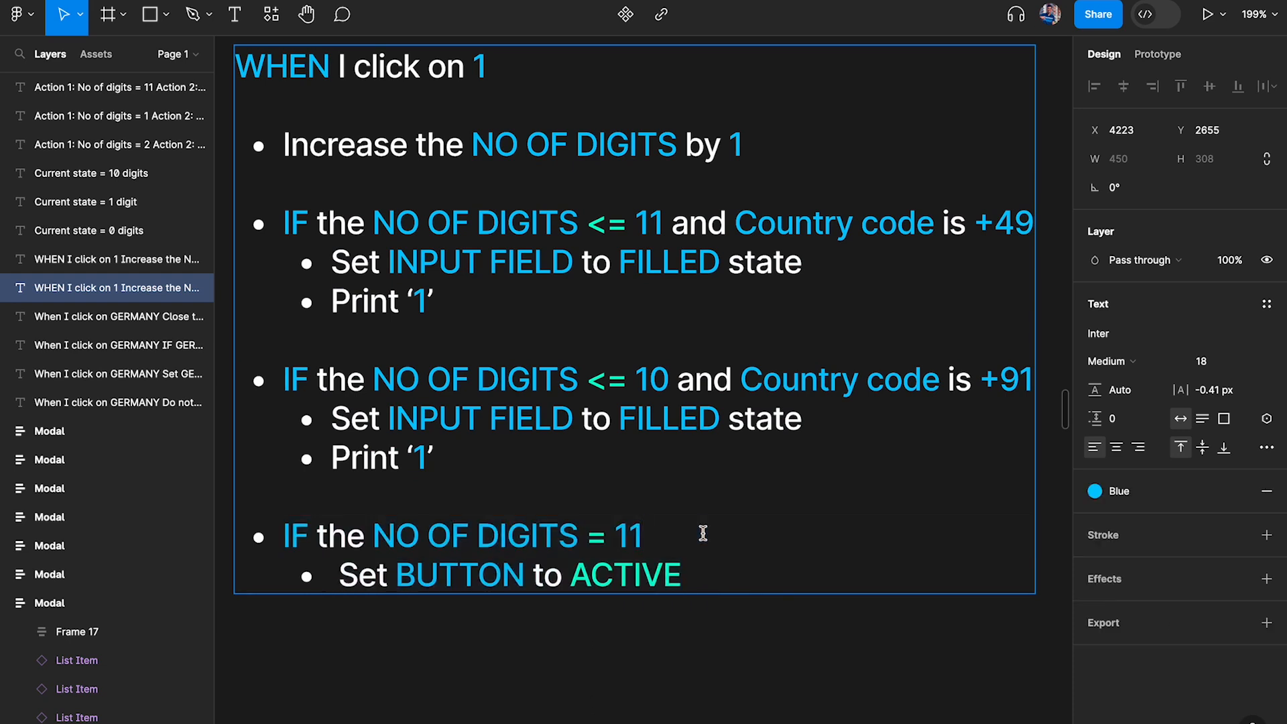
pyautogui.moveTo(717, 574); pyautogui.dragTo(257, 524)
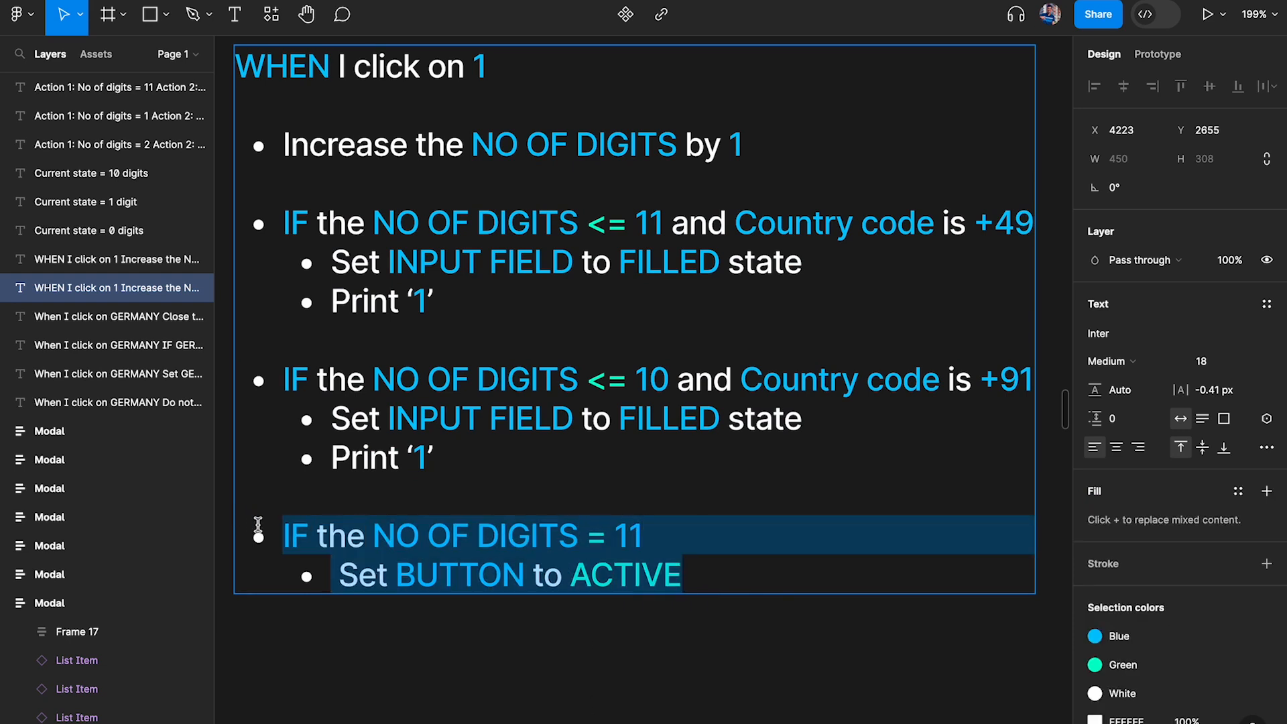
pyautogui.hotkey('ctrl', 'c')
pyautogui.click(736, 578)
pyautogui.press('Return')
pyautogui.press('Return')
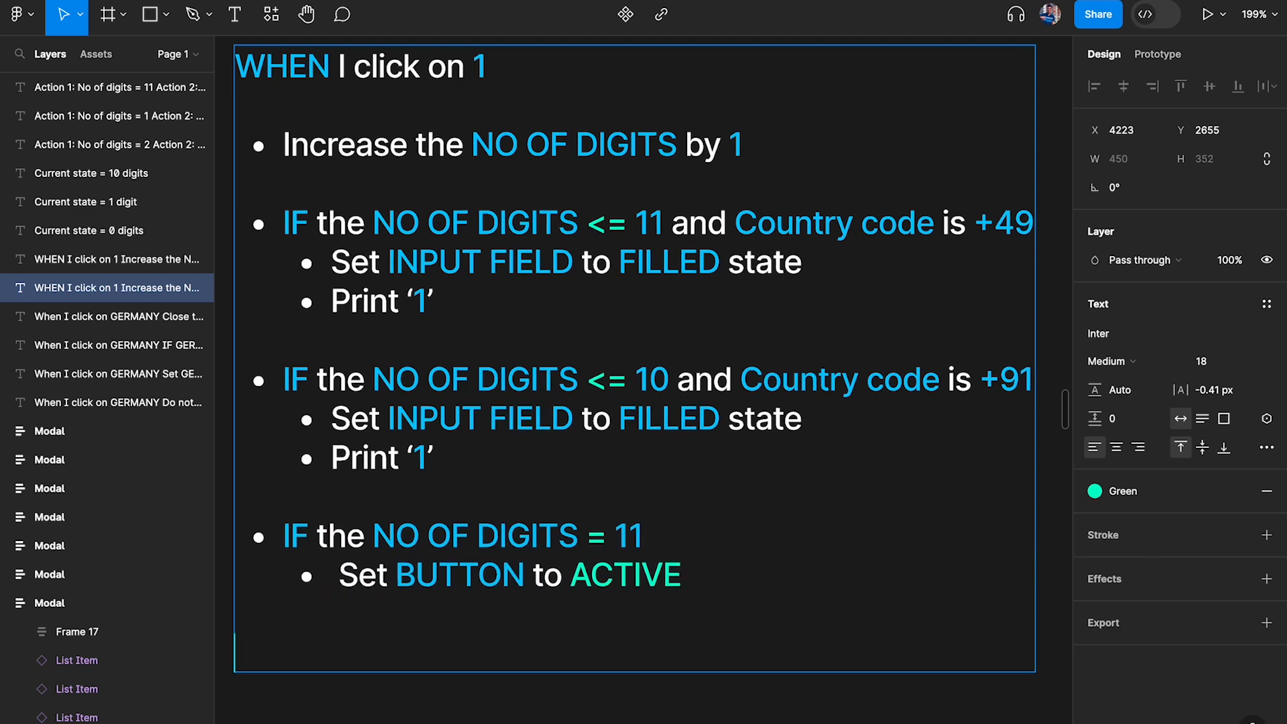
pyautogui.hotkey('ctrl', 'v')
# Change the digit count in the duplicated button condition to 10
pyautogui.scroll(-2, 655, 537)
pyautogui.click(656, 539)
pyautogui.press('BackSpace')
pyautogui.write('0')
# Copy "and Country code is +49" from the first condition to the end of the NO OF DIGITS = 11 condition
pyautogui.moveTo(376, 540); pyautogui.dragTo(329, 554)
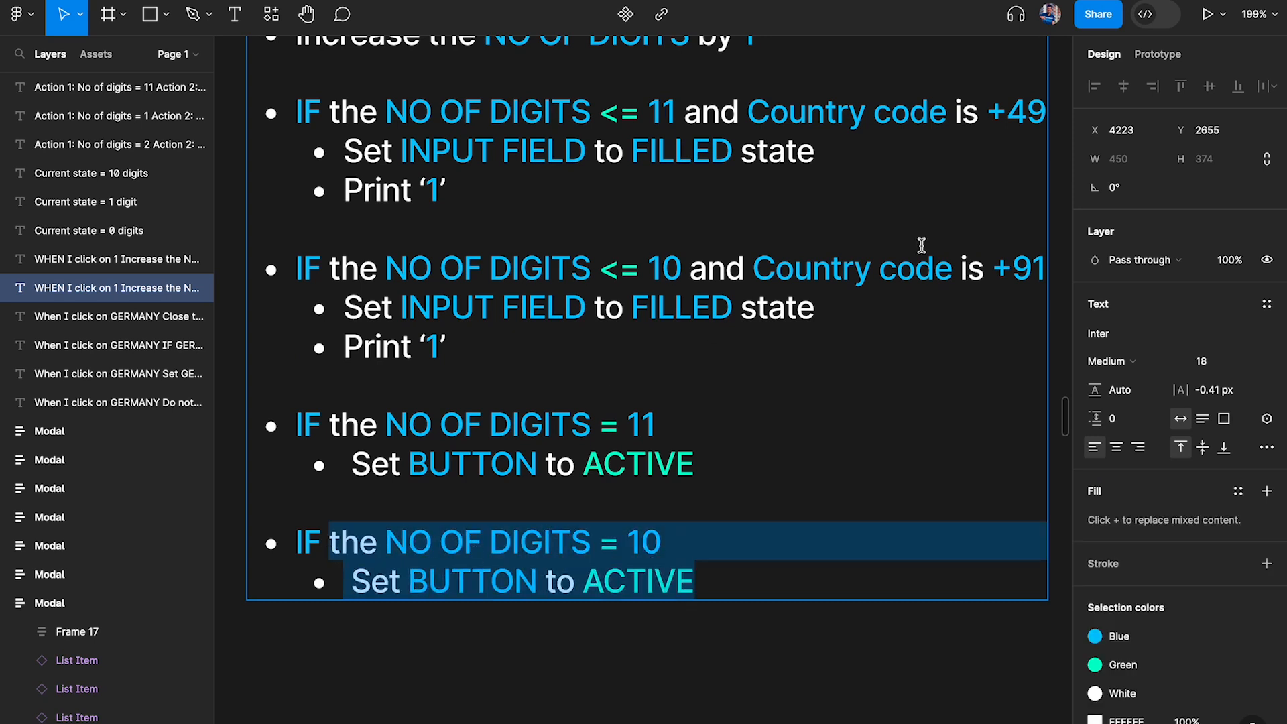
pyautogui.moveTo(1007, 121); pyautogui.dragTo(1034, 121)
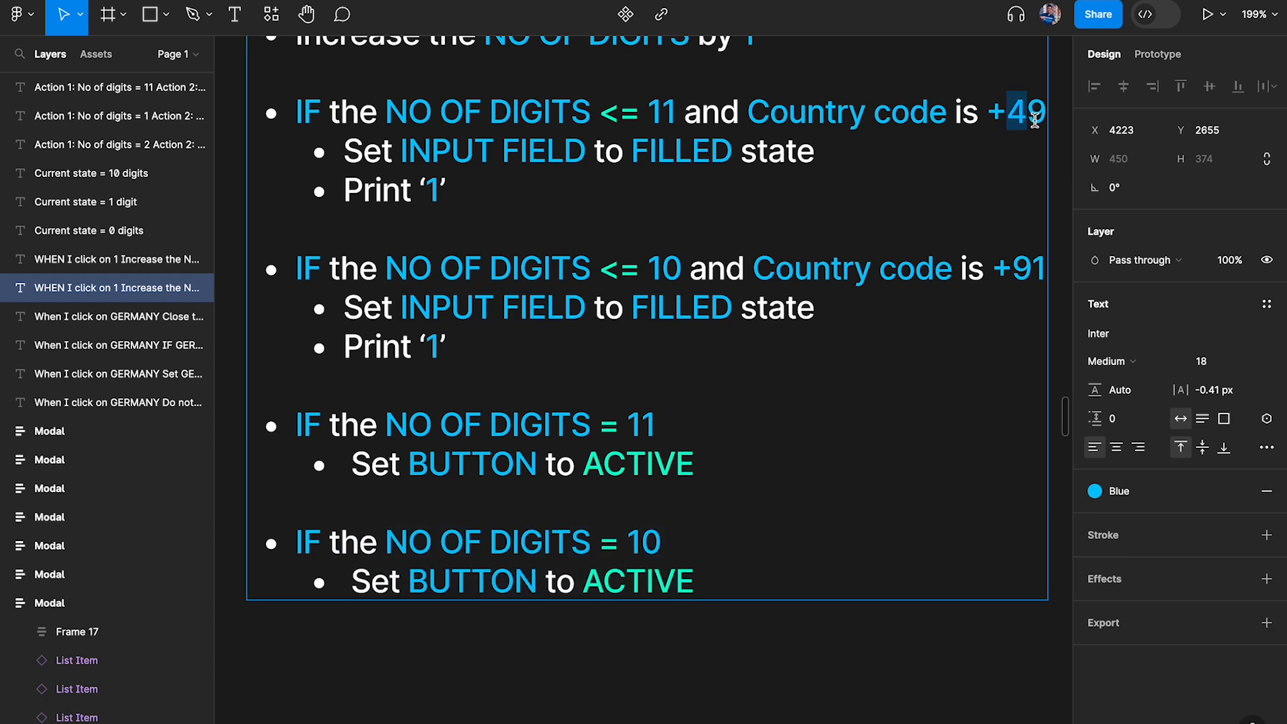
pyautogui.moveTo(340, 540); pyautogui.dragTo(723, 548)
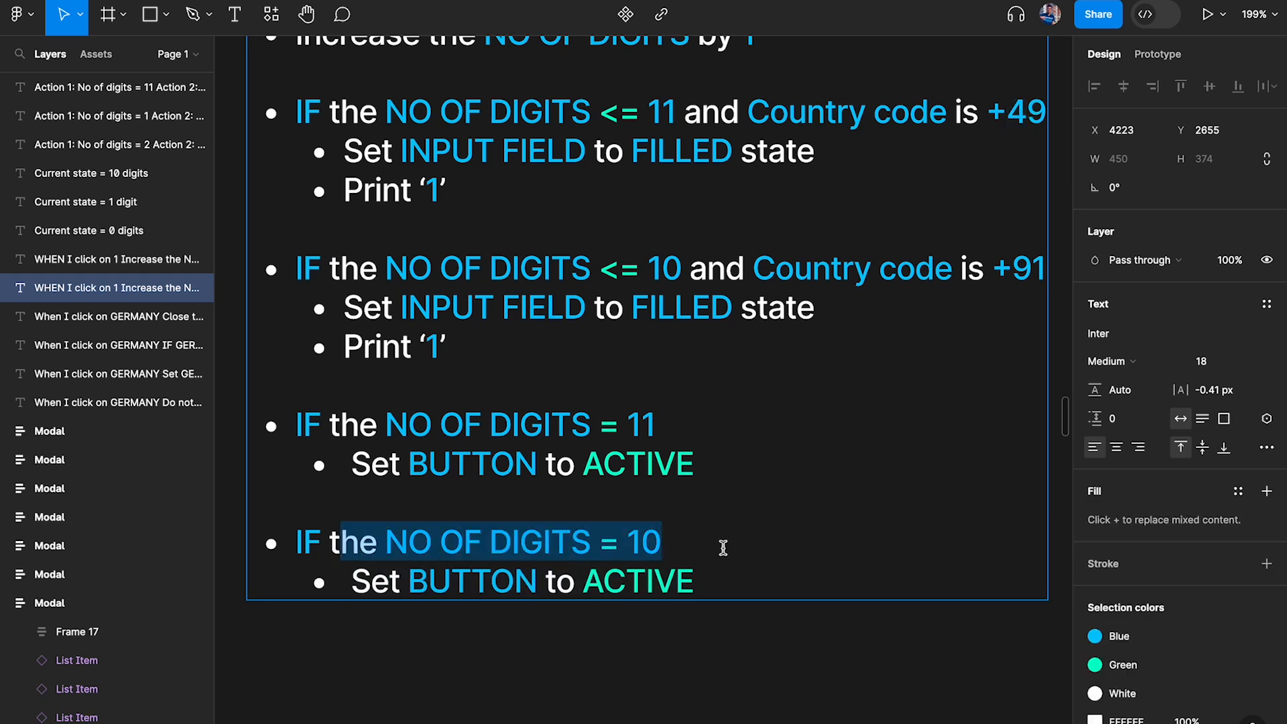
pyautogui.moveTo(683, 111); pyautogui.dragTo(1047, 112)
pyautogui.hotkey('ctrl', 'c')
pyautogui.click(757, 422)
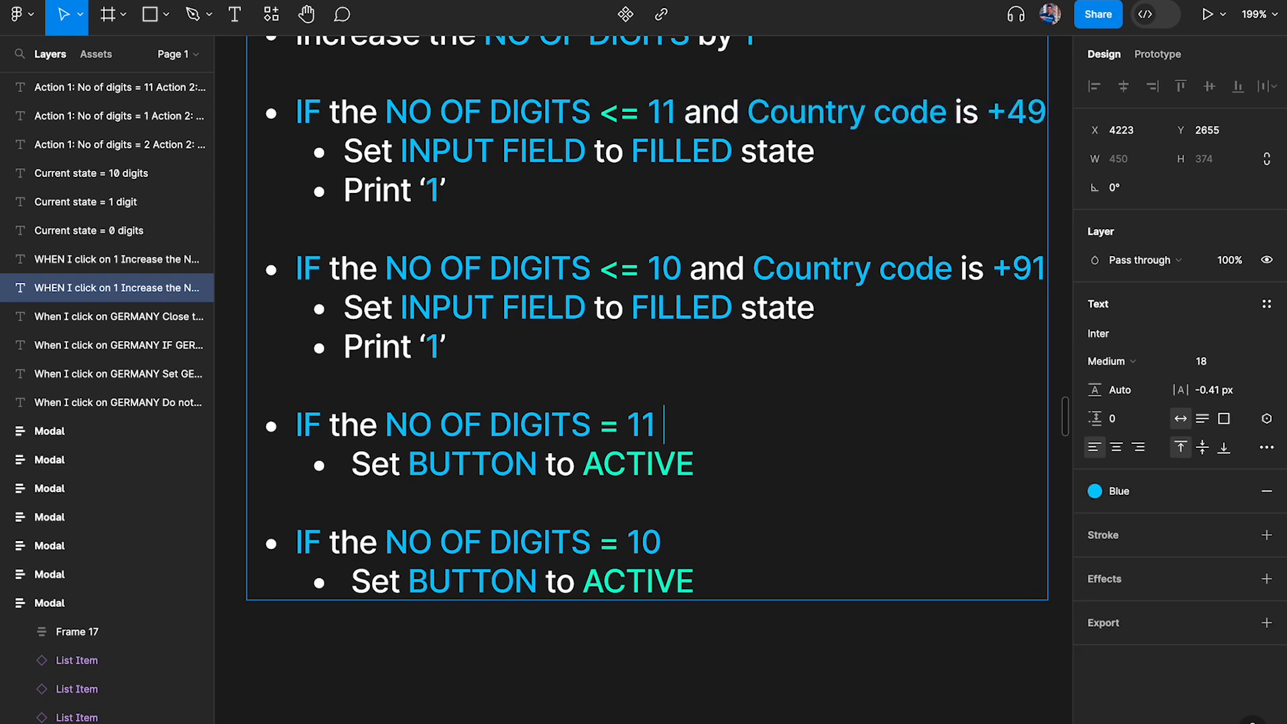
pyautogui.hotkey('ctrl', 'v')
# Append "and Country code is +91" to the NO OF DIGITS = 10 condition and finish editing the note
pyautogui.click(703, 546)
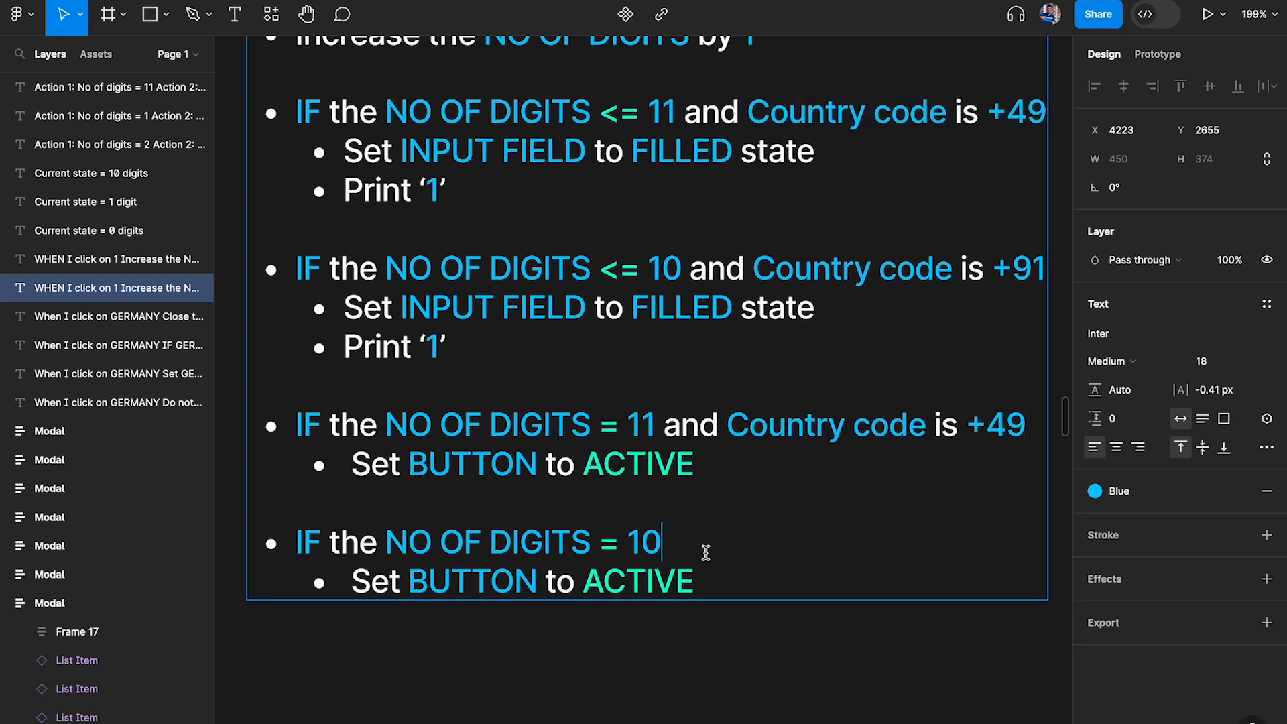
pyautogui.hotkey('ctrl', 'v')
pyautogui.press('BackSpace')
pyautogui.press('BackSpace')
pyautogui.write('91')
pyautogui.press('Escape')
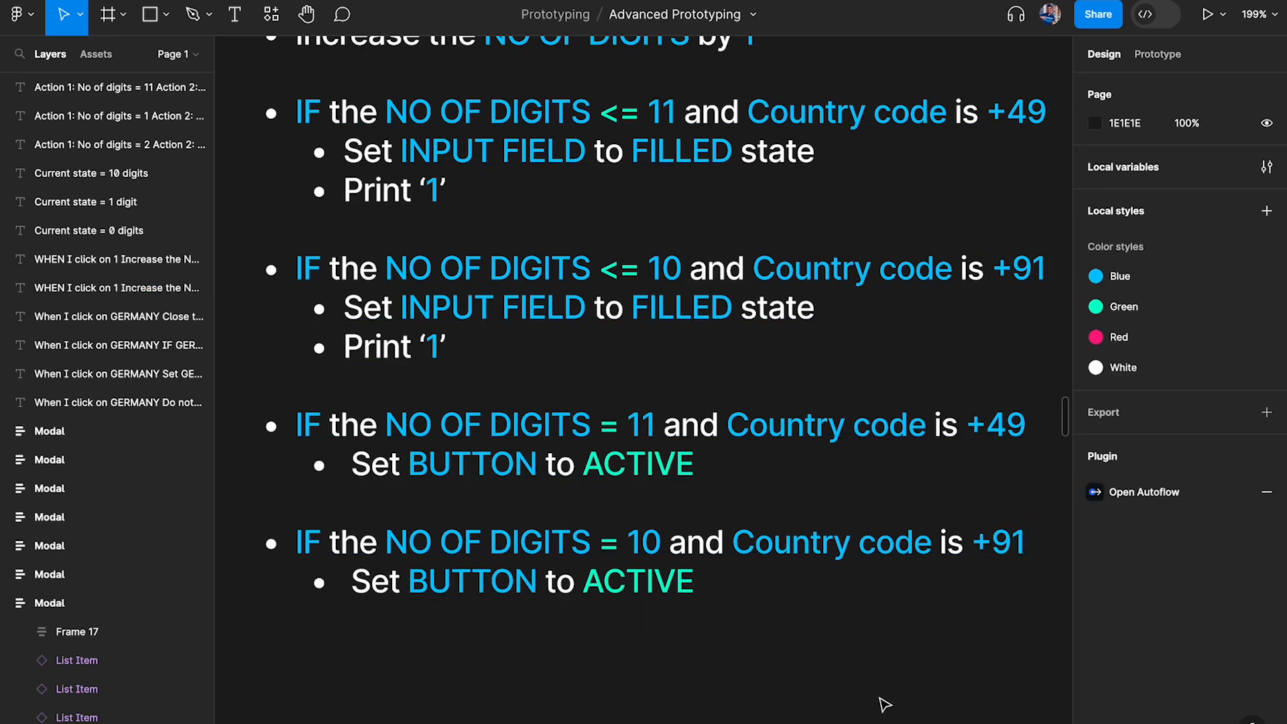
# Review the digit count, country code and button action in the note's last two conditions
pyautogui.click(583, 540)
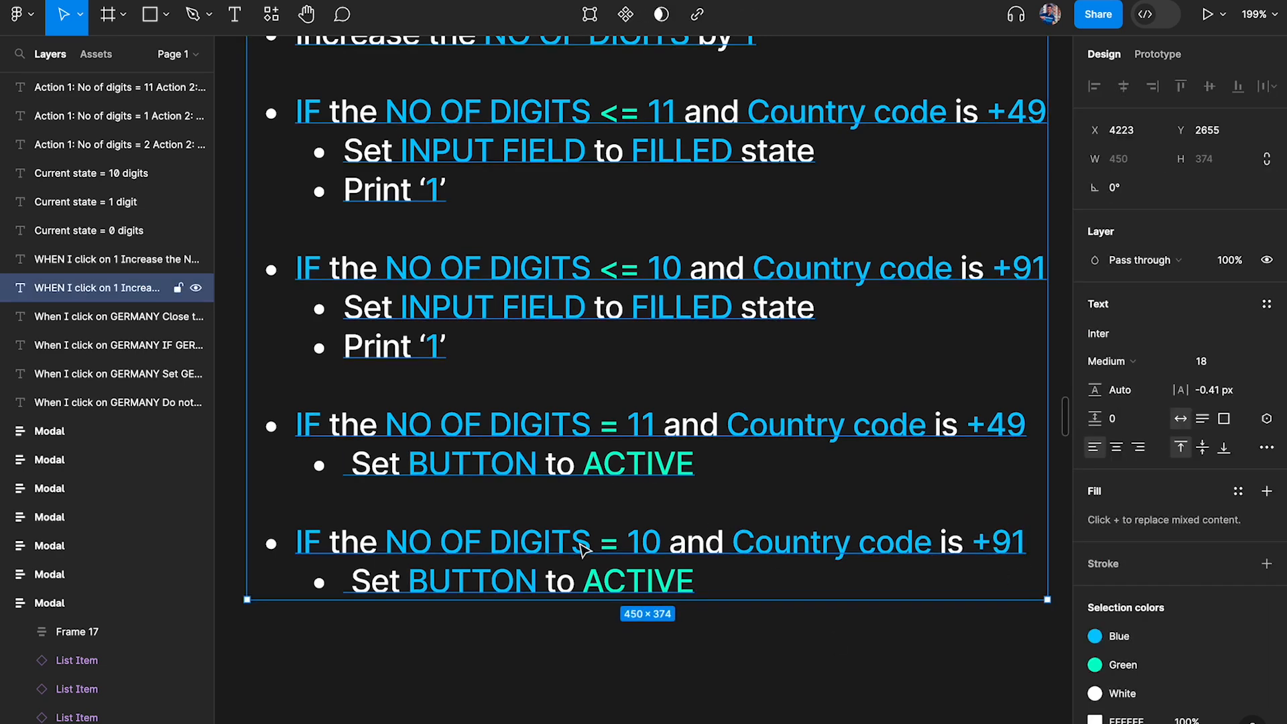
pyautogui.doubleClick(644, 536)
pyautogui.moveTo(641, 537); pyautogui.dragTo(440, 538)
pyautogui.moveTo(779, 540); pyautogui.dragTo(1020, 540)
pyautogui.moveTo(697, 581); pyautogui.dragTo(419, 578)
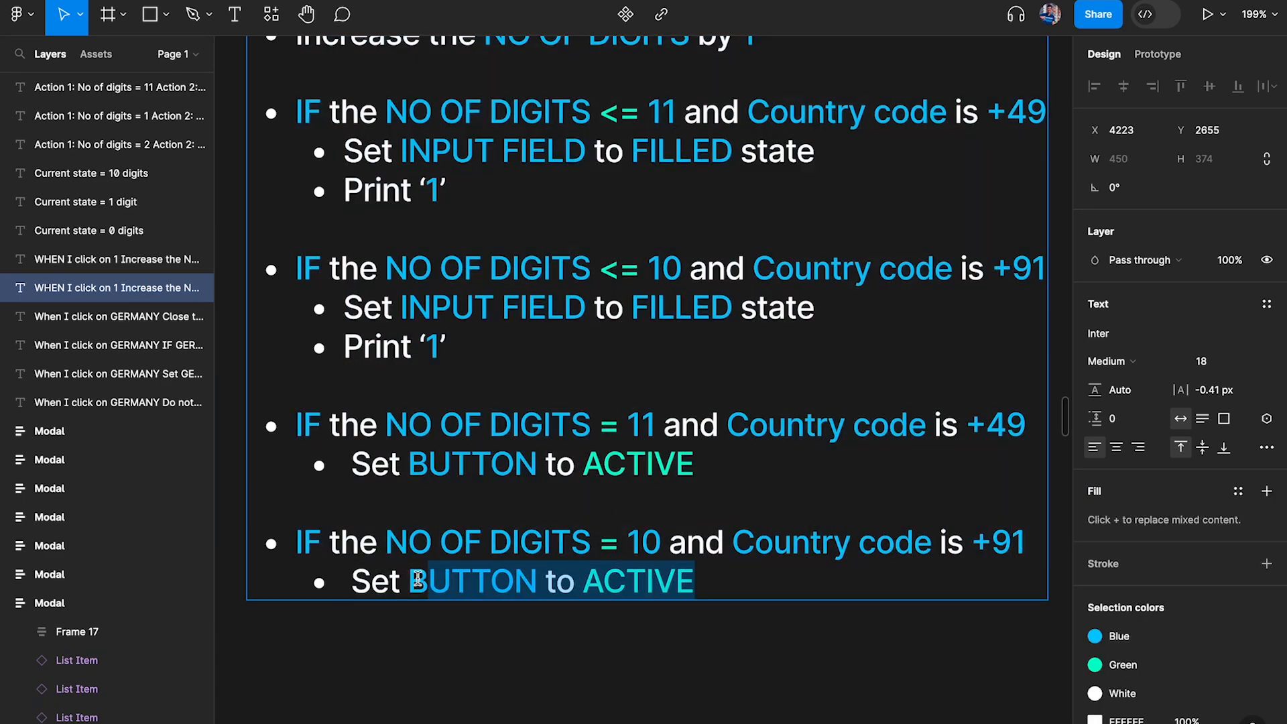
pyautogui.moveTo(661, 424); pyautogui.dragTo(488, 425)
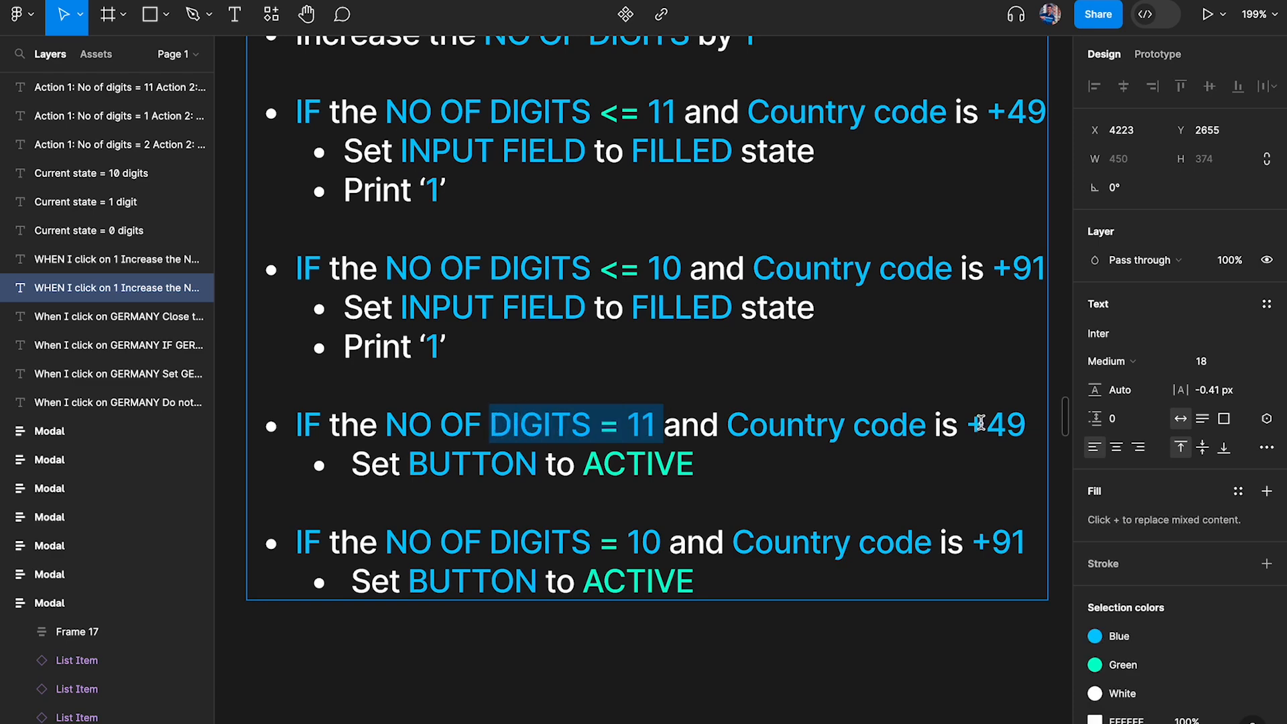
pyautogui.click(980, 425)
pyautogui.moveTo(984, 424); pyautogui.dragTo(1025, 425)
pyautogui.moveTo(705, 469); pyautogui.dragTo(542, 467)
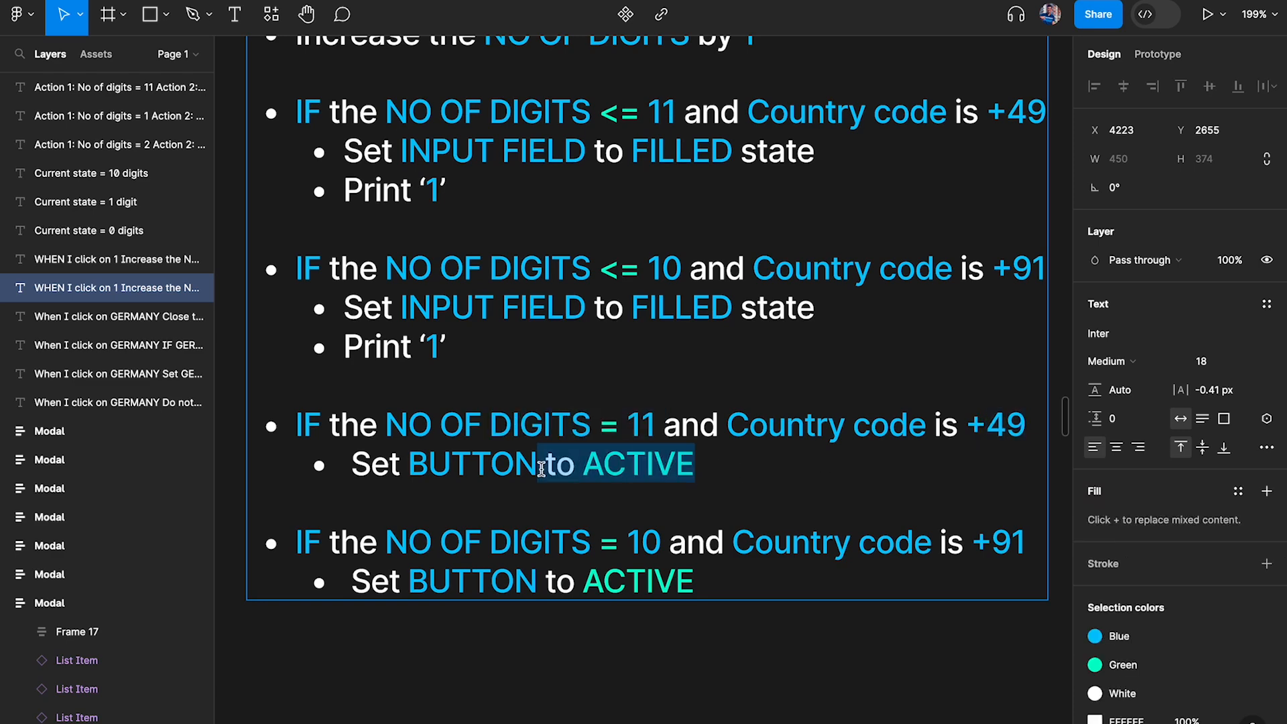
pyautogui.scroll(-2, 541, 467)
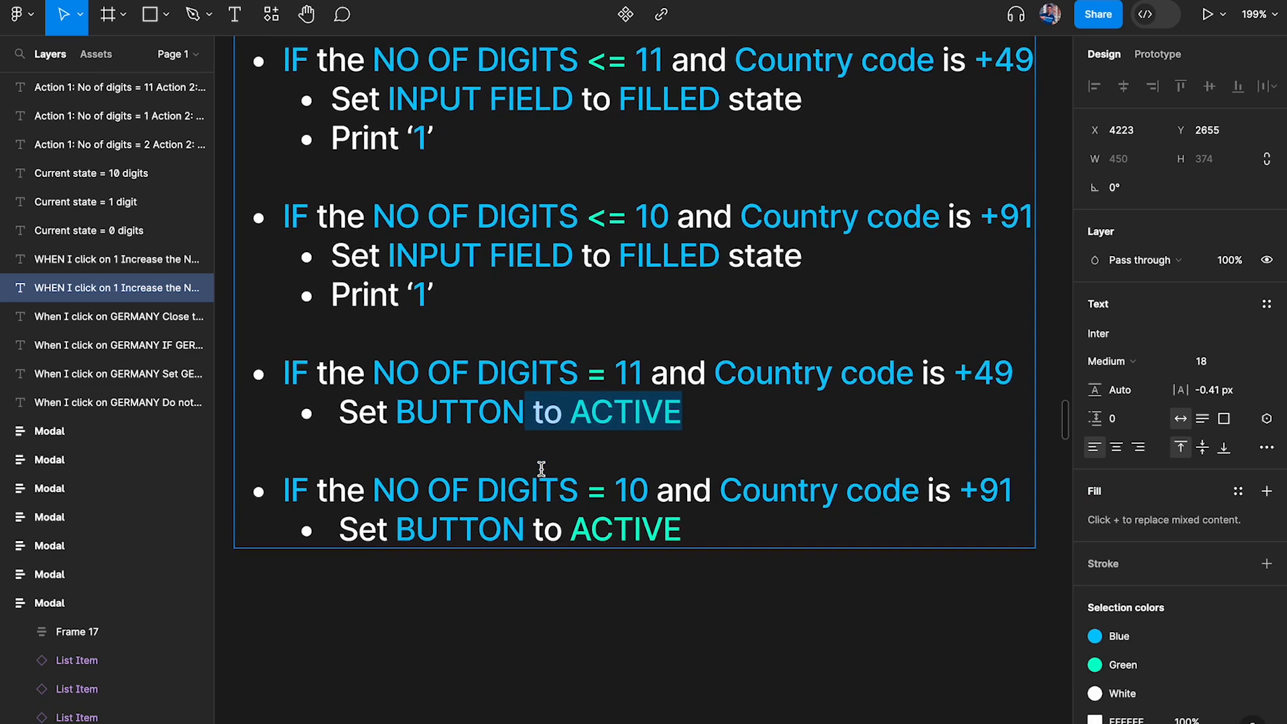
# Try removing "and Country code is +91" from the NO OF DIGITS = 10 condition
pyautogui.moveTo(657, 494)
pyautogui.mouseDown()
pyautogui.moveTo(1022, 489)
pyautogui.moveTo(662, 479)
pyautogui.mouseUp()
pyautogui.click(1014, 488)
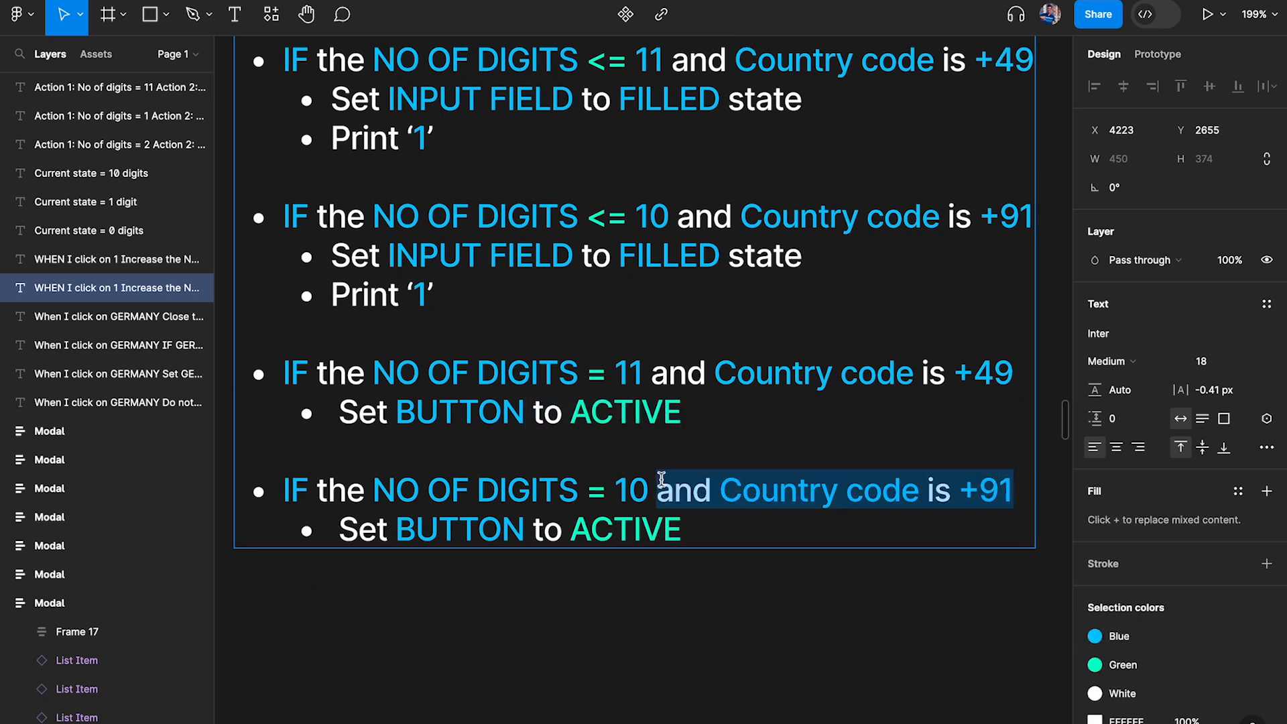
pyautogui.click(660, 478)
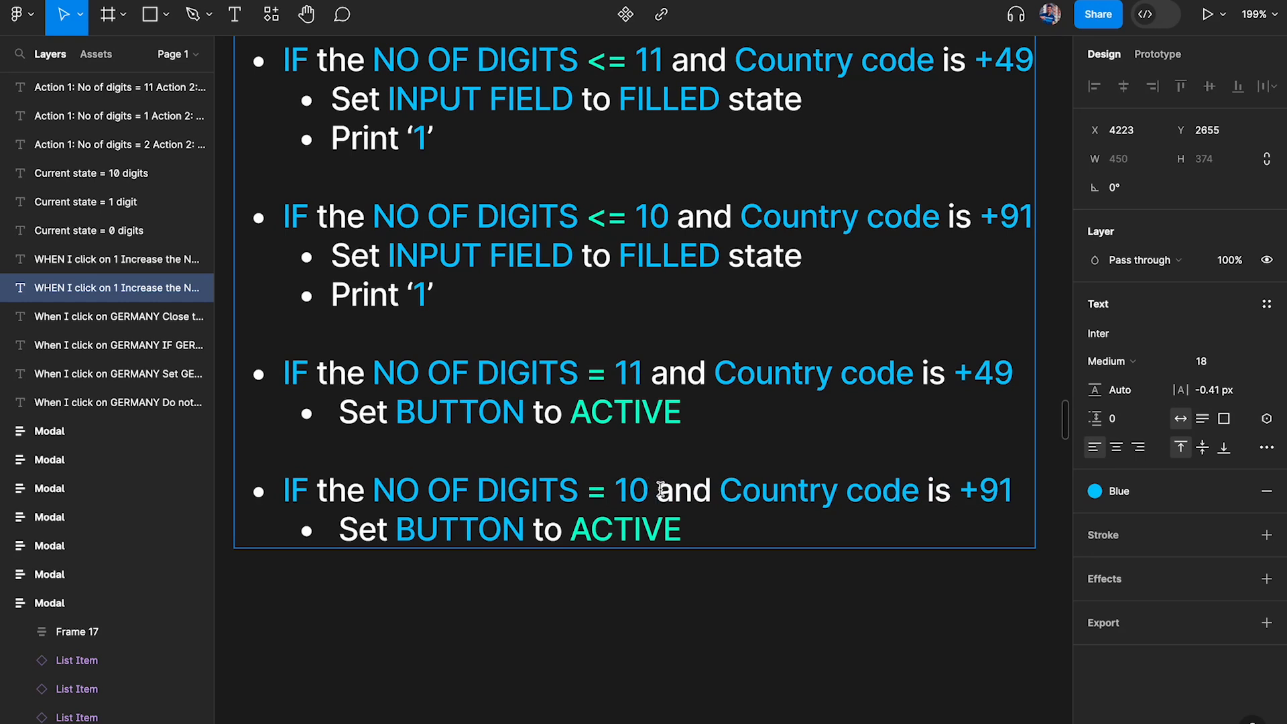
pyautogui.moveTo(661, 489); pyautogui.dragTo(517, 489)
pyautogui.click(648, 492)
pyautogui.moveTo(647, 493); pyautogui.dragTo(1021, 488)
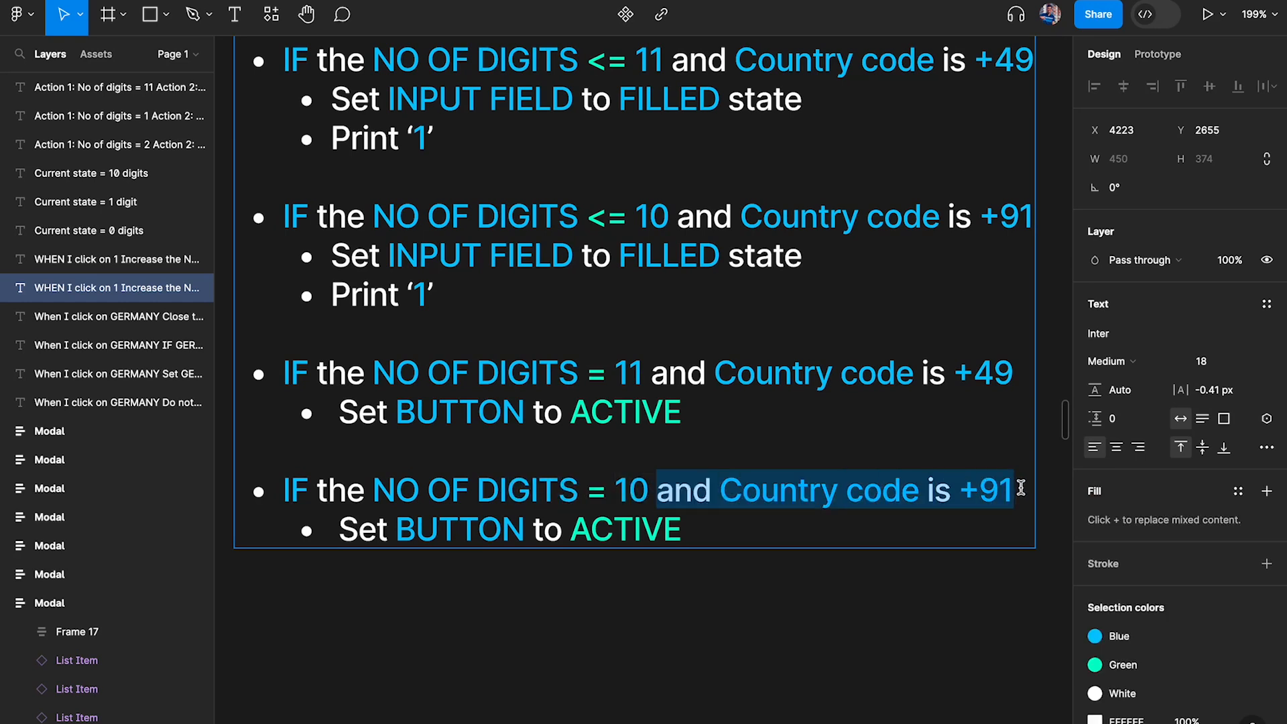
pyautogui.press('BackSpace')
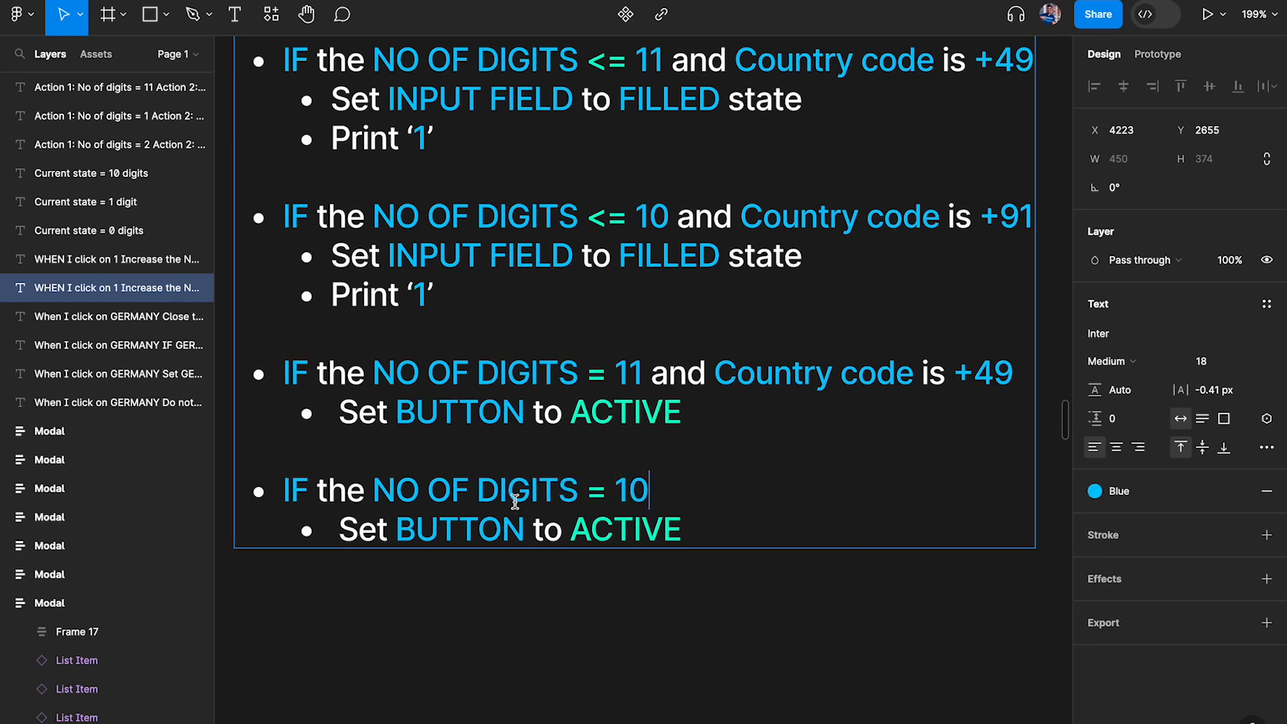
pyautogui.moveTo(648, 489); pyautogui.dragTo(328, 493)
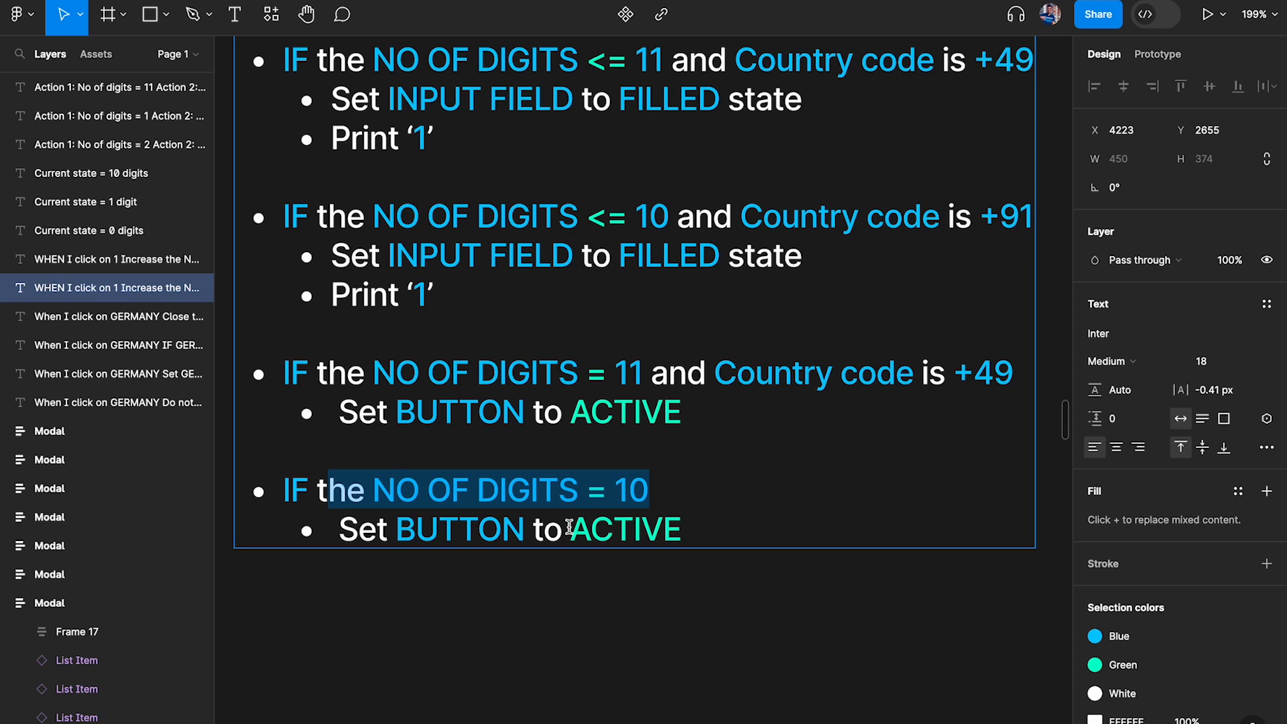
pyautogui.hotkey('ctrl', 'z')
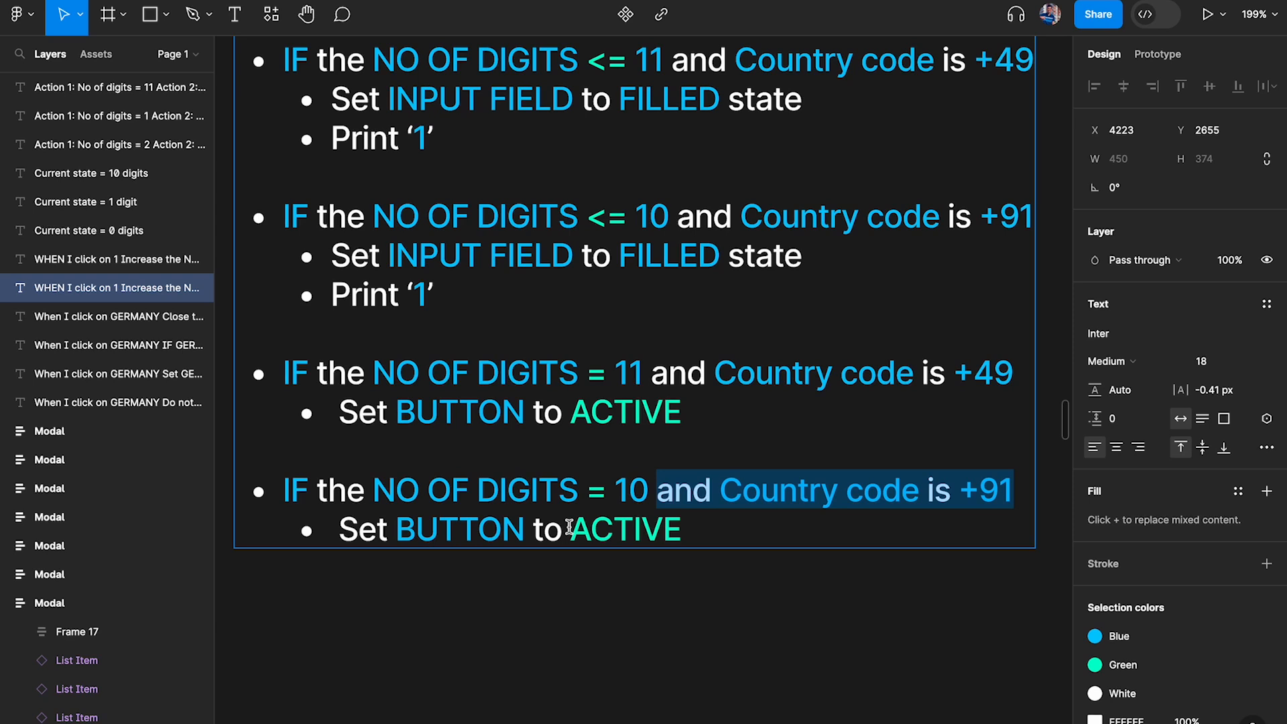
# Remove "and Country code is +49" from the NO OF DIGITS = 11 condition and finish editing the note
pyautogui.moveTo(373, 372); pyautogui.dragTo(1013, 373)
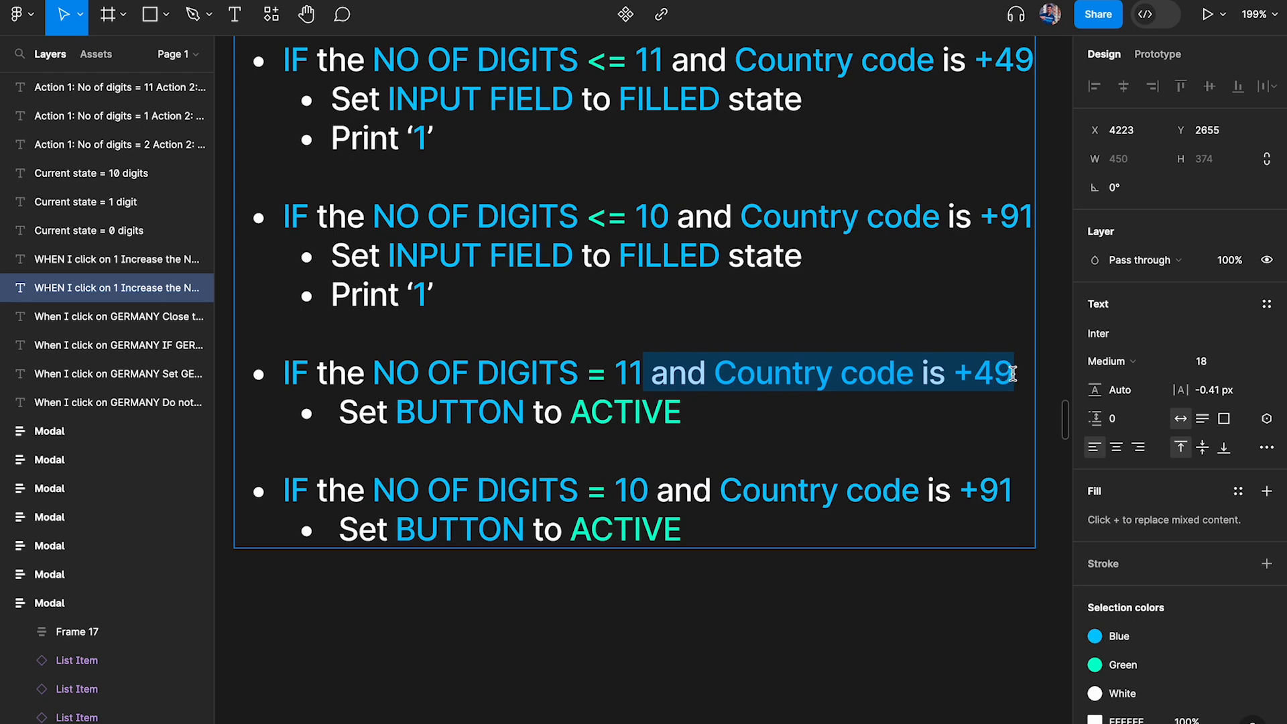
pyautogui.press('BackSpace')
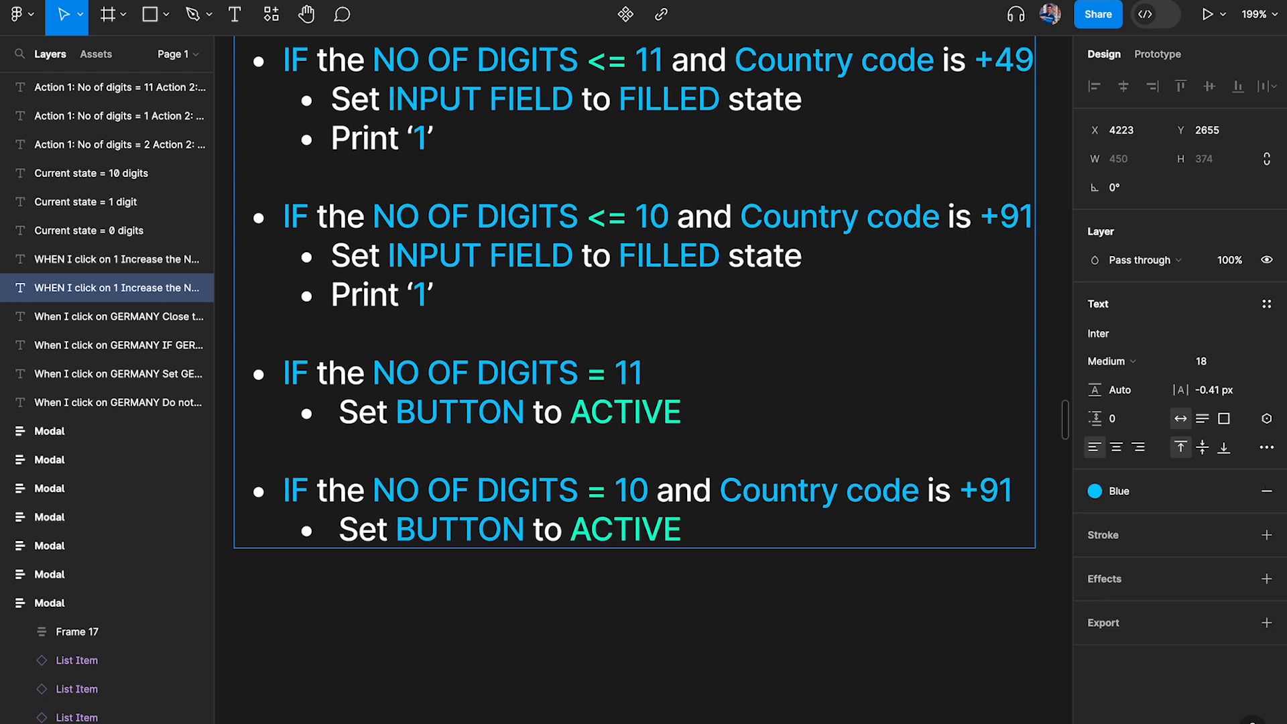
pyautogui.click(927, 624)
# Open the click interaction of the 1 key on the PN_Active screen's keyboard, keeping the logic note in view
pyautogui.scroll(3, 925, 623)
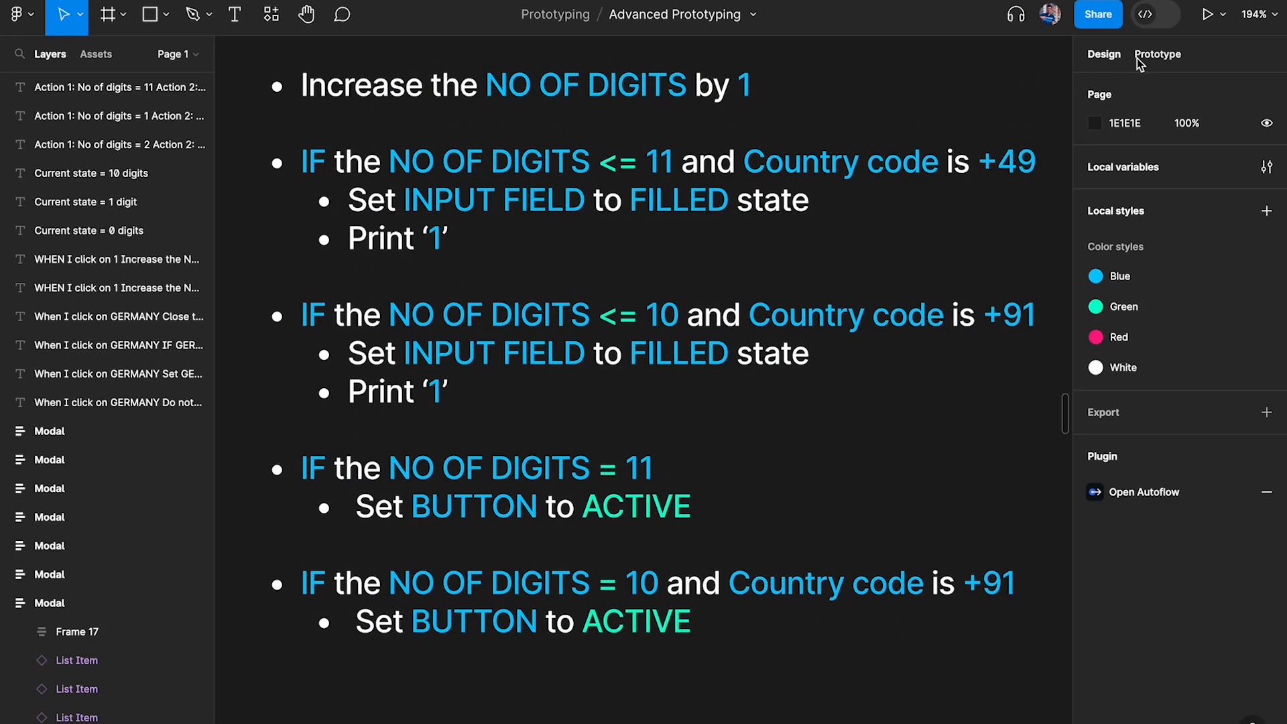
pyautogui.scroll(-3, 581, 276)
pyautogui.hscroll(-5, 583, 278)
pyautogui.scroll(3, 583, 277)
pyautogui.hscroll(-4, 583, 277)
pyautogui.scroll(-1, 583, 277)
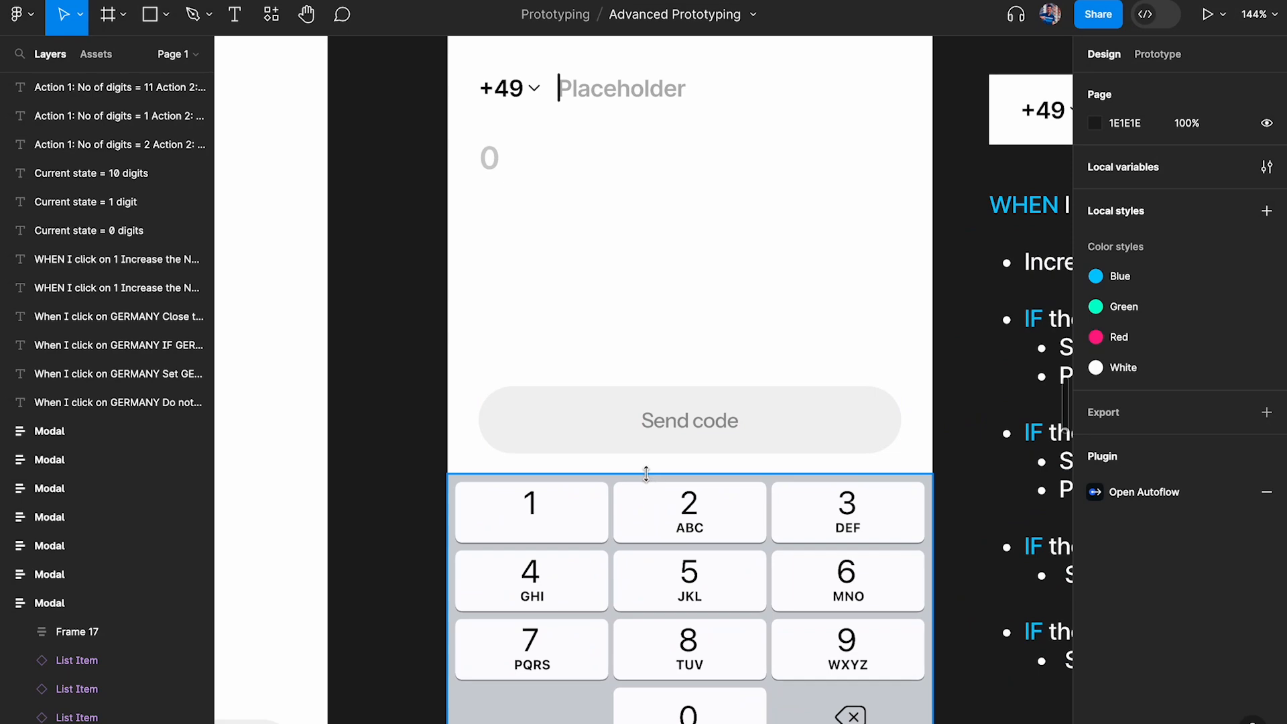
pyautogui.click(658, 519)
pyautogui.keyDown('super'); pyautogui.click(542, 520); pyautogui.keyUp('super')
pyautogui.hscroll(8, 540, 520)
pyautogui.scroll(-2, 540, 520)
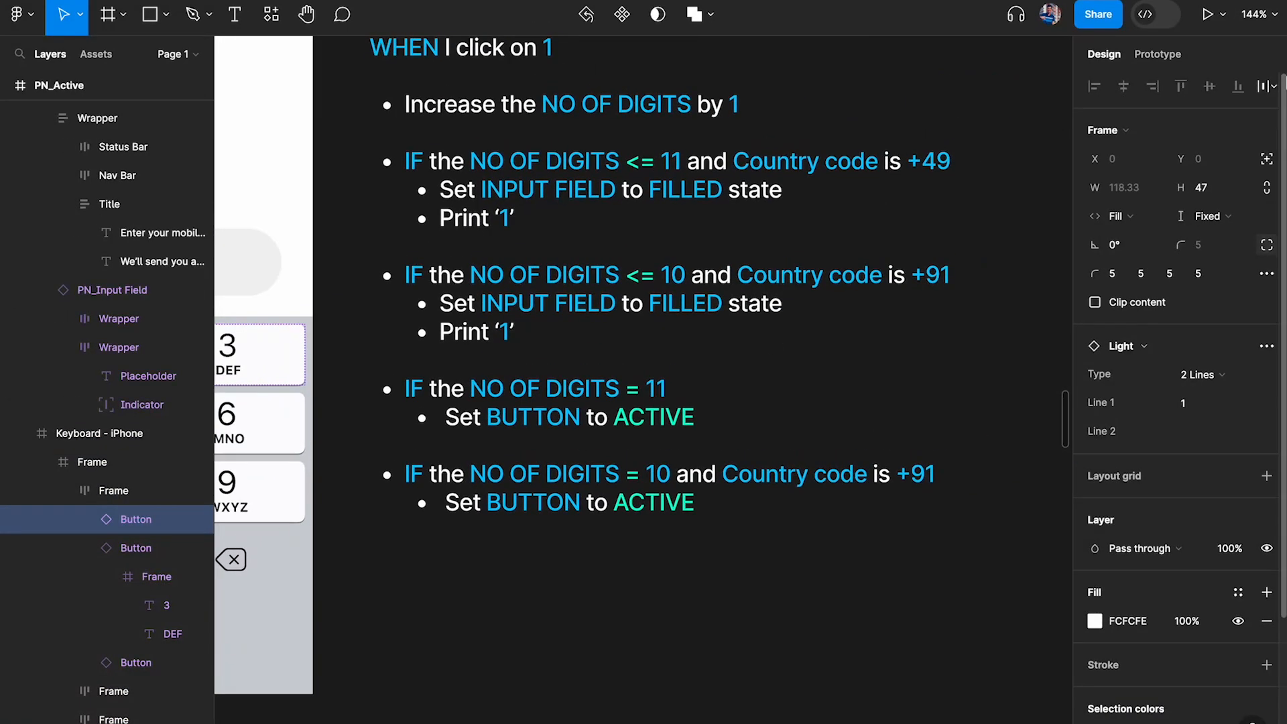
pyautogui.click(1157, 53)
pyautogui.click(1118, 123)
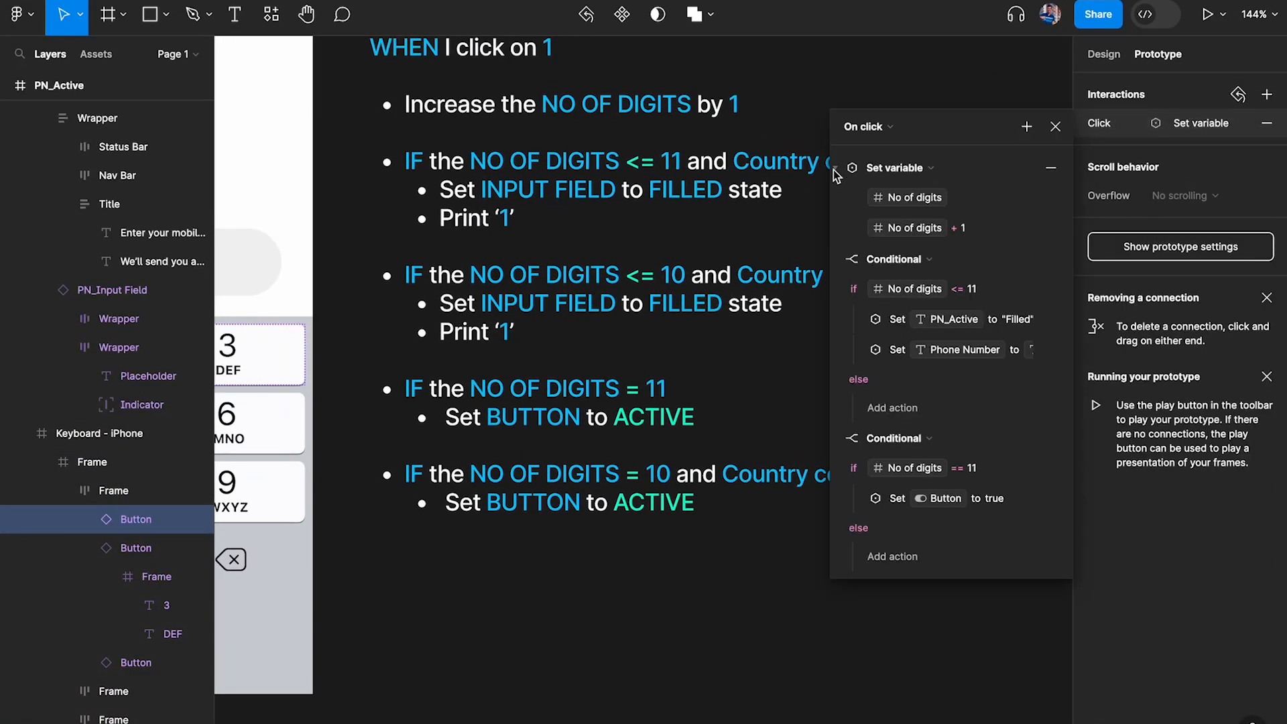
# Collapse the Set variable action and both conditionals in the 1 key's click interaction
pyautogui.click(835, 173)
pyautogui.click(835, 199)
pyautogui.click(836, 229)
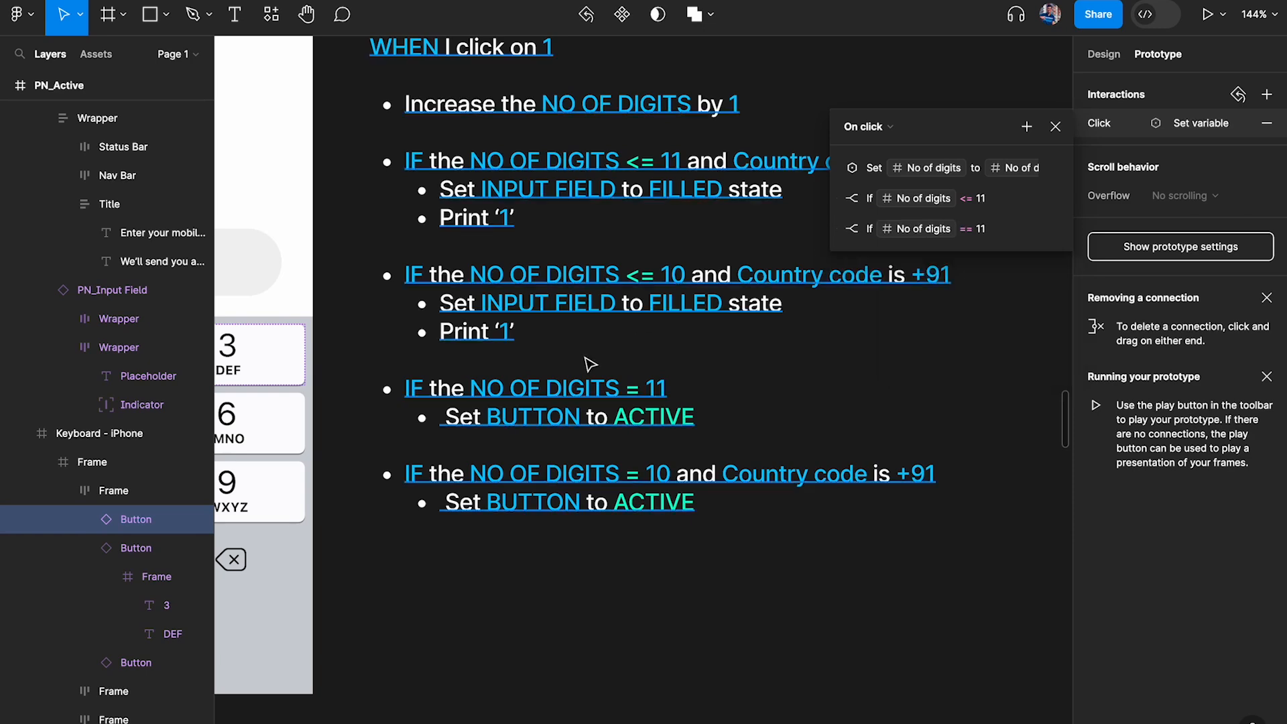
pyautogui.scroll(1, 581, 375)
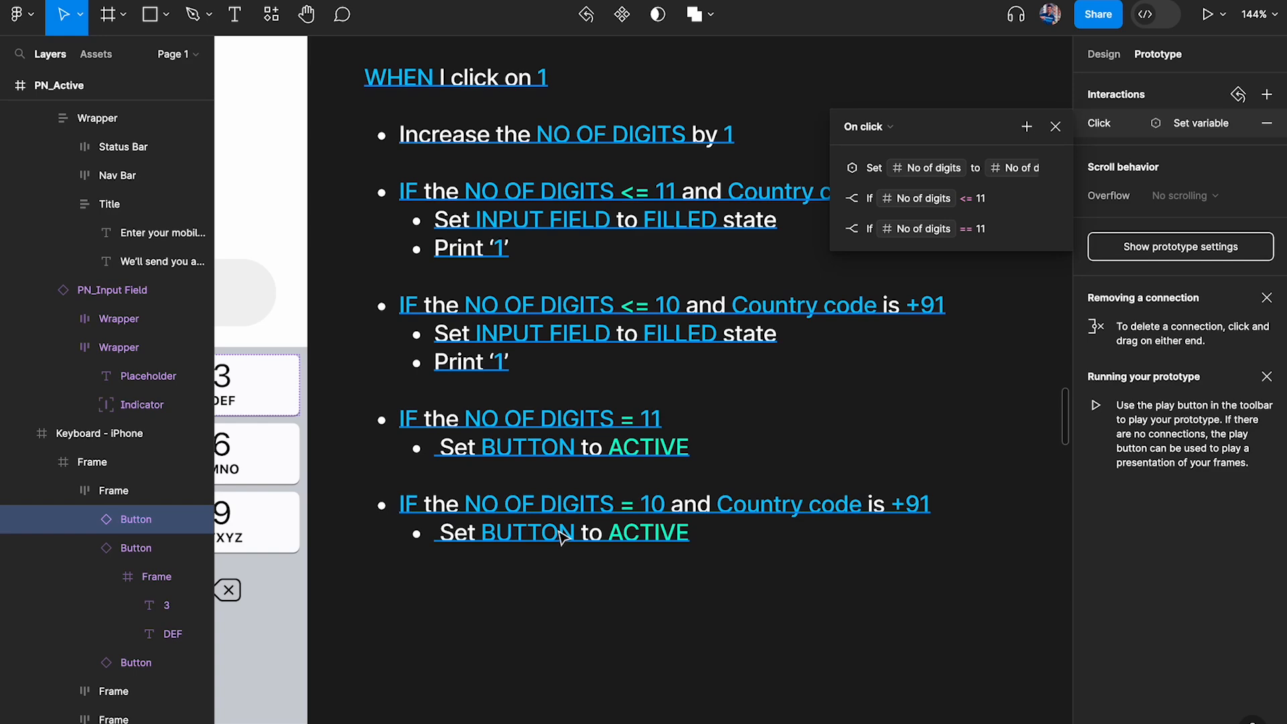
pyautogui.scroll(3, 609, 303)
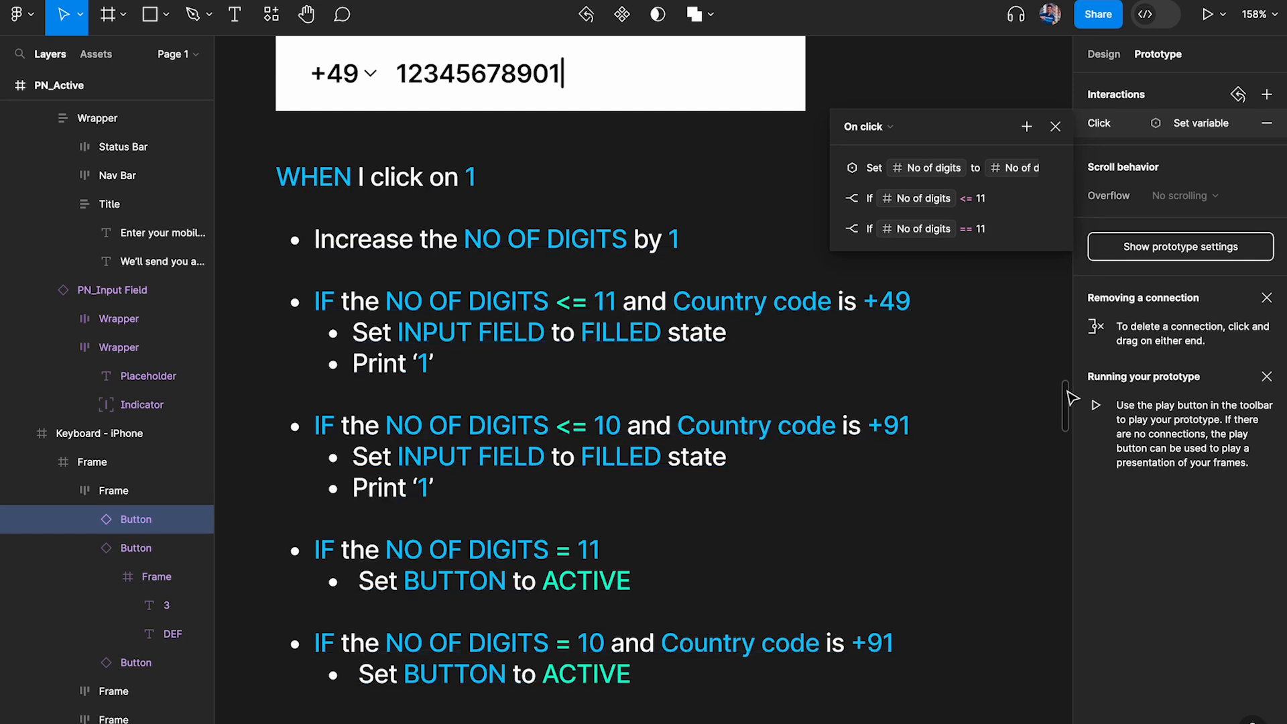
pyautogui.click(1026, 126)
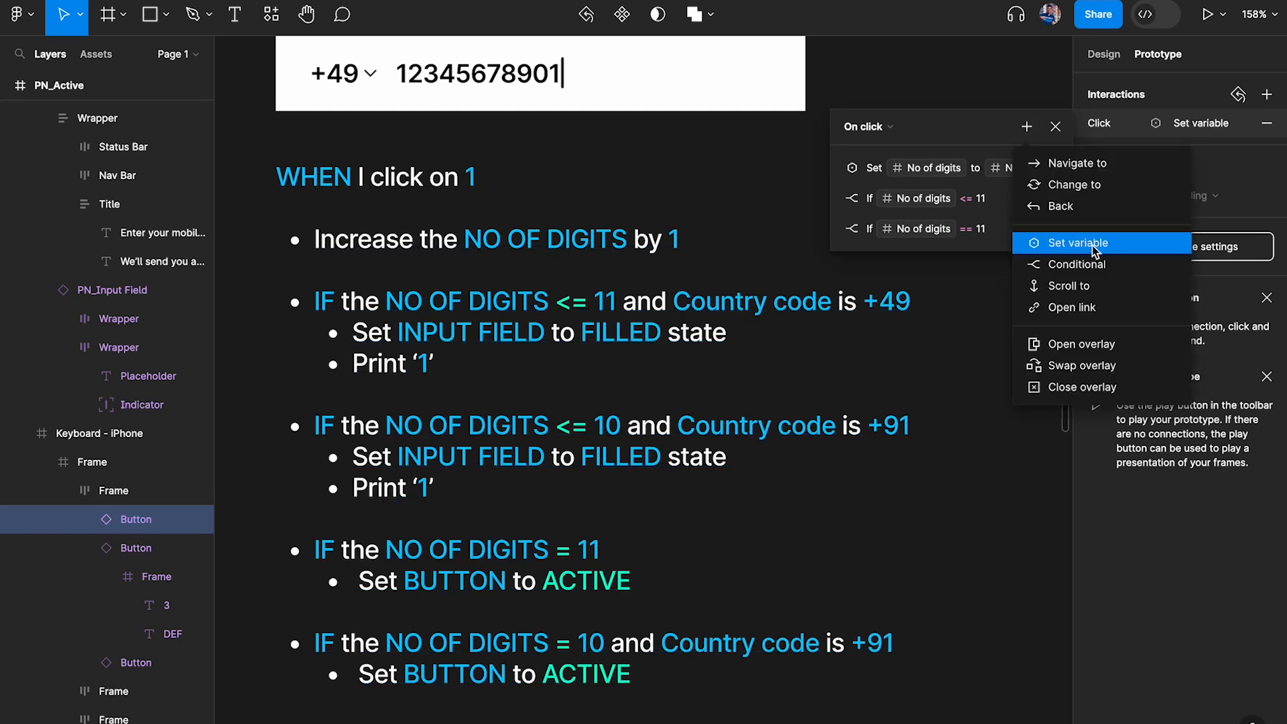
pyautogui.click(1090, 264)
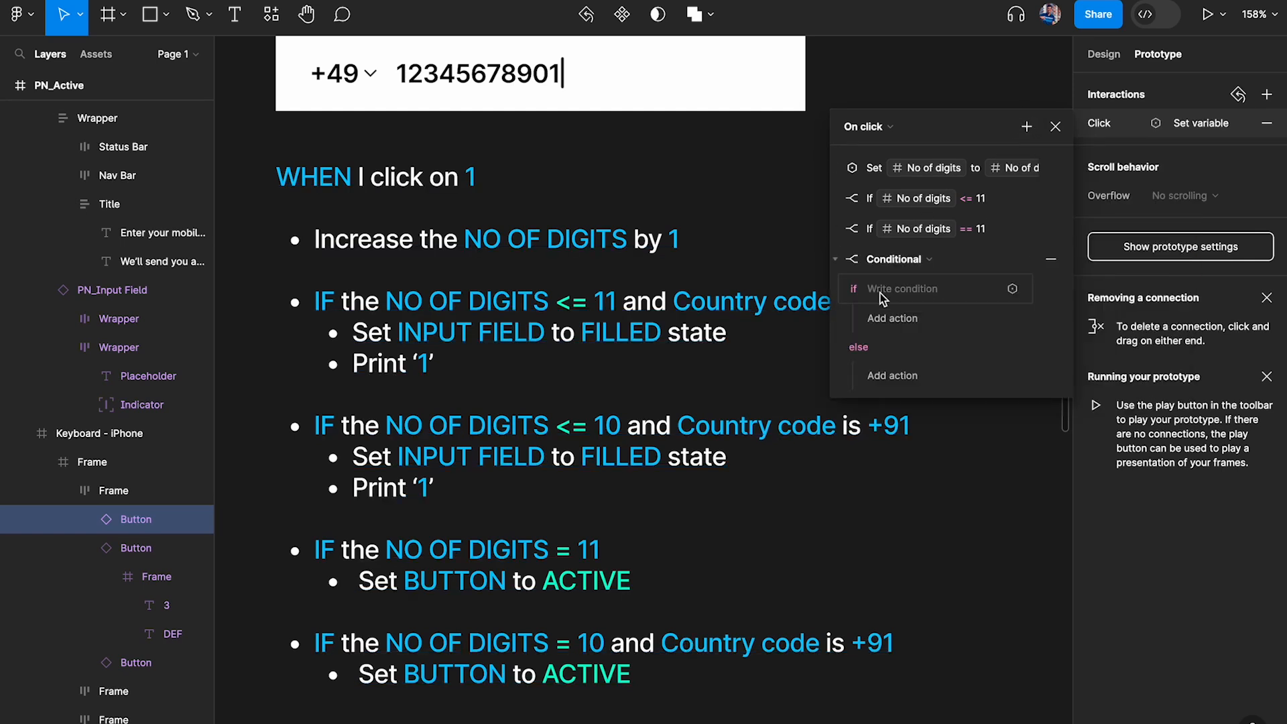
pyautogui.scroll(2, 382, 546)
pyautogui.click(836, 259)
pyautogui.click(835, 260)
pyautogui.click(1055, 258)
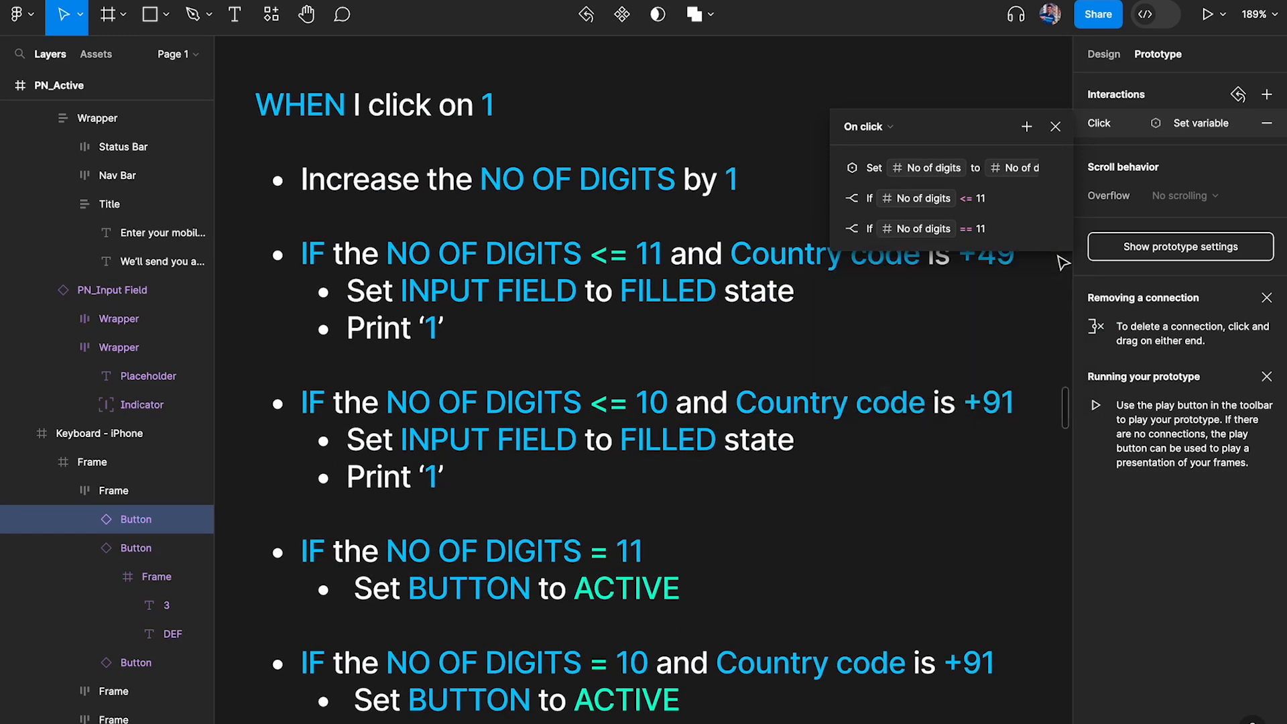
# Try to extend the No of digits <= 11 condition with "and" plus the Default code variable
pyautogui.click(836, 199)
pyautogui.hscroll(2, 635, 259)
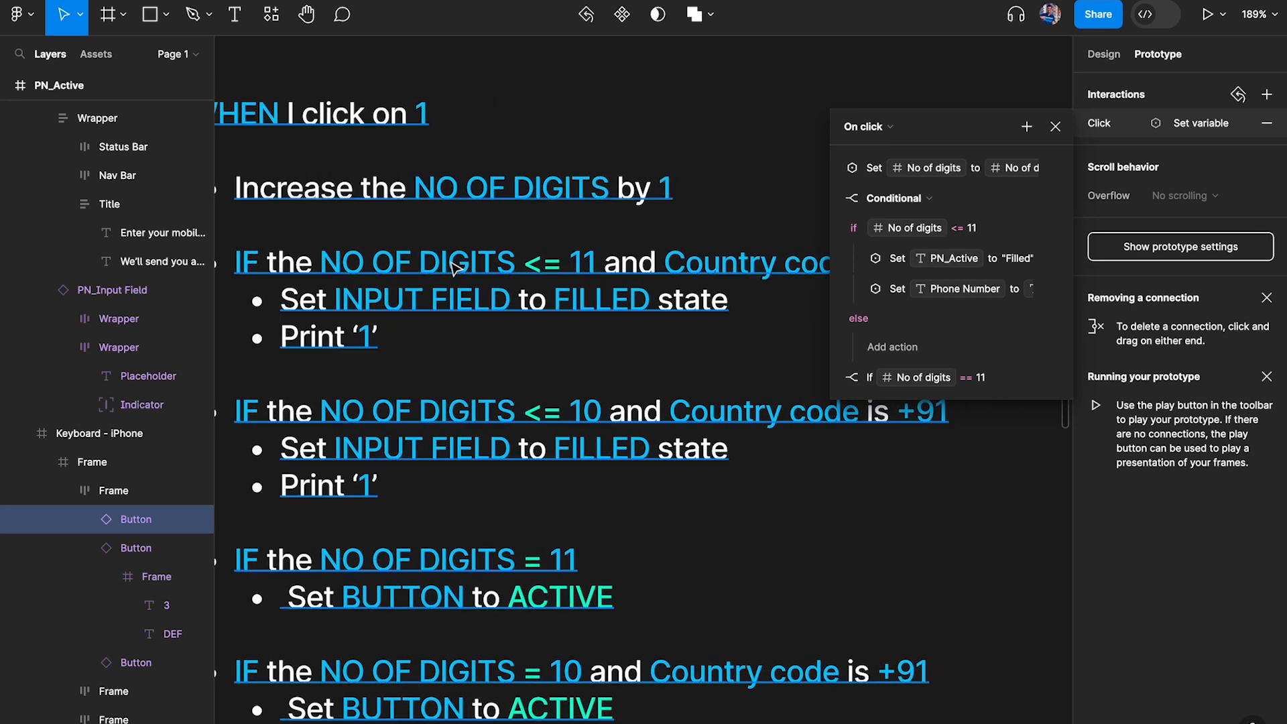
pyautogui.click(988, 232)
pyautogui.click(1014, 227)
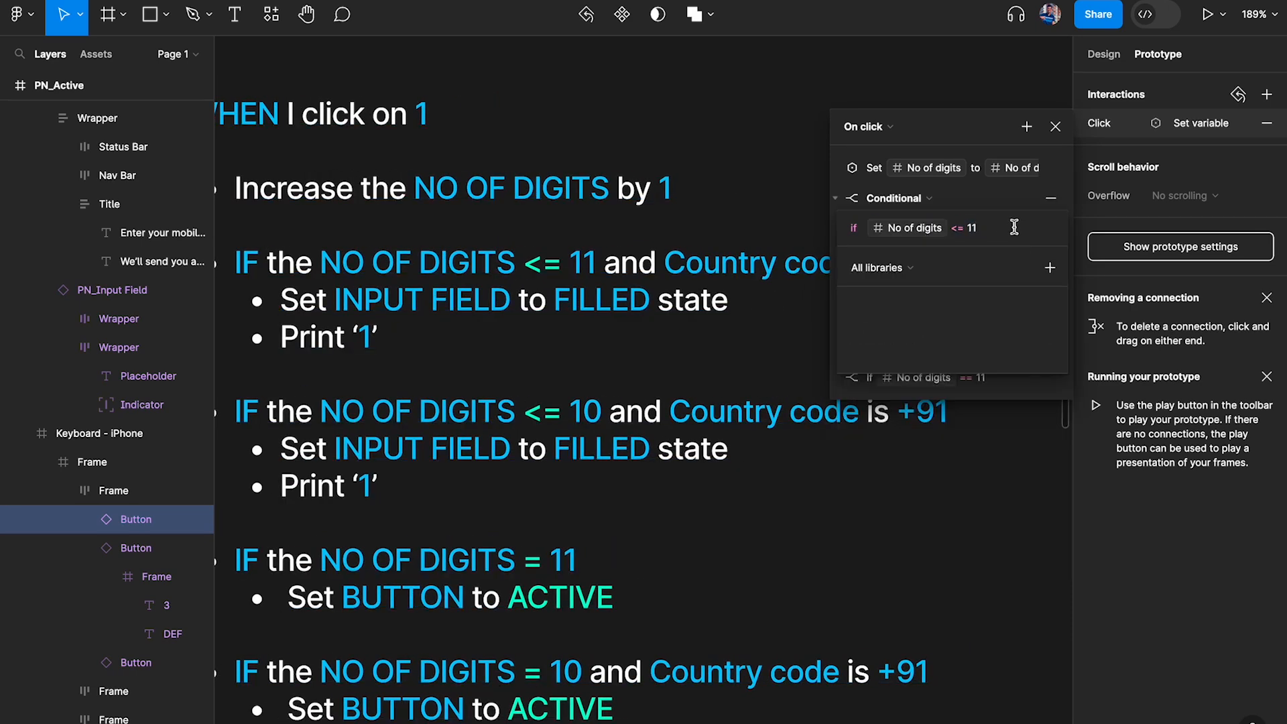
pyautogui.write('and')
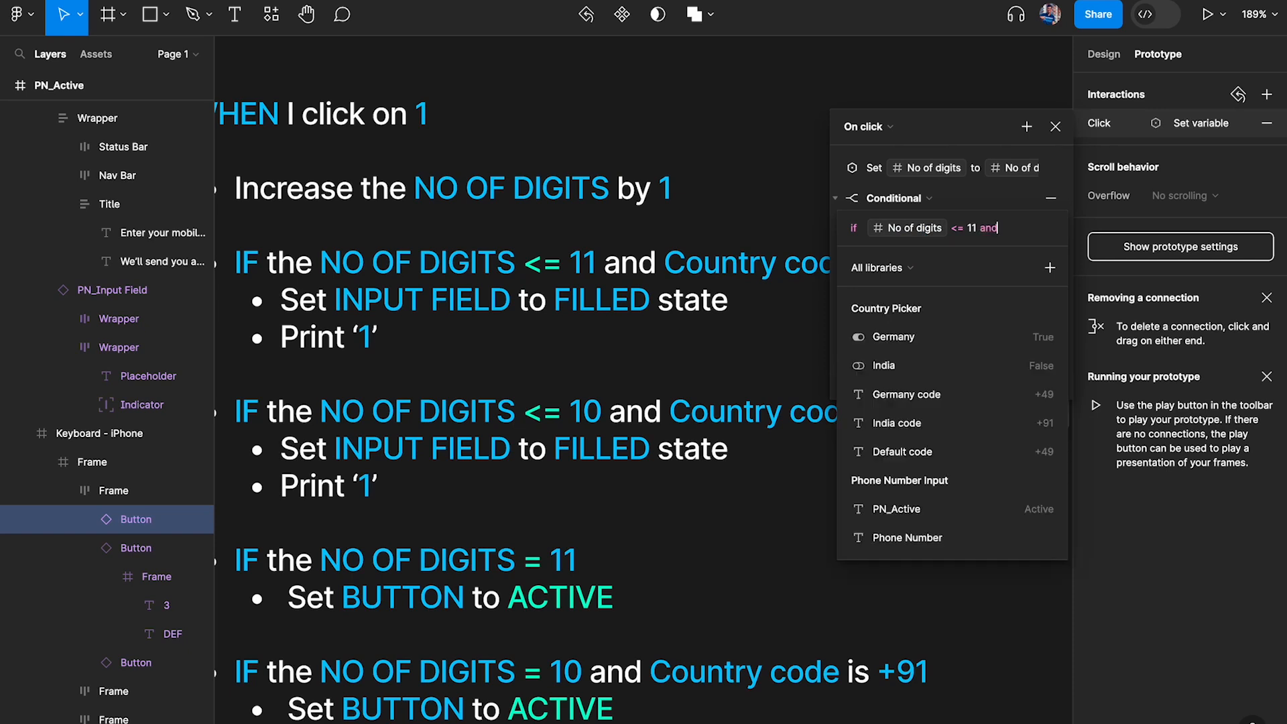
pyautogui.hscroll(5, 669, 228)
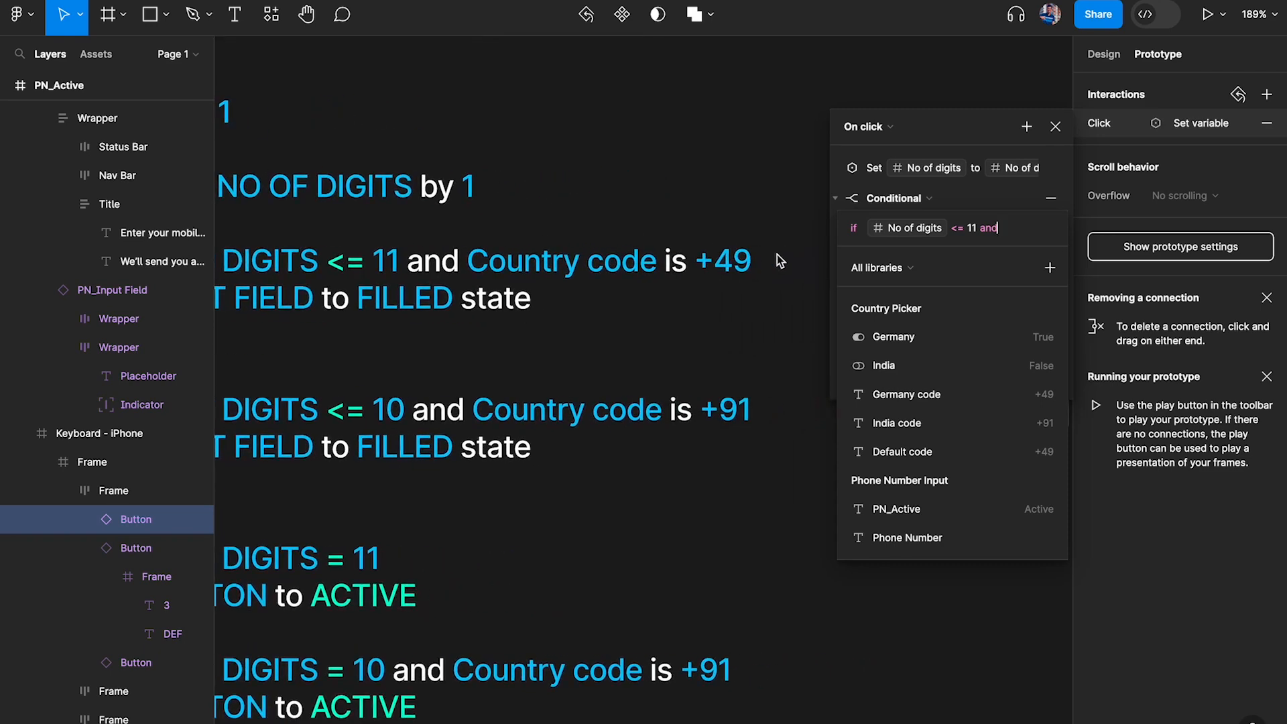
pyautogui.scroll(-4, 473, 291)
pyautogui.hscroll(-12, 473, 291)
pyautogui.scroll(2, 473, 290)
pyautogui.scroll(1, 473, 292)
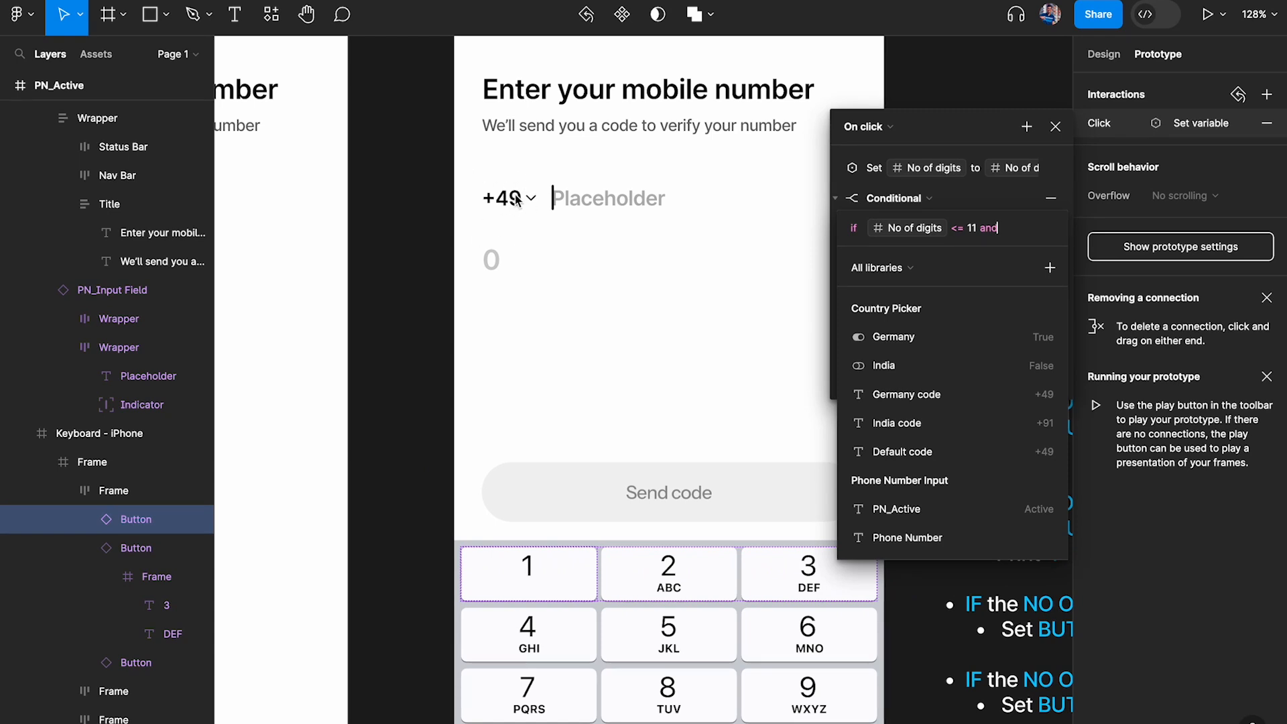
pyautogui.scroll(-1, 925, 493)
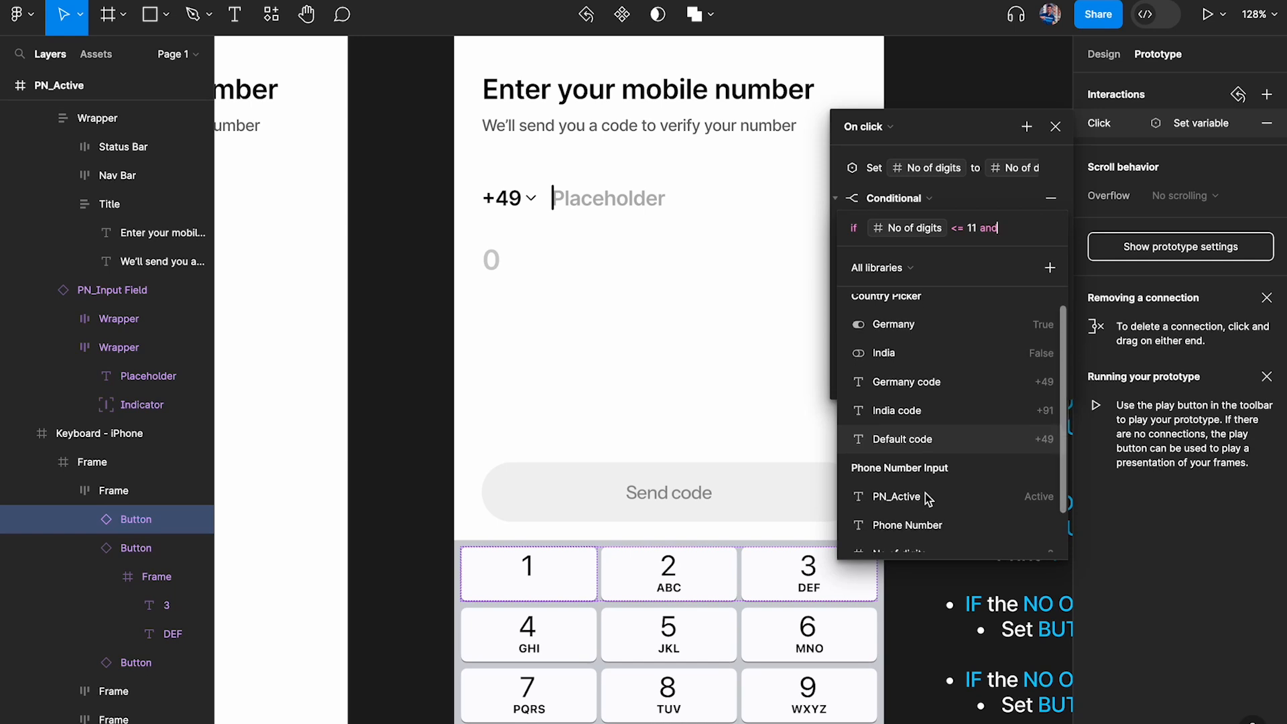
pyautogui.click(925, 441)
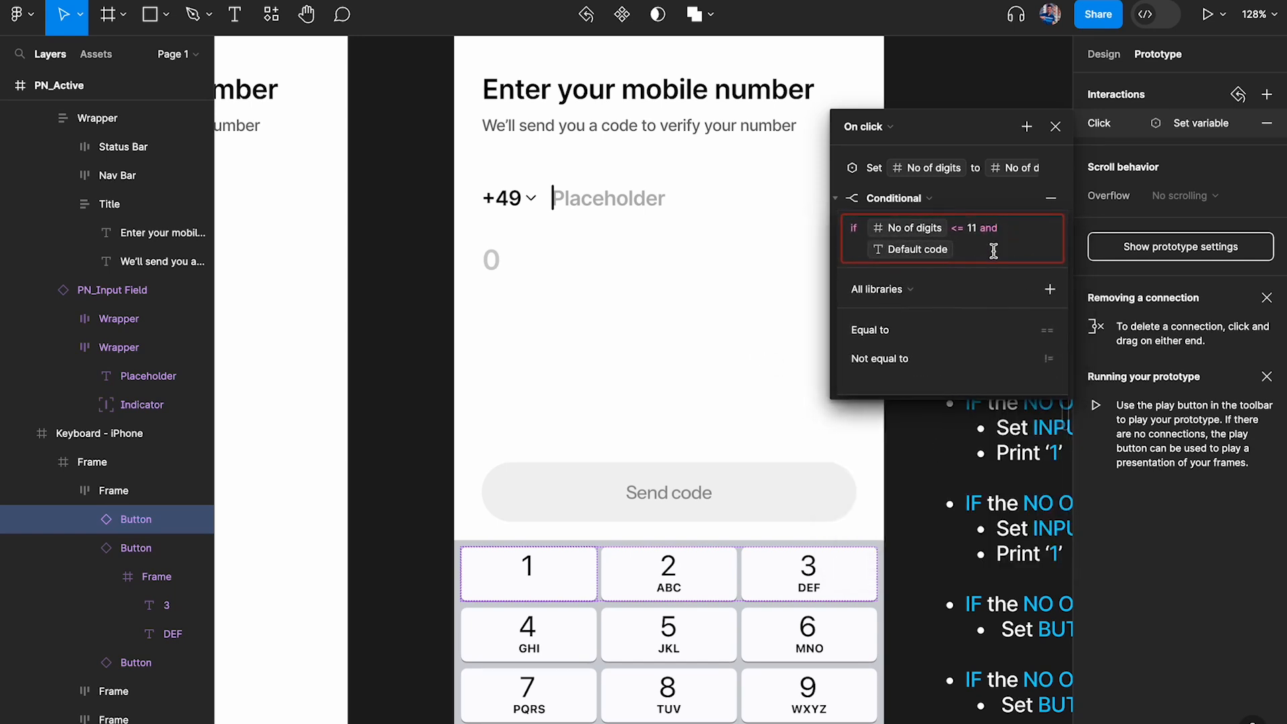
pyautogui.press('BackSpace')
pyautogui.press('BackSpace')
pyautogui.write('1')
pyautogui.click(737, 371)
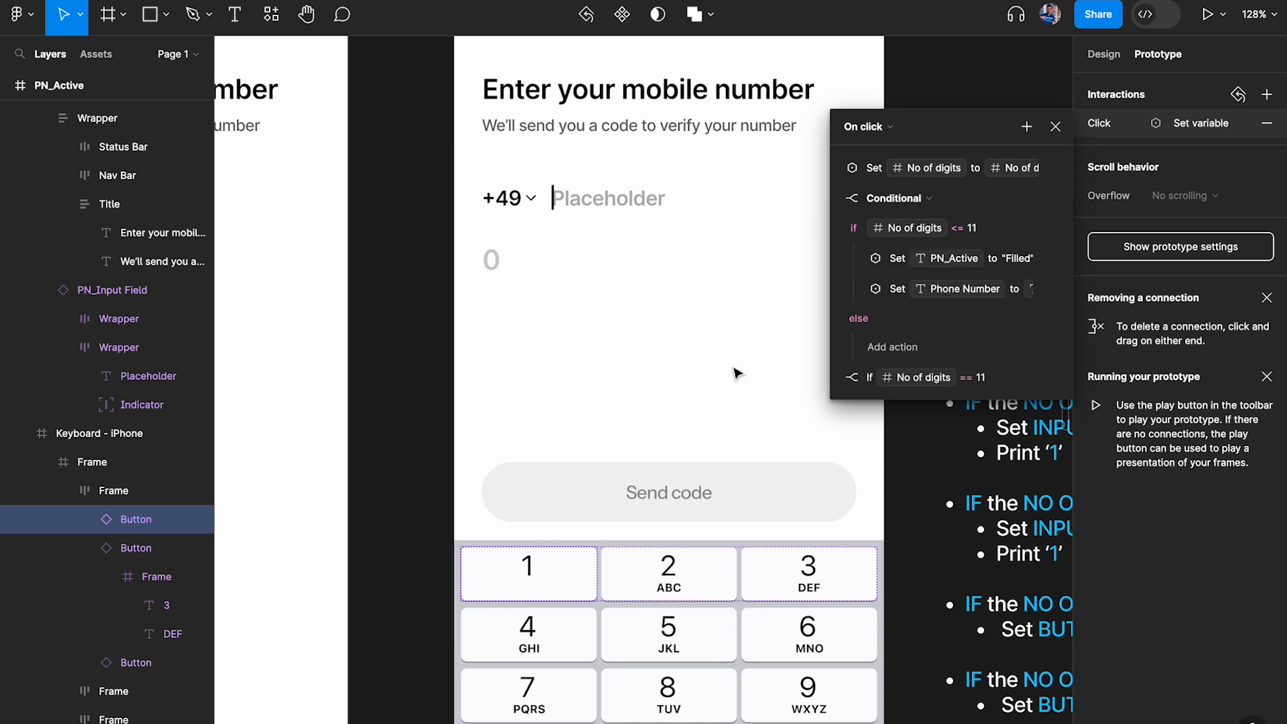
# Compare the variable binding of the +49 text in the PN_Active input field with the one on the PN_Inactive screen
pyautogui.click(736, 371)
pyautogui.keyDown('super'); pyautogui.click(560, 207); pyautogui.keyUp('super')
pyautogui.click(488, 201)
pyautogui.click(1103, 54)
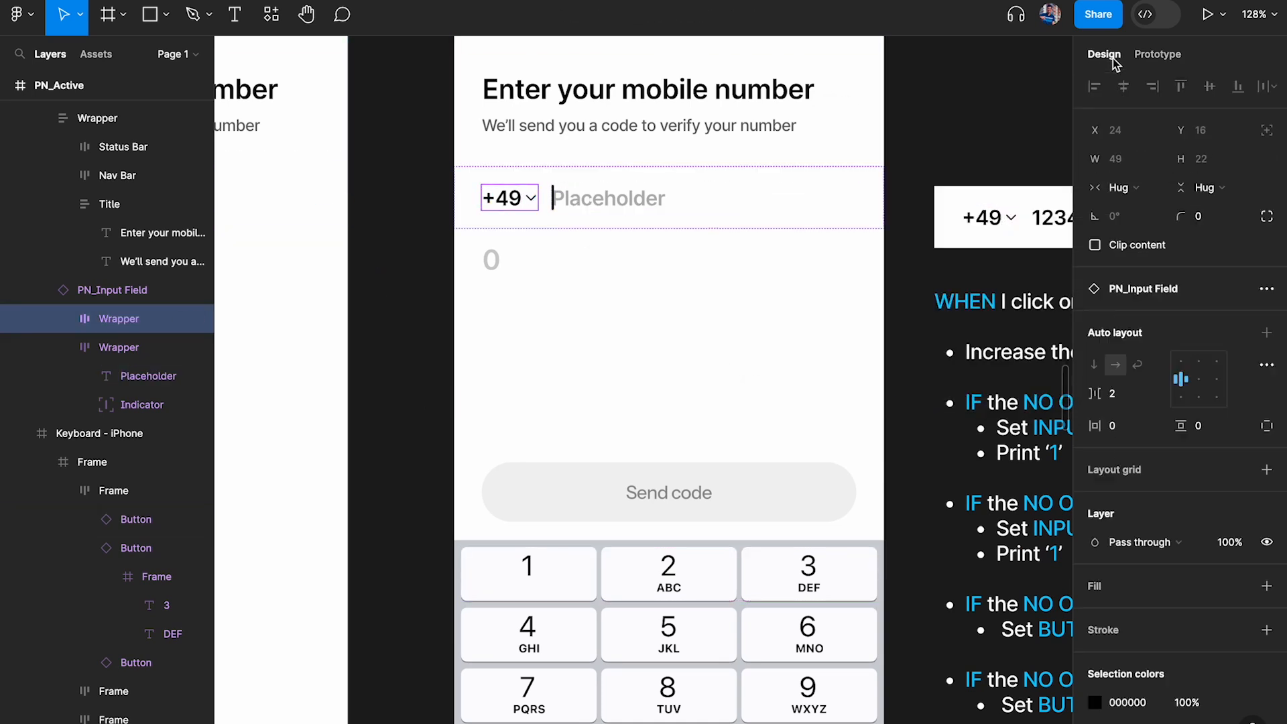
pyautogui.scroll(-2, 1209, 420)
pyautogui.doubleClick(512, 207)
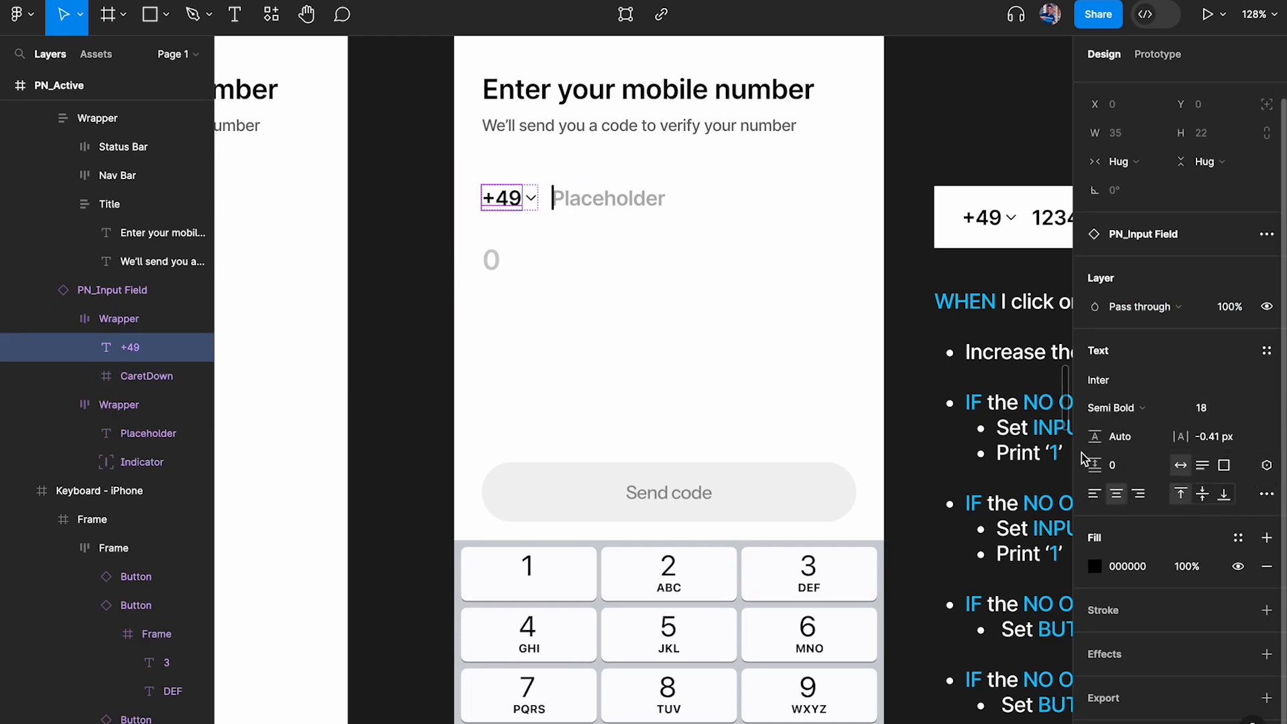
pyautogui.scroll(-5, 791, 337)
pyautogui.scroll(5, 754, 290)
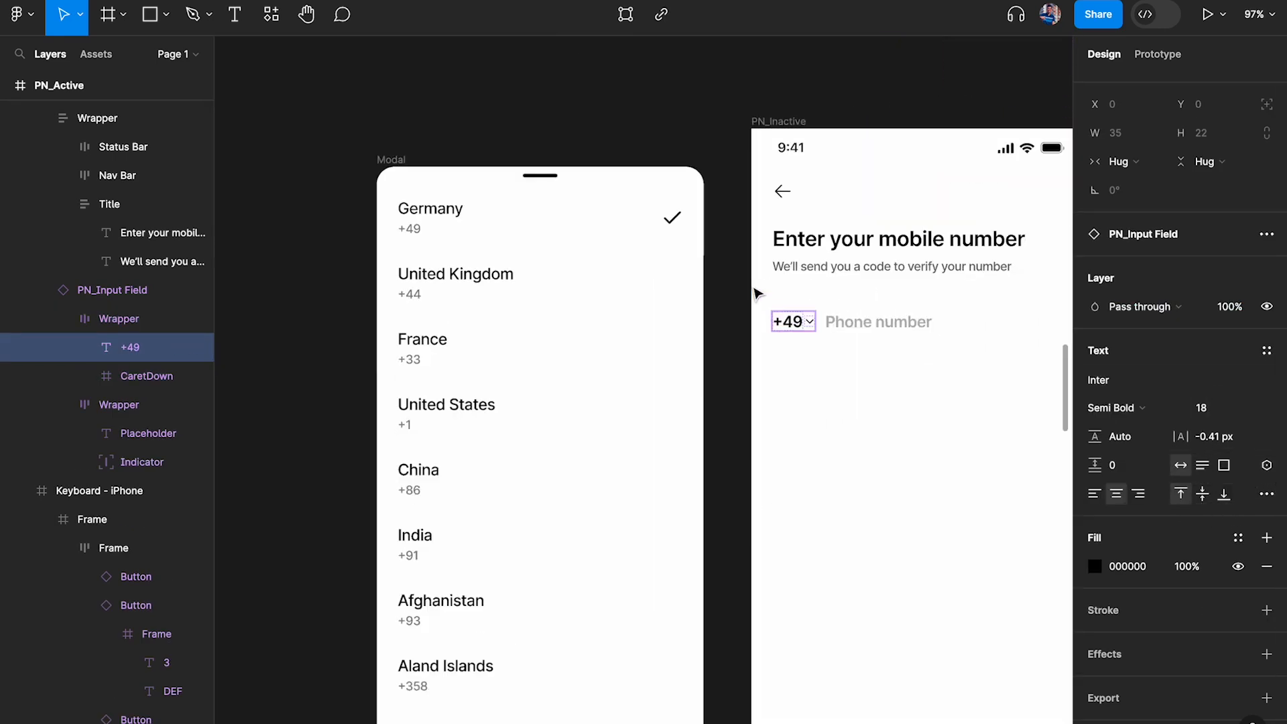
pyautogui.hscroll(-1, 758, 295)
pyautogui.keyDown('super'); pyautogui.click(865, 300); pyautogui.keyUp('super')
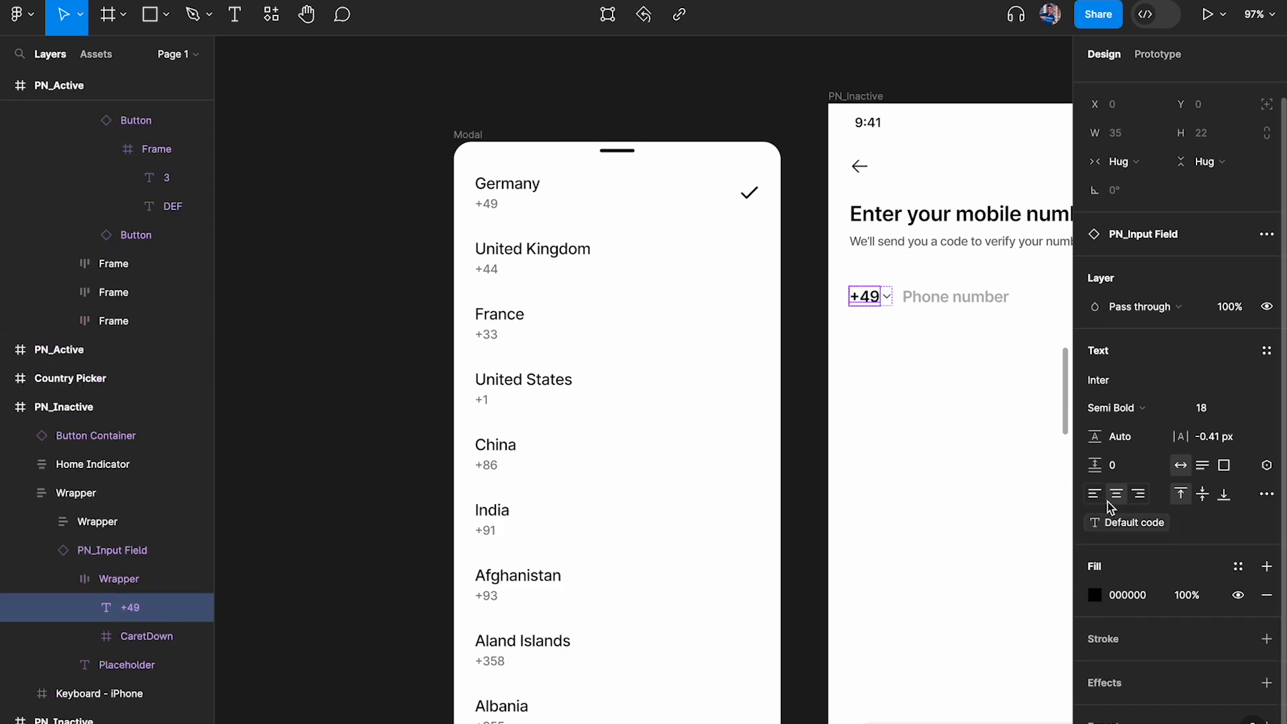
pyautogui.hscroll(5, 752, 322)
pyautogui.scroll(2, 752, 322)
pyautogui.hscroll(3, 698, 287)
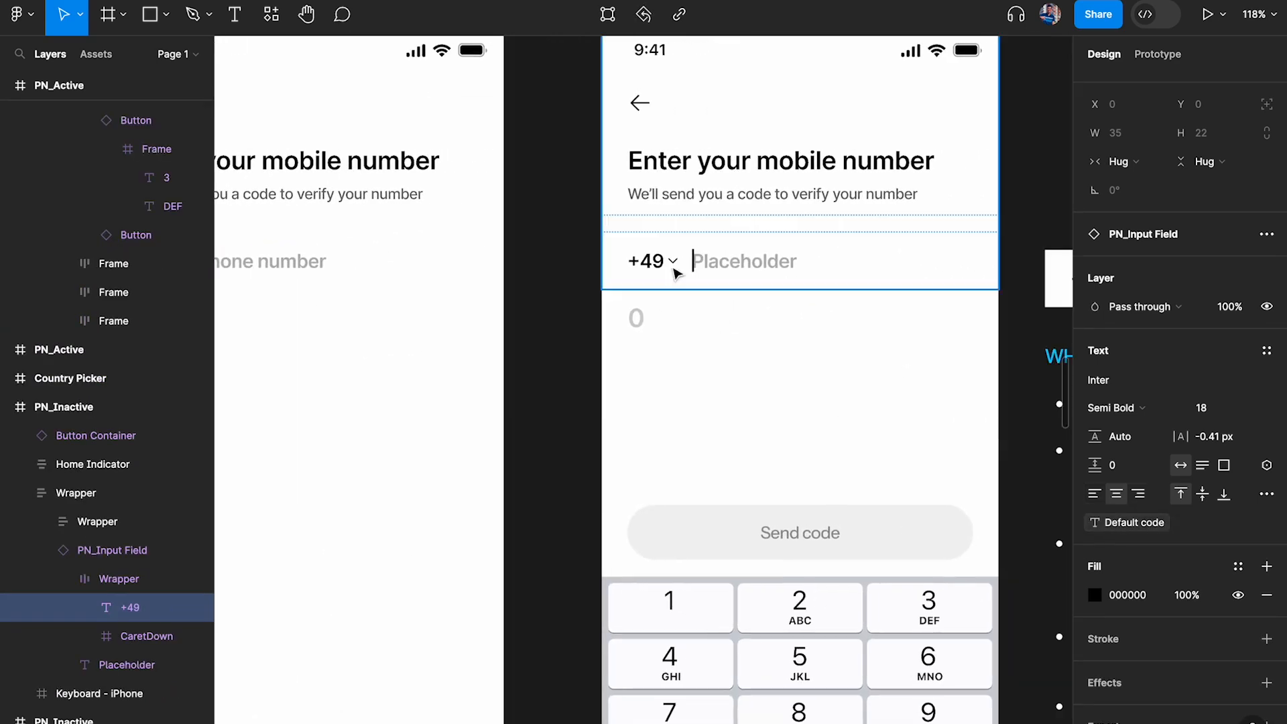
# Bind the +49 text in the PN_Active screen's input field to the Default code variable
pyautogui.keyDown('super'); pyautogui.click(653, 268); pyautogui.keyUp('super')
pyautogui.click(1266, 465)
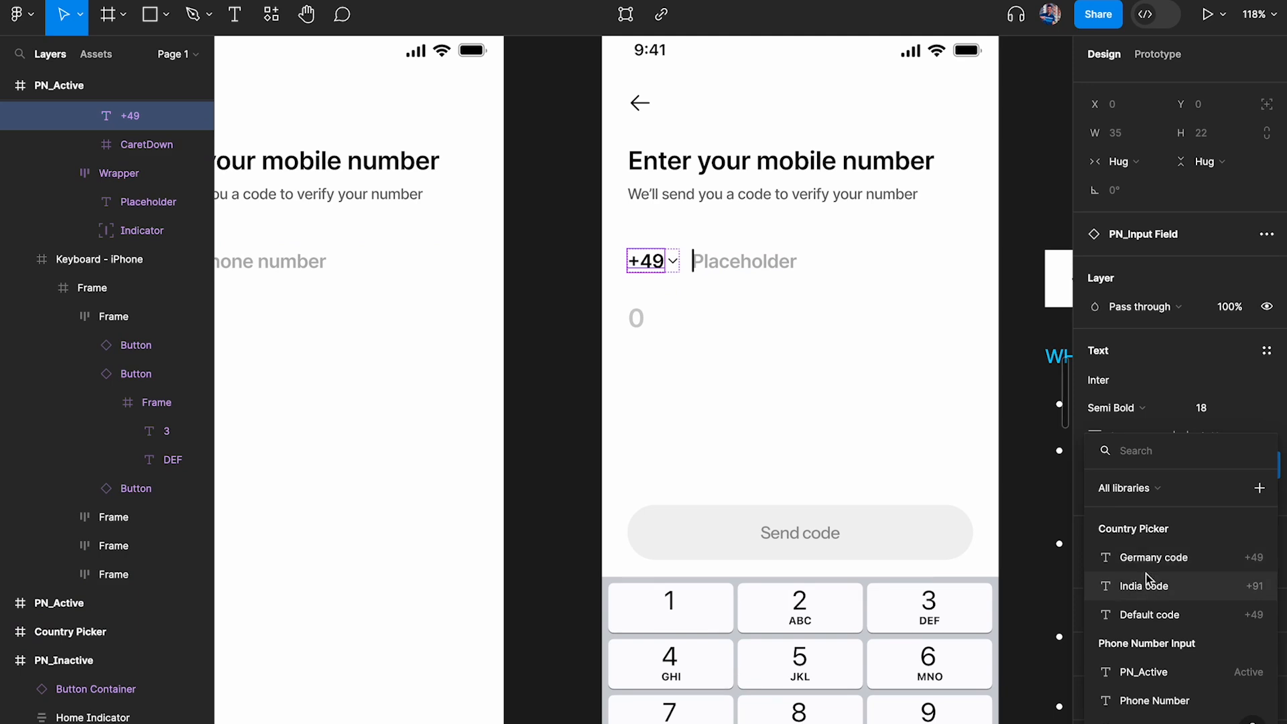
pyautogui.write('def')
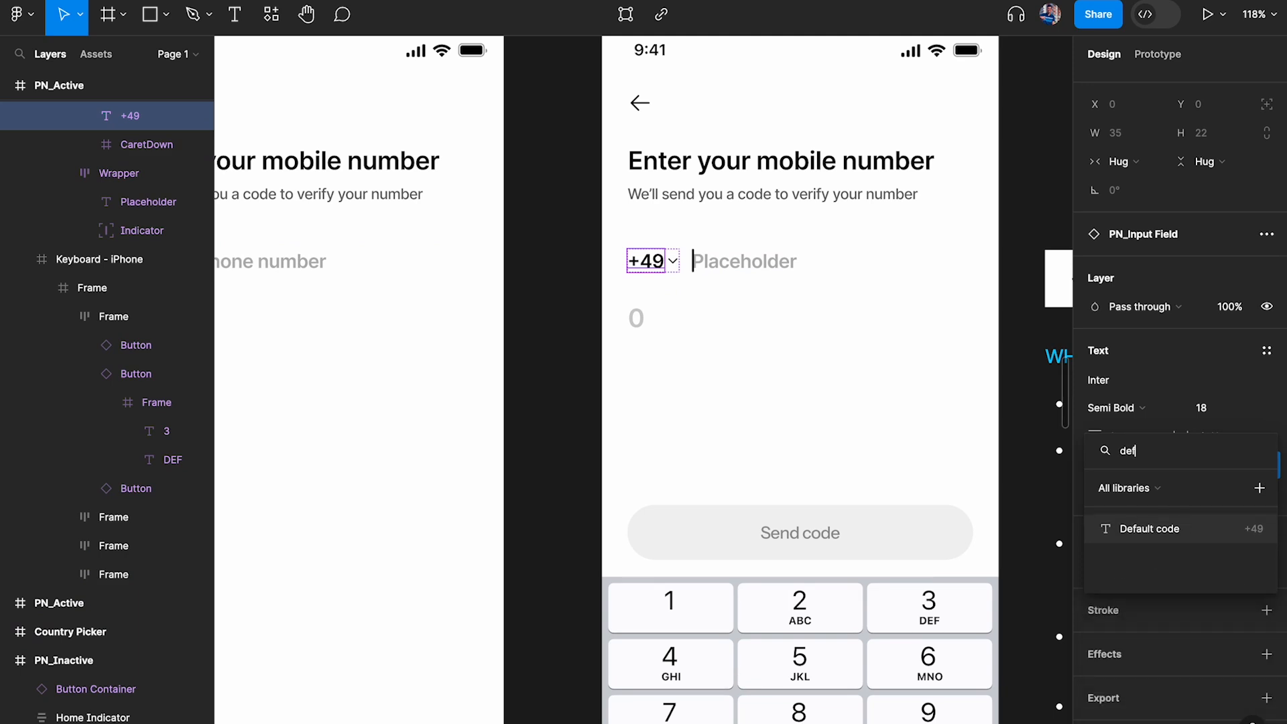
pyautogui.click(1256, 533)
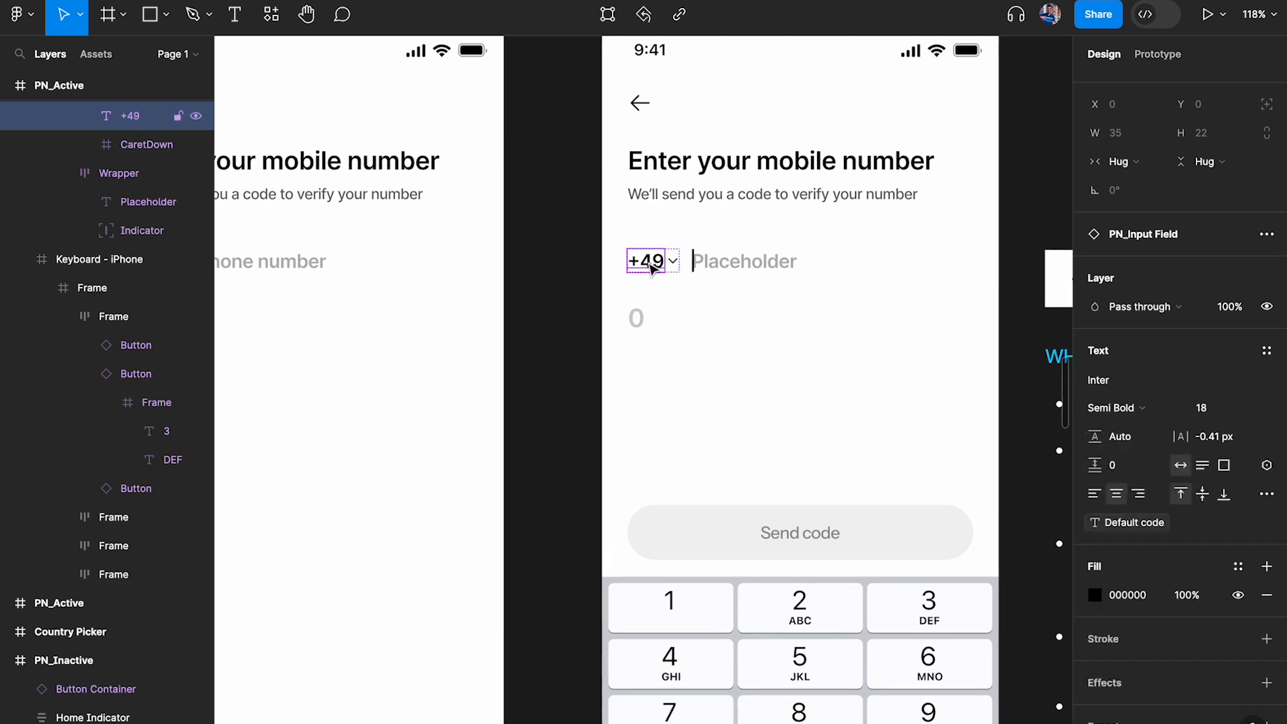
# Reopen the 1 key's click interaction beside the logic note and collapse its Set variable action and the == 11 conditional
pyautogui.scroll(-3, 650, 268)
pyautogui.hscroll(3, 671, 302)
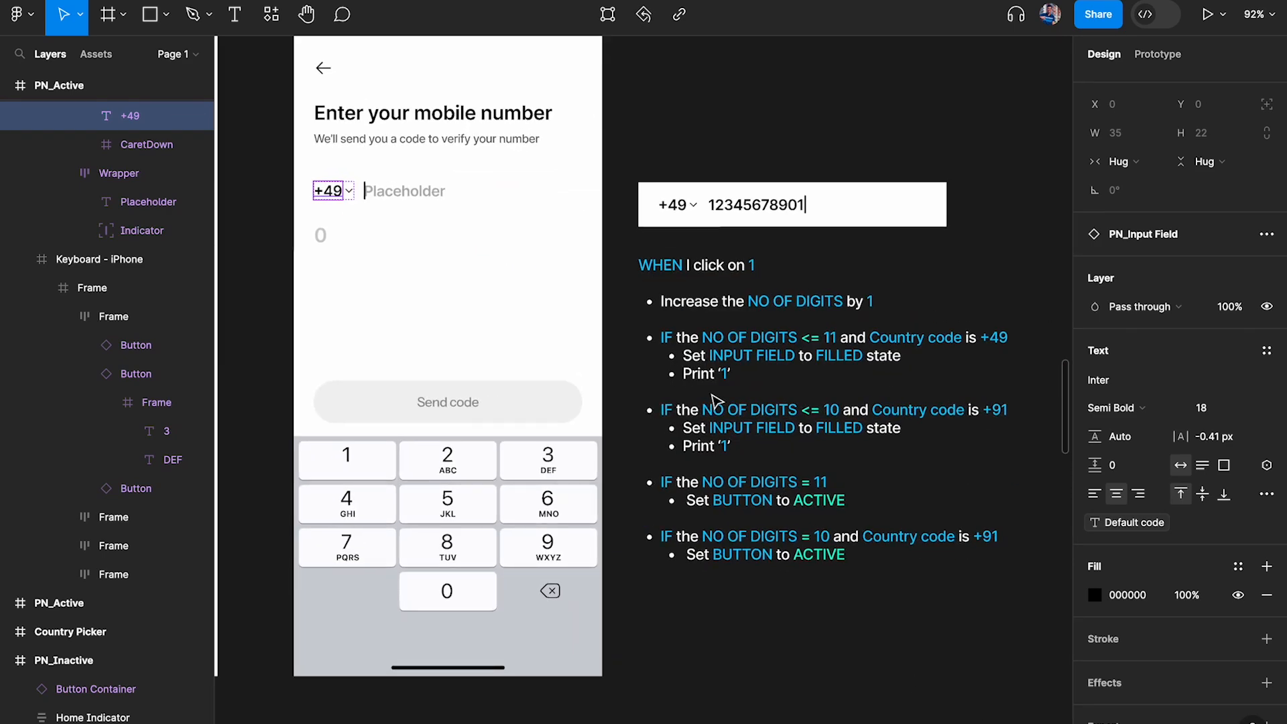
pyautogui.scroll(2, 708, 400)
pyautogui.click(246, 490)
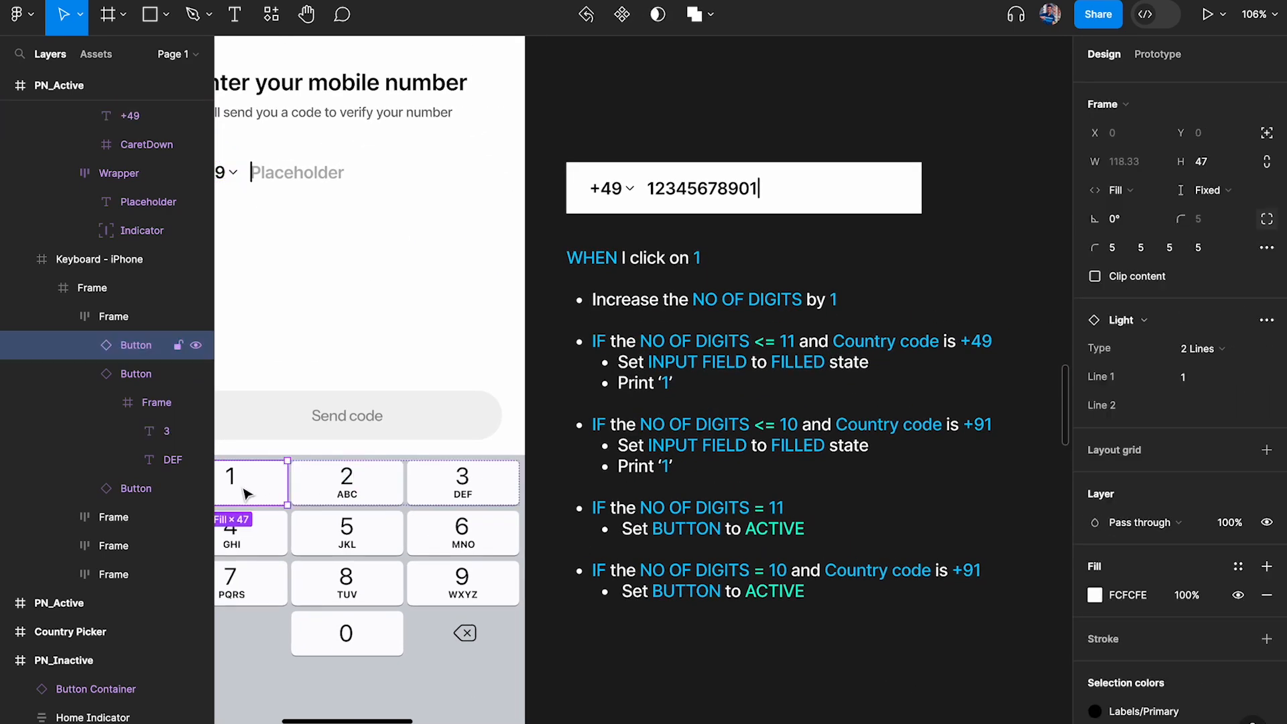
pyautogui.click(1154, 55)
pyautogui.click(1115, 121)
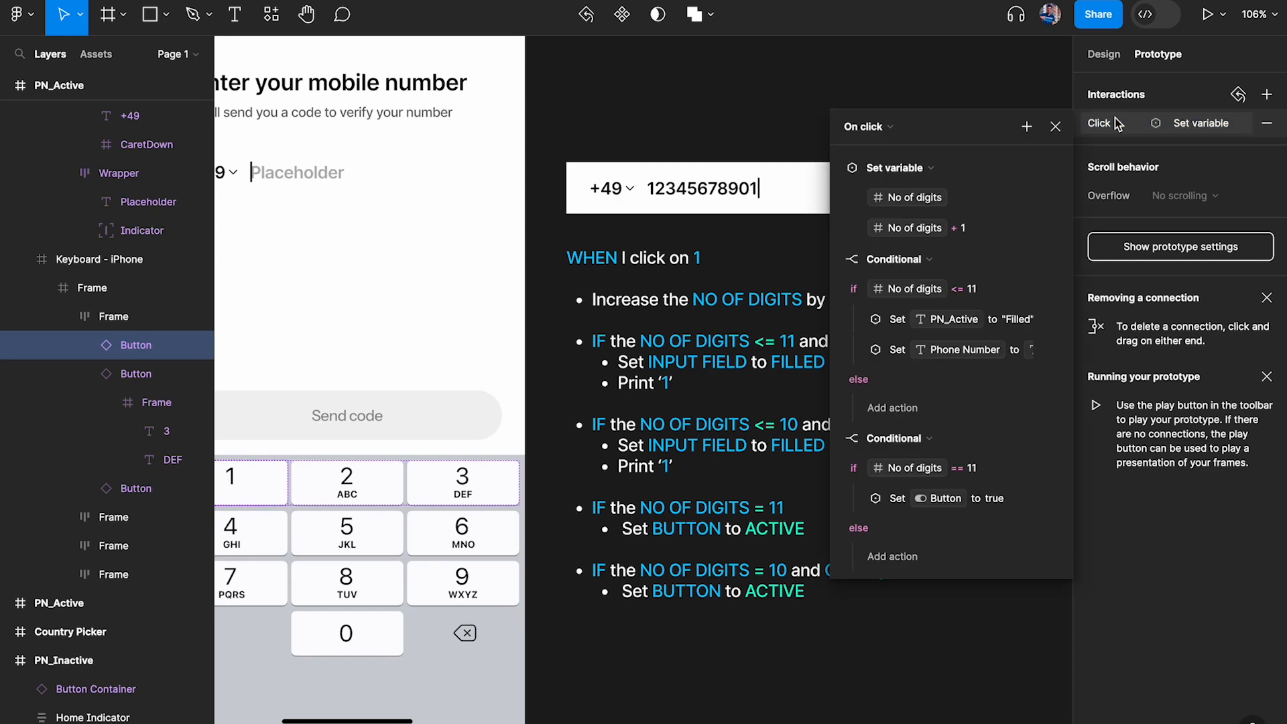
pyautogui.click(836, 168)
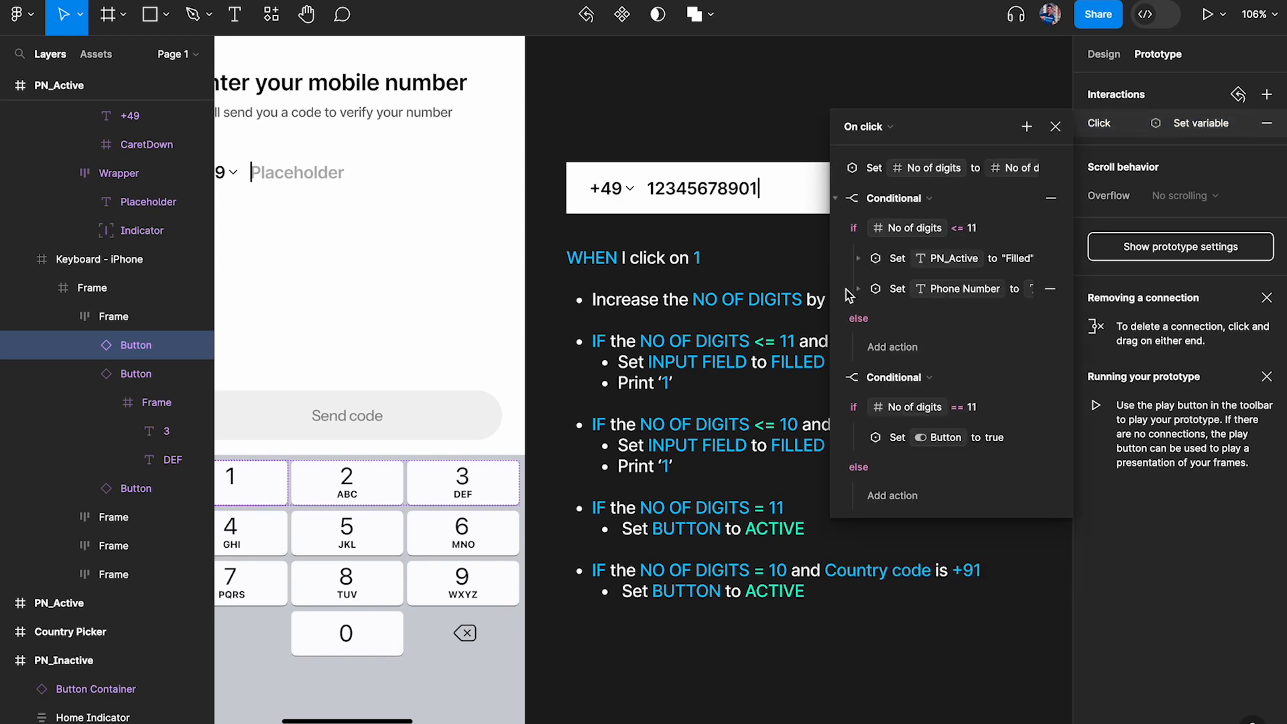
pyautogui.click(835, 377)
pyautogui.hscroll(5, 755, 293)
pyautogui.scroll(-2, 756, 293)
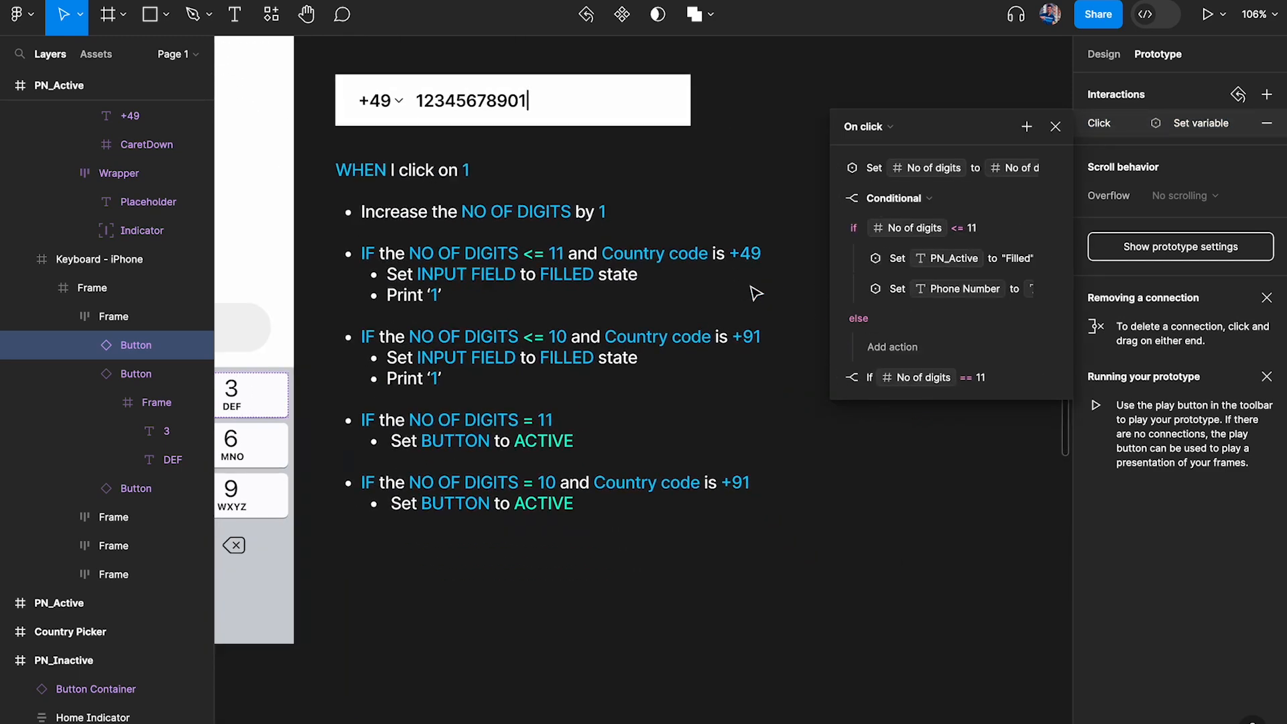
# Hide the interface and extend the No of digits <= 11 condition with "and Default code == Germany code"
pyautogui.keyDown('ctrl'); pyautogui.scroll(5, 755, 293); pyautogui.keyUp('ctrl')
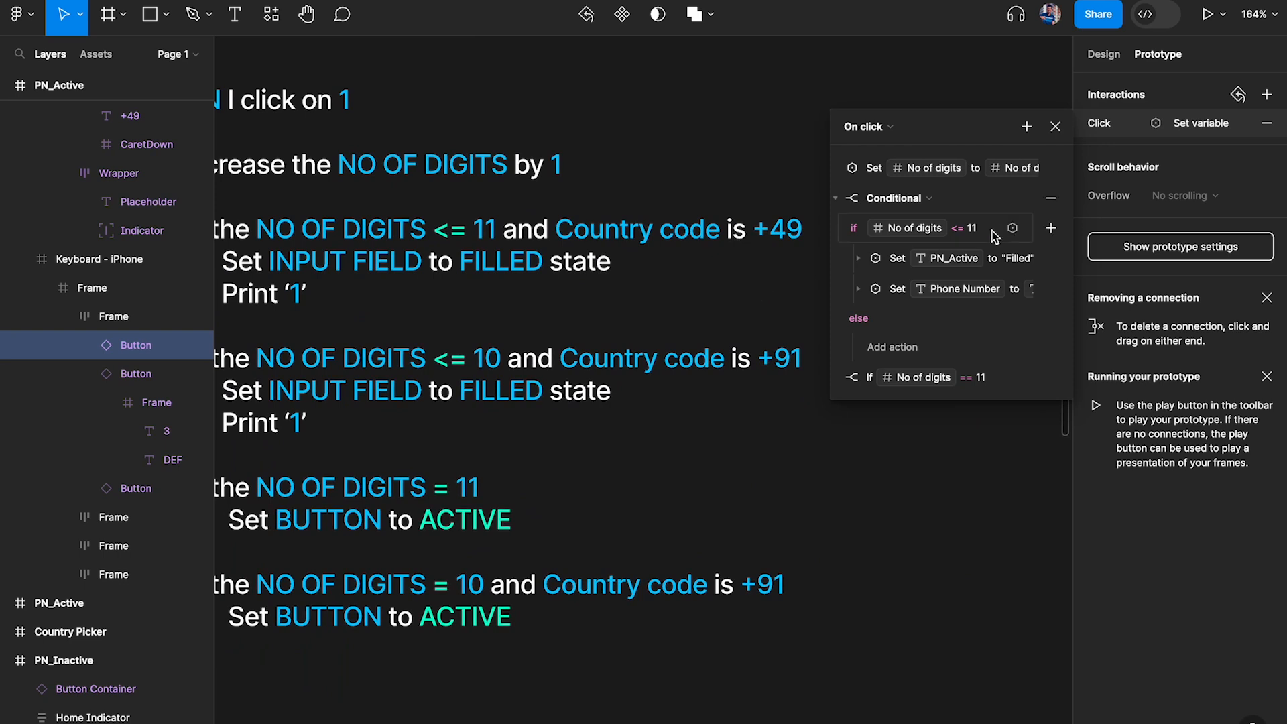
pyautogui.hotkey('ctrl', '\\')
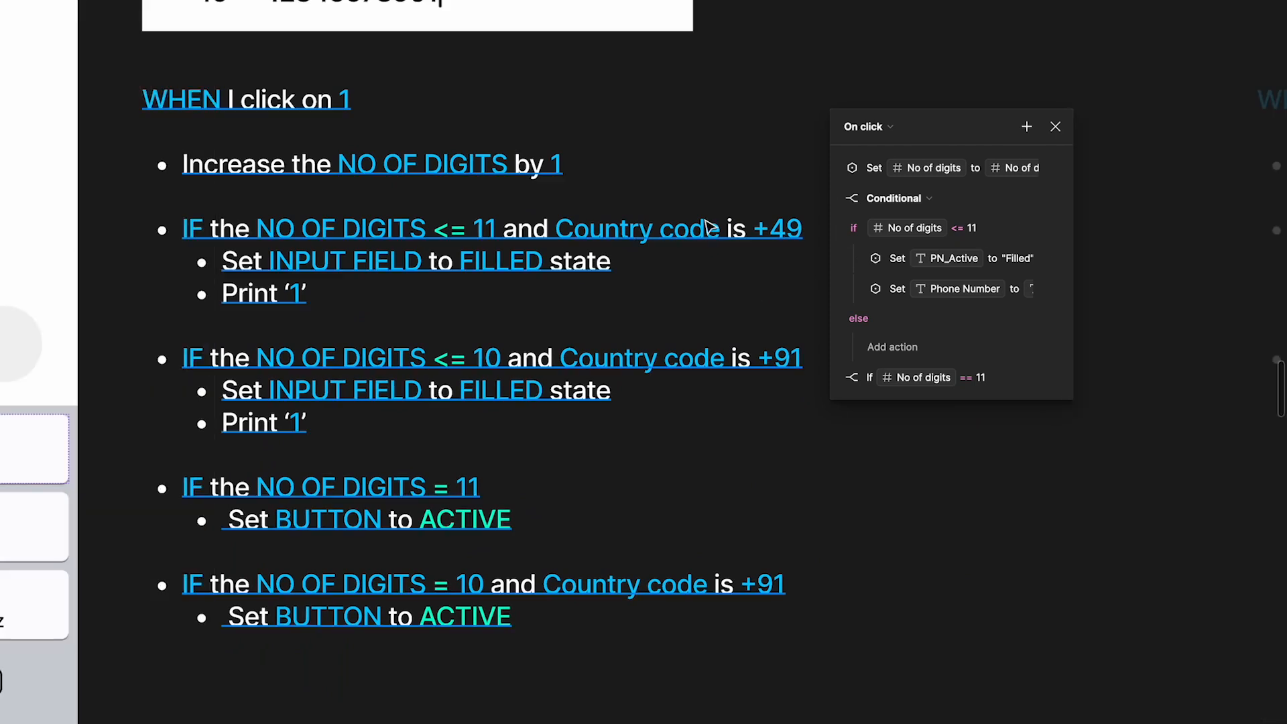
pyautogui.click(980, 229)
pyautogui.write('and')
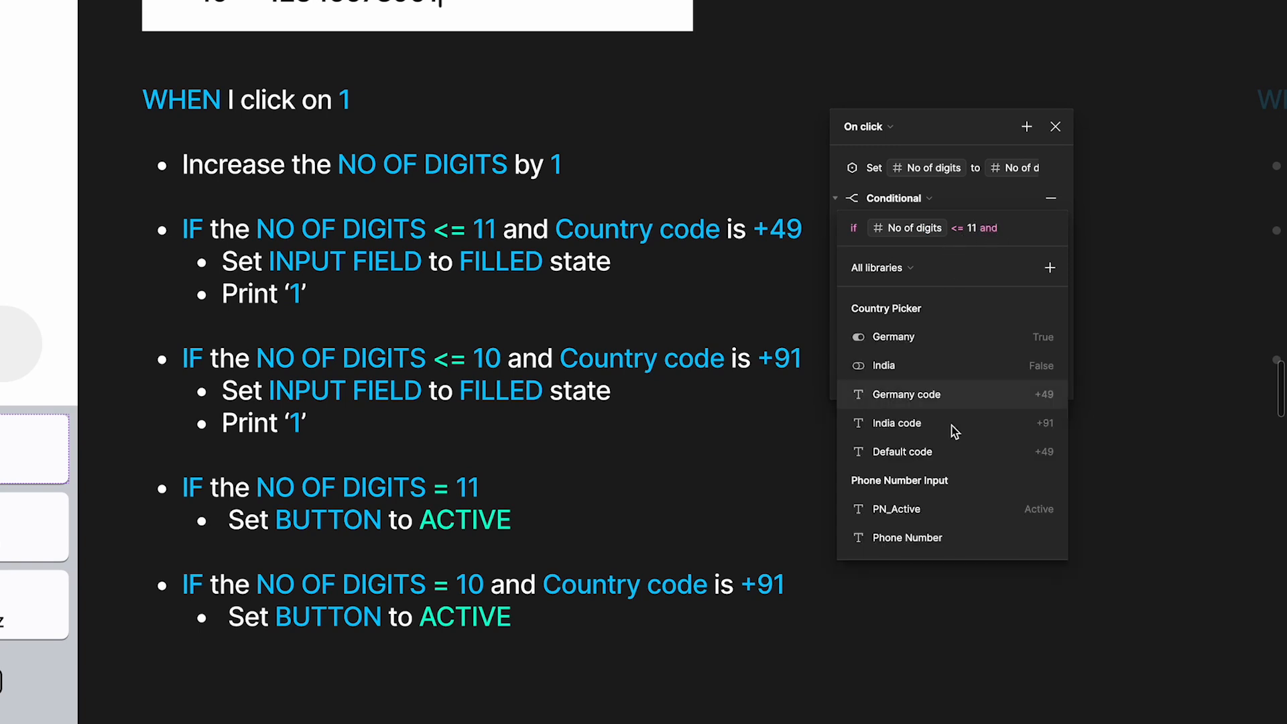
pyautogui.click(907, 454)
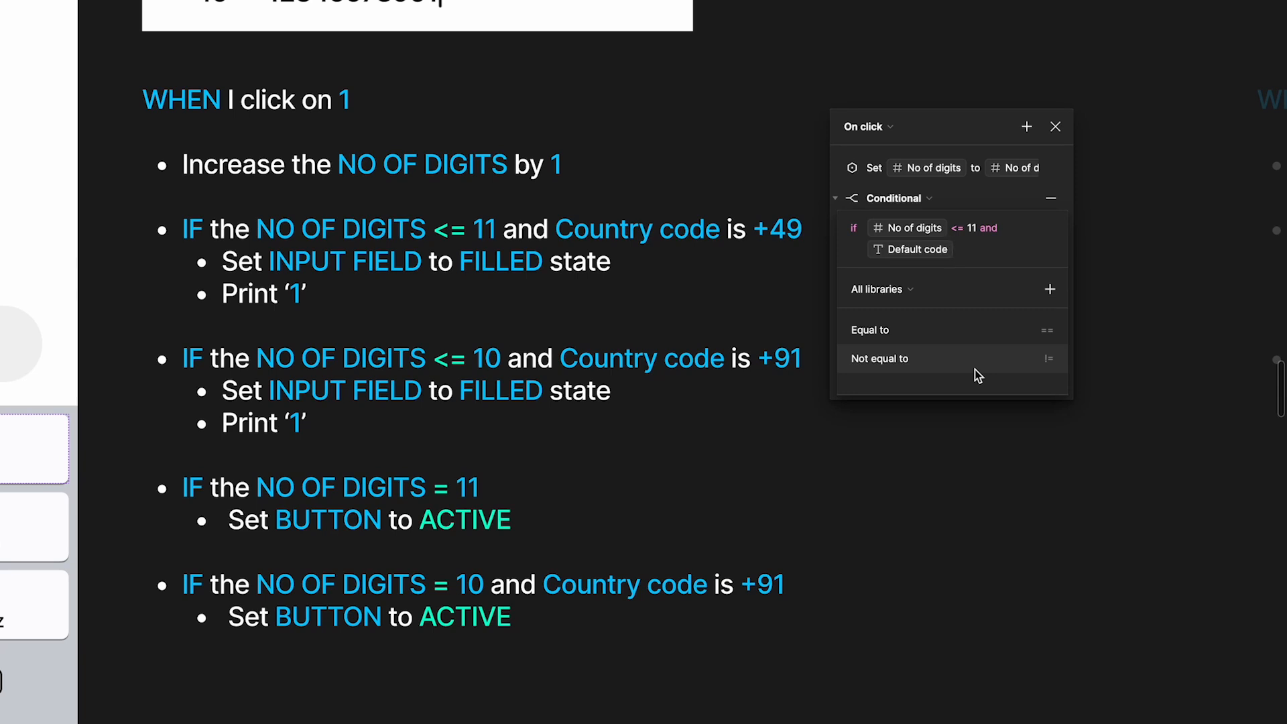
pyautogui.write('=')
pyautogui.click(935, 331)
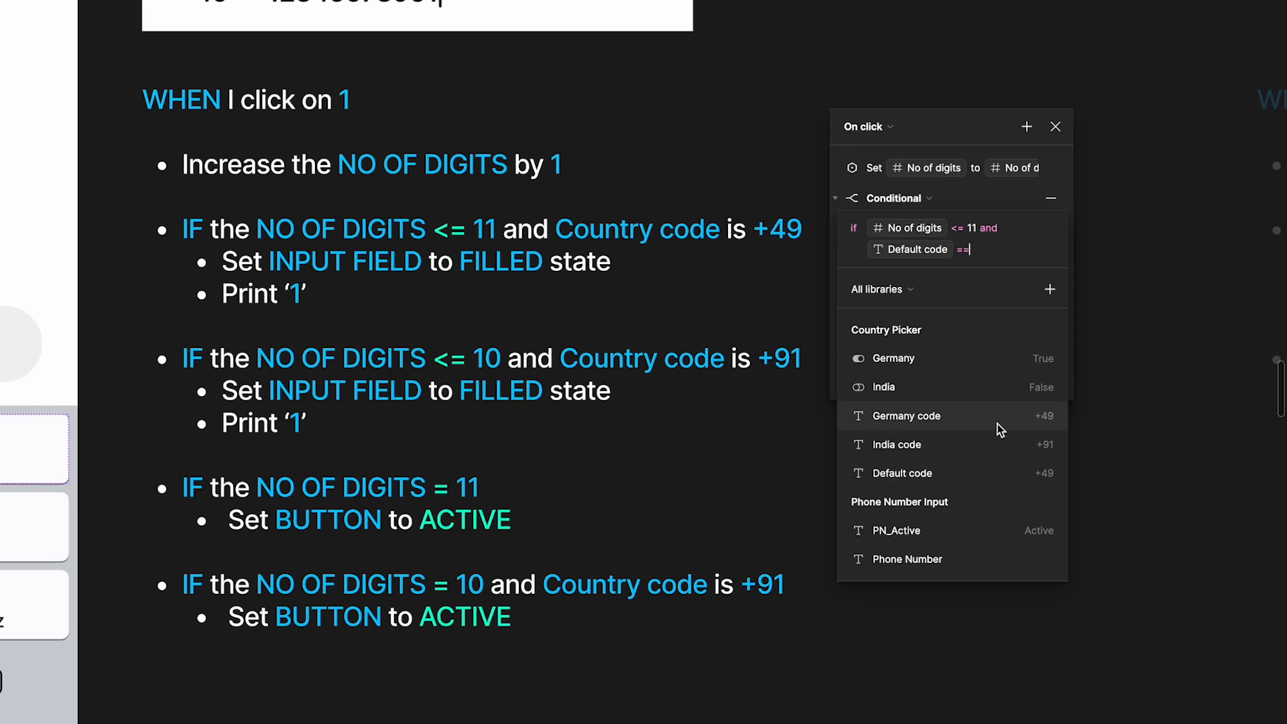
pyautogui.click(1049, 419)
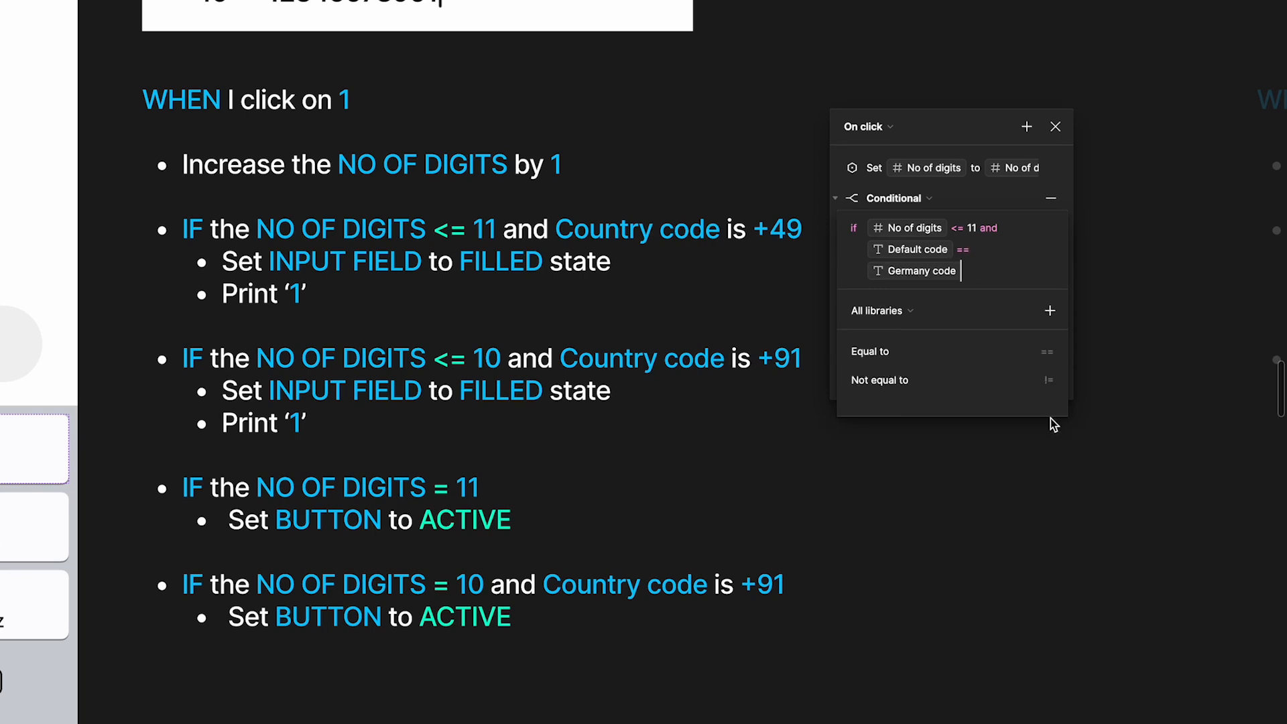
pyautogui.click(1003, 195)
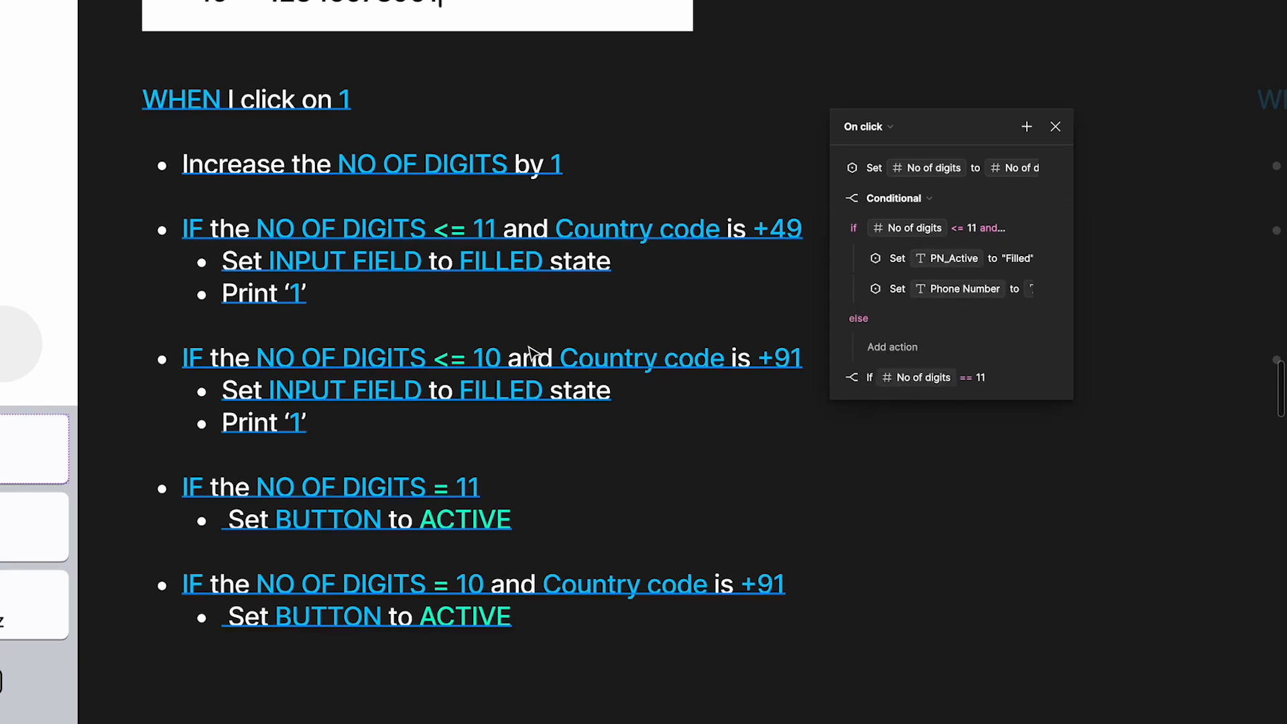
# Add a conditional to the 1 key's click interaction and place it above the No of digits == 11 conditional, expanded
pyautogui.click(838, 197)
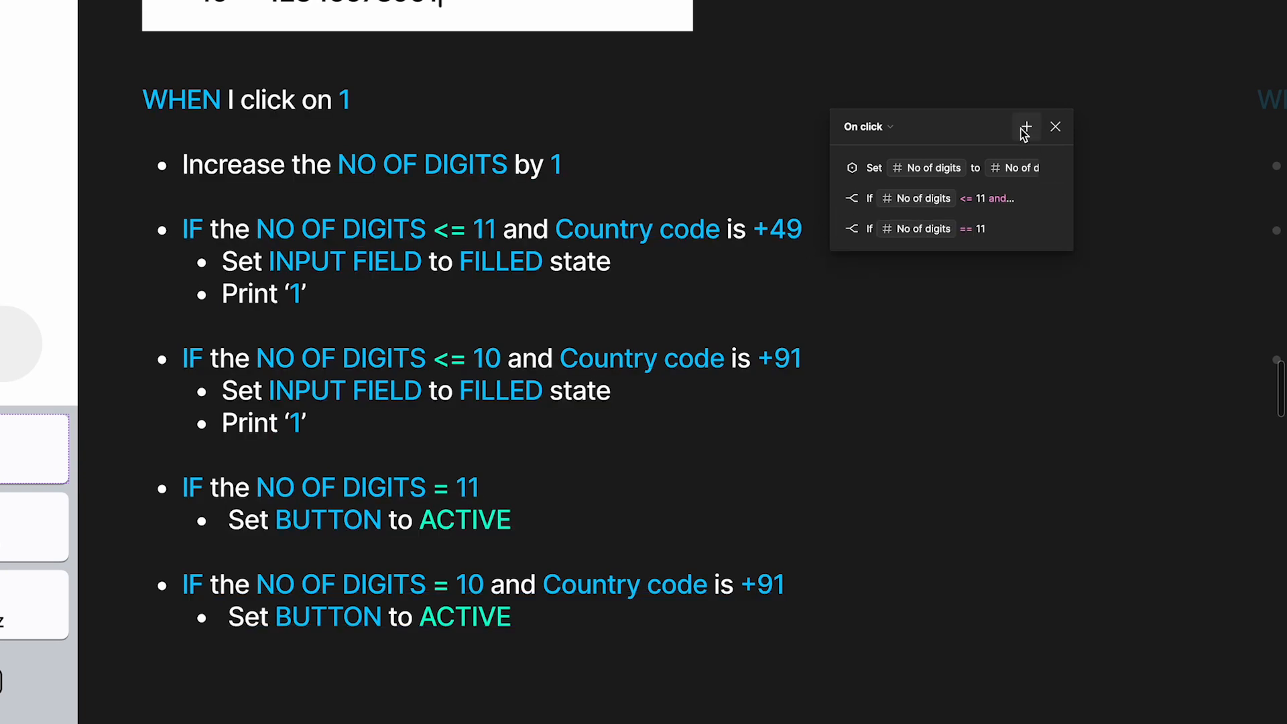
pyautogui.click(840, 199)
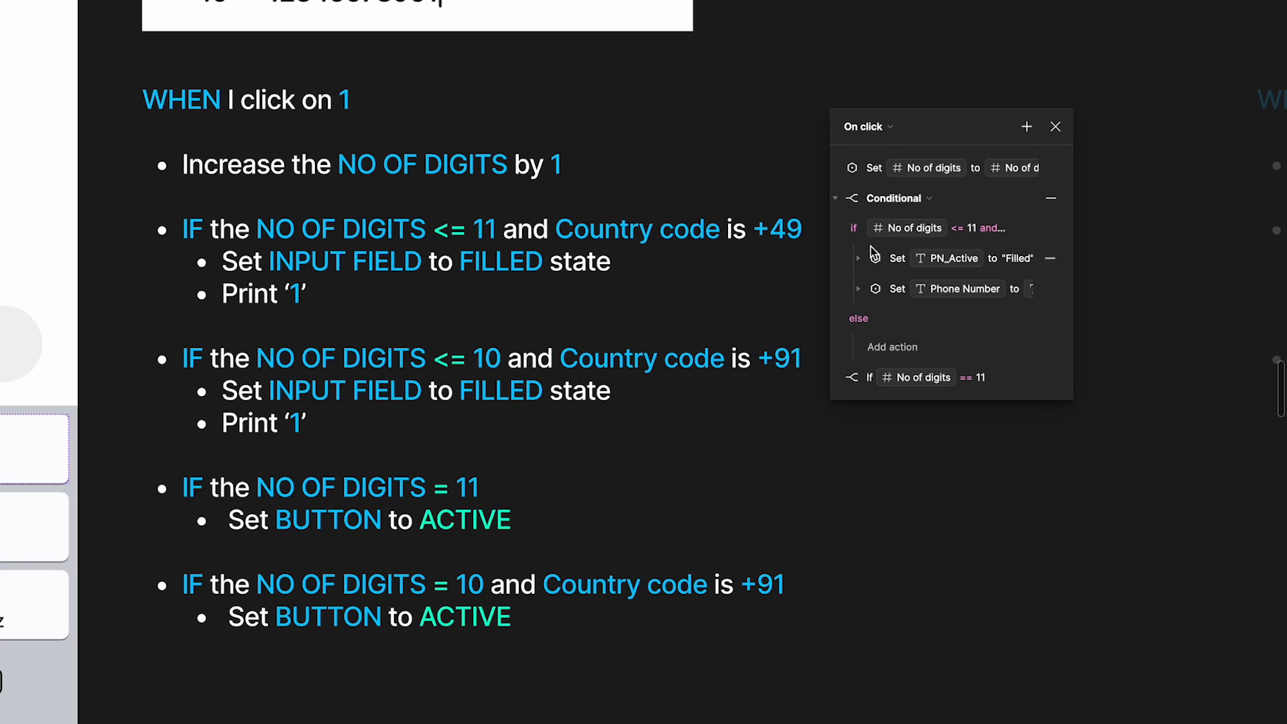
pyautogui.click(1024, 128)
pyautogui.click(1071, 262)
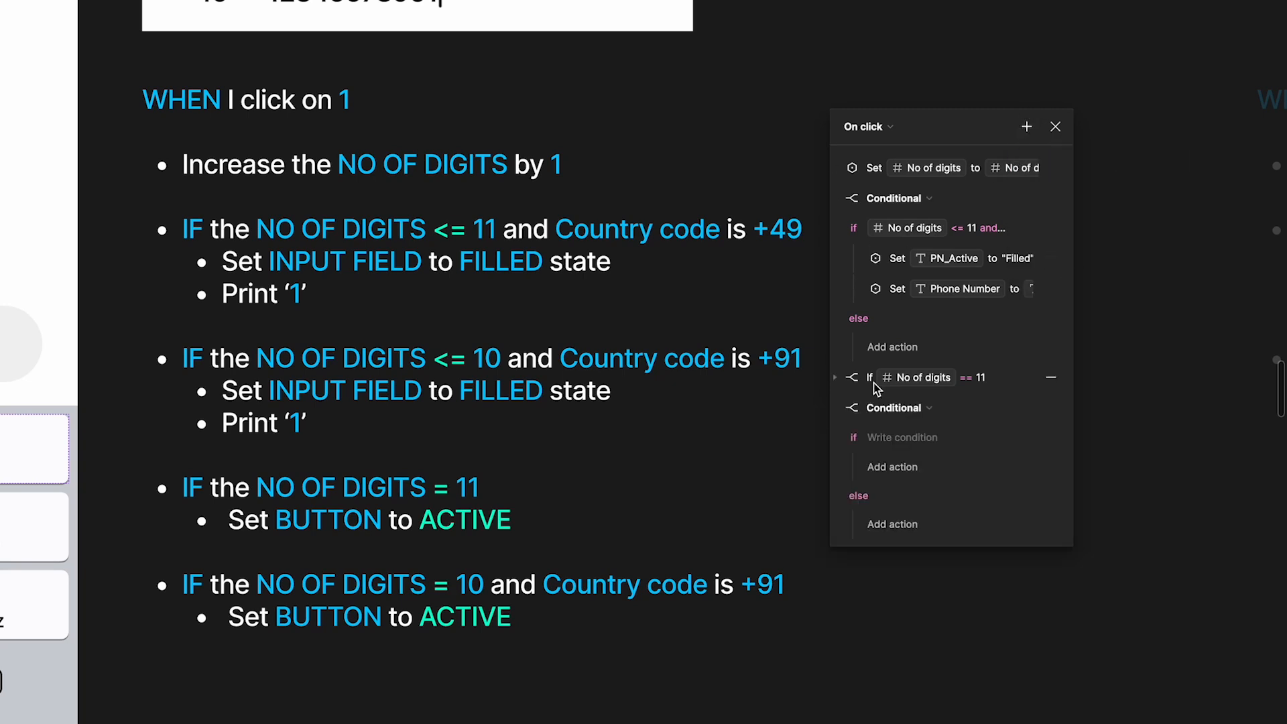
pyautogui.moveTo(837, 410); pyautogui.dragTo(853, 374)
pyautogui.click(835, 378)
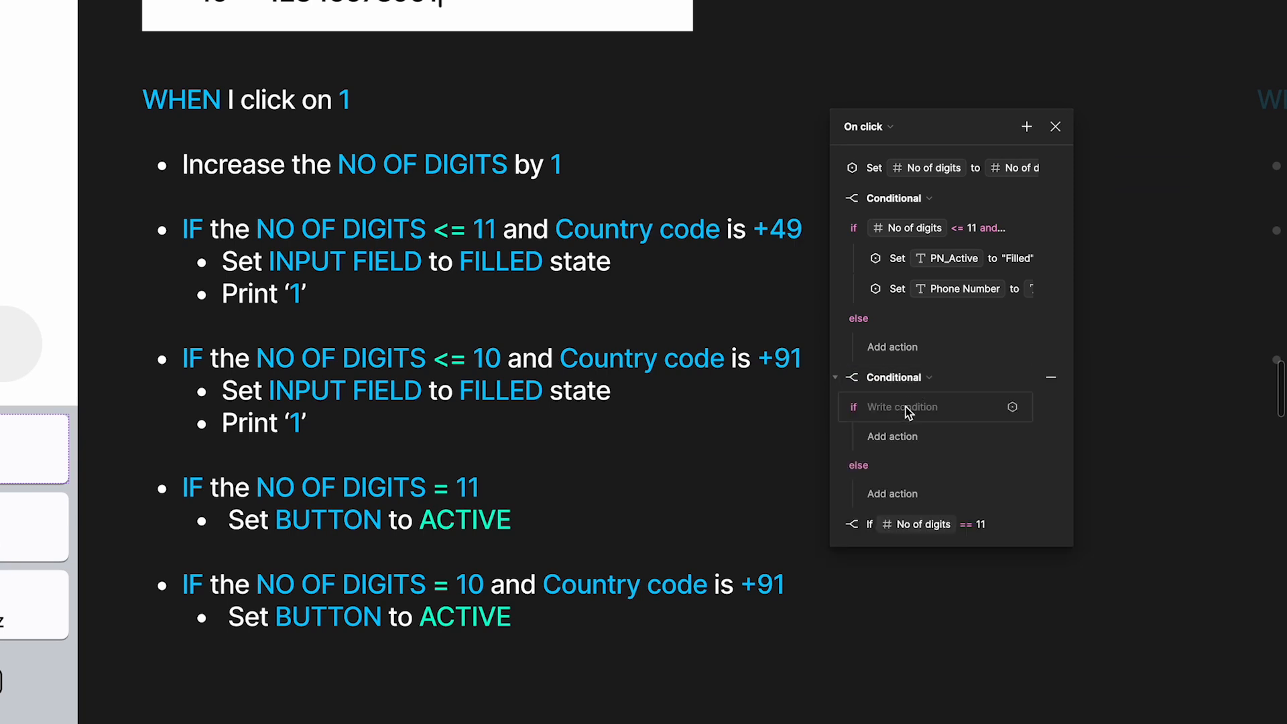
# Write the new conditional's condition as No of digits <= 10 and Default code == India code
pyautogui.click(903, 408)
pyautogui.write('no')
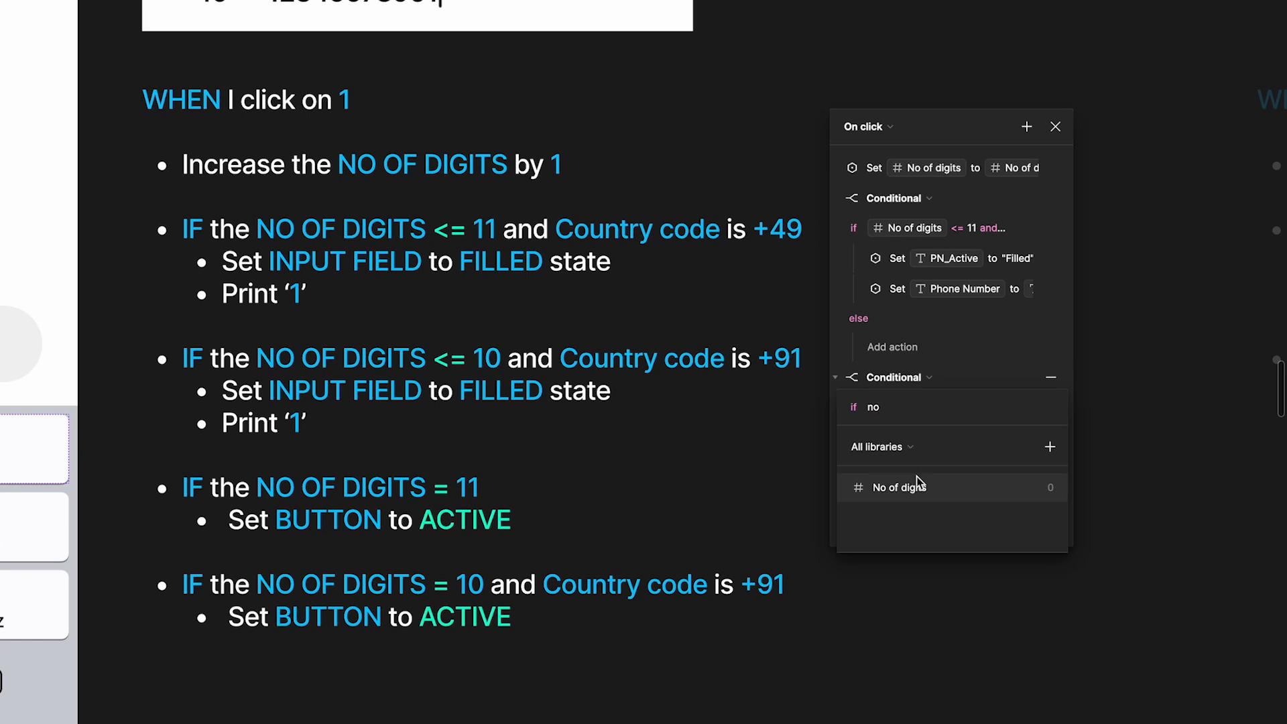
pyautogui.click(916, 485)
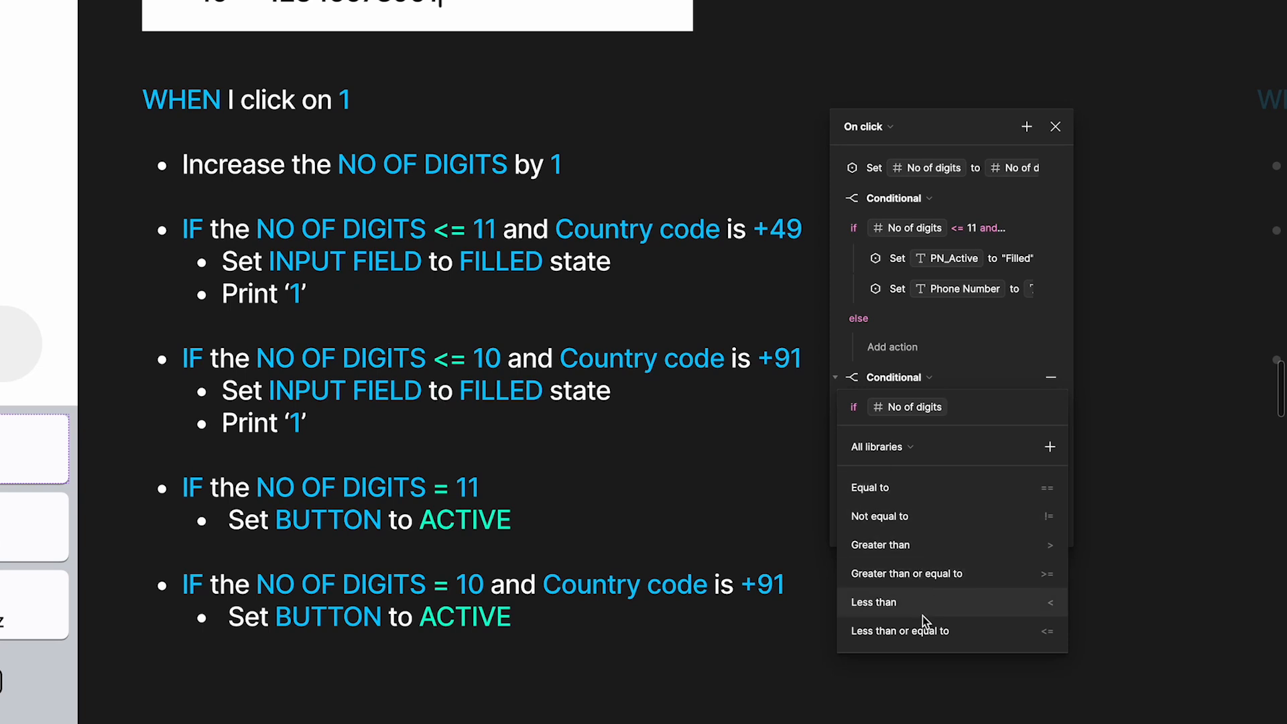
pyautogui.click(925, 635)
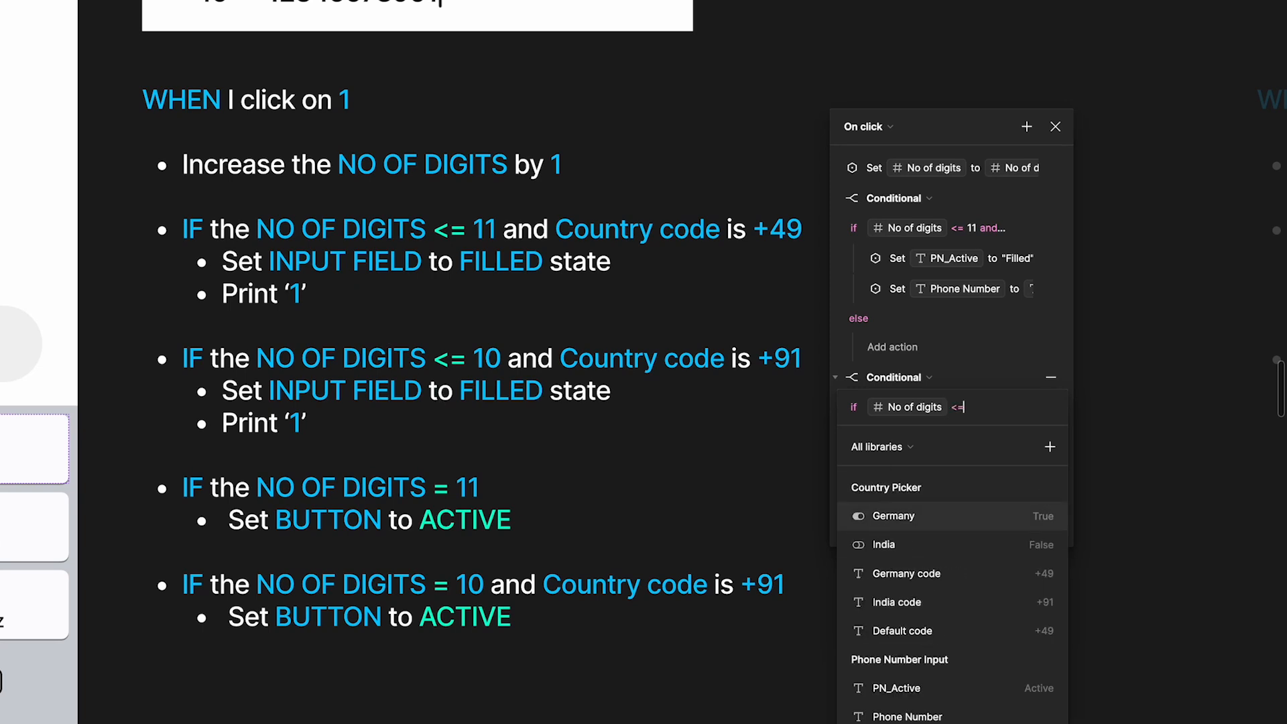
pyautogui.write('10 and')
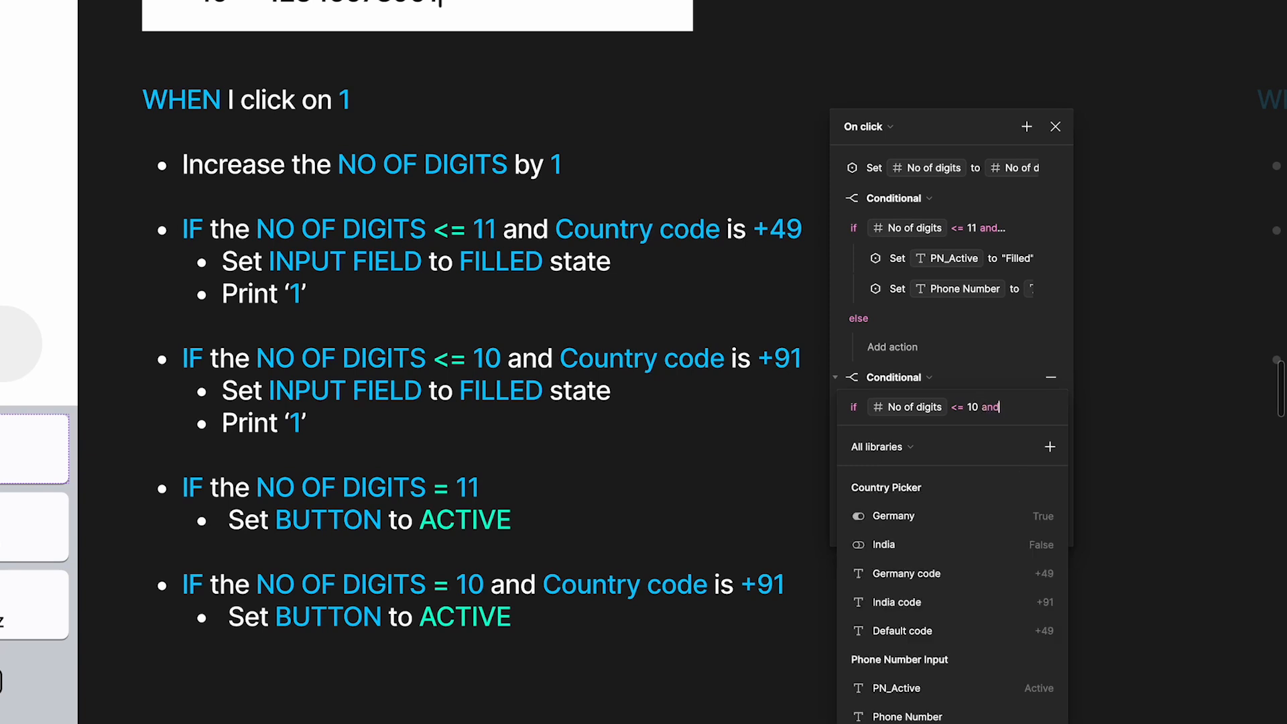
pyautogui.write(' def')
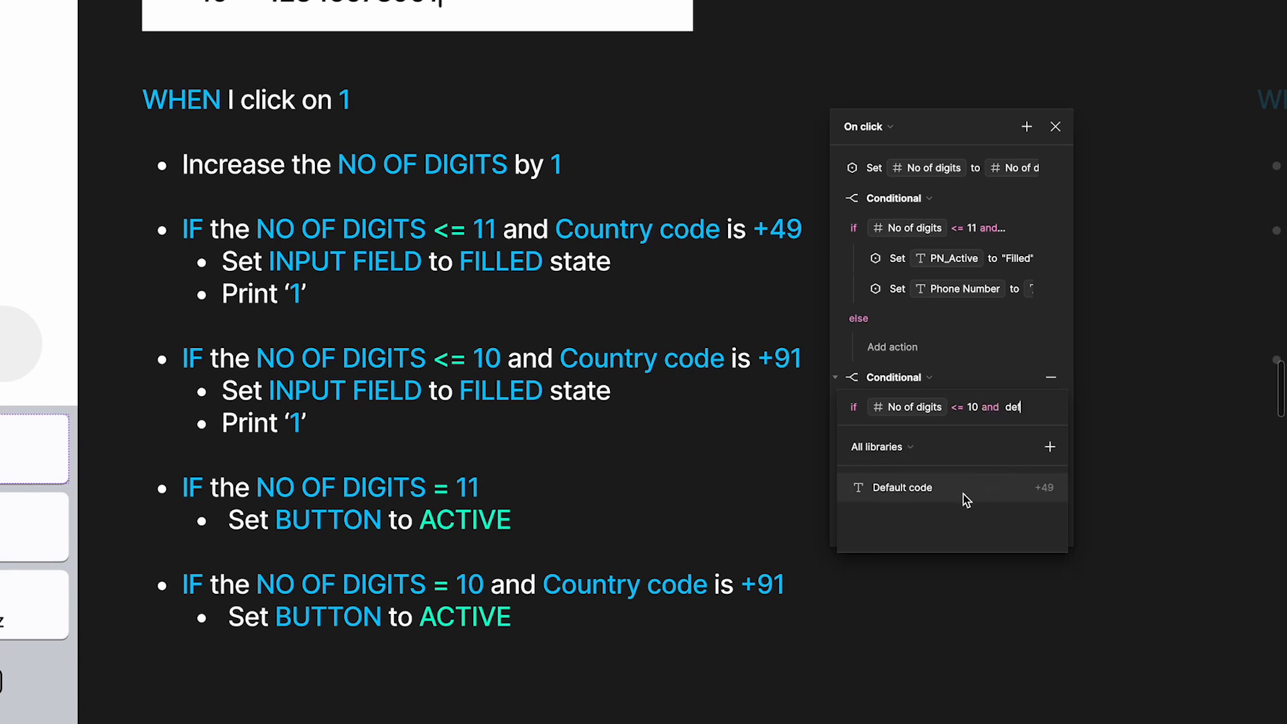
pyautogui.click(965, 498)
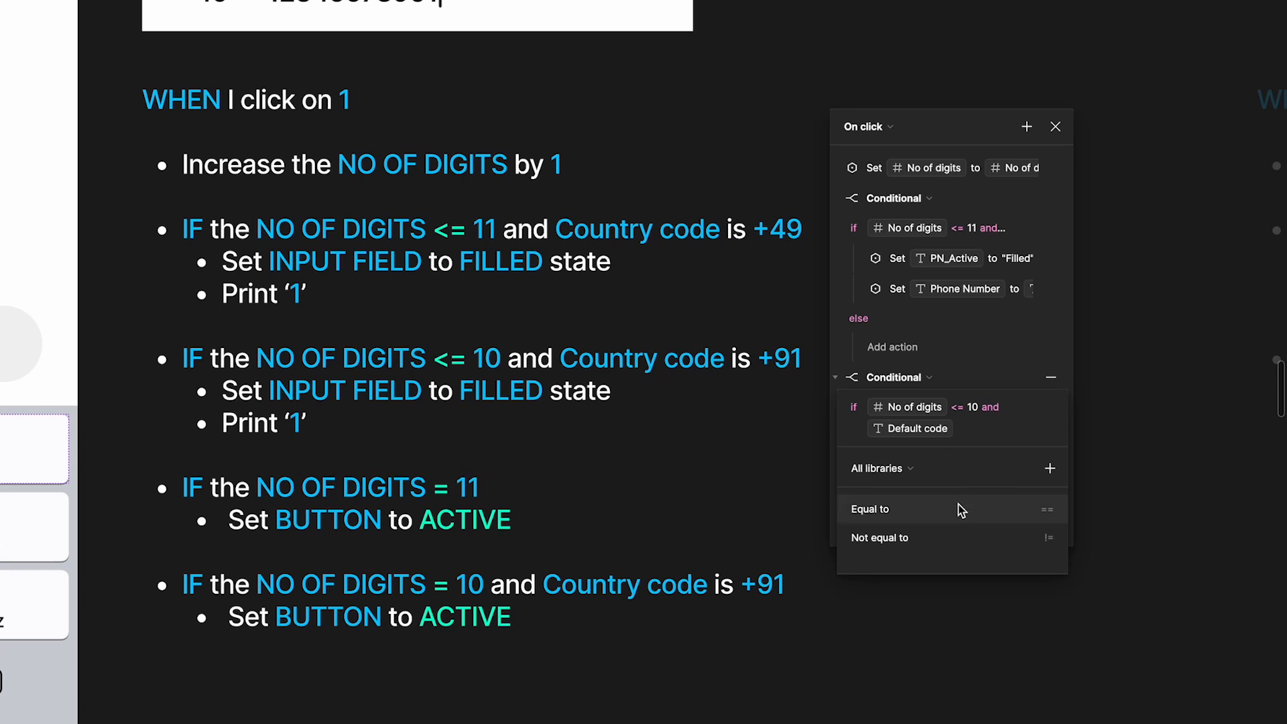
pyautogui.click(961, 507)
pyautogui.write('in')
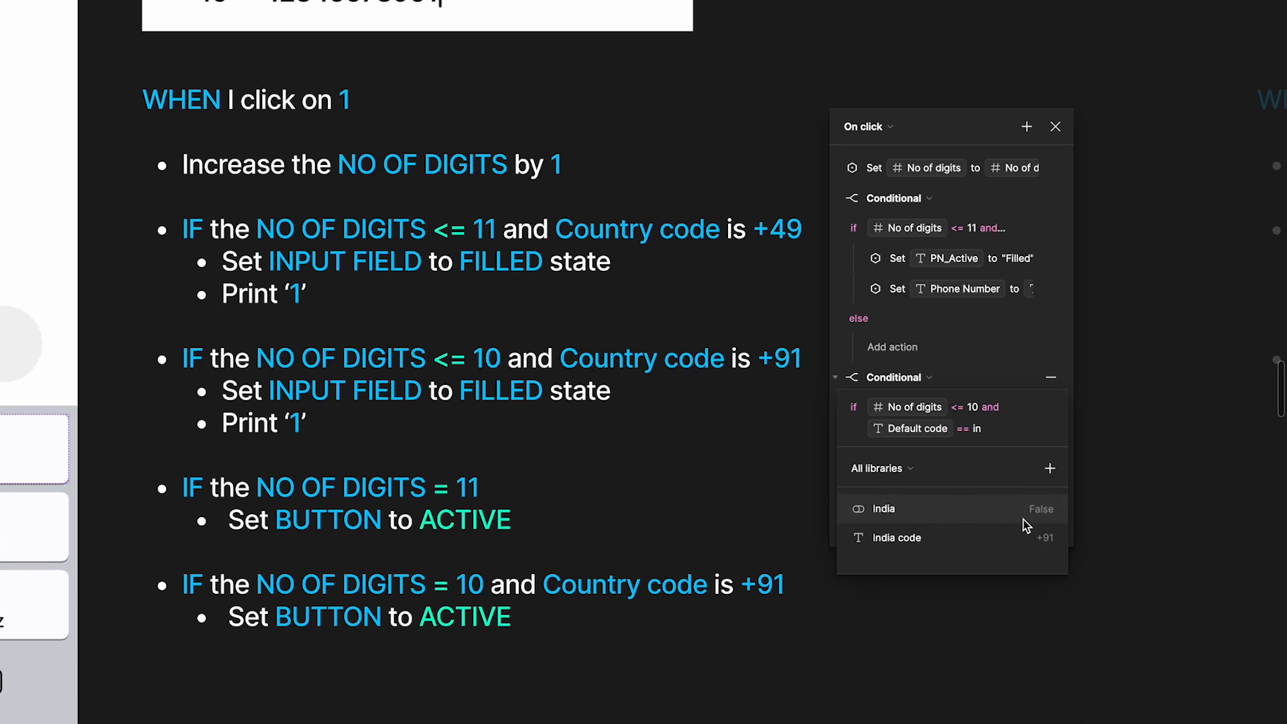
pyautogui.click(1015, 543)
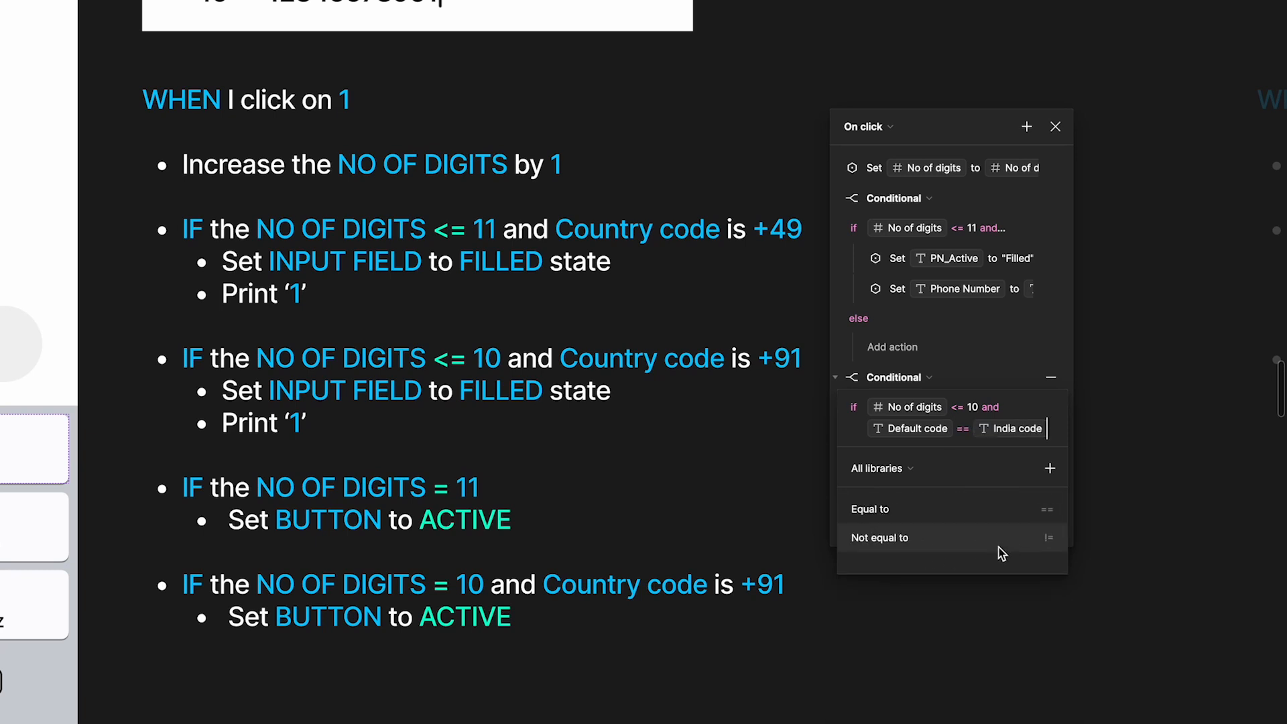
pyautogui.click(1017, 328)
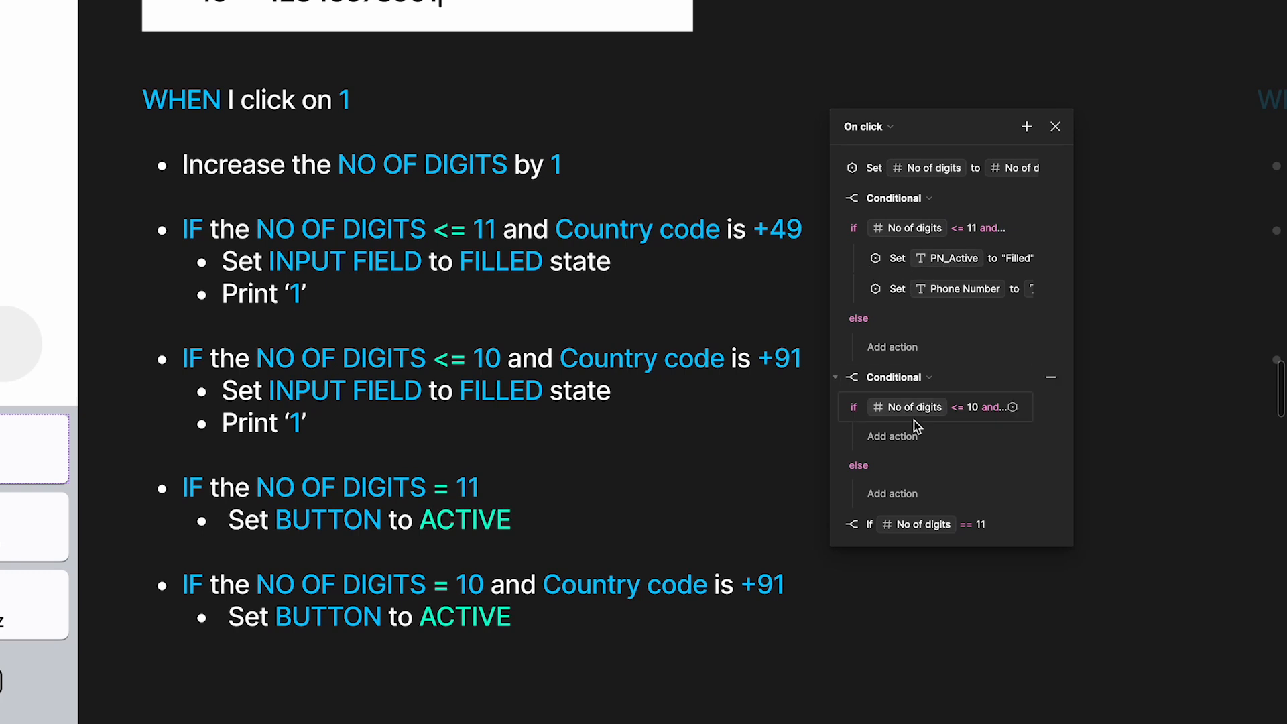
# Add a Set variable action under the <= 10 condition that sets PN_Active to "Filled", and collapse it
pyautogui.click(892, 436)
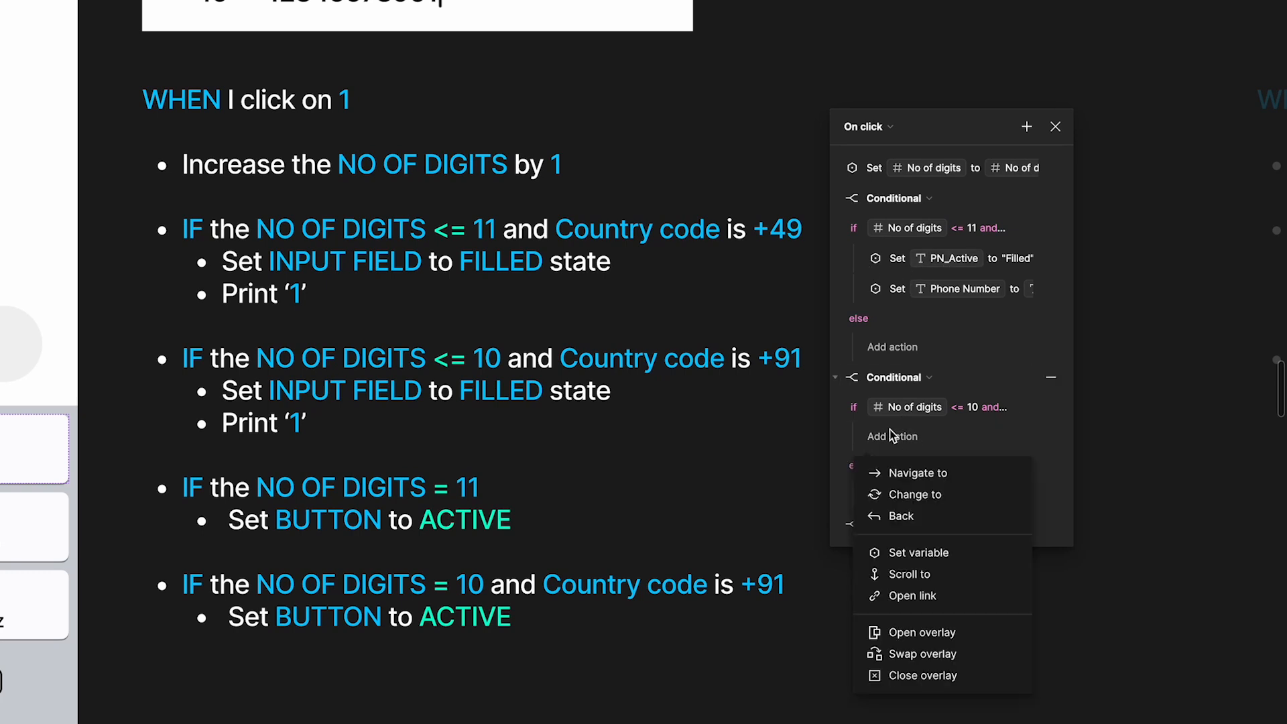
pyautogui.write('phon')
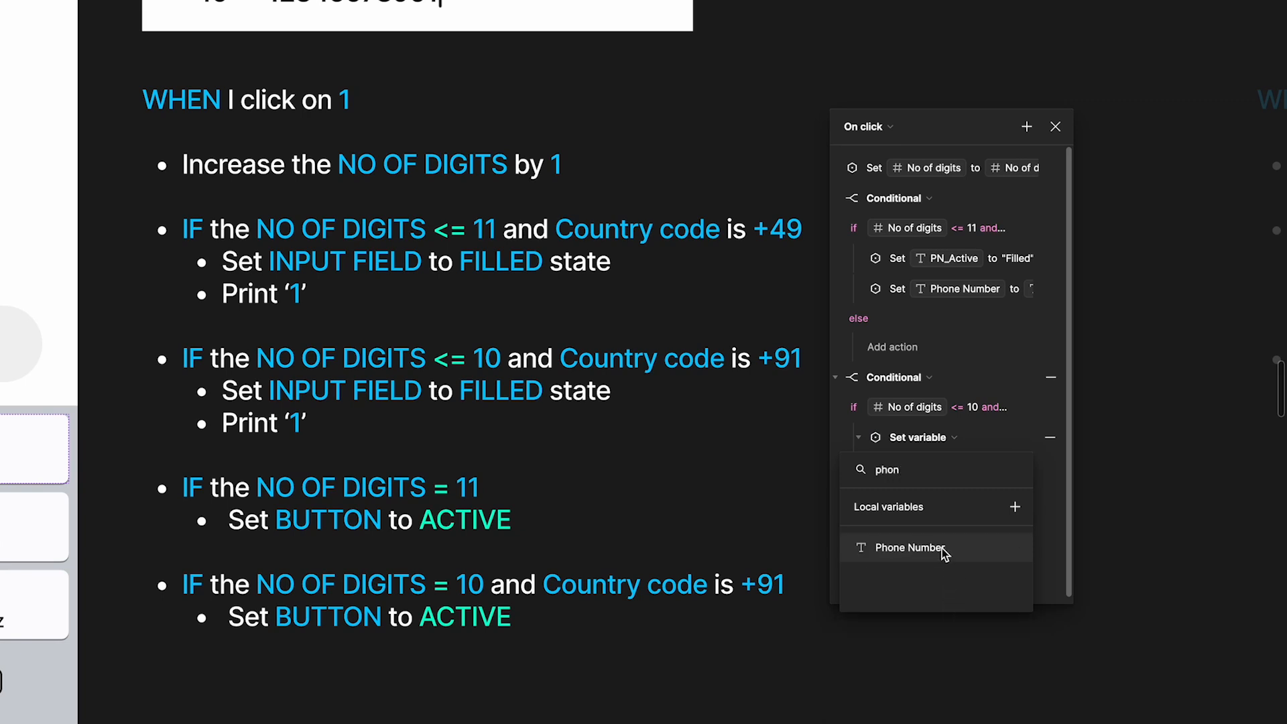
pyautogui.press('BackSpace')
pyautogui.press('BackSpace')
pyautogui.press('BackSpace')
pyautogui.press('BackSpace')
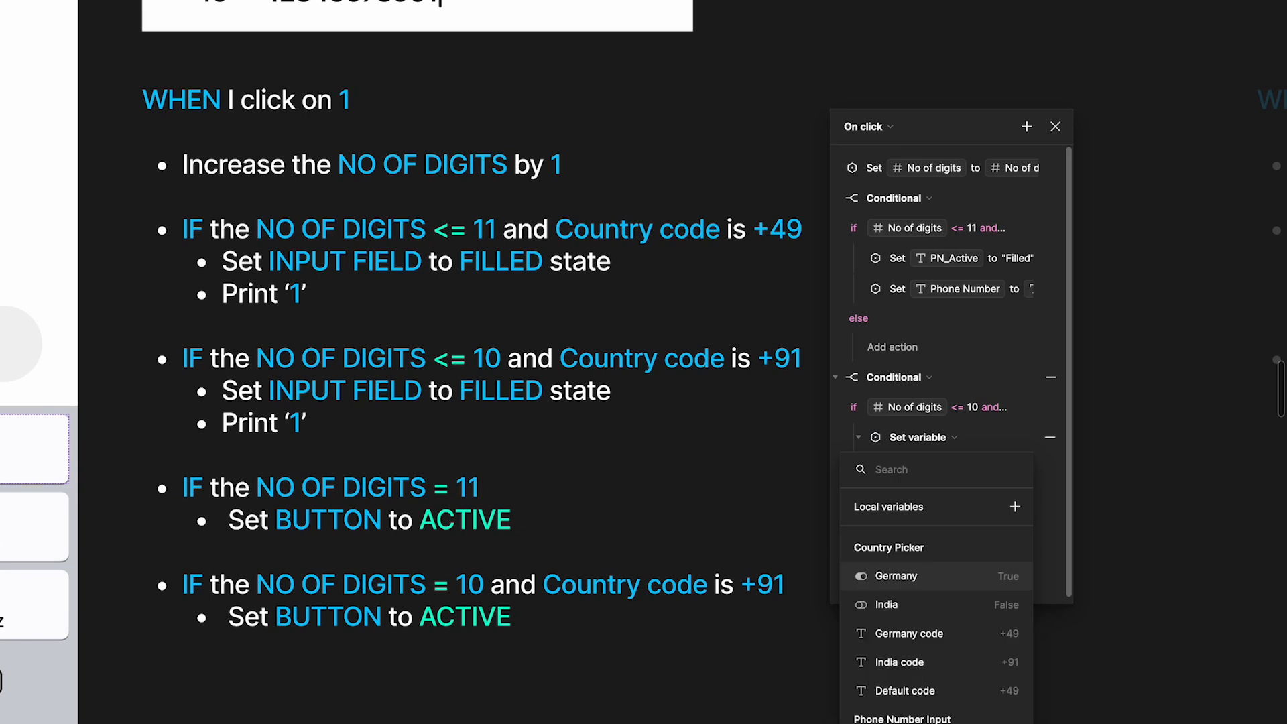
pyautogui.write('pn')
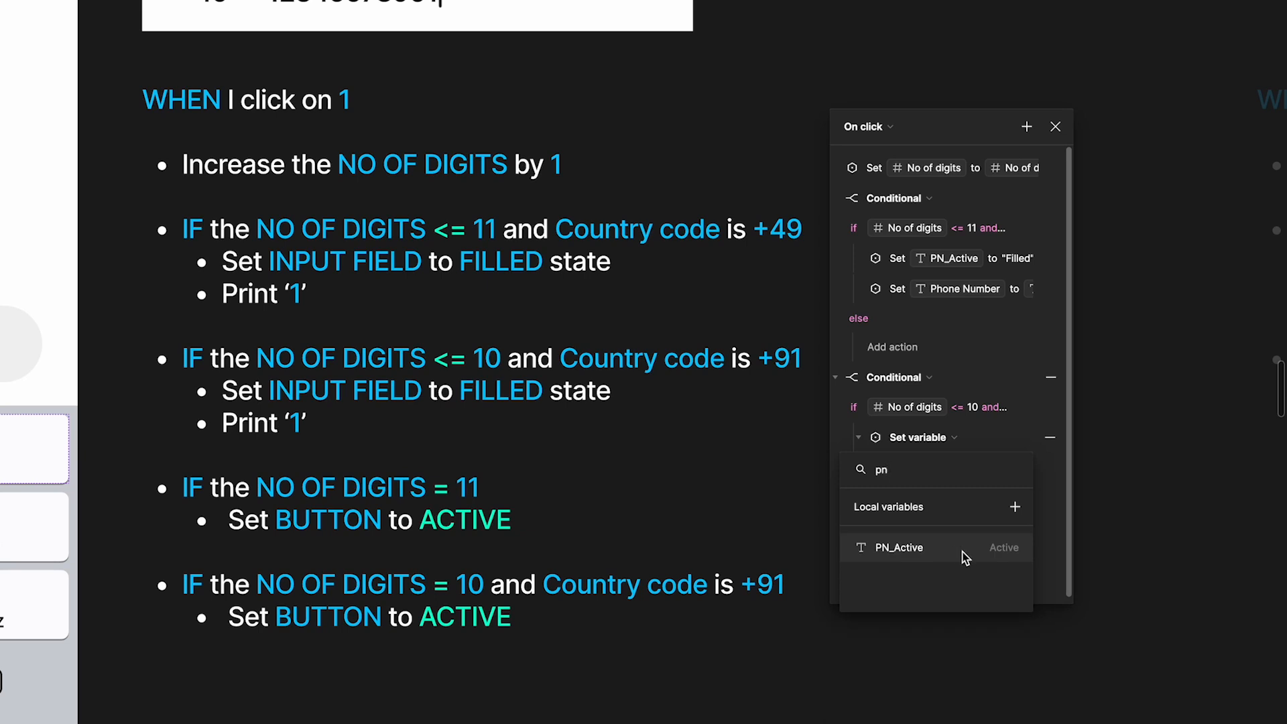
pyautogui.click(968, 560)
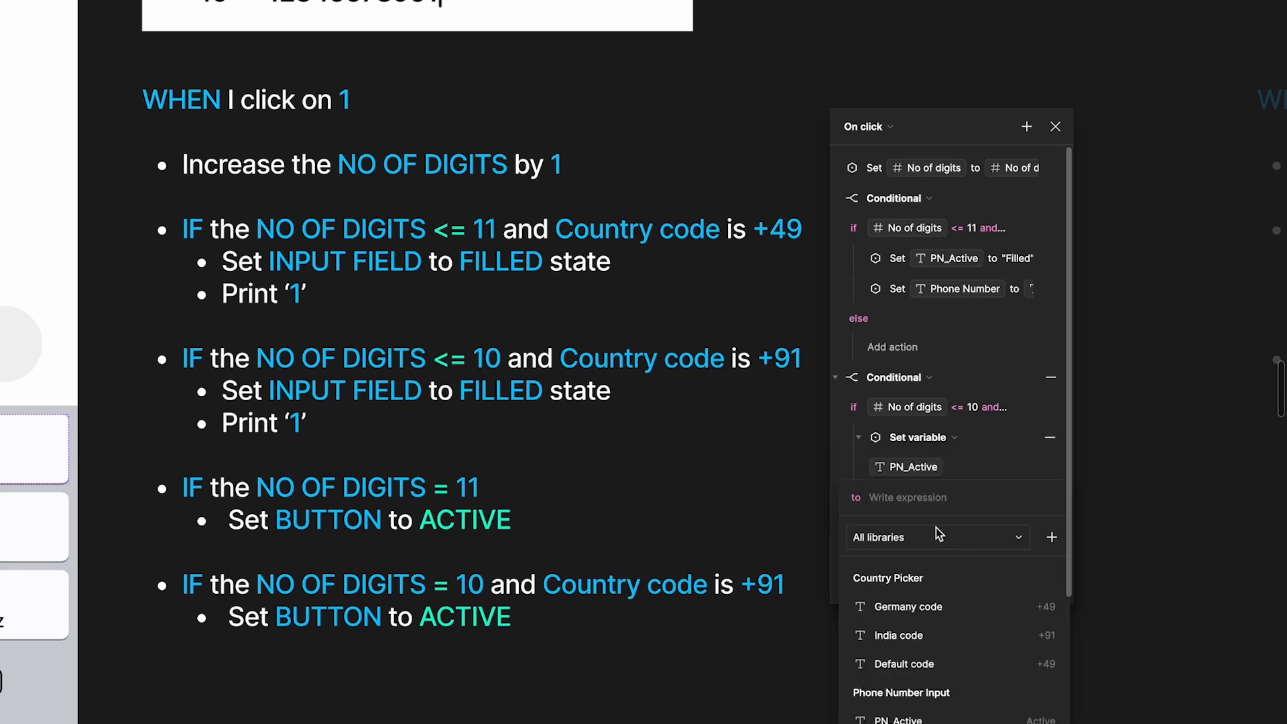
pyautogui.write('"Fill')
pyautogui.press('BackSpace')
pyautogui.press('BackSpace')
pyautogui.press('BackSpace')
pyautogui.press('BackSpace')
pyautogui.press('BackSpace')
pyautogui.write('Filled')
pyautogui.click(917, 583)
pyautogui.press('Return')
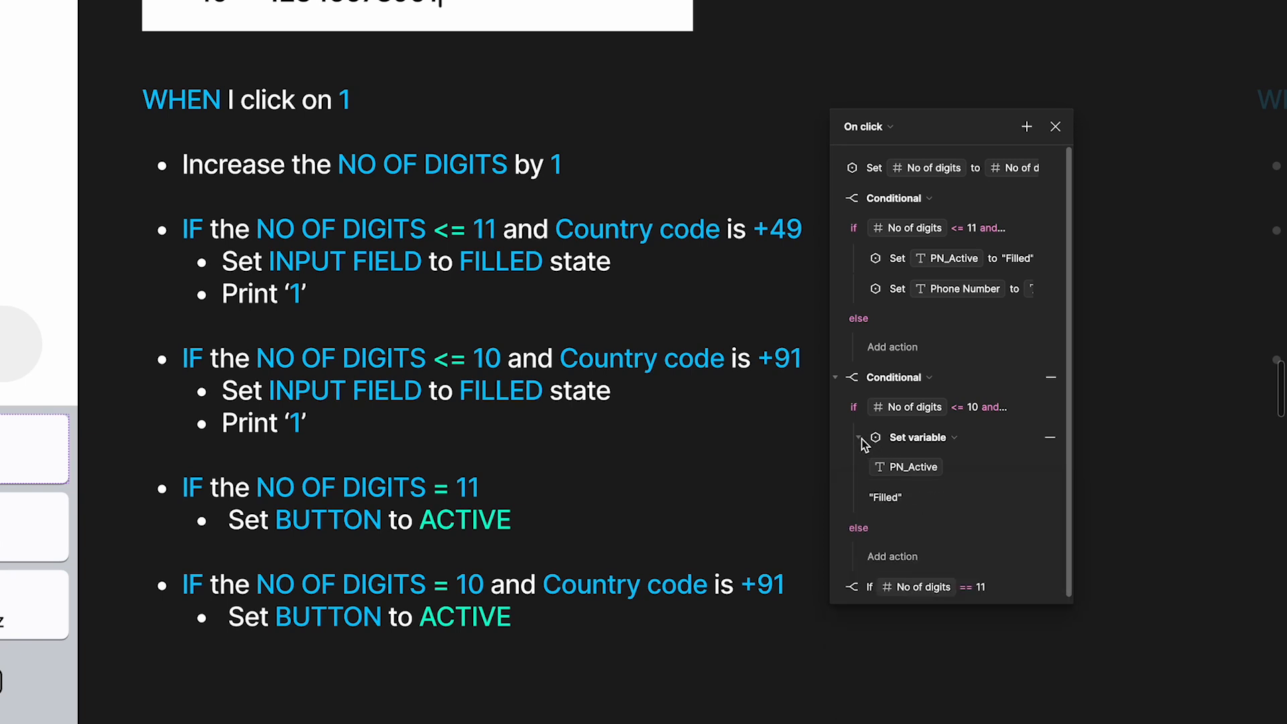
pyautogui.click(860, 439)
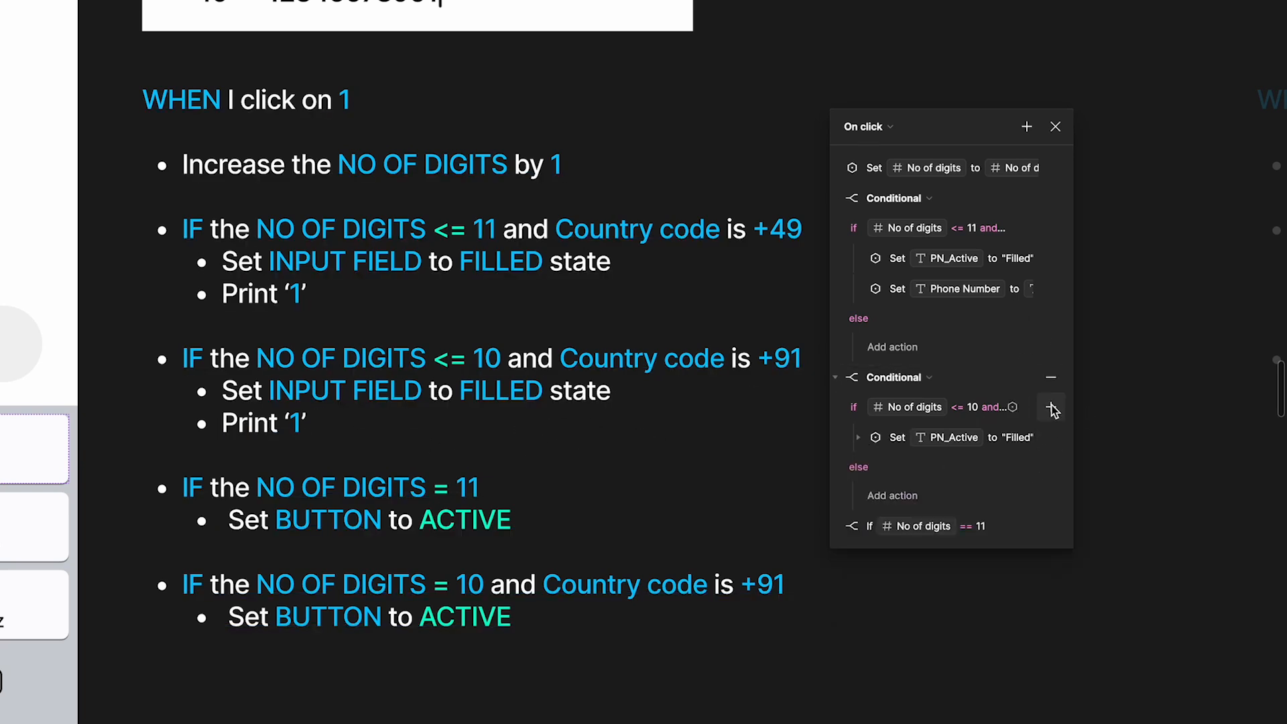
# Add a second Set variable action under the <= 10 condition that sets Phone Number to Phone Number + "1"
pyautogui.click(1052, 409)
pyautogui.click(1099, 528)
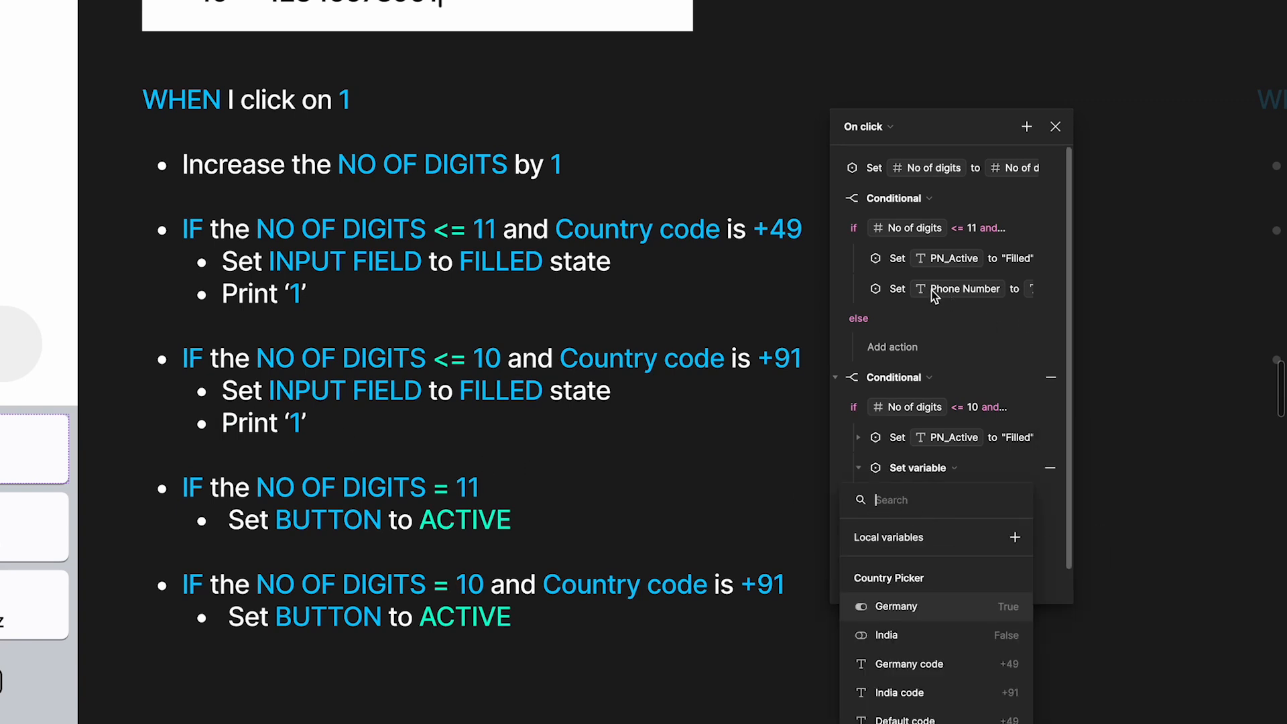
pyautogui.write('phone')
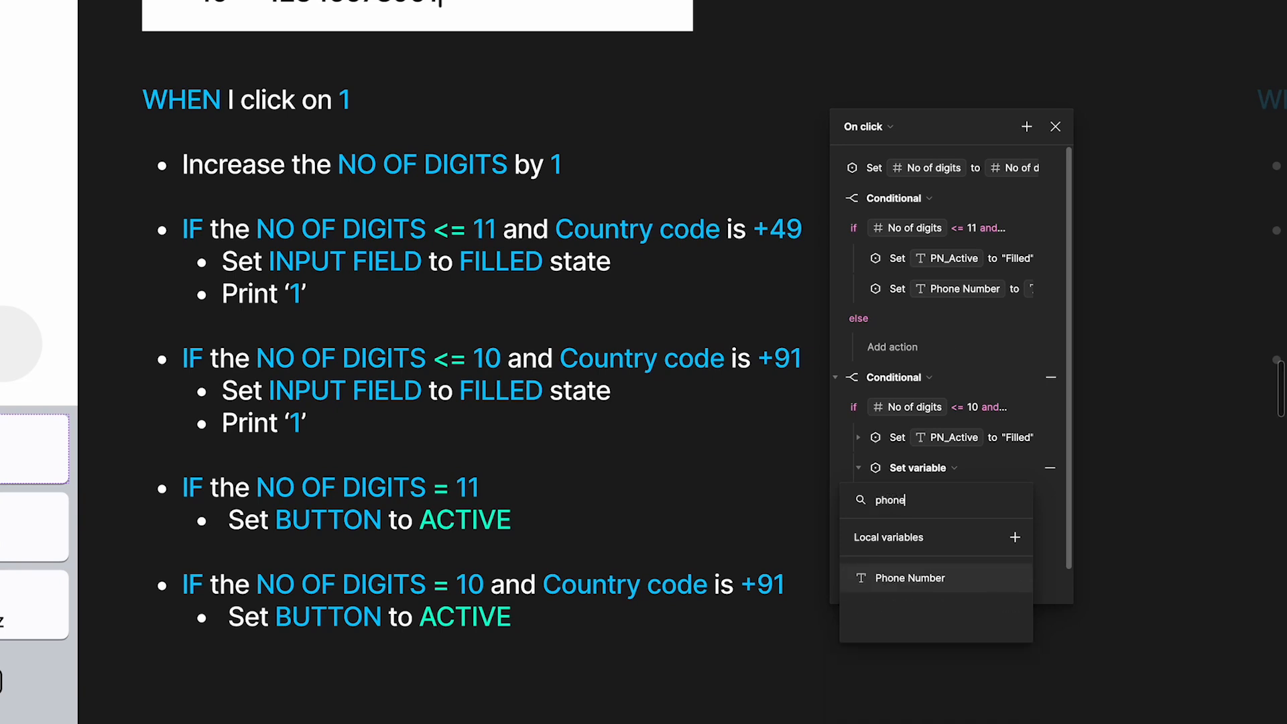
pyautogui.click(917, 579)
pyautogui.write('phone')
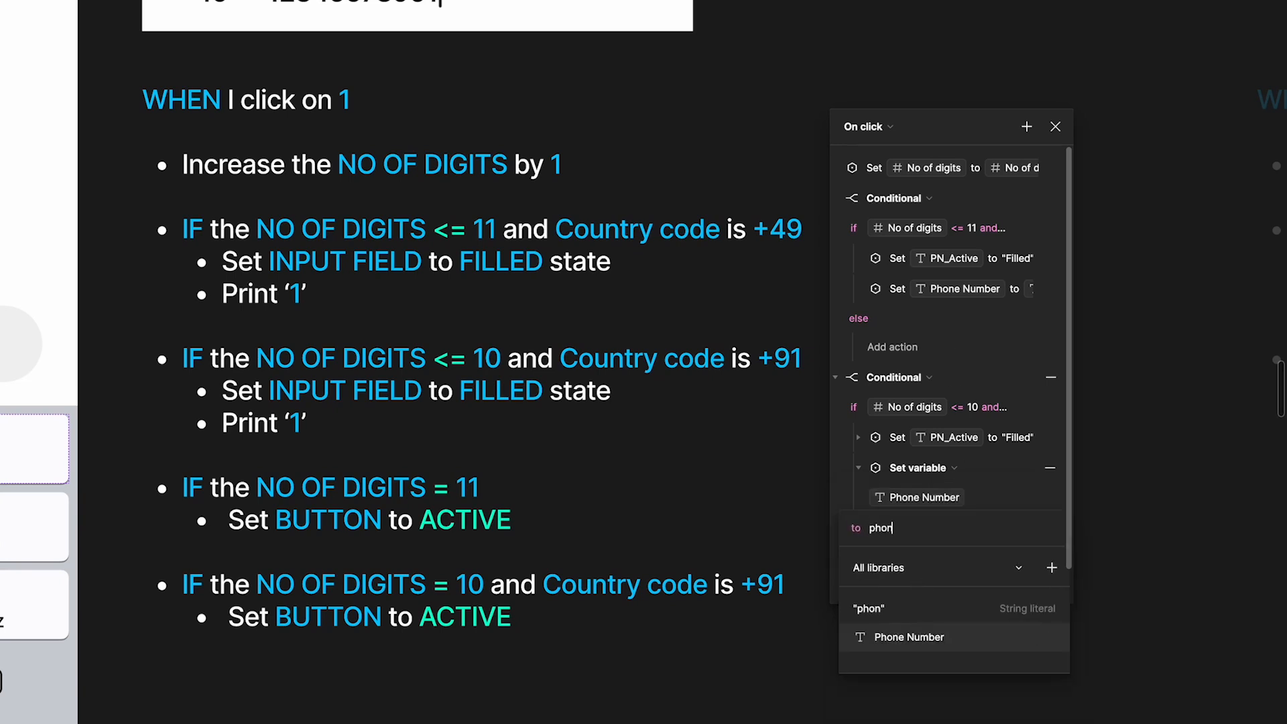
pyautogui.click(937, 636)
pyautogui.write('+1')
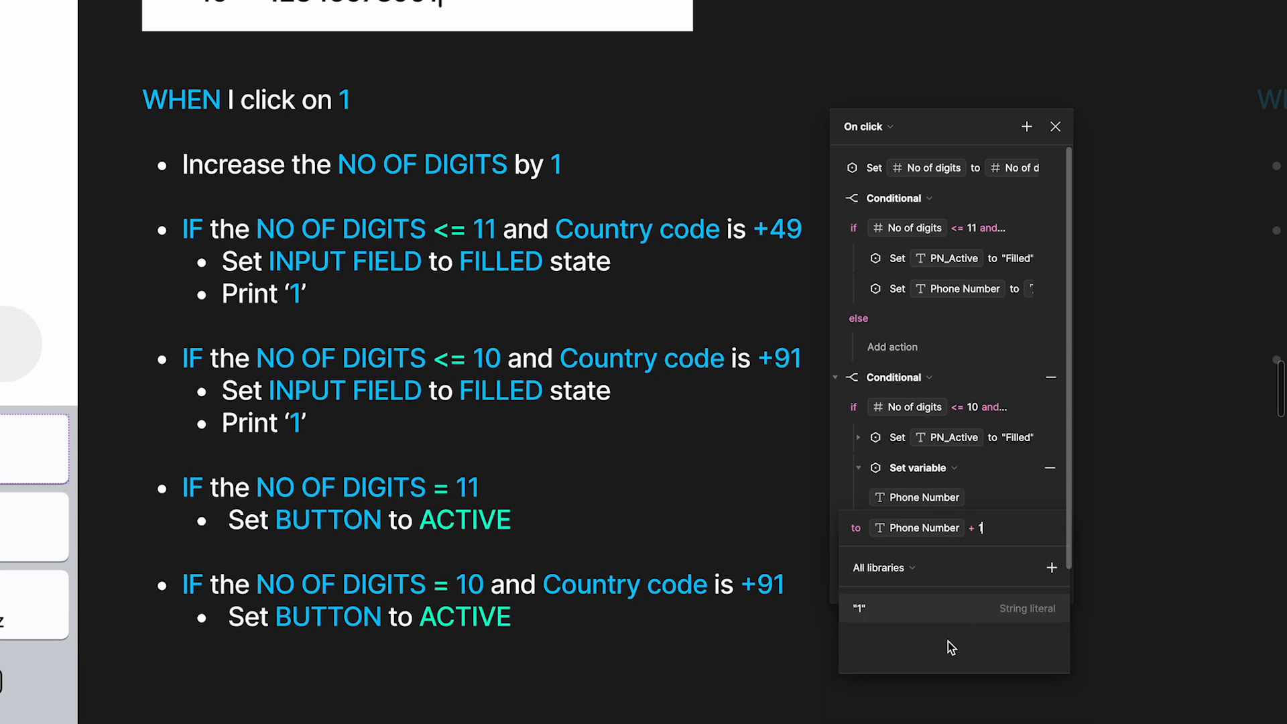
pyautogui.click(952, 615)
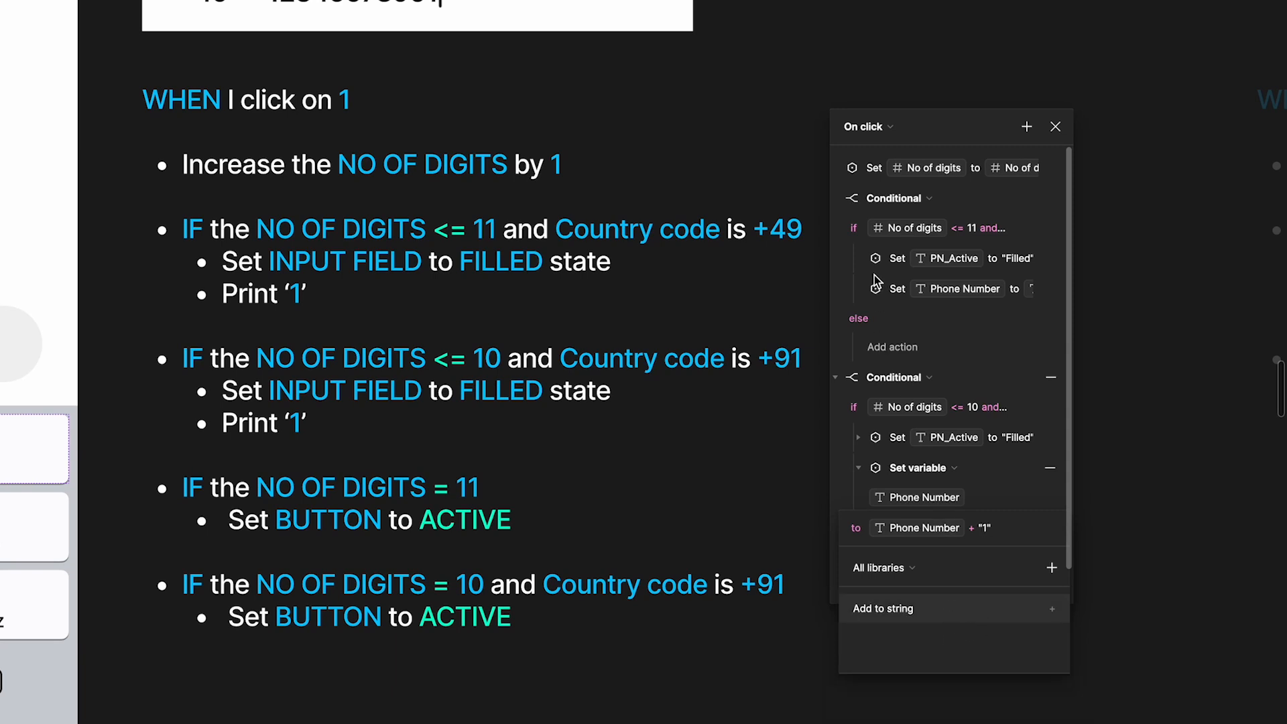
# Compare the Phone Number action in the <= 11 conditional, collapse the <= 10 conditional and check the == 11 one
pyautogui.click(859, 290)
pyautogui.click(858, 289)
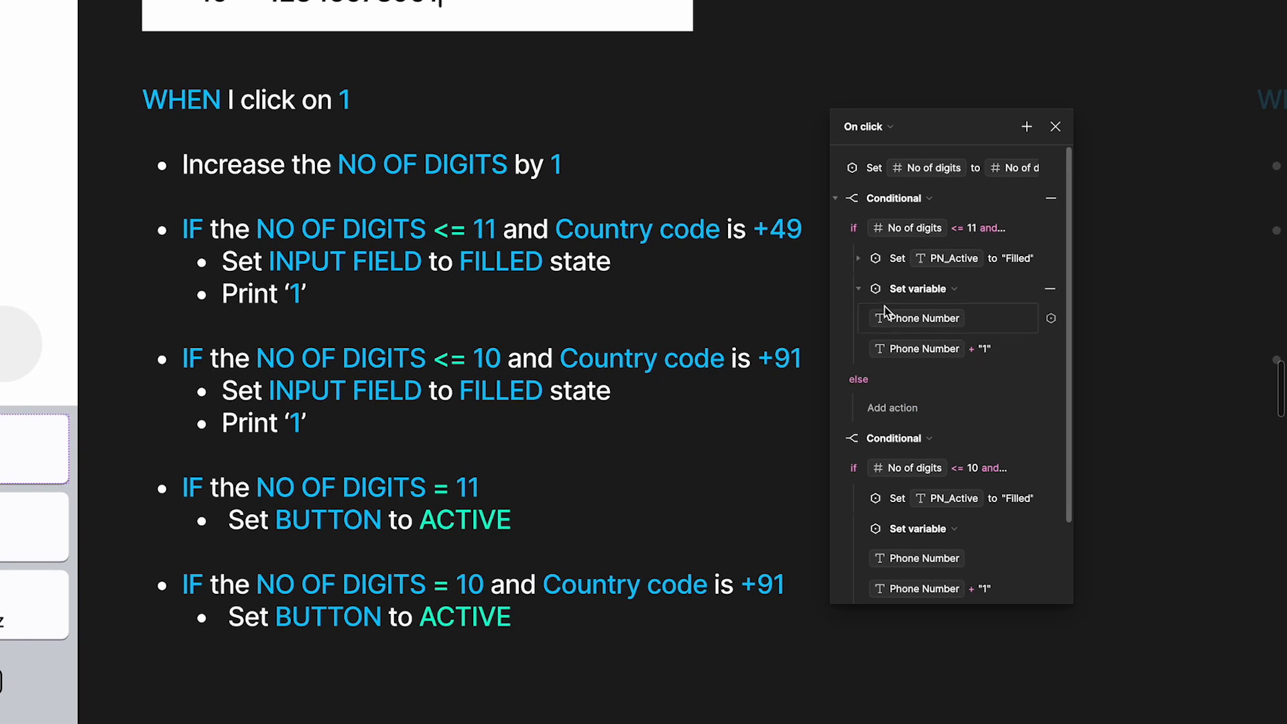
pyautogui.click(858, 288)
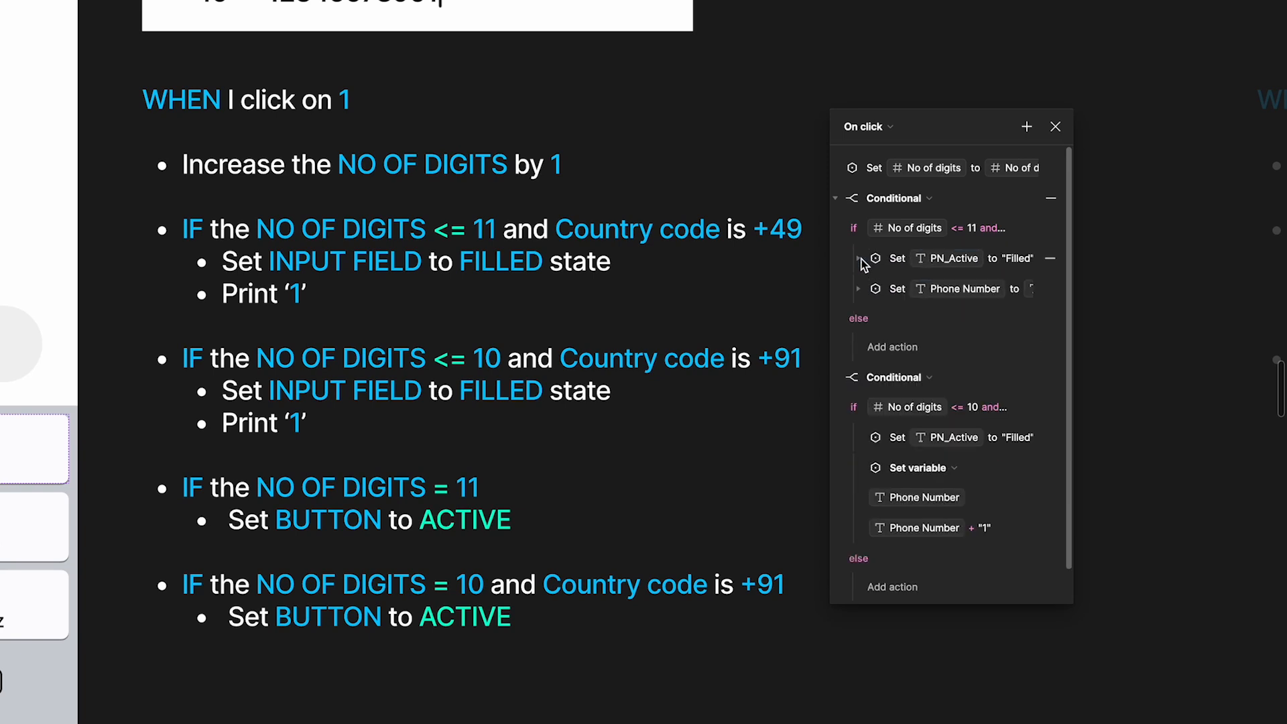
pyautogui.click(836, 378)
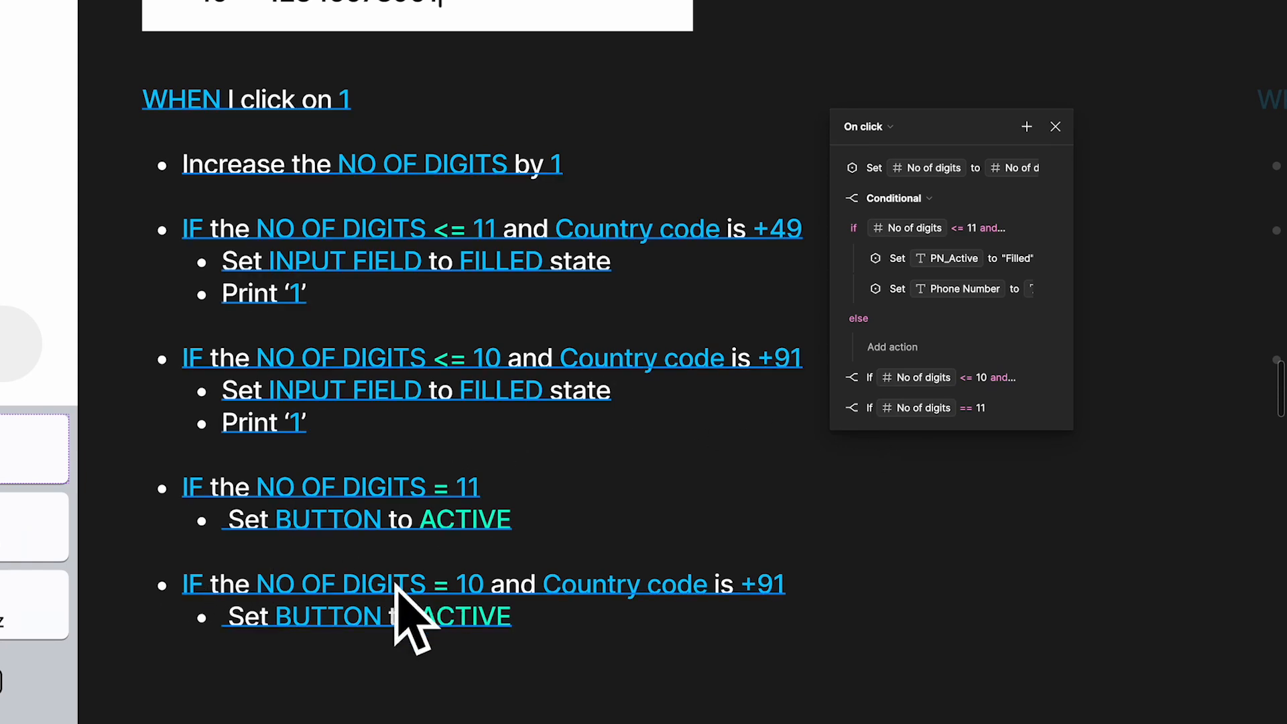
pyautogui.click(836, 408)
pyautogui.click(835, 409)
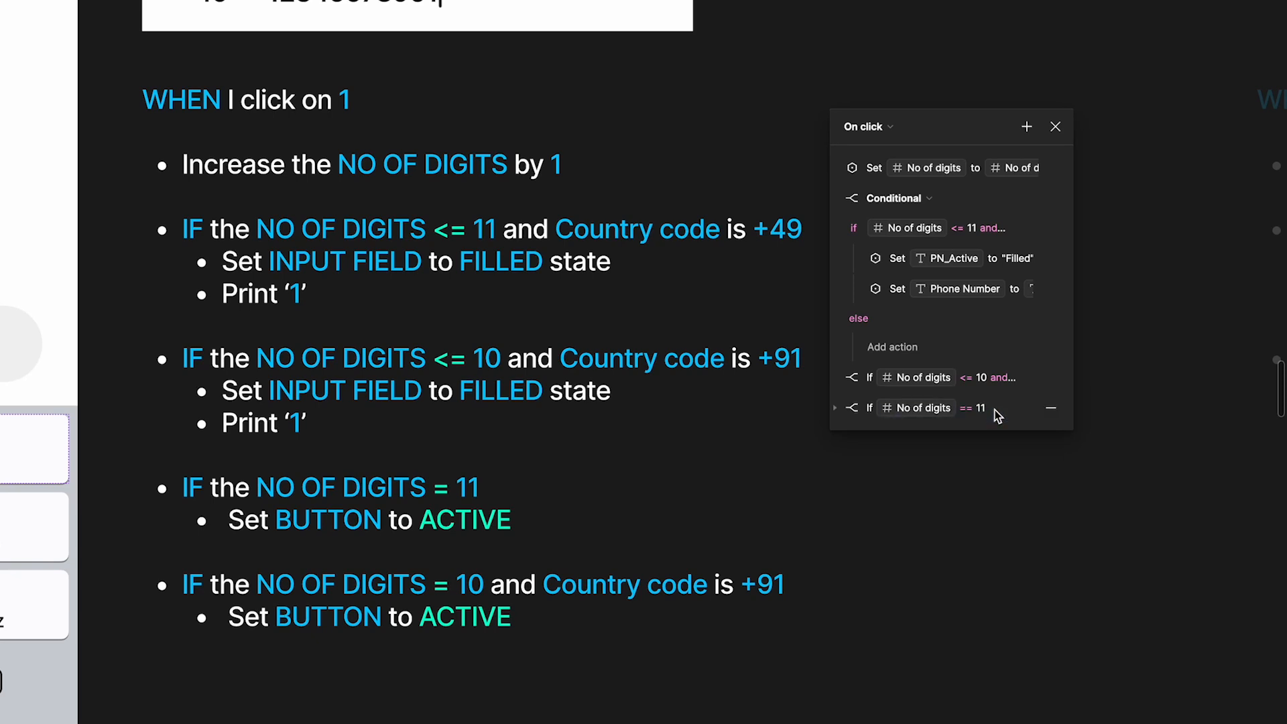
# Add a fourth conditional to the click interaction with the condition No of digits == 10 and Default code == India code
pyautogui.click(1026, 126)
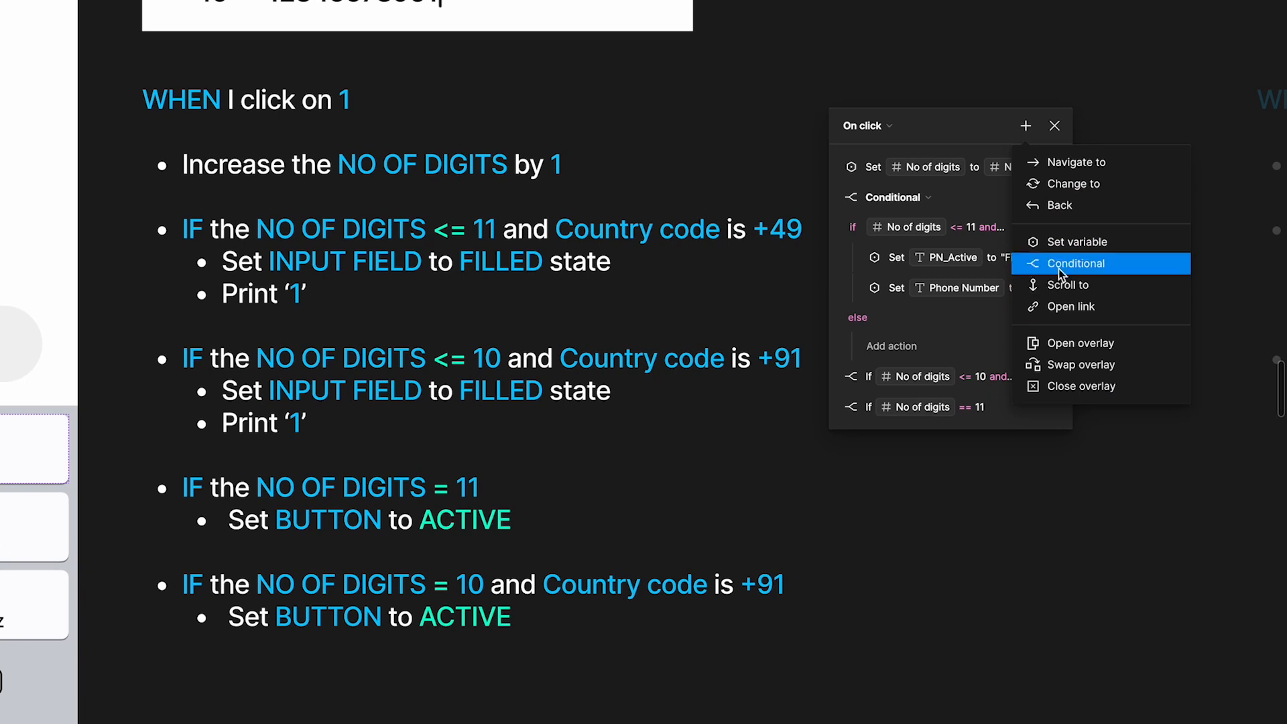
pyautogui.click(1075, 262)
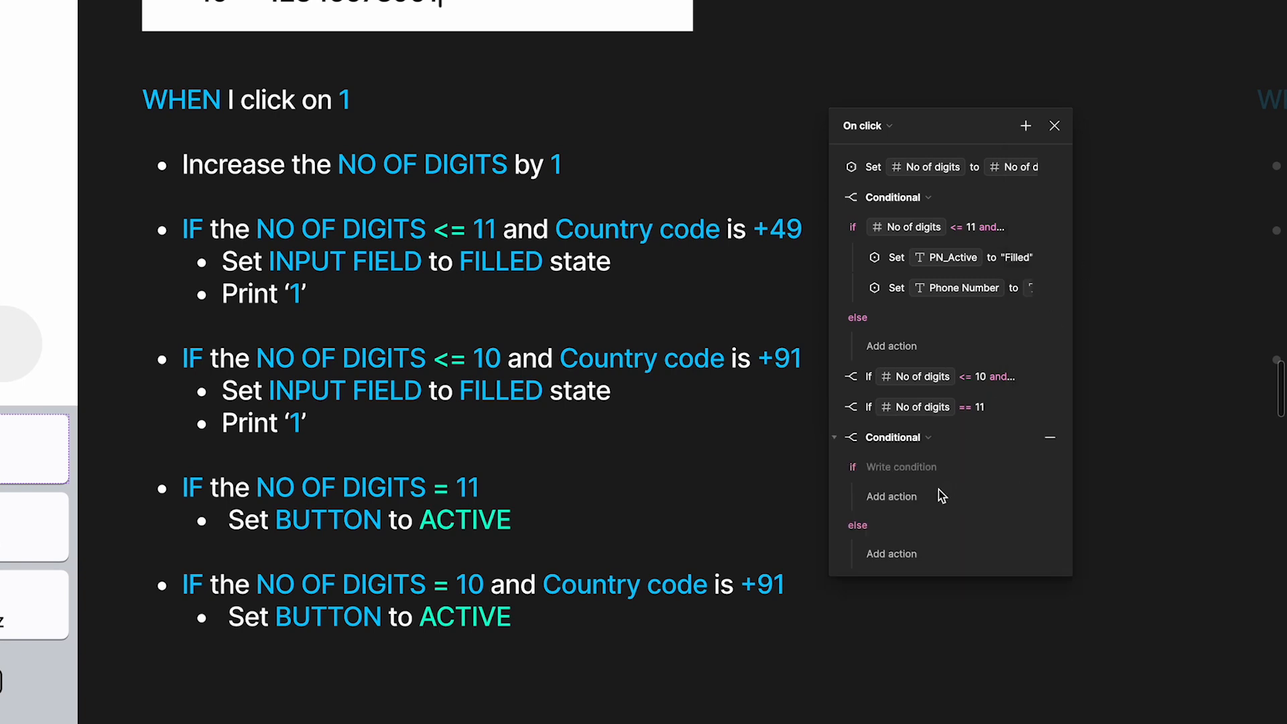
pyautogui.click(899, 466)
pyautogui.write('If')
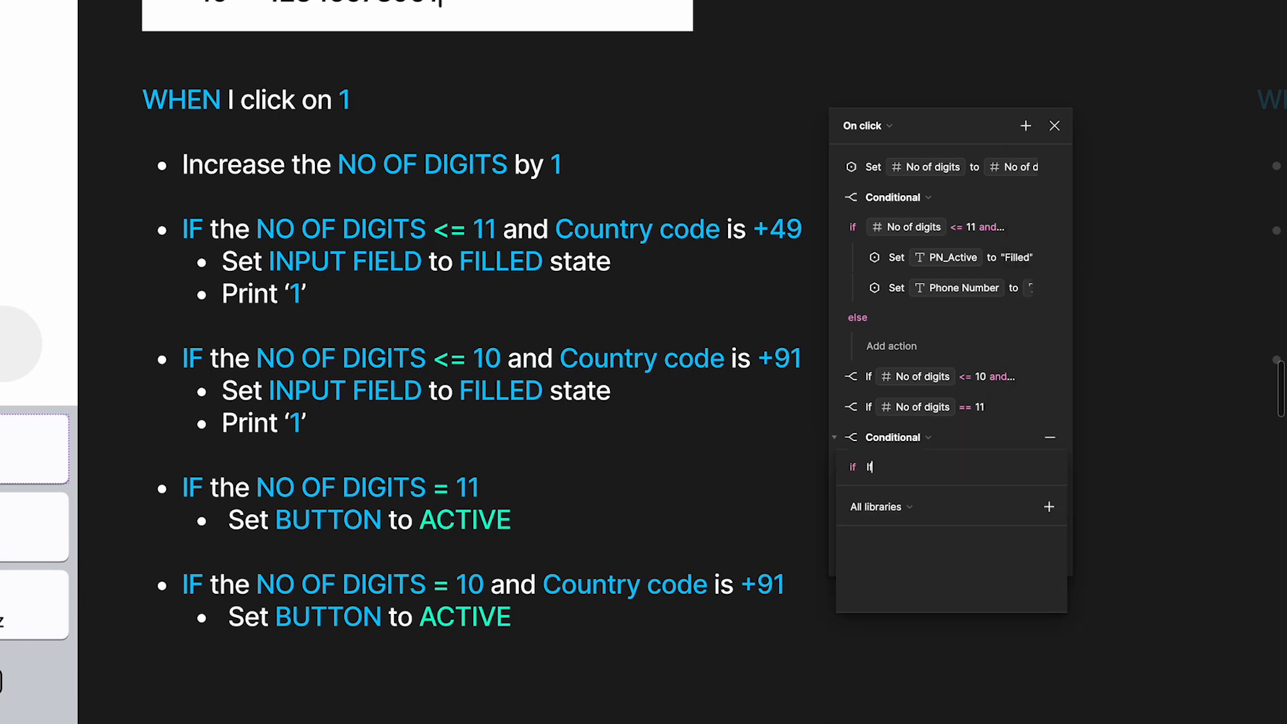
pyautogui.press('BackSpace')
pyautogui.press('BackSpace')
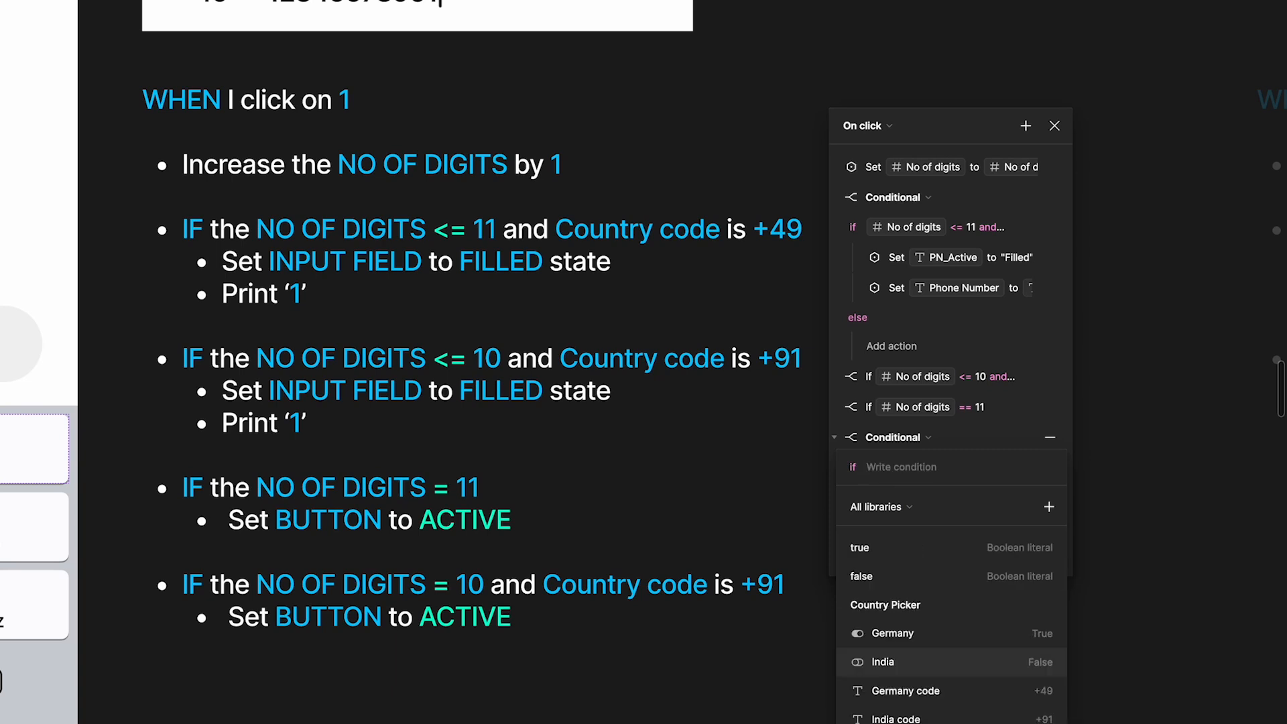
pyautogui.write('N')
pyautogui.click(905, 545)
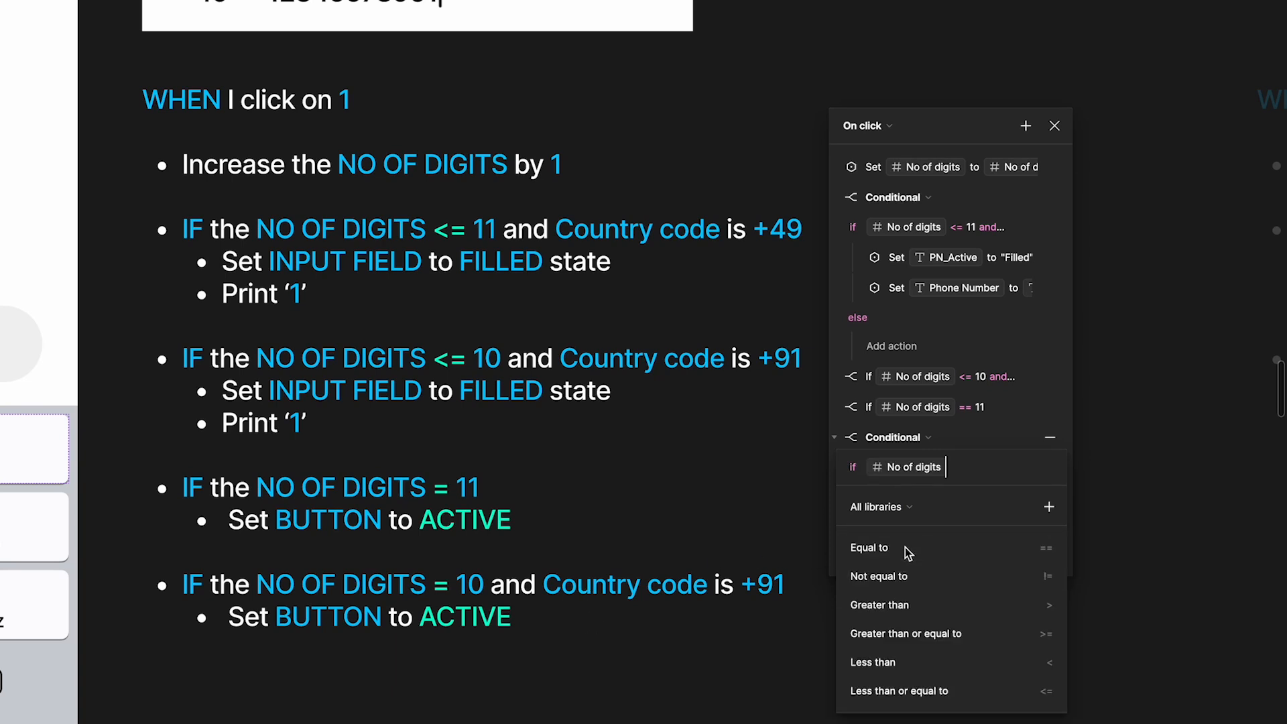
pyautogui.write('e')
pyautogui.click(907, 558)
pyautogui.write('1')
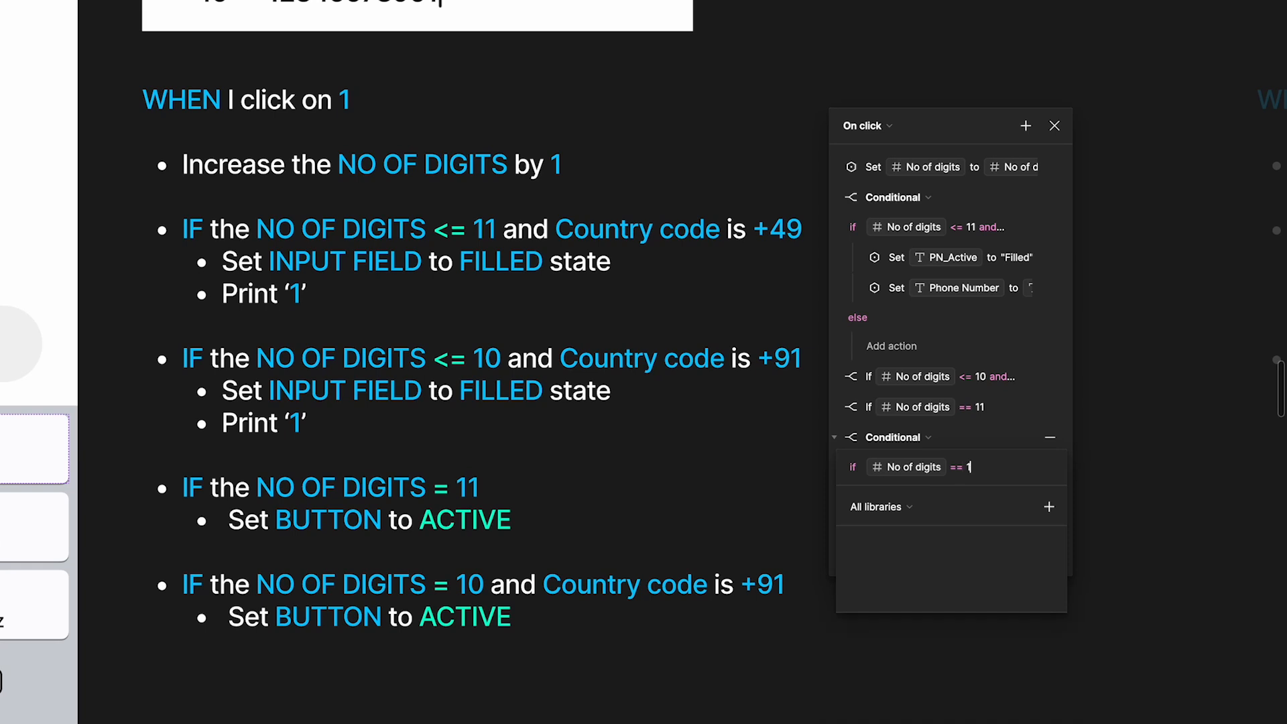
pyautogui.write('0 and de')
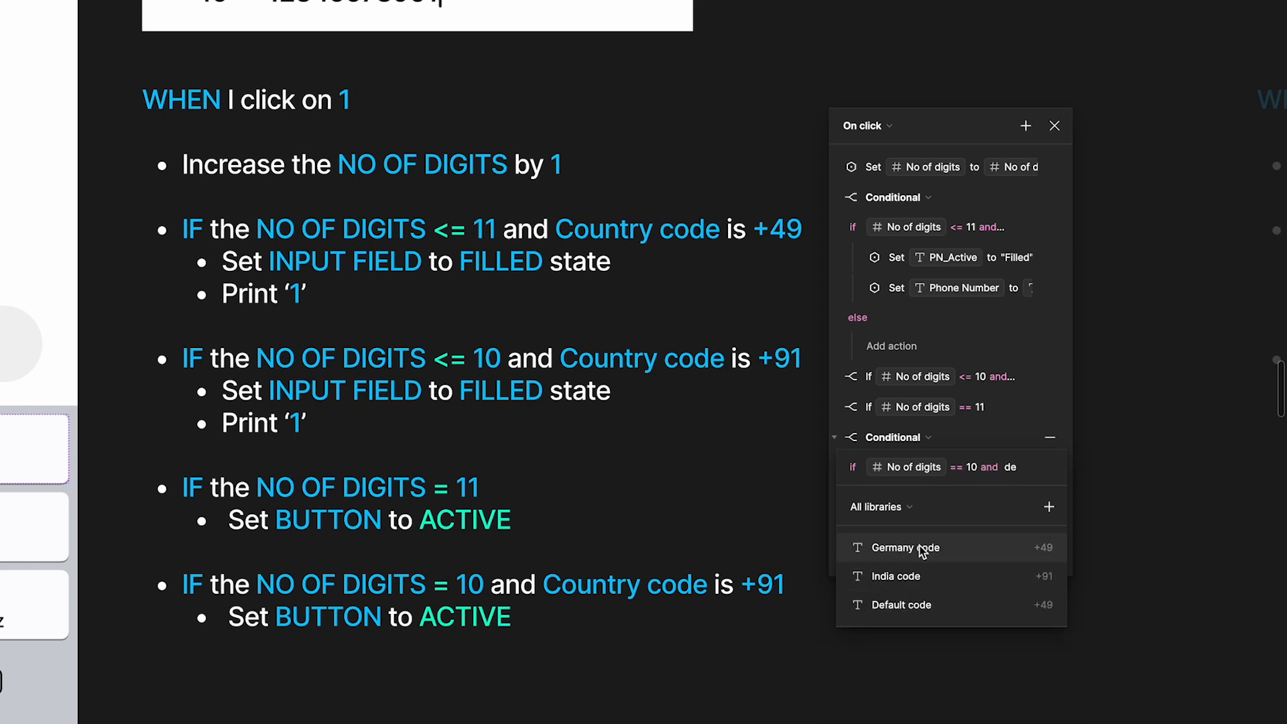
pyautogui.click(917, 606)
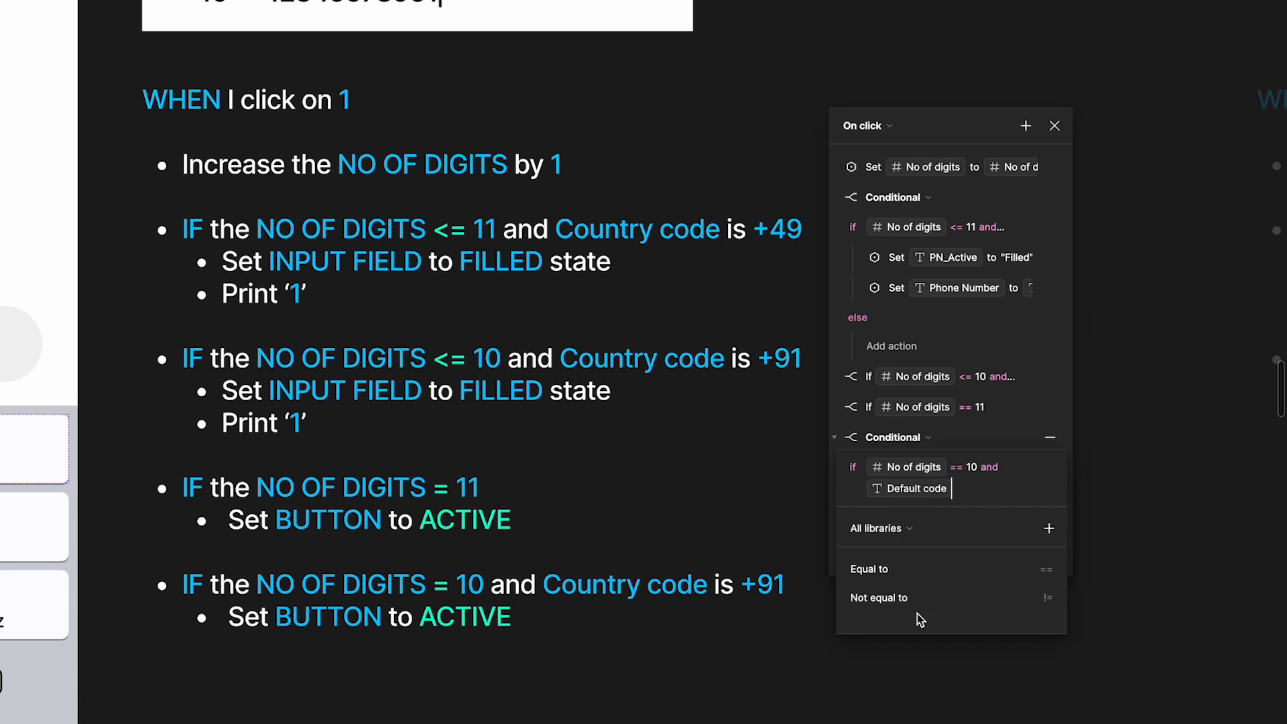
pyautogui.click(935, 574)
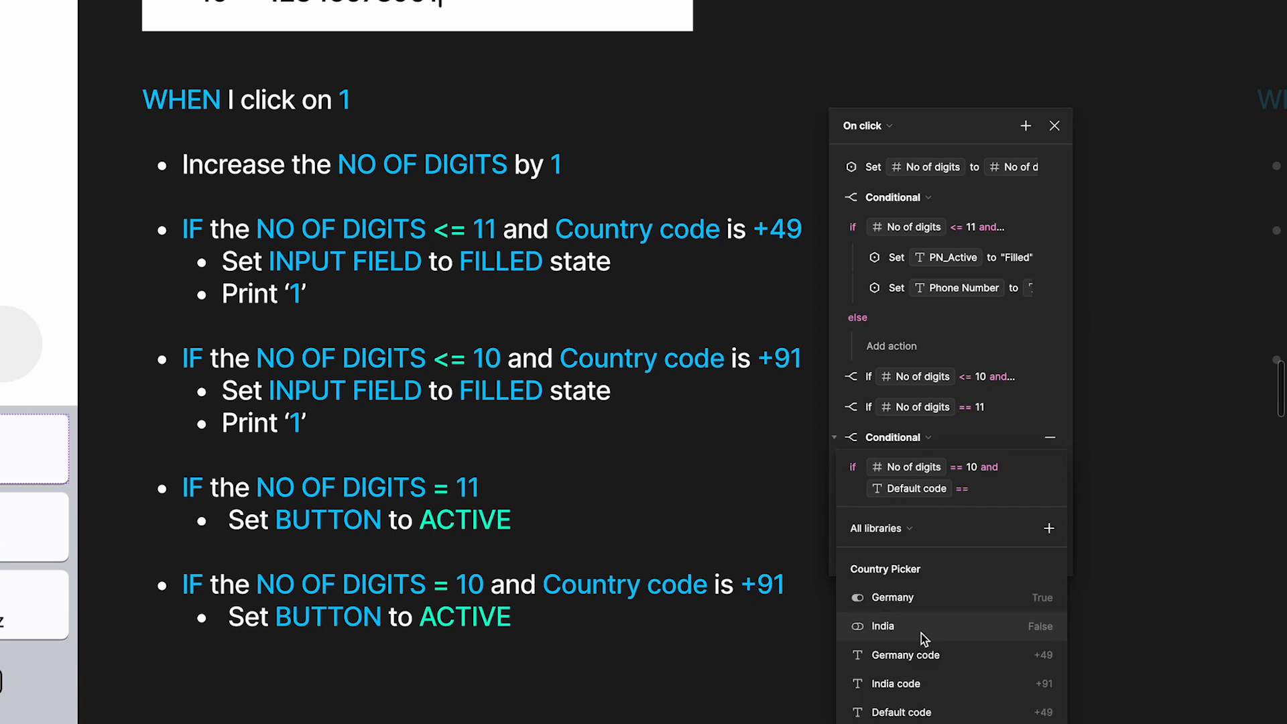
pyautogui.click(916, 681)
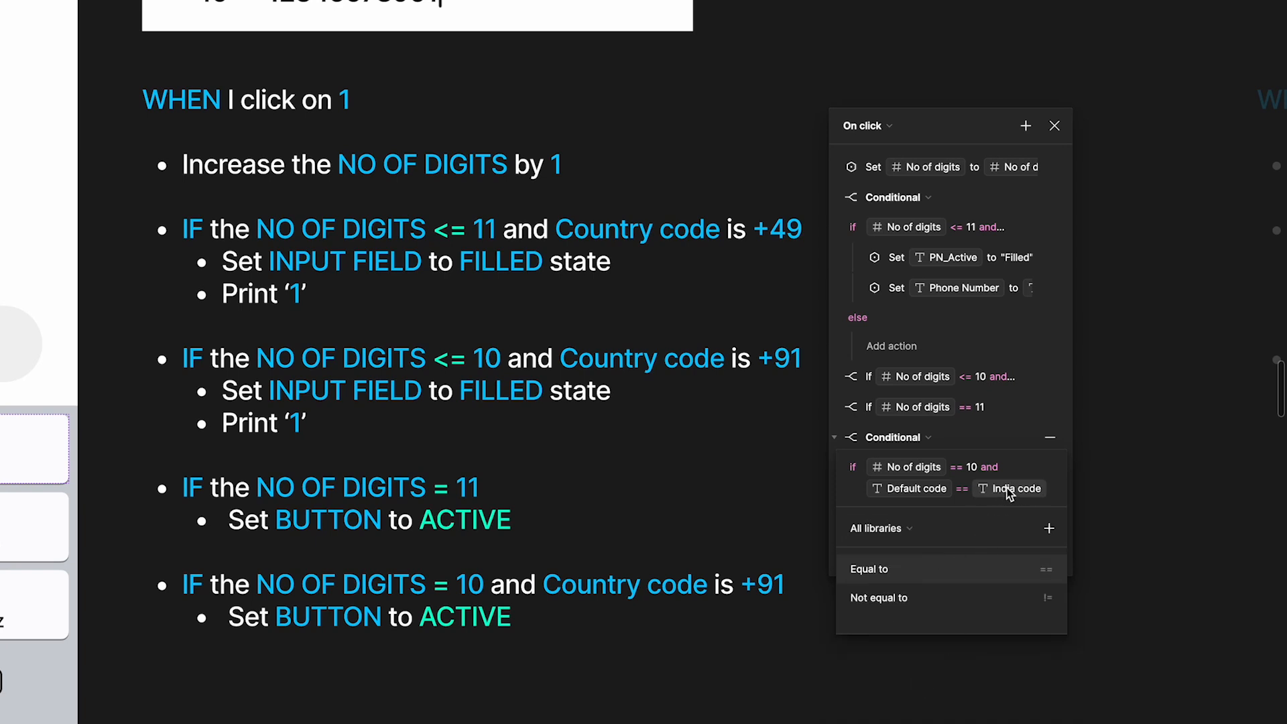
pyautogui.click(1030, 410)
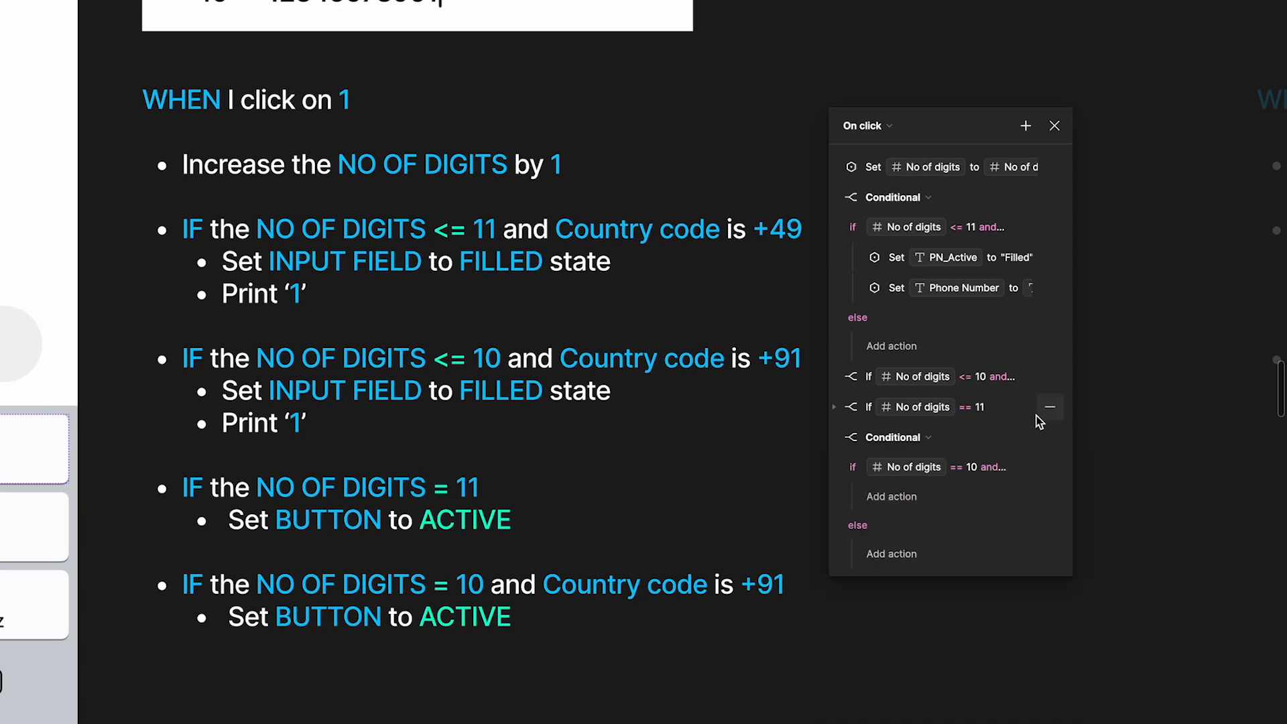
# Add a Set variable action under the == 10 condition that sets Button to true
pyautogui.click(910, 495)
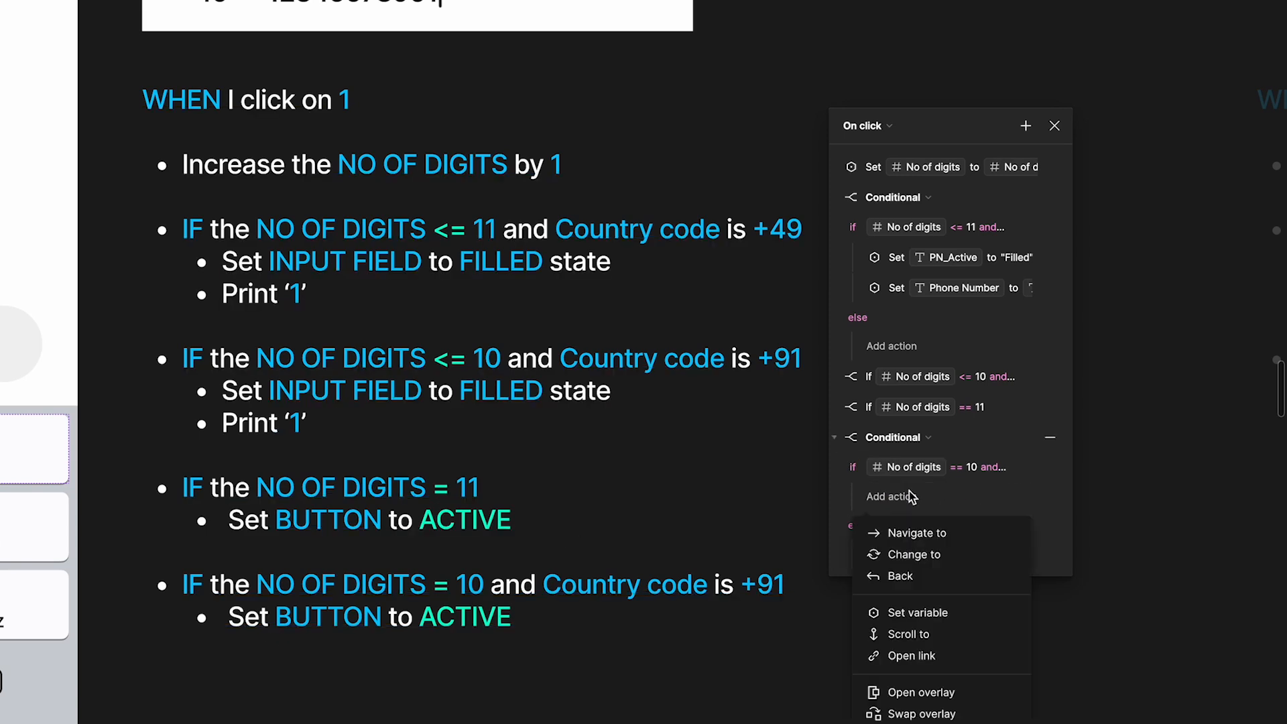
pyautogui.click(930, 612)
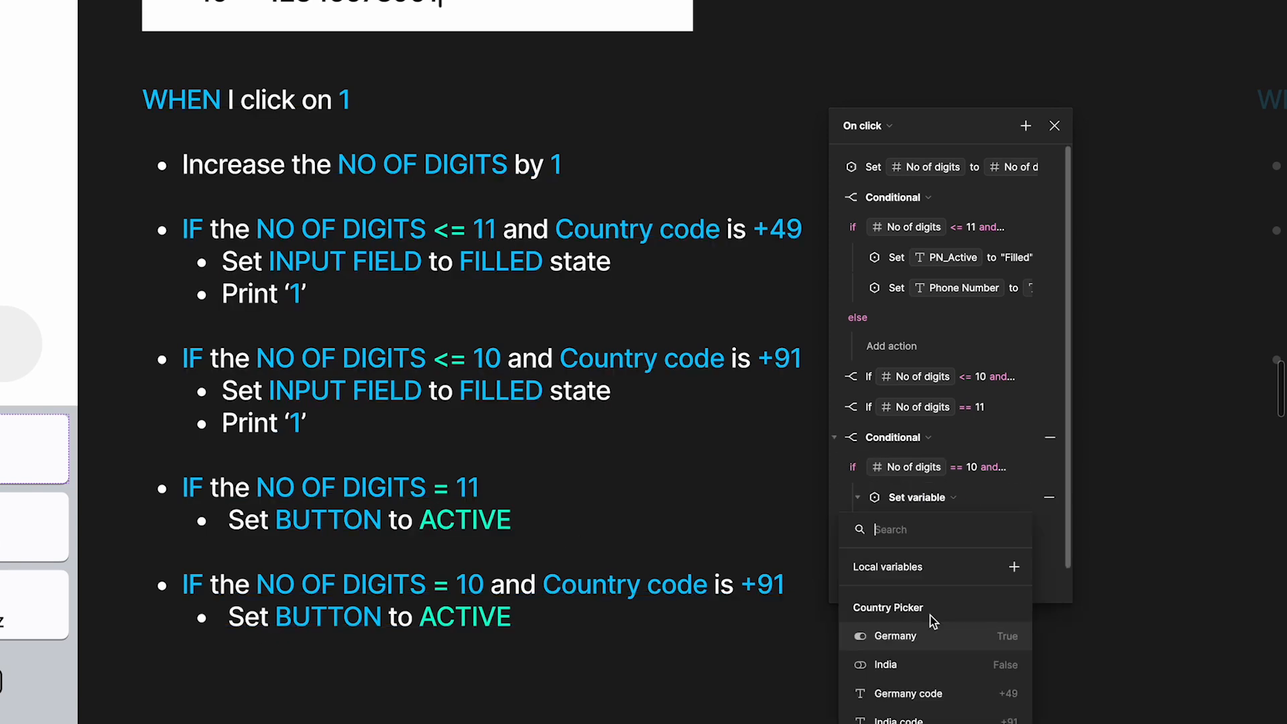
pyautogui.write('but')
pyautogui.click(927, 621)
pyautogui.write('tru')
pyautogui.click(914, 638)
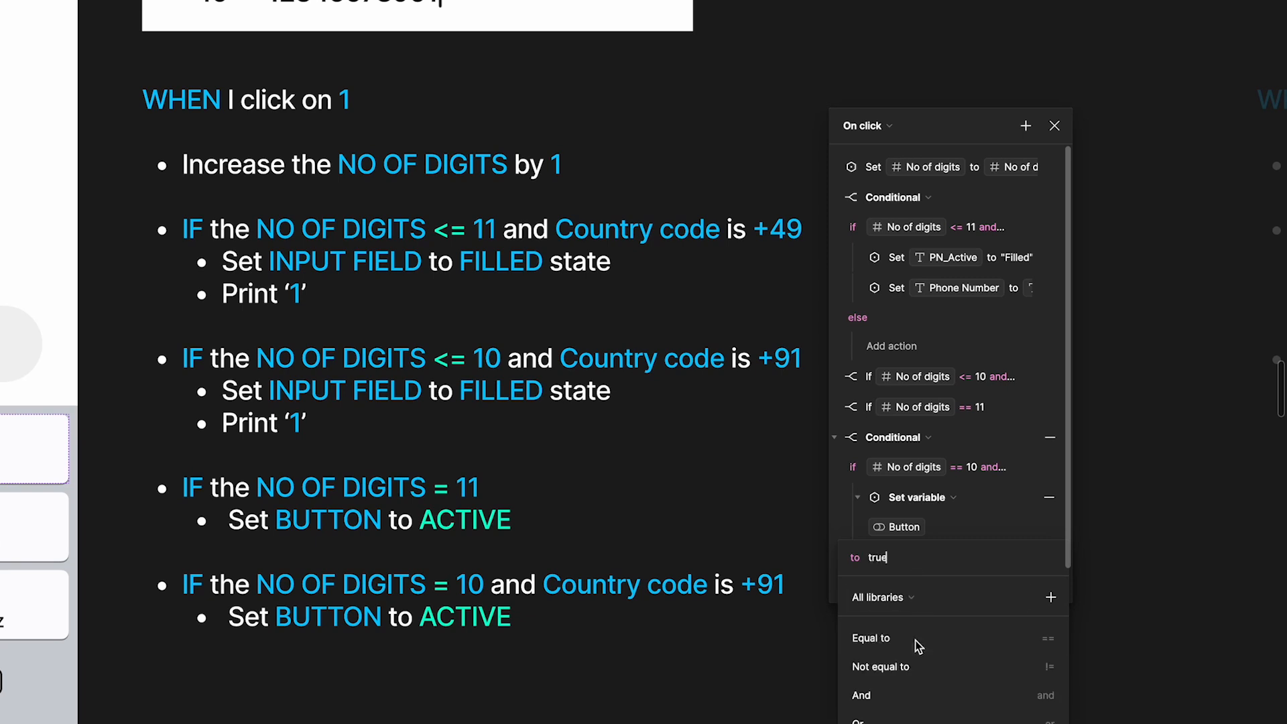
pyautogui.click(995, 521)
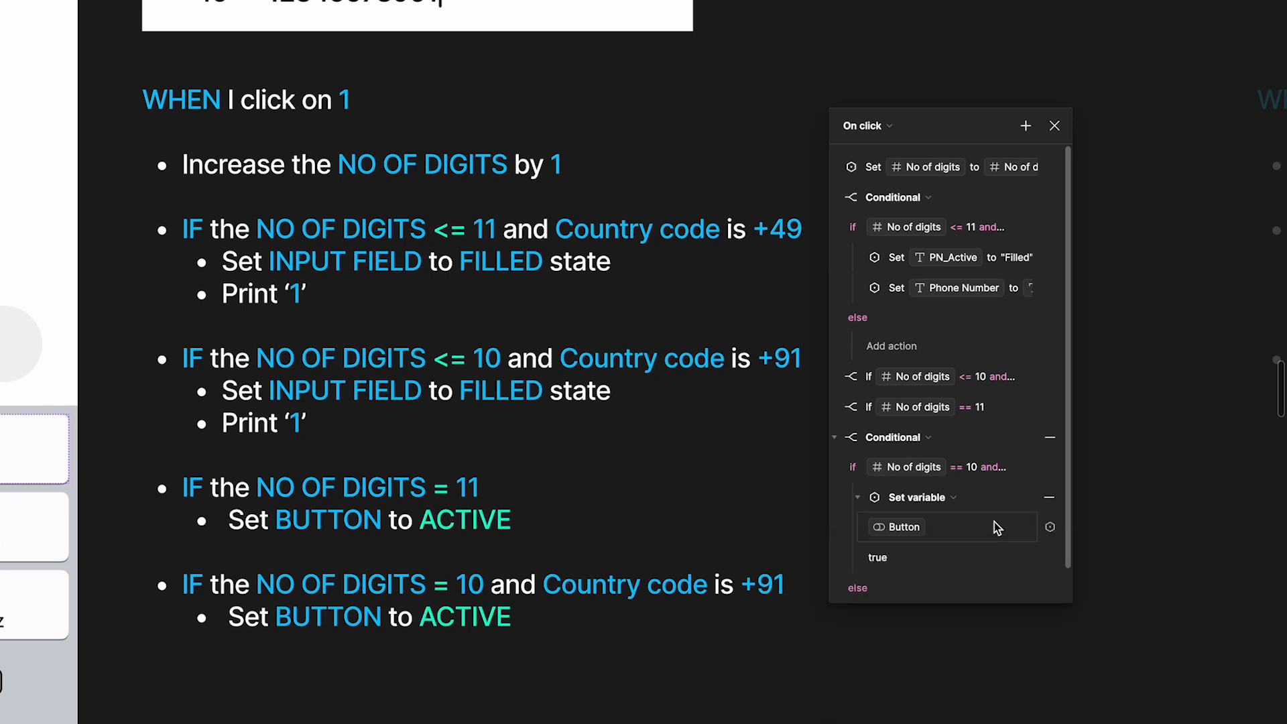
# Collapse the == 10 and <= 11 conditionals and close the interaction details
pyautogui.click(834, 437)
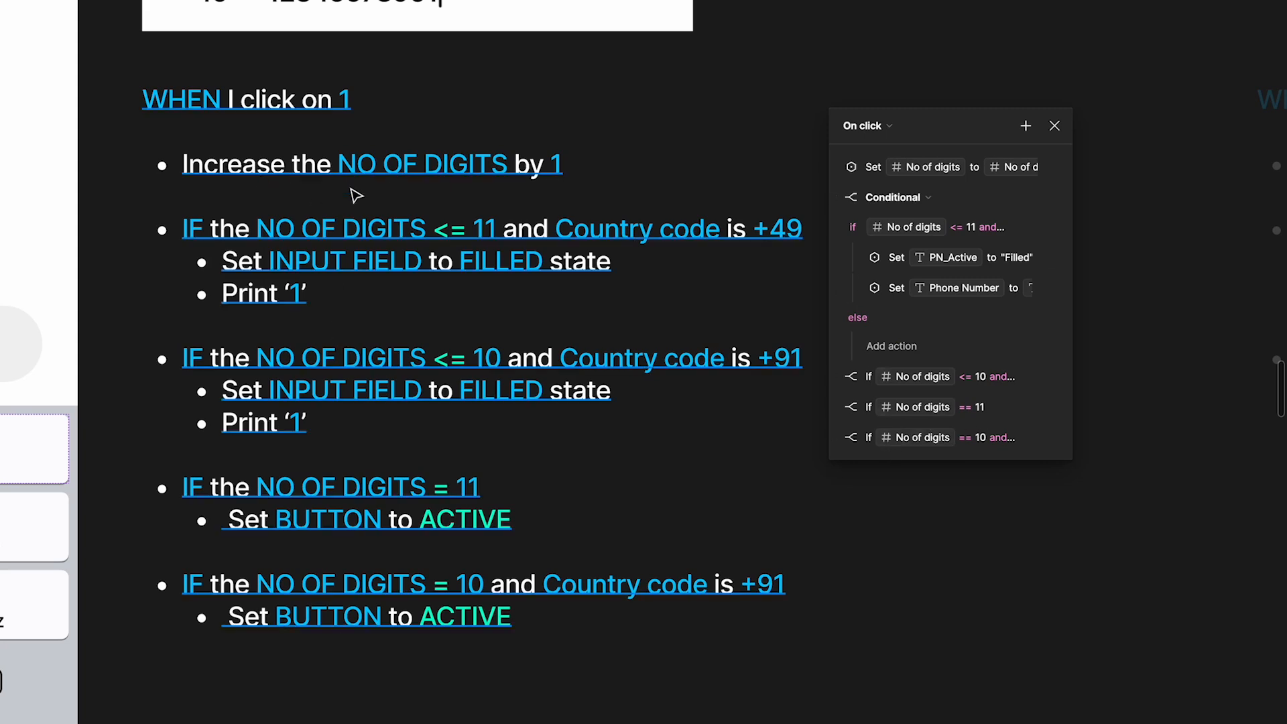
pyautogui.click(835, 198)
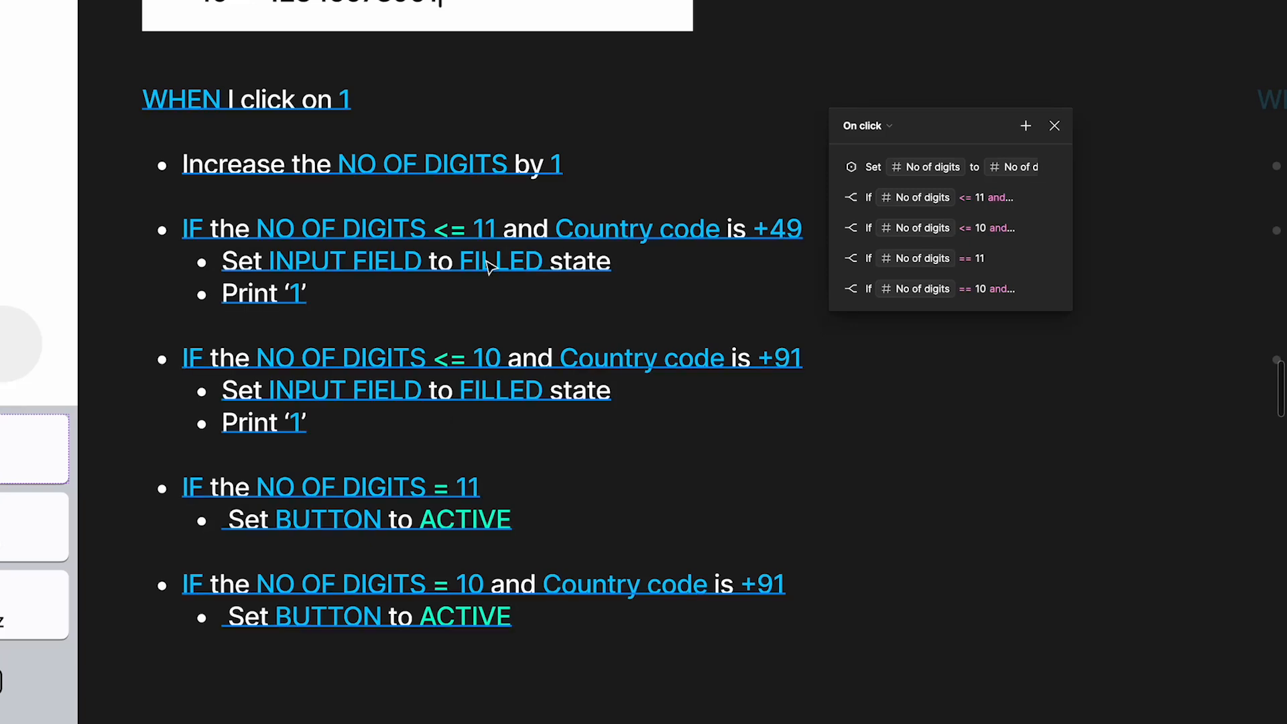
pyautogui.click(1053, 126)
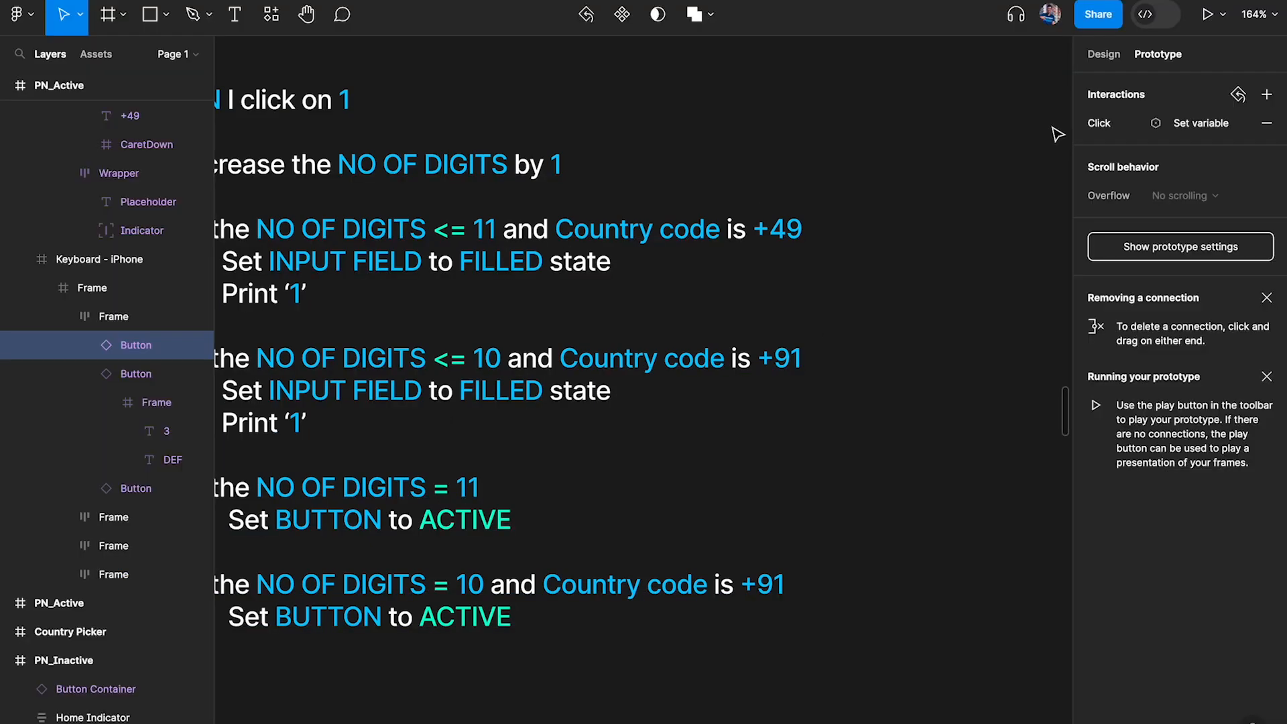
# Preview the prototype from the PN_Inactive frame and activate its phone number field
pyautogui.hscroll(-5, 581, 197)
pyautogui.scroll(-3, 582, 198)
pyautogui.hscroll(-3, 569, 196)
pyautogui.click(544, 177)
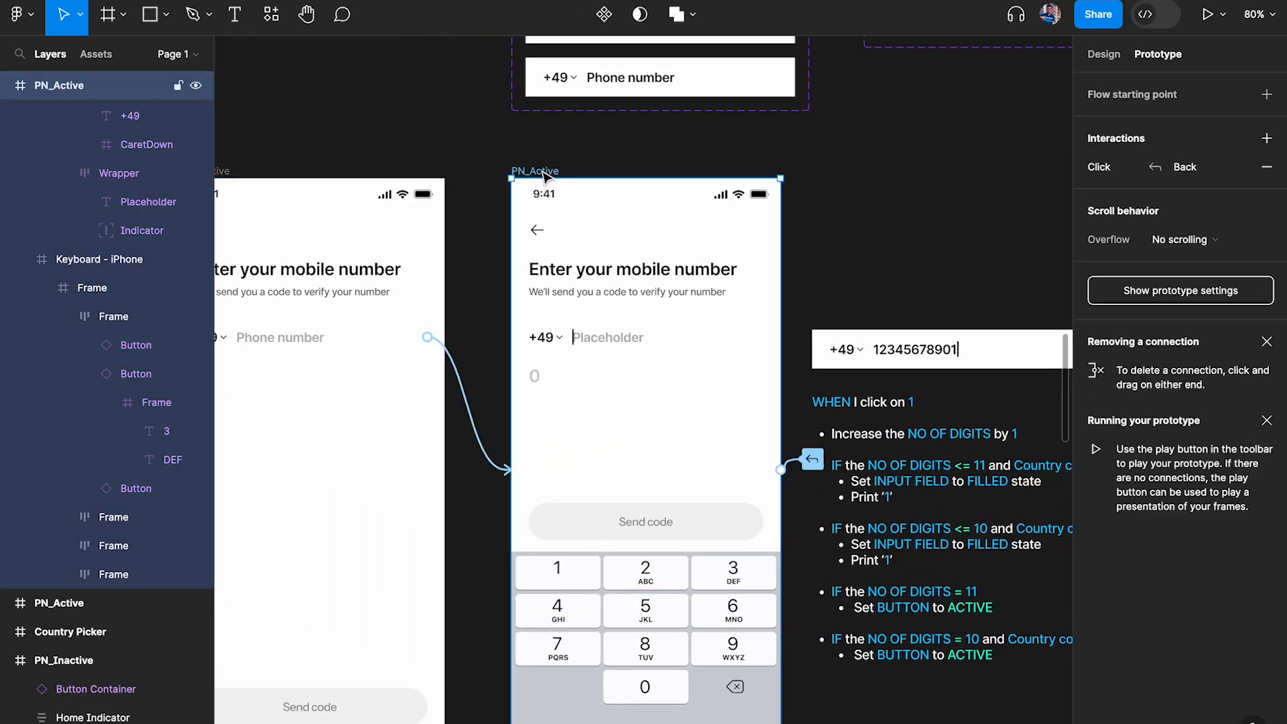
pyautogui.scroll(-2, 543, 173)
pyautogui.hotkey('shift', 'space')
pyautogui.hscroll(-4, 659, 206)
pyautogui.hscroll(-4, 656, 202)
pyautogui.scroll(-2, 655, 202)
pyautogui.click(579, 199)
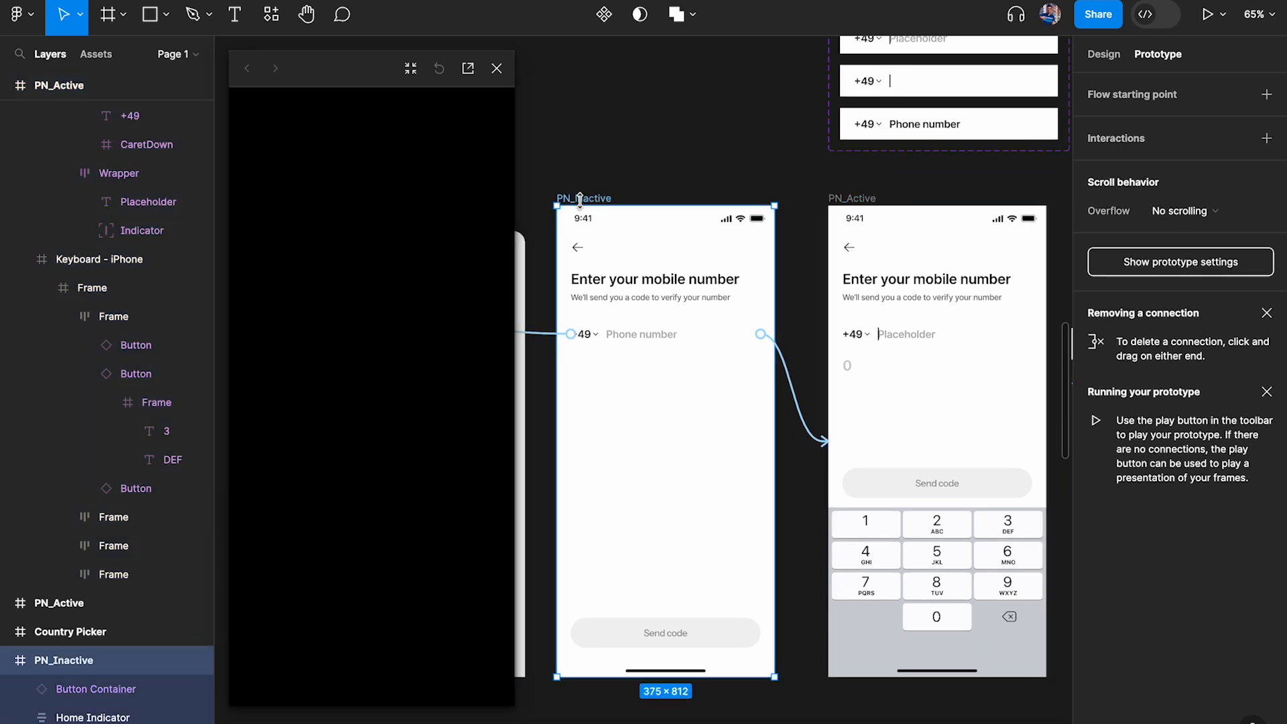
pyautogui.hotkey('shift', 'space')
pyautogui.hotkey('shift', 'space')
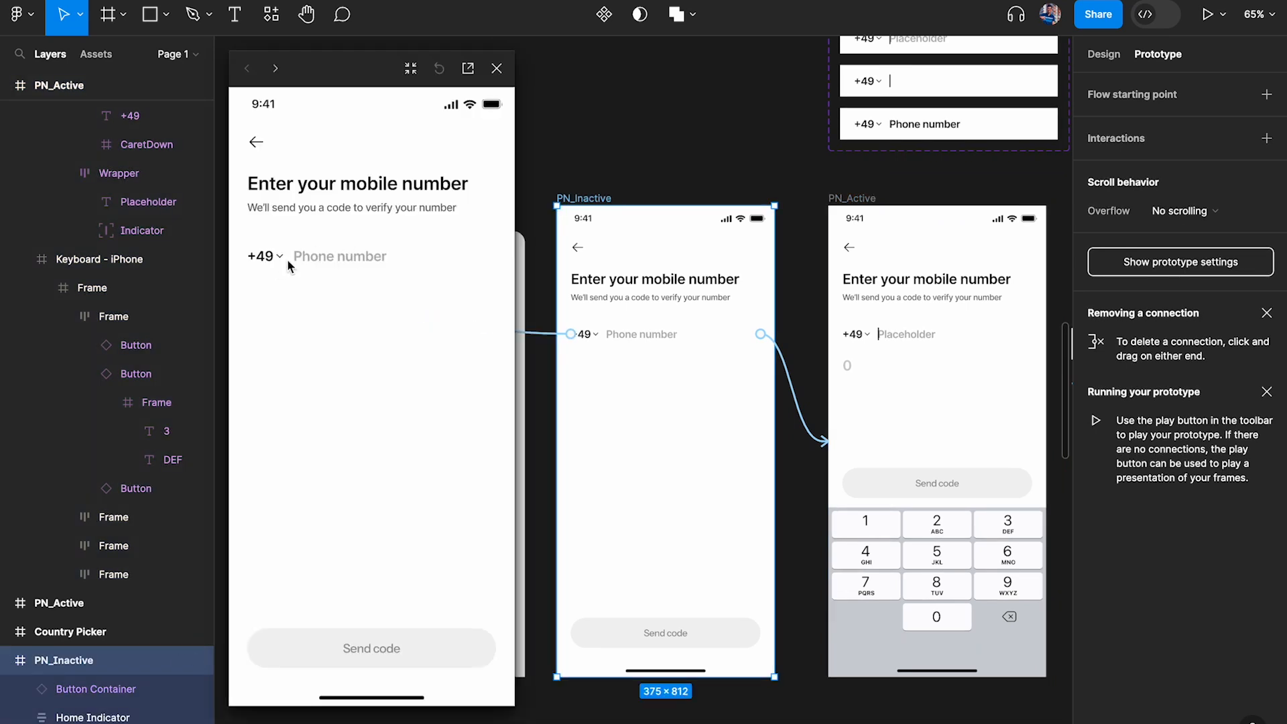
pyautogui.click(314, 264)
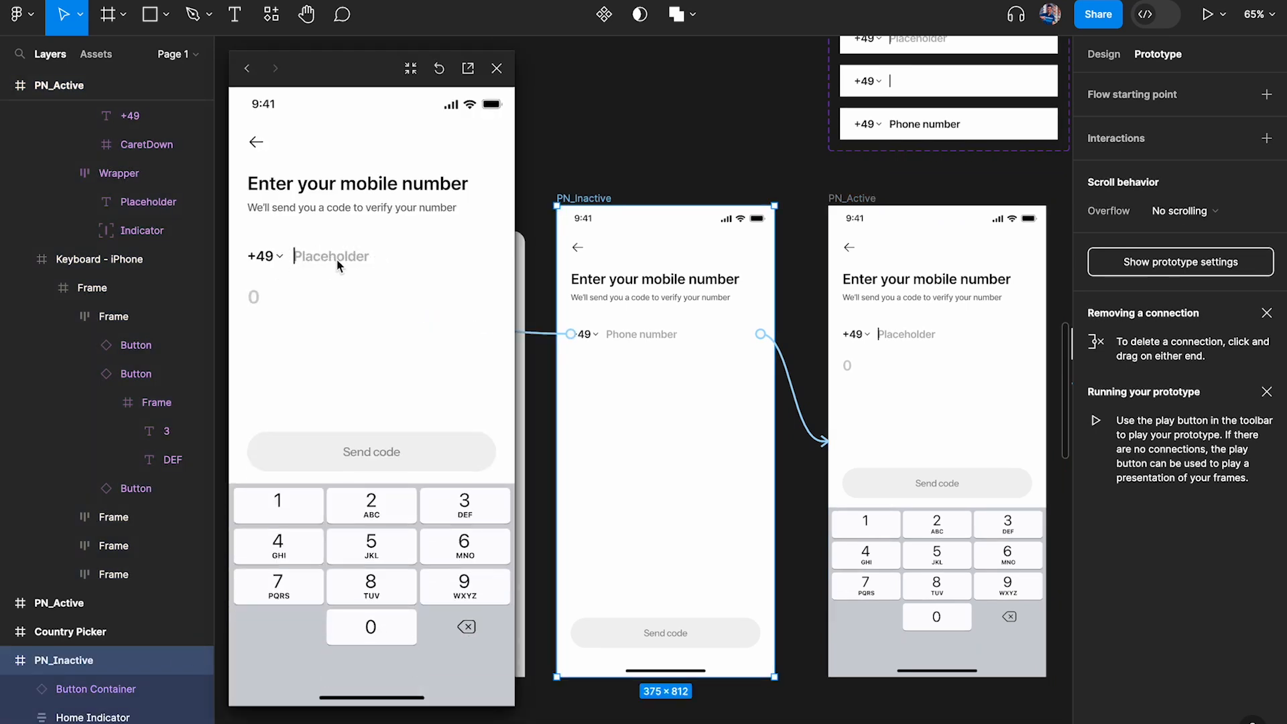
# Replace the placeholder text in the PN_Active frame's input field with "Phone number"
pyautogui.scroll(2, 920, 348)
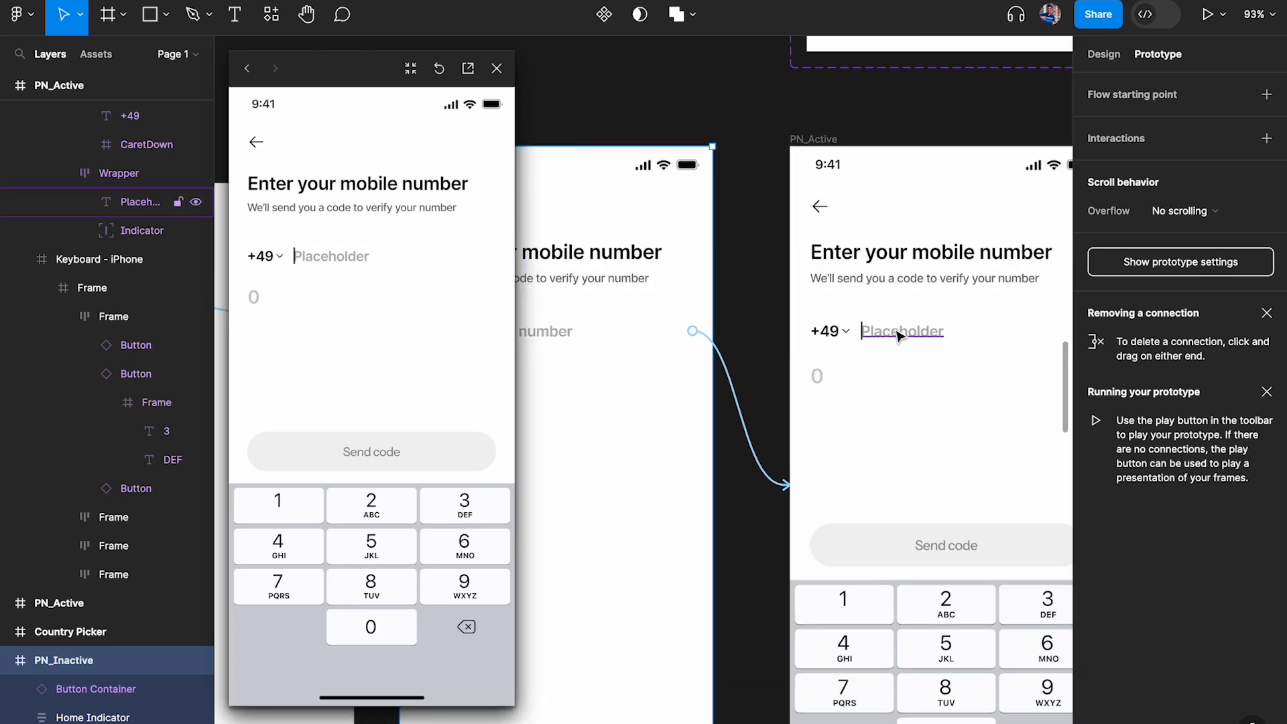
pyautogui.doubleClick(902, 334)
pyautogui.scroll(2, 908, 345)
pyautogui.write('Phone number')
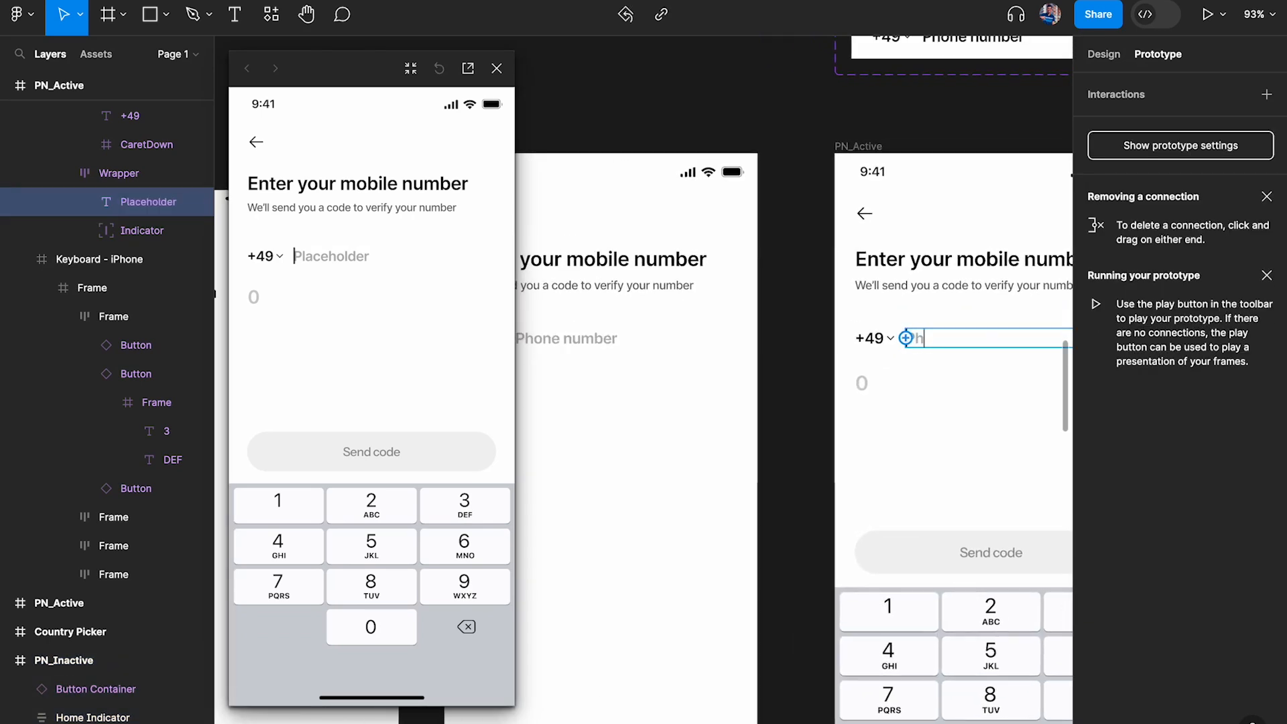
pyautogui.press('Escape')
pyautogui.scroll(-3, 794, 440)
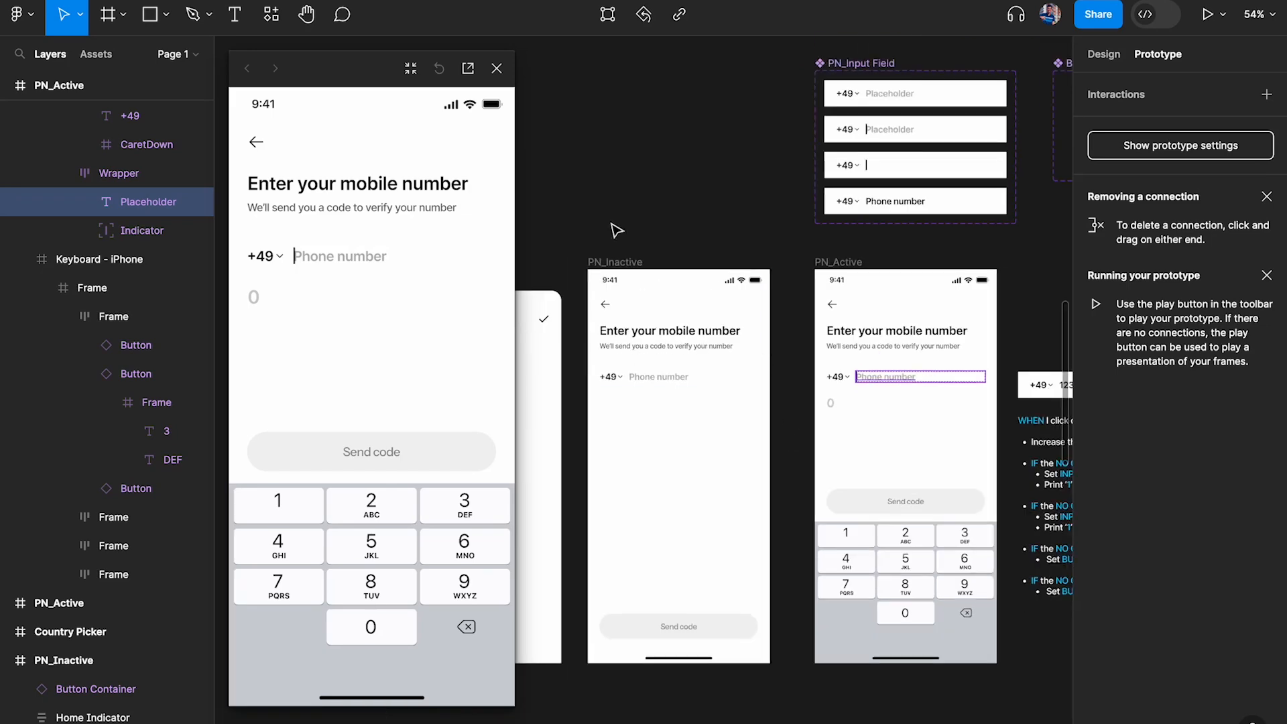
# Restart the preview from the PN_Inactive frame and activate the phone number field again
pyautogui.click(615, 262)
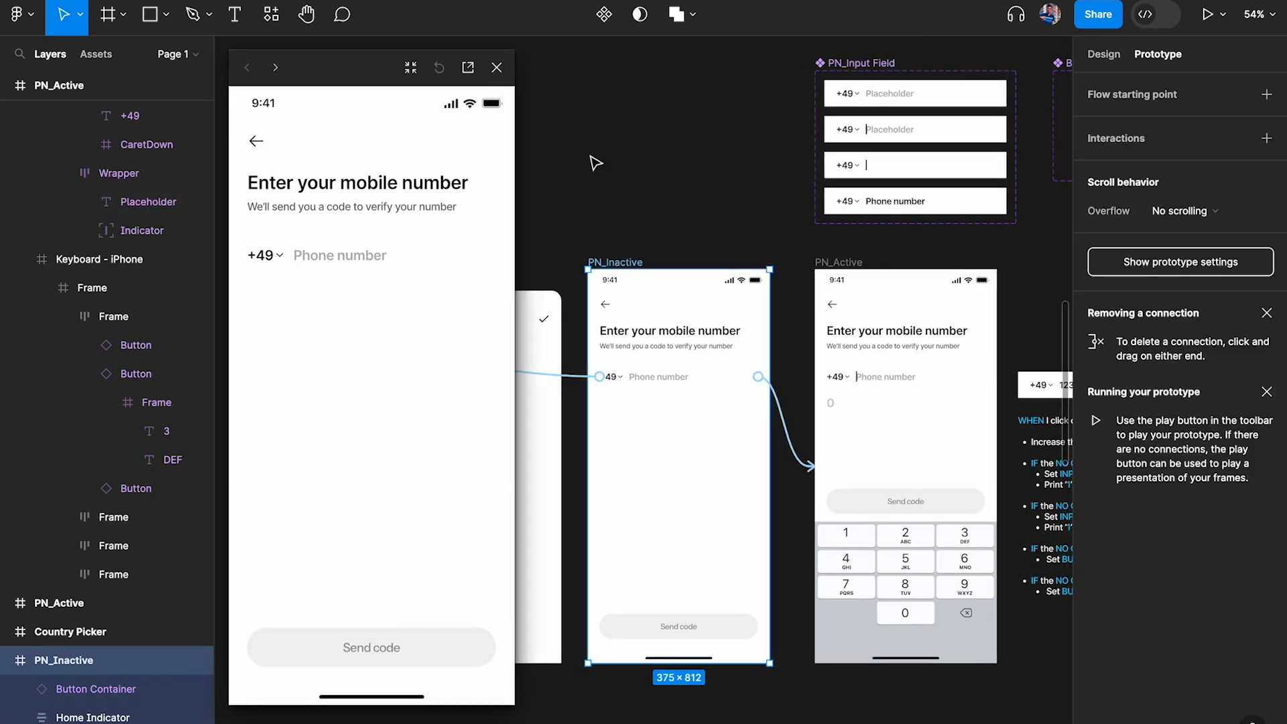
pyautogui.click(496, 68)
pyautogui.click(679, 208)
pyautogui.click(626, 262)
pyautogui.hotkey('shift', 'space')
pyautogui.click(343, 256)
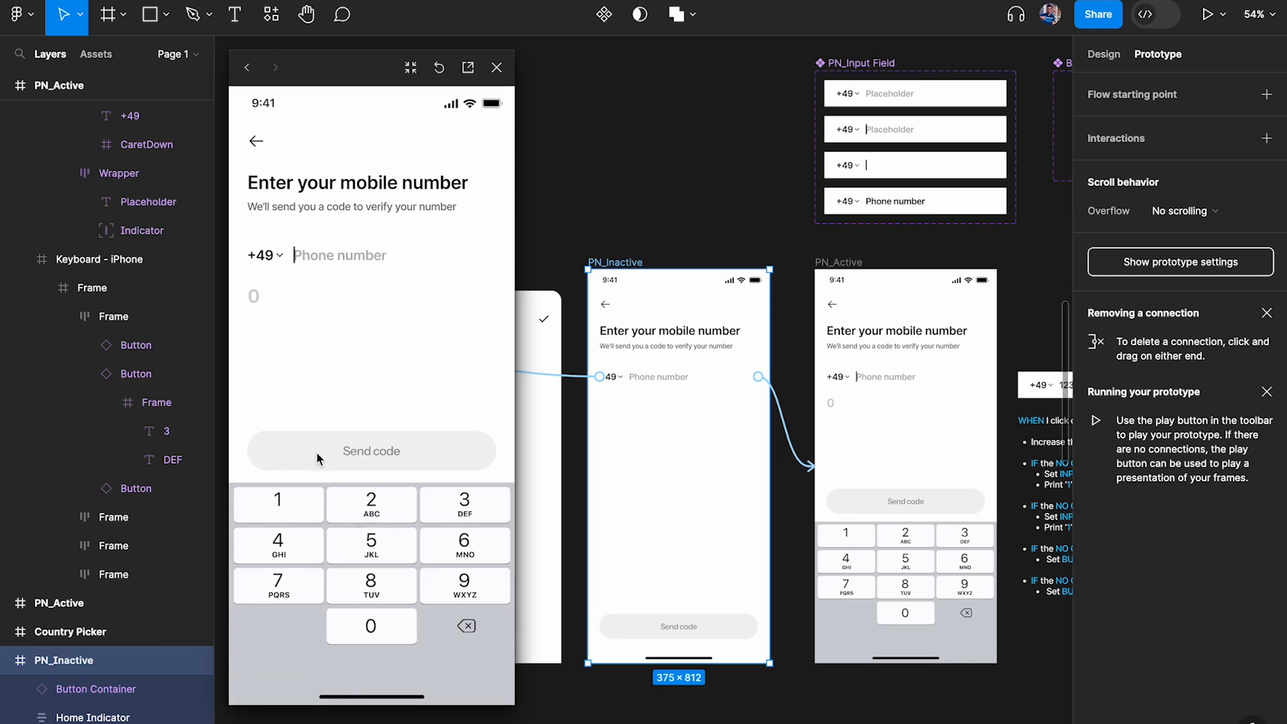
# Test the +49 number entry in the preview by filling the field with 1s up to the 11-digit limit
pyautogui.click(284, 510)
pyautogui.click(287, 511)
pyautogui.click(287, 511)
pyautogui.click(286, 512)
pyautogui.click(287, 512)
pyautogui.click(287, 511)
pyautogui.click(287, 512)
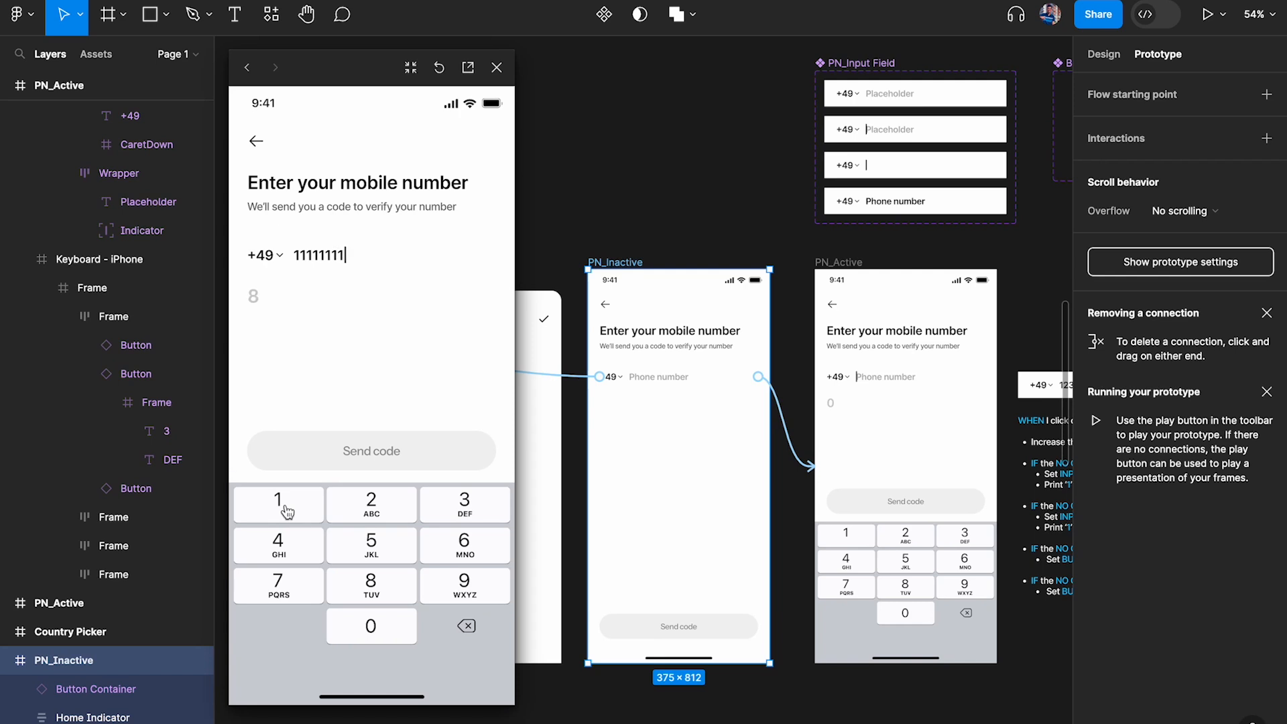
pyautogui.click(286, 511)
pyautogui.click(299, 504)
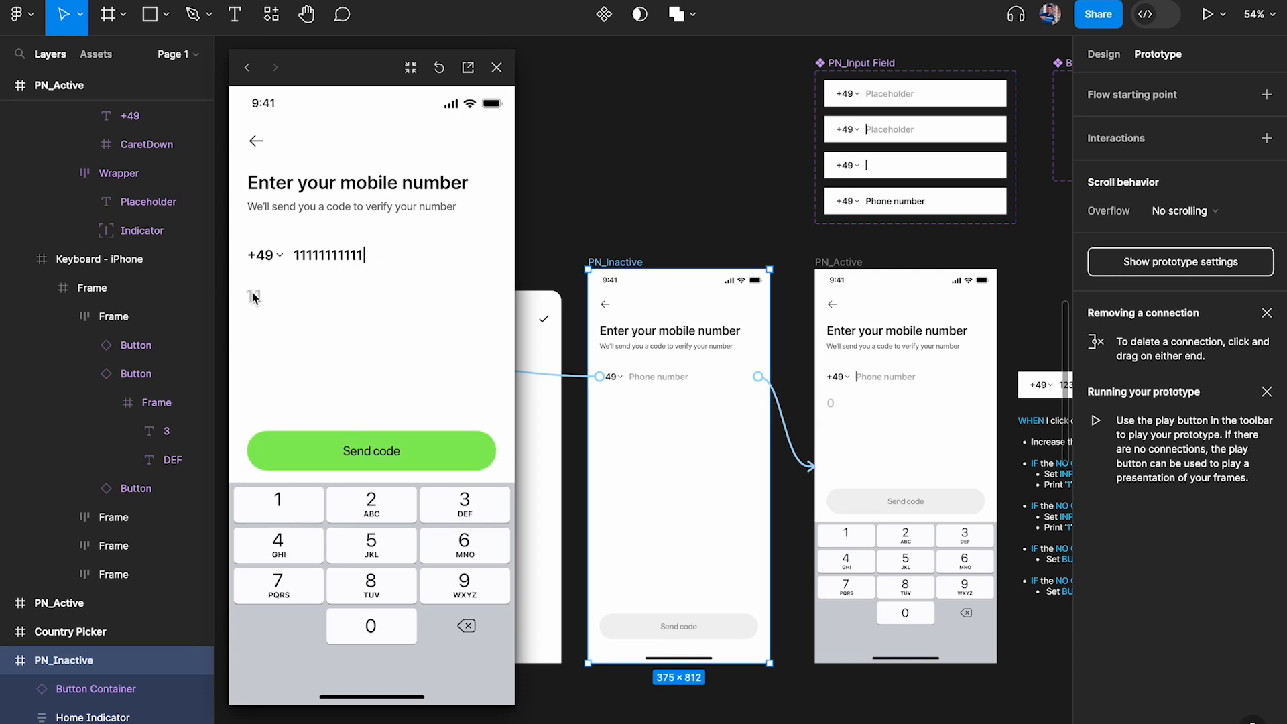
pyautogui.doubleClick(288, 511)
# Reopen the preview from PN_Inactive, switch the country code to India (+91) and activate the phone number field
pyautogui.click(497, 67)
pyautogui.click(608, 234)
pyautogui.click(620, 262)
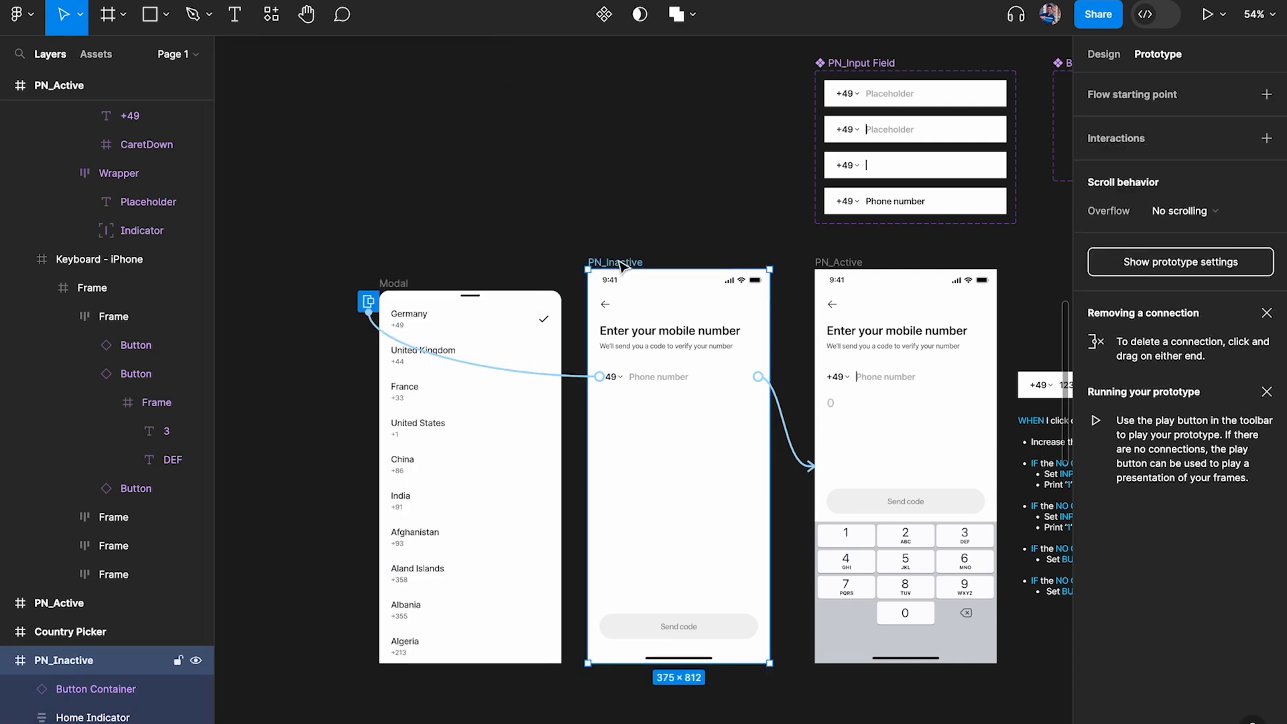
pyautogui.hotkey('shift', 'space')
pyautogui.click(271, 258)
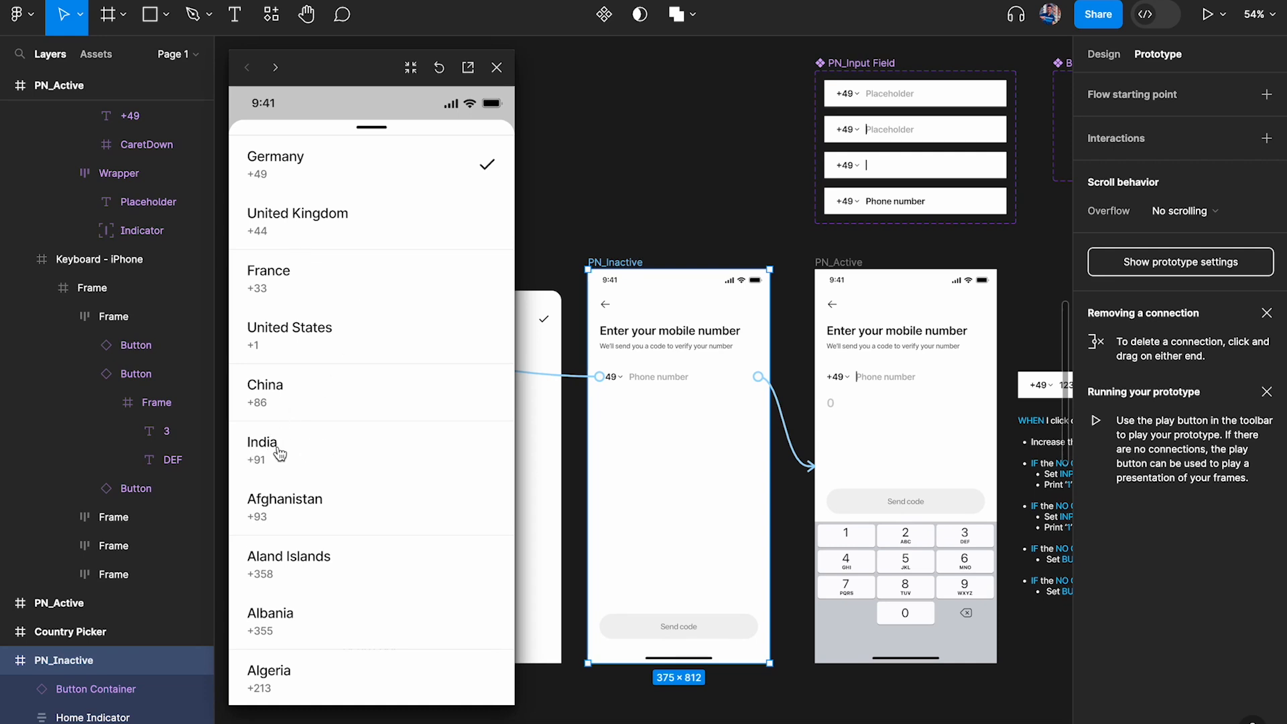
pyautogui.click(344, 453)
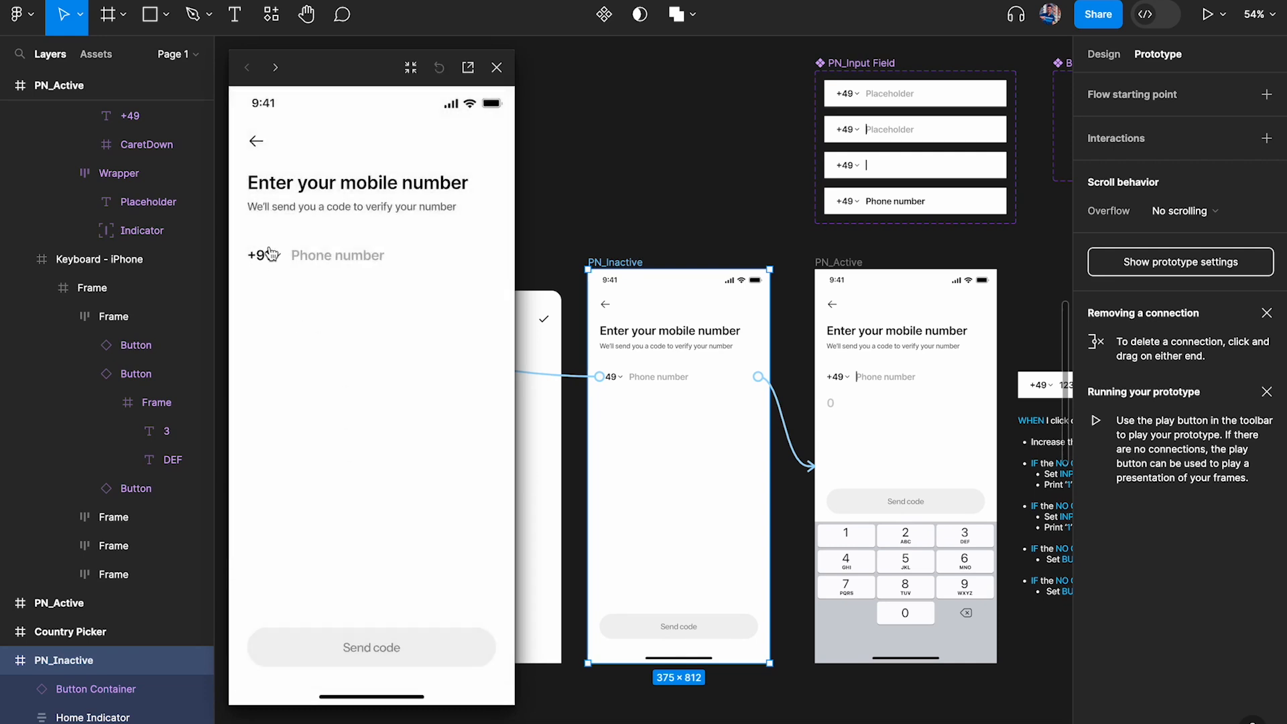
pyautogui.click(346, 261)
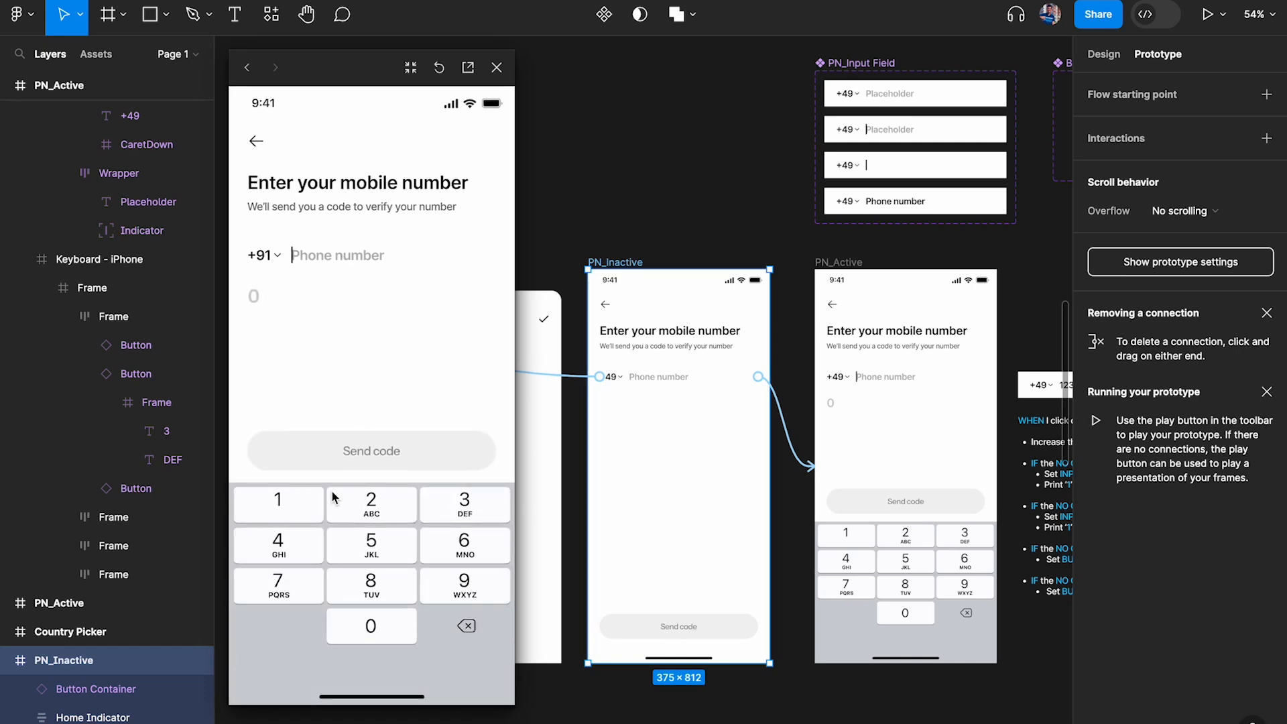
# Test the +91 number entry in the preview by entering 1s past the 10-digit limit
pyautogui.click(280, 504)
pyautogui.click(280, 504)
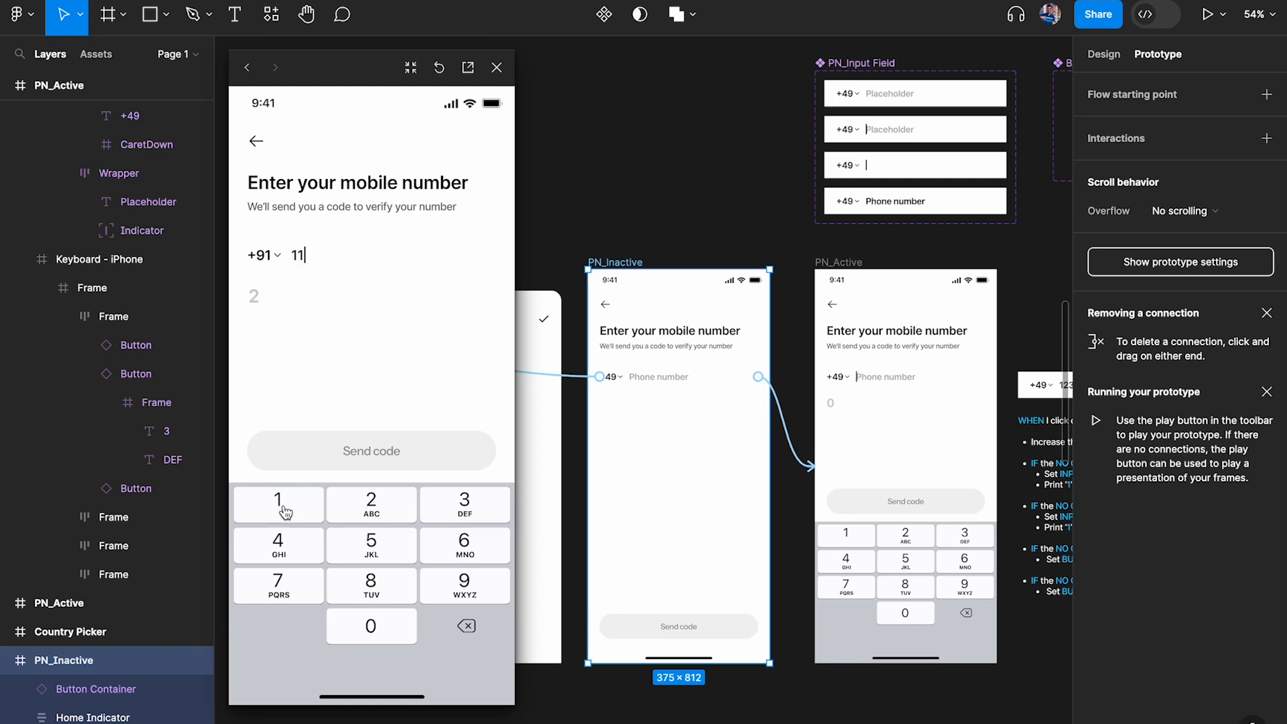
pyautogui.click(285, 509)
pyautogui.click(284, 510)
pyautogui.click(285, 509)
pyautogui.click(284, 509)
pyautogui.click(284, 510)
pyautogui.click(285, 511)
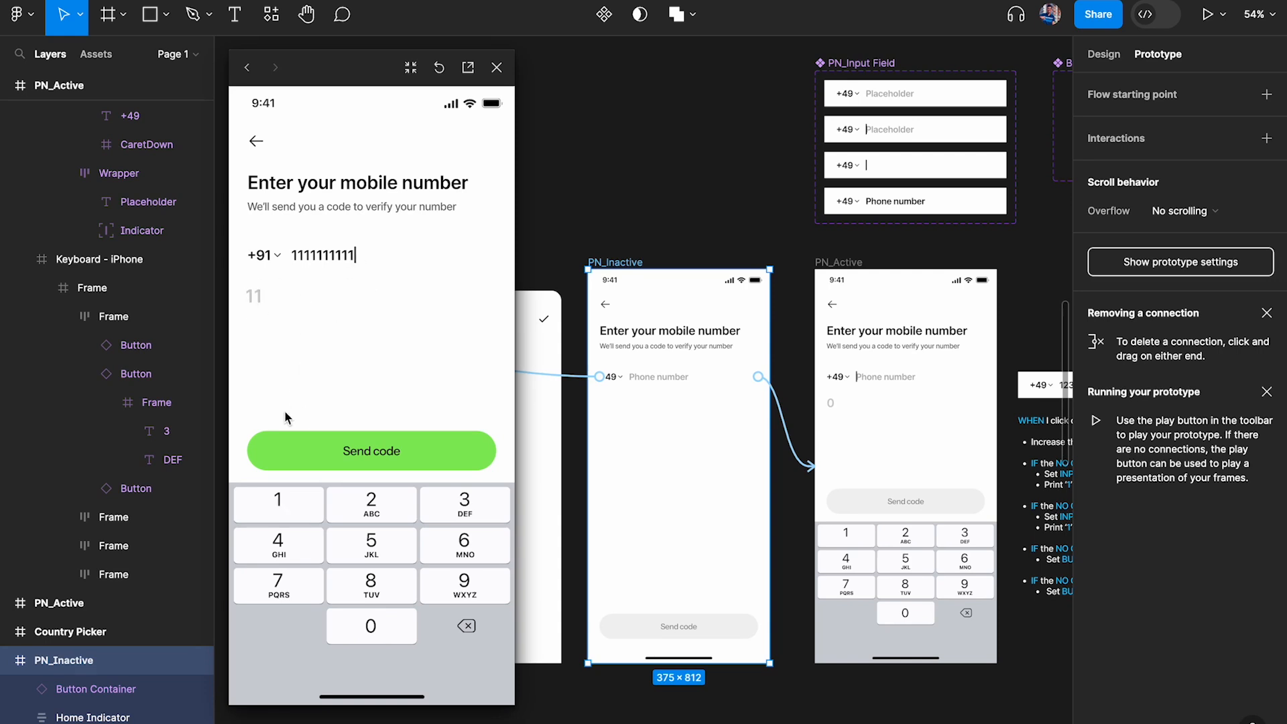
# Enter further 1s past the 10-digit limit in the +91 preview, review the 1 key's logic notes and close the preview
pyautogui.click(285, 511)
pyautogui.click(284, 511)
pyautogui.hscroll(5, 636, 245)
pyautogui.scroll(-2, 635, 244)
pyautogui.click(971, 319)
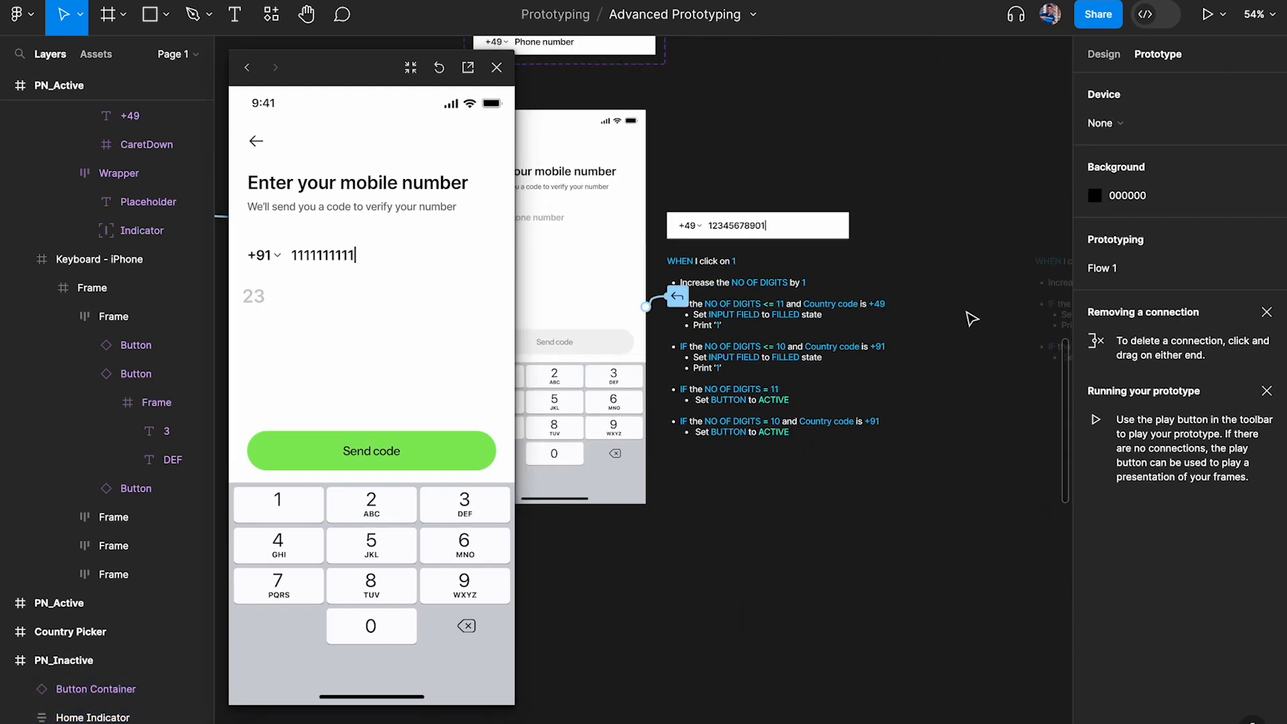
pyautogui.scroll(4, 971, 320)
pyautogui.hscroll(-1, 971, 319)
pyautogui.scroll(3, 723, 391)
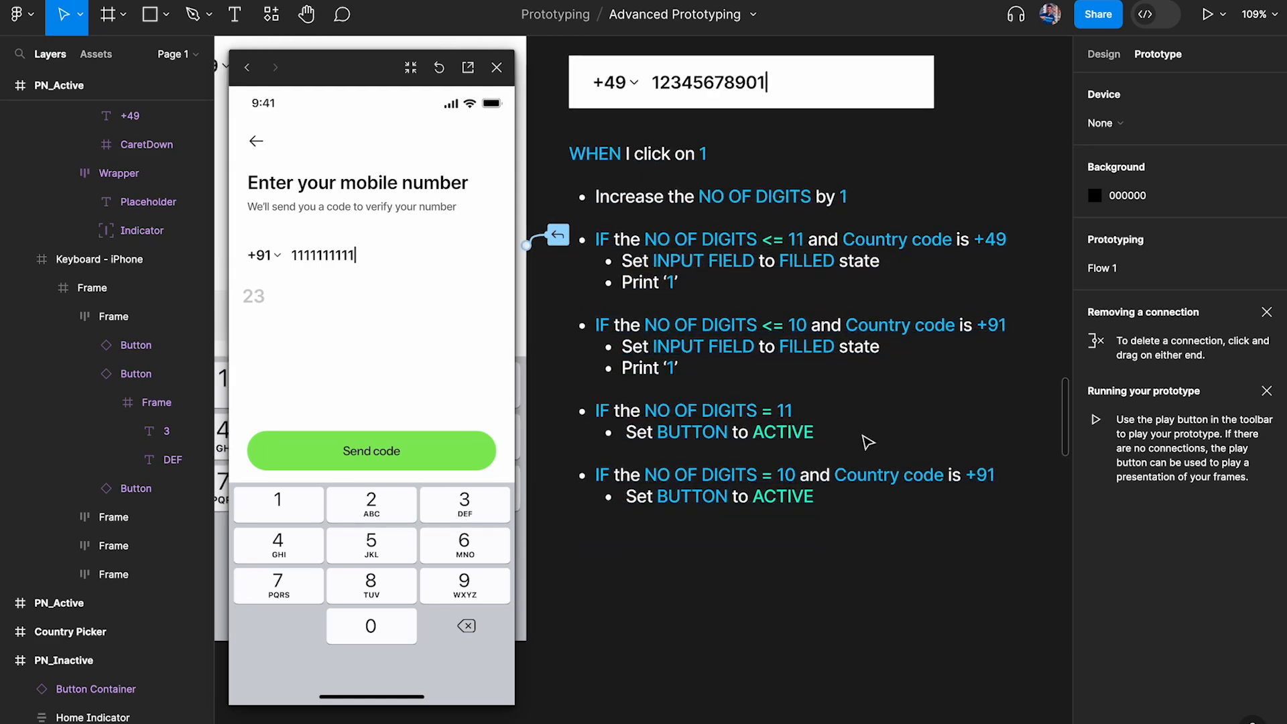
pyautogui.click(497, 67)
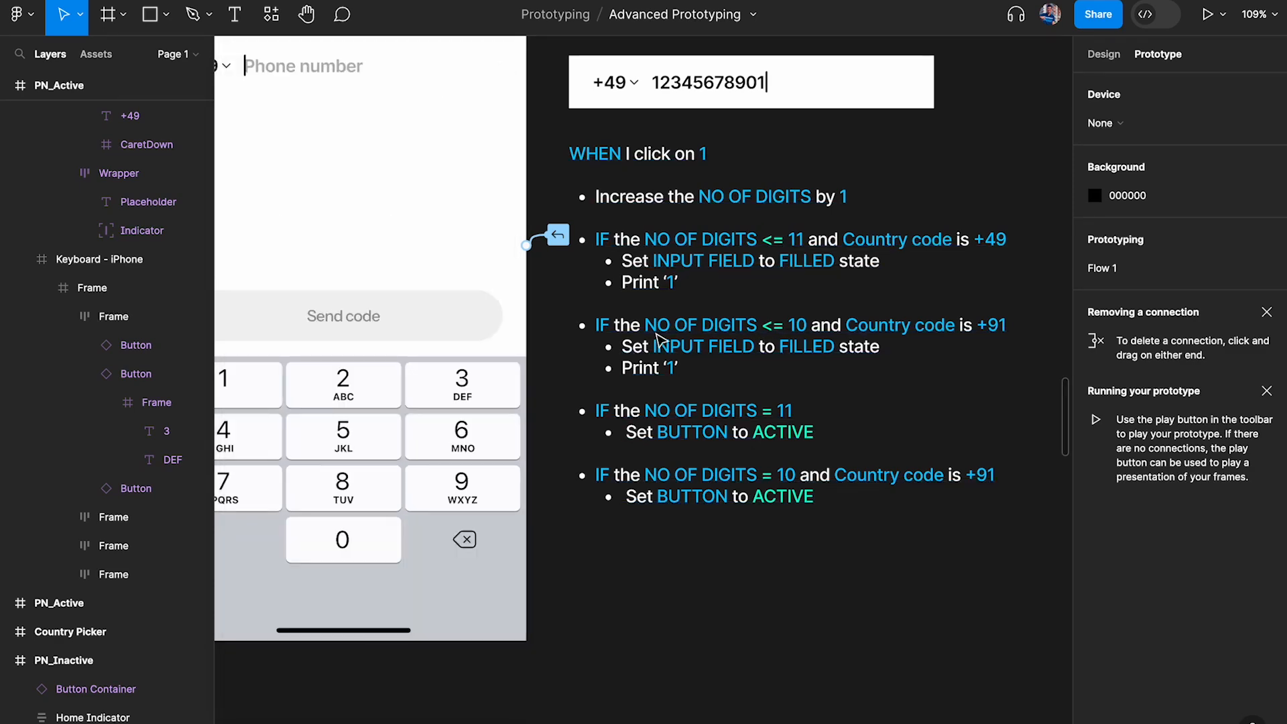
# Copy the 1 key's click interaction onto keys 2 to 9 and 0 of the PN_Active keyboard
pyautogui.hscroll(-3, 661, 341)
pyautogui.scroll(-1, 662, 341)
pyautogui.scroll(1, 662, 342)
pyautogui.hscroll(-1, 662, 341)
pyautogui.click(352, 376)
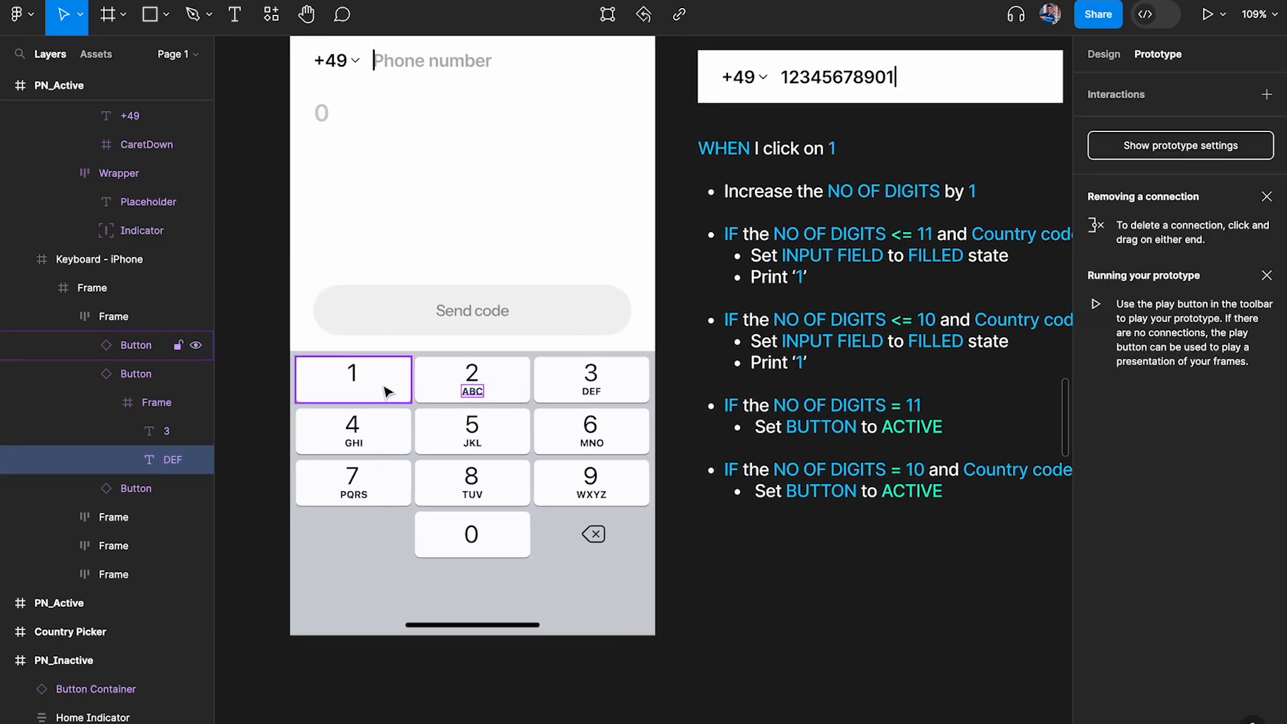
pyautogui.click(494, 388)
pyautogui.keyDown('shift'); pyautogui.click(618, 379); pyautogui.keyUp('shift')
pyautogui.keyDown('shift'); pyautogui.click(606, 419); pyautogui.keyUp('shift')
pyautogui.keyDown('shift'); pyautogui.click(488, 436); pyautogui.keyUp('shift')
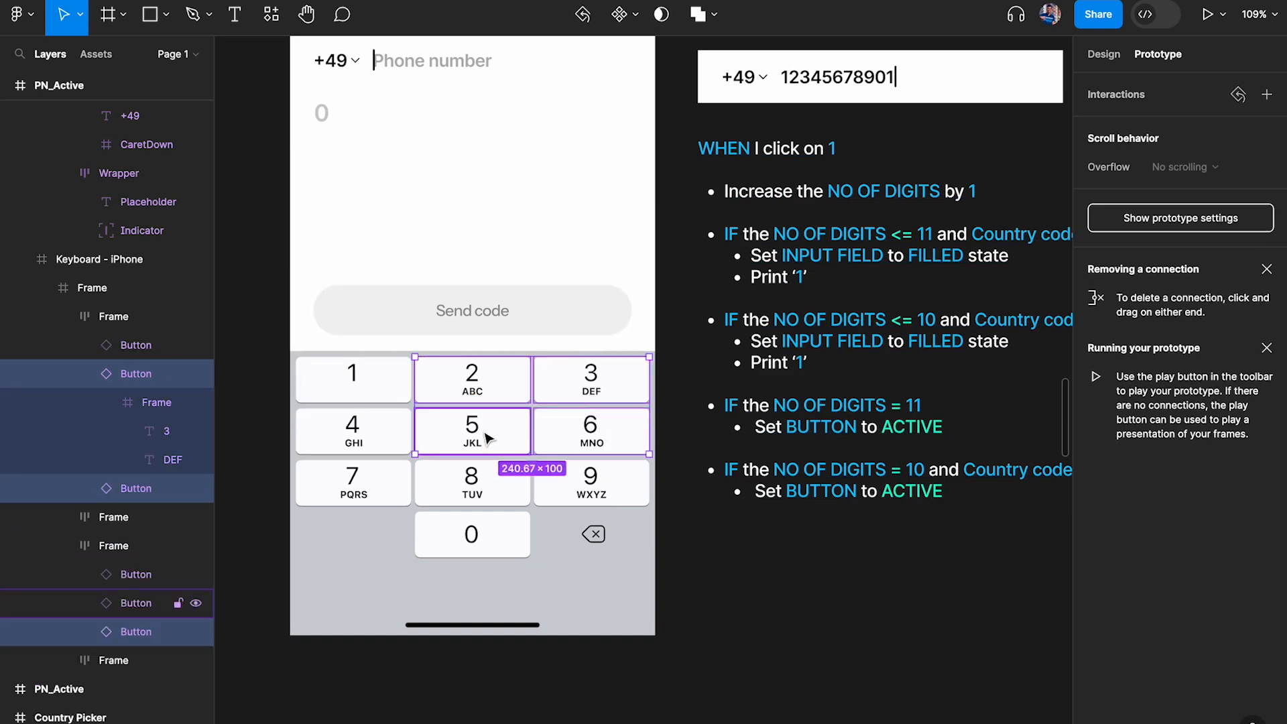
pyautogui.keyDown('shift'); pyautogui.click(356, 441); pyautogui.keyUp('shift')
pyautogui.keyDown('shift'); pyautogui.click(362, 479); pyautogui.keyUp('shift')
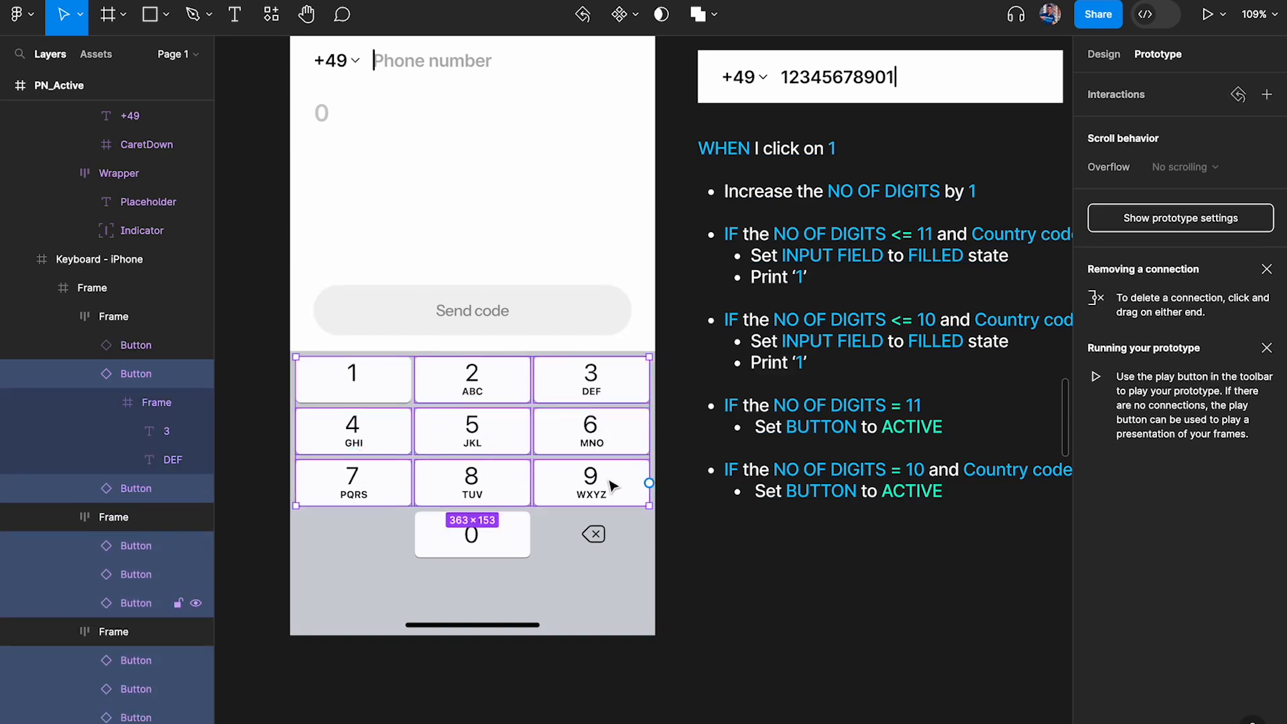
pyautogui.keyDown('shift'); pyautogui.click(497, 539); pyautogui.keyUp('shift')
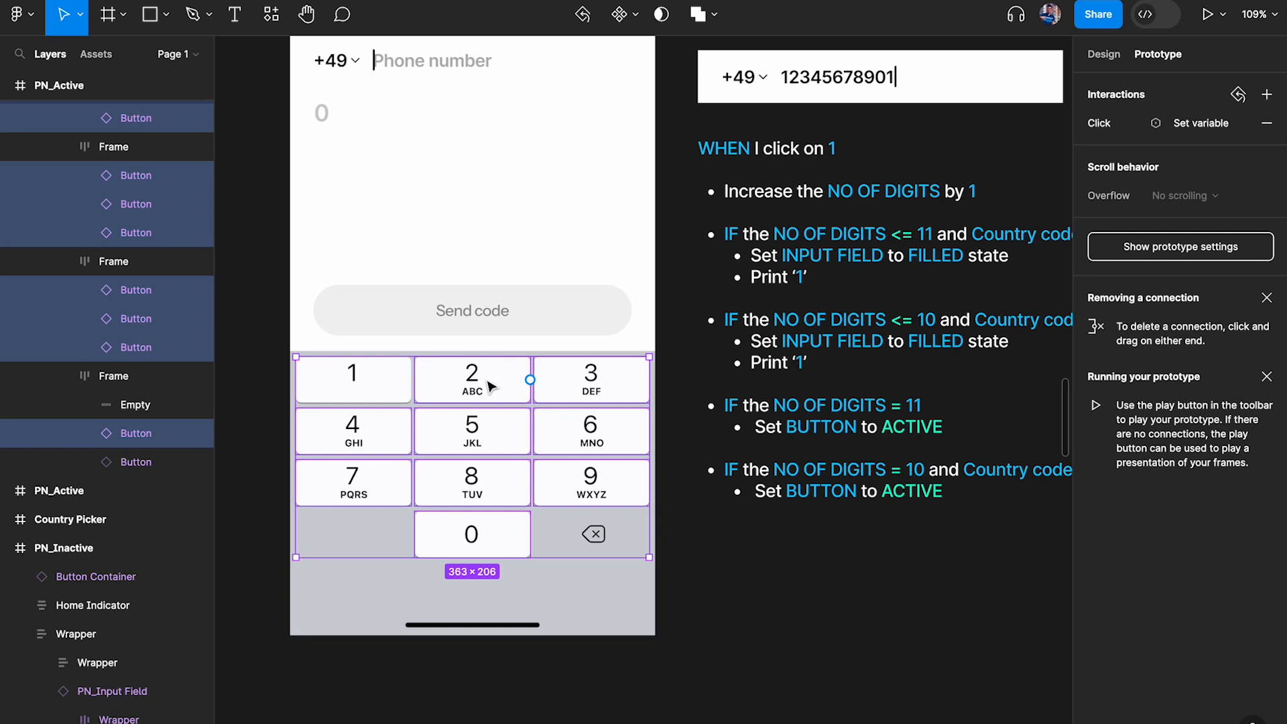
# In the 2 key's click interaction, make the No of digits <= 11 conditional append "2" to the Phone Number variable
pyautogui.click(490, 385)
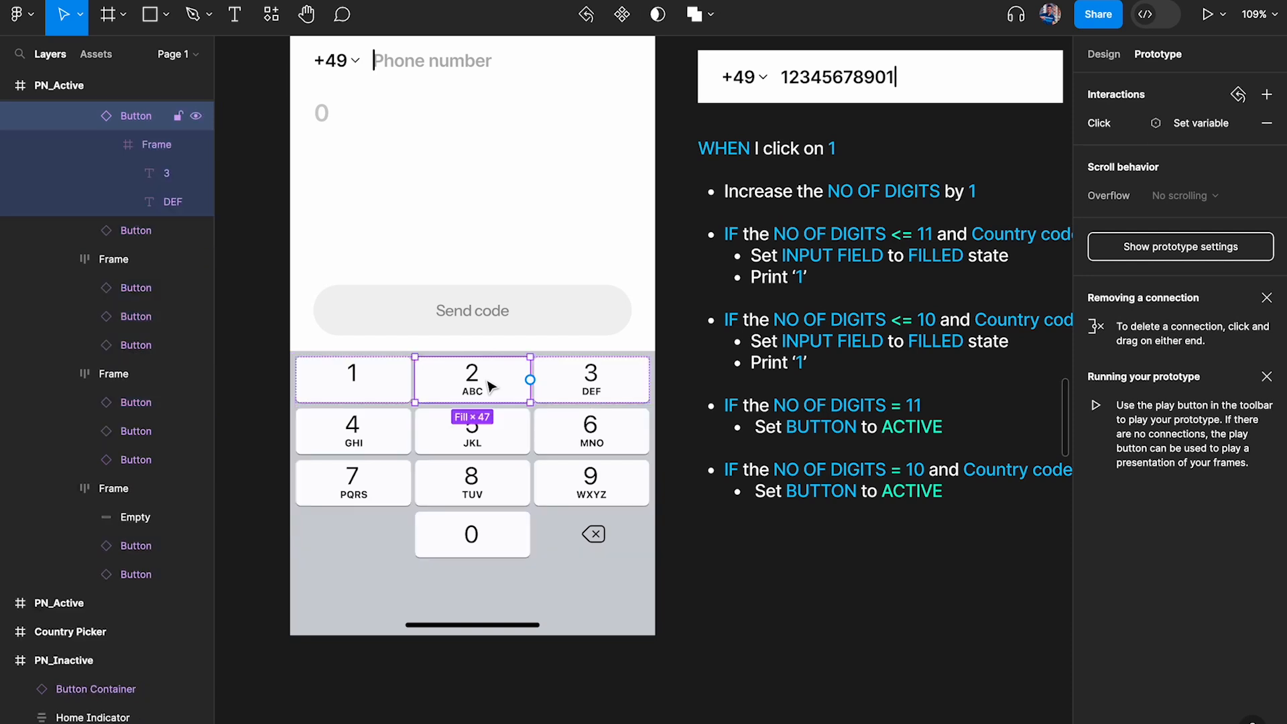
pyautogui.click(1101, 127)
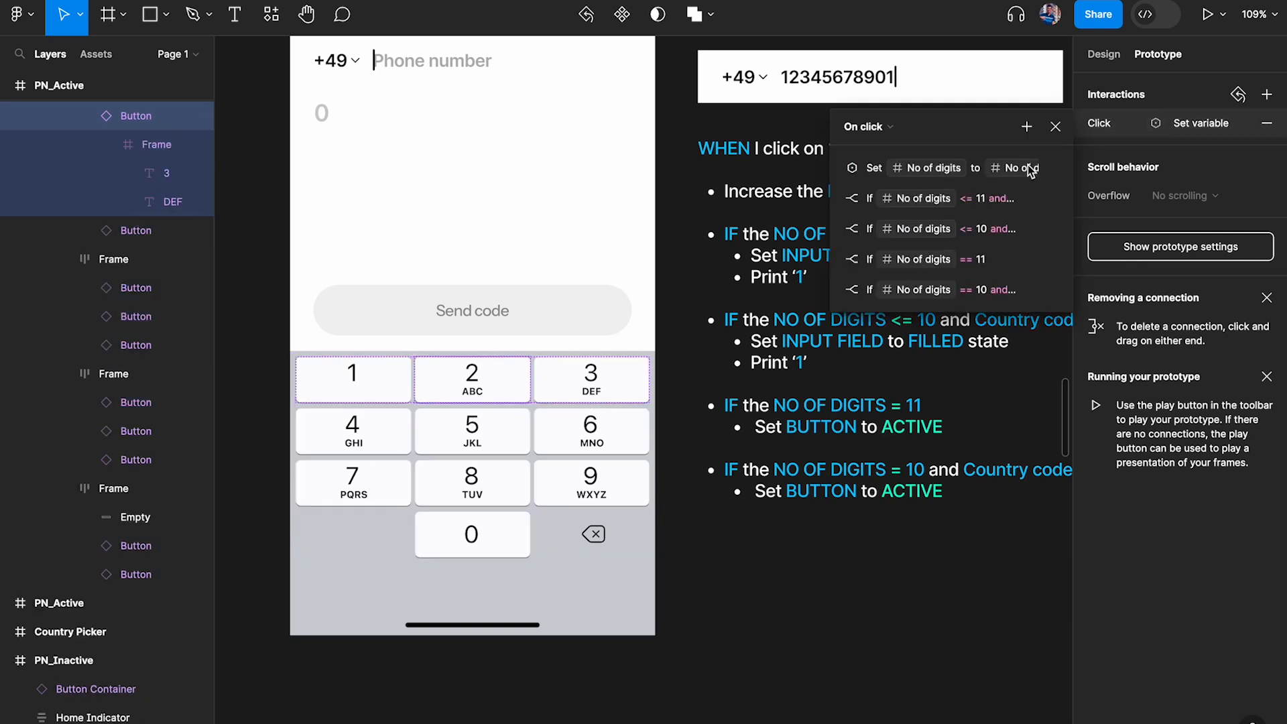
pyautogui.click(836, 173)
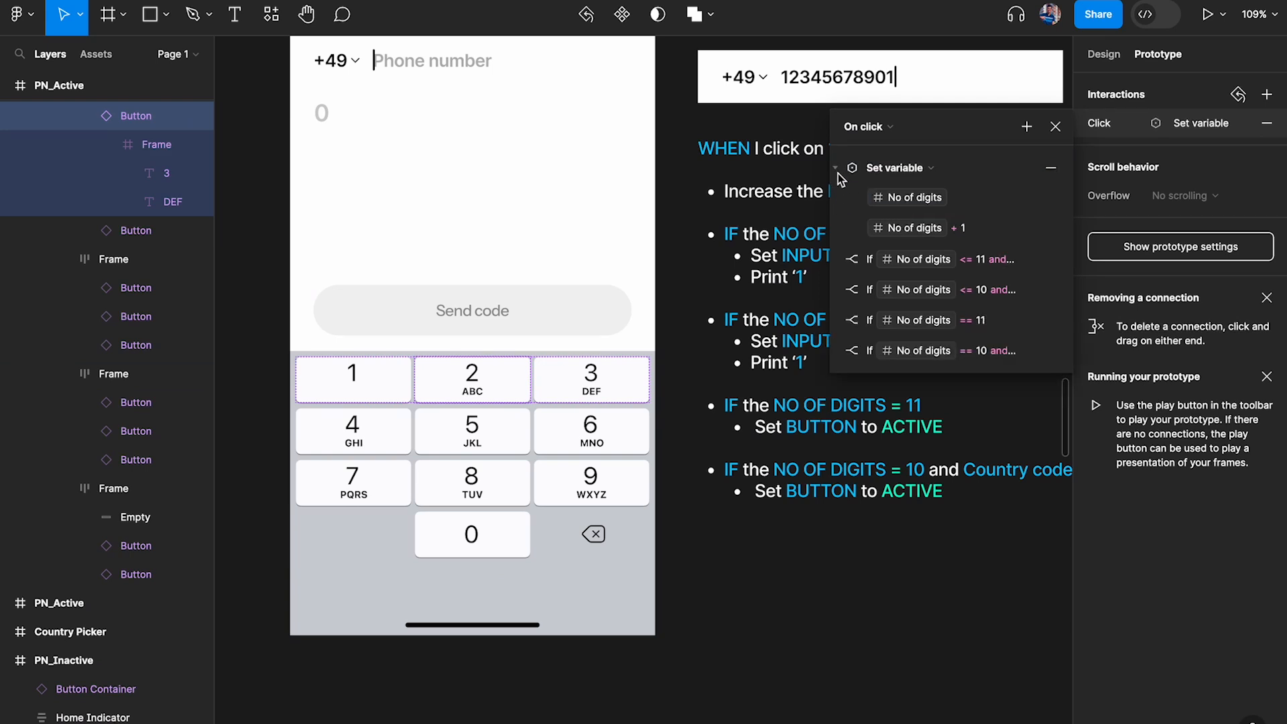
pyautogui.click(835, 168)
pyautogui.click(838, 199)
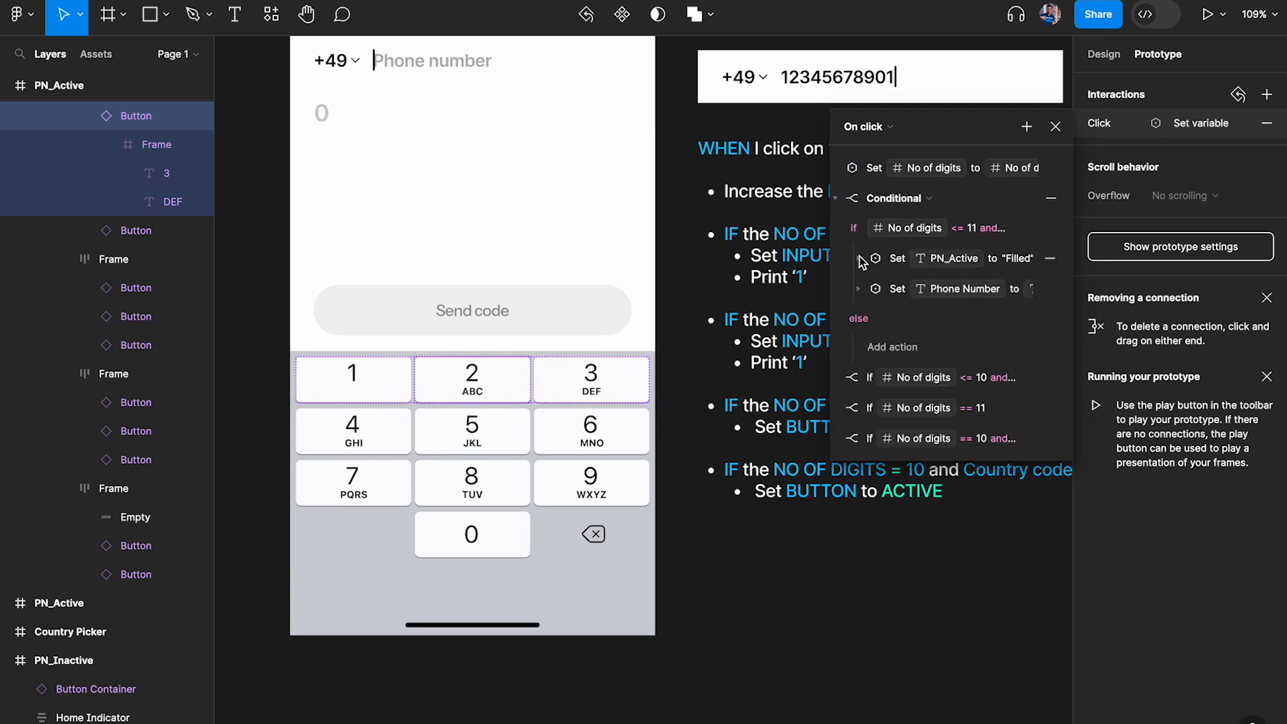
pyautogui.click(859, 260)
pyautogui.click(859, 259)
pyautogui.click(859, 289)
pyautogui.click(985, 345)
pyautogui.press('Left')
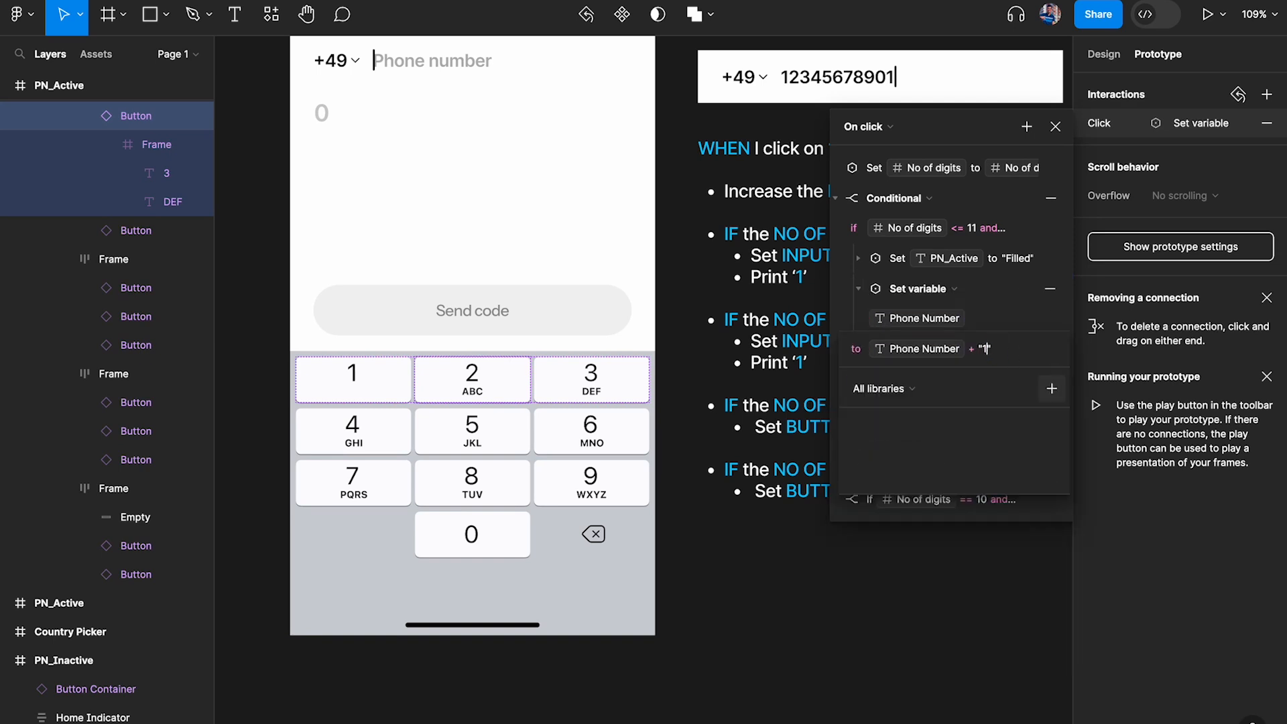
pyautogui.press('Return')
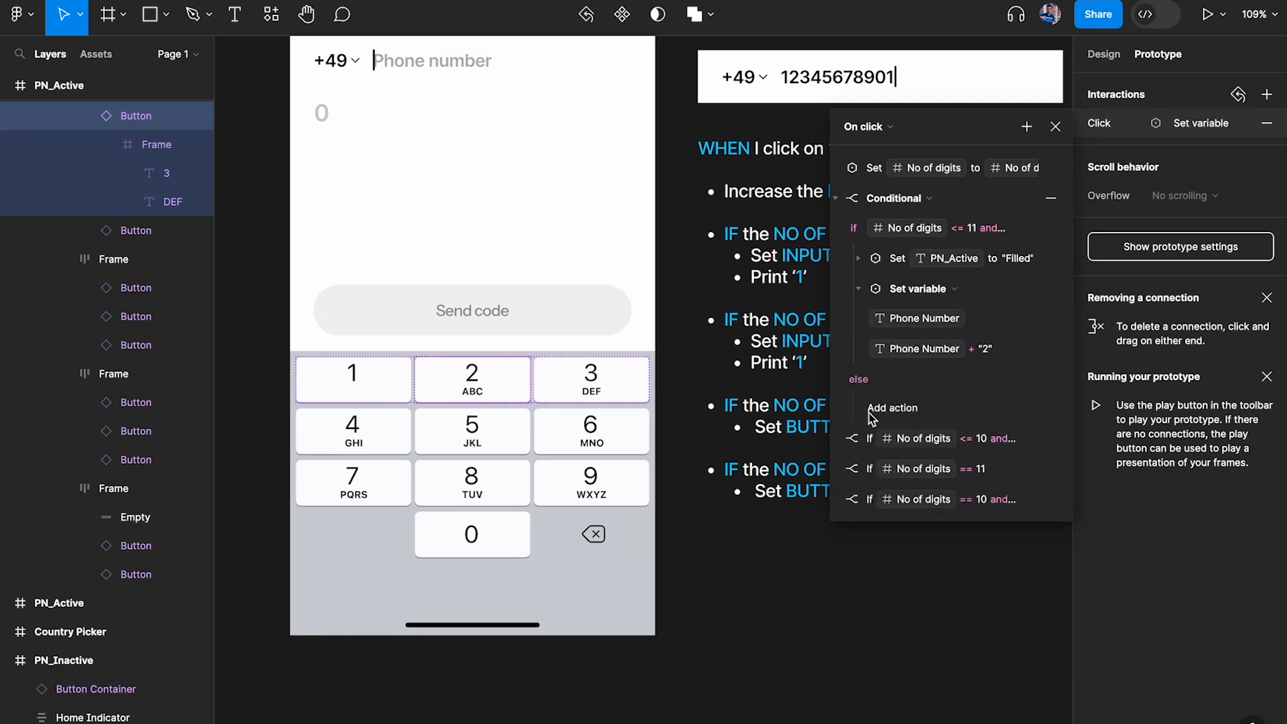
# Make the 2 key's No of digits <= 10 conditional append "2" to Phone Number and close the interaction
pyautogui.click(846, 439)
pyautogui.click(858, 529)
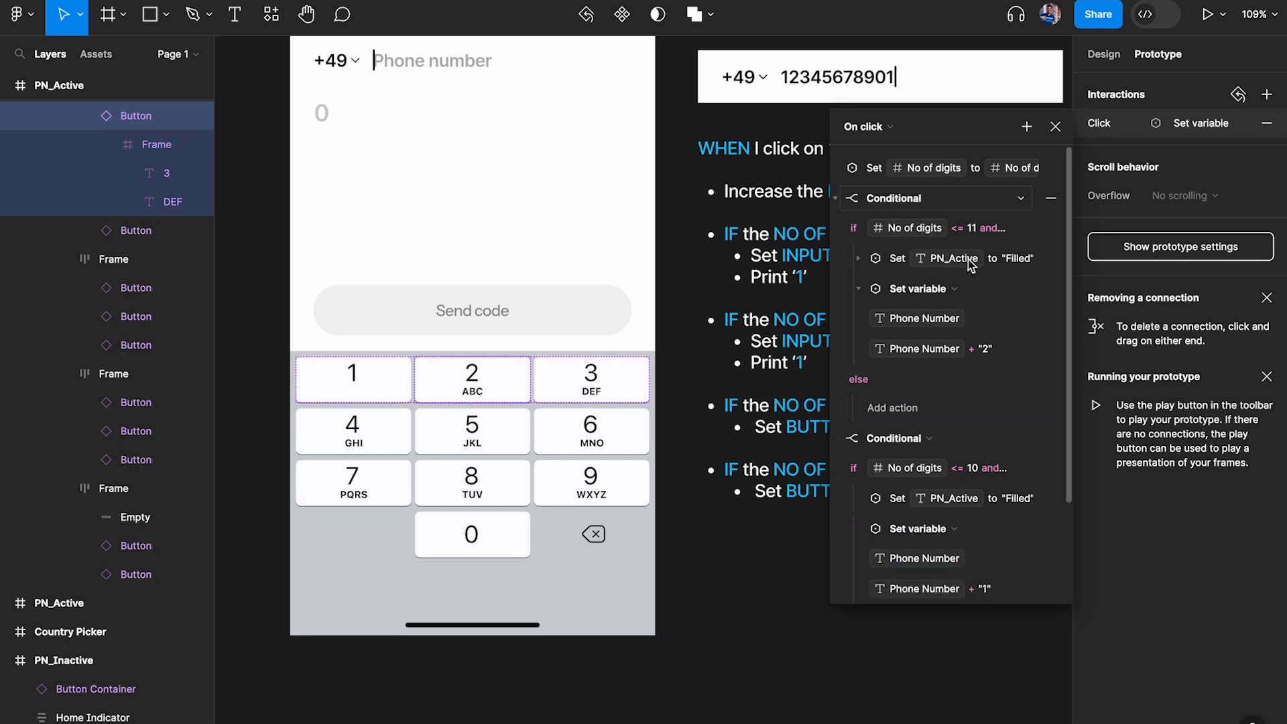
pyautogui.scroll(-3, 965, 469)
pyautogui.click(994, 471)
pyautogui.press('BackSpace')
pyautogui.write('2')
pyautogui.press('Return')
pyautogui.click(846, 553)
pyautogui.scroll(-2, 842, 560)
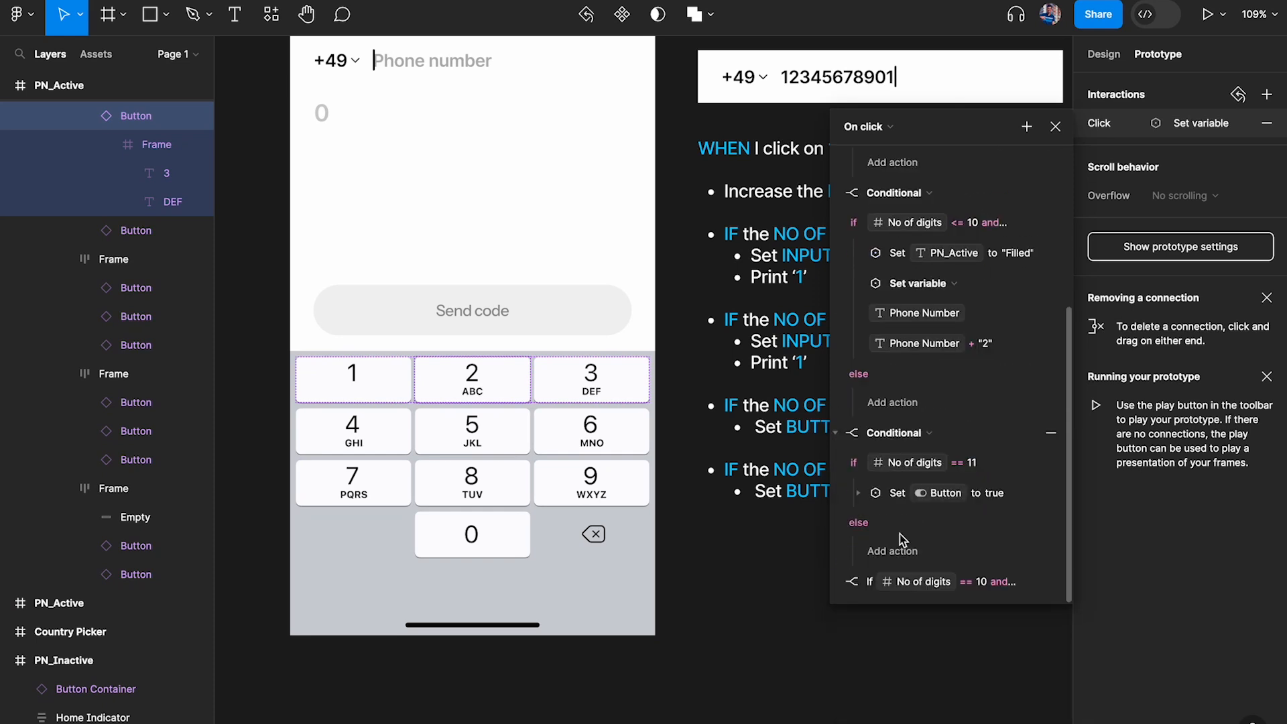
pyautogui.click(1056, 127)
# Open the click interaction of the 3 key on the PN_Active keyboard
pyautogui.click(589, 375)
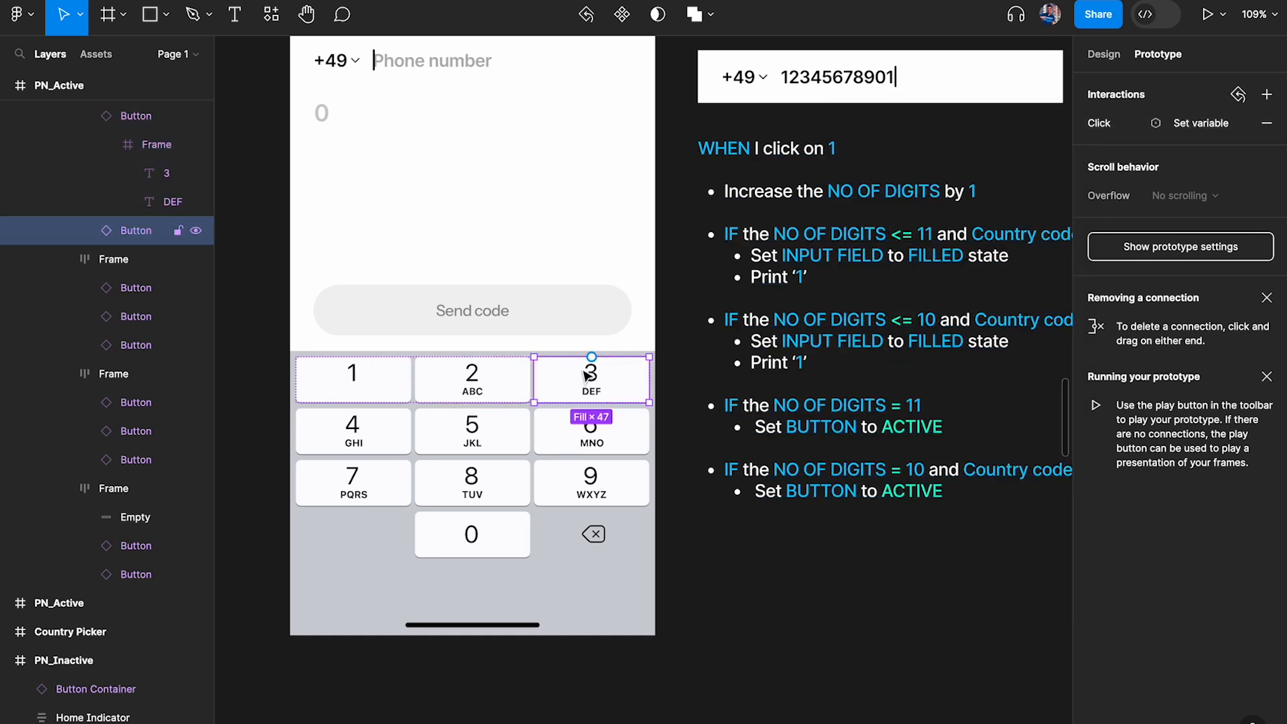
pyautogui.click(1099, 124)
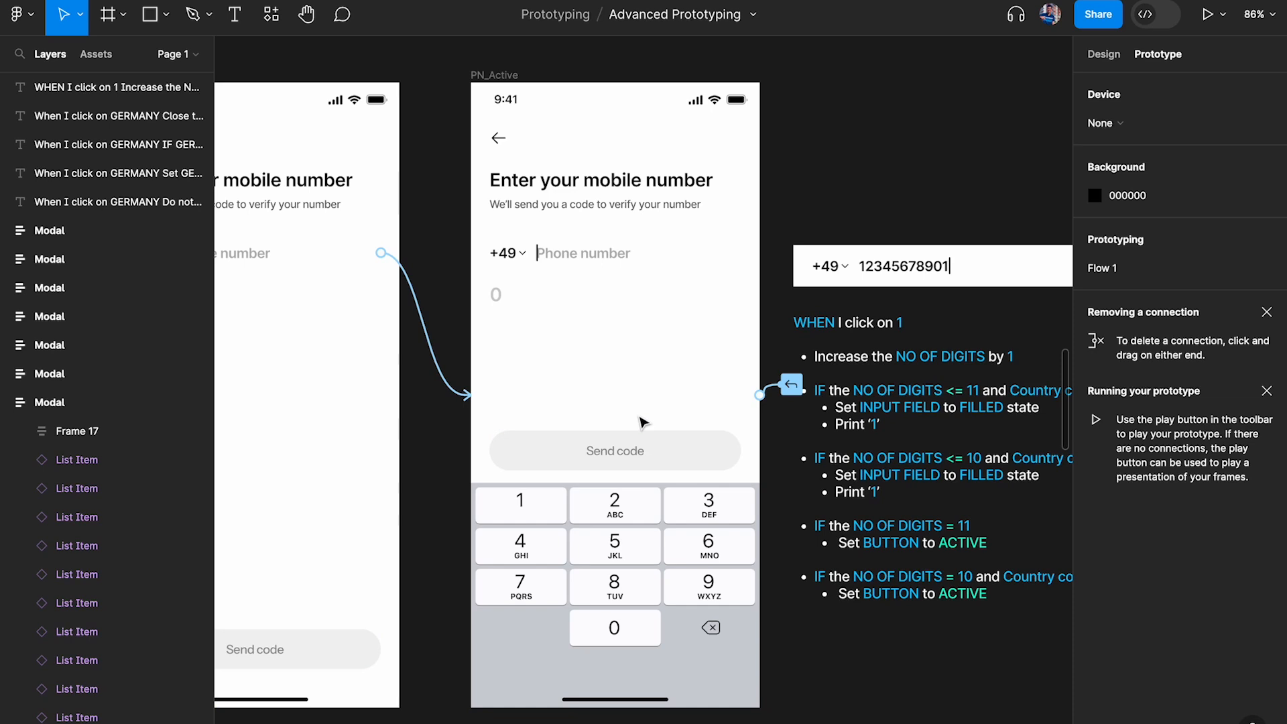
# Preview the PN_Active frame and test the +49 entry with a mix of different digits up to the 11-digit limit
pyautogui.click(523, 81)
pyautogui.hotkey('shift', 'space')
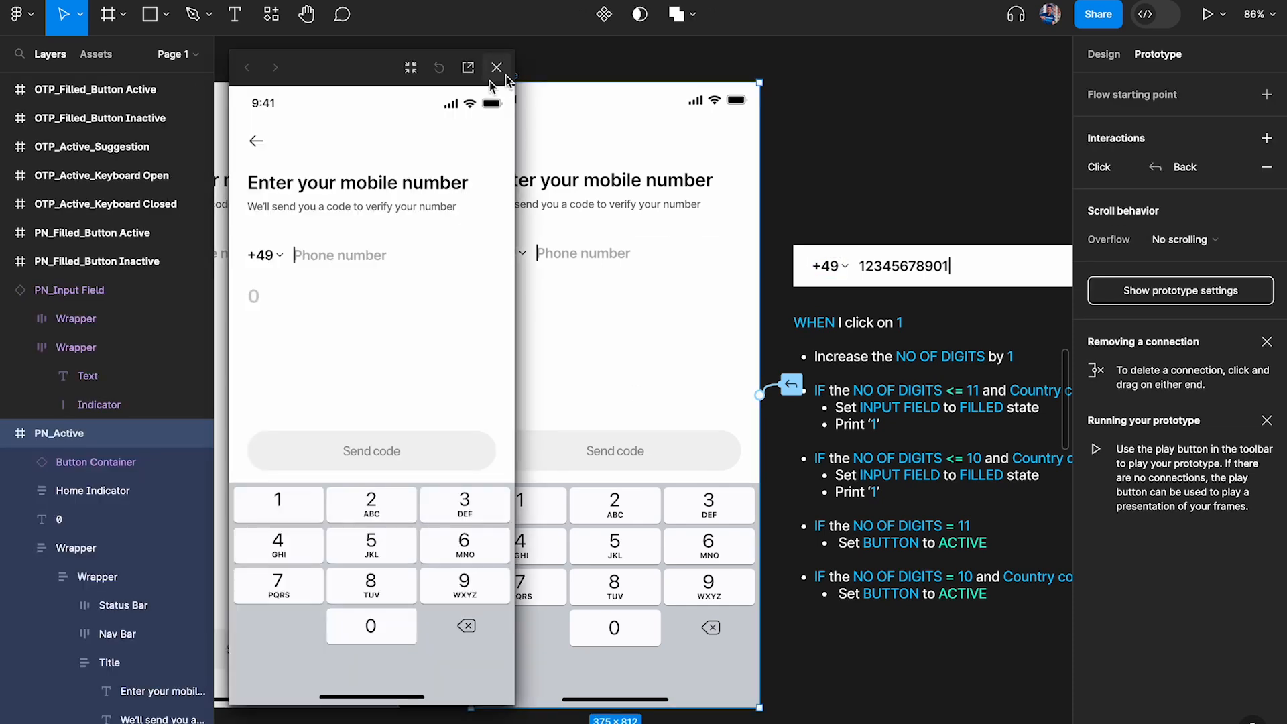
pyautogui.click(384, 550)
pyautogui.click(307, 581)
pyautogui.click(297, 548)
pyautogui.click(375, 594)
pyautogui.click(375, 594)
pyautogui.click(448, 578)
pyautogui.click(449, 545)
pyautogui.click(358, 526)
pyautogui.click(442, 561)
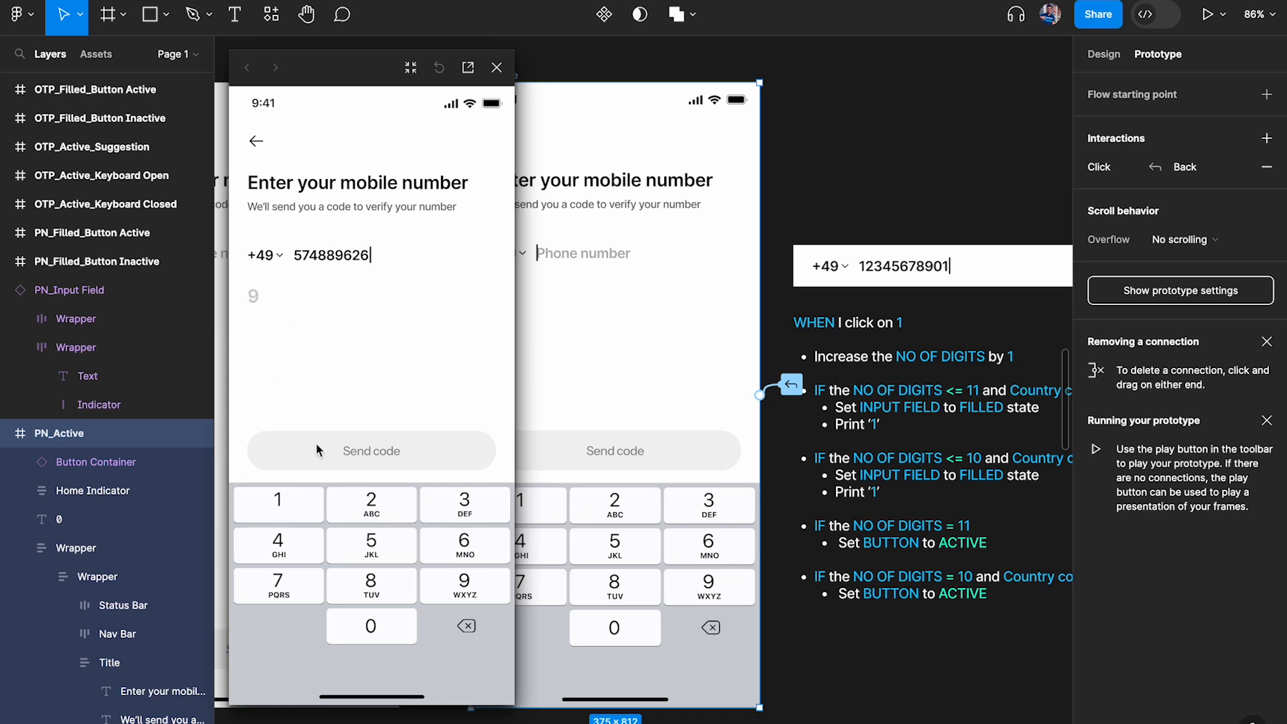
pyautogui.click(371, 590)
pyautogui.click(380, 625)
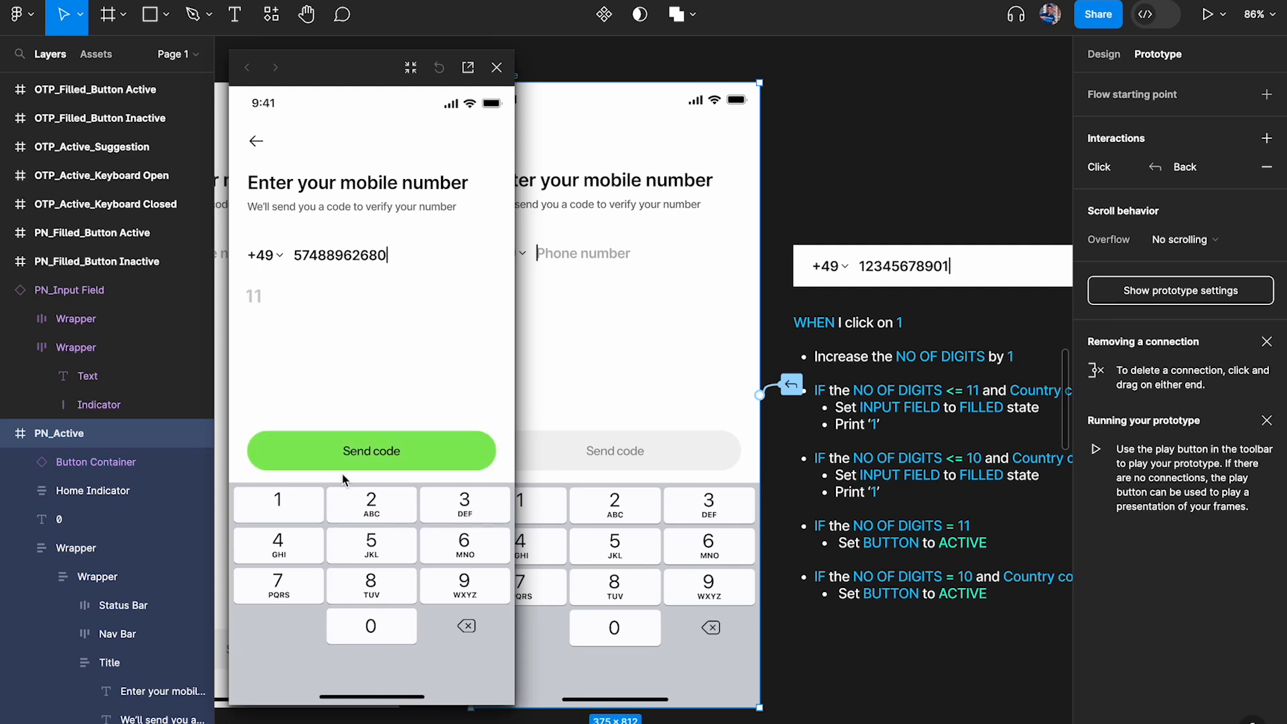
# Test various number keys past the 11-digit limit in the +49 preview and close it
pyautogui.click(357, 519)
pyautogui.click(309, 531)
pyautogui.click(376, 543)
pyautogui.click(457, 544)
pyautogui.click(429, 598)
pyautogui.click(385, 584)
pyautogui.click(337, 557)
pyautogui.click(496, 67)
pyautogui.click(497, 69)
pyautogui.click(513, 77)
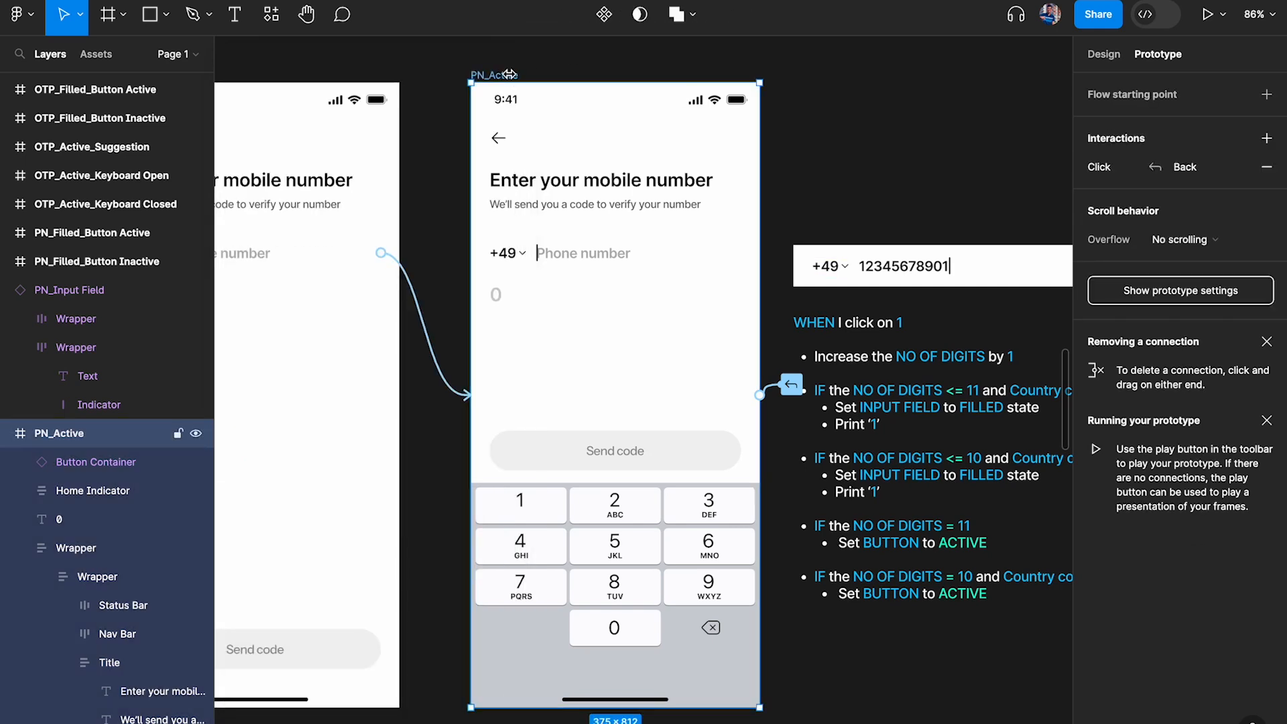
pyautogui.hotkey('shift', 'space')
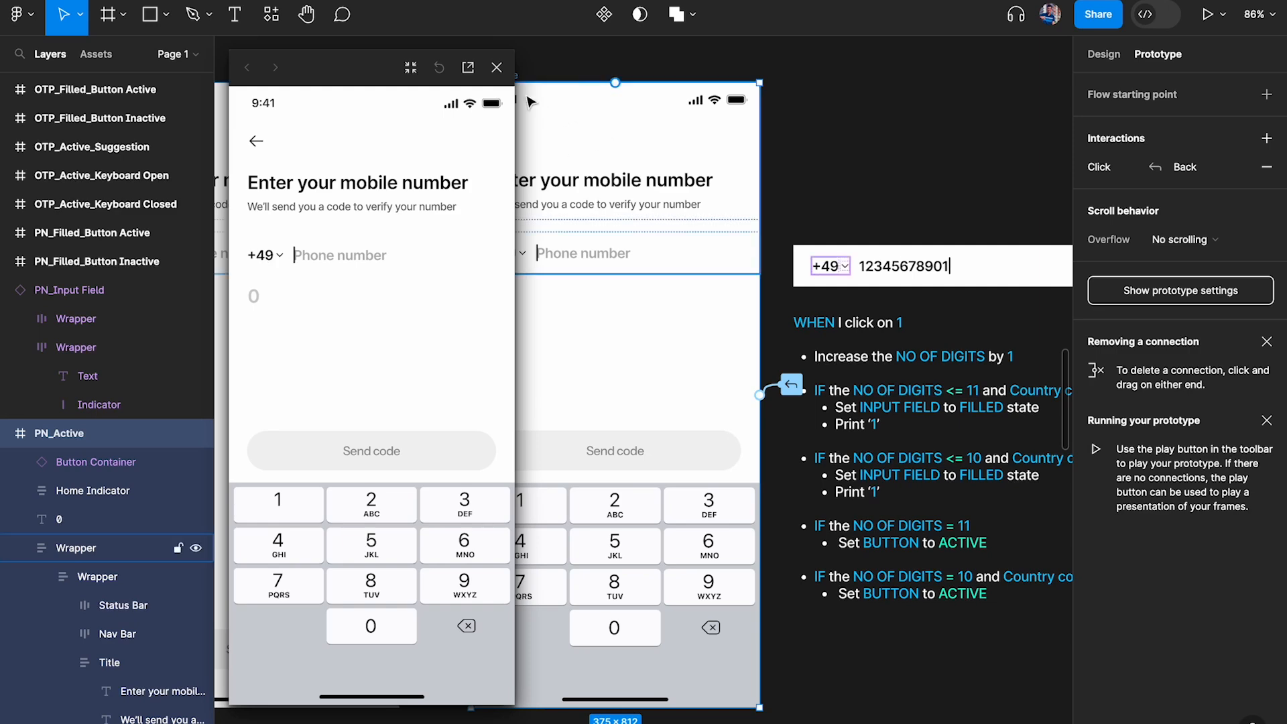
pyautogui.click(497, 67)
# Preview the prototype from PN_Inactive, switch the country code to India (+91) and activate the phone number field
pyautogui.click(395, 135)
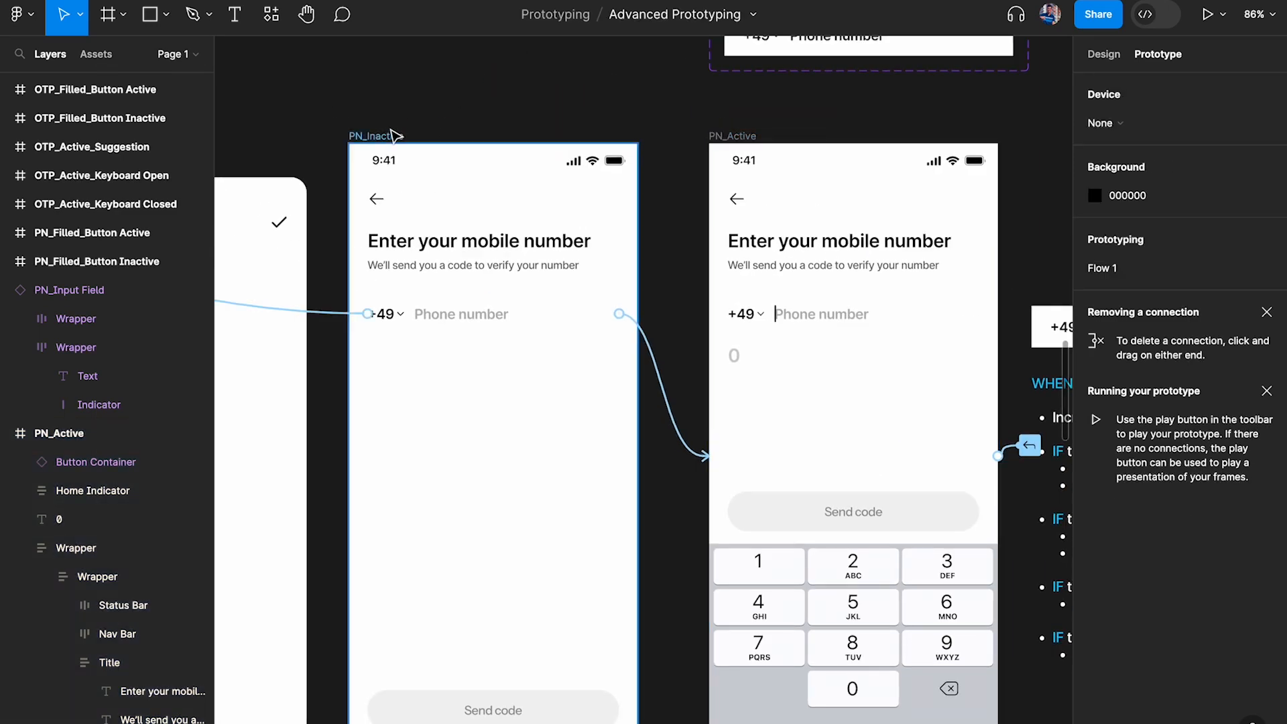
pyautogui.hotkey('shift', 'space')
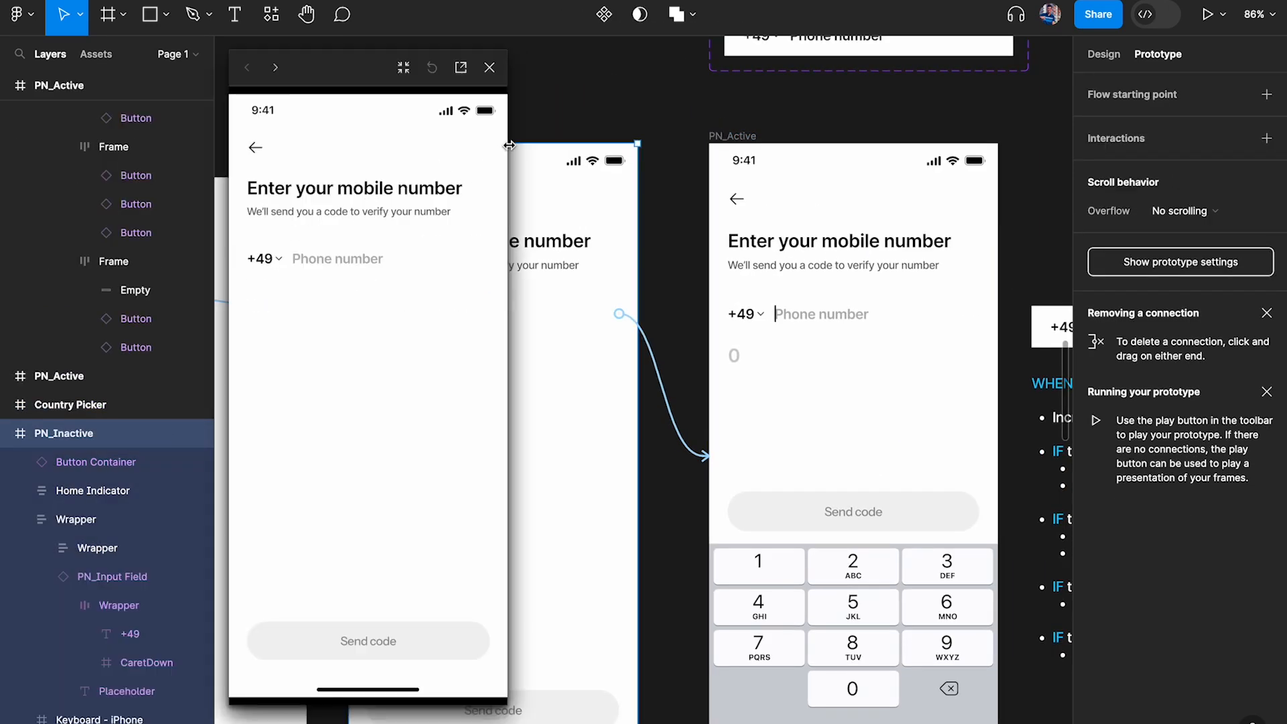
pyautogui.click(269, 258)
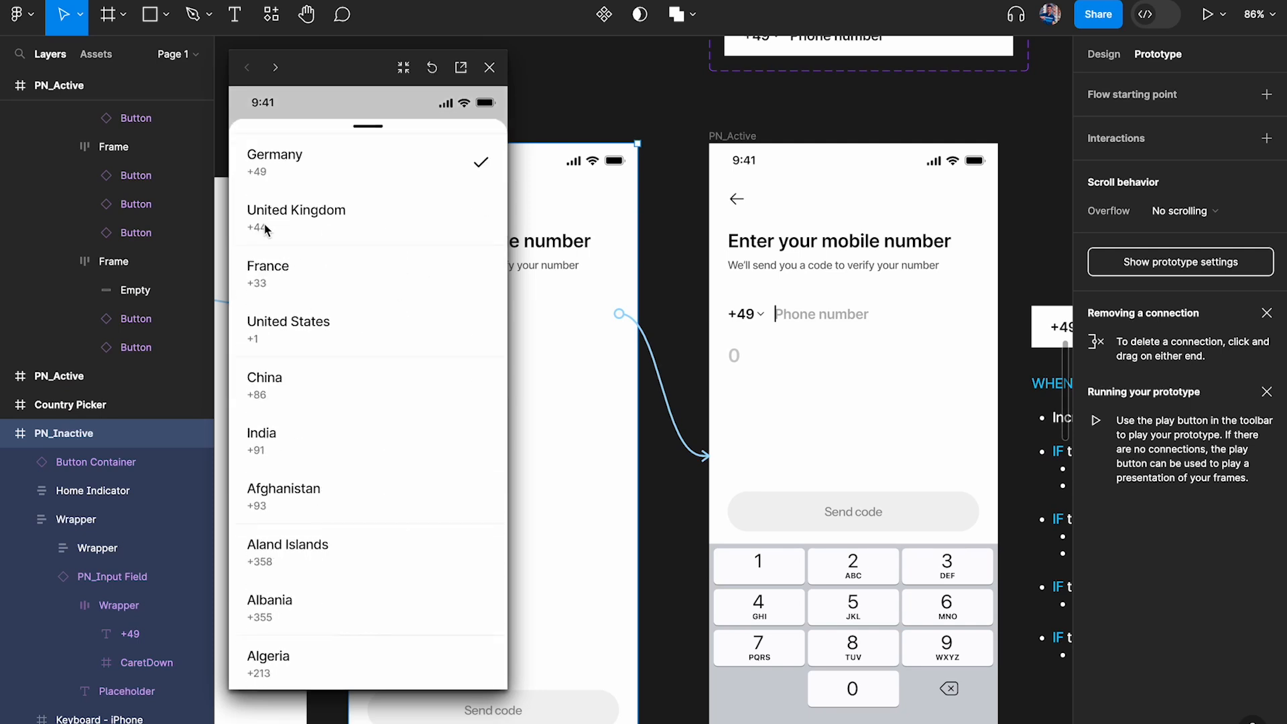
pyautogui.click(268, 456)
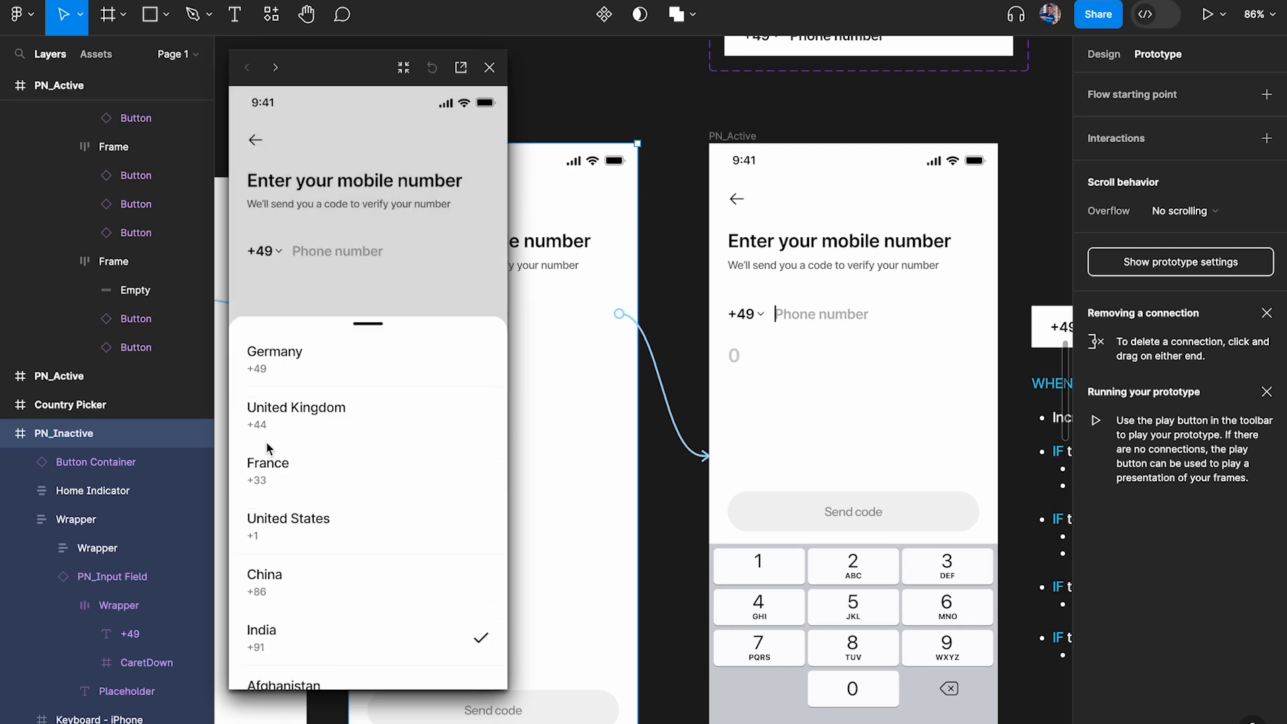
pyautogui.click(329, 259)
# Test the +91 entry in the preview with mixed digits up to and beyond the 10-digit limit
pyautogui.click(391, 576)
pyautogui.click(384, 618)
pyautogui.click(384, 577)
pyautogui.click(384, 618)
pyautogui.click(384, 575)
pyautogui.click(384, 618)
pyautogui.click(366, 496)
pyautogui.click(307, 532)
pyautogui.click(382, 532)
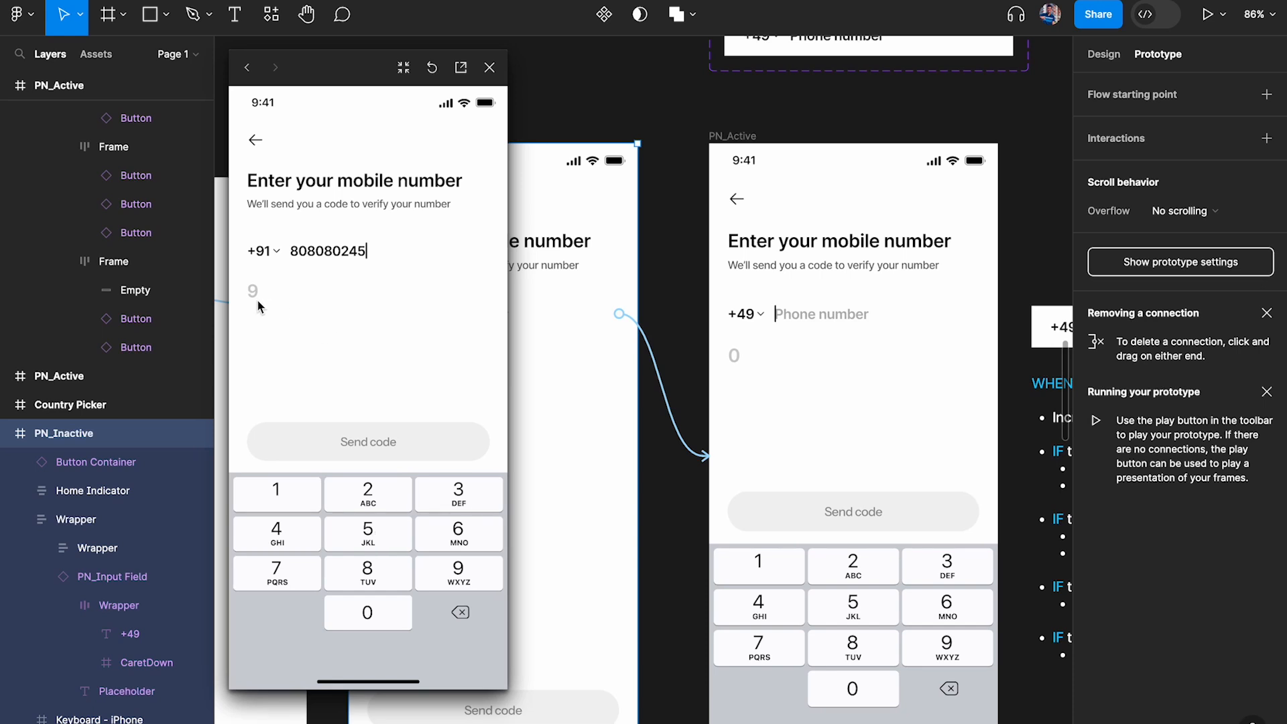
pyautogui.click(465, 499)
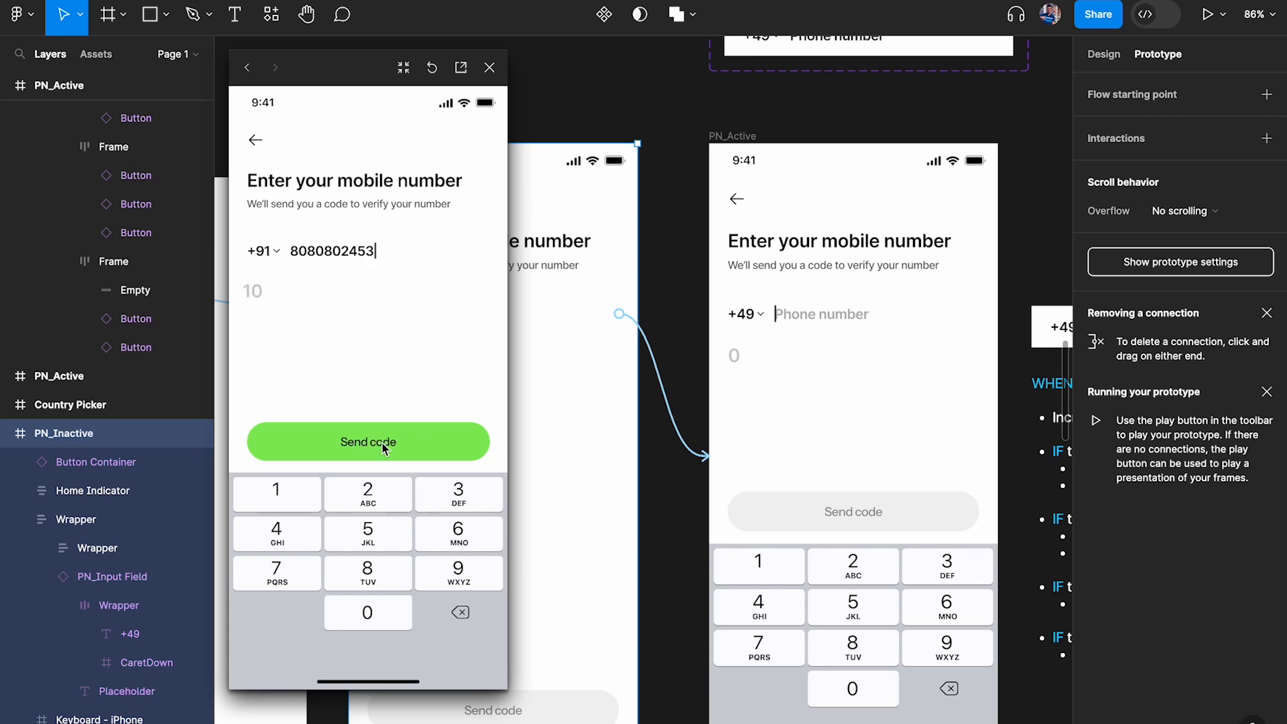
pyautogui.doubleClick(285, 536)
pyautogui.scroll(-5, 595, 325)
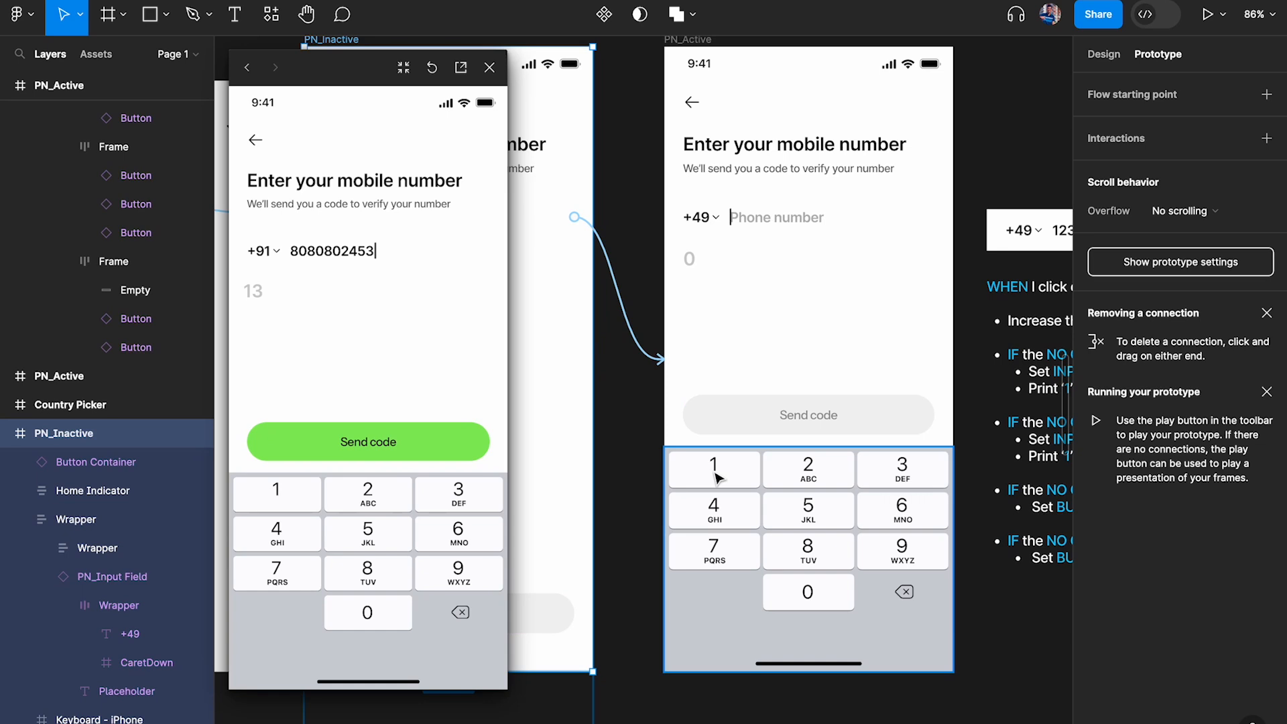